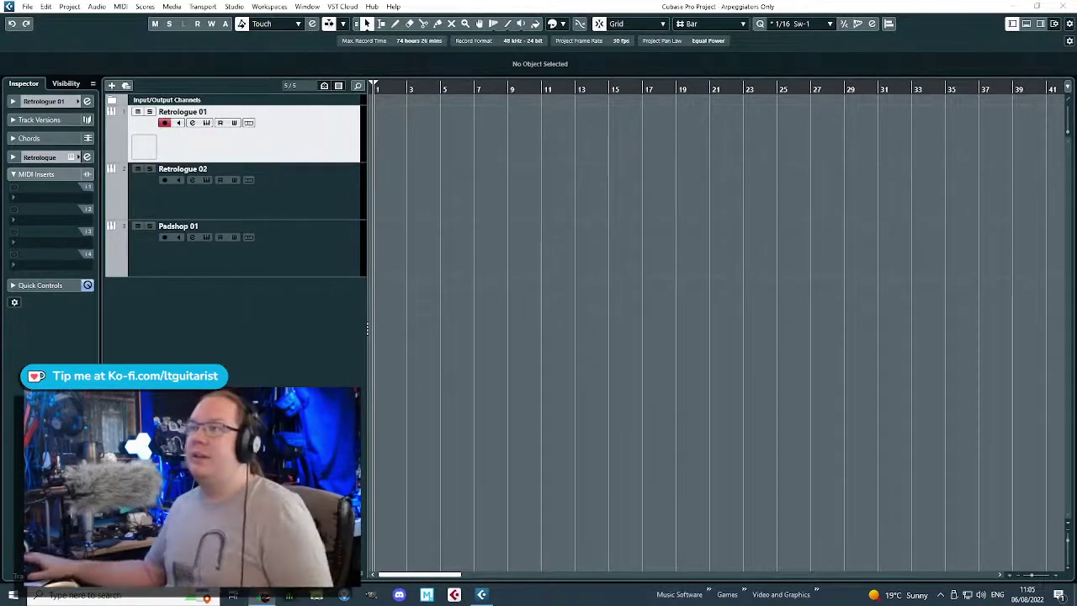
# - Set the cycle range from bar 3 to bar 5 on the ruler and enable cycle playback
pyautogui.moveTo(388, 92); pyautogui.dragTo(479, 187)
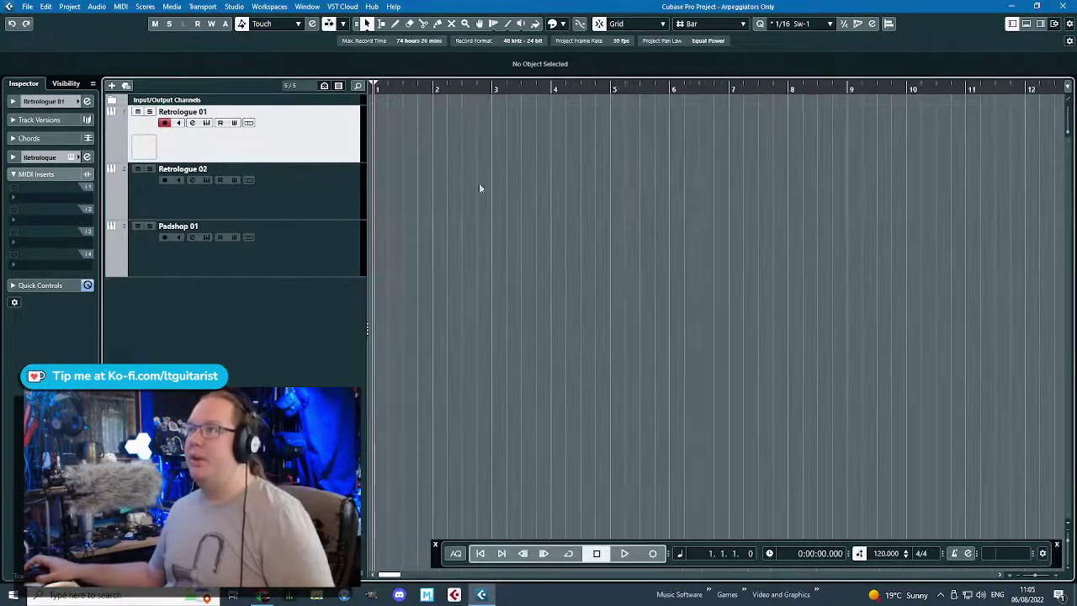
pyautogui.moveTo(503, 82); pyautogui.dragTo(620, 89)
pyautogui.click(486, 119)
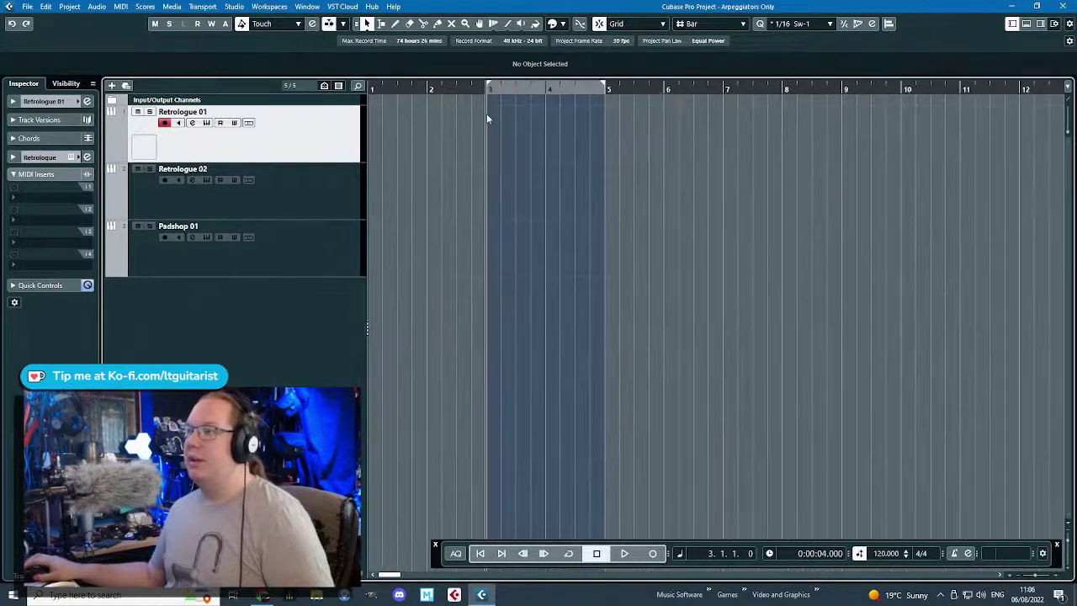
pyautogui.click(568, 552)
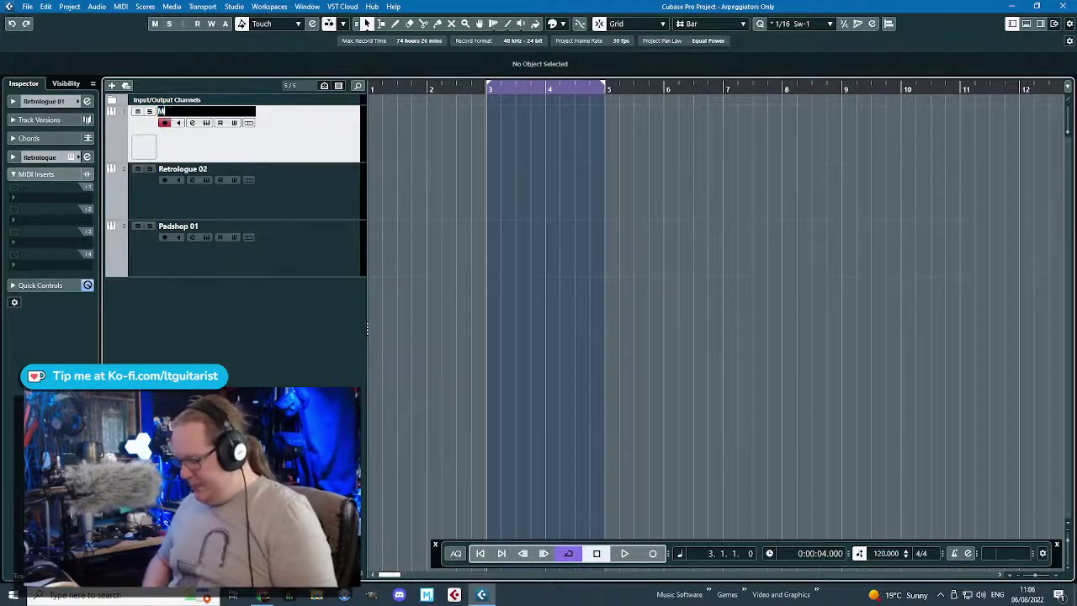
# - Rename the first Retrologue track as Melodic Arpeggio and open its instrument
pyautogui.write('rpeggio')
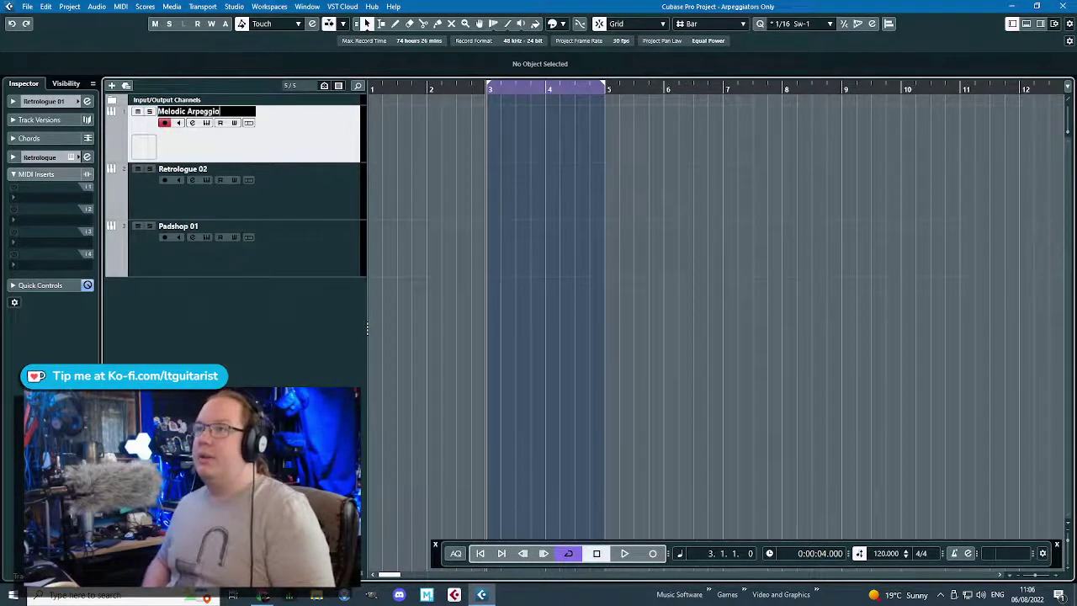
pyautogui.press('Return')
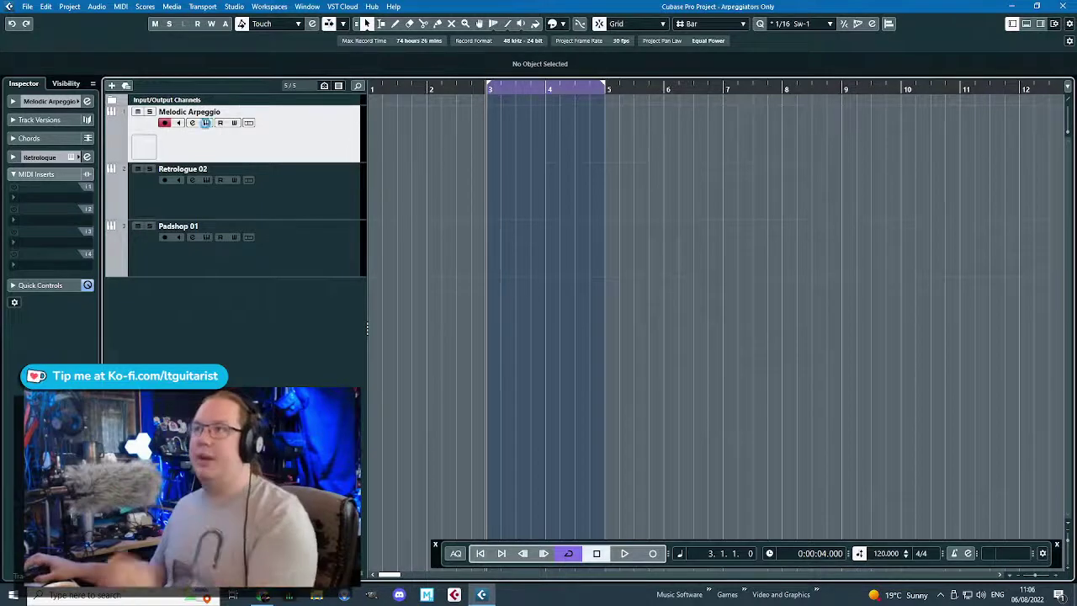
pyautogui.click(209, 122)
pyautogui.moveTo(403, 110)
pyautogui.mouseDown()
pyautogui.moveTo(585, 110)
pyautogui.moveTo(486, 113)
pyautogui.moveTo(494, 115)
pyautogui.mouseUp()
pyautogui.click(652, 144)
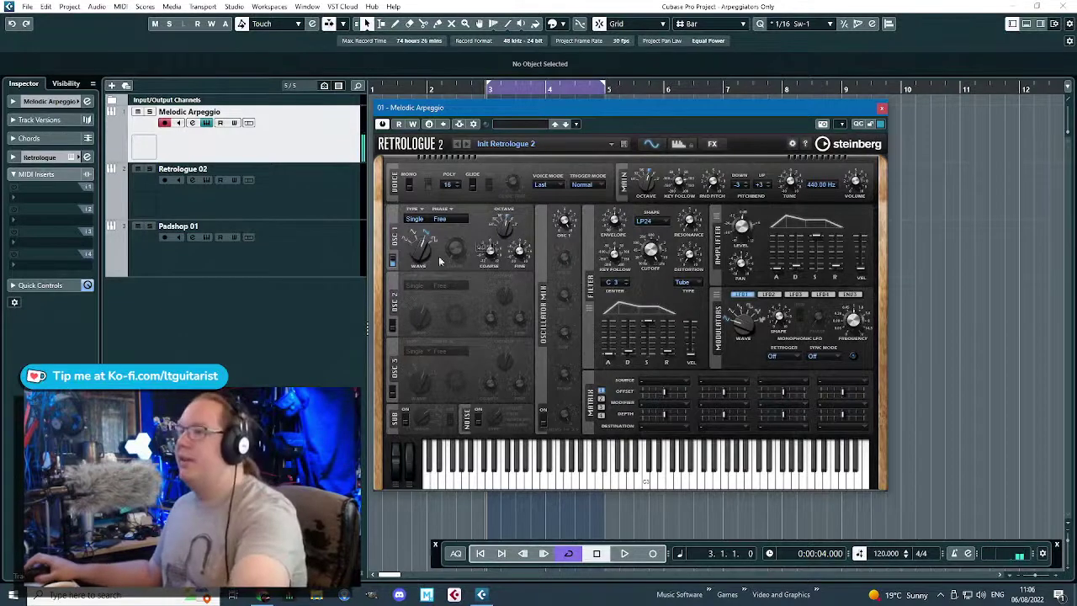
# - Lengthen the release in the amplifier envelope and enable mono voice with fingered glide
pyautogui.moveTo(778, 269); pyautogui.dragTo(821, 265)
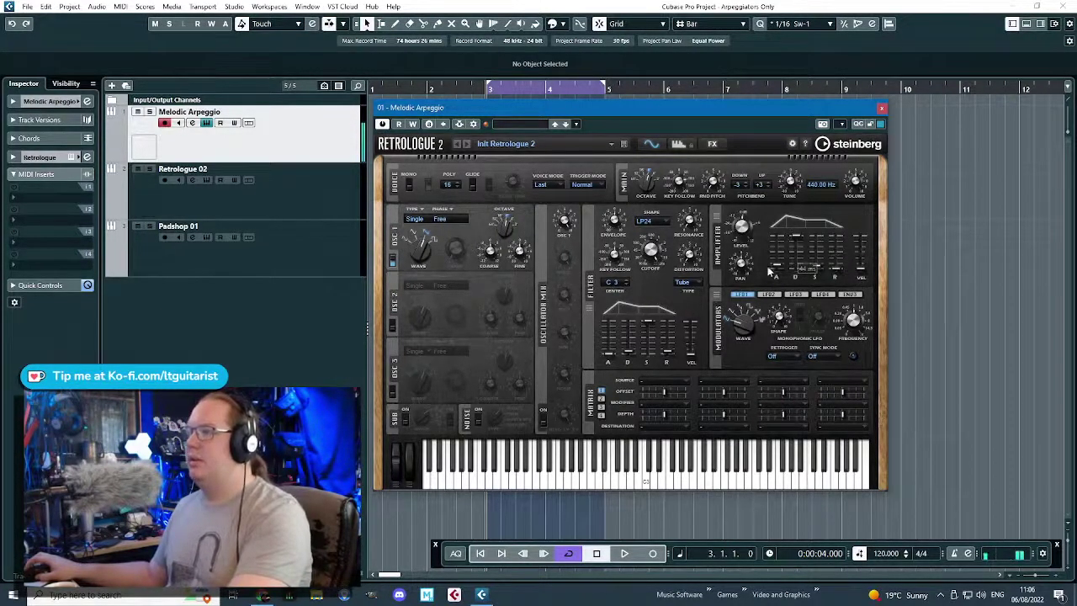
pyautogui.moveTo(837, 264)
pyautogui.mouseDown()
pyautogui.moveTo(837, 254)
pyautogui.moveTo(780, 266)
pyautogui.moveTo(837, 266)
pyautogui.mouseUp()
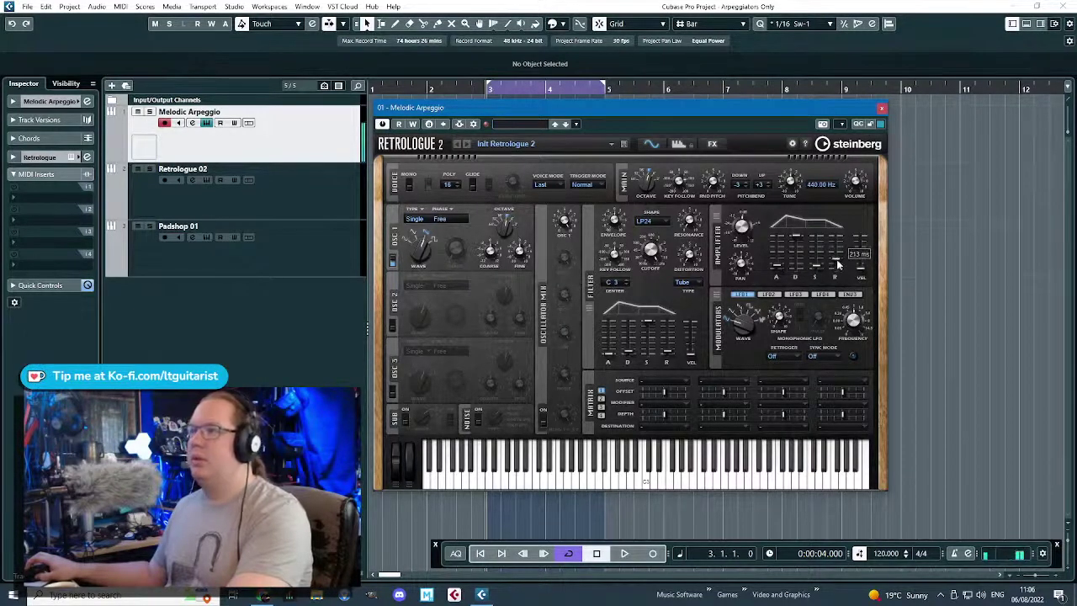
pyautogui.click(410, 186)
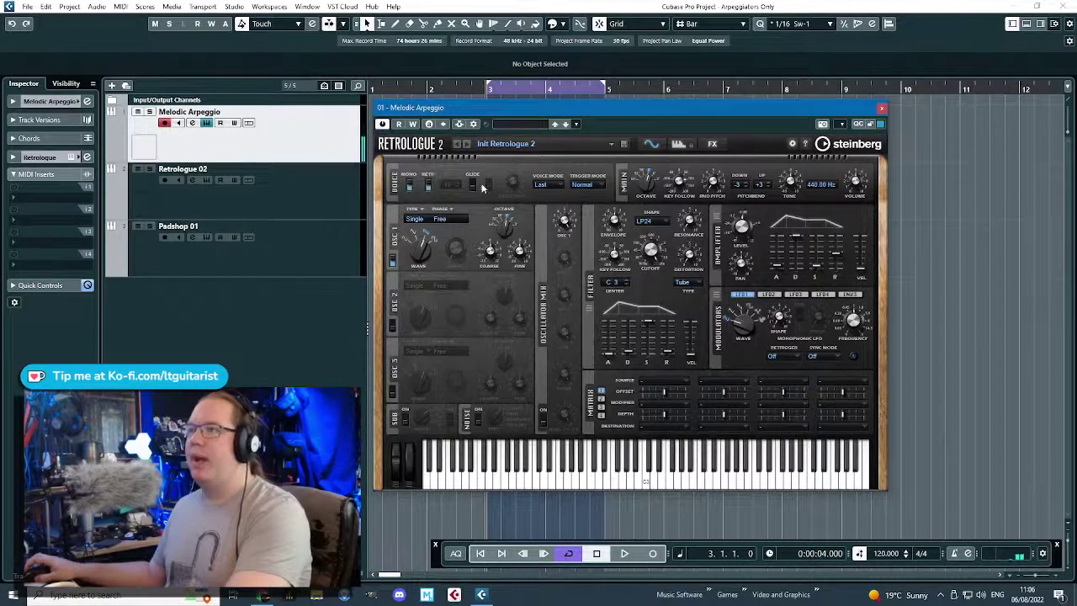
pyautogui.click(474, 185)
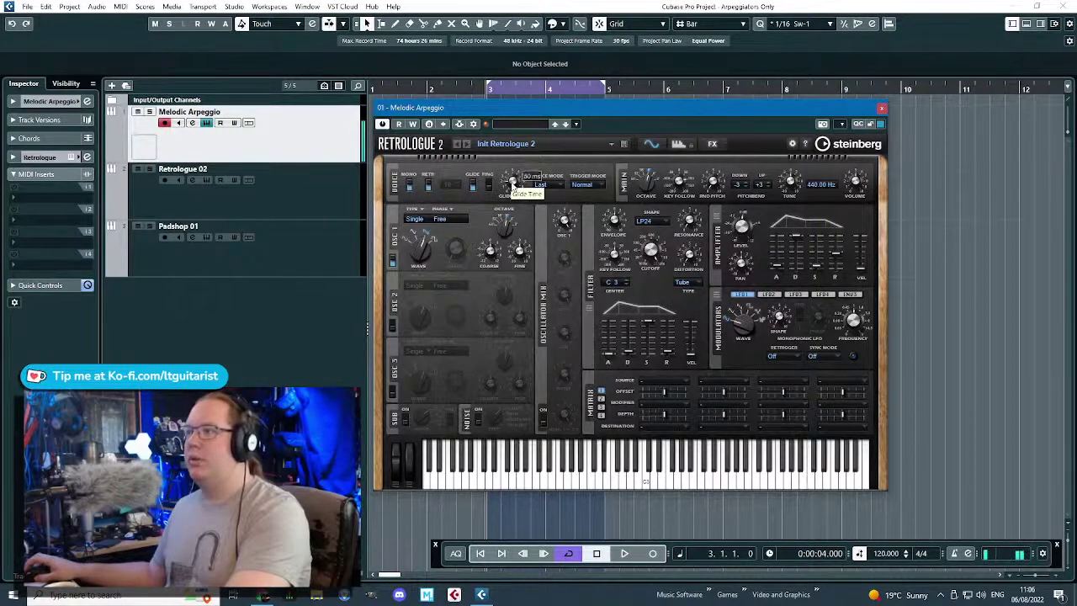
pyautogui.click(489, 186)
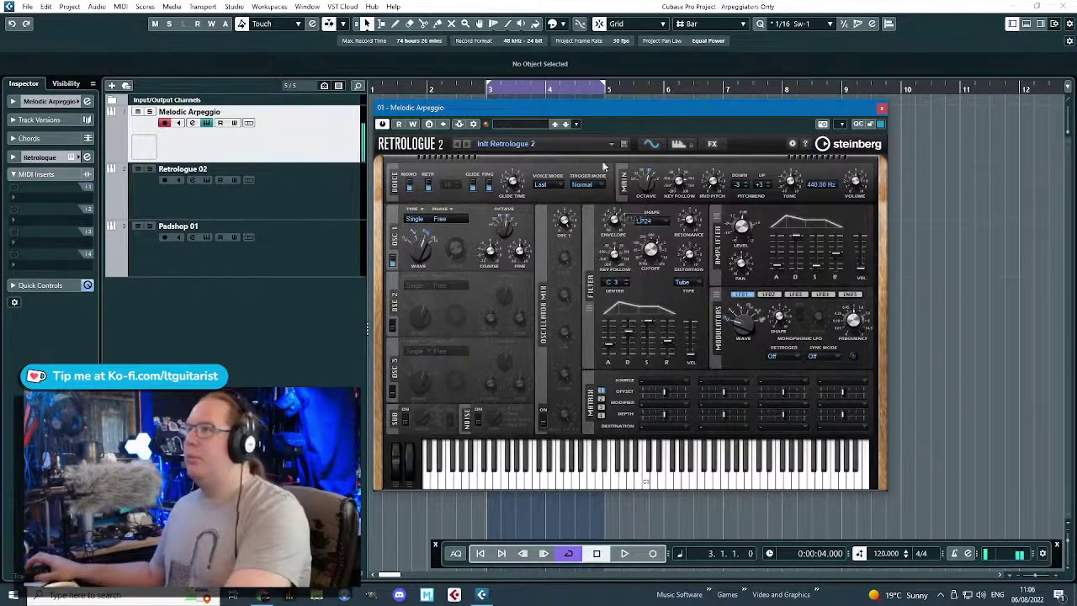
# - Enable Retrologue's arpeggiator at a 1/16 tempo scale and extend the pattern to 32 steps at full velocity
pyautogui.click(678, 144)
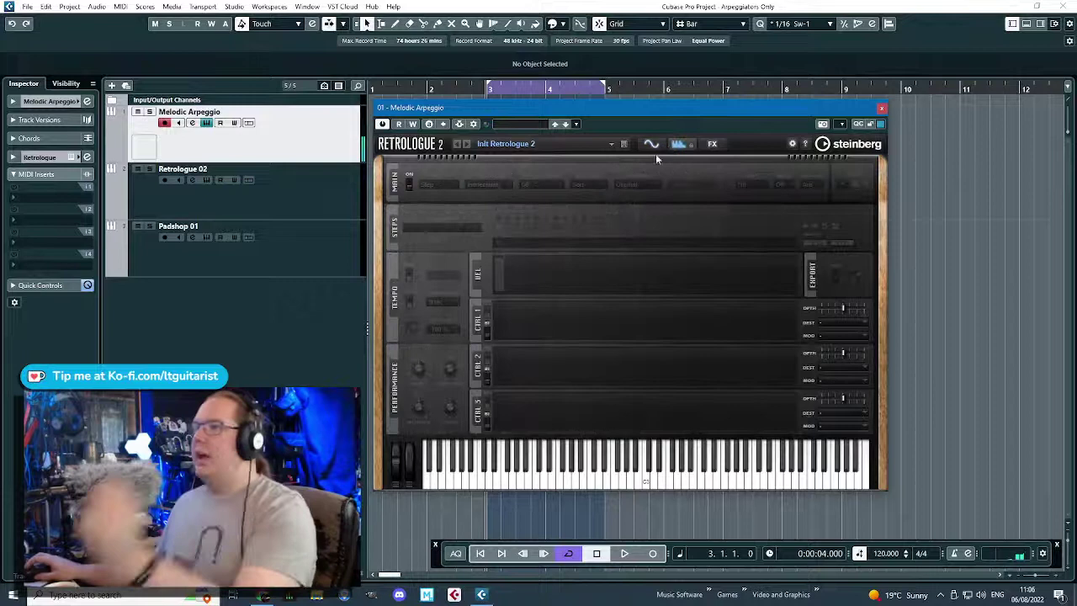
pyautogui.click(409, 187)
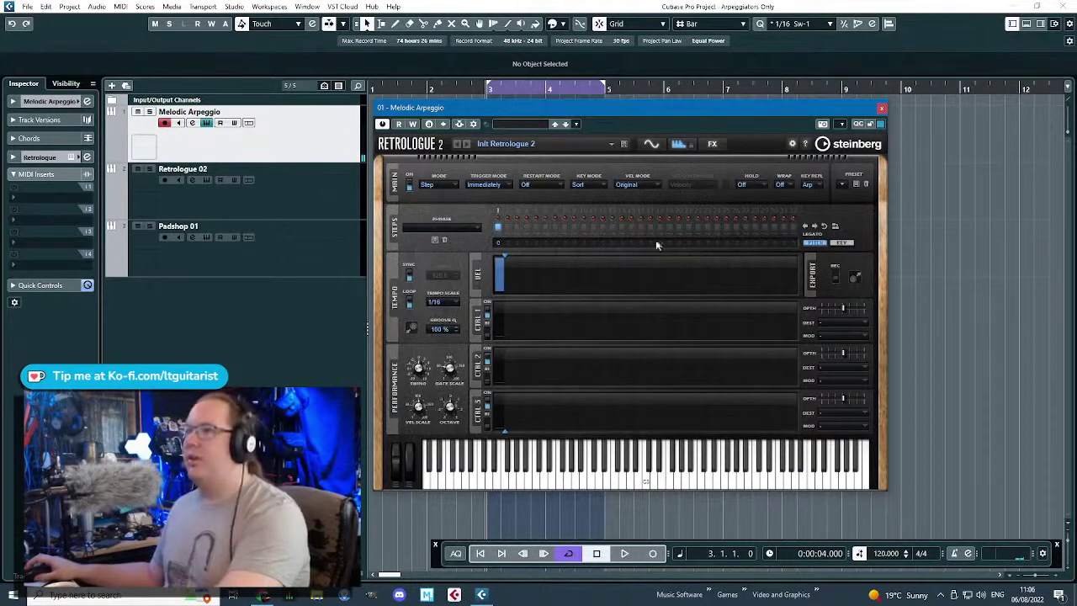
pyautogui.click(445, 303)
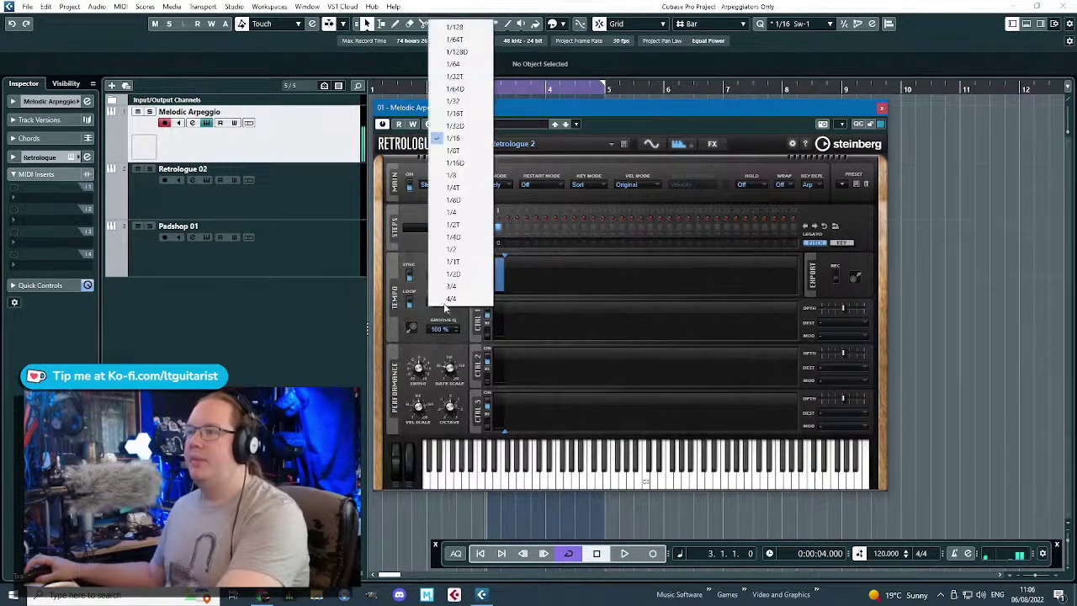
pyautogui.click(486, 138)
pyautogui.moveTo(501, 266); pyautogui.dragTo(799, 277)
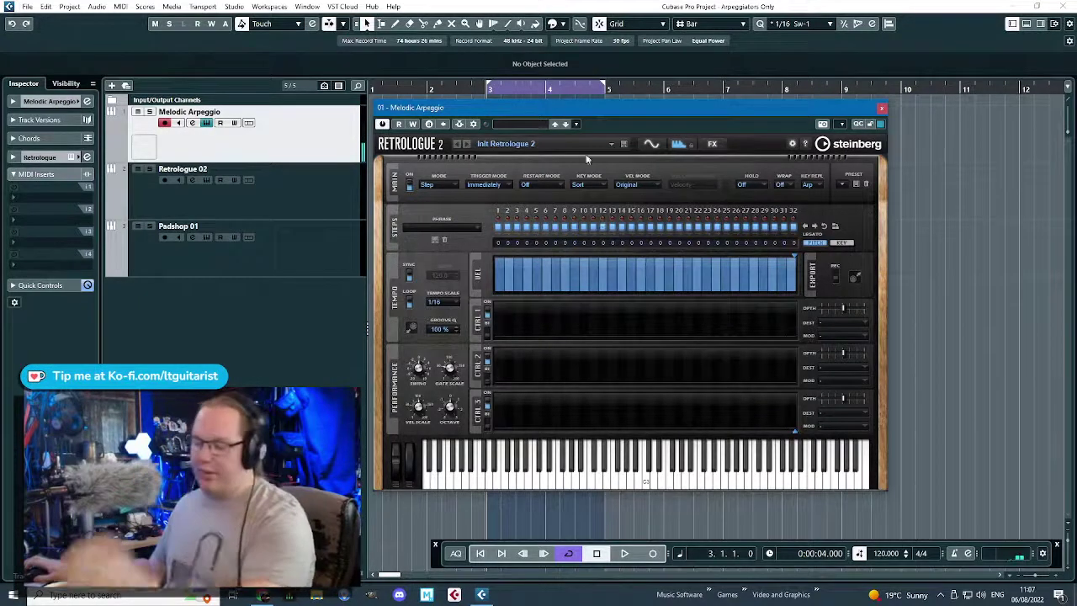
# - Set step 1's pitch to -12 and switch off steps 3, 5, 7, 9 and 10 of the arpeggio
pyautogui.click(499, 227)
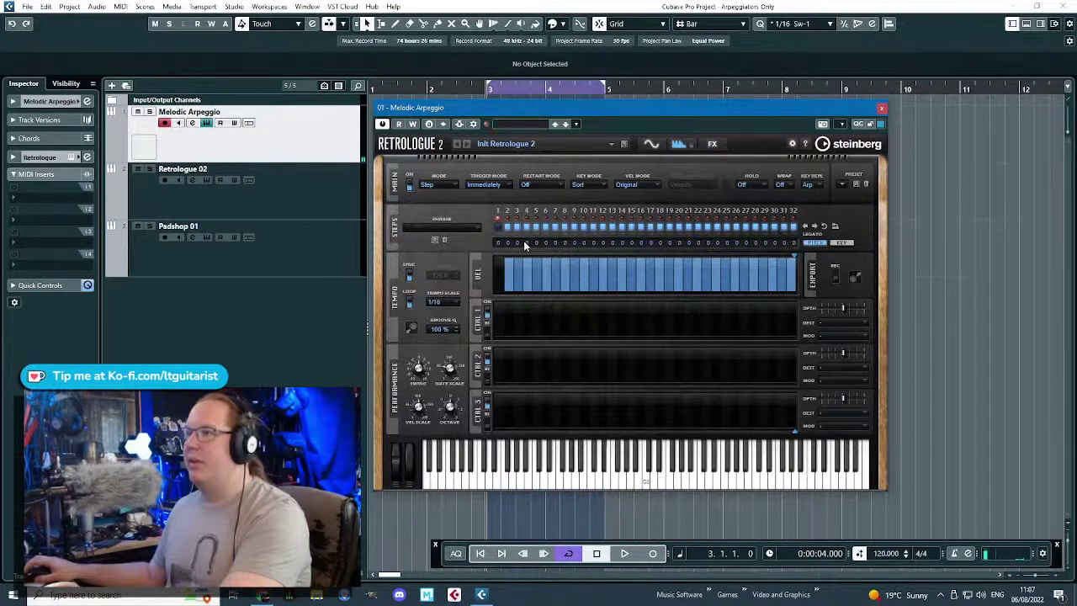
pyautogui.click(500, 243)
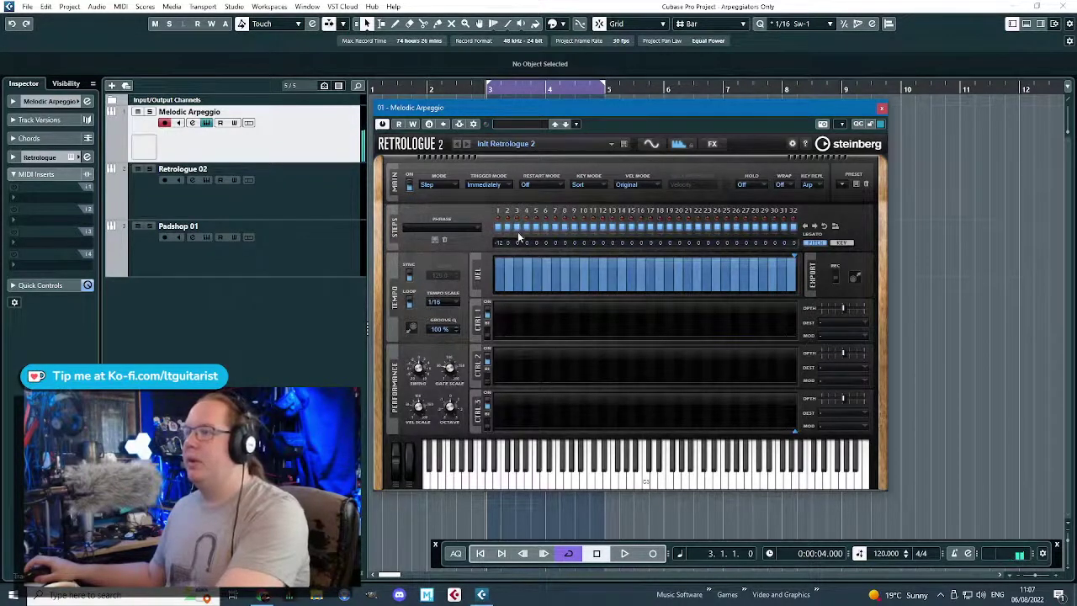
pyautogui.click(516, 228)
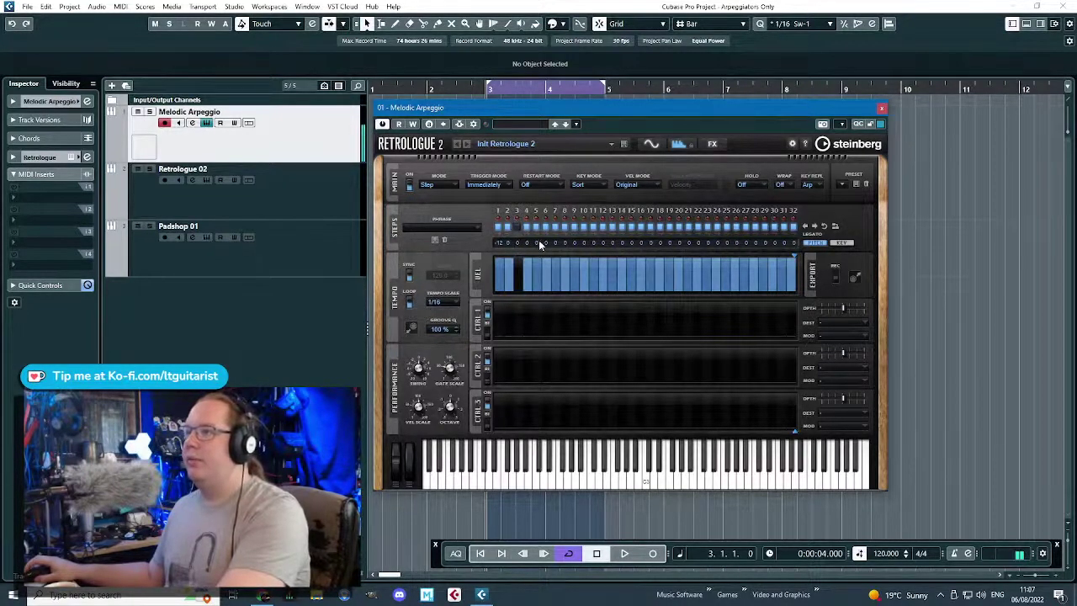
pyautogui.click(536, 227)
pyautogui.click(555, 227)
pyautogui.click(573, 227)
pyautogui.click(583, 227)
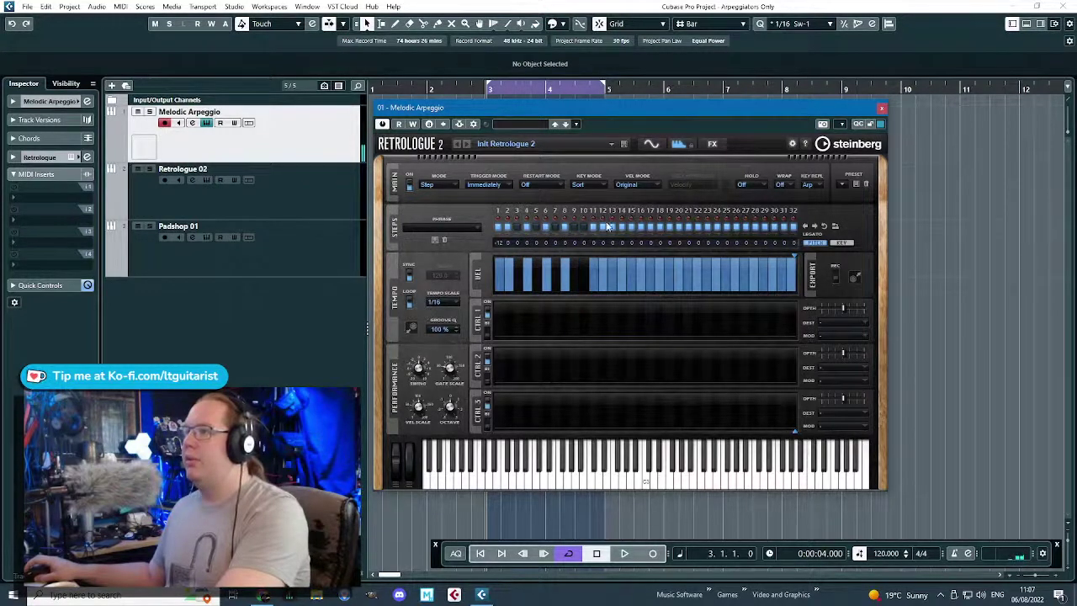
# - Switch off steps 13, 15, 17, 20, 23, 26, 27, 30 and 32 of the arpeggio
pyautogui.click(613, 227)
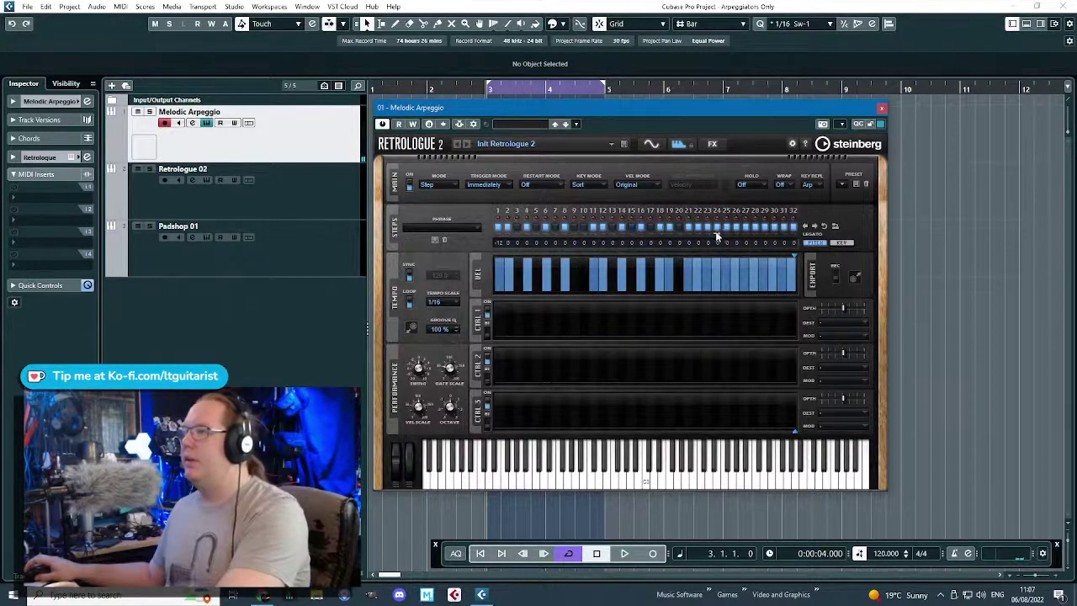
pyautogui.click(707, 228)
pyautogui.click(770, 227)
pyautogui.click(736, 228)
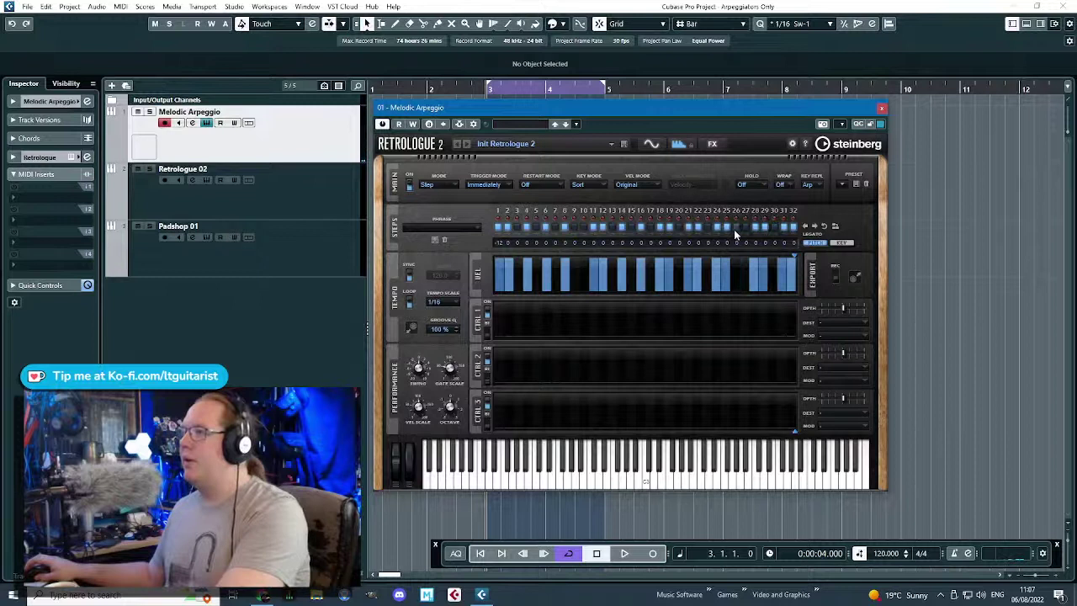
pyautogui.click(792, 227)
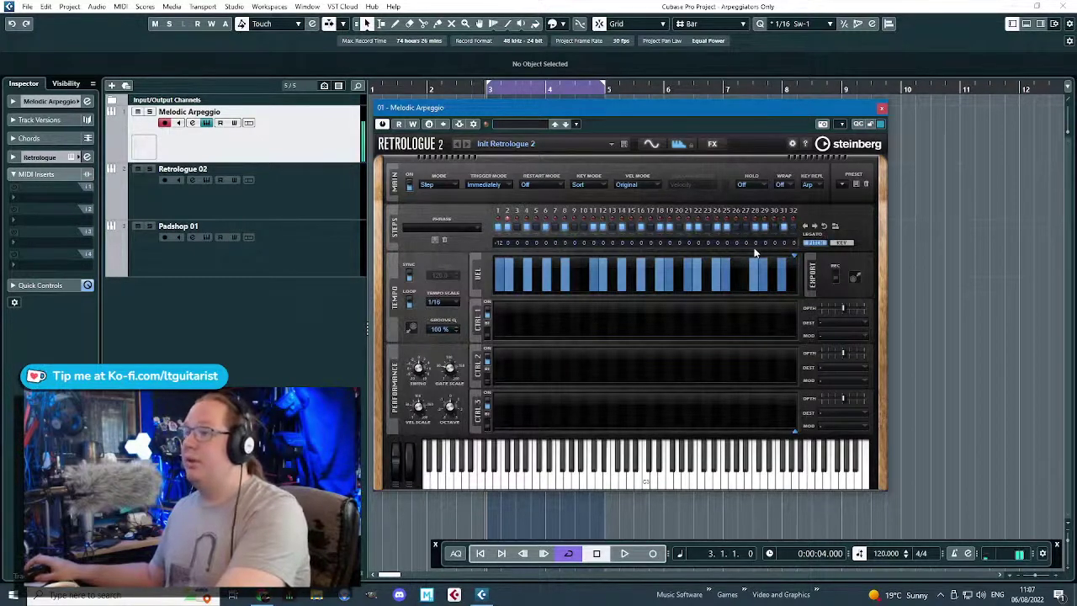
# - Switch steps 7 and 13 on and step 12 off, and set steps 4, 6 and 7 to pitches 5, 3 and -2
pyautogui.click(556, 227)
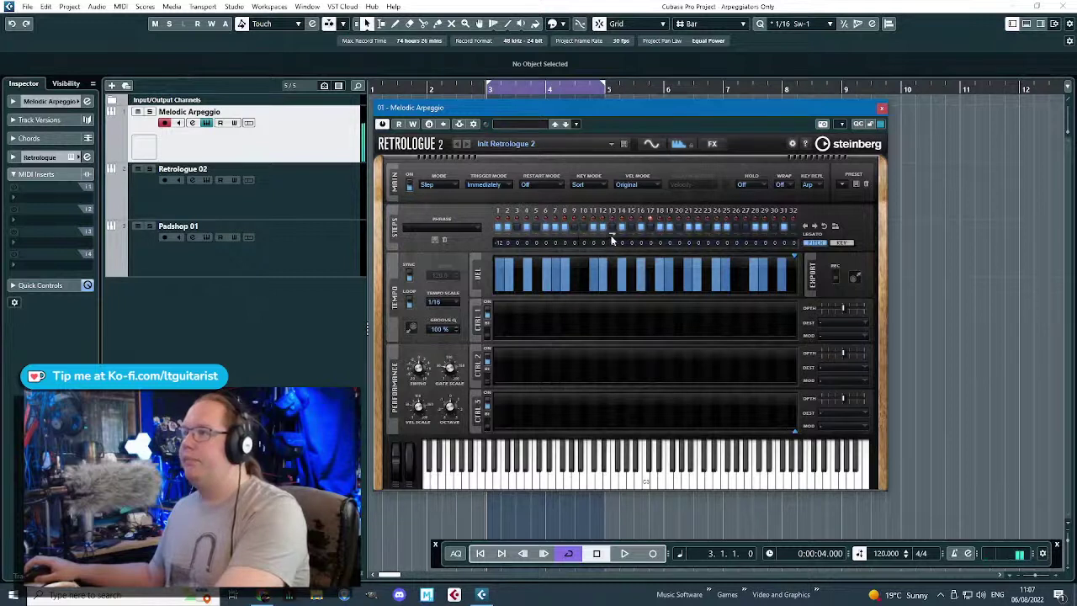
pyautogui.click(593, 228)
pyautogui.click(603, 227)
pyautogui.click(594, 227)
pyautogui.click(613, 227)
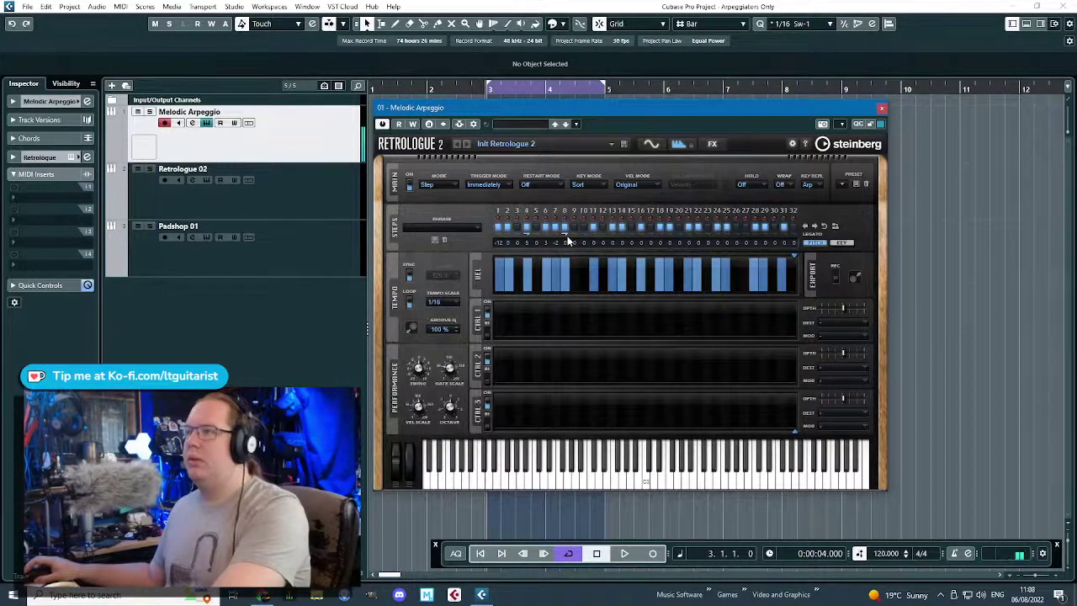
# - Switch off arpeggio steps 8 and 22 and switch on steps 10 and 23
pyautogui.click(565, 234)
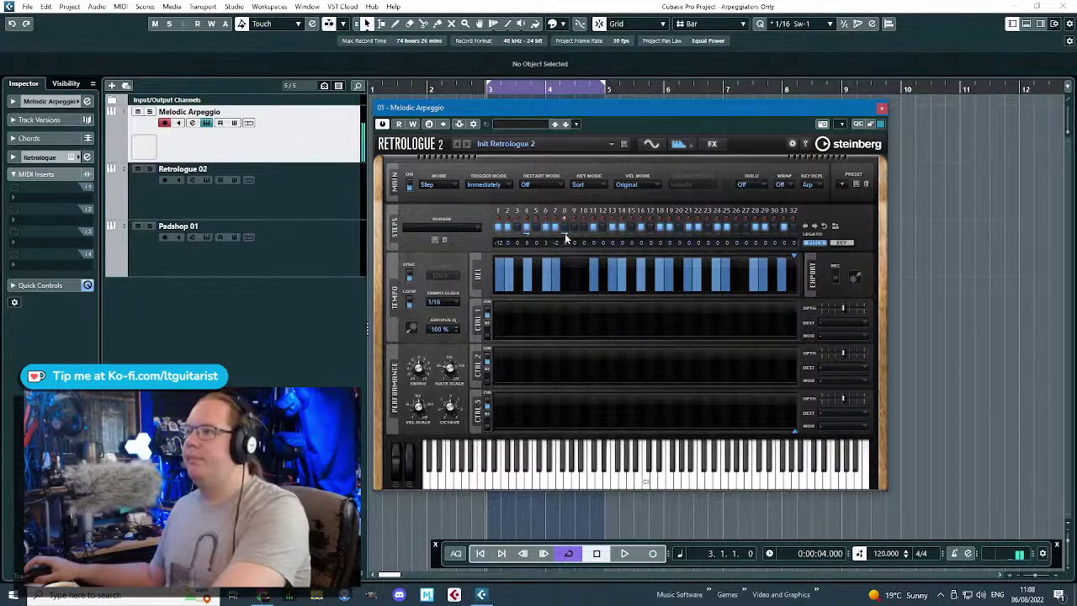
pyautogui.click(584, 227)
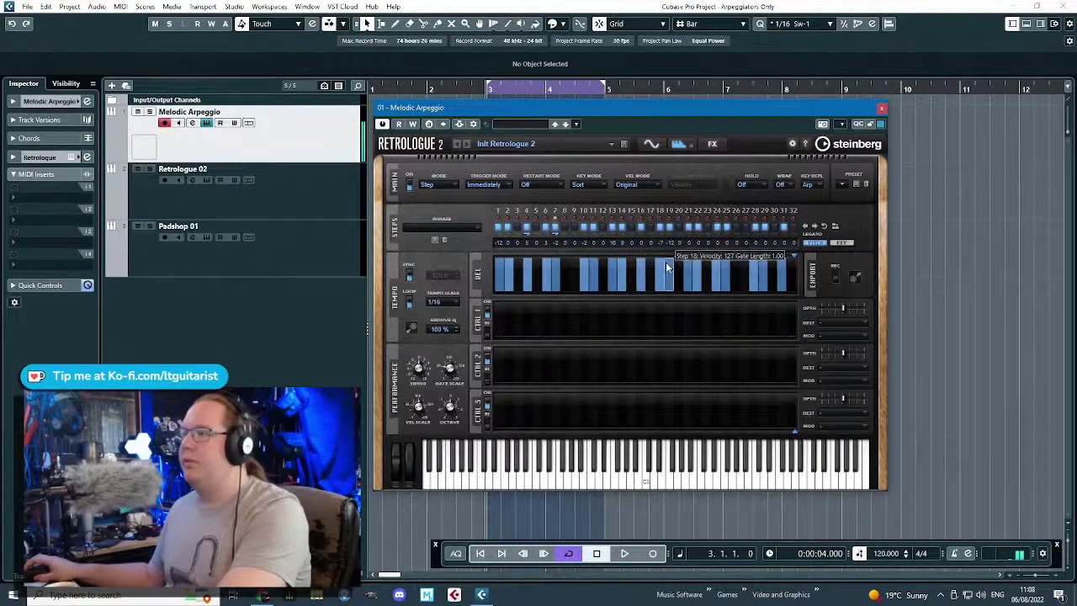
pyautogui.click(697, 226)
pyautogui.click(708, 230)
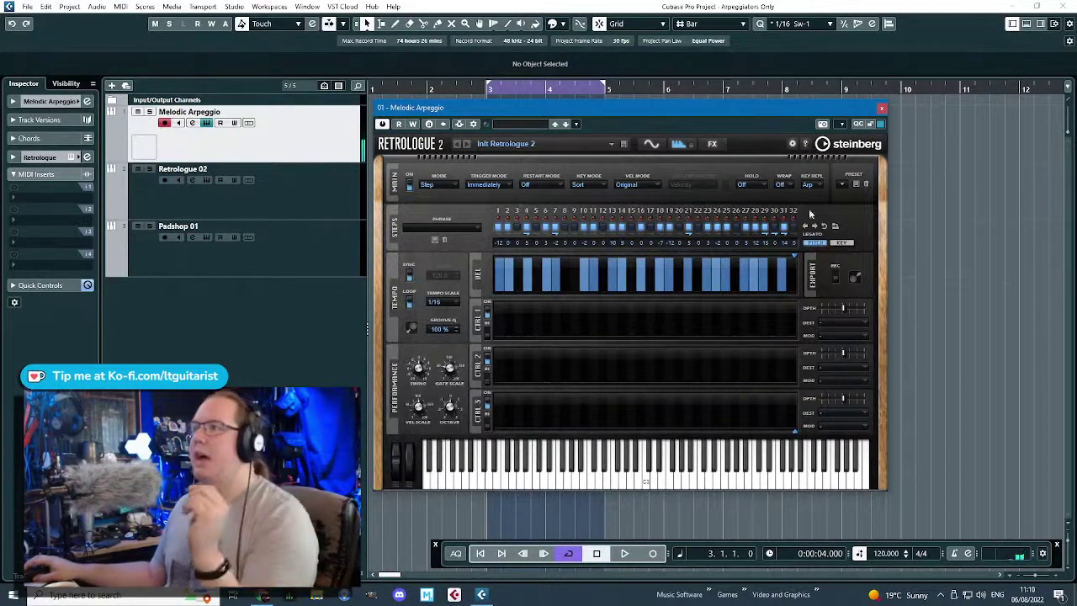
# - Return to the synth page, fine-tune the filter section's knobs, and close the Retrologue window
pyautogui.click(651, 144)
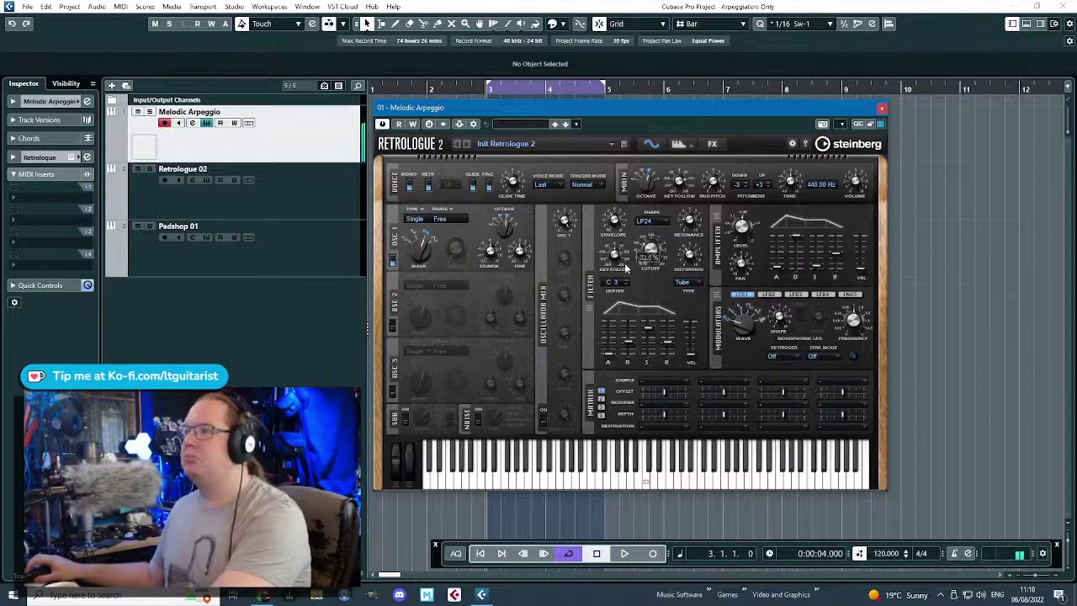
pyautogui.moveTo(652, 262); pyautogui.dragTo(683, 227)
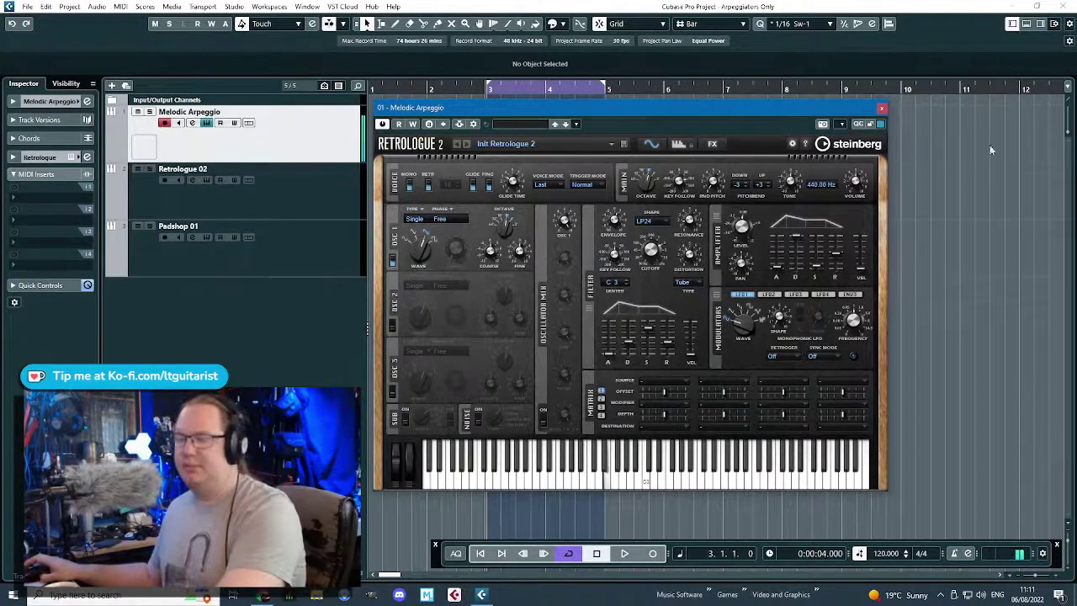
pyautogui.click(881, 110)
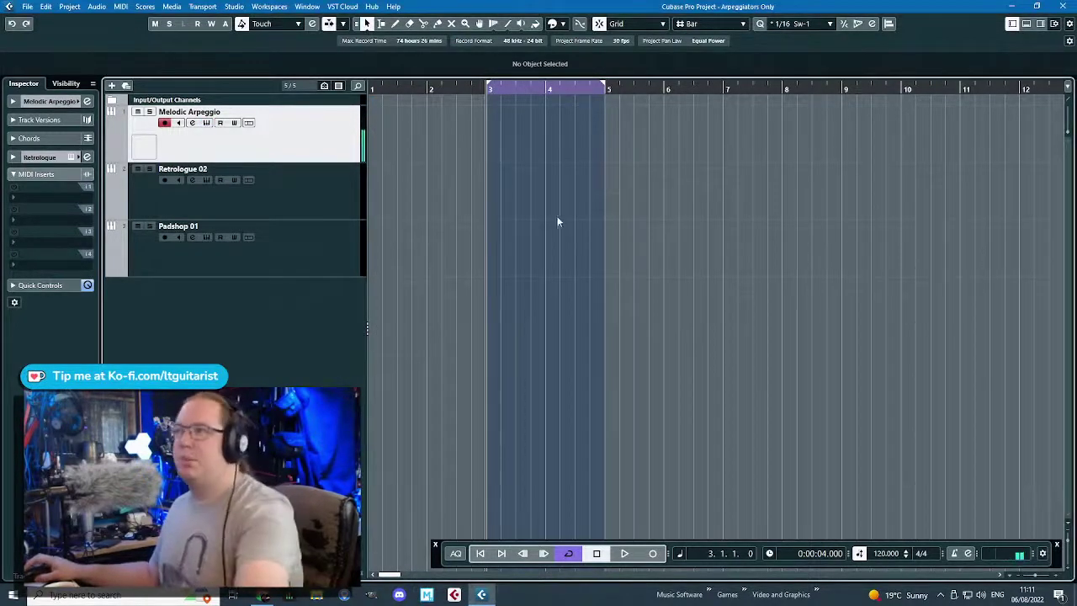
# - Create a MIDI part from bar 3 to bar 5 on the Melodic Arpeggio track and open it in a maximized Key Editor
pyautogui.doubleClick(526, 135)
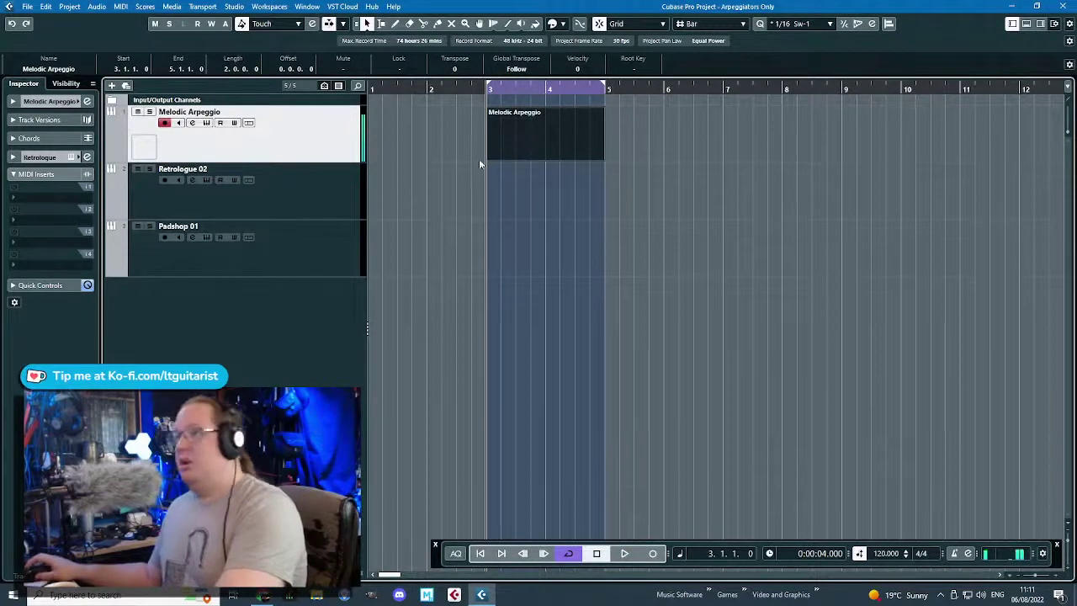
pyautogui.doubleClick(543, 147)
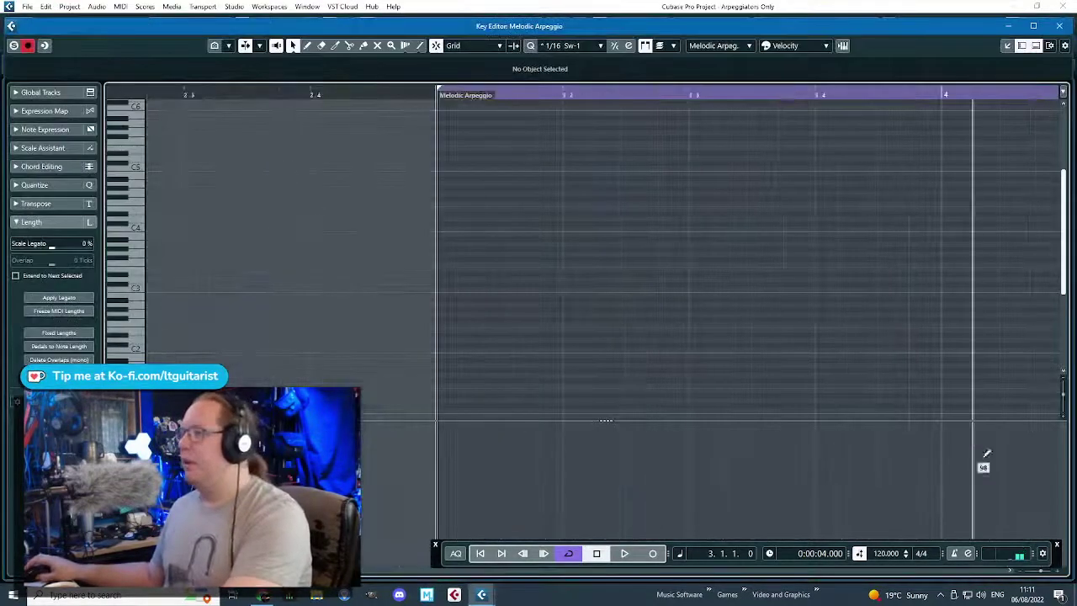
pyautogui.moveTo(1064, 395); pyautogui.dragTo(1065, 420)
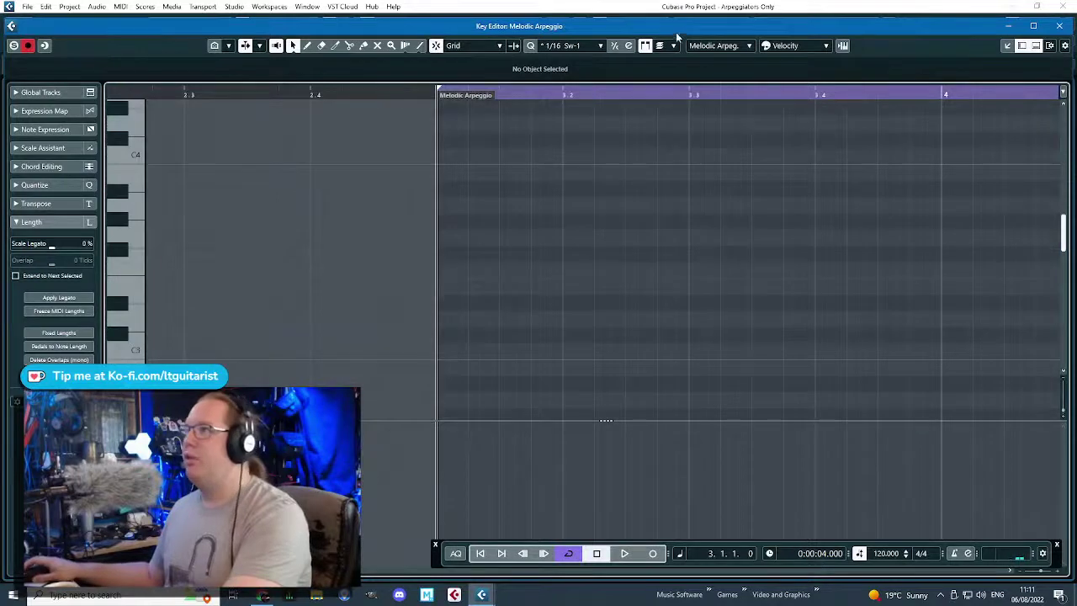
pyautogui.doubleClick(677, 31)
pyautogui.scroll(-10, 378, 313)
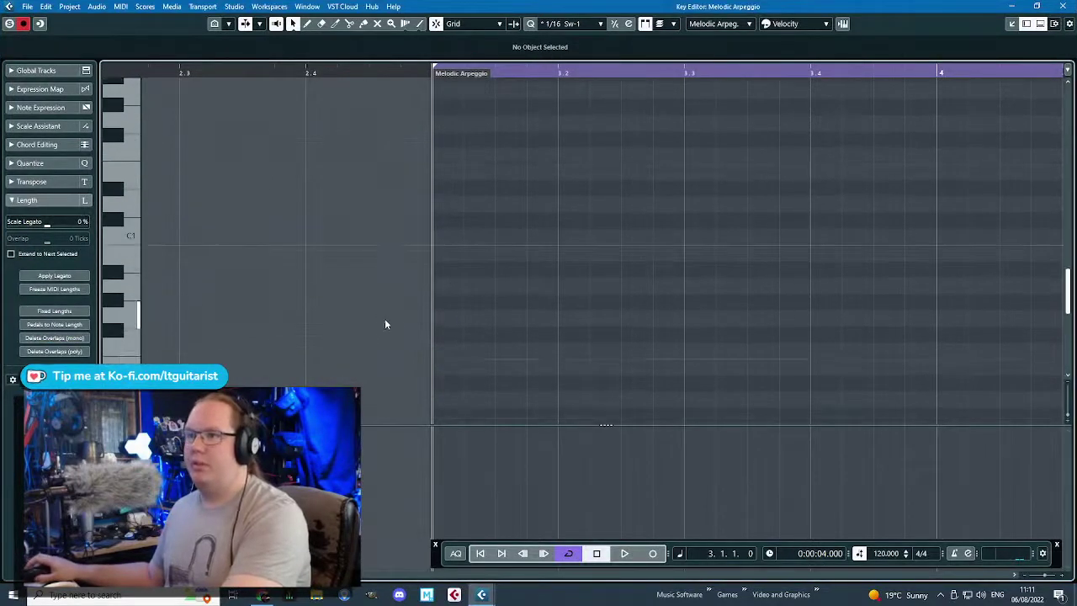
pyautogui.scroll(6, 505, 336)
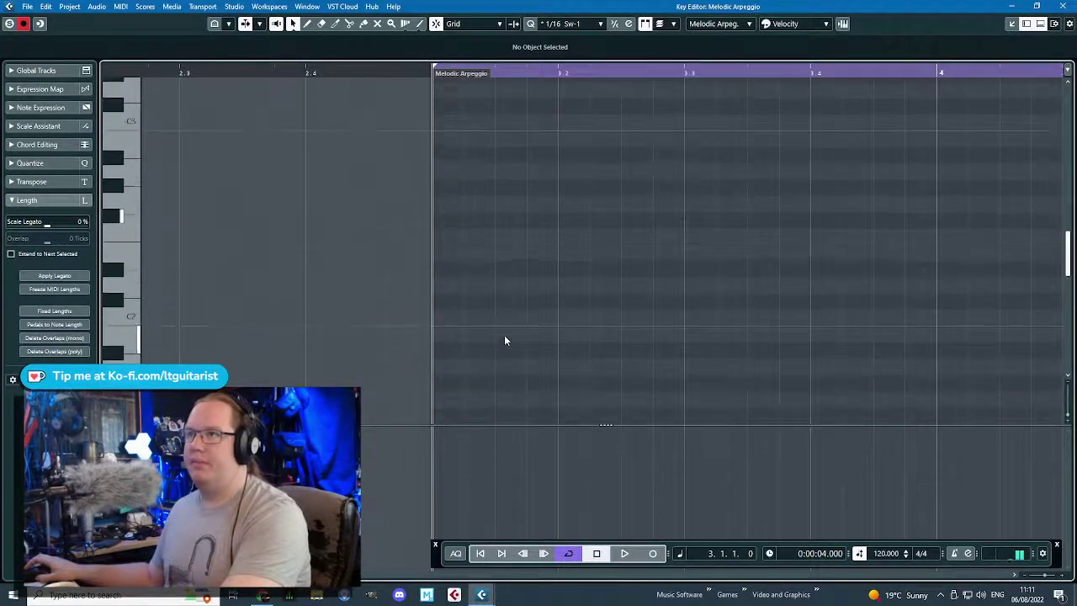
# - Draw an F#2 note spanning both bars of the Melodic Arpeggio part, play it back, and close the Key Editor
pyautogui.moveTo(440, 213)
pyautogui.mouseDown()
pyautogui.moveTo(513, 202)
pyautogui.moveTo(450, 218)
pyautogui.moveTo(794, 246)
pyautogui.mouseUp()
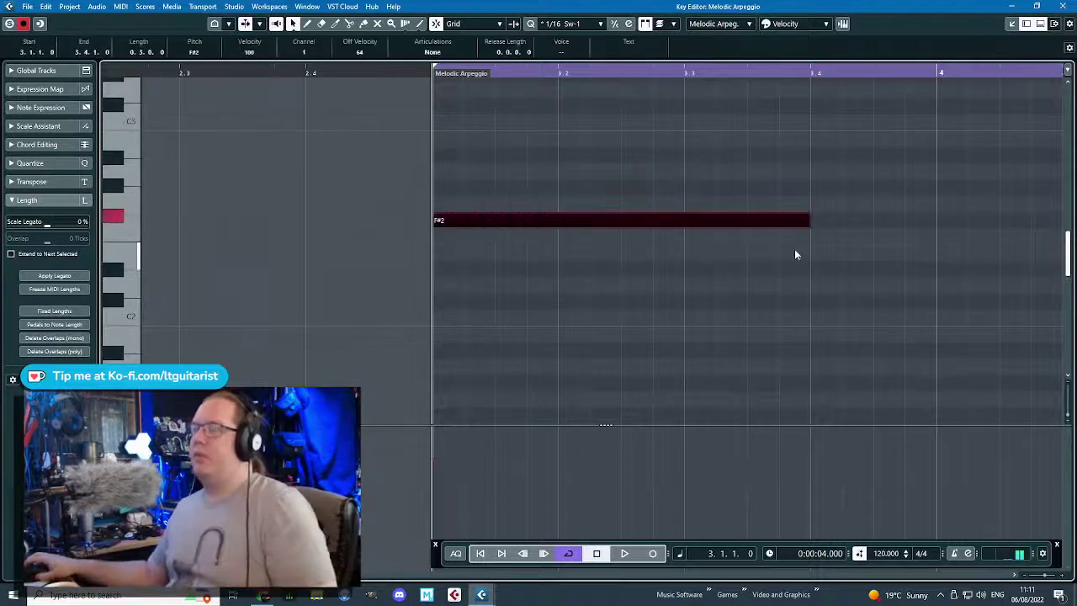
pyautogui.scroll(-5, 757, 238)
pyautogui.scroll(4, 327, 234)
pyautogui.moveTo(337, 221); pyautogui.dragTo(530, 241)
pyautogui.press('space')
pyautogui.click(503, 291)
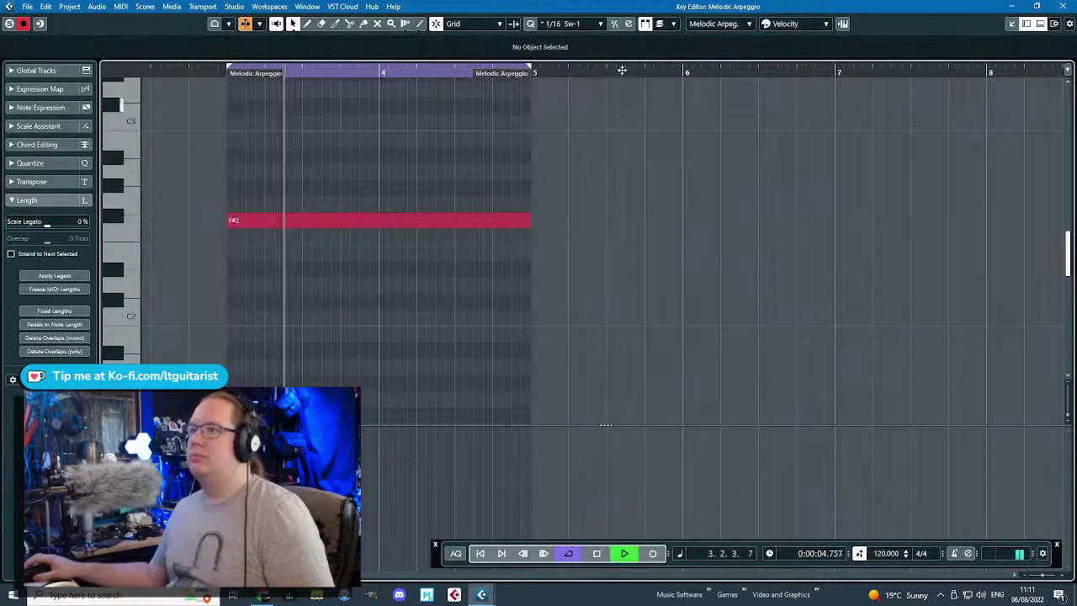
pyautogui.scroll(-2, 559, 87)
pyautogui.press('h')
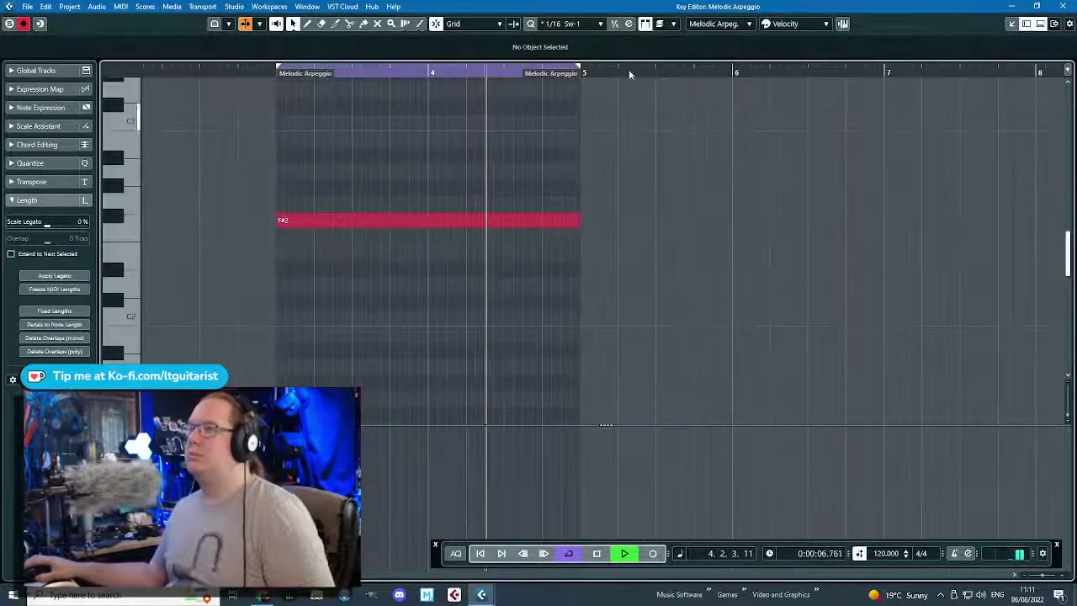
pyautogui.click(1063, 6)
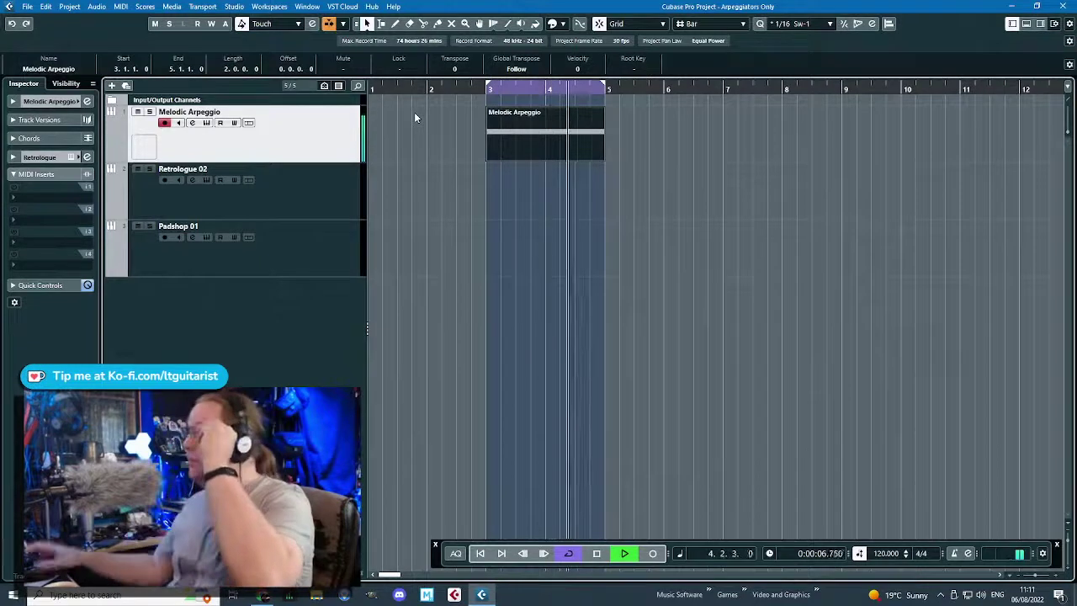
pyautogui.press('F2')
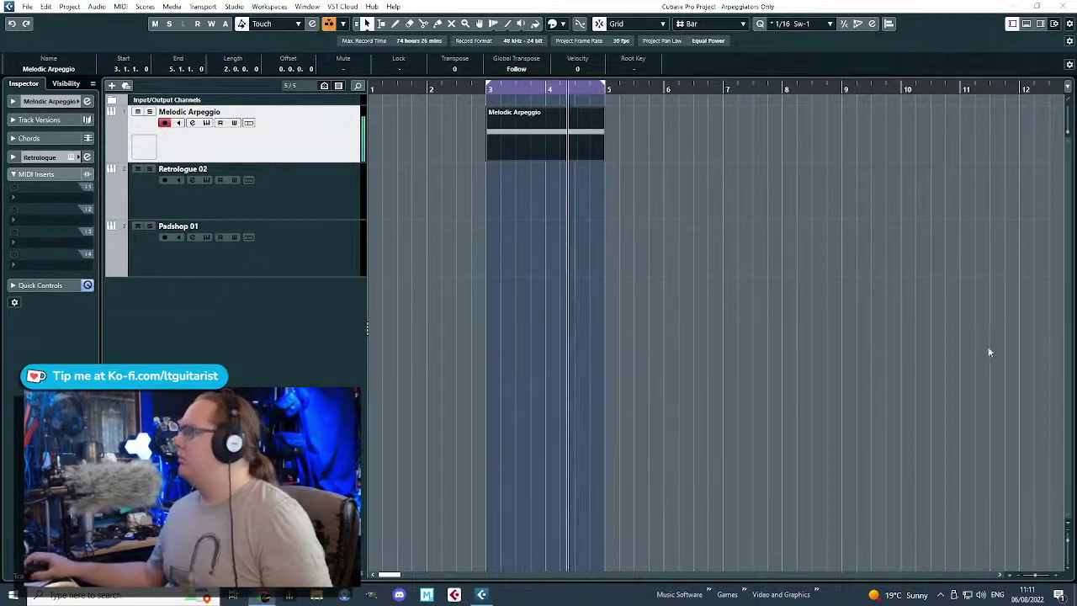
pyautogui.click(699, 278)
pyautogui.press('F2')
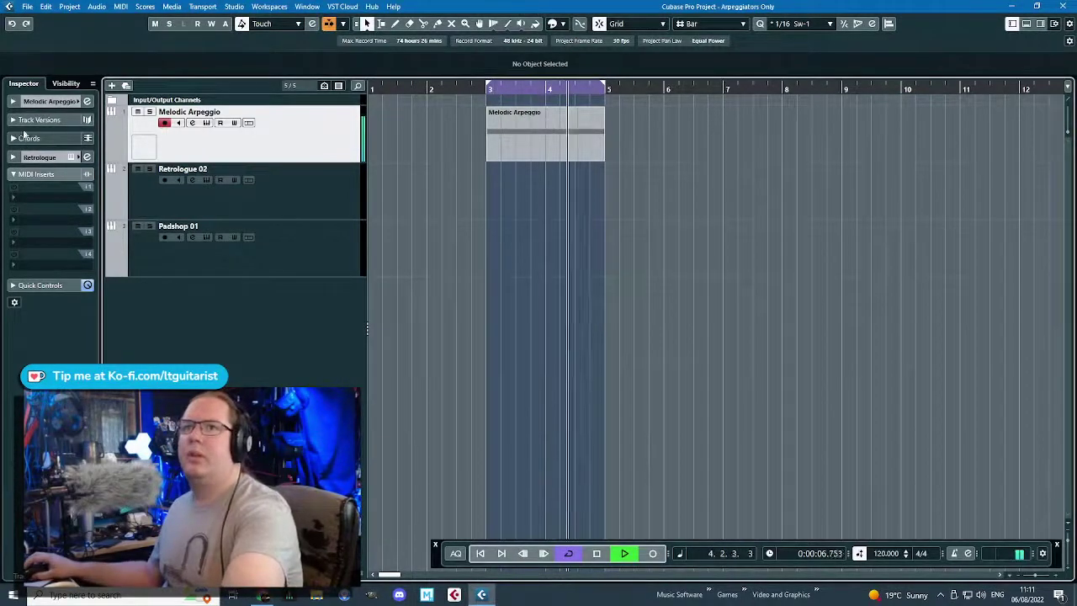
# - In the Melodic Arpeggio instrument channel's equalizer, set band 3 to -0.7 dB at 20.0 Hz and cut band 2 to -21.3 dB
pyautogui.click(15, 325)
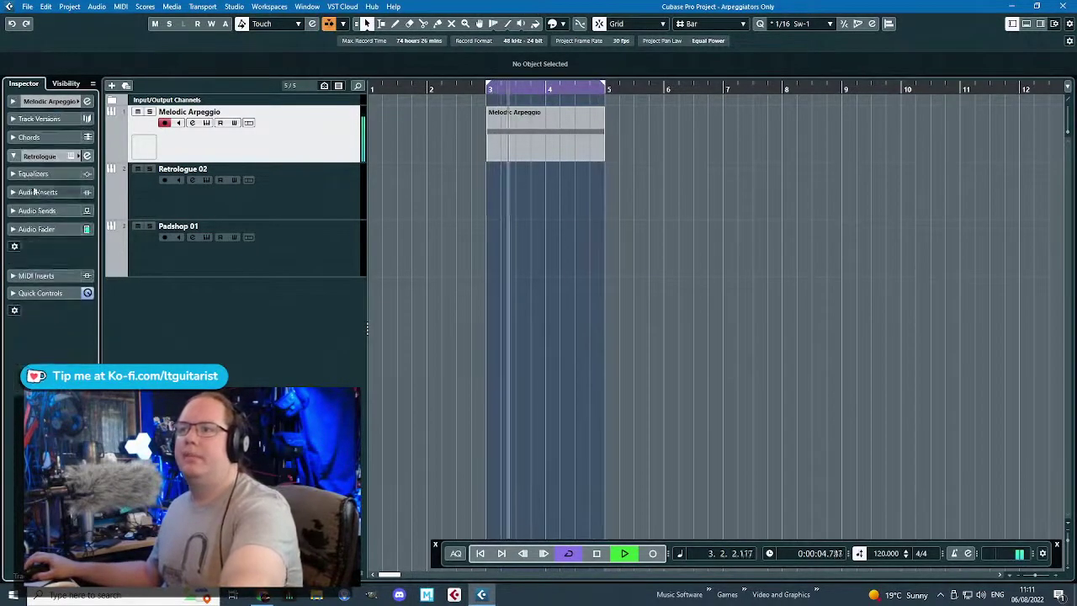
pyautogui.click(33, 174)
pyautogui.moveTo(33, 209); pyautogui.dragTo(6, 210)
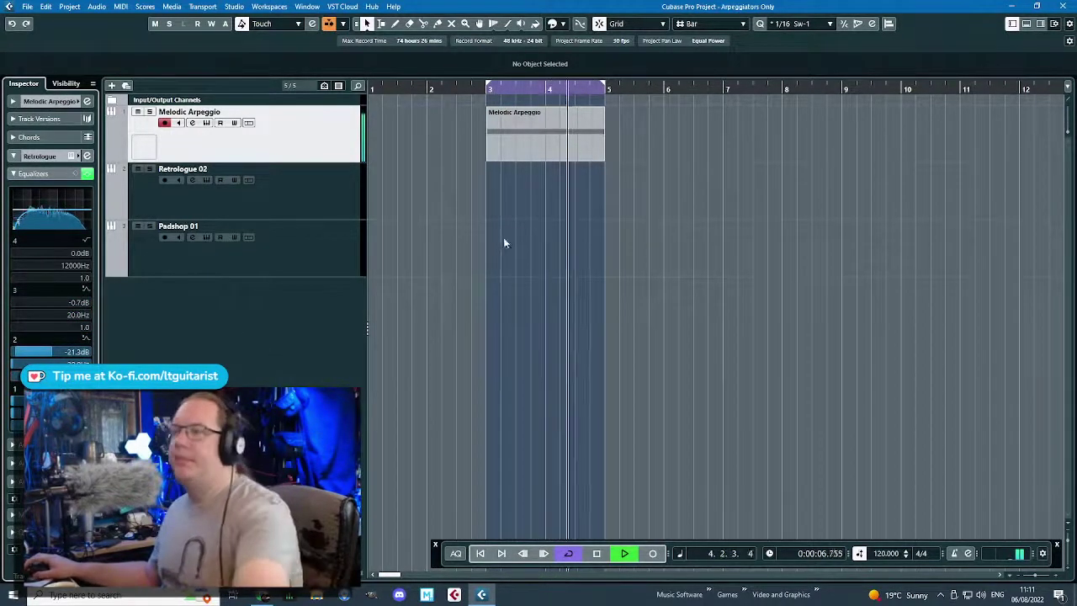
# - Stop playback, create a MIDI part from bar 3 to bar 5 on the Retrologue 02 track, and open it in the Key Editor
pyautogui.click(280, 197)
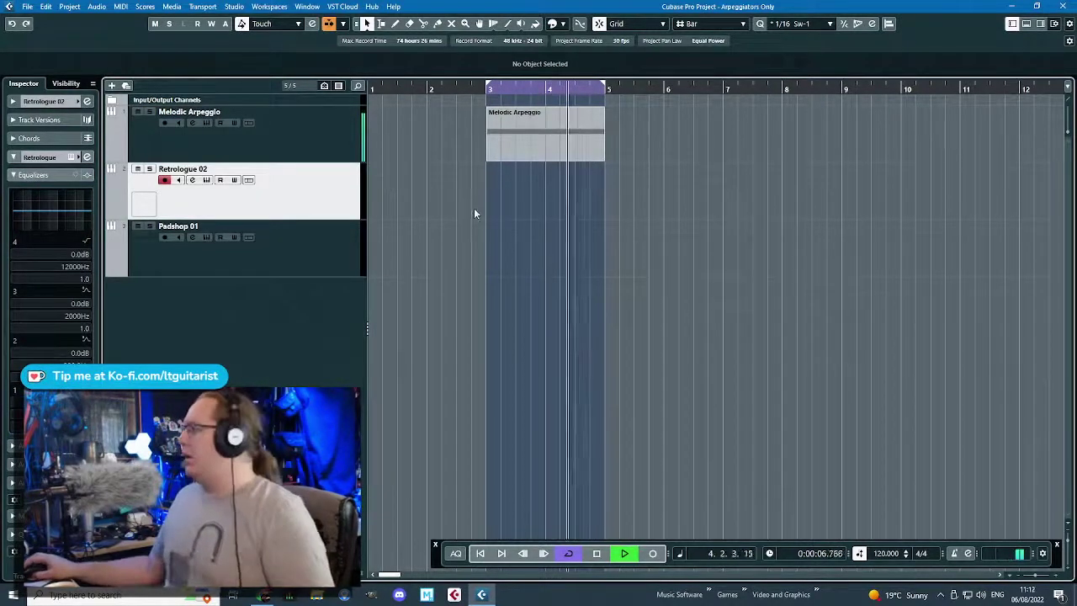
pyautogui.press('space')
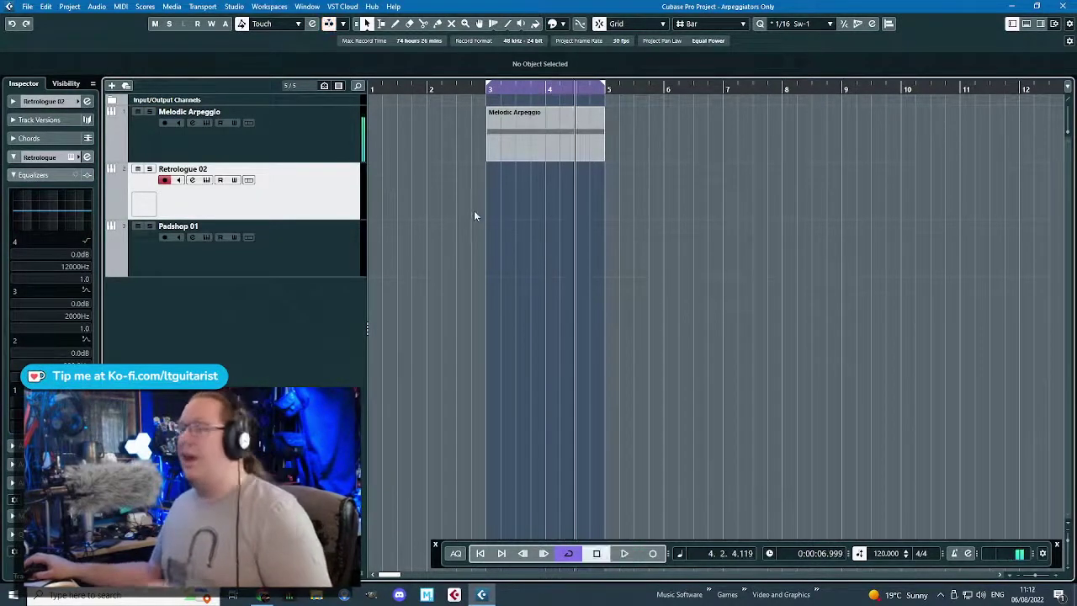
pyautogui.doubleClick(514, 180)
pyautogui.doubleClick(514, 183)
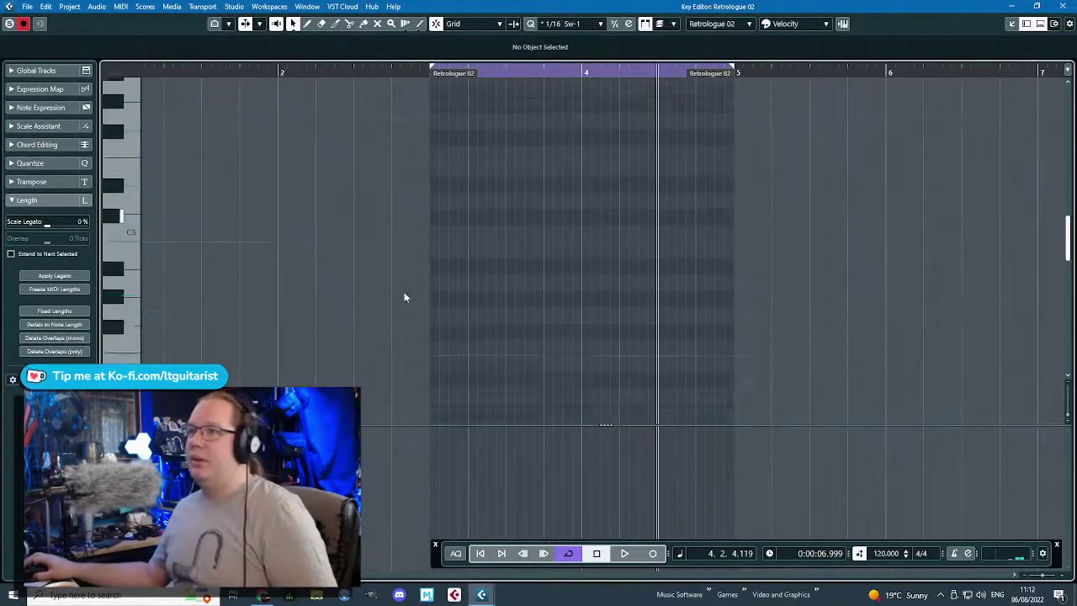
# - Draw an F#2 note filling the part from 3.1.1.0 to 5.1.1.0 and close the Key Editor
pyautogui.moveTo(440, 263); pyautogui.dragTo(726, 264)
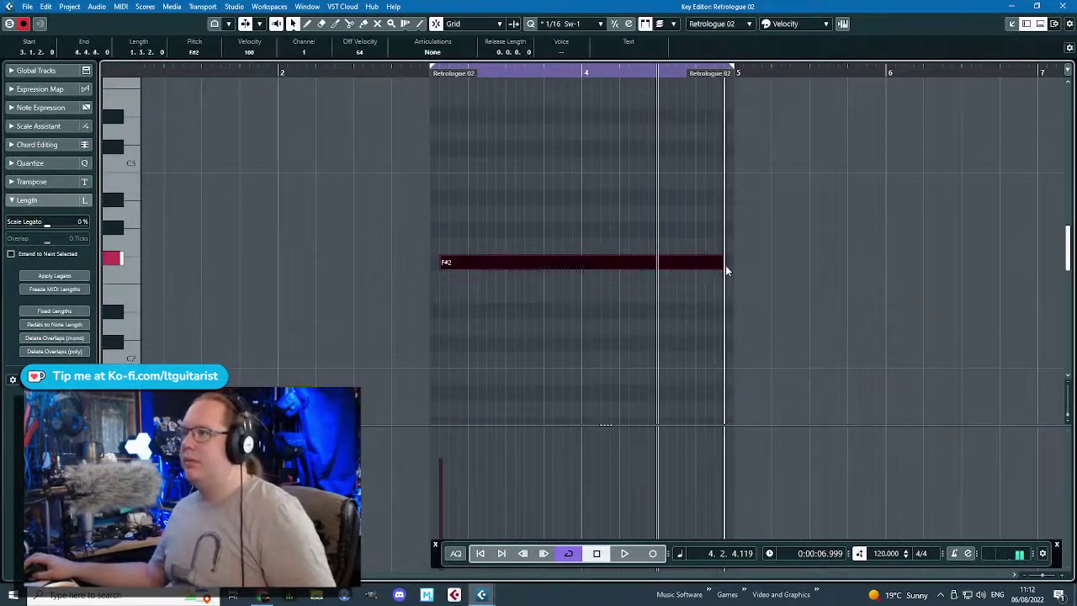
pyautogui.moveTo(453, 262); pyautogui.dragTo(441, 260)
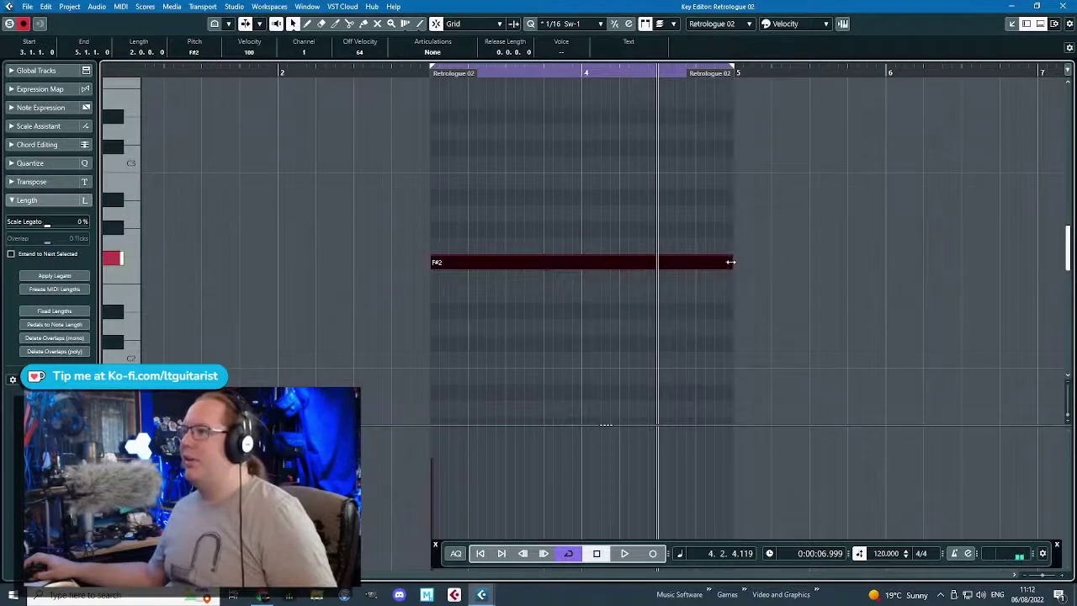
pyautogui.moveTo(730, 263); pyautogui.dragTo(582, 293)
pyautogui.hotkey('ctrl', 'd')
pyautogui.click(1063, 6)
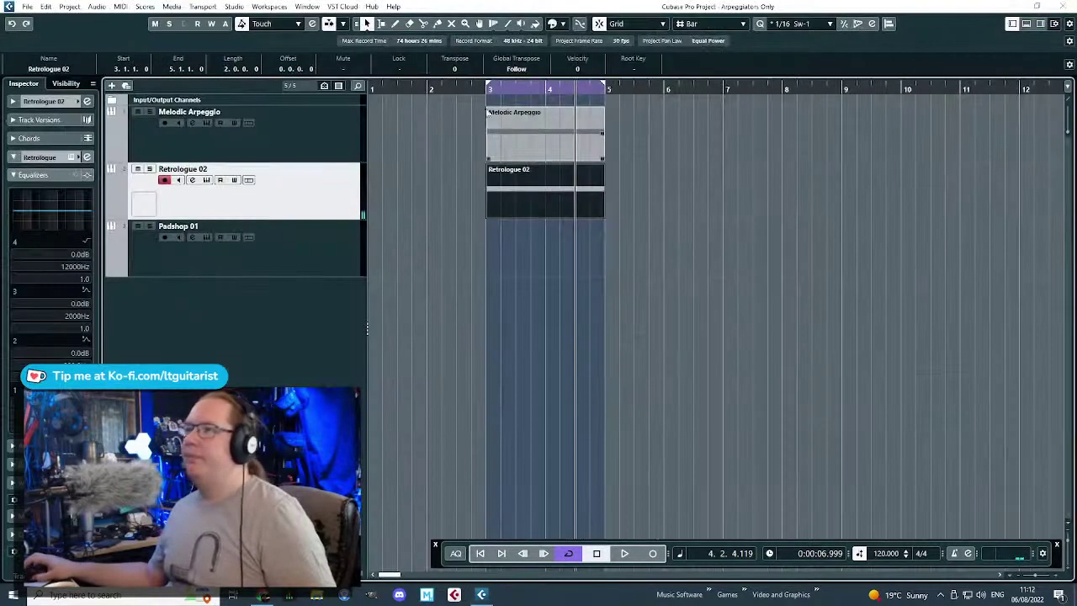
# - Set Retrologue 02's filter shape to LP12 and switch on its mono, retrigger, glide and fingered voice options
pyautogui.press('space')
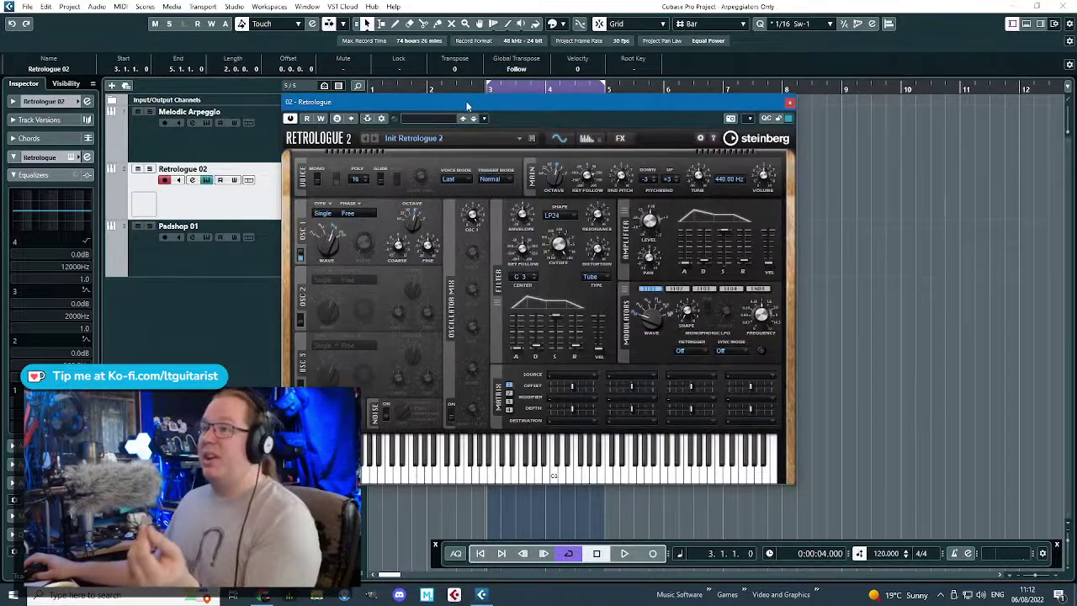
pyautogui.moveTo(467, 105); pyautogui.dragTo(554, 98)
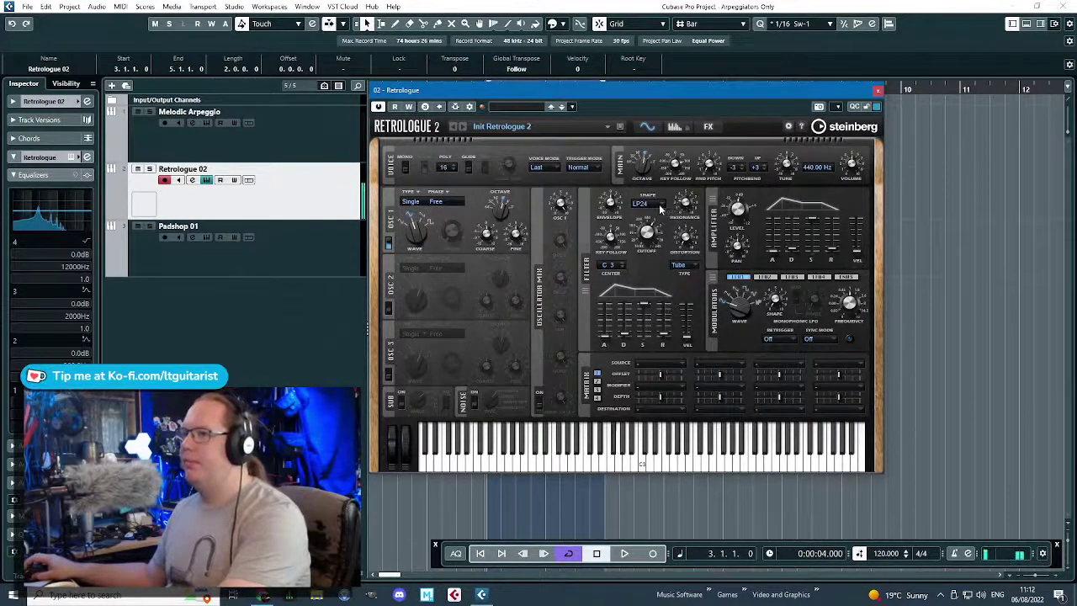
pyautogui.click(661, 207)
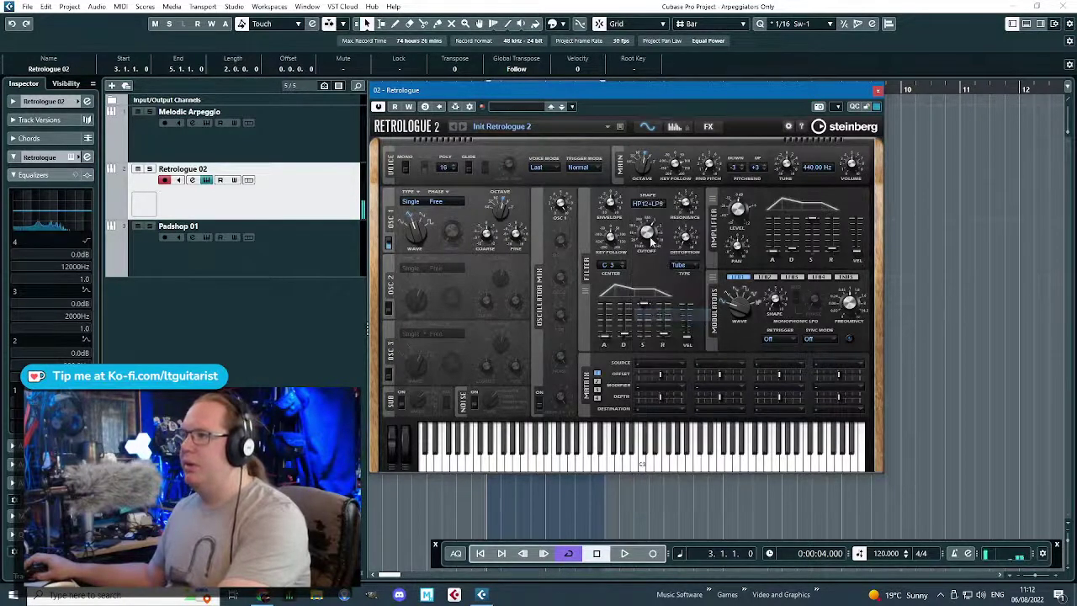
pyautogui.click(673, 314)
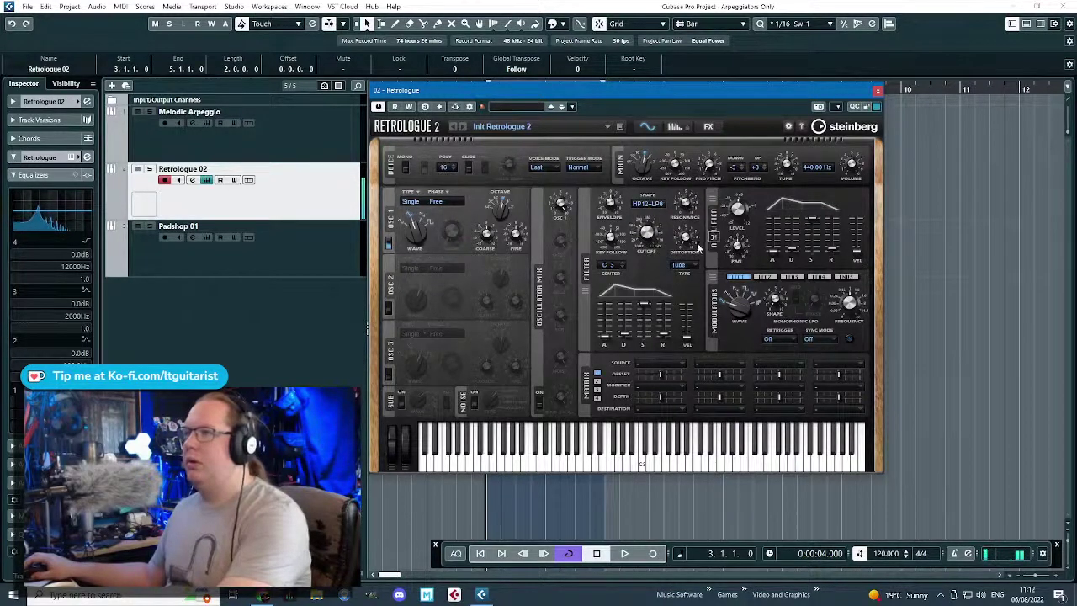
pyautogui.click(652, 205)
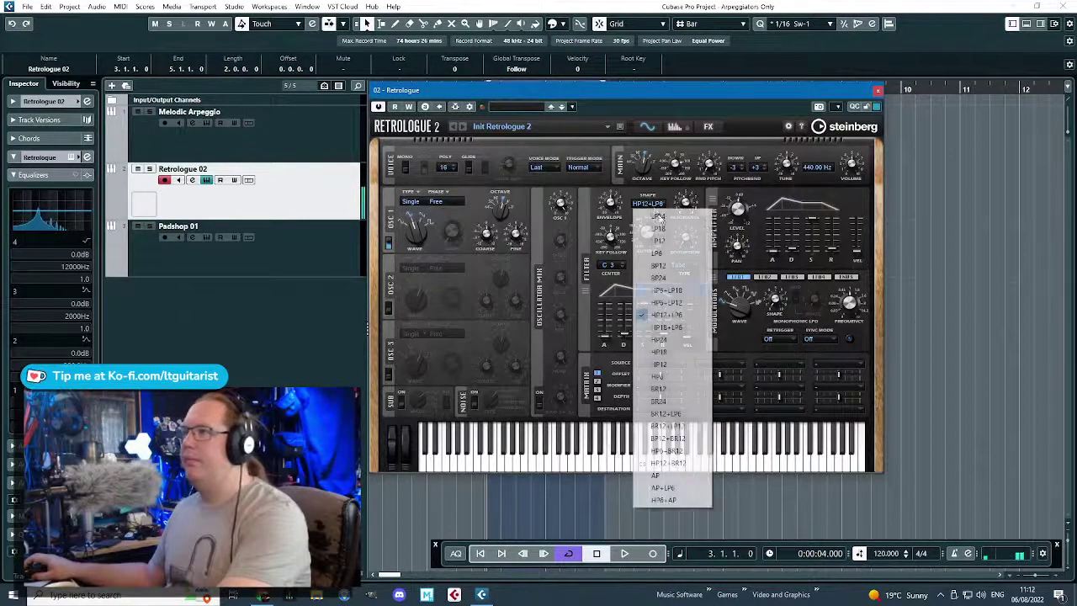
pyautogui.click(666, 194)
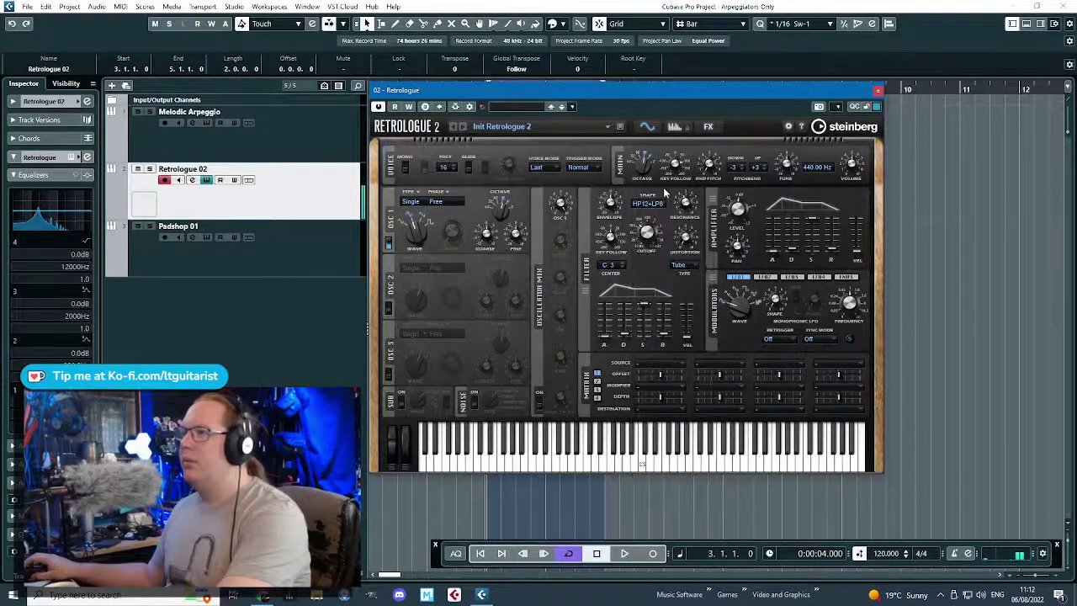
pyautogui.click(660, 204)
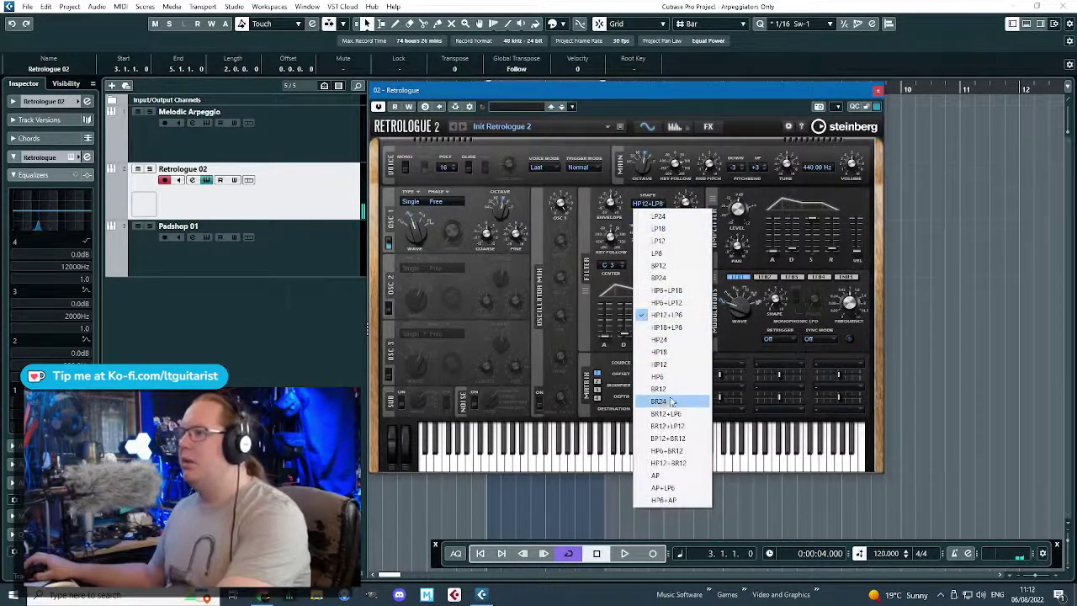
pyautogui.click(691, 244)
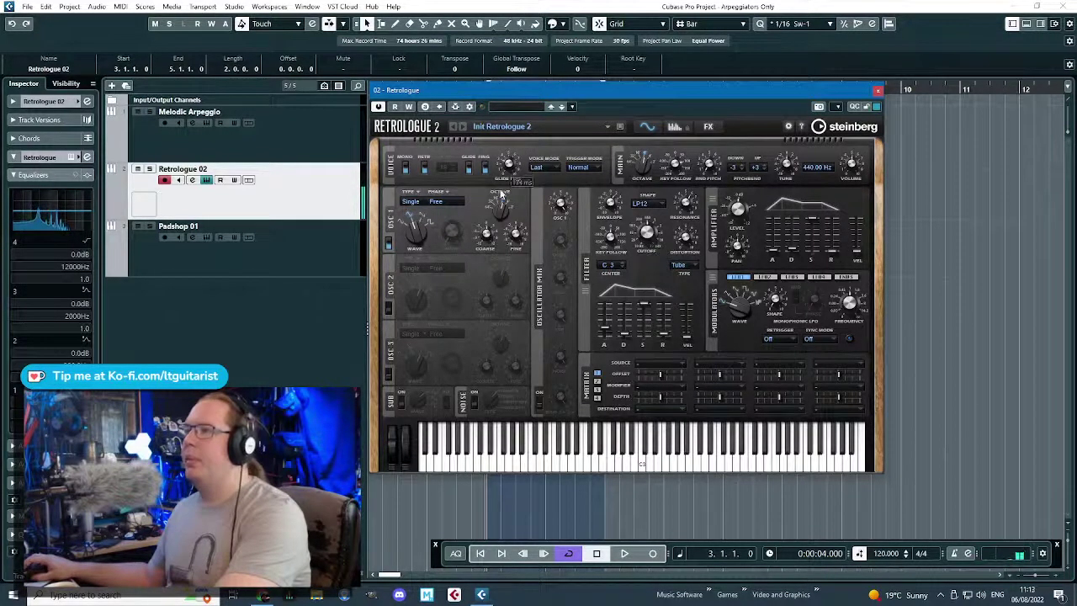
# - Switch on Retrologue 02's step arpeggiator and set its tempo scale to 1/8
pyautogui.click(674, 127)
pyautogui.click(406, 168)
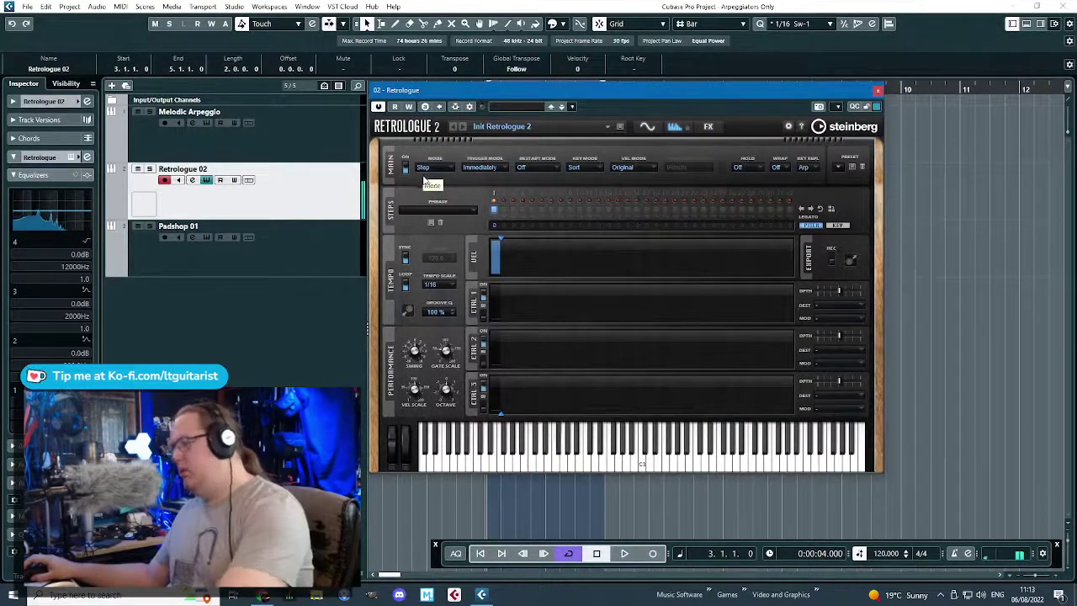
pyautogui.click(449, 285)
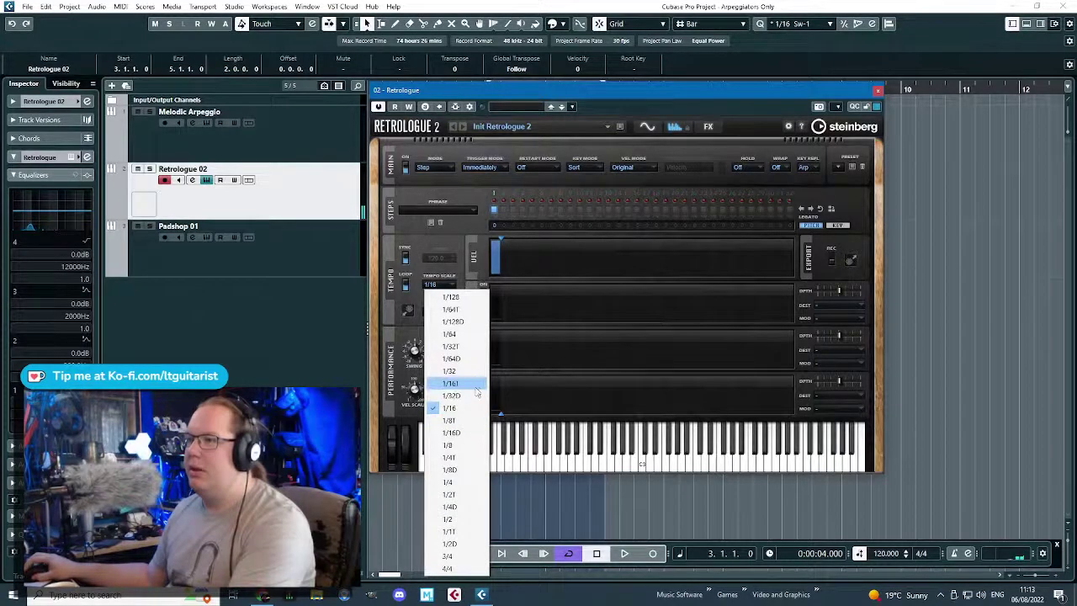
pyautogui.click(471, 444)
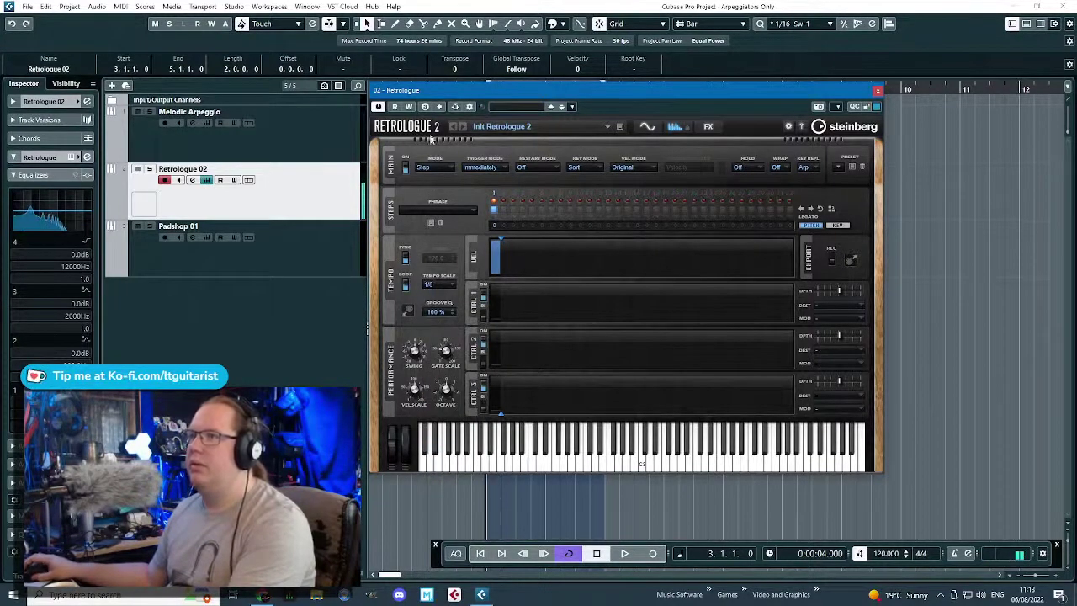
# - Play the loop to hear both tracks together while checking Retrologue 02's synth page
pyautogui.moveTo(497, 90); pyautogui.dragTo(672, 139)
pyautogui.press('space')
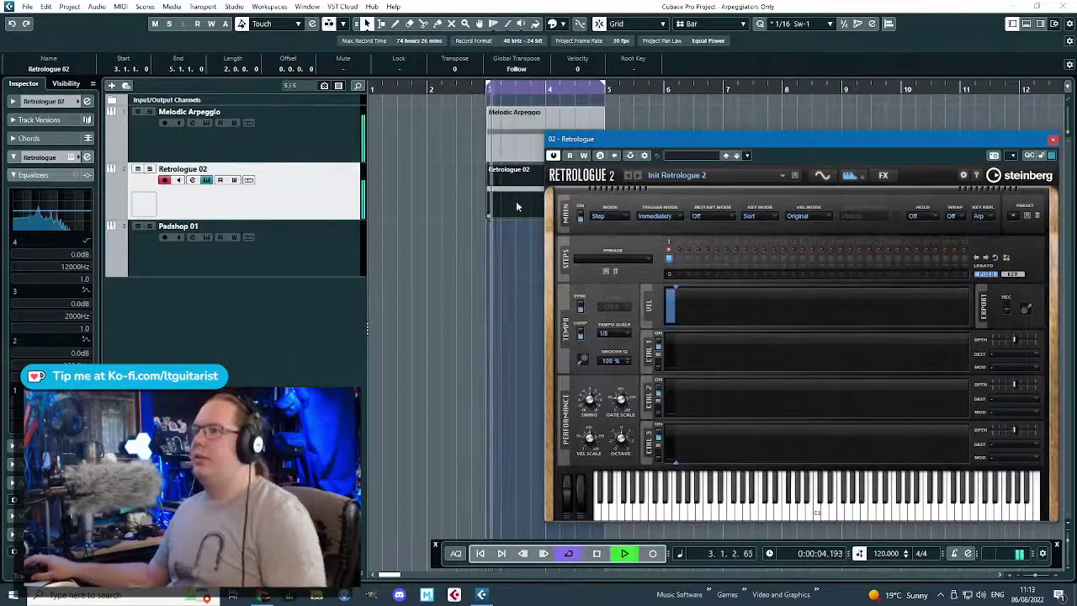
pyautogui.moveTo(589, 139); pyautogui.dragTo(505, 109)
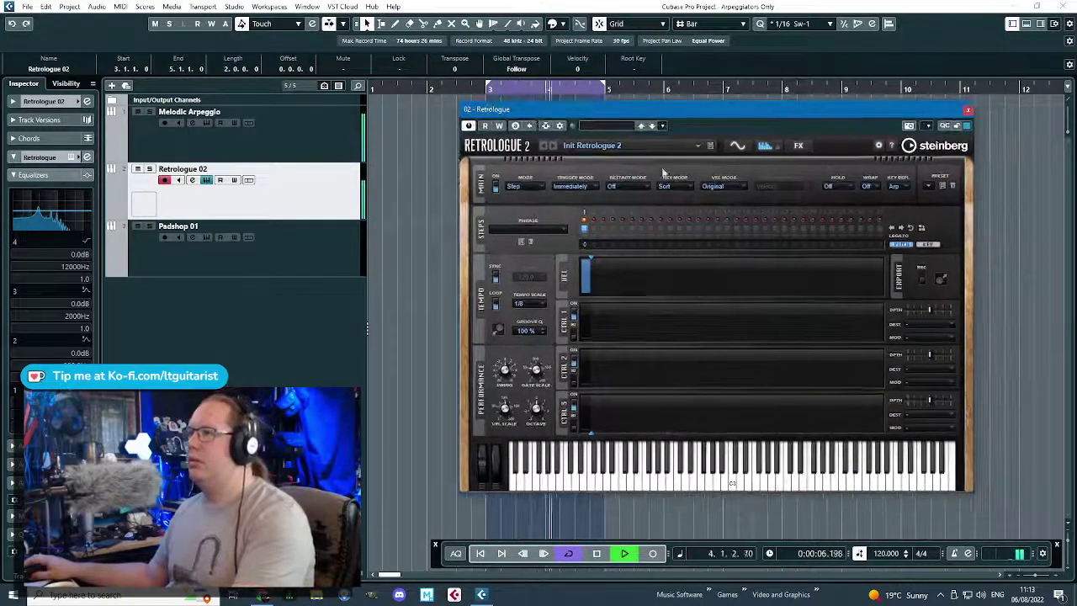
pyautogui.click(737, 145)
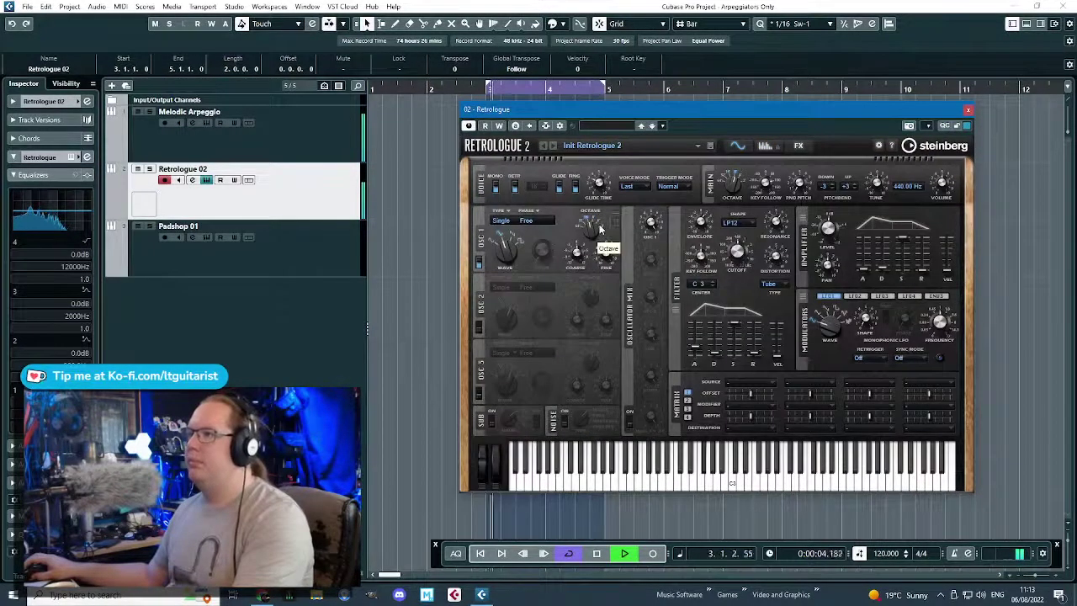
pyautogui.moveTo(680, 109); pyautogui.dragTo(652, 102)
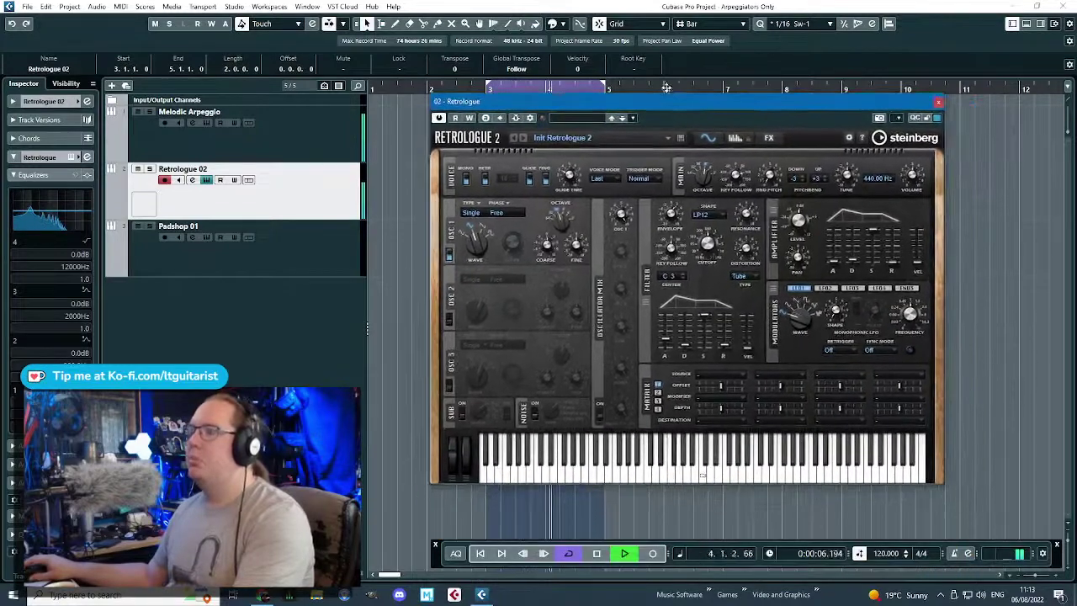
# - Extend Retrologue 02's arpeggiator sequence to 16 steps and set its tempo scale to 1/16
pyautogui.click(735, 137)
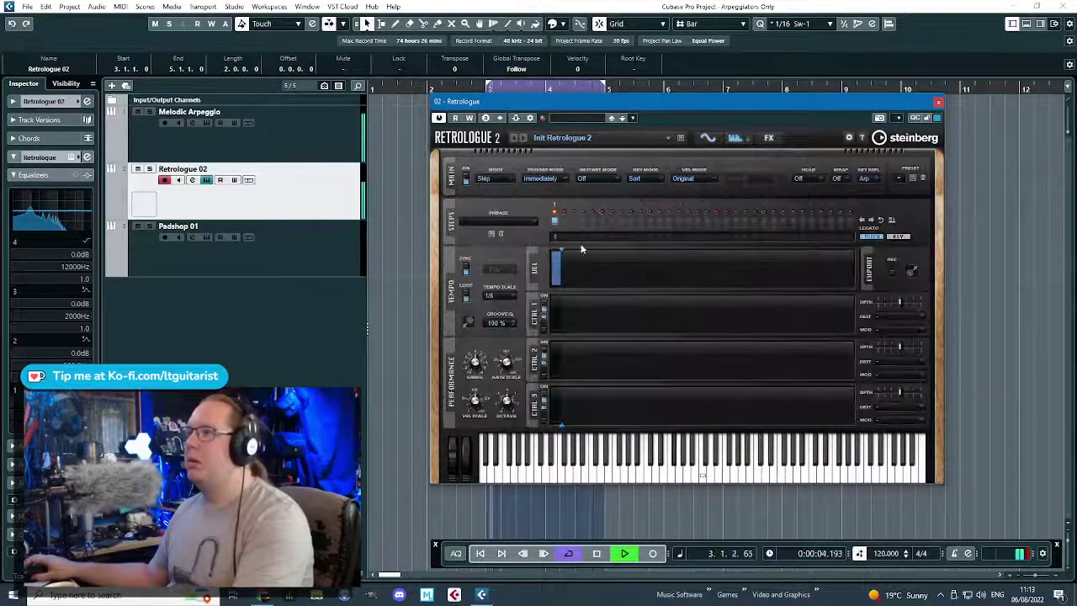
pyautogui.moveTo(562, 252); pyautogui.dragTo(705, 272)
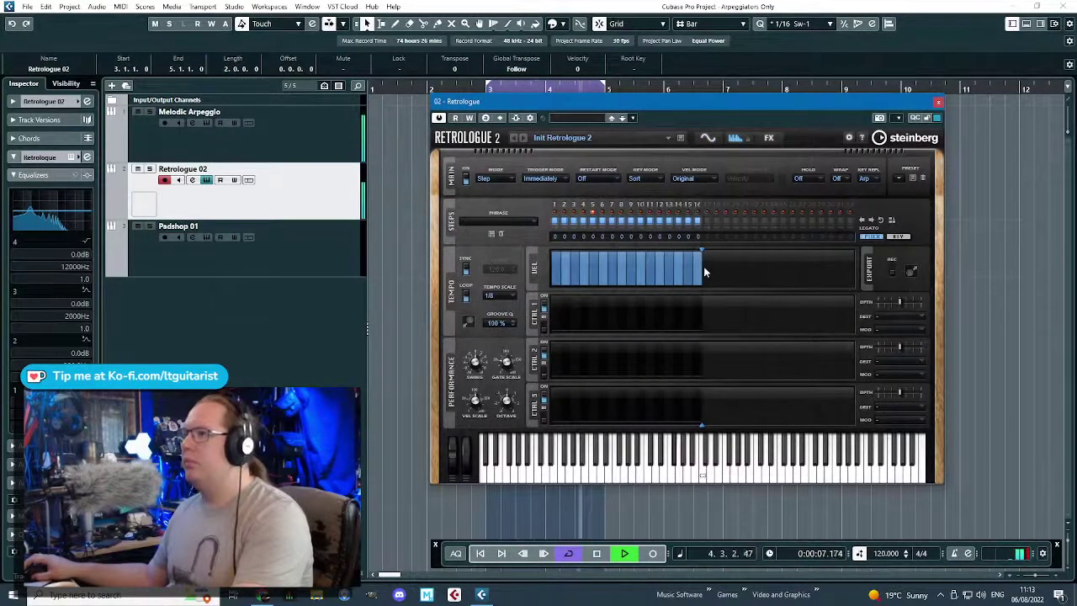
pyautogui.click(495, 295)
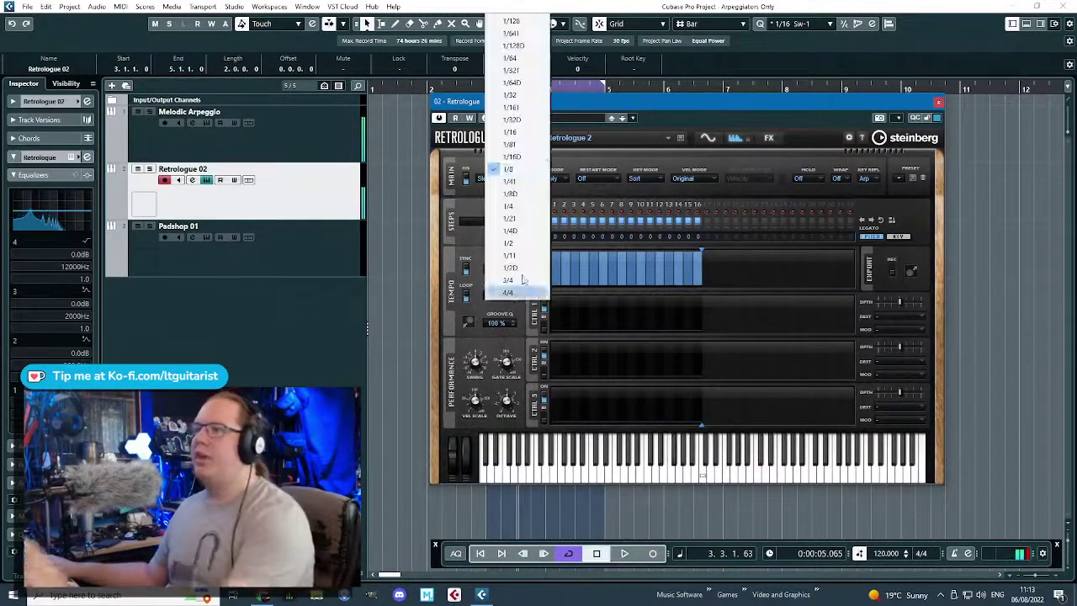
pyautogui.click(530, 135)
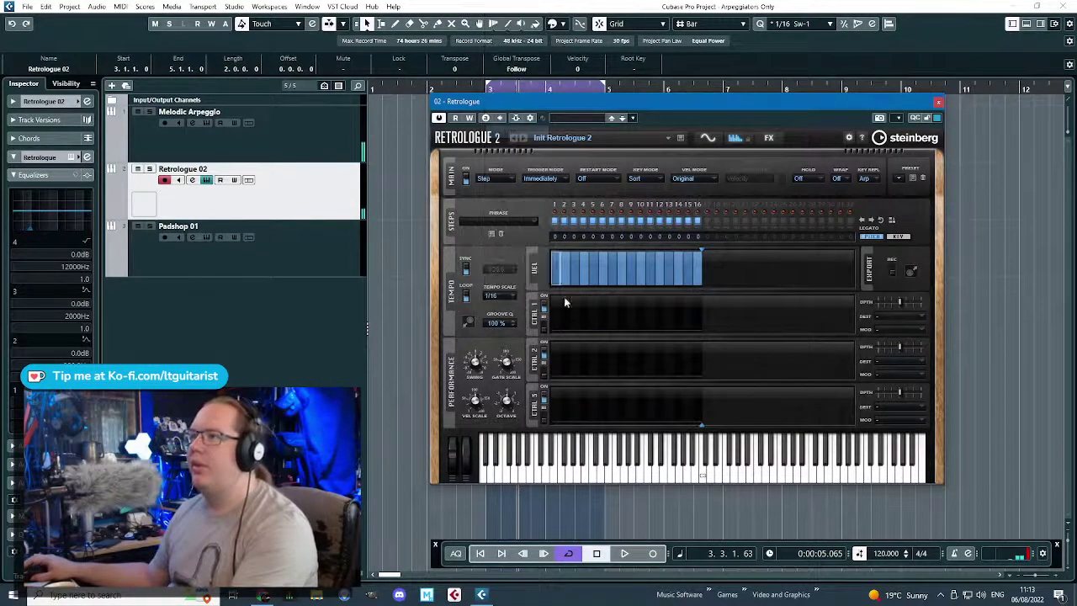
# - Switch off every even-numbered step from 2 to 16 in Retrologue 02's arpeggiator sequence
pyautogui.click(563, 221)
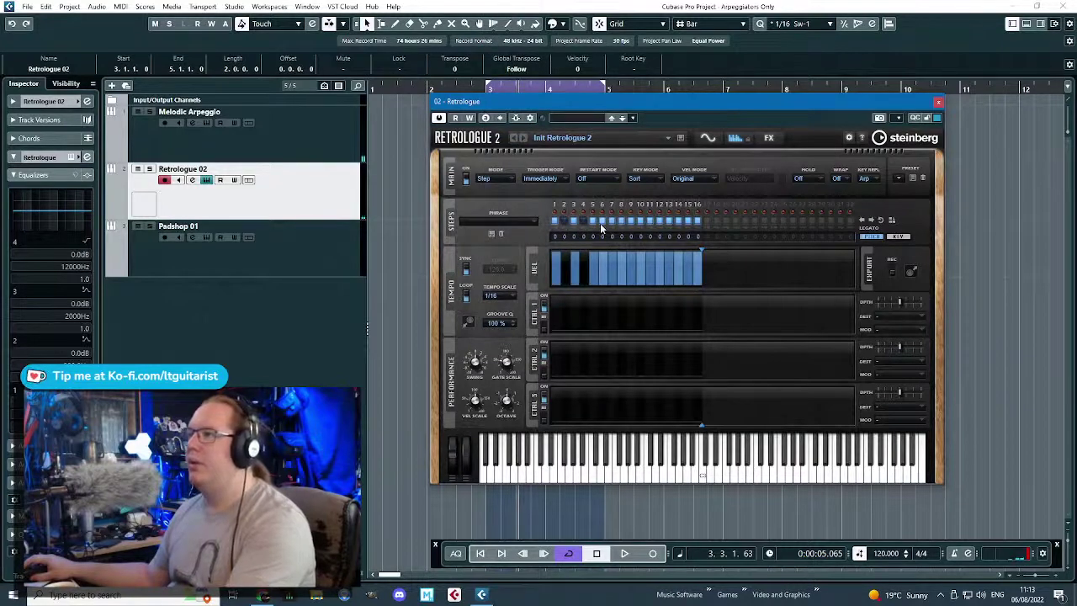
pyautogui.click(601, 223)
pyautogui.click(621, 222)
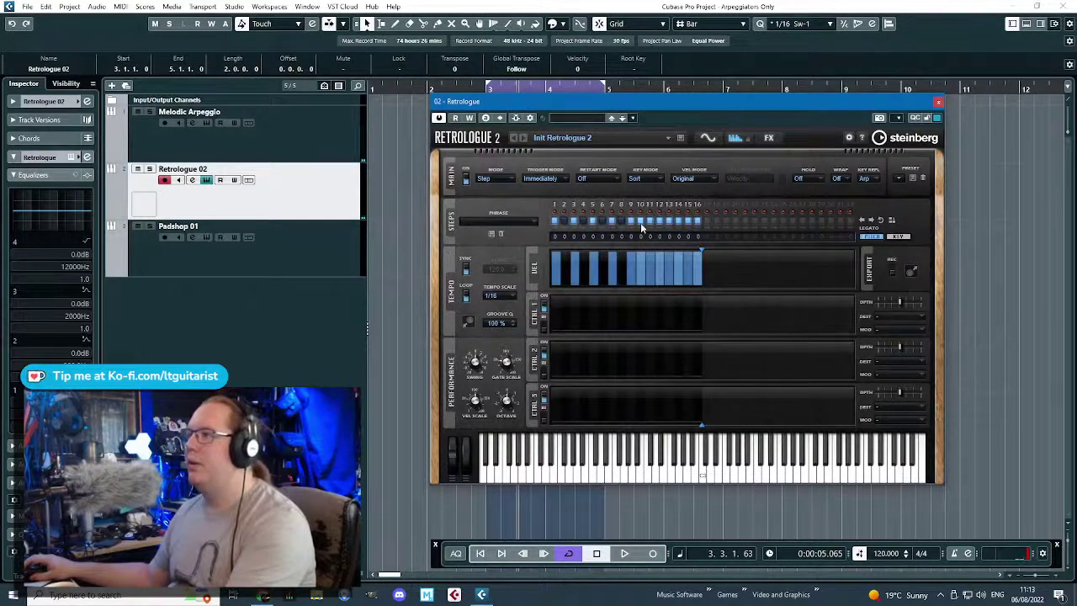
pyautogui.click(699, 222)
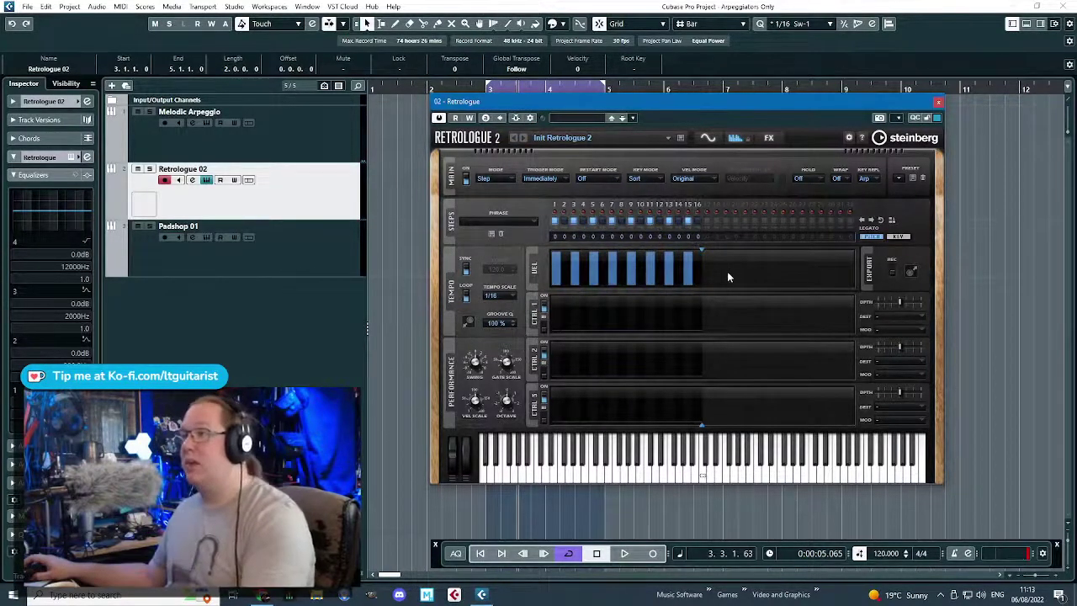
# - Switch step 14 back on and turn on legato for steps 13, 14 and 15
pyautogui.click(687, 228)
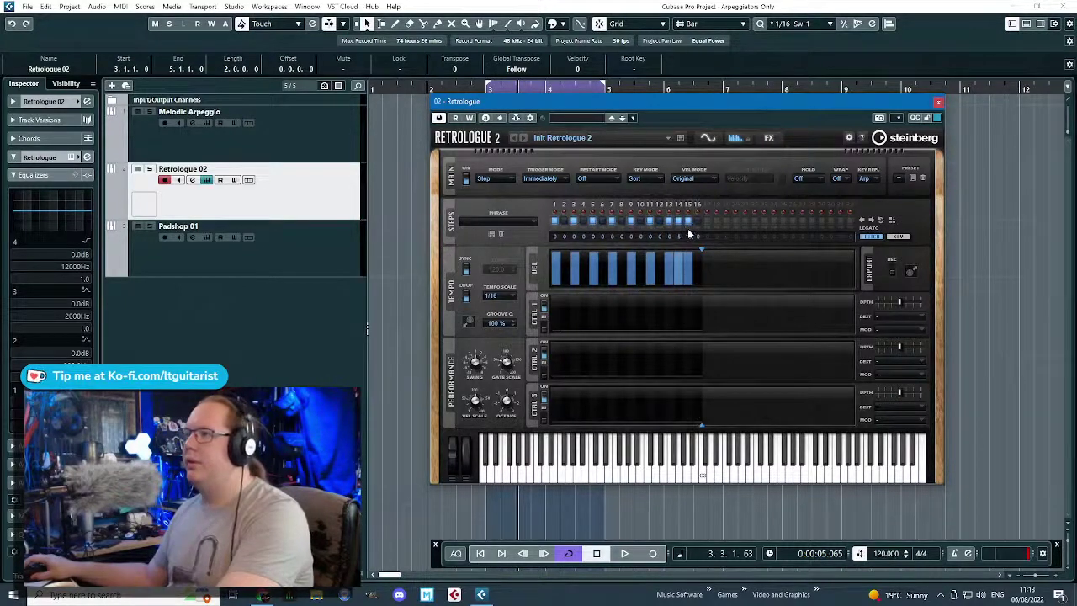
pyautogui.click(679, 228)
pyautogui.click(668, 228)
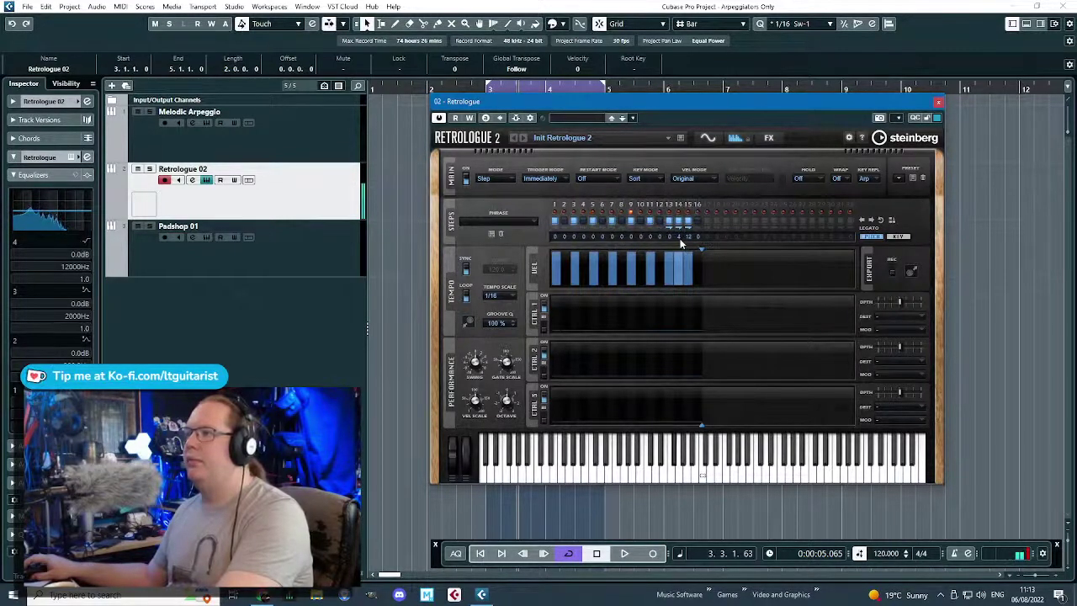
# - Transpose step 14 to -12, then switch on step 16 with legato and transpose it to 12
pyautogui.scroll(3, 681, 238)
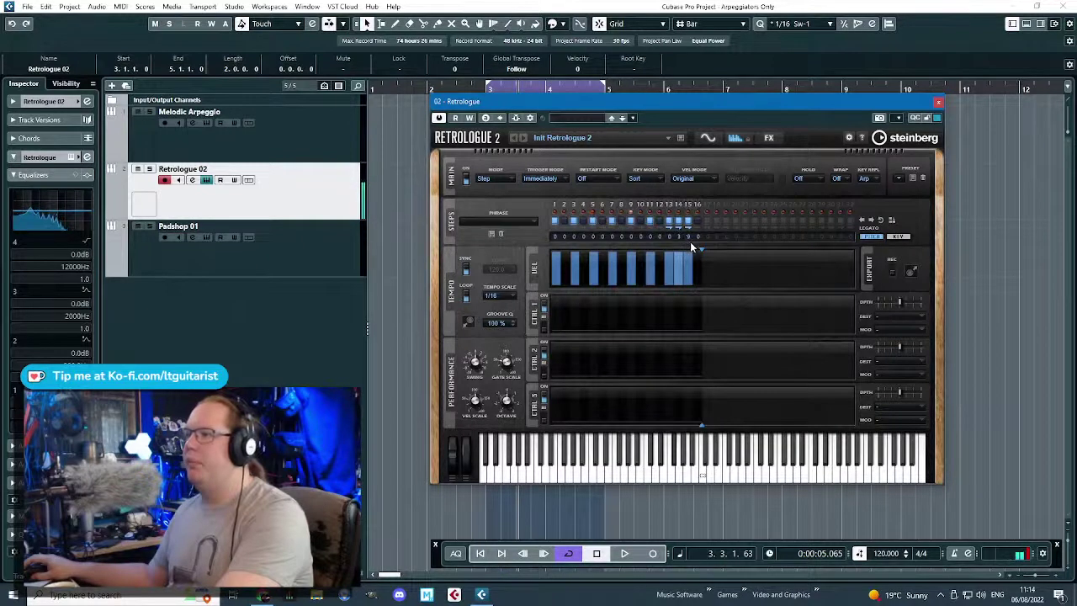
pyautogui.scroll(-3, 691, 237)
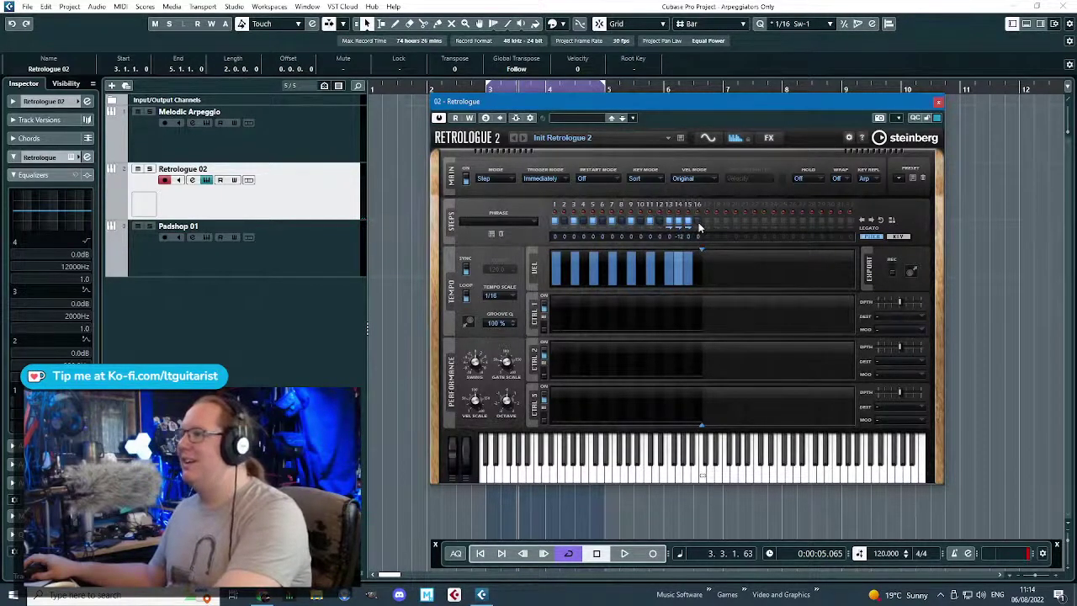
pyautogui.click(700, 243)
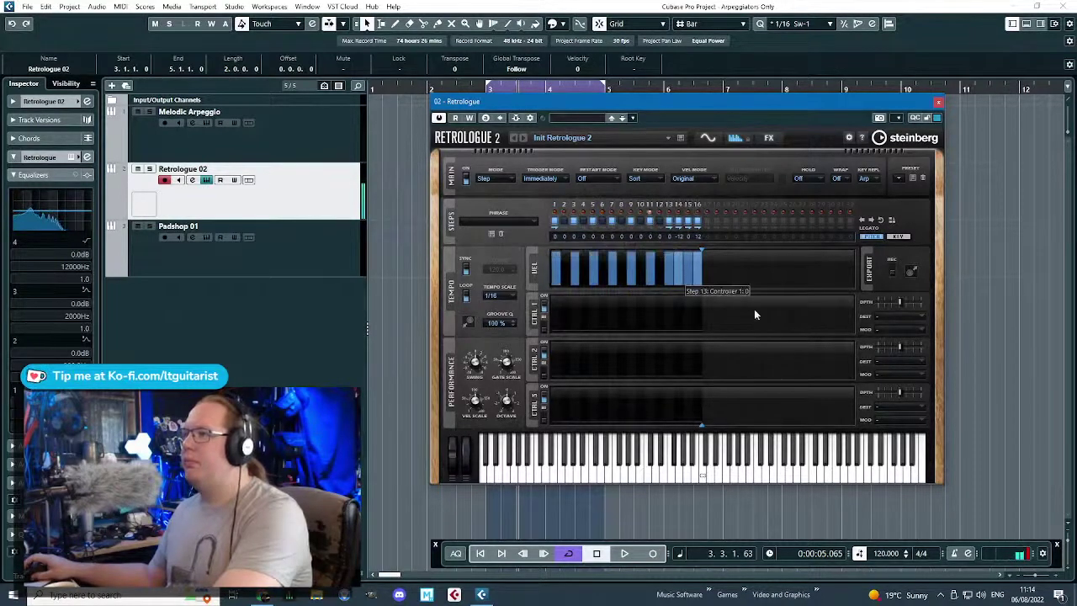
# - Play the loop and set the Melodic Arpeggio track's volume to -4.00
pyautogui.press('space')
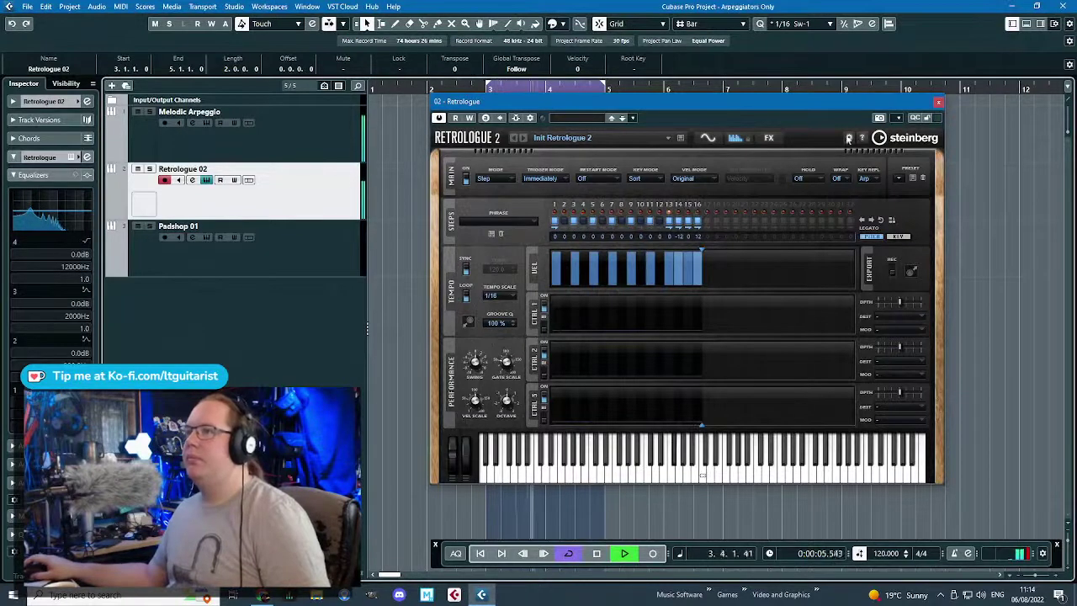
pyautogui.click(334, 152)
pyautogui.click(50, 102)
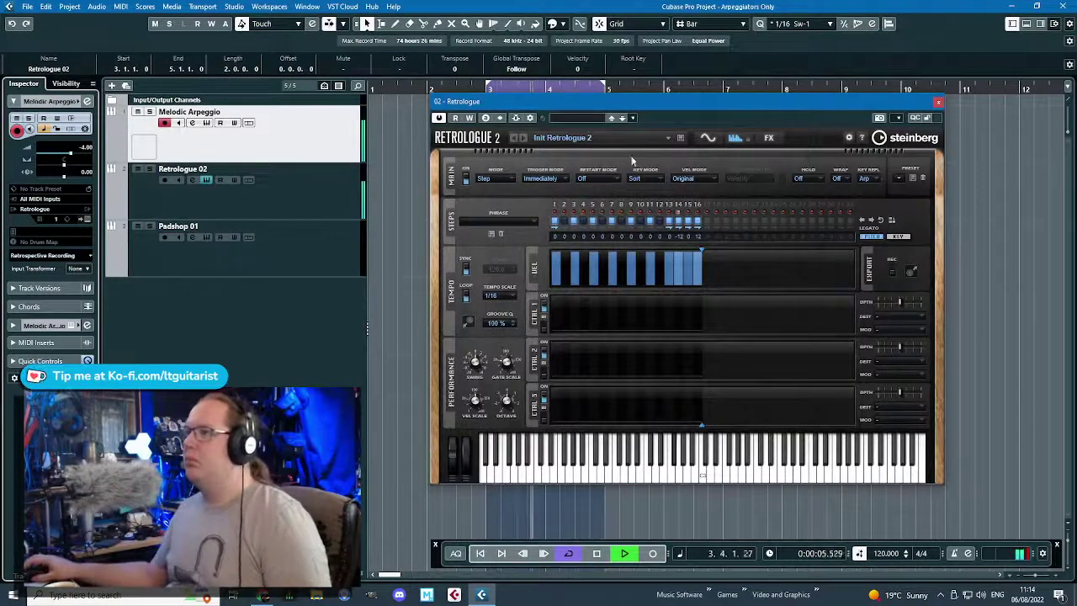
# - Solo Retrologue 02, switch on its oscillator 2, then unsolo it and close the synth to hear the full mix
pyautogui.click(311, 172)
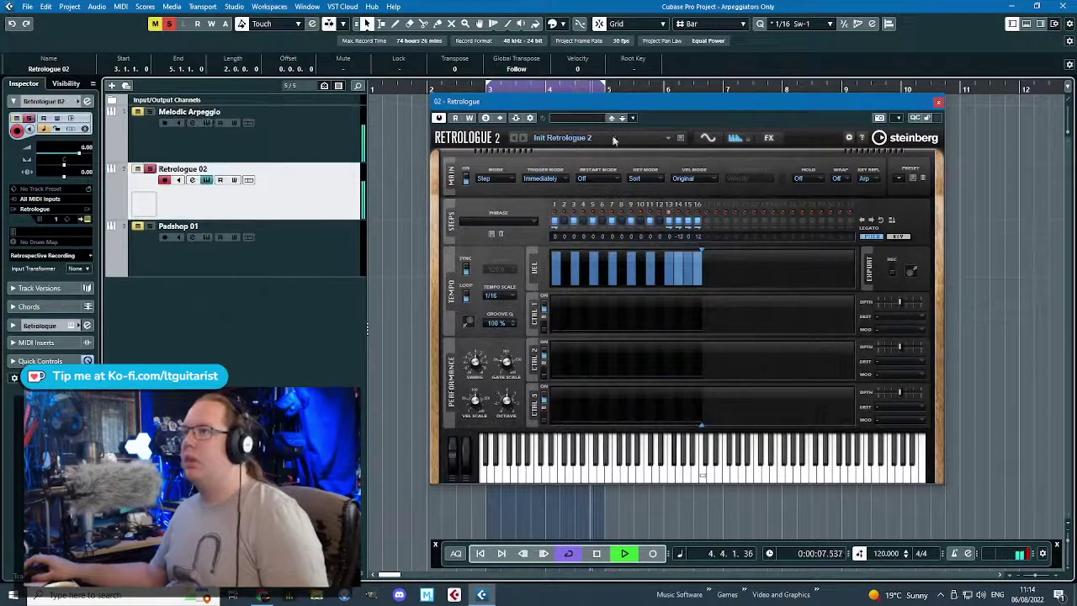
pyautogui.click(709, 139)
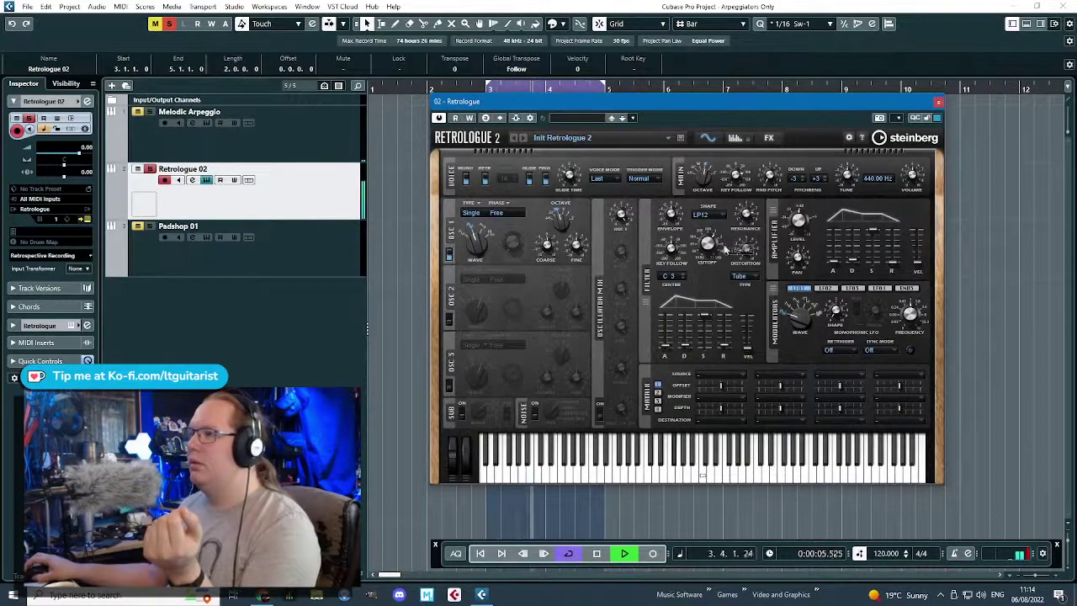
pyautogui.click(449, 322)
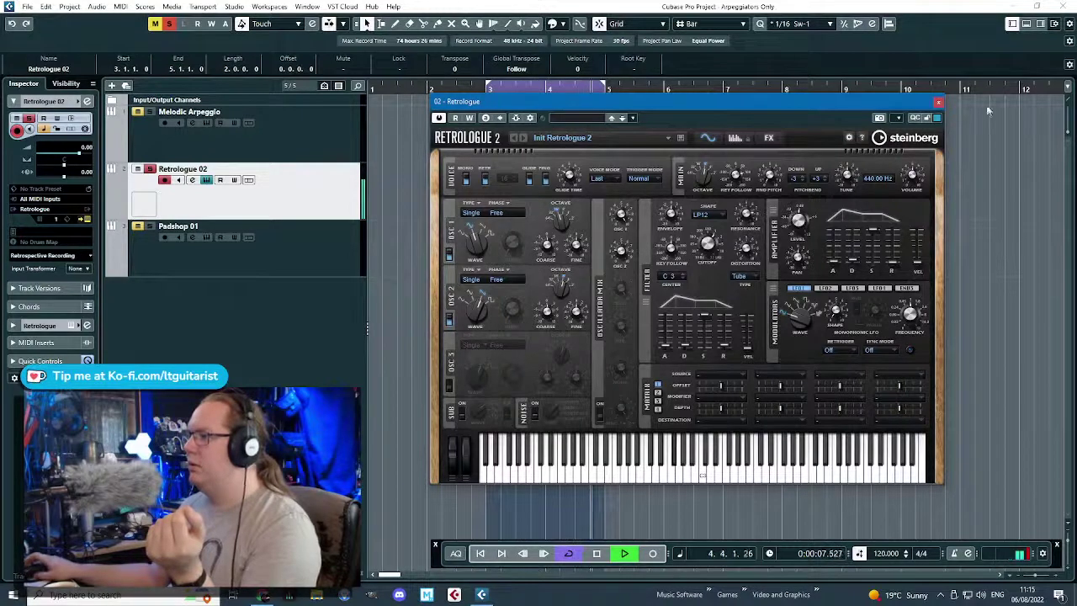
pyautogui.click(938, 101)
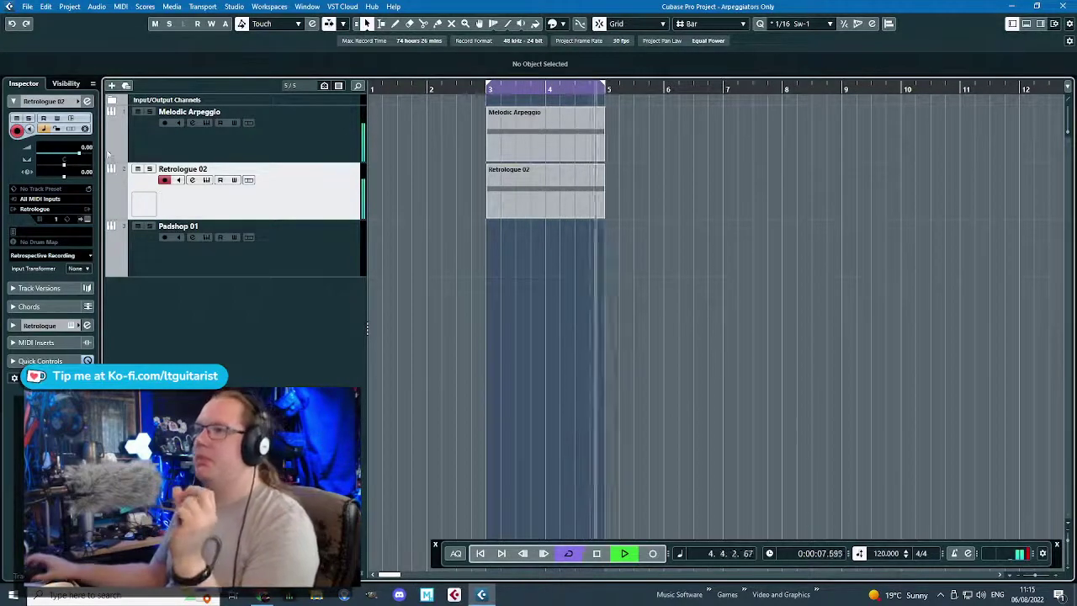
# - Solo Retrologue 02 again, reopen its synth and switch on oscillator 3
pyautogui.click(150, 169)
pyautogui.click(87, 220)
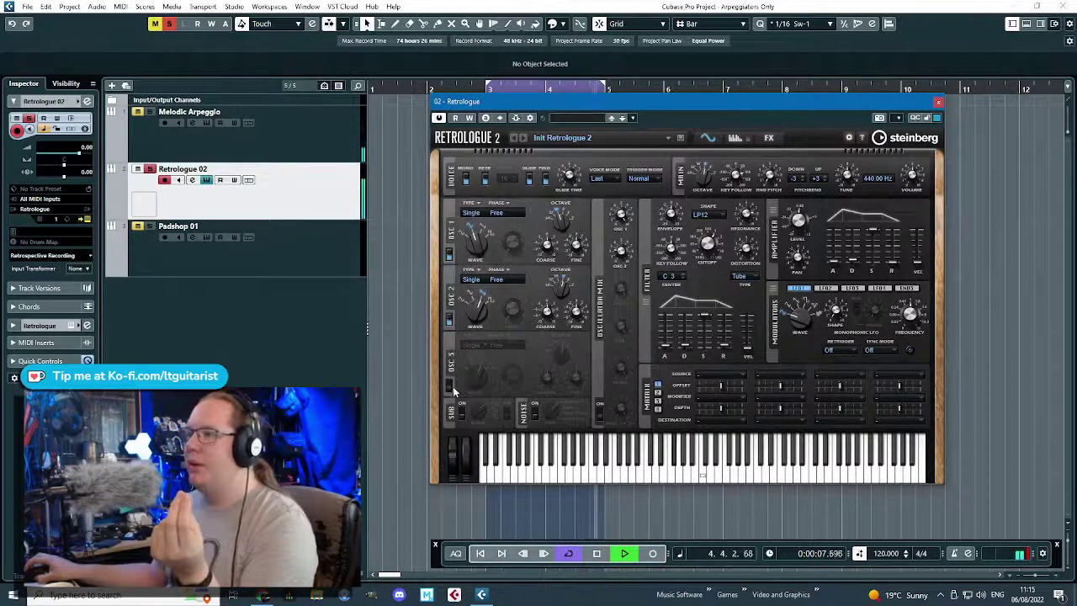
pyautogui.click(450, 387)
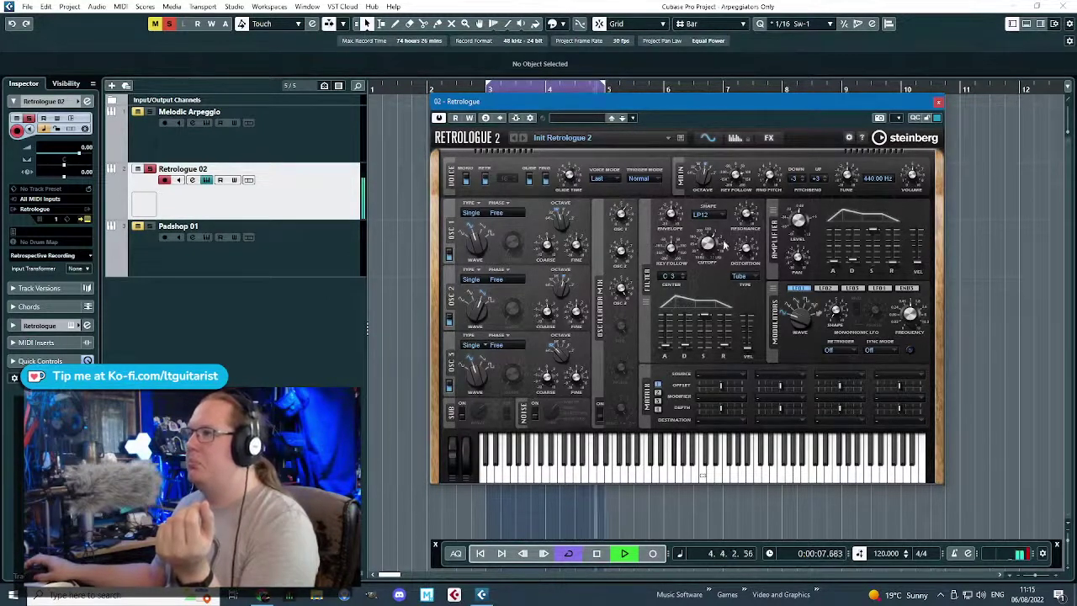
# - Adjust Retrologue 02's filter cutoff and set its filter distortion type to Clip at about 19%
pyautogui.moveTo(711, 246)
pyautogui.mouseDown()
pyautogui.moveTo(717, 239)
pyautogui.moveTo(719, 260)
pyautogui.moveTo(674, 217)
pyautogui.moveTo(714, 265)
pyautogui.moveTo(714, 245)
pyautogui.mouseUp()
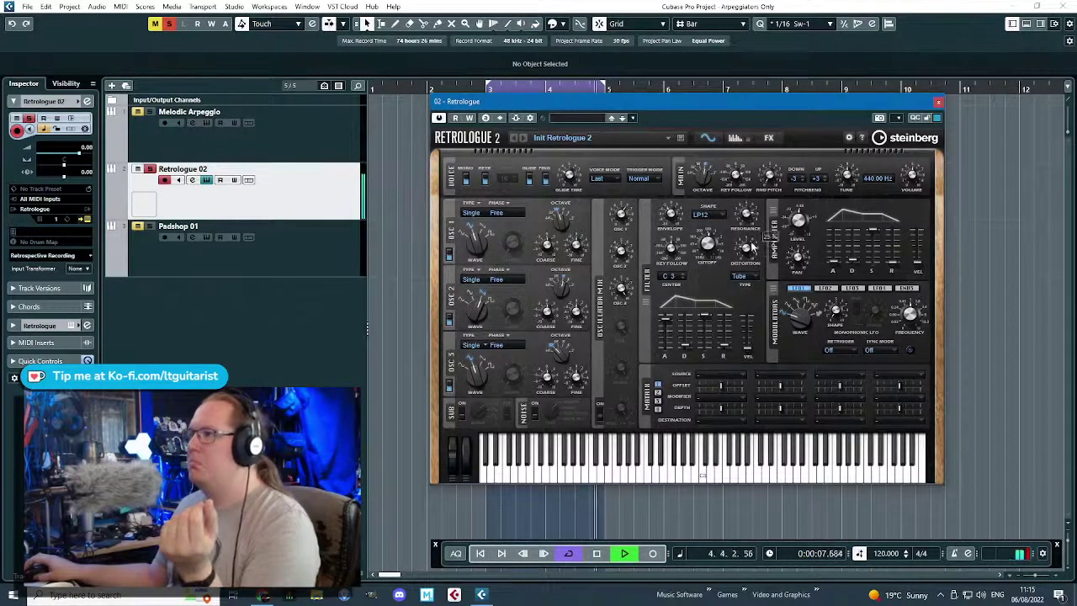
pyautogui.click(739, 276)
pyautogui.click(757, 313)
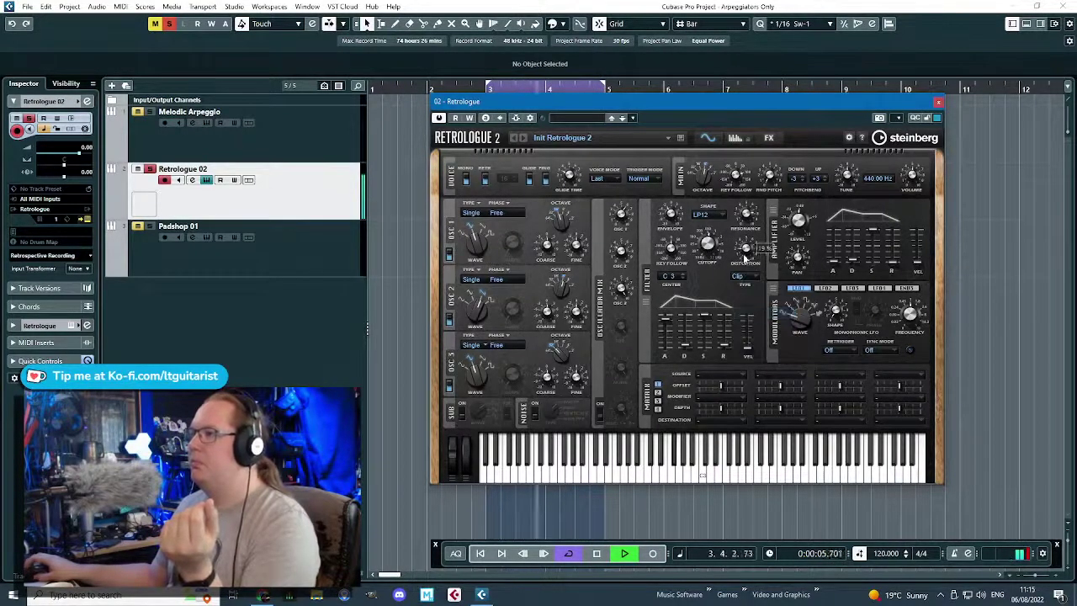
# - Unsolo Retrologue 02, set its glide time to about 74 ms and close the synth
pyautogui.click(150, 170)
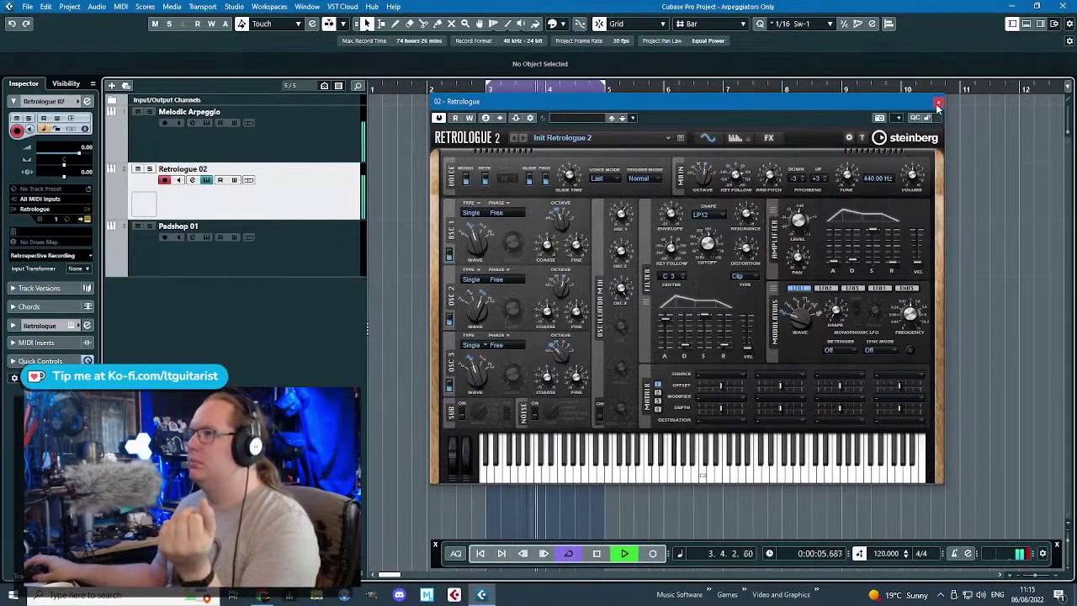
pyautogui.click(549, 166)
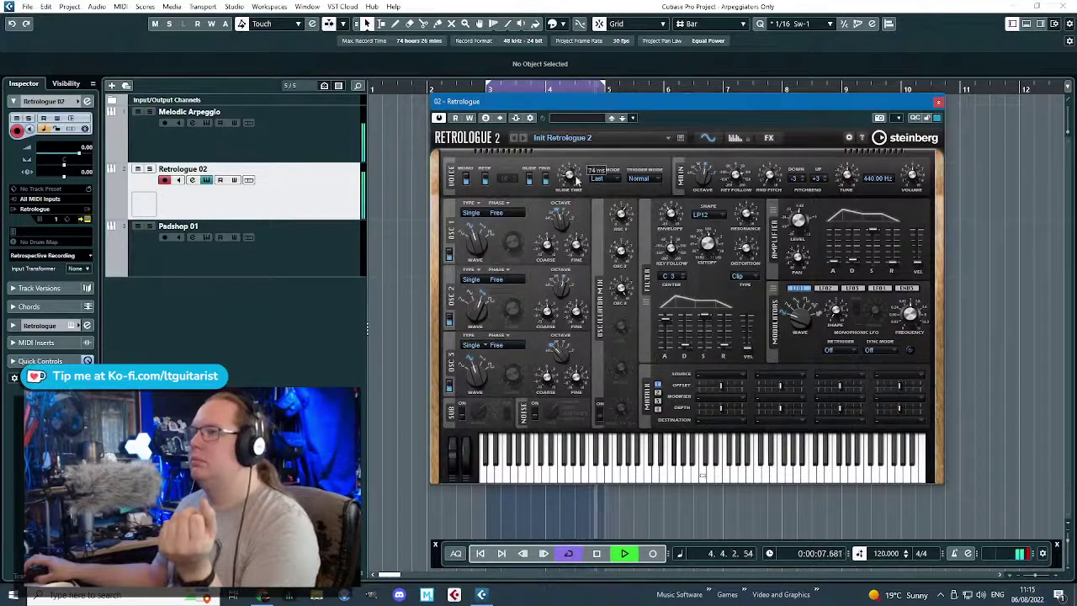
pyautogui.click(938, 101)
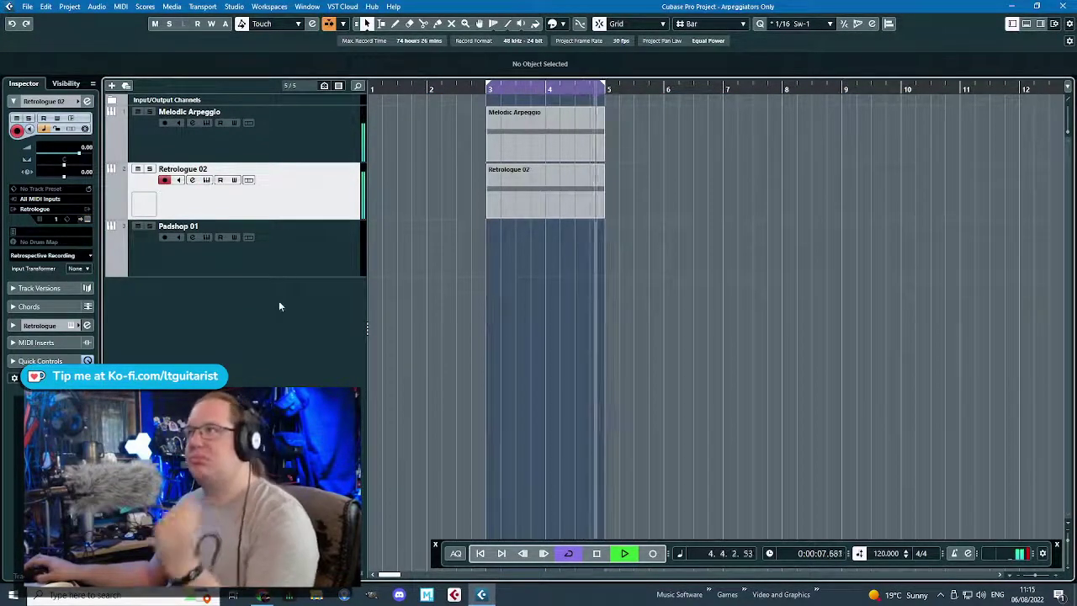
# - Stop playback and rename the Retrologue 02 track to Bass
pyautogui.press('space')
pyautogui.doubleClick(203, 170)
pyautogui.write('R')
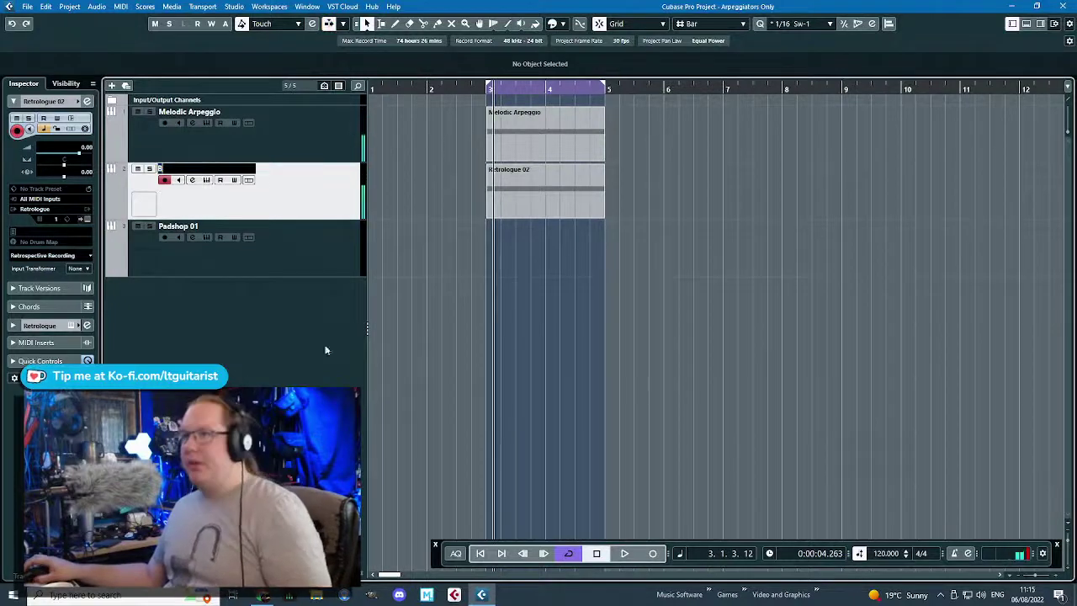
pyautogui.press('Return')
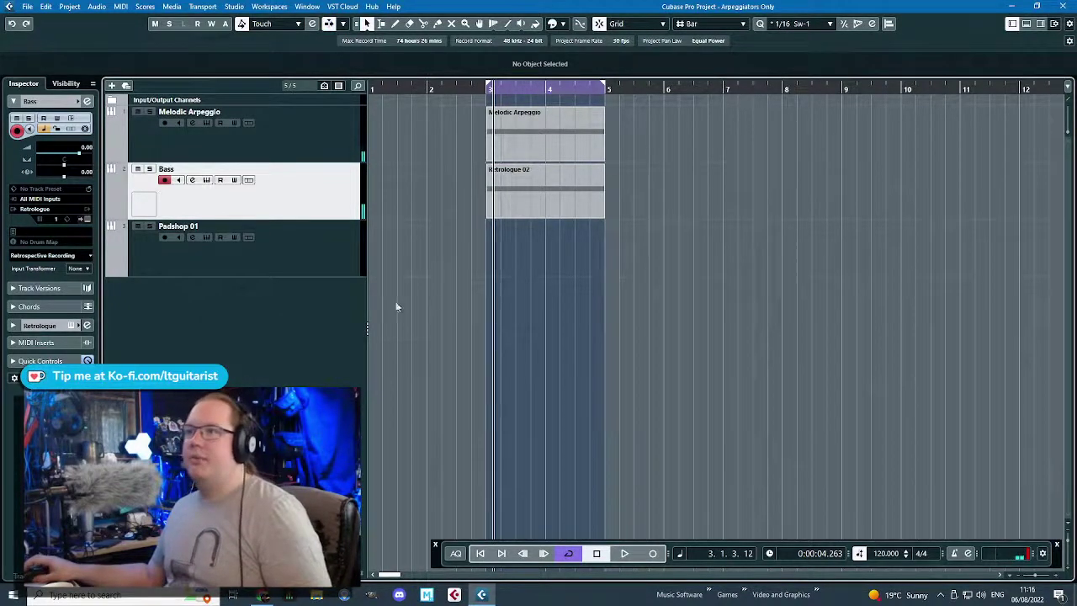
# - Add a new instrument track using Retrologue below the Bass track
pyautogui.rightClick(319, 315)
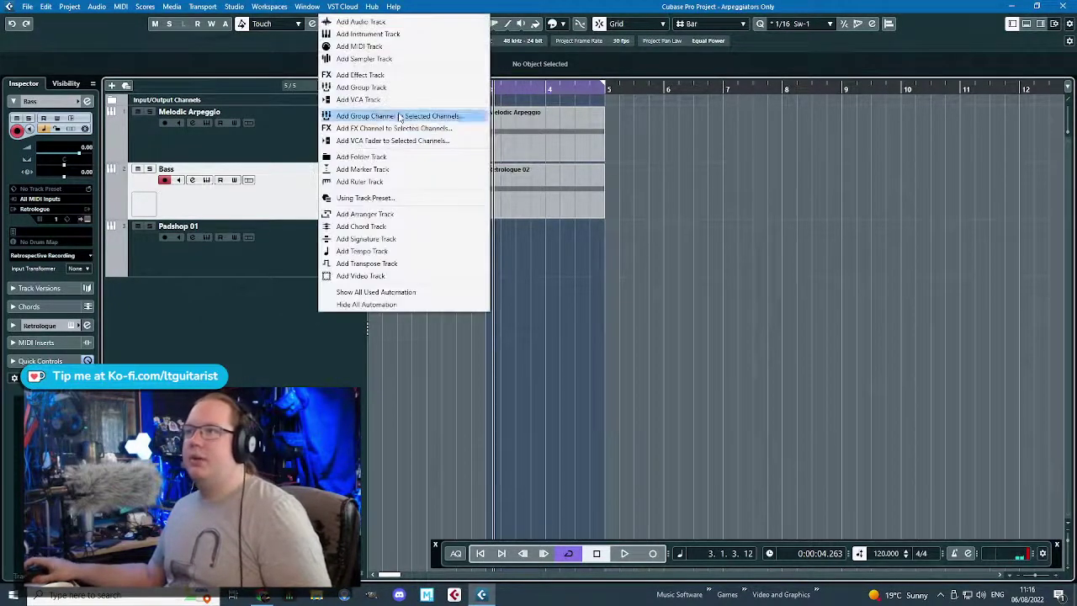
pyautogui.click(469, 39)
pyautogui.click(578, 288)
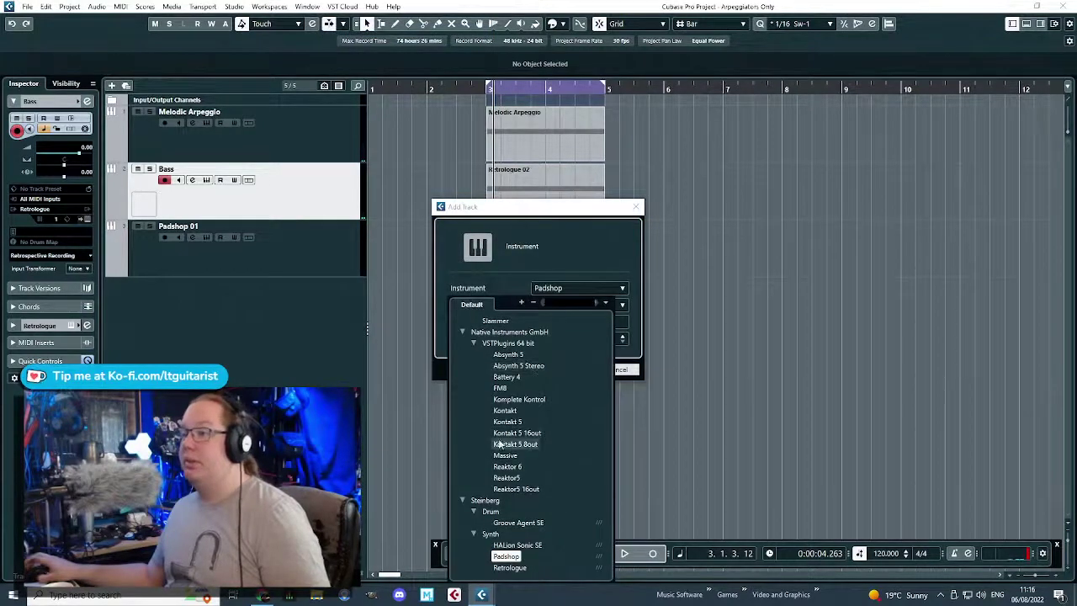
pyautogui.click(510, 568)
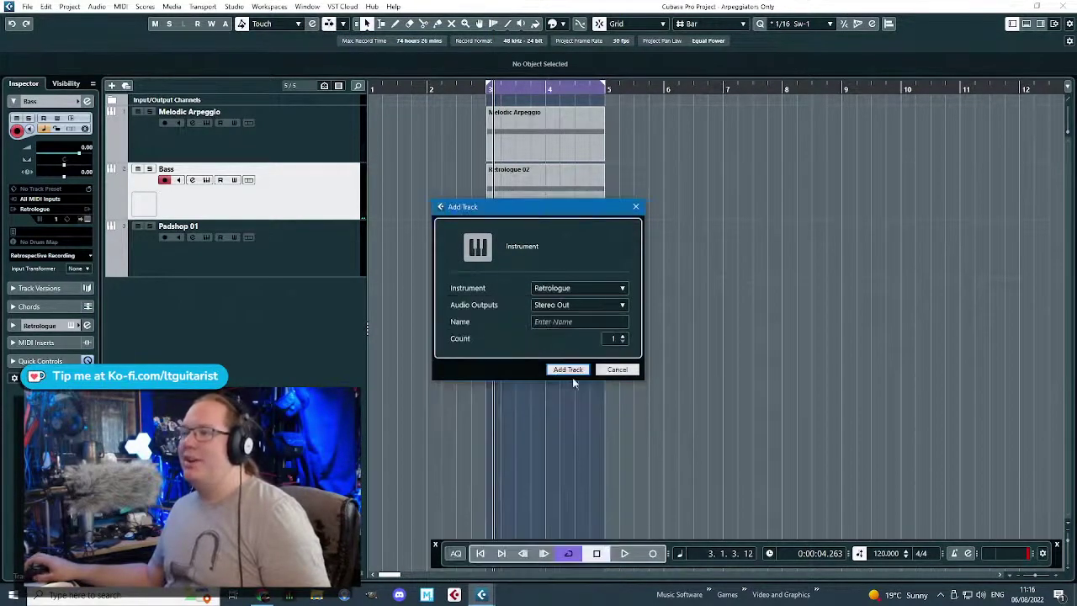
pyautogui.click(568, 370)
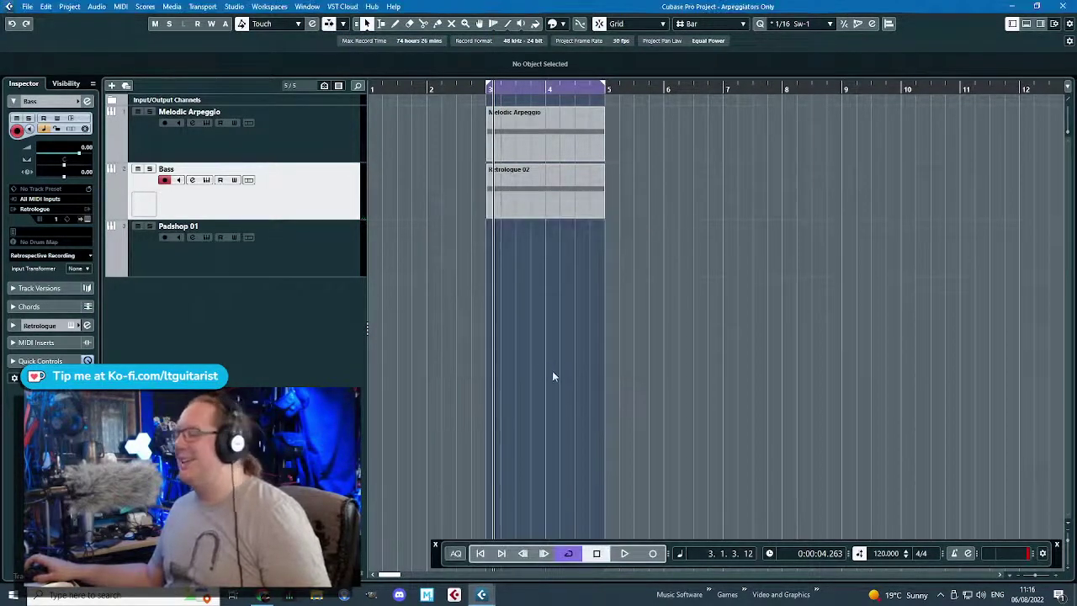
# - Create a two-bar part on Retrologue 01 from bar 3 to bar 5 and fill it with one F#3 note
pyautogui.doubleClick(536, 258)
pyautogui.doubleClick(536, 258)
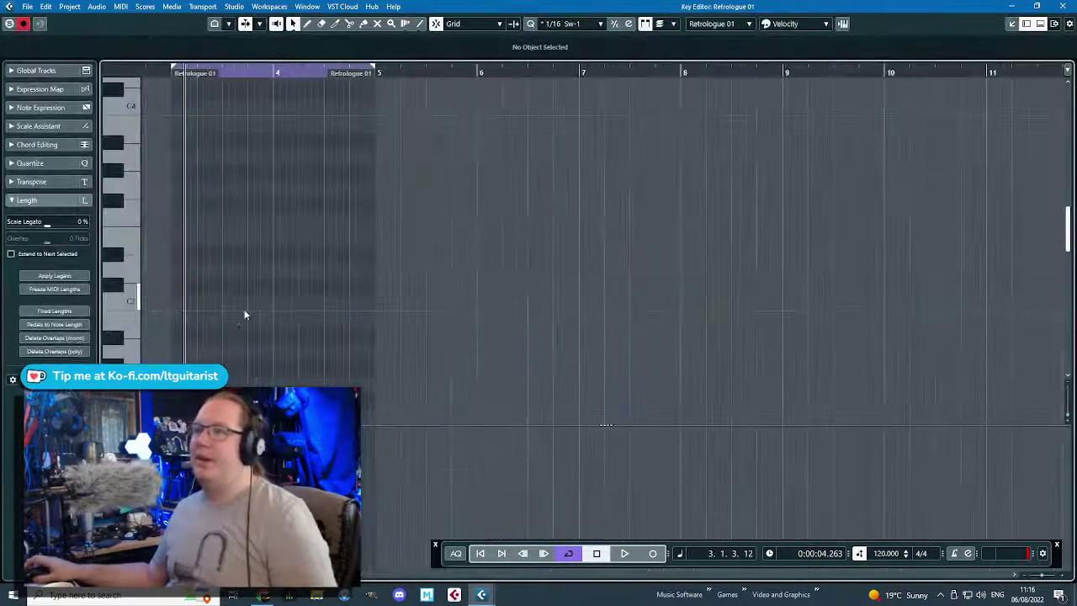
pyautogui.moveTo(327, 205); pyautogui.dragTo(521, 207)
pyautogui.click(369, 216)
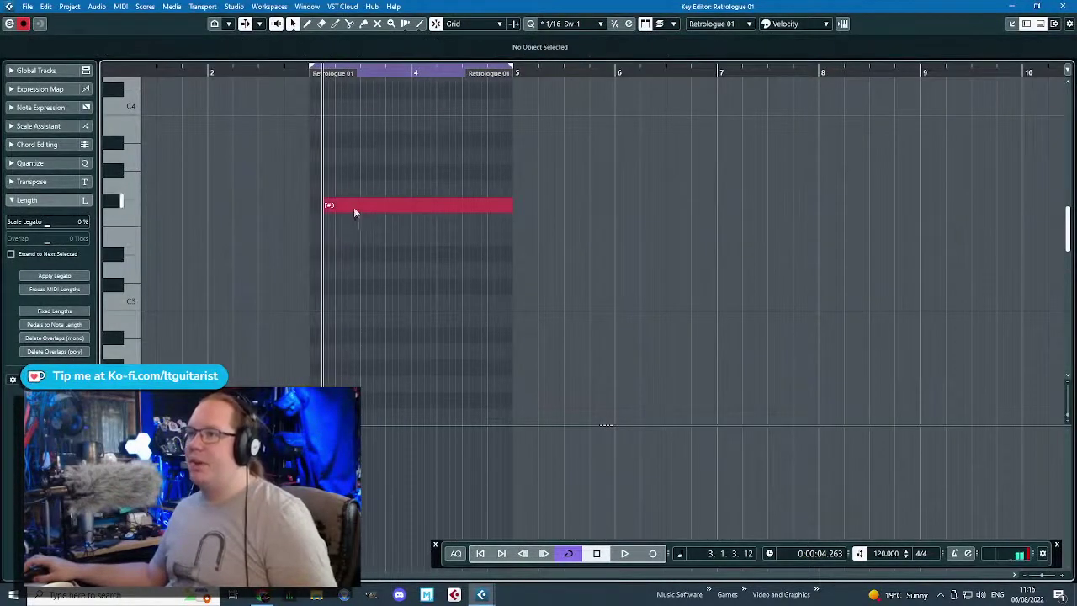
pyautogui.moveTo(354, 212); pyautogui.dragTo(341, 212)
pyautogui.moveTo(498, 209); pyautogui.dragTo(508, 210)
pyautogui.click(1065, 6)
# - Solo Retrologue 01, switch its sound source from oscillator 1 to white noise, and lower the amplifier envelope's sustain
pyautogui.press('s')
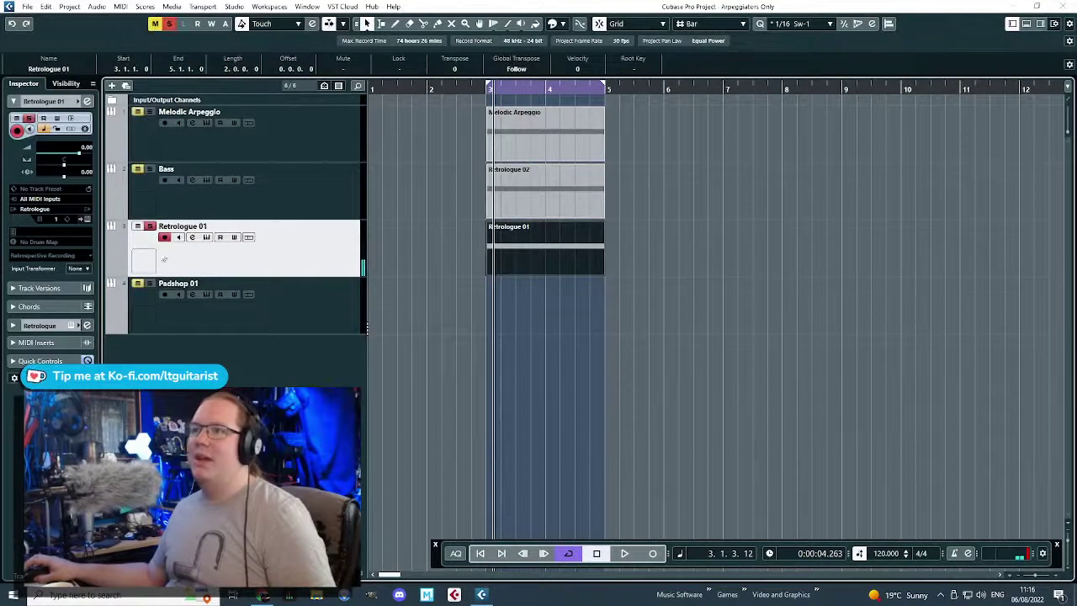
pyautogui.click(206, 237)
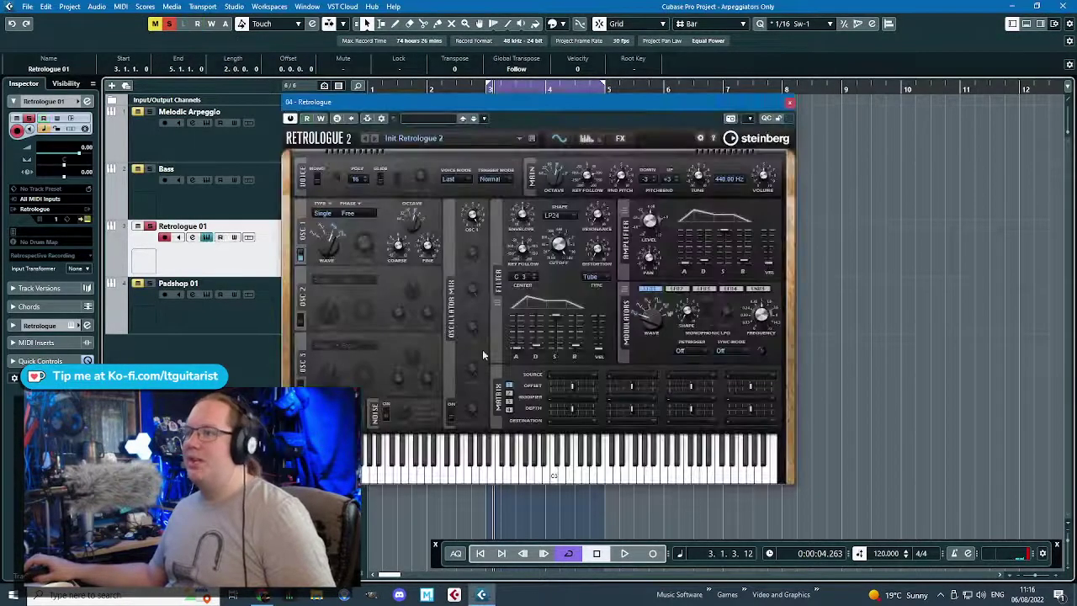
pyautogui.click(383, 411)
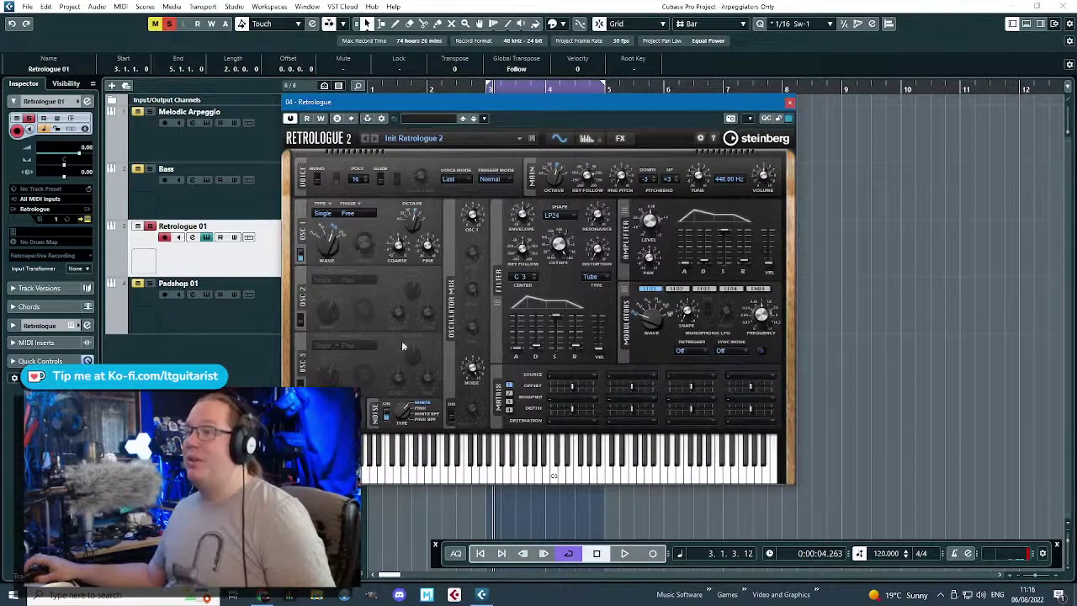
pyautogui.click(301, 255)
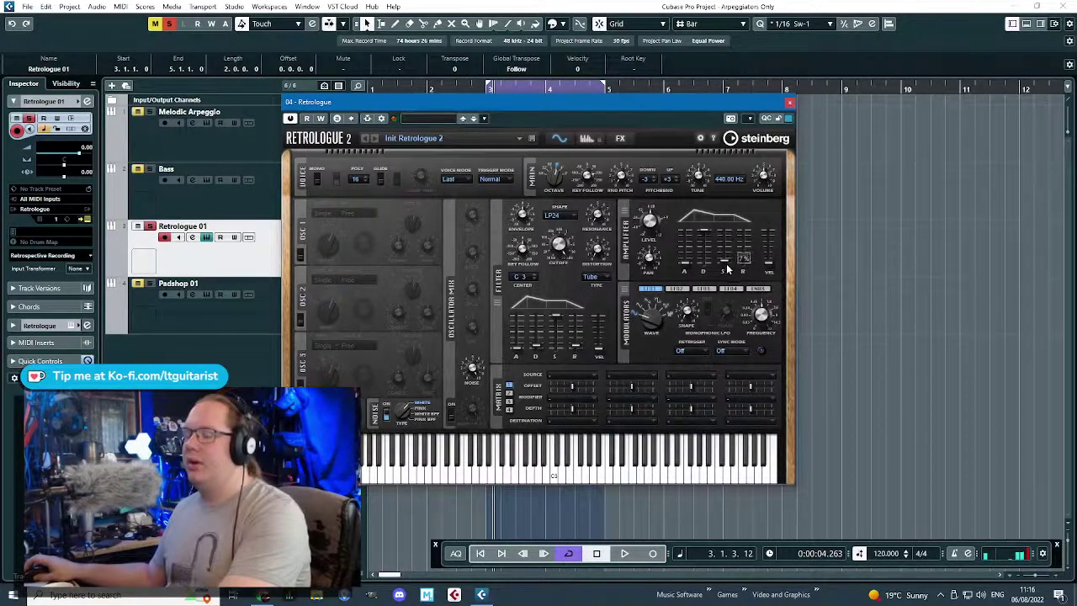
pyautogui.moveTo(724, 263); pyautogui.dragTo(722, 267)
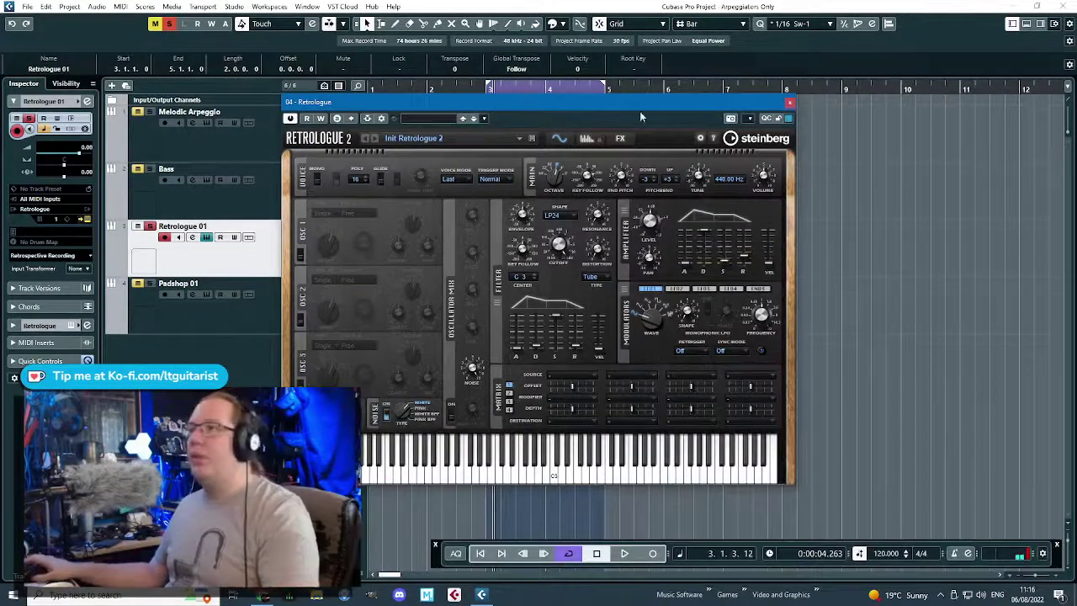
# - Turn on Retrologue 01's arpeggiator, extend its pattern to 16 steps and set the tempo scale to 1/32
pyautogui.click(586, 138)
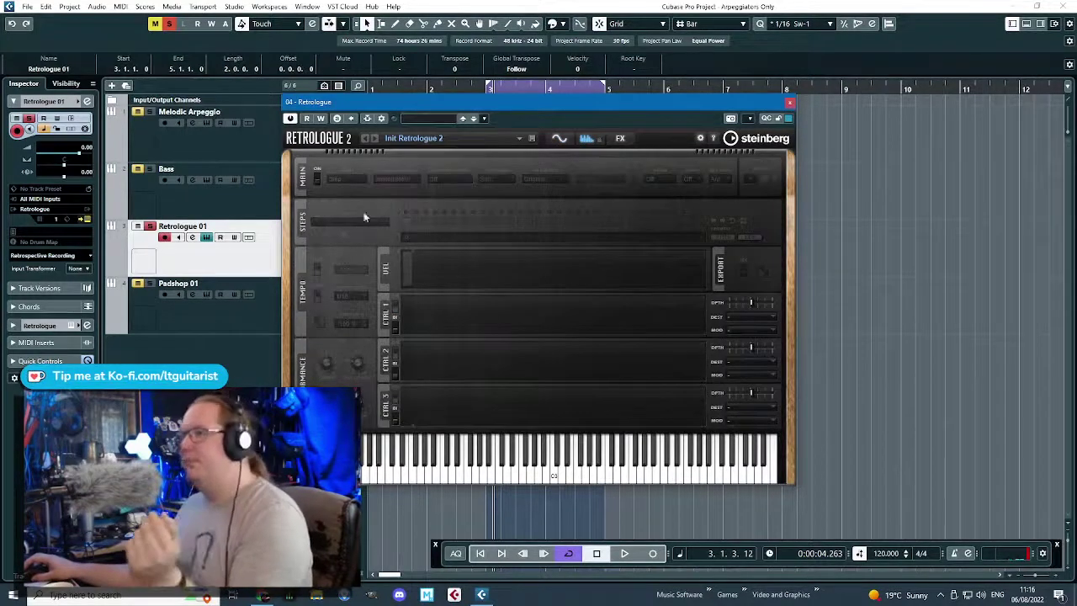
pyautogui.click(316, 180)
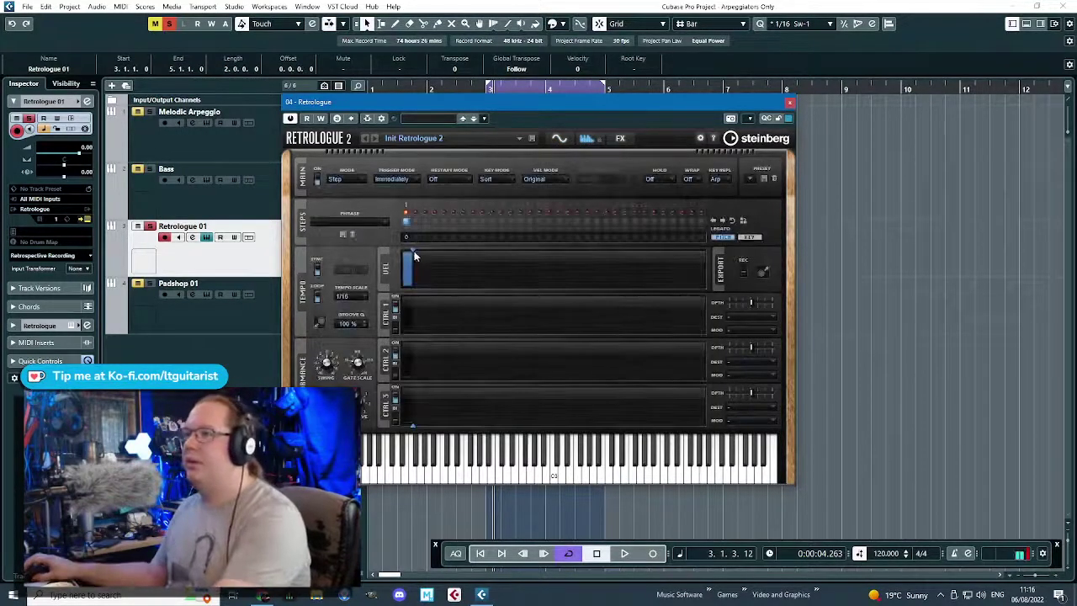
pyautogui.moveTo(413, 257)
pyautogui.mouseDown()
pyautogui.moveTo(571, 268)
pyautogui.moveTo(543, 278)
pyautogui.moveTo(553, 274)
pyautogui.mouseUp()
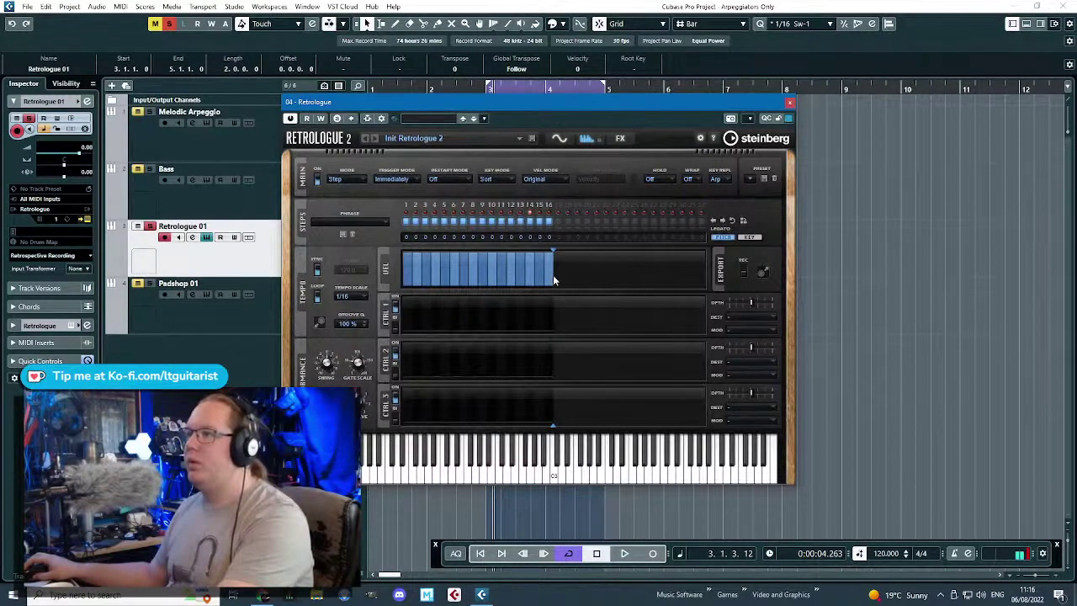
pyautogui.click(342, 296)
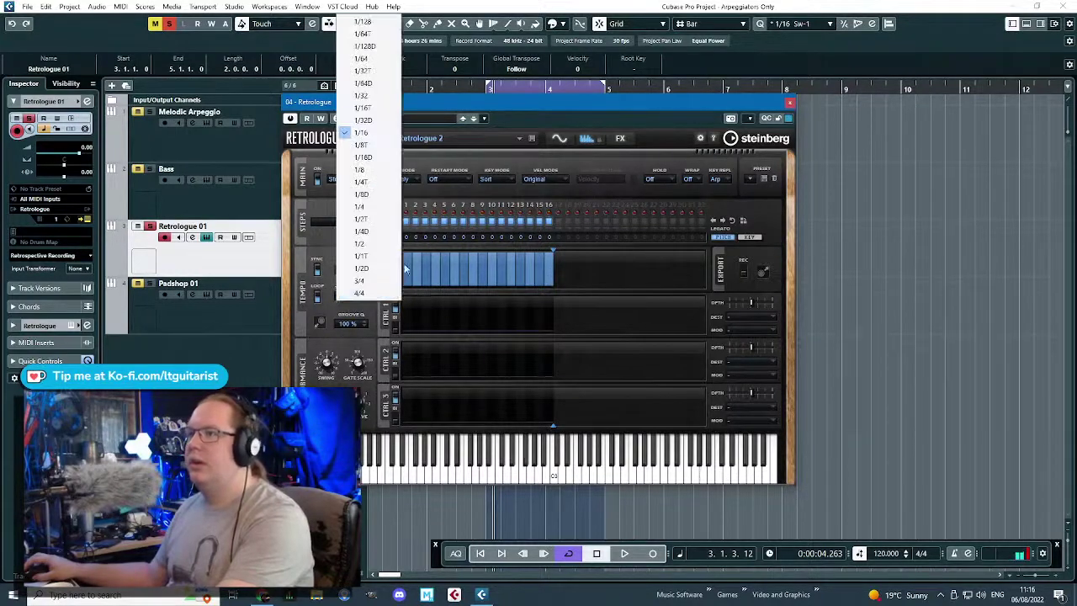
pyautogui.click(361, 97)
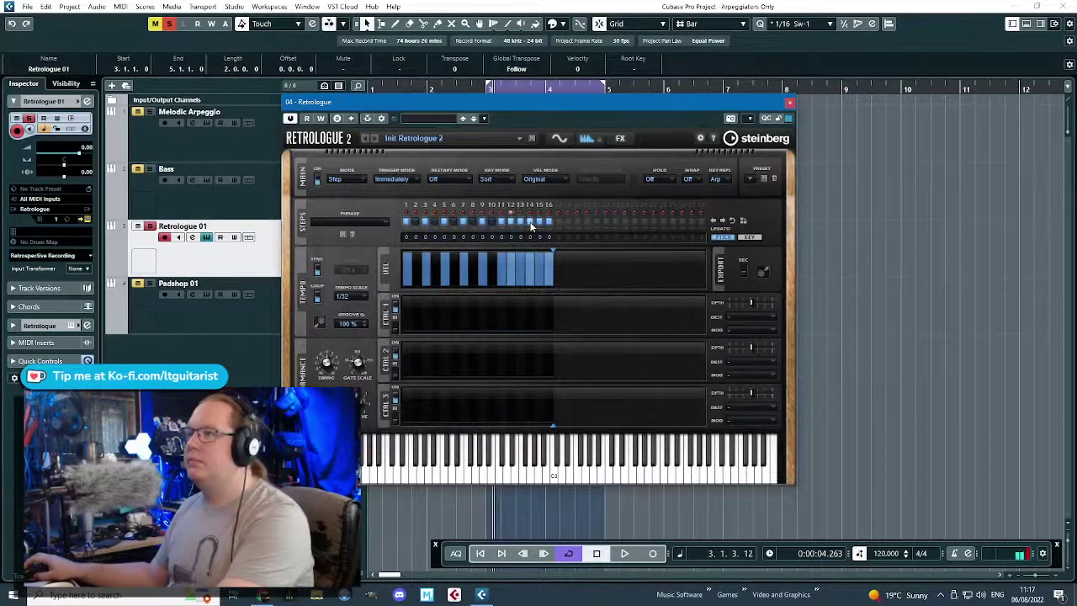
# - Switch off steps 2, 4, 6, 8, 10, 14 and 16 of the arpeggio and slightly lower step 12's velocity
pyautogui.click(511, 270)
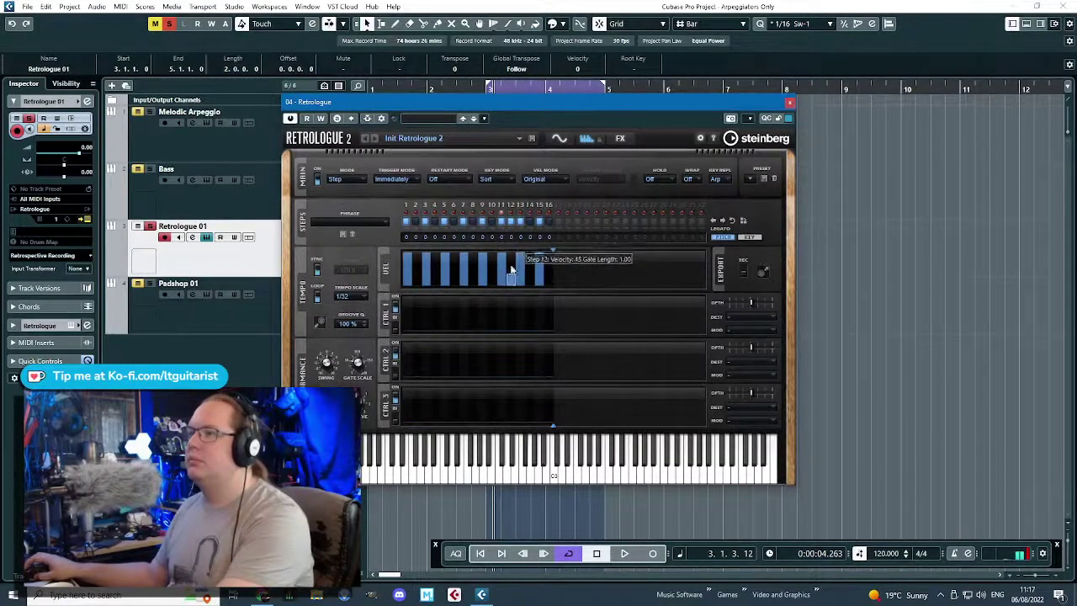
pyautogui.click(511, 260)
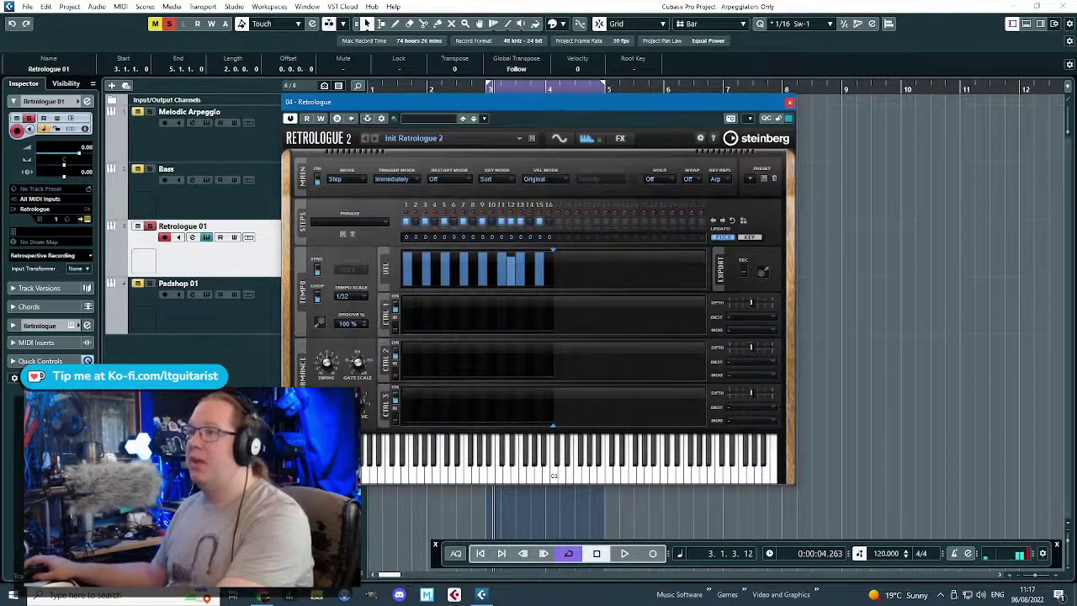
pyautogui.moveTo(505, 102); pyautogui.dragTo(600, 85)
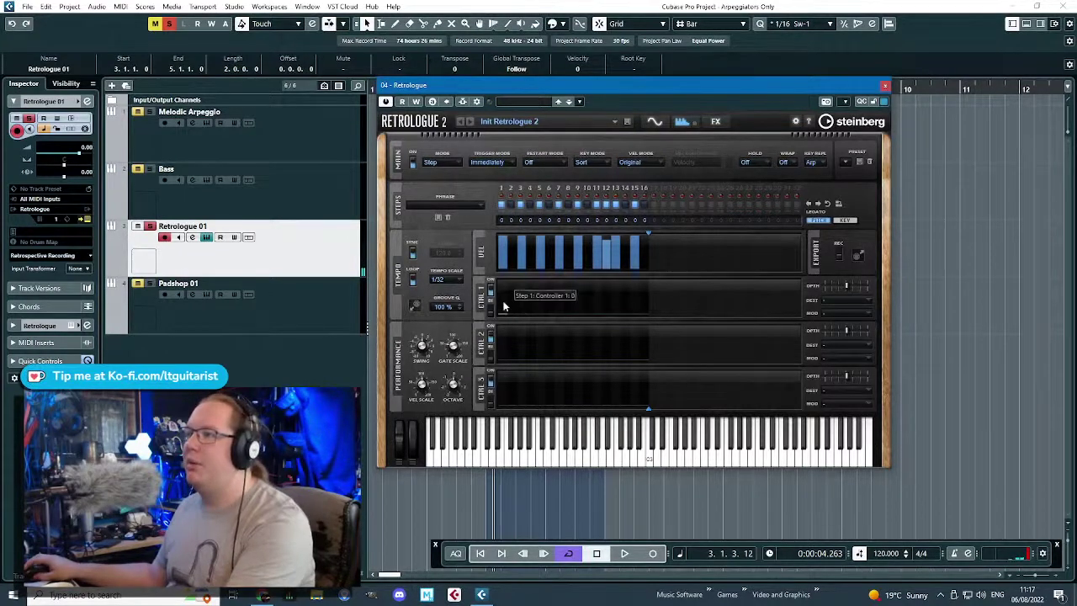
# - Shape varied controller 1 values across the arpeggio steps and route the lane to Cutoff at a depth of 100
pyautogui.moveTo(503, 305)
pyautogui.mouseDown()
pyautogui.moveTo(513, 278)
pyautogui.moveTo(521, 307)
pyautogui.moveTo(491, 329)
pyautogui.mouseUp()
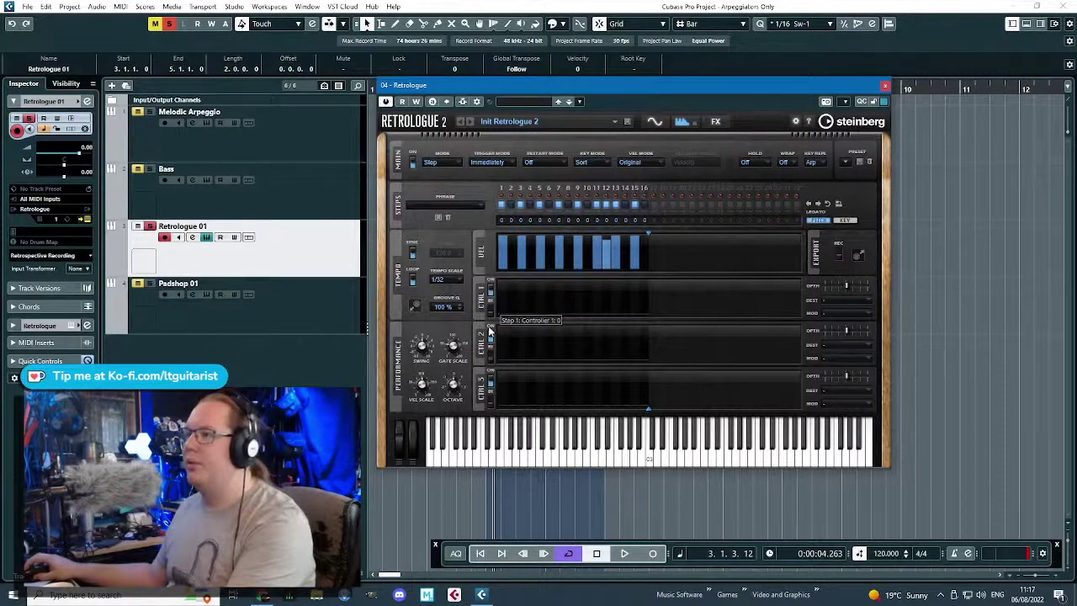
pyautogui.moveTo(504, 286)
pyautogui.mouseDown()
pyautogui.moveTo(506, 308)
pyautogui.moveTo(578, 305)
pyautogui.moveTo(616, 290)
pyautogui.moveTo(638, 300)
pyautogui.mouseUp()
pyautogui.click(598, 299)
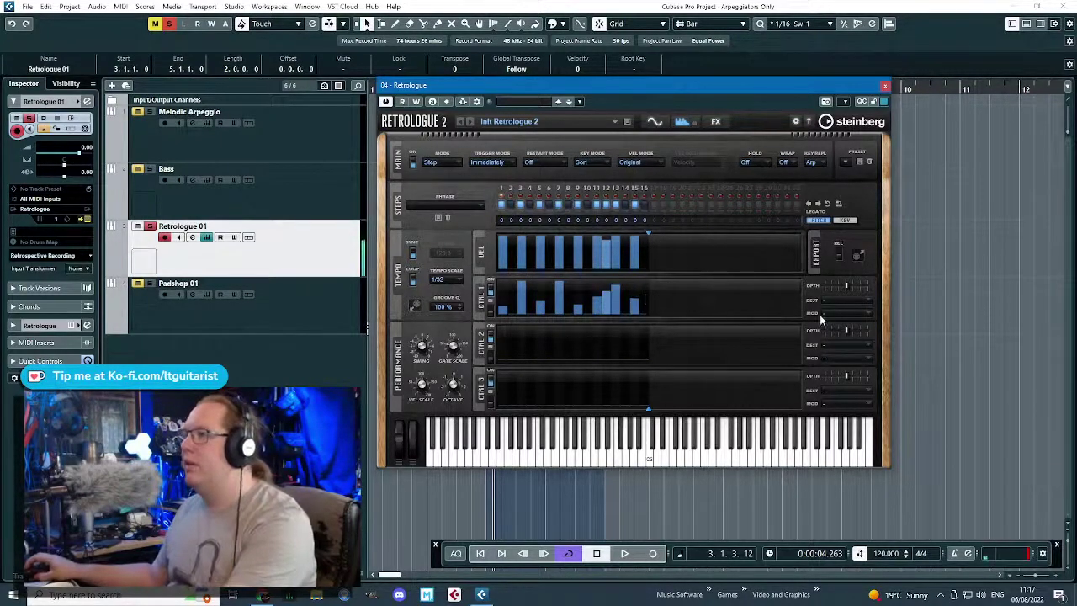
pyautogui.click(854, 303)
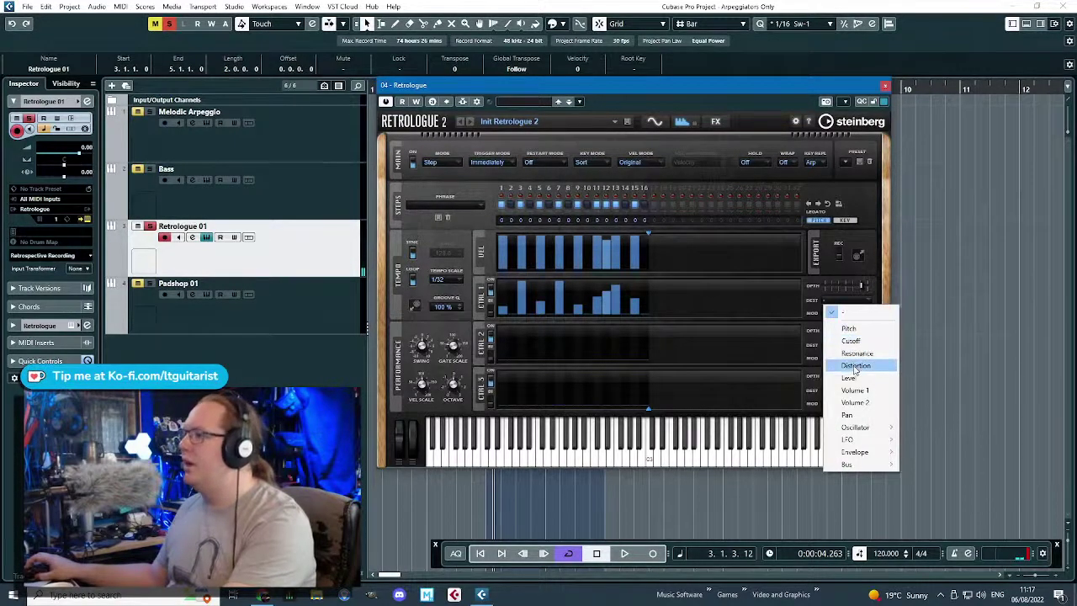
pyautogui.click(853, 340)
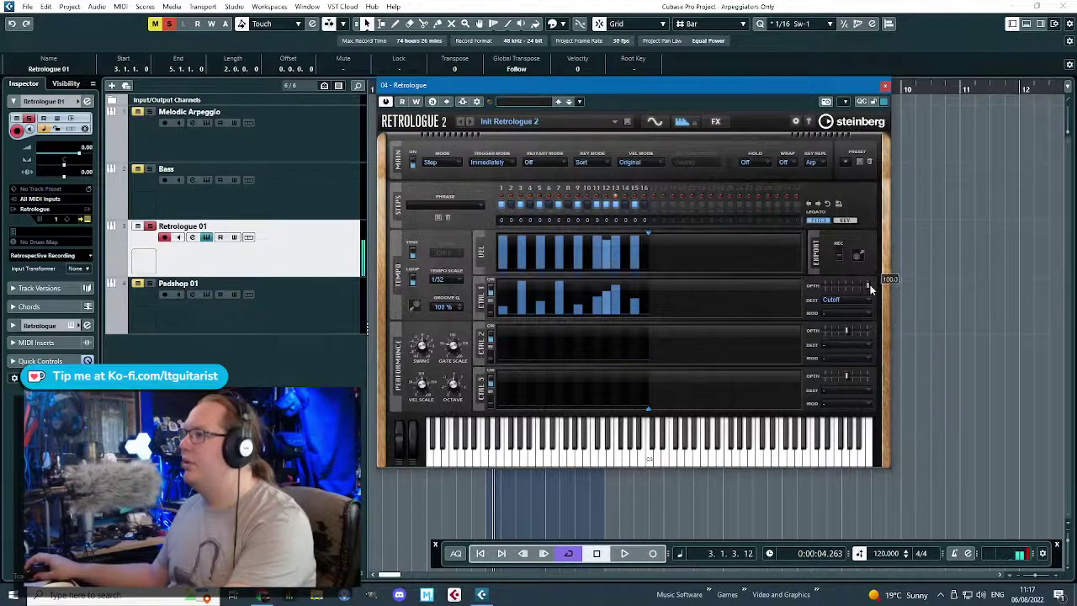
# - Try controller 1's cutoff modulation at a depth of -100 and return it to full positive depth
pyautogui.click(655, 122)
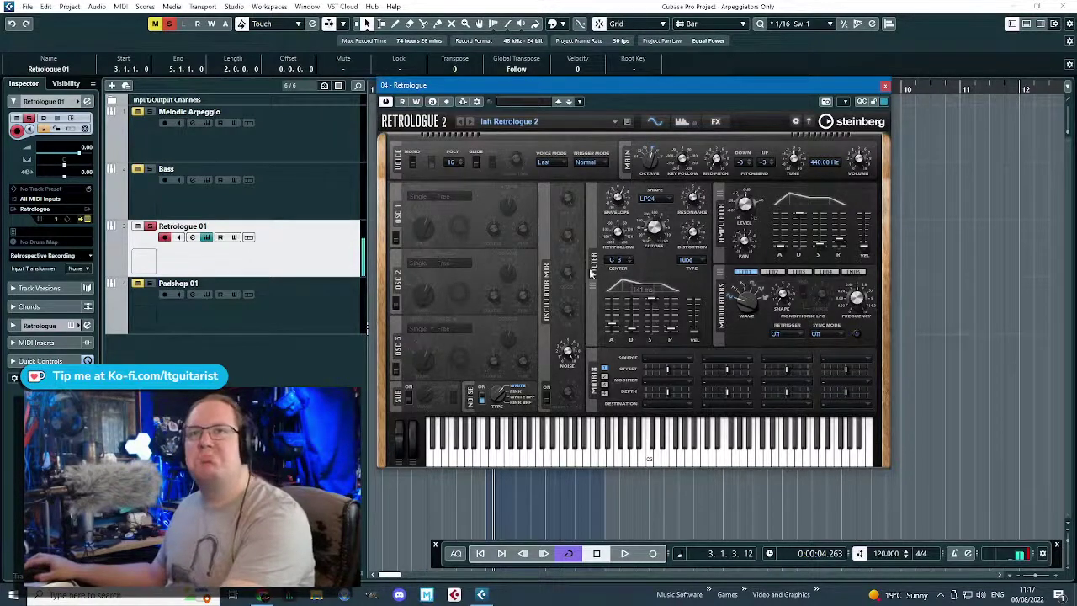
pyautogui.click(681, 121)
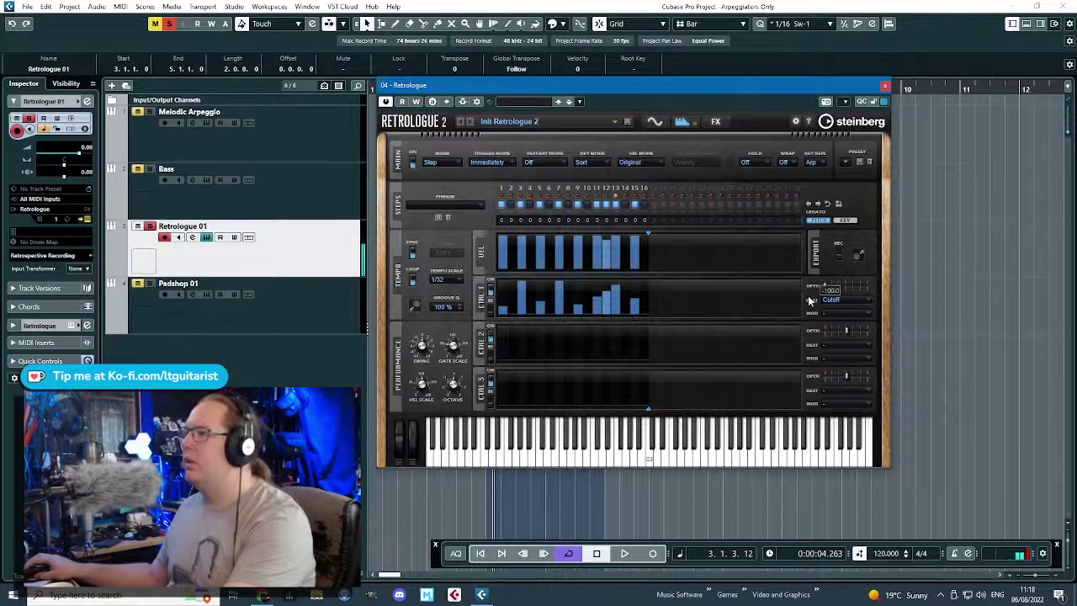
pyautogui.click(864, 306)
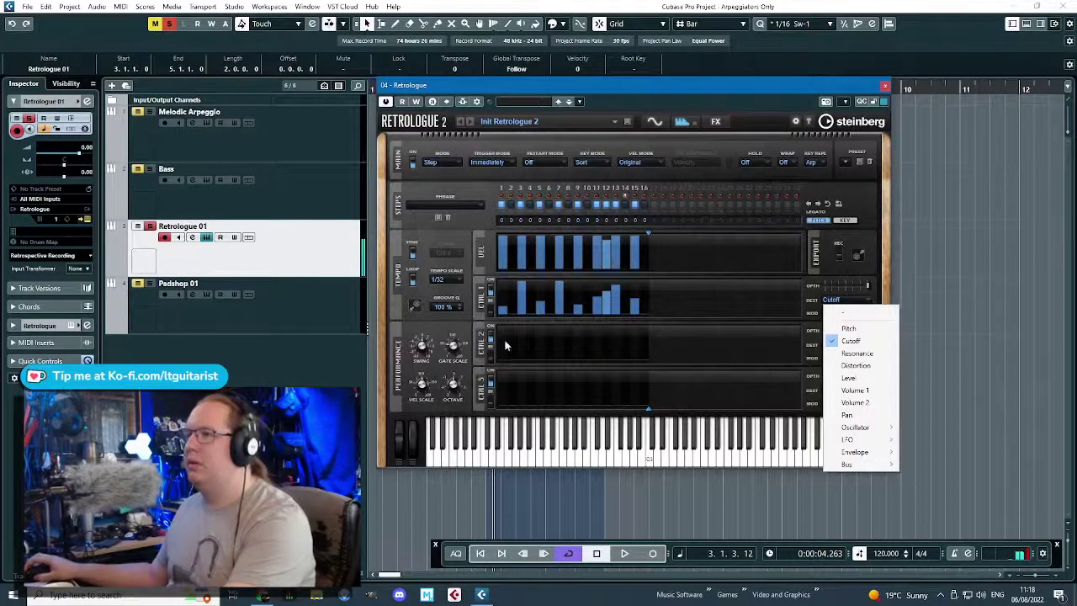
# - Route LFO 1 to Cutoff in the first modulation matrix slot of the synth
pyautogui.click(655, 121)
pyautogui.click(655, 122)
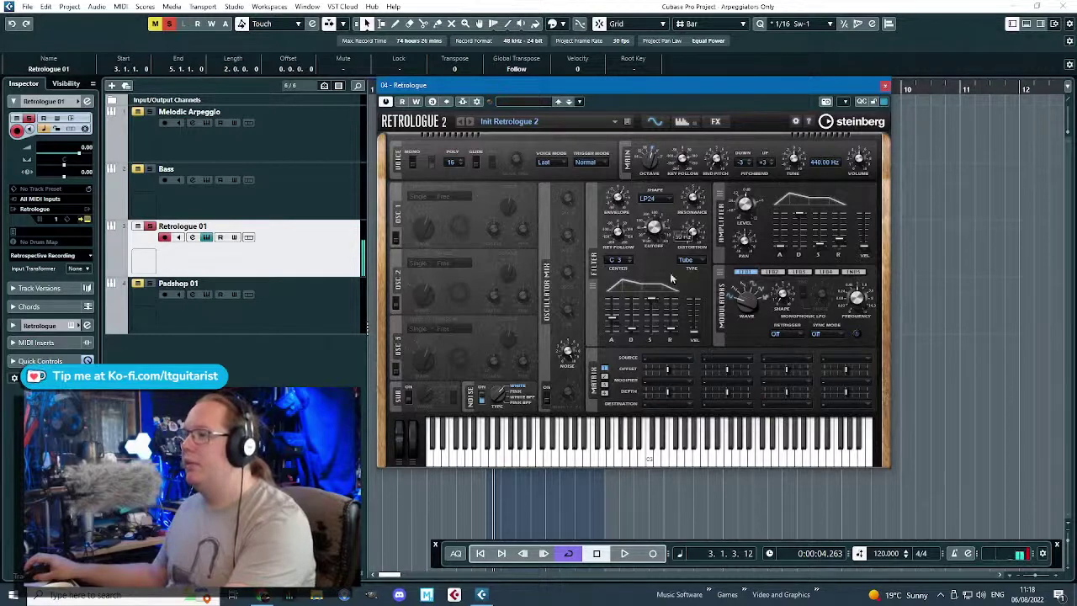
pyautogui.click(669, 358)
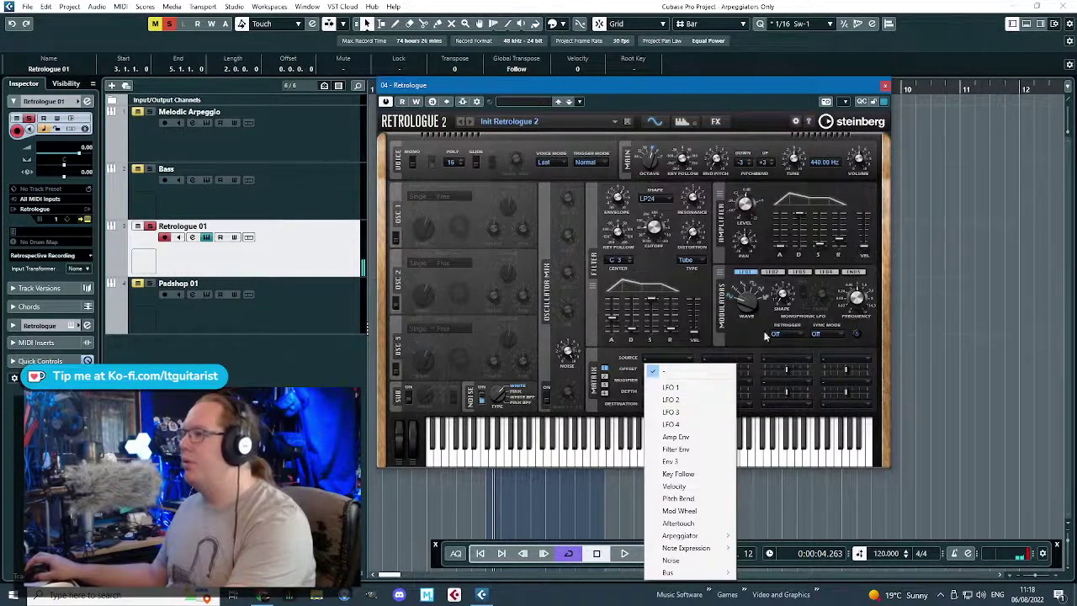
pyautogui.click(670, 387)
pyautogui.click(664, 404)
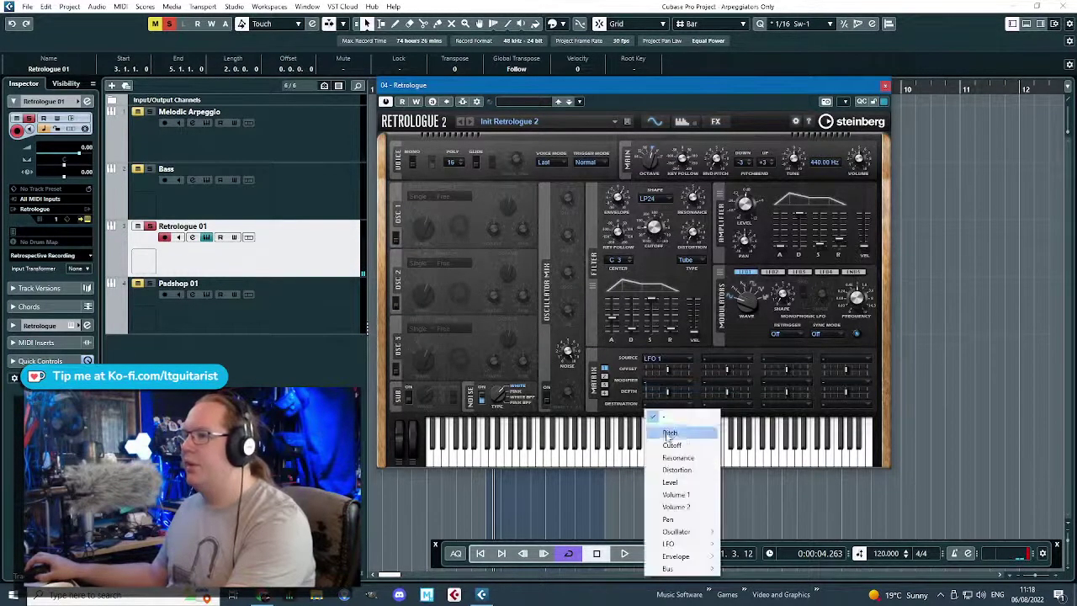
pyautogui.click(673, 444)
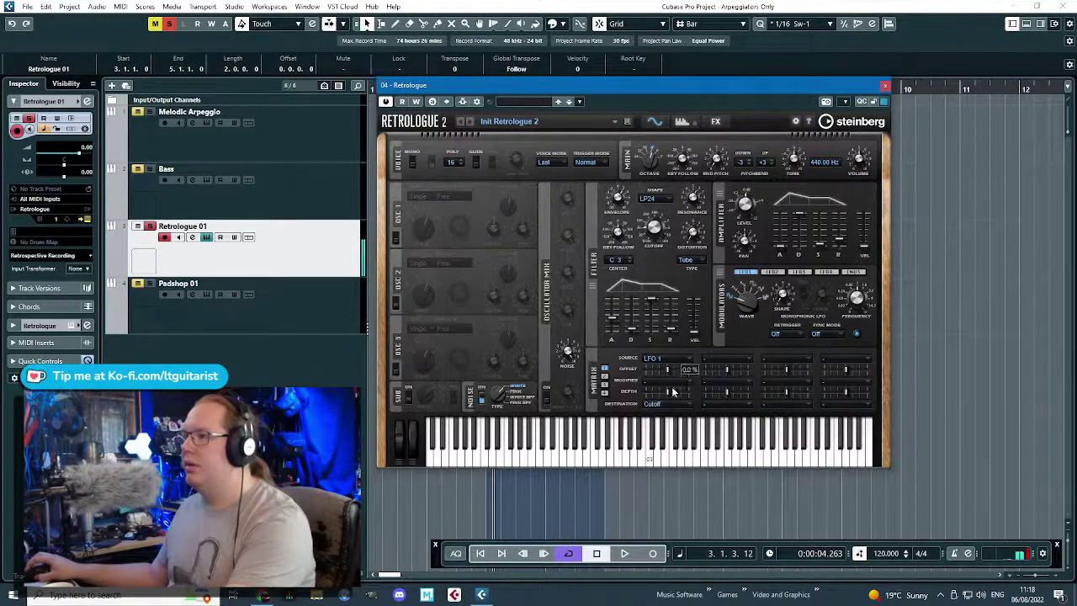
# - Set LFO 1 to retrigger on First with tempo sync at 4/4, and set its cutoff modulation depth to about -58
pyautogui.click(816, 334)
pyautogui.click(833, 346)
pyautogui.click(799, 336)
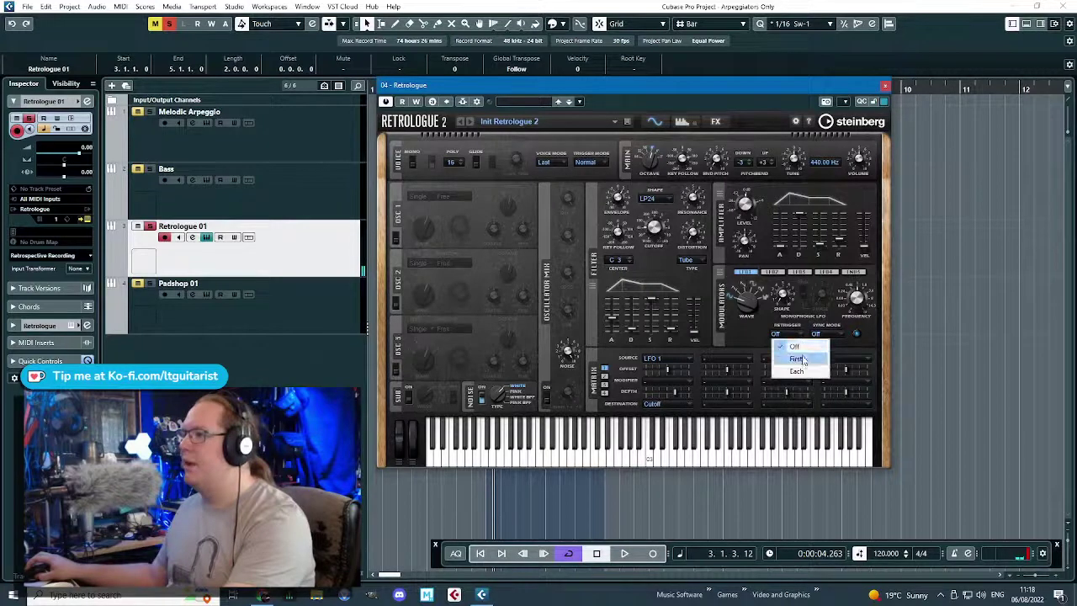
pyautogui.click(786, 355)
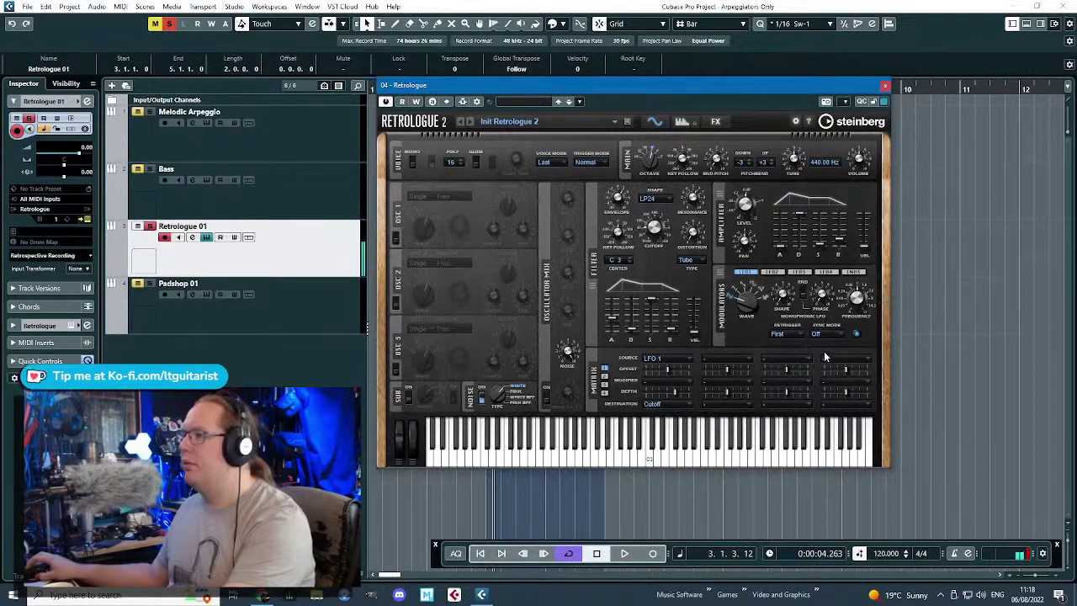
pyautogui.click(836, 335)
pyautogui.click(843, 355)
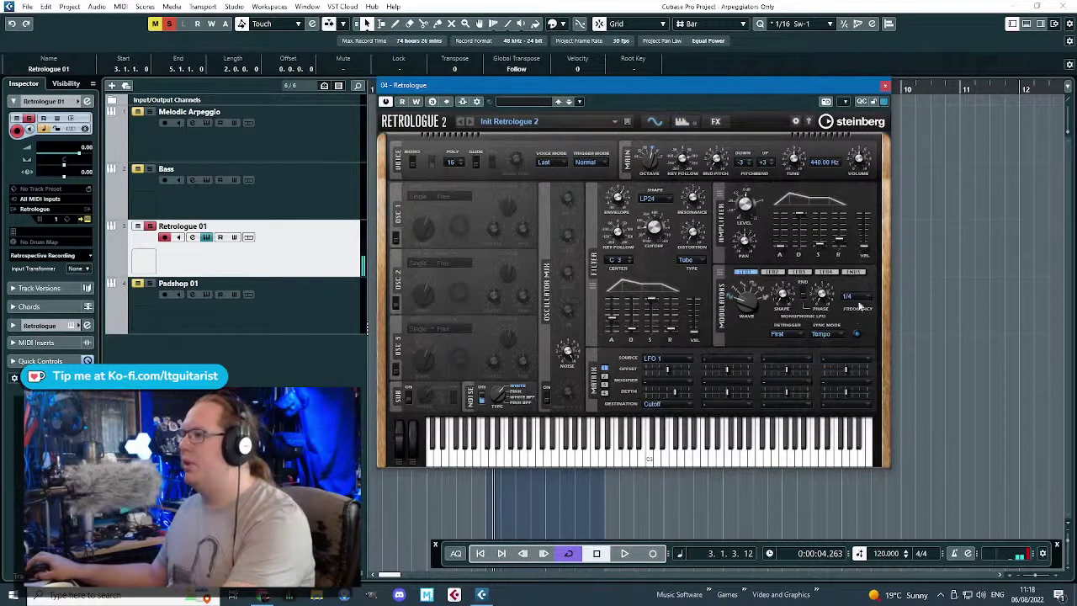
pyautogui.click(864, 302)
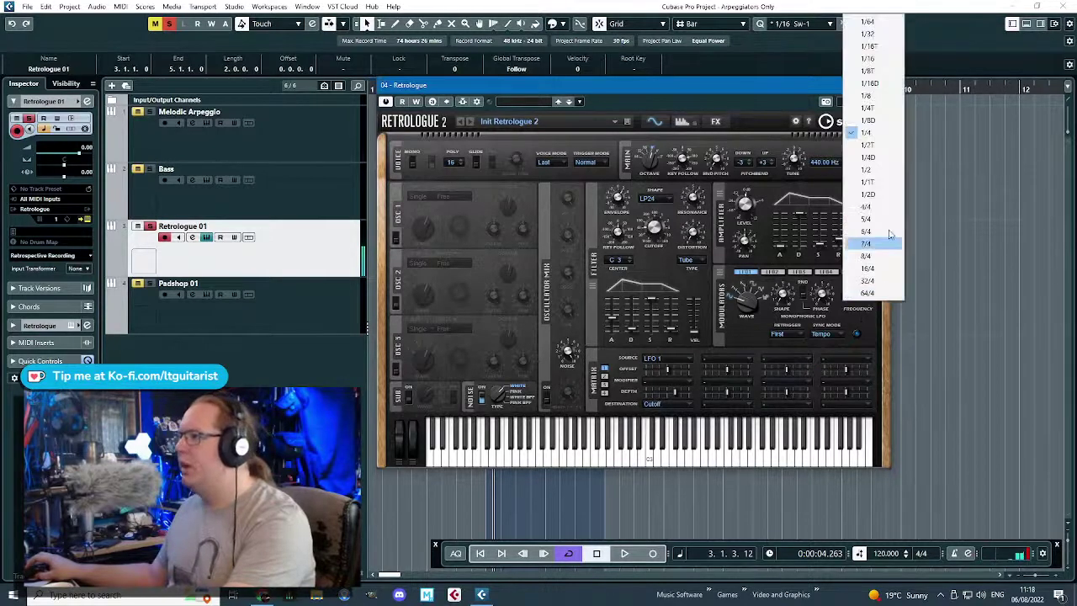
pyautogui.click(858, 207)
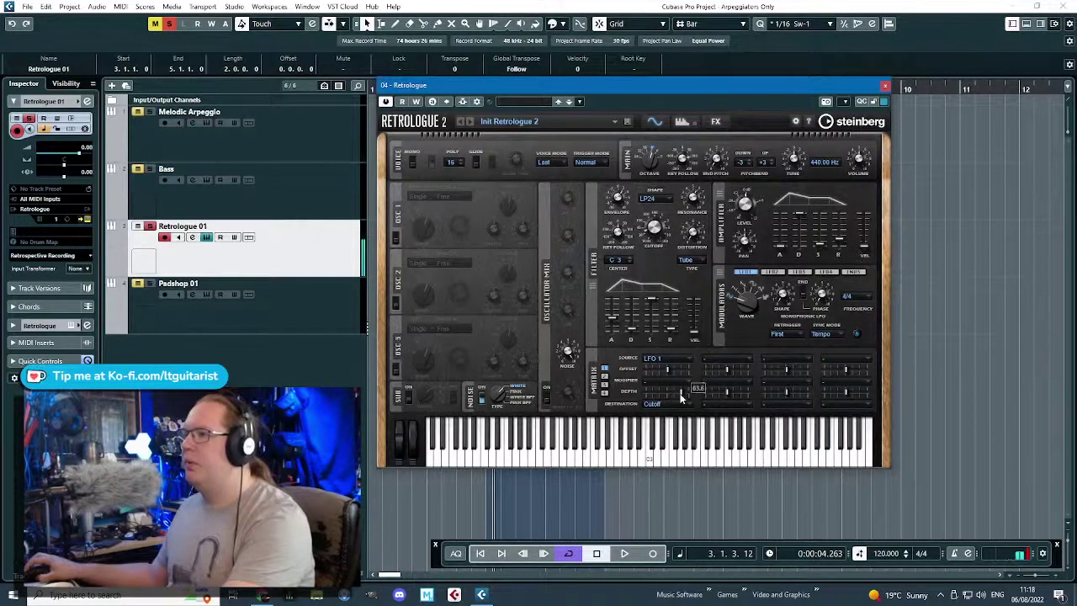
pyautogui.moveTo(682, 391); pyautogui.dragTo(657, 393)
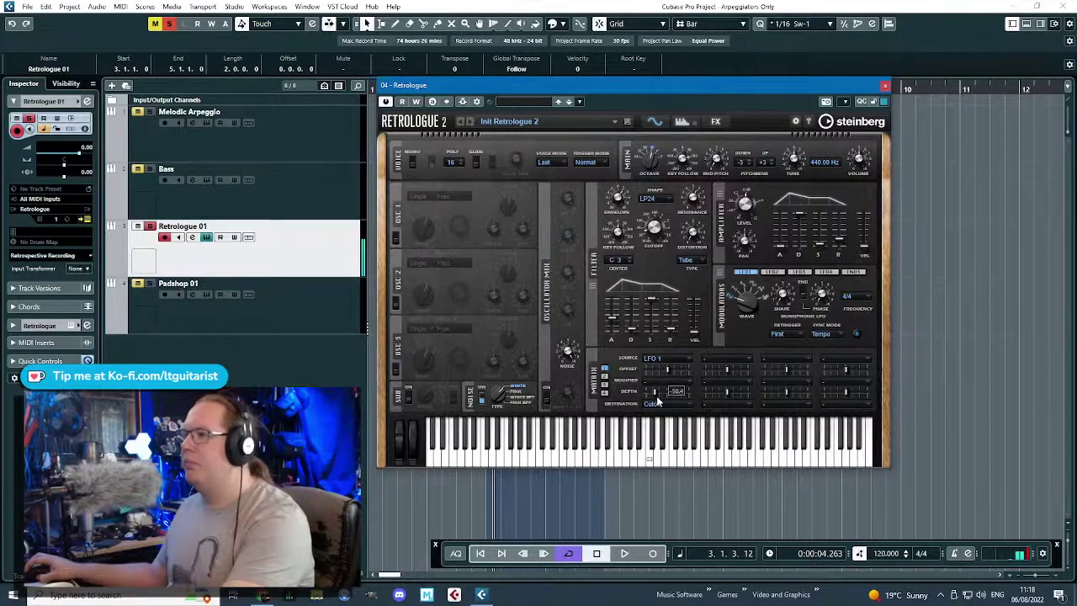
# - Close the synth editor and duplicate the Retrologue 01 part three times so the parts run from bar 3 to bar 11
pyautogui.click(886, 88)
pyautogui.click(784, 239)
pyautogui.click(498, 264)
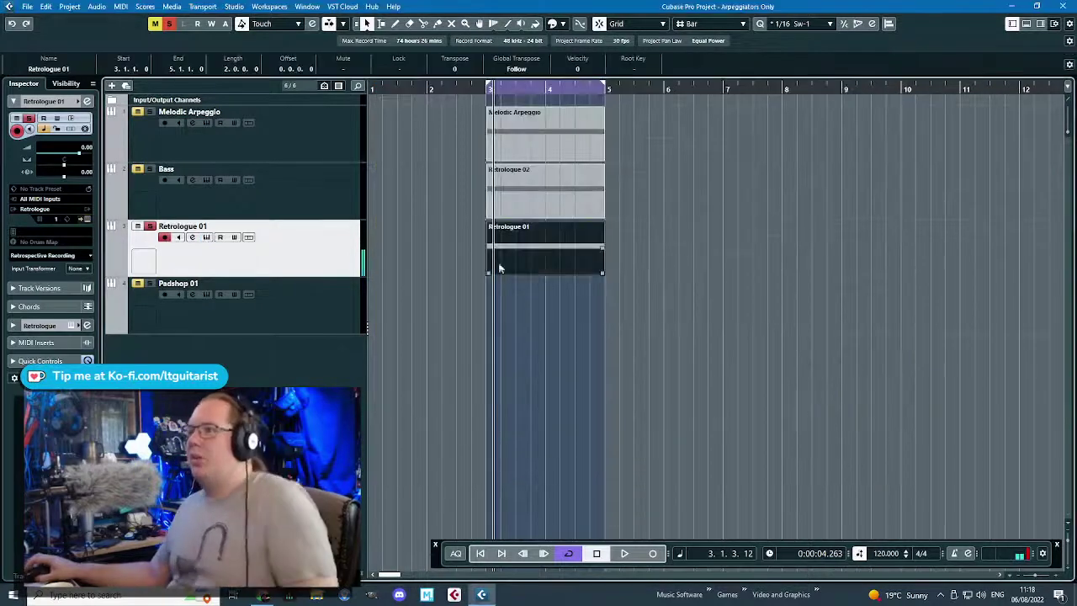
pyautogui.hotkey('ctrl', 'd')
pyautogui.hotkey('ctrl', 'd')
pyautogui.hotkey('ctrl', 'd')
pyautogui.press('g')
pyautogui.press('g')
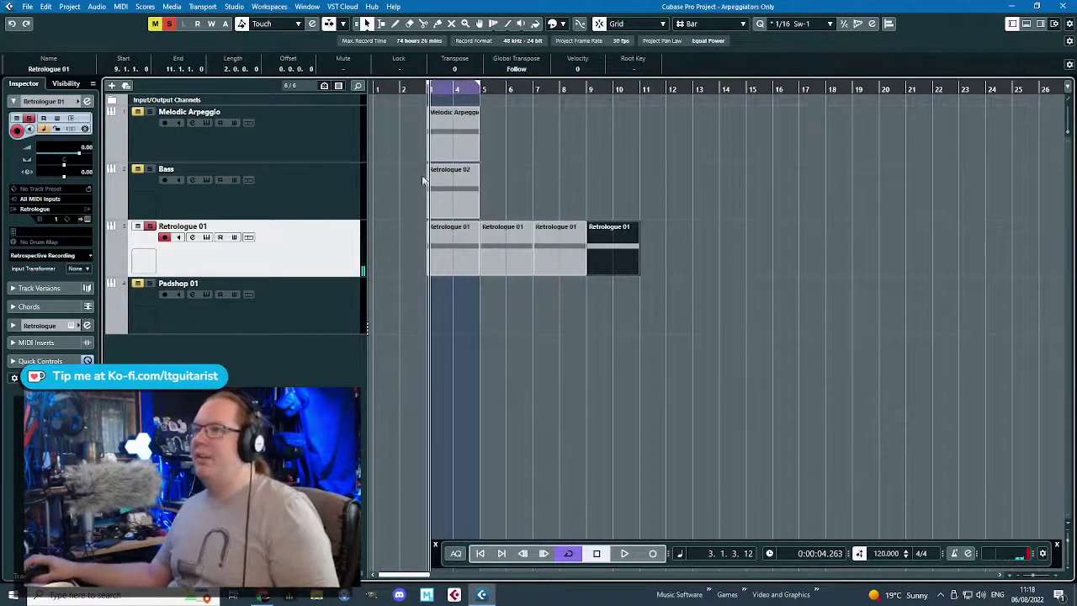
# - Play the duplicated parts from bar 3 with cycle mode turned off and reopen the Retrologue editor
pyautogui.click(421, 90)
pyautogui.press('space')
pyautogui.click(568, 555)
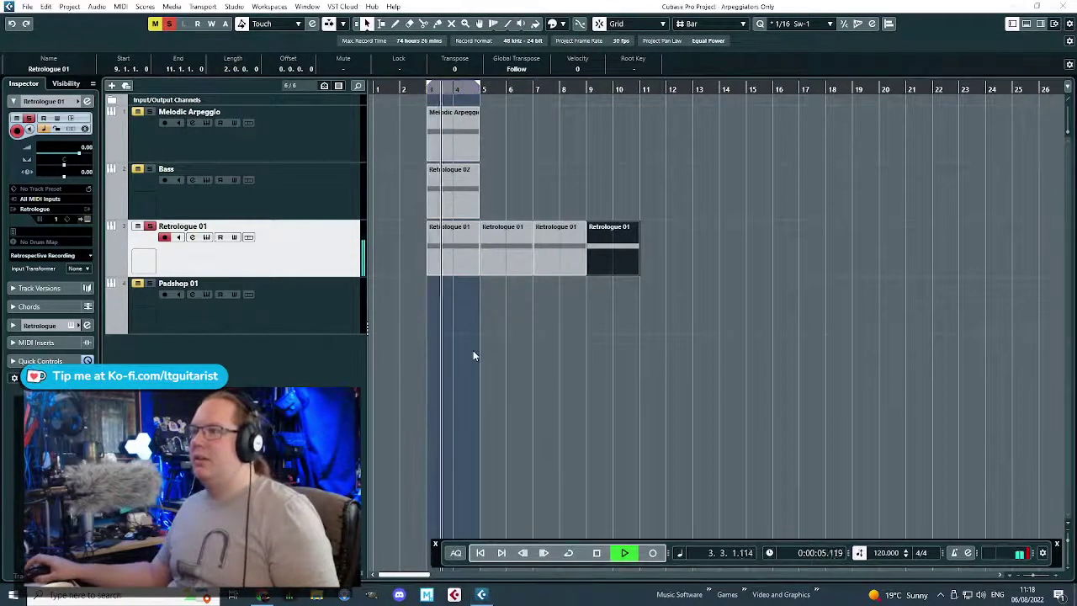
pyautogui.scroll(1, 474, 349)
pyautogui.click(475, 349)
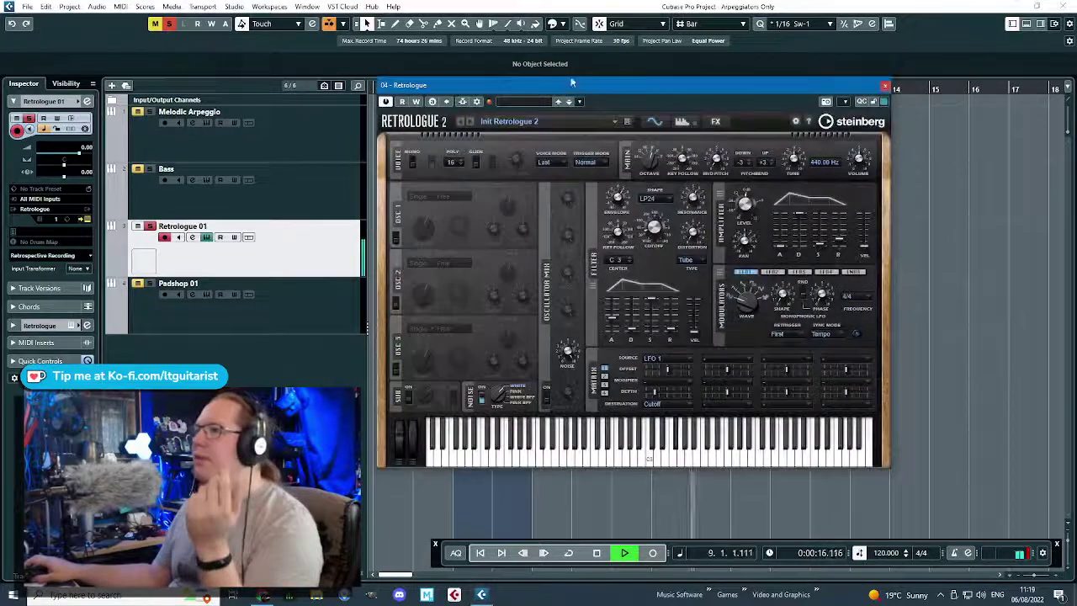
# - Extend the cycle range to bars 3 to 11, turn cycle mode on and restart playback from bar 3
pyautogui.moveTo(567, 86); pyautogui.dragTo(544, 186)
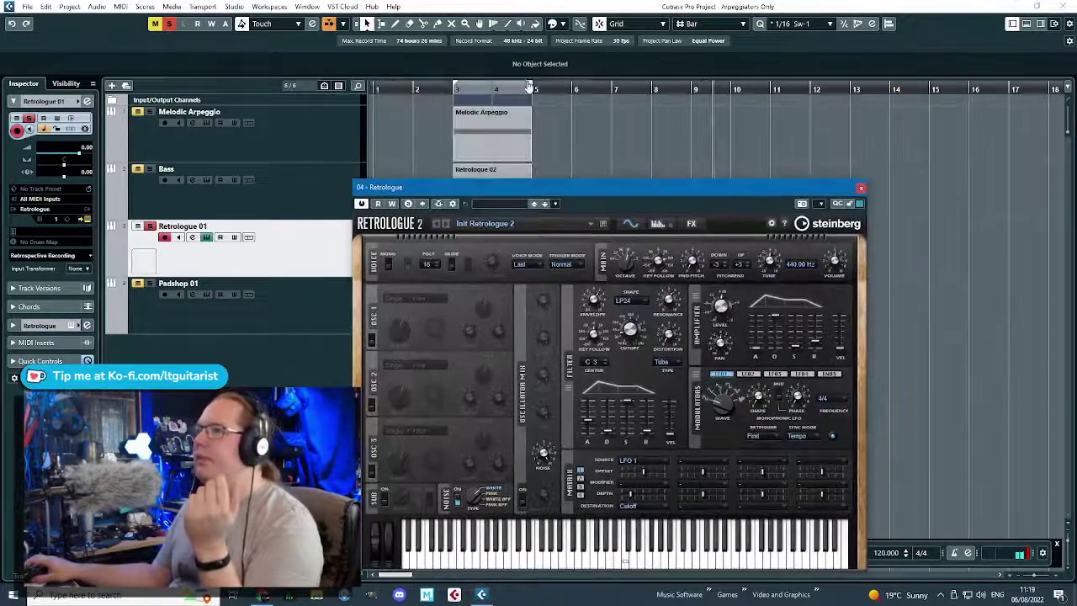
pyautogui.moveTo(532, 87); pyautogui.dragTo(780, 153)
pyautogui.moveTo(702, 186); pyautogui.dragTo(659, 210)
pyautogui.click(567, 553)
pyautogui.click(448, 90)
pyautogui.moveTo(555, 211); pyautogui.dragTo(580, 134)
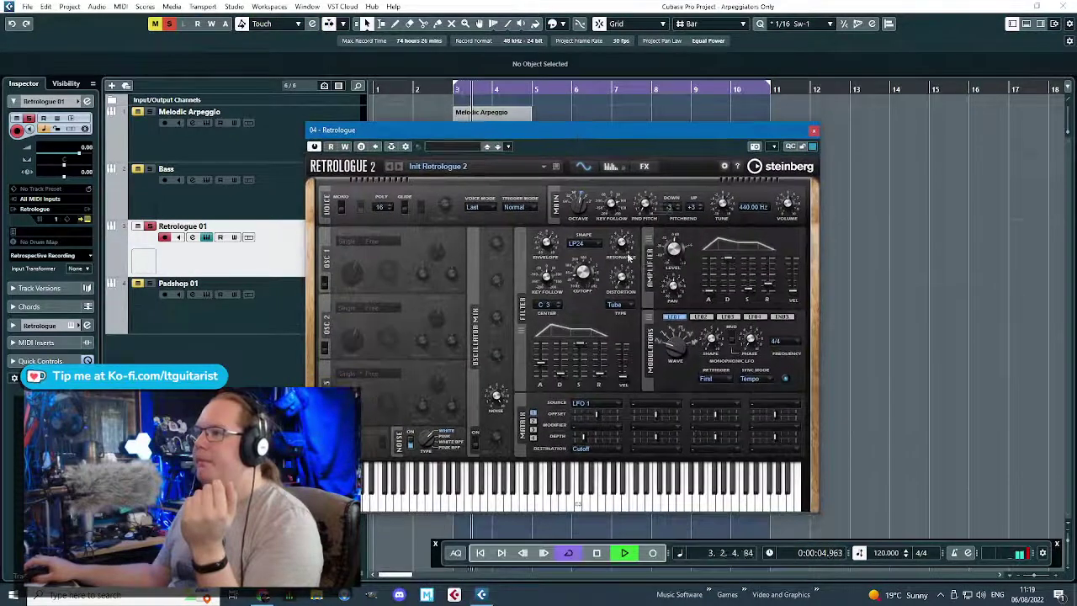
# - Change LFO 1's modulation destination to Resonance and adjust its depth
pyautogui.click(584, 448)
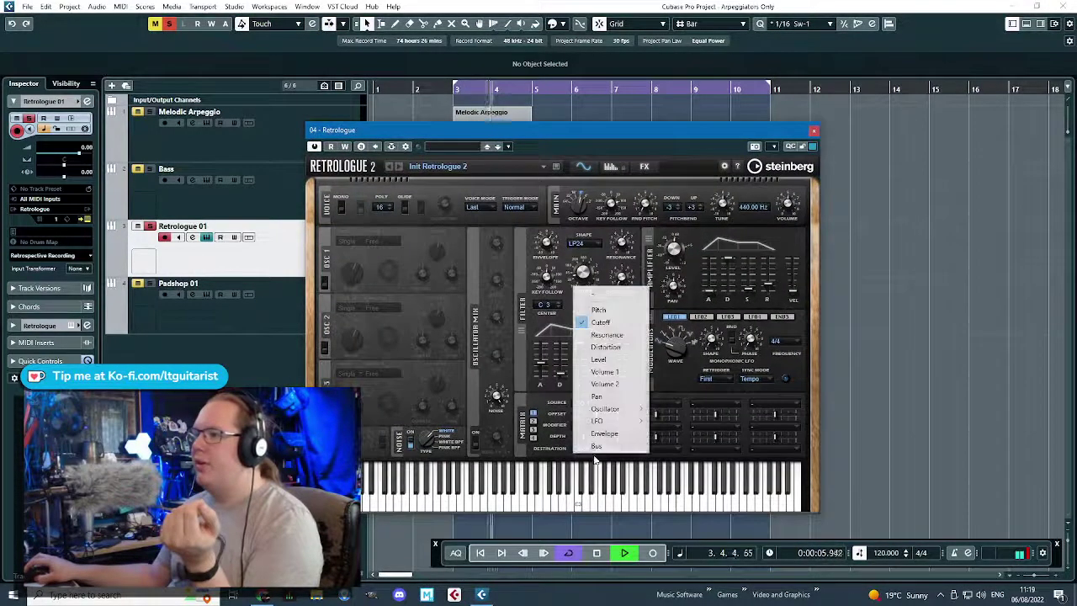
pyautogui.click(606, 335)
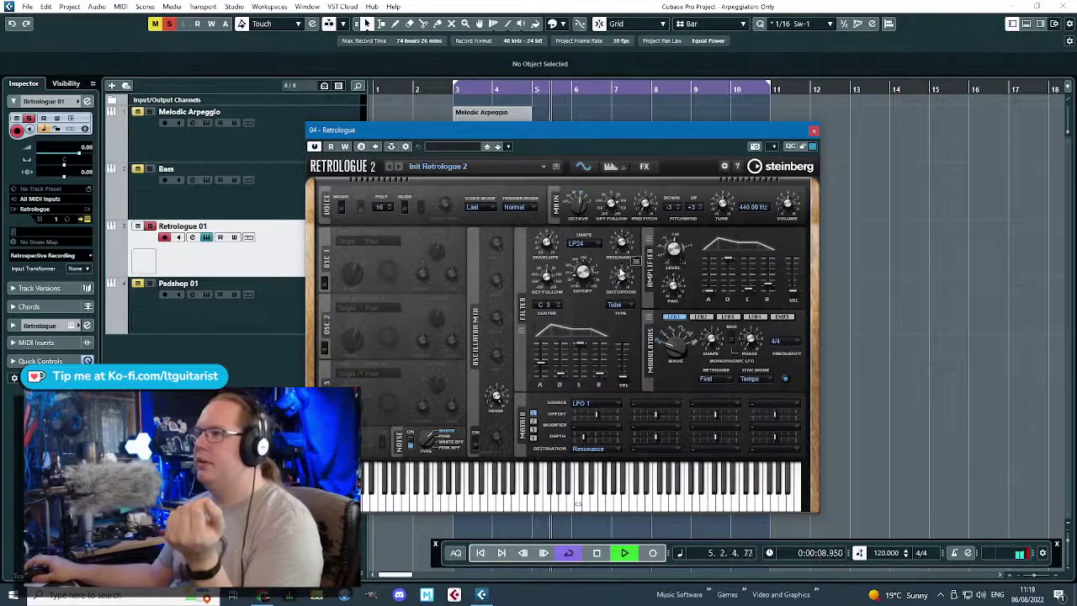
pyautogui.moveTo(587, 439); pyautogui.dragTo(592, 440)
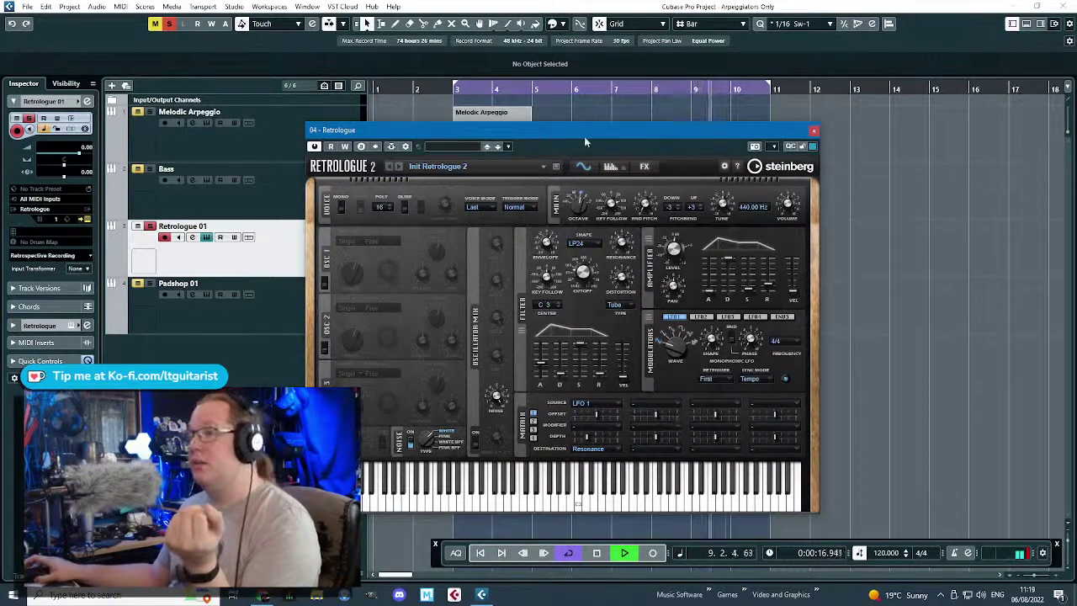
# - Try blending oscillator 1 in with the noise sound in Retrologue
pyautogui.click(325, 283)
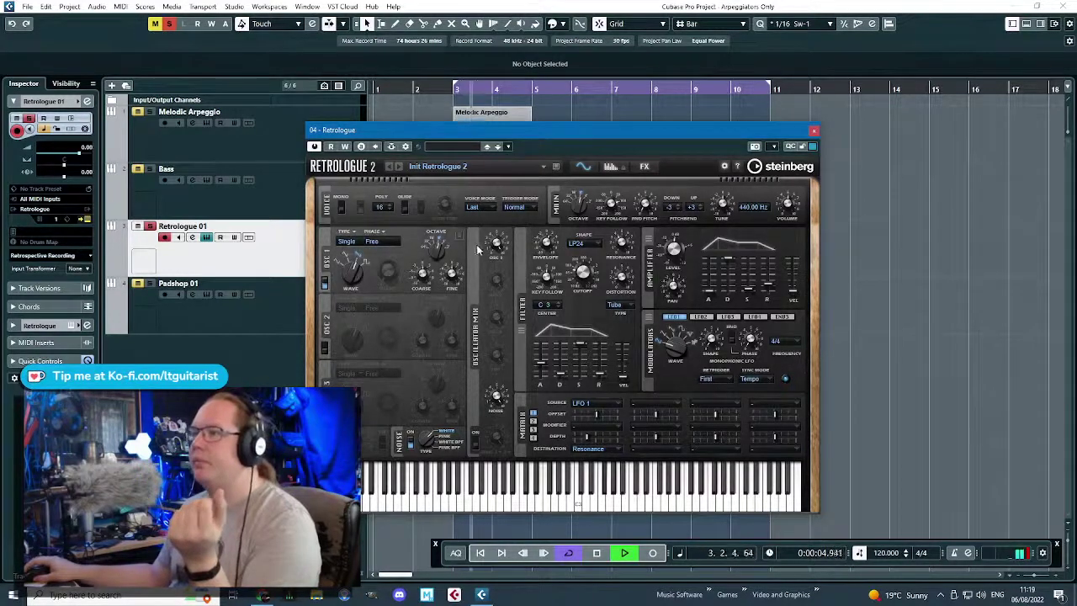
pyautogui.moveTo(417, 246); pyautogui.dragTo(423, 237)
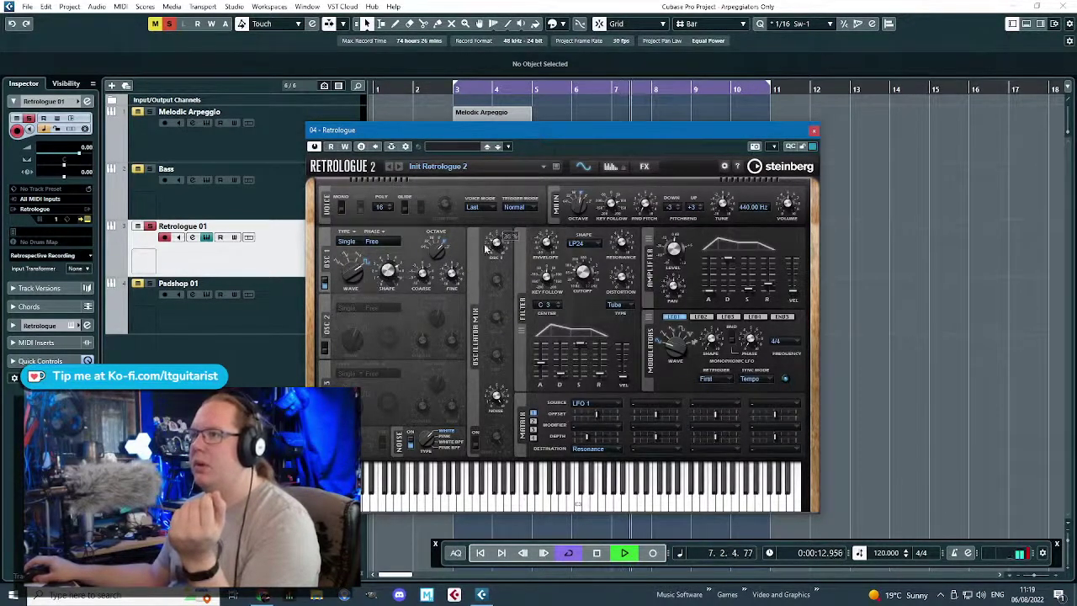
pyautogui.click(323, 284)
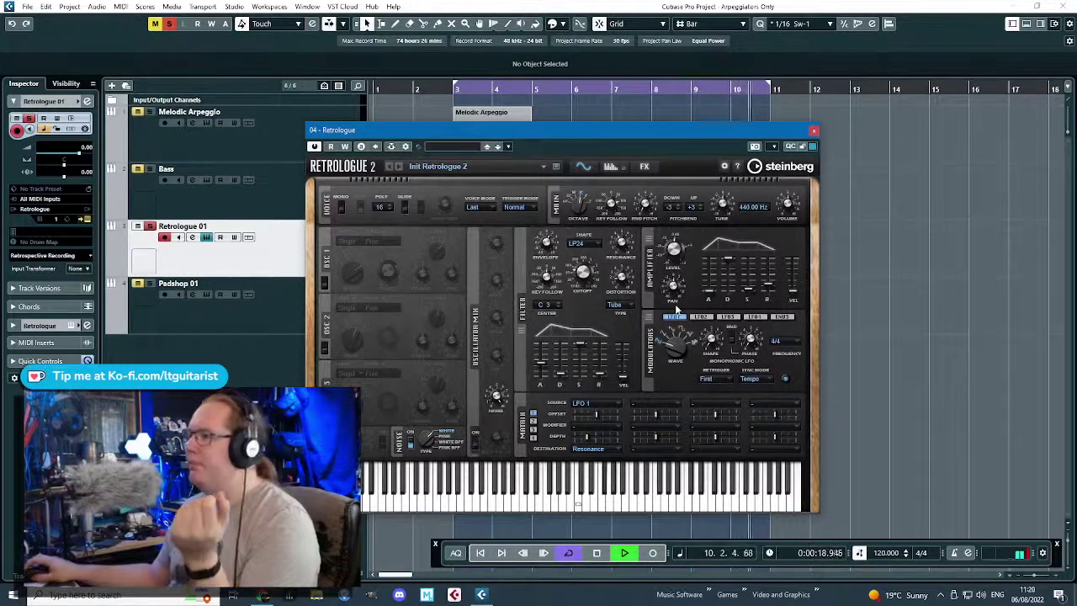
# - Close the synth editor and duplicate the Melodic Arpeggio and Bass parts three times so both tracks run to bar 11
pyautogui.click(814, 130)
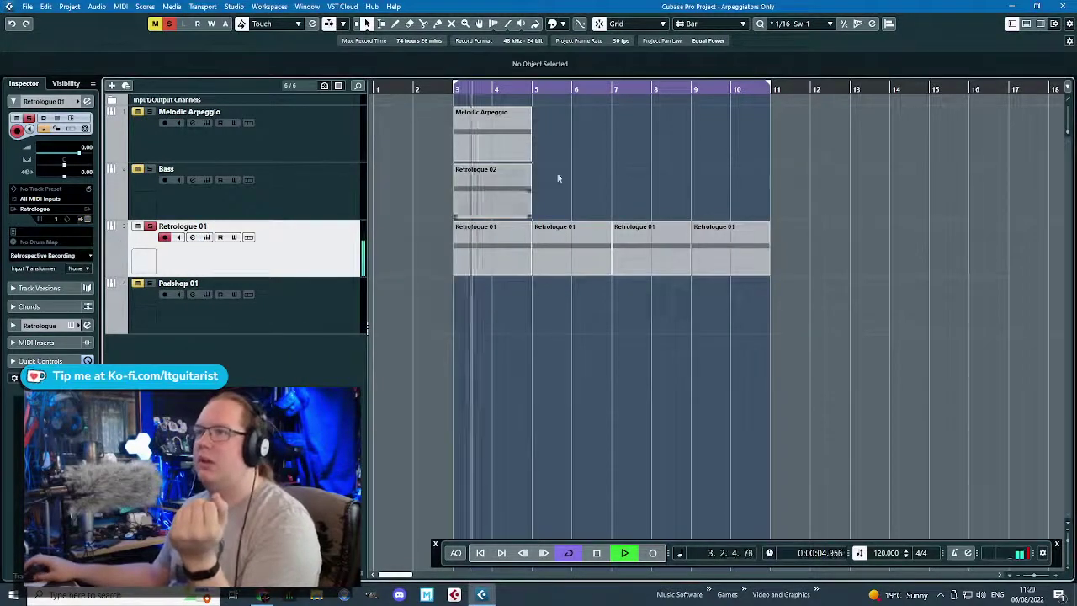
pyautogui.moveTo(604, 118); pyautogui.dragTo(502, 183)
pyautogui.hotkey('ctrl', 'd')
pyautogui.hotkey('ctrl', 'd')
pyautogui.hotkey('ctrl', 'd')
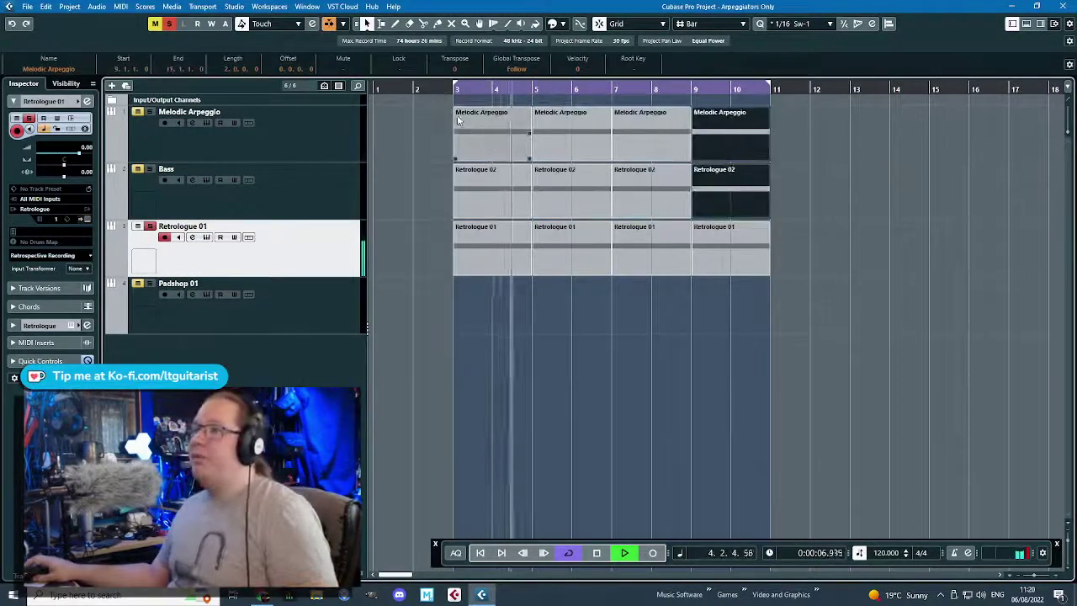
# - Play all tracks together from bar 3, soloing Retrologue 01 briefly for comparison, and stop playback
pyautogui.click(412, 90)
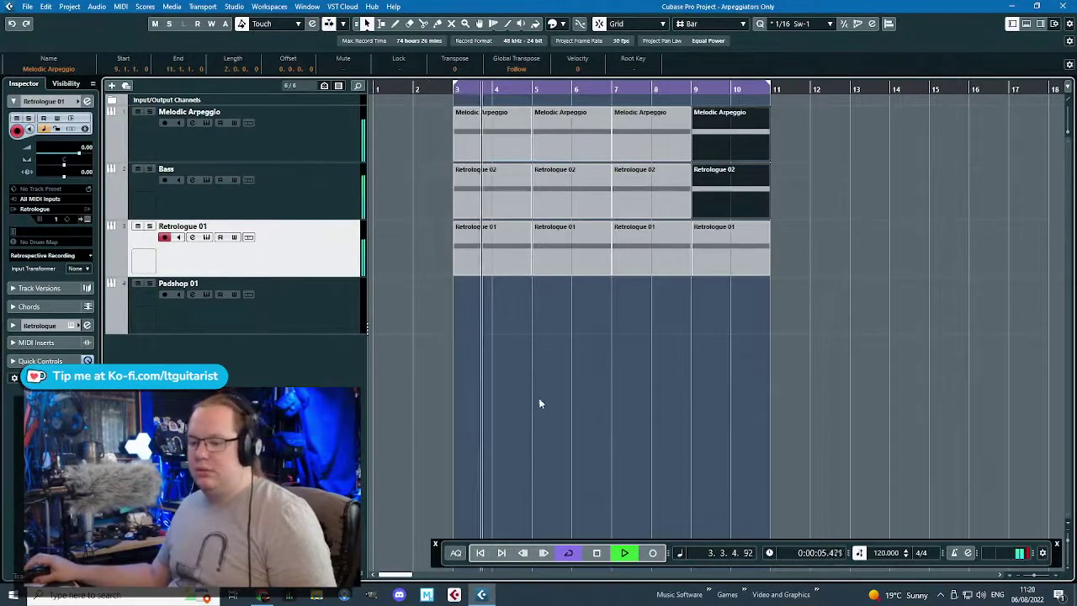
pyautogui.click(537, 427)
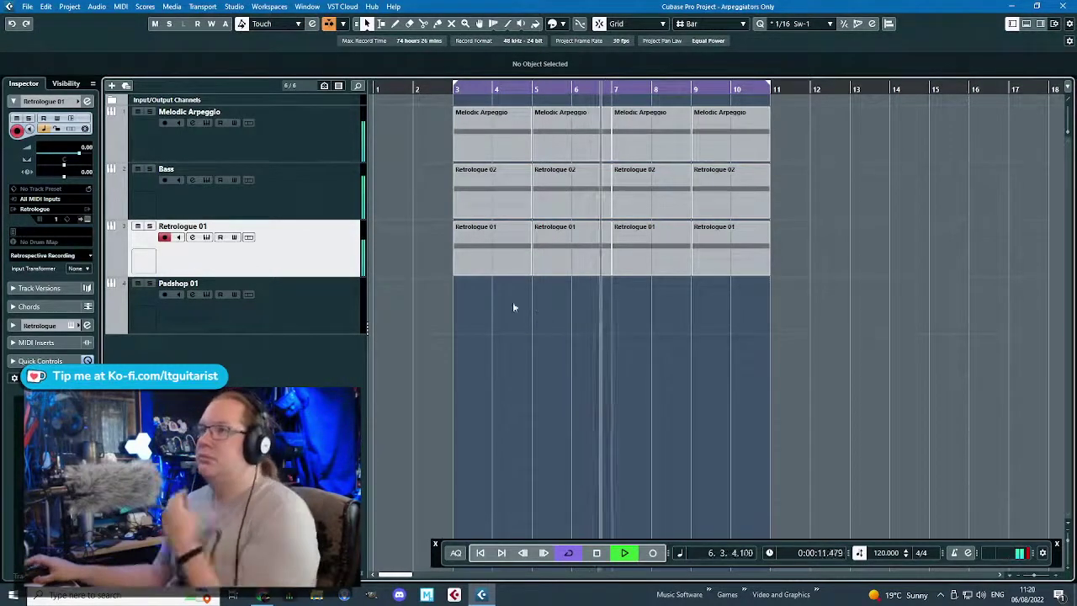
pyautogui.click(149, 227)
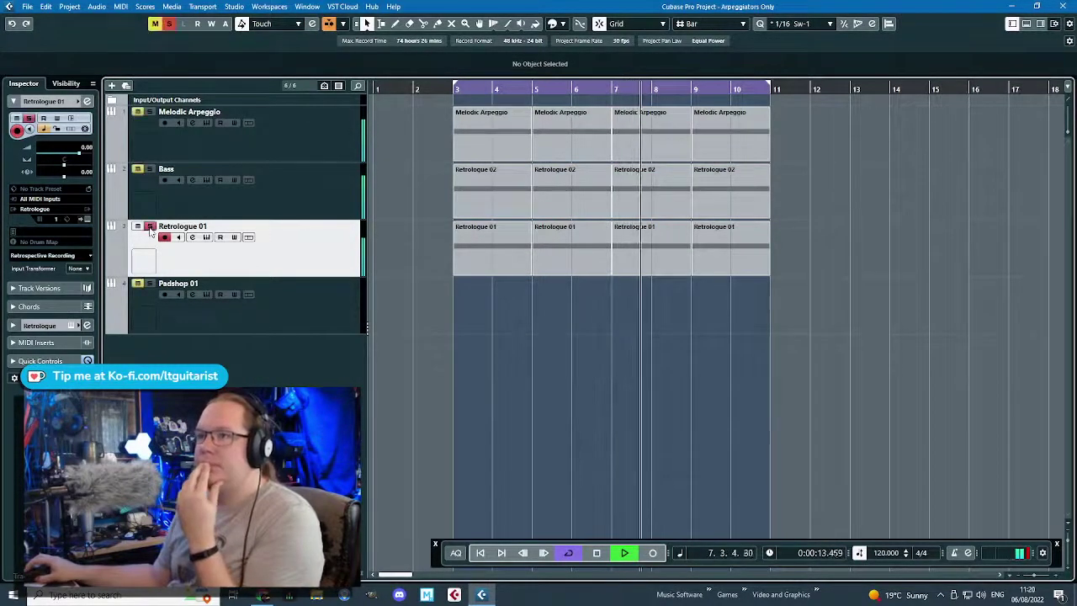
pyautogui.click(149, 227)
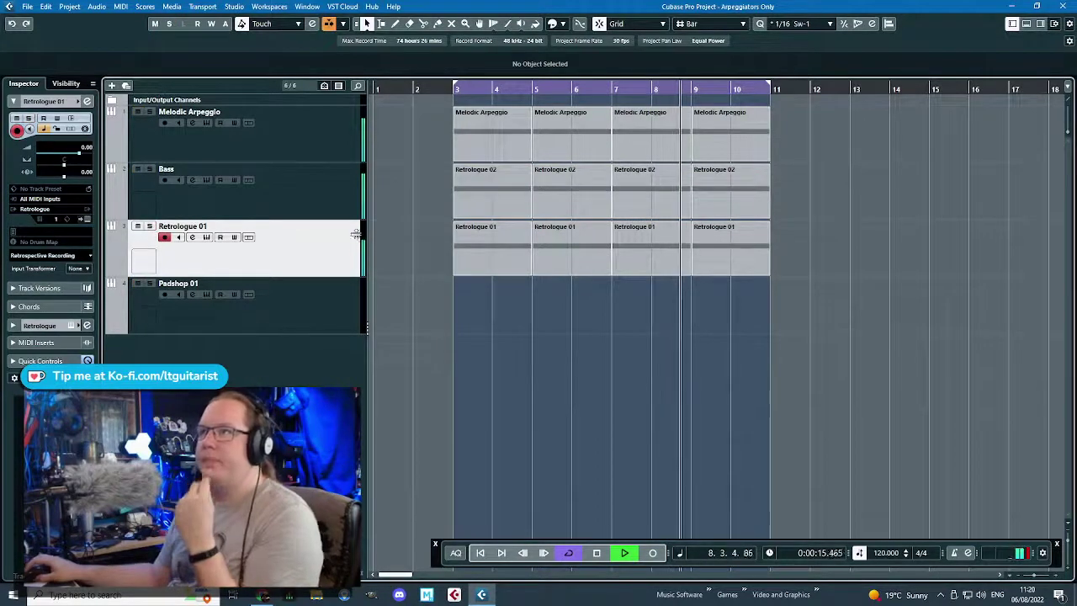
pyautogui.press('space')
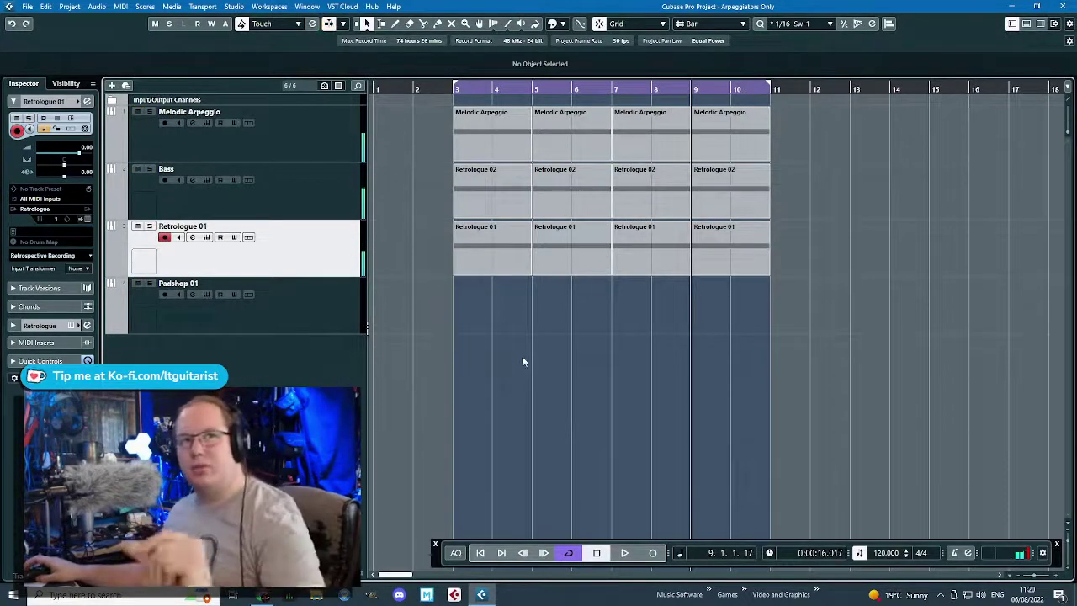
# - Rename the Retrologue 01 track as Hats
pyautogui.rightClick(361, 253)
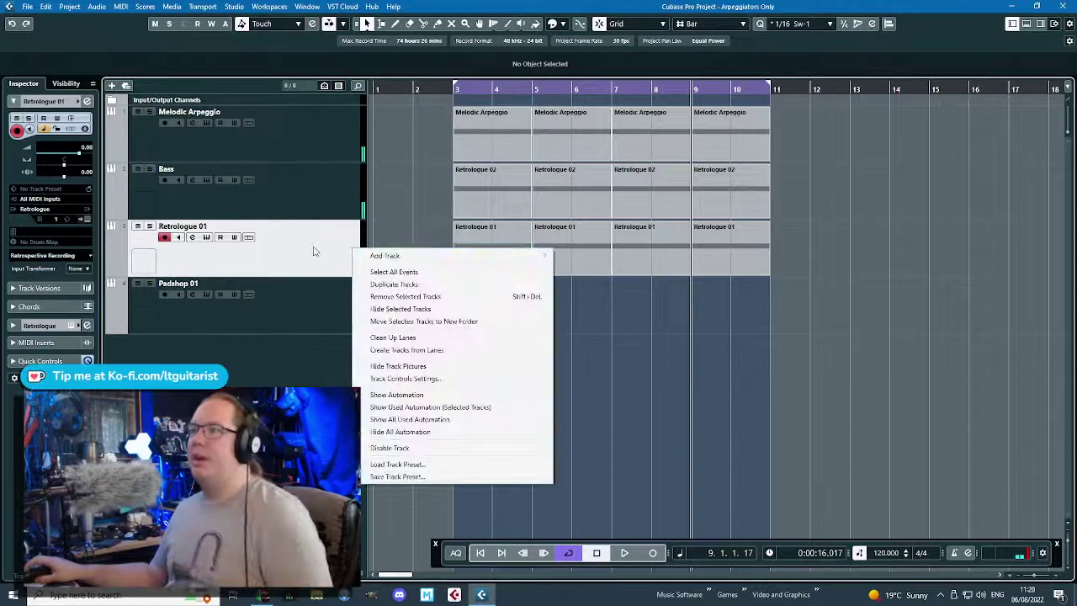
pyautogui.doubleClick(225, 226)
pyautogui.write('Hats')
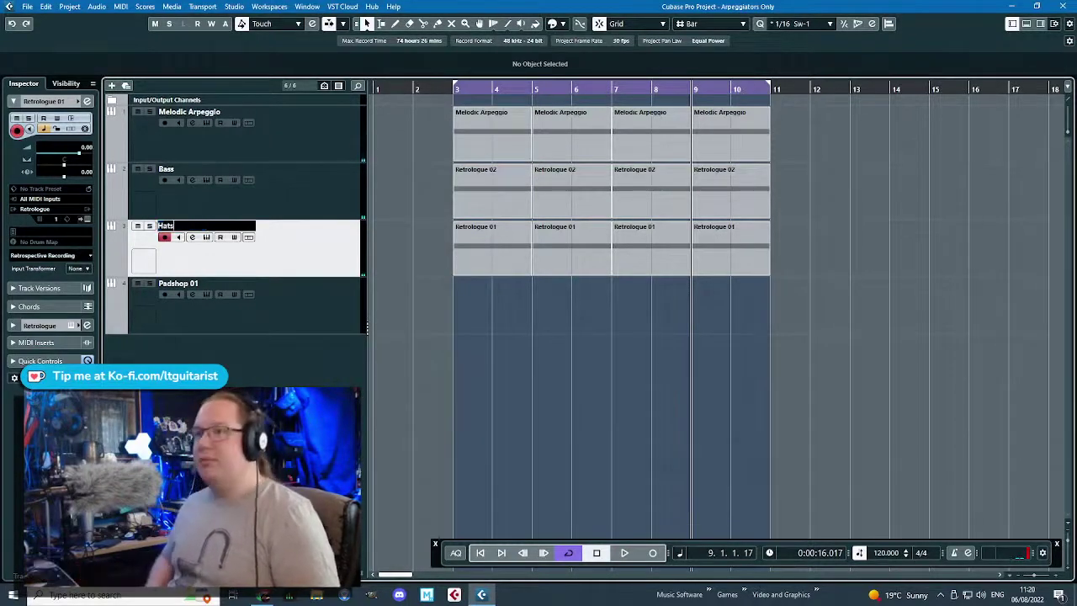
pyautogui.press('Return')
pyautogui.rightClick(301, 250)
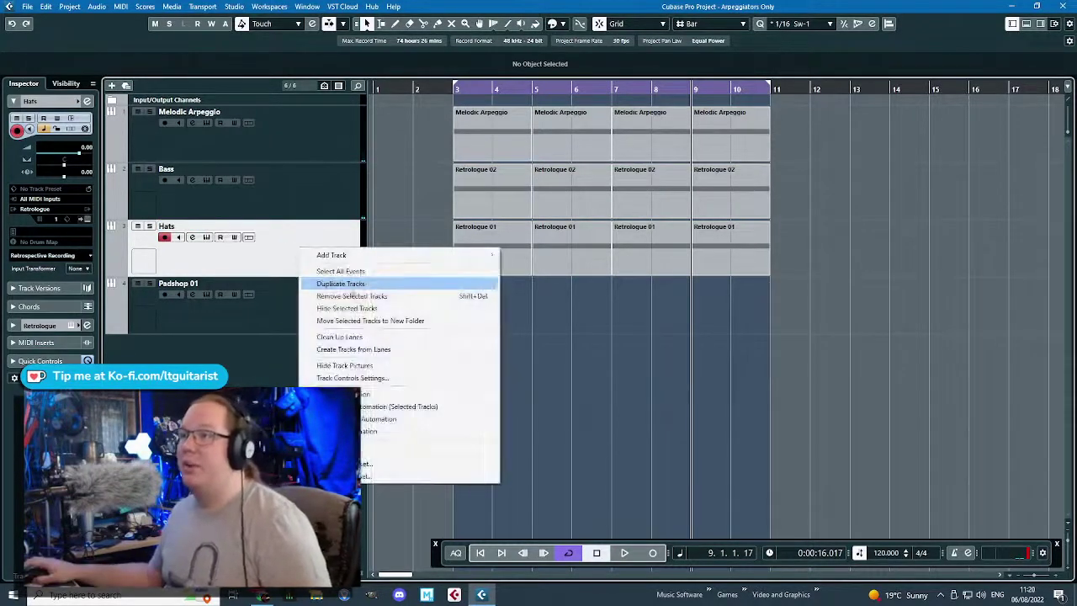
pyautogui.click(336, 296)
pyautogui.hotkey('ctrl', 'z')
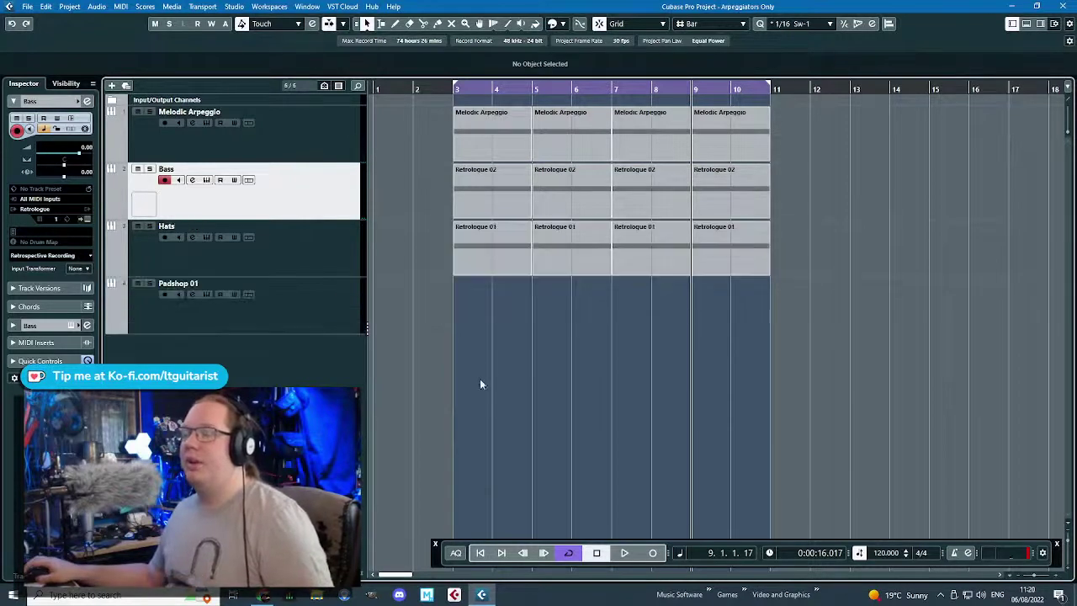
# - Add a Retrologue instrument track, place it directly below Hats and open its synth editor
pyautogui.rightClick(301, 370)
pyautogui.click(354, 89)
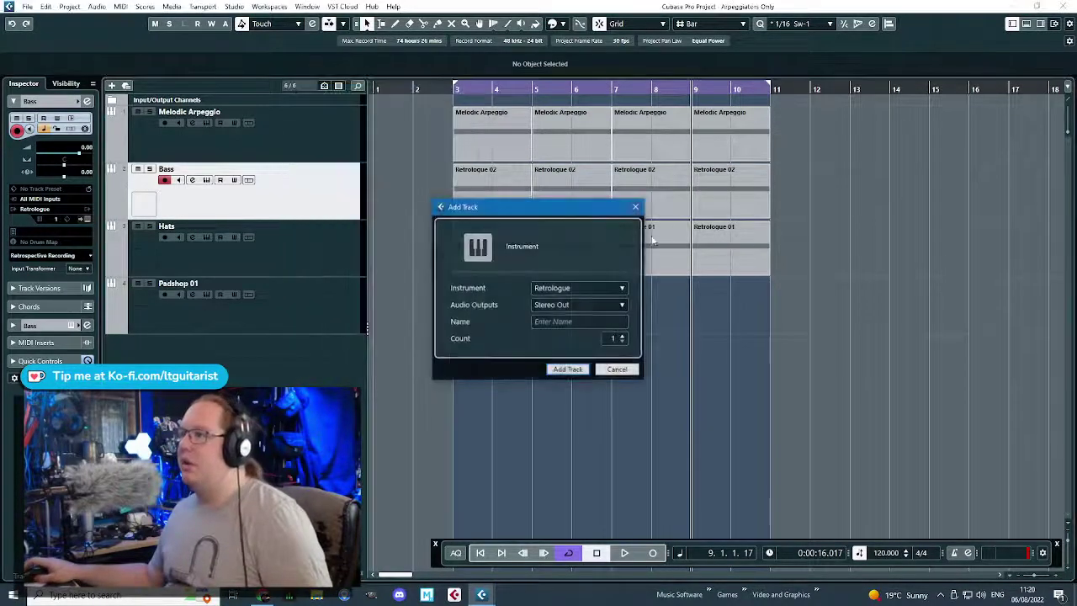
pyautogui.click(562, 368)
pyautogui.moveTo(331, 256); pyautogui.dragTo(332, 313)
pyautogui.click(88, 220)
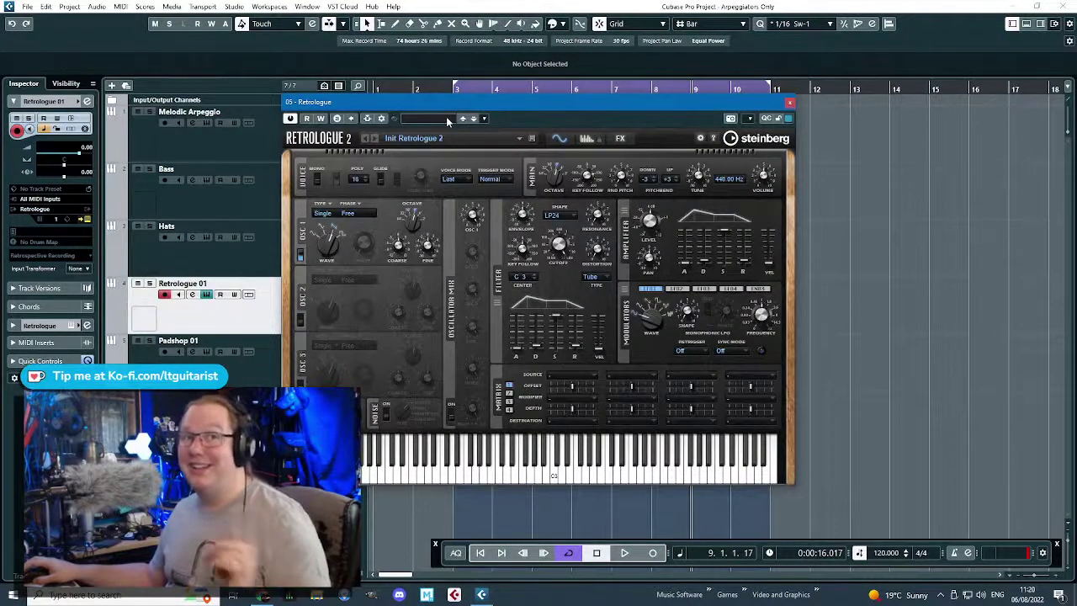
# - Load the Punch Kick preset from the Drum&Perc category, Kick Drum subcategory, and audition it
pyautogui.click(446, 118)
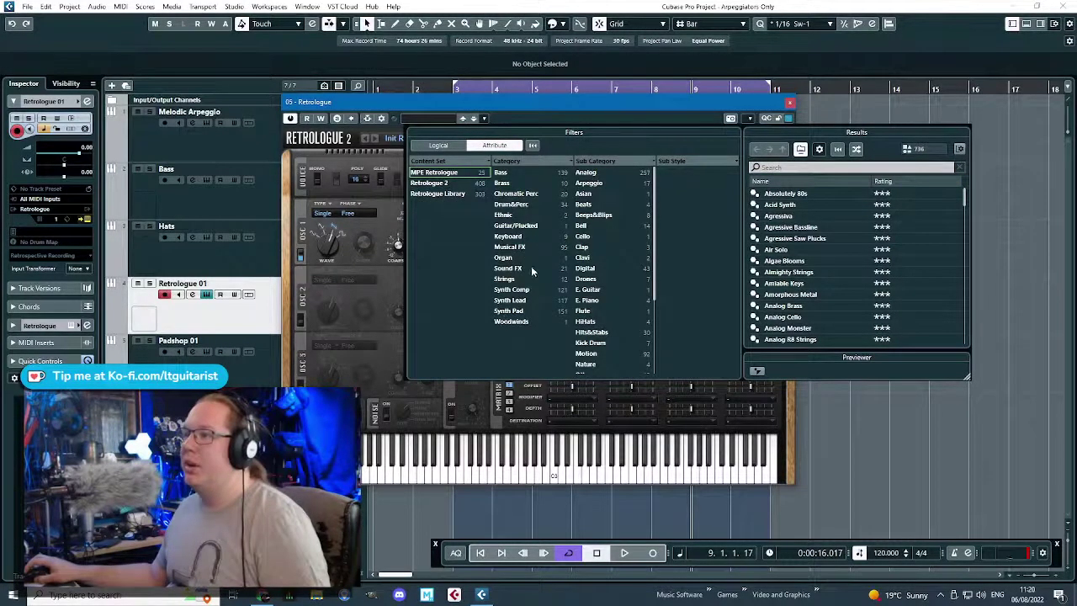
pyautogui.click(513, 204)
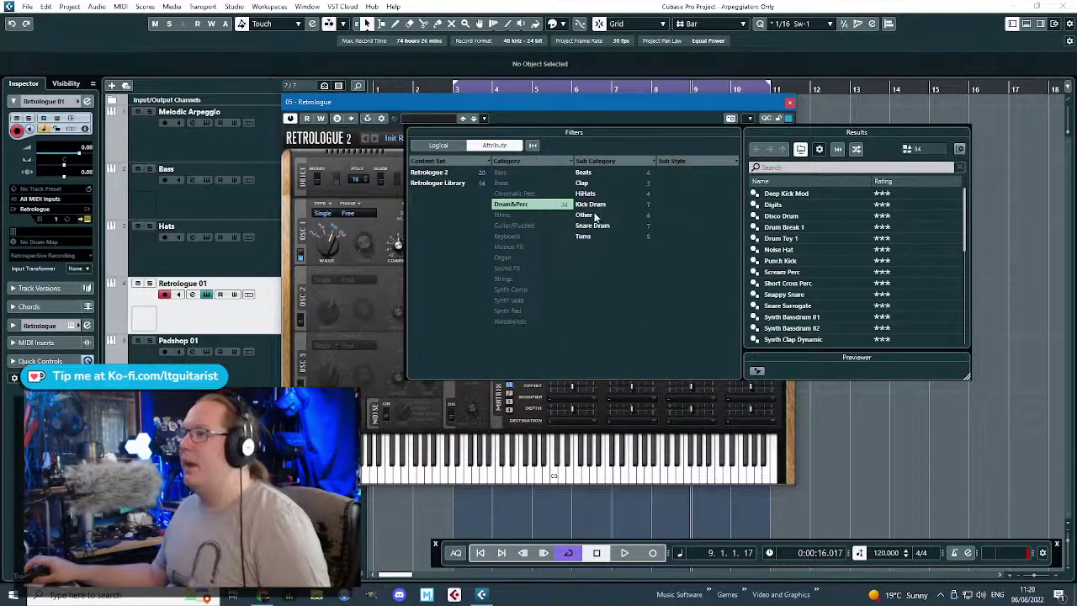
pyautogui.click(594, 204)
pyautogui.doubleClick(793, 228)
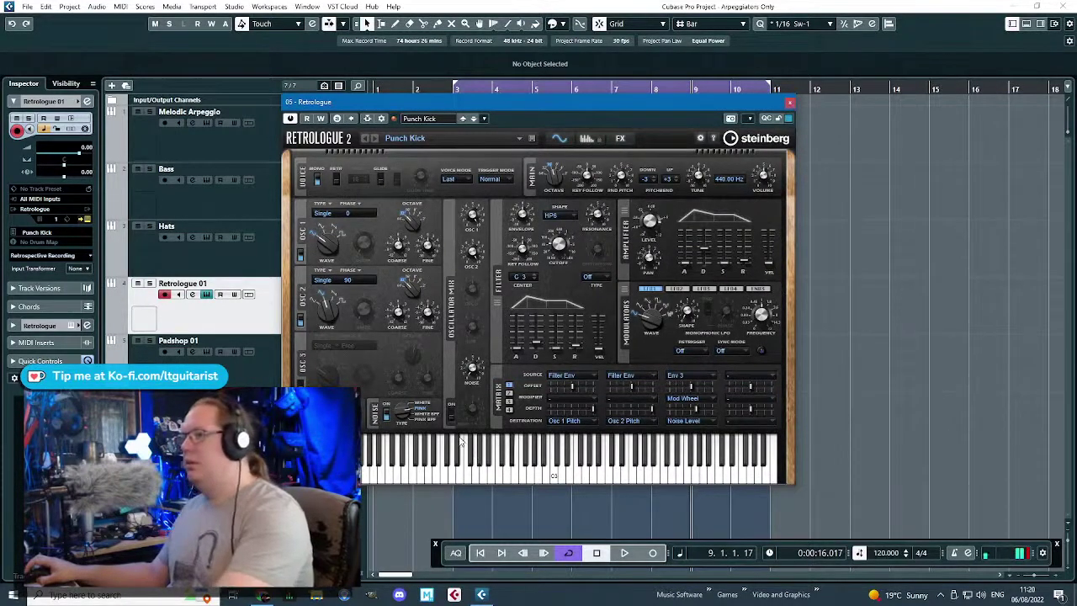
pyautogui.click(461, 444)
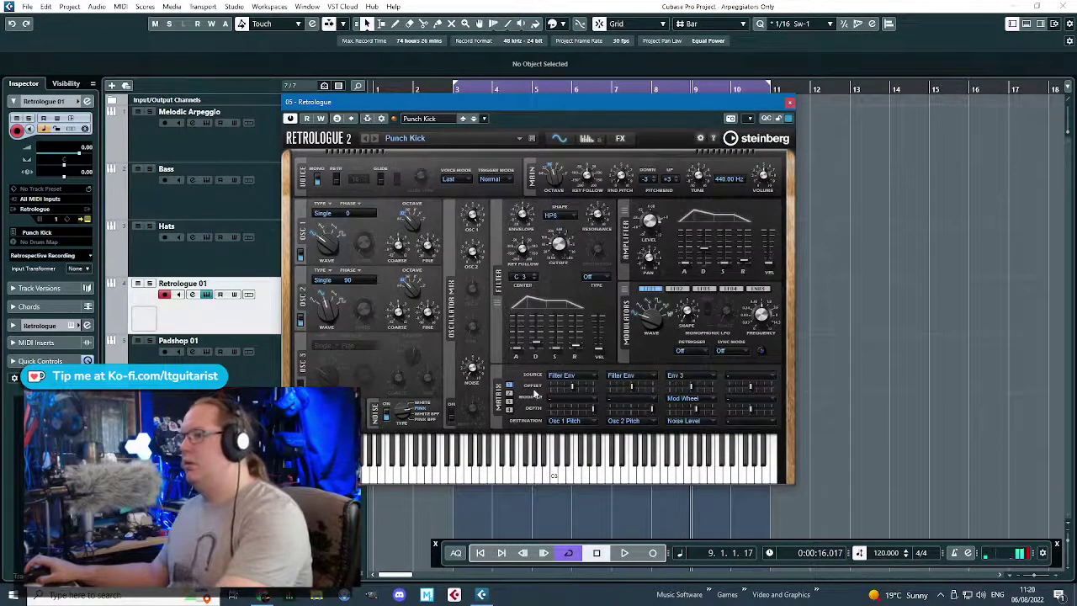
# - Enable the kick's arpeggiator with four steps at a 1/4 tempo scale and lower the velocities of steps 2 to 4 to varied levels
pyautogui.click(587, 138)
pyautogui.click(318, 180)
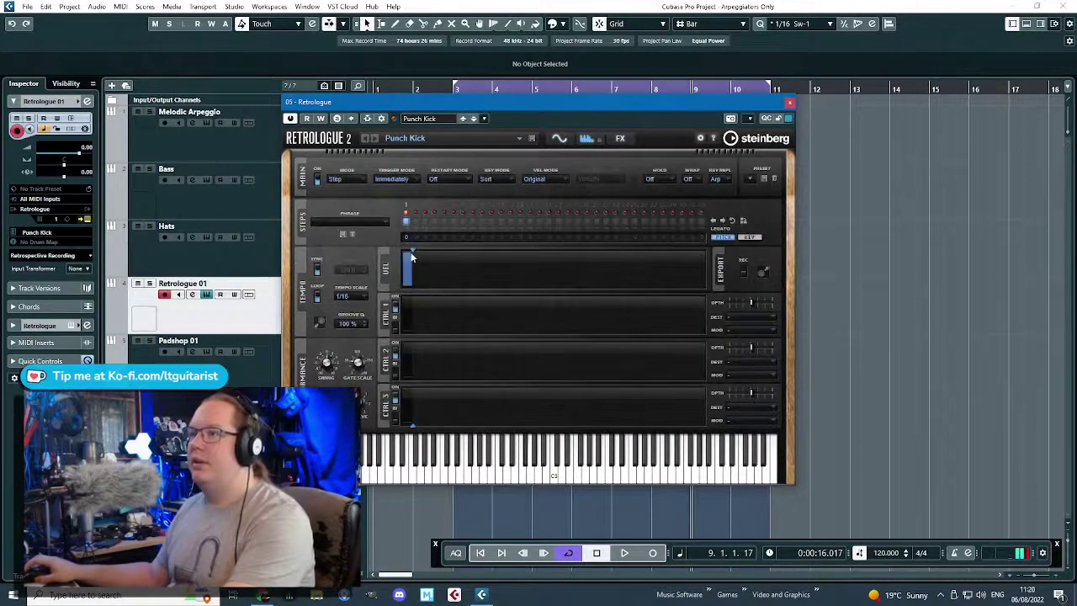
pyautogui.moveTo(412, 255); pyautogui.dragTo(439, 252)
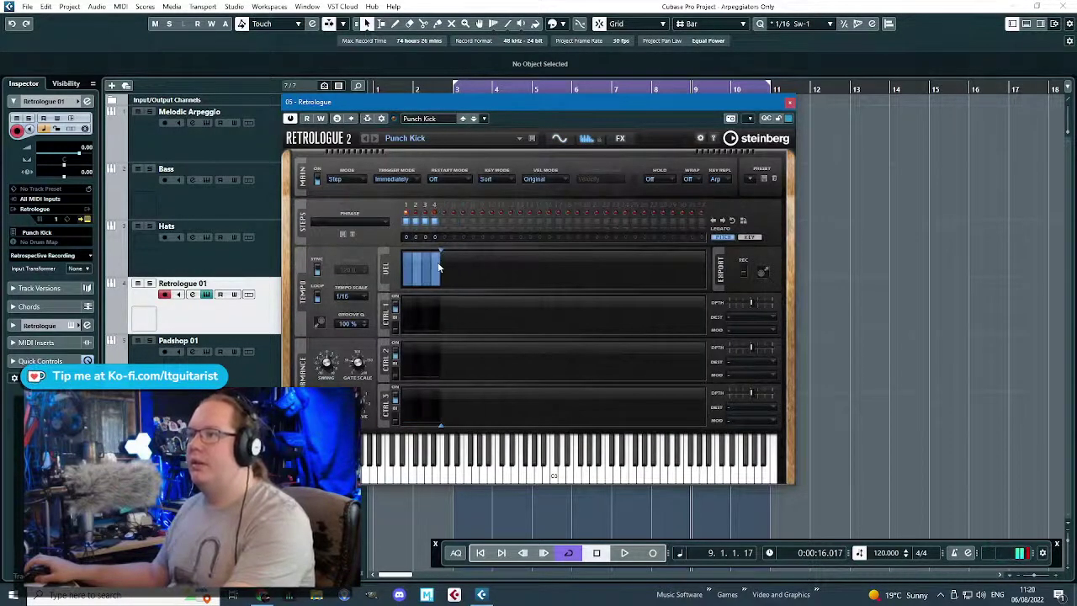
pyautogui.click(345, 296)
pyautogui.click(375, 209)
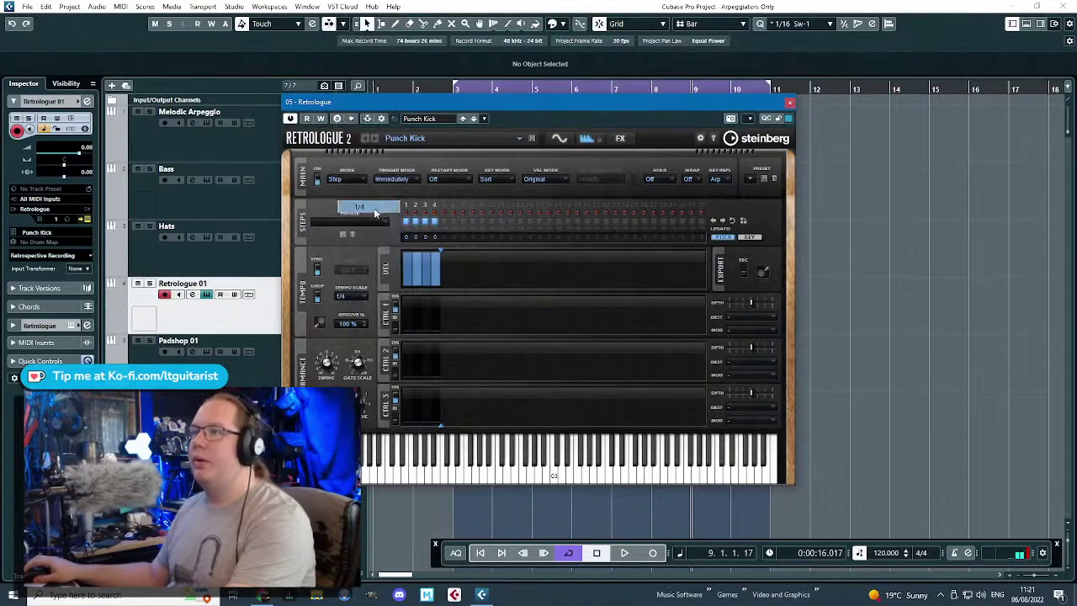
pyautogui.click(421, 275)
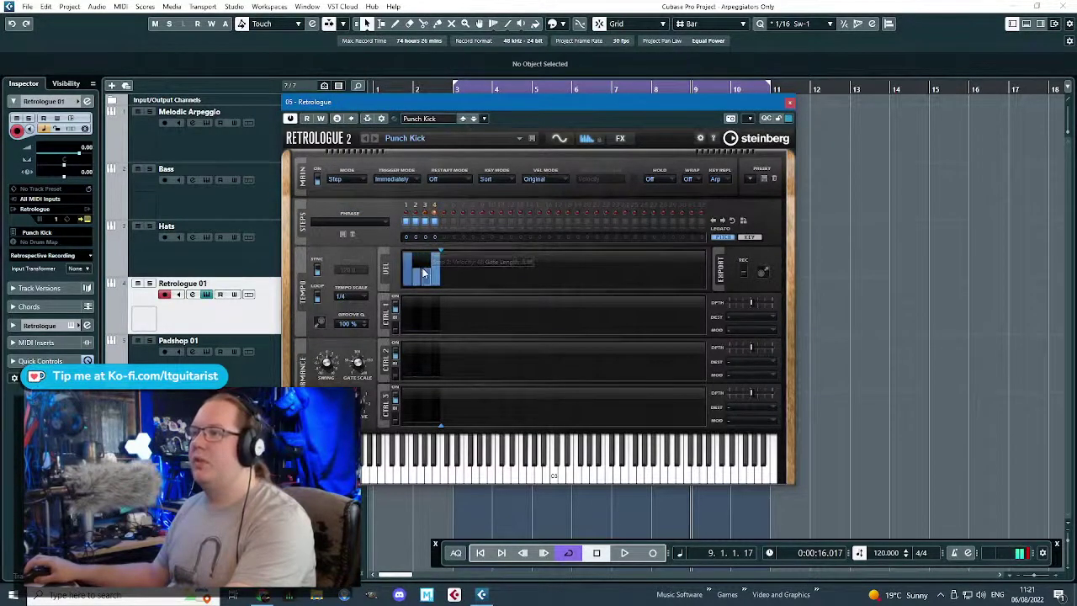
pyautogui.click(422, 274)
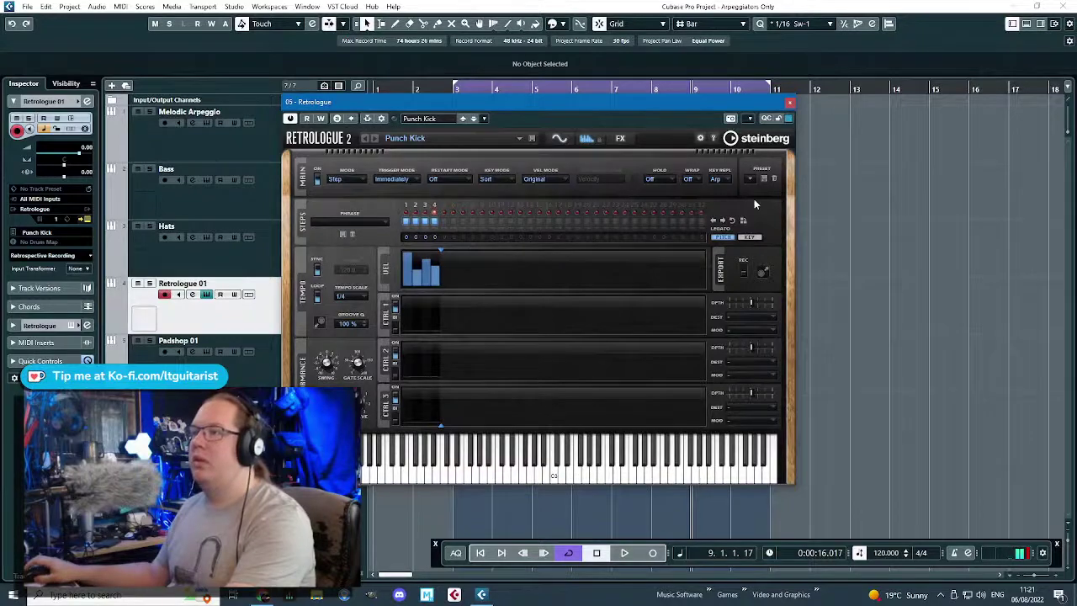
# - Close the synth editor, create a part from bar 3 to bar 11 on the kick track and open it for note editing
pyautogui.click(790, 103)
pyautogui.doubleClick(601, 330)
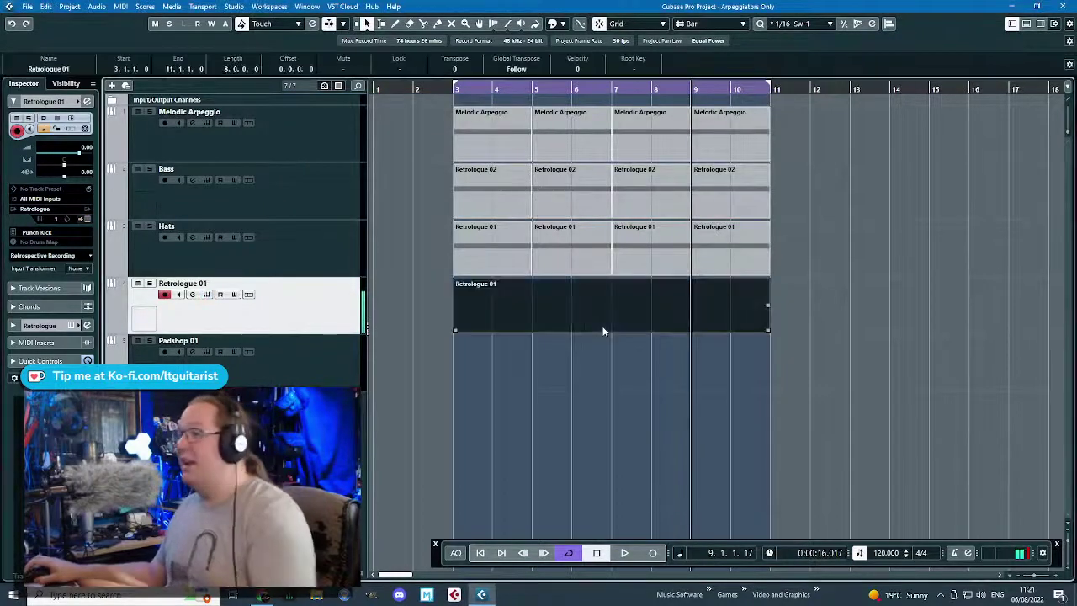
pyautogui.doubleClick(610, 301)
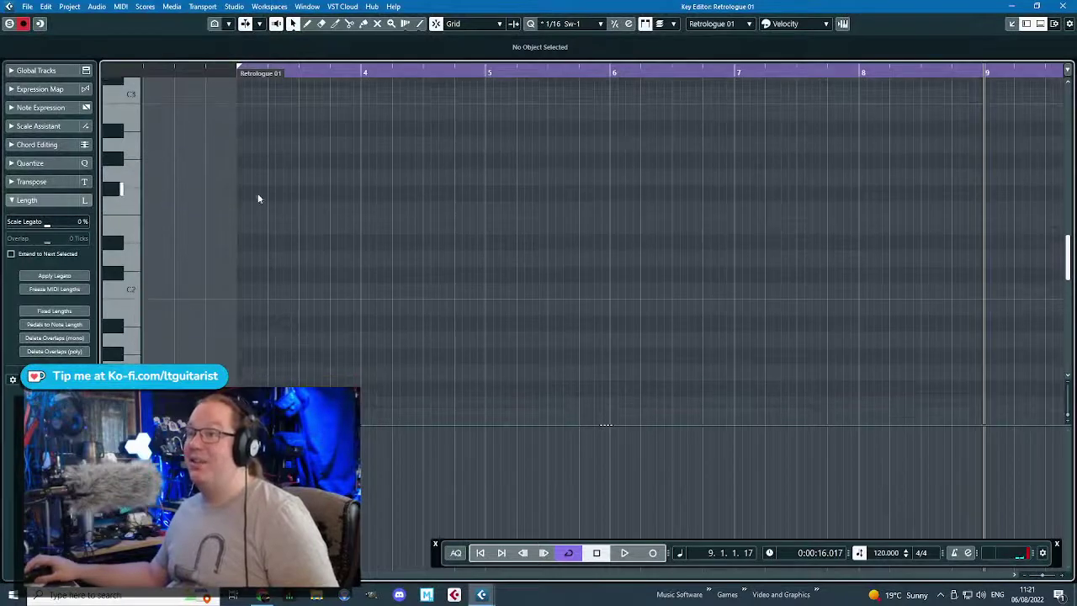
# - Draw a one-bar F#2 note at bar 3, duplicate it seven times to fill the part to bar 11 and close the Key Editor
pyautogui.moveTo(285, 194); pyautogui.dragTo(401, 209)
pyautogui.moveTo(299, 199); pyautogui.dragTo(284, 198)
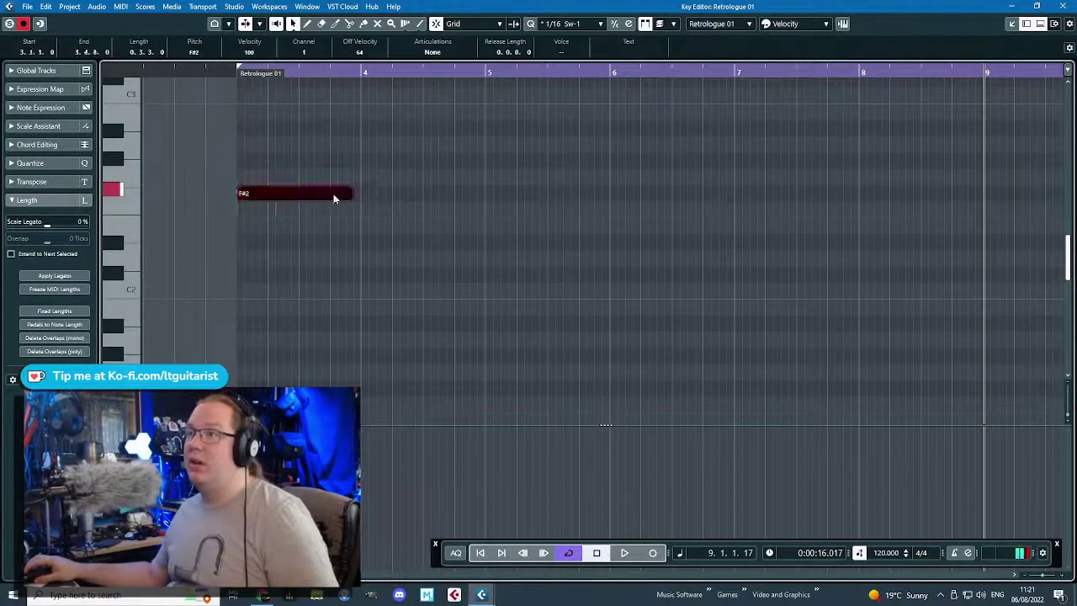
pyautogui.moveTo(353, 195); pyautogui.dragTo(364, 195)
pyautogui.hotkey('ctrl', 'd')
pyautogui.scroll(-4, 356, 293)
pyautogui.hotkey('ctrl', 'd')
pyautogui.hotkey('ctrl', 'd')
pyautogui.hotkey('ctrl', 'd')
pyautogui.hotkey('ctrl', 'd')
pyautogui.hotkey('ctrl', 'd')
pyautogui.hotkey('ctrl', 'd')
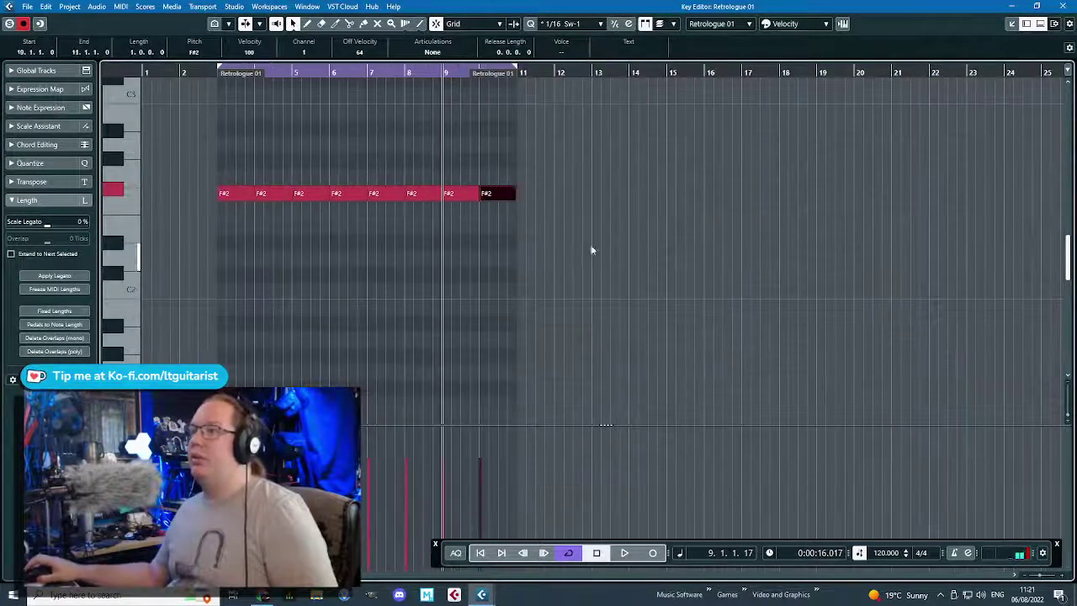
pyautogui.click(1060, 5)
# - Play the Hats and kick tracks soloed from bar 3, listen to all tracks together, then stop playback and select Hats
pyautogui.click(330, 271)
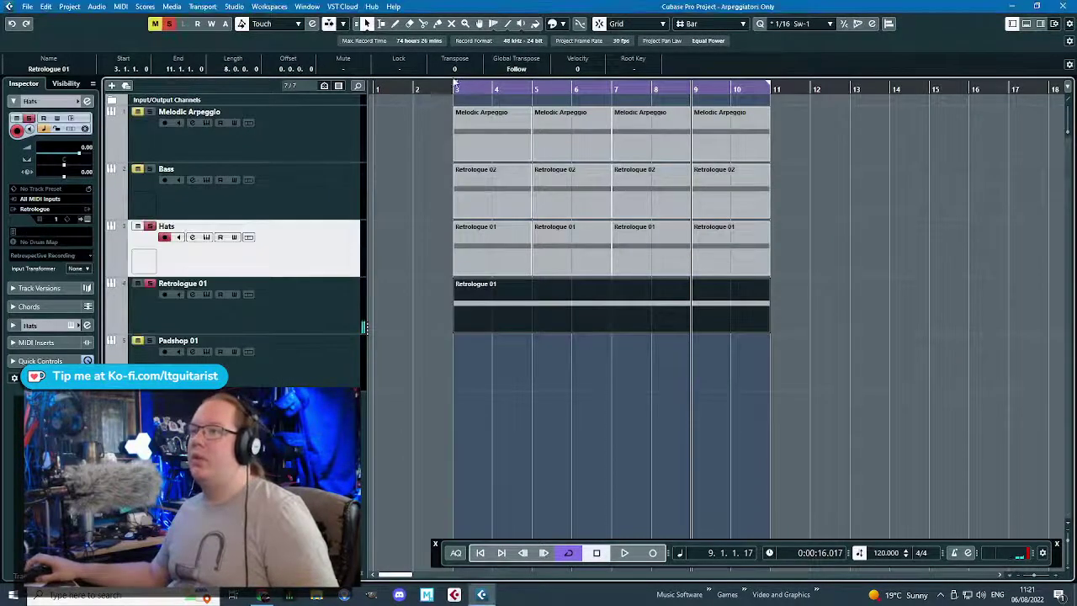
pyautogui.press('space')
pyautogui.click(450, 167)
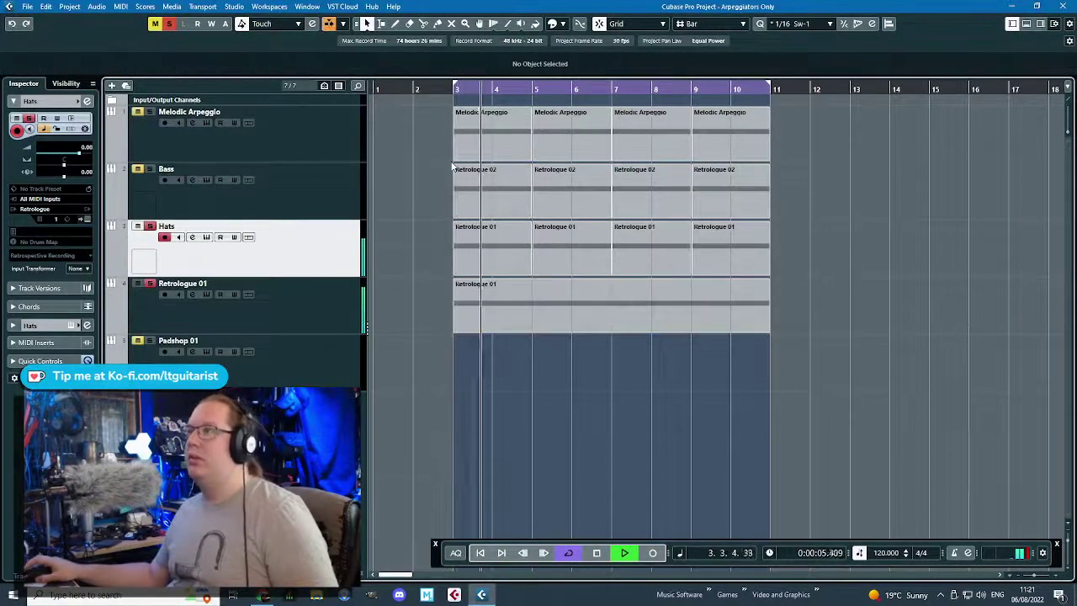
pyautogui.scroll(2, 437, 166)
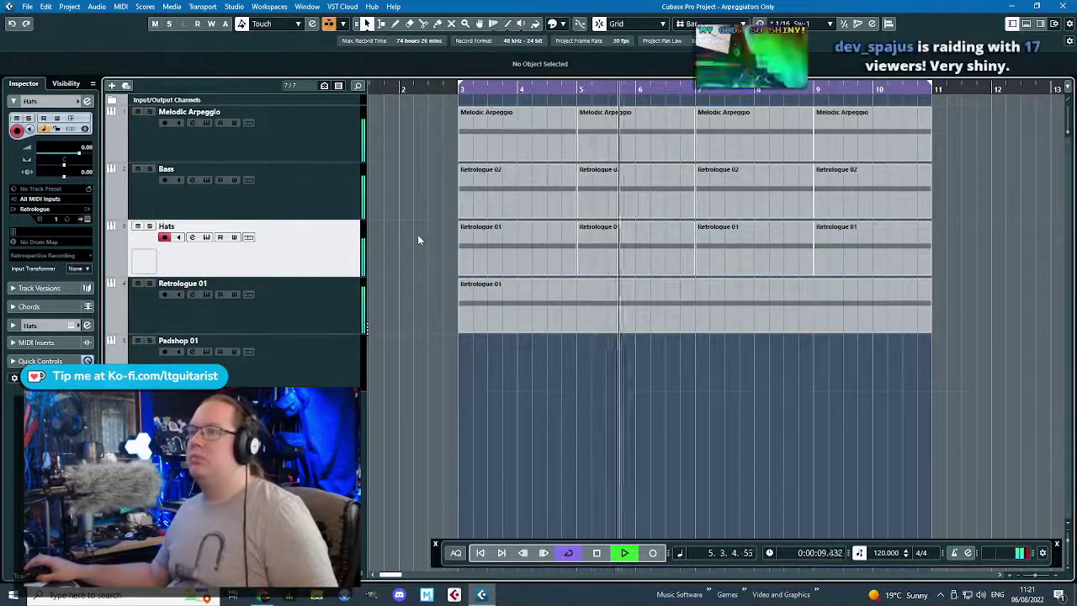
pyautogui.scroll(-2, 412, 244)
pyautogui.click(345, 325)
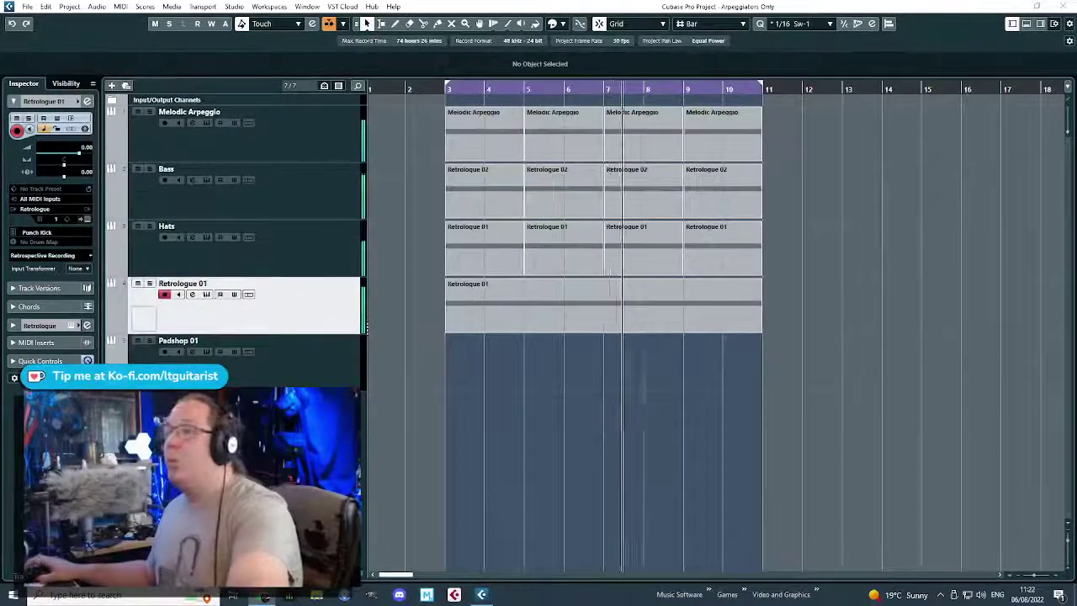
pyautogui.click(804, 357)
pyautogui.press('space')
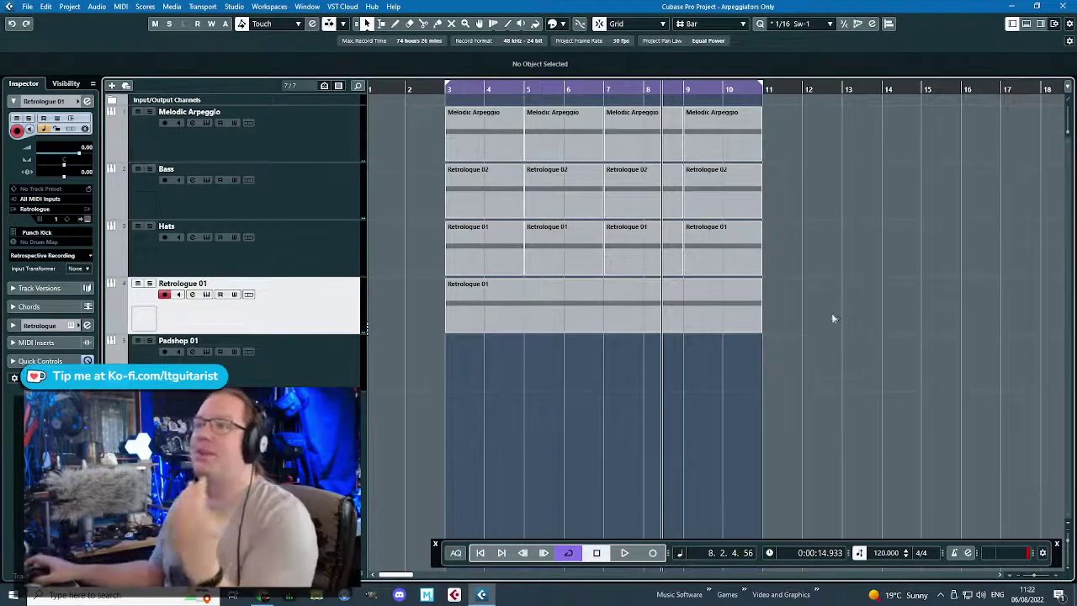
pyautogui.click(345, 265)
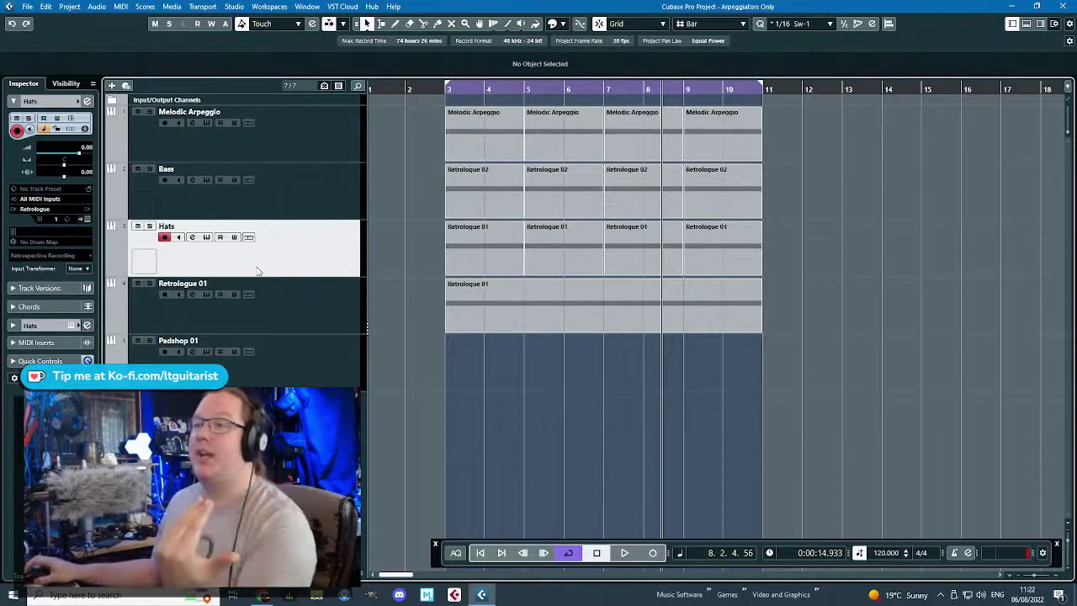
# - Solo the Melodic Arpeggio track and play it from bar 3
pyautogui.click(283, 308)
pyautogui.click(312, 252)
pyautogui.click(310, 193)
pyautogui.click(294, 130)
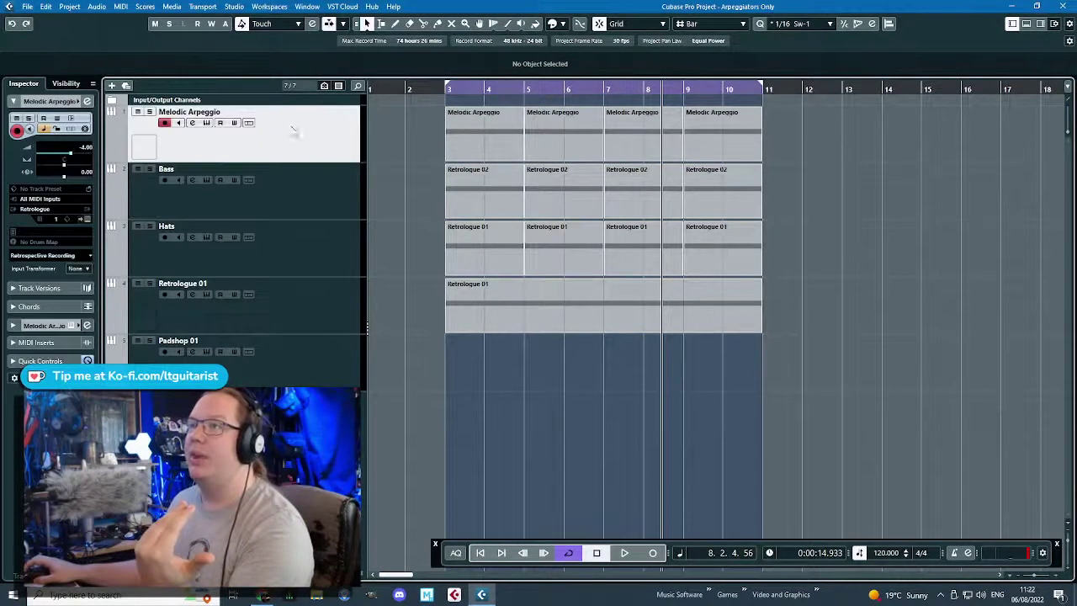
pyautogui.click(150, 112)
pyautogui.moveTo(446, 88); pyautogui.dragTo(439, 101)
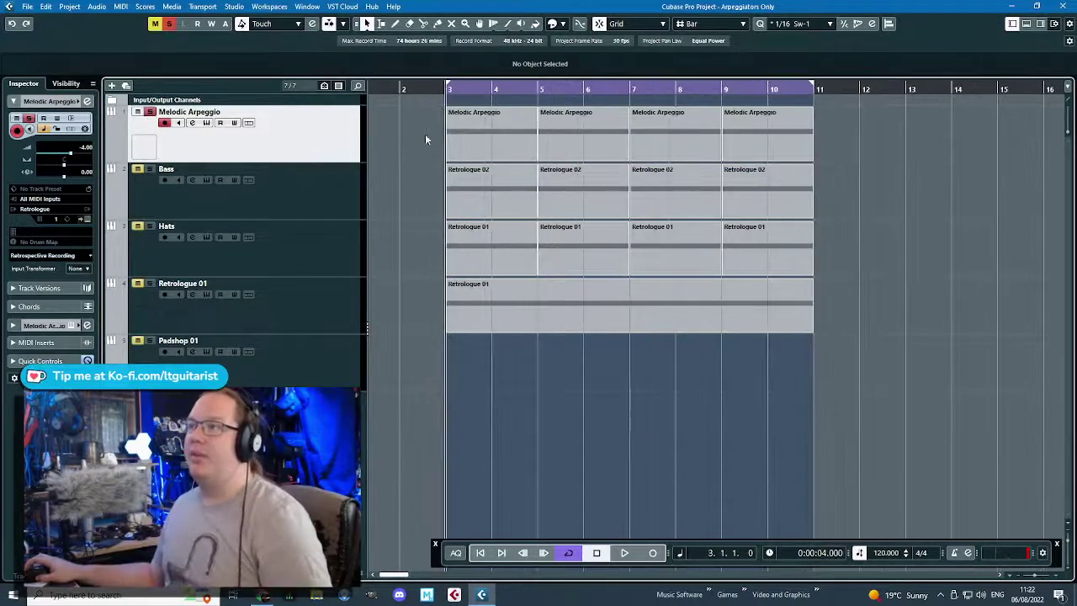
pyautogui.press('space')
# - Open the Melodic Arpeggio's synth editor, view its arpeggiator page during playback and close the editor
pyautogui.click(206, 123)
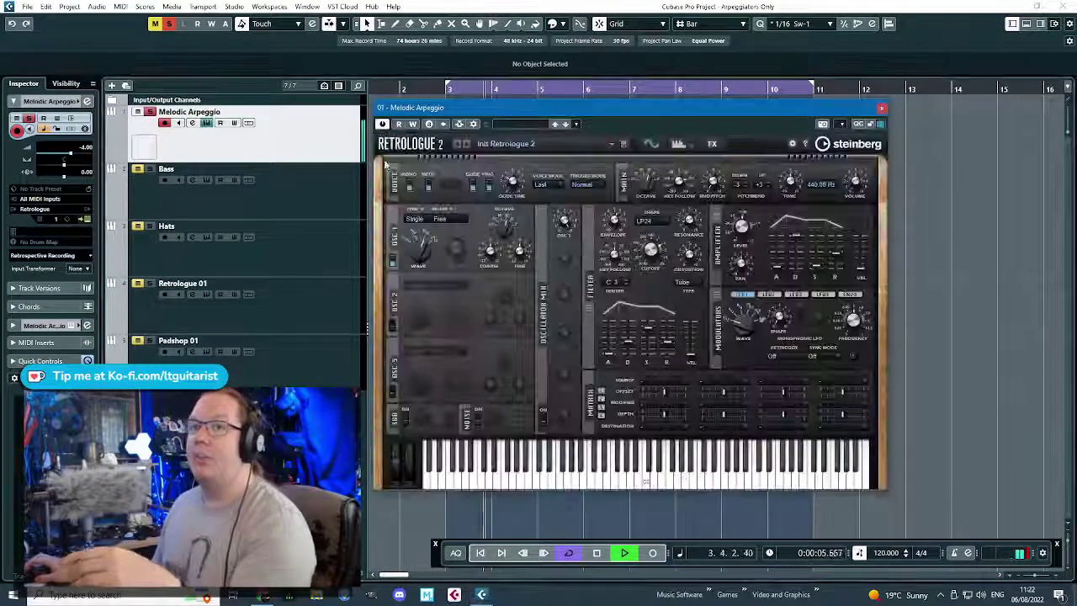
pyautogui.moveTo(611, 109); pyautogui.dragTo(619, 106)
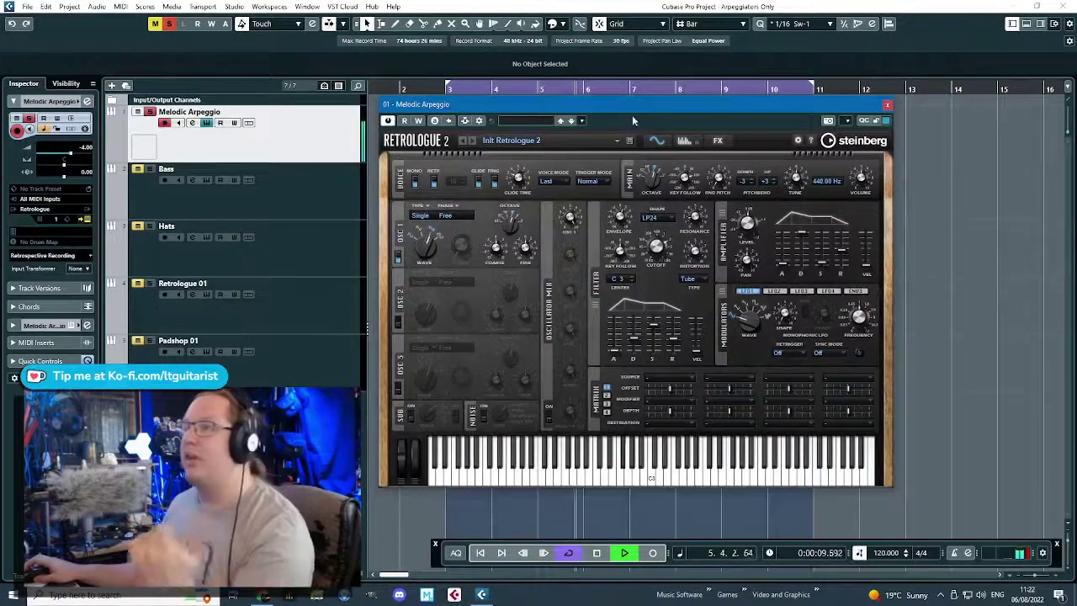
pyautogui.click(684, 139)
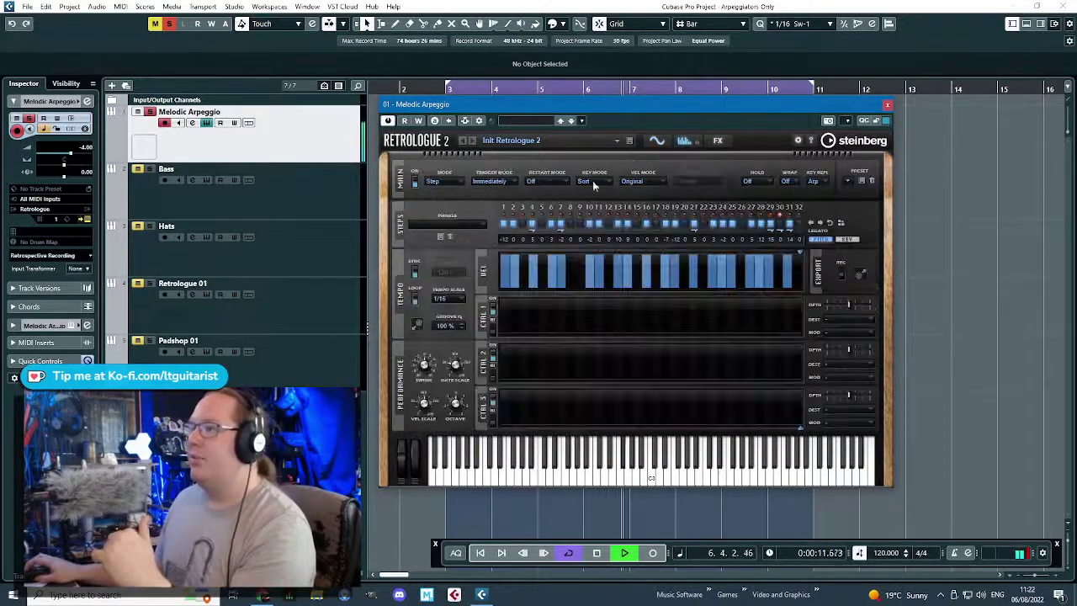
pyautogui.moveTo(624, 104); pyautogui.dragTo(632, 108)
pyautogui.click(895, 109)
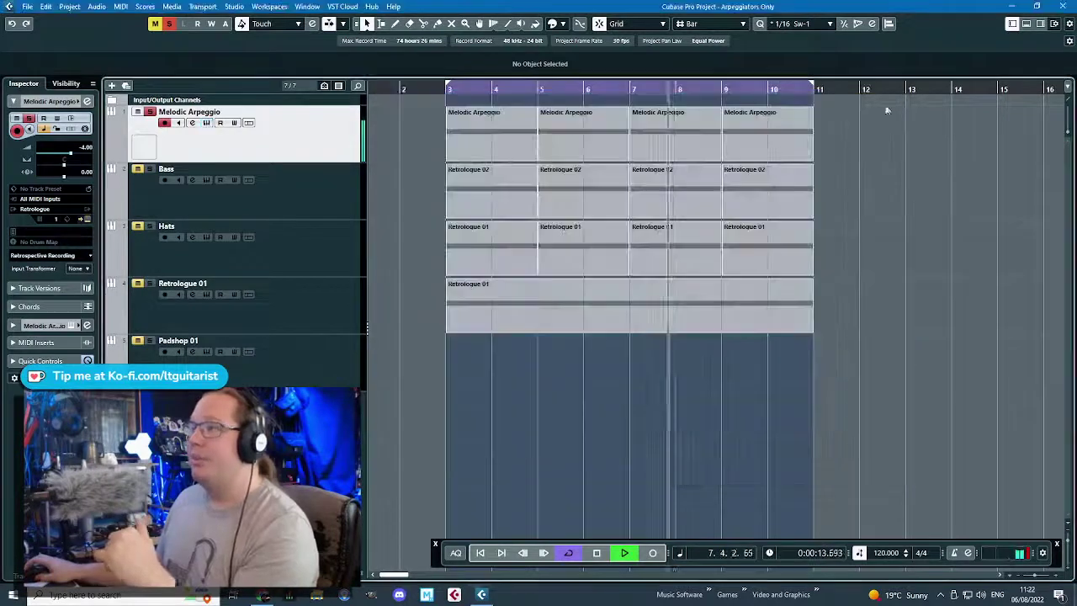
# - Switch the solo from Melodic Arpeggio to Bass and play the Bass track from bar 3
pyautogui.click(151, 169)
pyautogui.press('space')
pyautogui.click(150, 112)
pyautogui.click(436, 90)
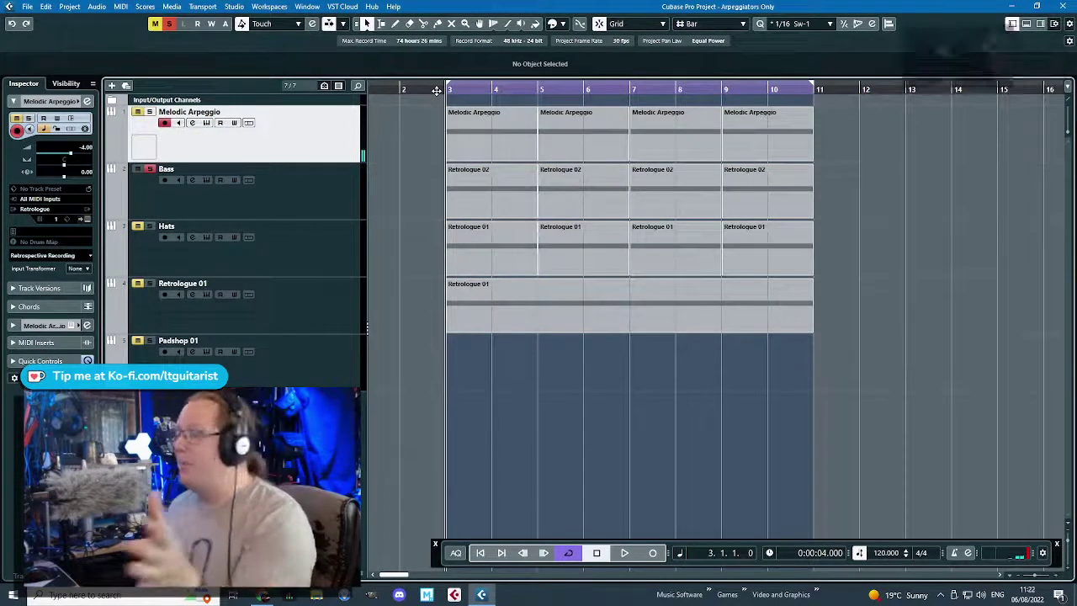
pyautogui.press('space')
pyautogui.click(162, 190)
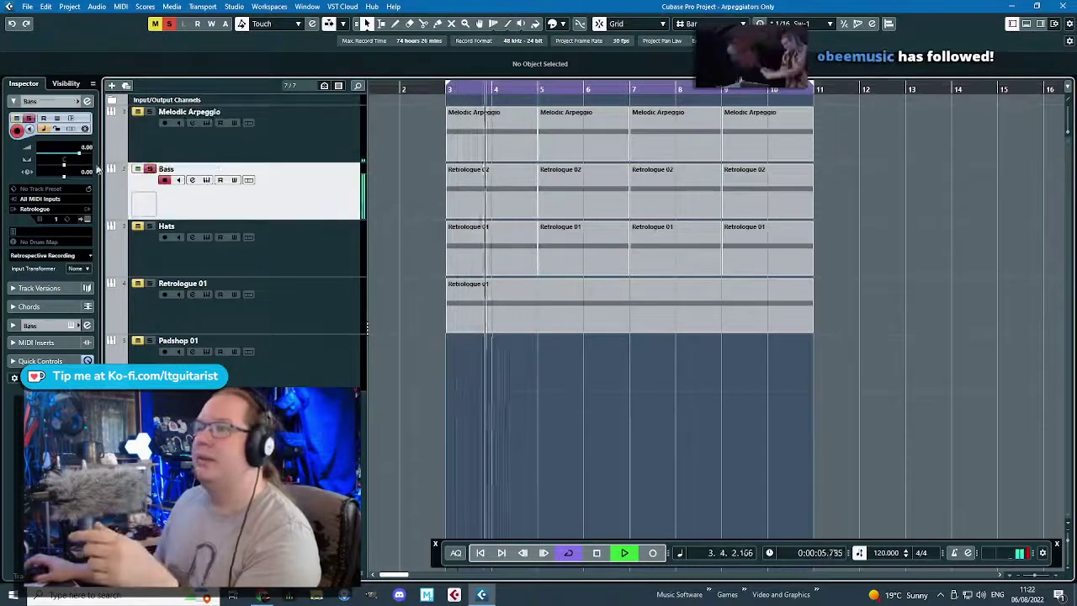
# - Move the solo from Bass to Hats and on to the kick track, and open the kick's synth editor during playback
pyautogui.click(150, 169)
pyautogui.click(150, 226)
pyautogui.click(150, 283)
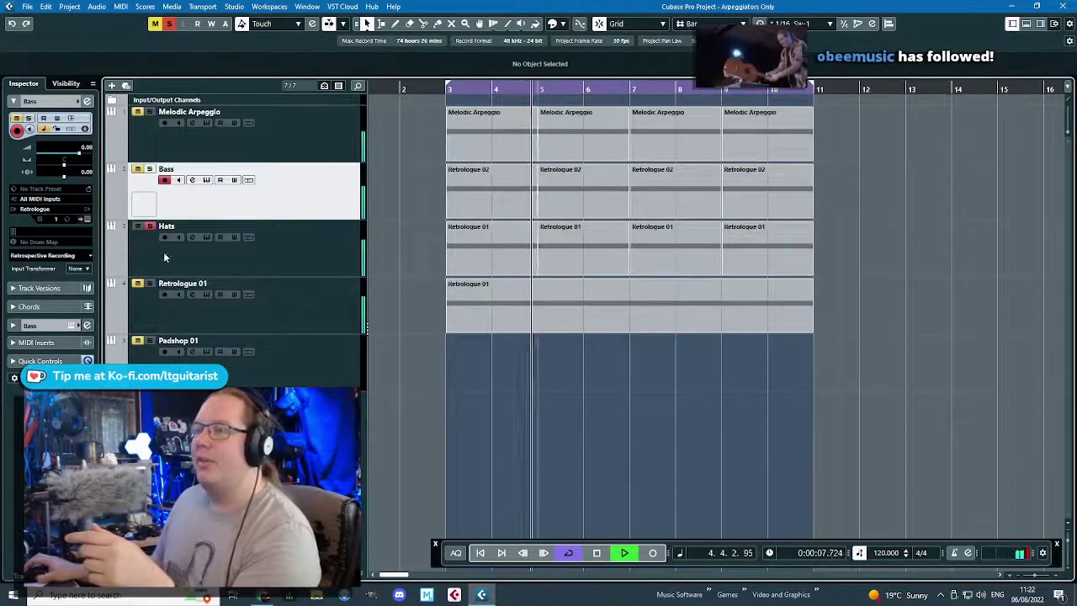
pyautogui.click(301, 307)
pyautogui.click(86, 220)
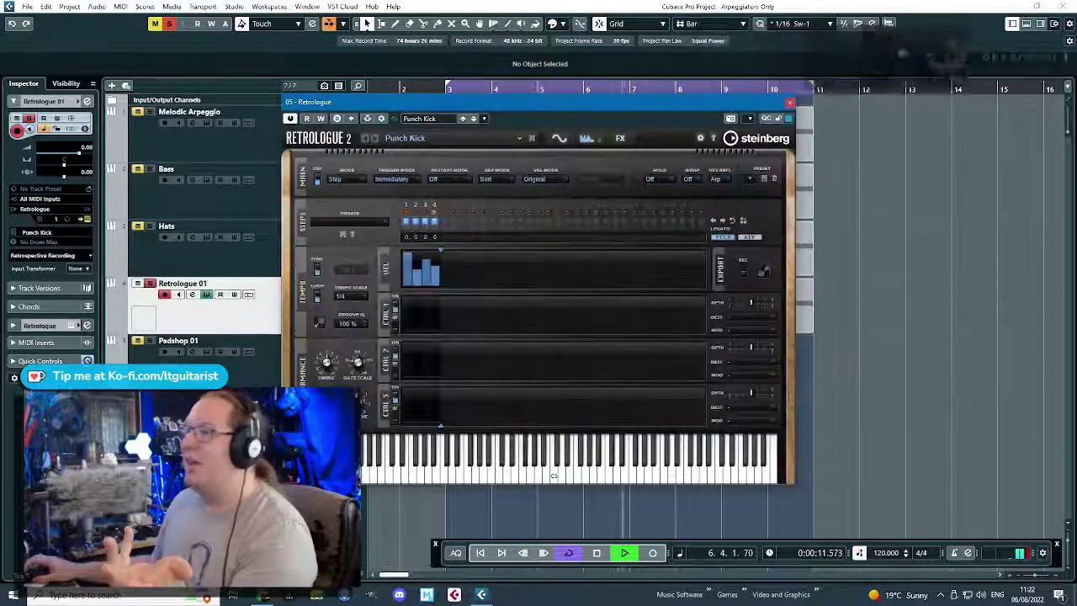
pyautogui.moveTo(402, 276); pyautogui.dragTo(438, 279)
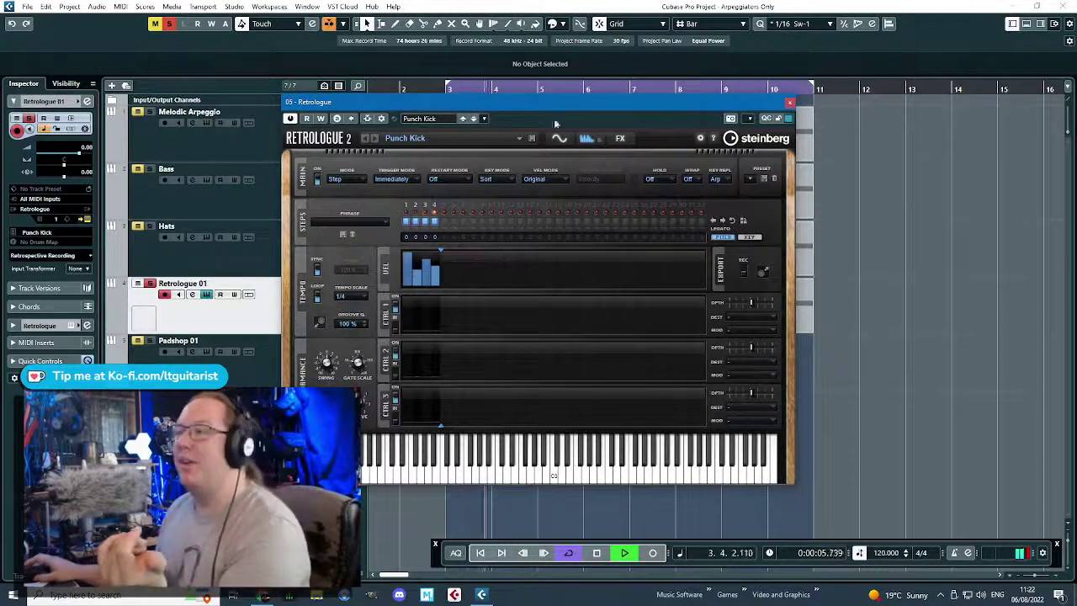
pyautogui.moveTo(542, 106); pyautogui.dragTo(632, 115)
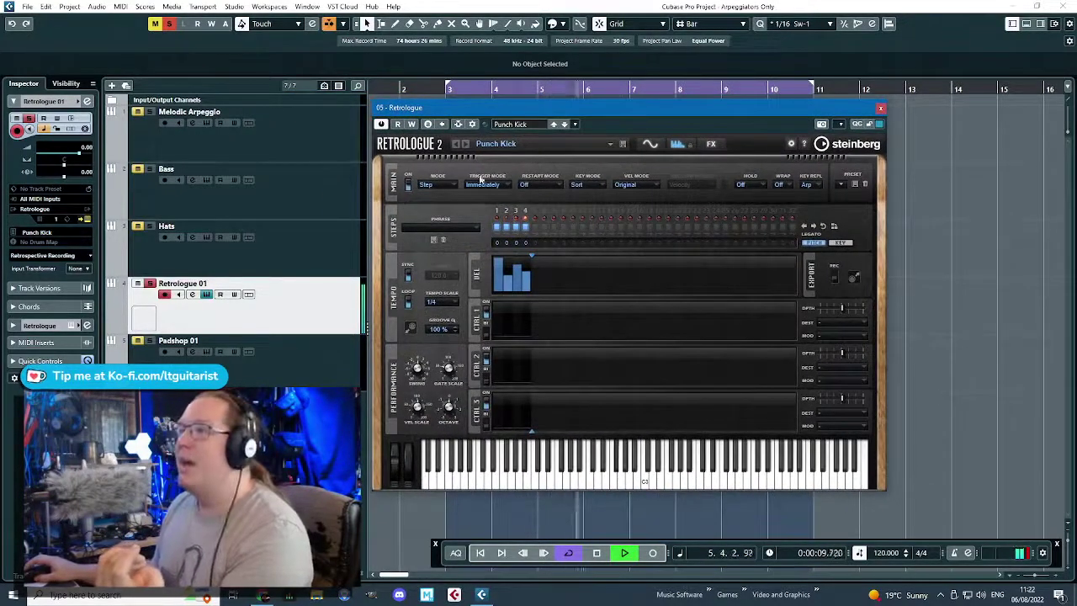
pyautogui.moveTo(479, 108); pyautogui.dragTo(478, 104)
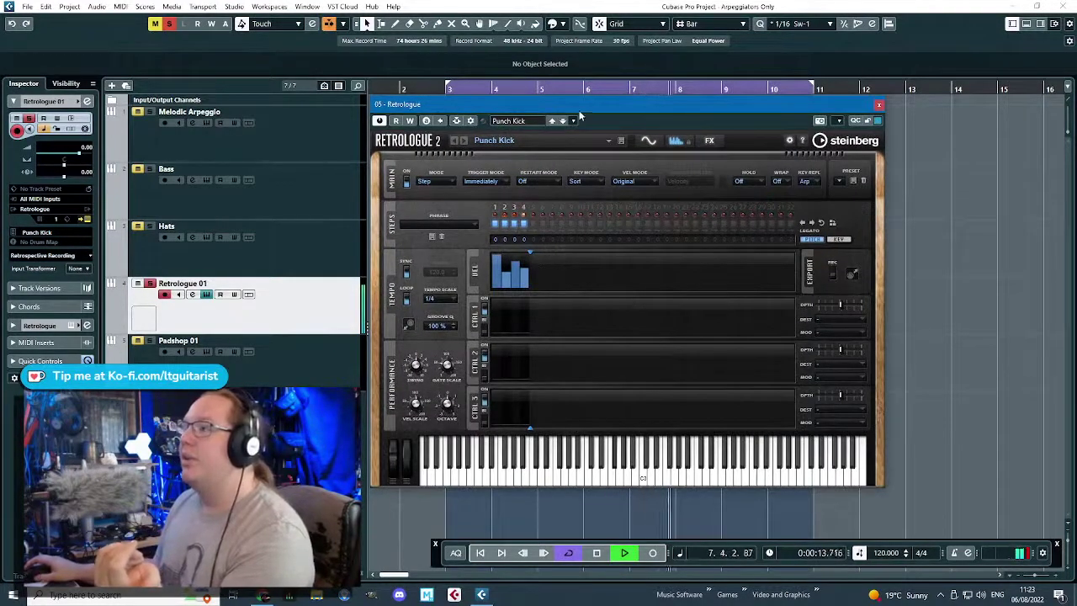
pyautogui.moveTo(583, 106); pyautogui.dragTo(584, 106)
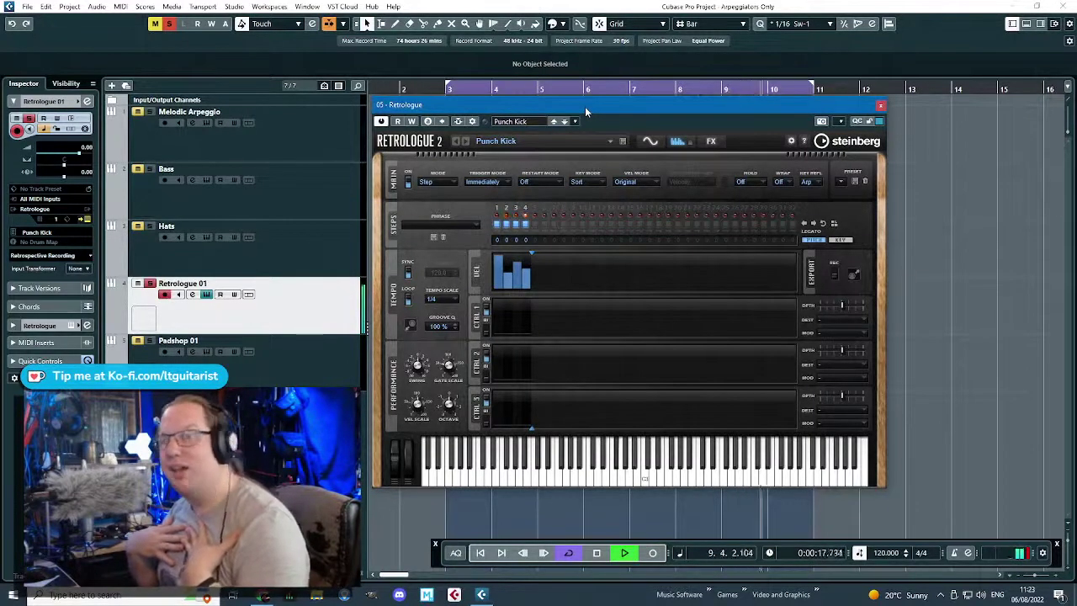
pyautogui.moveTo(584, 106); pyautogui.dragTo(563, 109)
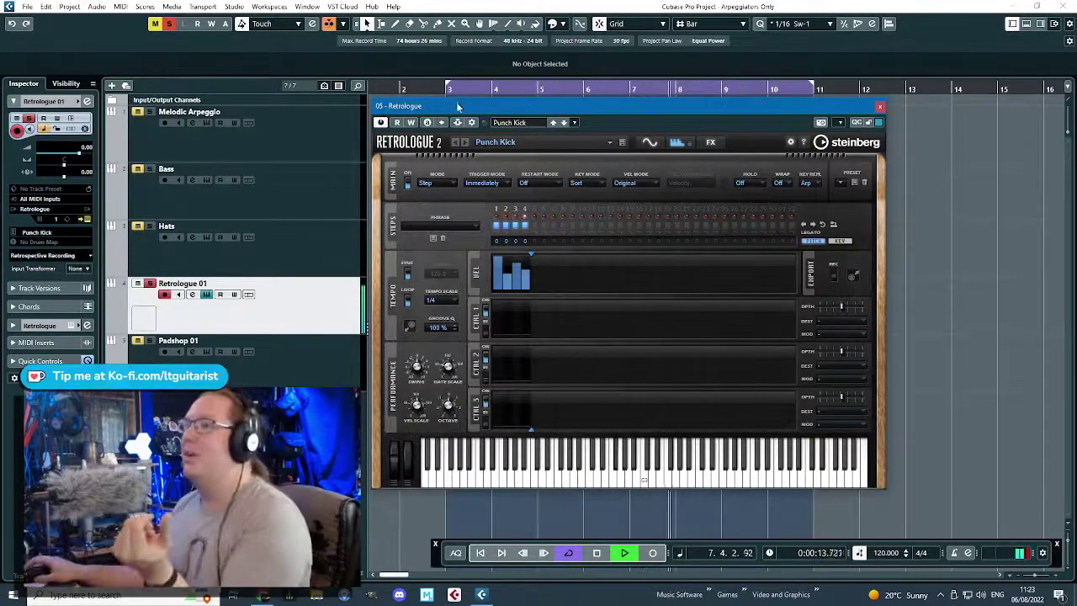
pyautogui.moveTo(458, 114); pyautogui.dragTo(455, 112)
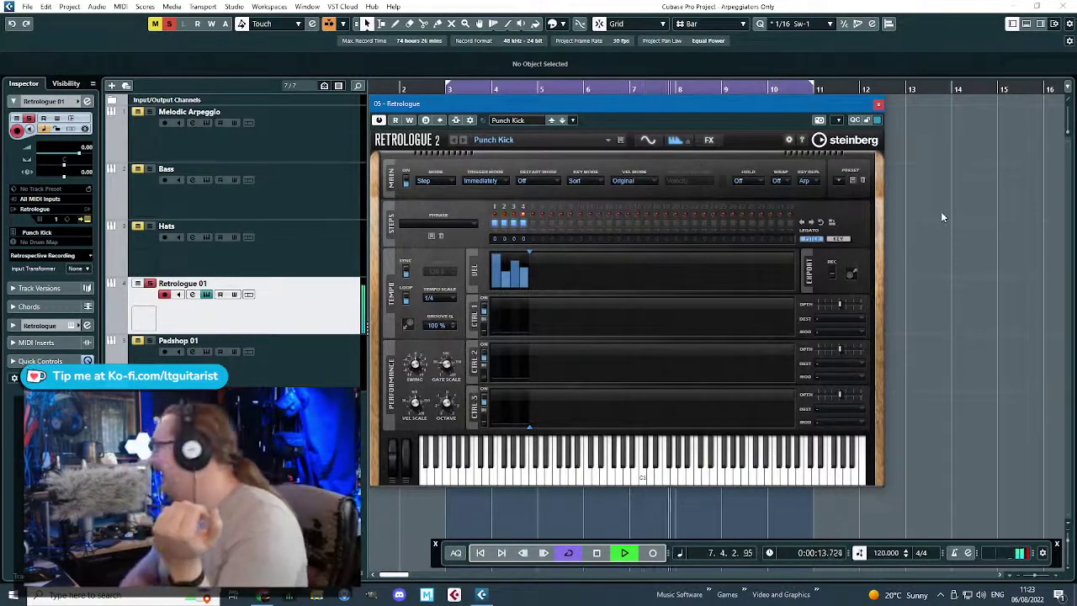
pyautogui.moveTo(454, 107); pyautogui.dragTo(455, 108)
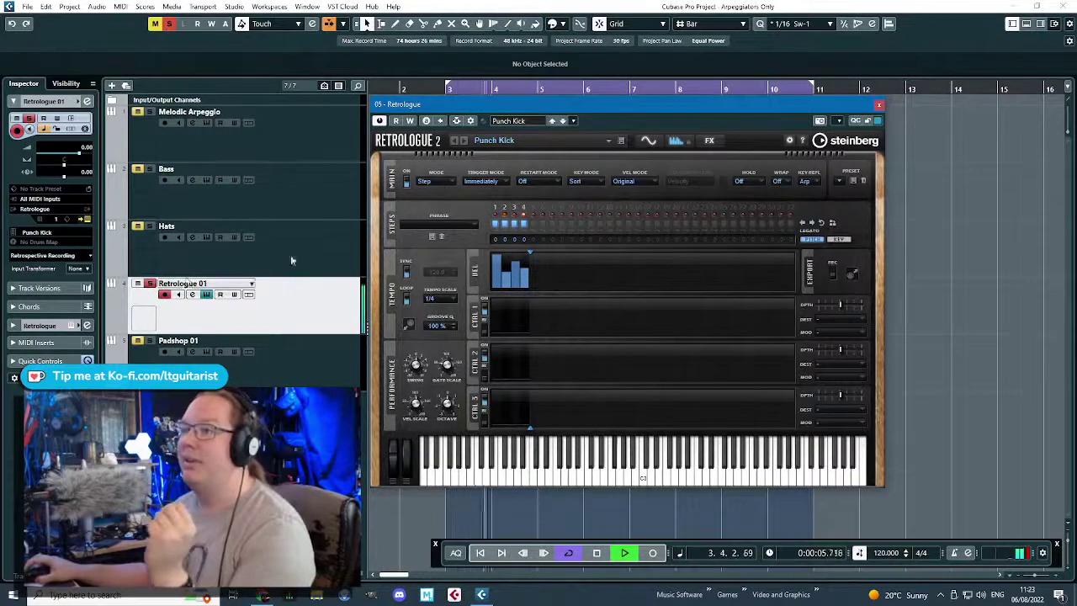
# - Unsolo the kick, play all tracks together, close the synth editor, mute Melodic Arpeggio and stop playback
pyautogui.press('space')
pyautogui.click(150, 282)
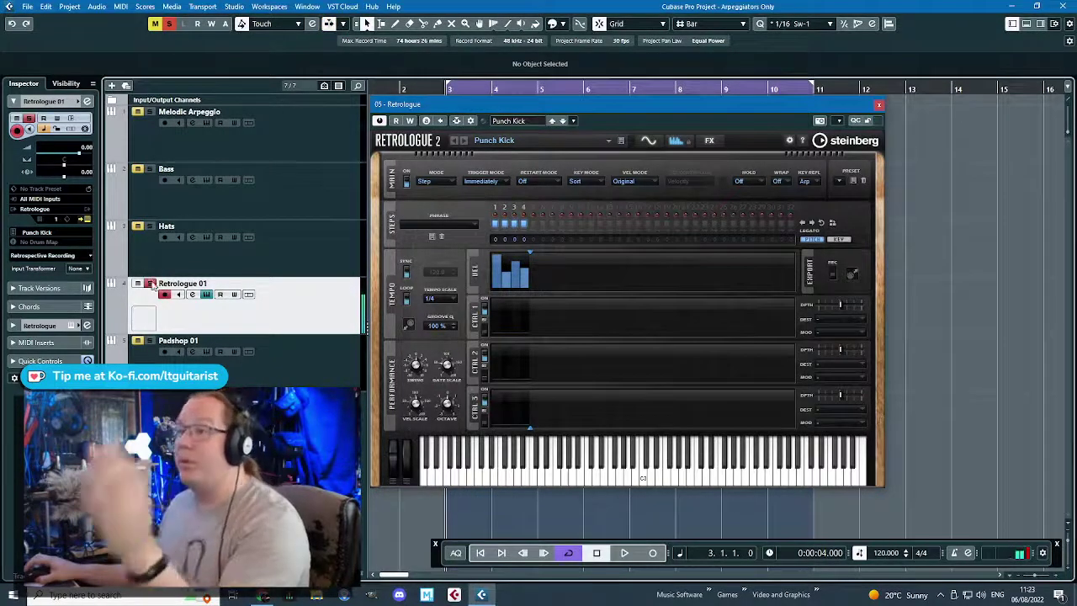
pyautogui.press('space')
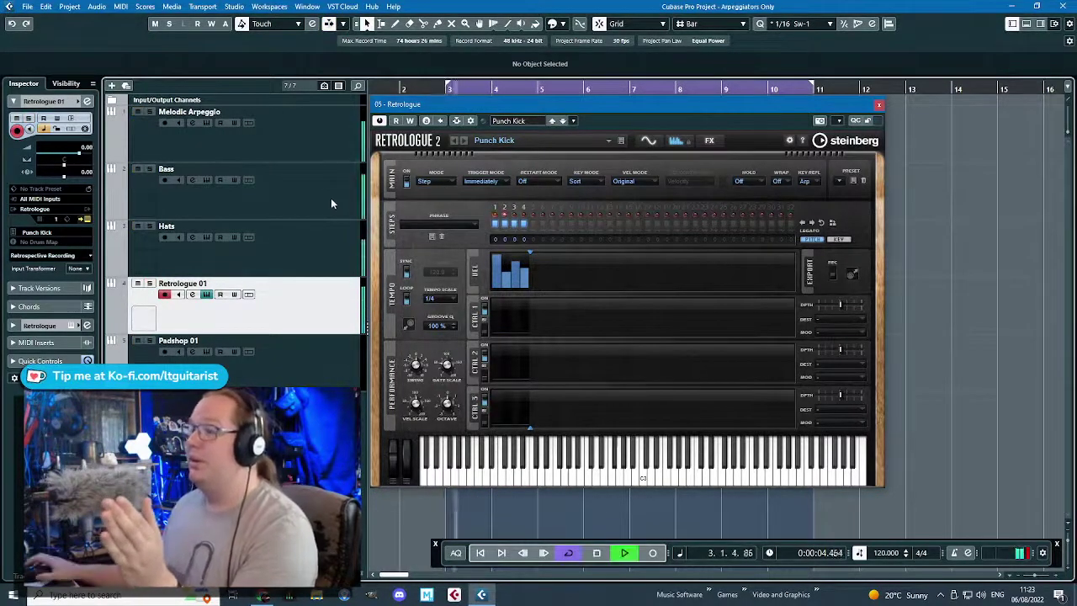
pyautogui.click(879, 105)
pyautogui.click(138, 111)
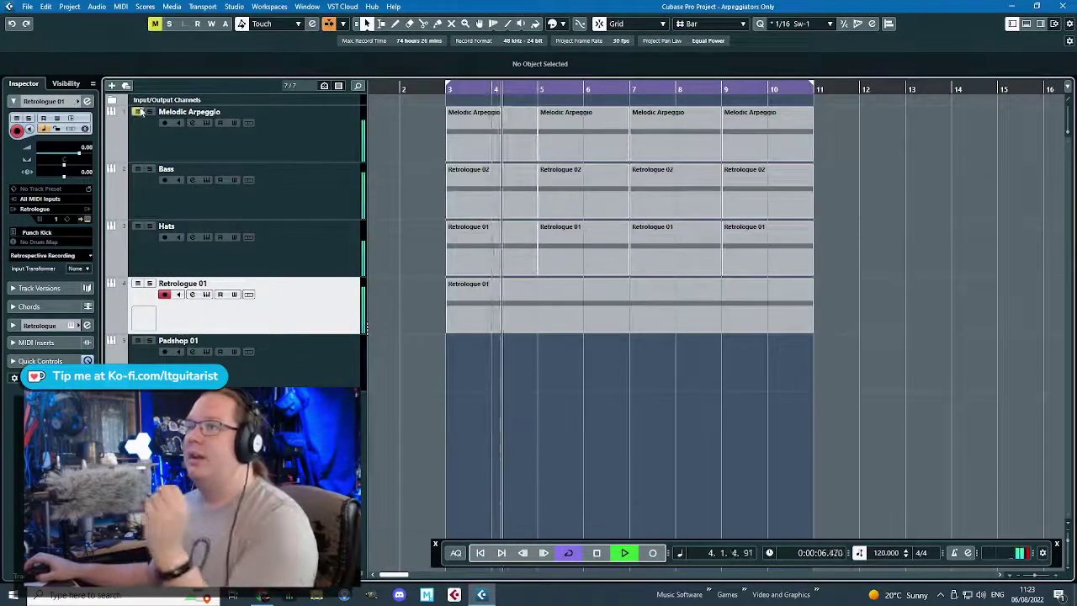
pyautogui.press('space')
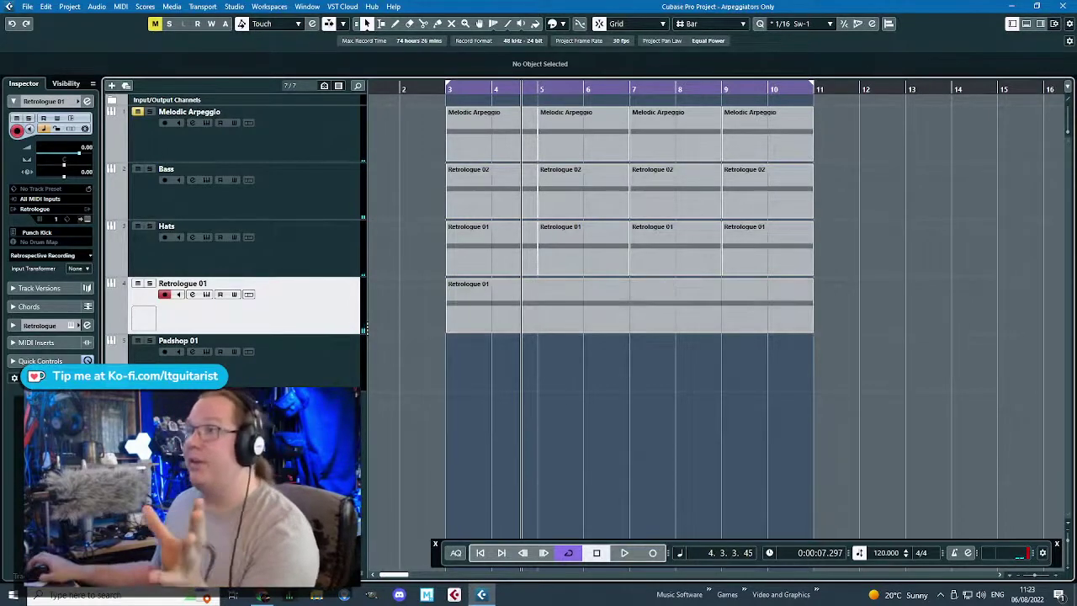
# - Duplicate the Melodic Arpeggio track and shorten the cycle range to bars 3 to 5
pyautogui.rightClick(299, 140)
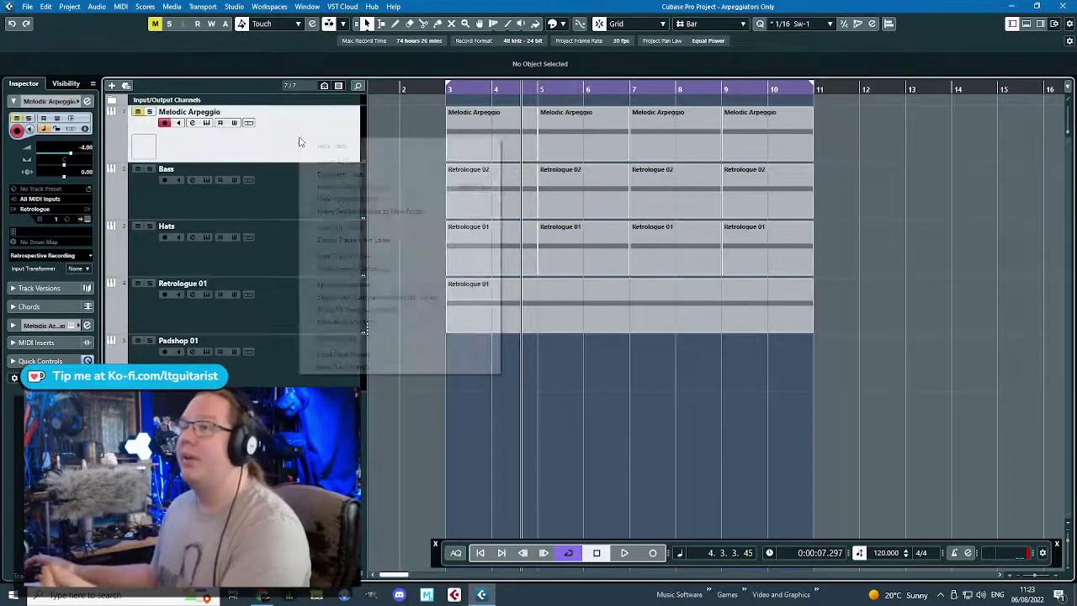
pyautogui.click(378, 174)
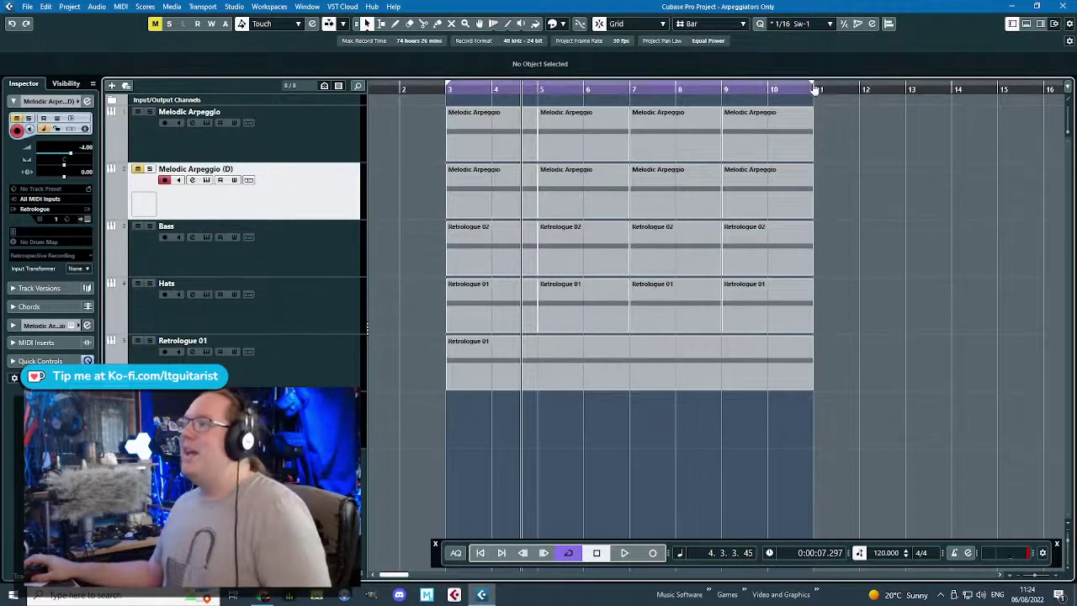
pyautogui.moveTo(809, 85); pyautogui.dragTo(534, 87)
pyautogui.scroll(1, 420, 221)
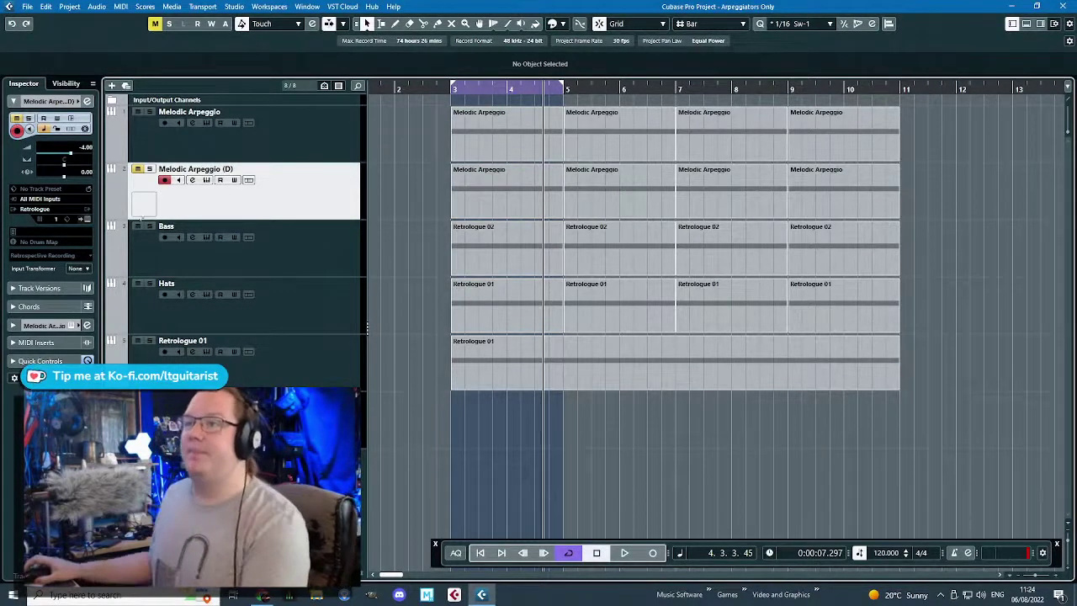
# - Open the duplicated track's synth editor, solo the track and rename it Pad Arp
pyautogui.click(89, 221)
pyautogui.click(150, 169)
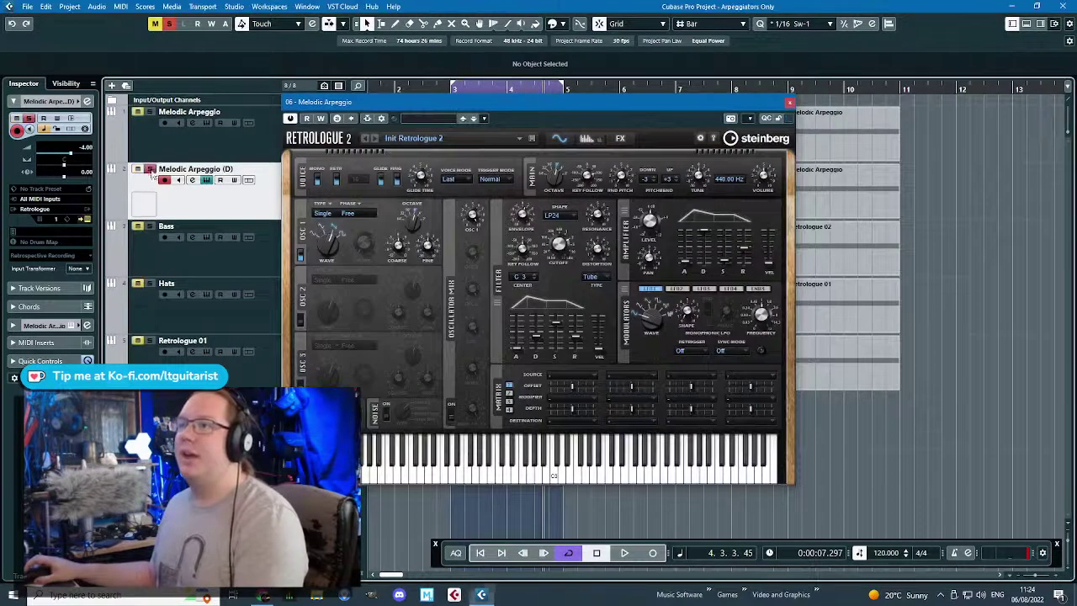
pyautogui.doubleClick(191, 171)
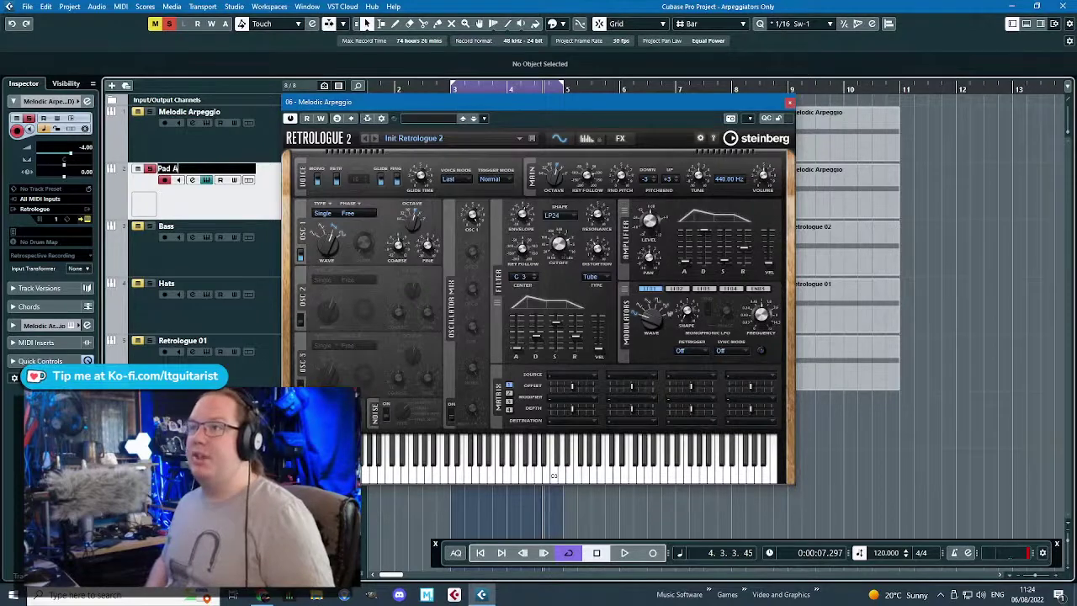
pyautogui.press('Return')
pyautogui.moveTo(378, 102); pyautogui.dragTo(464, 108)
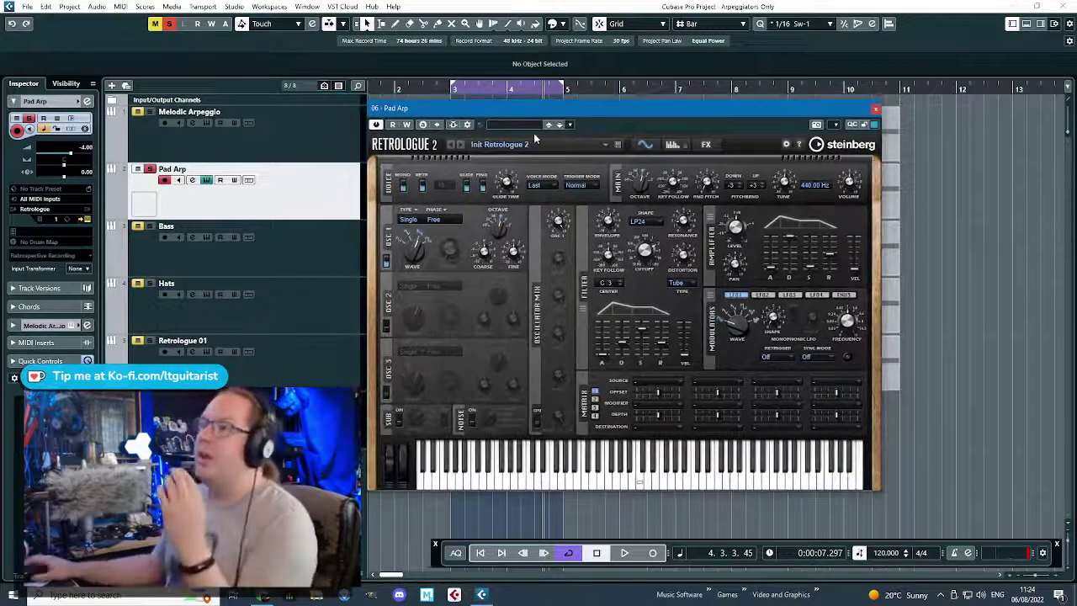
# - Turn off mono mode and glide in the Pad Arp synth so it plays polyphonically
pyautogui.click(672, 144)
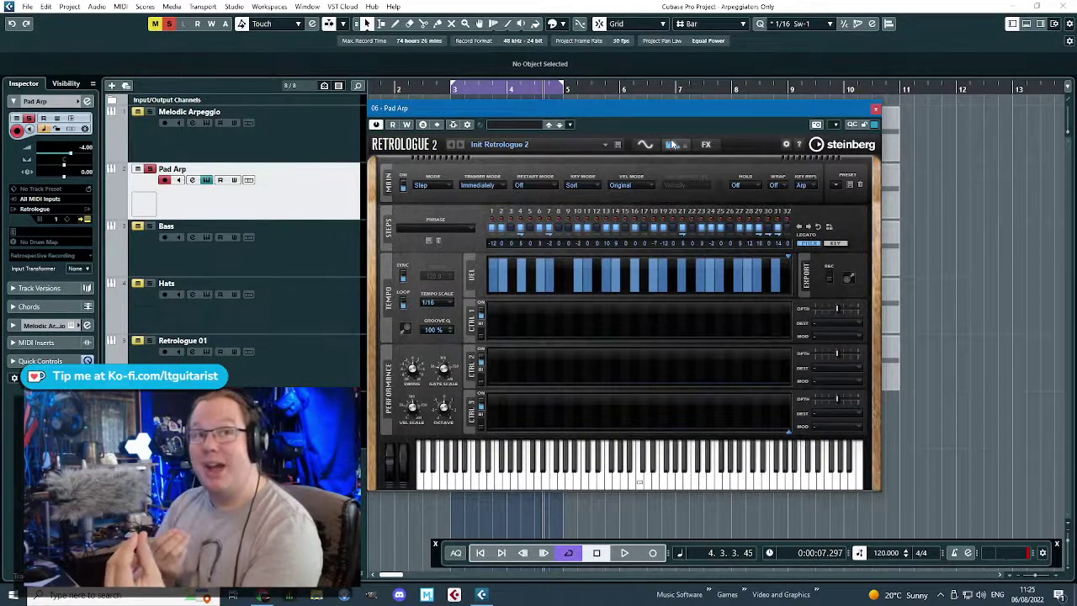
pyautogui.click(672, 145)
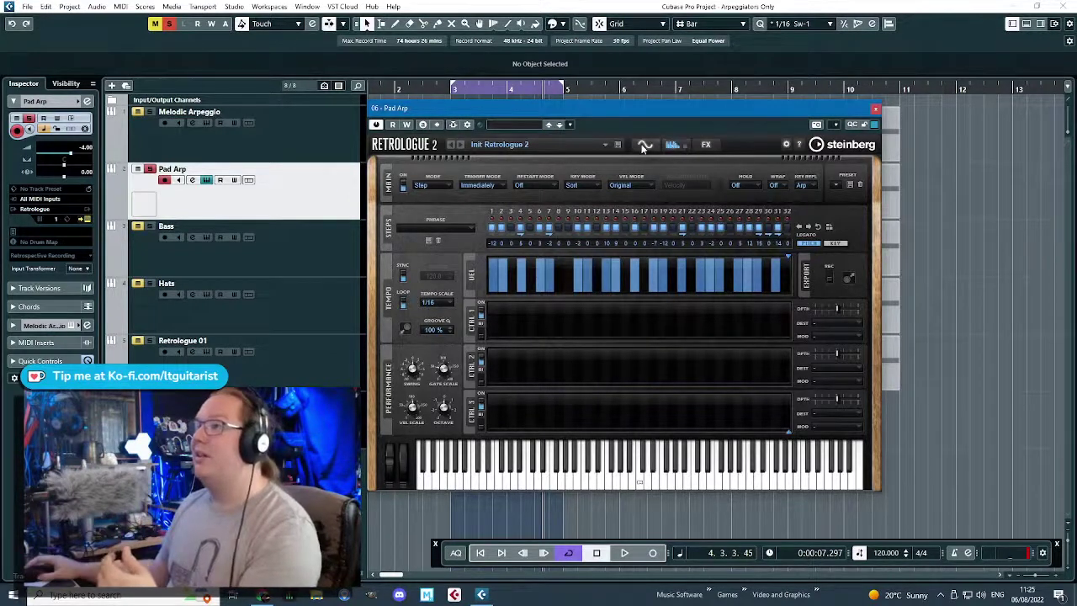
pyautogui.click(402, 186)
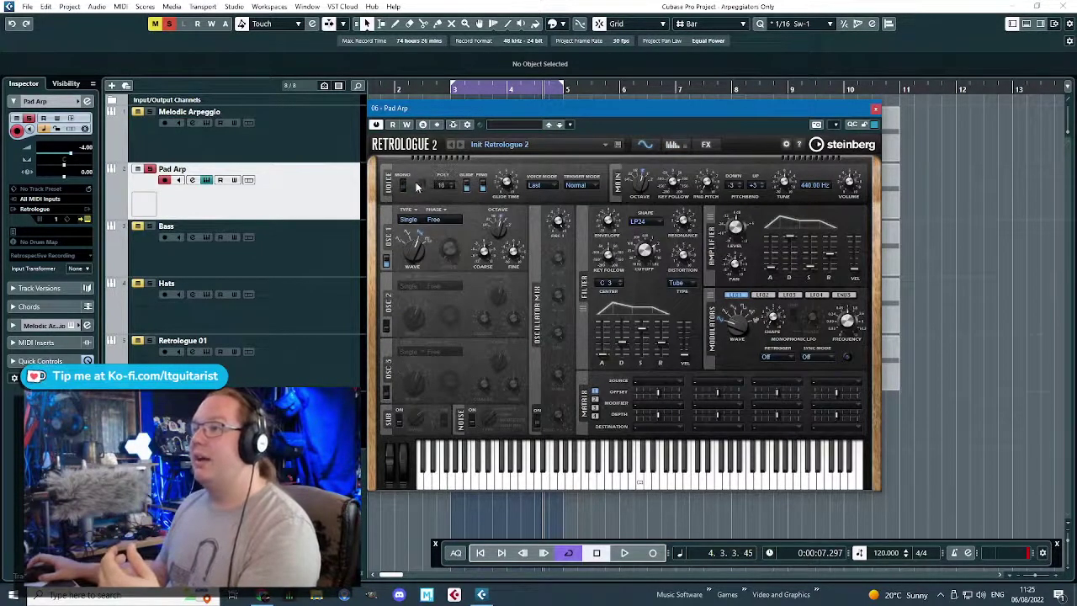
pyautogui.click(466, 187)
pyautogui.click(466, 187)
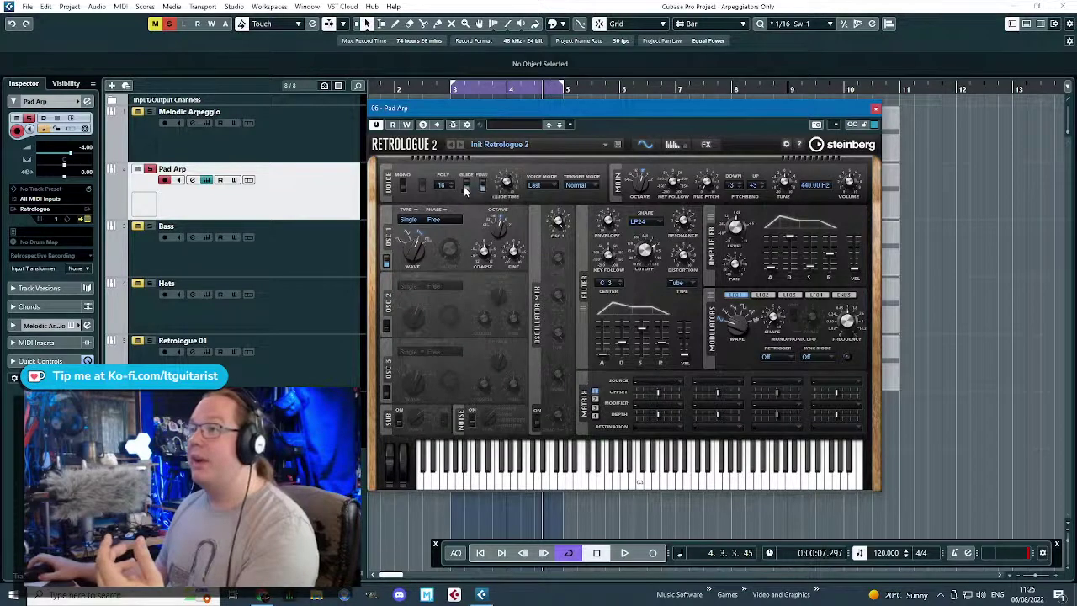
pyautogui.click(467, 187)
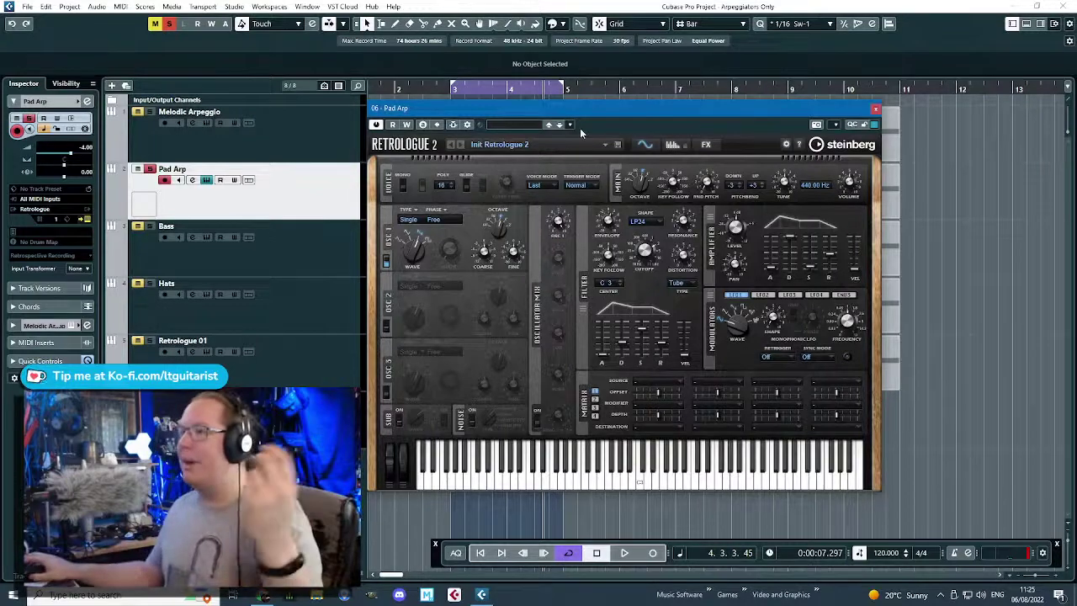
# - Set the Pad Arp arpeggiator's tempo scale to 1/32
pyautogui.moveTo(640, 112); pyautogui.dragTo(646, 113)
pyautogui.click(678, 145)
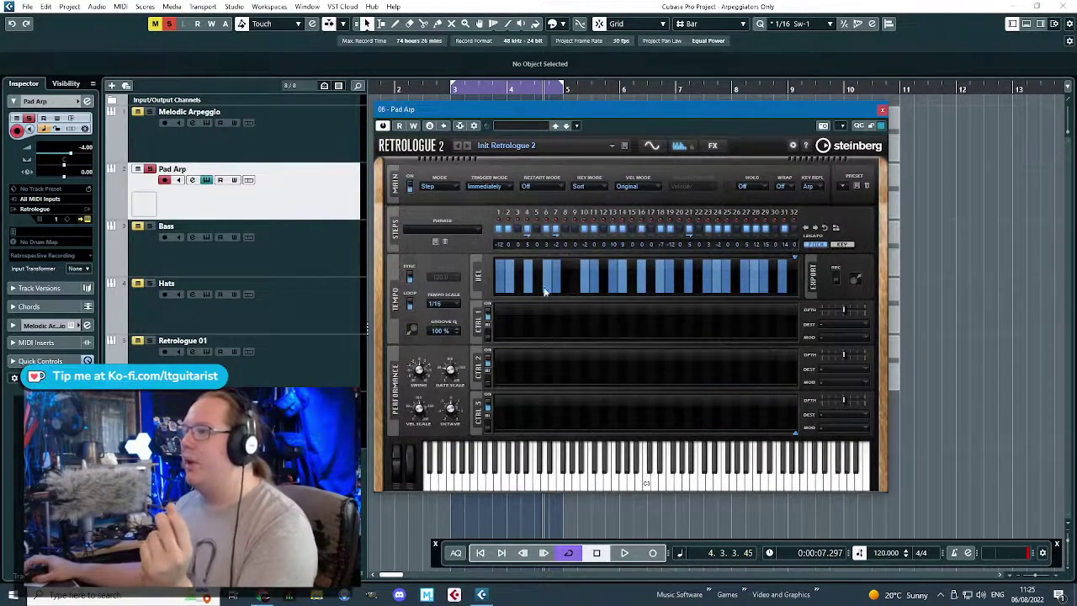
pyautogui.click(449, 305)
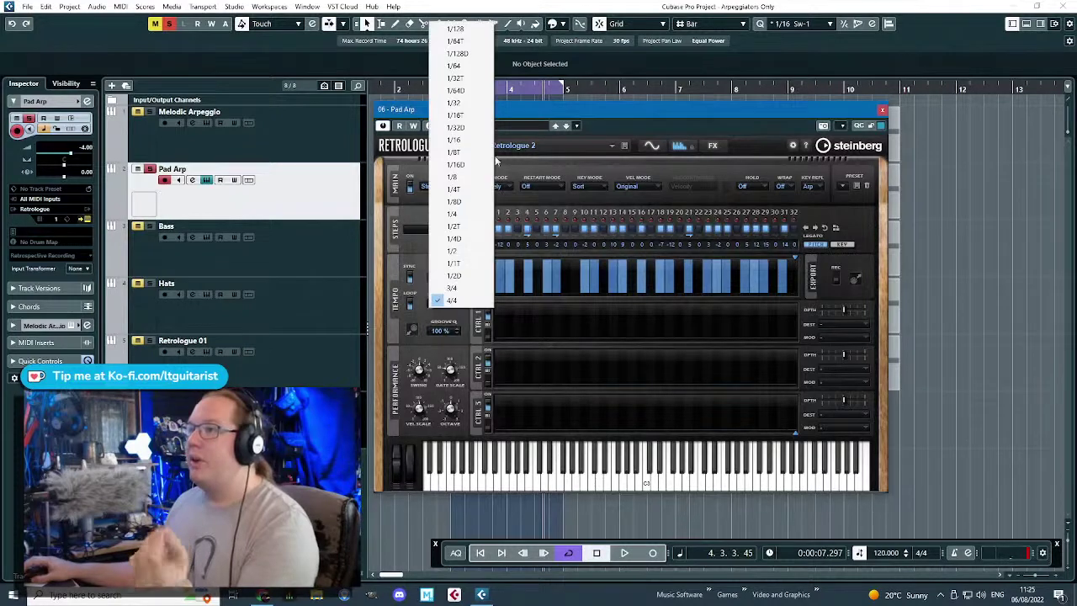
pyautogui.click(459, 103)
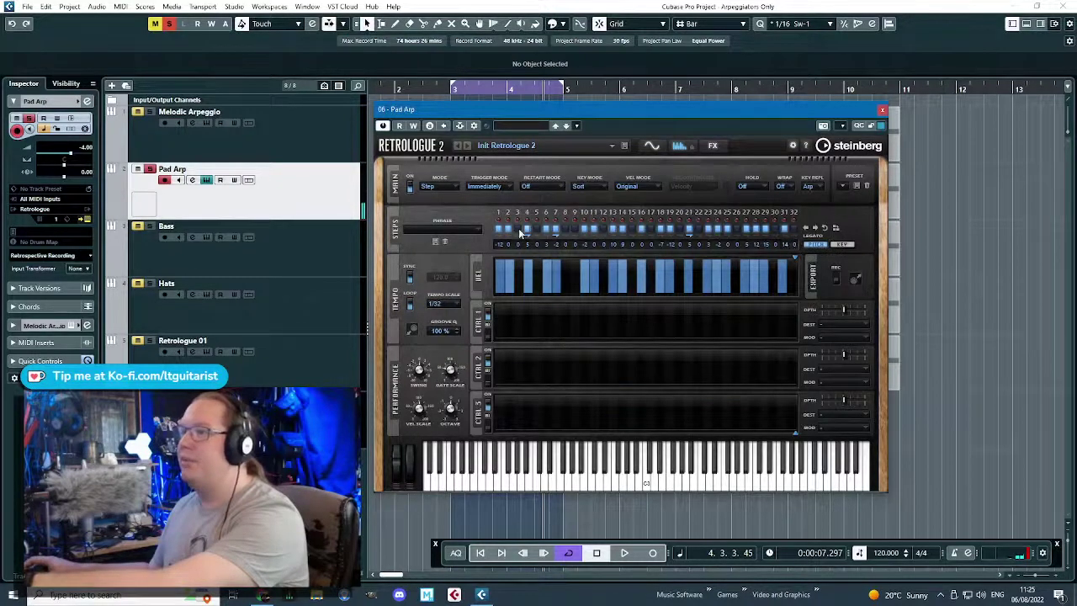
# - Load the Glissando 01 phrase from the Step Sequence category into the Pad Arp arpeggiator
pyautogui.click(477, 230)
pyautogui.click(487, 301)
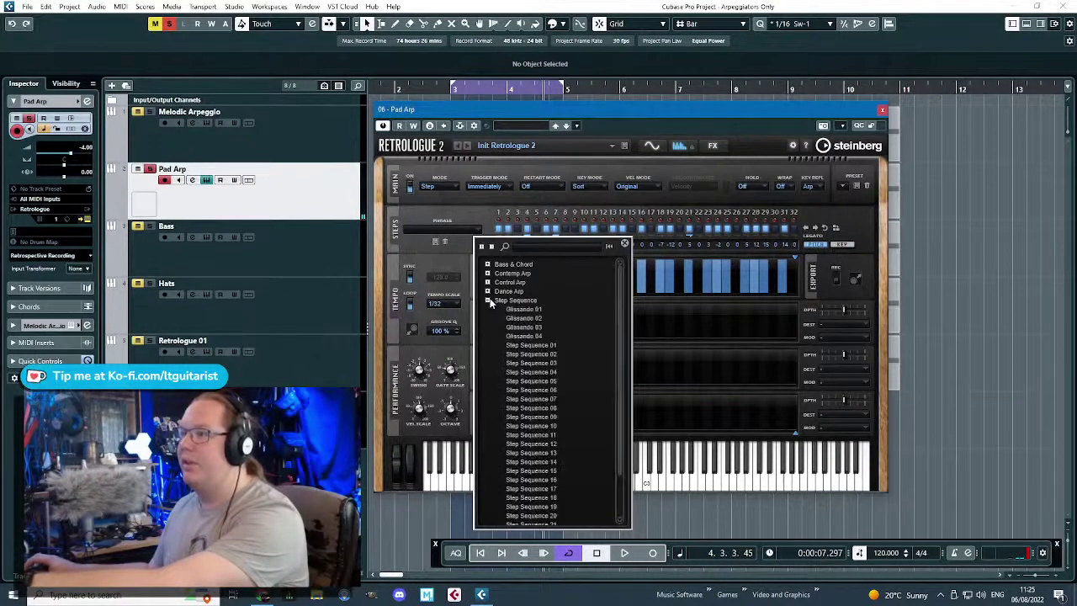
pyautogui.click(524, 308)
pyautogui.click(828, 215)
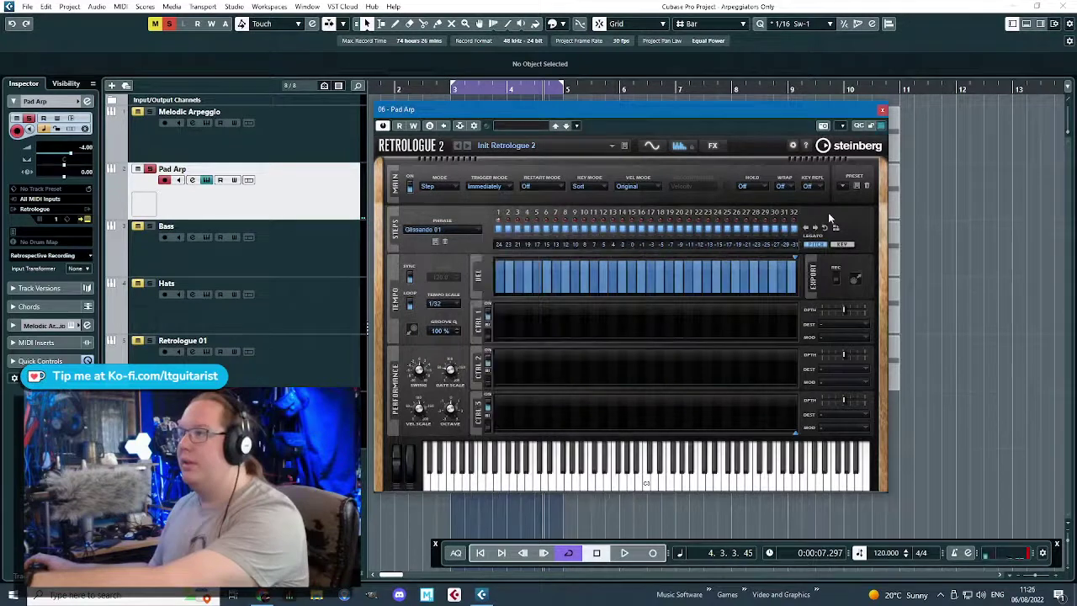
# - Load the Contemp Arp 01 phrase from the Contemp Arp category into the Pad Arp arpeggiator
pyautogui.click(451, 230)
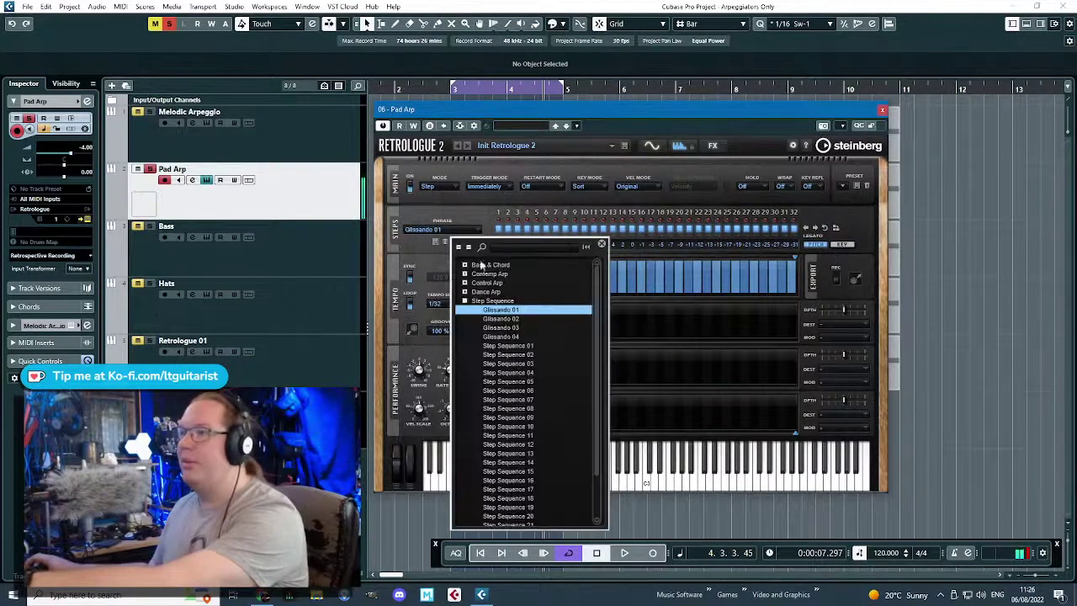
pyautogui.click(465, 300)
pyautogui.click(517, 248)
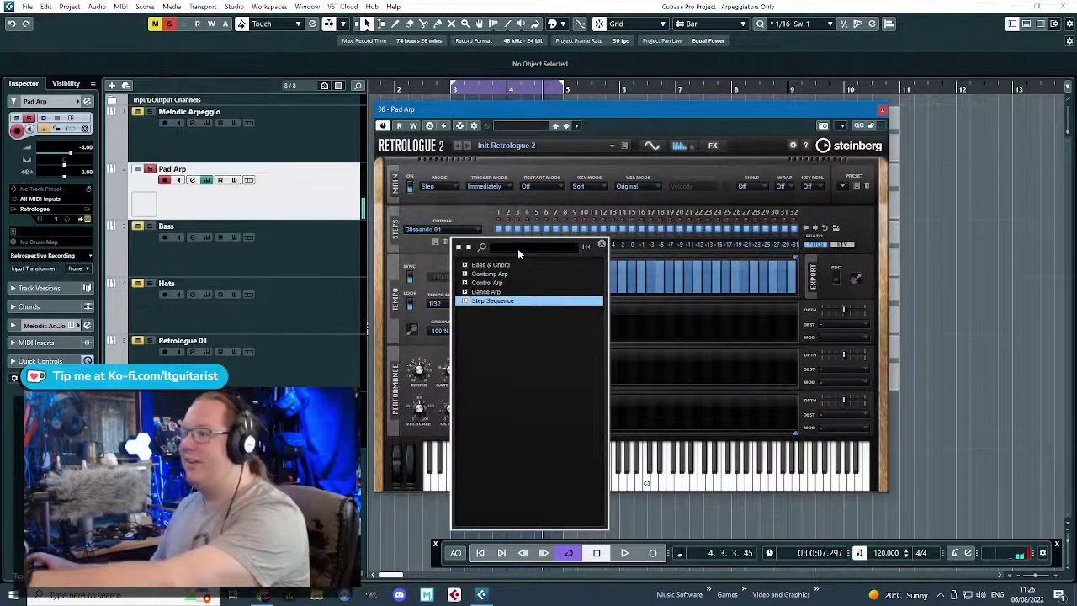
pyautogui.write('n')
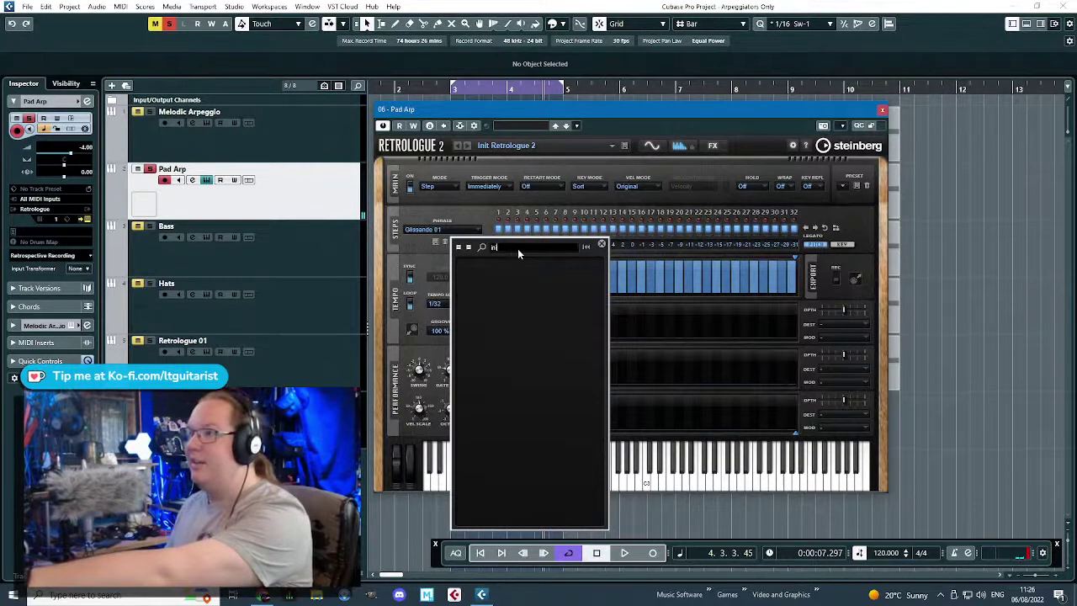
pyautogui.press('BackSpace')
pyautogui.click(464, 265)
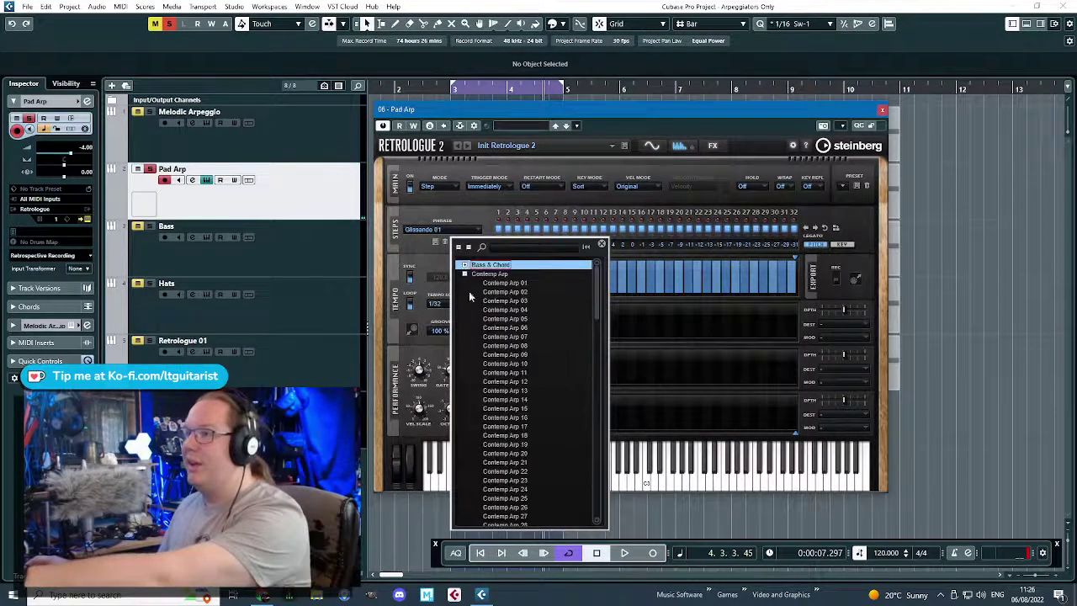
pyautogui.click(501, 283)
pyautogui.click(467, 204)
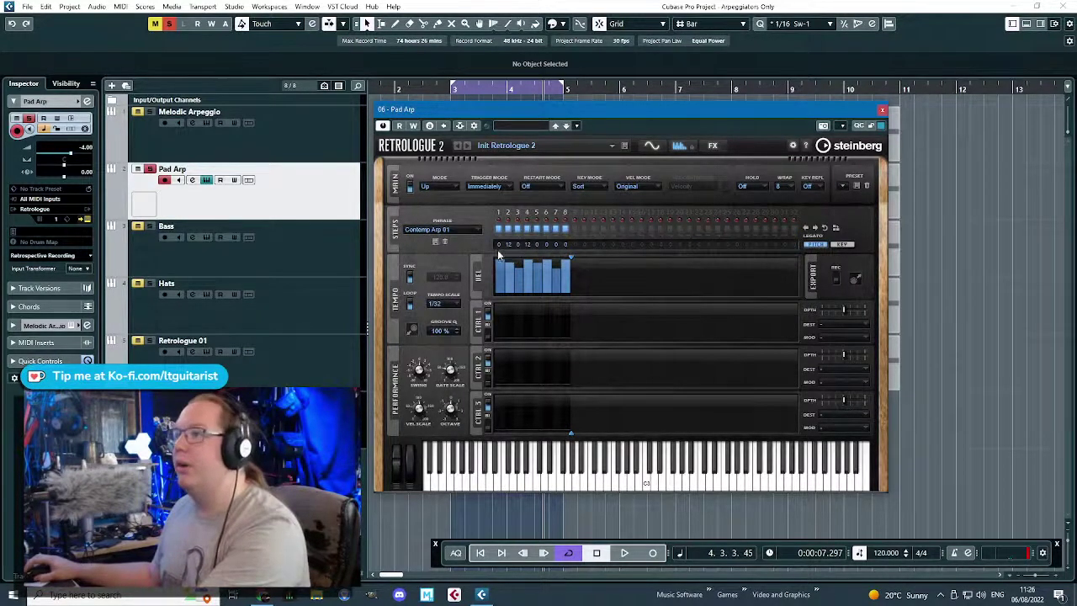
# - Extend the arpeggiator phrase to 32 steps and give the steps varied transpositions such as 12, -12, 7 and 5 semitones
pyautogui.moveTo(573, 260)
pyautogui.mouseDown()
pyautogui.moveTo(774, 270)
pyautogui.moveTo(796, 260)
pyautogui.mouseUp()
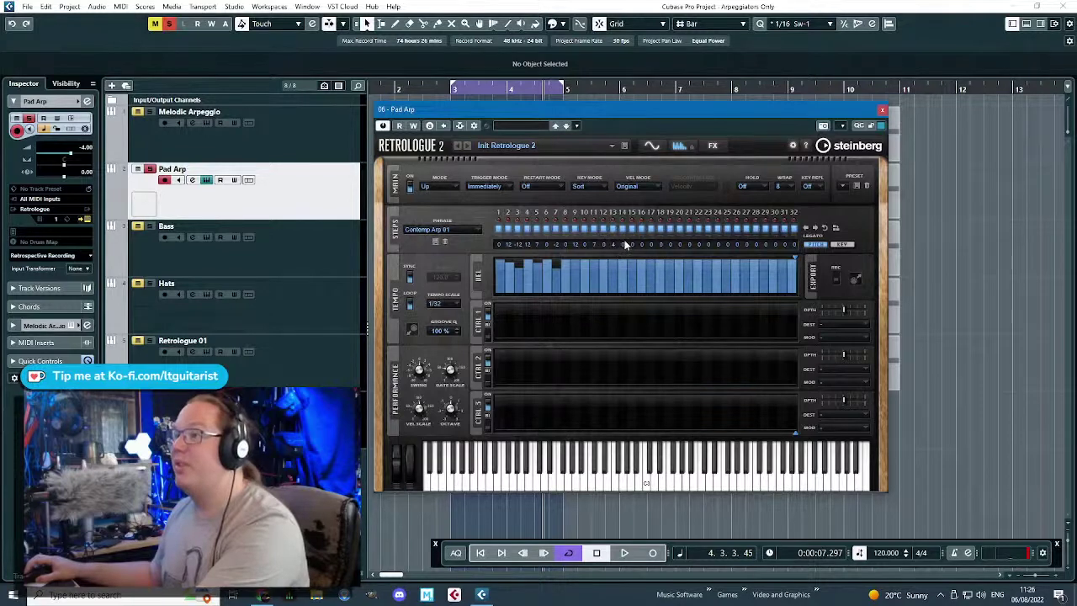
pyautogui.scroll(-1, 626, 248)
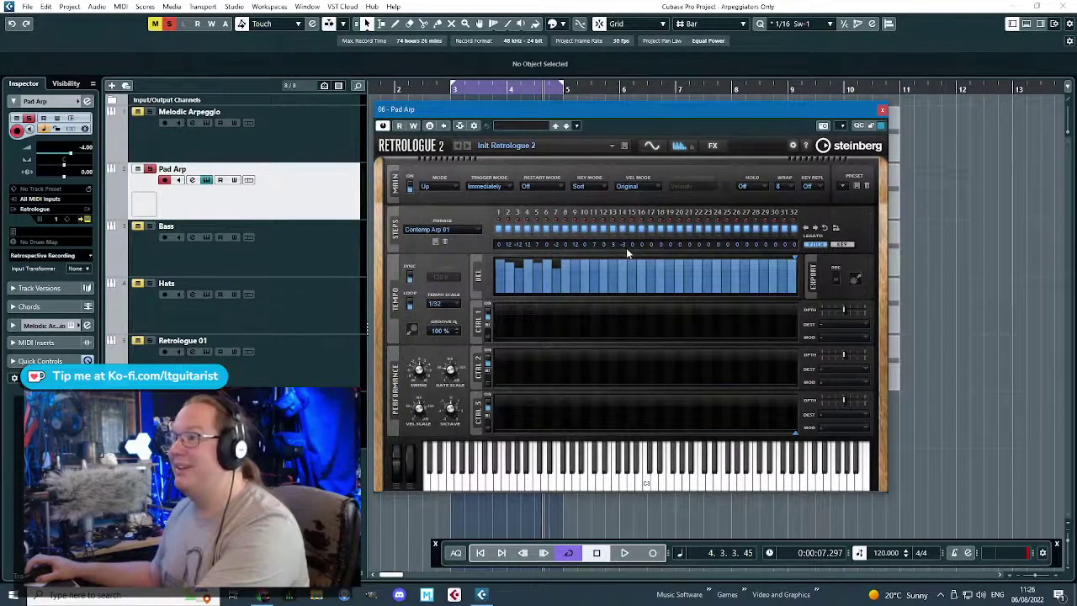
pyautogui.moveTo(631, 246)
pyautogui.mouseDown()
pyautogui.moveTo(633, 230)
pyautogui.moveTo(644, 253)
pyautogui.mouseUp()
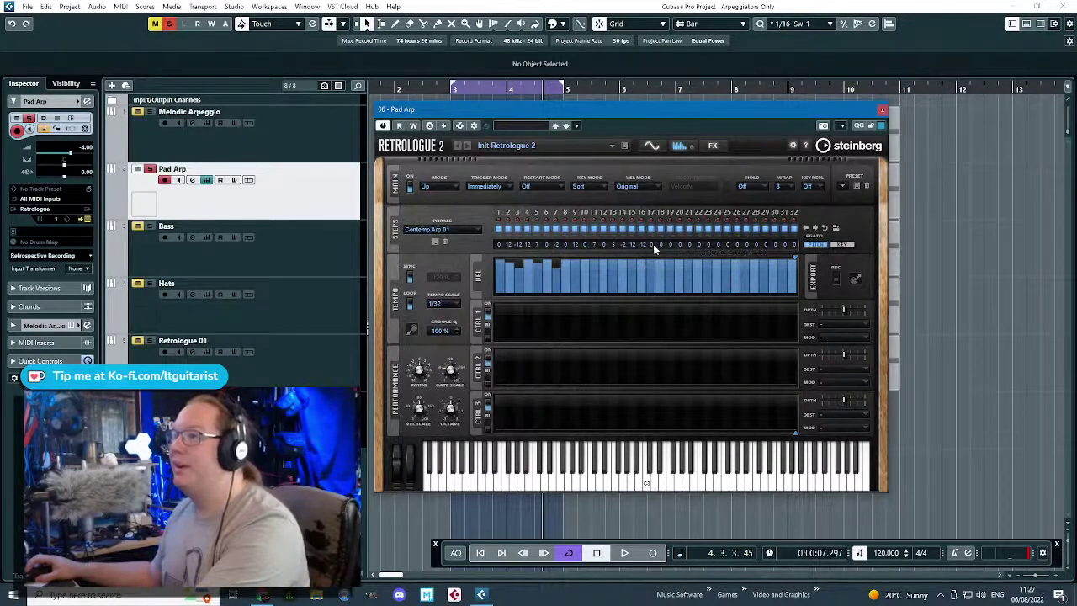
pyautogui.moveTo(663, 241); pyautogui.dragTo(683, 257)
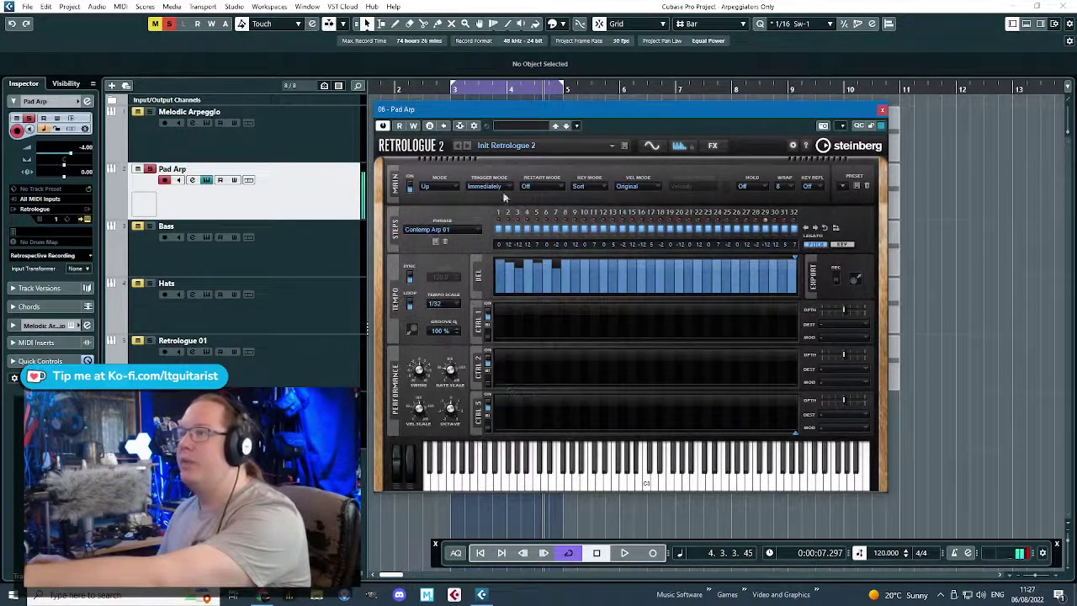
# - Set the Pad Arp arpeggiator mode to Step and lengthen the release of the synth's amplifier envelope slightly
pyautogui.click(437, 186)
pyautogui.click(456, 202)
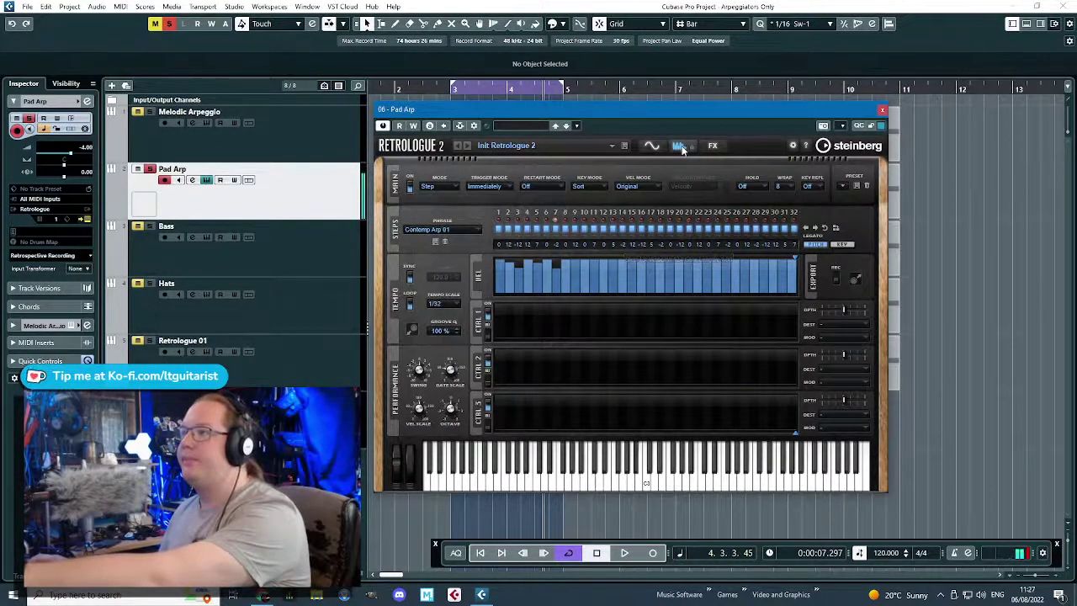
pyautogui.click(652, 146)
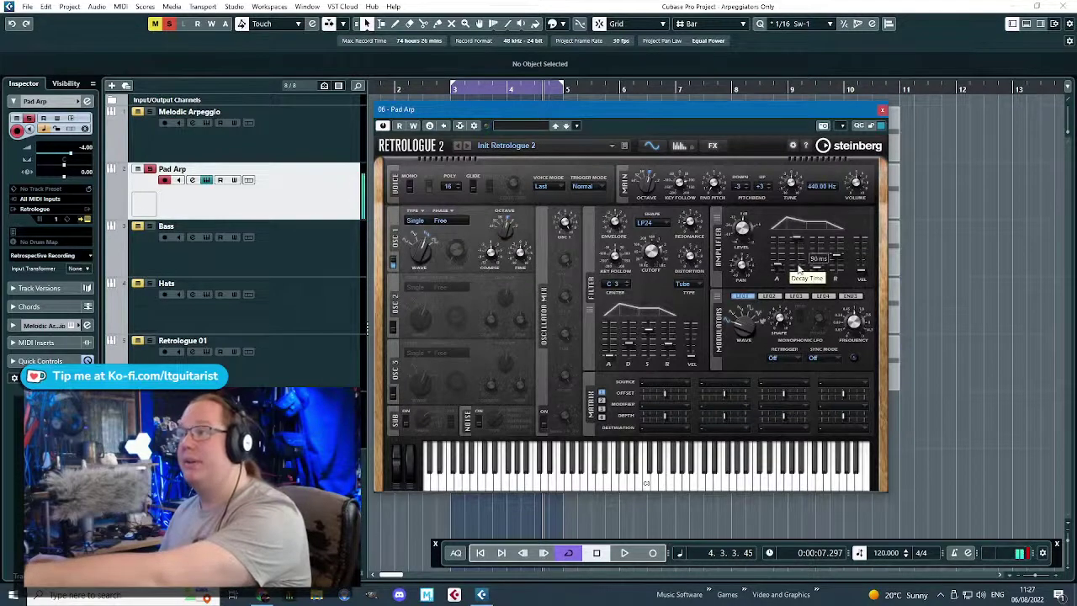
pyautogui.moveTo(838, 257); pyautogui.dragTo(848, 252)
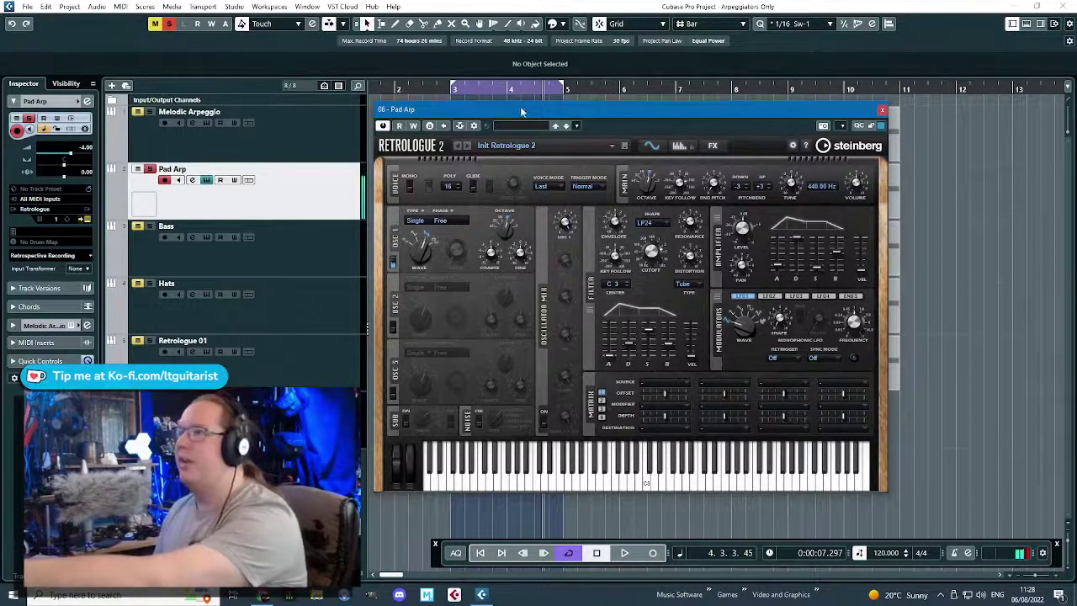
pyautogui.moveTo(520, 110); pyautogui.dragTo(518, 106)
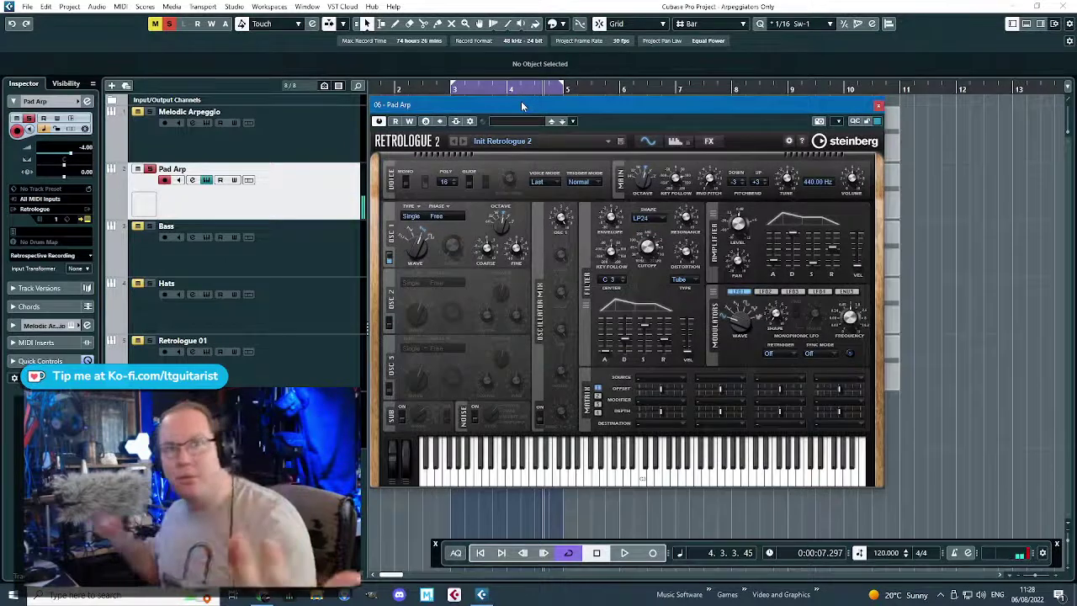
pyautogui.moveTo(545, 107); pyautogui.dragTo(545, 110)
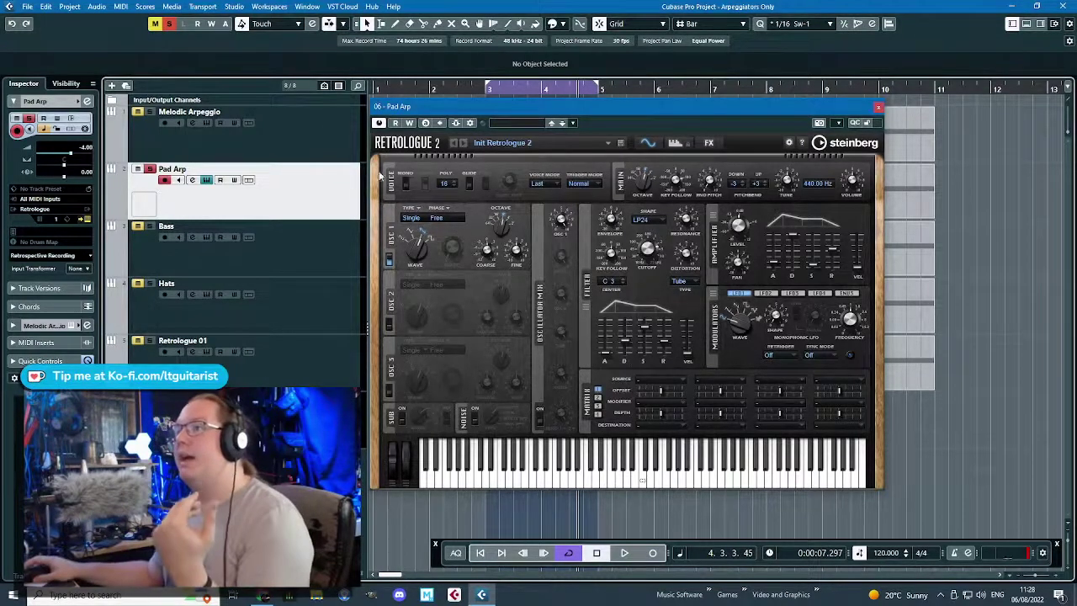
pyautogui.moveTo(406, 110); pyautogui.dragTo(408, 107)
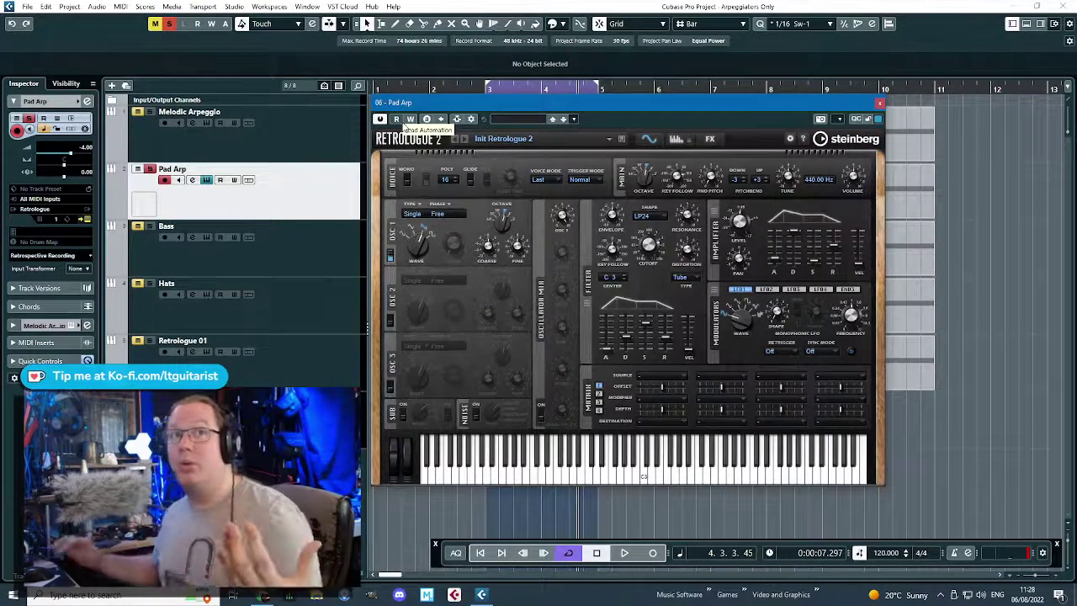
pyautogui.moveTo(427, 106); pyautogui.dragTo(429, 111)
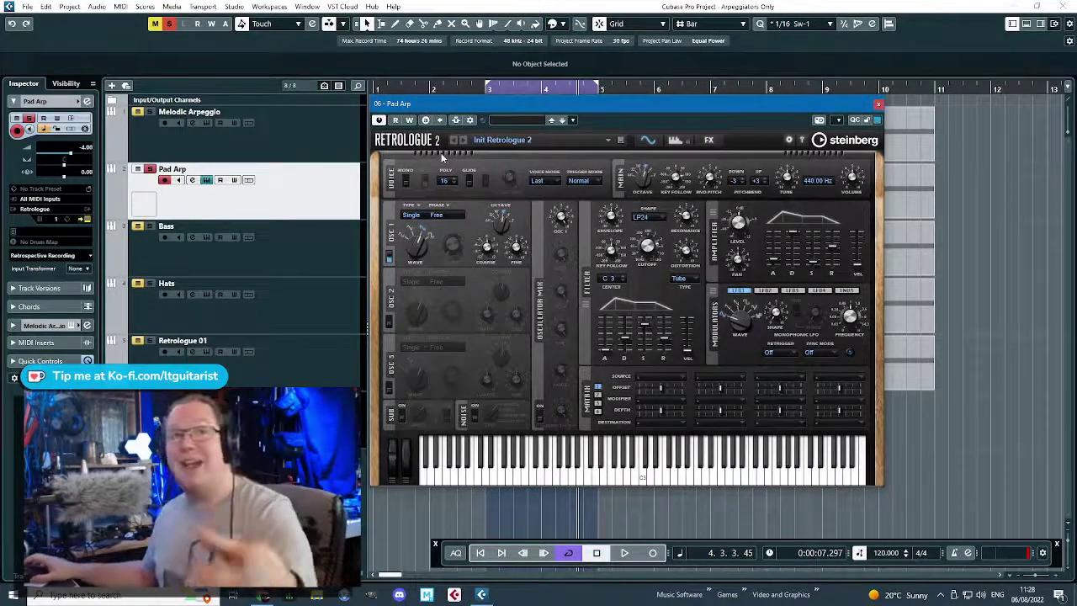
pyautogui.moveTo(444, 110); pyautogui.dragTo(444, 110)
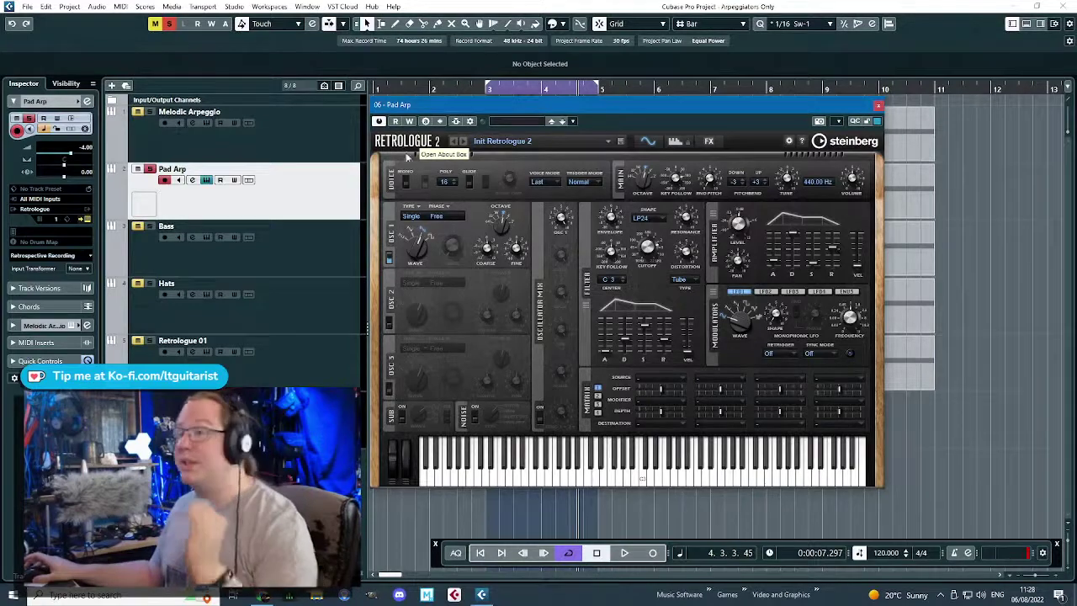
pyautogui.moveTo(412, 107); pyautogui.dragTo(420, 109)
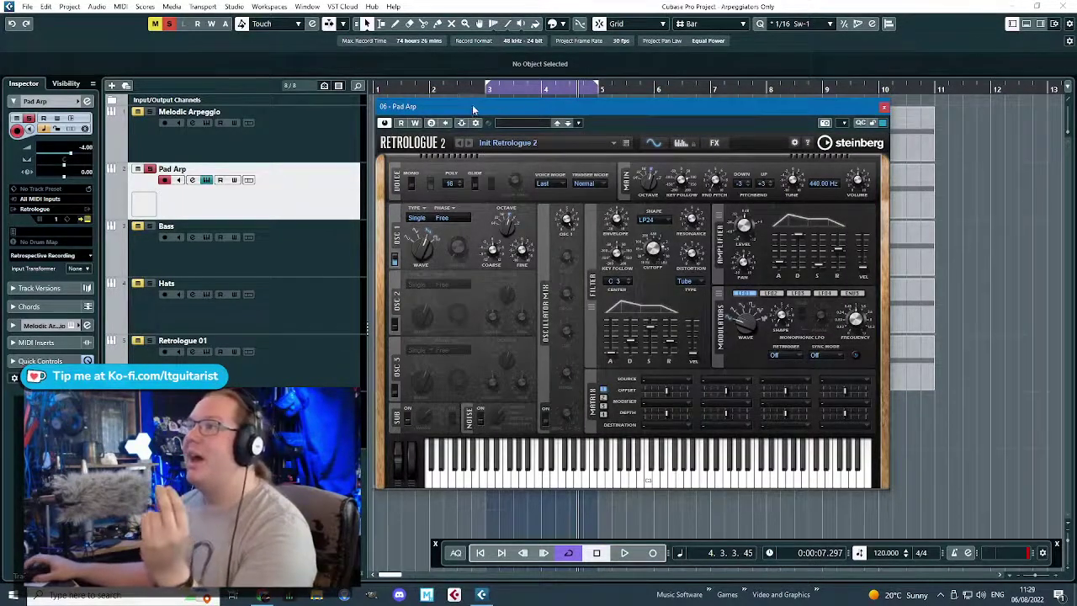
pyautogui.moveTo(473, 109); pyautogui.dragTo(468, 107)
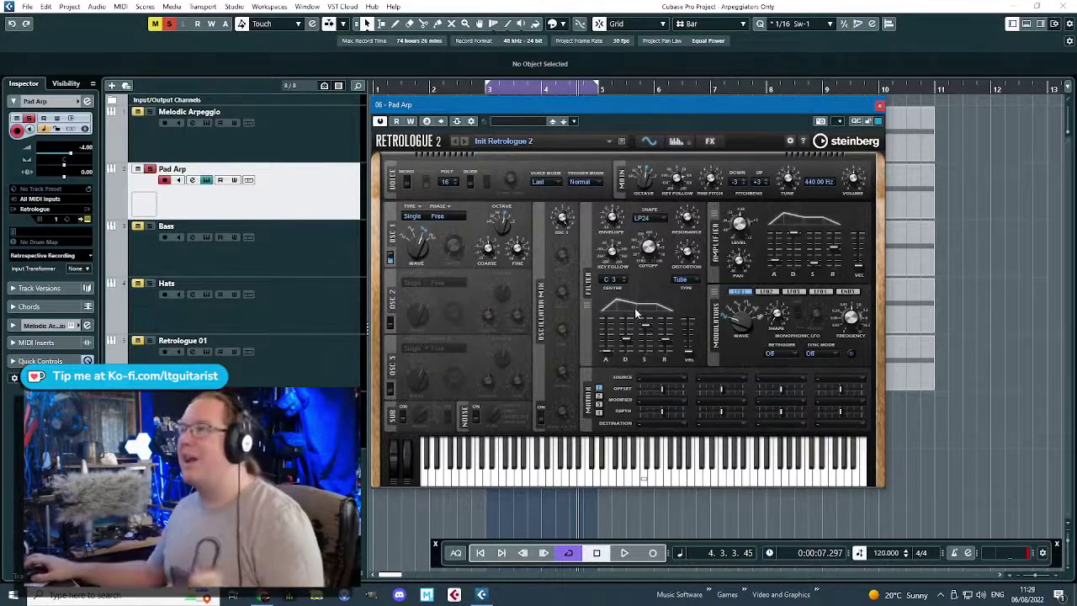
# - Review the arpeggiator and effects pages of the Pad Arp synth, then return to its synth page
pyautogui.click(676, 141)
pyautogui.click(710, 141)
pyautogui.click(648, 141)
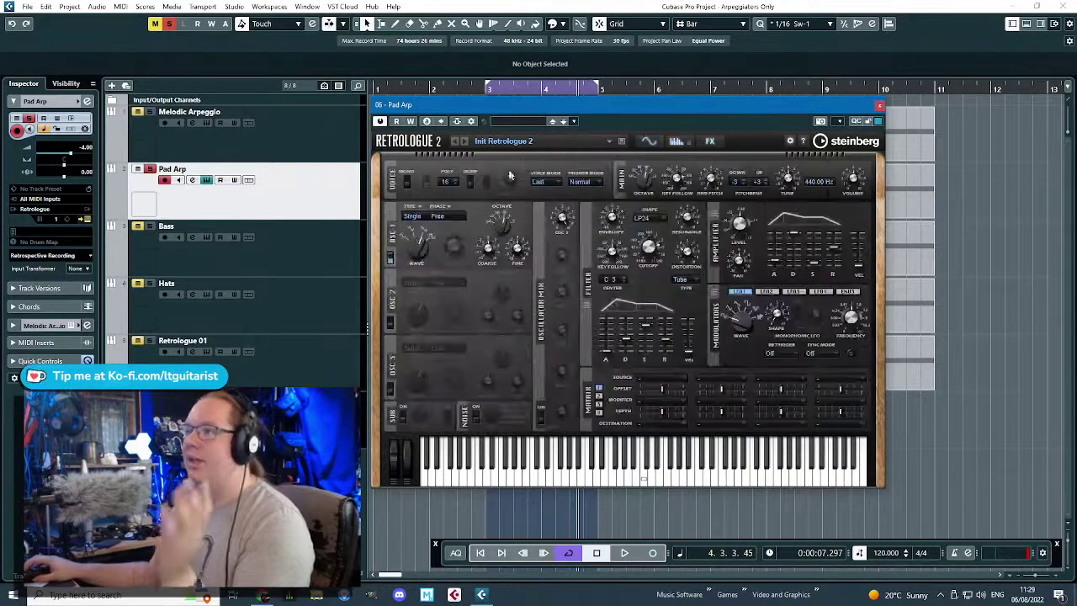
pyautogui.click(674, 142)
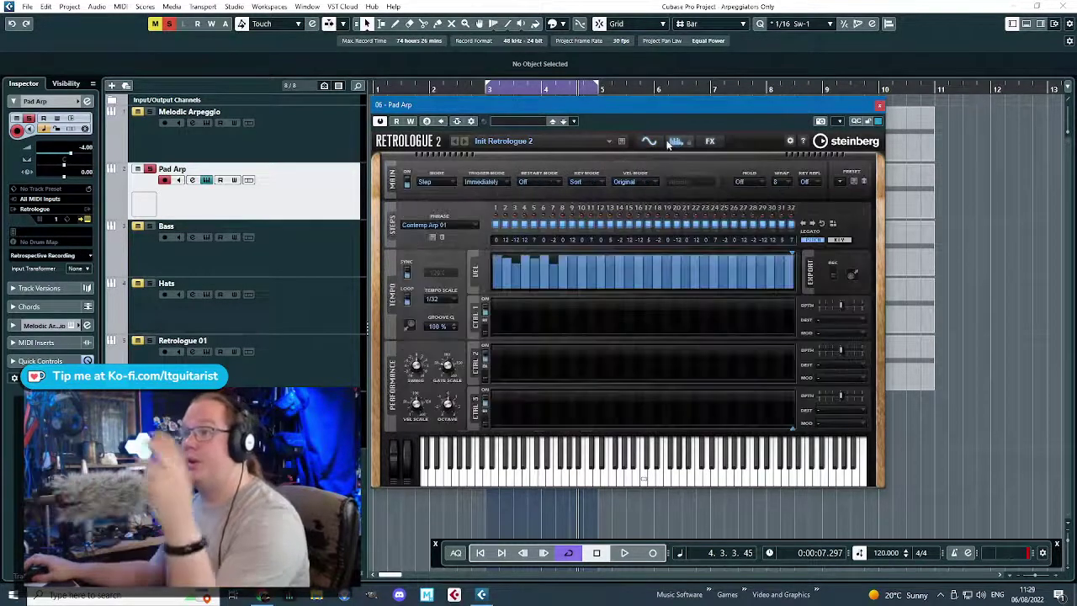
pyautogui.click(711, 143)
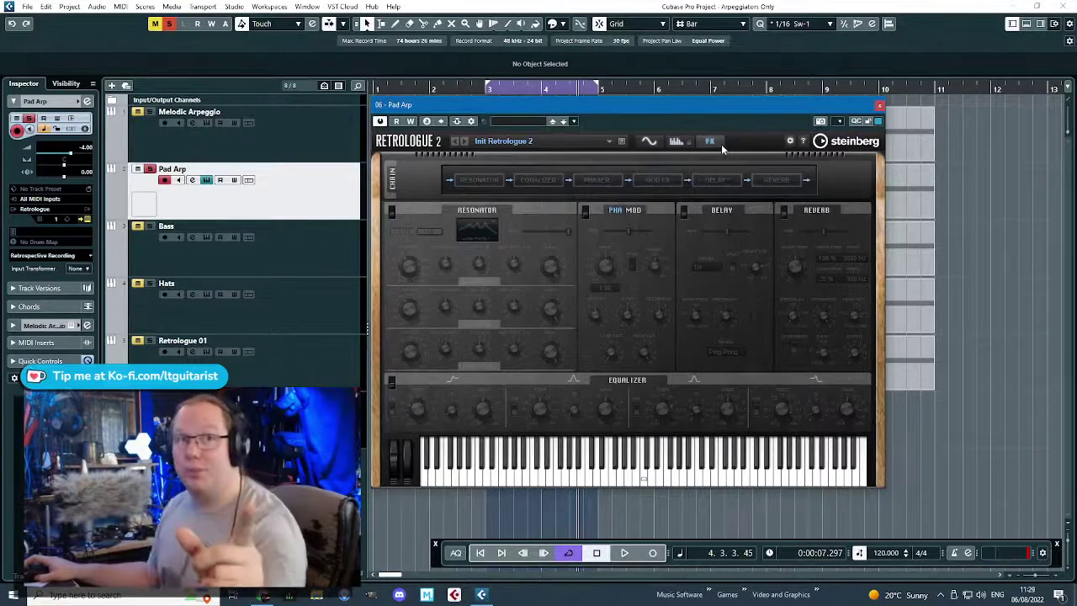
pyautogui.click(677, 143)
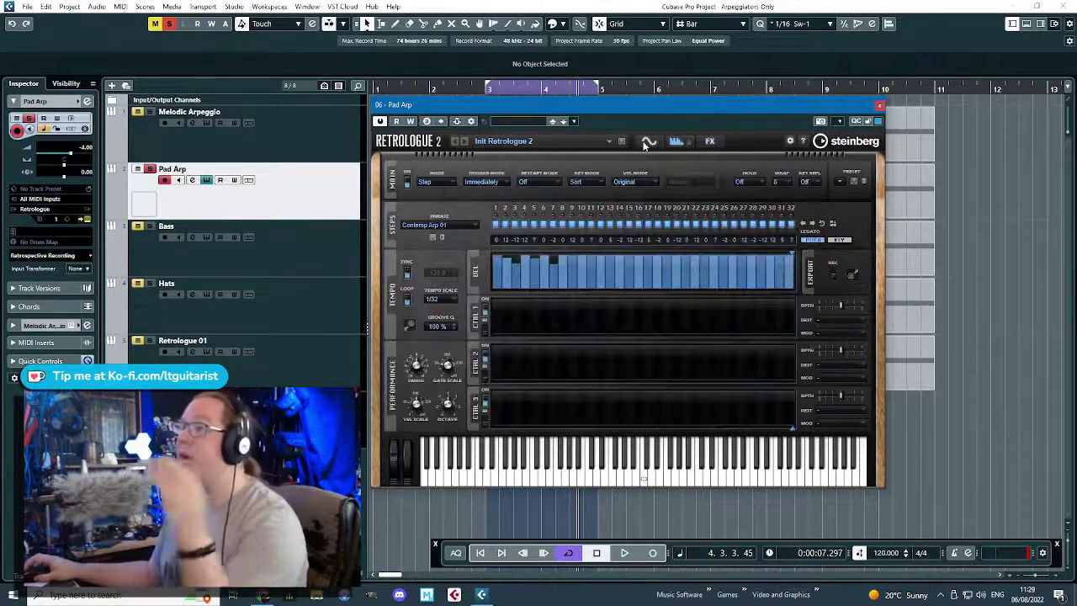
pyautogui.click(647, 143)
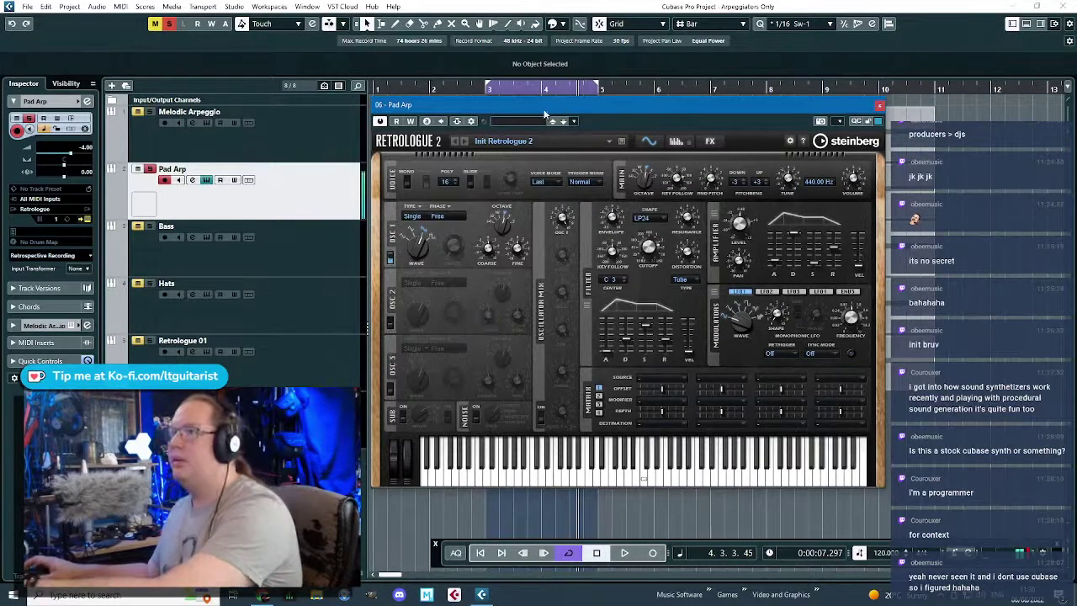
# - Turn on oscillator 2 in the Pad Arp synth
pyautogui.moveTo(545, 107); pyautogui.dragTo(543, 107)
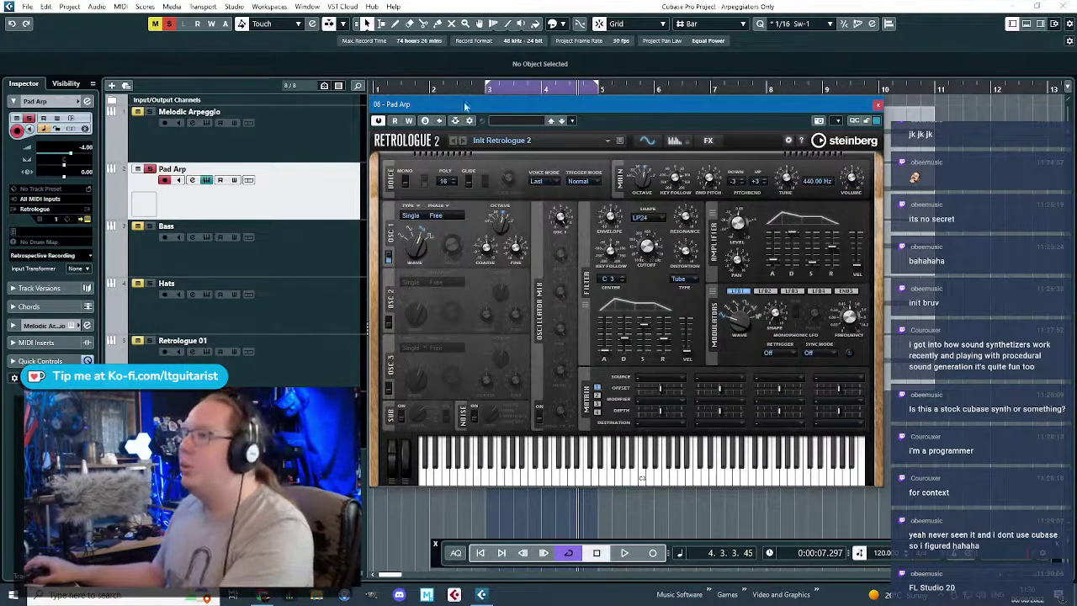
pyautogui.moveTo(454, 103); pyautogui.dragTo(454, 103)
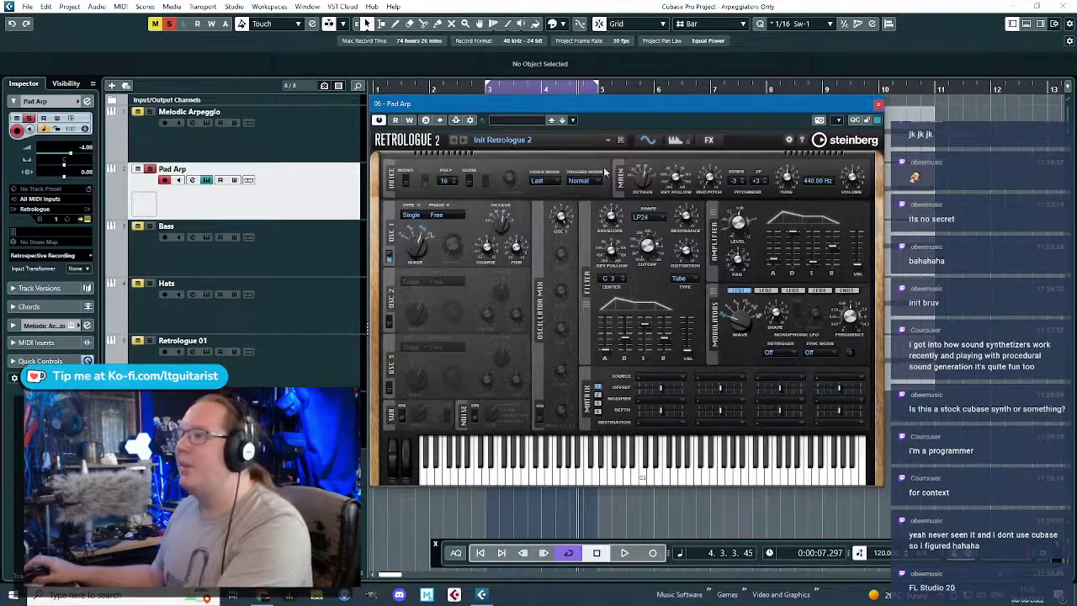
pyautogui.click(389, 322)
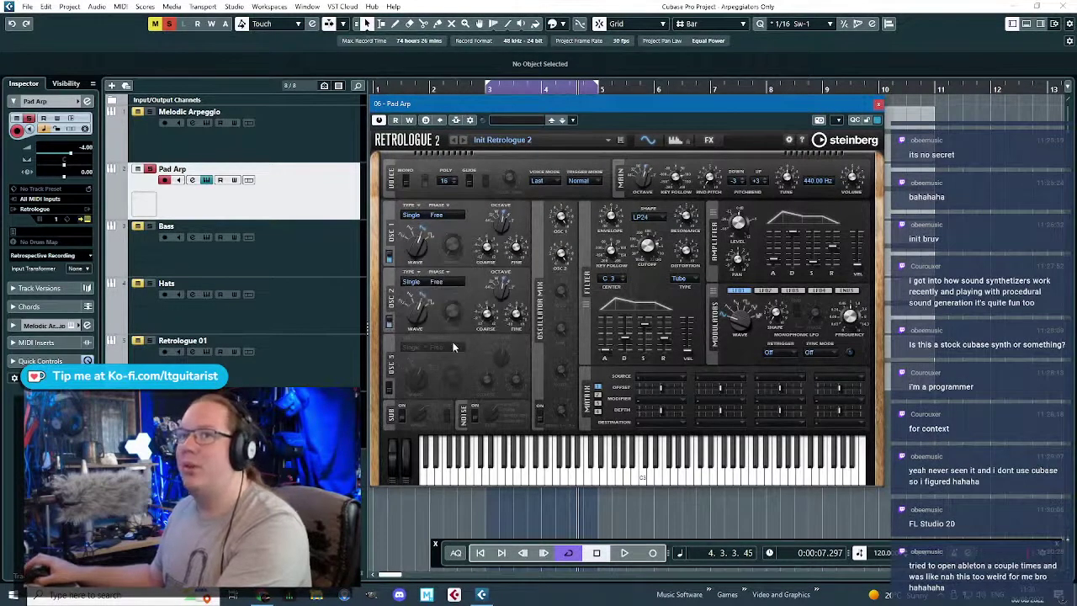
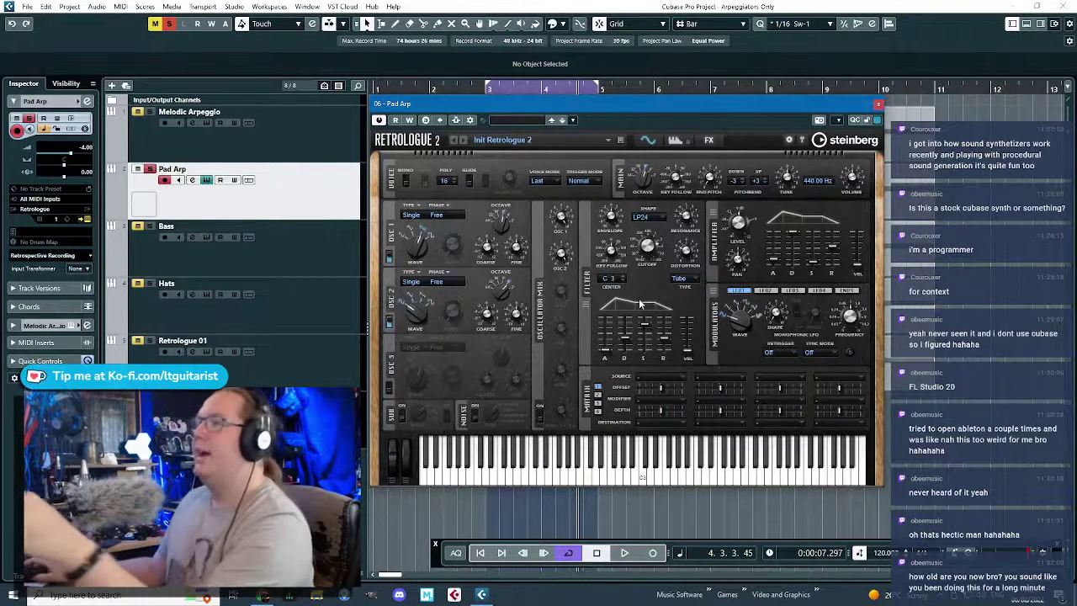
pyautogui.moveTo(483, 108); pyautogui.dragTo(482, 109)
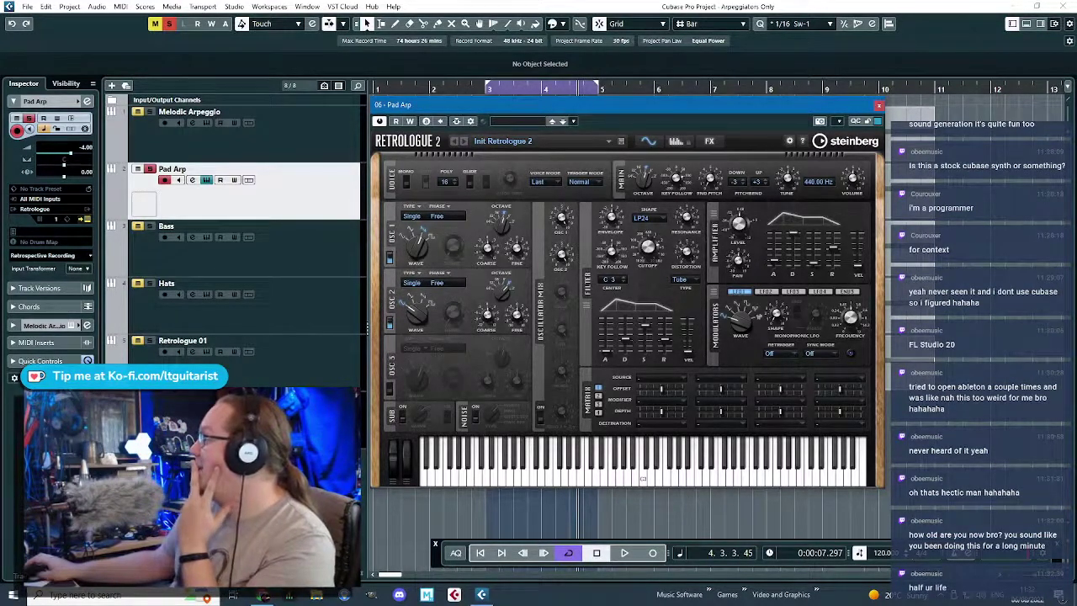
pyautogui.hotkey('alt', 'Tab')
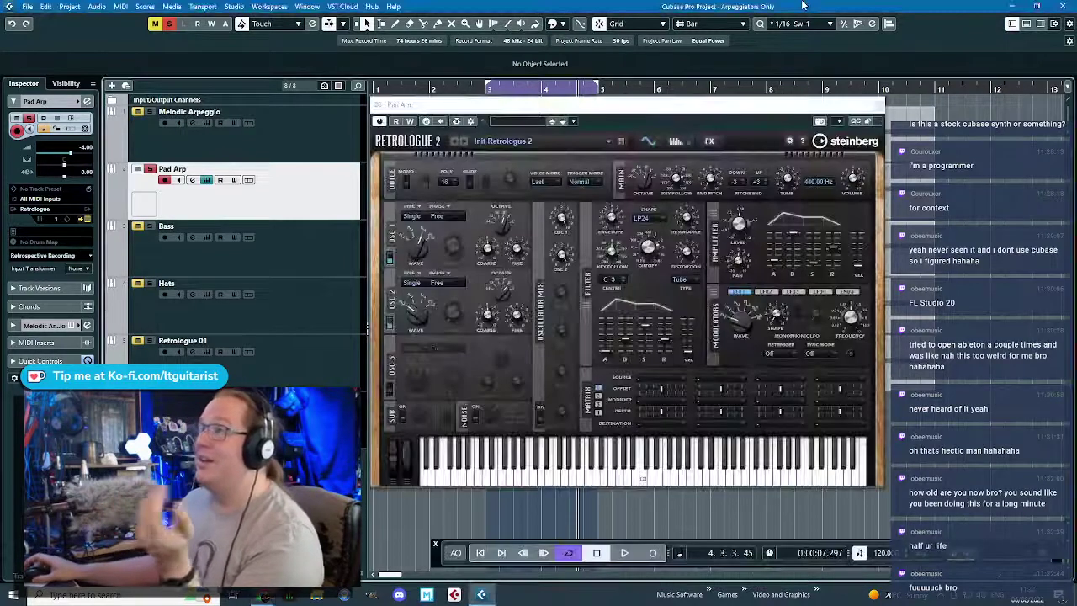
pyautogui.click(803, 5)
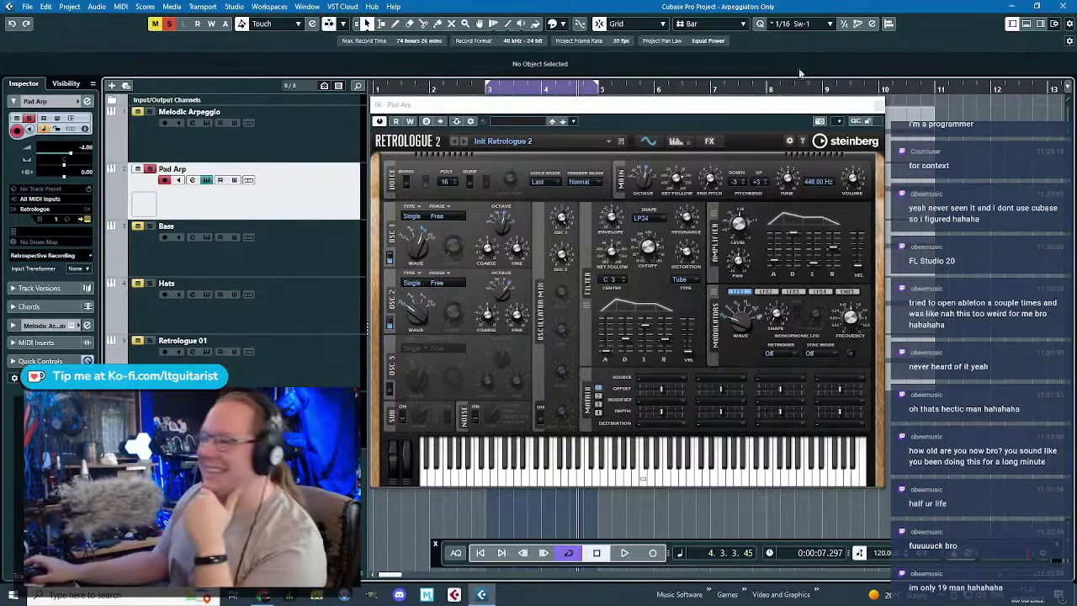
# - Return to the Pad Arp synth editor and adjust oscillator 1's level in the oscillator mix
pyautogui.click(629, 106)
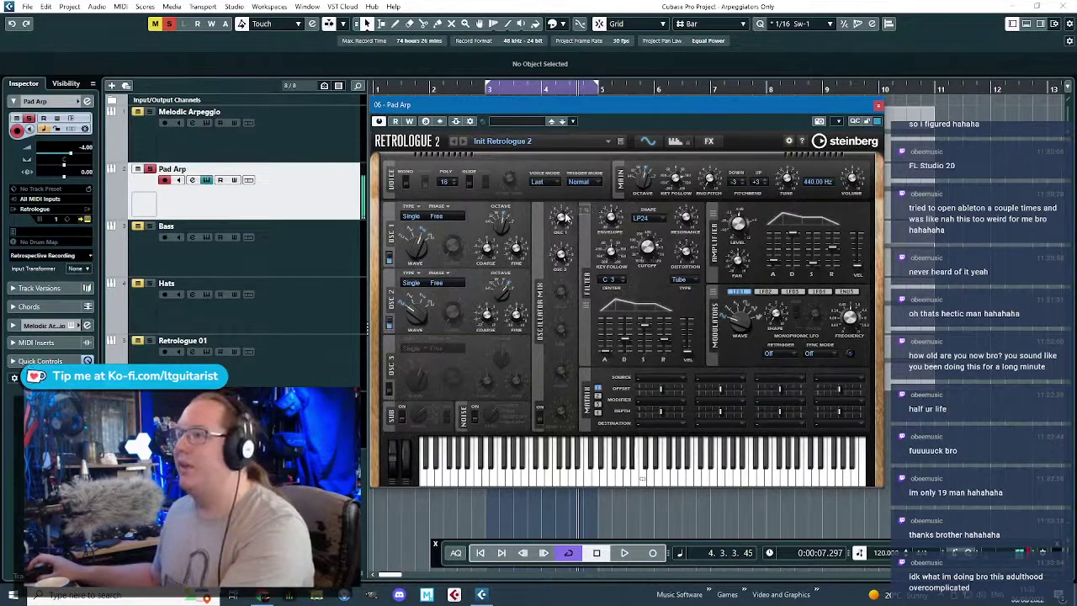
pyautogui.moveTo(566, 217); pyautogui.dragTo(566, 157)
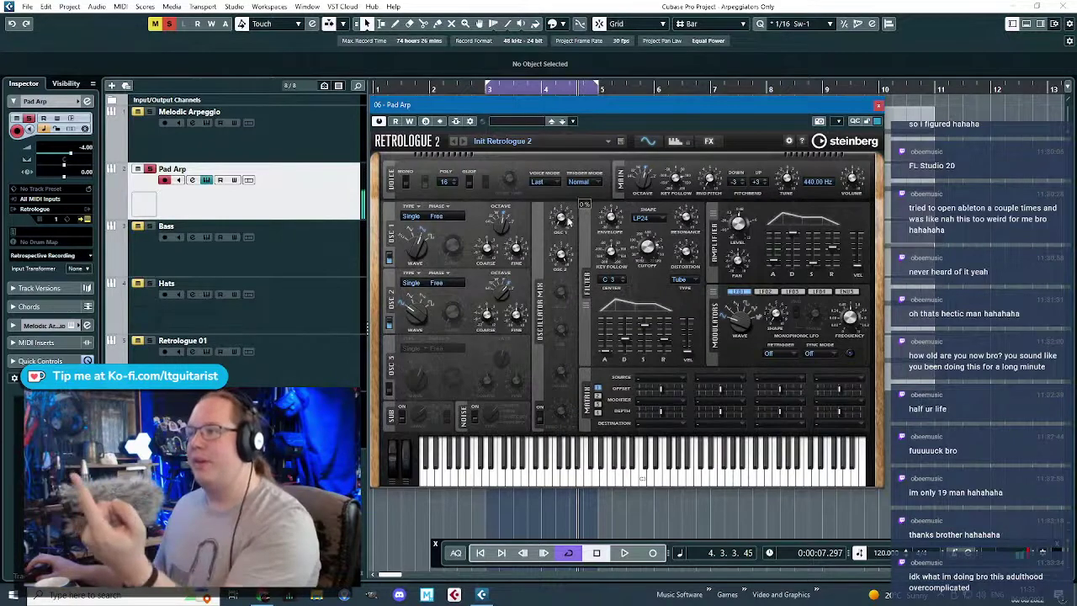
# - Set the source of the first two modulation matrix slots in the Pad Arp synth to Mod Wheel
pyautogui.click(679, 378)
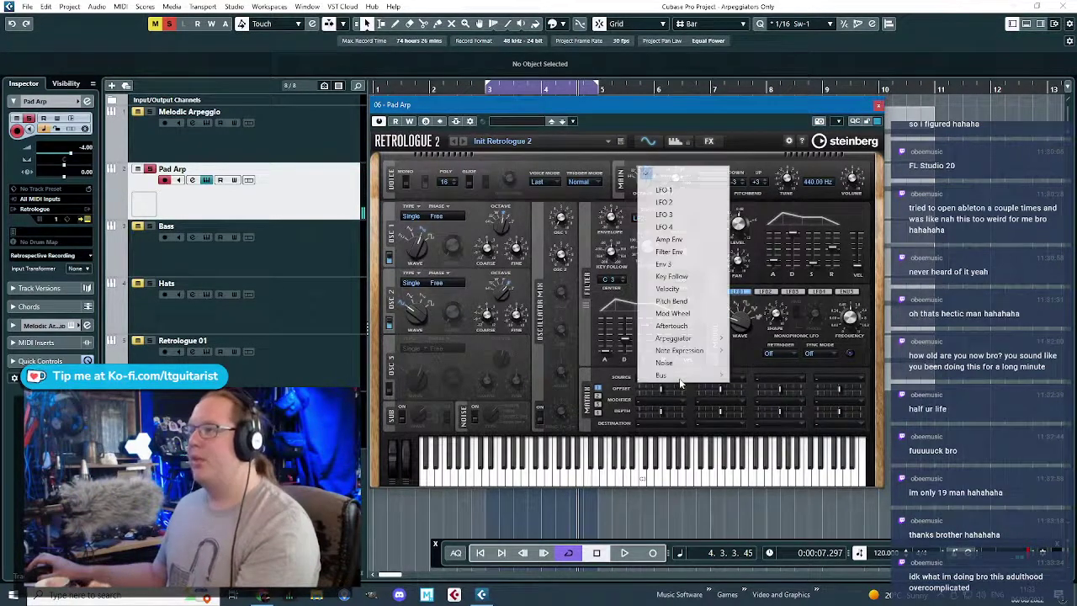
pyautogui.click(683, 387)
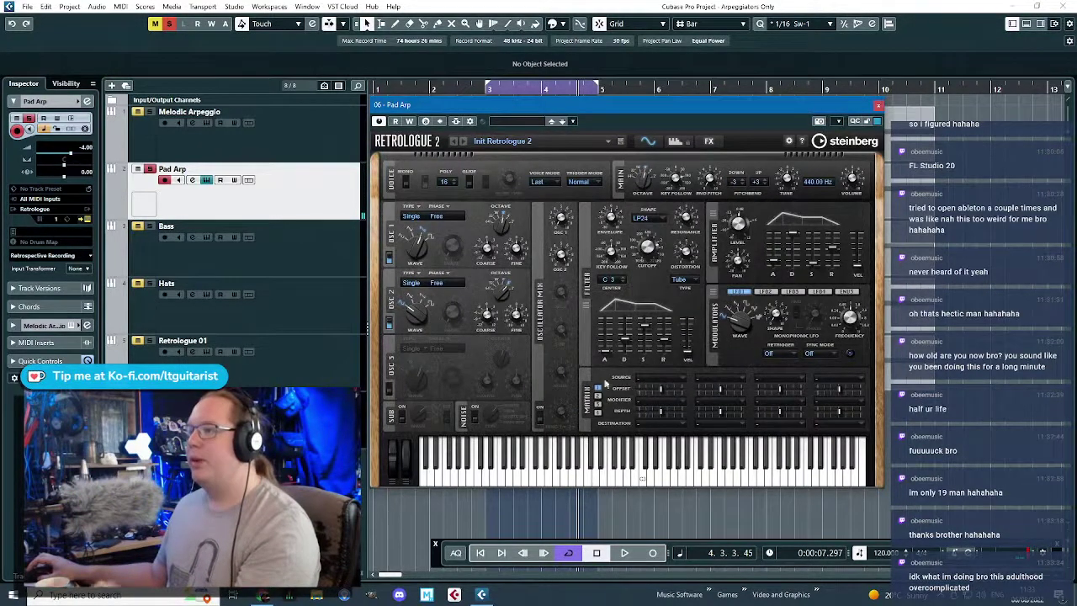
pyautogui.click(653, 376)
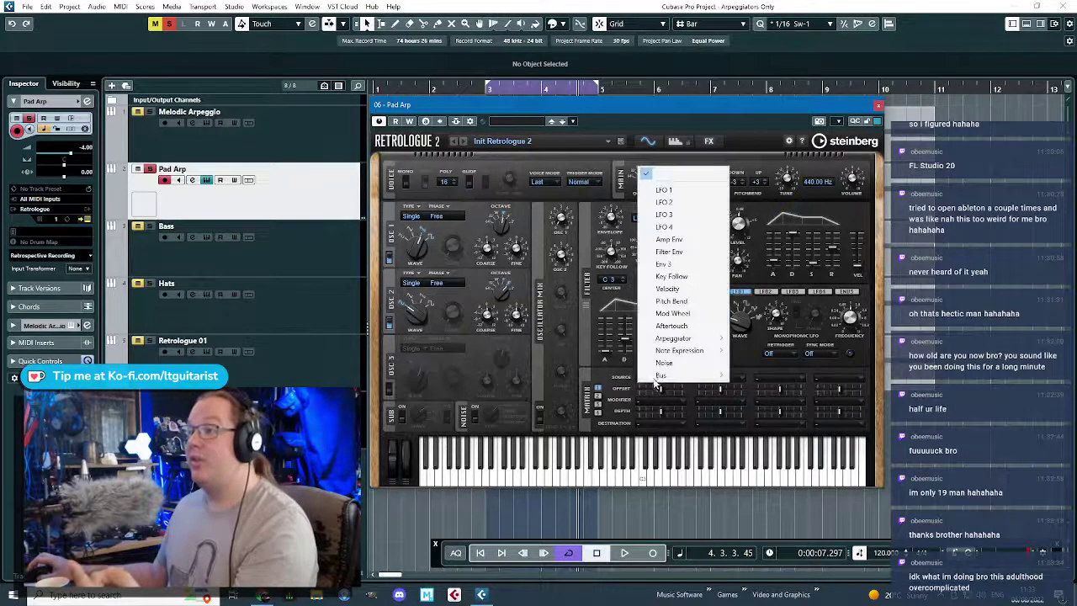
pyautogui.click(692, 315)
pyautogui.click(713, 377)
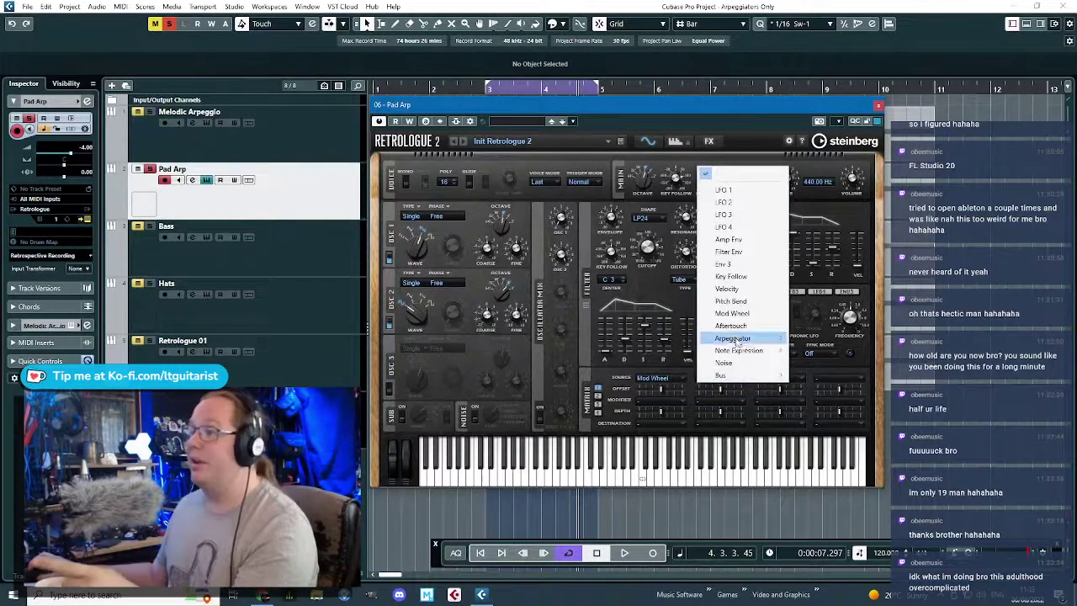
pyautogui.click(732, 313)
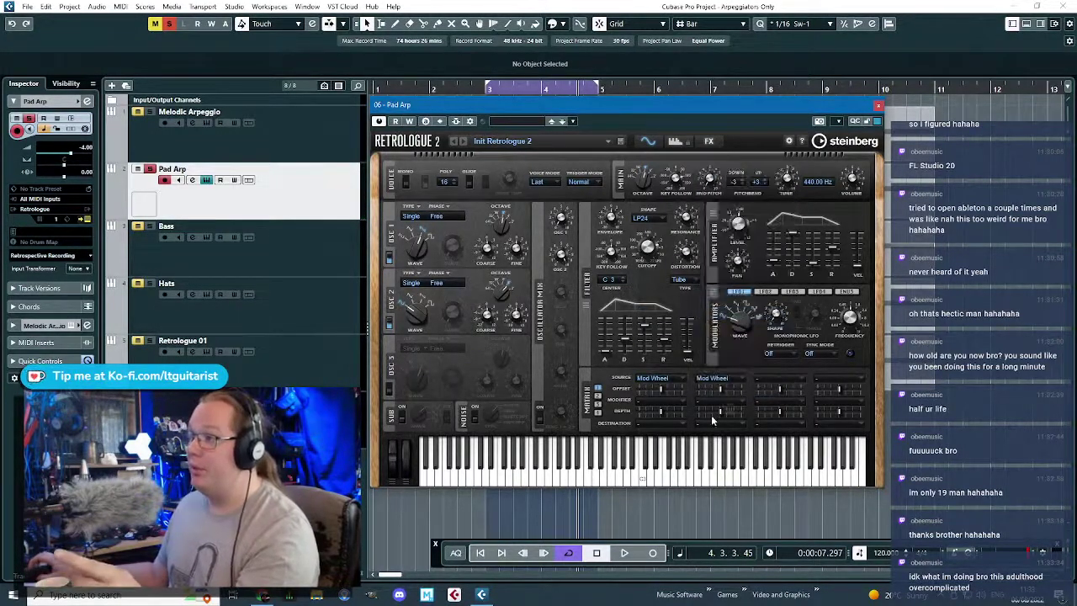
# - Assign Osc 1 Level as the first modulation slot's destination and Osc 2 Level as the second's
pyautogui.click(661, 423)
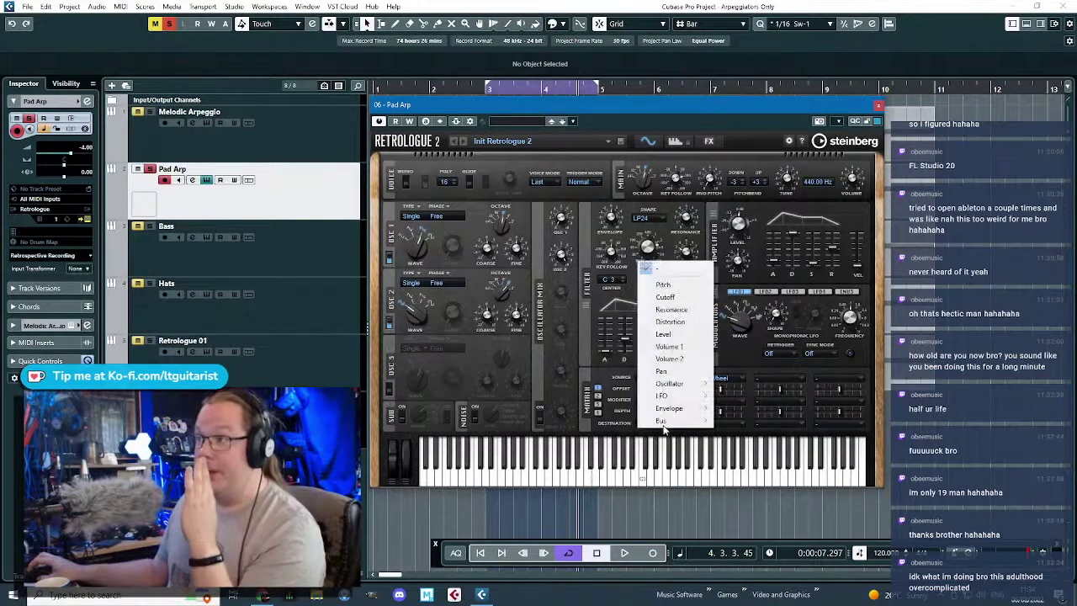
pyautogui.moveTo(683, 386)
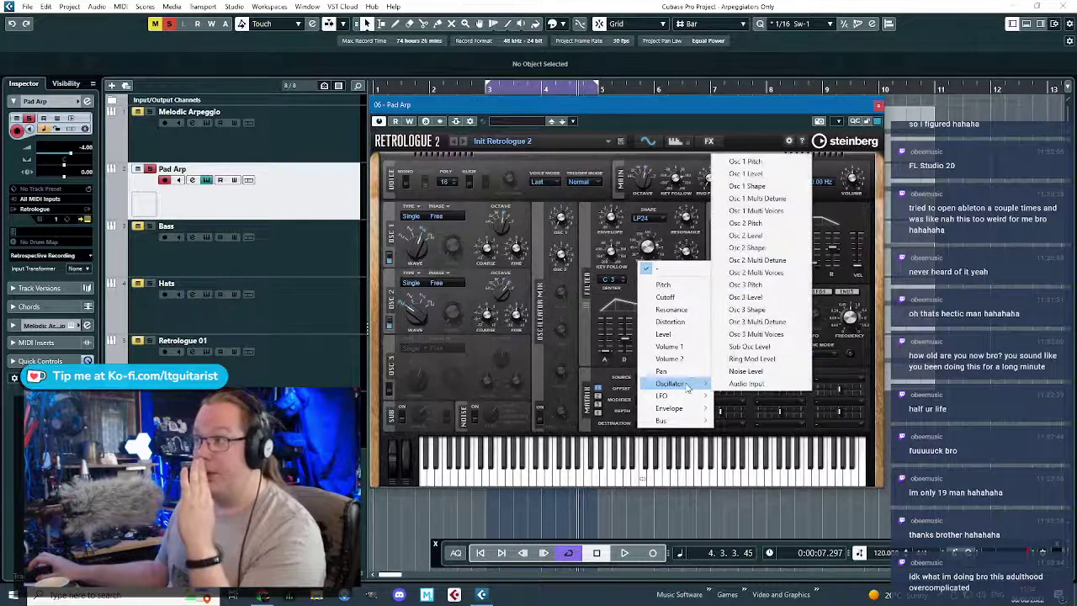
pyautogui.click(778, 175)
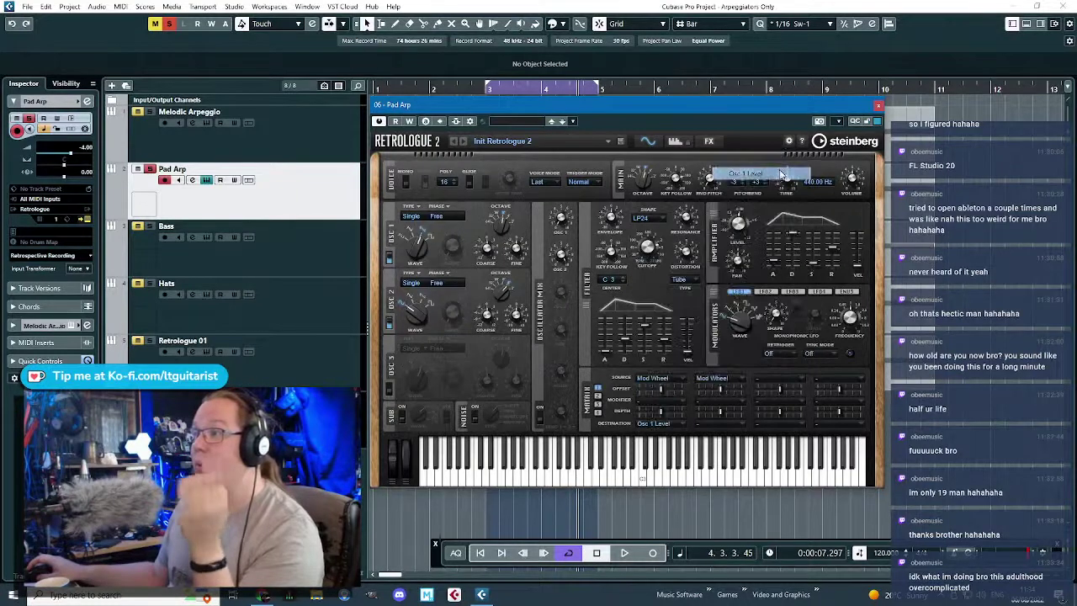
pyautogui.click(730, 424)
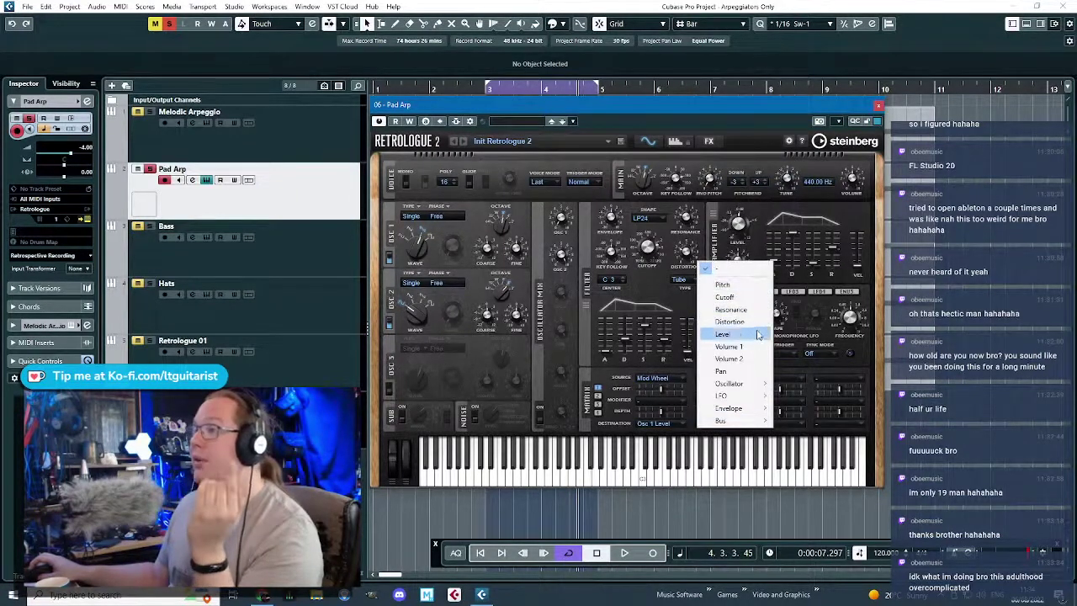
pyautogui.moveTo(740, 384)
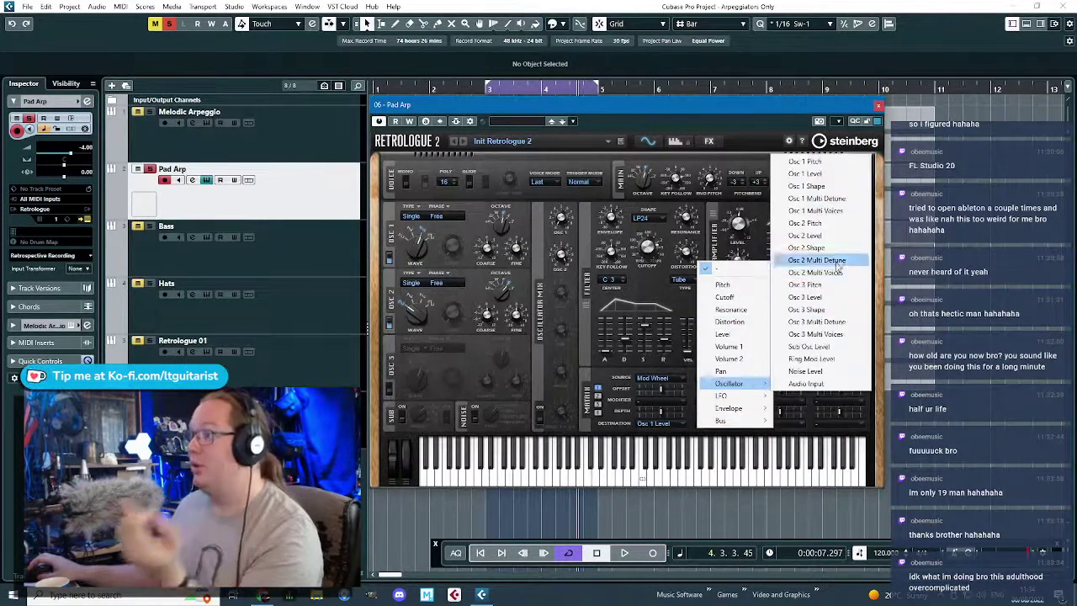
pyautogui.click(843, 243)
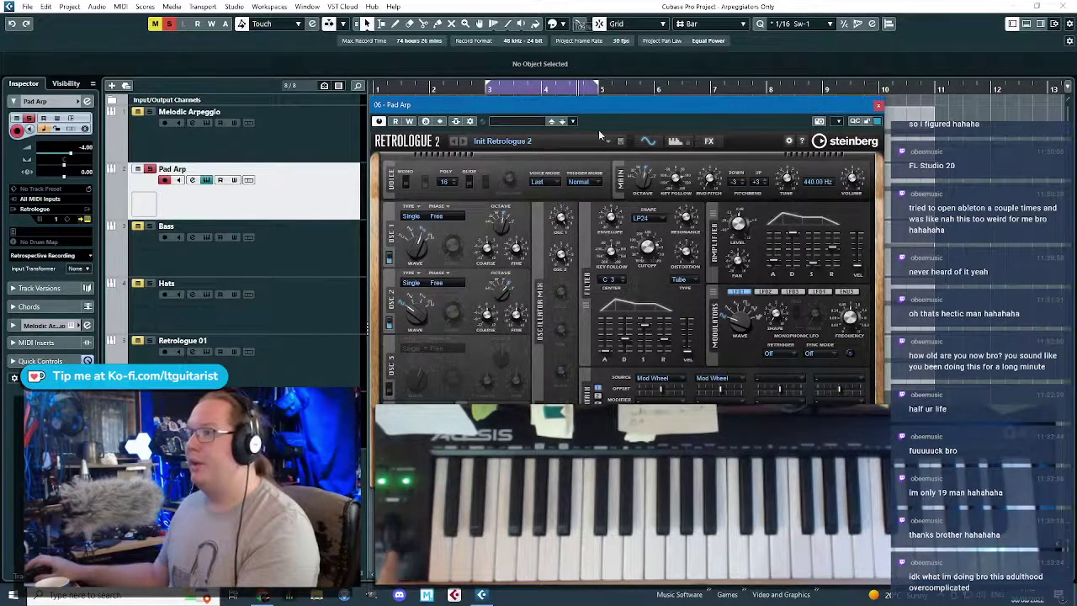
# - Recheck the source and destination assigned to the second modulation slot
pyautogui.moveTo(665, 347)
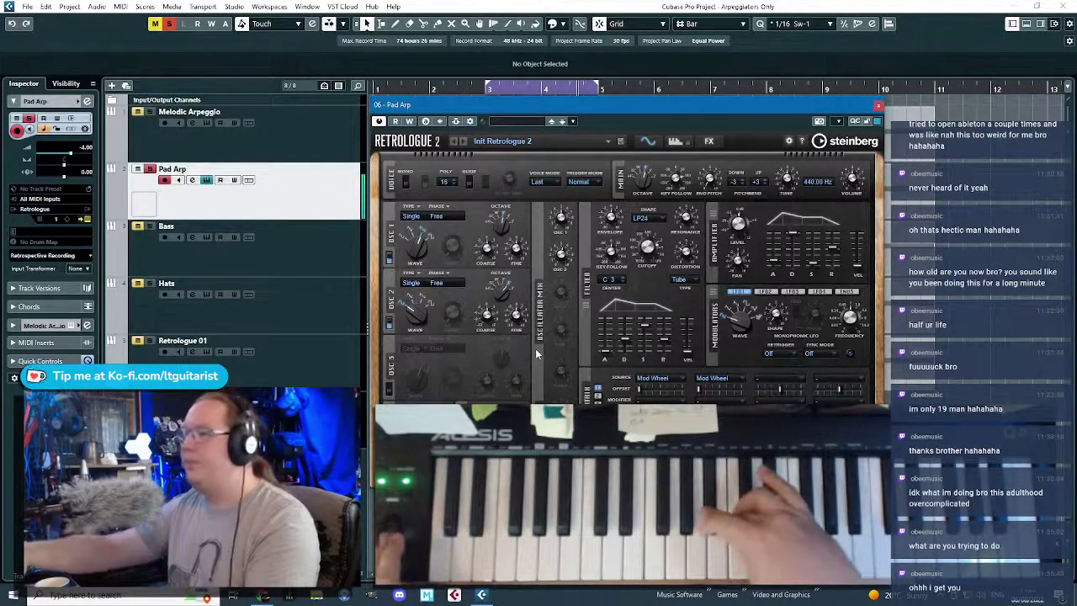
pyautogui.moveTo(576, 257)
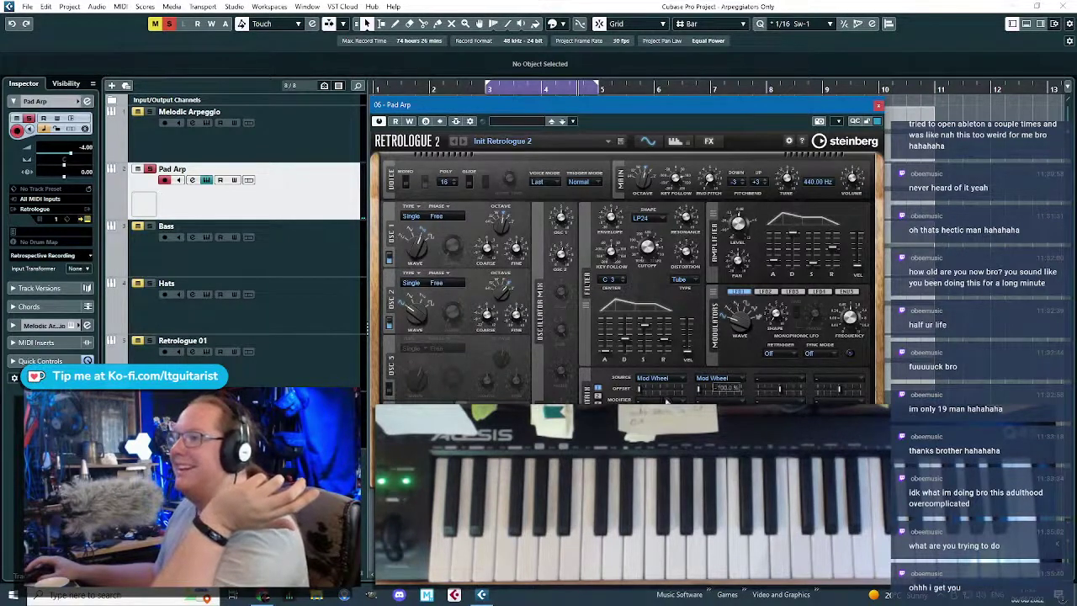
pyautogui.click(734, 380)
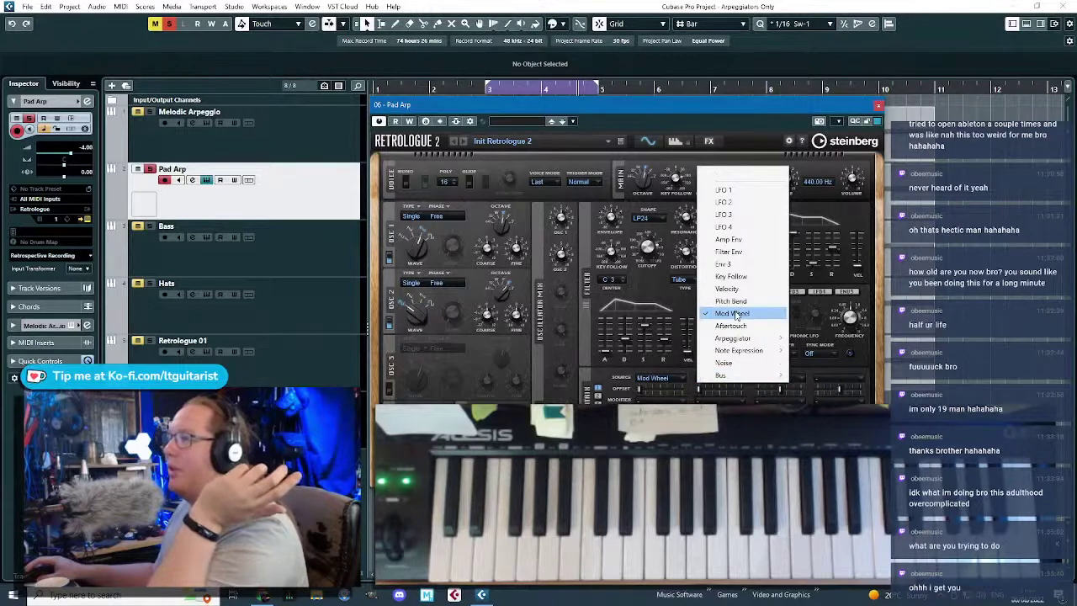
pyautogui.click(637, 371)
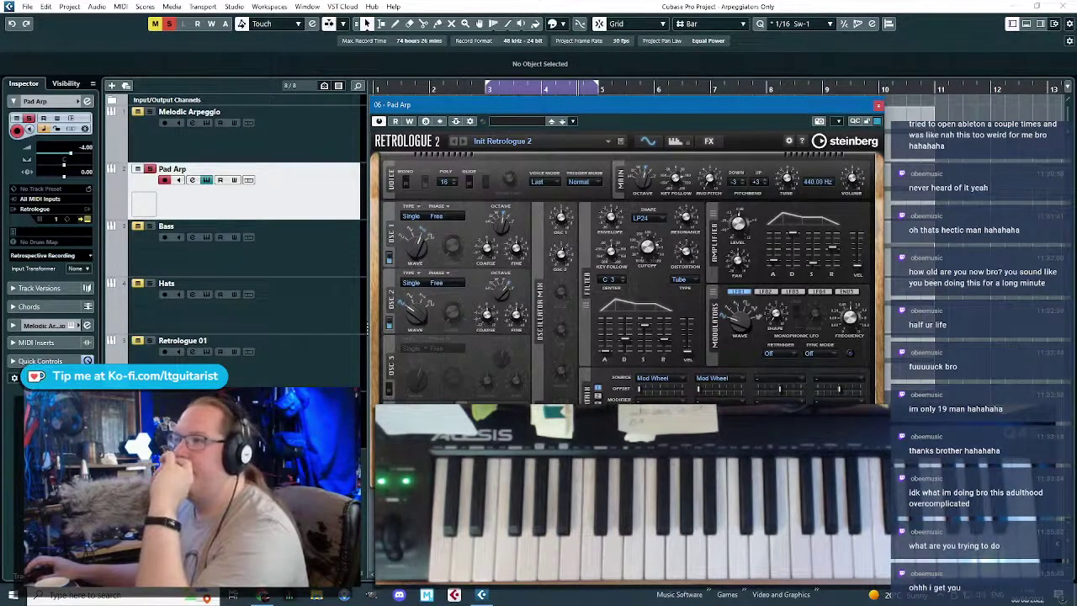
pyautogui.click(723, 398)
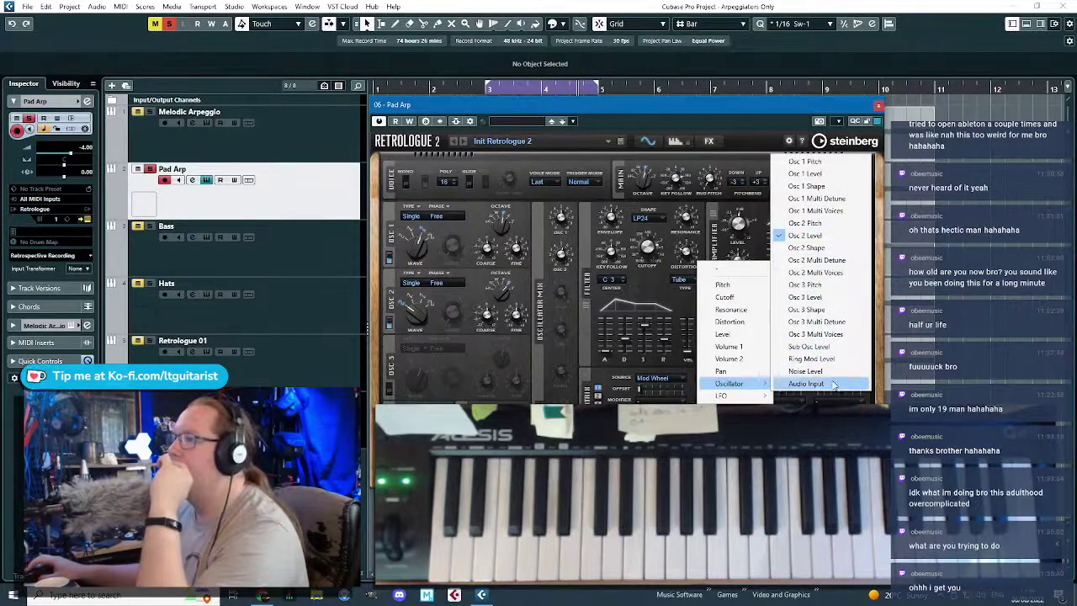
pyautogui.click(832, 237)
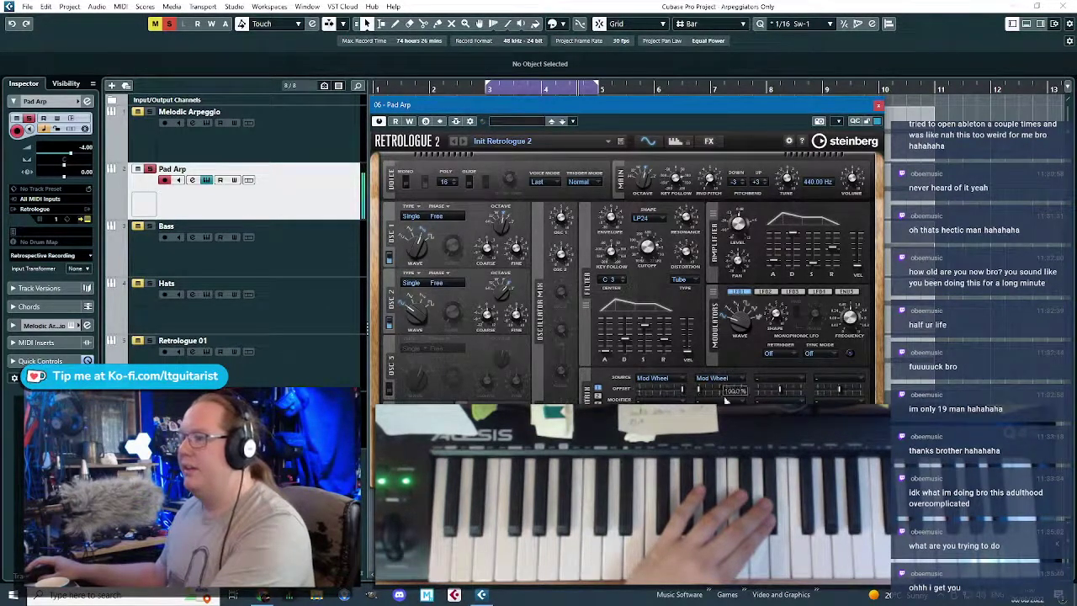
# - Adjust the offsets of the two Mod Wheel modulation slots, then close the Pad Arp synth editor
pyautogui.moveTo(677, 389); pyautogui.dragTo(677, 394)
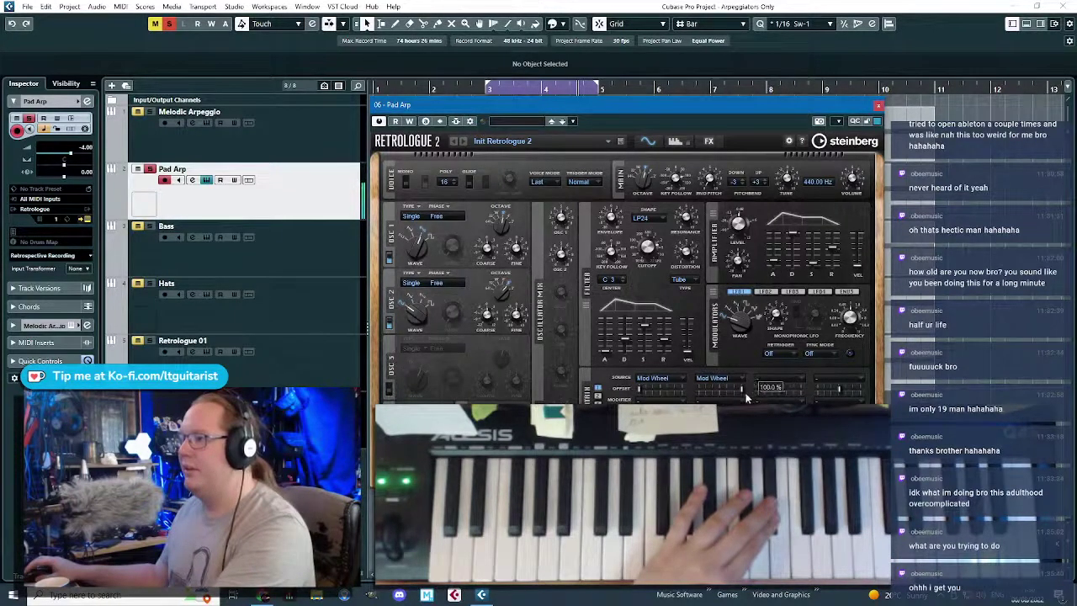
pyautogui.moveTo(749, 392); pyautogui.dragTo(723, 395)
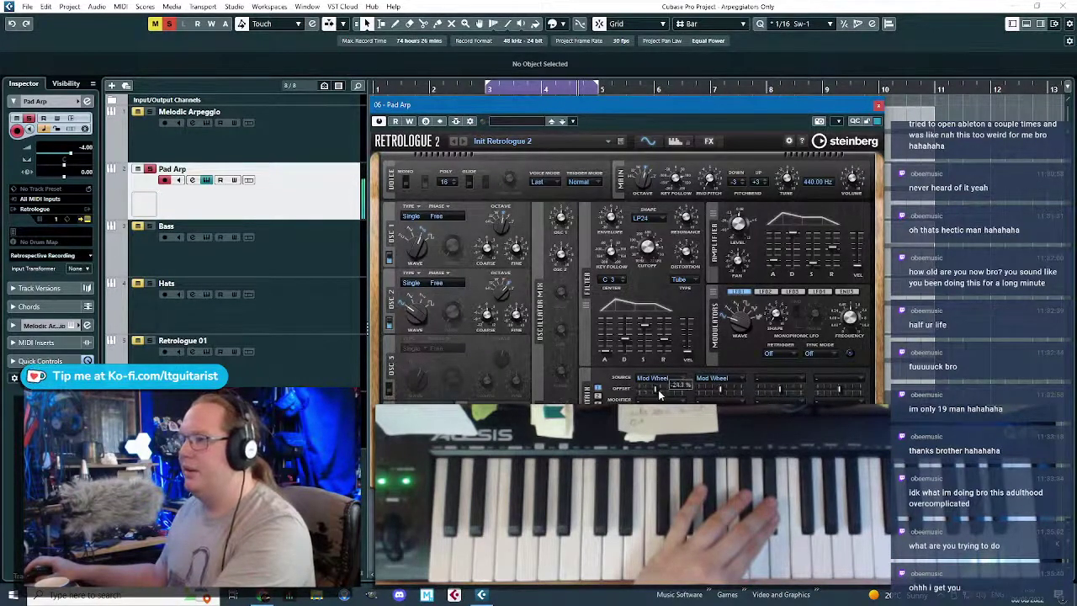
pyautogui.moveTo(662, 391); pyautogui.dragTo(678, 395)
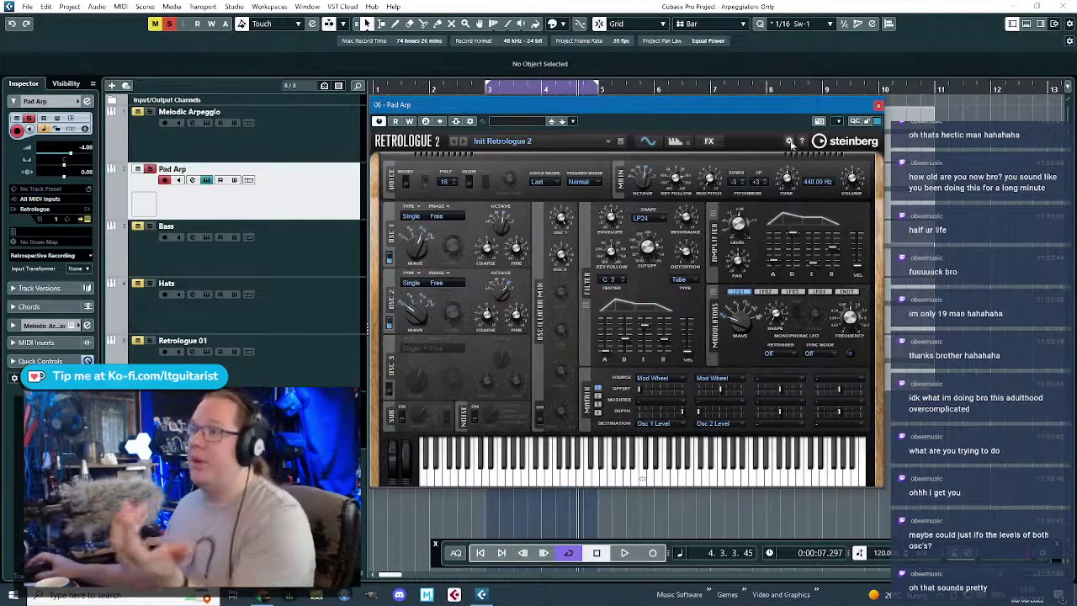
pyautogui.click(880, 107)
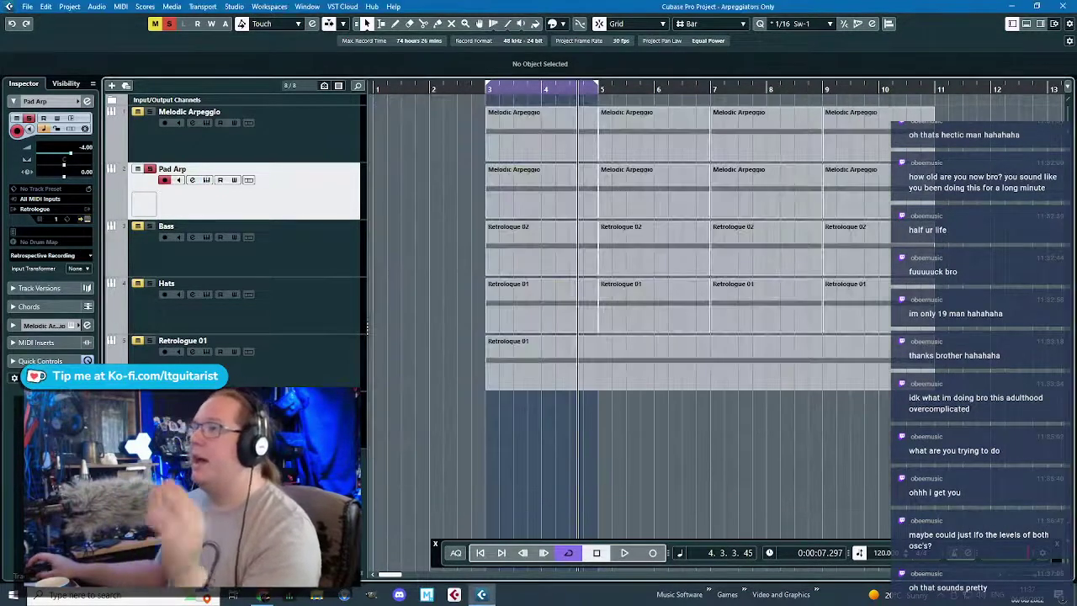
# - Rename the Retrologue 01 track as Bass
pyautogui.press('g')
pyautogui.press('g')
pyautogui.press('g')
pyautogui.press('g')
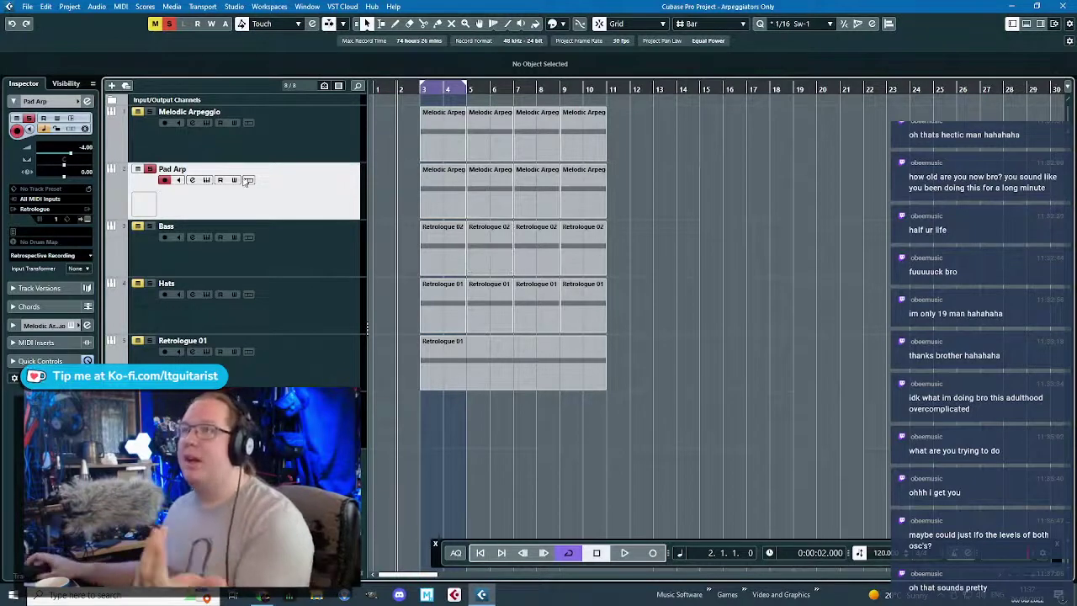
pyautogui.press('Up')
pyautogui.press('Down')
pyautogui.press('Up')
pyautogui.press('Down')
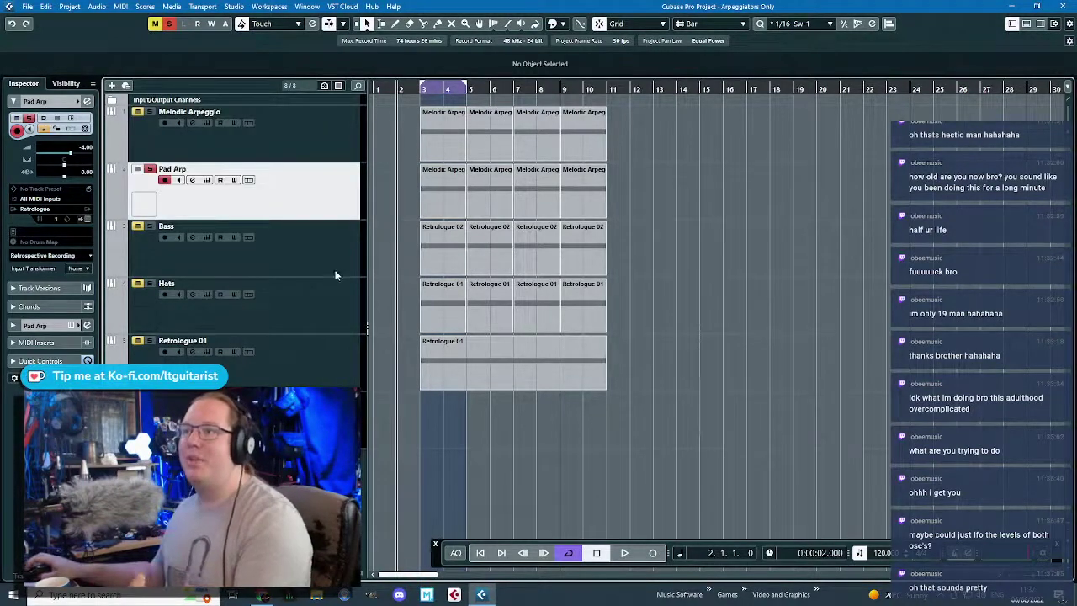
pyautogui.press('Down')
pyautogui.press('Down')
pyautogui.press('Down')
pyautogui.doubleClick(204, 343)
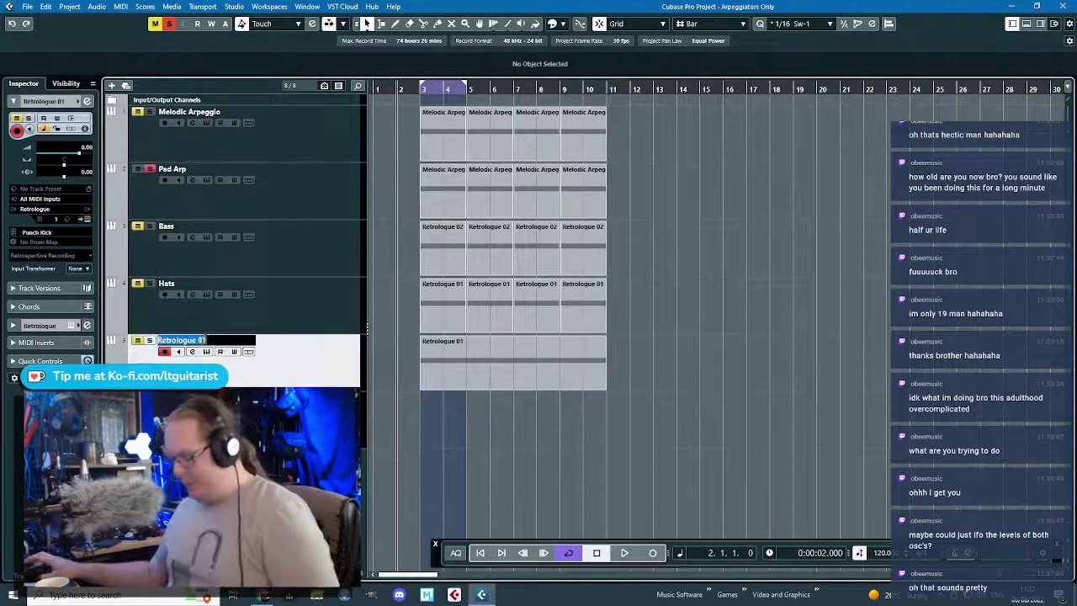
pyautogui.write('Bass')
pyautogui.press('Return')
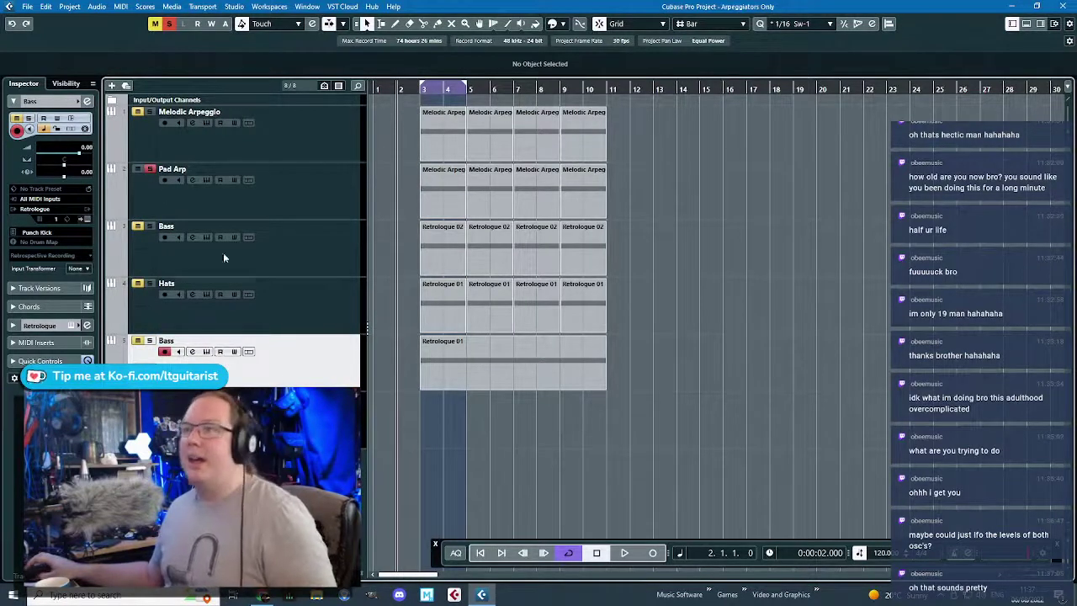
# - Rename the track below Hats, which holds the single long part, as Kick
pyautogui.press('Up')
pyautogui.press('Up')
pyautogui.press('Up')
pyautogui.press('Up')
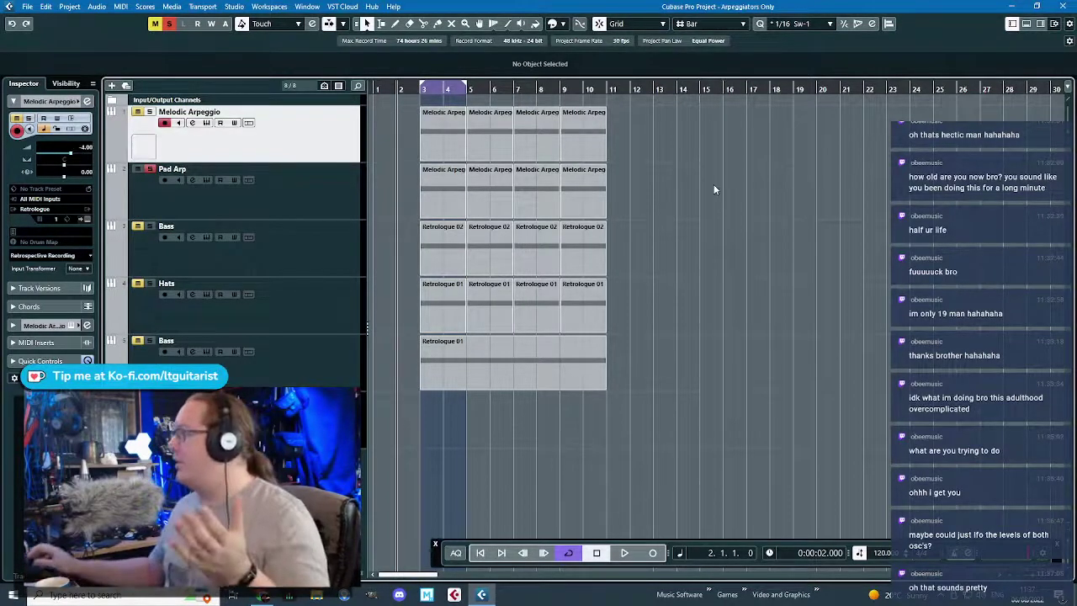
pyautogui.click(483, 361)
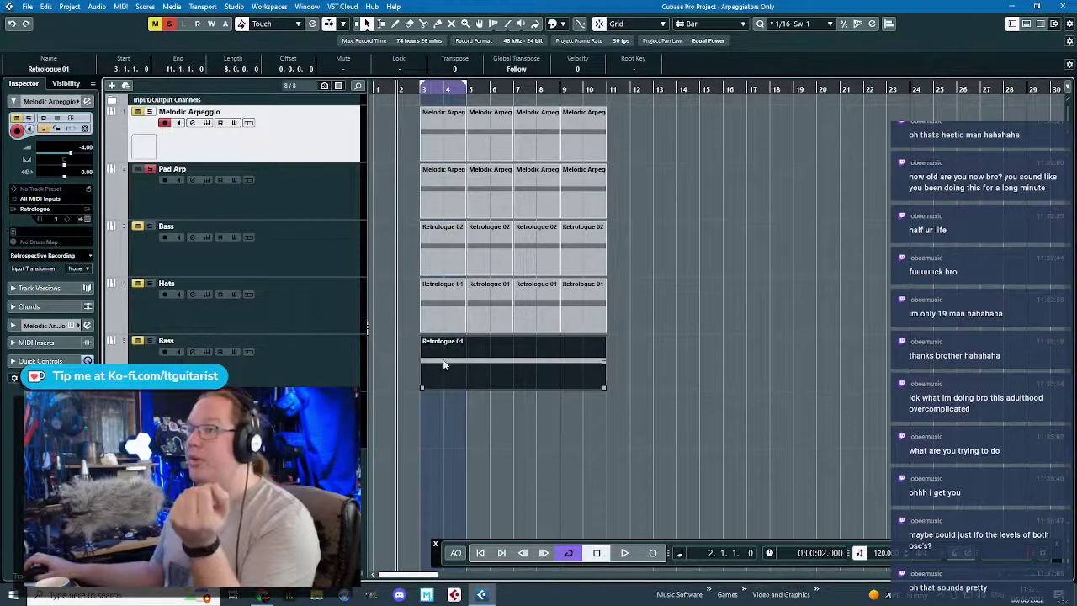
pyautogui.doubleClick(193, 340)
pyautogui.write('Kick')
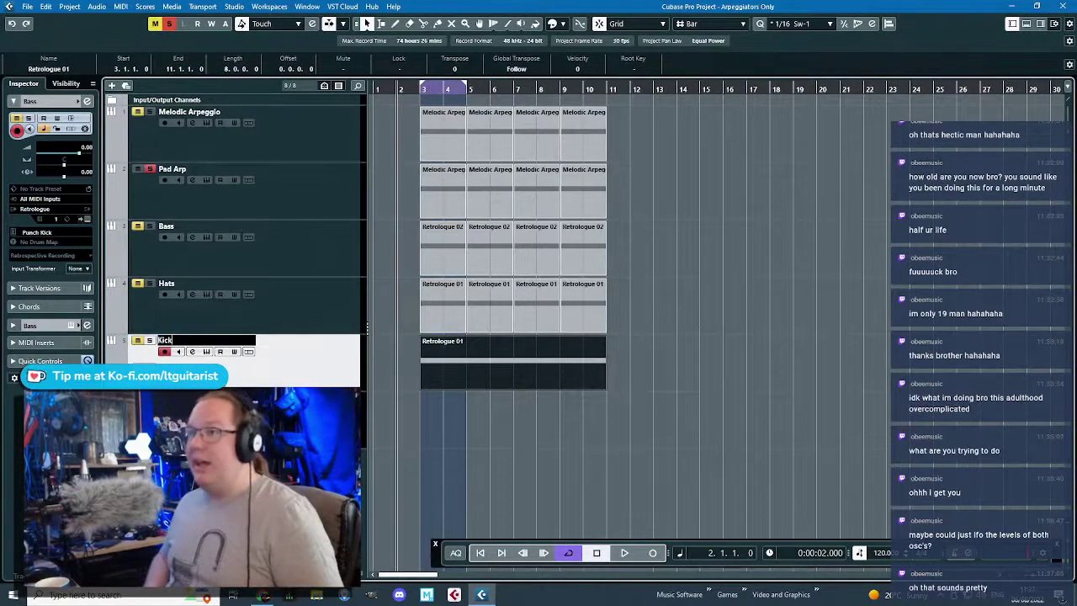
pyautogui.press('Return')
# - Move the Kick part to start at bar 19 and duplicate it directly after itself
pyautogui.moveTo(505, 385); pyautogui.dragTo(697, 386)
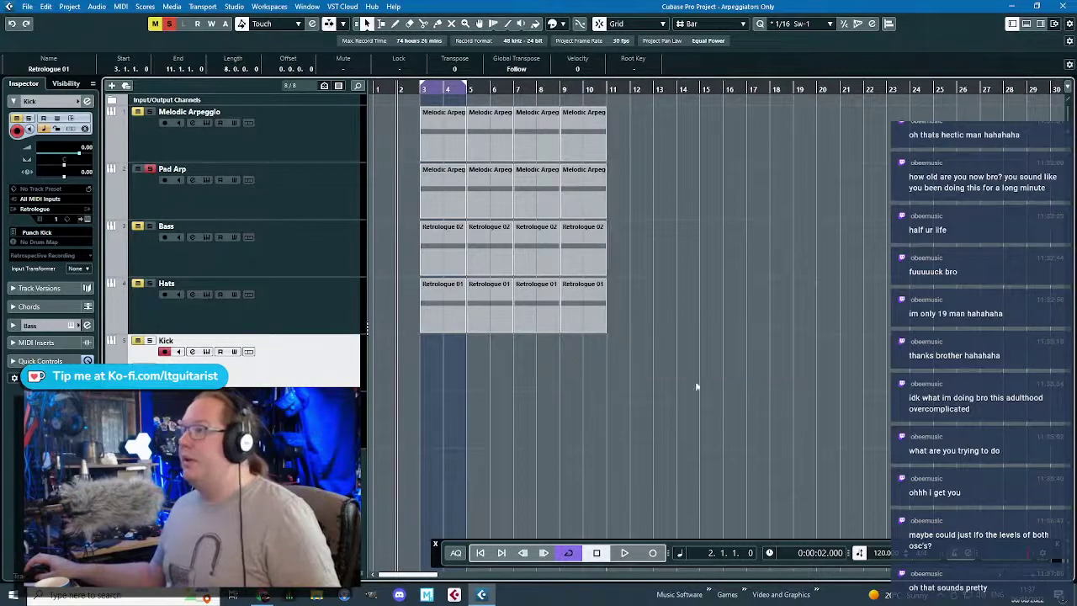
pyautogui.hotkey('ctrl', 'd')
pyautogui.click(731, 311)
pyautogui.click(744, 362)
pyautogui.press('Delete')
pyautogui.click(833, 358)
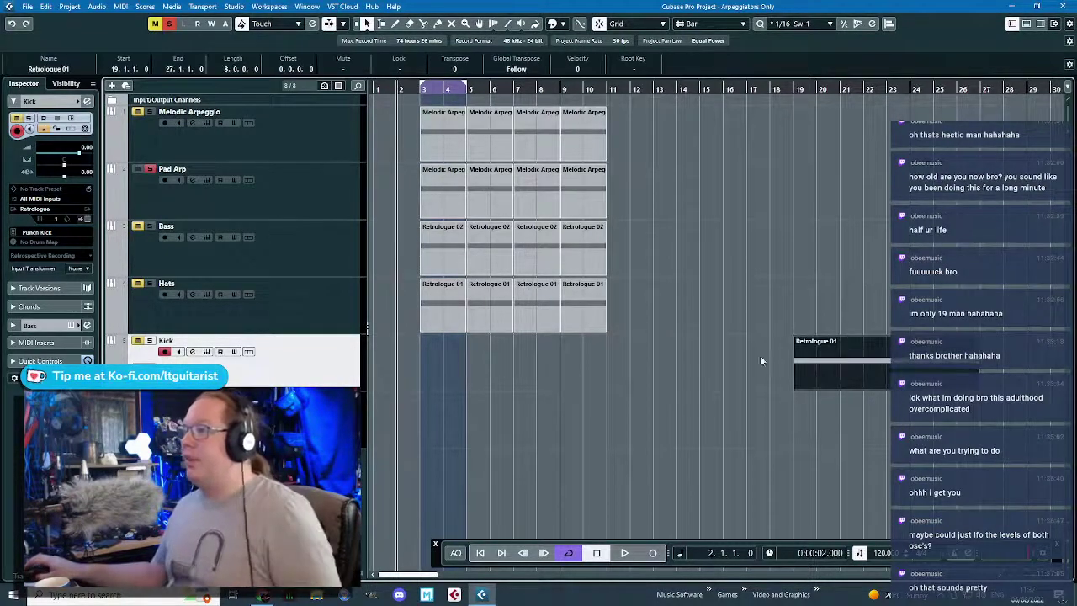
pyautogui.hotkey('ctrl', 'd')
# - Colour both Kick parts yellow
pyautogui.moveTo(660, 461); pyautogui.dragTo(1002, 283)
pyautogui.click(552, 24)
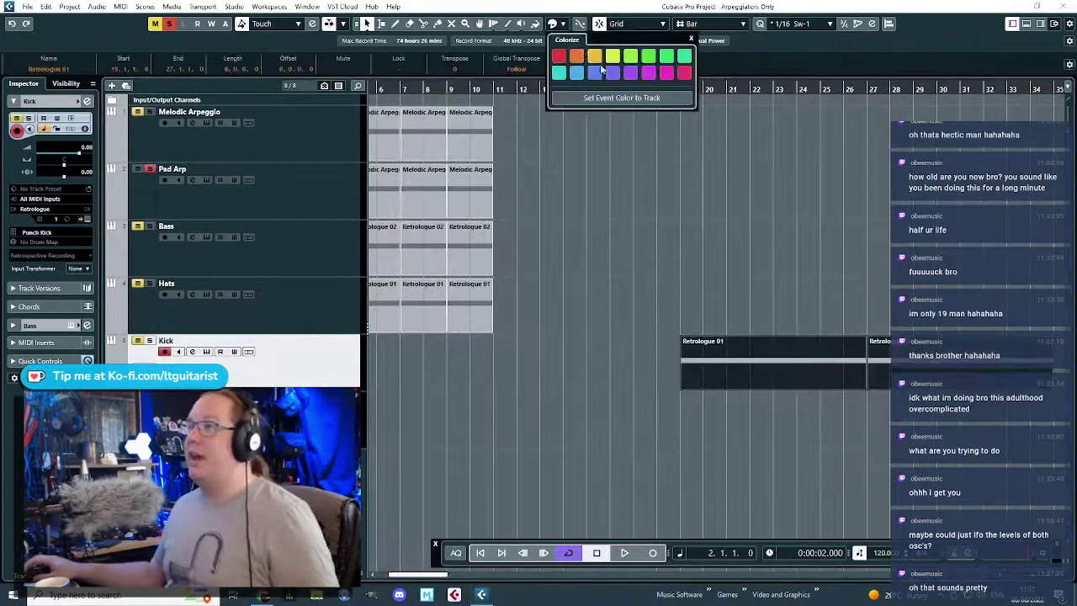
pyautogui.click(598, 56)
pyautogui.click(809, 217)
# - Duplicate the four Pad Arp parts so the copies follow directly from bar 11
pyautogui.press('g')
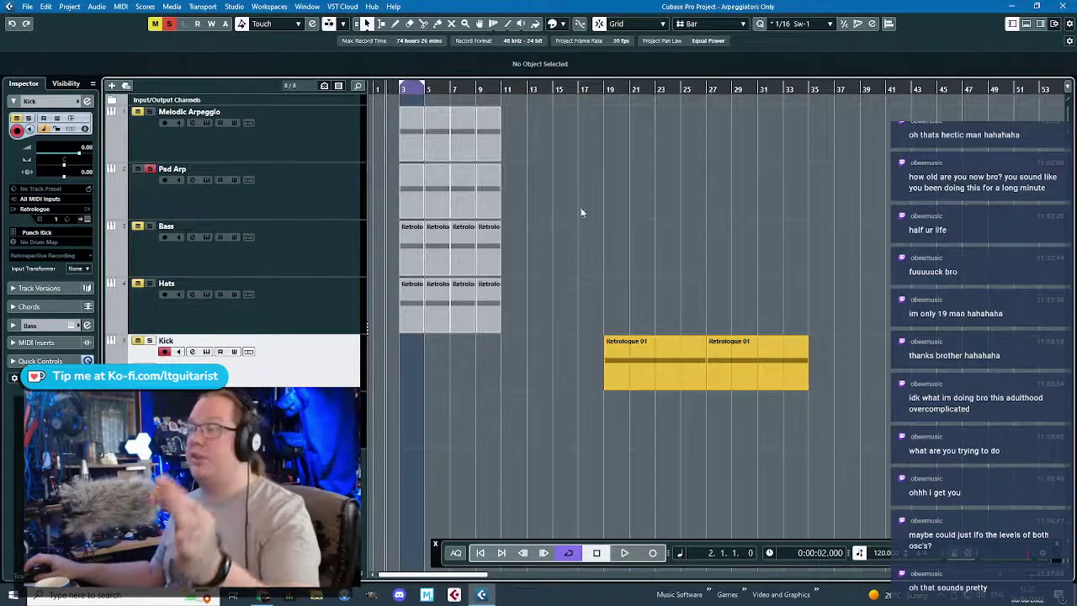
pyautogui.moveTo(580, 207); pyautogui.dragTo(362, 192)
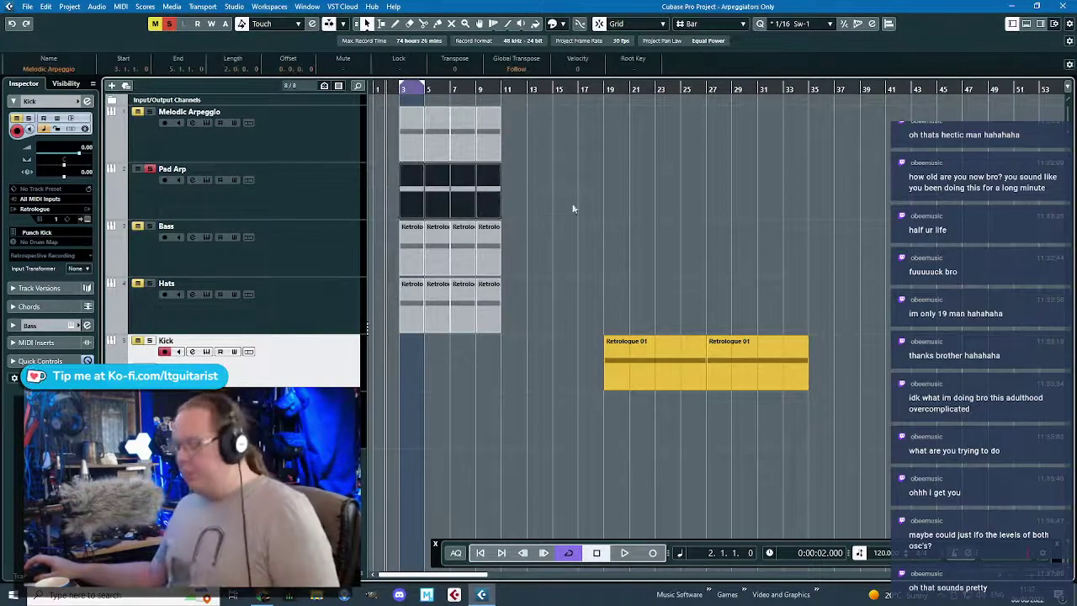
pyautogui.moveTo(494, 192); pyautogui.dragTo(576, 195)
pyautogui.moveTo(594, 191); pyautogui.dragTo(497, 189)
pyautogui.press('f')
pyautogui.click(524, 172)
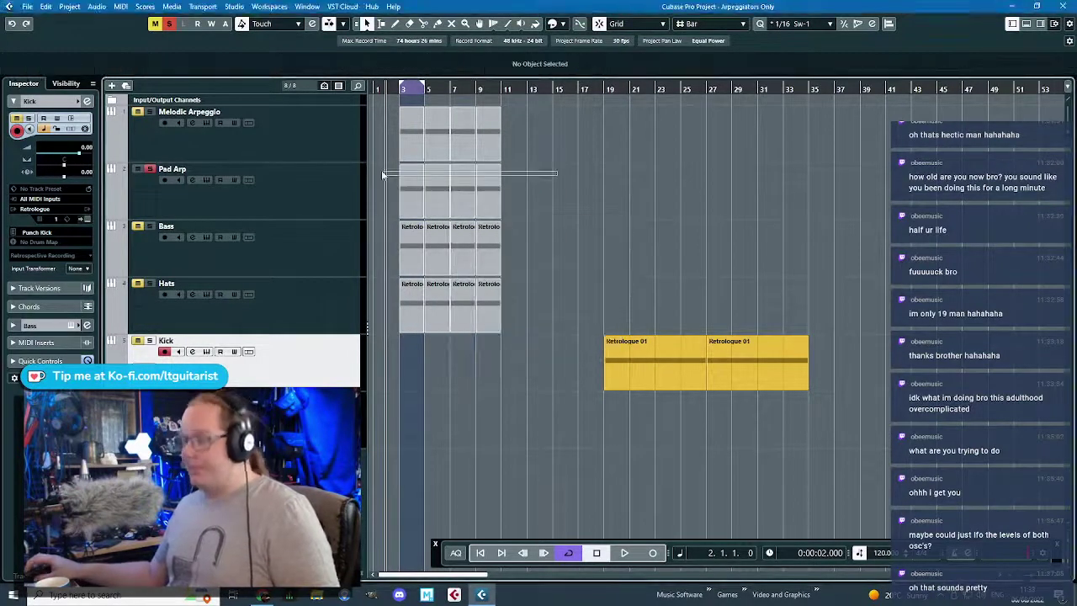
pyautogui.moveTo(383, 175); pyautogui.dragTo(382, 176)
pyautogui.hotkey('ctrl', 'd')
pyautogui.click(719, 243)
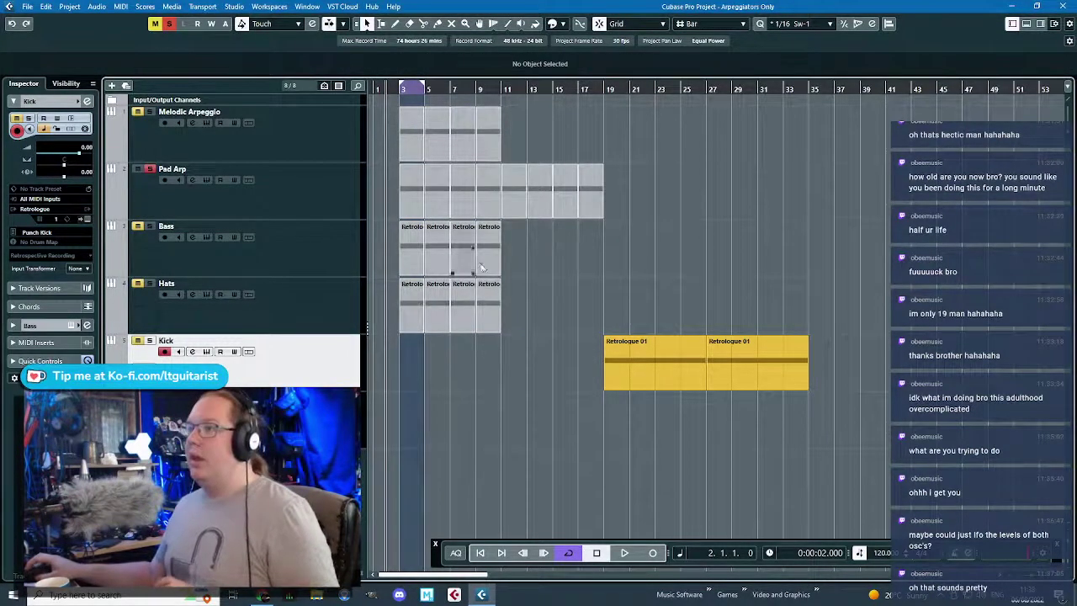
# - Move the four Bass parts to bar 11 and repeat the Bass and Pad Arp parts until both tracks reach bar 35
pyautogui.moveTo(420, 248); pyautogui.dragTo(522, 245)
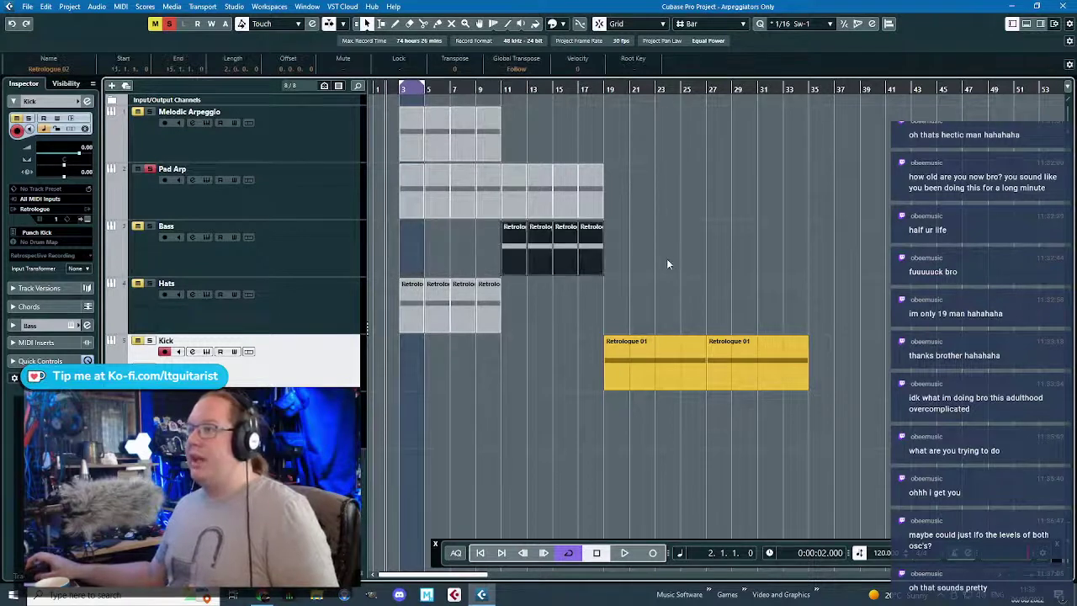
pyautogui.hotkey('ctrl', 'd')
pyautogui.hotkey('ctrl', 'd')
pyautogui.click(717, 180)
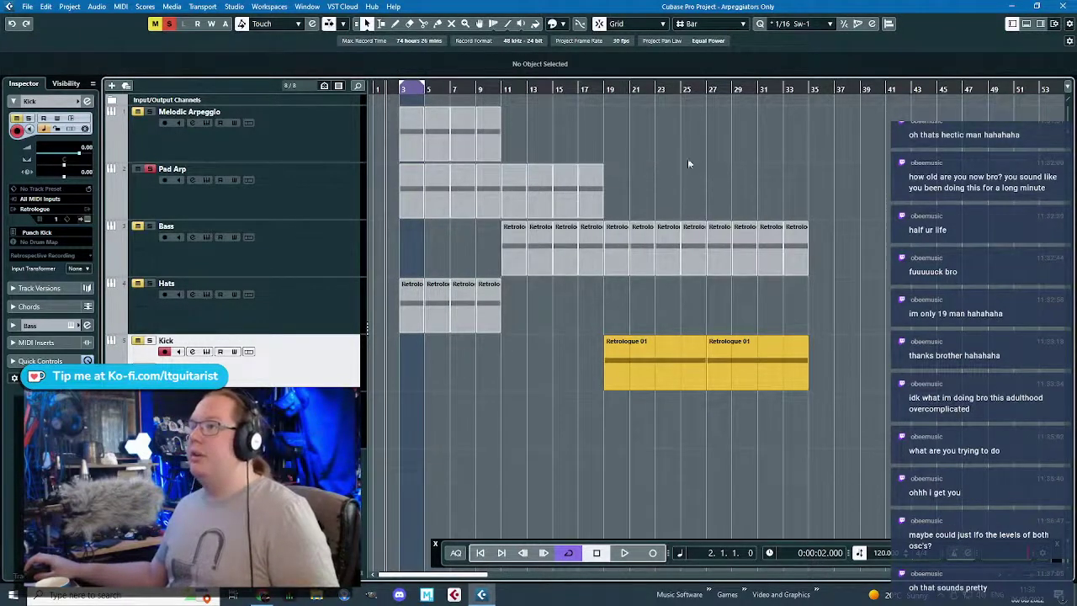
pyautogui.moveTo(731, 169); pyautogui.dragTo(384, 180)
pyautogui.hotkey('ctrl', 'd')
# - Move the four Melodic Arpeggio parts to start at bar 35 and duplicate them once directly after themselves
pyautogui.moveTo(699, 122); pyautogui.dragTo(396, 154)
pyautogui.moveTo(463, 134); pyautogui.dragTo(825, 134)
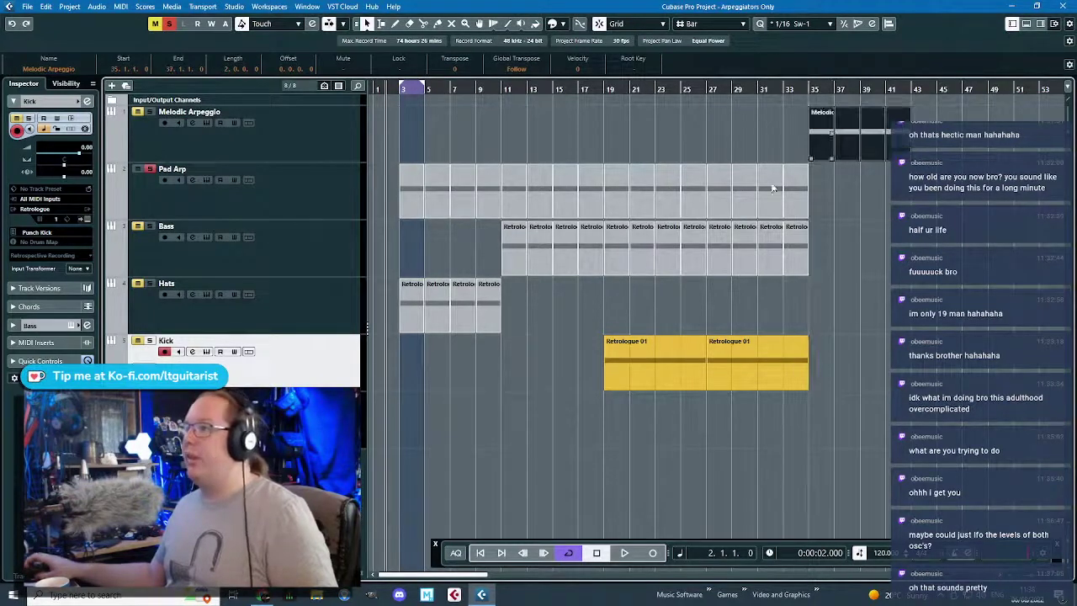
pyautogui.moveTo(575, 310); pyautogui.dragTo(375, 297)
pyautogui.moveTo(915, 207); pyautogui.dragTo(823, 147)
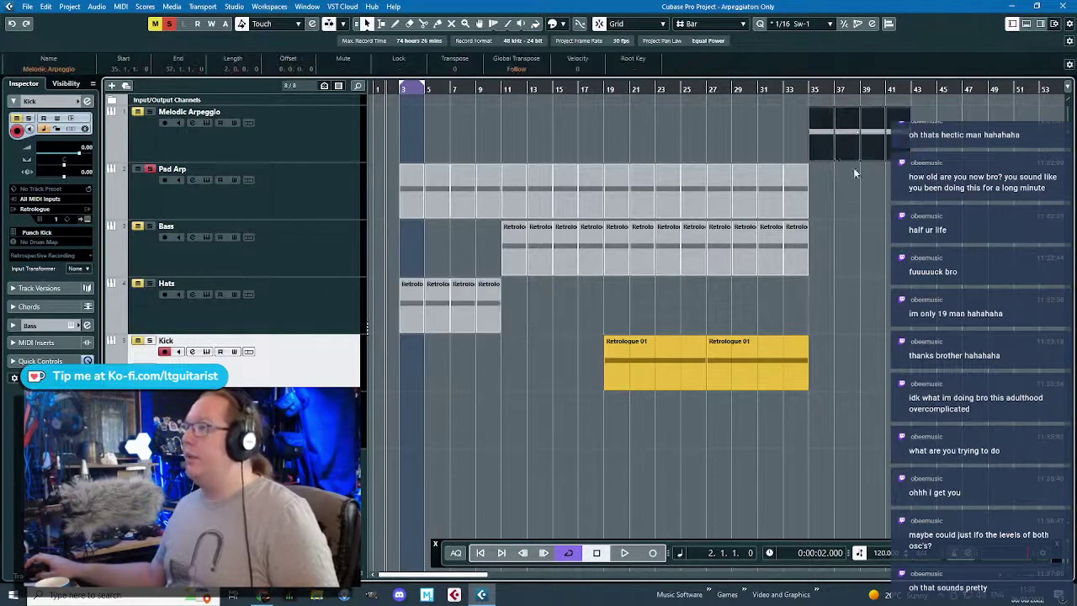
pyautogui.hotkey('ctrl', 'd')
# - Colour all eight Melodic Arpeggio parts light green
pyautogui.moveTo(1041, 213); pyautogui.dragTo(824, 117)
pyautogui.click(564, 26)
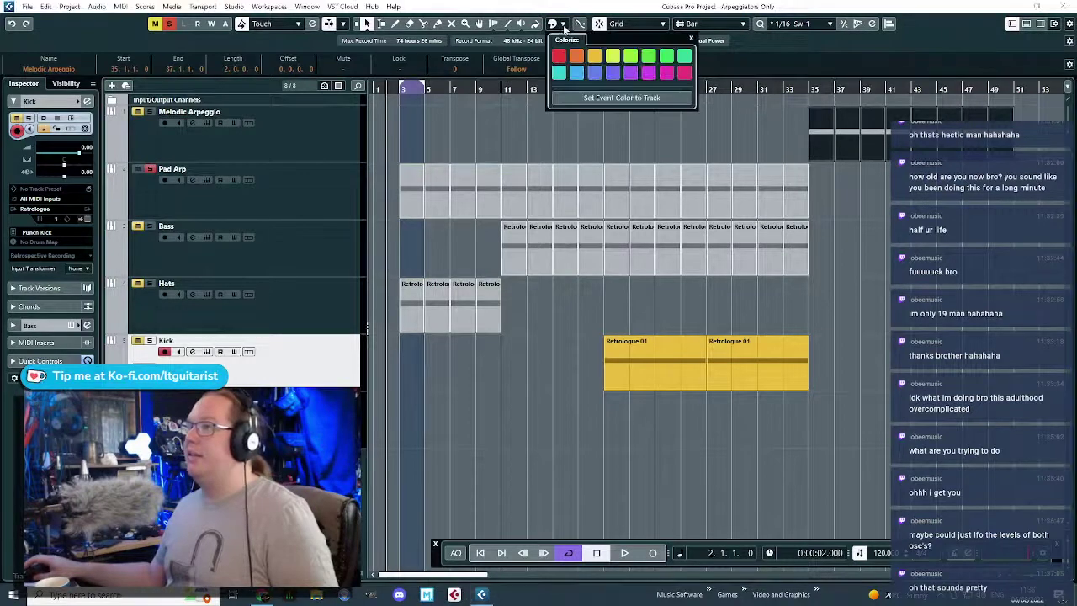
pyautogui.click(632, 57)
# - Colour the Pad Arp and Bass parts between bars 19 and 35 the same amber yellow as the Kick parts
pyautogui.moveTo(606, 141); pyautogui.dragTo(794, 269)
pyautogui.click(564, 26)
pyautogui.click(594, 97)
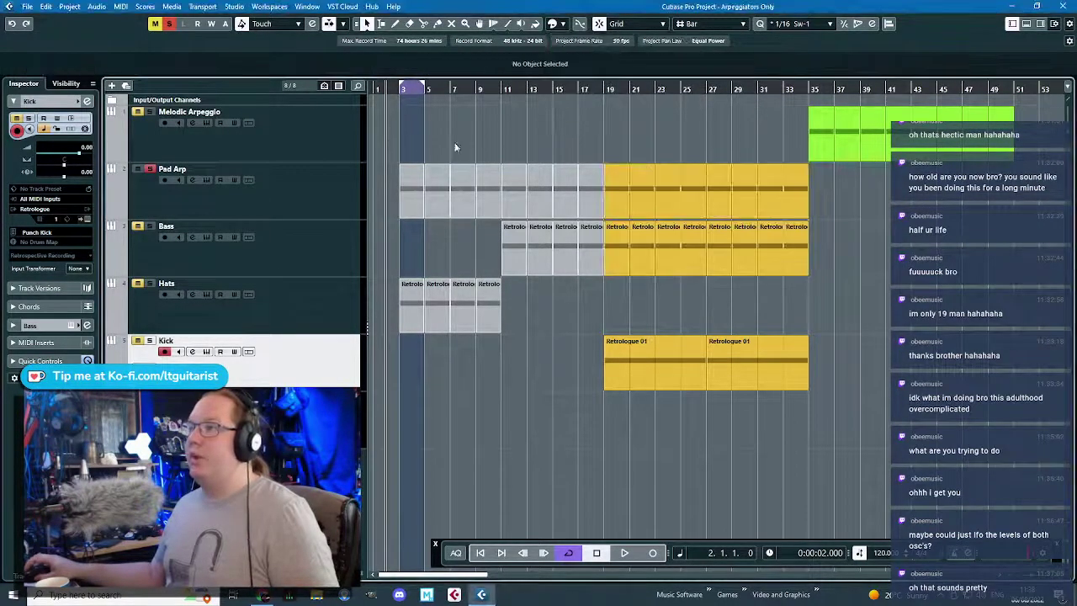
# - Colour the Pad Arp and Bass parts before bar 19 lime yellow
pyautogui.moveTo(455, 142); pyautogui.dragTo(588, 244)
pyautogui.click(536, 24)
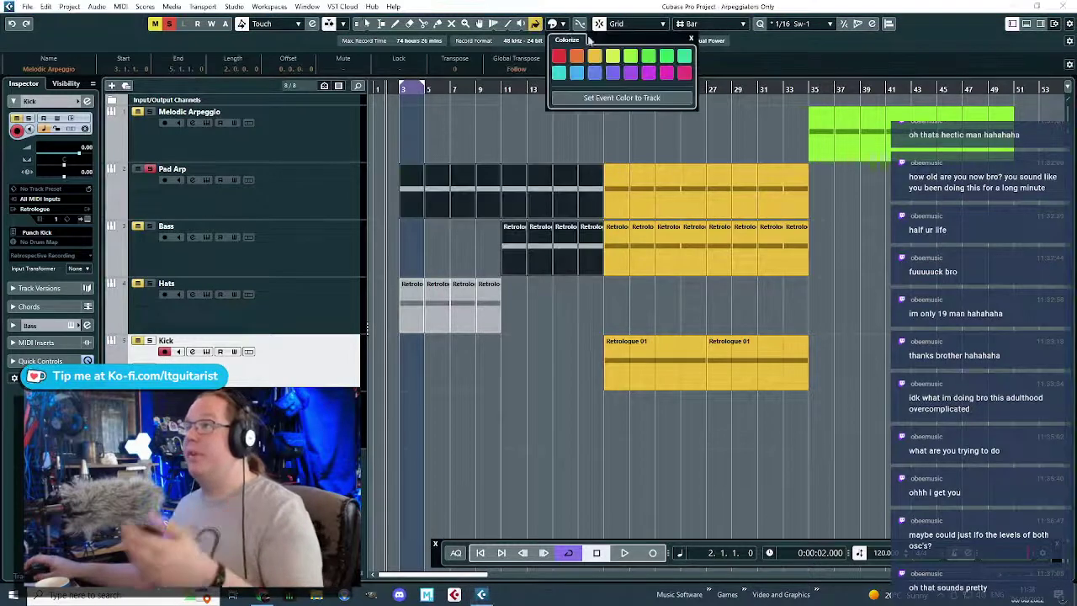
pyautogui.click(632, 57)
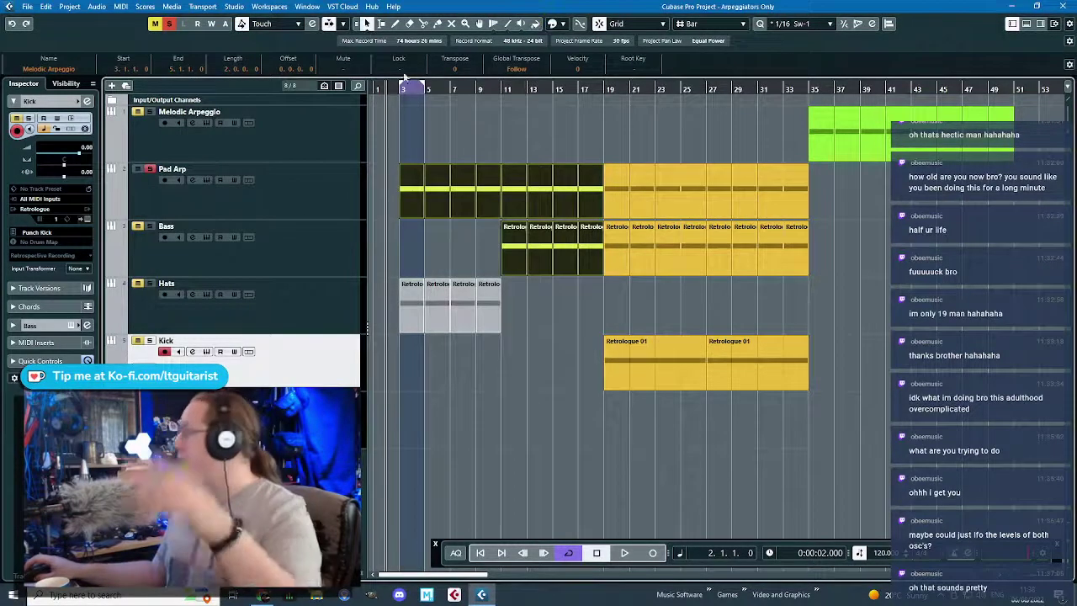
pyautogui.click(551, 140)
# - Move the four Hats parts to start at bar 15 and duplicate the two from bar 19 until they reach bar 35
pyautogui.moveTo(544, 364); pyautogui.dragTo(573, 316)
pyautogui.click(683, 302)
pyautogui.moveTo(683, 301); pyautogui.dragTo(612, 314)
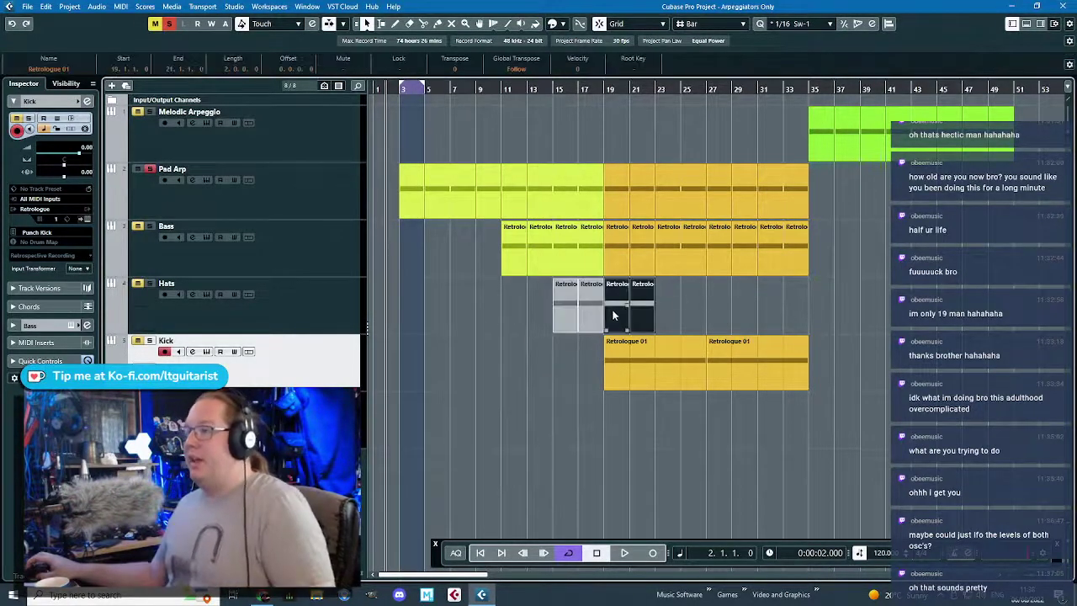
pyautogui.hotkey('ctrl', 'd')
pyautogui.hotkey('ctrl', 'd')
pyautogui.hotkey('ctrl', 'd')
# - Colour the Hats parts from bar 19 onward amber yellow and the two Hats parts before bar 19 lime yellow
pyautogui.moveTo(908, 305); pyautogui.dragTo(613, 313)
pyautogui.click(553, 24)
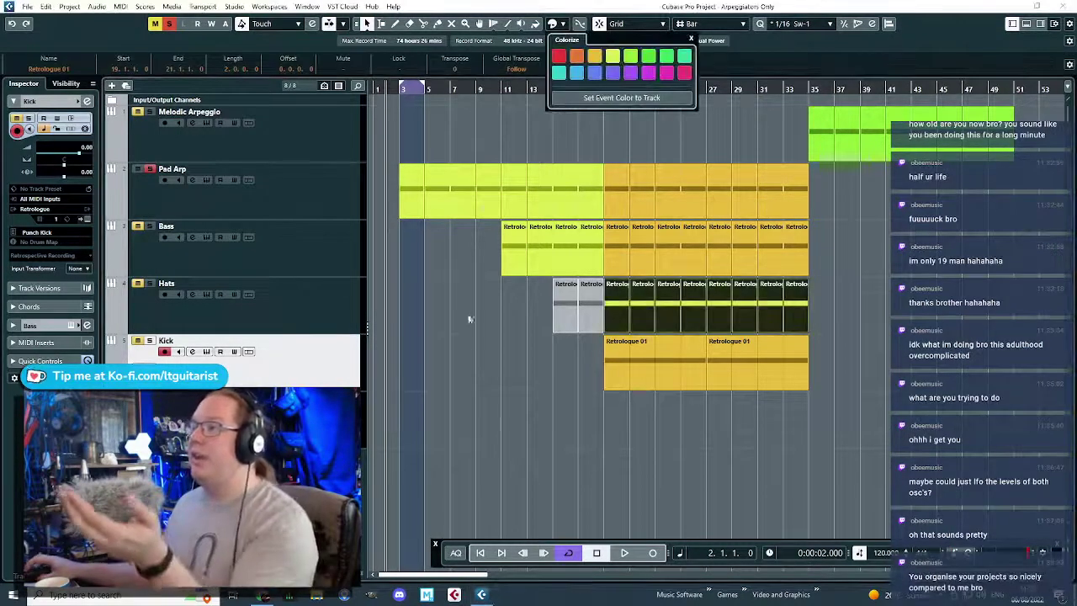
pyautogui.click(614, 56)
pyautogui.moveTo(499, 370); pyautogui.dragTo(574, 312)
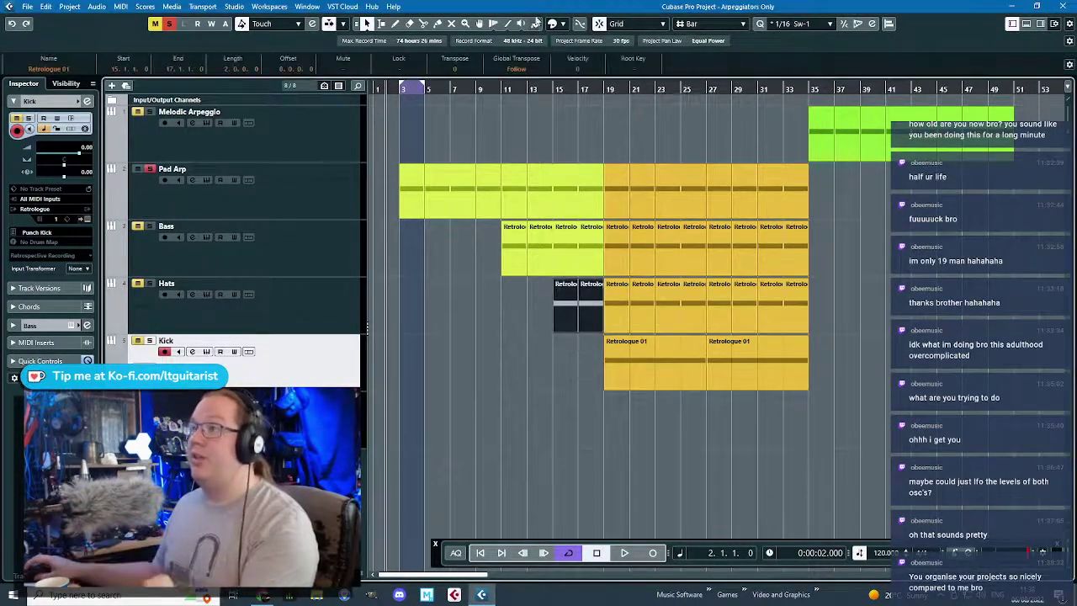
pyautogui.click(553, 24)
pyautogui.click(632, 56)
pyautogui.click(429, 132)
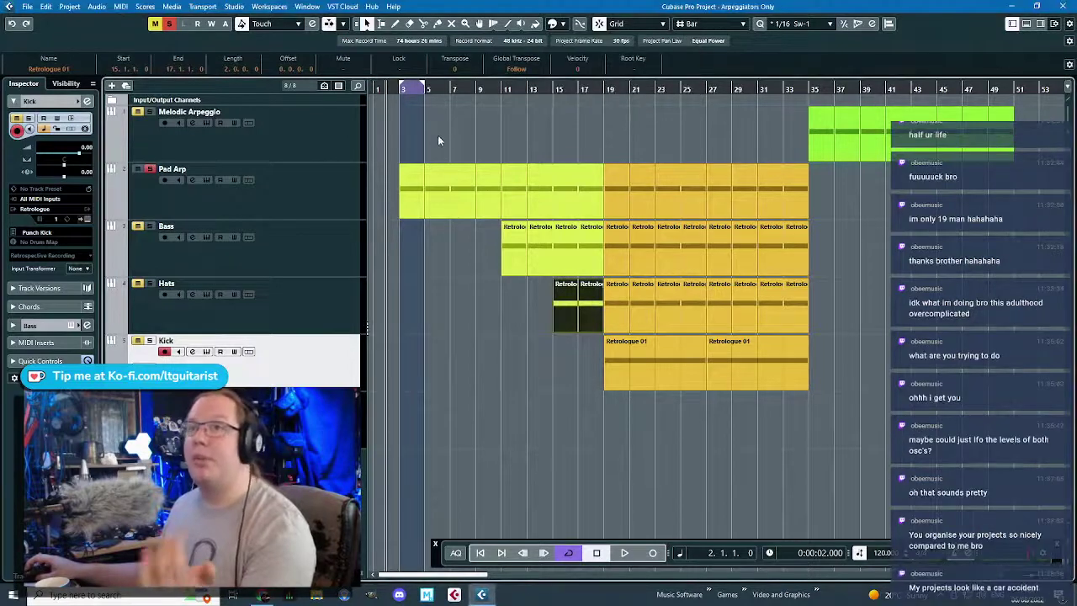
pyautogui.click(488, 139)
pyautogui.click(239, 200)
pyautogui.click(218, 142)
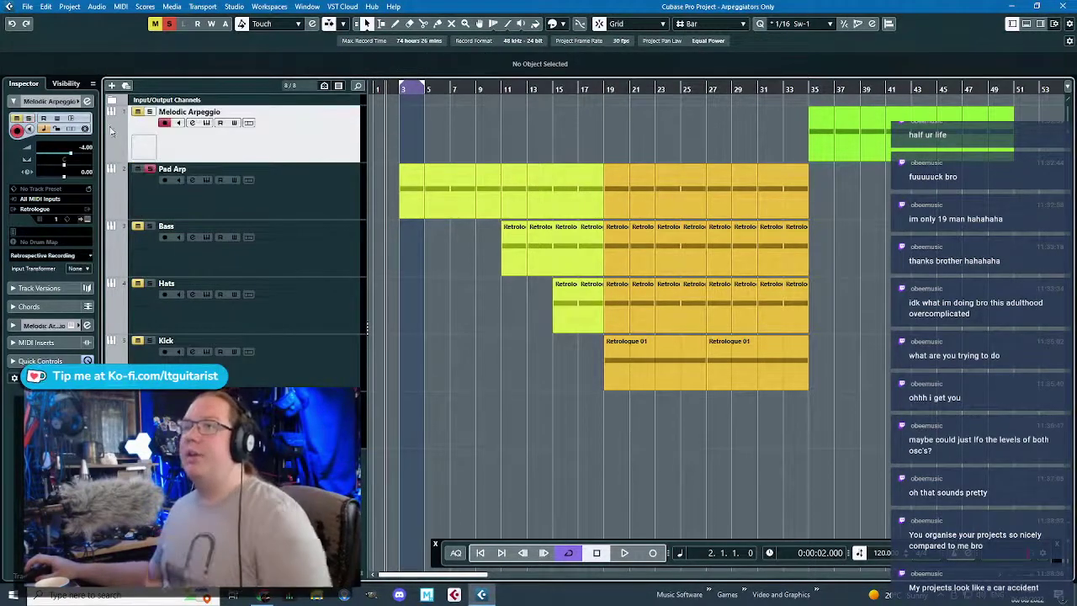
pyautogui.keyDown('ctrl'); pyautogui.click(115, 143); pyautogui.keyUp('ctrl')
pyautogui.click(305, 139)
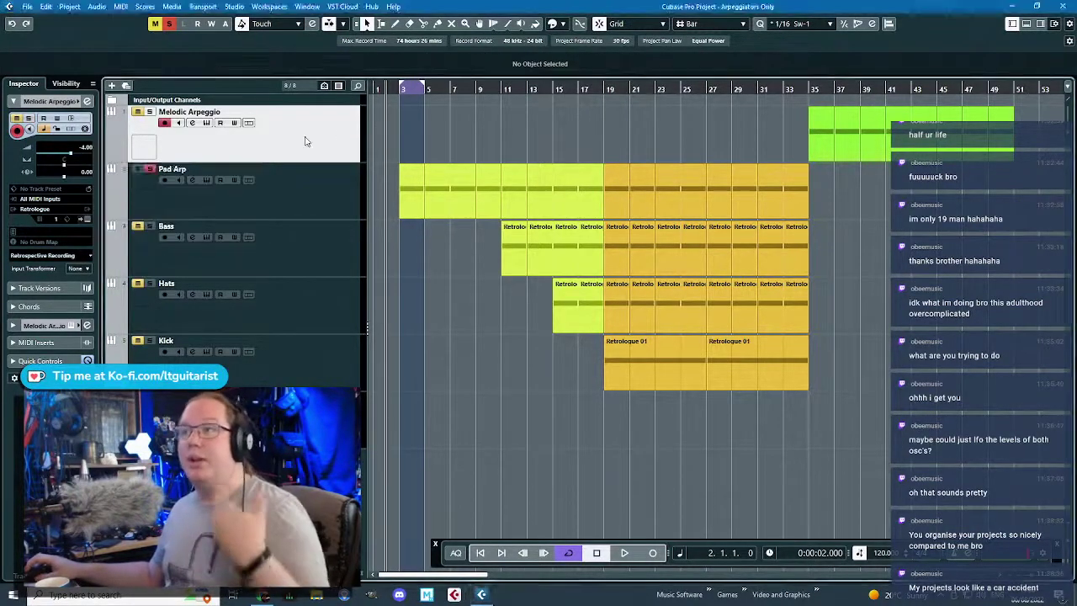
pyautogui.click(336, 323)
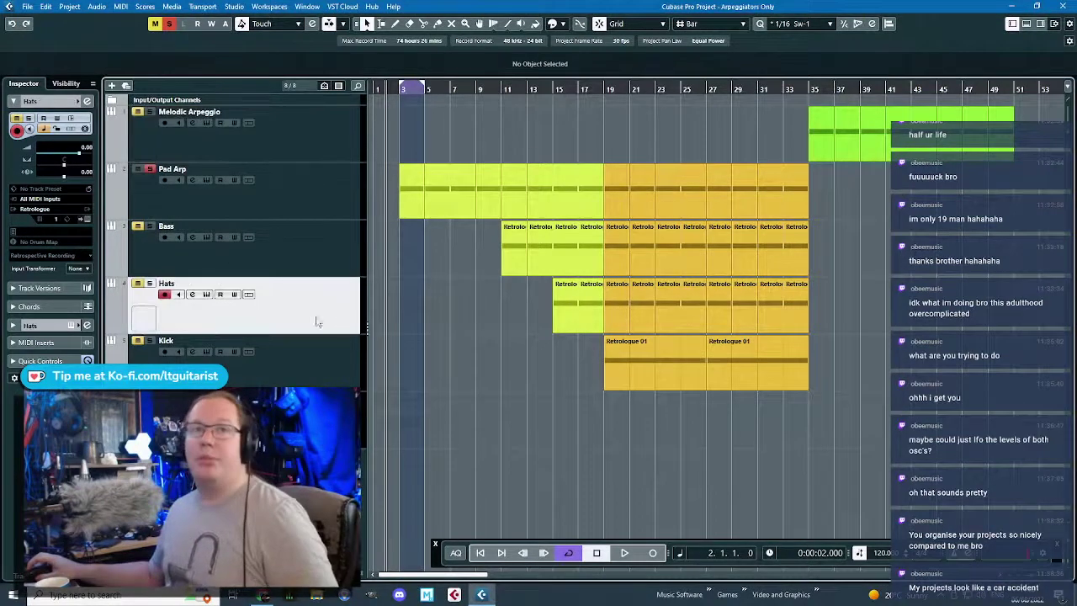
# - Set the Kick track's colour to magenta and the Hats track's colour to purple-magenta
pyautogui.click(240, 337)
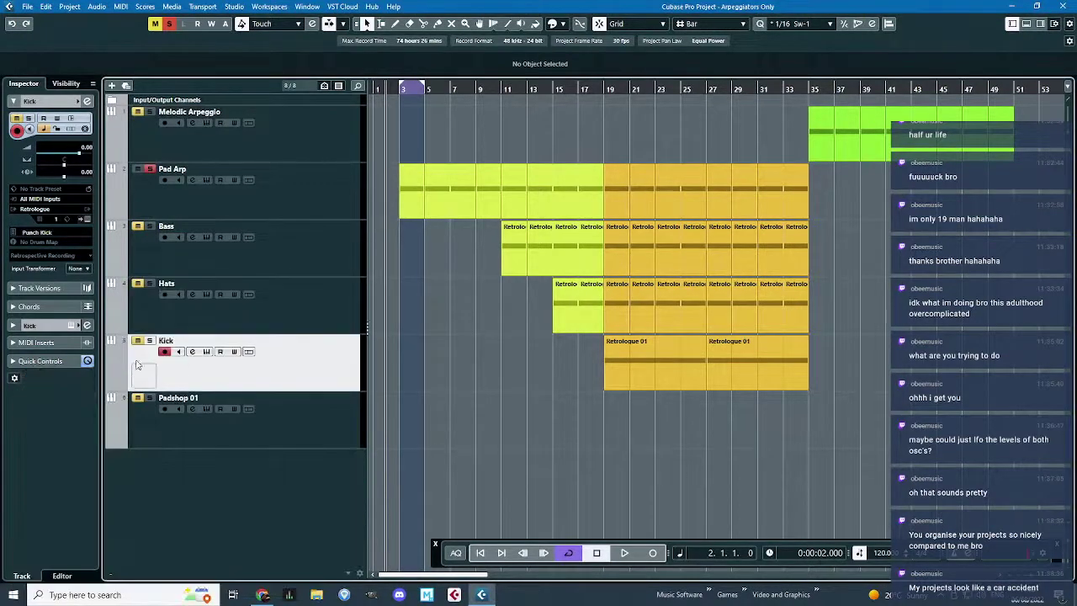
pyautogui.keyDown('ctrl'); pyautogui.click(127, 363); pyautogui.keyUp('ctrl')
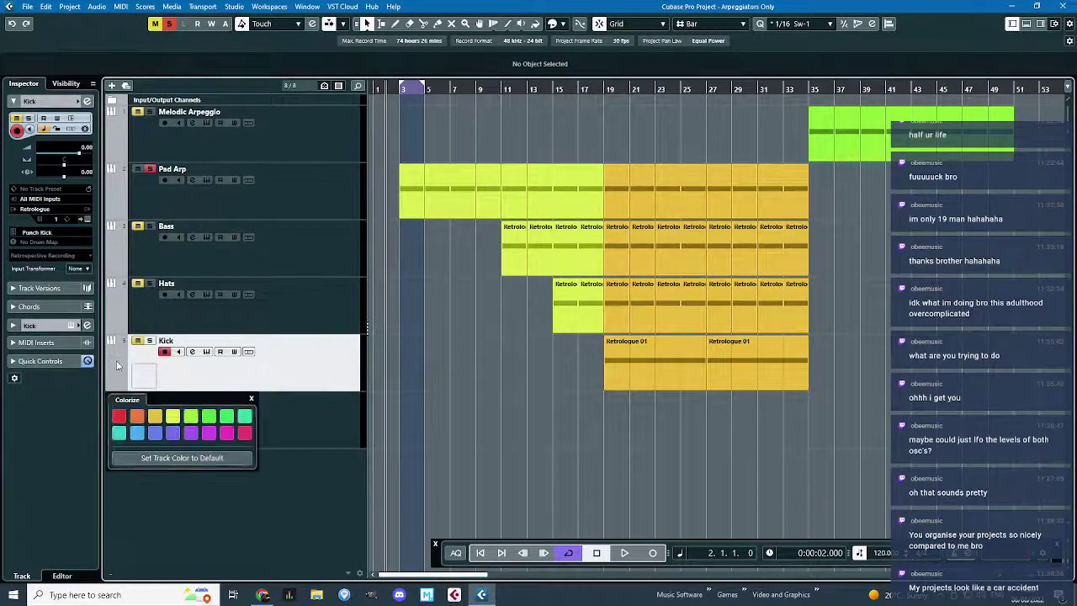
pyautogui.click(225, 433)
pyautogui.press('Up')
pyautogui.keyDown('ctrl'); pyautogui.click(119, 317); pyautogui.keyUp('ctrl')
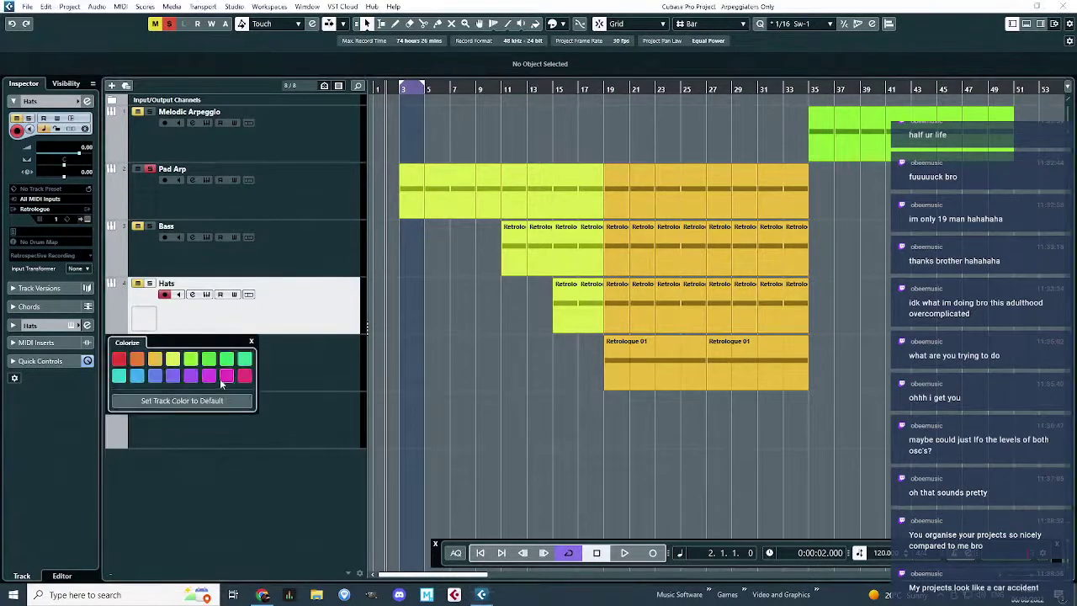
pyautogui.click(220, 379)
pyautogui.click(235, 361)
# - Set the track colour of both Melodic Arpeggio and Pad Arp to light blue
pyautogui.click(323, 239)
pyautogui.click(263, 189)
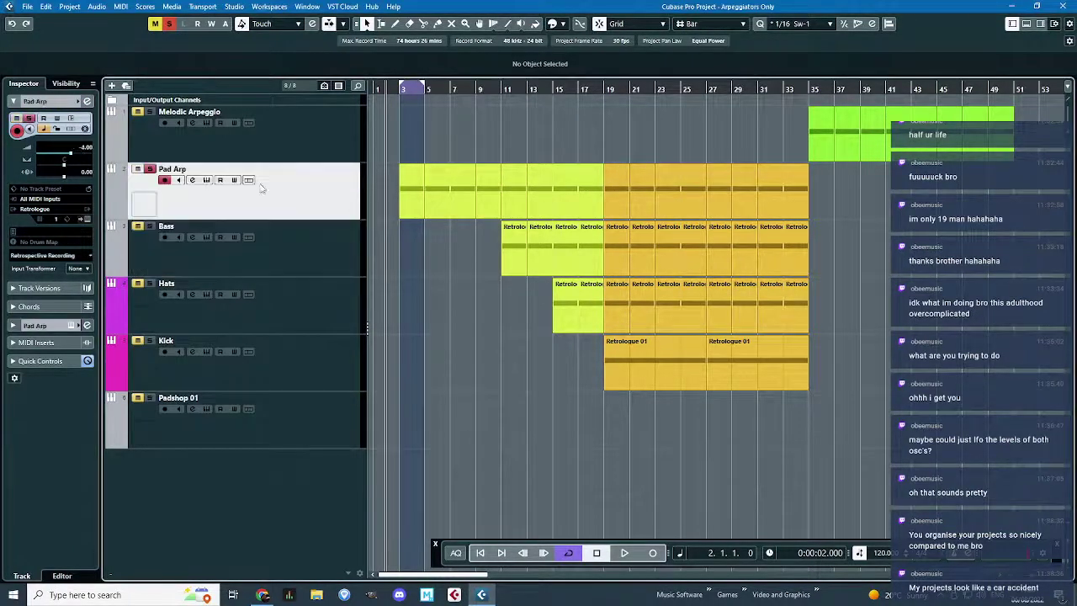
pyautogui.keyDown('ctrl'); pyautogui.click(118, 169); pyautogui.keyUp('ctrl')
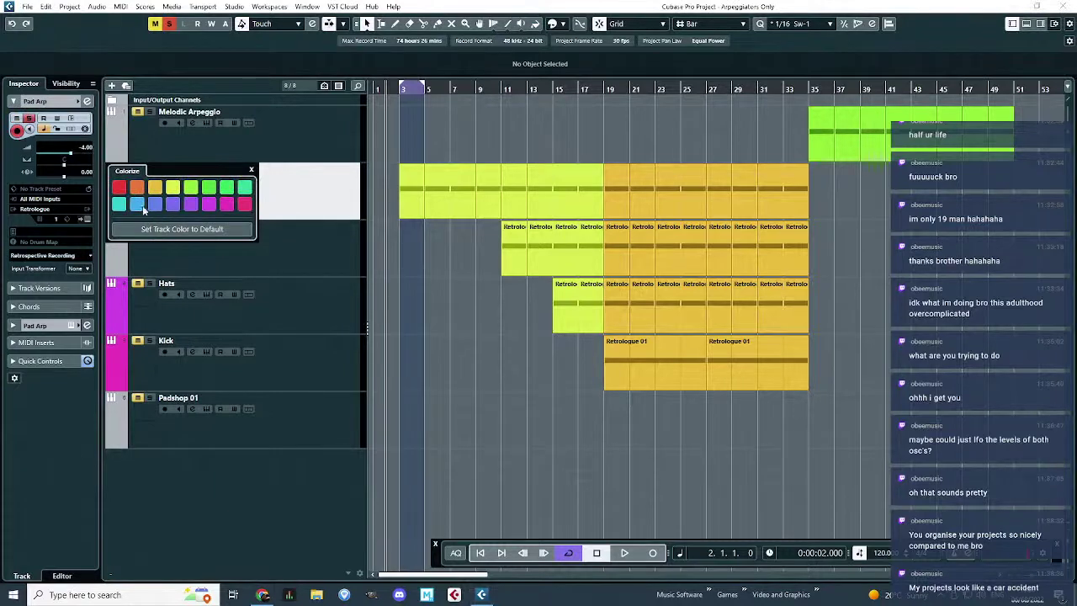
pyautogui.click(353, 227)
pyautogui.keyDown('ctrl'); pyautogui.click(122, 212); pyautogui.keyUp('ctrl')
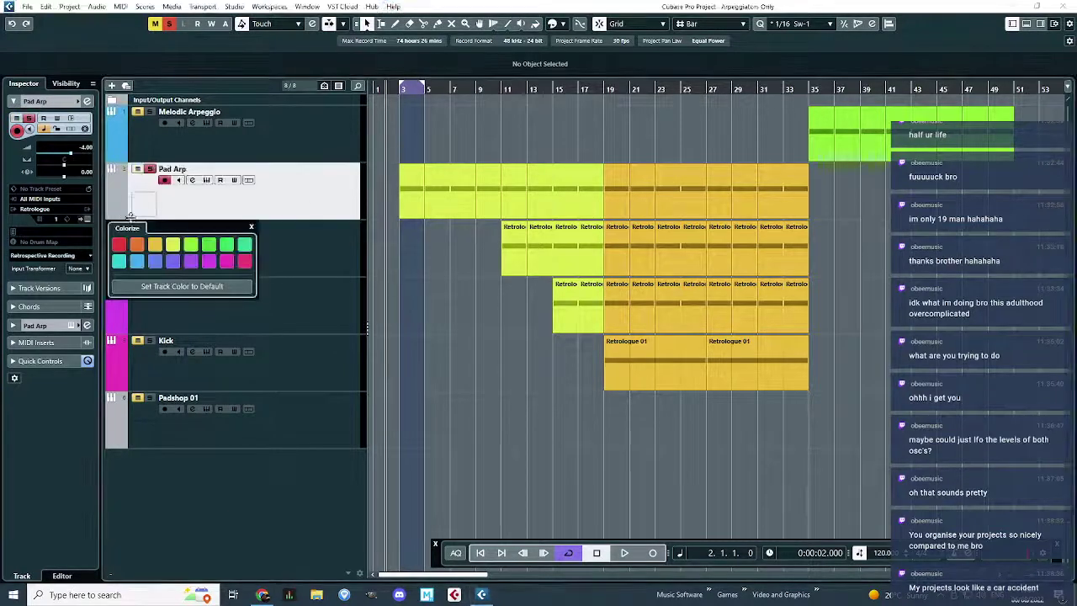
pyautogui.click(143, 262)
# - Set the Bass track's colour to purple
pyautogui.click(118, 253)
pyautogui.keyDown('ctrl'); pyautogui.click(117, 253); pyautogui.keyUp('ctrl')
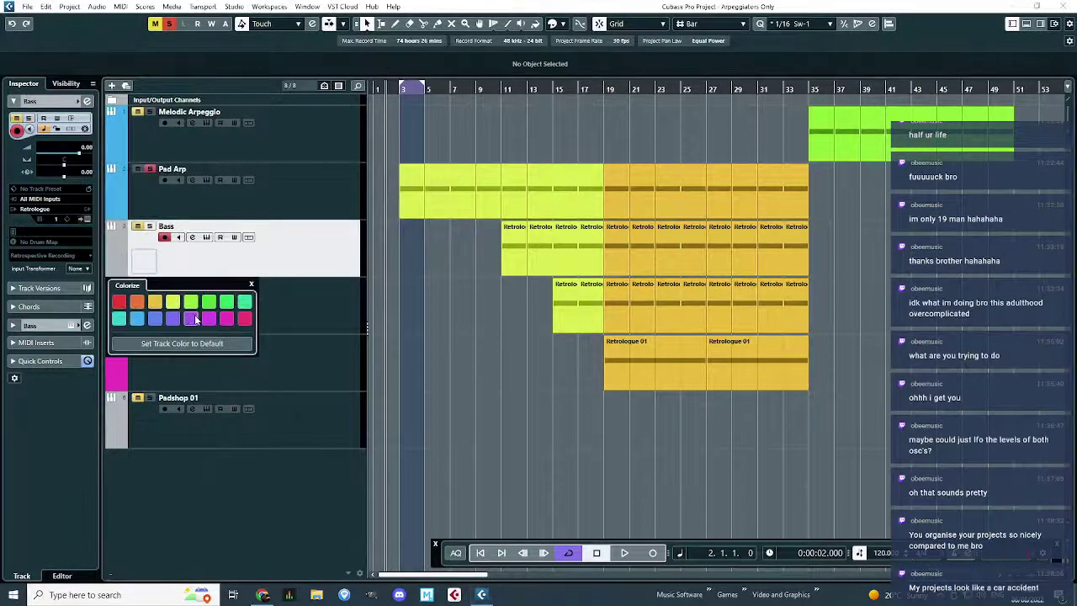
pyautogui.click(195, 318)
# - Change the Hats track's colour to the same magenta as the Kick track
pyautogui.click(315, 318)
pyautogui.click(312, 341)
pyautogui.click(310, 324)
pyautogui.keyDown('ctrl'); pyautogui.click(121, 312); pyautogui.keyUp('ctrl')
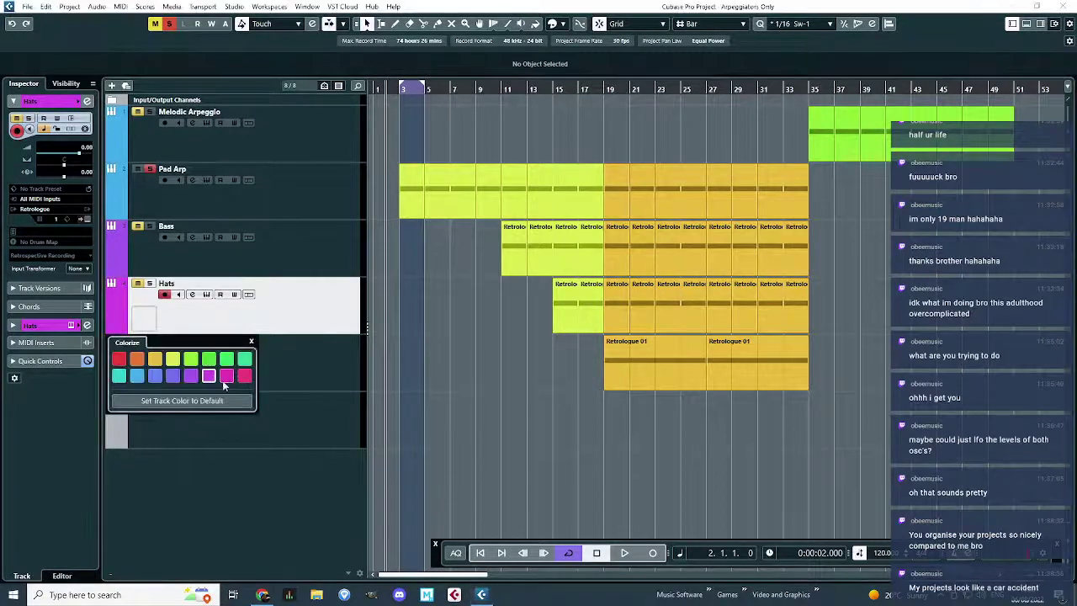
pyautogui.click(318, 354)
pyautogui.click(312, 268)
pyautogui.click(329, 199)
pyautogui.click(345, 257)
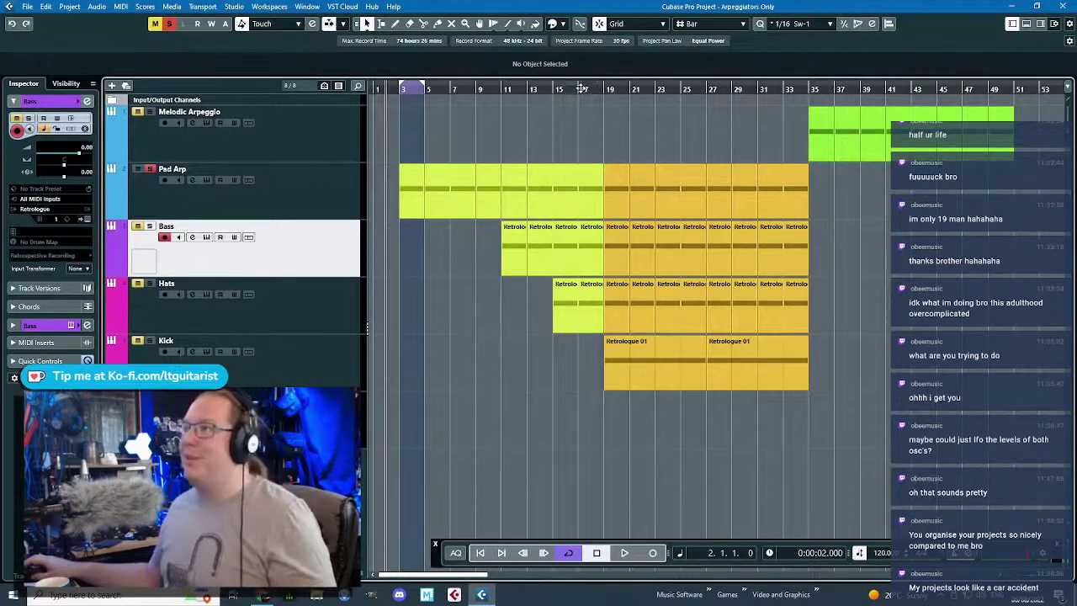
# - Set the cycle range from bar 19 to bar 35
pyautogui.moveTo(612, 79)
pyautogui.mouseDown()
pyautogui.moveTo(830, 120)
pyautogui.moveTo(821, 125)
pyautogui.mouseUp()
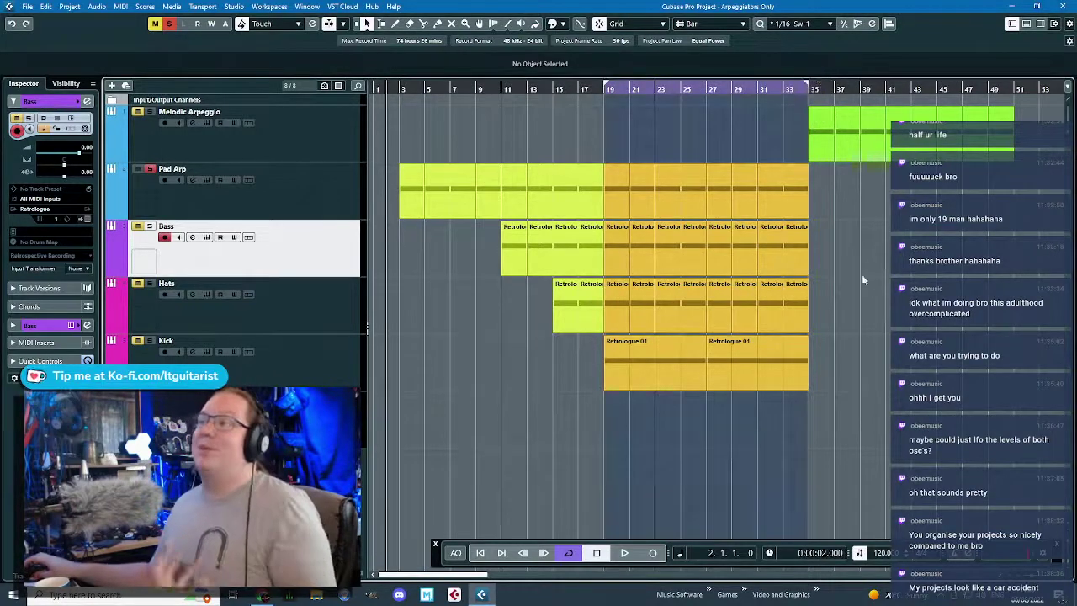
pyautogui.press('g')
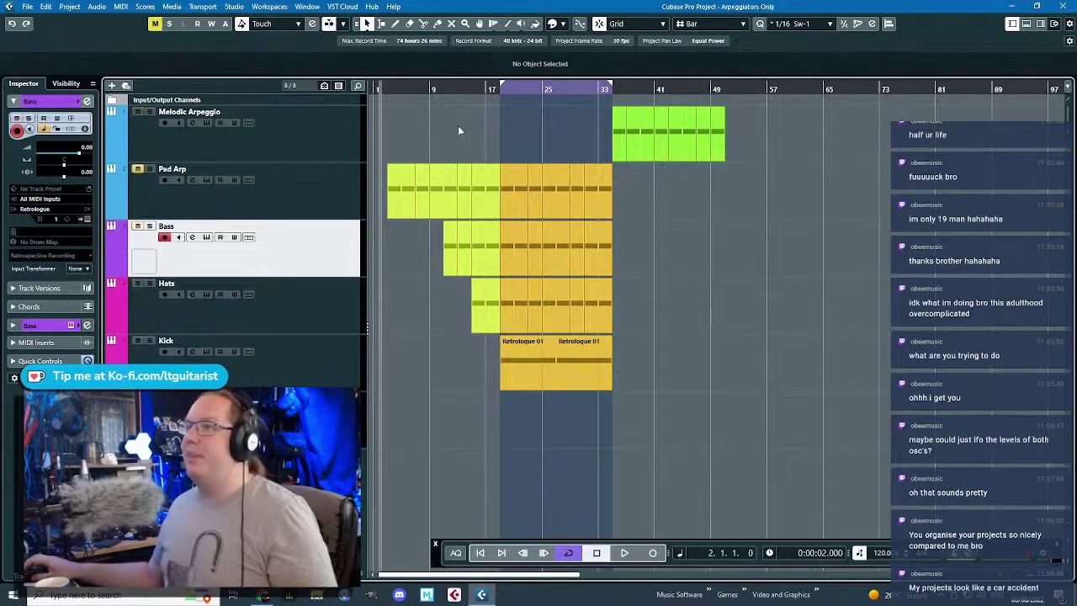
pyautogui.press('h')
# - Show an automation lane under Pad Arp and open the full list of parameters that can be assigned to it
pyautogui.press('Up')
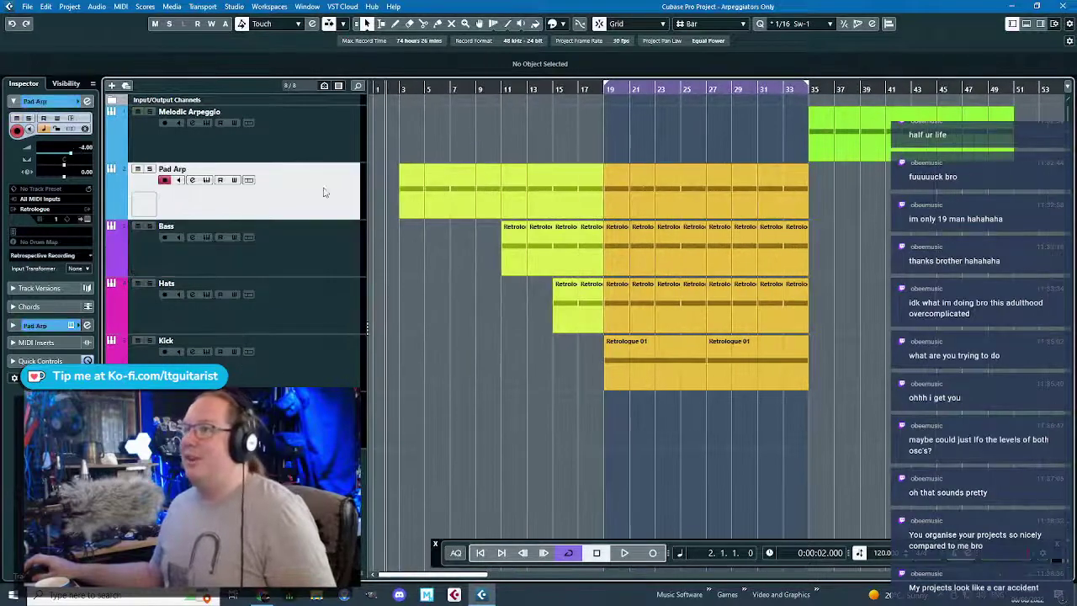
pyautogui.click(106, 216)
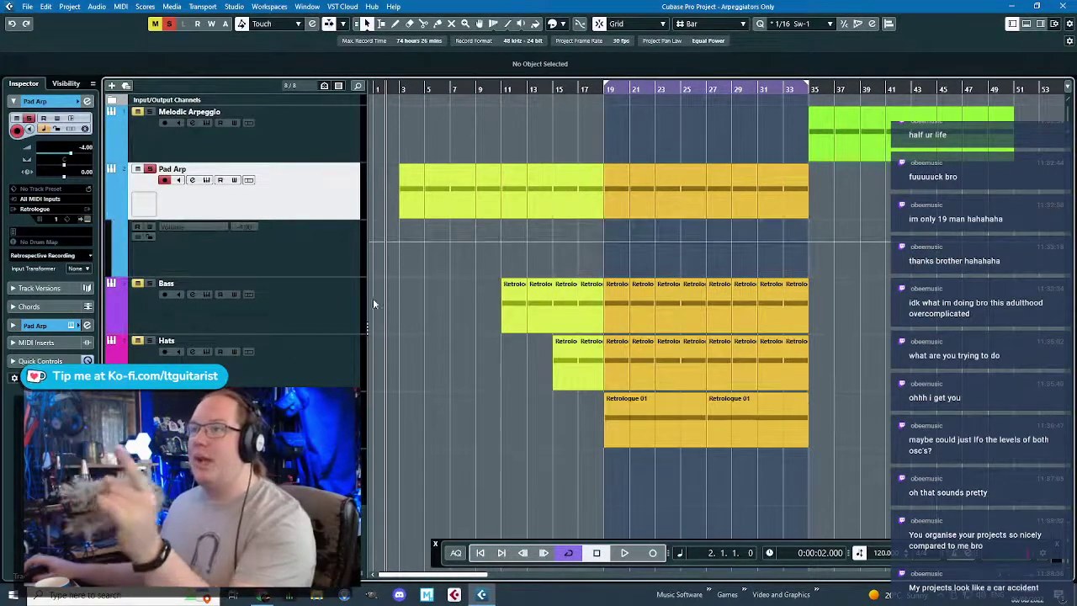
pyautogui.click(173, 226)
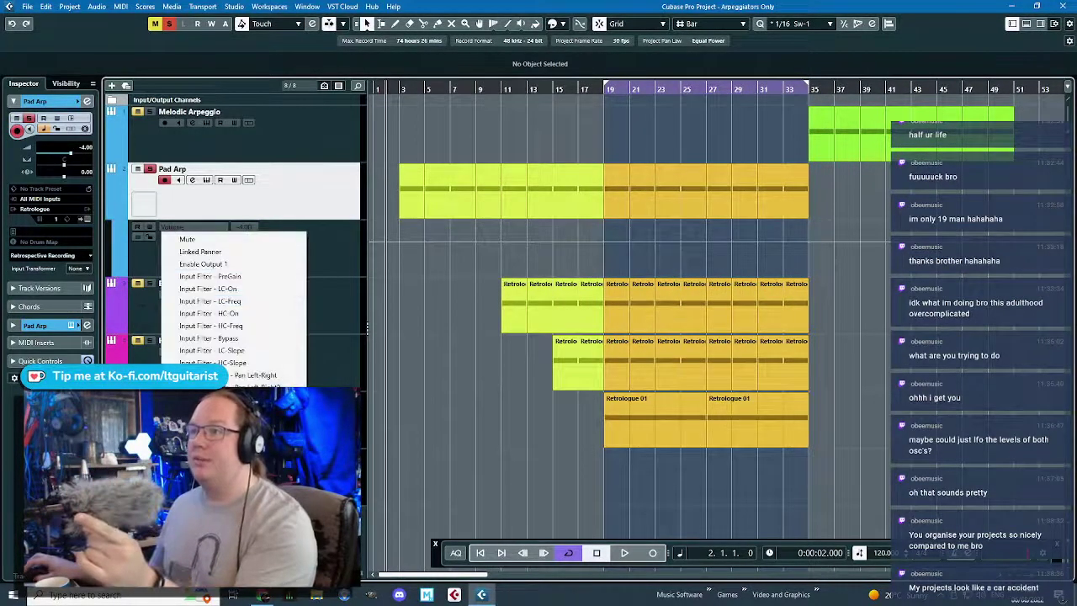
pyautogui.click(195, 424)
pyautogui.click(463, 291)
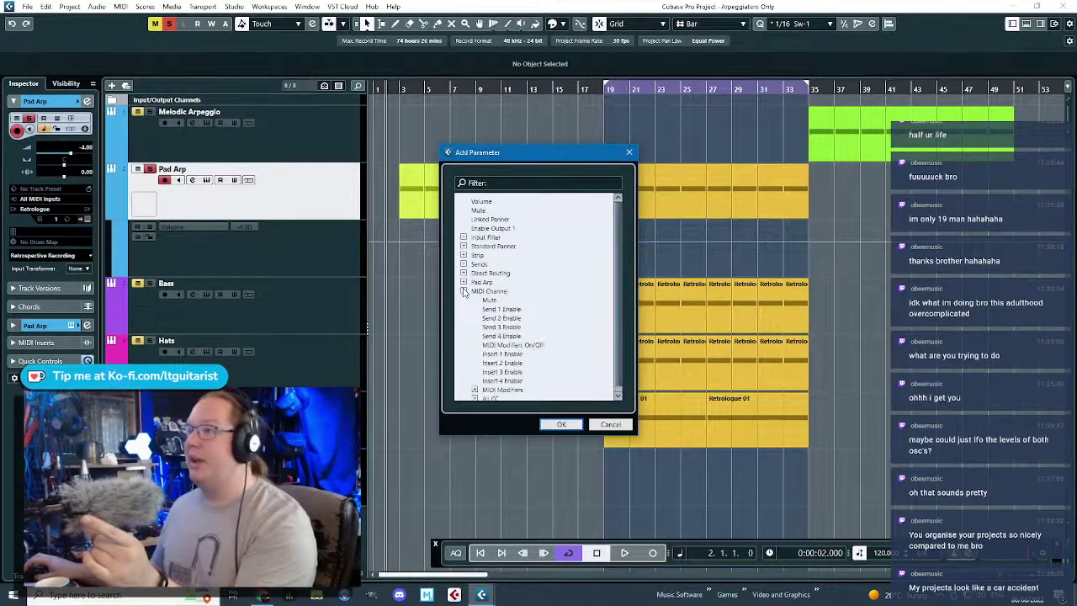
pyautogui.click(463, 291)
pyautogui.click(517, 182)
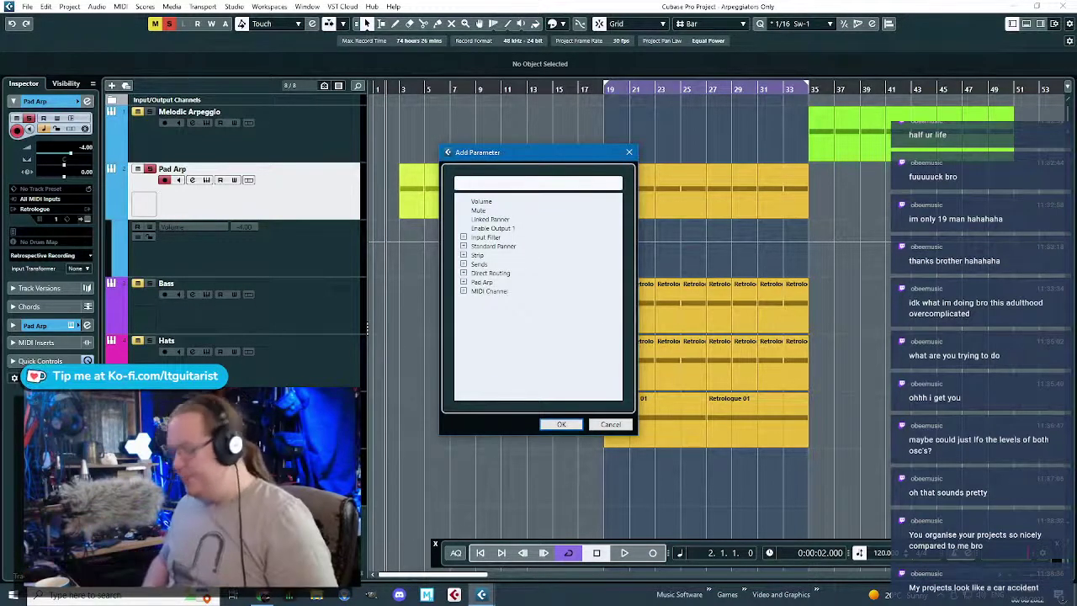
pyautogui.write('mod whh')
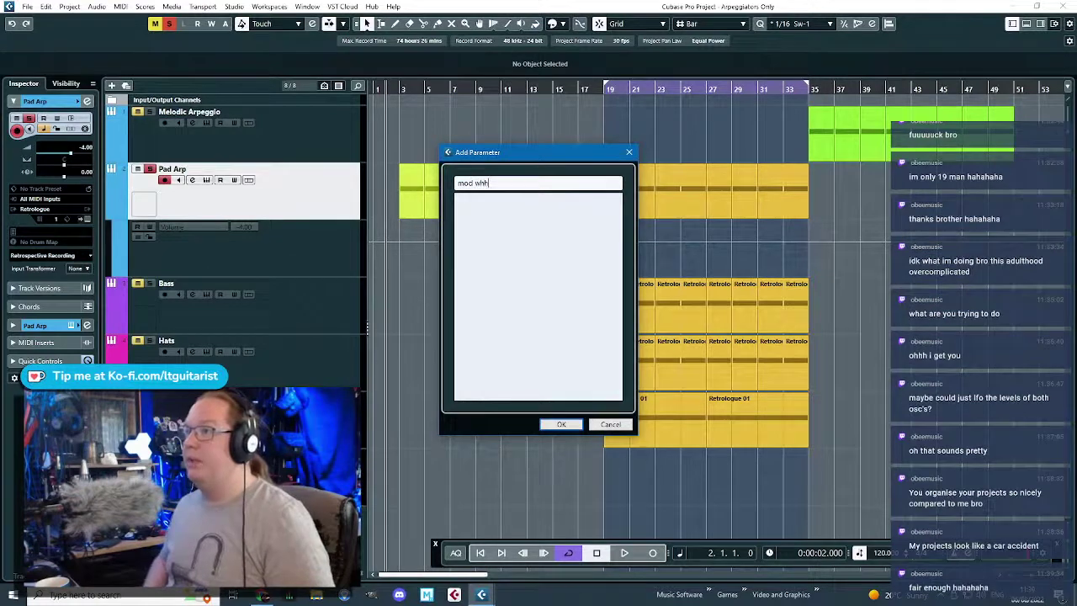
pyautogui.press('BackSpace')
pyautogui.press('BackSpace')
pyautogui.press('BackSpace')
pyautogui.press('BackSpace')
pyautogui.press('BackSpace')
pyautogui.press('BackSpace')
pyautogui.press('BackSpace')
pyautogui.write('whee')
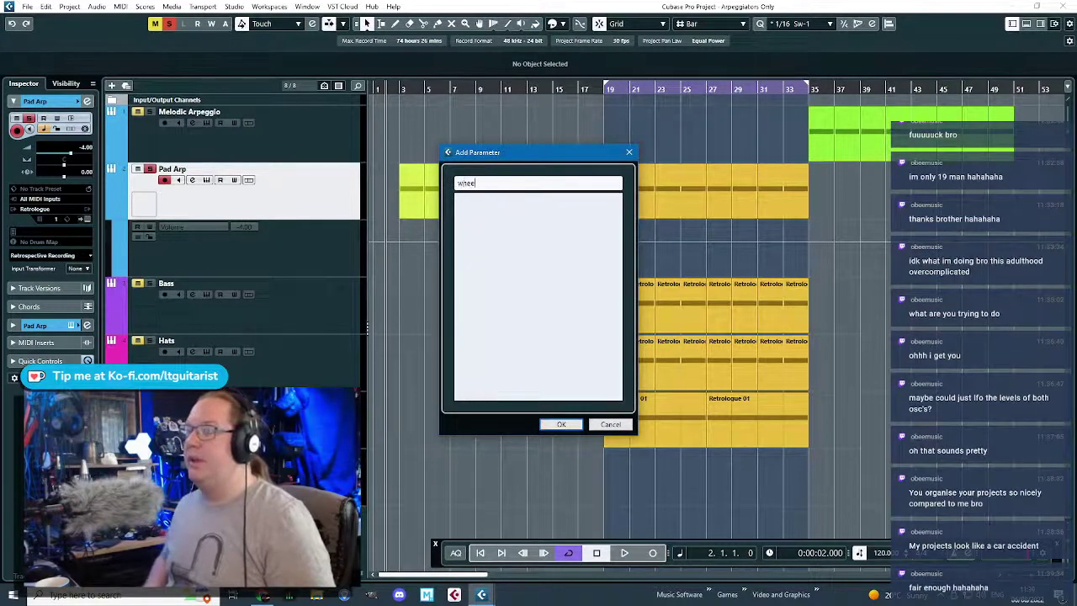
pyautogui.press('BackSpace')
pyautogui.press('BackSpace')
pyautogui.press('BackSpace')
pyautogui.press('BackSpace')
# - Assign the CC 1 (Modulation) parameter to the automation lane under Pad Arp
pyautogui.write('modul')
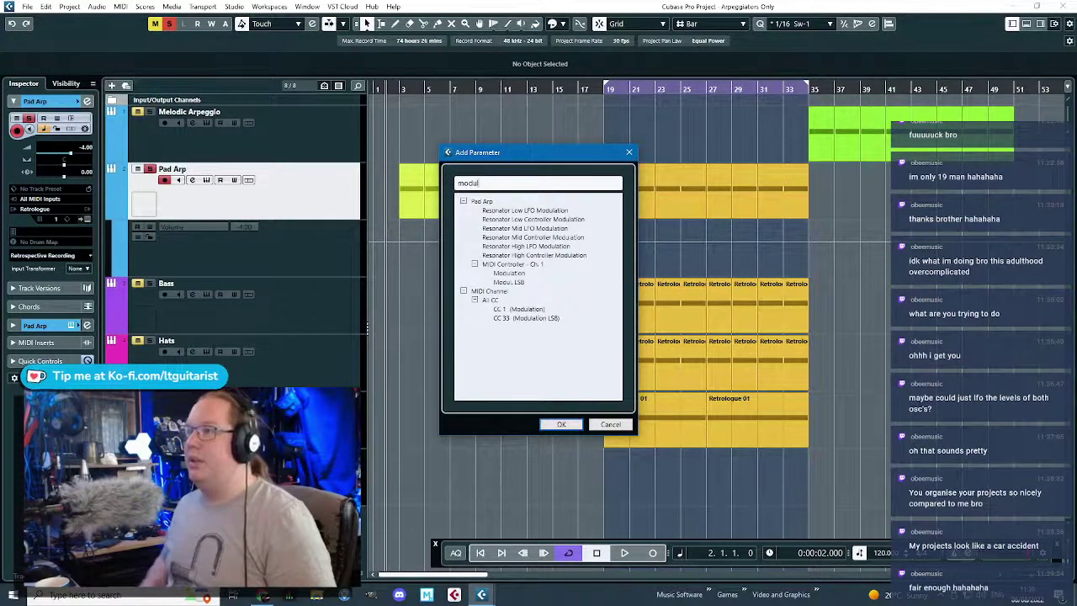
pyautogui.write('a')
pyautogui.click(511, 275)
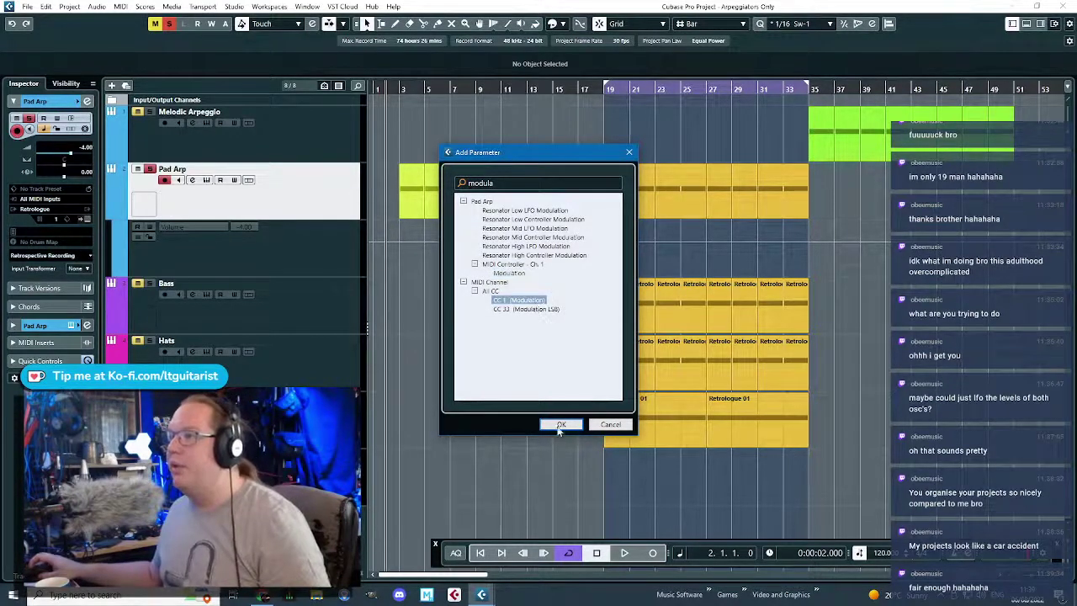
pyautogui.click(559, 425)
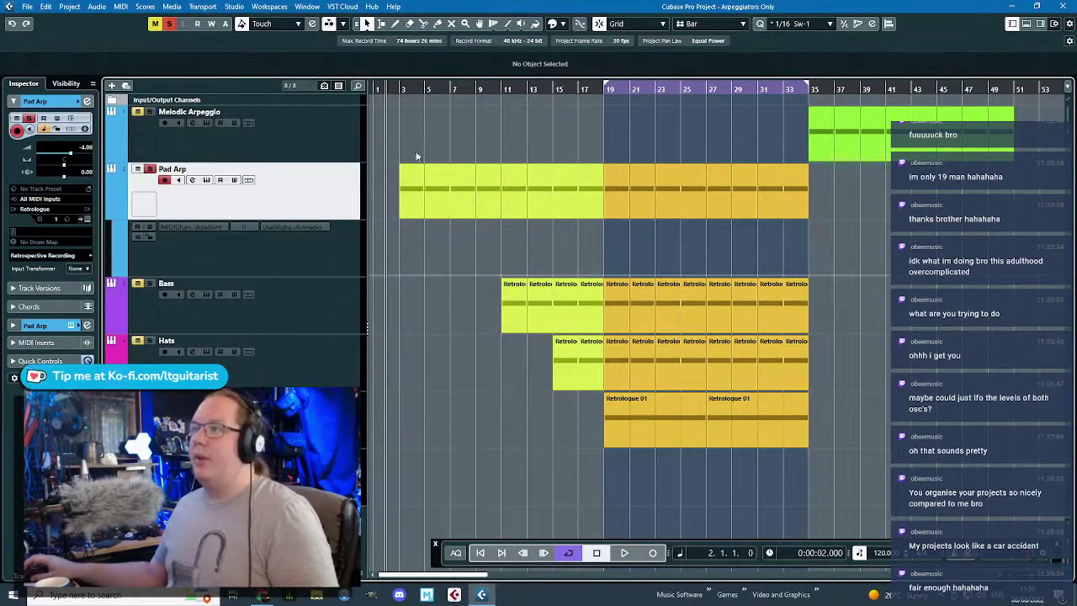
# - Draw a modulation ramp on Pad Arp's automation lane from 0 at bar 3 to 127 at bar 19
pyautogui.click(403, 275)
pyautogui.click(400, 88)
pyautogui.press('space')
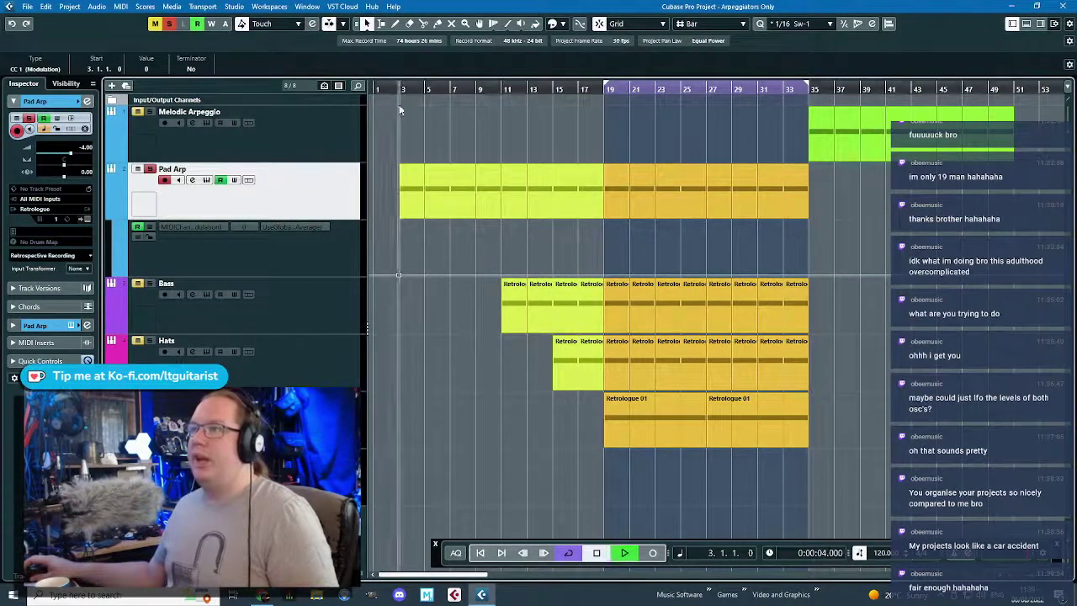
pyautogui.moveTo(398, 275); pyautogui.dragTo(399, 313)
pyautogui.moveTo(615, 274); pyautogui.dragTo(604, 222)
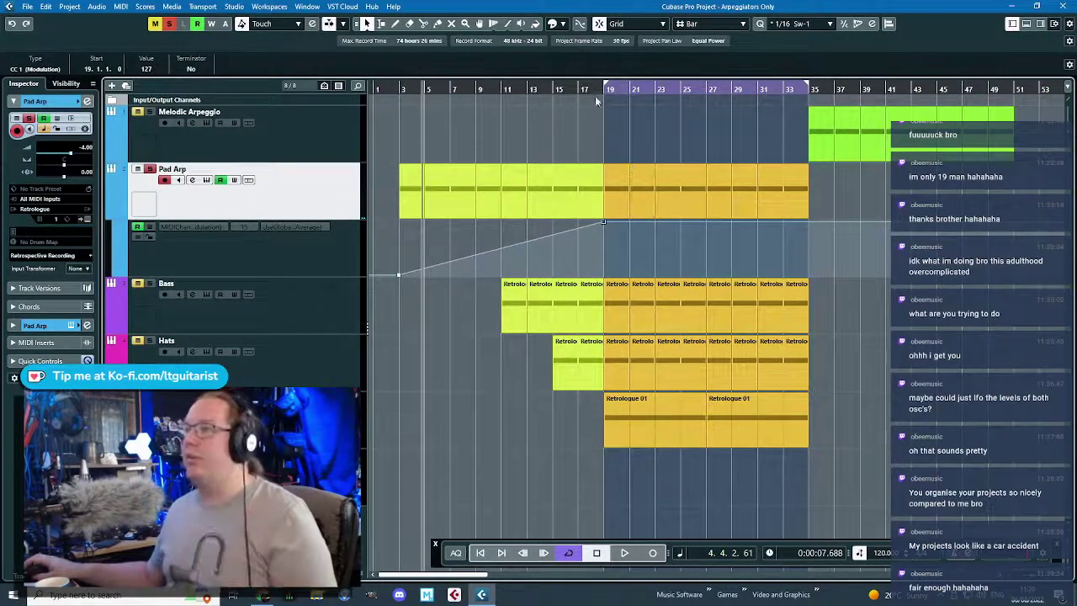
# - Play the arrangement from bar 19 to hear Pad Arp at full modulation, and stop playback
pyautogui.moveTo(603, 90); pyautogui.dragTo(605, 85)
pyautogui.press('space')
pyautogui.press('space')
# - Add a modulation point of about 68 at bar 11 and bend the ramp on both sides into an S-curve
pyautogui.press('h')
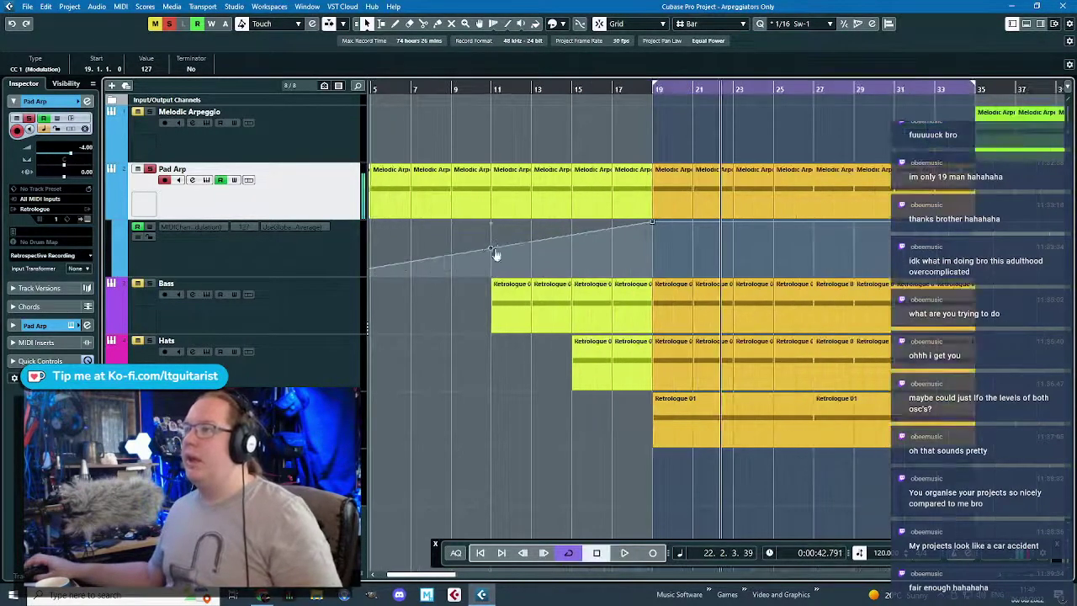
pyautogui.moveTo(442, 299); pyautogui.dragTo(260, 304)
pyautogui.click(580, 247)
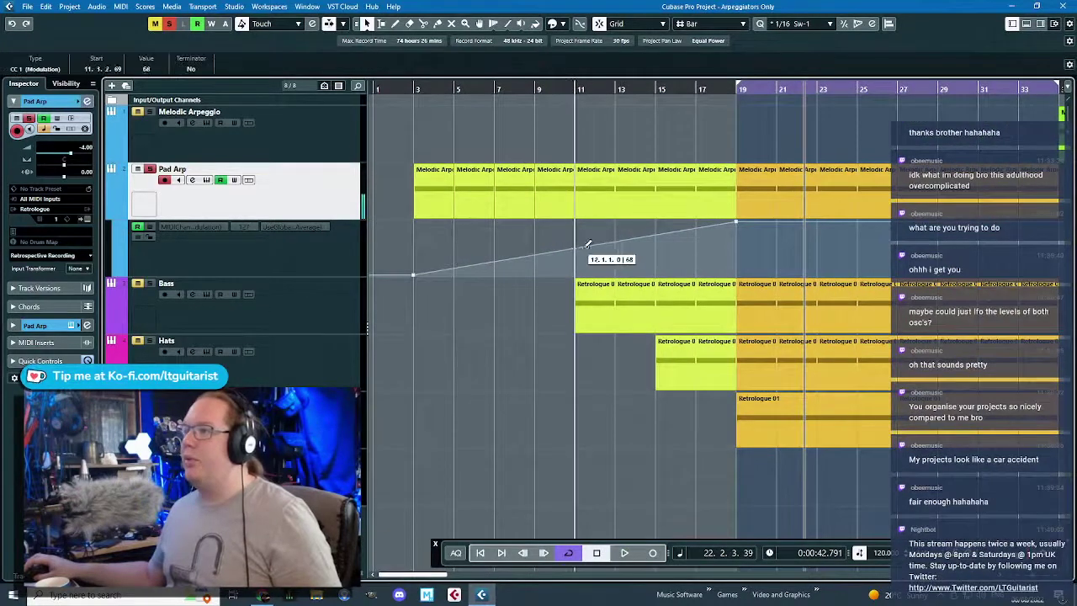
pyautogui.moveTo(657, 240); pyautogui.dragTo(647, 240)
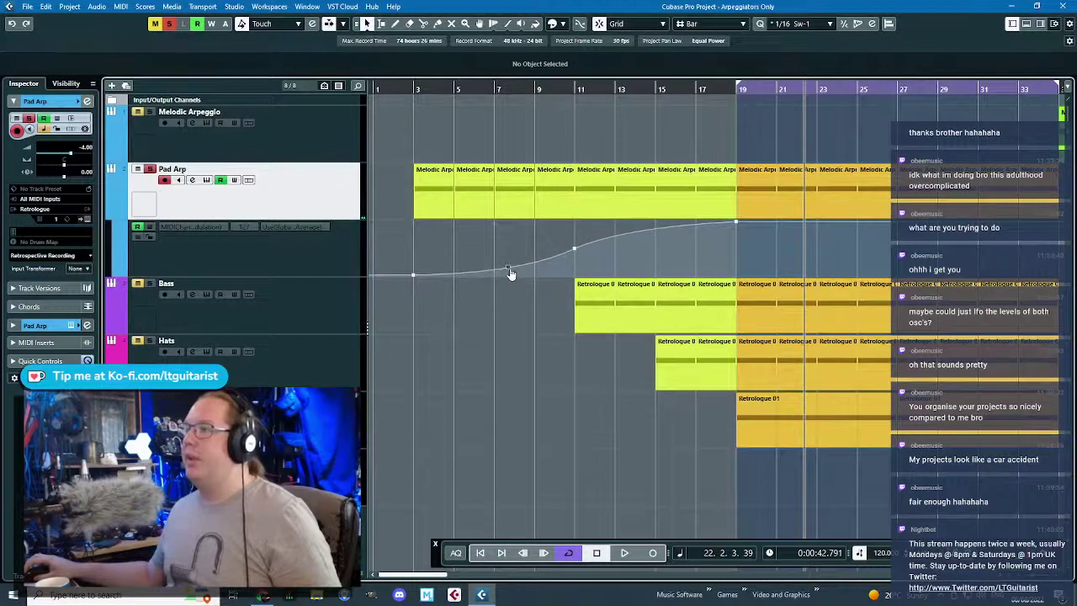
# - Play the arrangement from bar 3 to check the curved modulation build-up on Pad Arp
pyautogui.click(414, 89)
pyautogui.press('space')
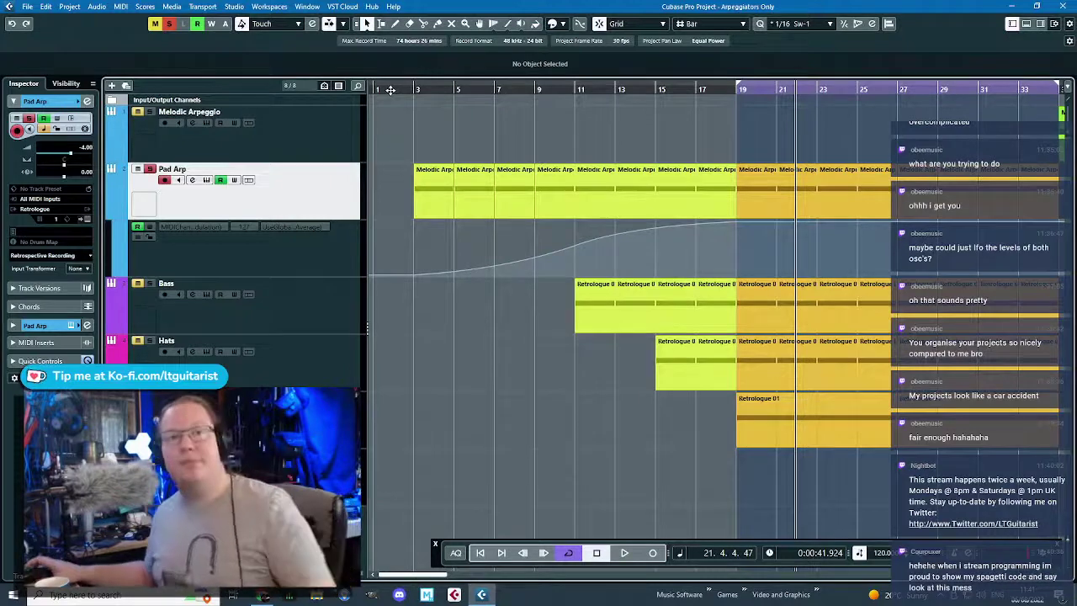
pyautogui.click(327, 370)
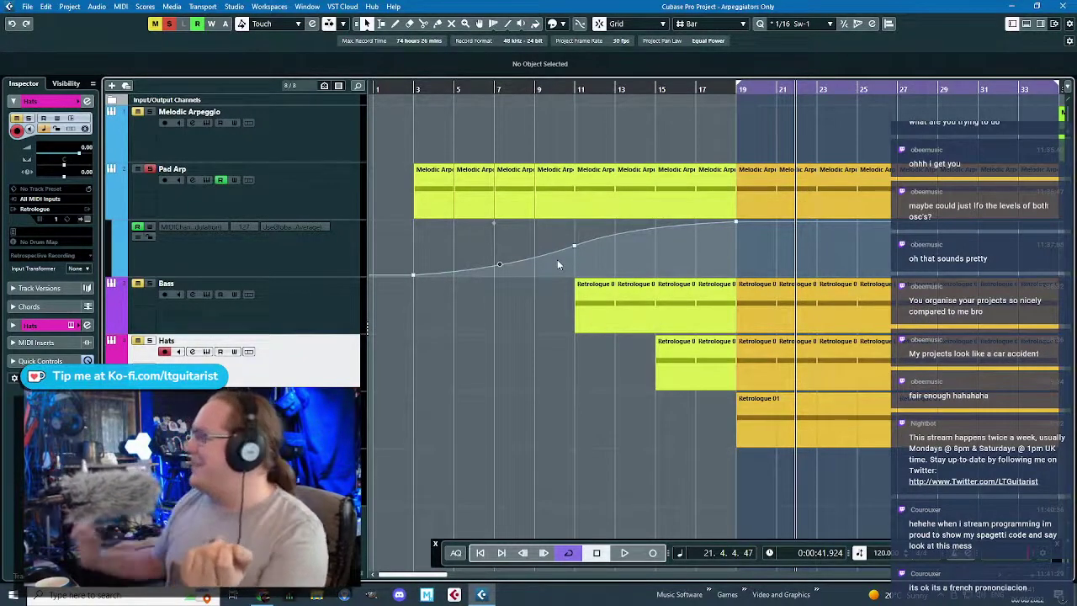
pyautogui.moveTo(416, 88); pyautogui.dragTo(417, 102)
pyautogui.press('space')
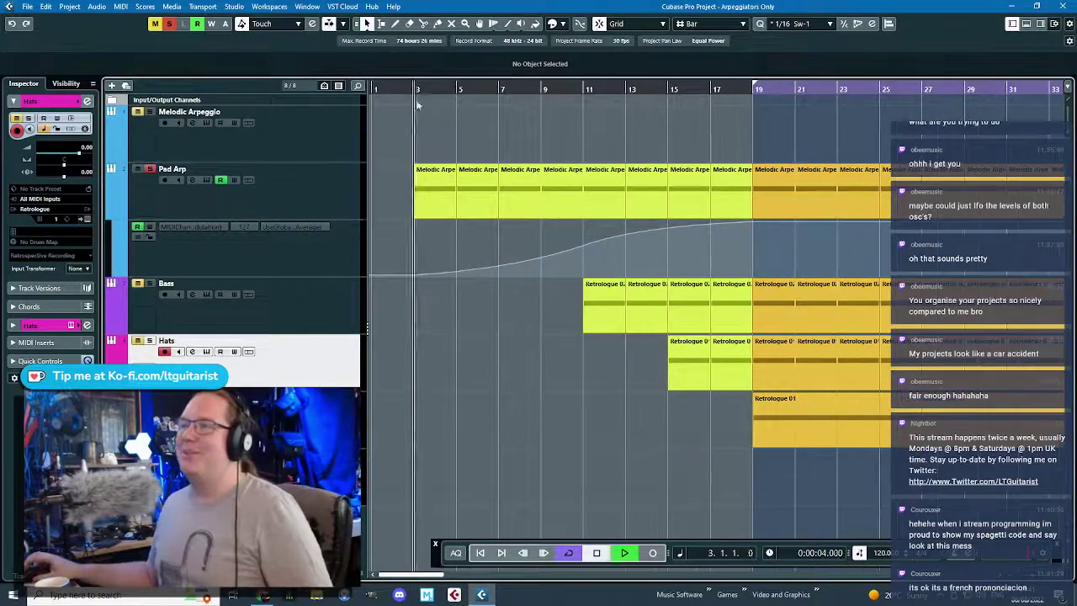
# - Open Pad Arp's Retrologue instrument and reposition its window over the arrangement
pyautogui.click(344, 192)
pyautogui.click(40, 219)
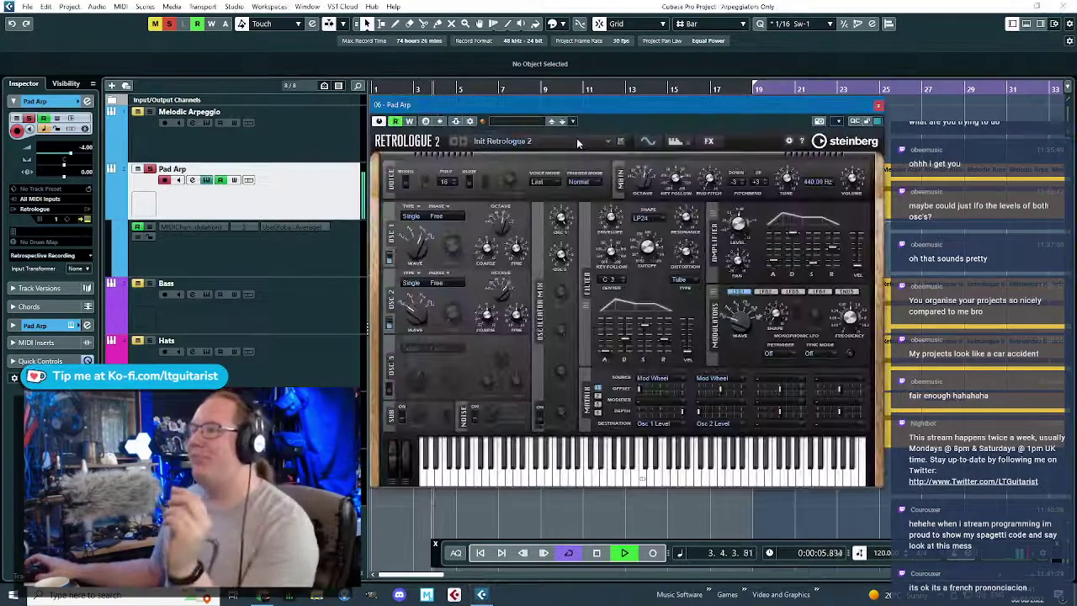
pyautogui.moveTo(649, 110); pyautogui.dragTo(600, 89)
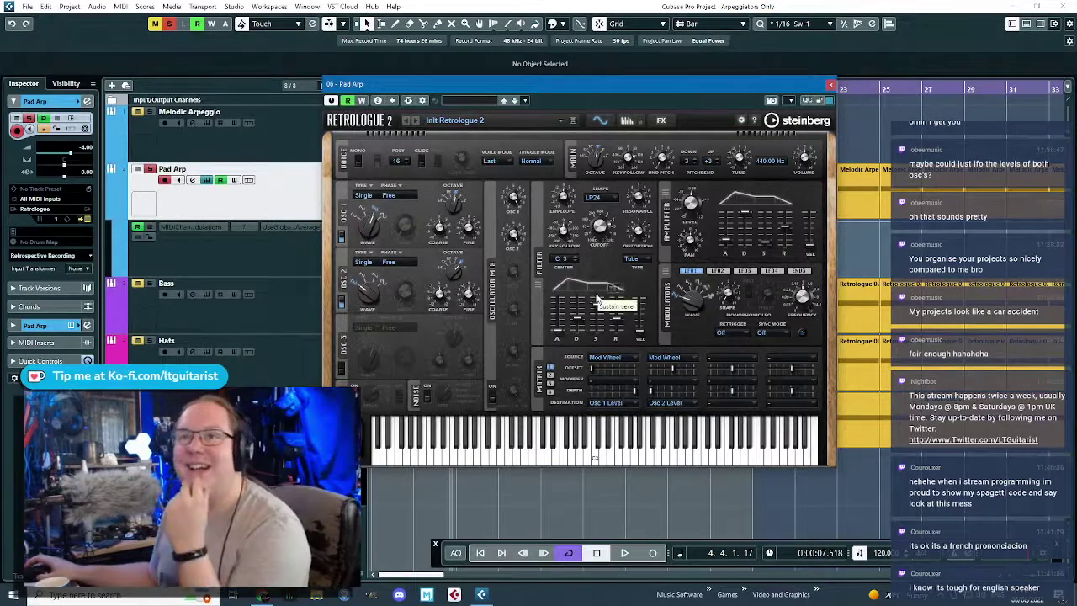
pyautogui.moveTo(570, 86); pyautogui.dragTo(617, 90)
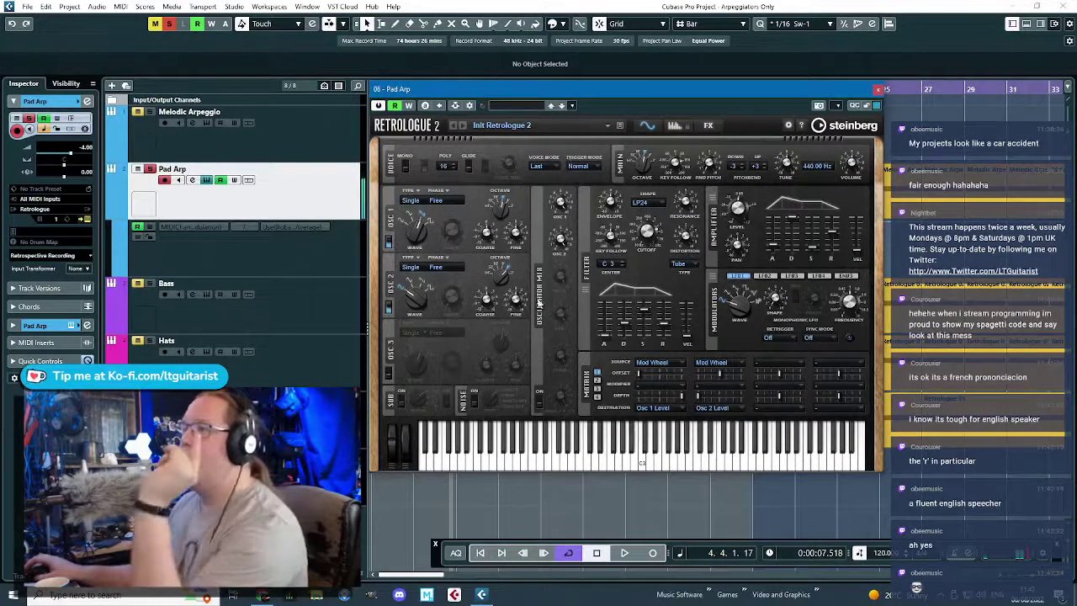
# - Examine Retrologue's arpeggiator controller destinations, synth page and effects page, and close the instrument
pyautogui.click(648, 128)
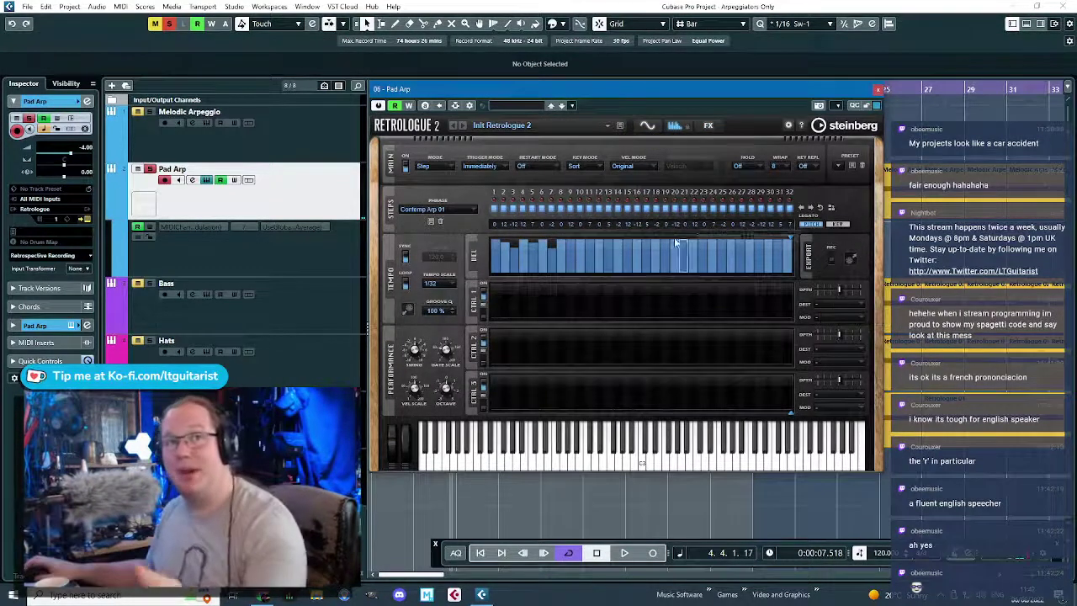
pyautogui.click(850, 306)
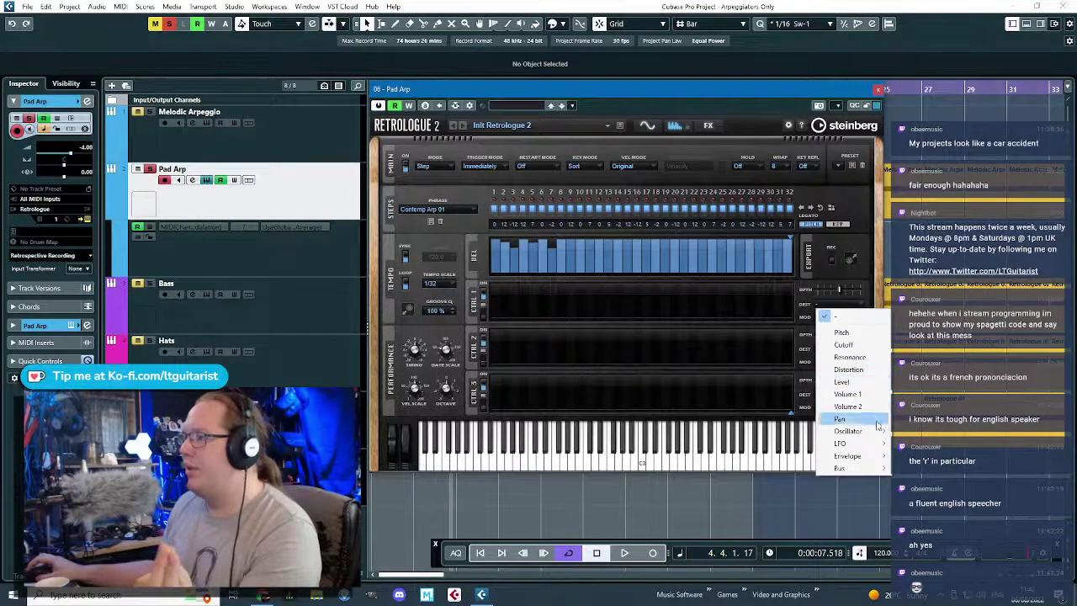
pyautogui.moveTo(882, 471)
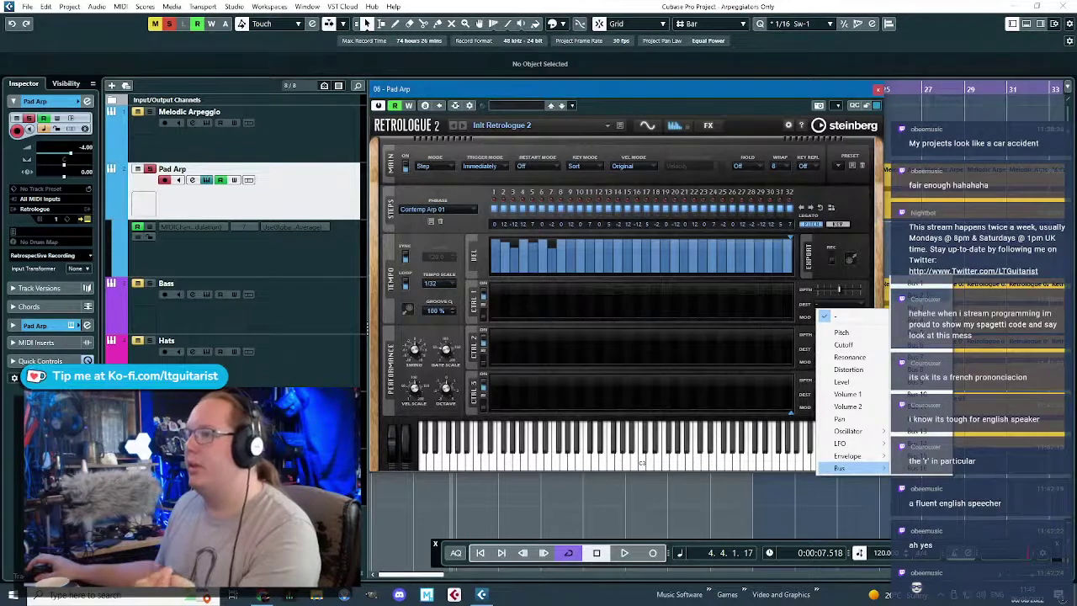
pyautogui.click(729, 128)
pyautogui.click(709, 126)
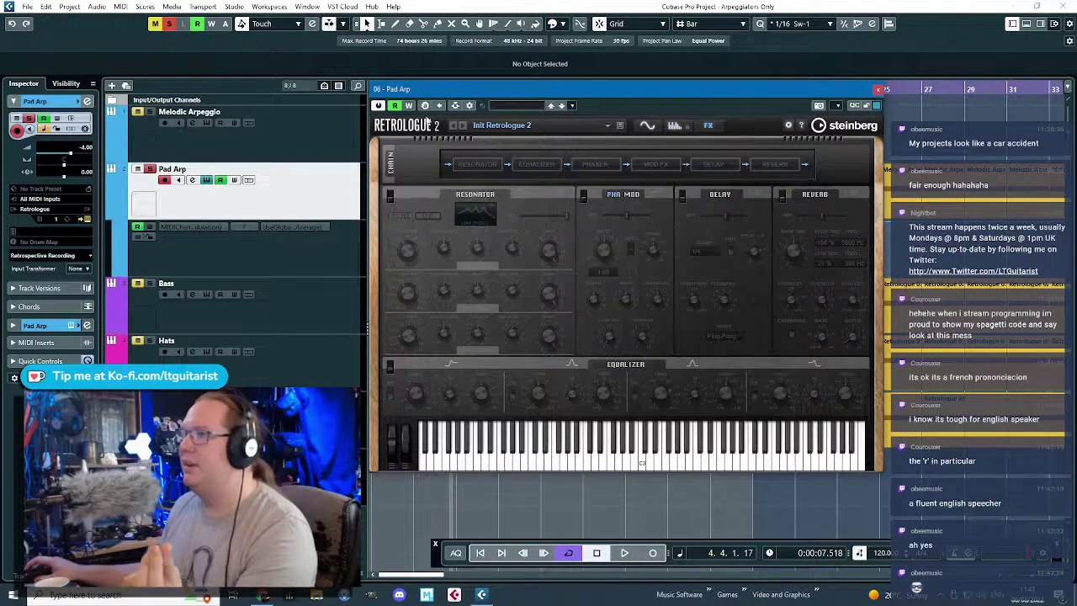
pyautogui.click(648, 126)
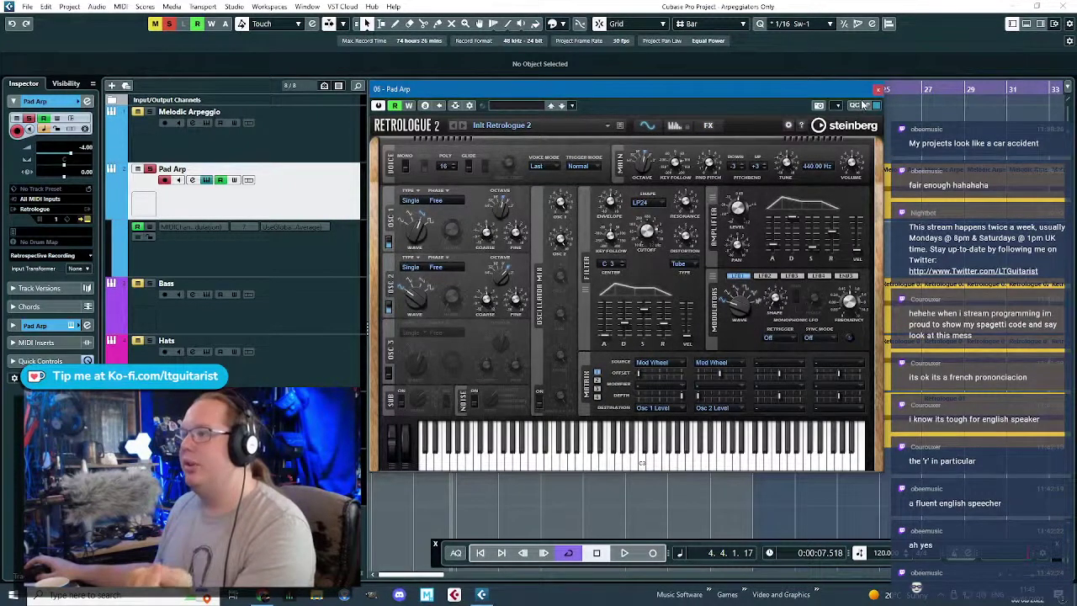
pyautogui.click(709, 126)
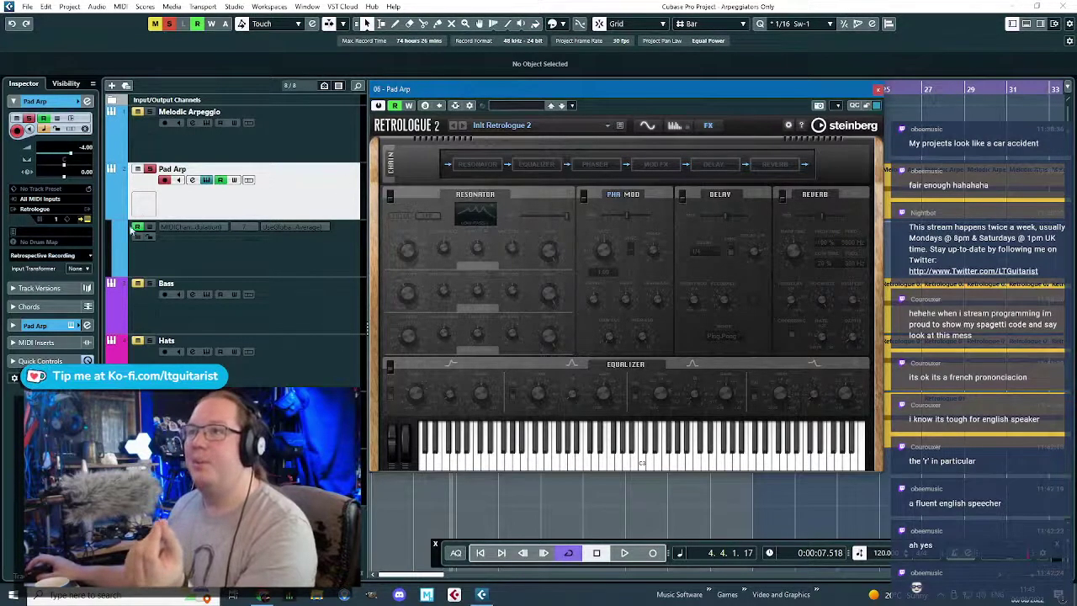
pyautogui.click(878, 90)
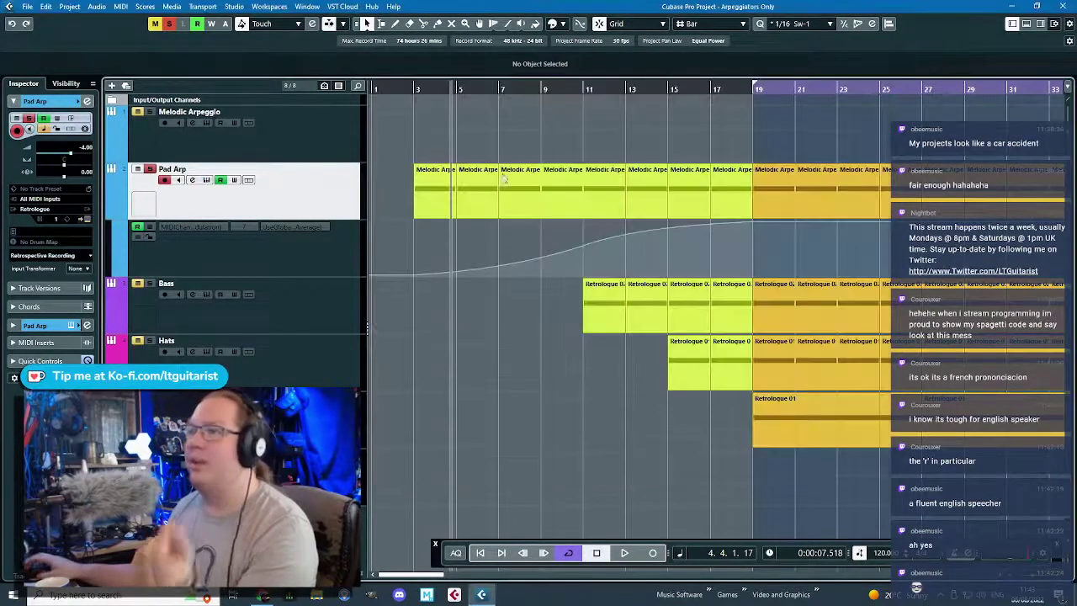
# - Insert Steinberg's PingPongDelay in the first audio insert slot of Pad Arp
pyautogui.click(15, 324)
pyautogui.click(17, 192)
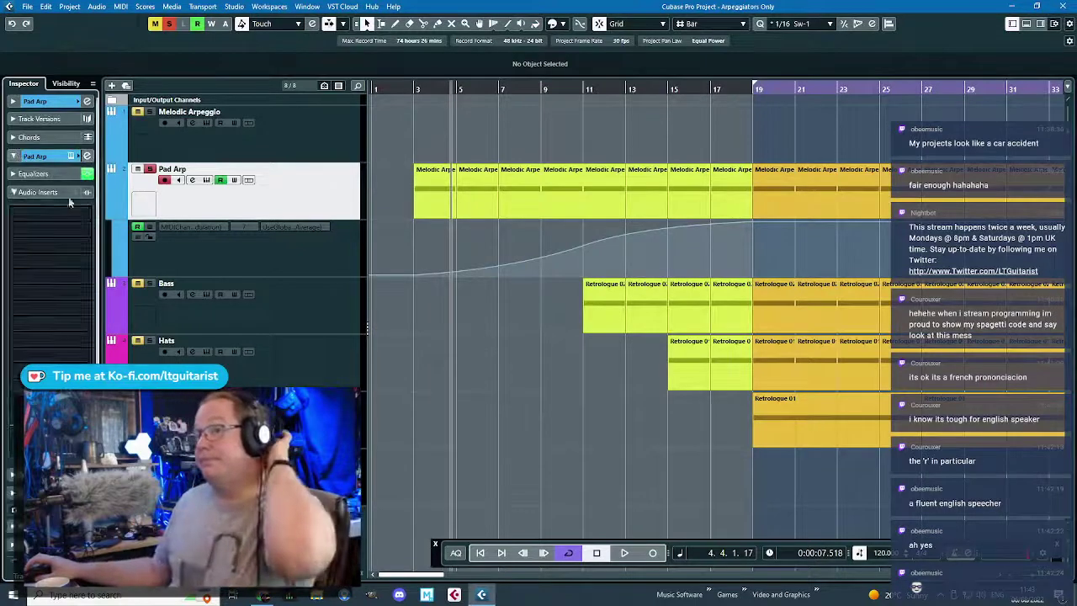
pyautogui.click(87, 213)
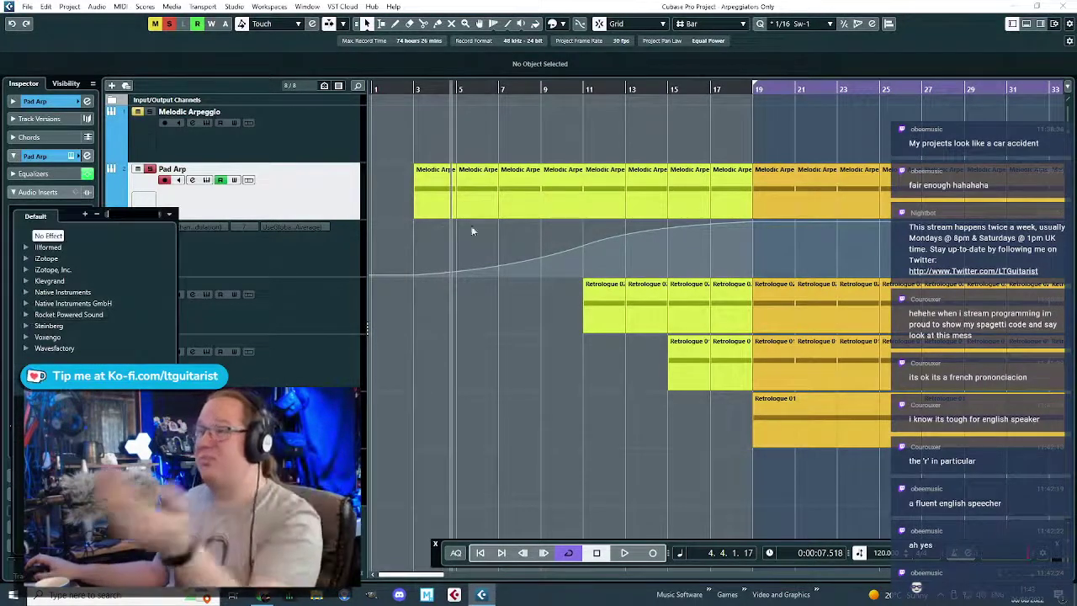
pyautogui.click(29, 328)
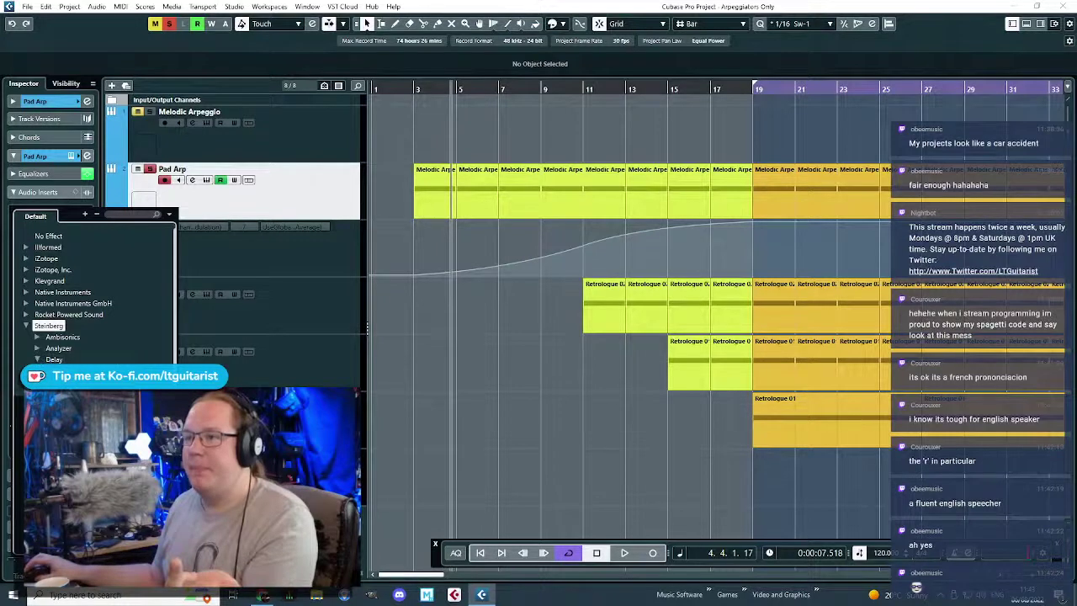
pyautogui.doubleClick(78, 404)
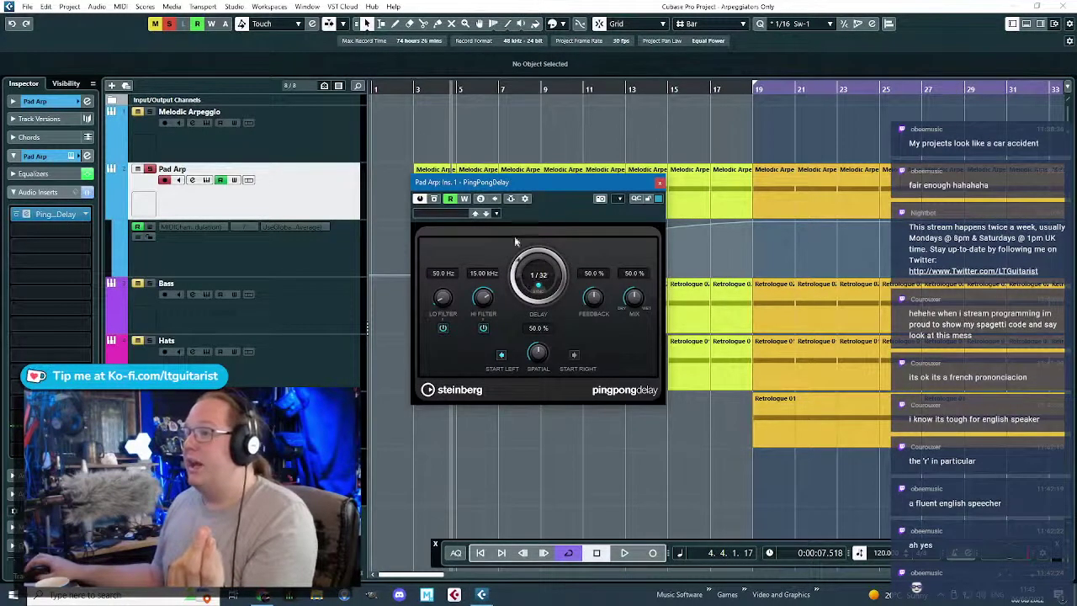
# - Set PingPongDelay to 1/8D, spatial 90.5 %, low filter 334.4 Hz, high filter off and mix 27 %, and open the Mix parameter's options
pyautogui.scroll(-1, 562, 289)
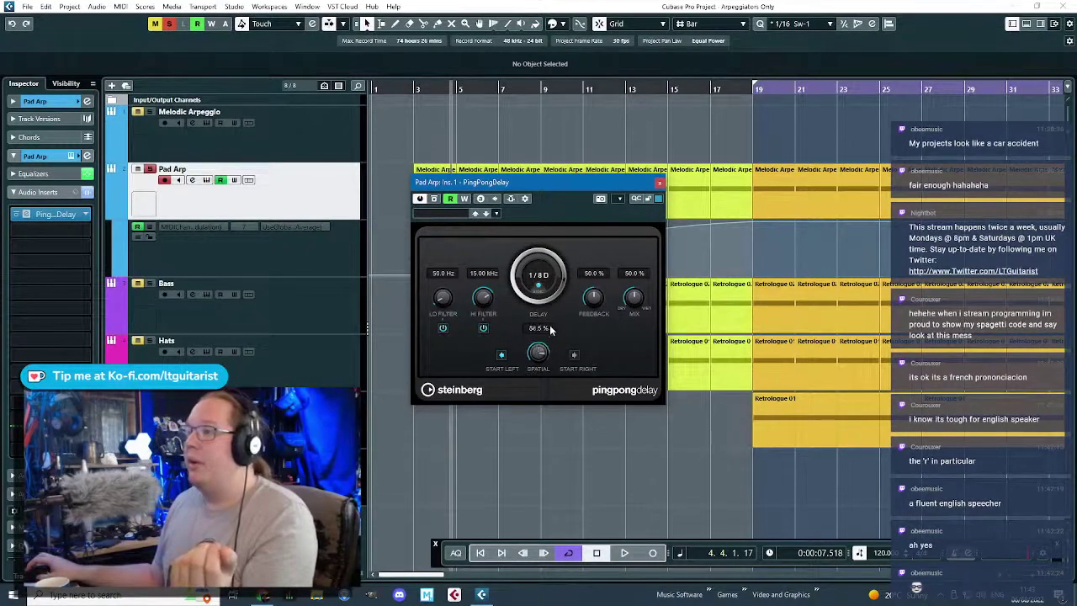
pyautogui.click(483, 328)
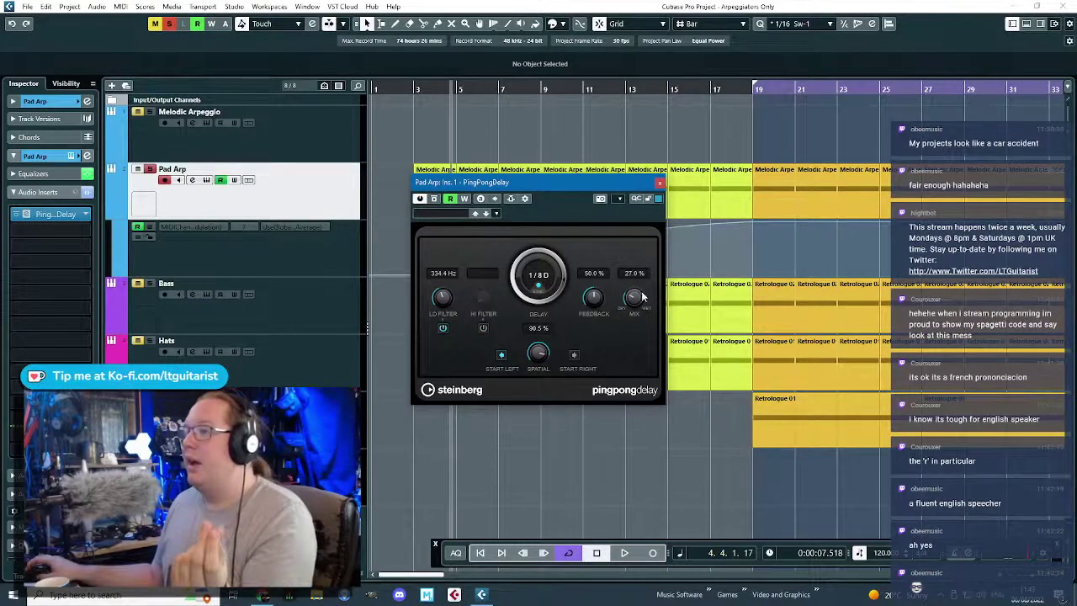
pyautogui.rightClick(642, 296)
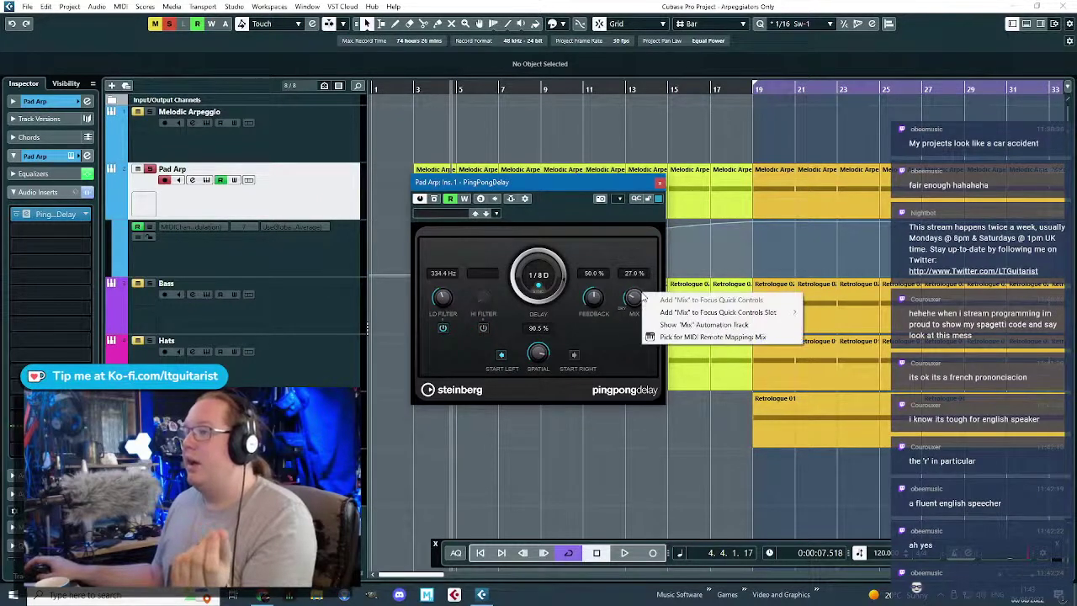
pyautogui.click(720, 337)
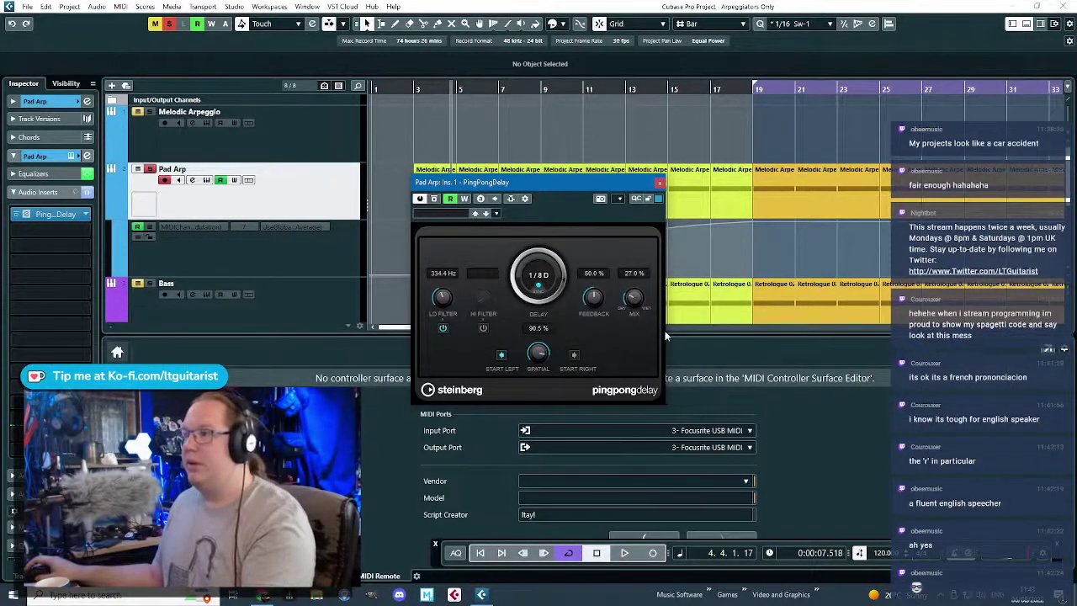
pyautogui.moveTo(1001, 556); pyautogui.dragTo(969, 514)
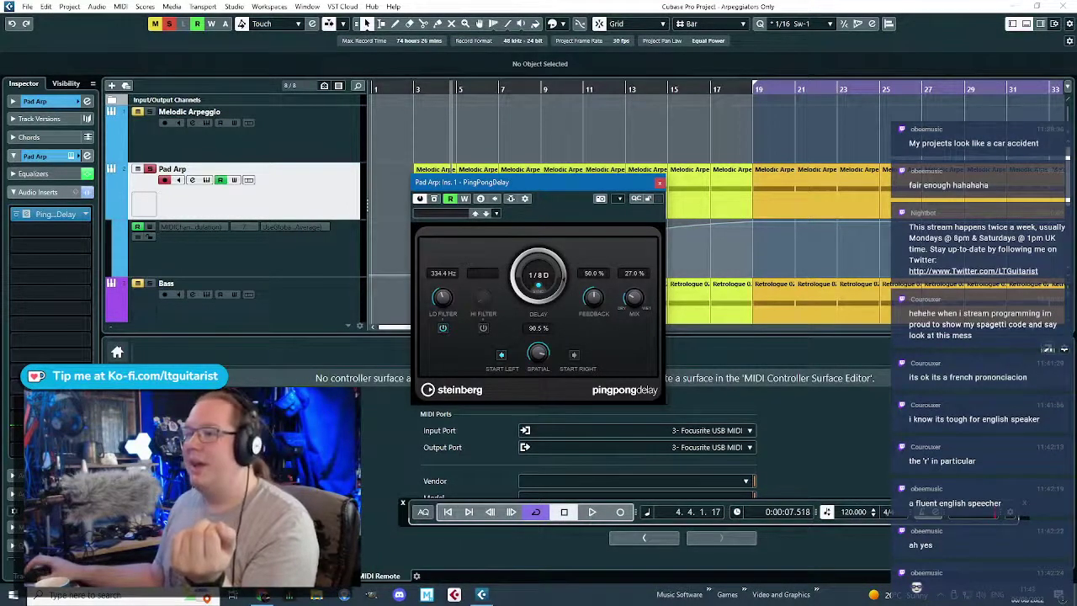
pyautogui.hotkey('ctrl', 'alt', 'e')
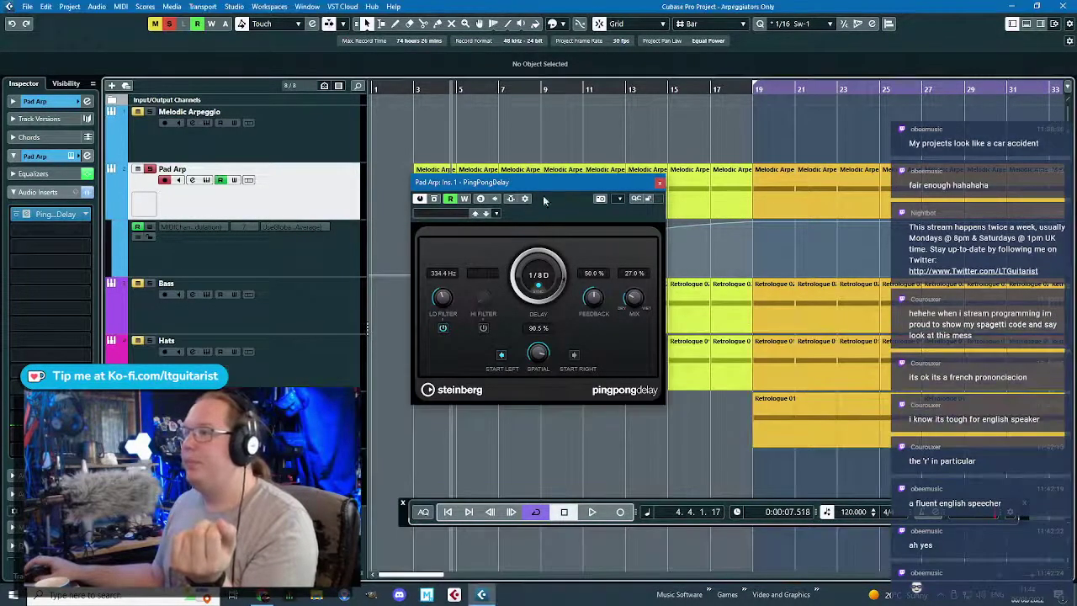
# - Show the automation track for the PingPongDelay Mix parameter on Pad Arp and close the plug-in window
pyautogui.rightClick(637, 303)
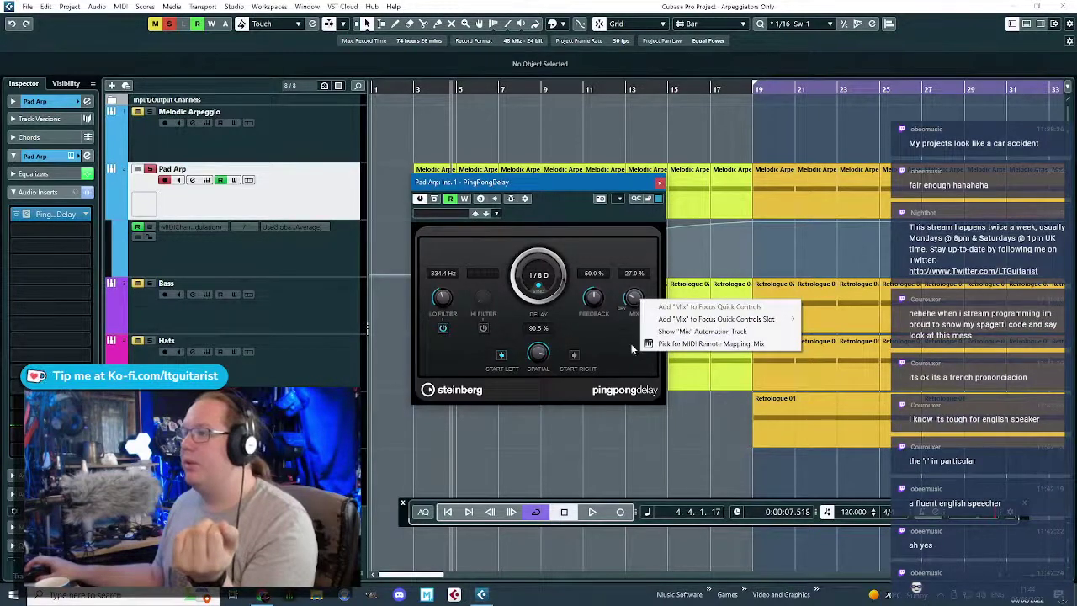
pyautogui.click(709, 331)
pyautogui.click(661, 183)
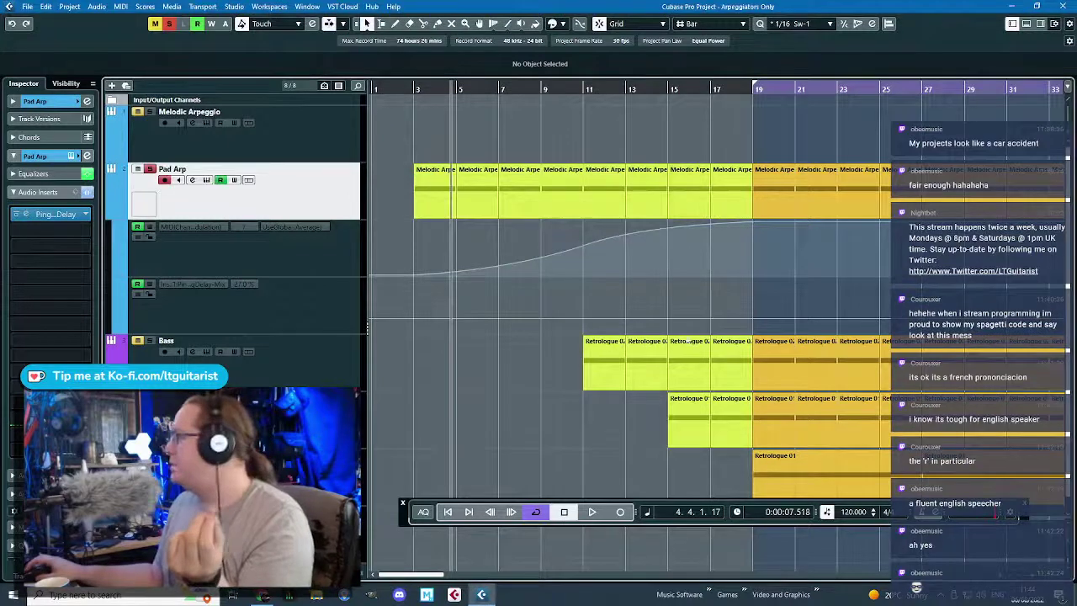
# - Draw a rising Mix automation ramp from 0% at bar 3 to a raised point at bar 19, bending it into a curve
pyautogui.click(753, 316)
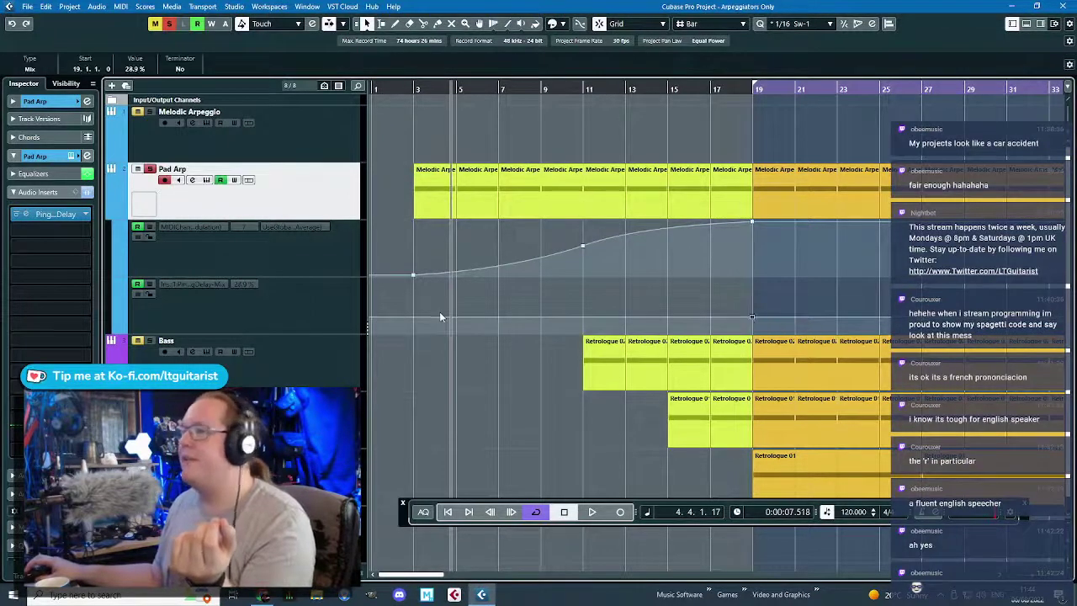
pyautogui.moveTo(439, 320); pyautogui.dragTo(419, 345)
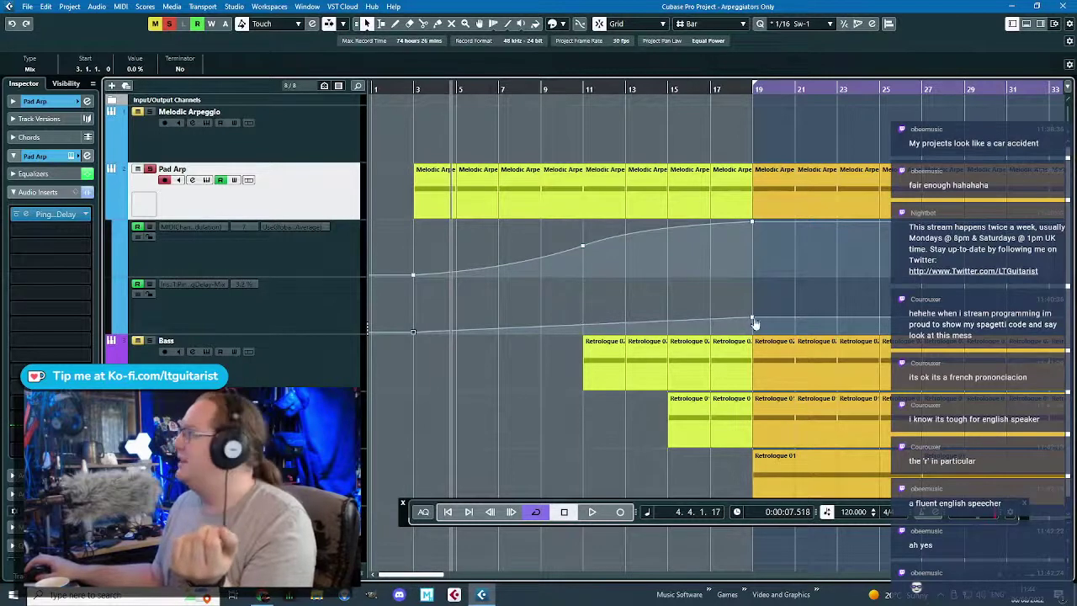
pyautogui.moveTo(755, 325)
pyautogui.moveTo(754, 324); pyautogui.dragTo(754, 312)
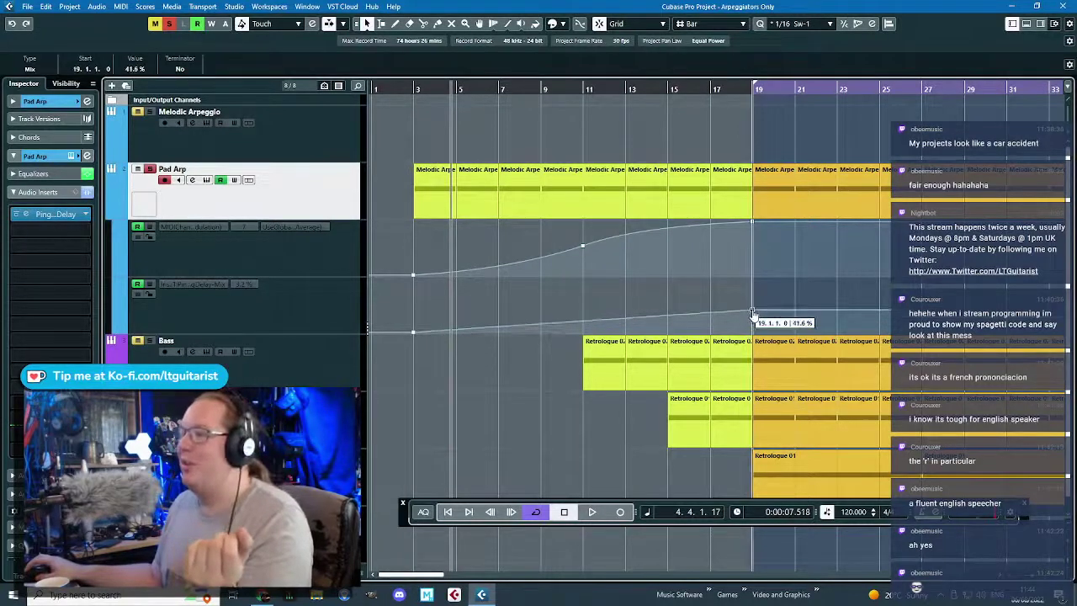
pyautogui.click(584, 327)
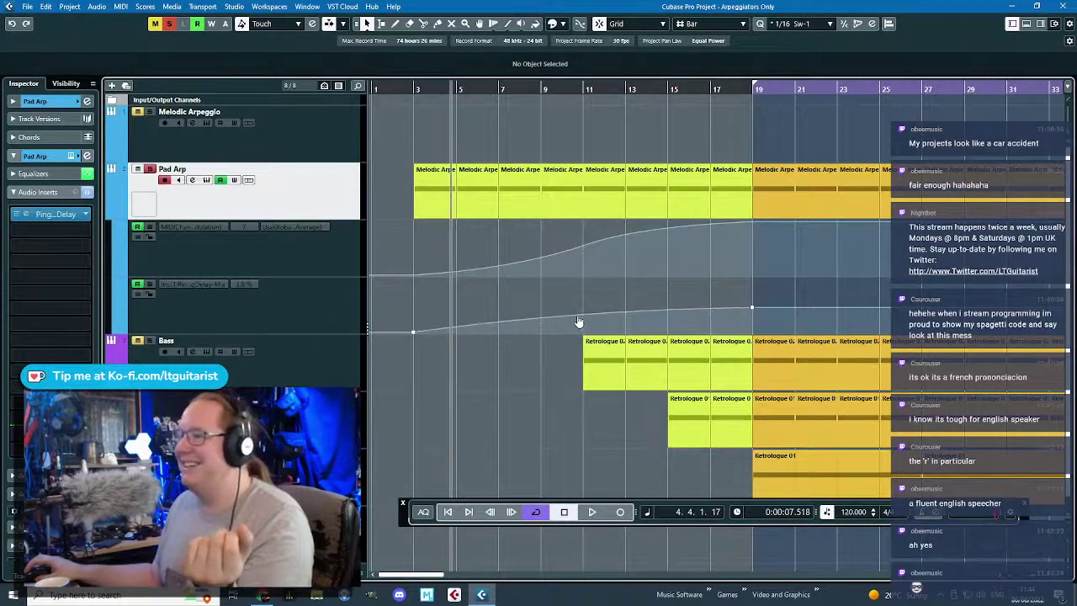
# - Audition the build-up from before bar 3 and reshape the Mix automation to peak at bar 17 and curve down to about 3.7% at bar 19
pyautogui.click(404, 91)
pyautogui.press('space')
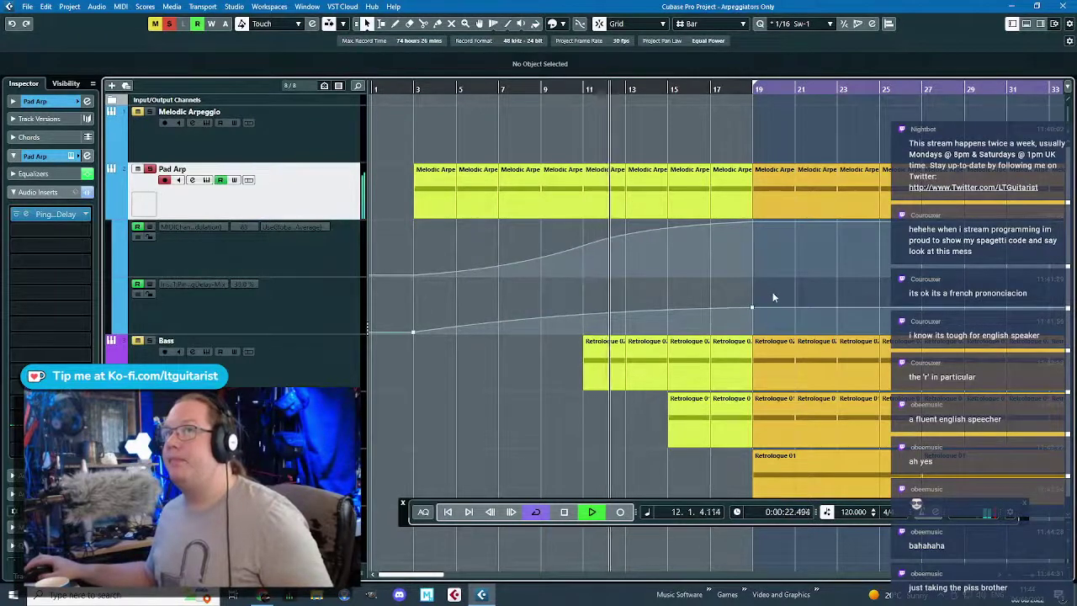
pyautogui.click(757, 307)
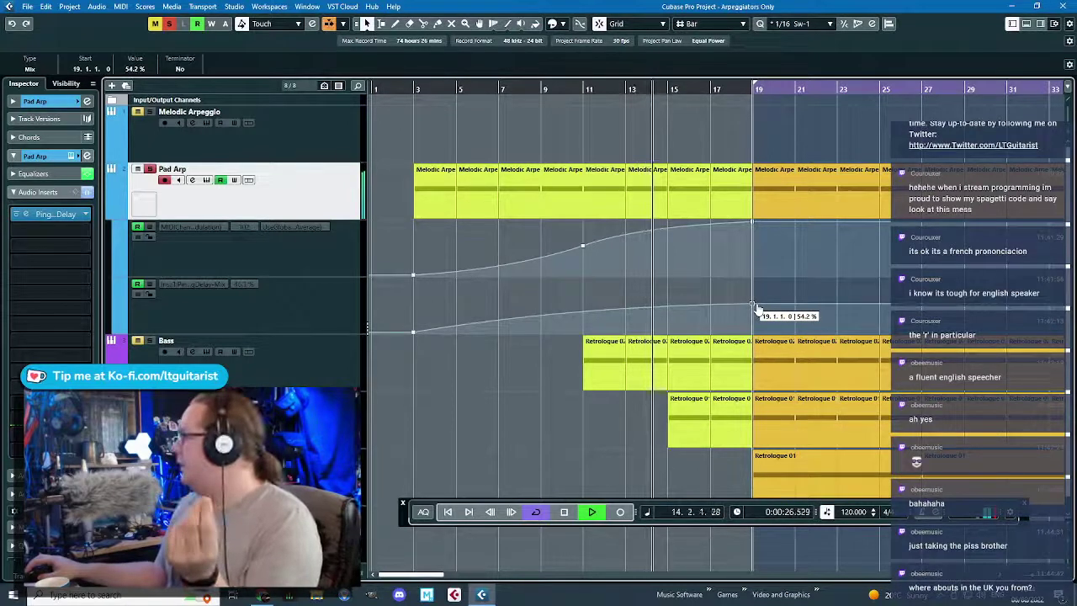
pyautogui.moveTo(757, 308)
pyautogui.mouseDown()
pyautogui.moveTo(733, 308)
pyautogui.moveTo(754, 326)
pyautogui.moveTo(712, 302)
pyautogui.moveTo(751, 306)
pyautogui.mouseUp()
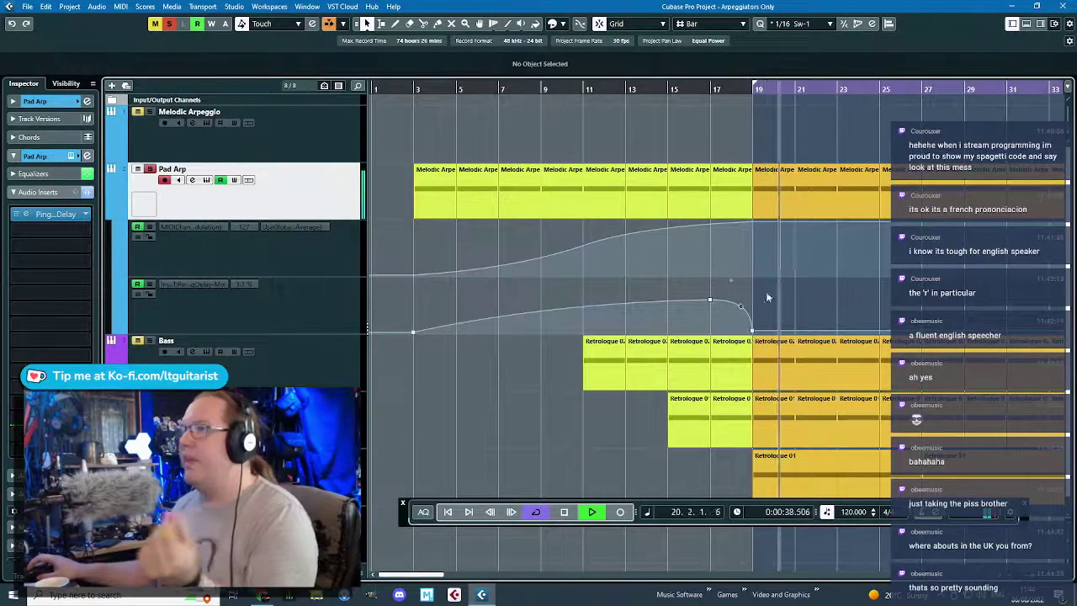
pyautogui.press('space')
pyautogui.click(354, 327)
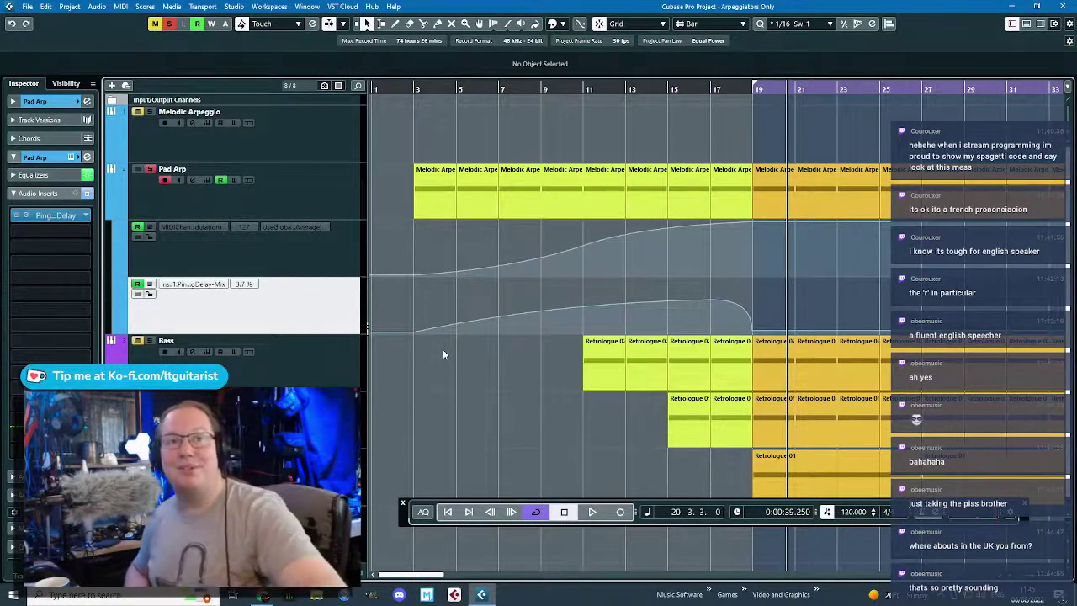
# - Fine-tune the Pad Arp modulation automation by nudging its bar 11 point and adjusting the curve between bars 11 and 19
pyautogui.click(583, 250)
pyautogui.moveTo(583, 249); pyautogui.dragTo(584, 245)
pyautogui.click(613, 257)
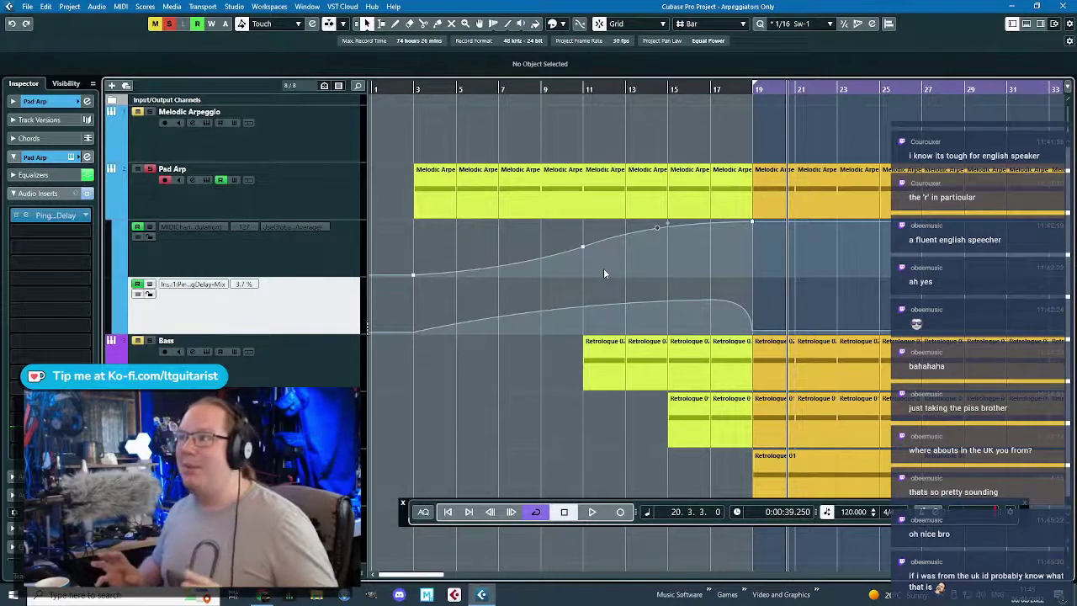
pyautogui.moveTo(582, 247); pyautogui.dragTo(582, 244)
pyautogui.moveTo(657, 227); pyautogui.dragTo(663, 226)
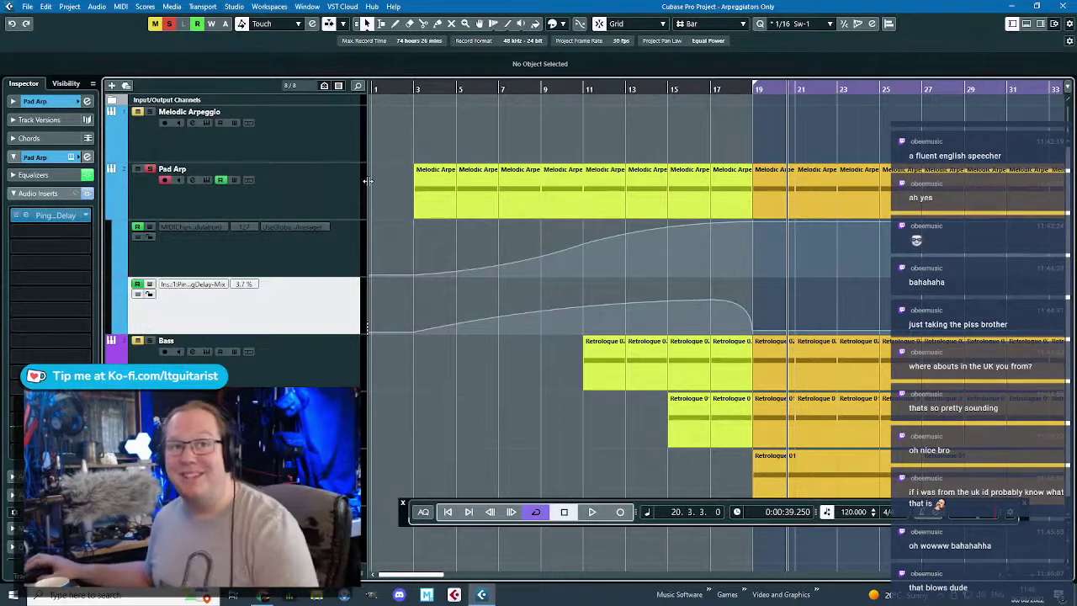
# - Play back from about bar 10 and unsolo the Pad Arp track to hear it with the other tracks
pyautogui.click(560, 90)
pyautogui.press('space')
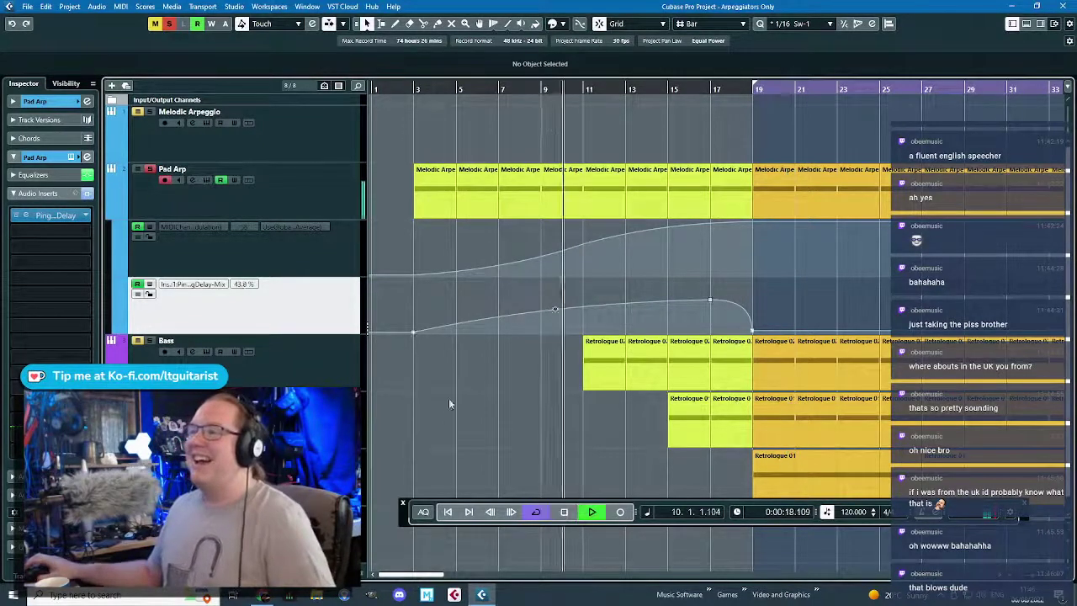
pyautogui.press('g')
pyautogui.press('g')
pyautogui.click(150, 169)
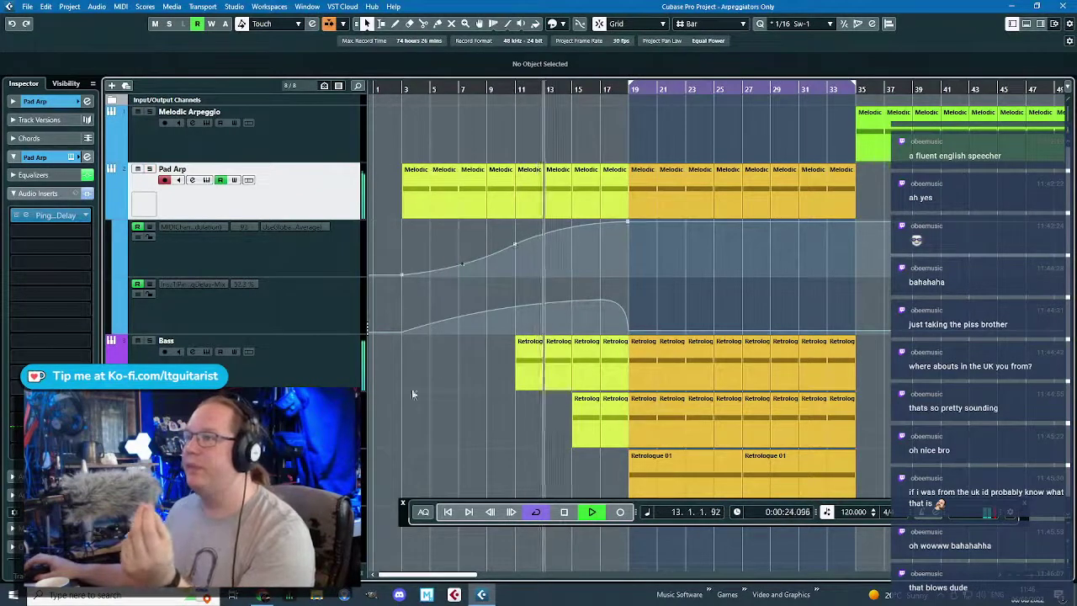
pyautogui.press('space')
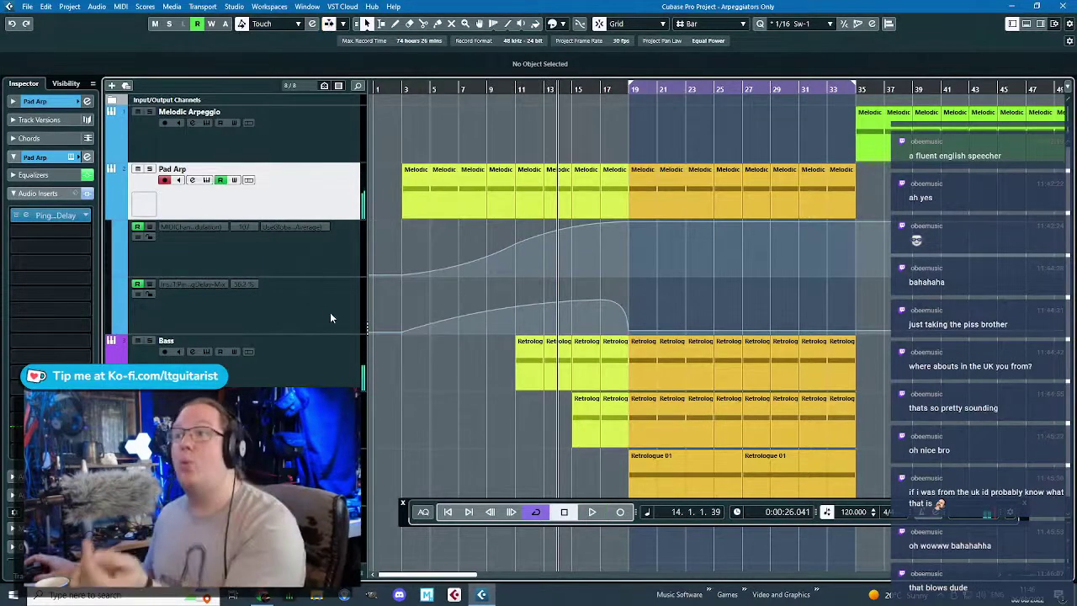
# - Select the Bass track, hide the Pad Arp automation lanes and audition the arrangement from bar 11
pyautogui.click(269, 362)
pyautogui.click(110, 213)
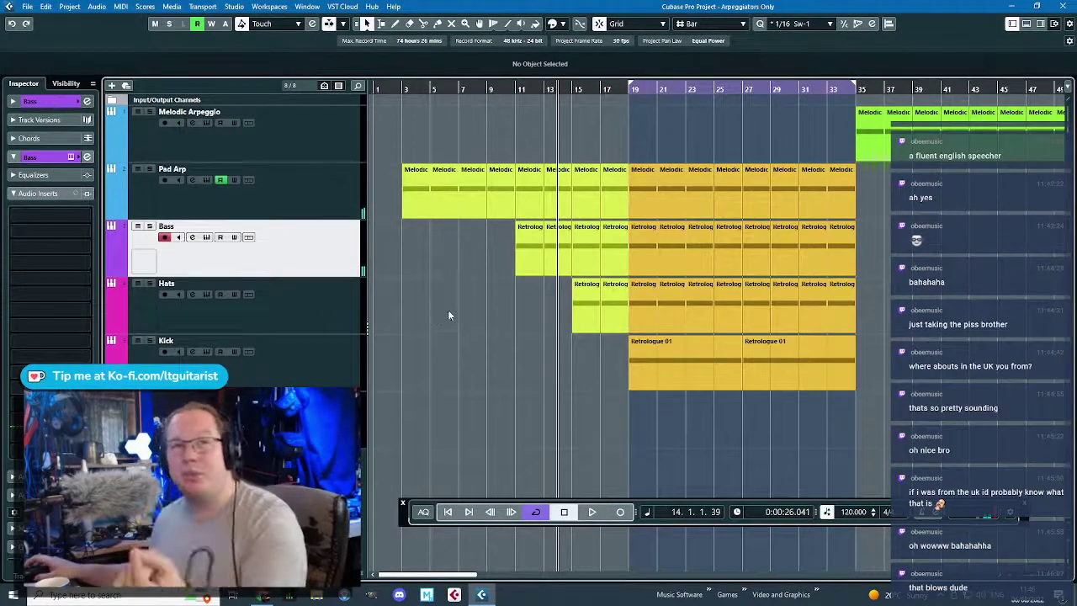
pyautogui.click(520, 89)
pyautogui.press('space')
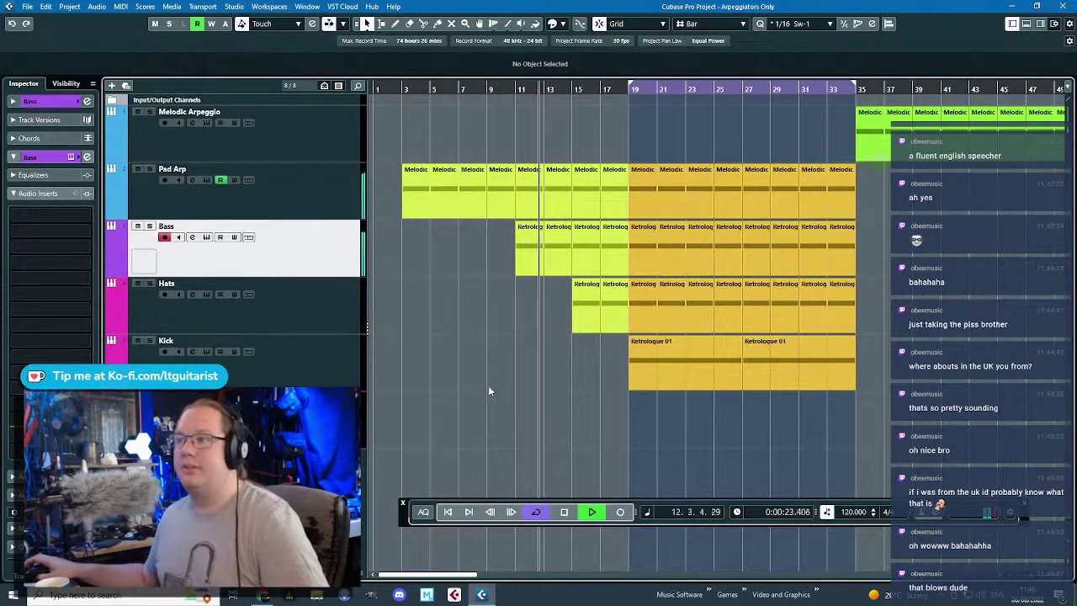
pyautogui.press('space')
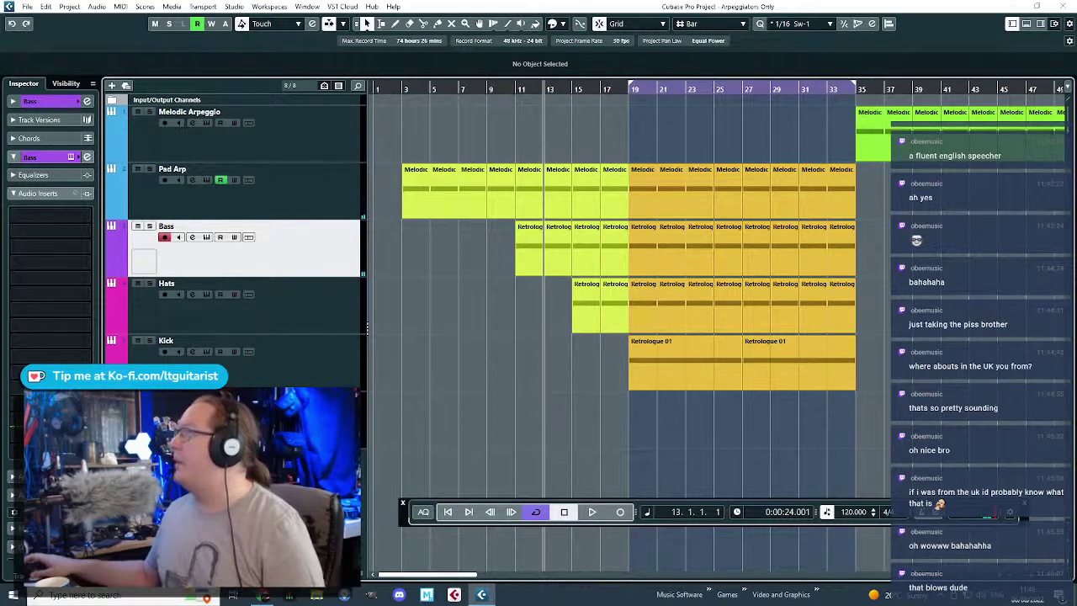
# - Move the floating transport bar lower, just beneath the arrangement
pyautogui.press('F2')
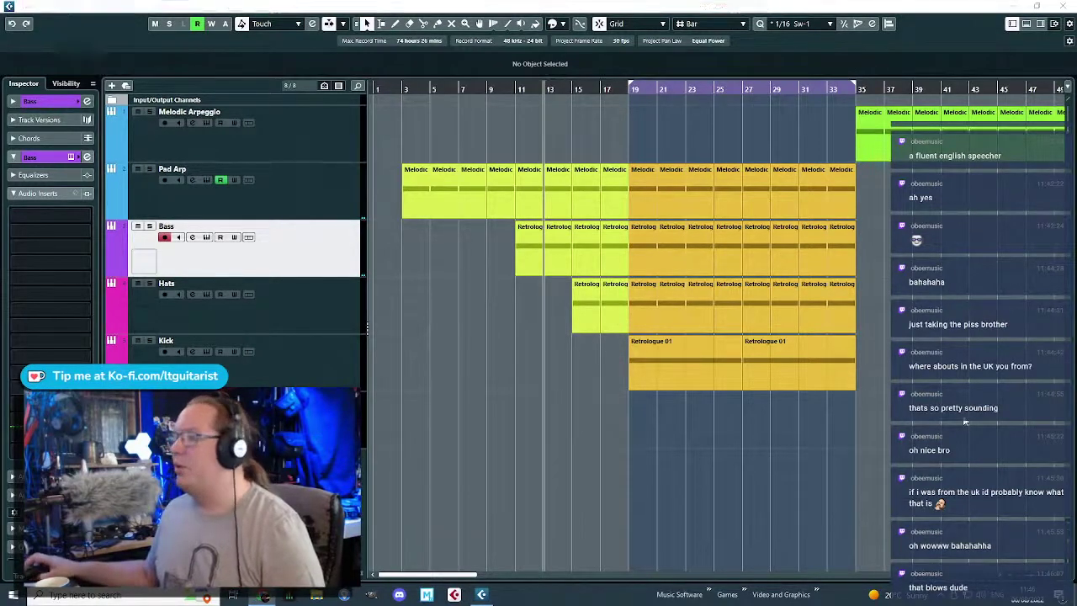
pyautogui.press('F2')
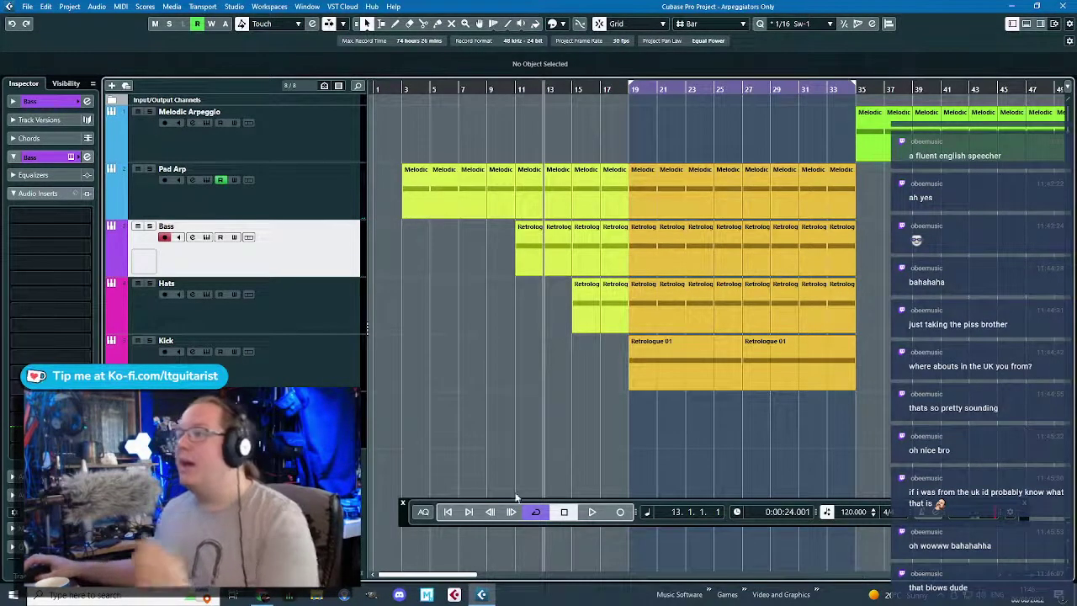
pyautogui.moveTo(403, 513); pyautogui.dragTo(385, 548)
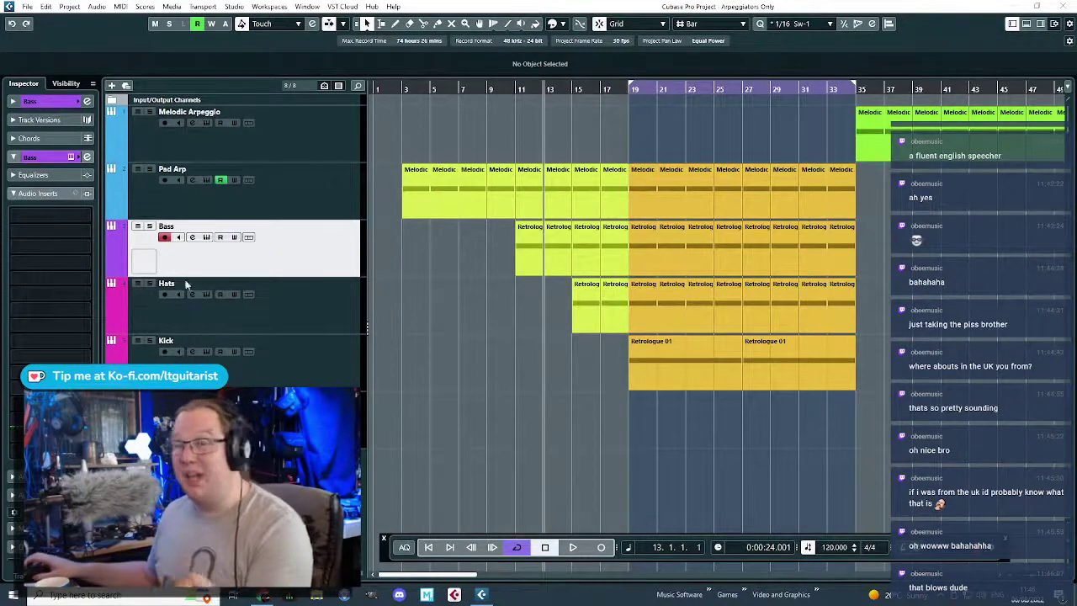
# - Insert the Frequency equalizer in the Bass track's first insert slot and open its editor
pyautogui.click(296, 203)
pyautogui.click(245, 264)
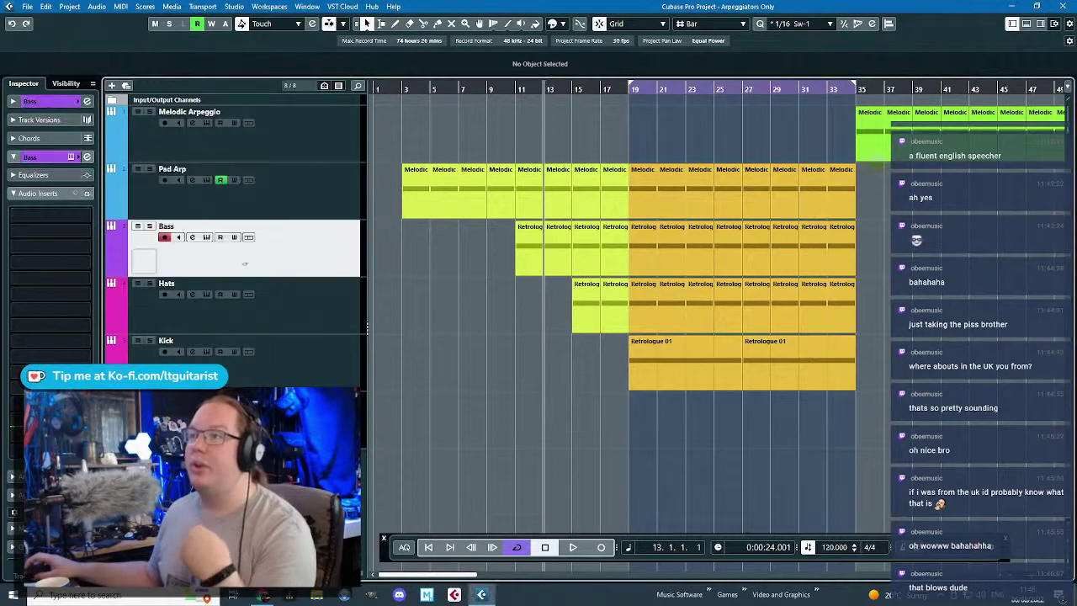
pyautogui.click(50, 212)
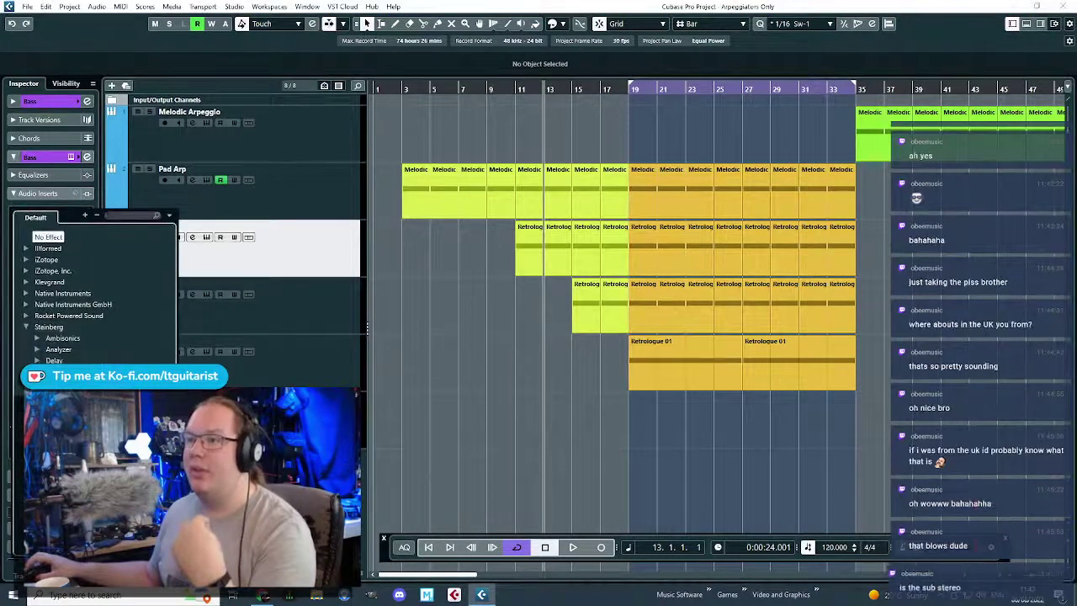
pyautogui.click(37, 394)
pyautogui.click(72, 428)
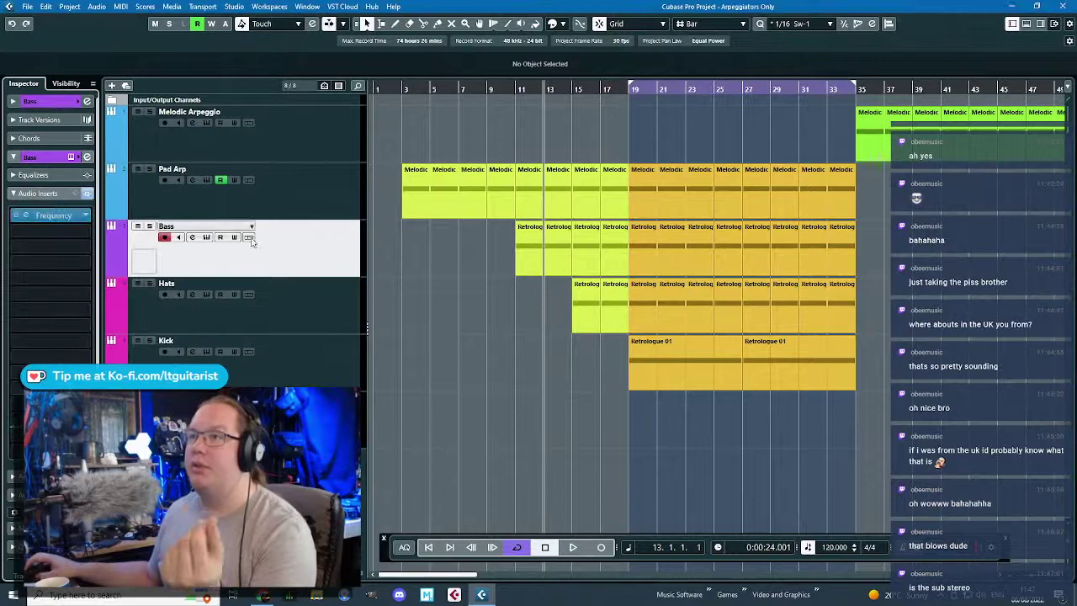
pyautogui.click(63, 217)
# - Move Pad Arp's PingPongDelay down the insert chain, add Frequency in slot 2 ahead of it and open the Frequency editor
pyautogui.click(259, 202)
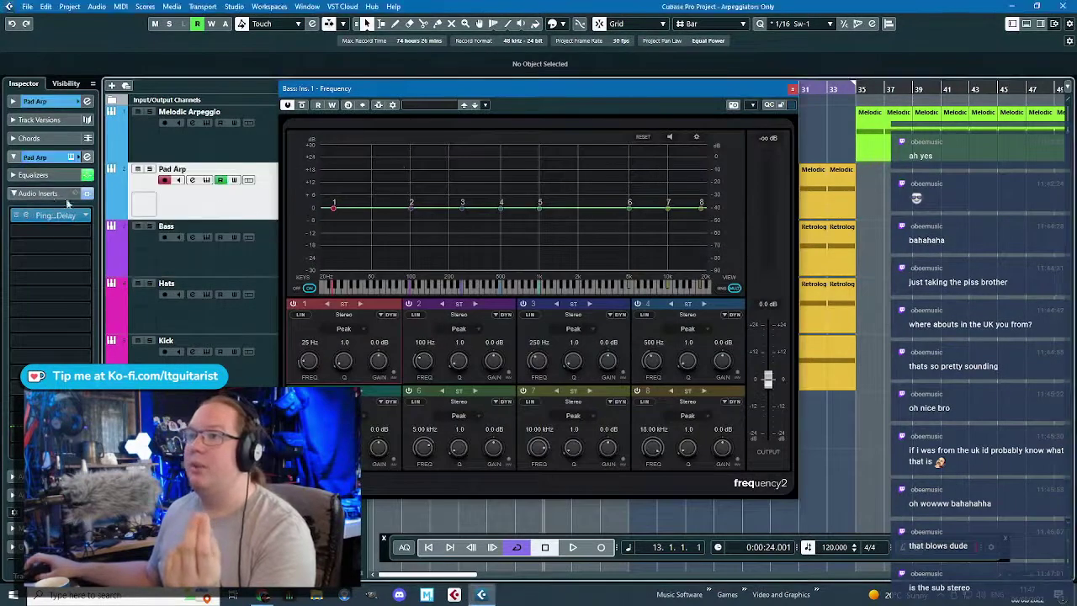
pyautogui.moveTo(65, 219); pyautogui.dragTo(77, 248)
pyautogui.click(88, 235)
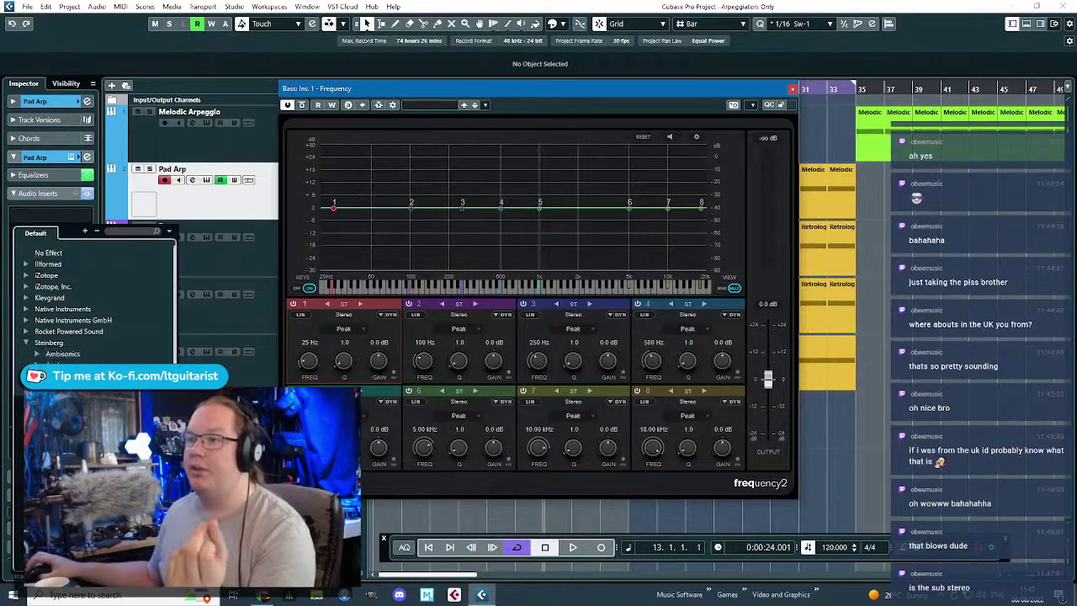
pyautogui.click(48, 252)
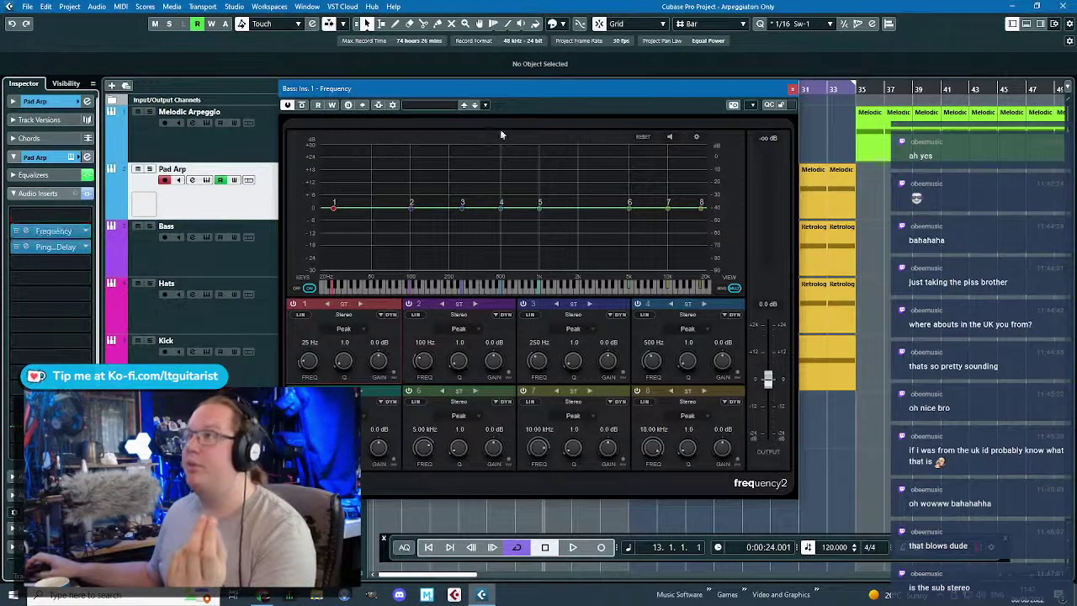
pyautogui.click(55, 232)
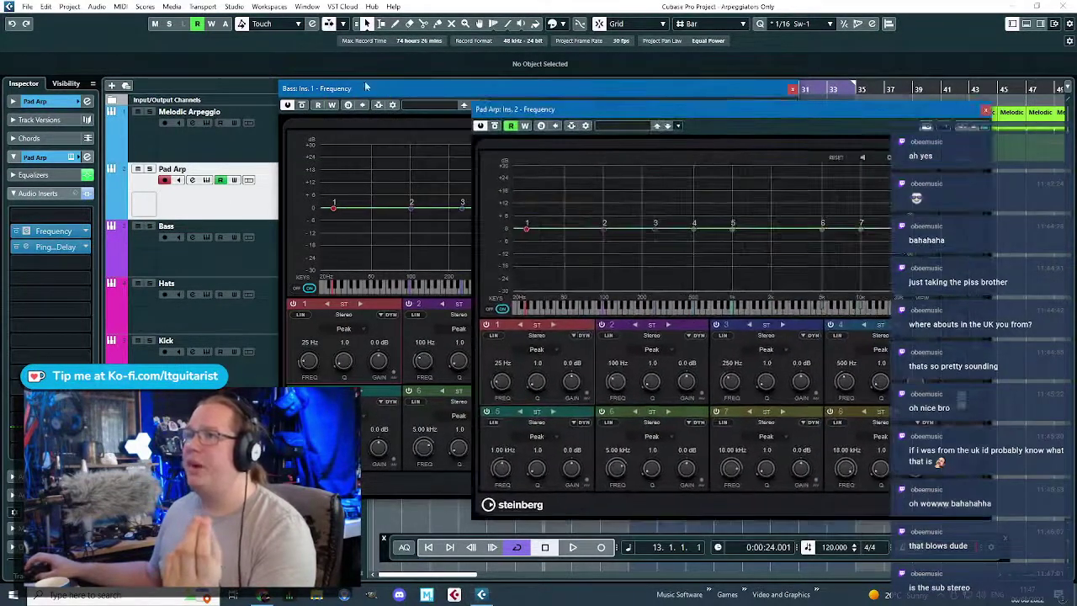
pyautogui.moveTo(366, 87); pyautogui.dragTo(668, 83)
pyautogui.click(18, 176)
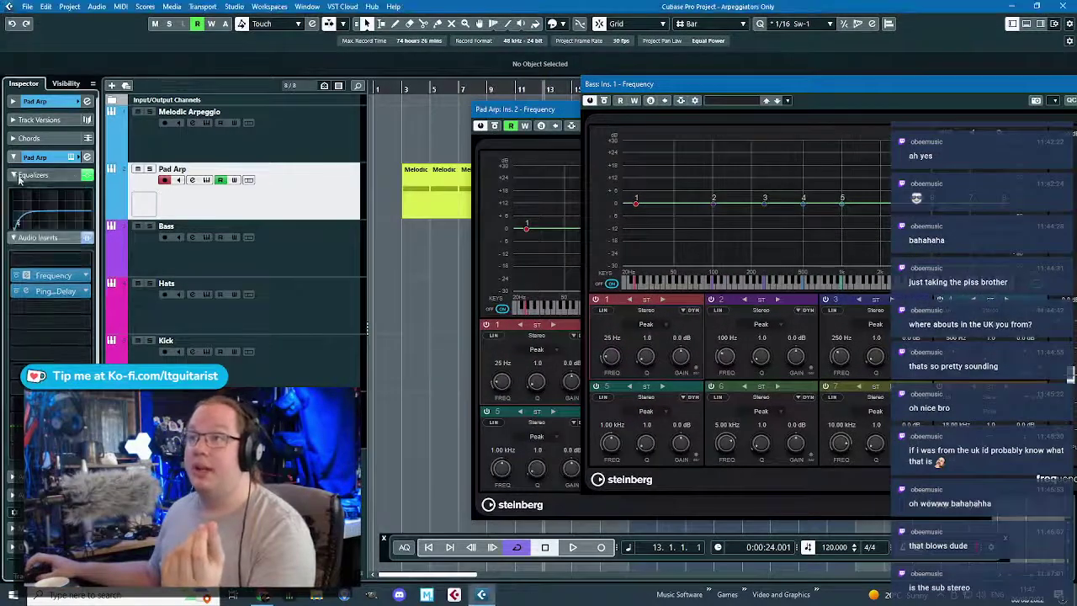
pyautogui.click(403, 86)
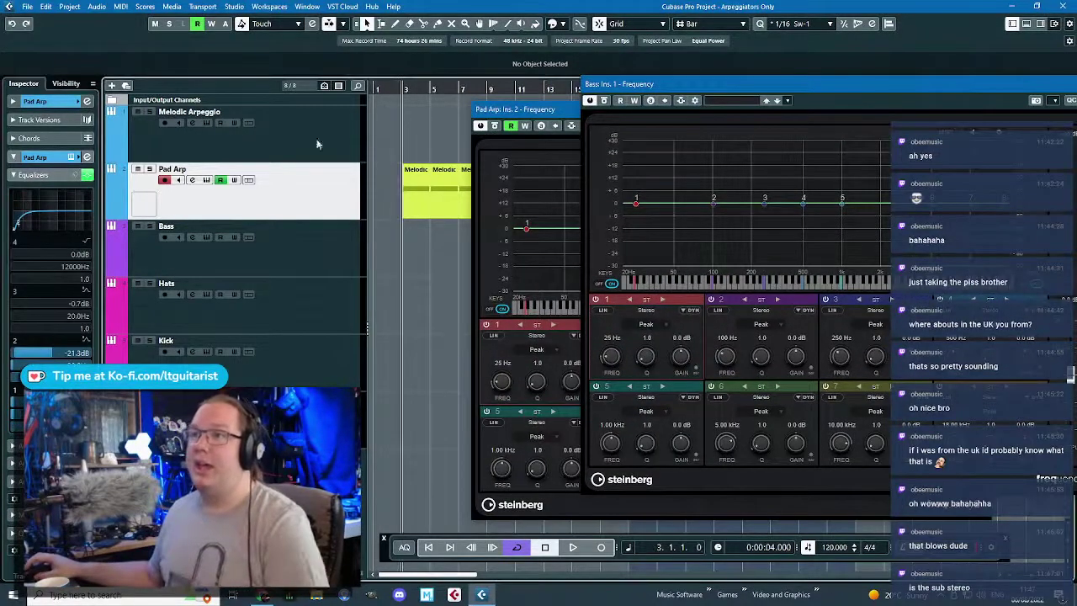
pyautogui.press('space')
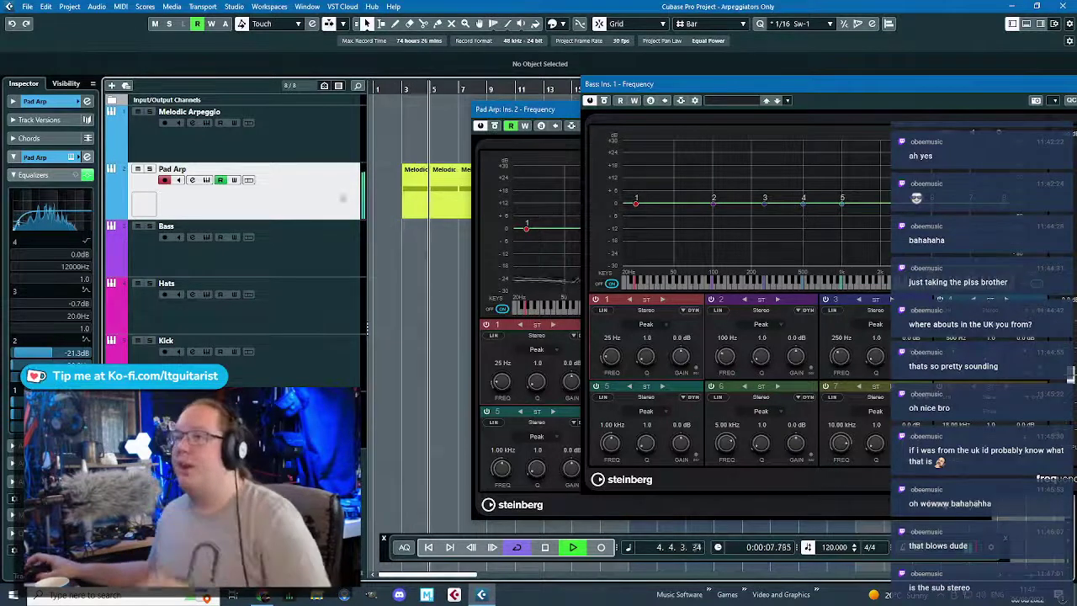
pyautogui.press('space')
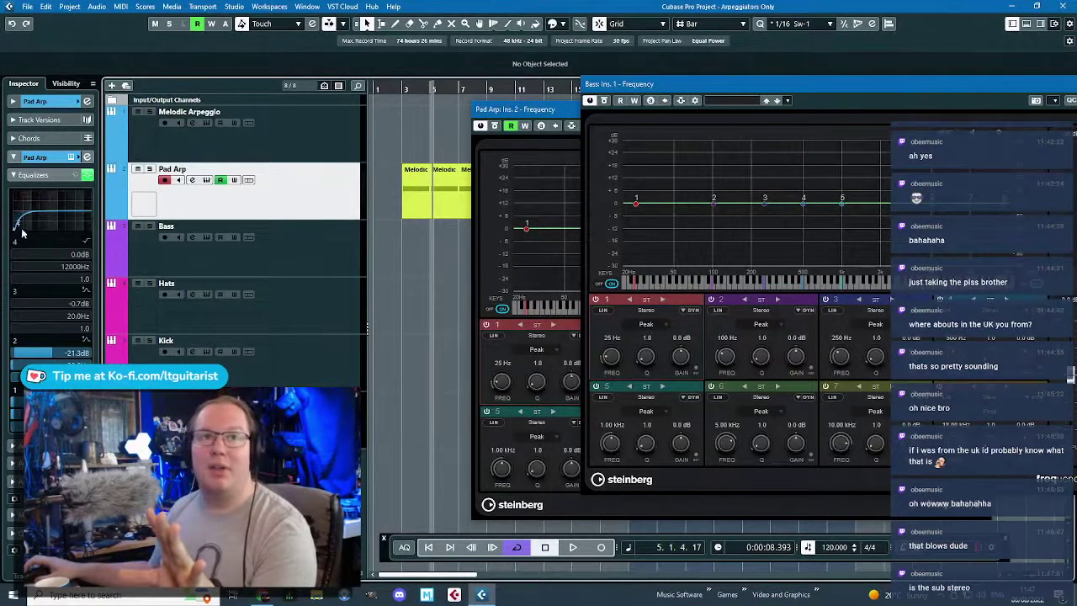
# - Play from just before bar 19 with Pad Arp and Bass soloed, arranging their two Frequency equalizer windows side by side
pyautogui.moveTo(516, 109); pyautogui.dragTo(96, 35)
pyautogui.moveTo(640, 84); pyautogui.dragTo(804, 247)
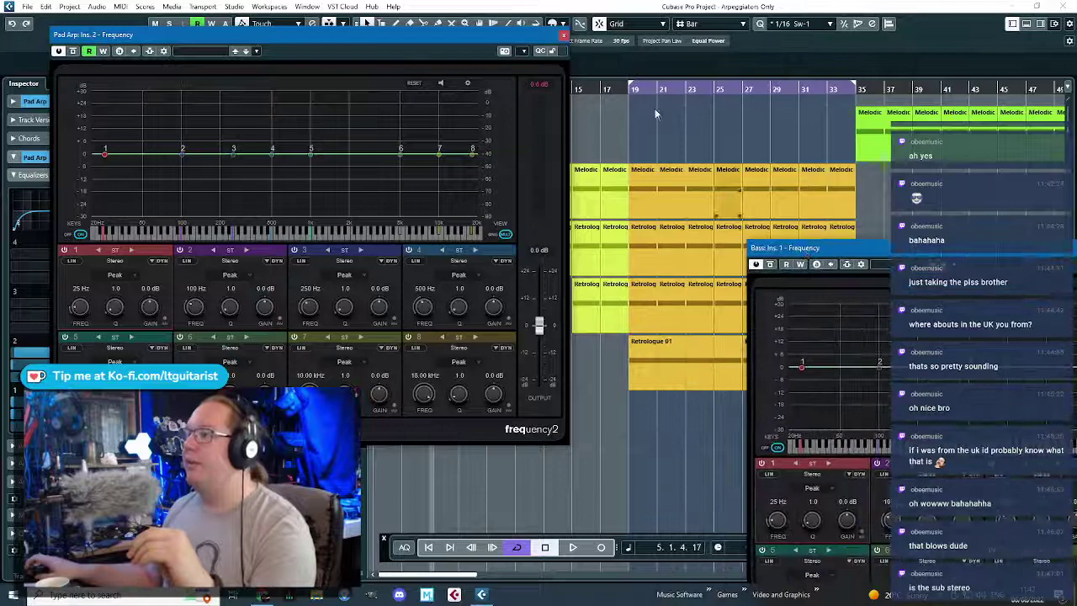
pyautogui.click(615, 88)
pyautogui.press('space')
pyautogui.moveTo(473, 40); pyautogui.dragTo(722, 59)
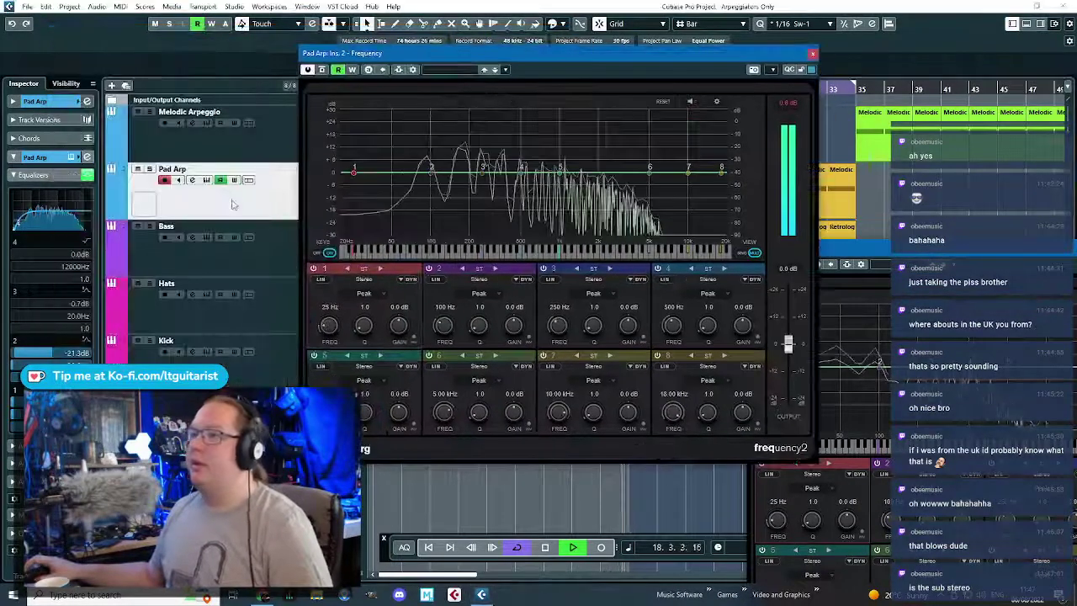
pyautogui.moveTo(450, 54); pyautogui.dragTo(272, 56)
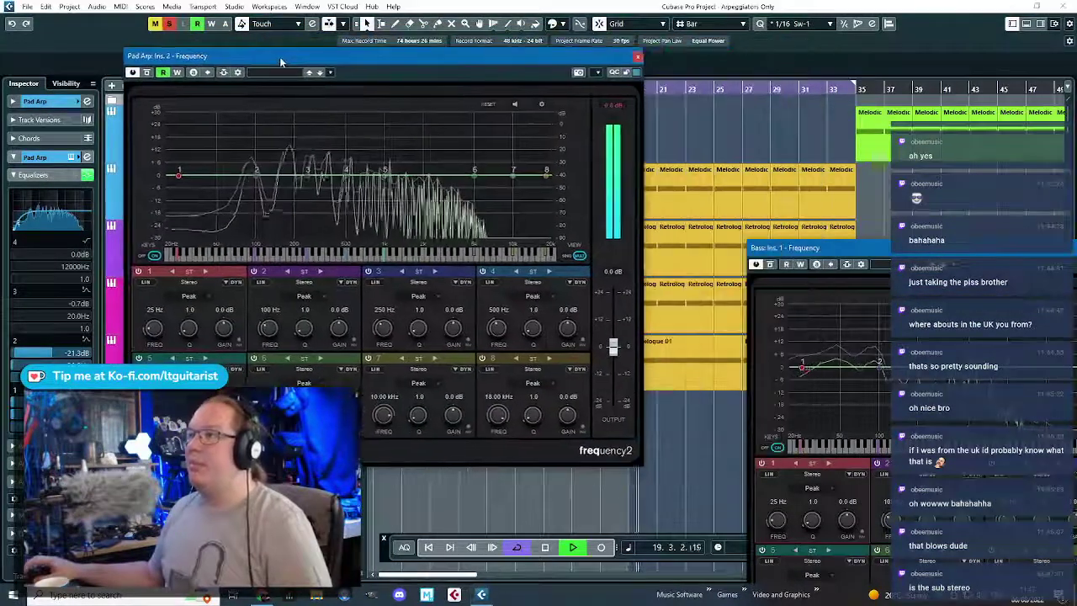
pyautogui.moveTo(854, 242); pyautogui.dragTo(749, 133)
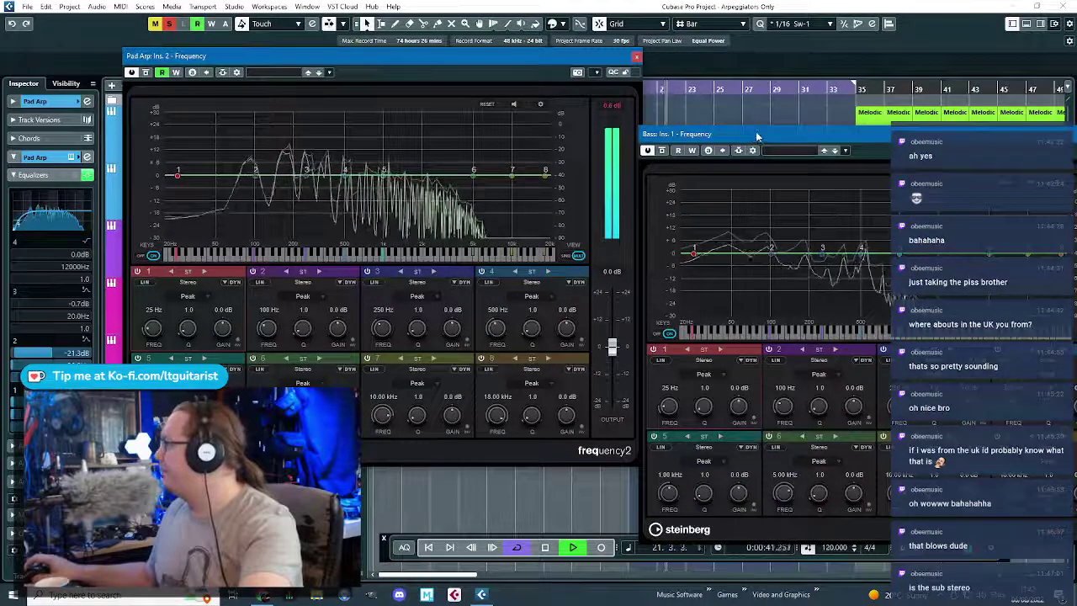
pyautogui.moveTo(318, 61); pyautogui.dragTo(222, 57)
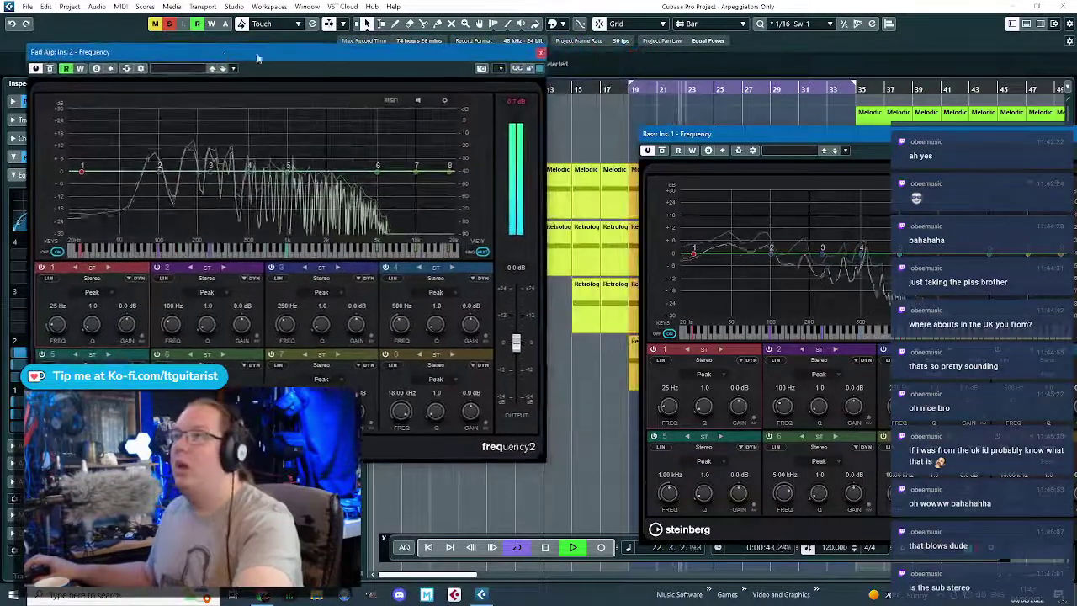
pyautogui.moveTo(689, 138); pyautogui.dragTo(595, 63)
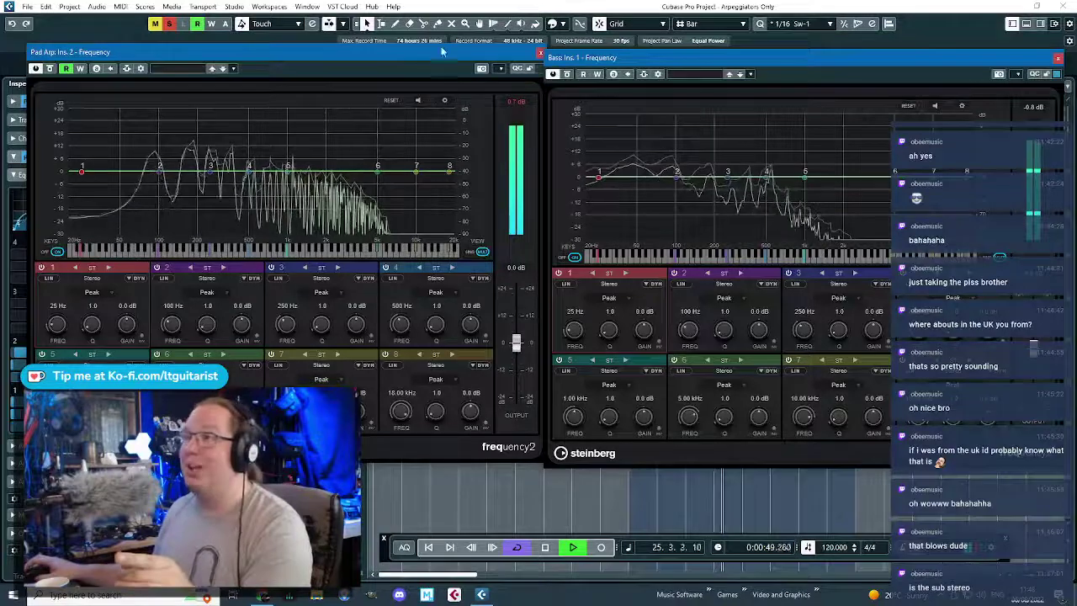
# - Lower the main volume slightly on the synth page of Pad Arp's Retrologue 2 instrument and close it
pyautogui.moveTo(441, 51); pyautogui.dragTo(715, 85)
pyautogui.click(73, 159)
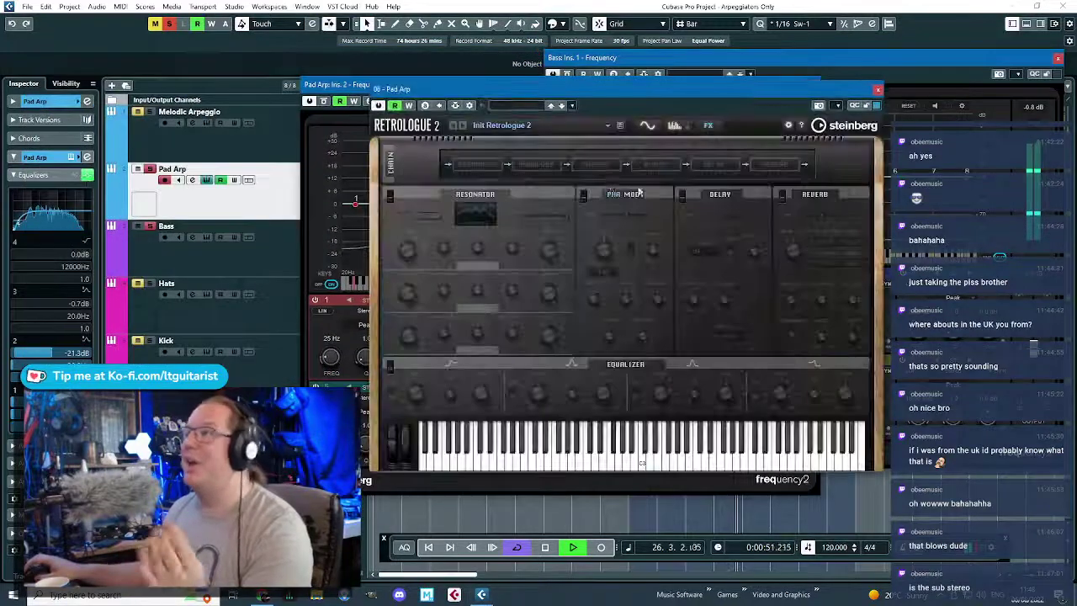
pyautogui.click(645, 127)
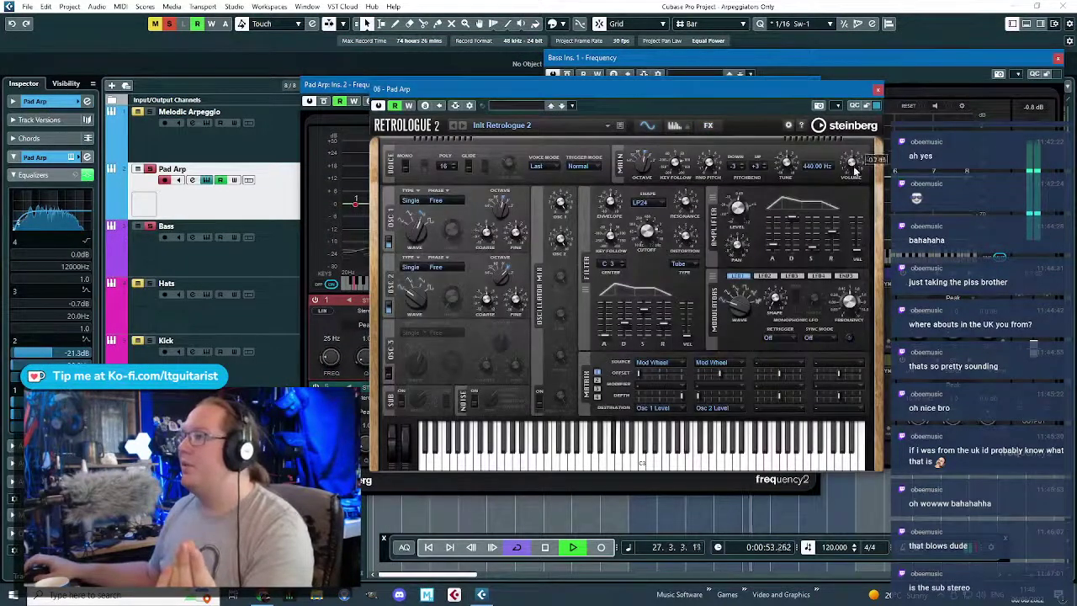
pyautogui.click(878, 89)
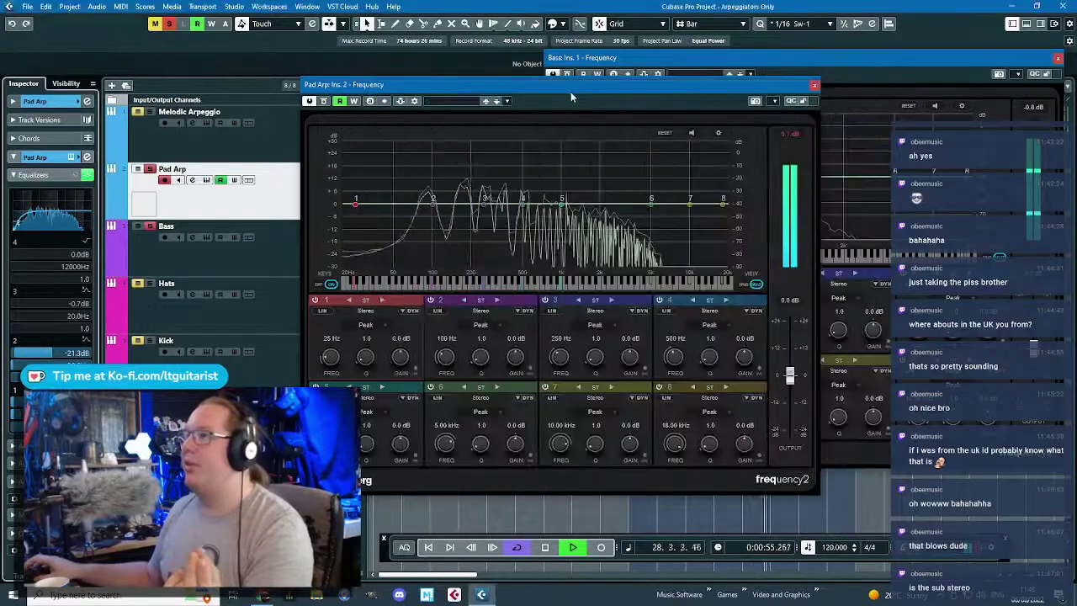
# - Move Pad Arp's Frequency window back beside the Bass equalizer so both spectra can be compared
pyautogui.moveTo(587, 87); pyautogui.dragTo(263, 27)
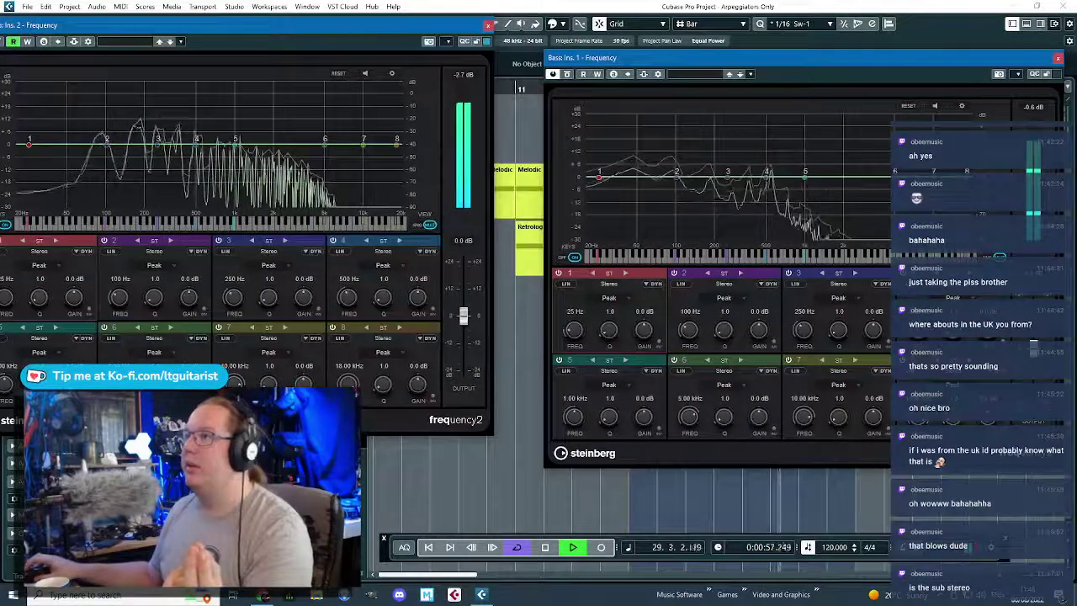
pyautogui.moveTo(341, 26); pyautogui.dragTo(383, 47)
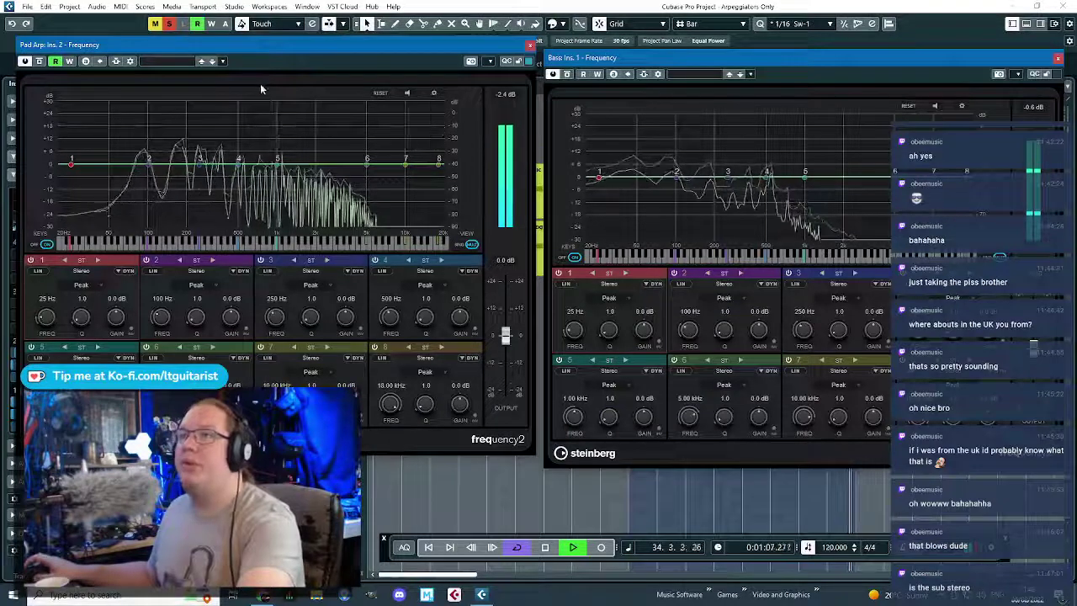
pyautogui.moveTo(144, 56); pyautogui.dragTo(156, 54)
# - Set band 1 of Pad Arp's Frequency equalizer to a Cut 96 filter at 60 Hz
pyautogui.click(96, 284)
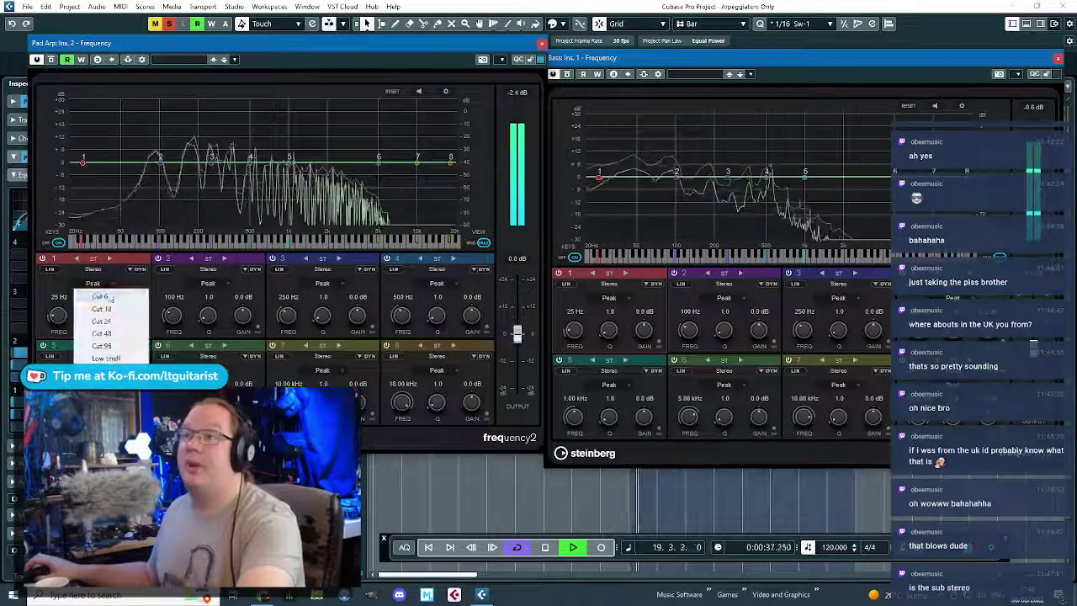
pyautogui.click(100, 320)
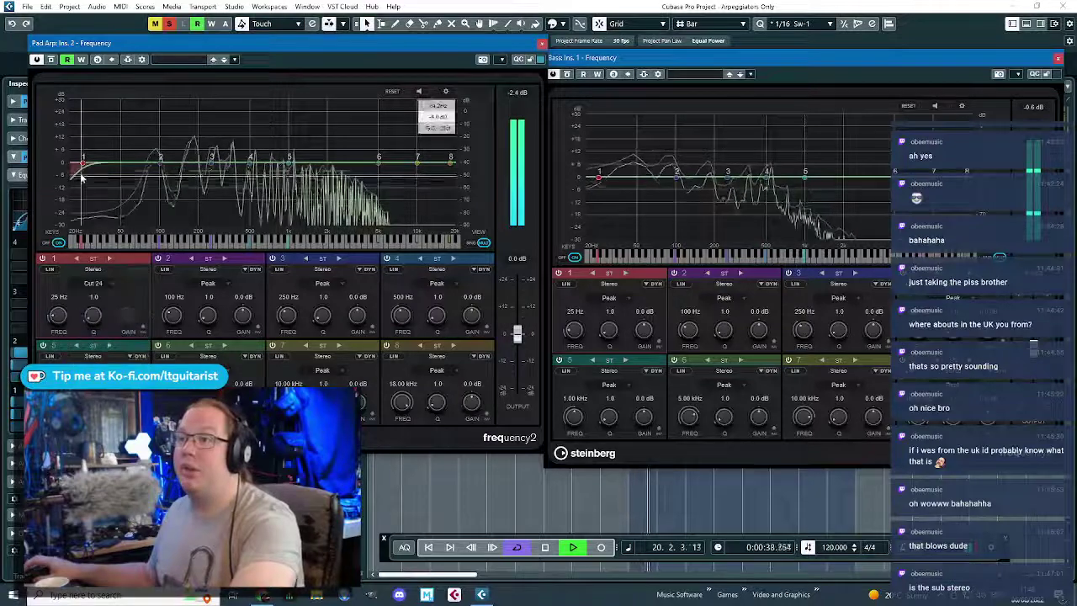
pyautogui.click(93, 283)
pyautogui.click(101, 345)
pyautogui.moveTo(82, 165); pyautogui.dragTo(119, 170)
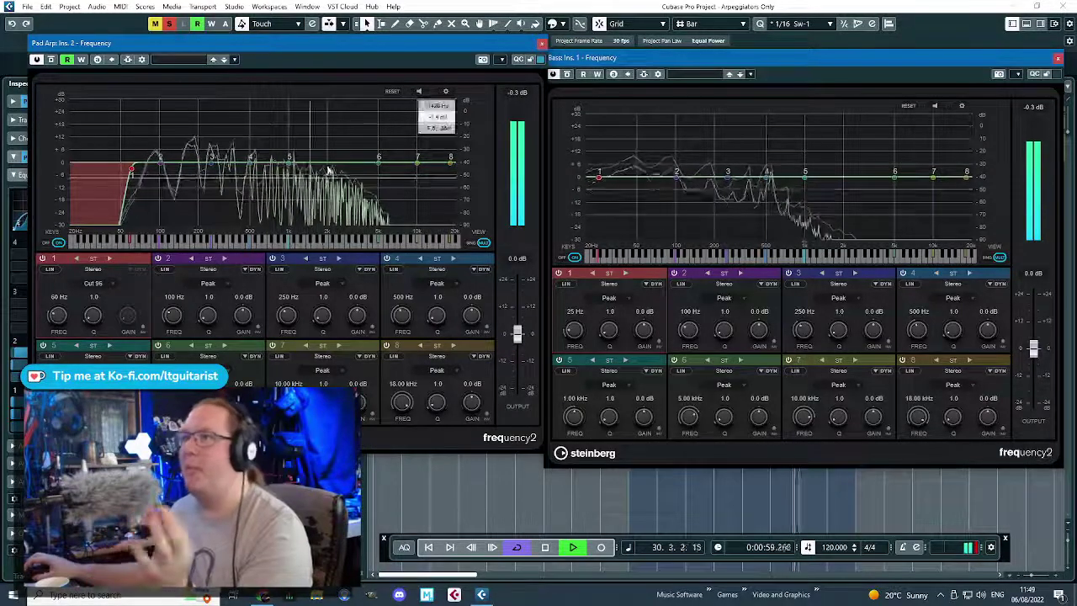
pyautogui.moveTo(175, 44); pyautogui.dragTo(159, 39)
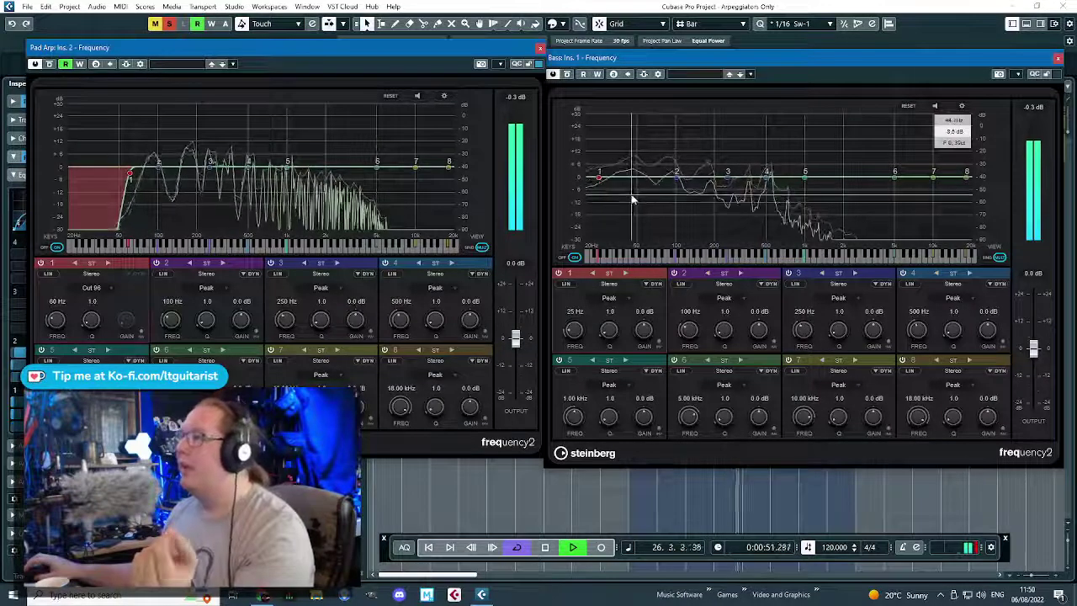
# - Boost band 2 of the Bass equalizer by 7.4 dB at 46 Hz with a Q of 1.4
pyautogui.moveTo(677, 179); pyautogui.dragTo(635, 168)
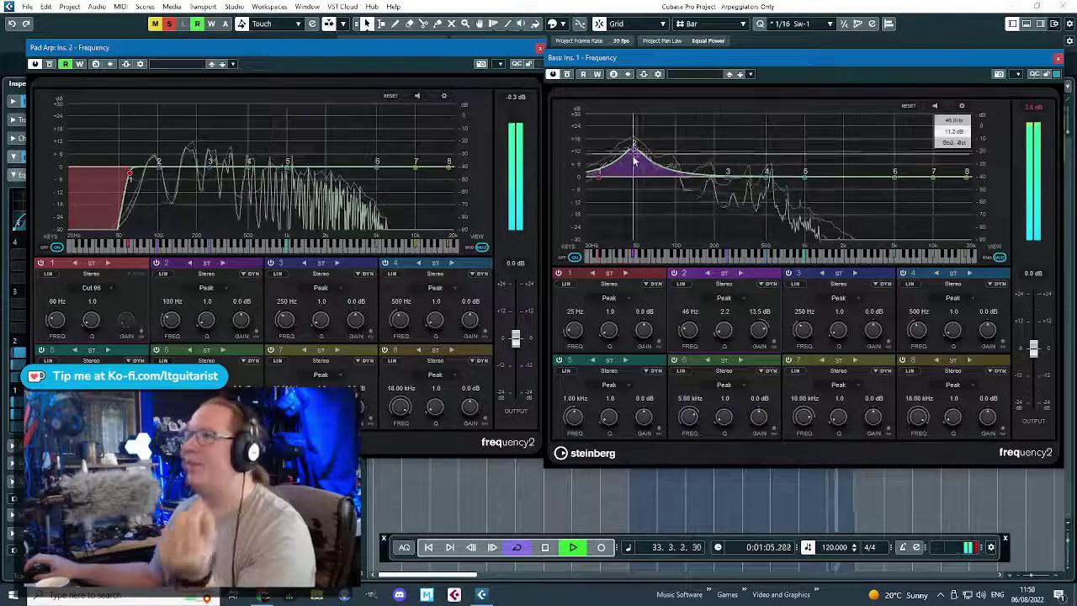
pyautogui.moveTo(636, 156); pyautogui.dragTo(633, 168)
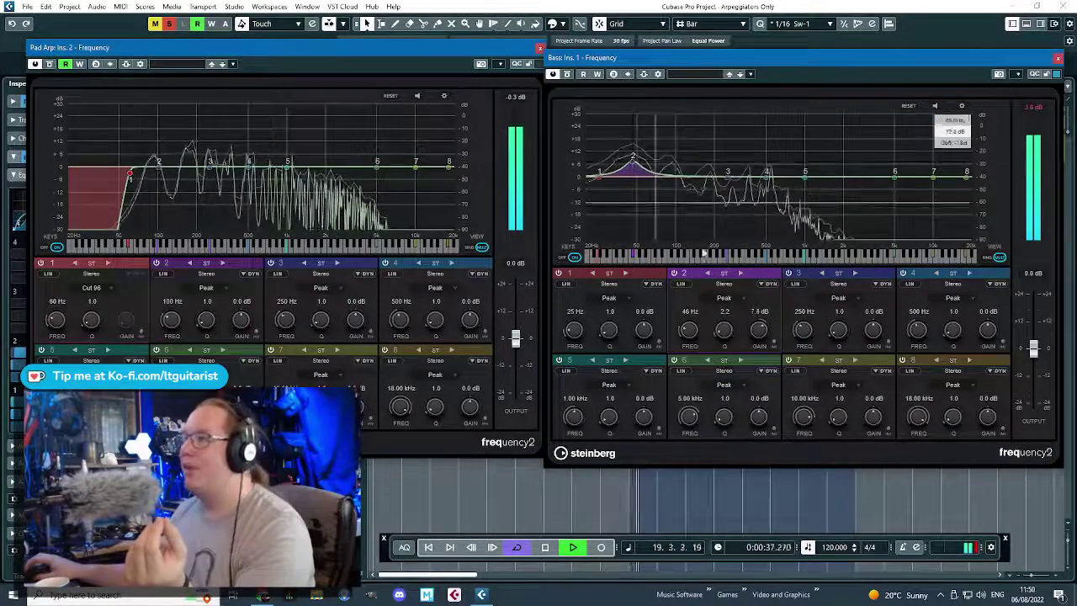
pyautogui.moveTo(729, 342); pyautogui.dragTo(728, 335)
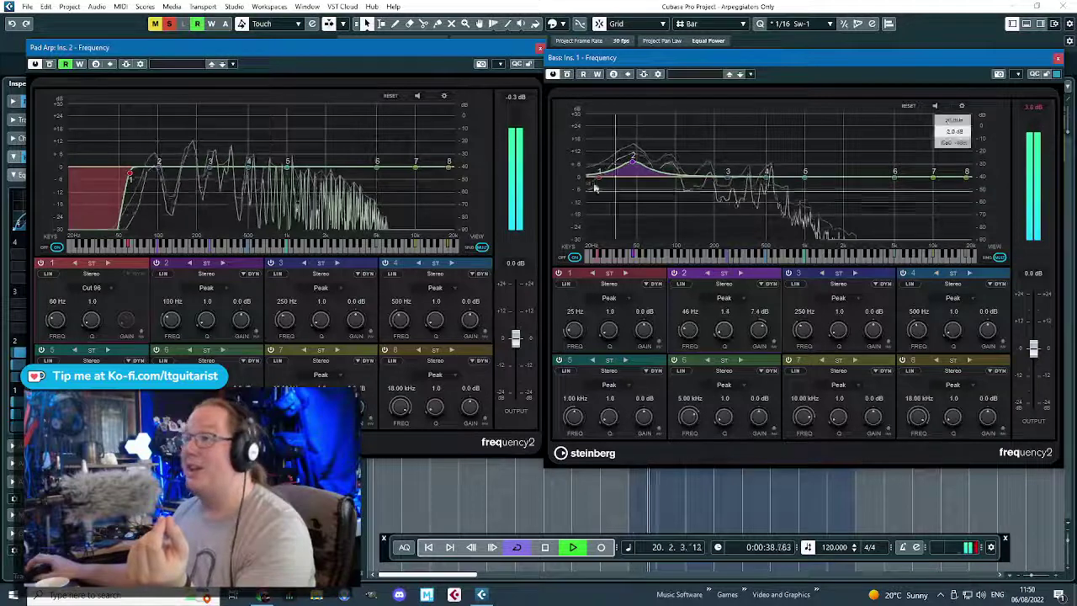
# - Set the Bass equalizer's band 1 to a Cut 96 filter at 27 Hz and its band 2 to 44 Hz with 5.8 dB gain
pyautogui.click(610, 298)
pyautogui.click(627, 323)
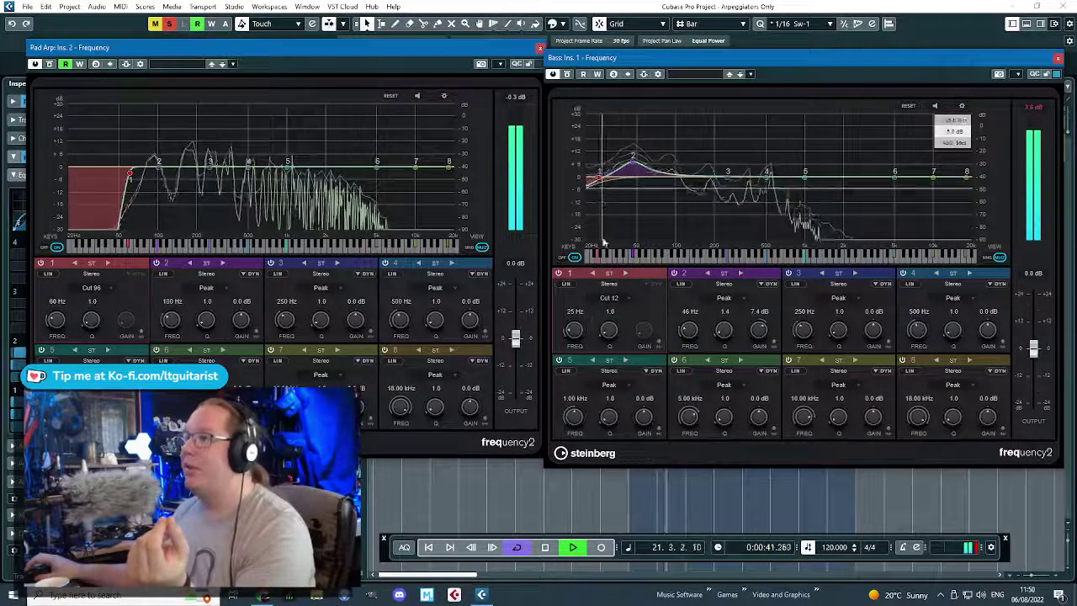
pyautogui.click(609, 298)
pyautogui.click(635, 361)
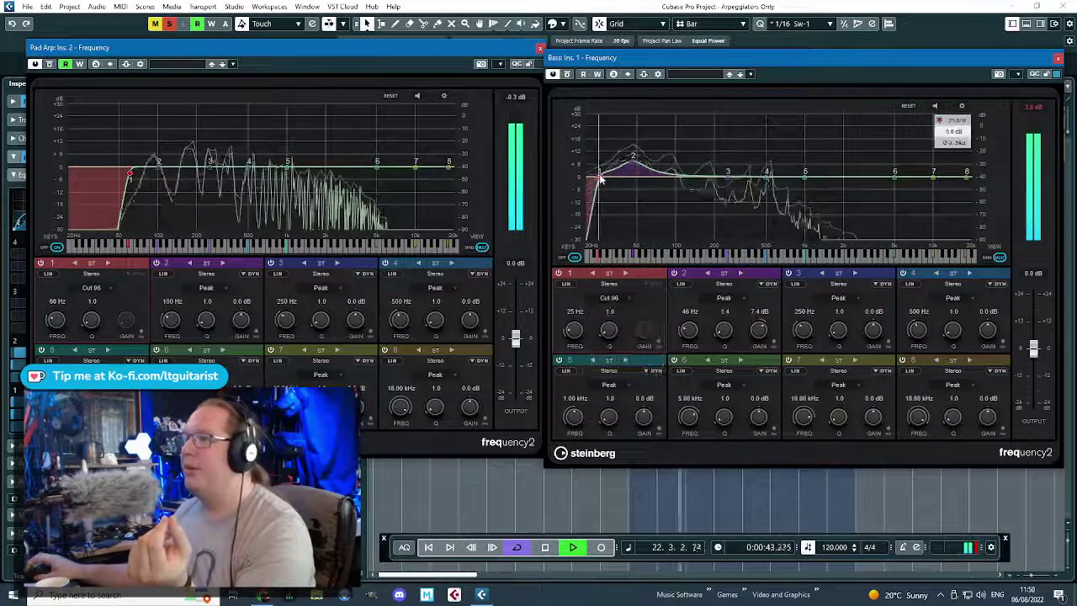
pyautogui.moveTo(600, 177); pyautogui.dragTo(604, 177)
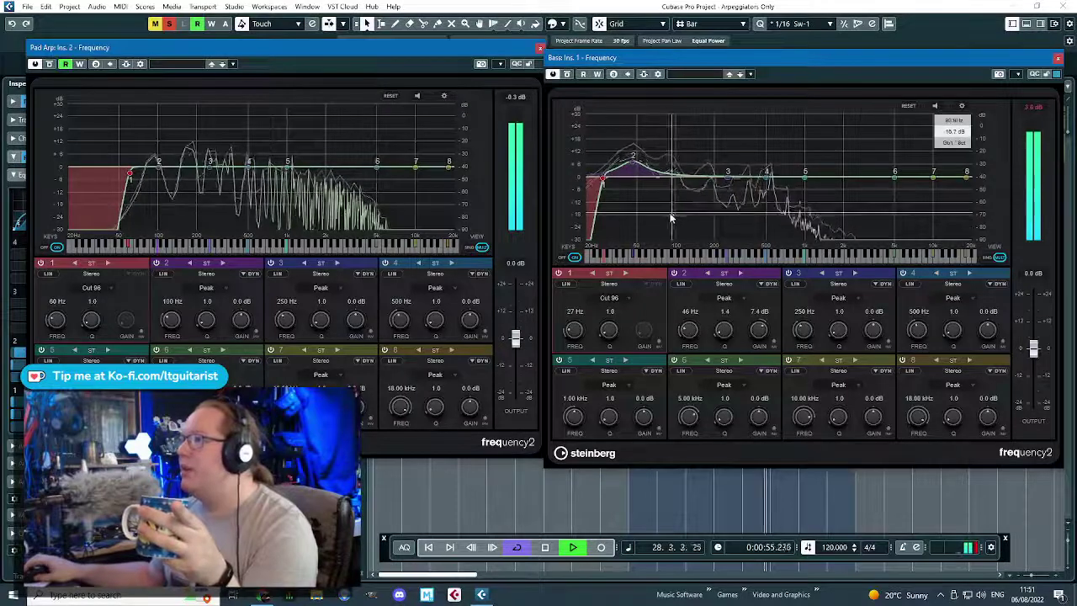
pyautogui.moveTo(633, 156); pyautogui.dragTo(631, 165)
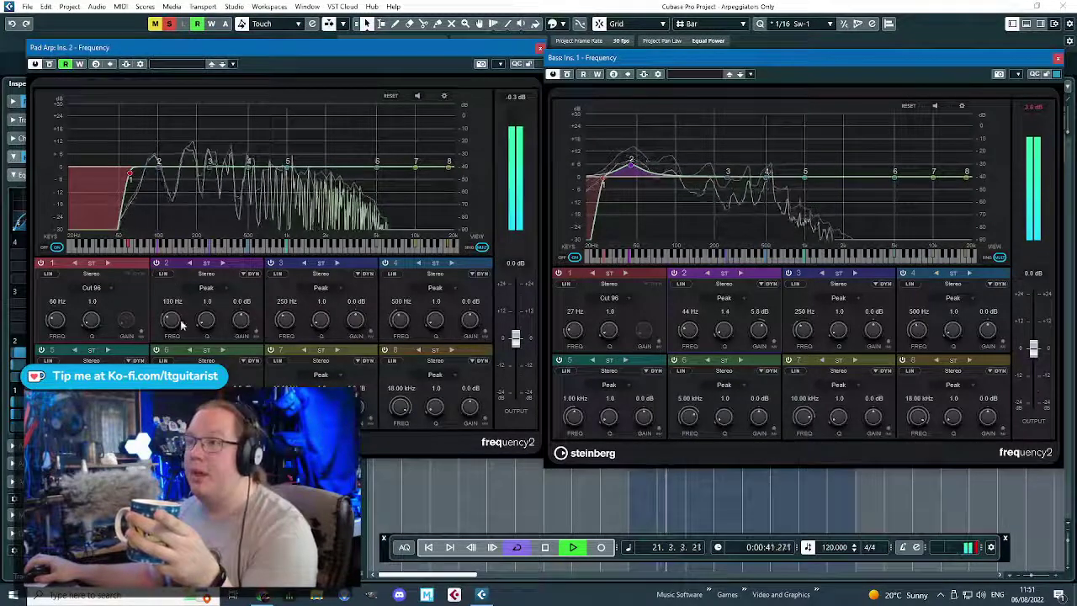
# - Cut band 2 of Pad Arp's equalizer by 10.1 dB at 91 Hz with a Q of 5.4
pyautogui.moveTo(172, 317); pyautogui.dragTo(175, 324)
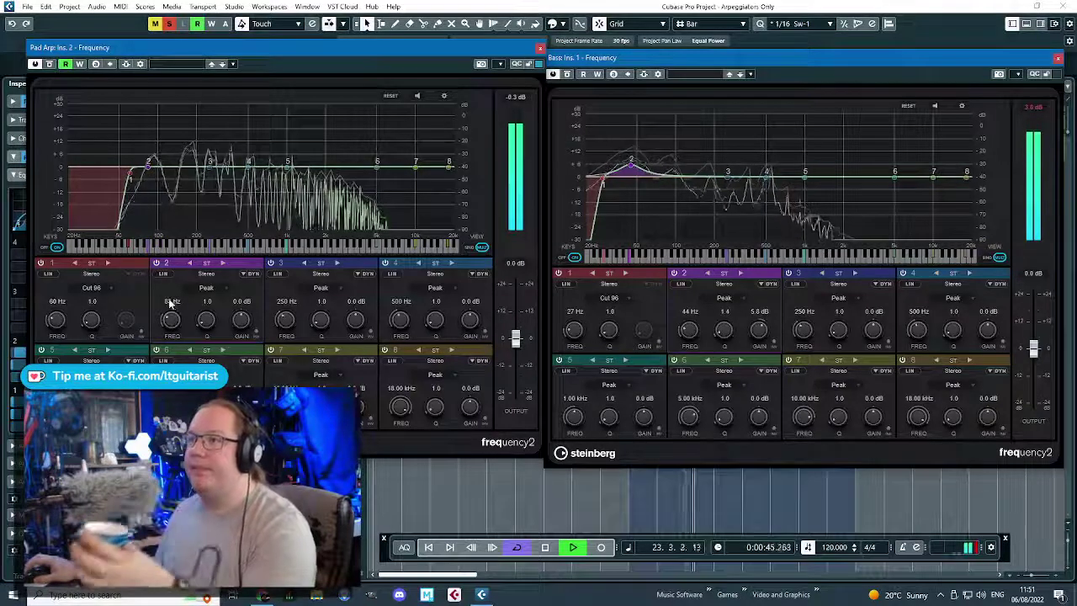
pyautogui.doubleClick(171, 301)
pyautogui.write('91')
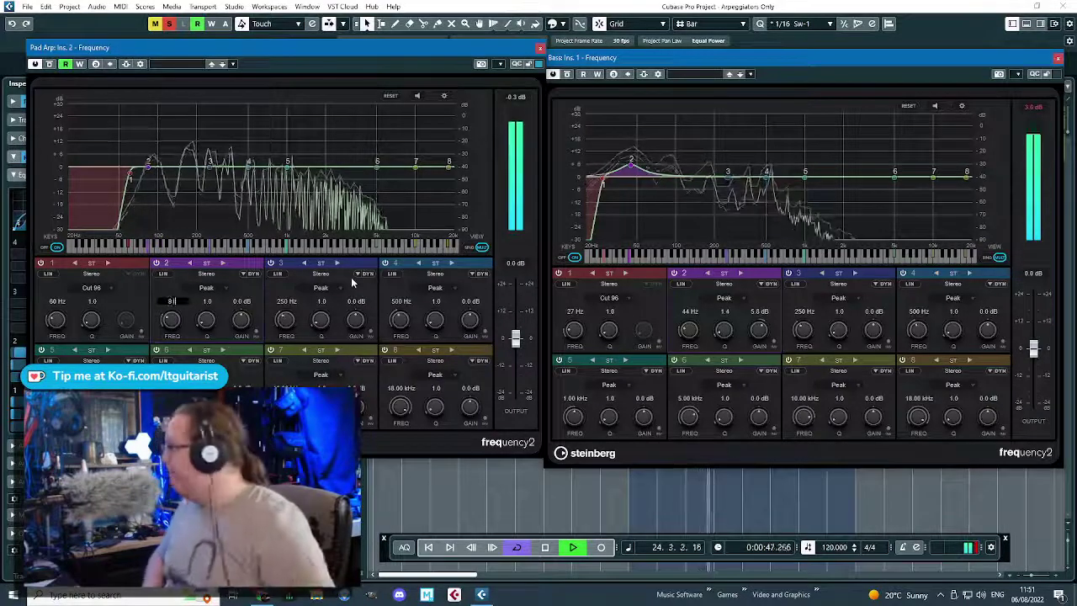
pyautogui.press('Return')
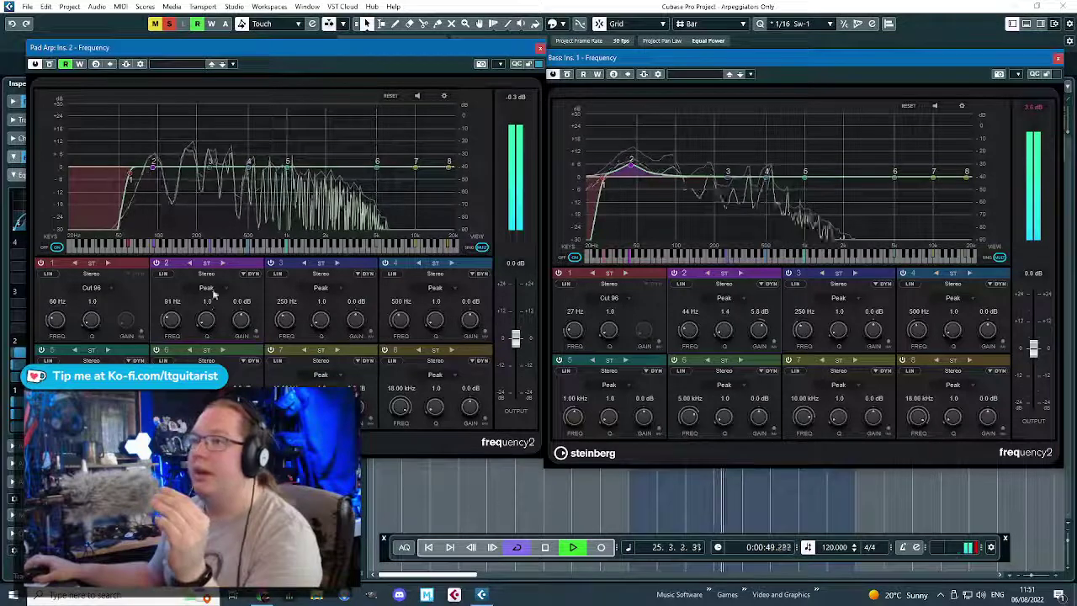
pyautogui.scroll(-1, 236, 327)
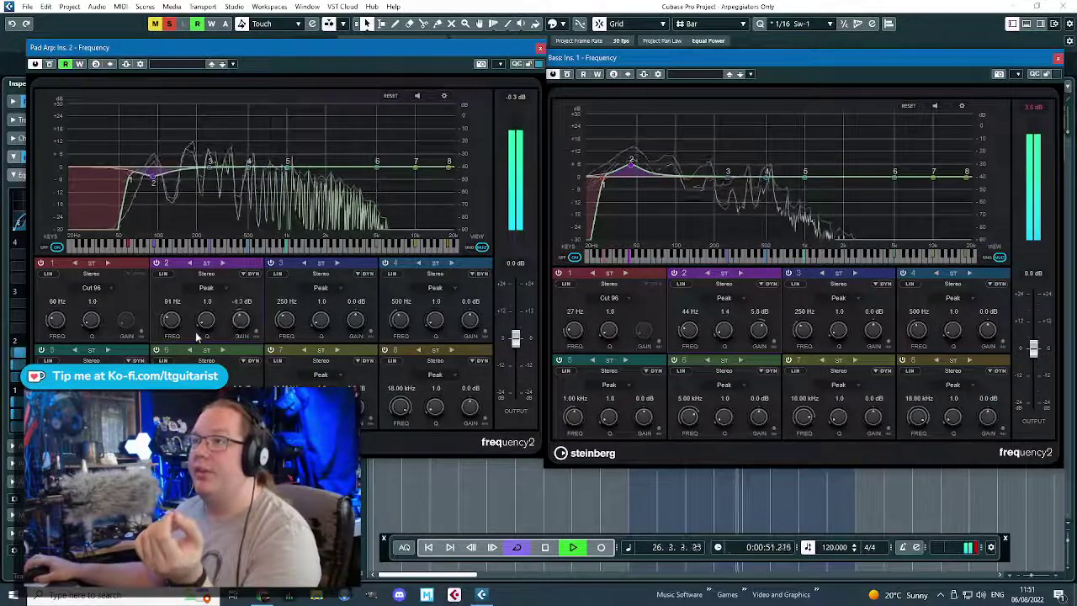
pyautogui.moveTo(206, 326); pyautogui.dragTo(241, 324)
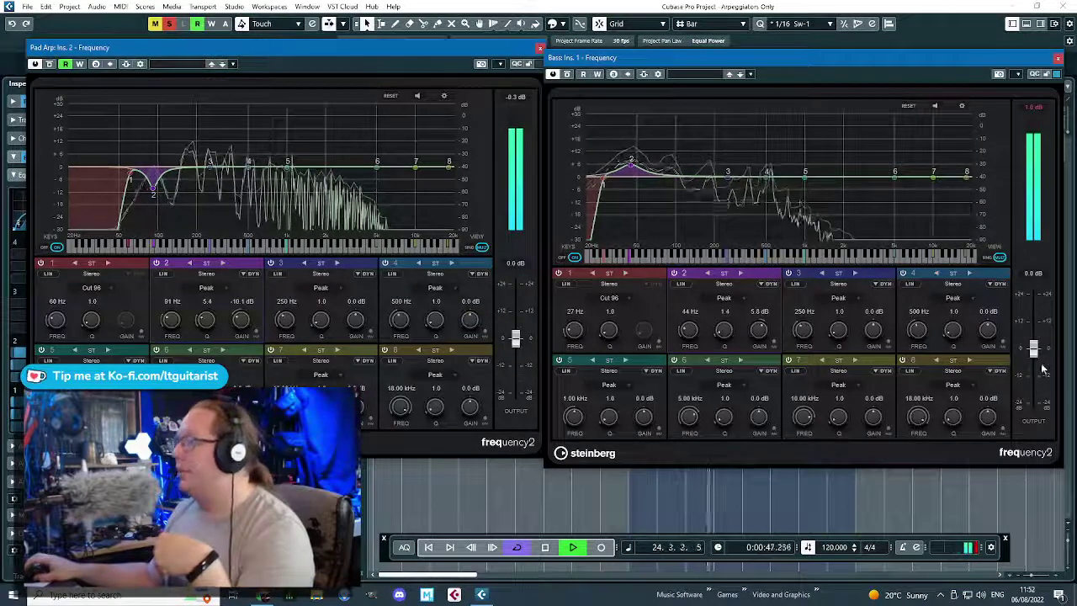
# - Lower the Bass equalizer's output to -1.2 dB and cut Pad Arp's band 3 by 6.2 dB at 182 Hz
pyautogui.scroll(-1, 1033, 355)
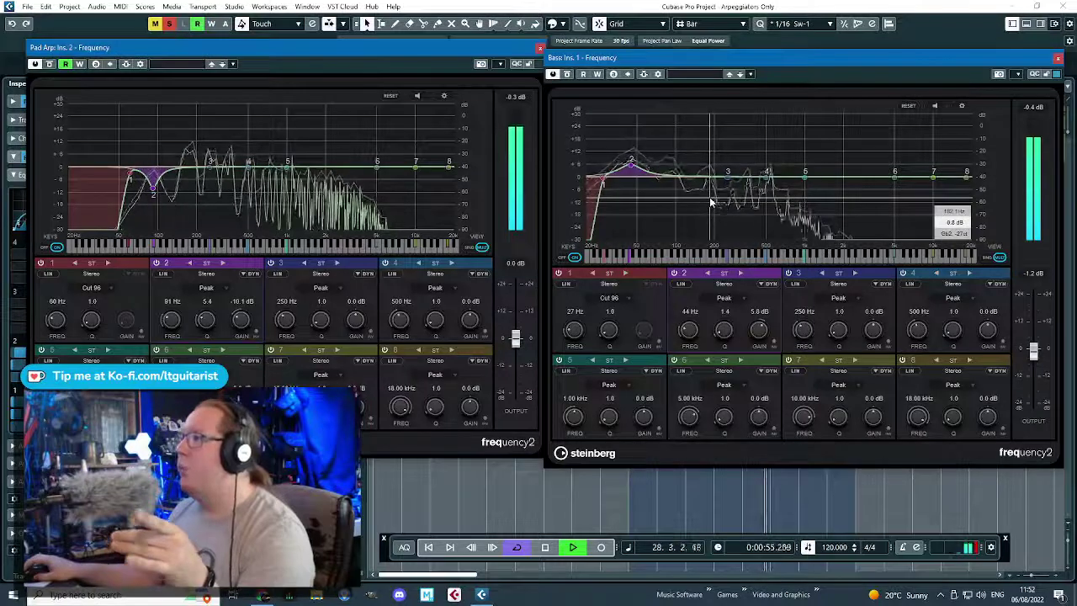
pyautogui.click(286, 302)
pyautogui.write('18')
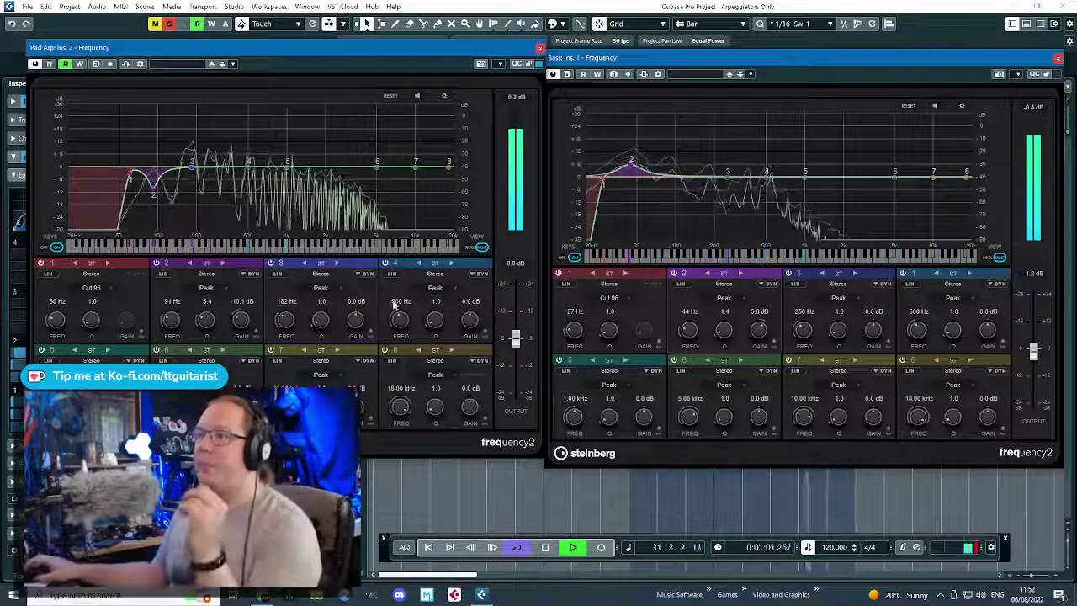
pyautogui.moveTo(357, 319); pyautogui.dragTo(356, 328)
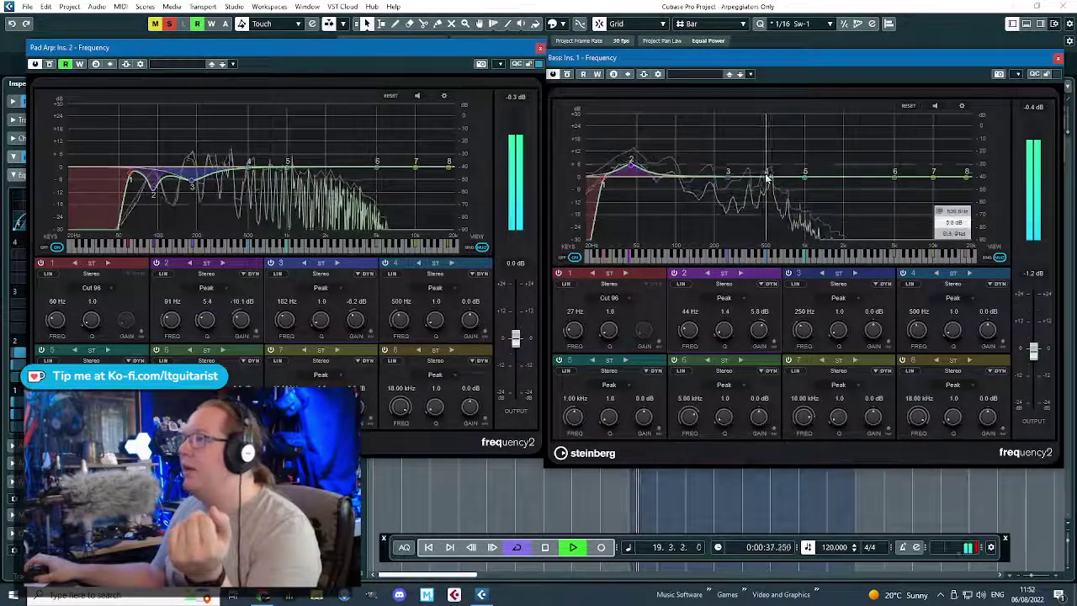
# - Audition narrow boosts and a deep cut with the Bass equalizer's band 4, and shape it into a broad, gentle boost near 534 Hz with Q 0.8
pyautogui.moveTo(767, 171); pyautogui.dragTo(772, 156)
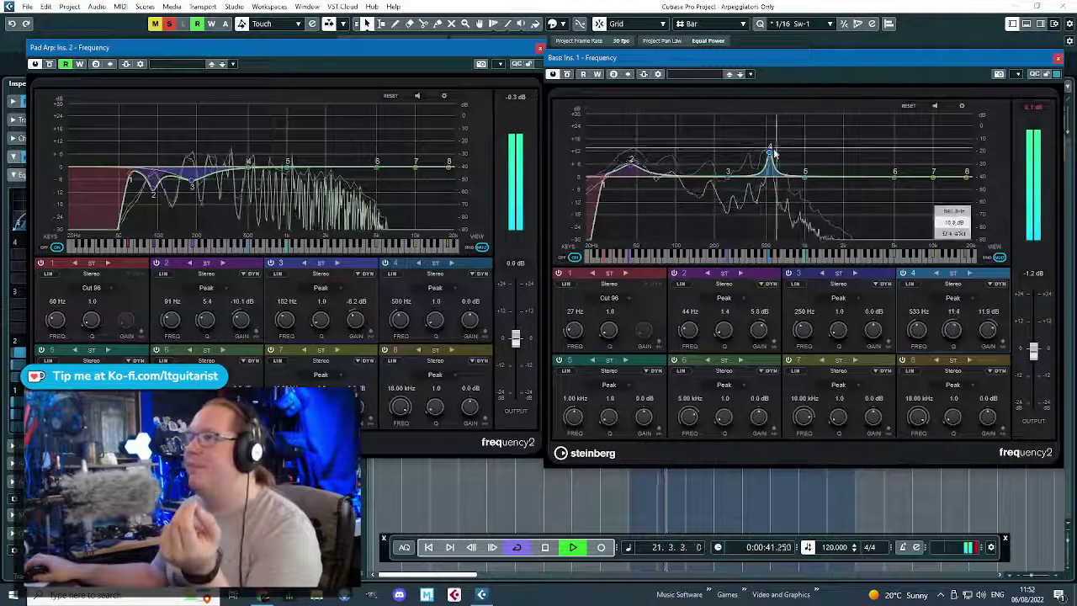
pyautogui.moveTo(772, 150); pyautogui.dragTo(771, 163)
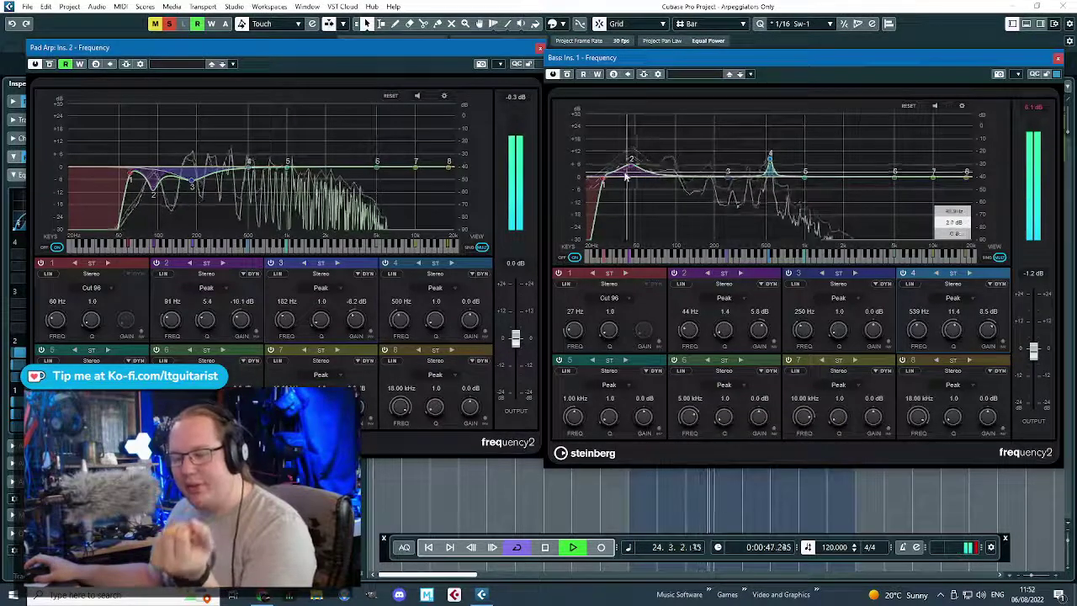
pyautogui.moveTo(770, 161); pyautogui.dragTo(773, 153)
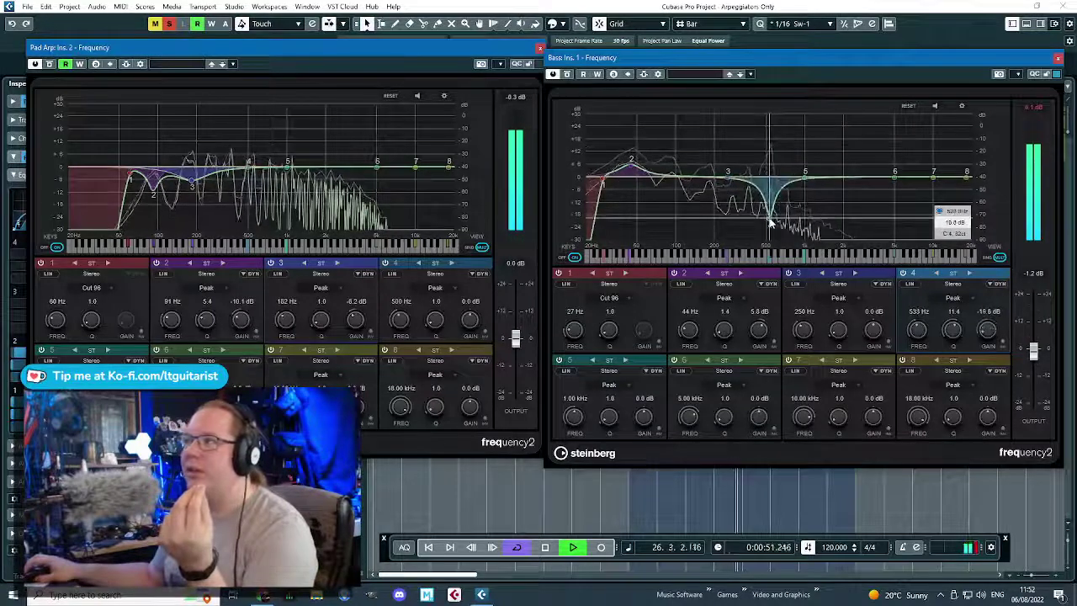
pyautogui.moveTo(770, 223); pyautogui.dragTo(774, 162)
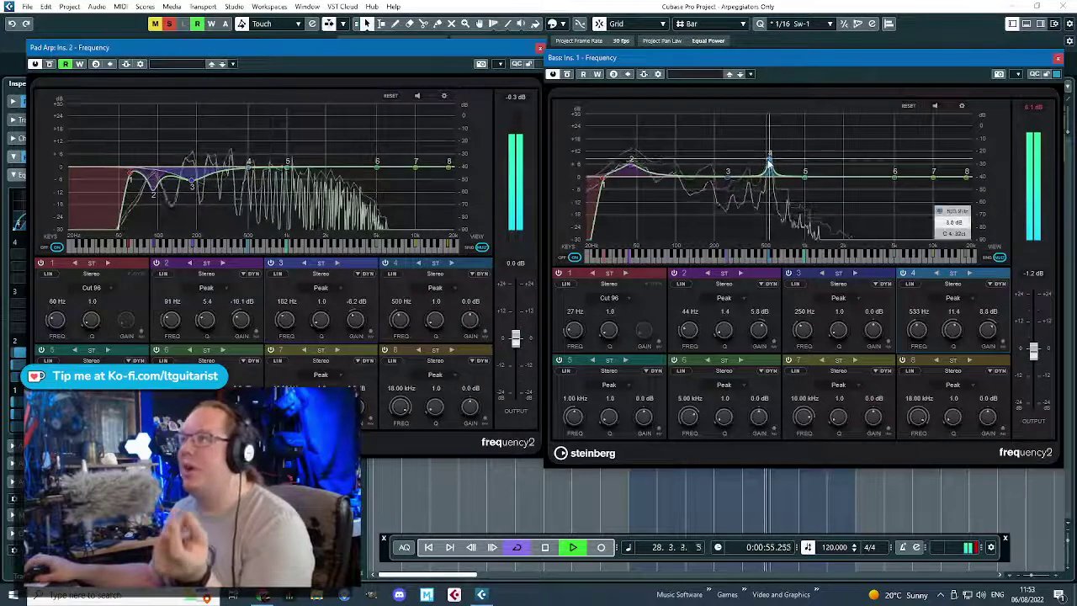
pyautogui.moveTo(769, 160); pyautogui.dragTo(775, 201)
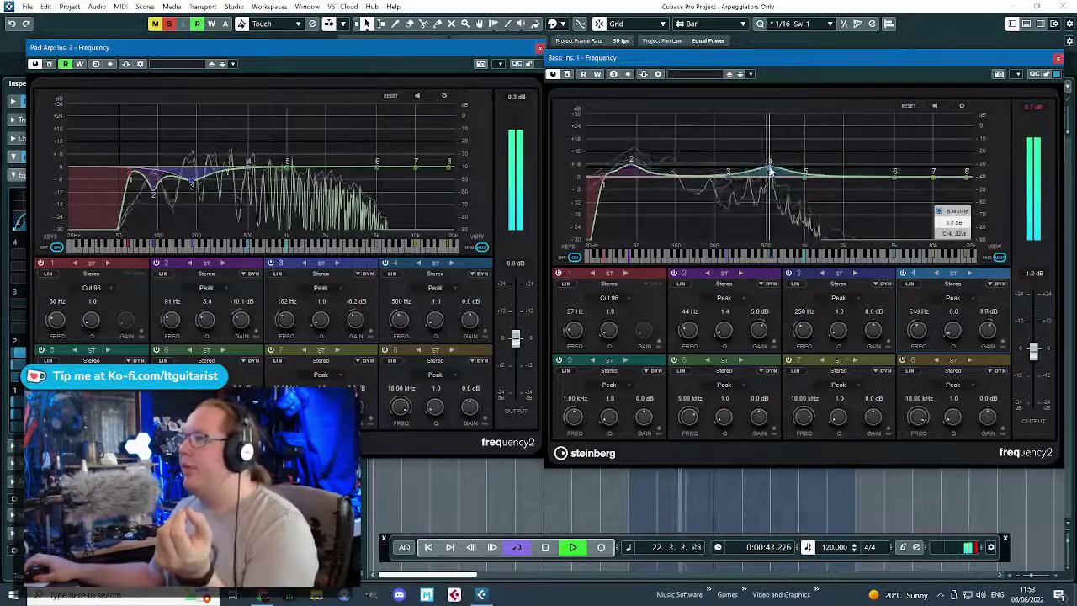
# - Set the Bass equalizer's band 4 to 507 Hz with 1.9 dB gain, and cut Pad Arp's band 4 by 3.4 dB at 512 Hz
pyautogui.moveTo(768, 175); pyautogui.dragTo(767, 174)
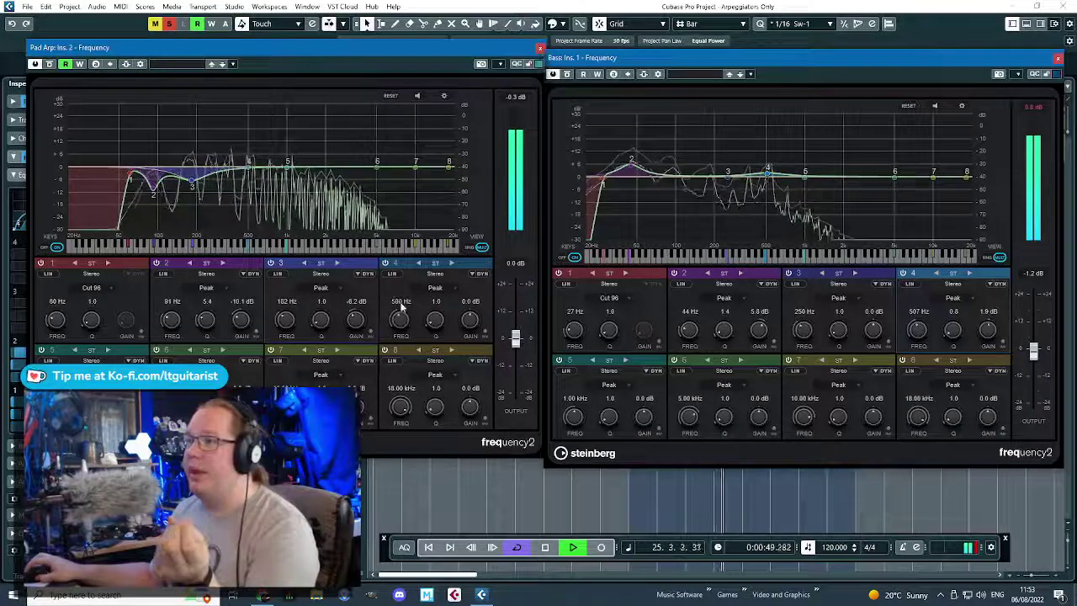
pyautogui.press('Return')
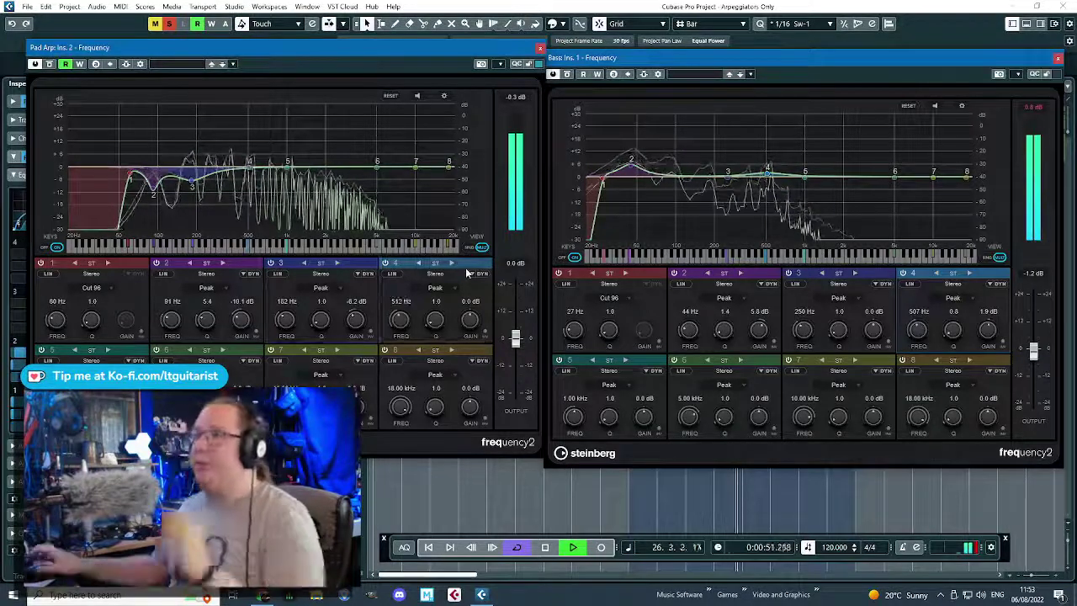
pyautogui.moveTo(469, 329)
pyautogui.mouseDown()
pyautogui.moveTo(454, 336)
pyautogui.moveTo(471, 323)
pyautogui.mouseUp()
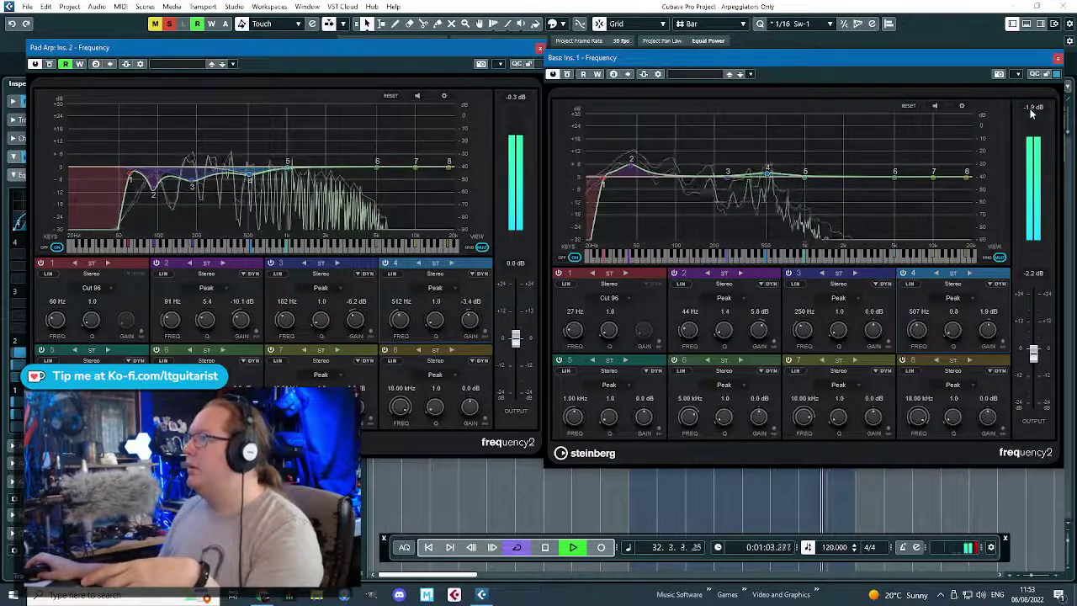
pyautogui.click(1057, 57)
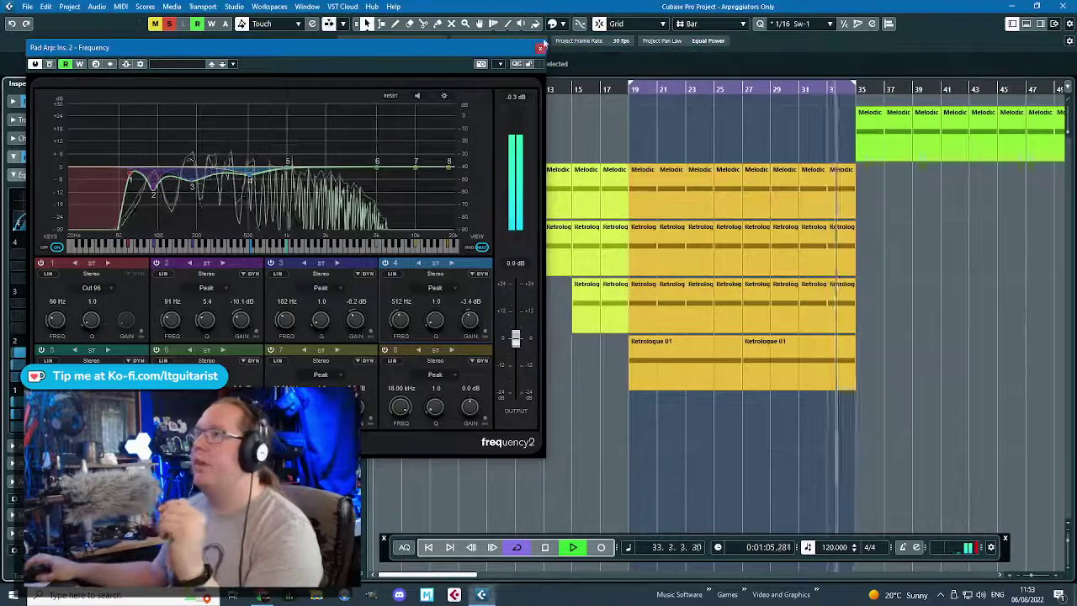
pyautogui.click(539, 47)
# - Show the audio inserts and compare those of Bass and Pad Arp while listening to both tracks
pyautogui.click(33, 174)
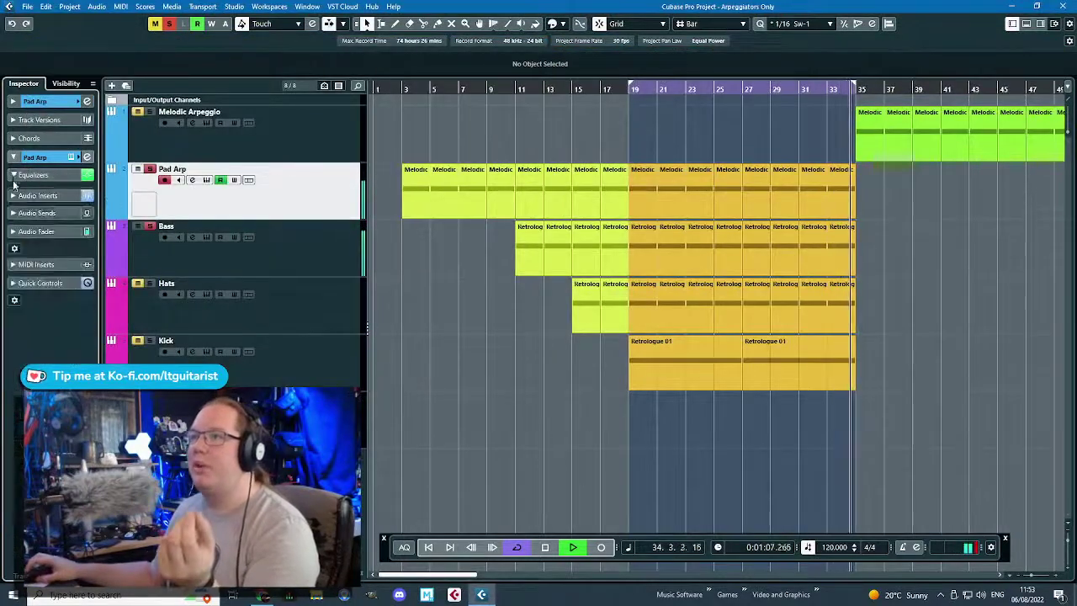
pyautogui.click(38, 192)
pyautogui.press('Down')
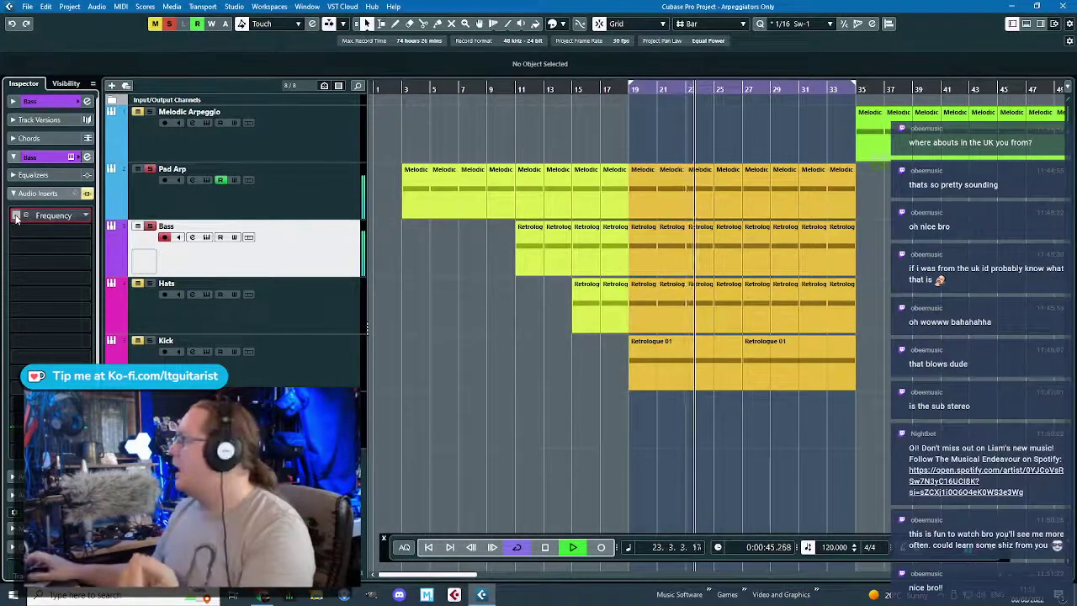
pyautogui.press('Up')
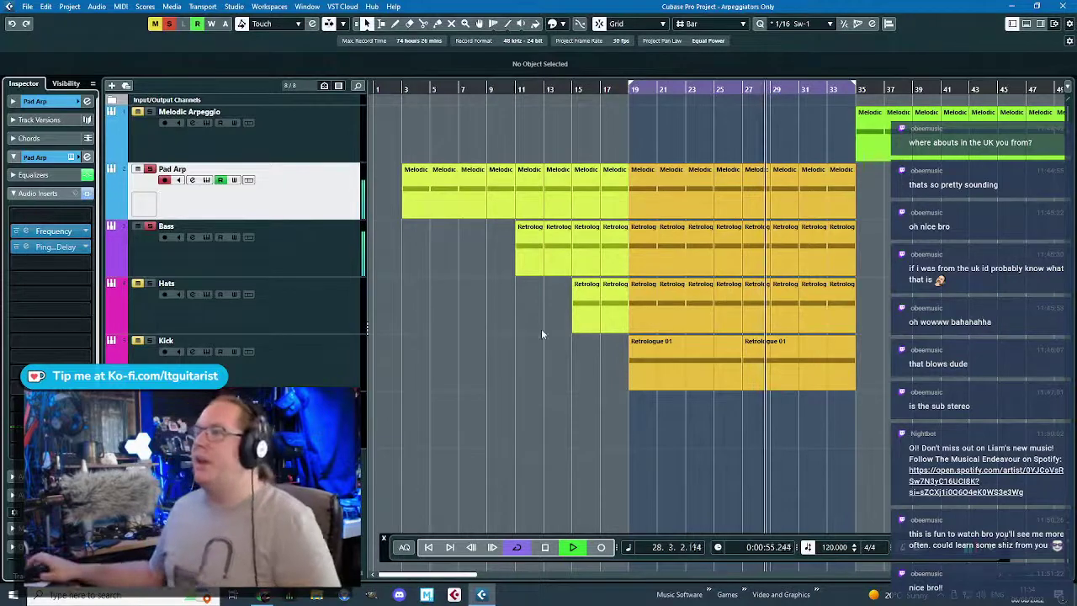
pyautogui.press('space')
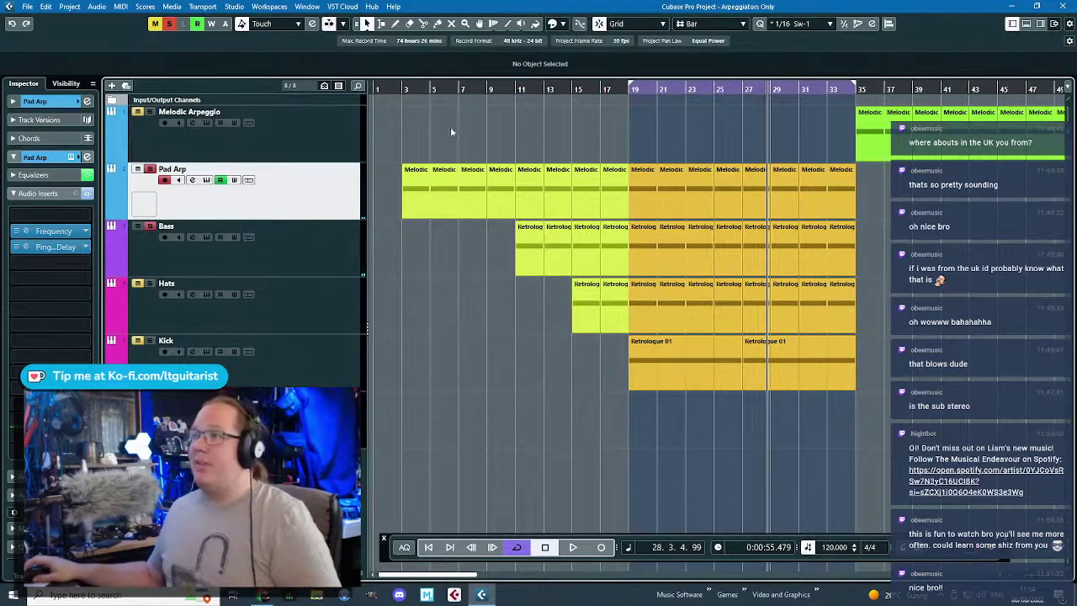
# - Clear the solo on Bass and Pad Arp and play the full arrangement from bar 3
pyautogui.click(149, 237)
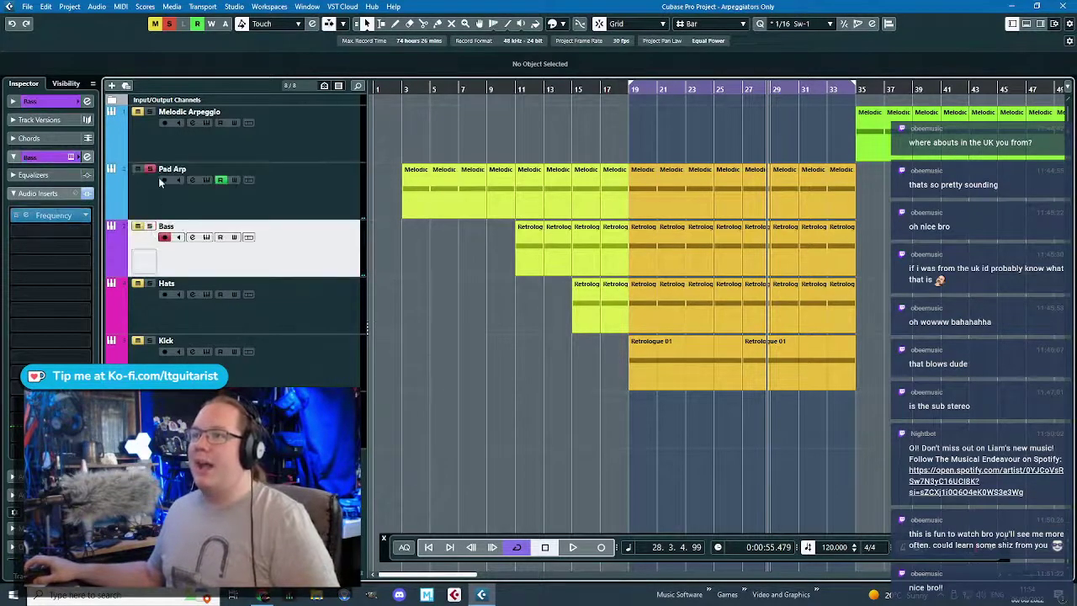
pyautogui.moveTo(403, 89); pyautogui.dragTo(404, 112)
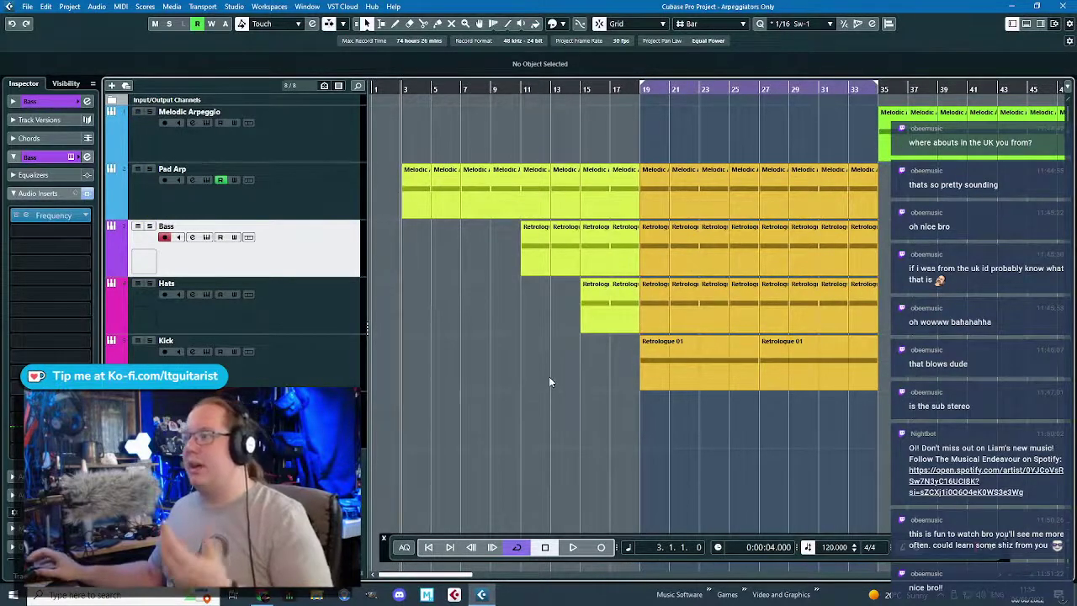
pyautogui.press('space')
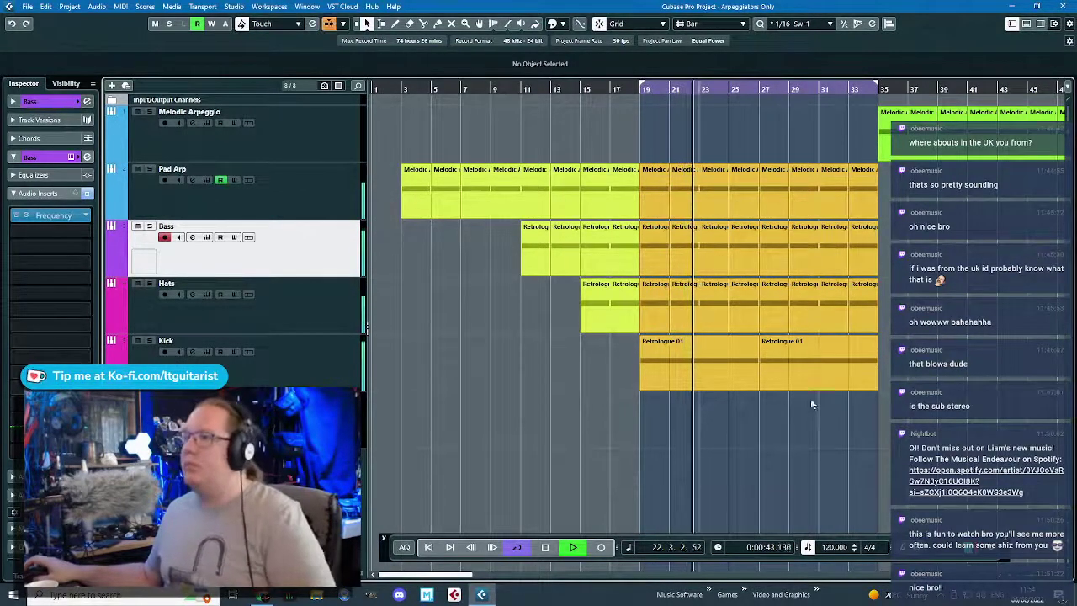
pyautogui.press('space')
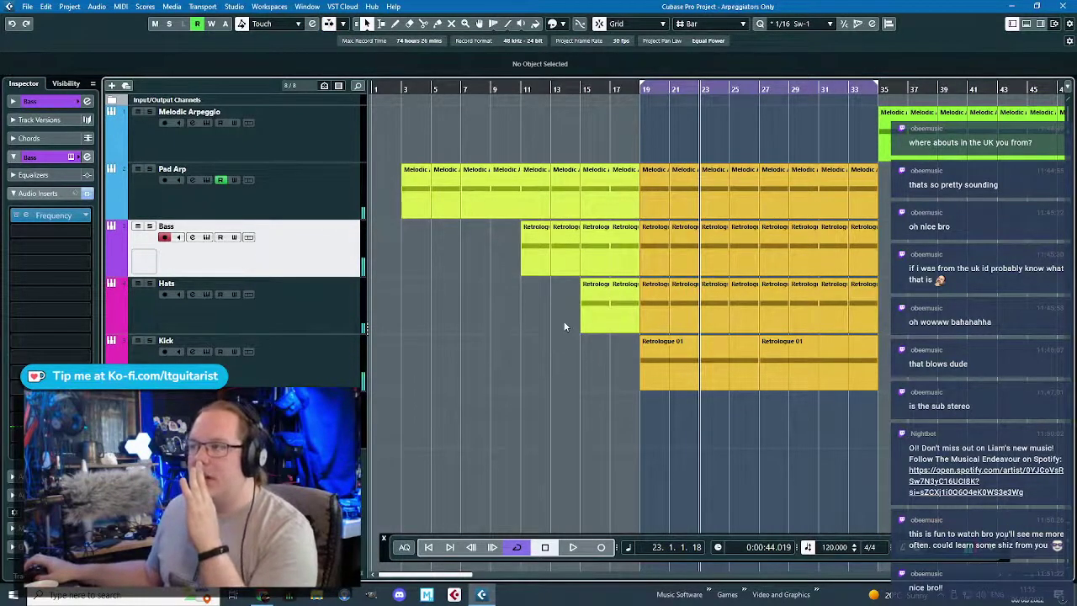
# - Open the first Bass part at bar 11, shorten both F#2 notes to about one and a half beats, and audition them
pyautogui.click(528, 261)
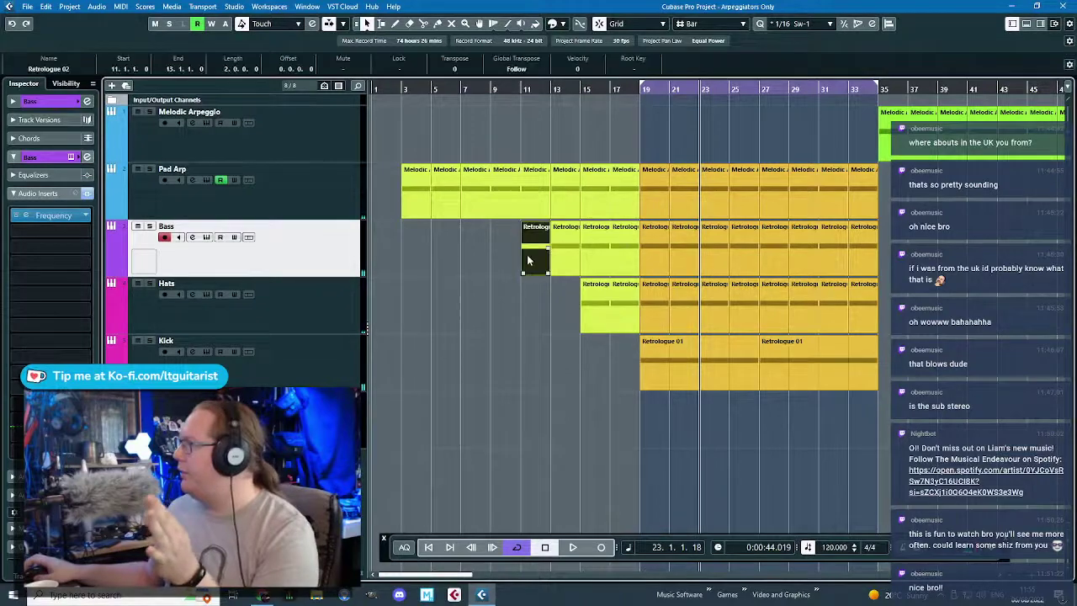
pyautogui.scroll(4, 544, 268)
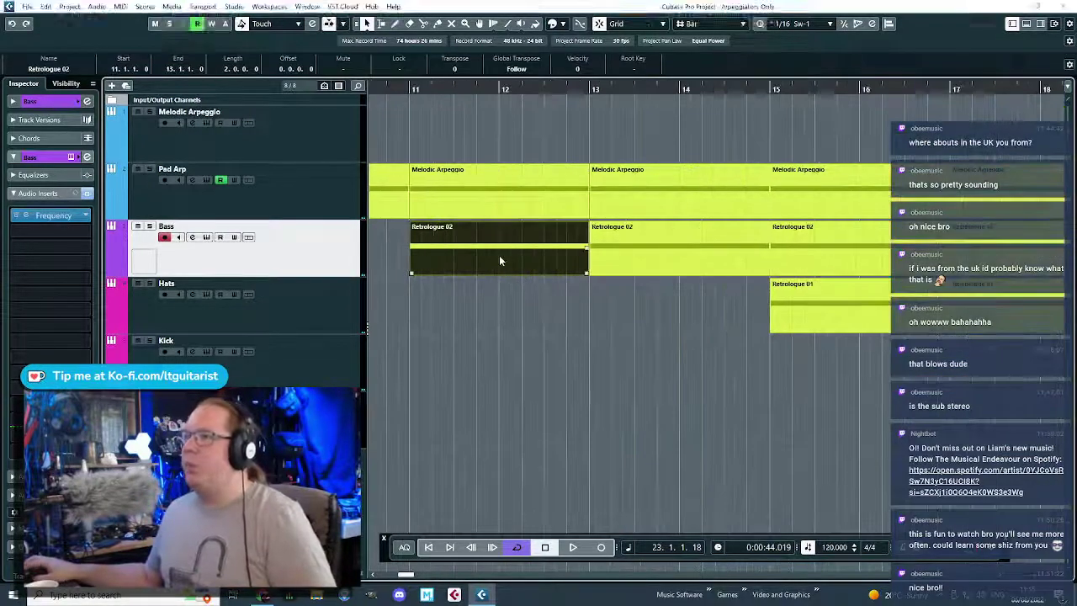
pyautogui.doubleClick(499, 261)
pyautogui.scroll(5, 423, 323)
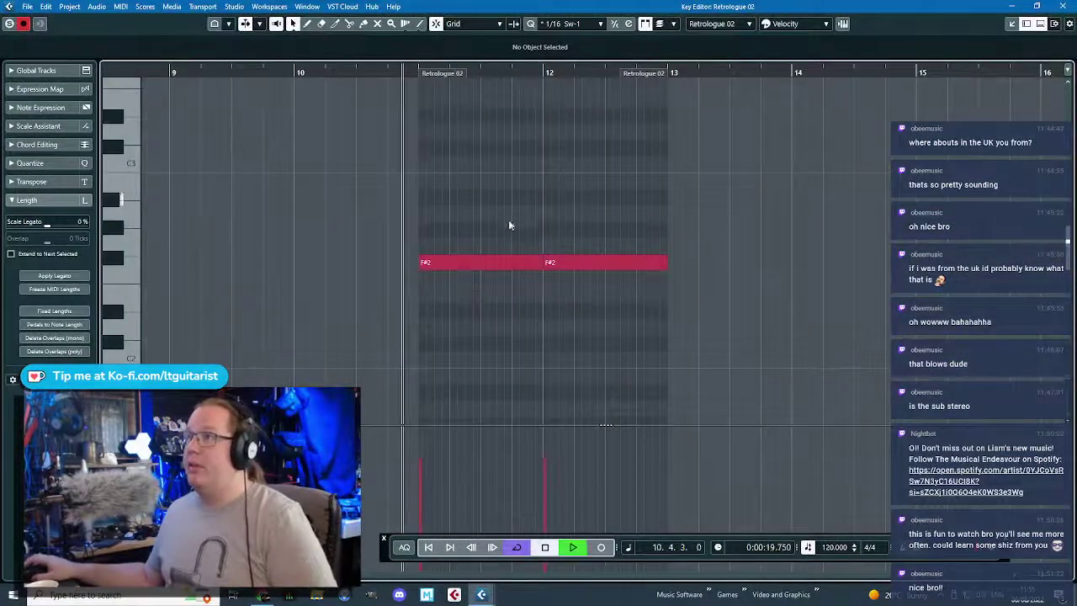
pyautogui.scroll(3, 509, 226)
pyautogui.press('space')
pyautogui.moveTo(599, 266); pyautogui.dragTo(387, 280)
pyautogui.moveTo(937, 265); pyautogui.dragTo(727, 268)
pyautogui.click(488, 139)
pyautogui.click(263, 73)
pyautogui.press('space')
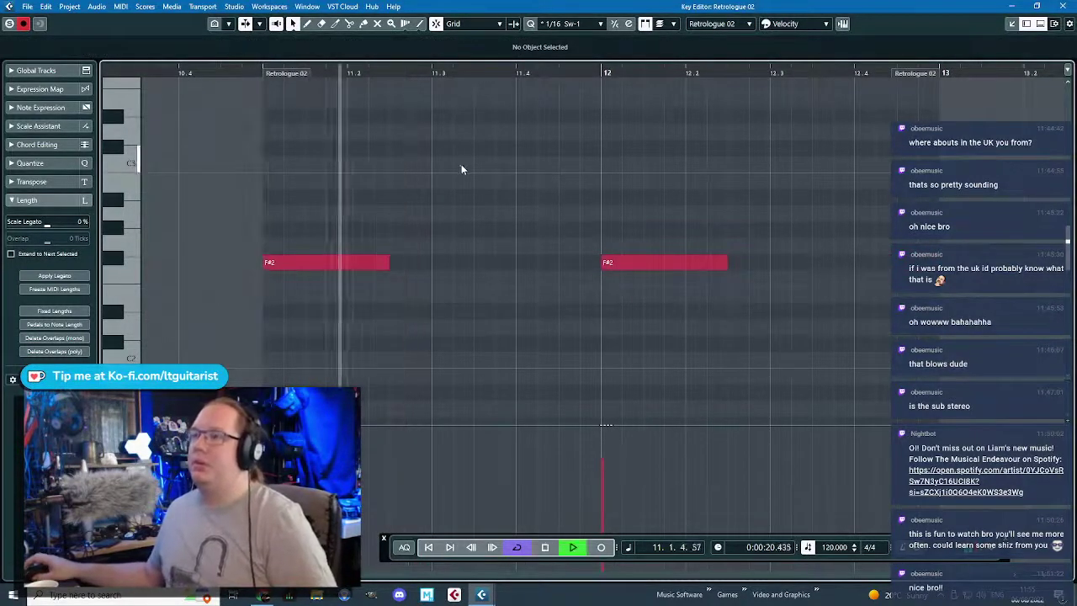
# - Lengthen the first F#2 bass note to about 1.75 beats, keep the second at about 1.5 beats, and return to the arrangement
pyautogui.moveTo(357, 217); pyautogui.dragTo(747, 262)
pyautogui.click(264, 74)
pyautogui.click(502, 158)
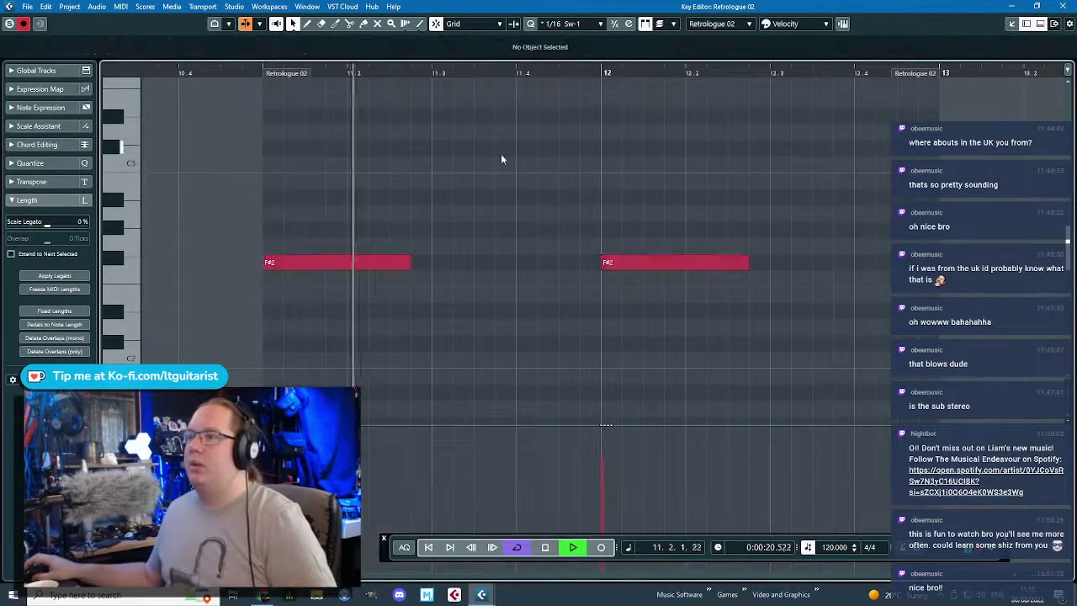
pyautogui.moveTo(746, 262); pyautogui.dragTo(724, 262)
pyautogui.click(697, 146)
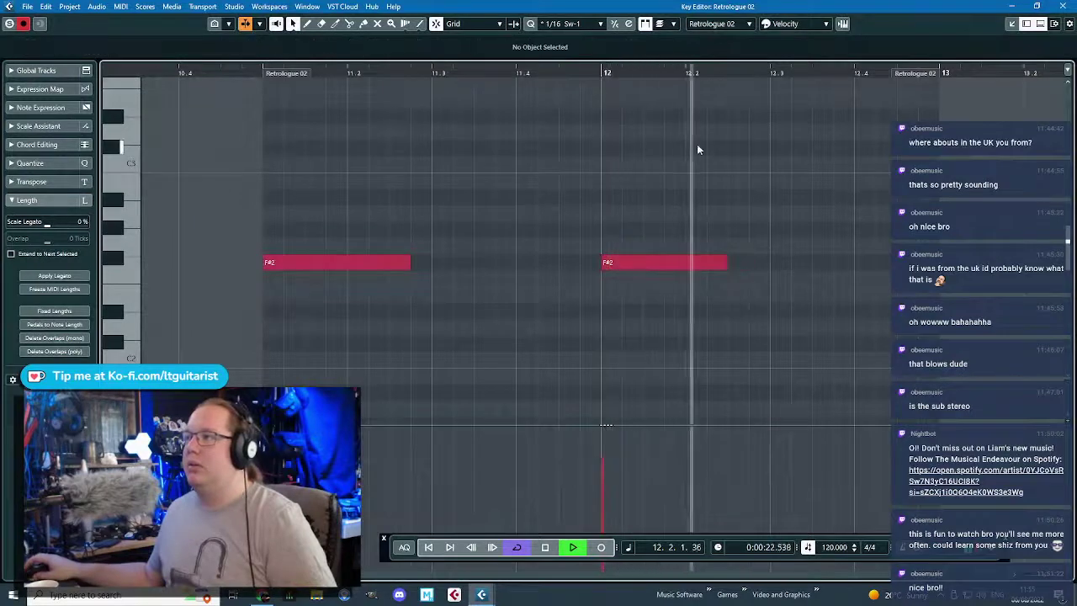
pyautogui.press('space')
pyautogui.press('Return')
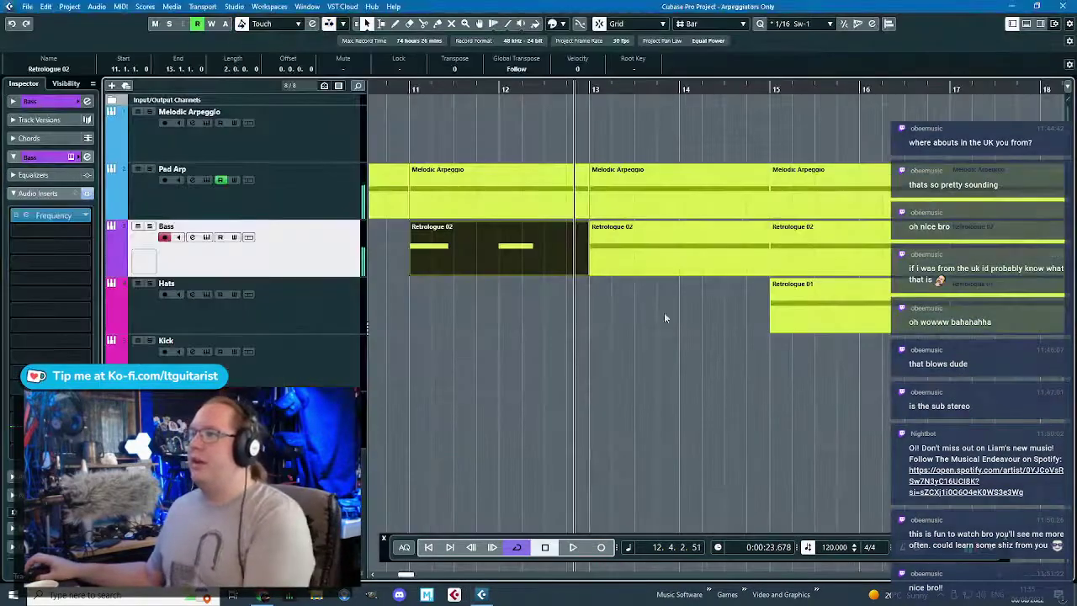
# - Replace the three Bass parts between bars 13 and 19 with duplicates of the edited part at bar 11
pyautogui.click(760, 258)
pyautogui.press('Delete')
pyautogui.press('Delete')
pyautogui.press('Delete')
pyautogui.moveTo(624, 264); pyautogui.dragTo(438, 253)
pyautogui.hotkey('ctrl', 'd')
pyautogui.hotkey('ctrl', 'd')
pyautogui.hotkey('ctrl', 'd')
# - Play the arrangement from bar 11 and examine Pad Arp's automation curves
pyautogui.scroll(-2, 500, 337)
pyautogui.moveTo(466, 86); pyautogui.dragTo(468, 92)
pyautogui.press('space')
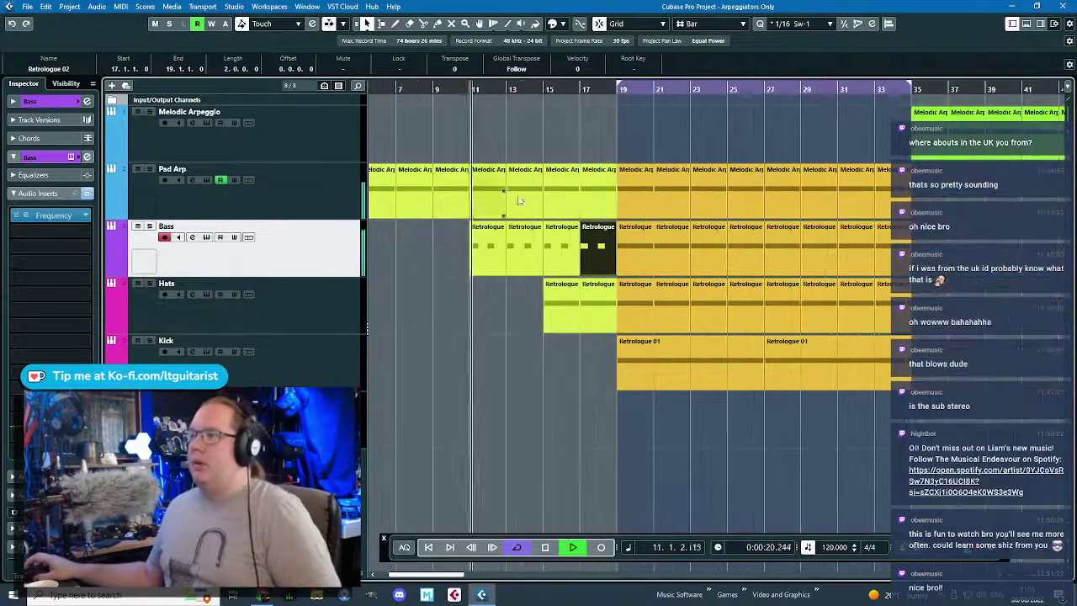
pyautogui.click(507, 155)
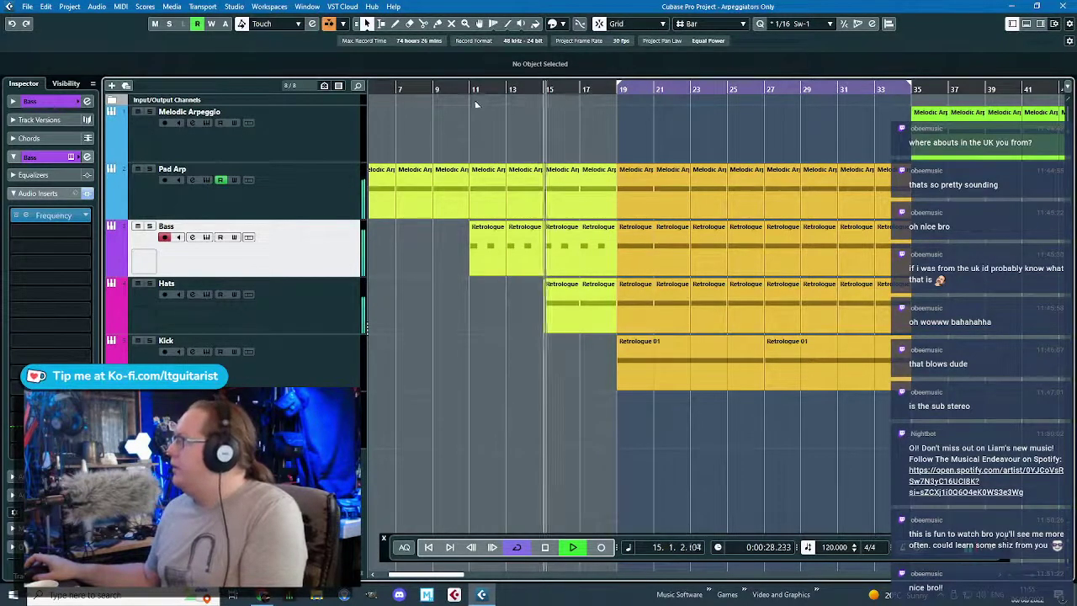
pyautogui.click(222, 284)
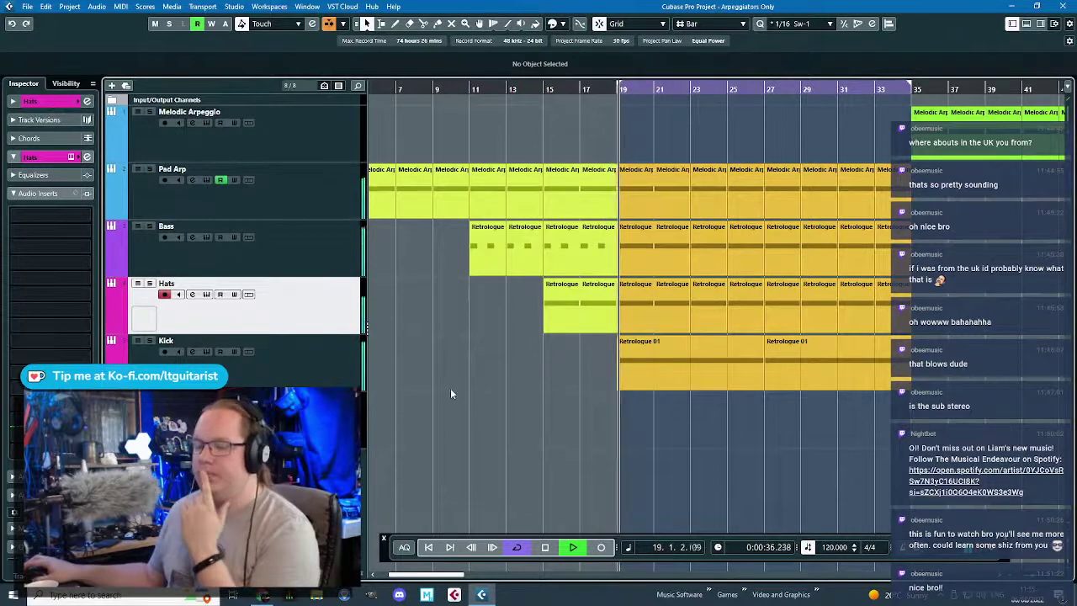
pyautogui.click(111, 215)
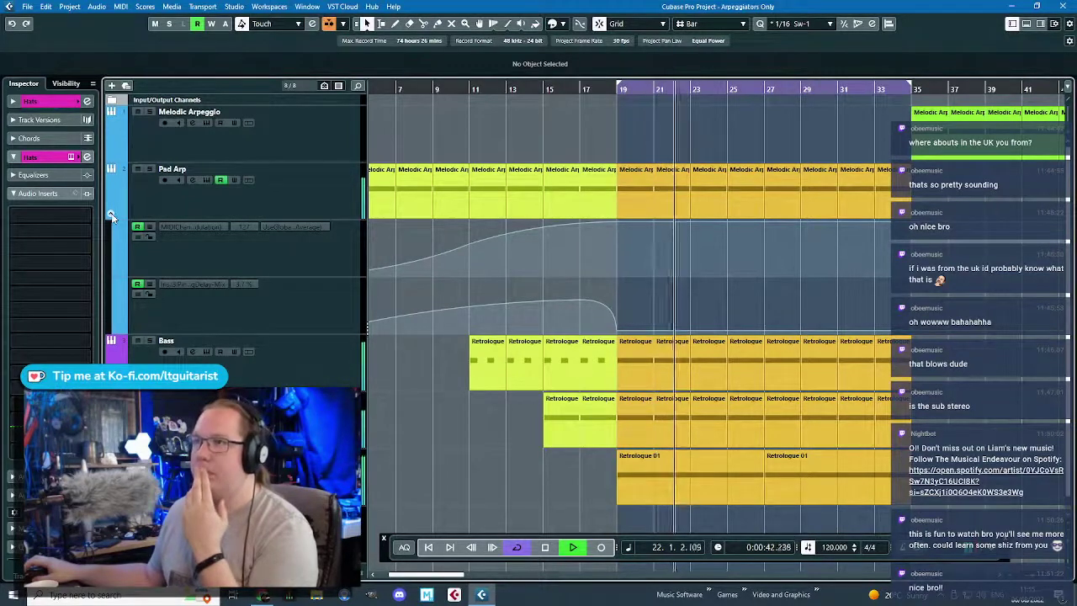
pyautogui.click(111, 215)
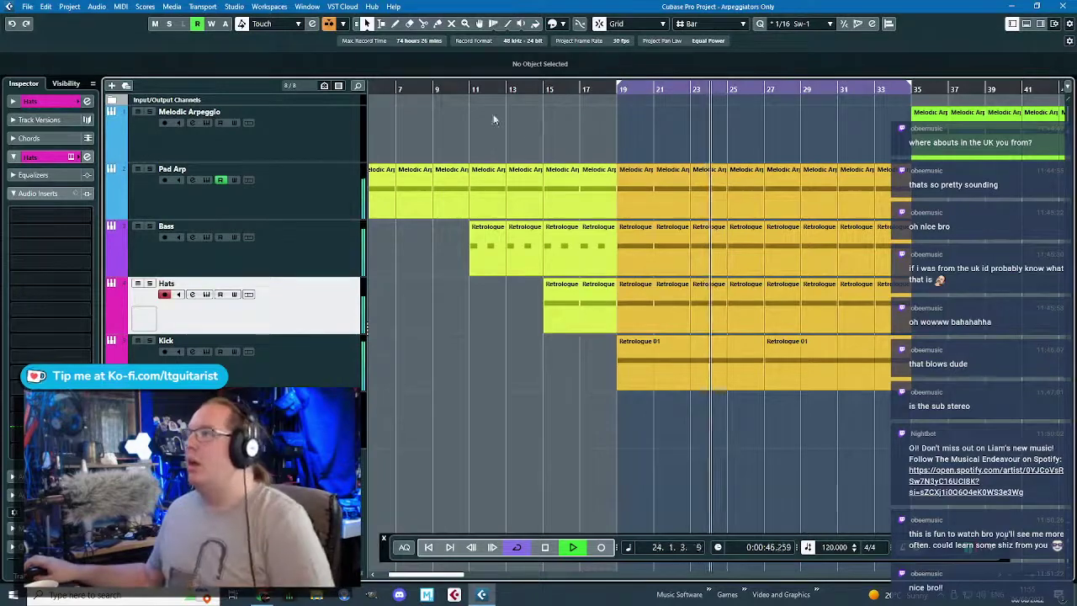
pyautogui.press('space')
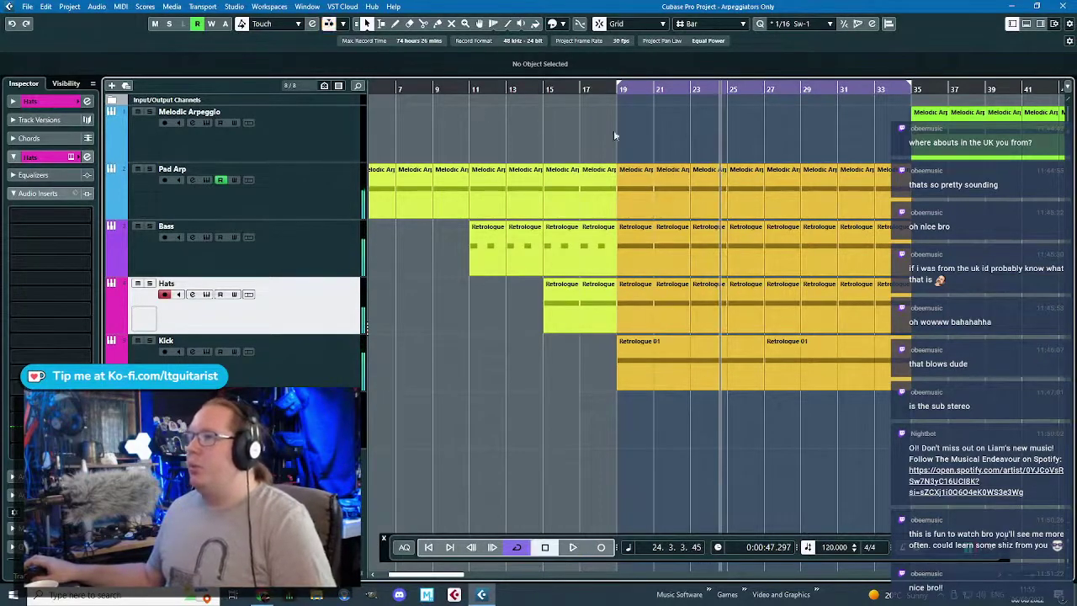
# - Inspect the note in the Pad Arp part at bar 13
pyautogui.doubleClick(526, 187)
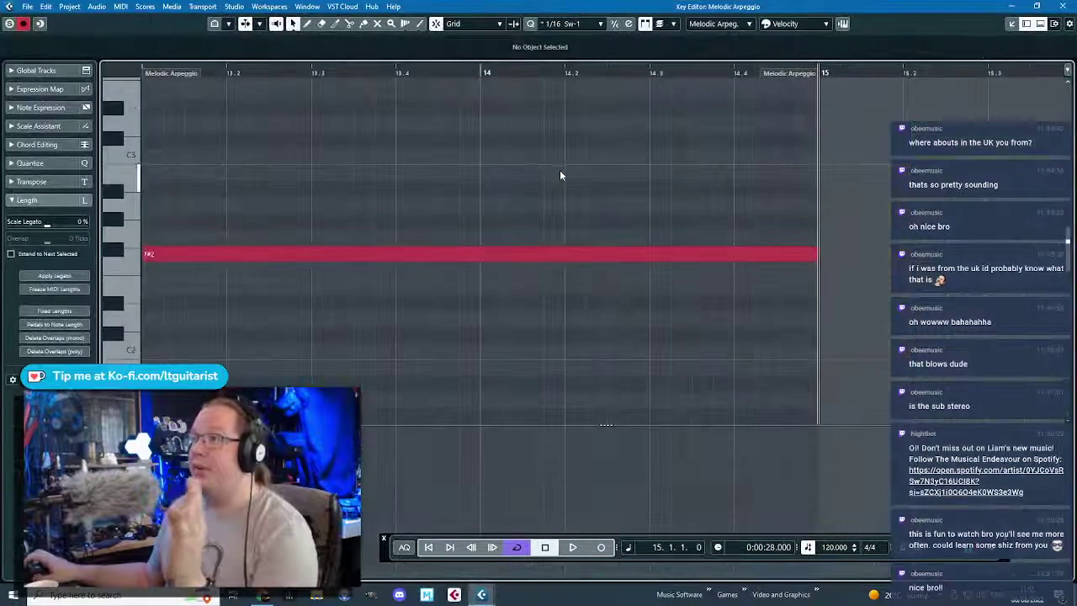
pyautogui.click(1063, 6)
pyautogui.click(638, 134)
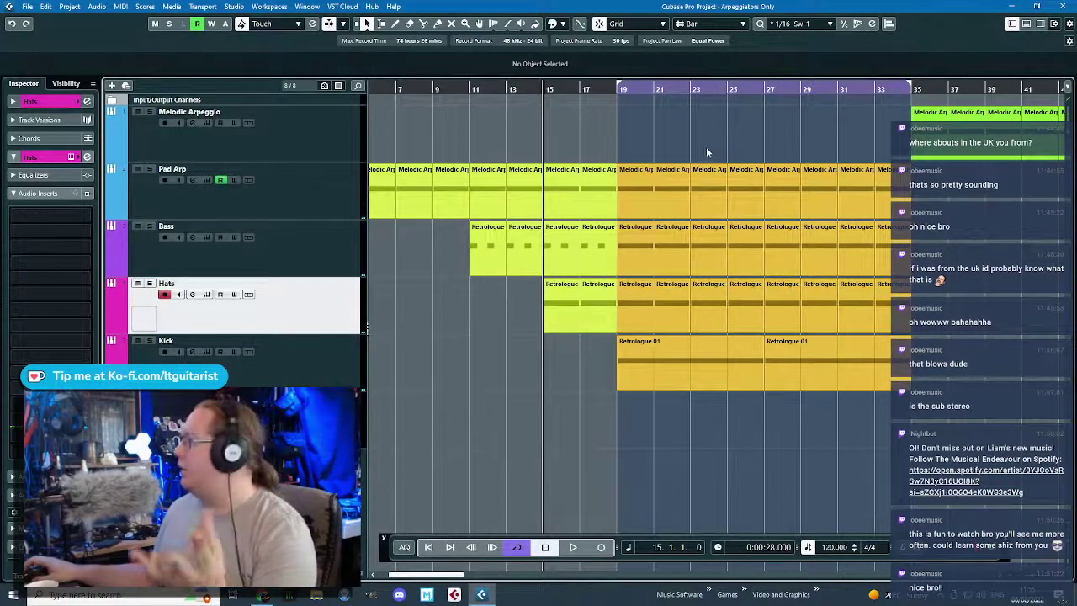
# - Play from bar 19, glue Pad Arp's parts from bar 19 to 27 into one, and open it in the Key Editor
pyautogui.click(618, 91)
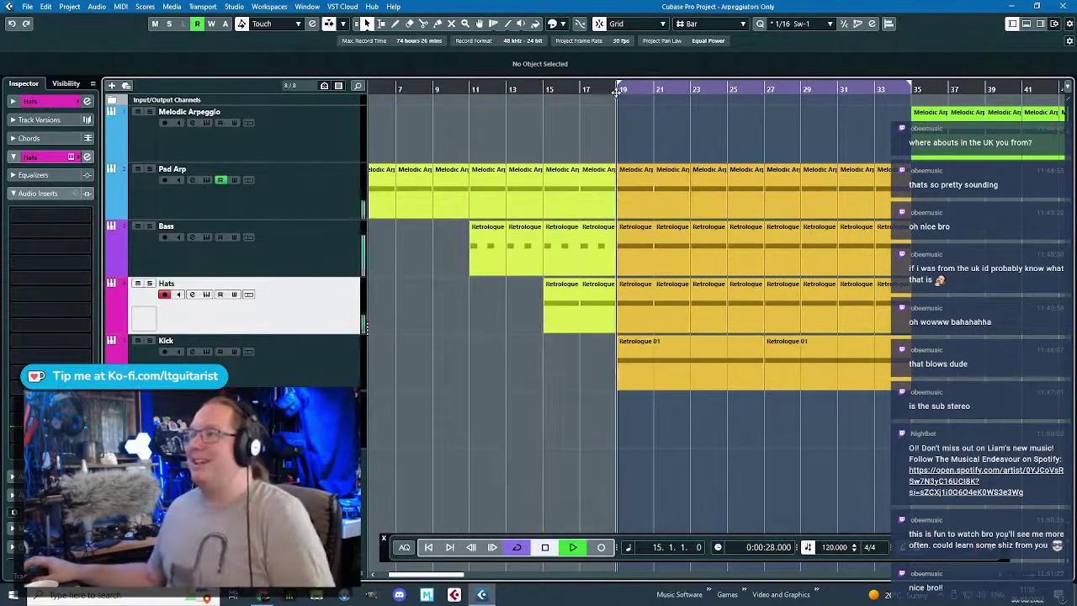
pyautogui.press('space')
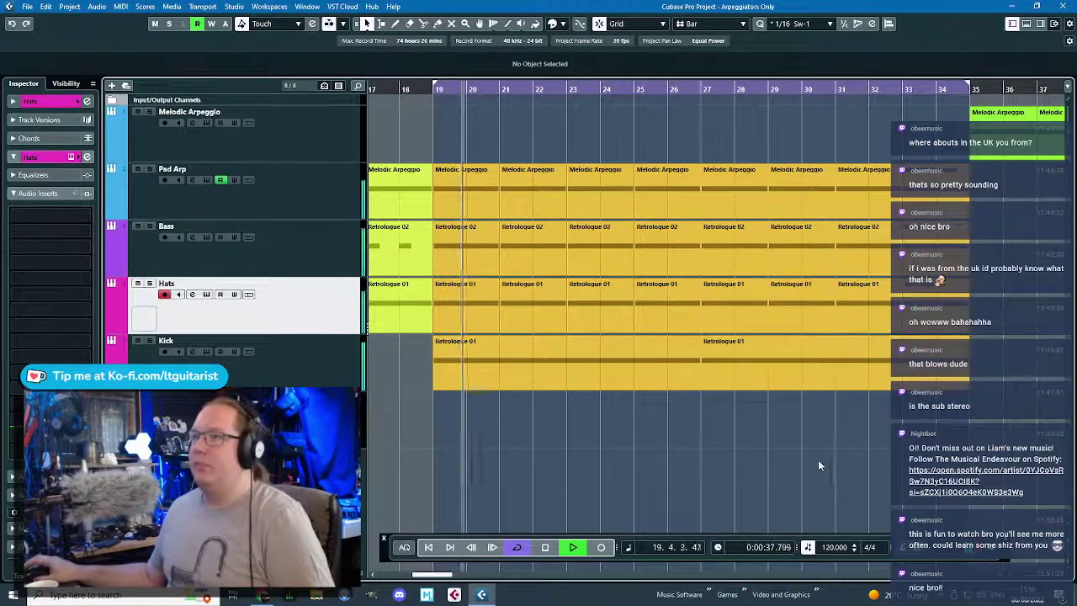
pyautogui.click(572, 140)
pyautogui.scroll(1, 558, 167)
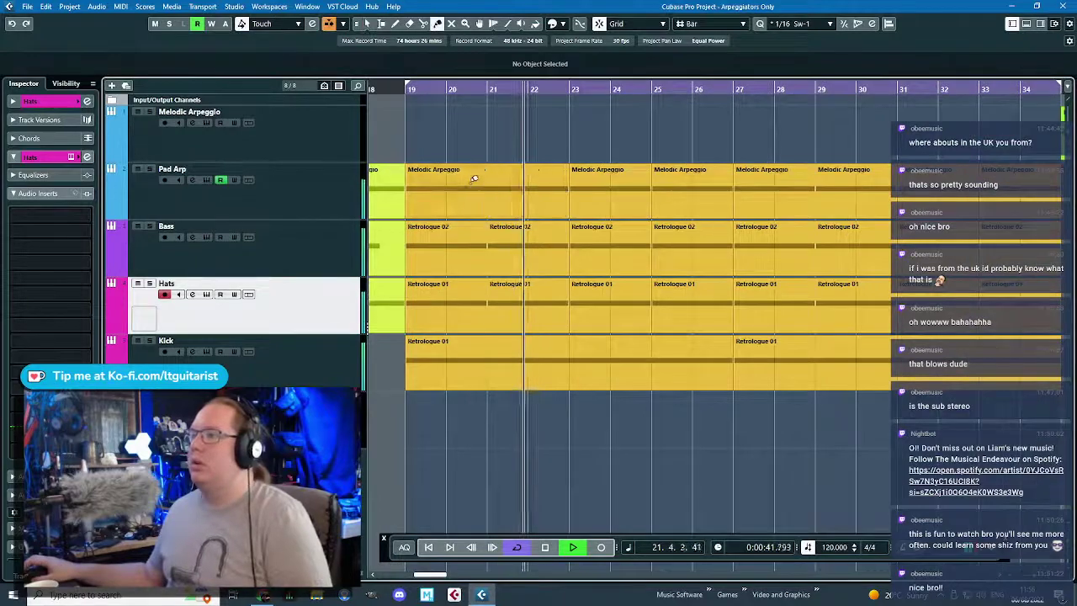
pyautogui.doubleClick(543, 186)
pyautogui.press('space')
pyautogui.press('g')
pyautogui.press('g')
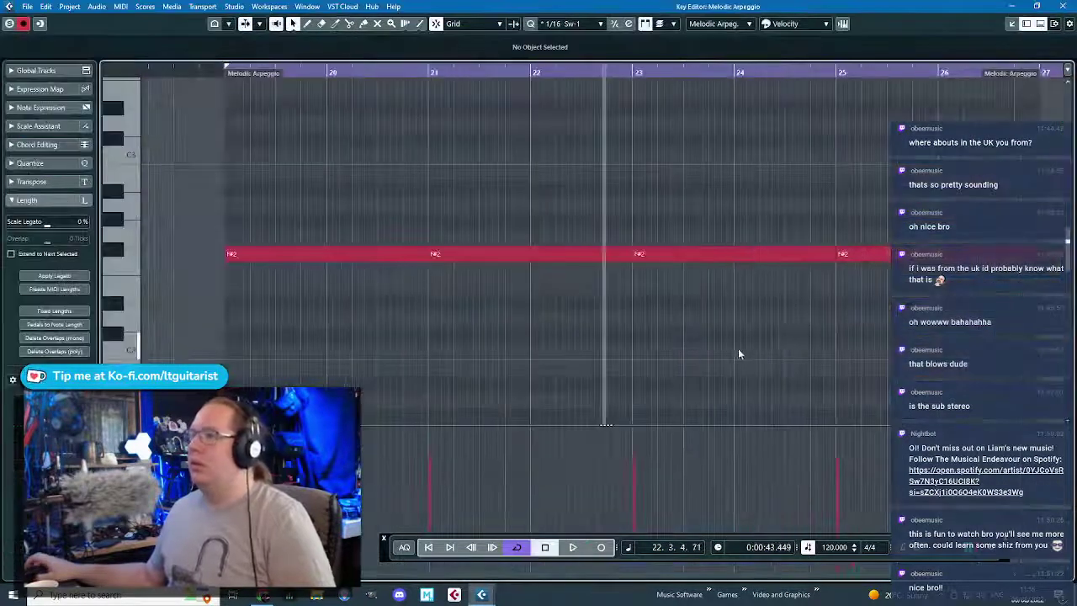
# - Try the Pad Arp note at bar 23 at A#2 and A2, and audition the change
pyautogui.click(744, 254)
pyautogui.press('Up')
pyautogui.press('Up')
pyautogui.press('Up')
pyautogui.press('Up')
pyautogui.press('space')
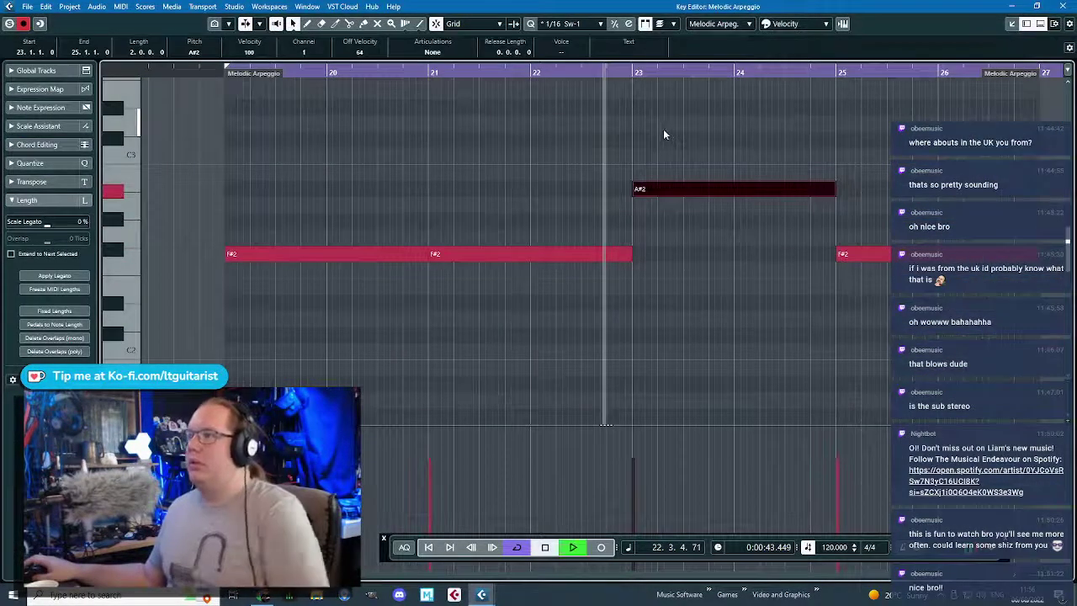
pyautogui.press('Down')
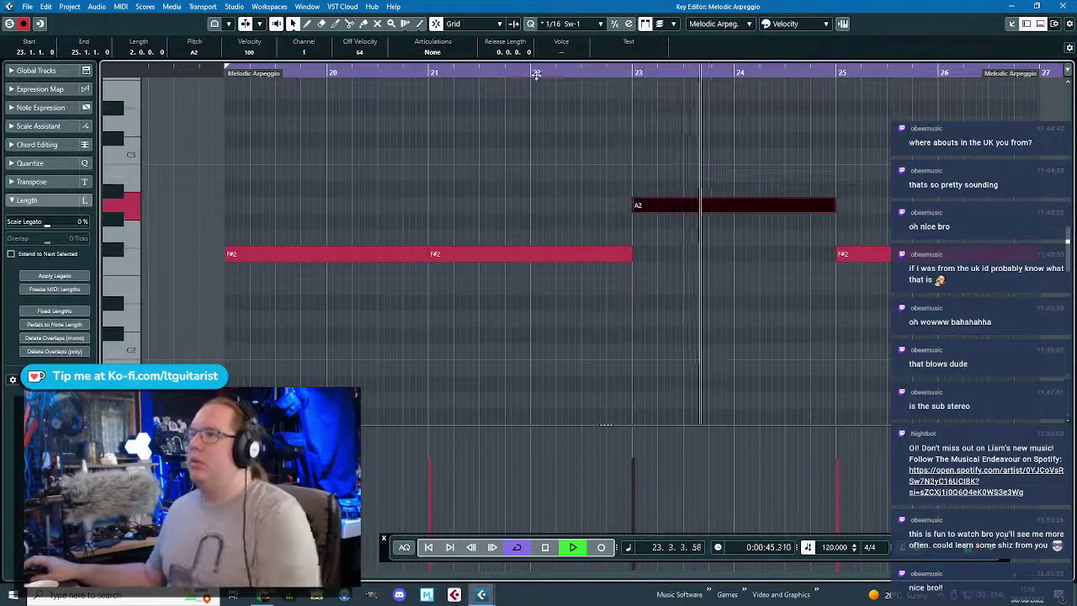
pyautogui.moveTo(535, 74); pyautogui.dragTo(572, 106)
pyautogui.click(706, 124)
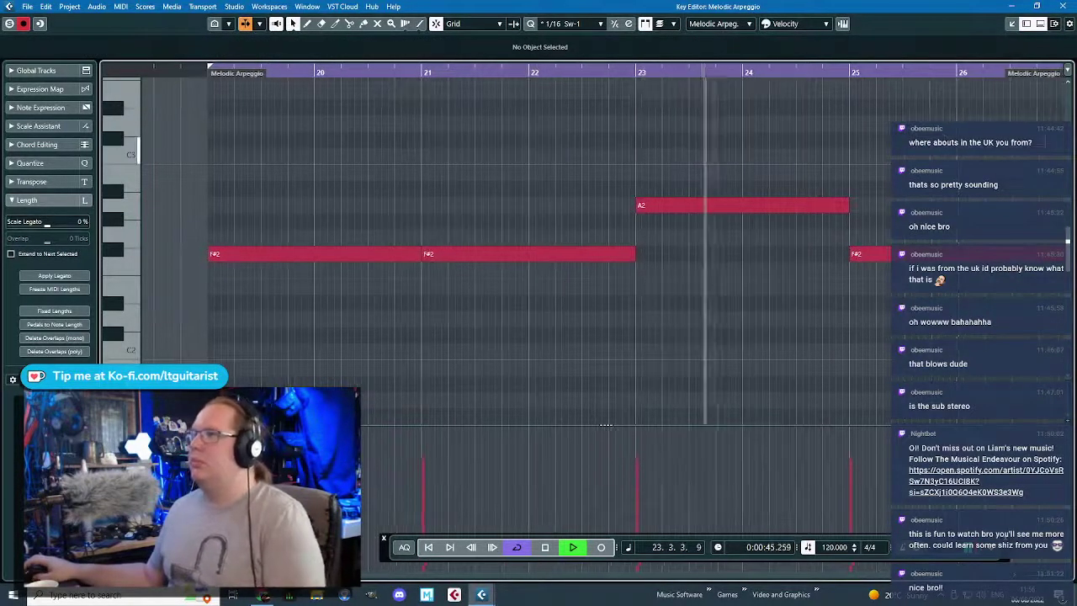
# - Stop playback and lower the Pad Arp note at bar 23 to G2
pyautogui.press('space')
pyautogui.click(698, 204)
pyautogui.press('Down')
pyautogui.press('Down')
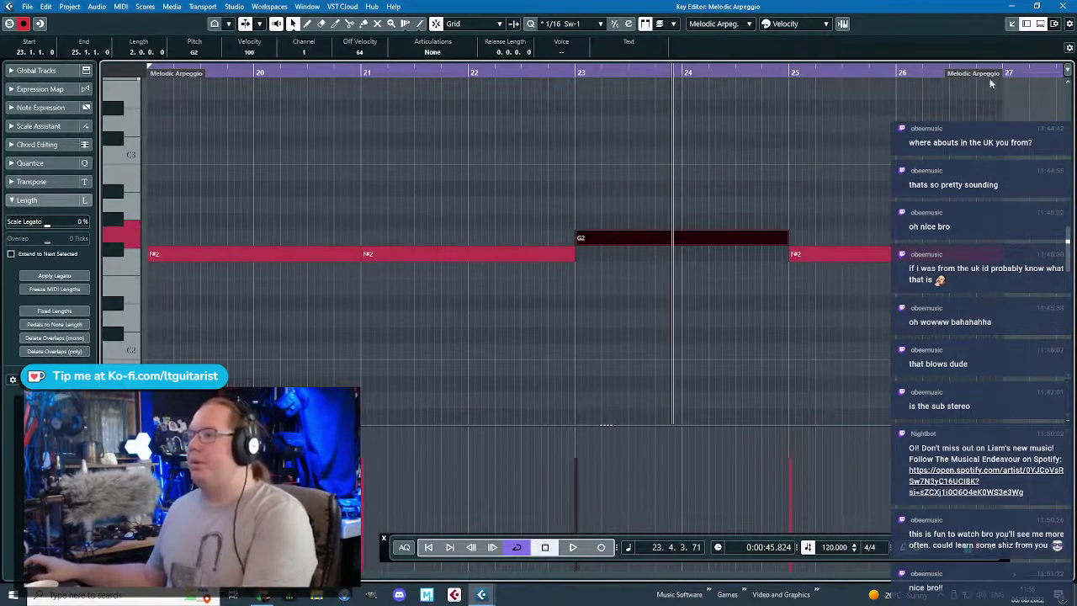
# - Lower the Pad Arp note at bar 23 to F#2 and close the Key Editor
pyautogui.press('Down')
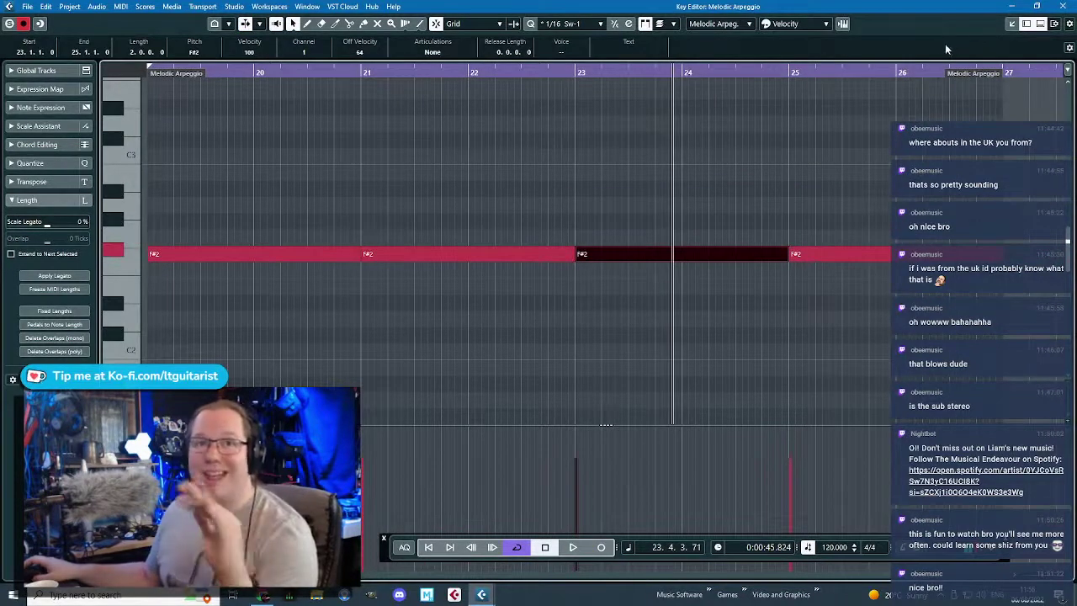
pyautogui.click(1072, 7)
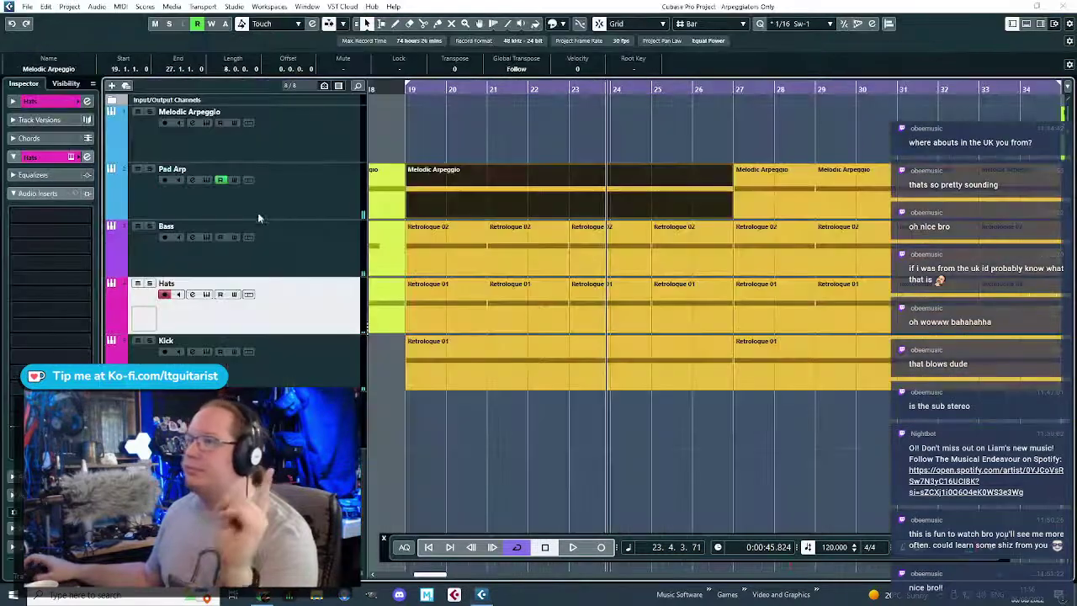
# - Open Pad Arp's Retrologue 2 instrument, view its arpeggiator page while trying notes, and close it
pyautogui.click(182, 202)
pyautogui.click(206, 179)
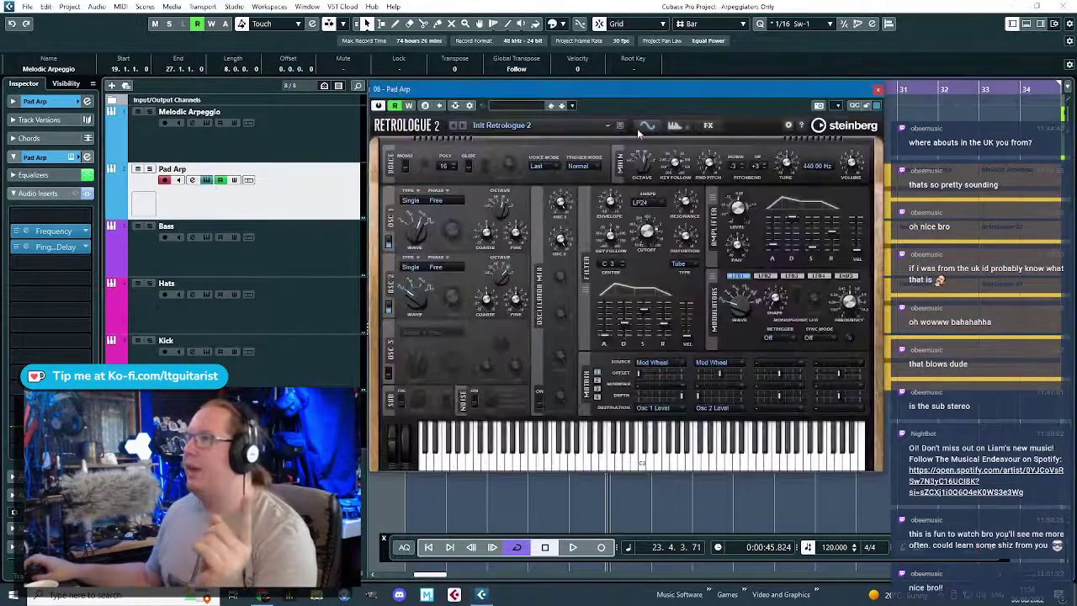
pyautogui.click(674, 126)
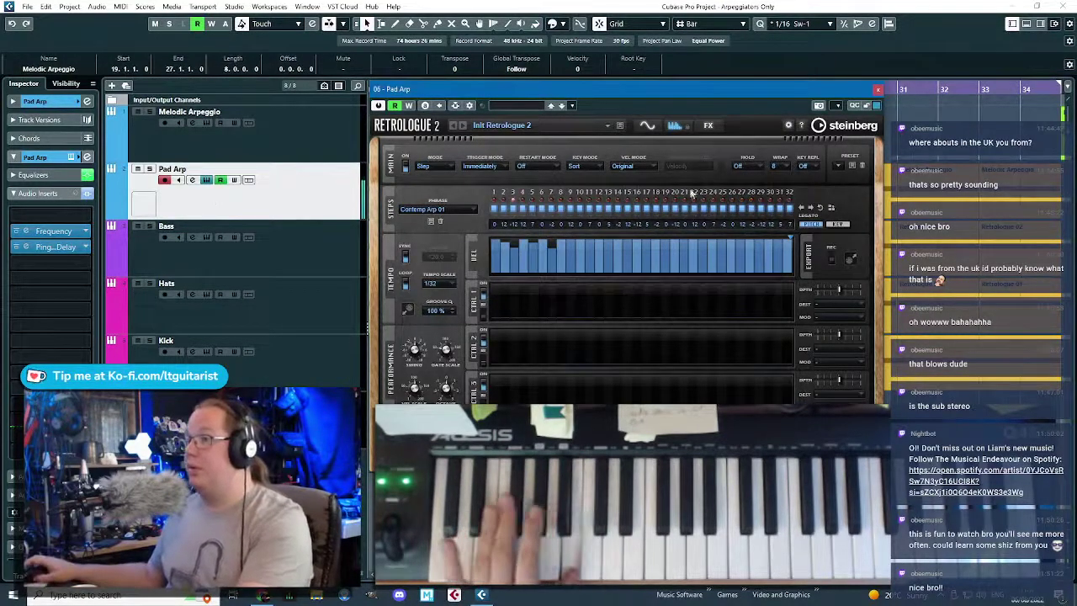
pyautogui.click(877, 90)
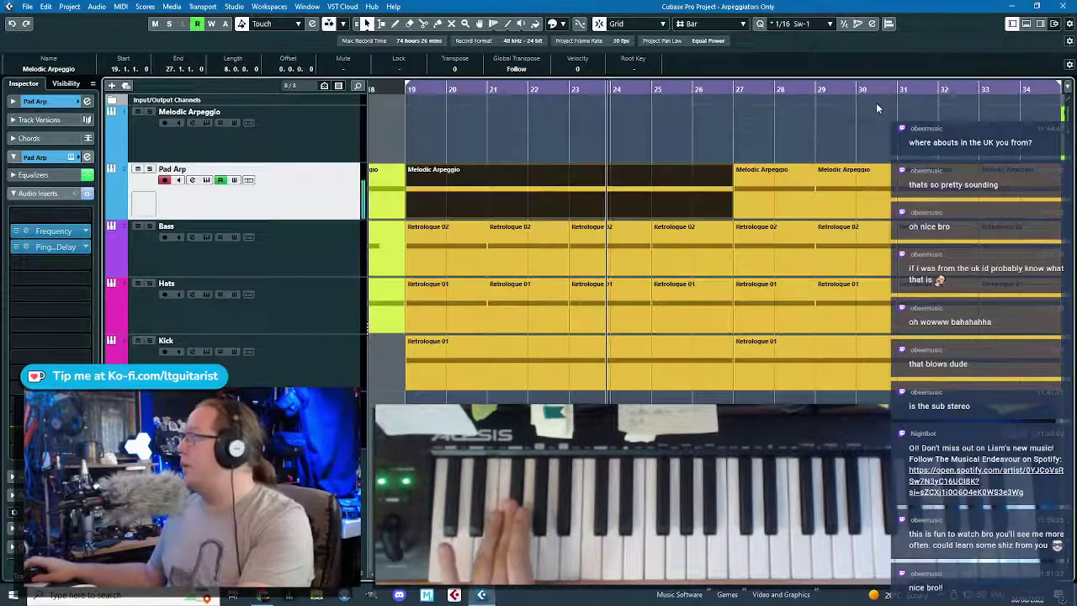
# - Open Pad Arp's part from bar 19 to 27 in the Key Editor and raise the bar 23 note to C#3
pyautogui.doubleClick(670, 195)
pyautogui.scroll(3, 627, 269)
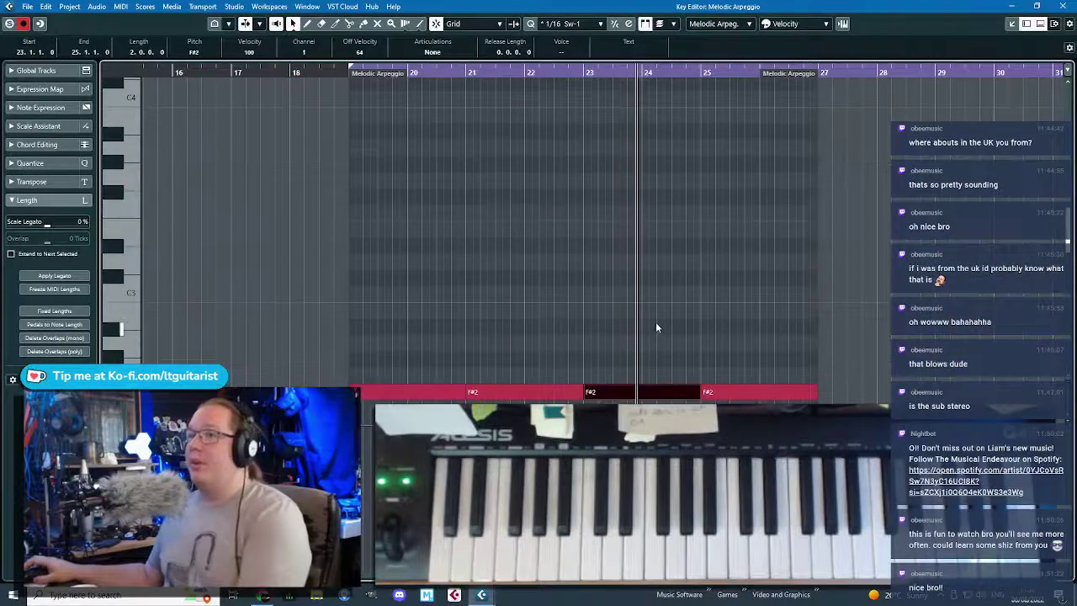
pyautogui.press('Up')
pyautogui.press('Up')
pyautogui.press('Up')
pyautogui.press('Up')
pyautogui.press('Up')
pyautogui.press('Up')
pyautogui.press('Up')
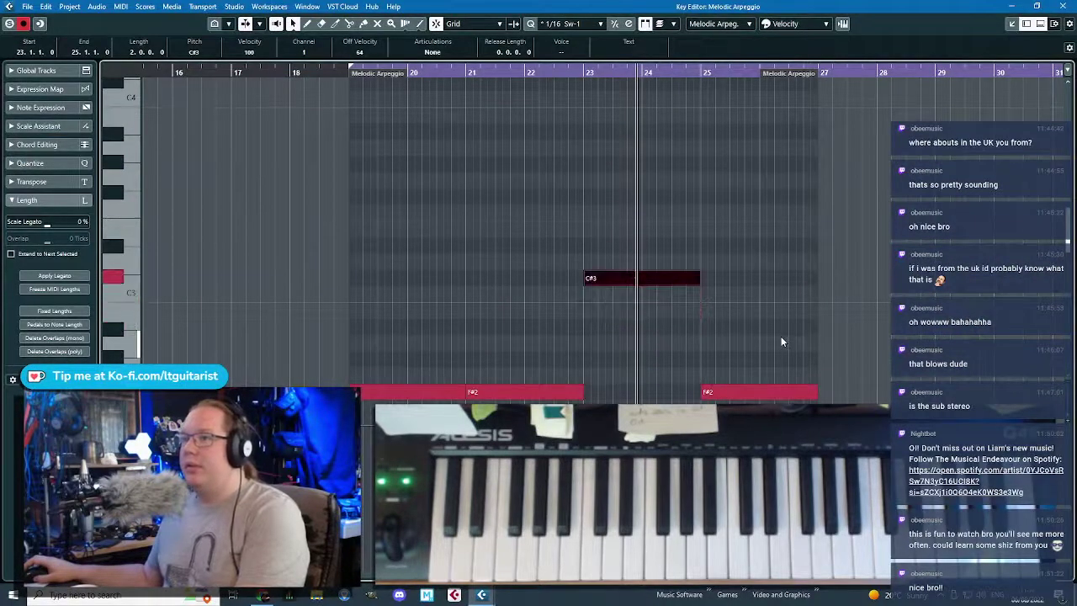
# - Raise the Pad Arp note at bar 25 to B2 and audition the part
pyautogui.click(715, 391)
pyautogui.press('Up')
pyautogui.press('Up')
pyautogui.press('Up')
pyautogui.press('Up')
pyautogui.press('Up')
pyautogui.click(781, 260)
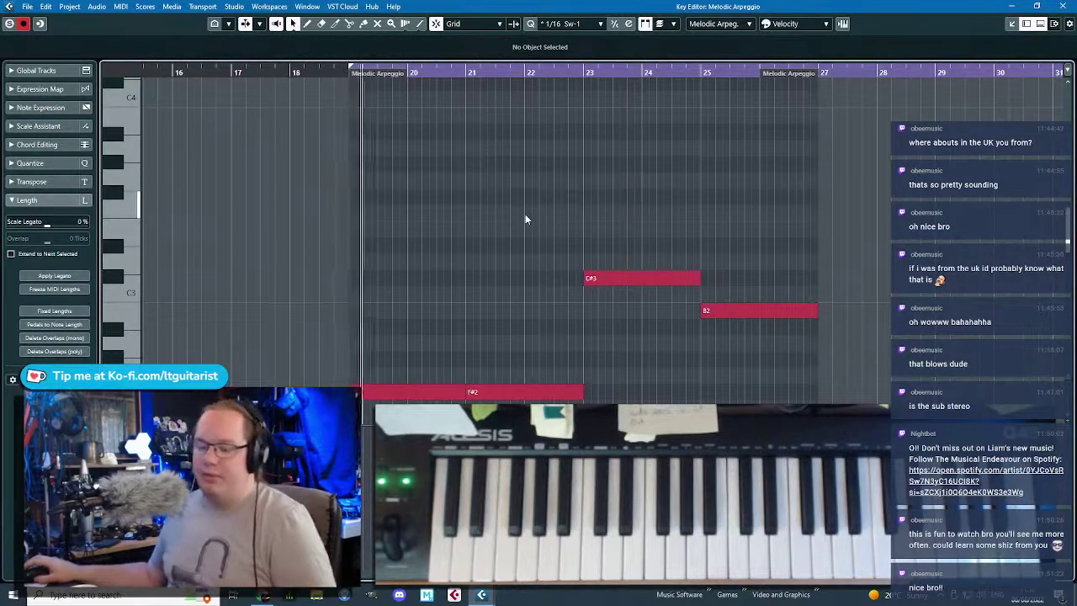
pyautogui.scroll(-3, 525, 217)
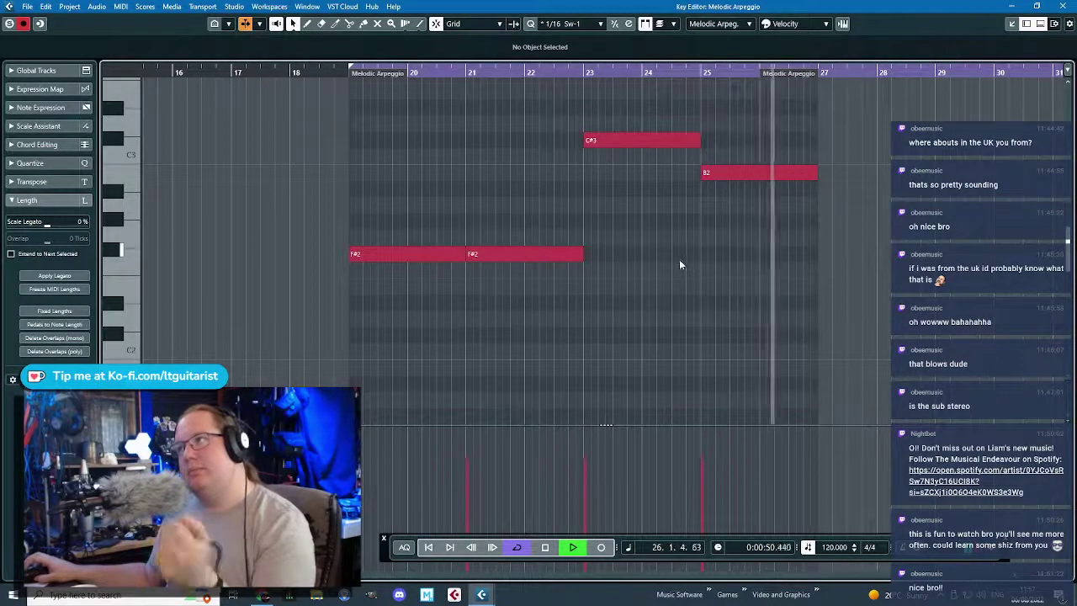
pyautogui.press('space')
# - Lower the Pad Arp notes at bar 23 to B2 and at bar 25 to F#2, and audition from bar 19
pyautogui.moveTo(673, 244); pyautogui.dragTo(688, 107)
pyautogui.press('Down')
pyautogui.press('Down')
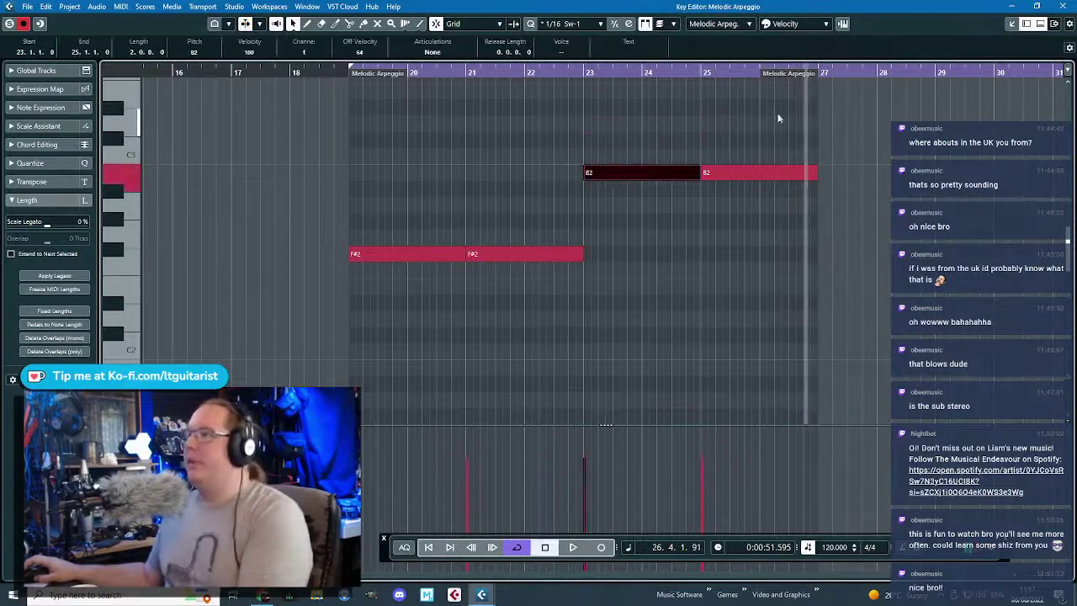
pyautogui.moveTo(778, 116); pyautogui.dragTo(775, 268)
pyautogui.press('Down')
pyautogui.press('Down')
pyautogui.press('Down')
pyautogui.press('Down')
pyautogui.press('Down')
pyautogui.press('Down')
pyautogui.press('Up')
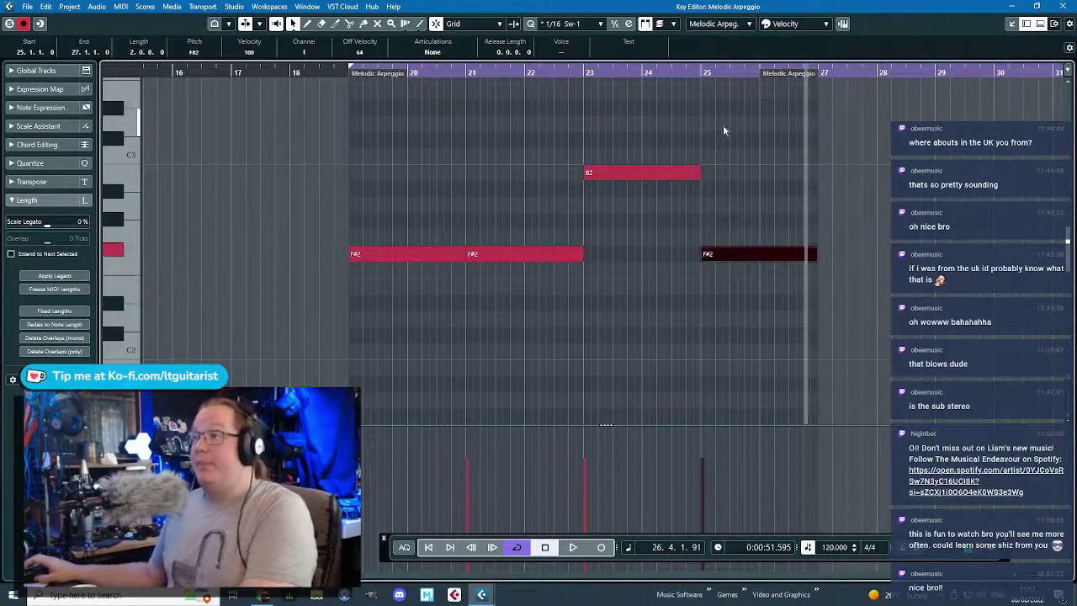
pyautogui.click(723, 125)
pyautogui.click(331, 69)
pyautogui.press('space')
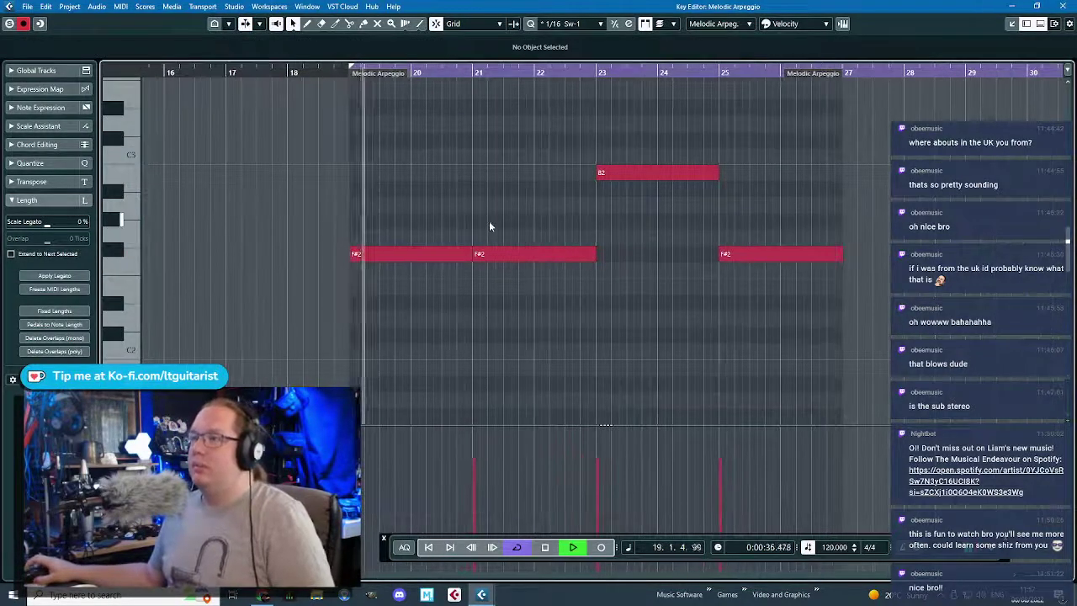
pyautogui.scroll(2, 490, 225)
pyautogui.scroll(1, 506, 233)
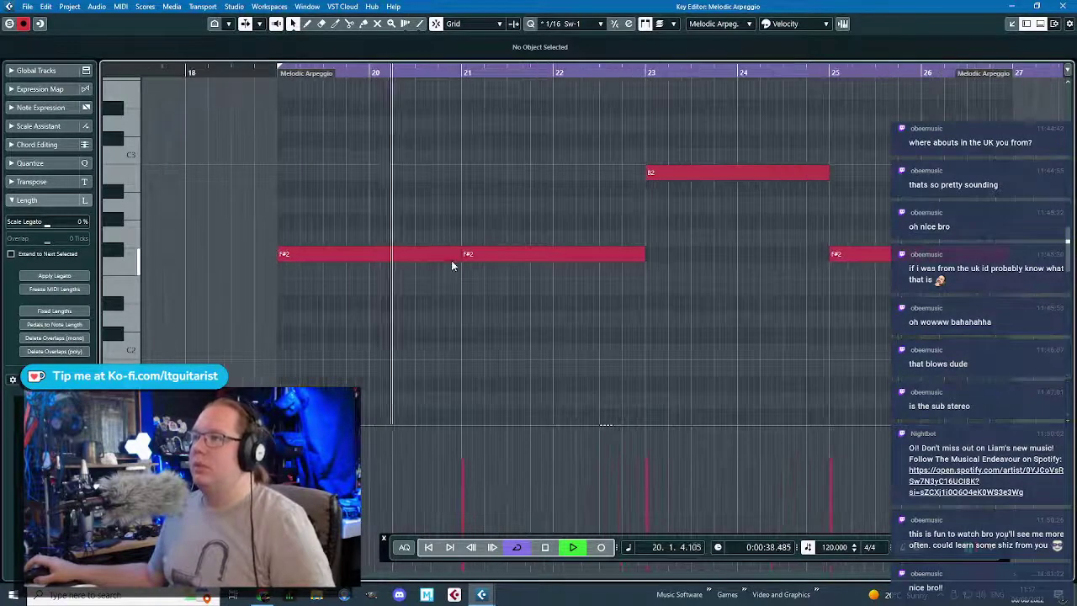
pyautogui.press('space')
# - Reduce the Pad Arp part to an F#2 from bar 19 to mid-bar 20 followed by a half-bar B2 up to bar 21
pyautogui.moveTo(457, 256); pyautogui.dragTo(408, 262)
pyautogui.moveTo(425, 179); pyautogui.dragTo(457, 180)
pyautogui.moveTo(541, 135); pyautogui.dragTo(952, 323)
pyautogui.press('Delete')
# - Duplicate the two-bar F#2 and B2 pattern three times to fill the part up to bar 27, and play from bar 19
pyautogui.moveTo(693, 315); pyautogui.dragTo(316, 160)
pyautogui.hotkey('ctrl', 'd')
pyautogui.hotkey('ctrl', 'd')
pyautogui.hotkey('ctrl', 'd')
pyautogui.click(272, 67)
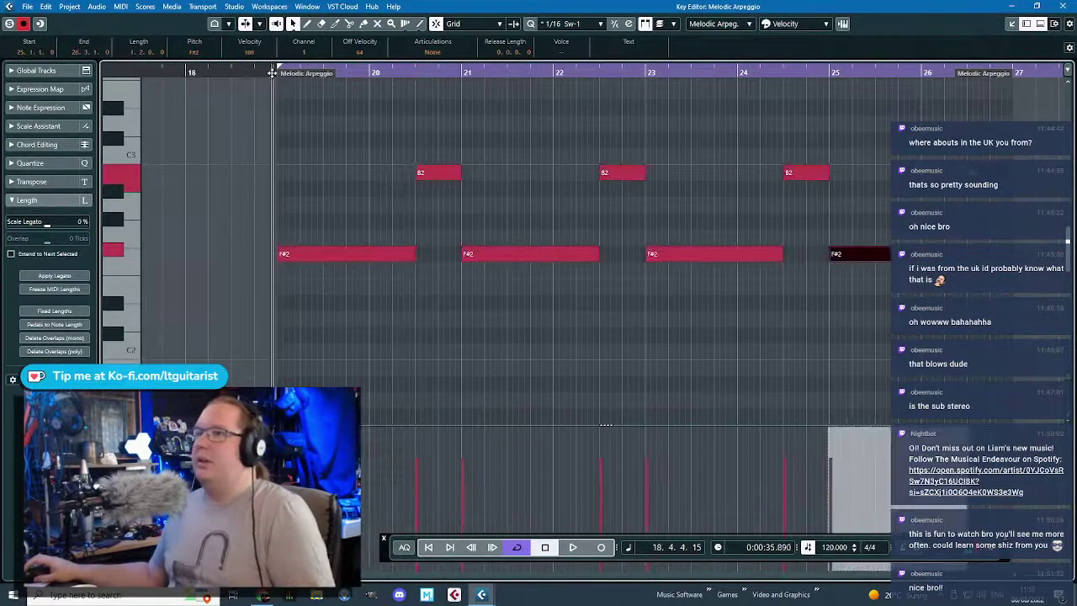
pyautogui.press('space')
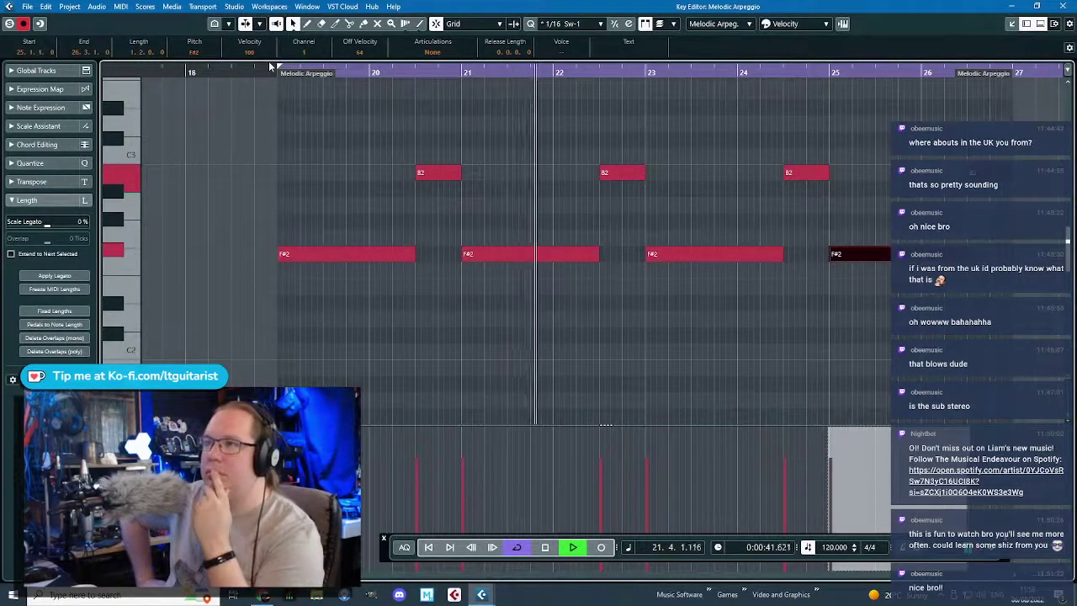
# - Lower all the B2 notes in the Pad Arp part to A2
pyautogui.moveTo(304, 137); pyautogui.dragTo(980, 172)
pyautogui.press('Down')
pyautogui.press('Down')
pyautogui.click(810, 129)
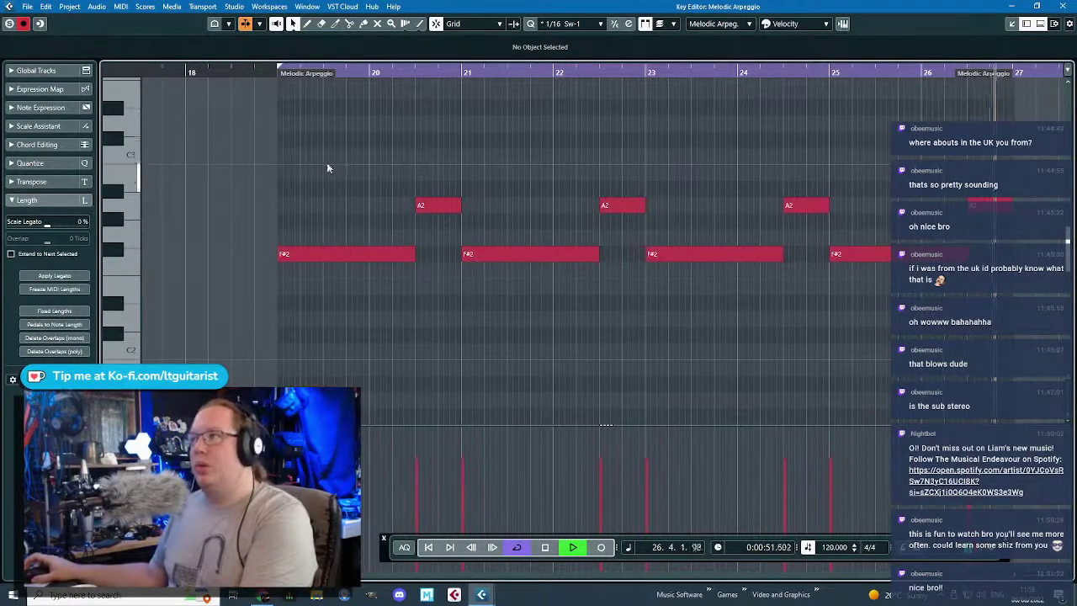
# - Try the Pad Arp part's A2 notes at A#2, return them to A2, and stop playback
pyautogui.moveTo(360, 163); pyautogui.dragTo(840, 232)
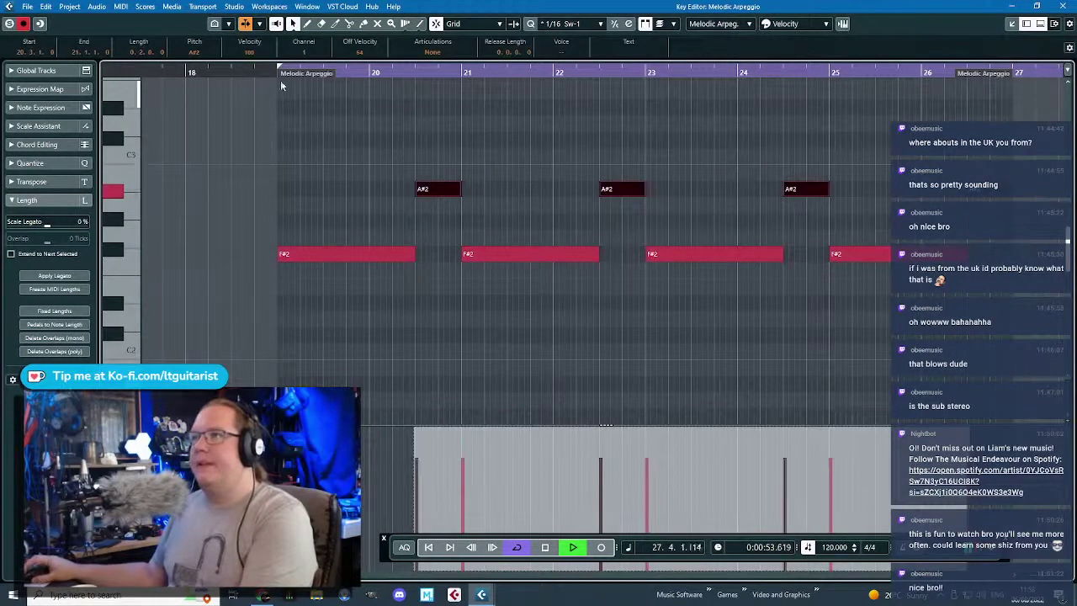
pyautogui.click(405, 126)
pyautogui.press('space')
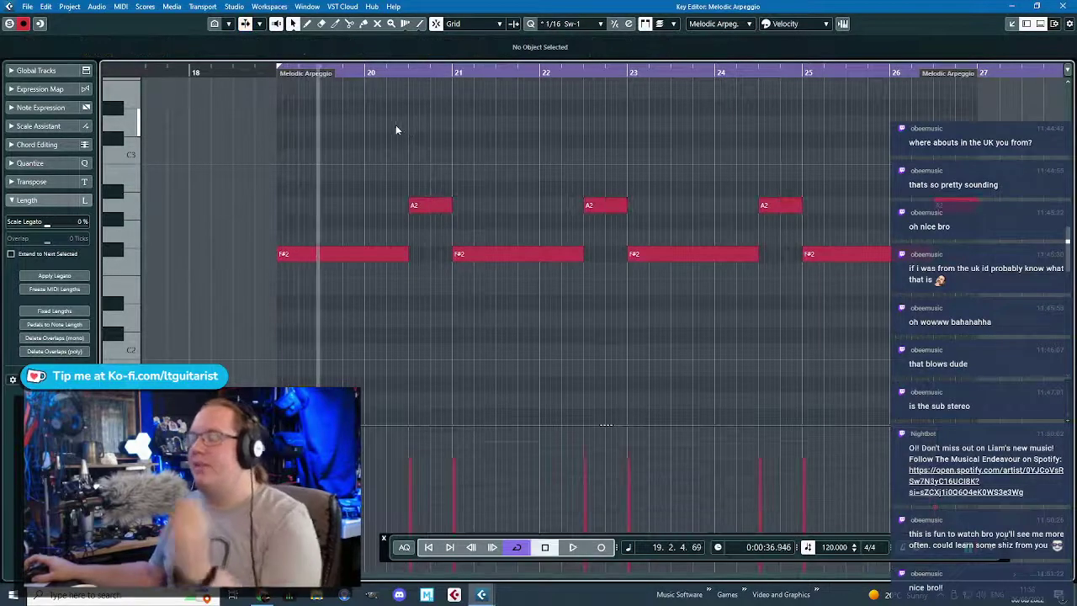
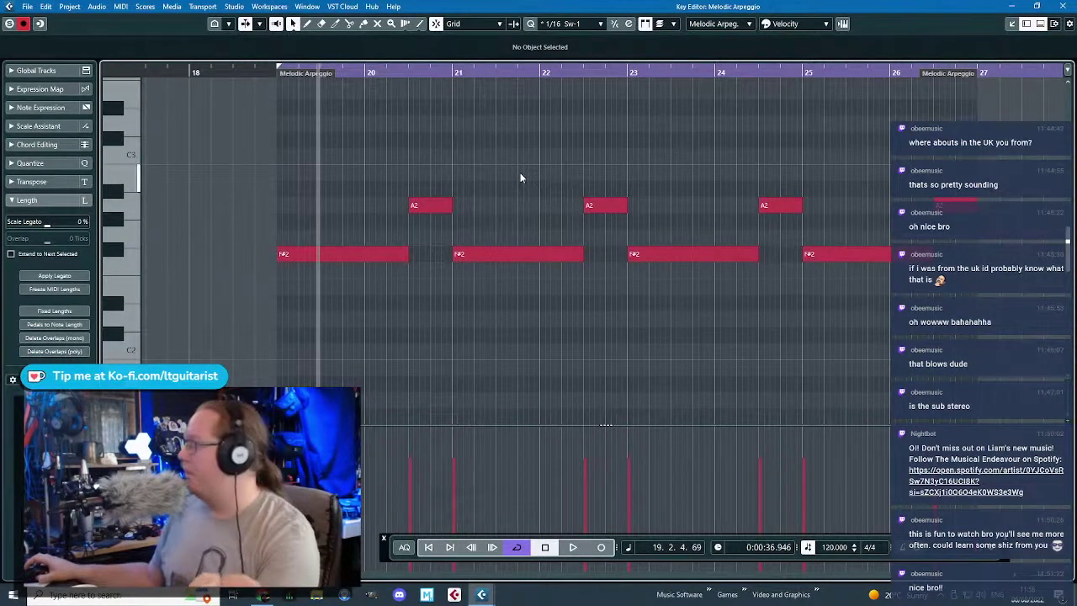
# - Audition the Pad Arp pattern from bar 19 and close the Key Editor
pyautogui.click(278, 78)
pyautogui.press('space')
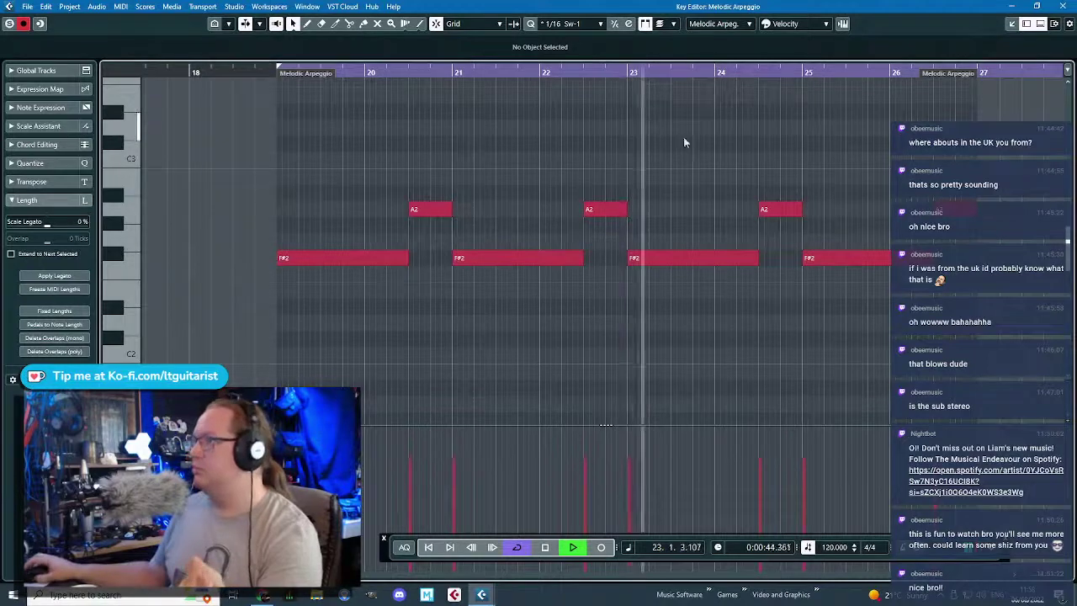
pyautogui.click(1063, 6)
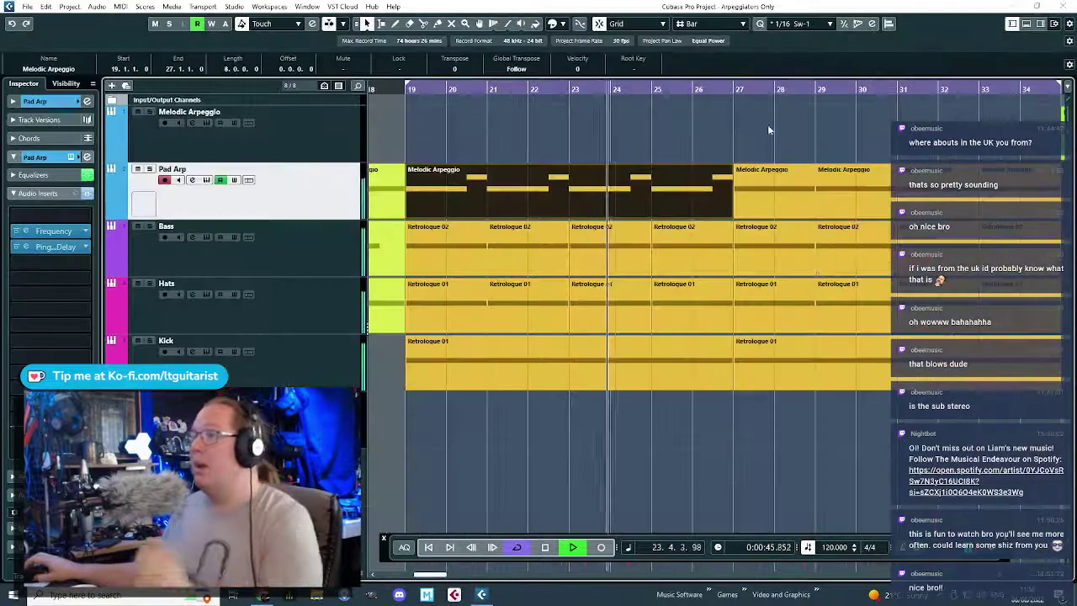
# - Replace Pad Arp's old parts from bar 27 to 35 with a duplicate of the edited part from bar 19
pyautogui.scroll(-3, 758, 205)
pyautogui.moveTo(906, 139); pyautogui.dragTo(749, 195)
pyautogui.press('Delete')
pyautogui.click(737, 195)
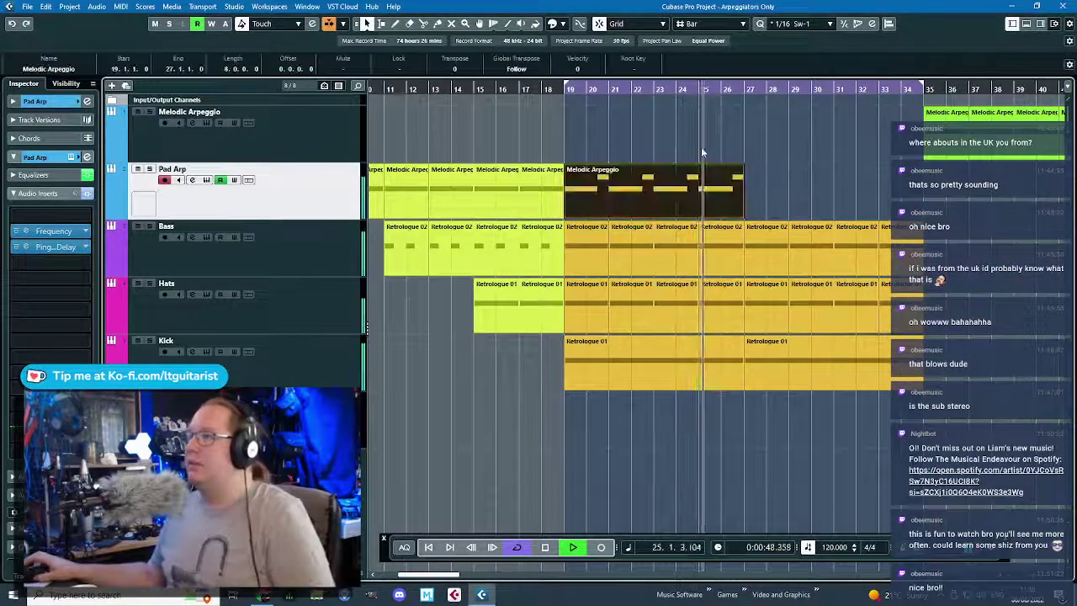
pyautogui.hotkey('ctrl', 'd')
pyautogui.click(700, 143)
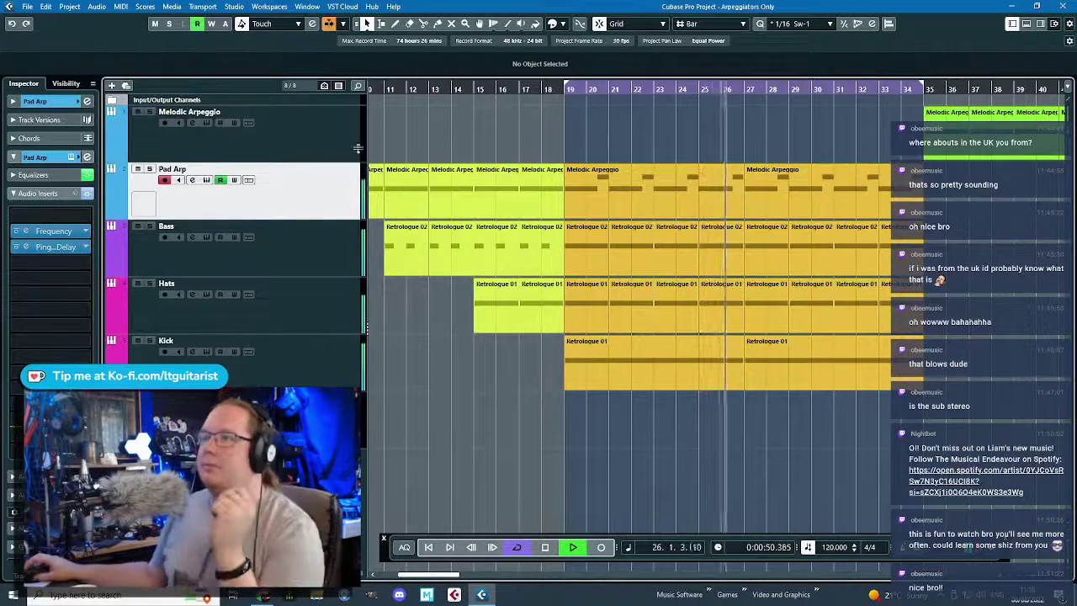
# - Open the Bass part at bar 27 in the Key Editor and audition it from its start
pyautogui.hscroll(5, 608, 447)
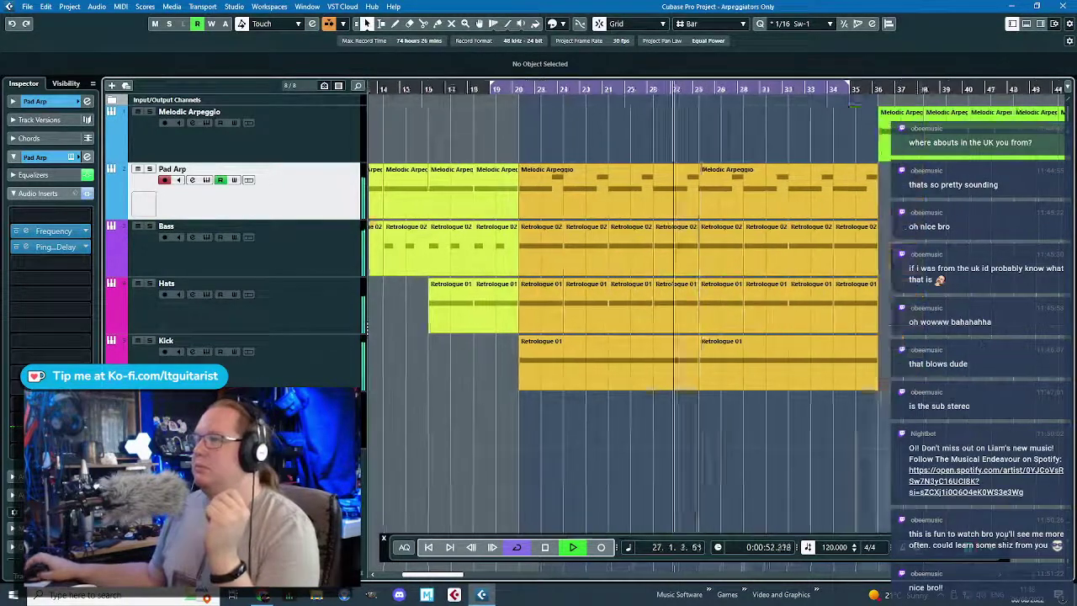
pyautogui.moveTo(608, 446); pyautogui.dragTo(378, 451)
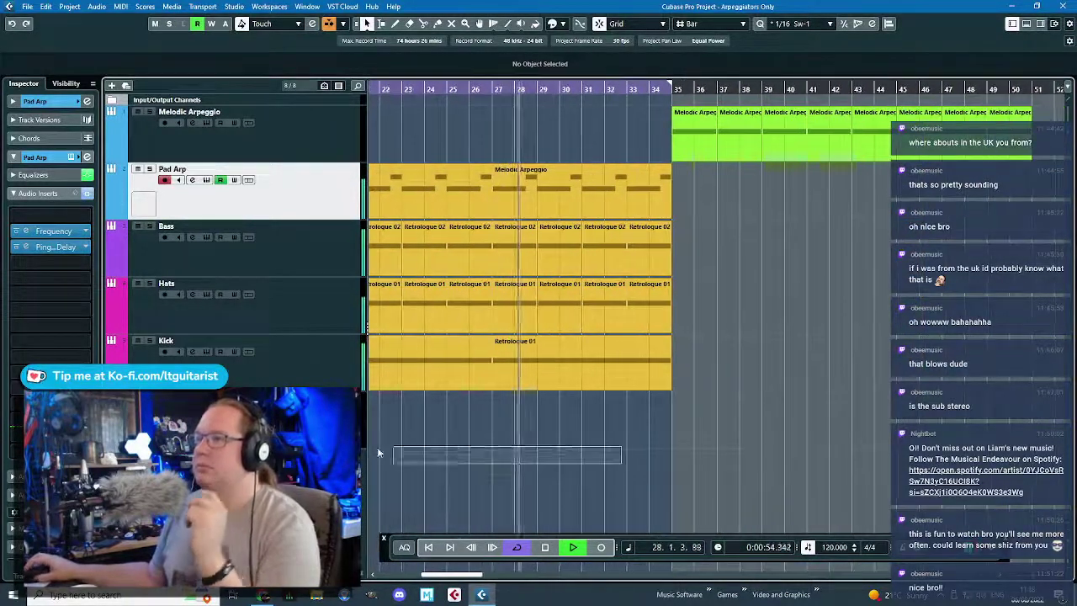
pyautogui.press('space')
pyautogui.moveTo(700, 433); pyautogui.dragTo(370, 448)
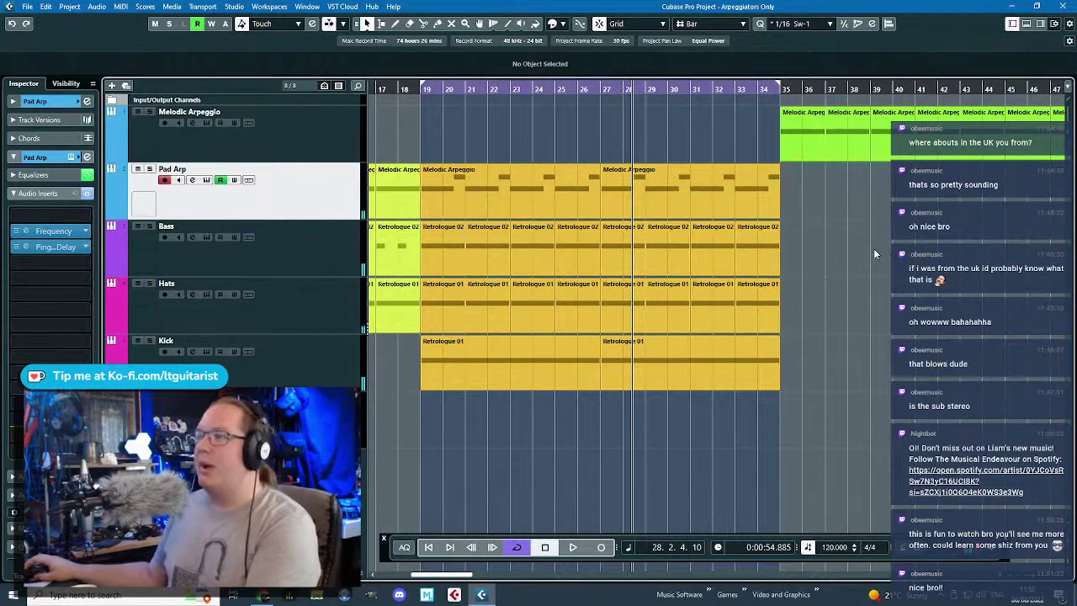
pyautogui.doubleClick(620, 256)
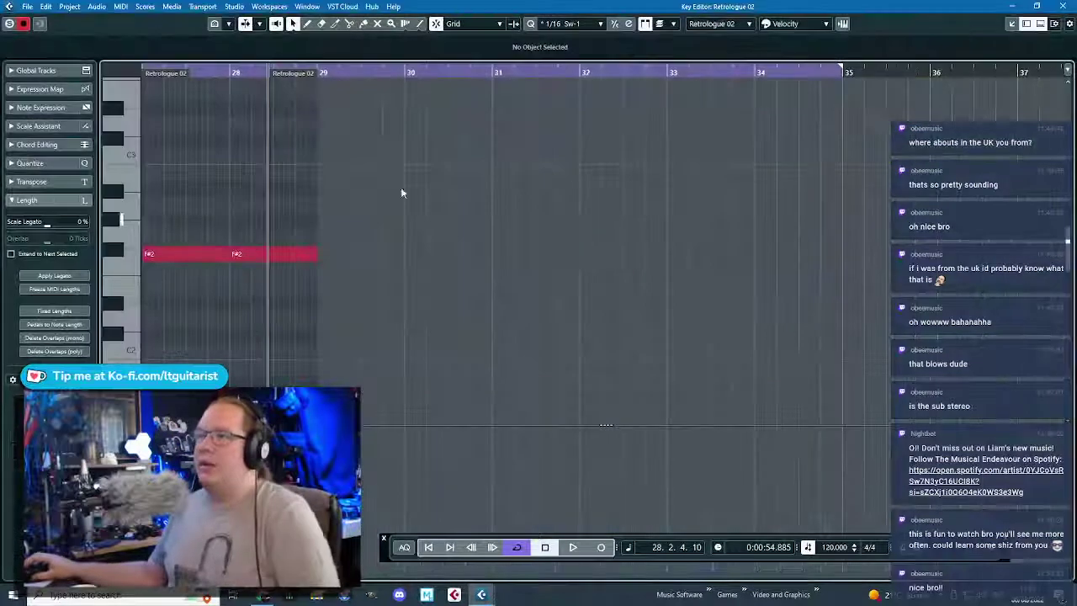
pyautogui.click(325, 74)
pyautogui.press('space')
pyautogui.scroll(5, 343, 243)
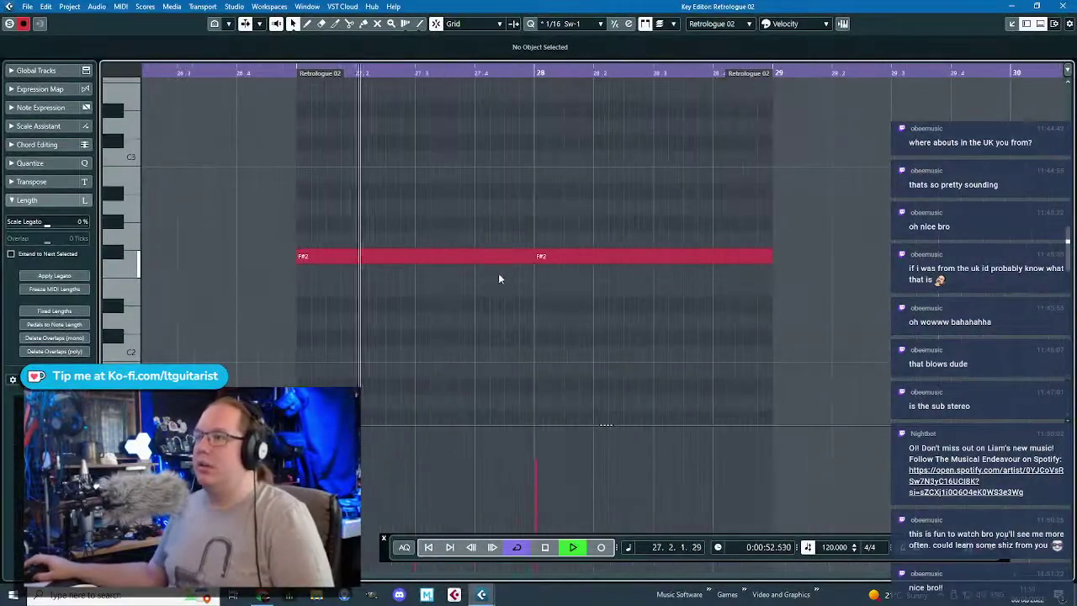
pyautogui.press('space')
# - Shorten the Bass note at bar 28 to half a bar and duplicate it to fill the bar's second half
pyautogui.click(767, 256)
pyautogui.moveTo(767, 255); pyautogui.dragTo(656, 269)
pyautogui.hotkey('ctrl', 'd')
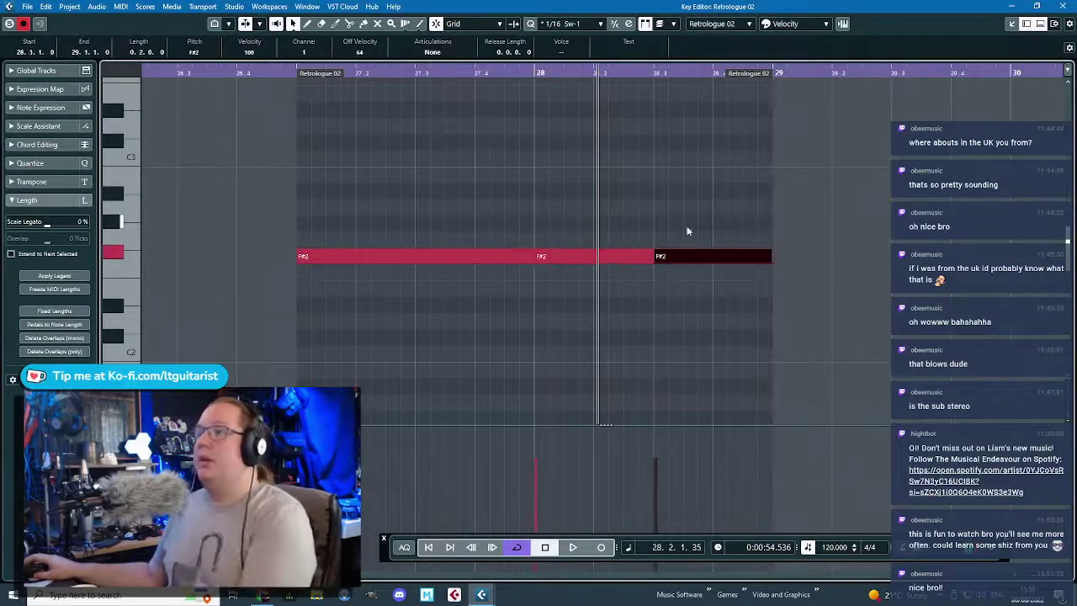
# - Lower the last Bass note, at 28.3, to E2 and audition from bar 27
pyautogui.press('Down')
pyautogui.press('Down')
pyautogui.press('space')
pyautogui.moveTo(284, 74); pyautogui.dragTo(297, 70)
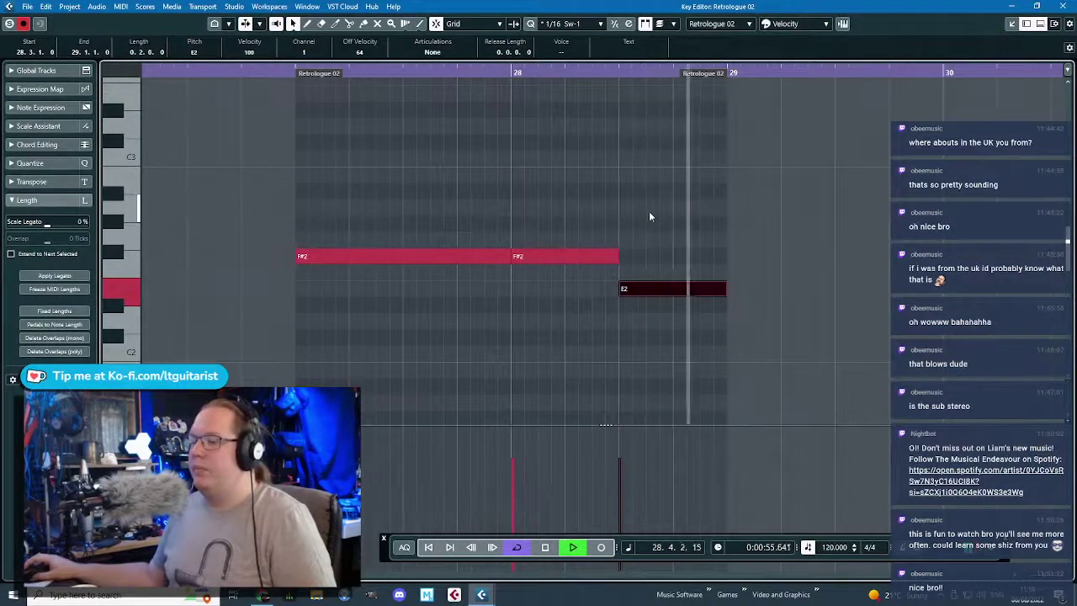
pyautogui.press('space')
# - Raise the last Bass note, at 28.3, to A2 and audition from bar 27
pyautogui.moveTo(665, 298); pyautogui.dragTo(664, 217)
pyautogui.click(661, 189)
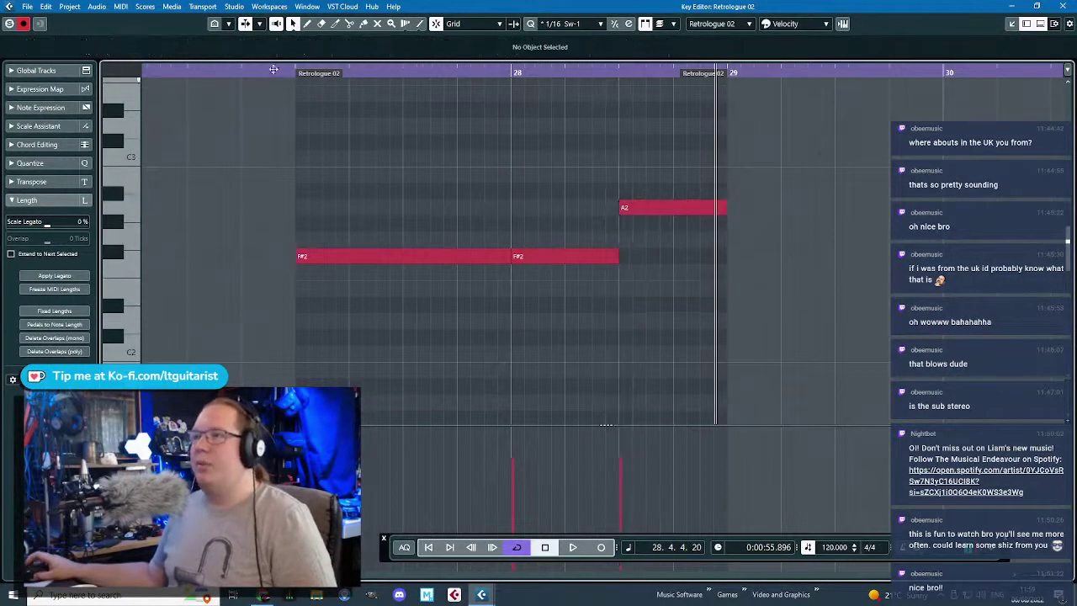
pyautogui.click(298, 75)
pyautogui.press('space')
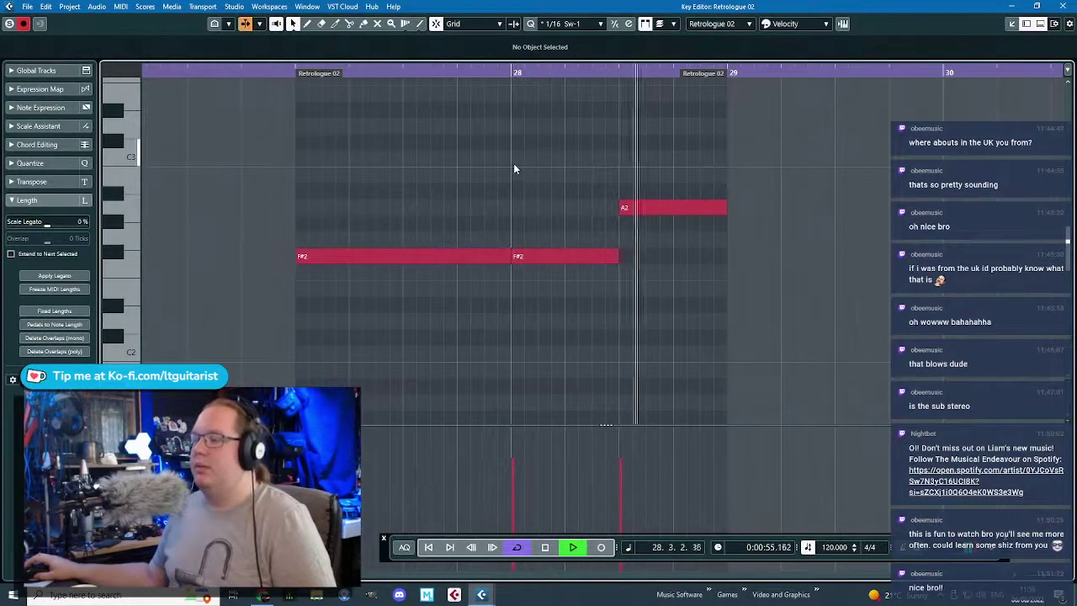
pyautogui.press('space')
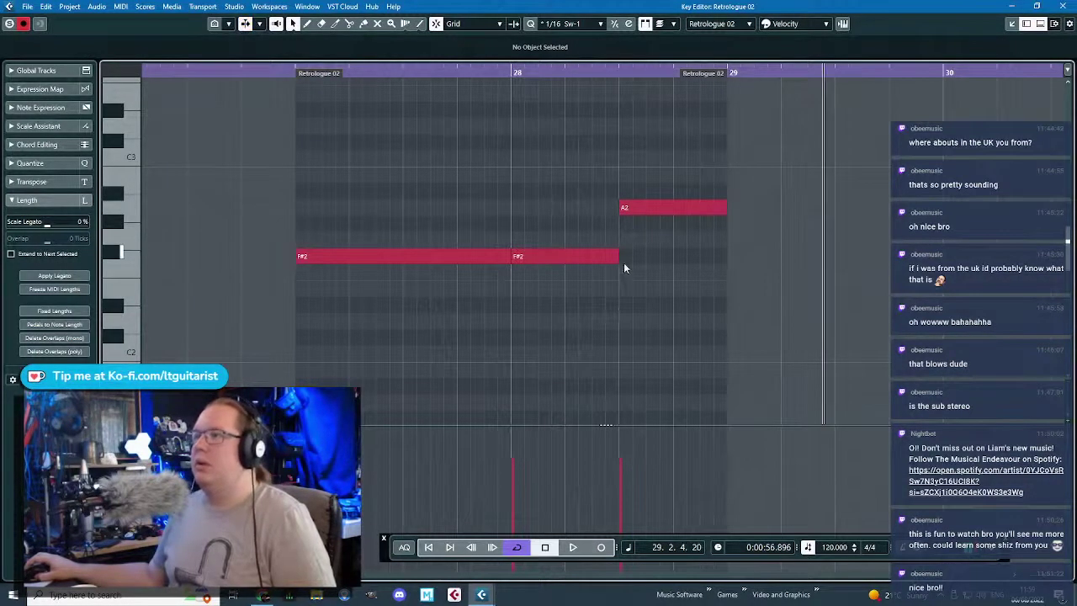
# - Shorten the Bass's F#2 at bar 28 by an eighth note, insert a G#2 before the A2, and audition the change
pyautogui.moveTo(617, 259); pyautogui.dragTo(593, 259)
pyautogui.doubleClick(599, 222)
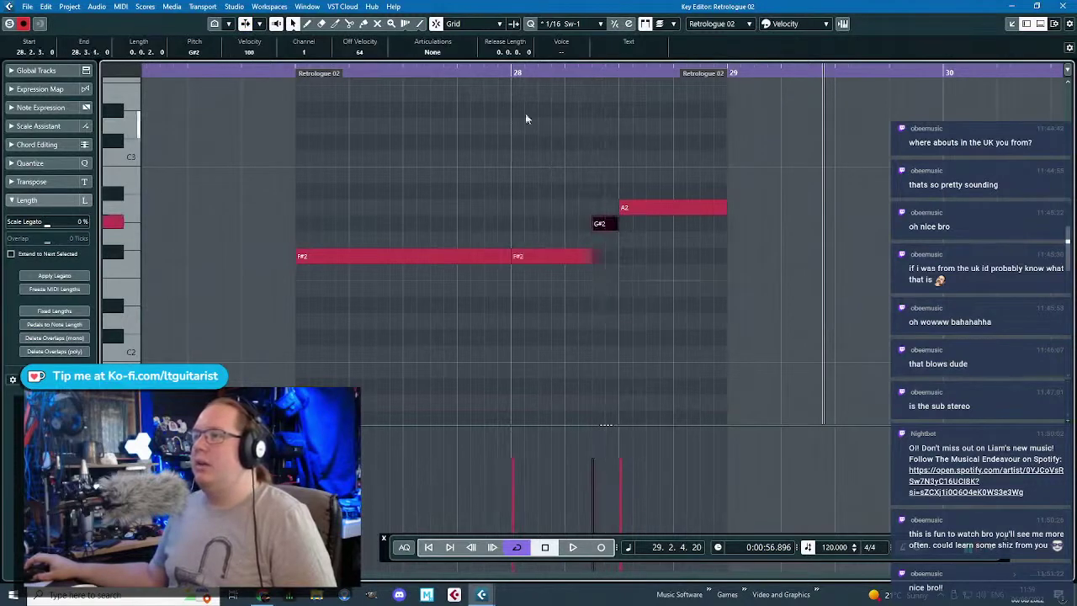
pyautogui.moveTo(514, 78); pyautogui.dragTo(514, 76)
pyautogui.click(636, 122)
pyautogui.press('space')
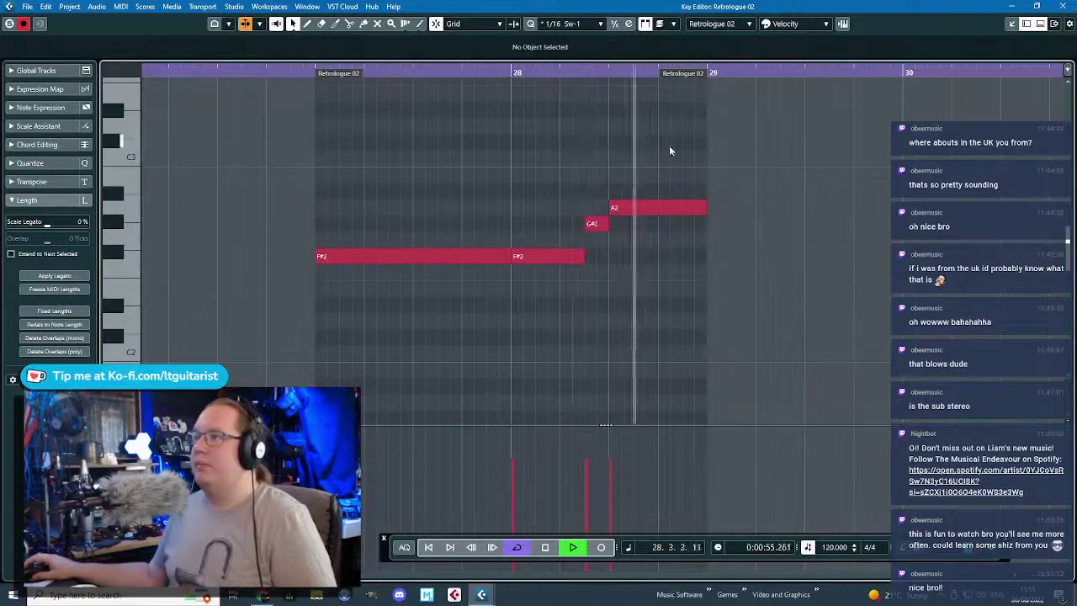
# - Fill the Bass track from bar 29 to 35 with three copies of the edited bar 27 event and audition from bar 26
pyautogui.press('space')
pyautogui.press('Escape')
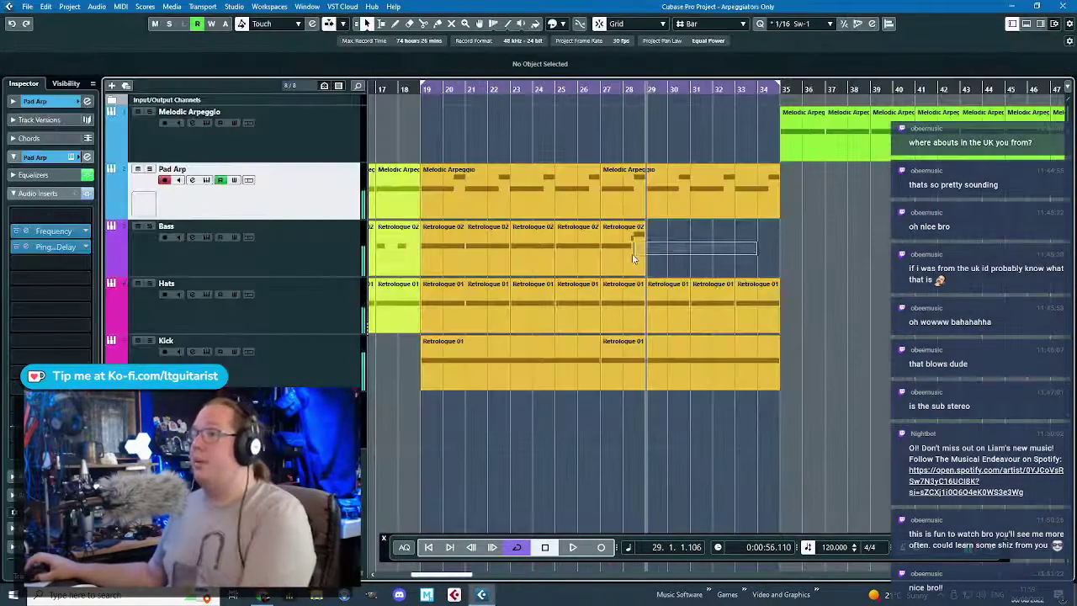
pyautogui.hotkey('ctrl', 'd')
pyautogui.hotkey('ctrl', 'd')
pyautogui.hotkey('ctrl', 'd')
pyautogui.click(581, 89)
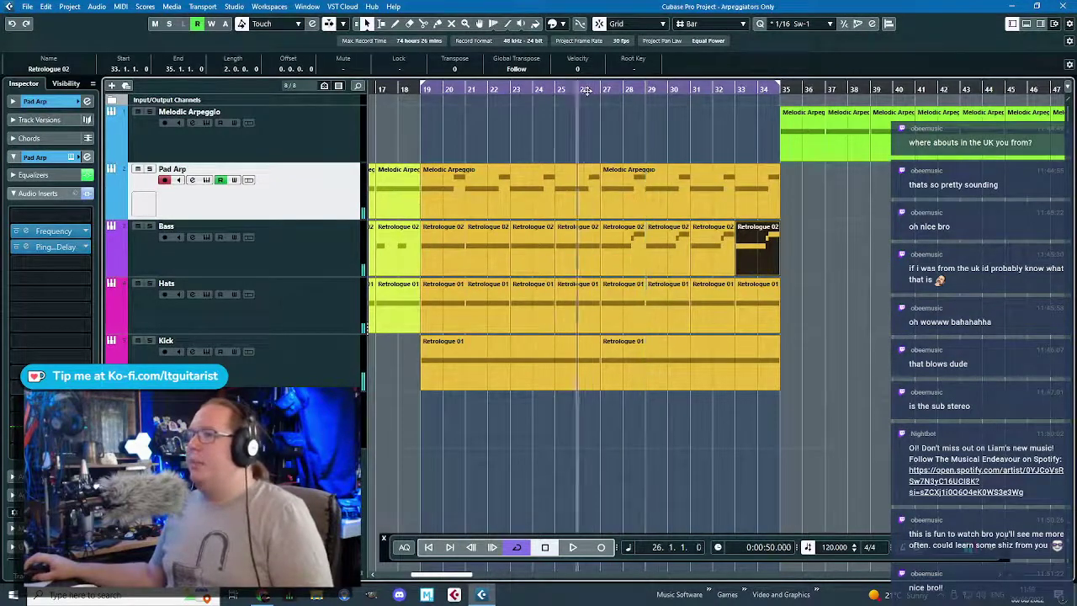
pyautogui.press('space')
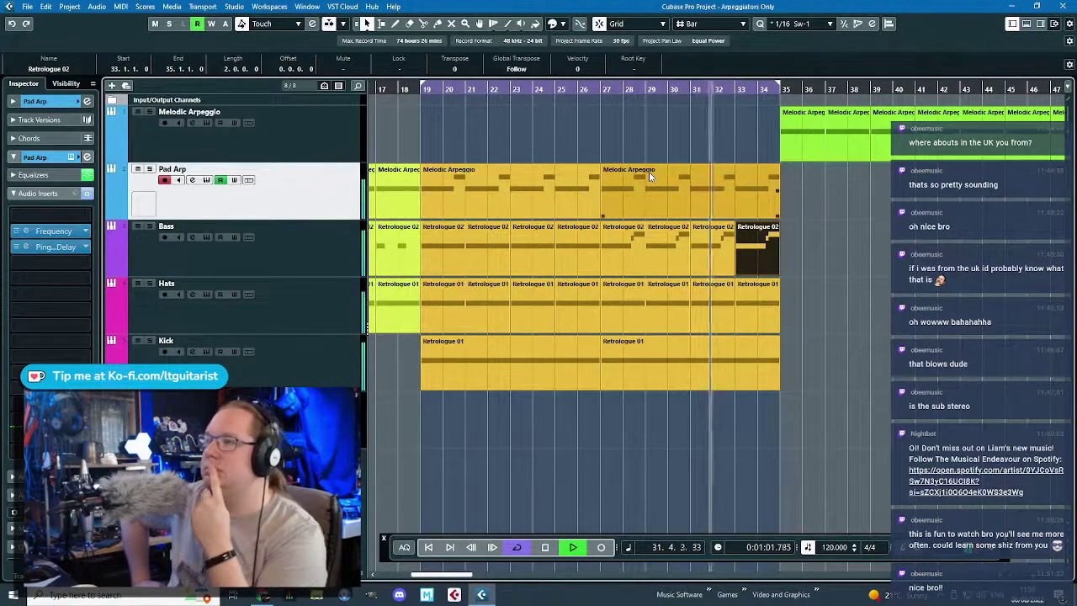
pyautogui.press('space')
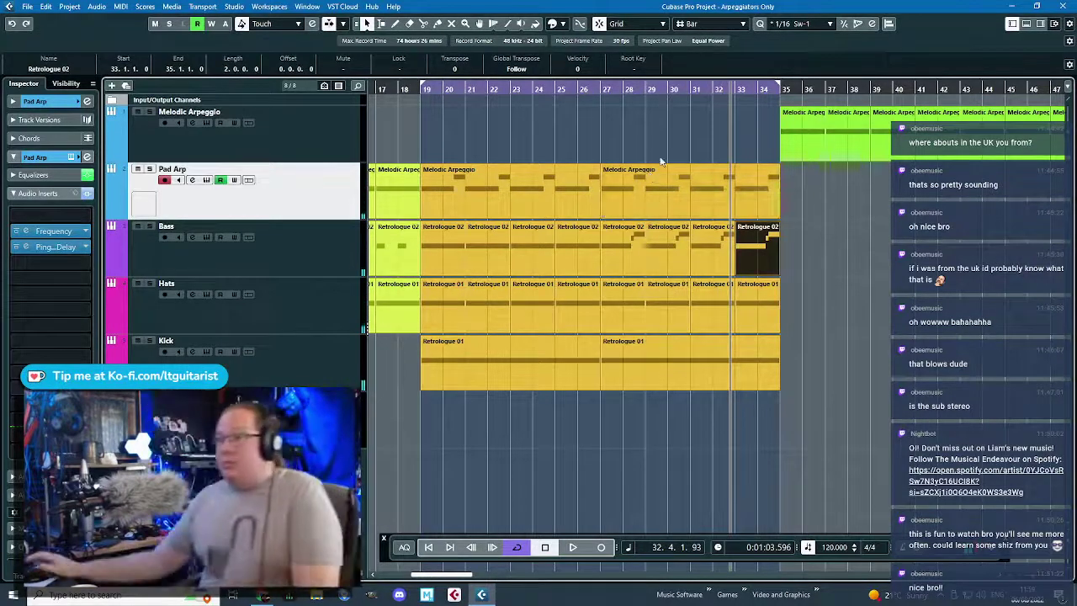
# - Duplicate the Kick track, rename the copy Snare, and open its Retrologue instrument
pyautogui.rightClick(313, 367)
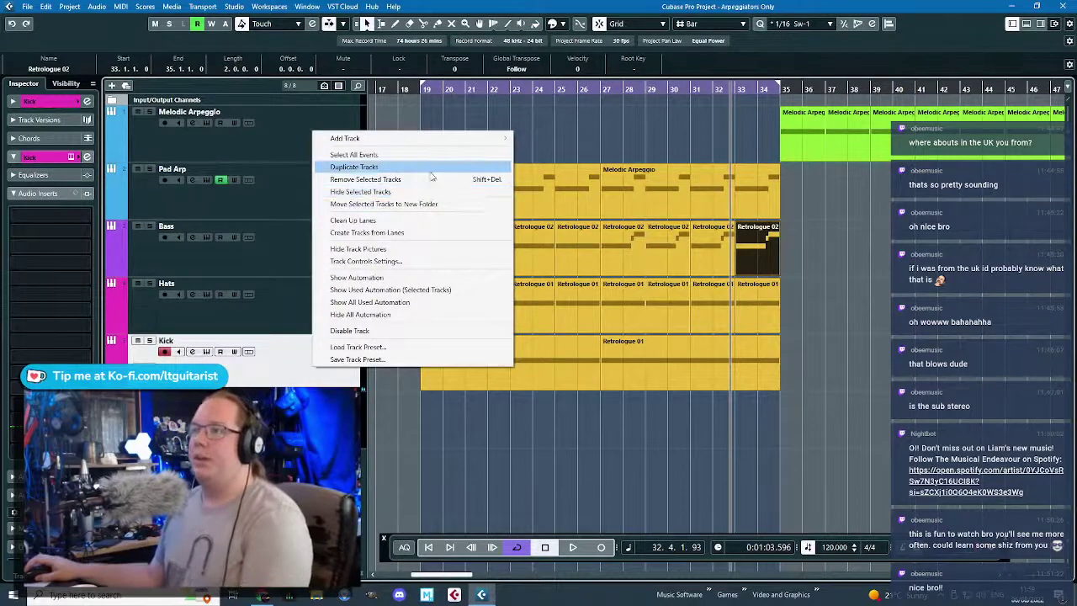
pyautogui.click(357, 167)
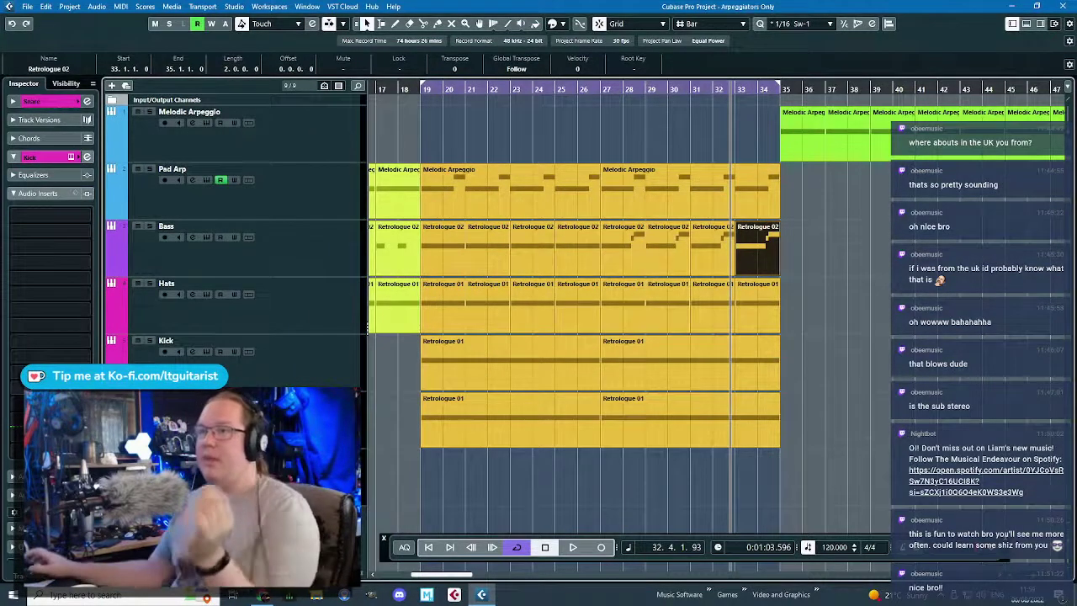
pyautogui.click(72, 158)
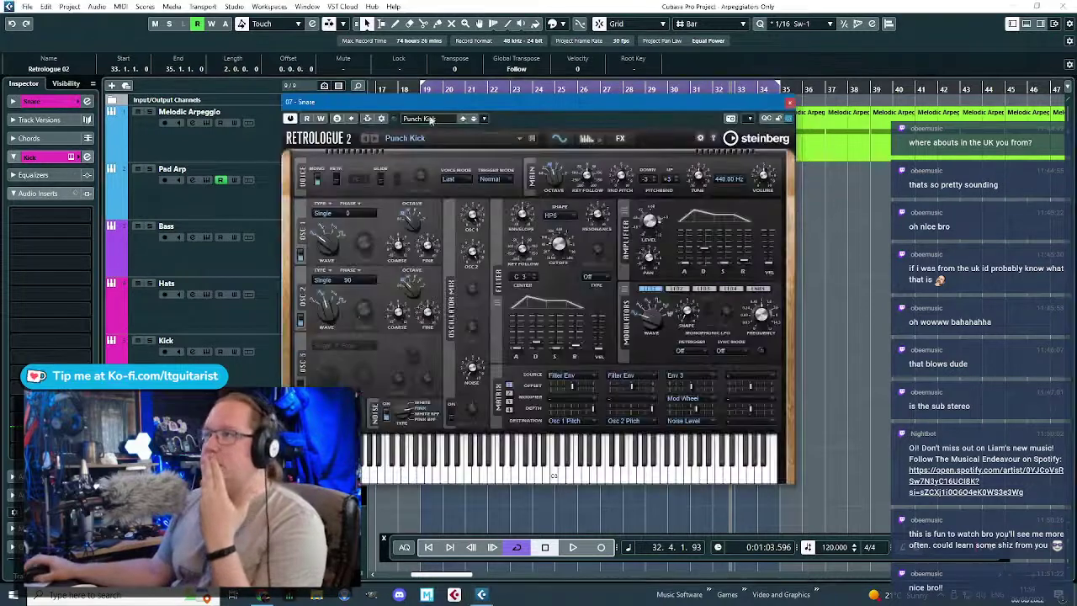
# - Filter the Retrologue presets to Drum&Perc snare drums and load Synth Snare 02 for the Snare track
pyautogui.click(430, 119)
pyautogui.click(612, 268)
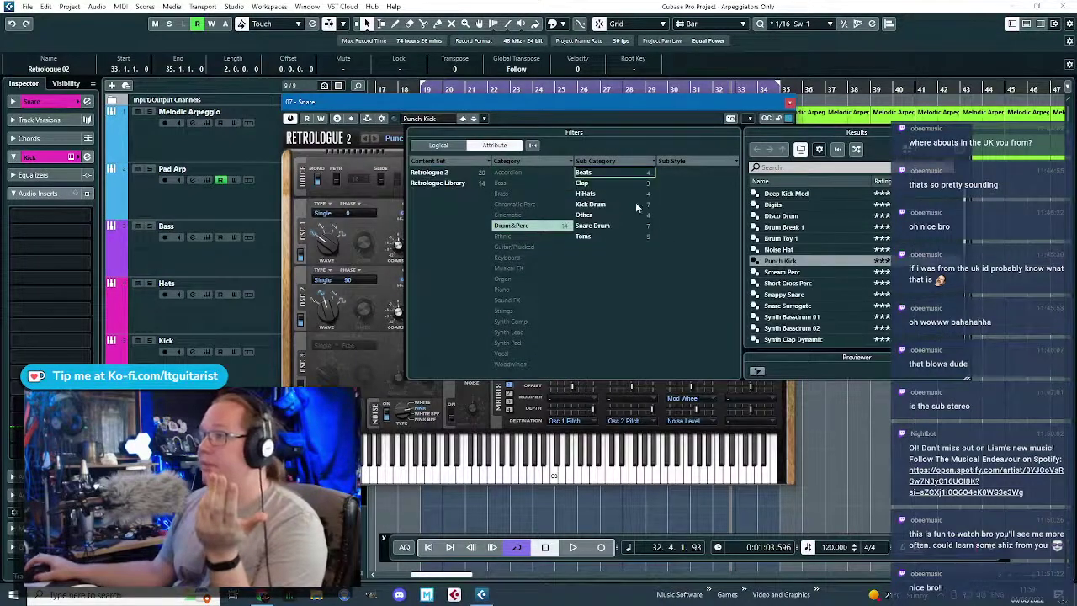
pyautogui.click(592, 226)
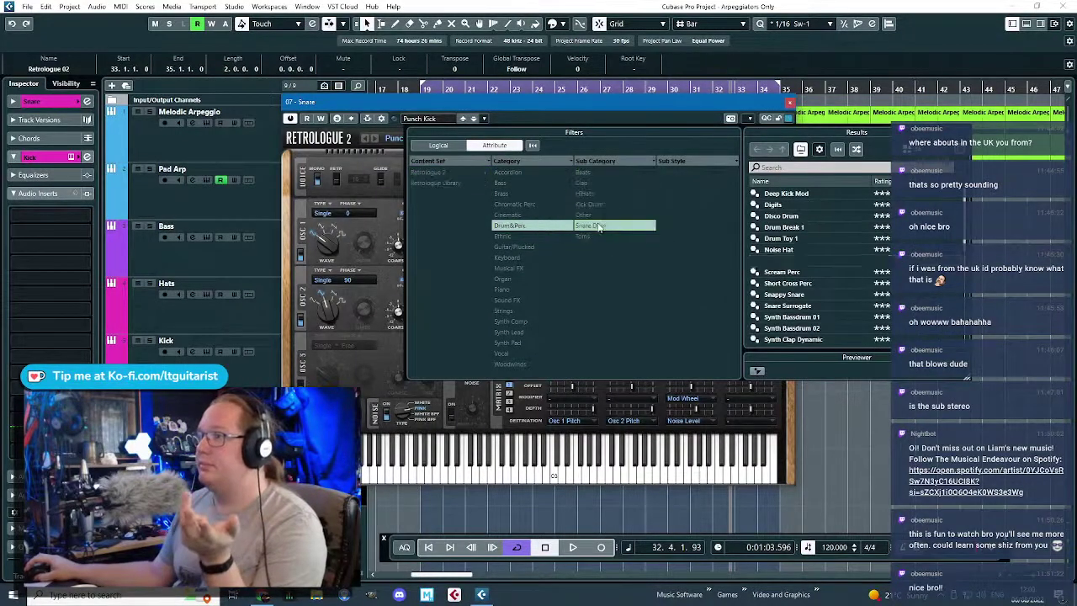
pyautogui.doubleClick(821, 239)
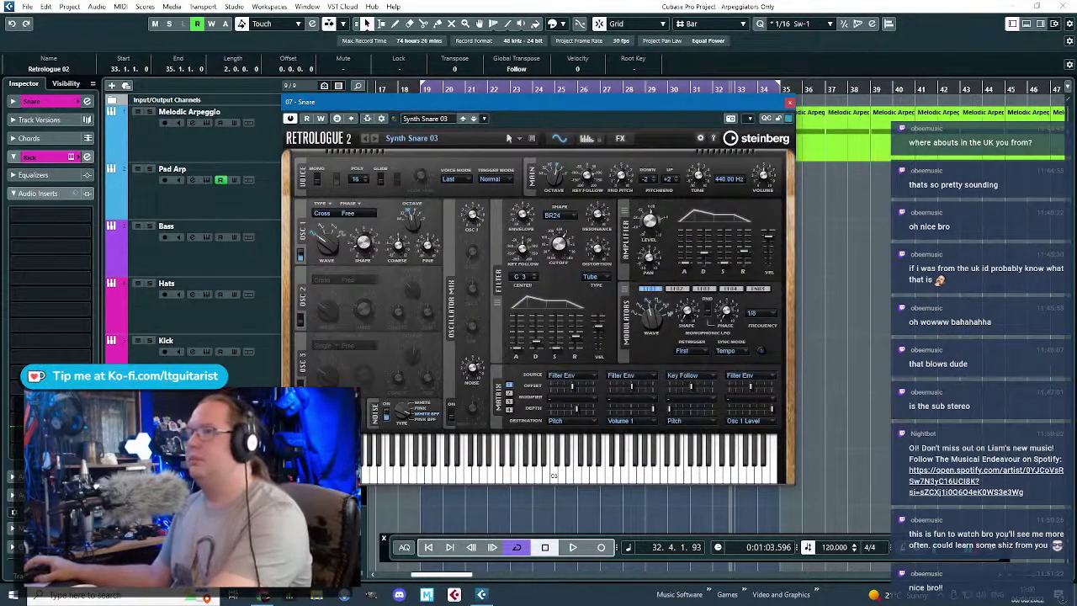
pyautogui.click(462, 120)
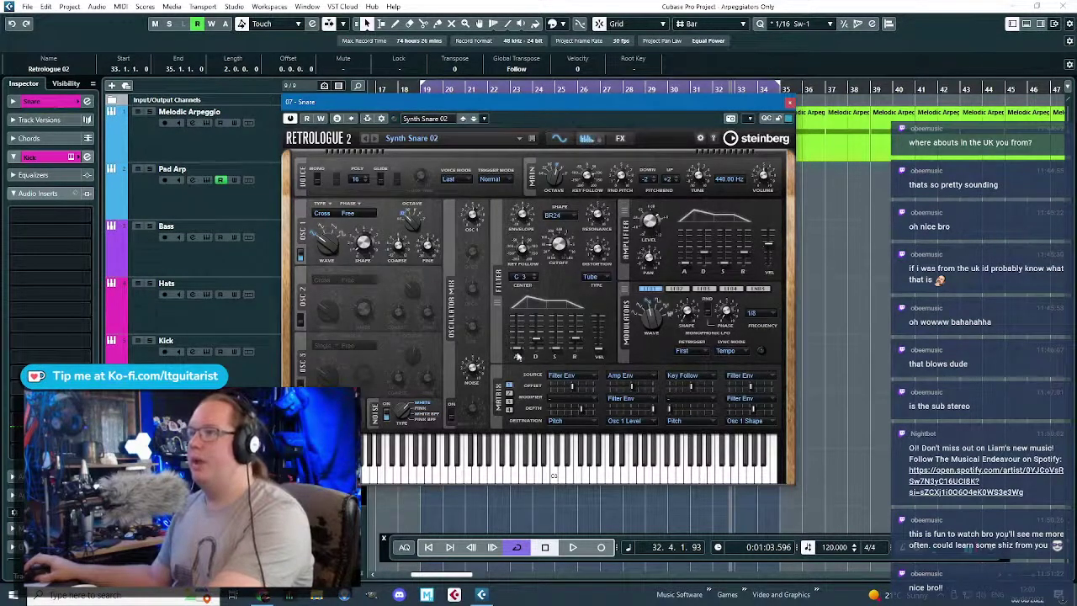
# - Enable the Snare's arpeggiator and build an eight-step pattern with only step 5 active
pyautogui.click(587, 139)
pyautogui.click(317, 177)
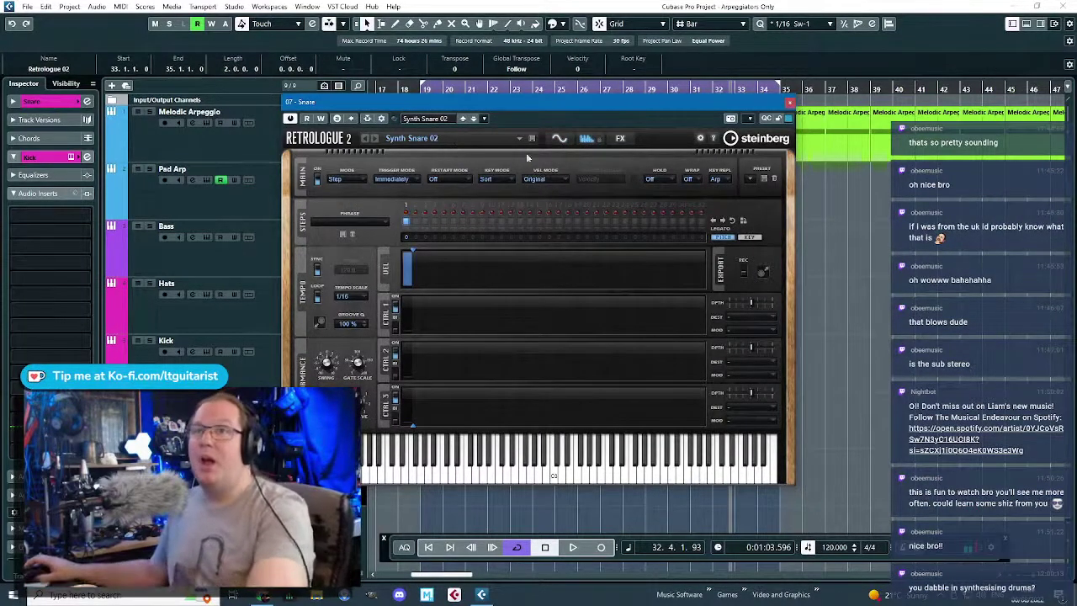
pyautogui.moveTo(468, 105); pyautogui.dragTo(561, 111)
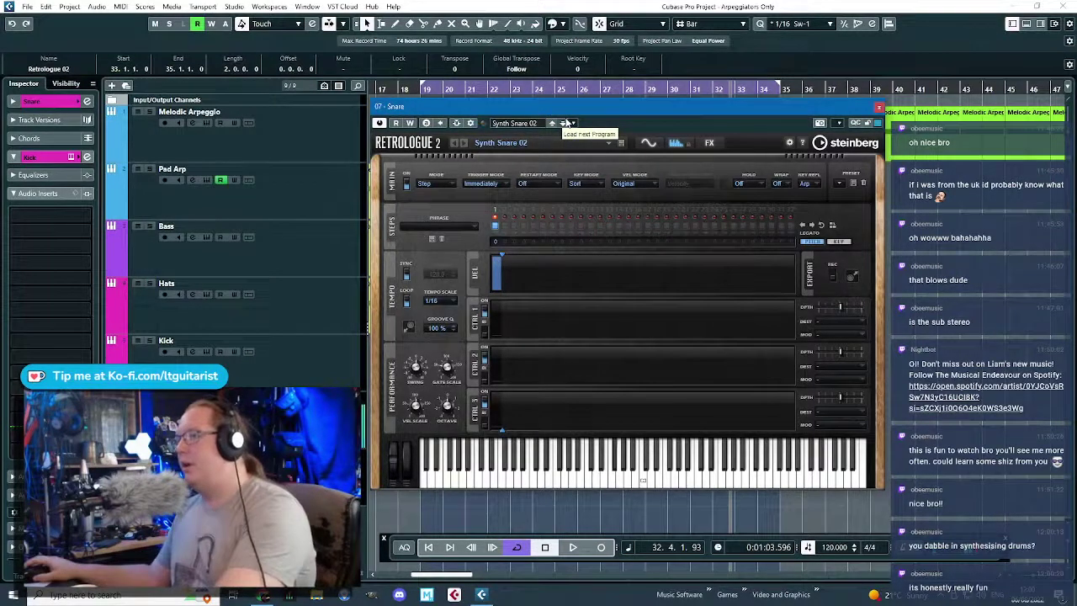
pyautogui.moveTo(492, 263)
pyautogui.mouseDown()
pyautogui.moveTo(593, 282)
pyautogui.moveTo(561, 277)
pyautogui.moveTo(573, 276)
pyautogui.moveTo(566, 288)
pyautogui.mouseUp()
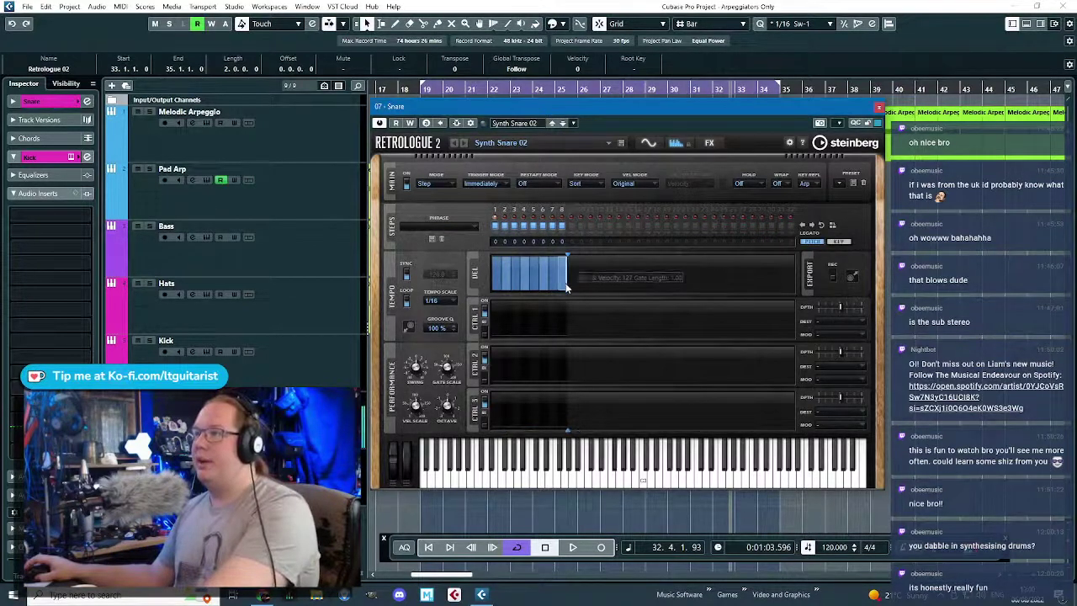
pyautogui.click(526, 226)
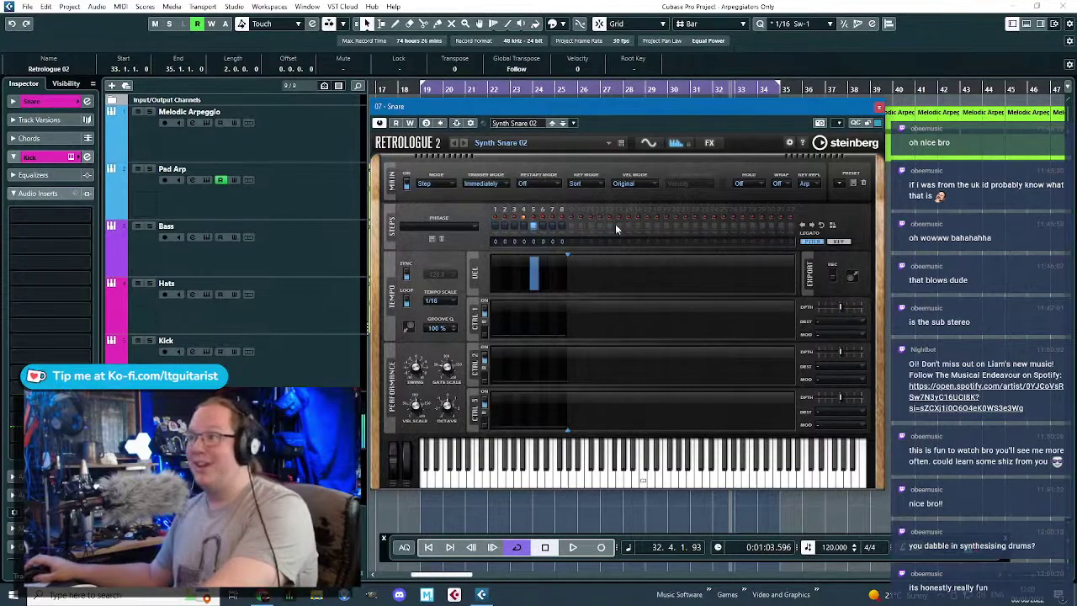
pyautogui.click(879, 106)
# - Delete the Snare event spanning bars 19 to 27
pyautogui.click(833, 370)
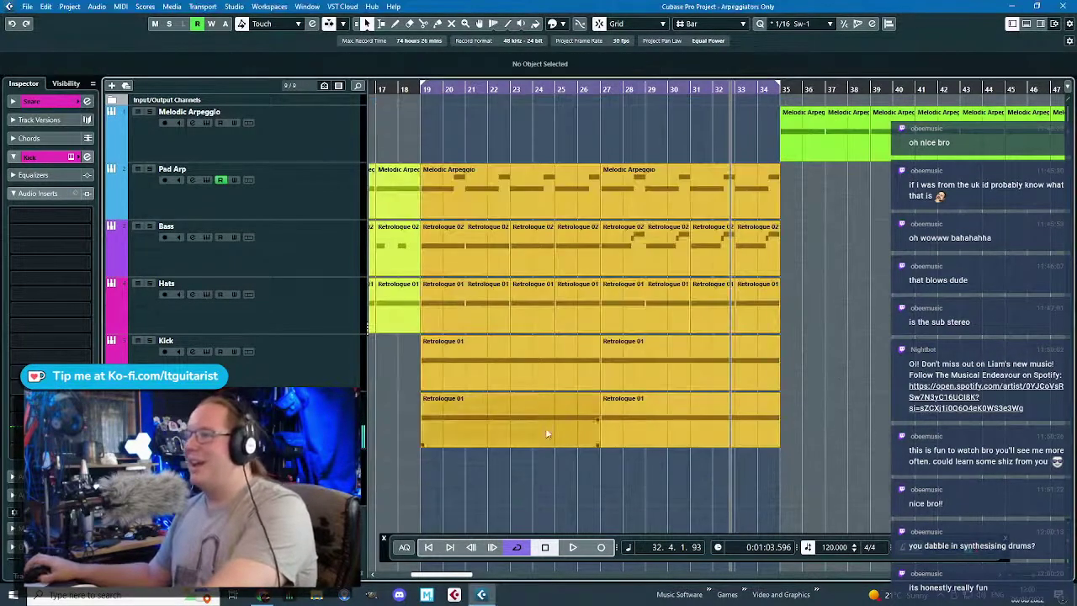
pyautogui.click(516, 438)
pyautogui.press('Delete')
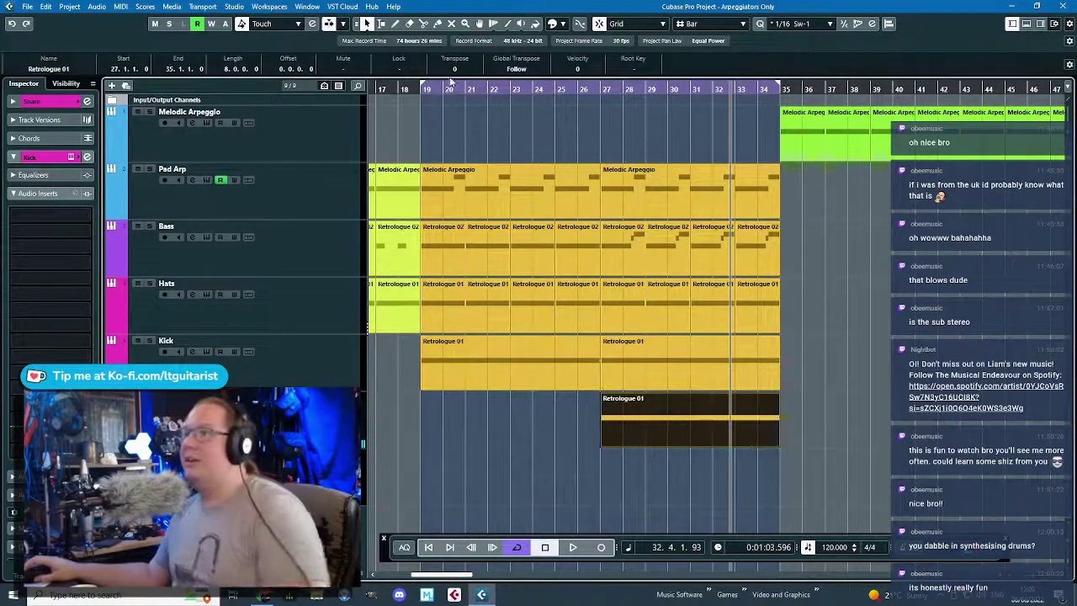
# - Set the loop to bars 27 to 35 and play the Snare track soloed
pyautogui.click(595, 106)
pyautogui.press('space')
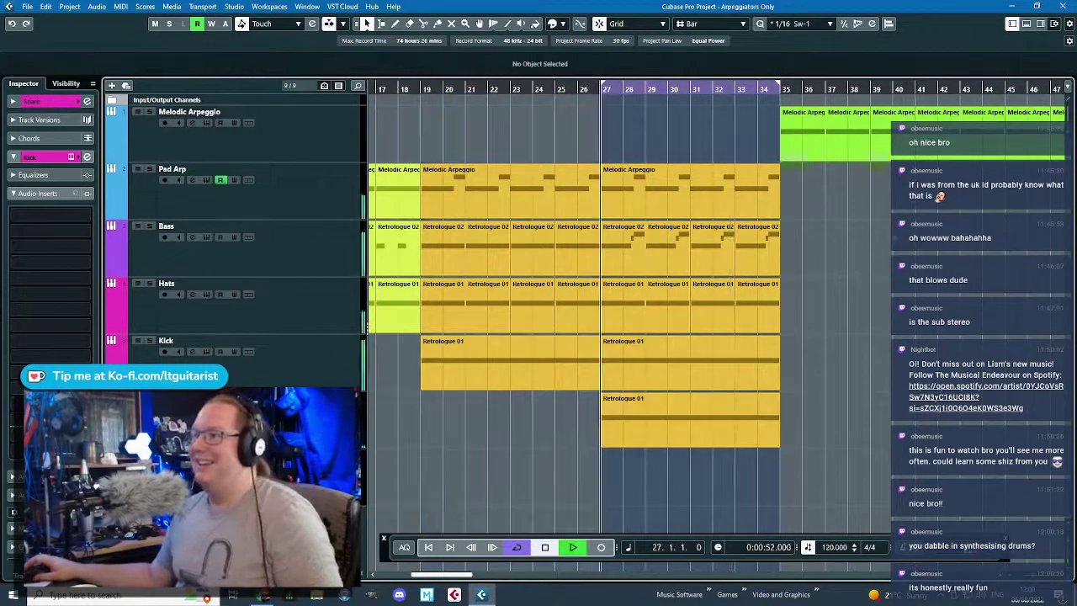
pyautogui.press('h')
pyautogui.scroll(-3, 856, 336)
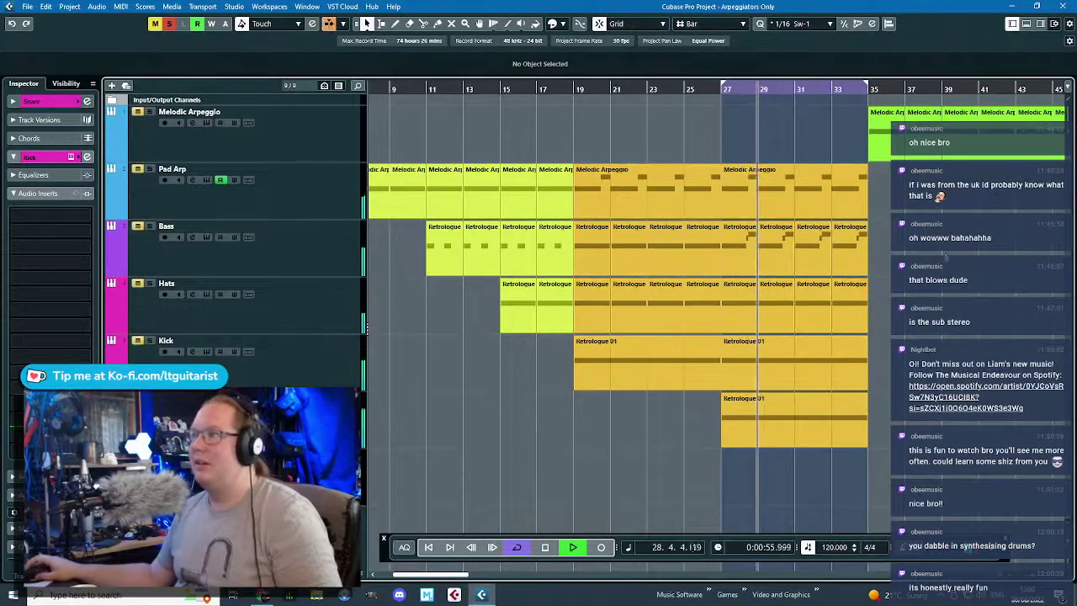
# - Turn on oscillator 2 in the Snare's Retrologue and adjust its mix level and the filter cutoff
pyautogui.click(72, 157)
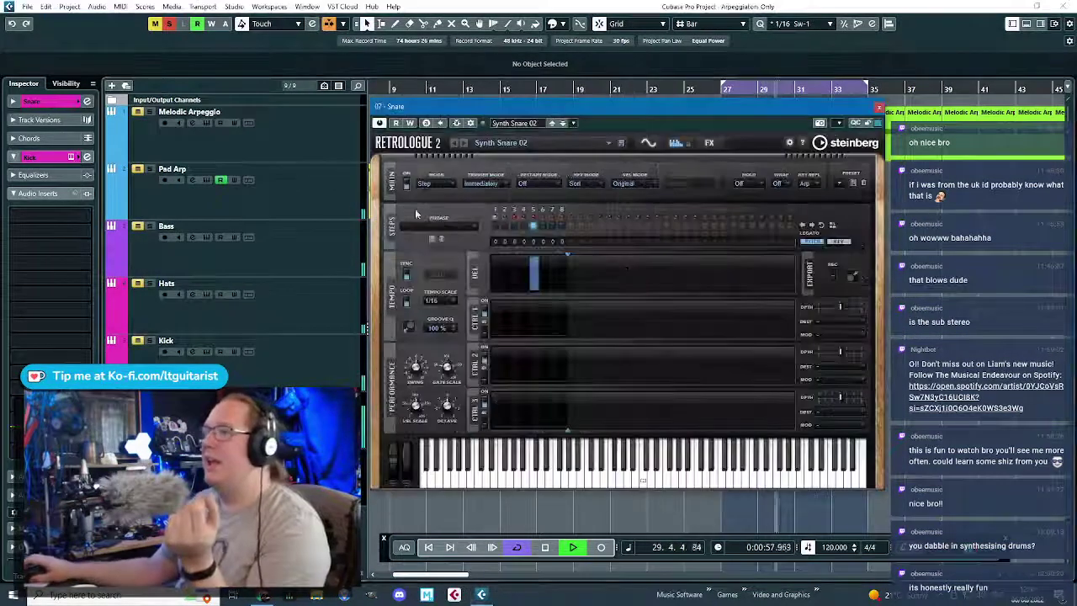
pyautogui.click(648, 142)
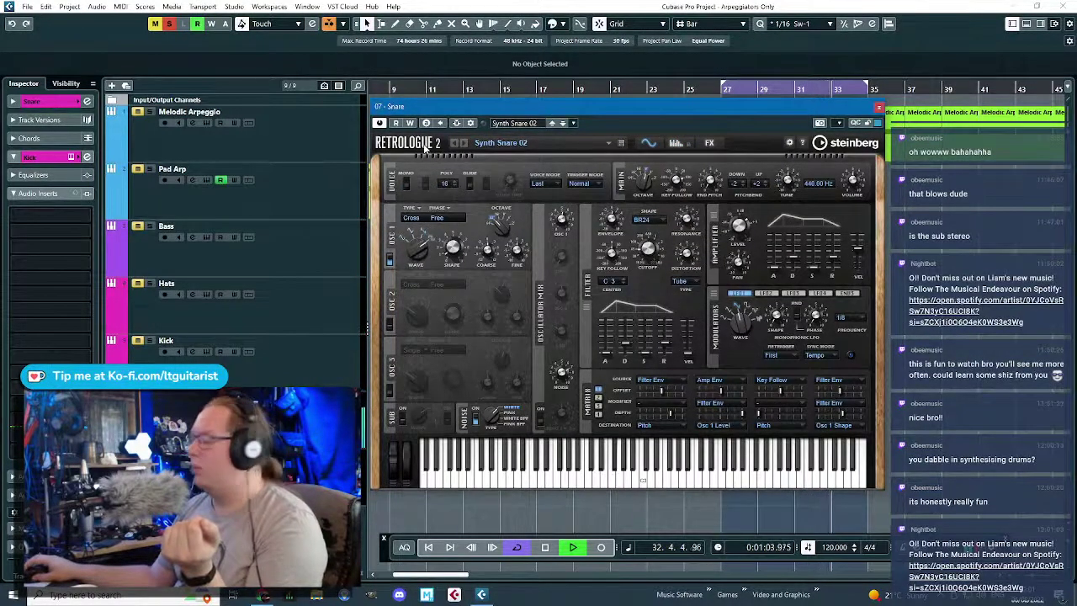
pyautogui.click(389, 327)
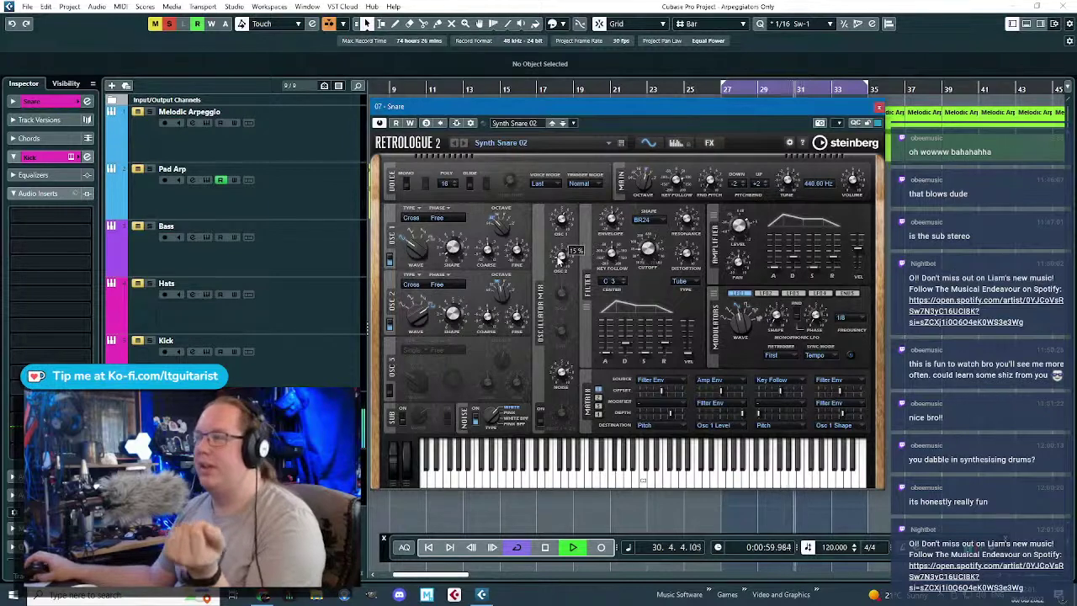
pyautogui.moveTo(652, 236); pyautogui.dragTo(653, 218)
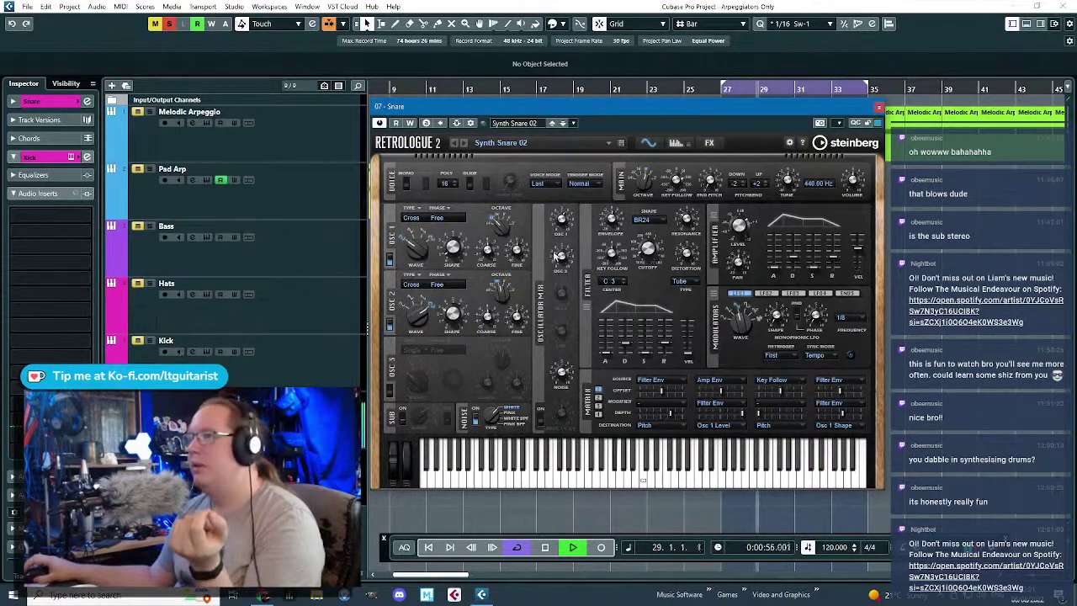
# - Add the Frequency EQ as the Snare's first insert and load its Snare Clarity preset
pyautogui.click(709, 146)
pyautogui.click(89, 218)
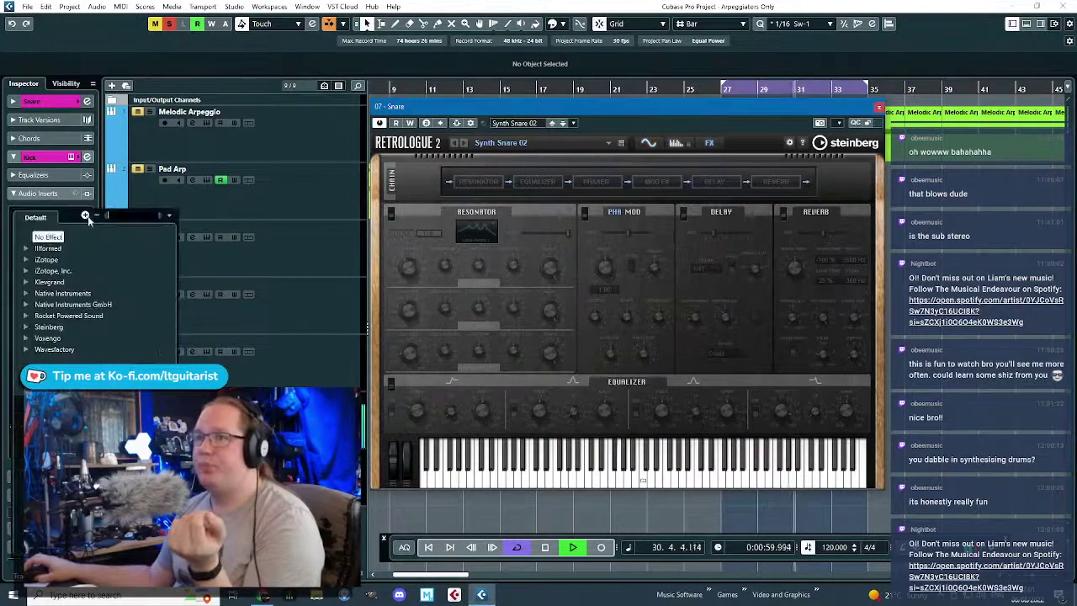
pyautogui.click(25, 326)
pyautogui.click(69, 416)
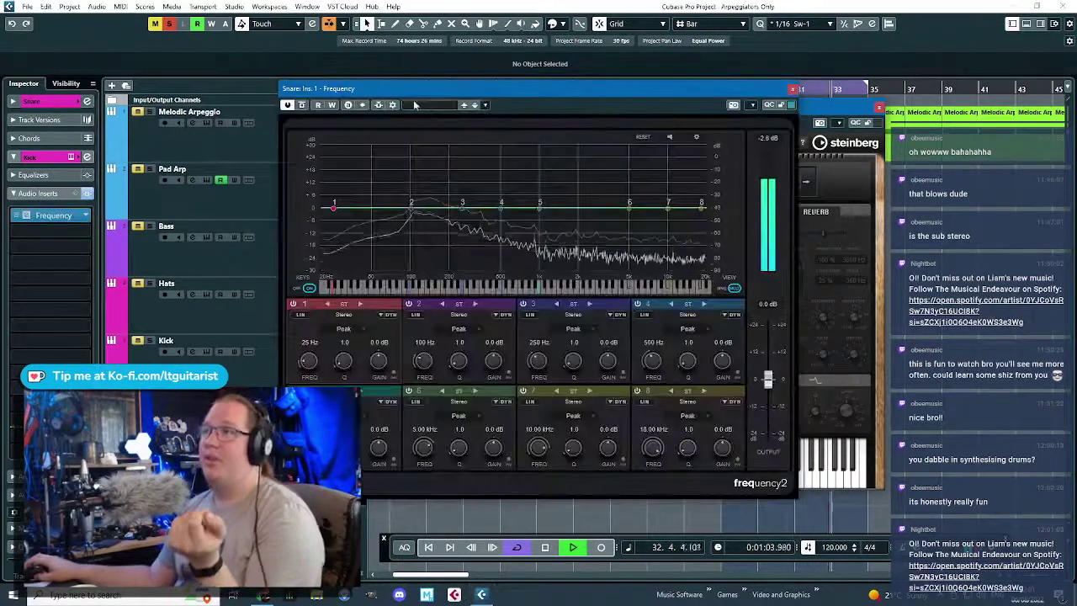
pyautogui.click(416, 106)
pyautogui.click(468, 156)
pyautogui.write('snare')
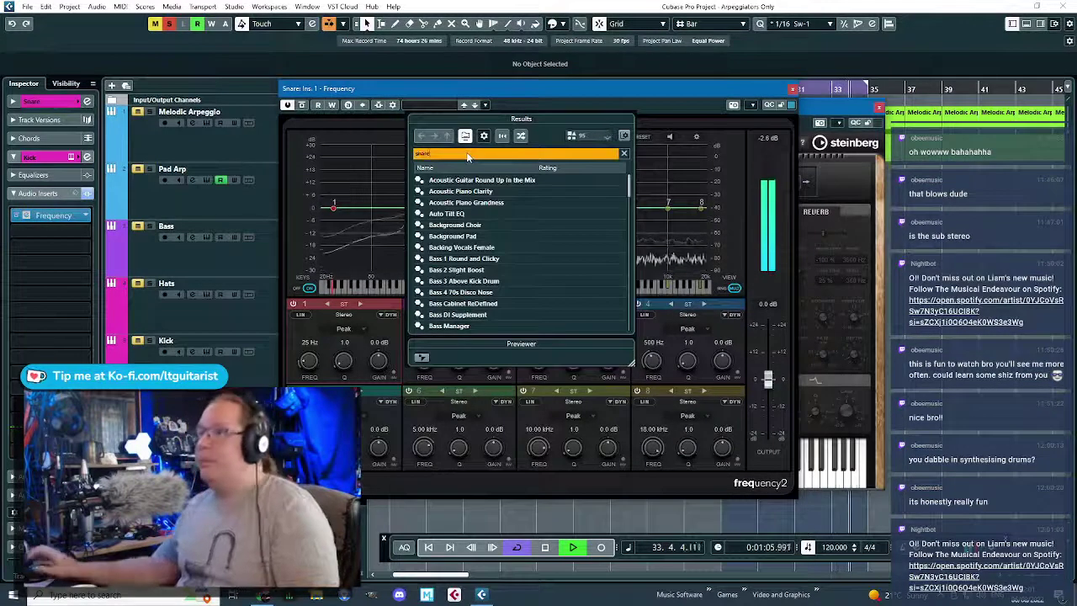
pyautogui.doubleClick(467, 215)
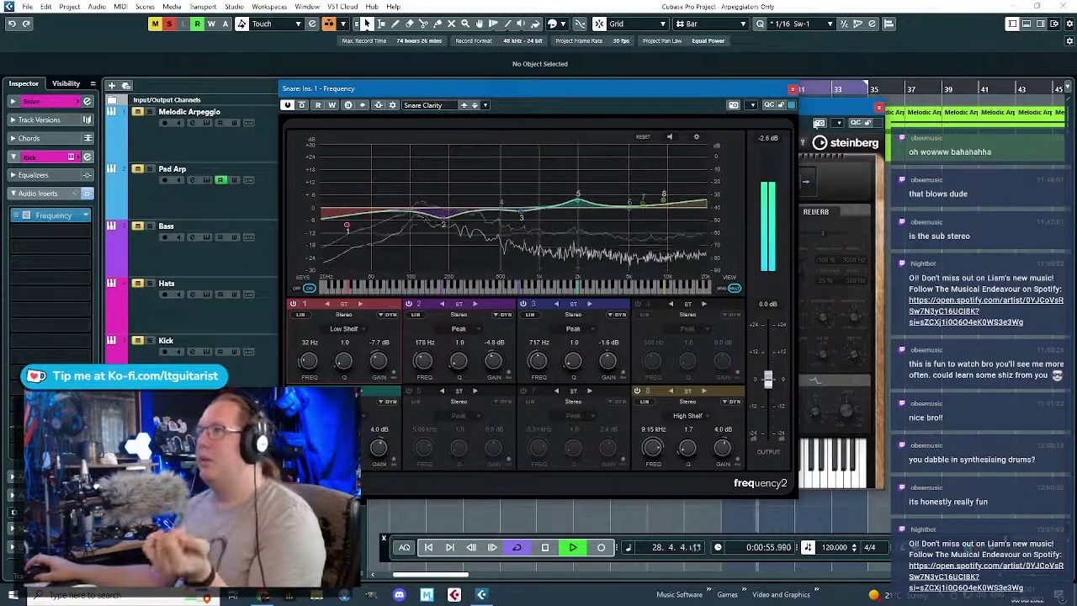
# - Add the RoomWorks reverb in the Snare's fifth insert slot and load its Drums Medium Snare preset
pyautogui.click(87, 232)
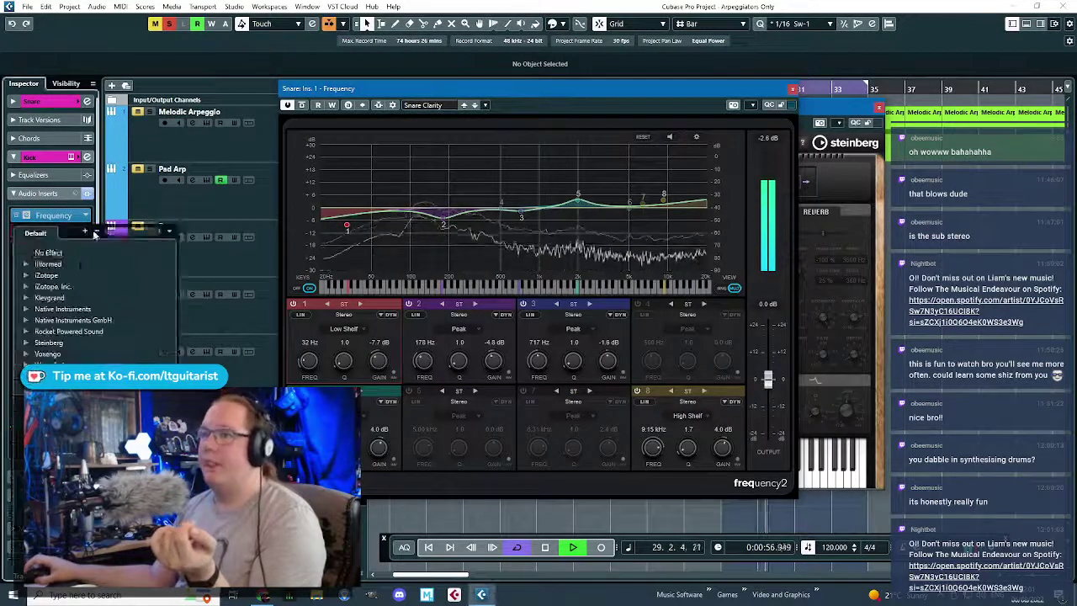
pyautogui.click(5, 353)
pyautogui.click(76, 294)
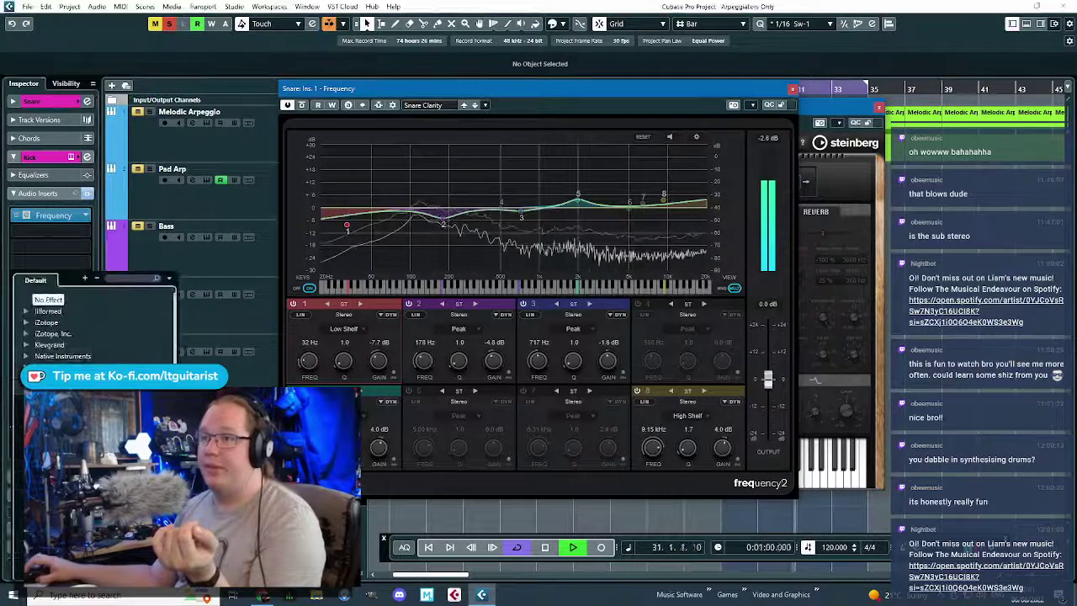
pyautogui.scroll(-1, 93, 328)
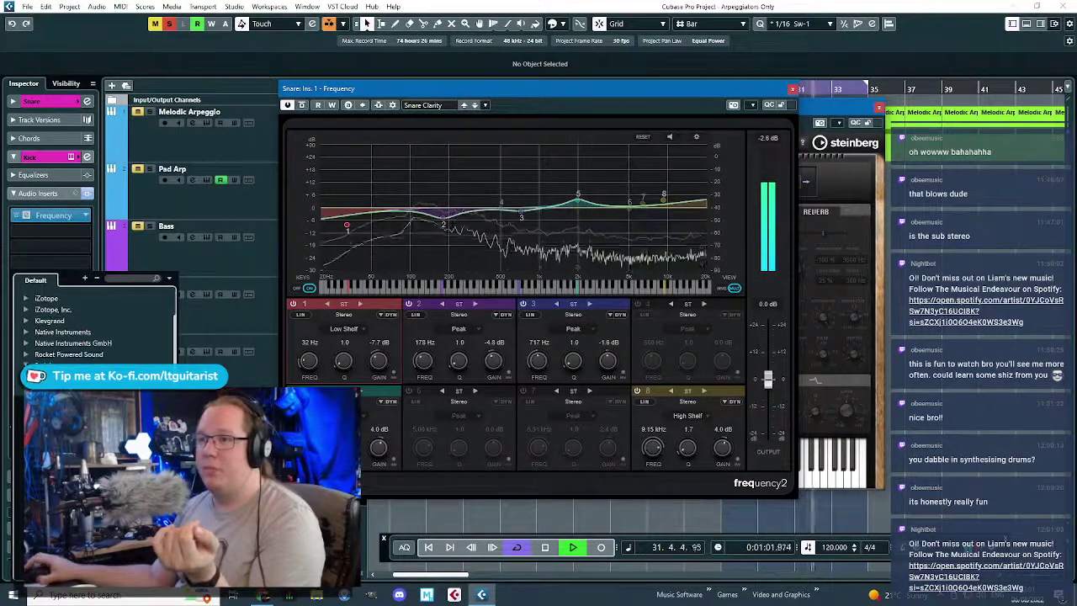
pyautogui.scroll(-1, 93, 328)
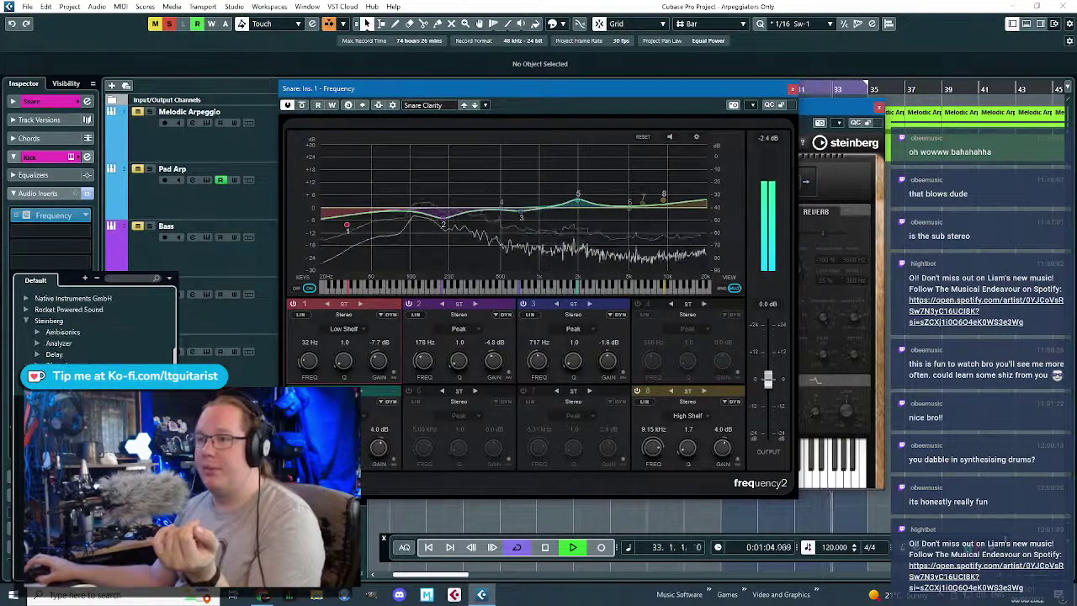
pyautogui.click(84, 249)
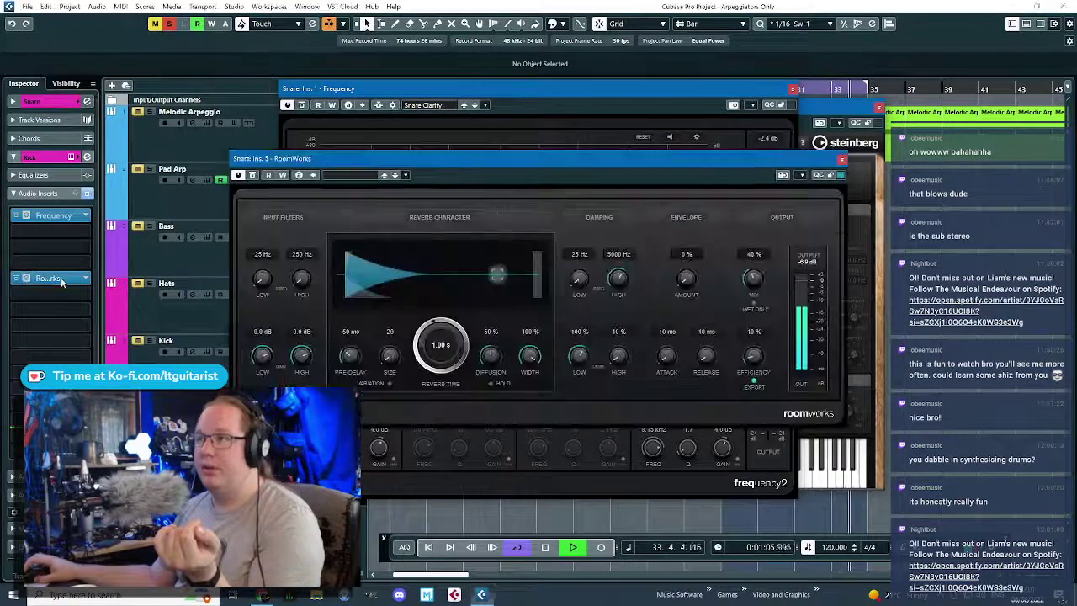
pyautogui.click(354, 175)
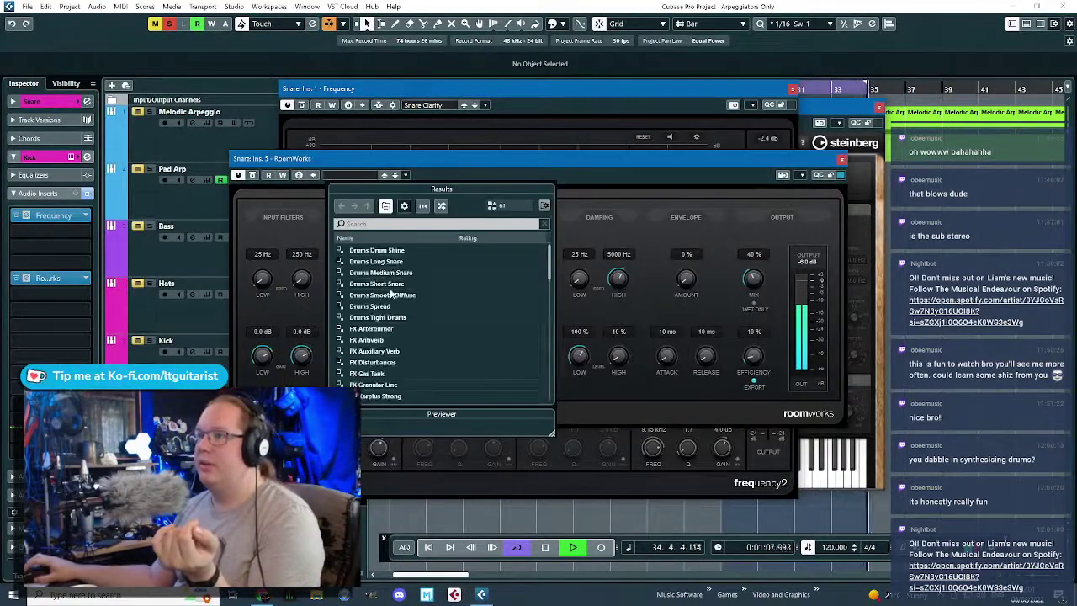
pyautogui.doubleClick(396, 273)
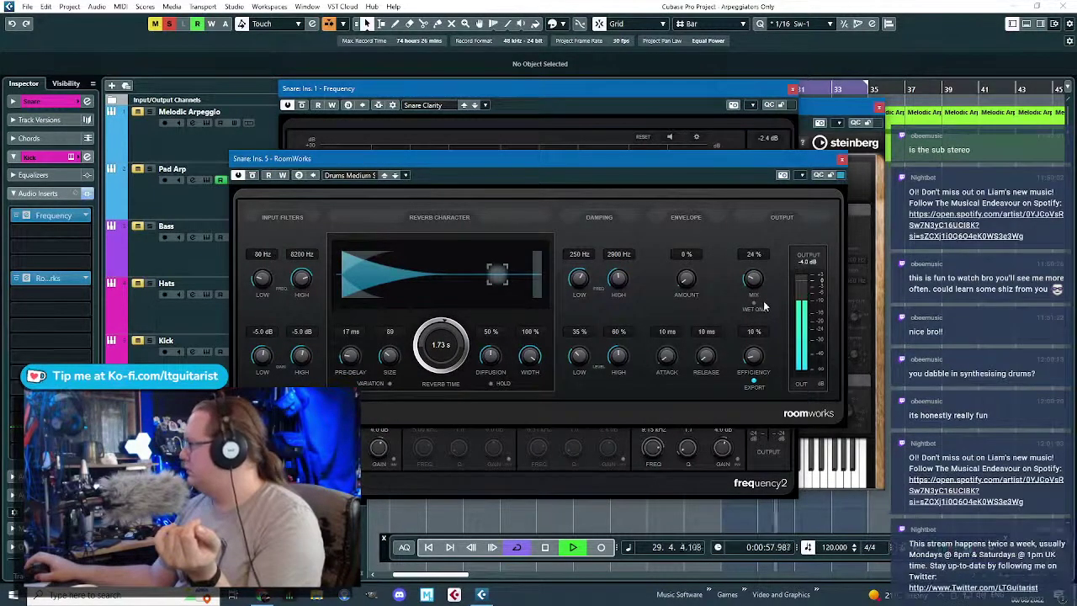
pyautogui.click(841, 160)
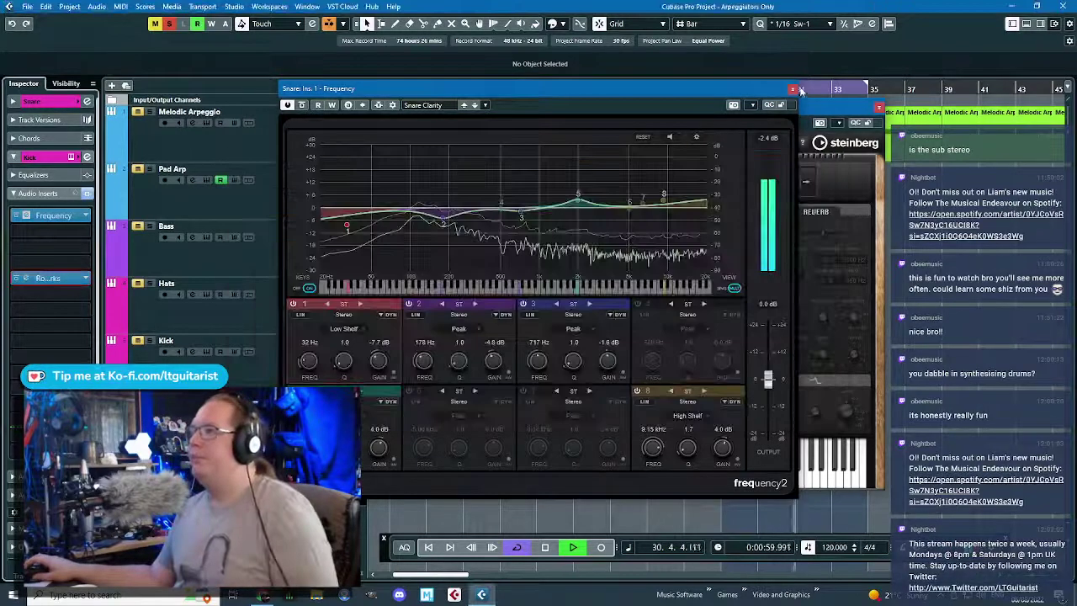
# - Close the Snare's plug-in windows, unsolo the track and play the looped section in the full mix
pyautogui.click(792, 89)
pyautogui.click(878, 107)
pyautogui.press('s')
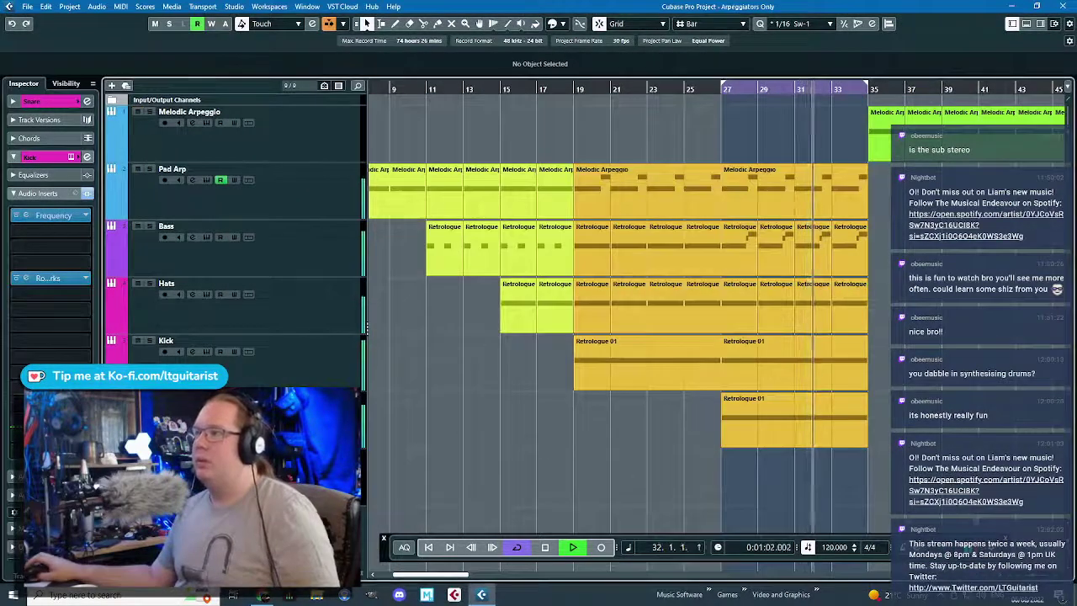
pyautogui.press('h')
pyautogui.press('h')
pyautogui.press('g')
pyautogui.press('g')
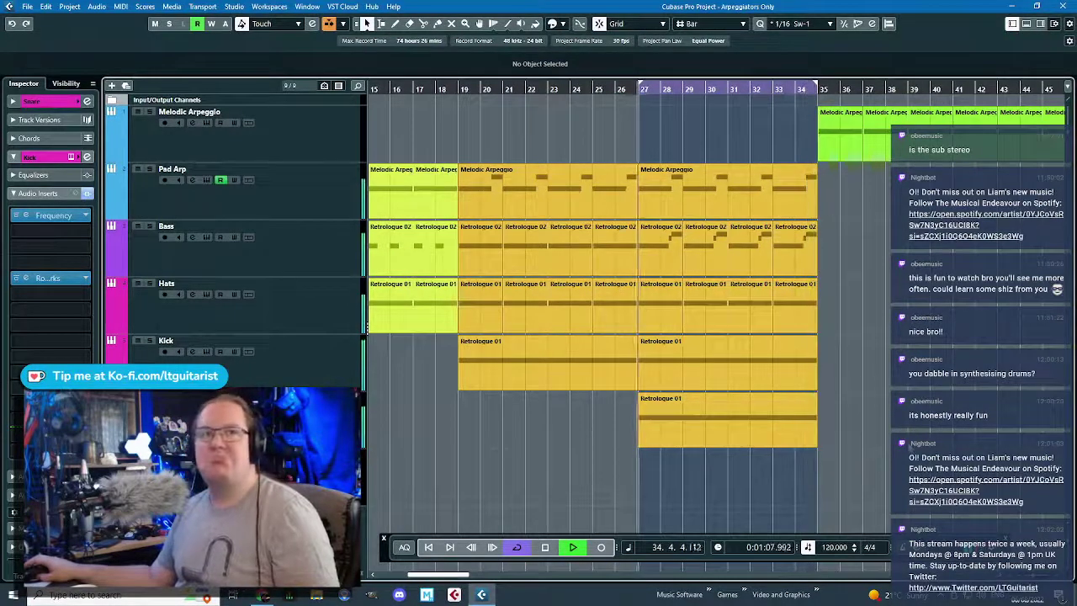
pyautogui.press('g')
pyautogui.press('g')
pyautogui.scroll(-1, 875, 442)
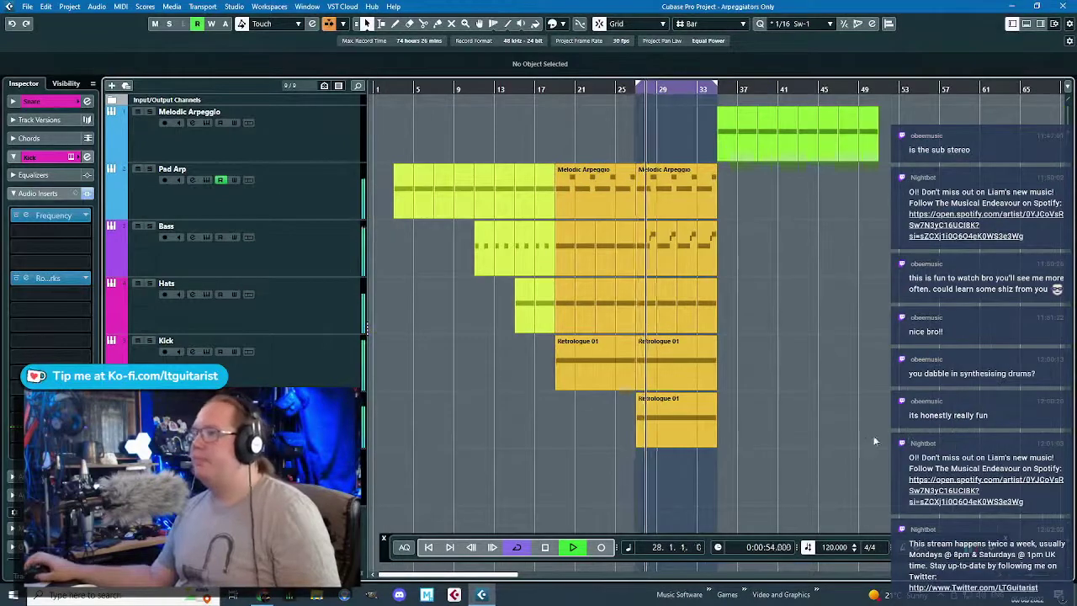
pyautogui.scroll(1, 708, 475)
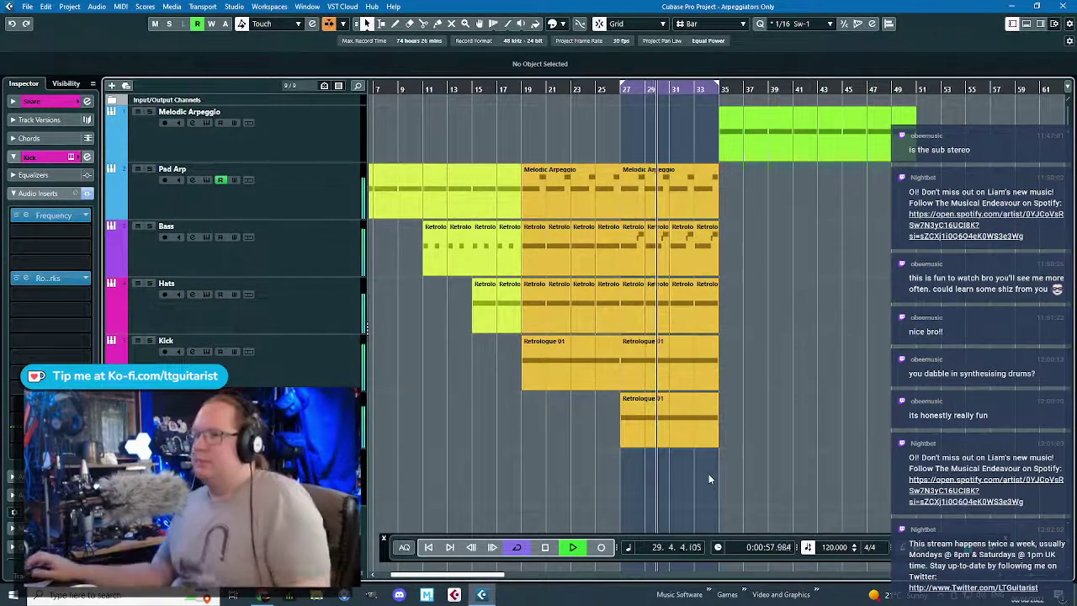
pyautogui.scroll(2, 708, 474)
pyautogui.press('space')
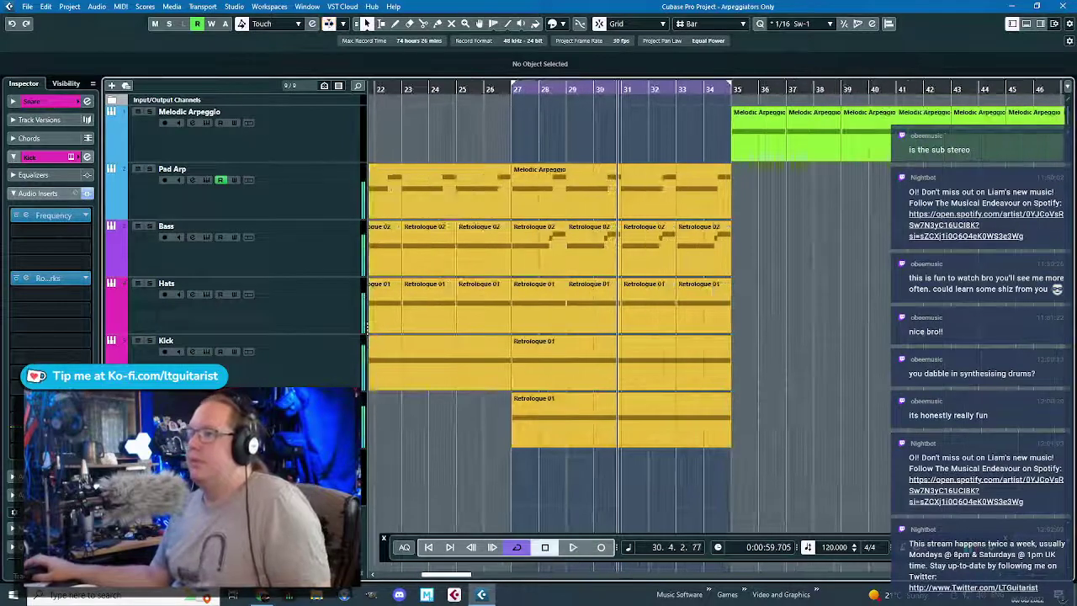
# - Extend the loop range to cover bars 27 to 51 and restart playback
pyautogui.scroll(-2, 875, 345)
pyautogui.moveTo(790, 88); pyautogui.dragTo(991, 149)
pyautogui.click(759, 90)
pyautogui.press('space')
pyautogui.scroll(2, 1001, 236)
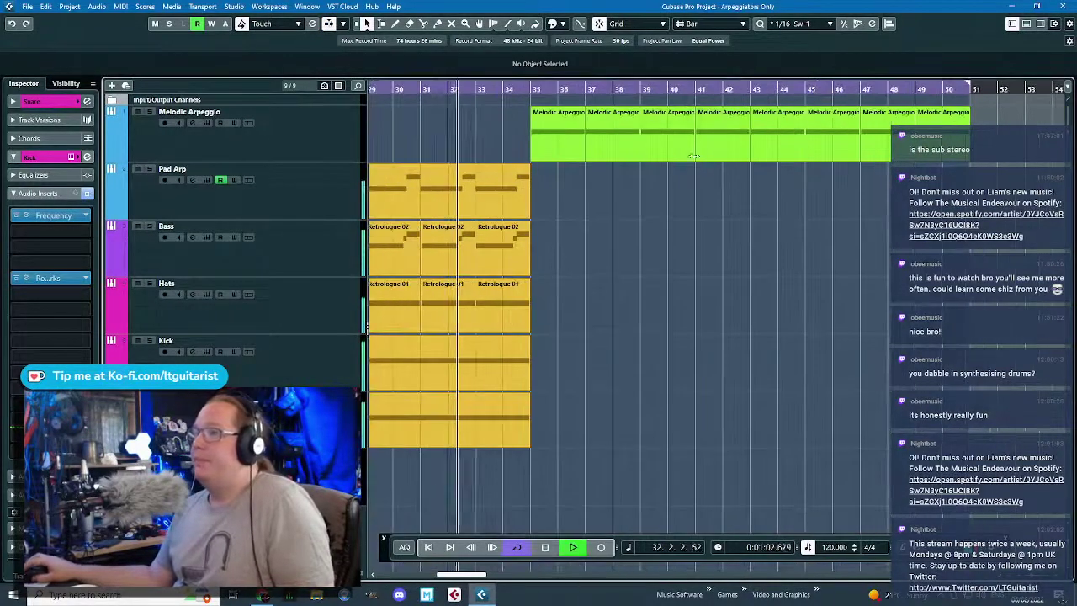
# - Listen to the transition from the last bars before 35 into the Melodic Arpeggio section
pyautogui.click(506, 135)
pyautogui.hscroll(-3, 476, 106)
pyautogui.hscroll(-3, 446, 106)
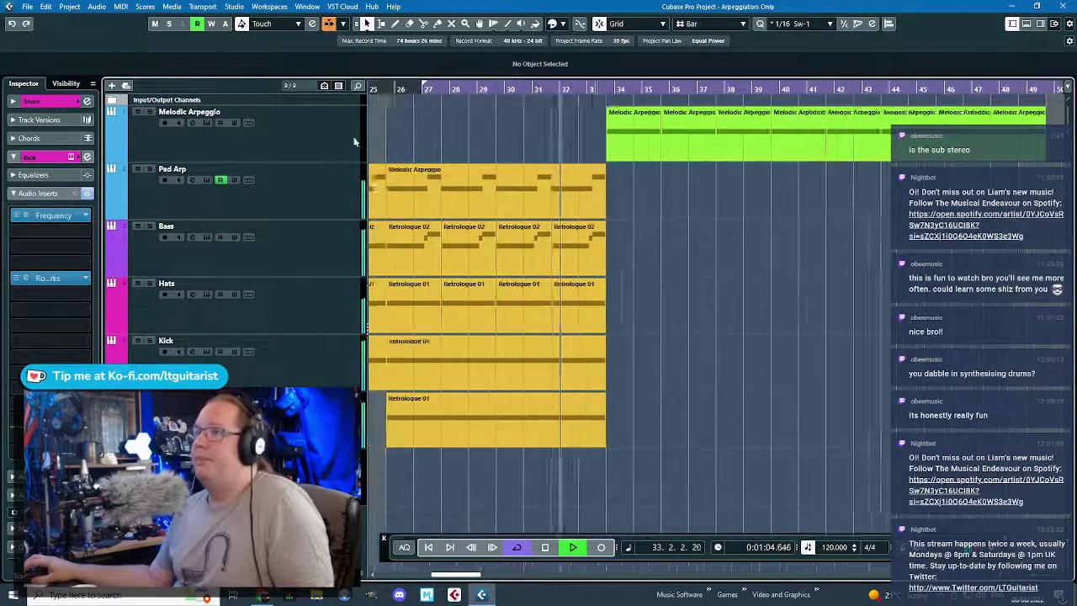
pyautogui.press('space')
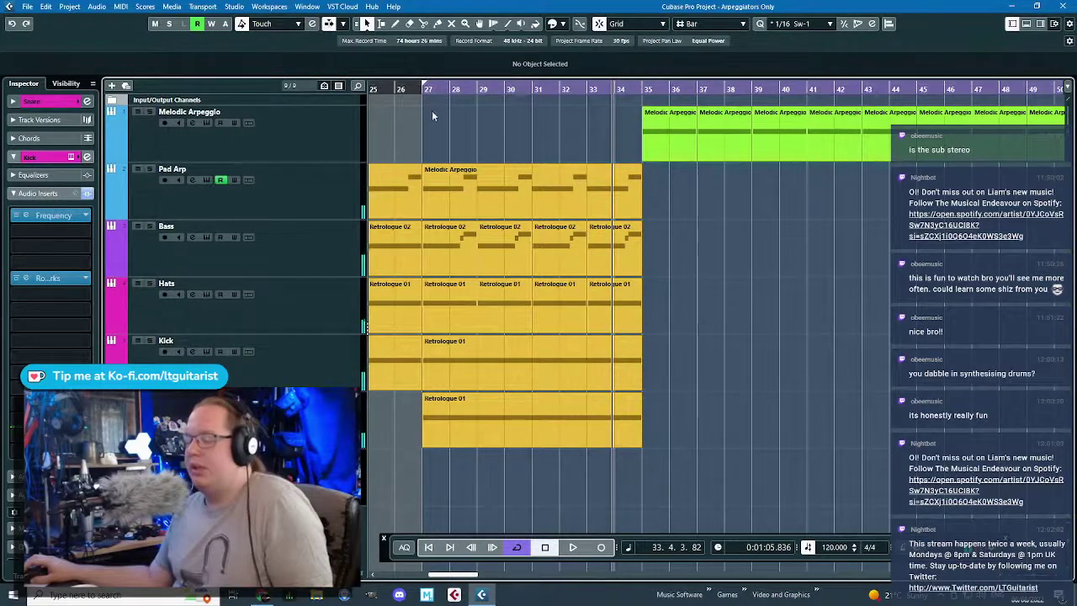
pyautogui.press('space')
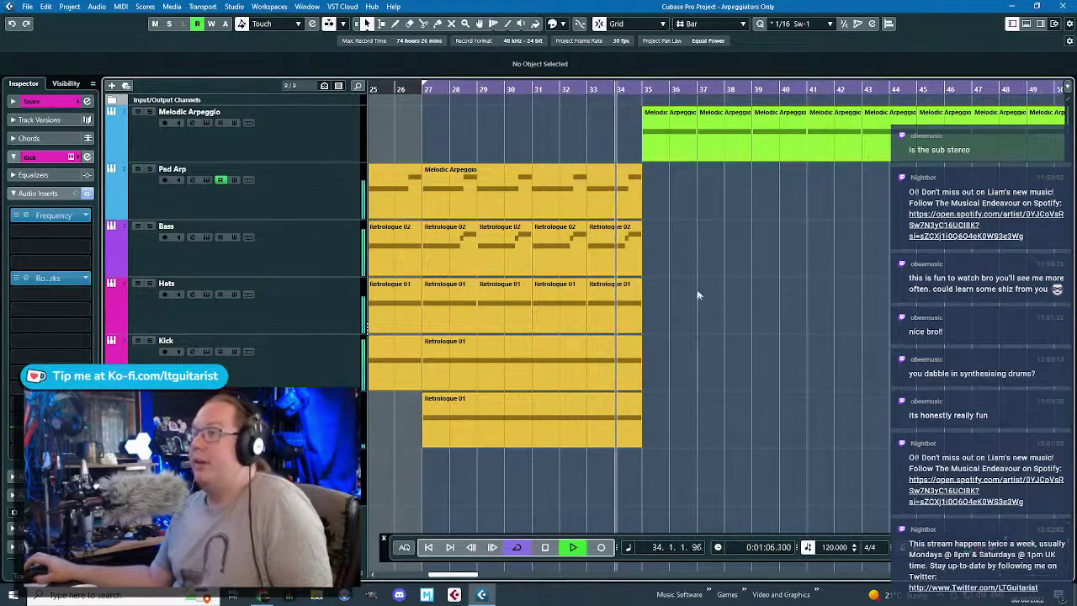
pyautogui.scroll(1, 683, 280)
pyautogui.scroll(-3, 699, 275)
pyautogui.scroll(2, 759, 297)
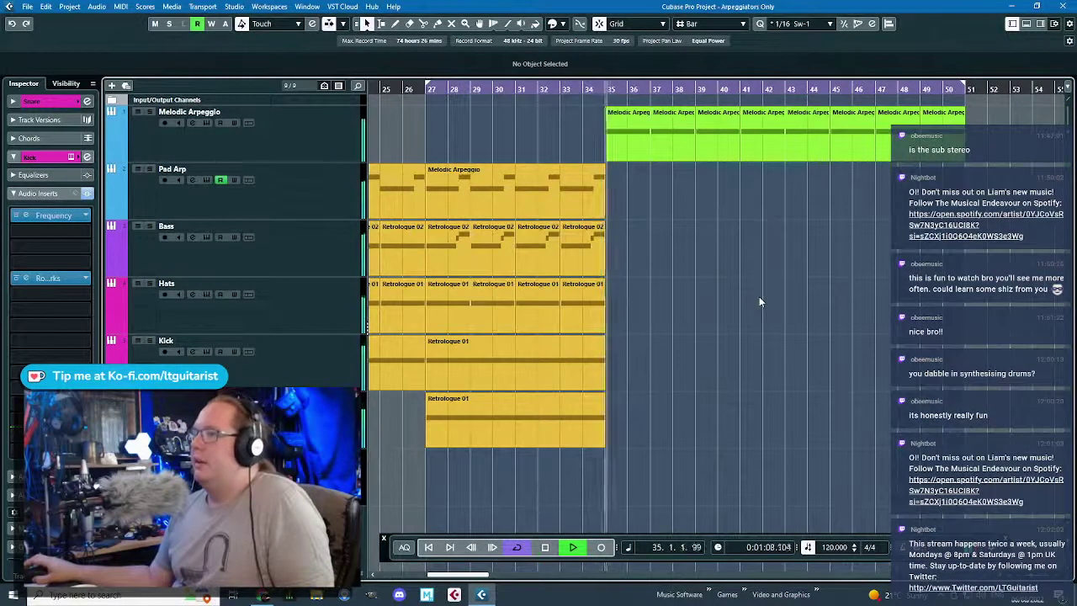
pyautogui.scroll(3, 670, 276)
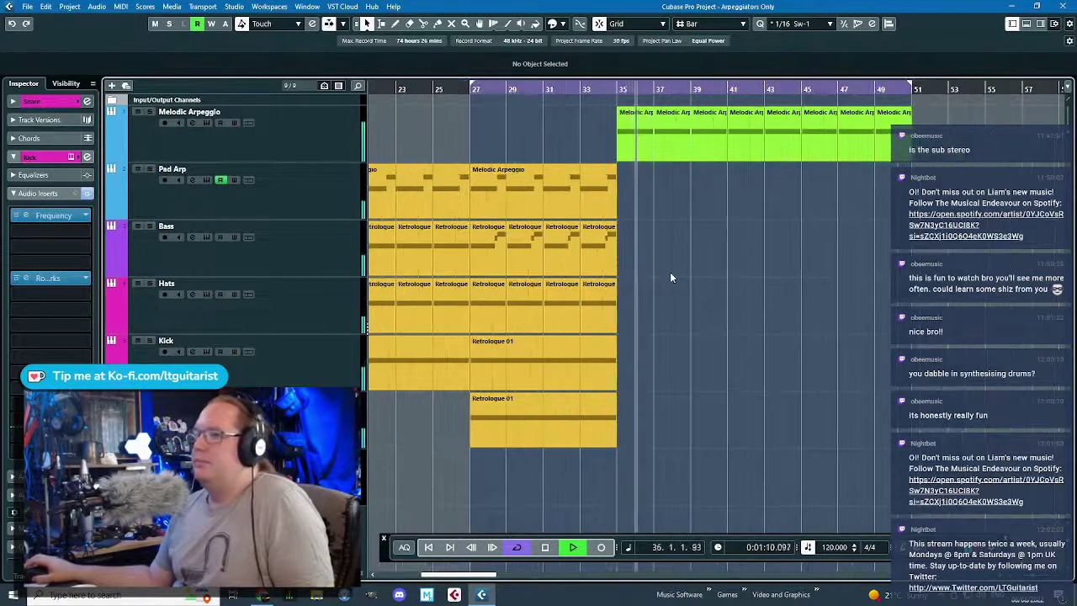
pyautogui.scroll(-3, 670, 276)
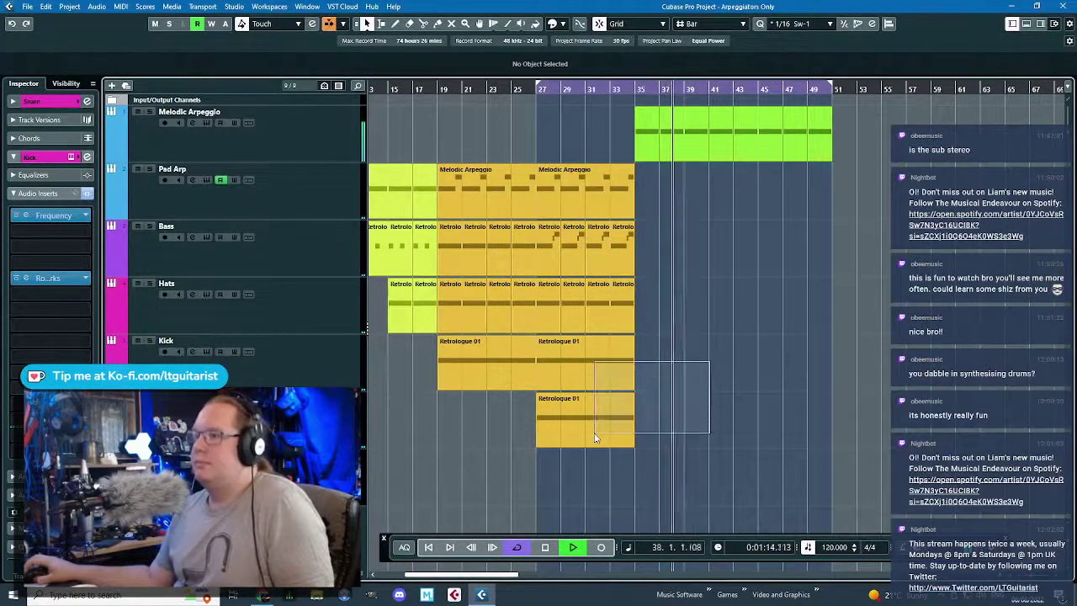
pyautogui.press('space')
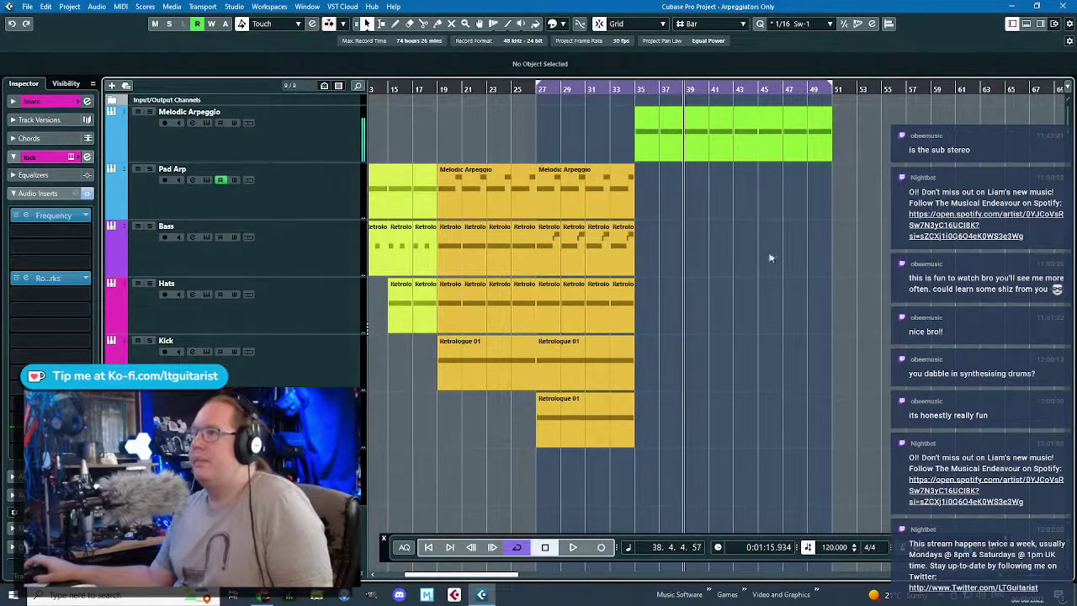
# - Duplicate the Pad Arp, Bass, Hats, Kick and Snare events of bars 27 to 35 twice, filling up to bar 51
pyautogui.moveTo(676, 190); pyautogui.dragTo(544, 472)
pyautogui.hotkey('ctrl', 'd')
pyautogui.hotkey('ctrl', 'd')
pyautogui.click(713, 477)
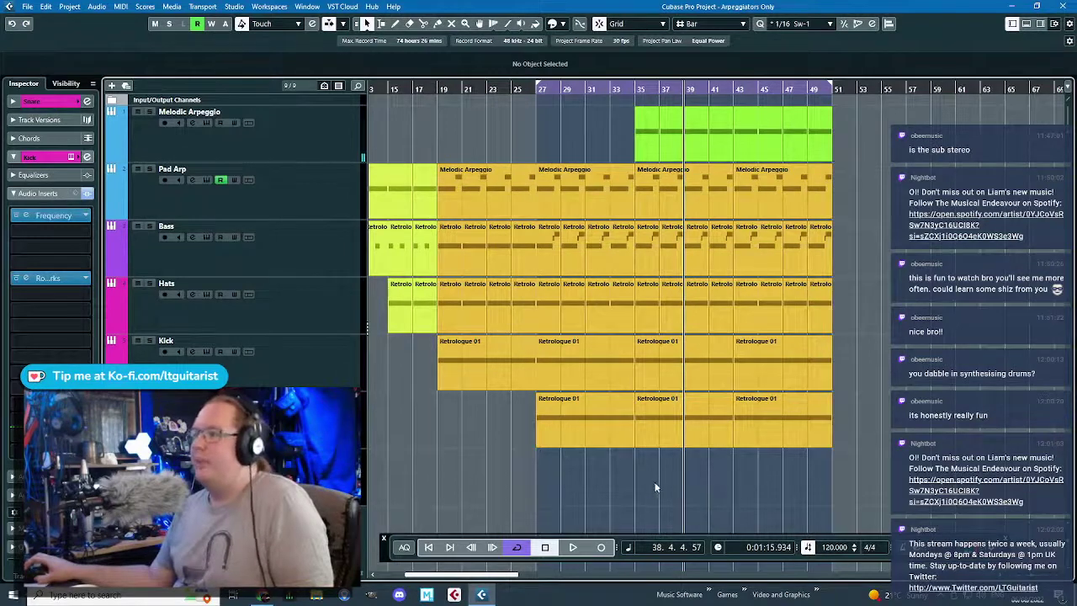
# - Play the section from bar 35, mute the Pad Arp track and set the loop start to bar 35
pyautogui.scroll(2, 671, 493)
pyautogui.click(615, 89)
pyautogui.press('space')
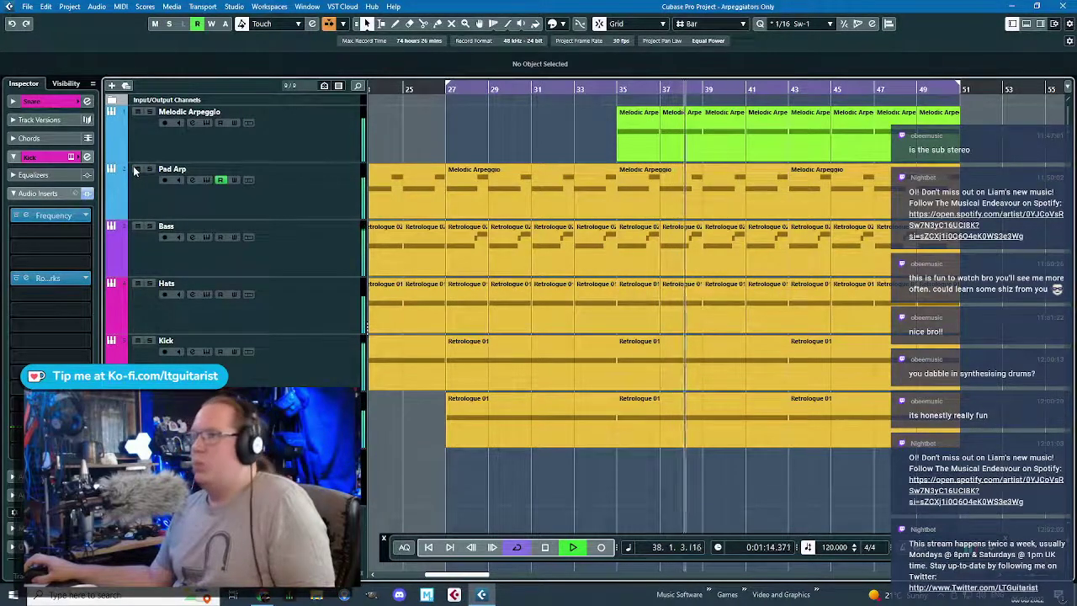
pyautogui.press('space')
pyautogui.click(162, 205)
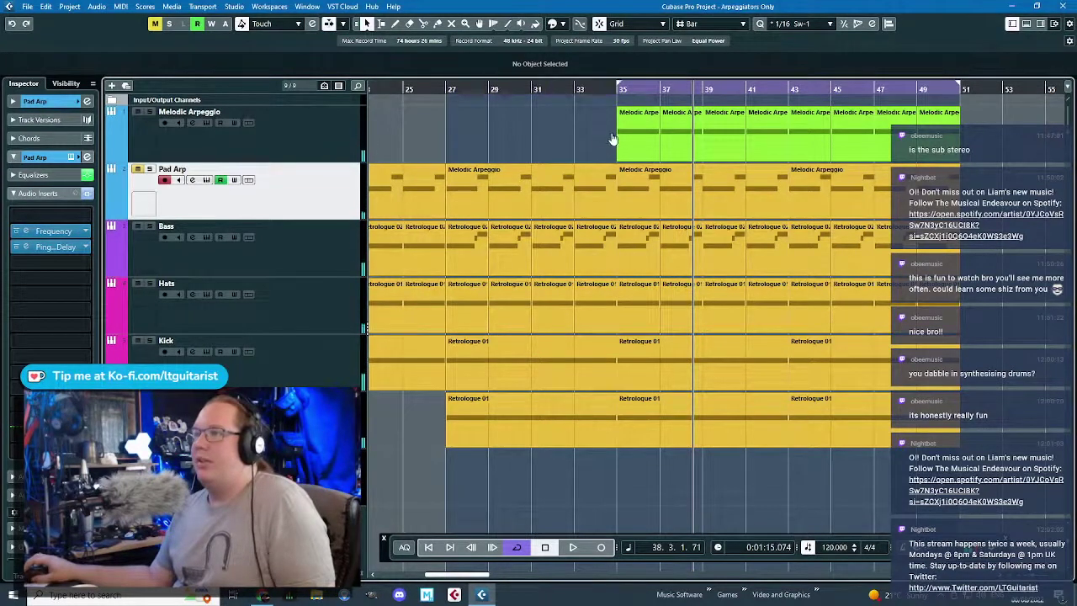
pyautogui.moveTo(613, 140); pyautogui.dragTo(614, 143)
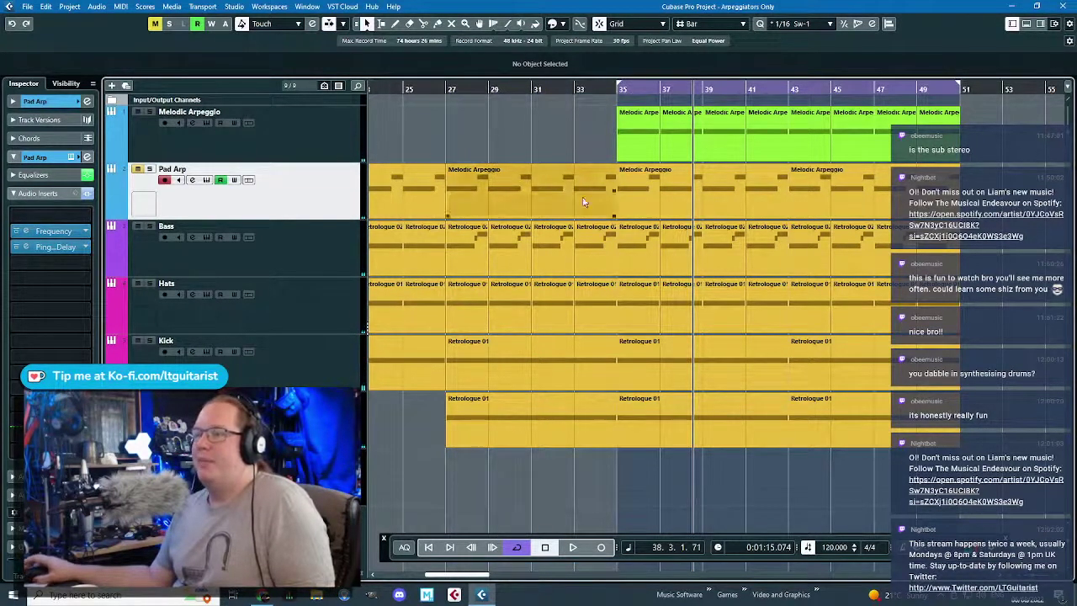
# - Rewrite the Bass event at bar 35 as eight eighth-note F#2 notes, one on each beat of its two bars
pyautogui.doubleClick(640, 253)
pyautogui.press('Delete')
pyautogui.moveTo(478, 202); pyautogui.dragTo(263, 274)
pyautogui.hscroll(-2, 388, 239)
pyautogui.press('space')
pyautogui.moveTo(294, 303); pyautogui.dragTo(158, 229)
pyautogui.hotkey('ctrl', 'd')
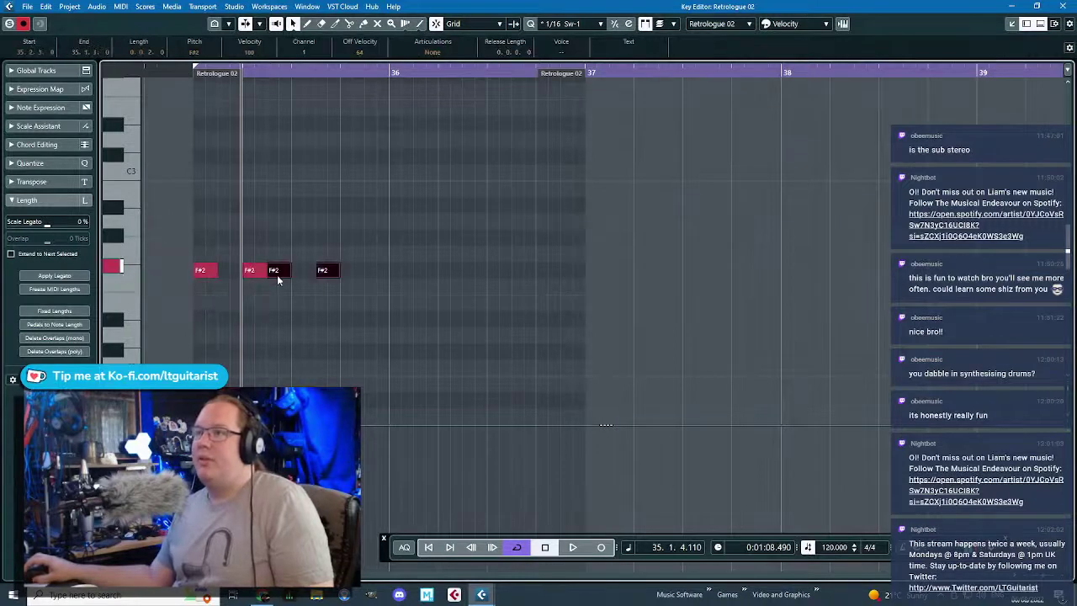
pyautogui.hotkey('ctrl', 'a')
pyautogui.hotkey('ctrl', 'd')
pyautogui.moveTo(386, 278); pyautogui.dragTo(410, 279)
pyautogui.moveTo(365, 196); pyautogui.dragTo(308, 148)
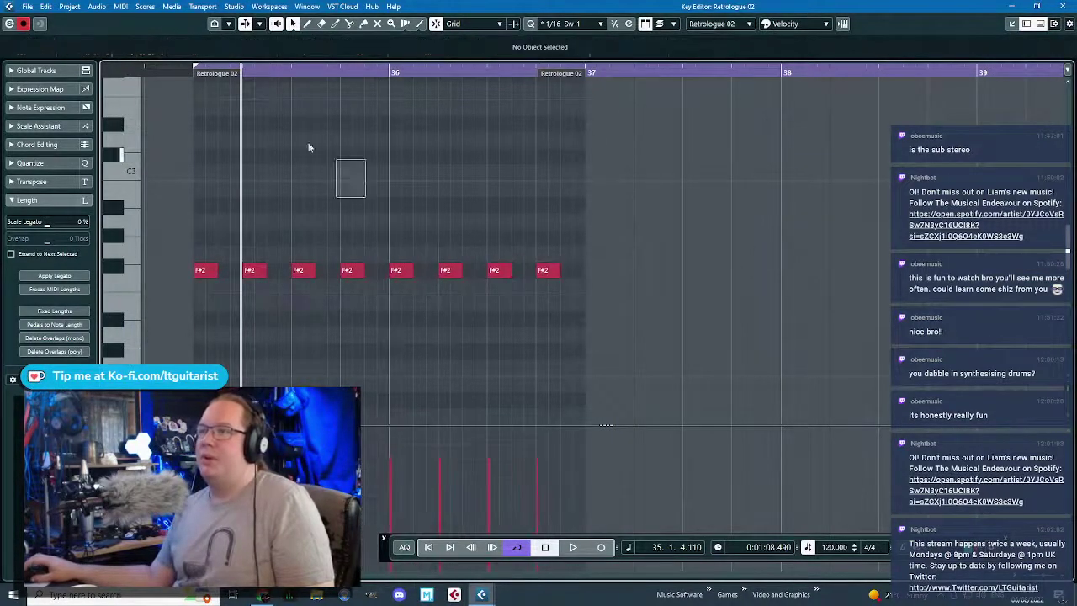
# - Lengthen the seventh F#2 note to the end of the event in place of the eighth note, and close the Key Editor
pyautogui.press('space')
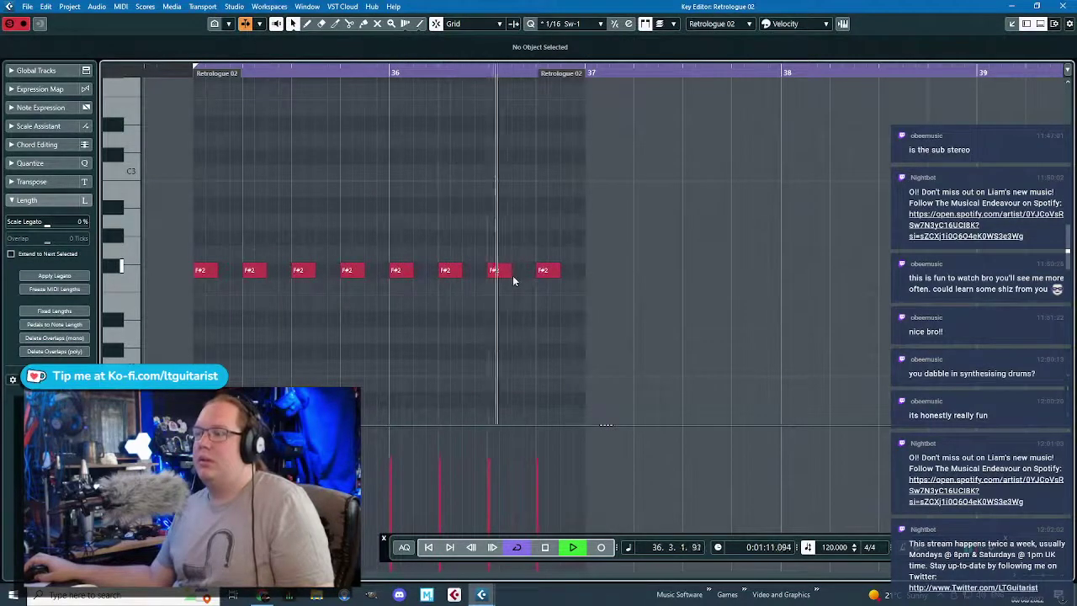
pyautogui.moveTo(505, 271); pyautogui.dragTo(527, 276)
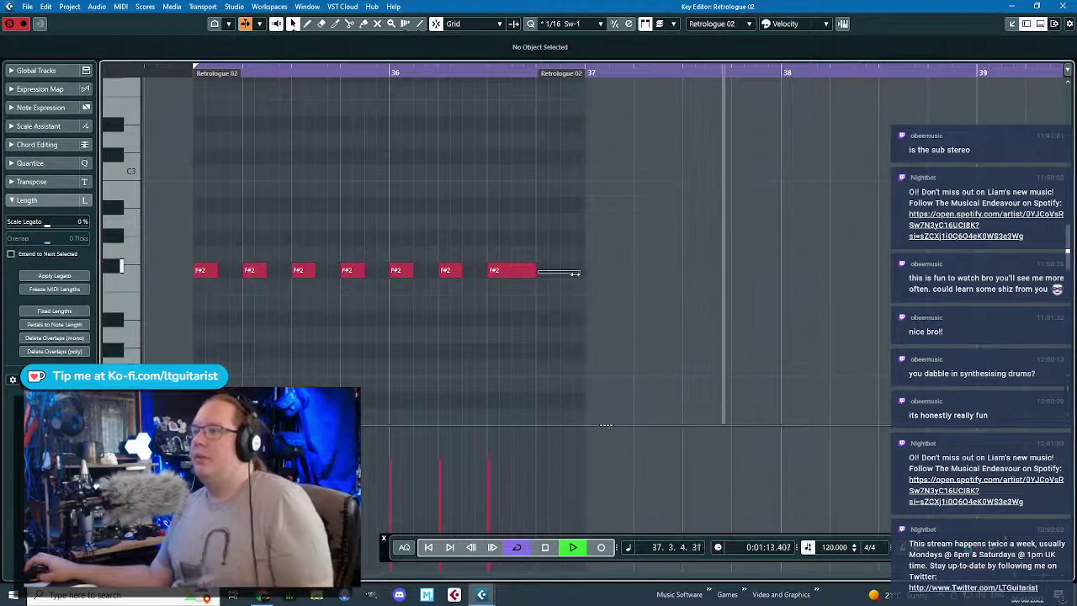
pyautogui.moveTo(535, 270); pyautogui.dragTo(584, 271)
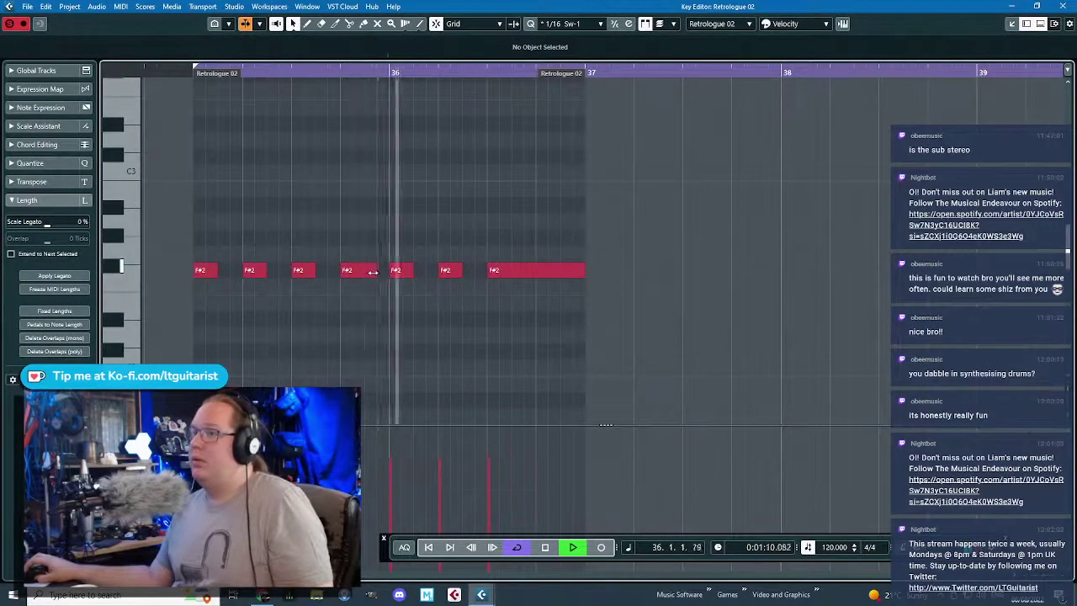
pyautogui.moveTo(360, 270); pyautogui.dragTo(360, 271)
pyautogui.click(386, 203)
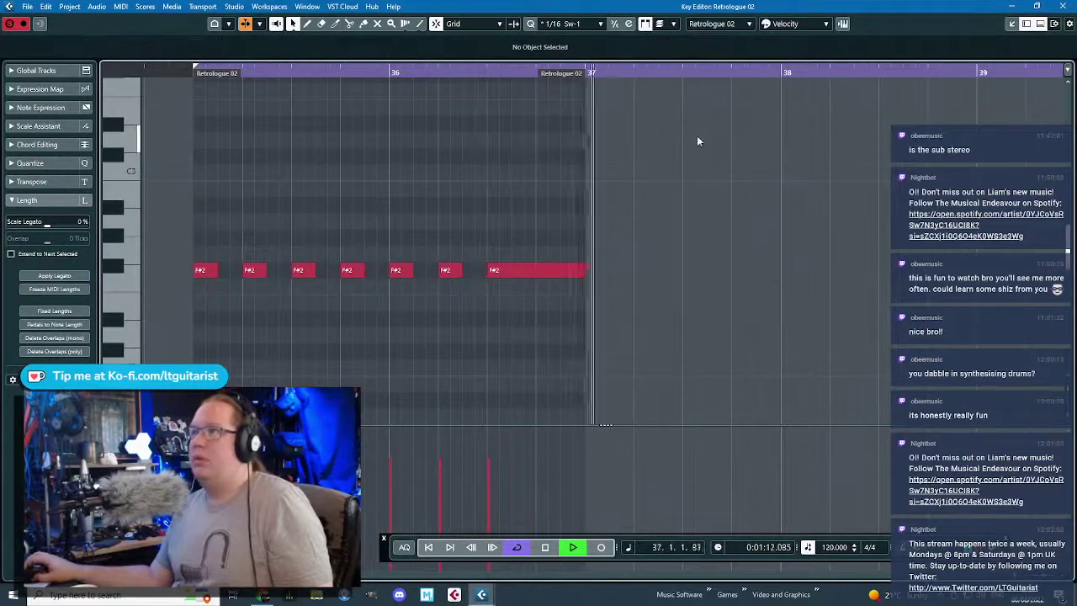
pyautogui.press('space')
pyautogui.click(1064, 5)
# - Replace the remaining Bass events up to bar 51 with repeats of the edited two-bar event
pyautogui.moveTo(729, 224); pyautogui.dragTo(649, 253)
pyautogui.hotkey('ctrl', 'd')
pyautogui.hotkey('ctrl', 'd')
pyautogui.hotkey('ctrl', 'd')
pyautogui.hotkey('ctrl', 'd')
pyautogui.hotkey('ctrl', 'd')
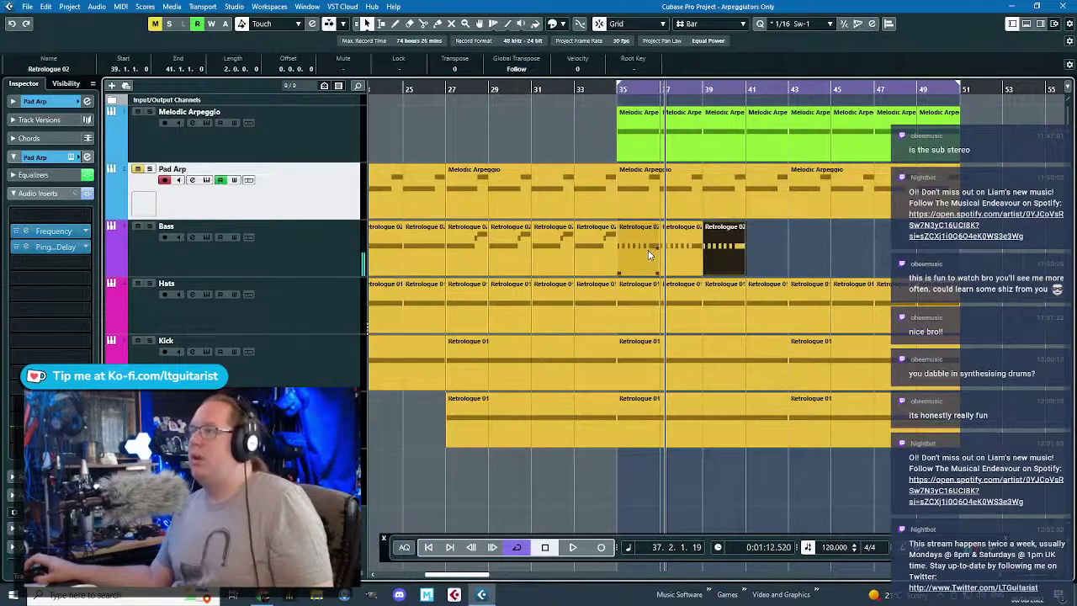
pyautogui.hotkey('ctrl', 'd')
pyautogui.hotkey('ctrl', 'd')
# - Play from bar 35 and colour the Bass events of bars 35 to 51 green
pyautogui.click(614, 91)
pyautogui.press('space')
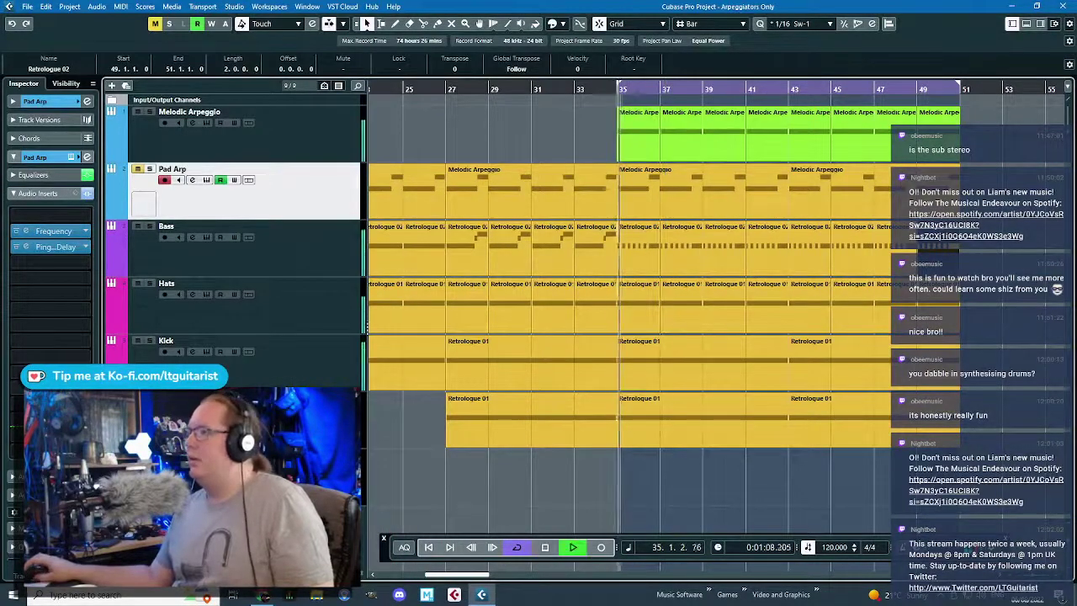
pyautogui.moveTo(966, 246); pyautogui.dragTo(637, 257)
pyautogui.click(552, 23)
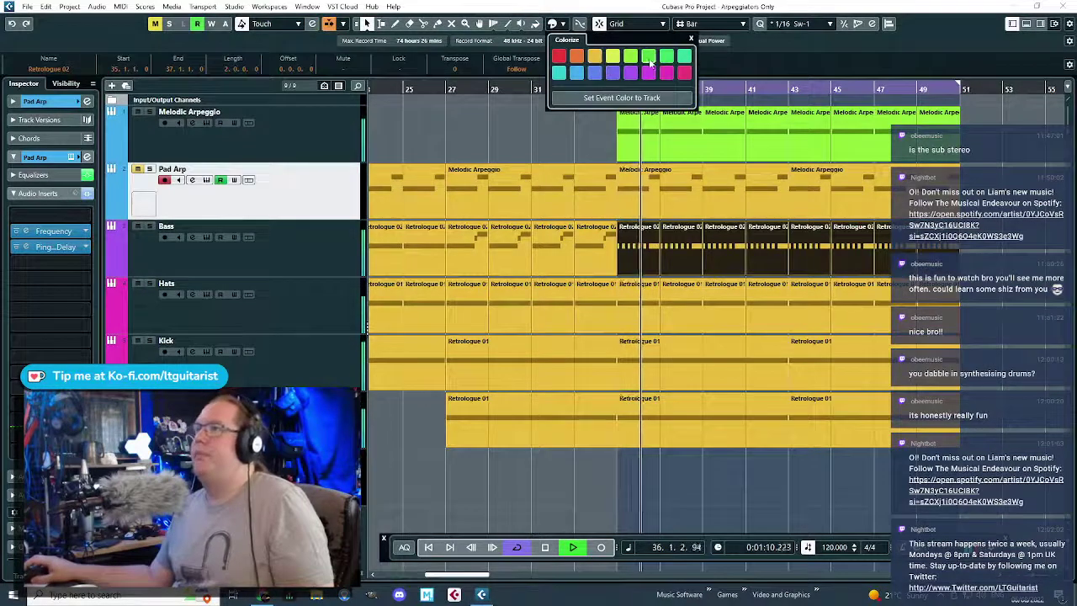
pyautogui.click(648, 55)
pyautogui.click(474, 129)
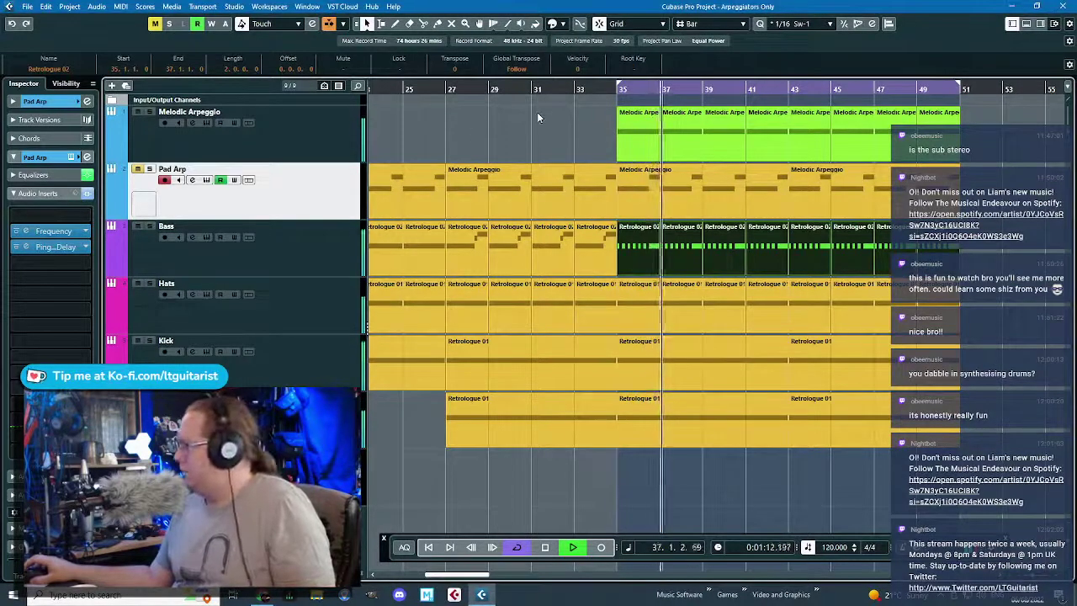
# - Split the first green Bass event at bar 36 and replace its second bar with a copy of bar 35
pyautogui.scroll(-1, 539, 137)
pyautogui.scroll(1, 844, 308)
pyautogui.scroll(2, 740, 232)
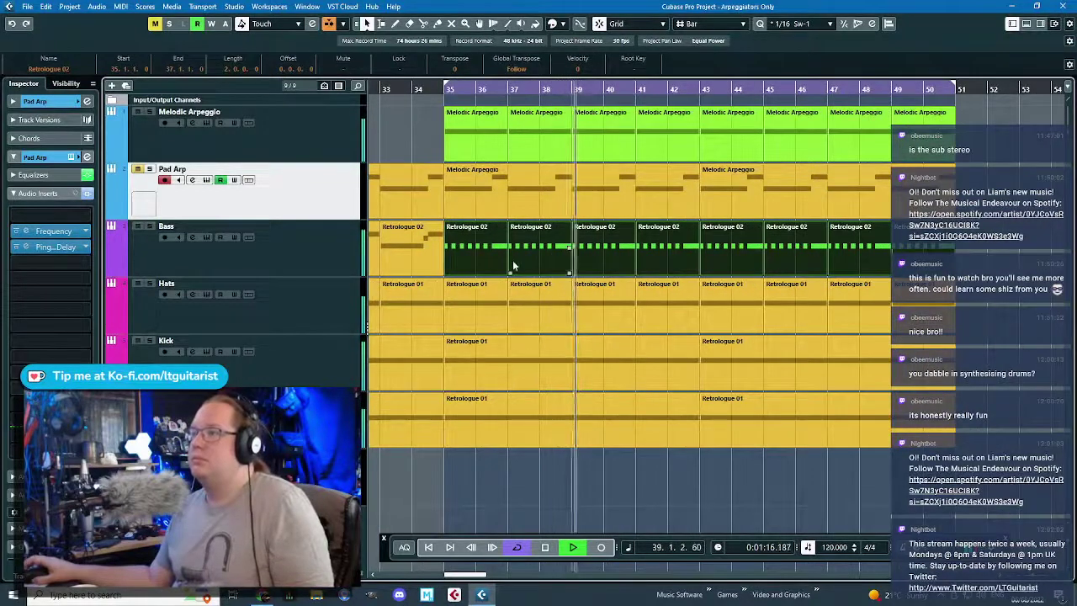
pyautogui.press('space')
pyautogui.click(480, 270)
pyautogui.moveTo(501, 258); pyautogui.dragTo(471, 266)
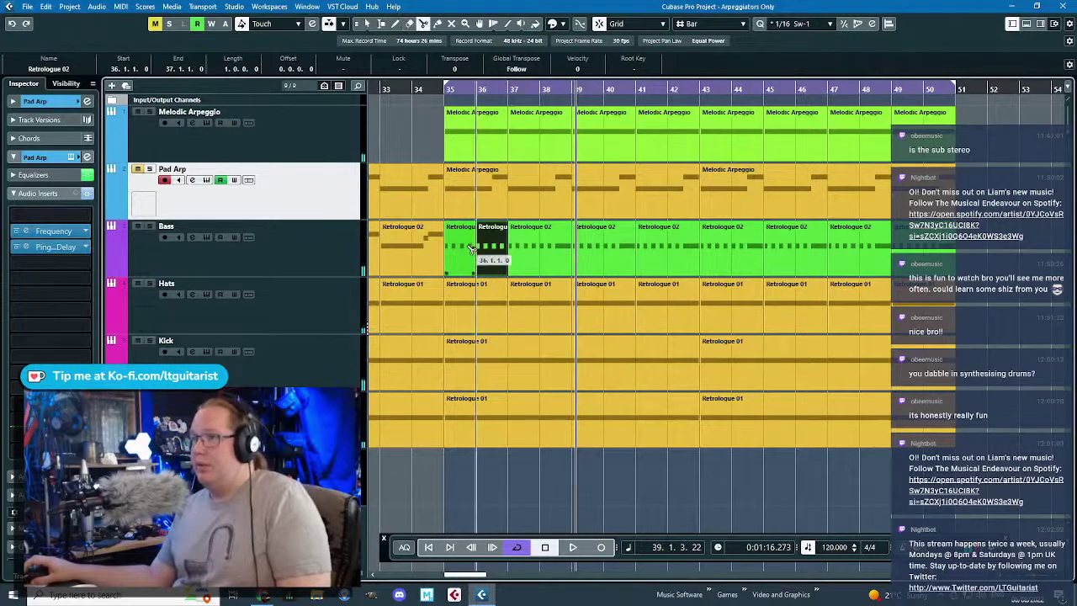
# - Glue the Bass pieces from bar 35 to 39 into a four-bar event and repeat it over the remaining events to bar 51
pyautogui.press('4')
pyautogui.click(471, 249)
pyautogui.click(471, 249)
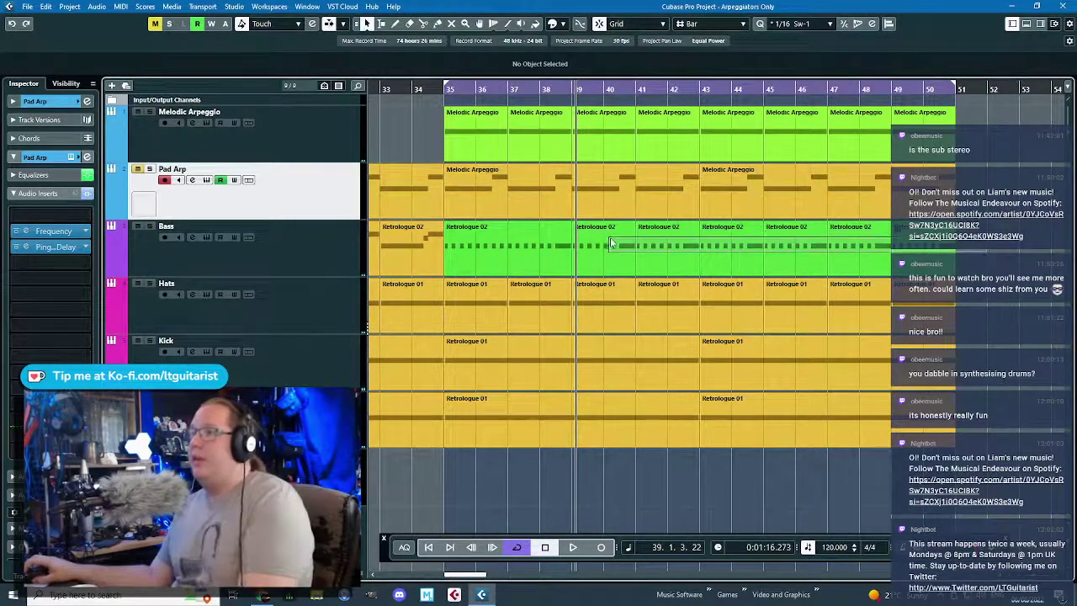
pyautogui.moveTo(610, 240); pyautogui.dragTo(604, 241)
pyautogui.press('Delete')
pyautogui.click(522, 254)
pyautogui.hotkey('ctrl', 'd')
pyautogui.hotkey('ctrl', 'd')
pyautogui.hotkey('ctrl', 'd')
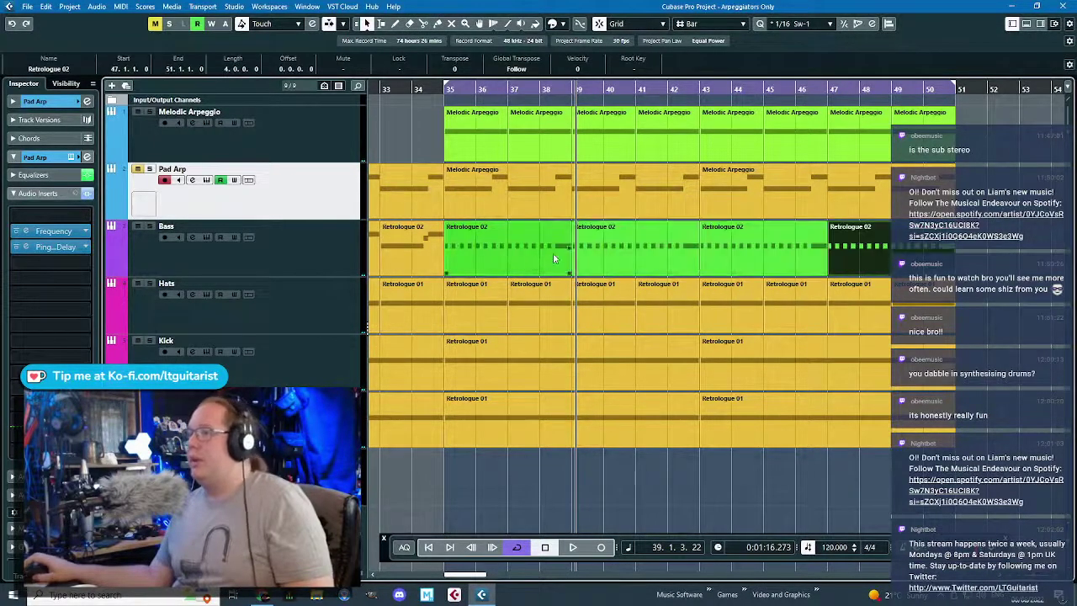
# - Place the cursor at bar 35, show the Pad Arp's automation lanes and delete its events from bar 35 to 51
pyautogui.click(385, 116)
pyautogui.click(433, 90)
pyautogui.click(120, 216)
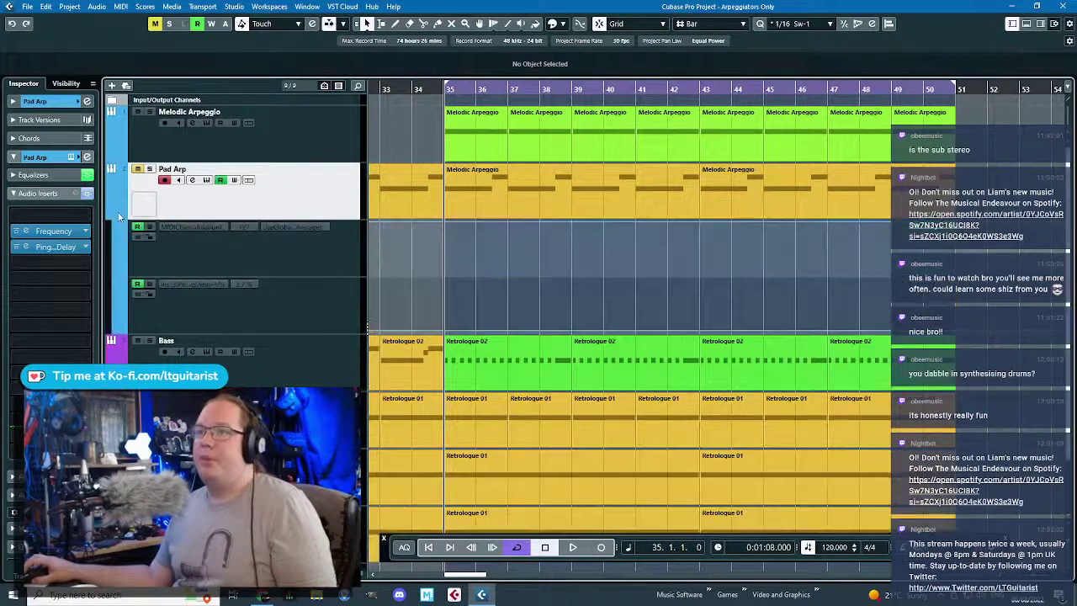
pyautogui.moveTo(388, 142); pyautogui.dragTo(359, 141)
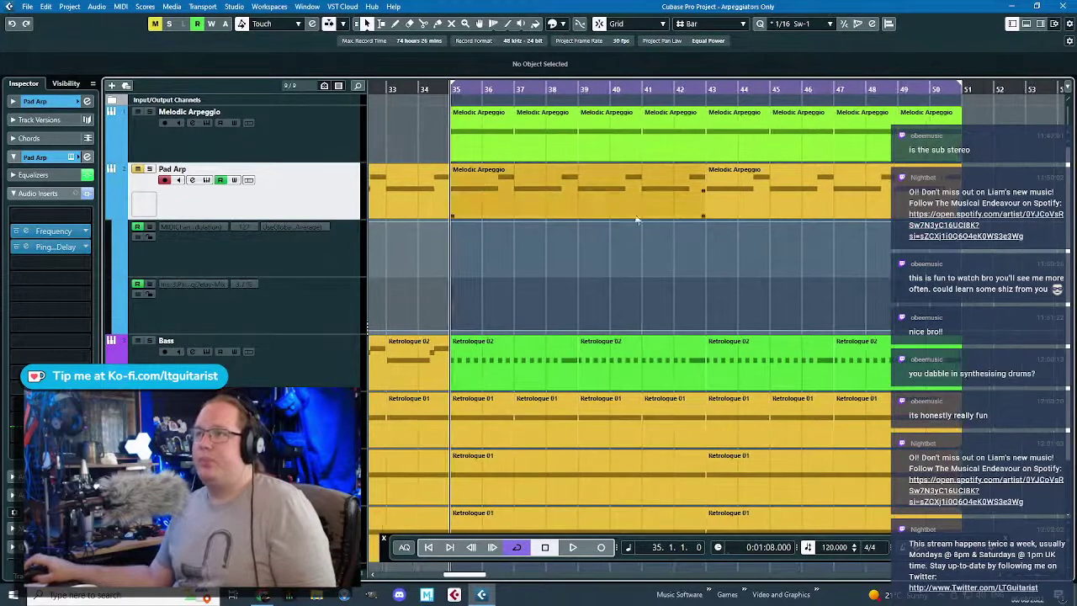
pyautogui.moveTo(976, 193); pyautogui.dragTo(593, 202)
pyautogui.press('Delete')
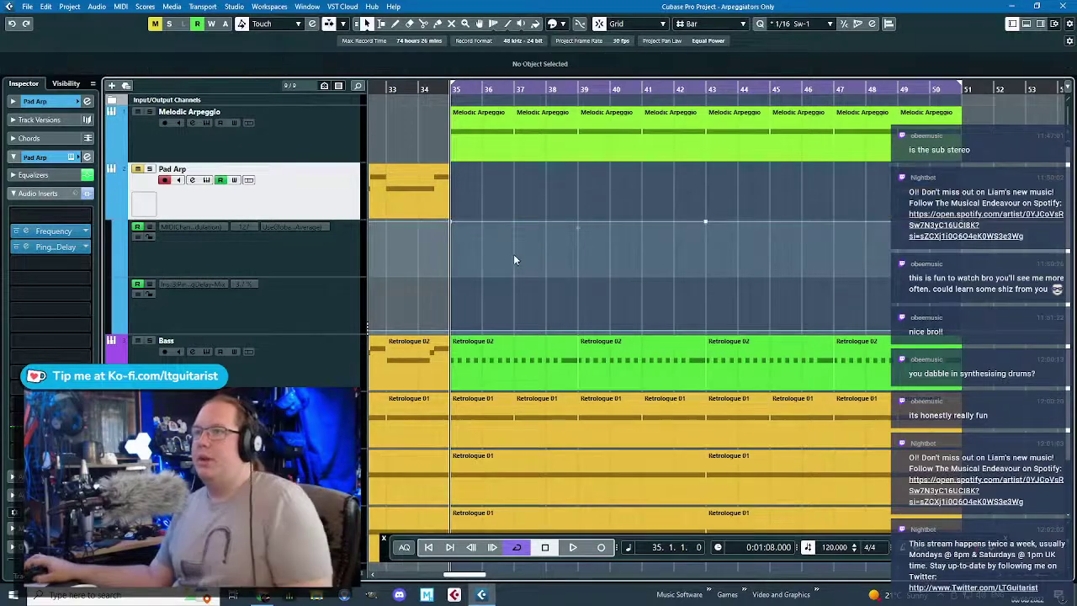
# - Copy the two-bar Pad Arp event just before bar 19 and paste it at bar 35
pyautogui.scroll(-3, 513, 255)
pyautogui.moveTo(513, 255); pyautogui.dragTo(252, 274)
pyautogui.click(615, 204)
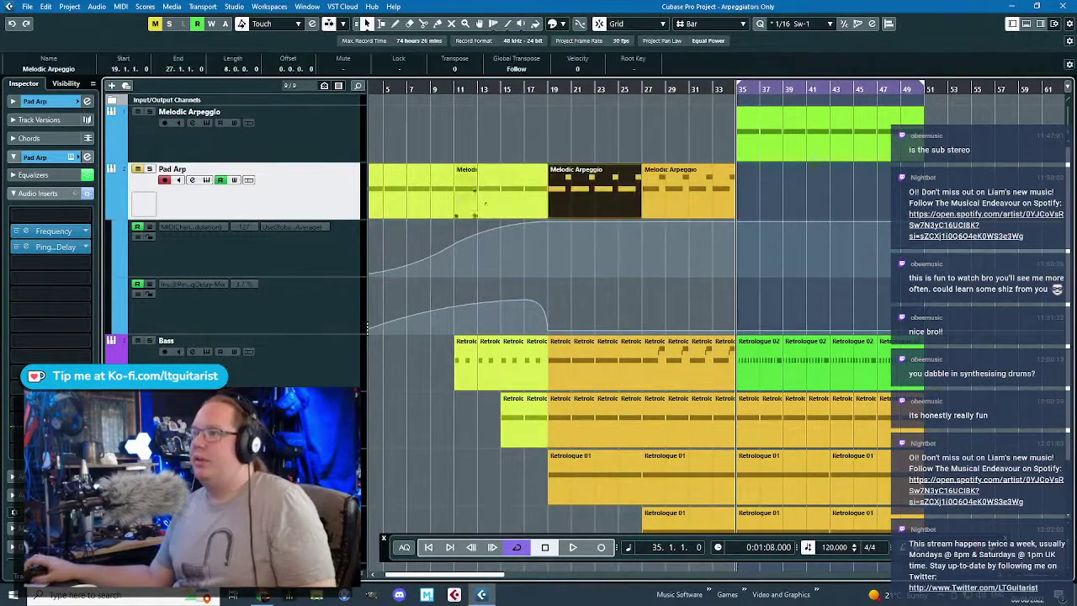
pyautogui.click(540, 199)
pyautogui.hotkey('ctrl', 'c')
pyautogui.hotkey('ctrl', 'v')
pyautogui.scroll(3, 762, 206)
pyautogui.click(730, 207)
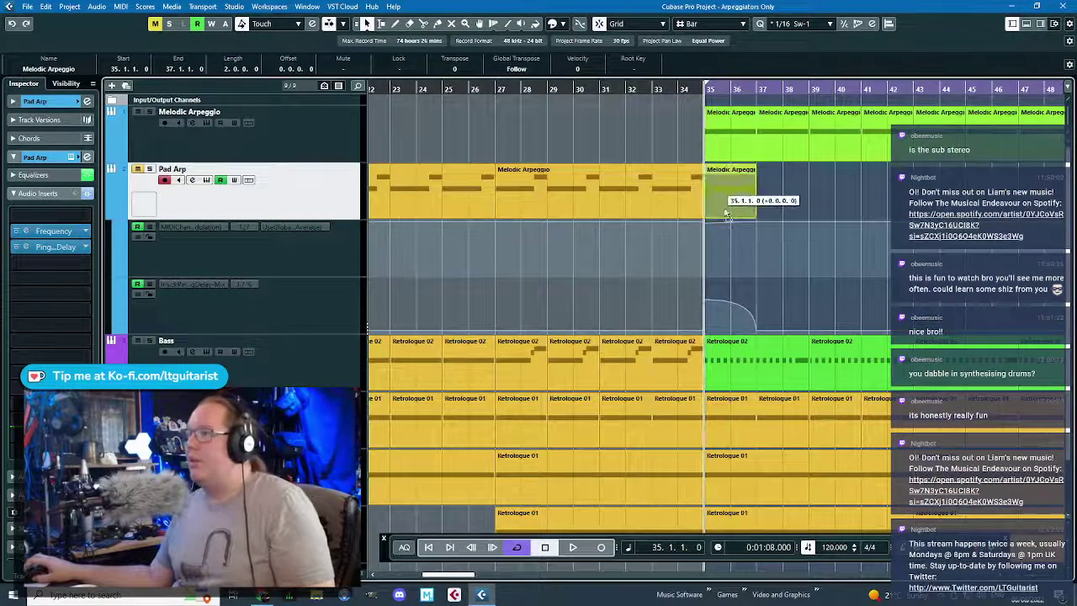
# - Repeat the pasted two-bar Pad Arp event from bar 35 until it fills the track to bar 51
pyautogui.scroll(-3, 627, 286)
pyautogui.hotkey('ctrl', 'd')
pyautogui.hotkey('ctrl', 'd')
pyautogui.hotkey('ctrl', 'd')
pyautogui.hotkey('ctrl', 'd')
pyautogui.hotkey('ctrl', 'd')
pyautogui.hotkey('ctrl', 'd')
pyautogui.scroll(2, 842, 266)
pyautogui.hotkey('ctrl', 'd')
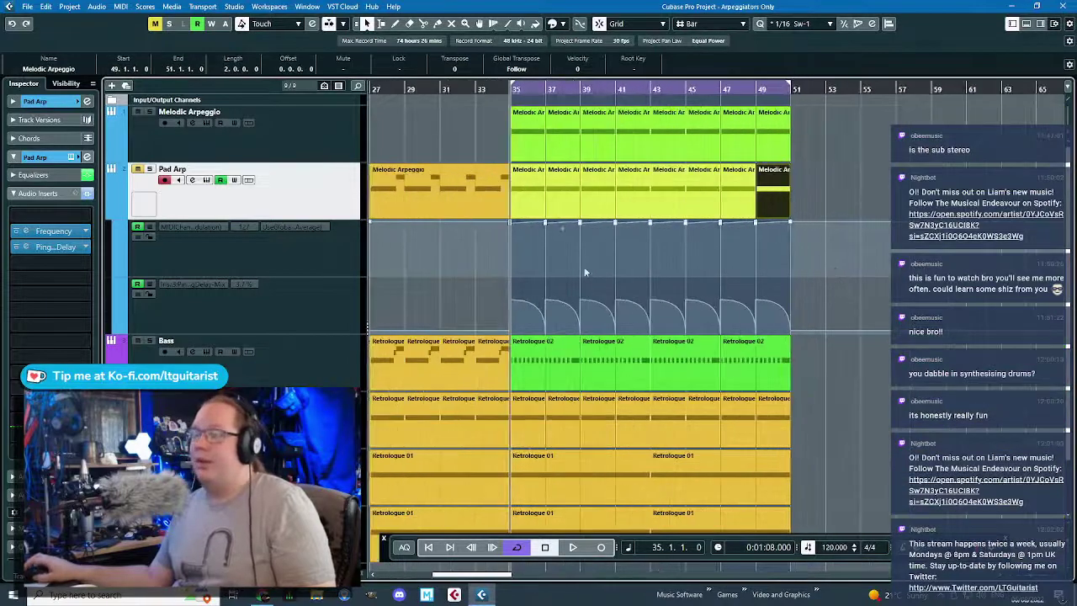
# - Delete the Pad Arp's delay mix and modulation points over bars 35 to 51 and curve the modulation down to zero between bars 33 and 35
pyautogui.moveTo(441, 288); pyautogui.dragTo(842, 324)
pyautogui.press('Delete')
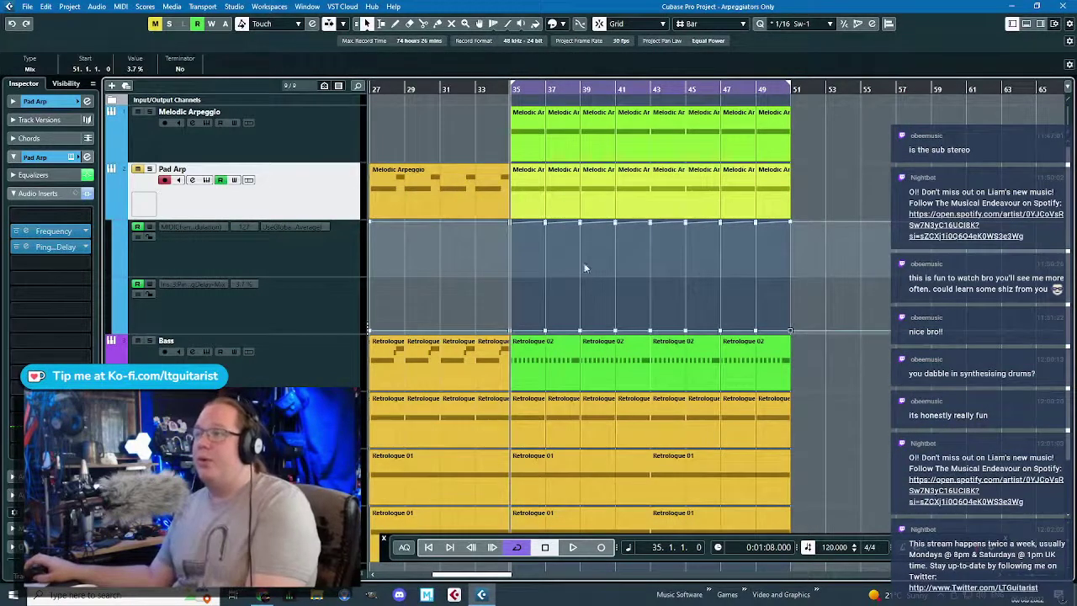
pyautogui.press('Delete')
pyautogui.moveTo(542, 225); pyautogui.dragTo(526, 274)
pyautogui.moveTo(499, 226); pyautogui.dragTo(476, 223)
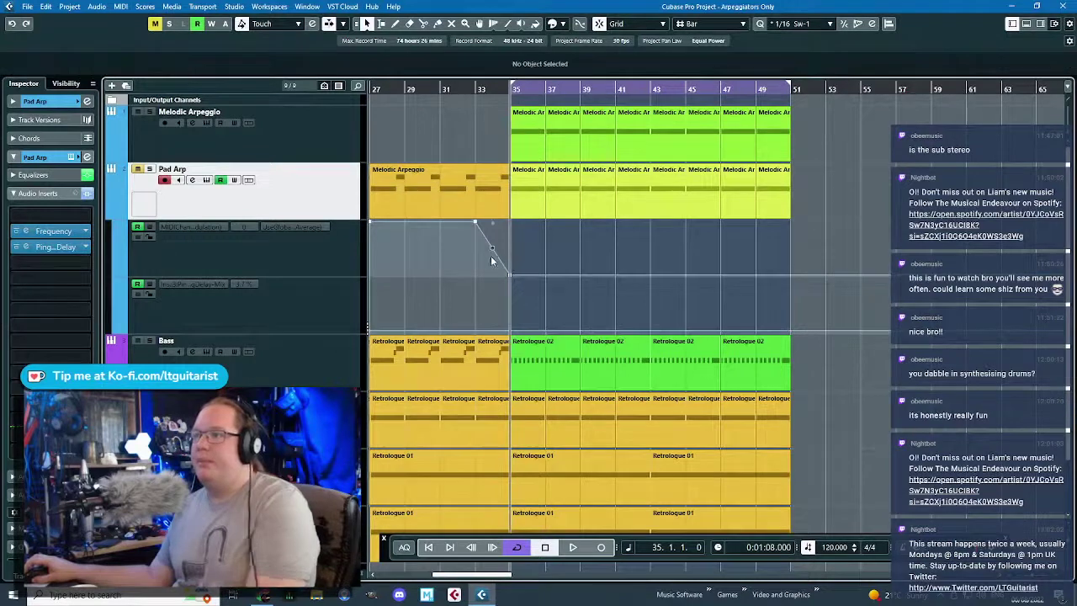
# - Play from just before bar 33 with the Pad Arp soloed, add the Melodic Arpeggio, and clear the solos
pyautogui.click(150, 169)
pyautogui.click(479, 89)
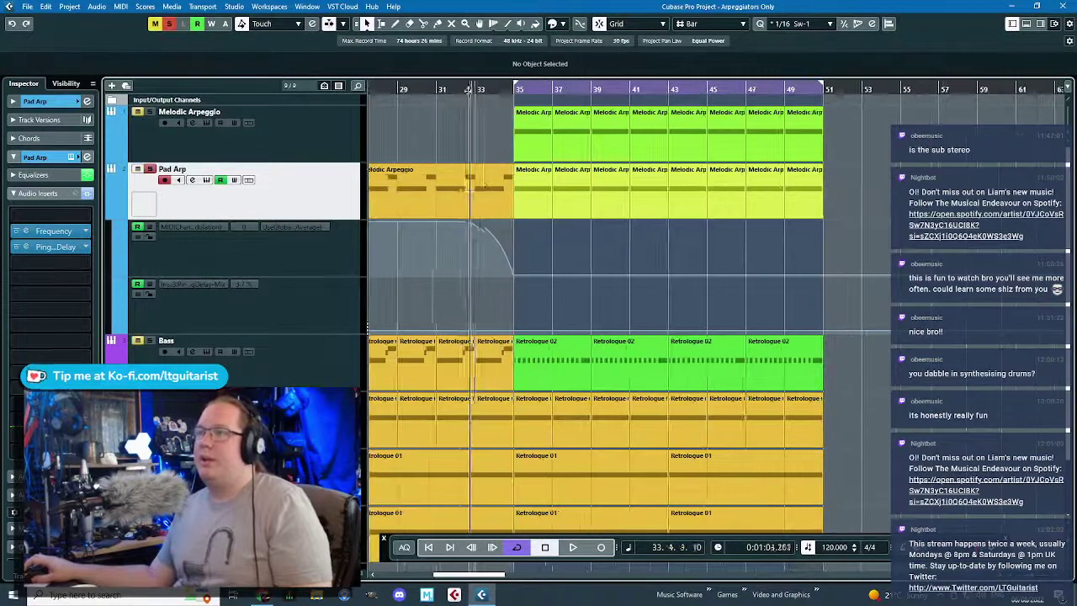
pyautogui.press('space')
pyautogui.scroll(5, 497, 247)
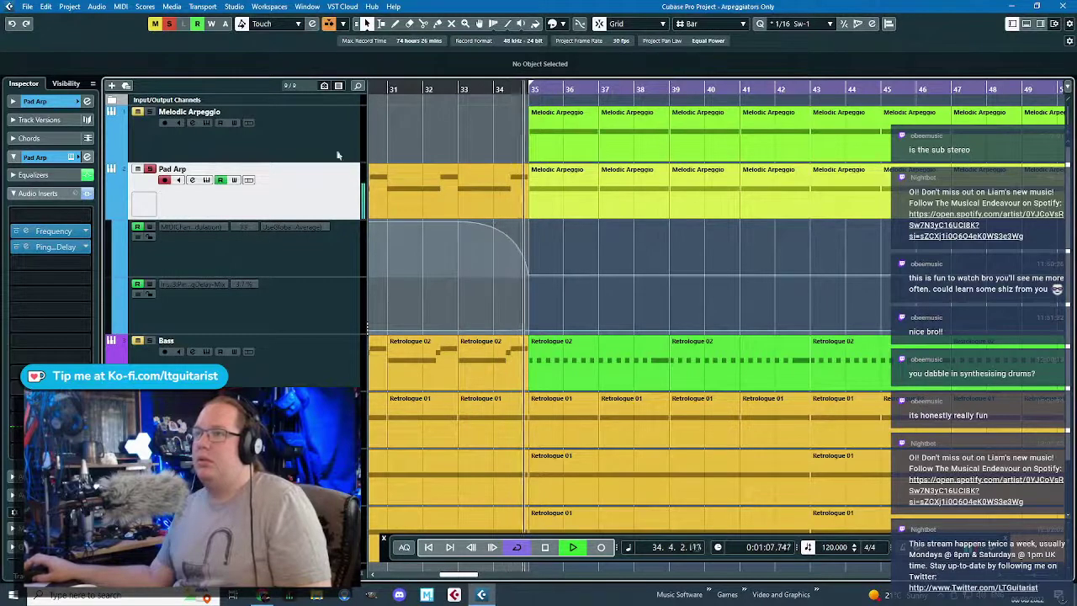
pyautogui.click(482, 140)
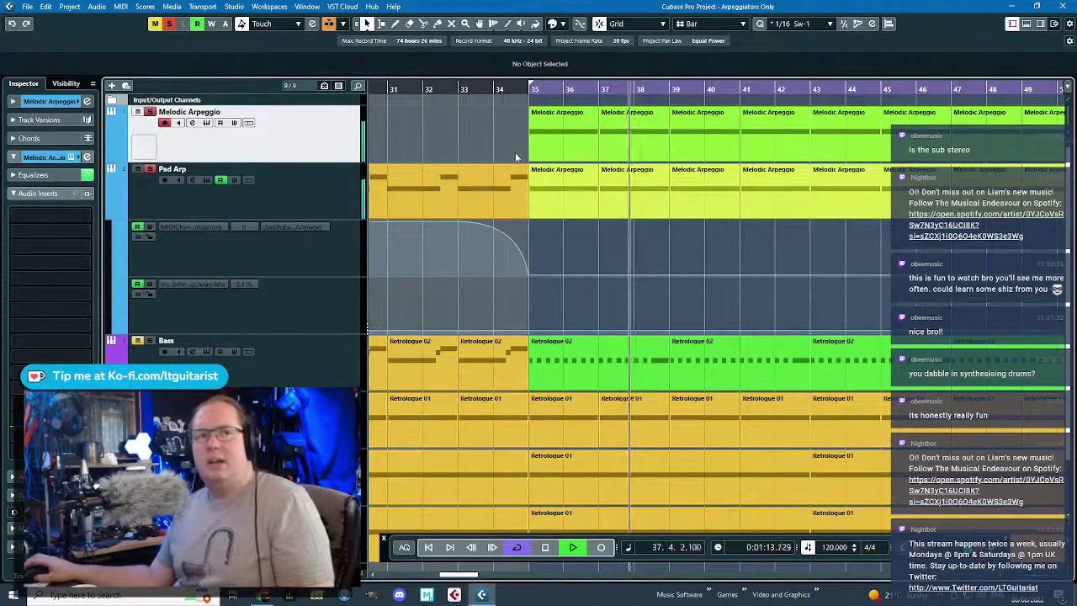
pyautogui.click(283, 178)
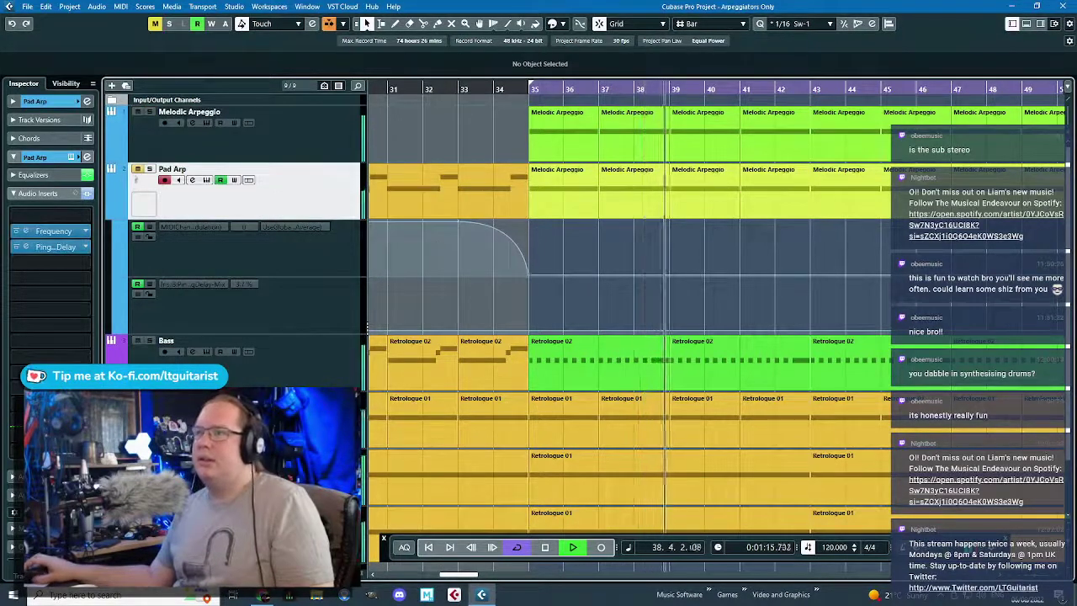
# - Lock the Pad Arp's delay mix automation lane and hide the track's automation lanes
pyautogui.press('g')
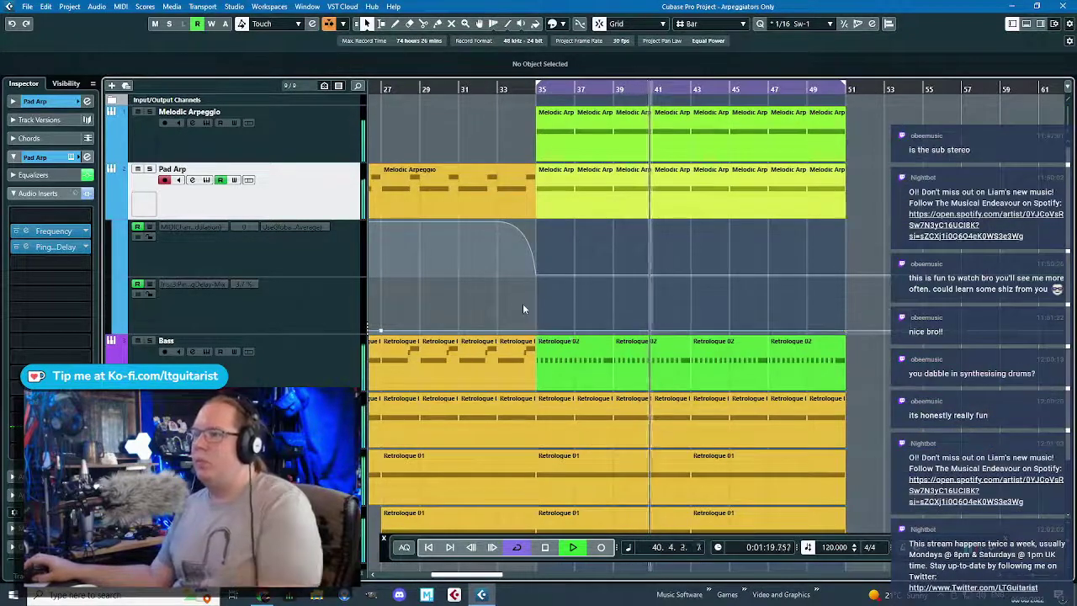
pyautogui.press('g')
pyautogui.press('g')
pyautogui.click(150, 293)
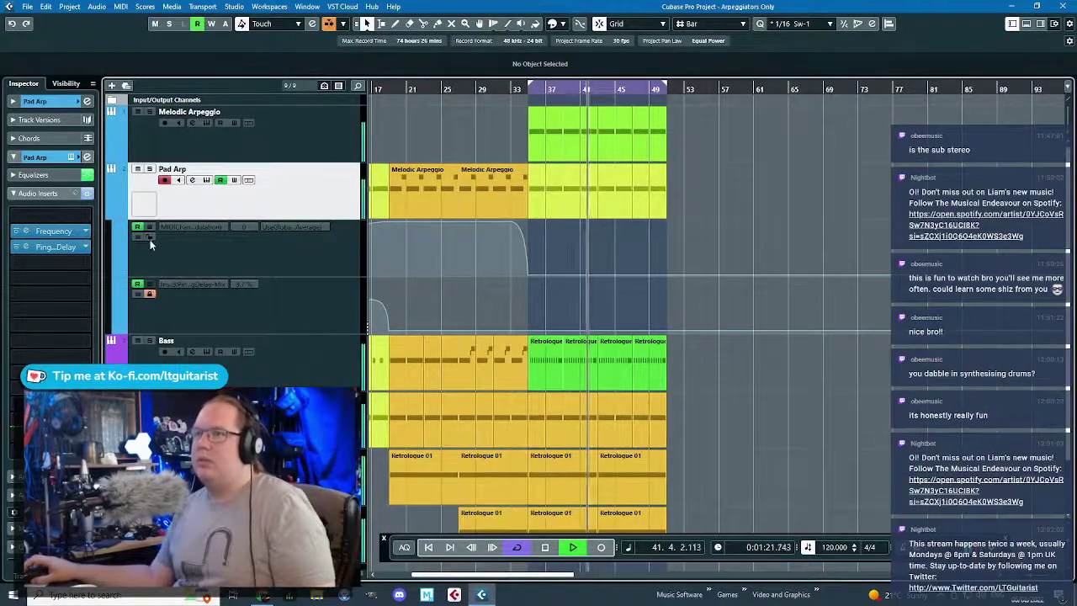
pyautogui.click(108, 207)
pyautogui.press('h')
pyautogui.press('h')
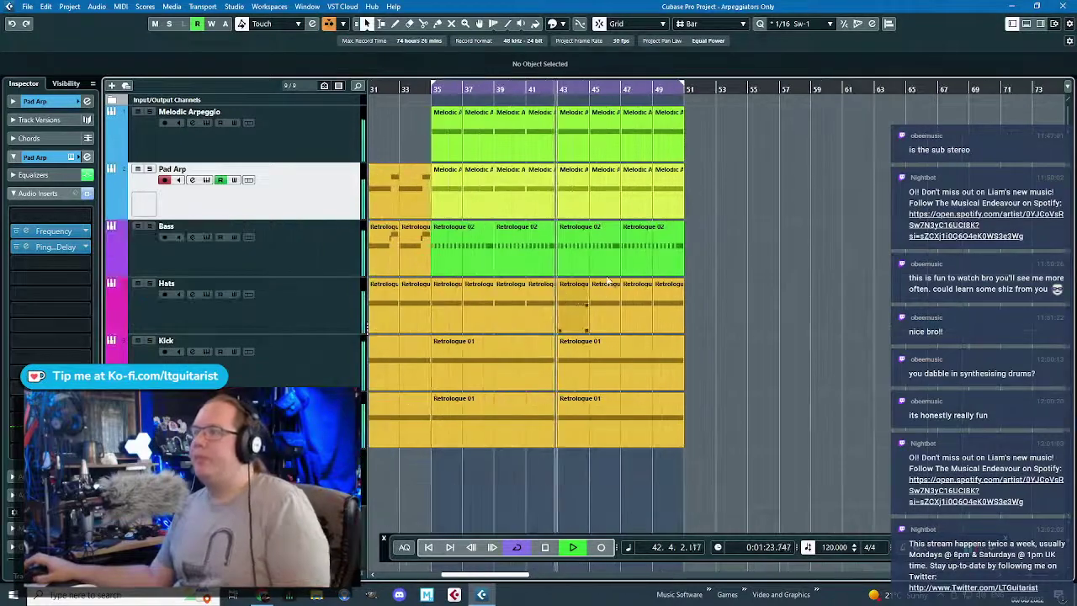
# - Glue the Pad Arp events from bar 43 to 51 and raise the first note to A2 and the second to B2
pyautogui.press('space')
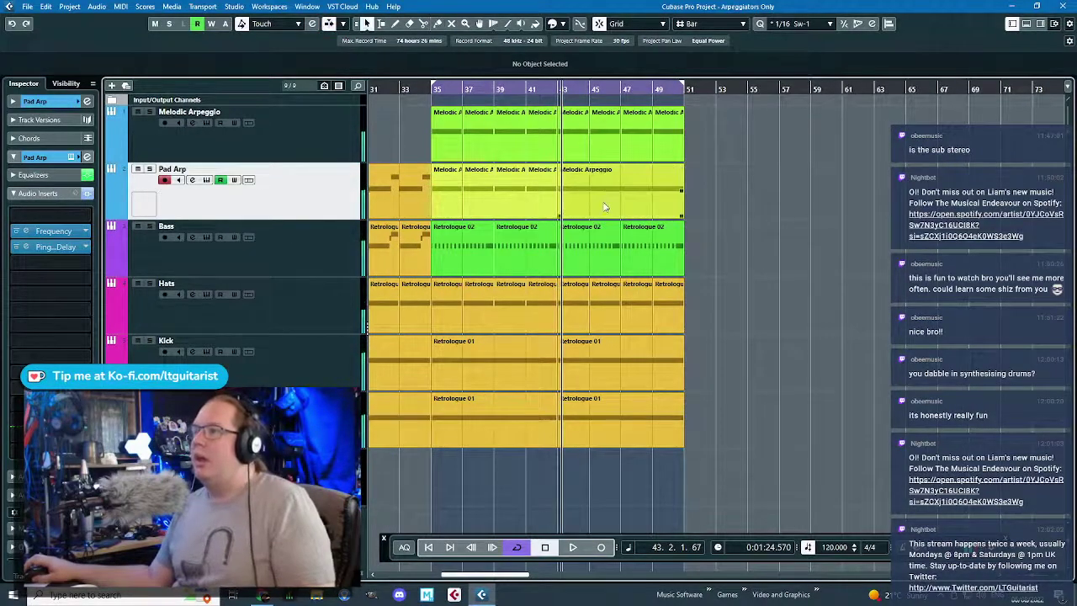
pyautogui.doubleClick(605, 202)
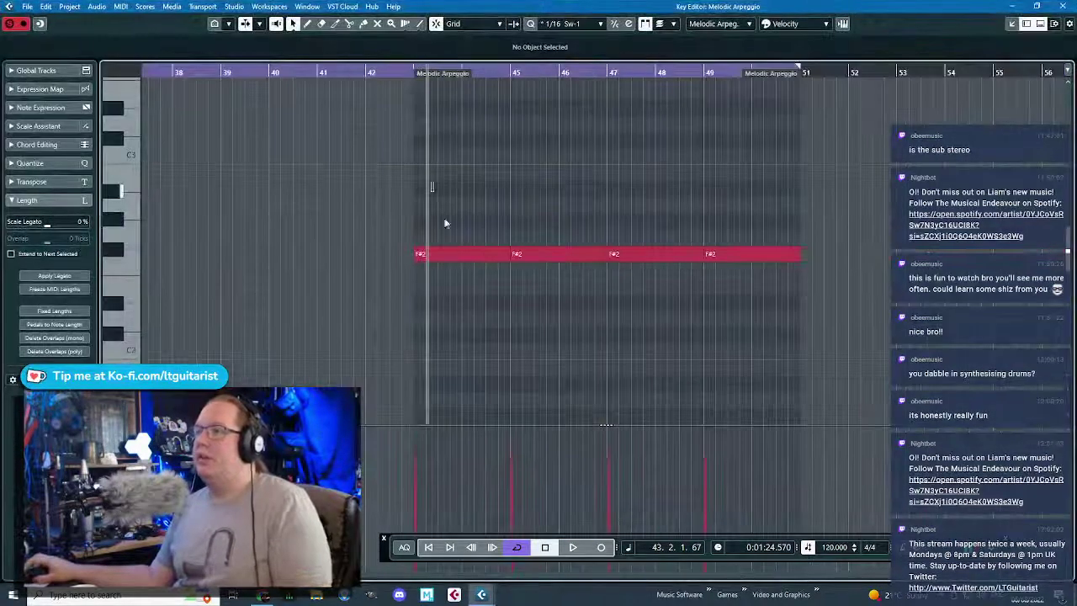
pyautogui.click(455, 253)
pyautogui.press('Up')
pyautogui.press('Up')
pyautogui.press('Up')
pyautogui.click(547, 253)
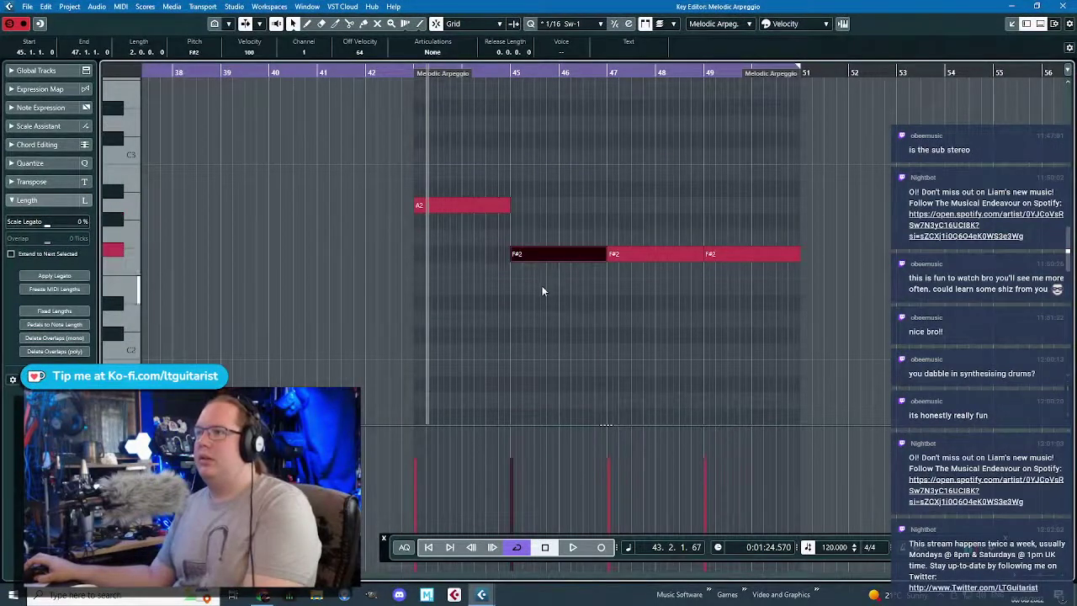
pyautogui.press('Up')
pyautogui.press('Up')
pyautogui.press('Up')
pyautogui.press('Up')
pyautogui.press('Up')
# - Shorten the A2 and B2 notes to one bar each, with A2 in bar 43 and B2 in bar 44
pyautogui.click(406, 72)
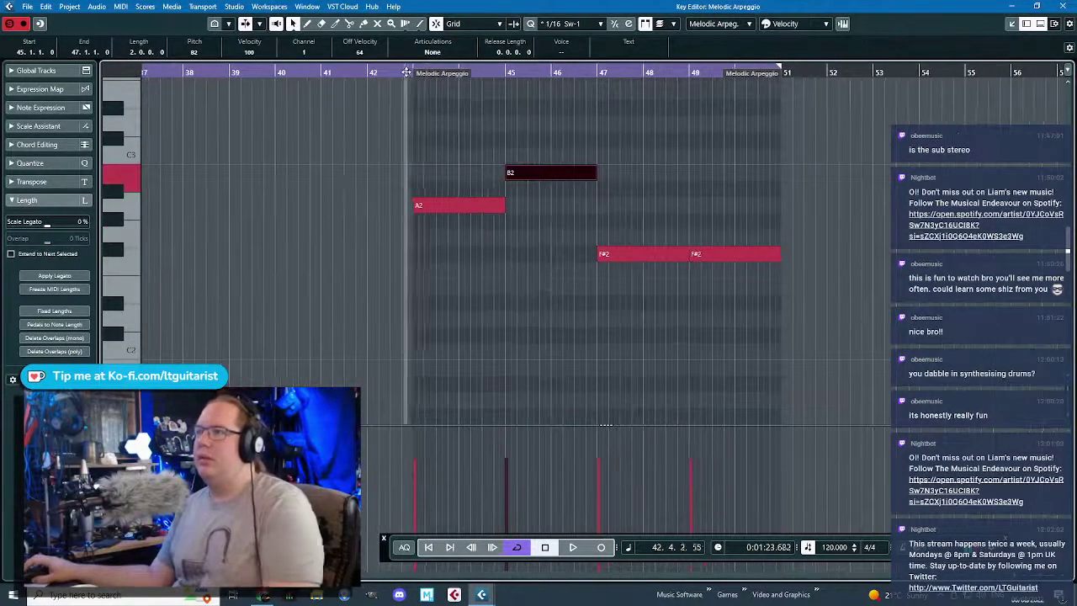
pyautogui.press('space')
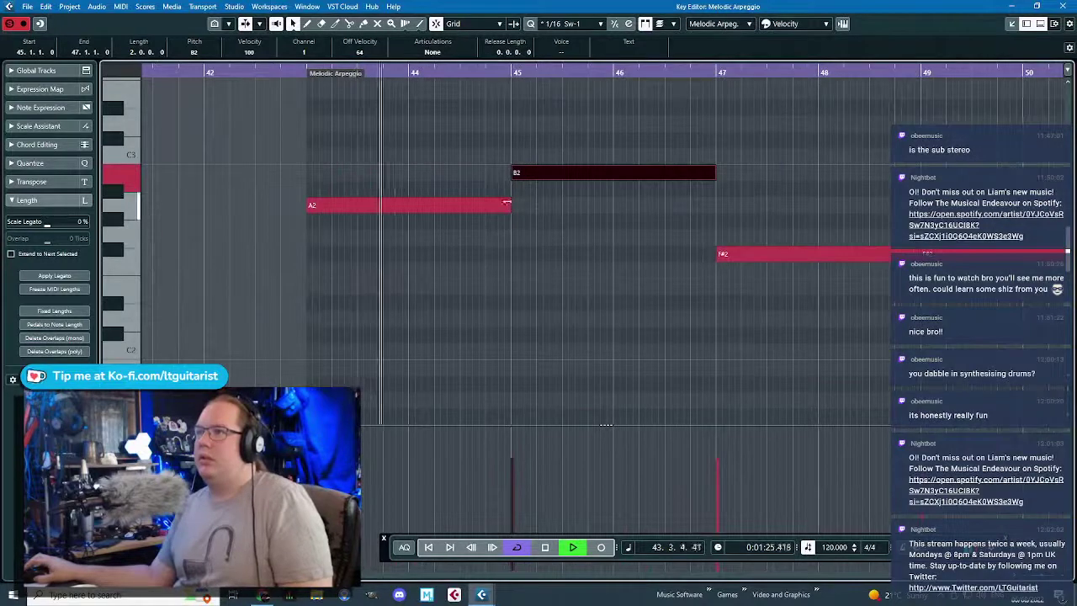
pyautogui.press('space')
pyautogui.moveTo(510, 205); pyautogui.dragTo(410, 204)
pyautogui.moveTo(534, 183); pyautogui.dragTo(431, 180)
pyautogui.moveTo(612, 174); pyautogui.dragTo(510, 187)
pyautogui.click(1063, 6)
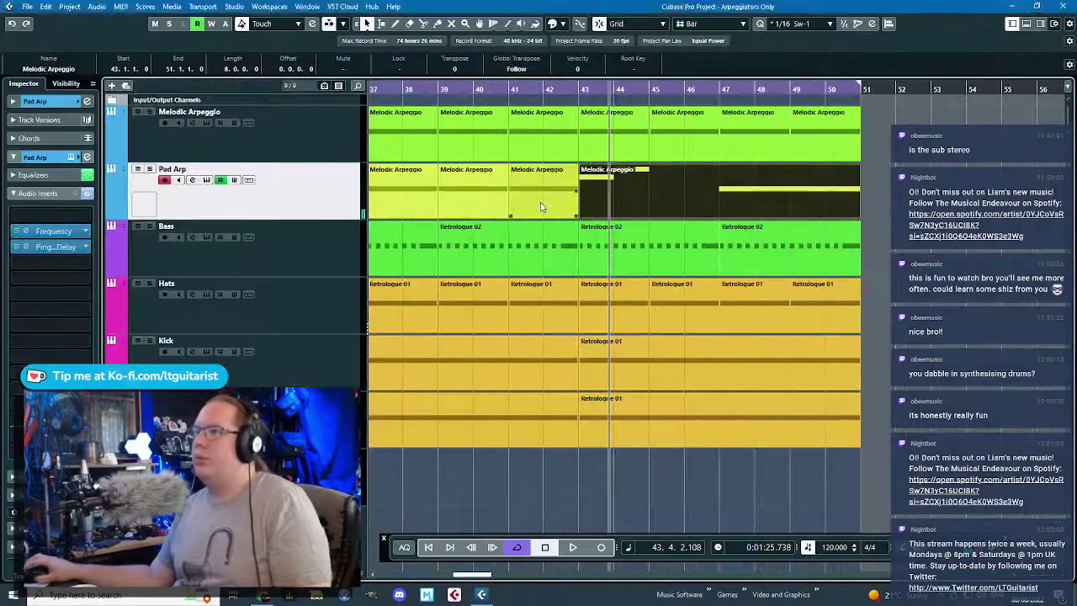
# - Replace the Pad Arp's bars 41 to 43 with the reworked A2–B2 piece and repeat bars 35 to 43 up to bar 51
pyautogui.click(648, 205)
pyautogui.keyDown('alt'); pyautogui.click(648, 205); pyautogui.keyUp('alt')
pyautogui.moveTo(618, 200); pyautogui.dragTo(547, 193)
pyautogui.click(687, 181)
pyautogui.press('Delete')
pyautogui.scroll(-3, 685, 182)
pyautogui.moveTo(649, 202); pyautogui.dragTo(502, 173)
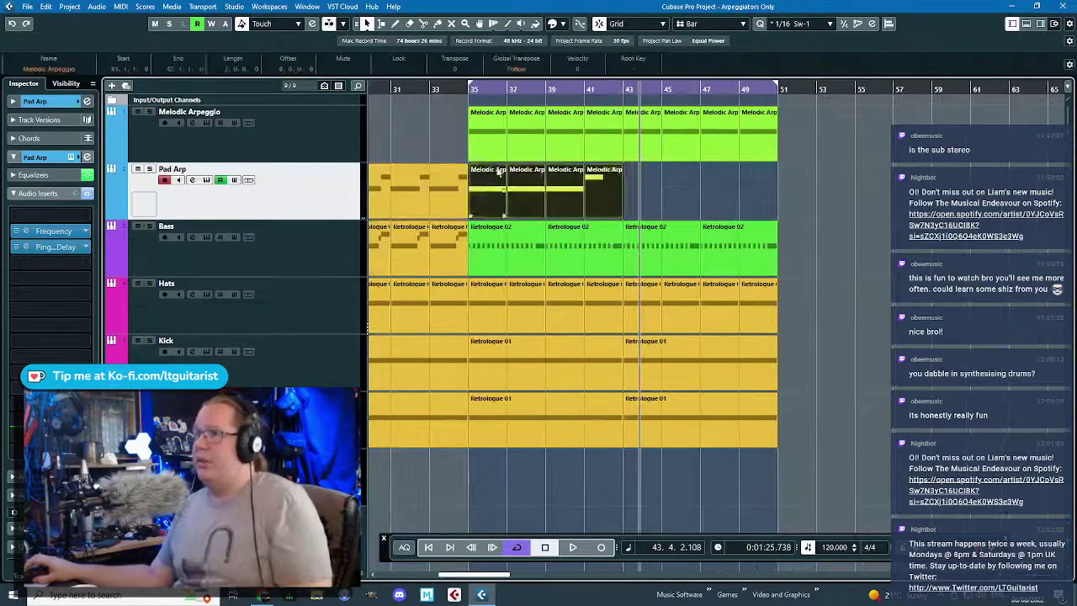
pyautogui.hotkey('ctrl', 'd')
# - Solo the Pad Arp, Melodic Arpeggio and Bass and play them together from bar 35
pyautogui.moveTo(560, 91); pyautogui.dragTo(458, 100)
pyautogui.press('space')
pyautogui.press('s')
pyautogui.click(344, 143)
pyautogui.press('s')
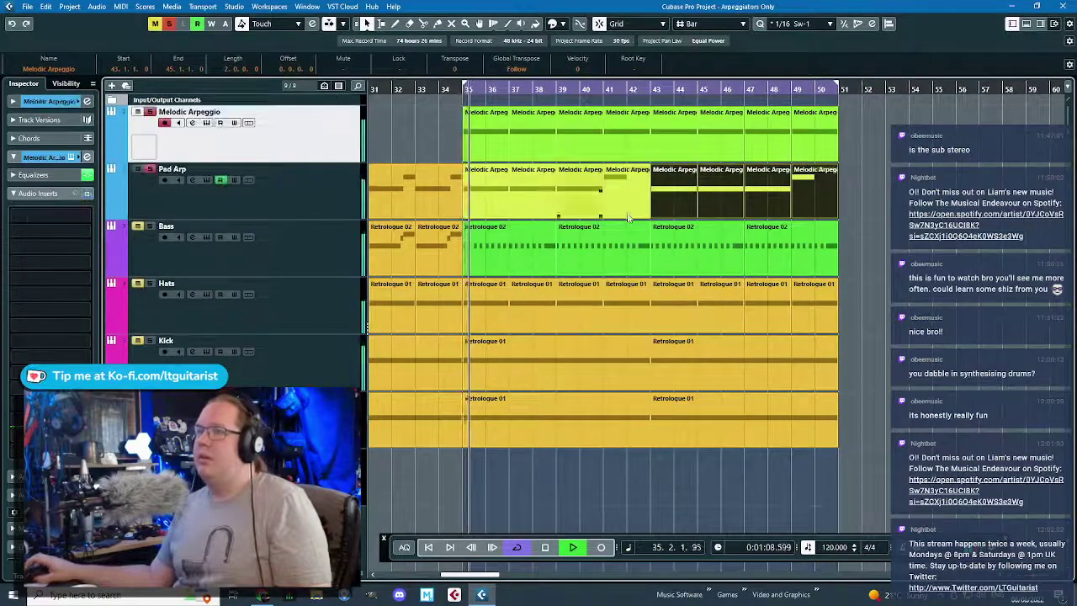
pyautogui.click(354, 247)
pyautogui.press('s')
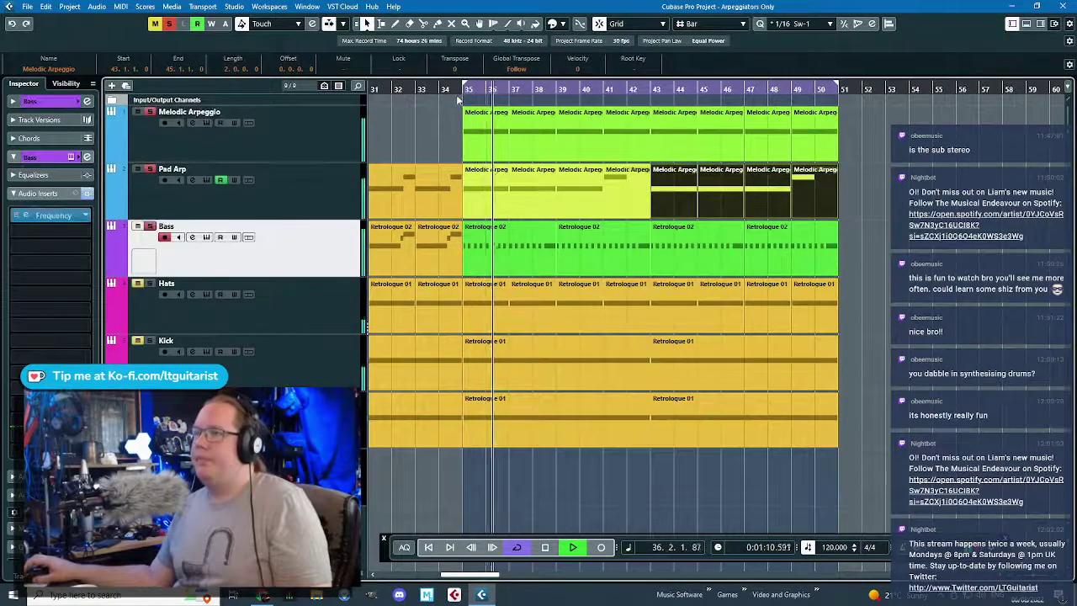
pyautogui.moveTo(460, 90); pyautogui.dragTo(462, 99)
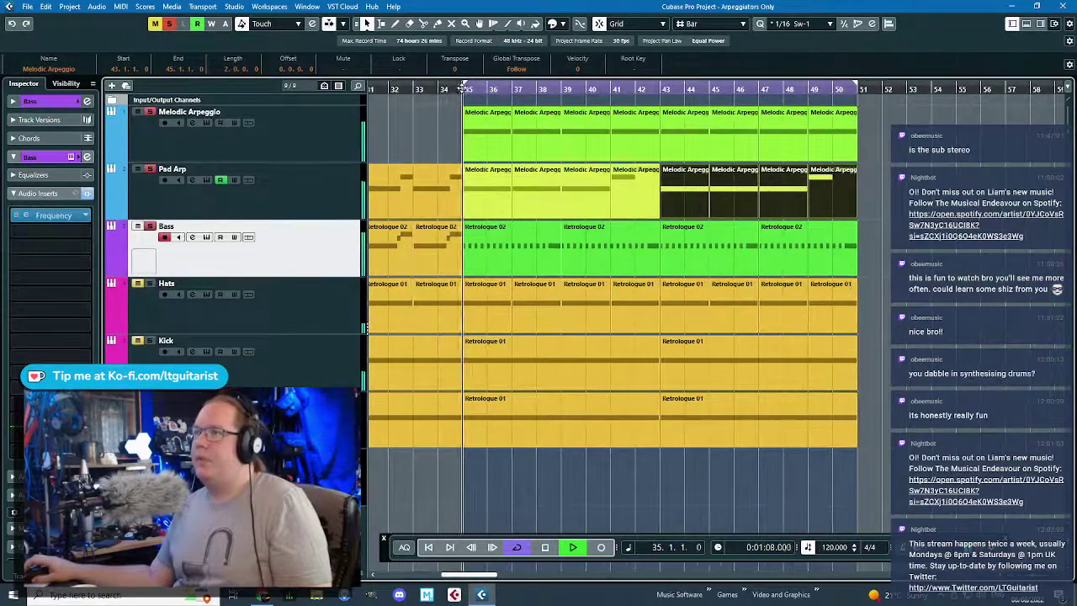
pyautogui.click(447, 137)
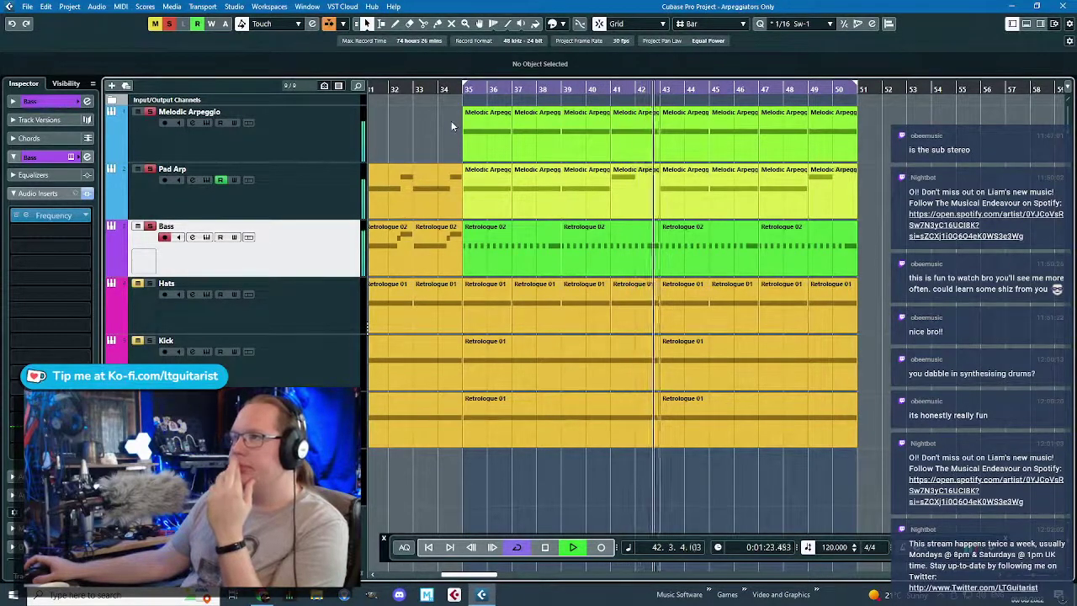
pyautogui.press('space')
pyautogui.click(637, 204)
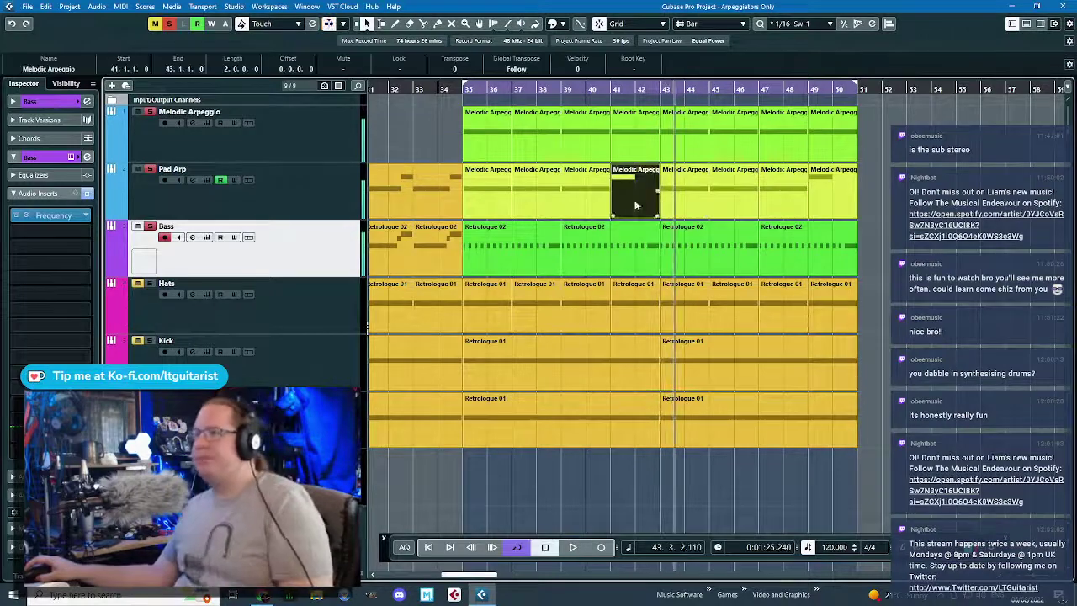
pyautogui.keyDown('shift'); pyautogui.click(628, 242); pyautogui.keyUp('shift')
pyautogui.press('Delete')
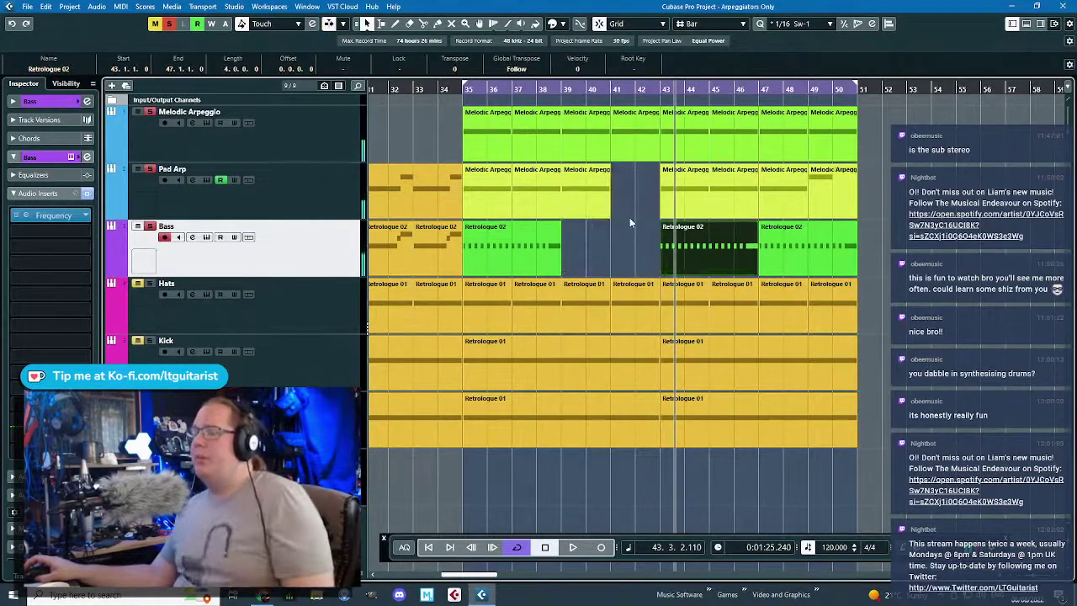
pyautogui.hotkey('ctrl', 'z')
# - Edit the Bass together with the Pad Arp, transposing the Bass notes in bar 41 to A2 and in bar 42 to B2
pyautogui.click(633, 207)
pyautogui.keyDown('shift'); pyautogui.click(633, 247); pyautogui.keyUp('shift')
pyautogui.doubleClick(633, 247)
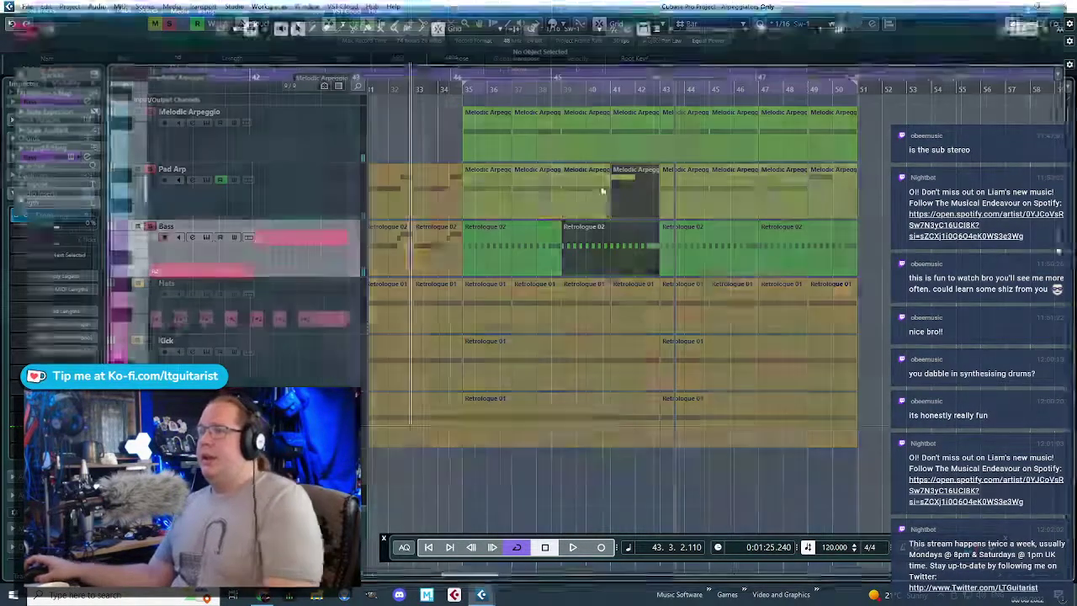
pyautogui.scroll(3, 387, 319)
pyautogui.moveTo(197, 350); pyautogui.dragTo(397, 295)
pyautogui.press('Delete')
pyautogui.moveTo(728, 364); pyautogui.dragTo(389, 318)
pyautogui.press('Delete')
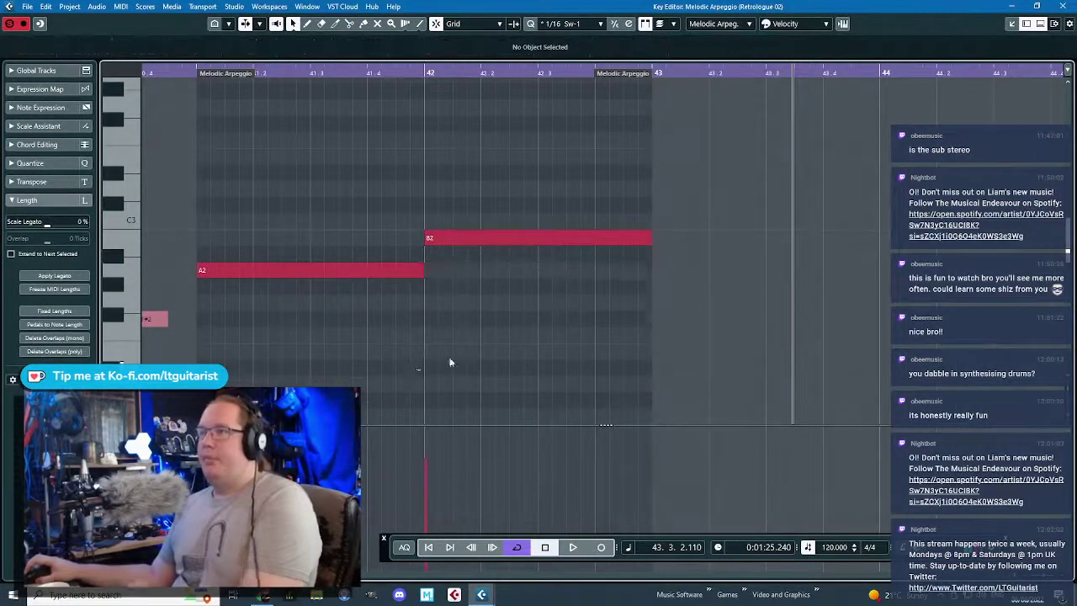
pyautogui.click(1063, 7)
# - Play from bar 36 and glue the Pad Arp and Bass events from bar 35 to 43 into one eight-bar event each
pyautogui.click(488, 90)
pyautogui.press('space')
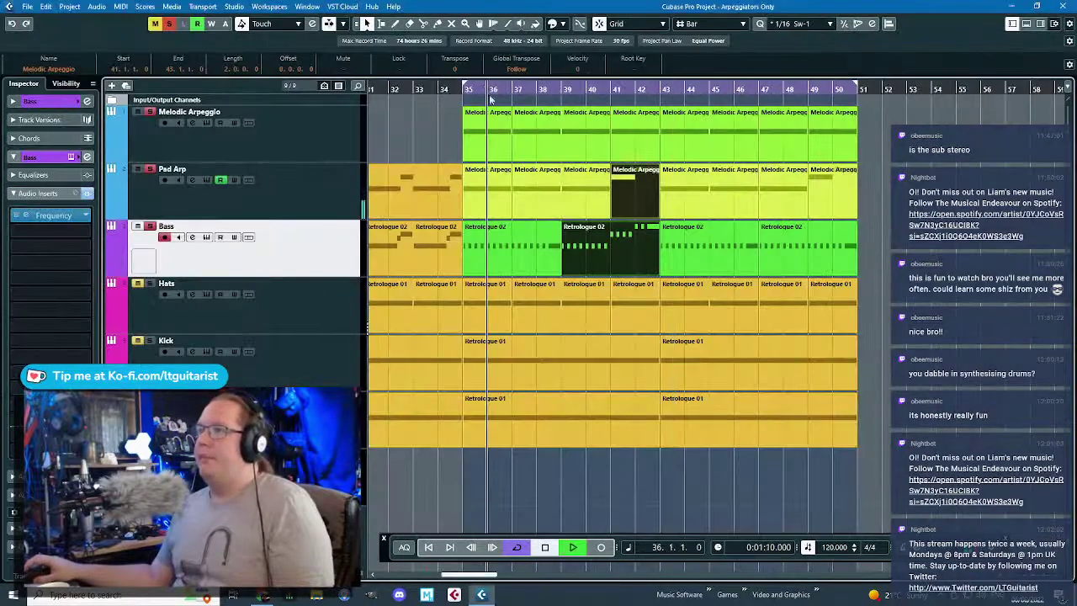
pyautogui.press('4')
pyautogui.click(495, 169)
pyautogui.click(496, 169)
pyautogui.click(497, 171)
pyautogui.click(512, 229)
pyautogui.press('1')
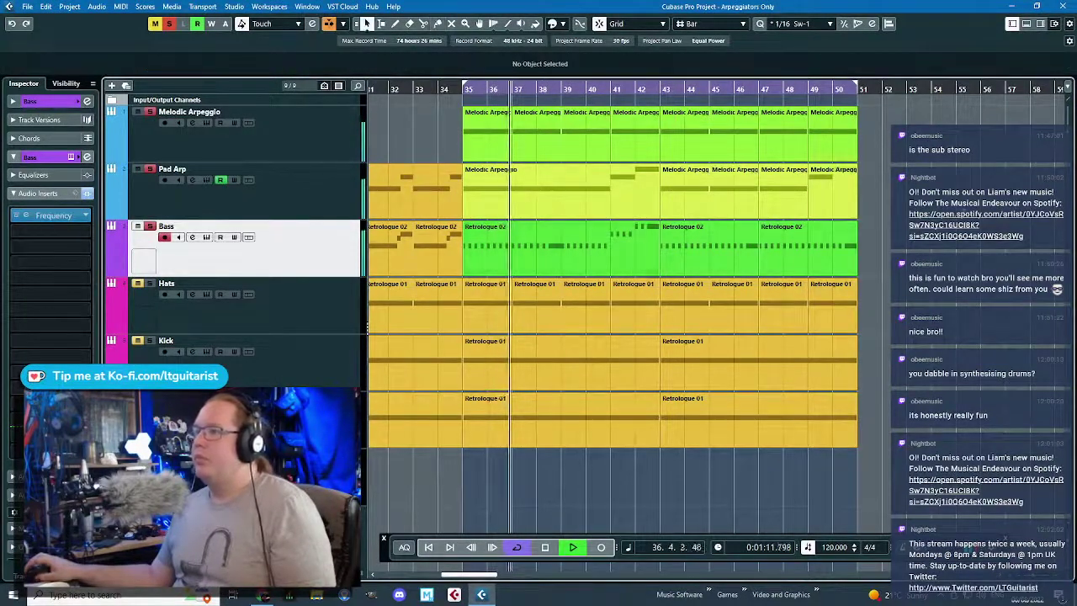
# - Replace the Pad Arp and Bass events in bars 43 to 51 with duplicates of the eight-bar events
pyautogui.moveTo(890, 203); pyautogui.dragTo(704, 262)
pyautogui.press('Delete')
pyautogui.moveTo(707, 257); pyautogui.dragTo(567, 198)
pyautogui.hotkey('ctrl', 'd')
# - Colour the Pad Arp and Bass events from bar 35 to 51 the same lime green as the Melodic Arpeggio
pyautogui.moveTo(889, 193); pyautogui.dragTo(522, 229)
pyautogui.click(580, 24)
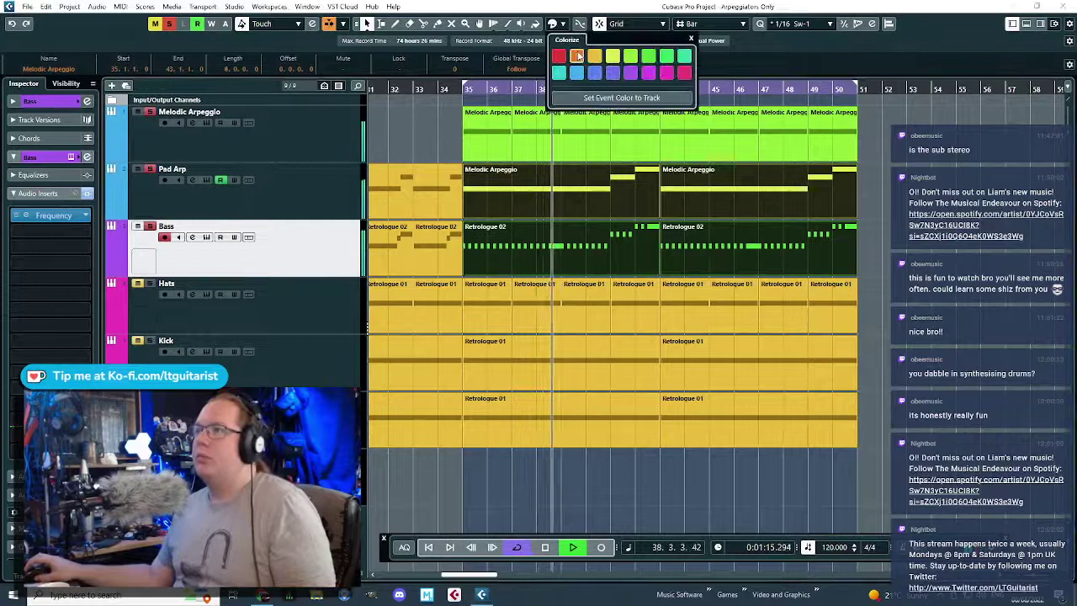
pyautogui.click(630, 56)
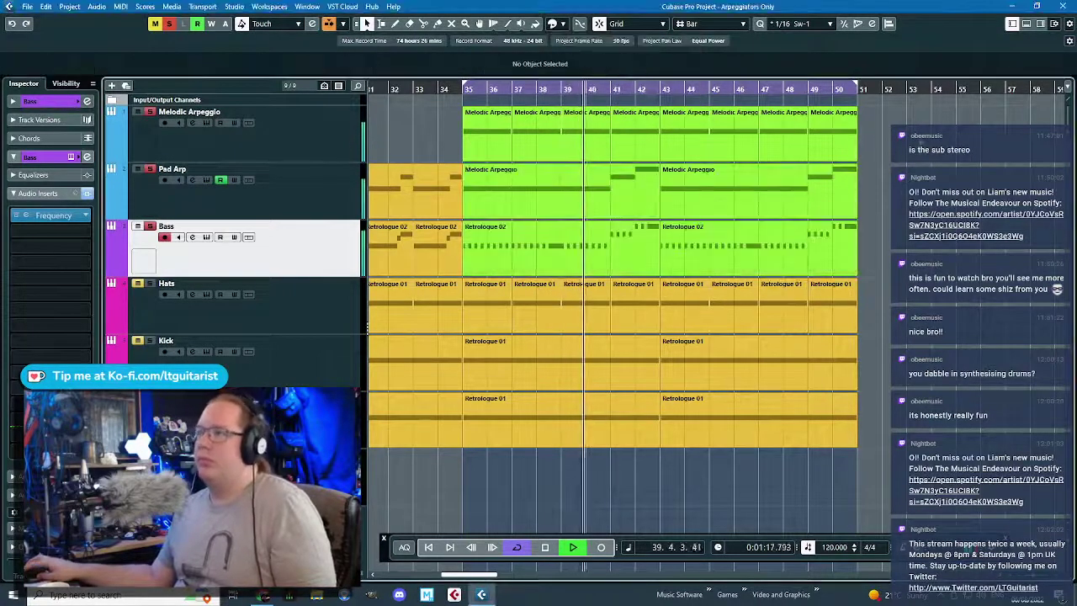
pyautogui.scroll(2, 755, 151)
pyautogui.scroll(-2, 756, 151)
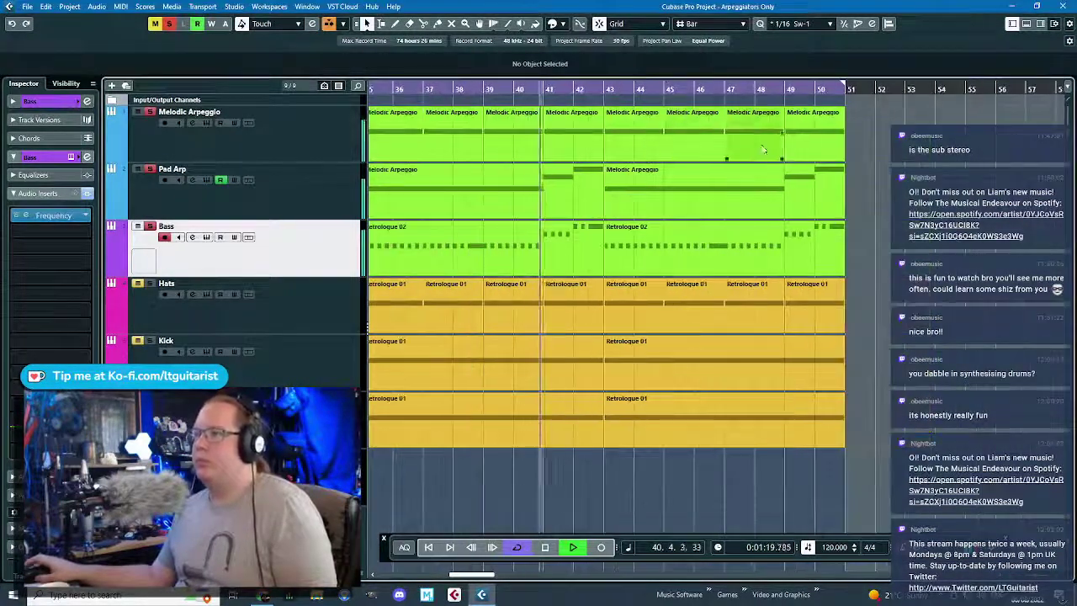
pyautogui.scroll(2, 803, 168)
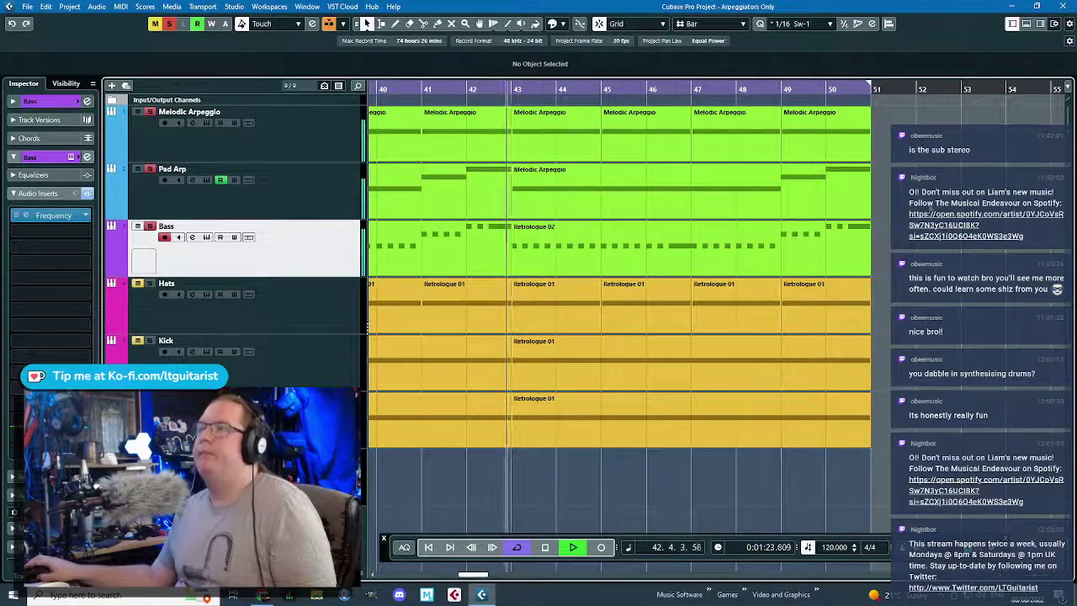
pyautogui.scroll(-3, 889, 204)
pyautogui.scroll(-1, 926, 204)
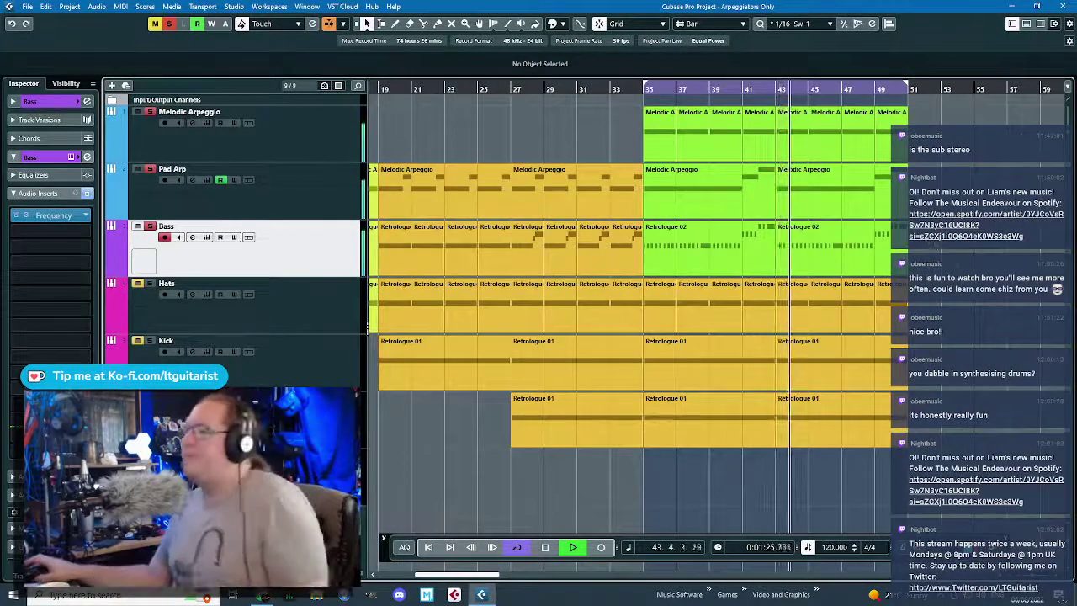
pyautogui.scroll(3, 966, 211)
pyautogui.scroll(-2, 836, 308)
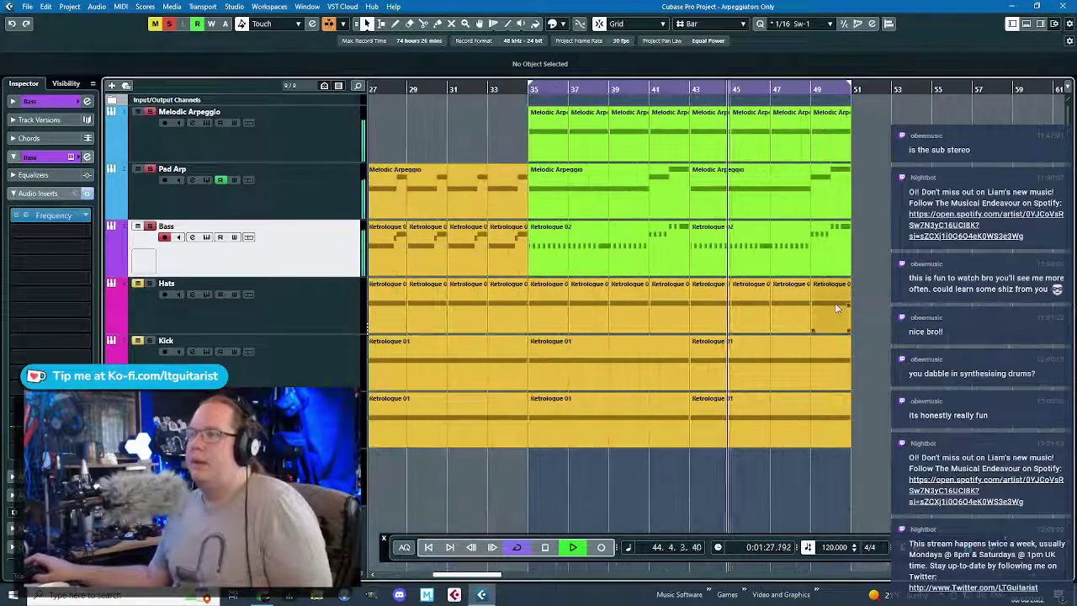
# - Play the loop from bar 35 with the Pad Arp taken out of solo, leaving only Melodic Arpeggio and Bass soloed
pyautogui.press('space')
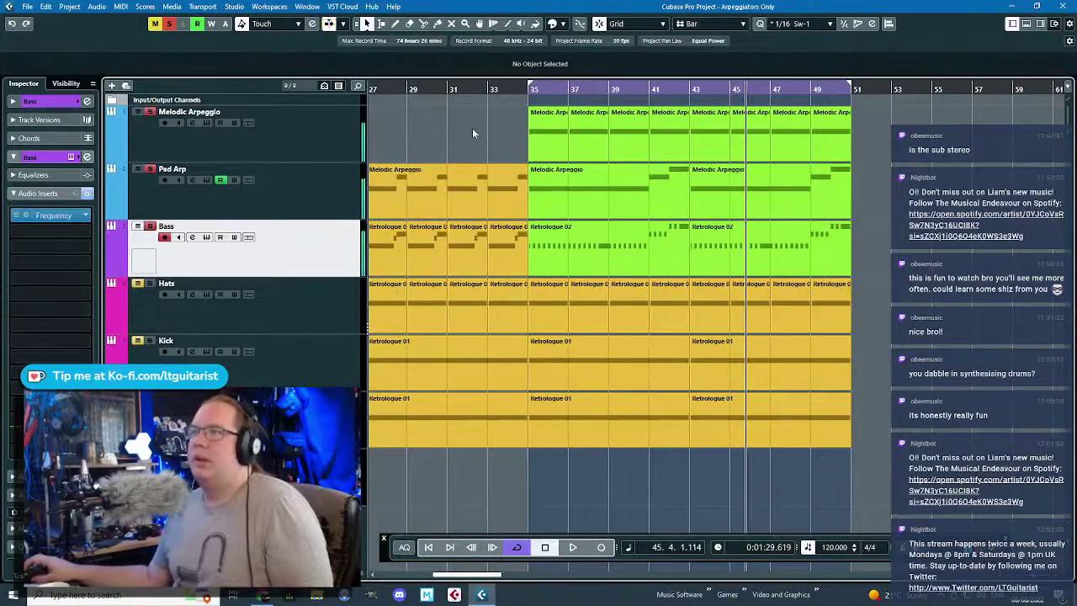
pyautogui.click(302, 151)
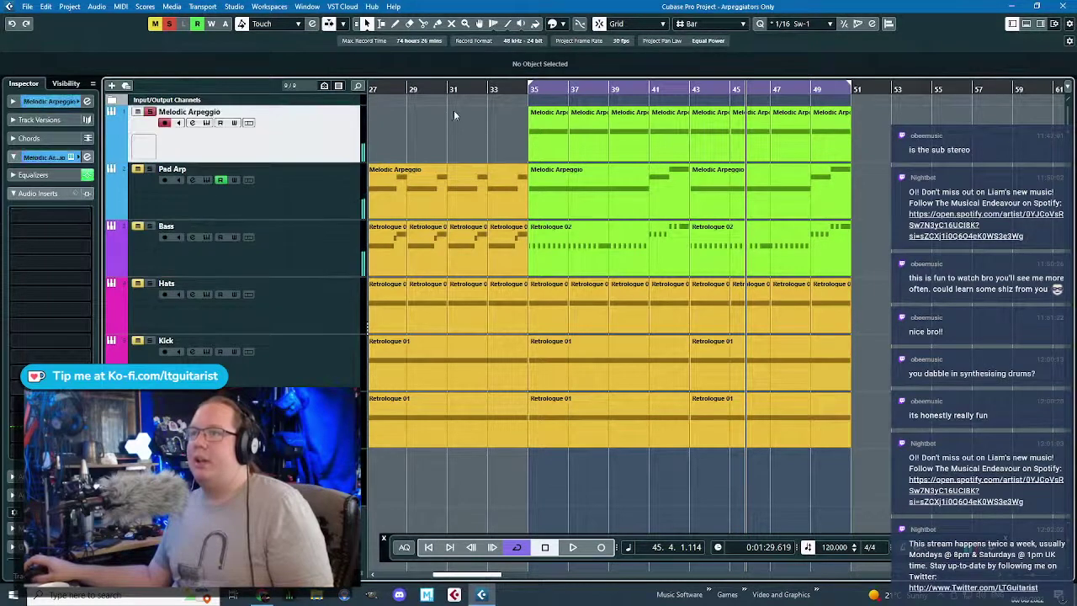
pyautogui.press('space')
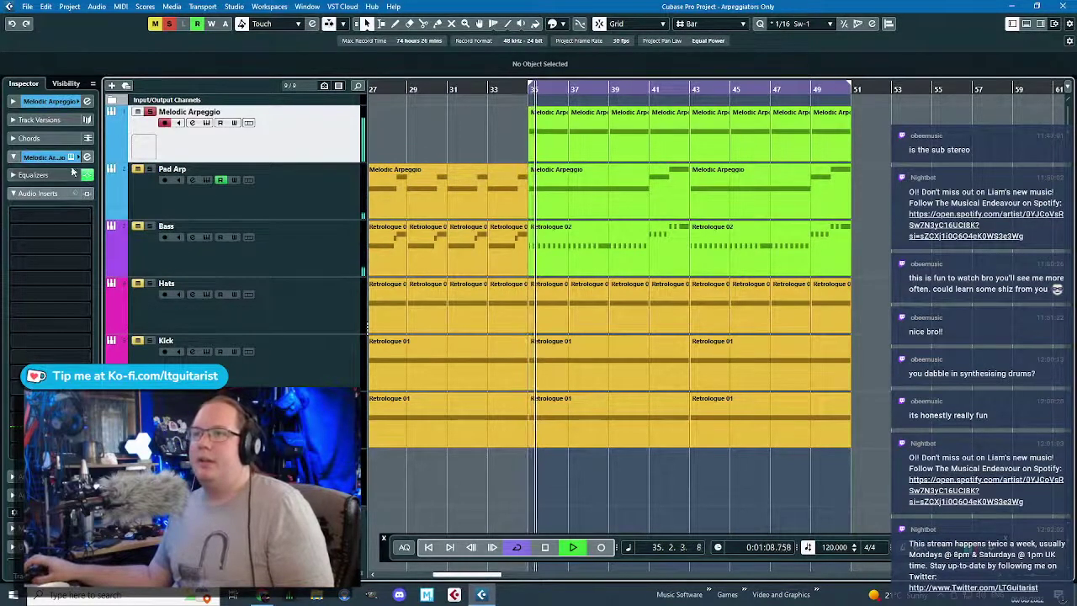
pyautogui.click(87, 156)
pyautogui.click(86, 156)
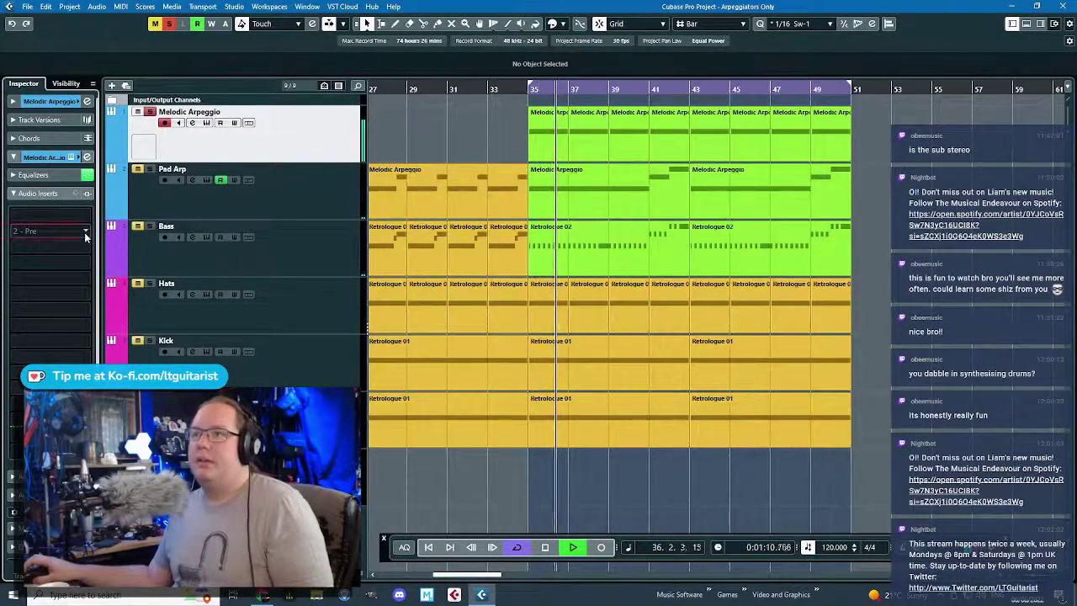
pyautogui.click(82, 249)
pyautogui.click(27, 343)
pyautogui.click(27, 343)
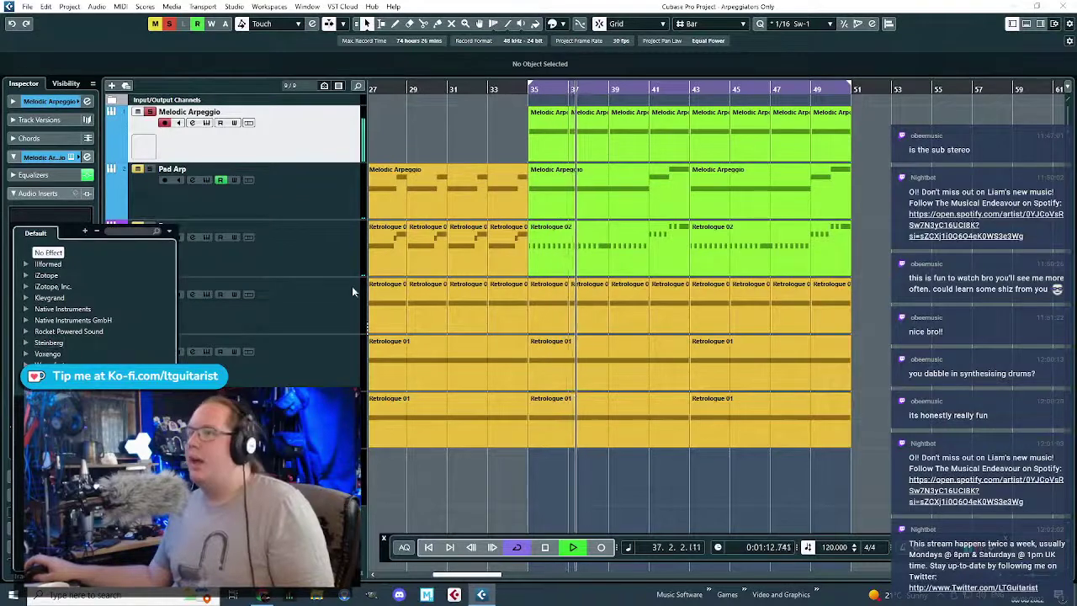
pyautogui.click(330, 262)
pyautogui.click(329, 261)
pyautogui.press('s')
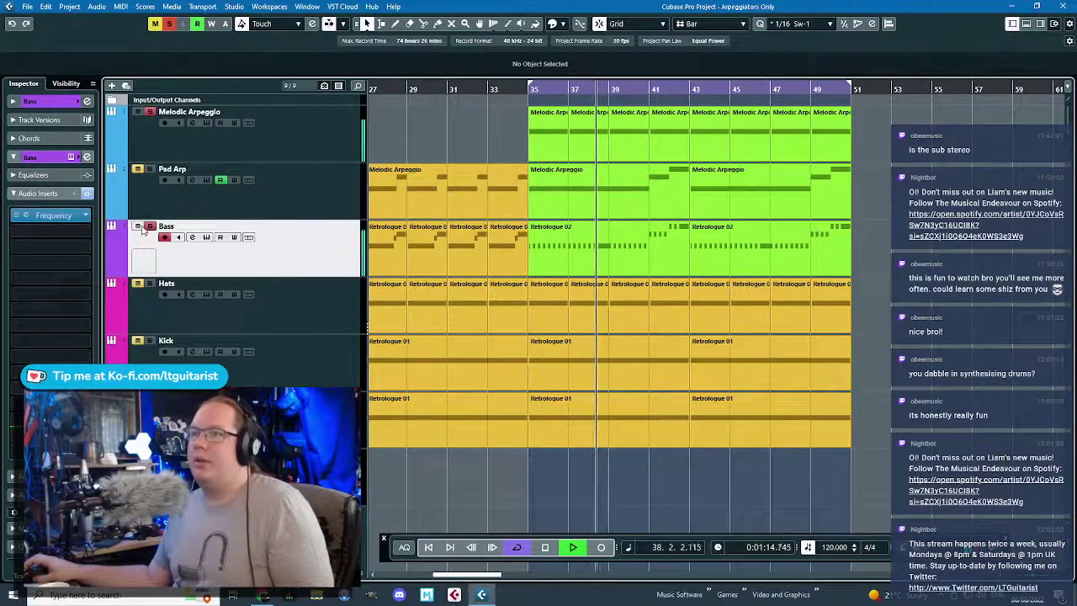
pyautogui.click(145, 145)
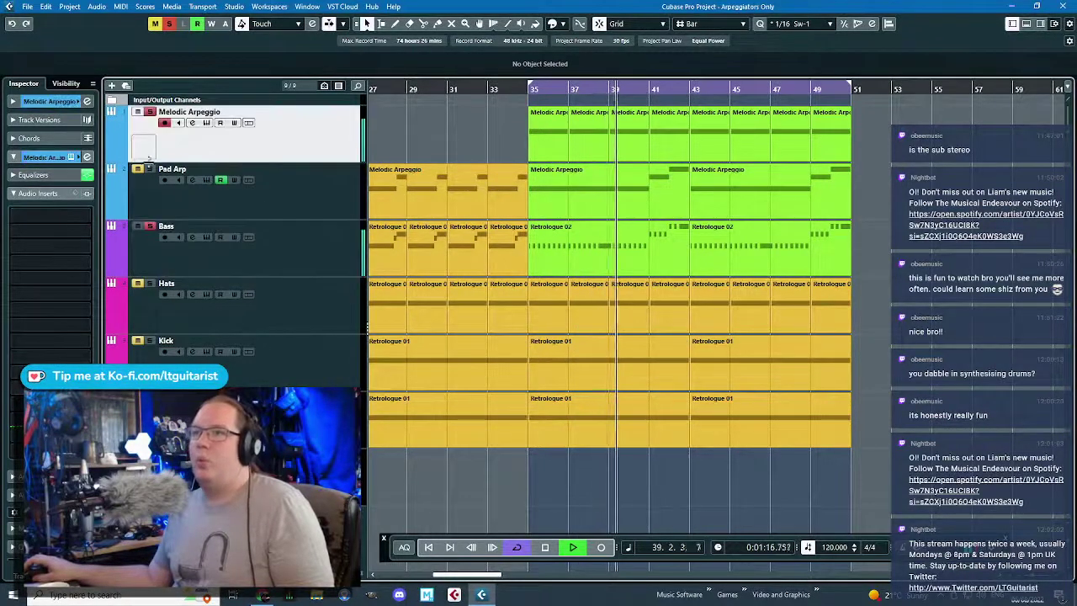
pyautogui.click(71, 157)
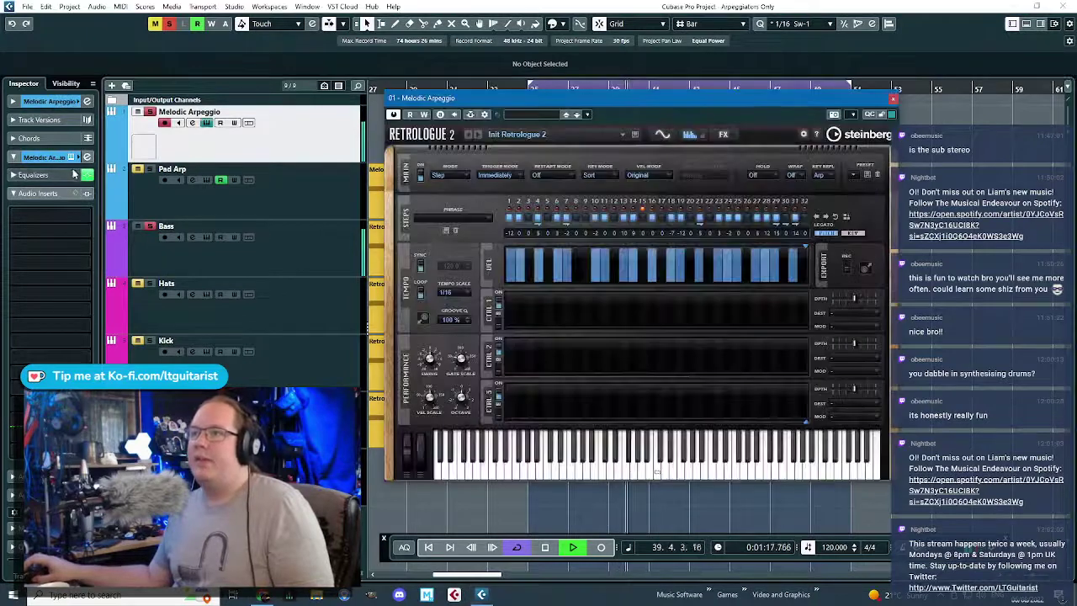
pyautogui.click(24, 215)
pyautogui.click(32, 326)
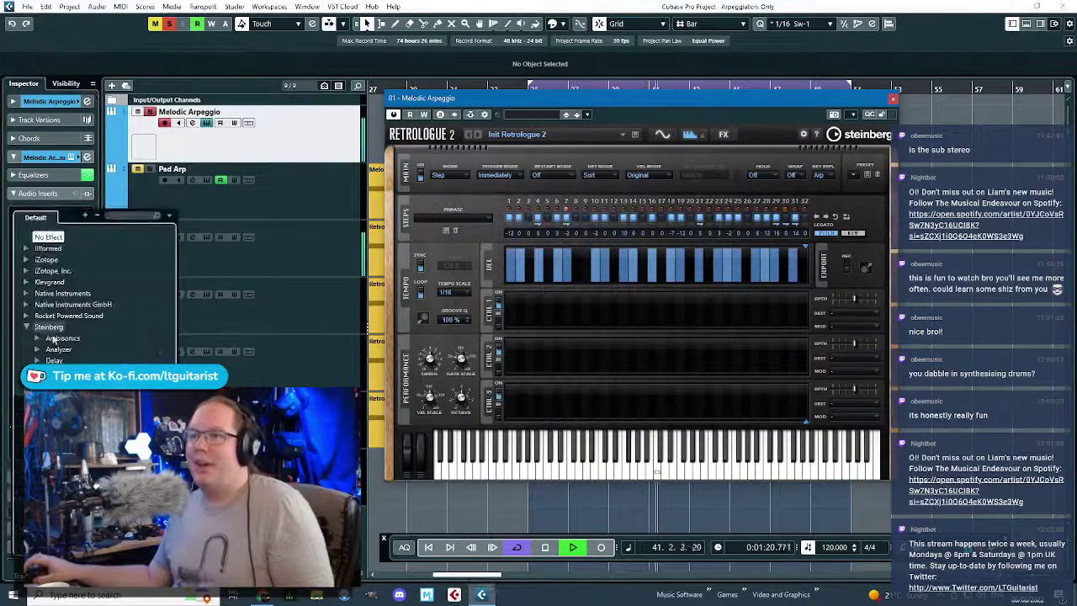
pyautogui.click(262, 298)
pyautogui.click(268, 296)
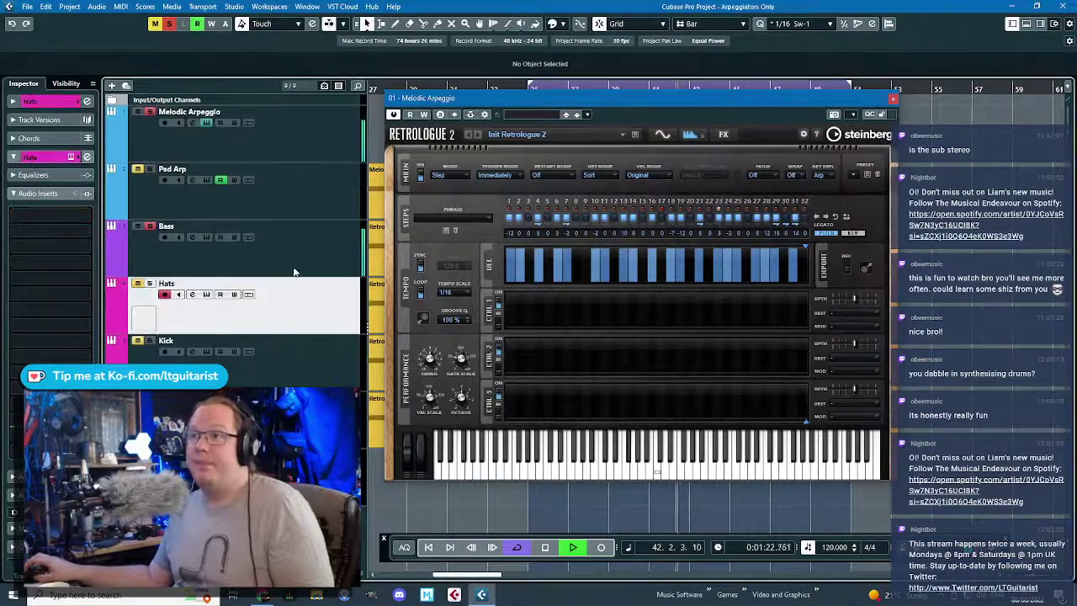
# - Open the Bass track's Frequency EQ, close the Melodic Arpeggio's Retrologue, and move the EQ window clear of the track list
pyautogui.click(294, 268)
pyautogui.moveTo(71, 216); pyautogui.dragTo(47, 220)
pyautogui.click(46, 220)
pyautogui.moveTo(509, 101); pyautogui.dragTo(358, 191)
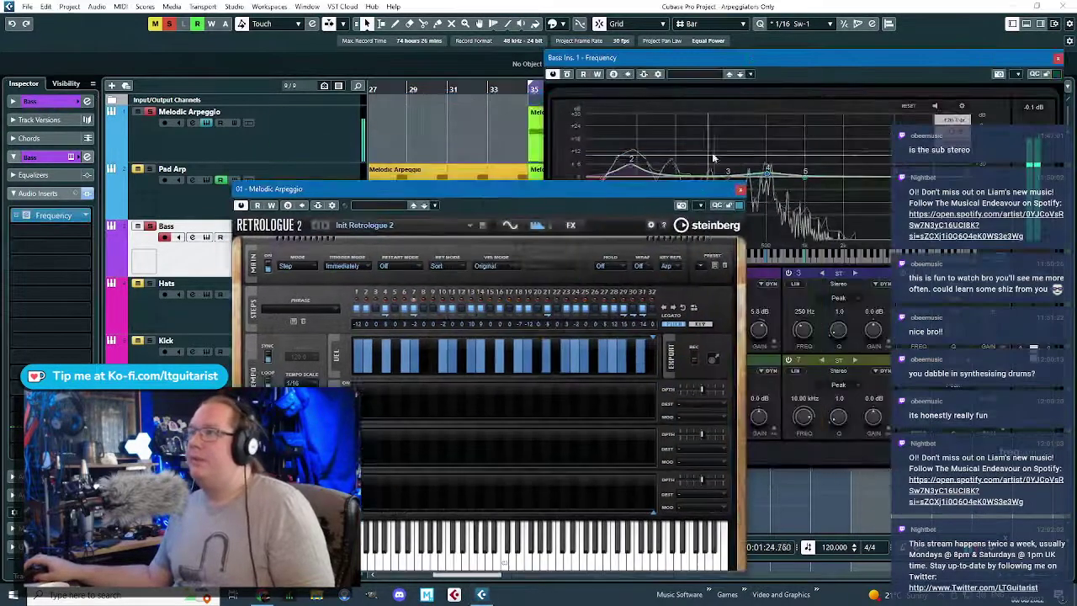
pyautogui.click(739, 189)
pyautogui.moveTo(639, 58); pyautogui.dragTo(631, 24)
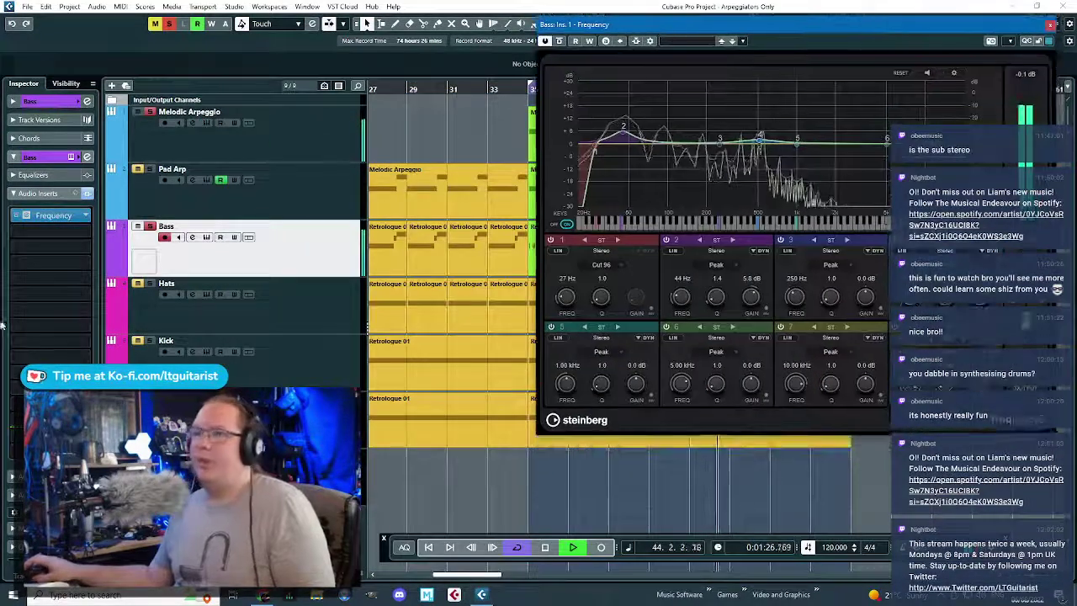
# - Add a Frequency EQ to the Melodic Arpeggio's first insert and place its window beside the Bass EQ
pyautogui.click(243, 141)
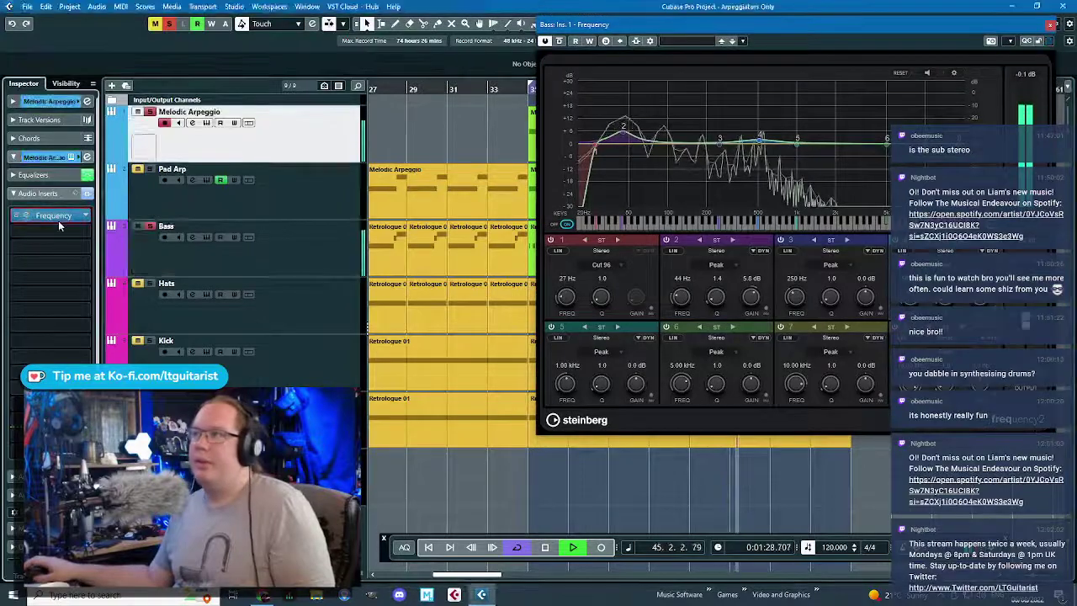
pyautogui.click(58, 220)
pyautogui.moveTo(552, 94); pyautogui.dragTo(284, 40)
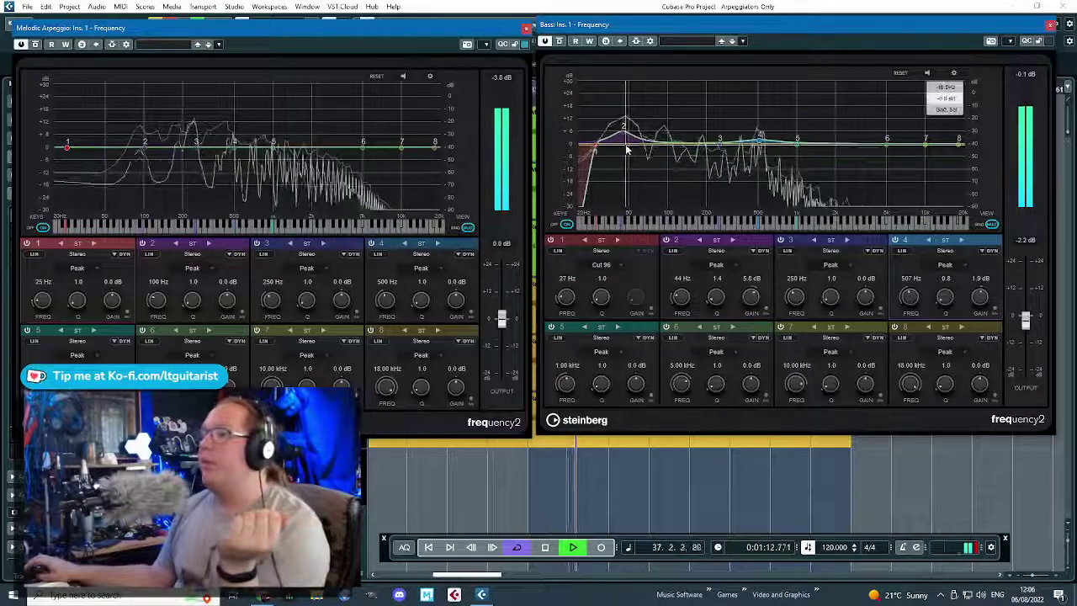
# - Set the Melodic Arpeggio EQ to Cut 96 at 60 Hz, low shelf -6.9 dB at 186 Hz, and -2.9 dB at 500 Hz
pyautogui.click(77, 268)
pyautogui.click(89, 347)
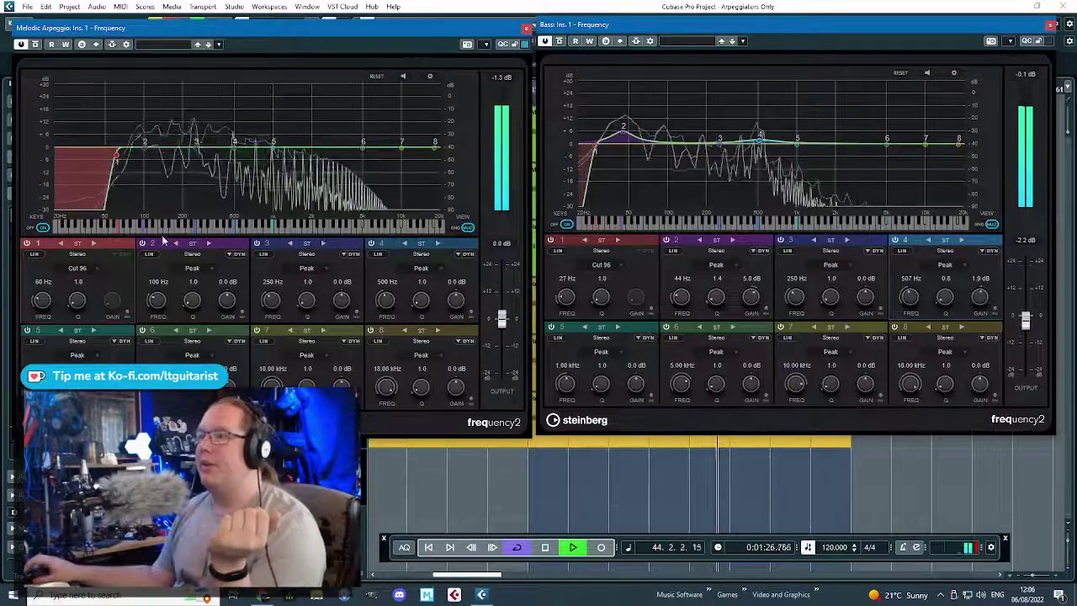
pyautogui.click(206, 271)
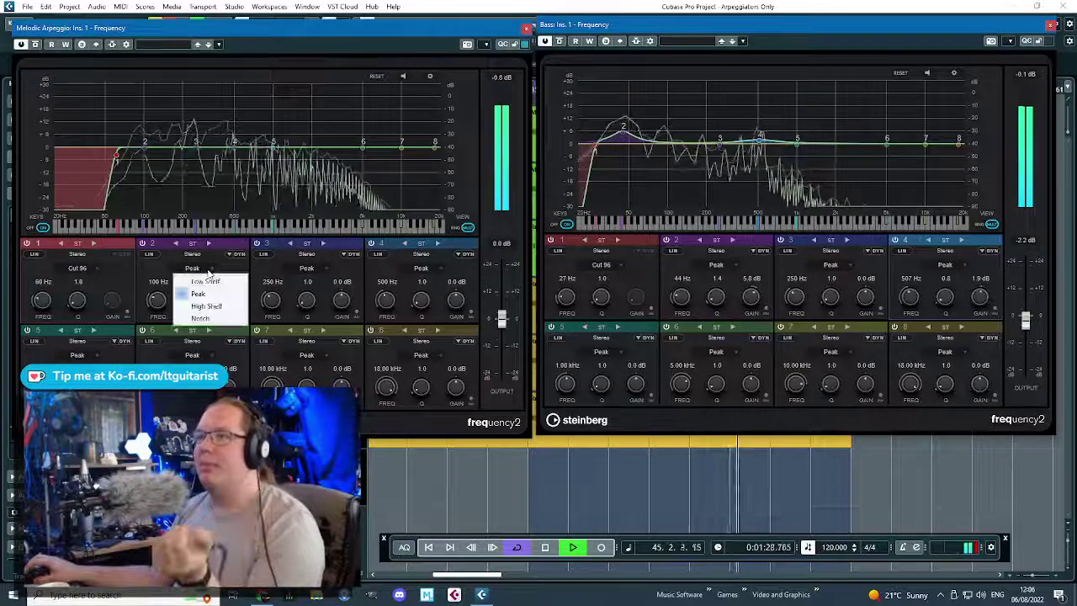
pyautogui.click(228, 282)
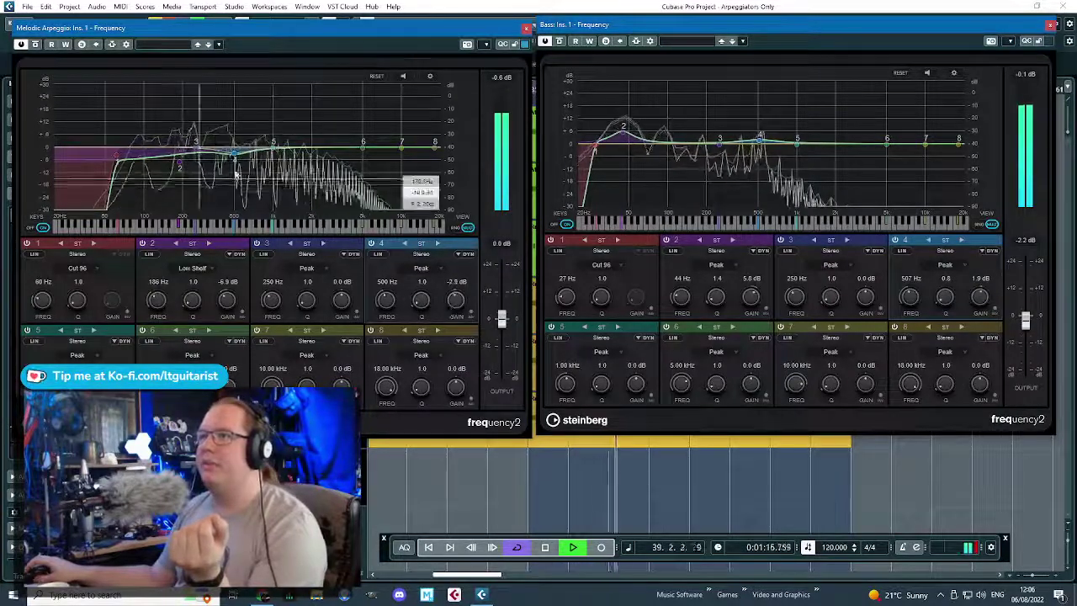
# - Boost the Melodic Arpeggio EQ by 8.0 dB at 329 Hz, Q 4.3, and cut the Bass EQ by 9.6 dB at 330 Hz, Q 5.9
pyautogui.moveTo(197, 149); pyautogui.dragTo(212, 133)
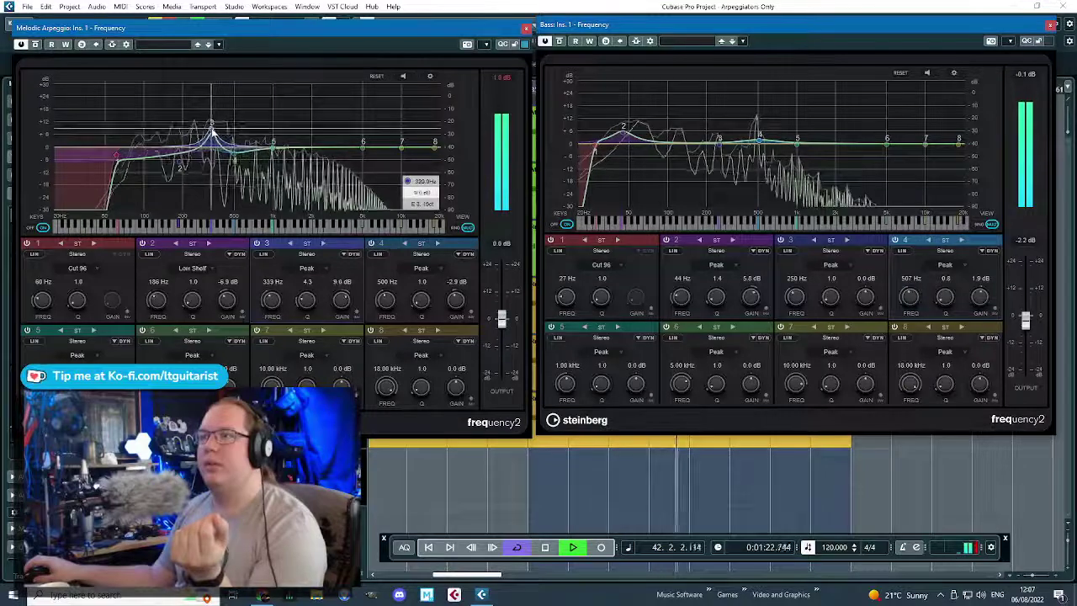
pyautogui.click(256, 244)
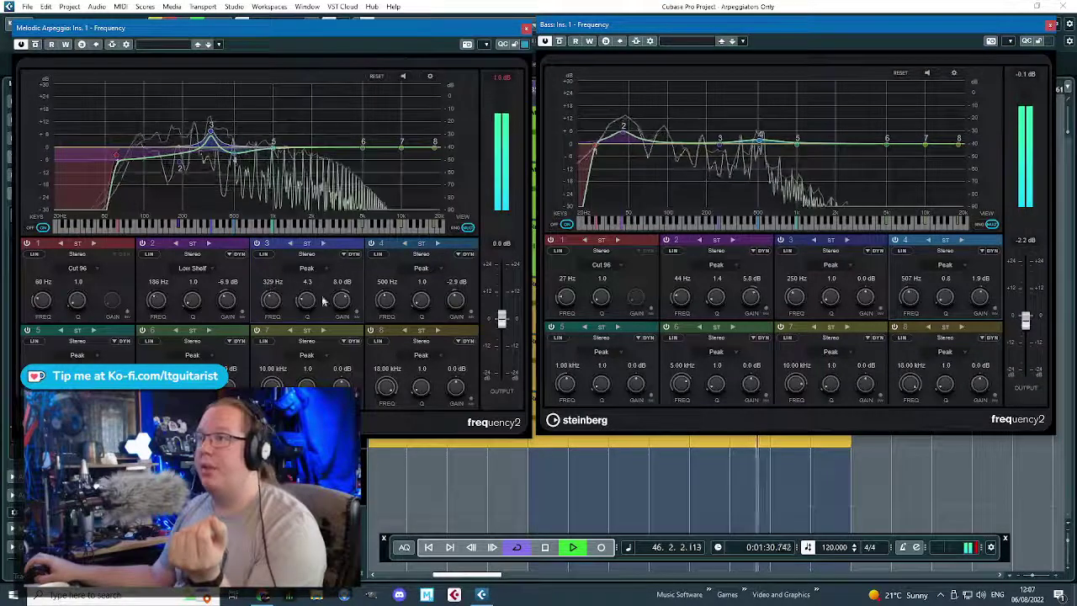
pyautogui.click(795, 280)
pyautogui.press('Return')
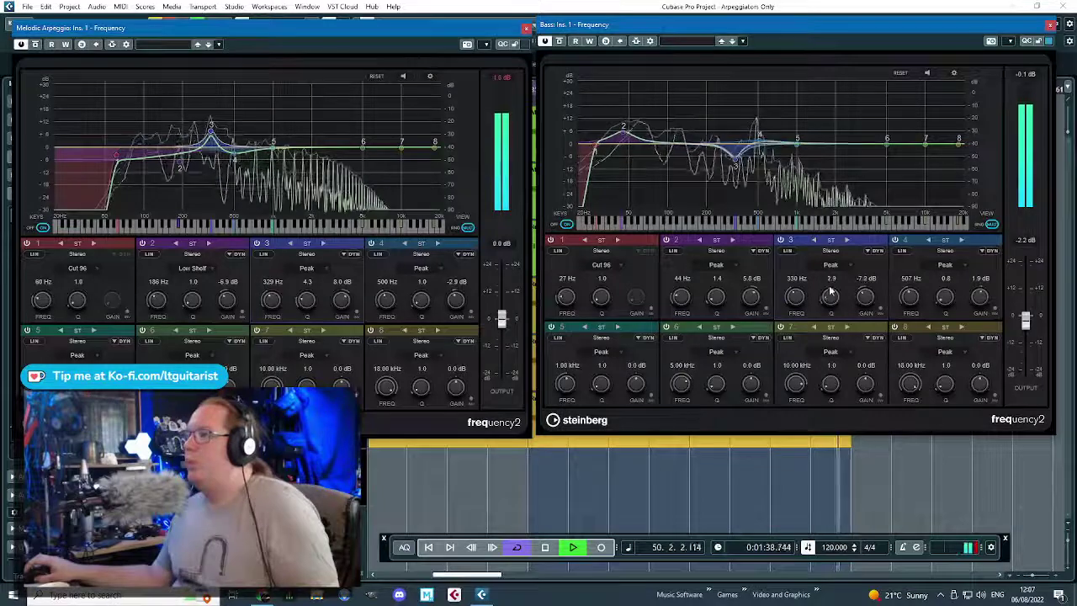
pyautogui.moveTo(853, 290); pyautogui.dragTo(861, 301)
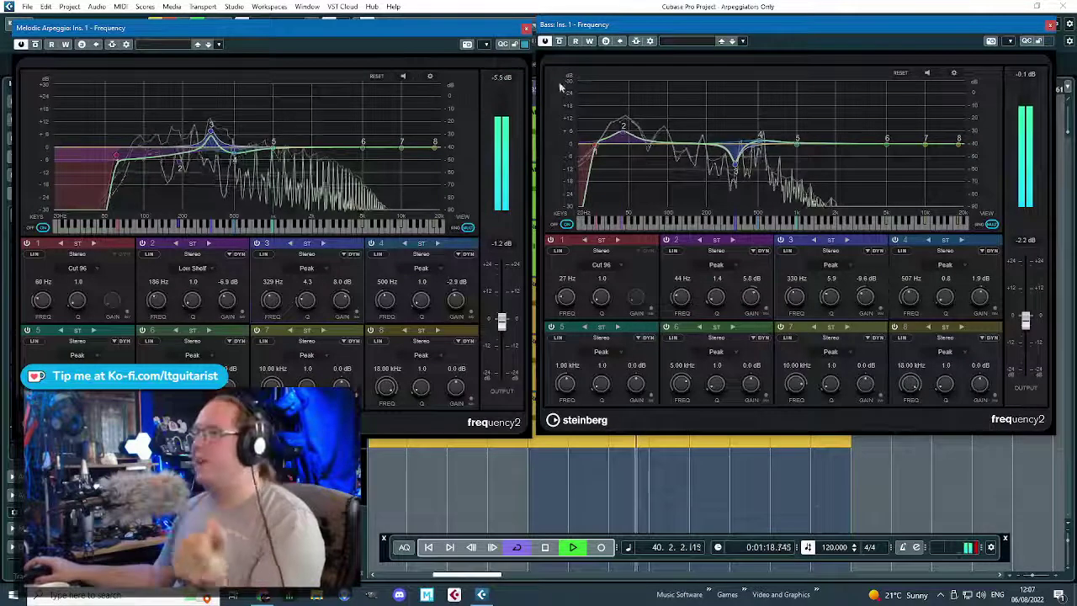
# - Brighten the Melodic Arpeggio EQ with a gentle peak near 1.6 kHz and a 6.9 dB high shelf at 6.24 kHz, and close it
pyautogui.moveTo(273, 148); pyautogui.dragTo(300, 136)
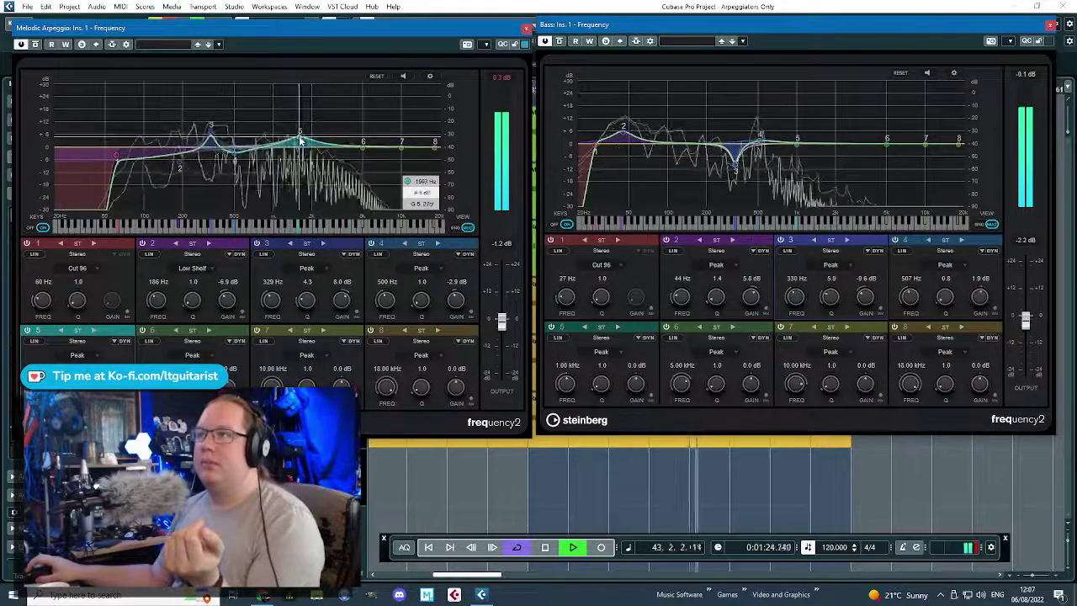
pyautogui.moveTo(434, 154); pyautogui.dragTo(377, 137)
pyautogui.click(420, 355)
pyautogui.click(435, 455)
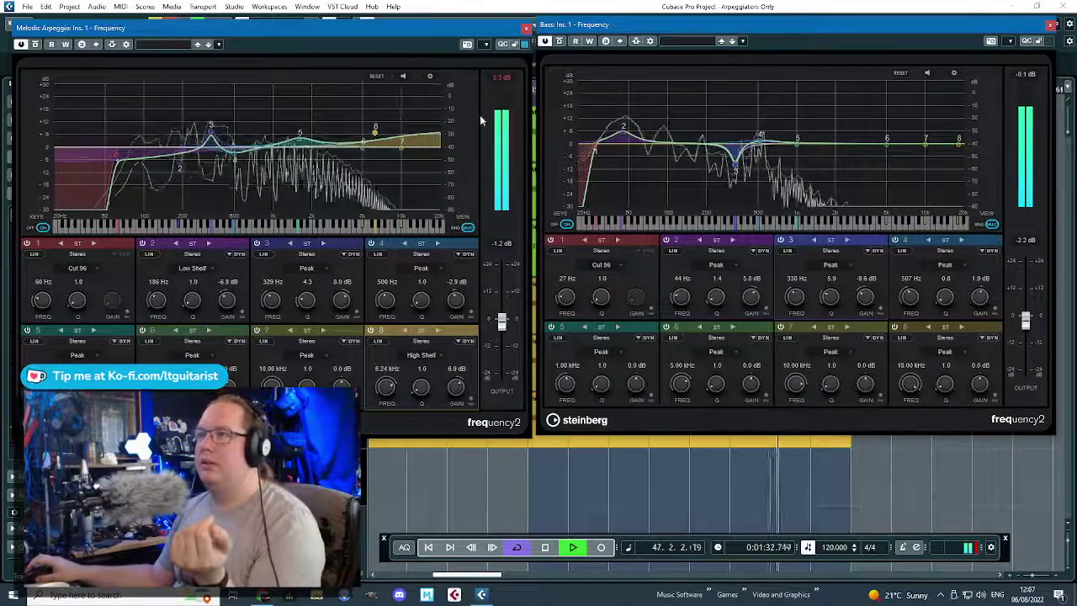
pyautogui.click(526, 30)
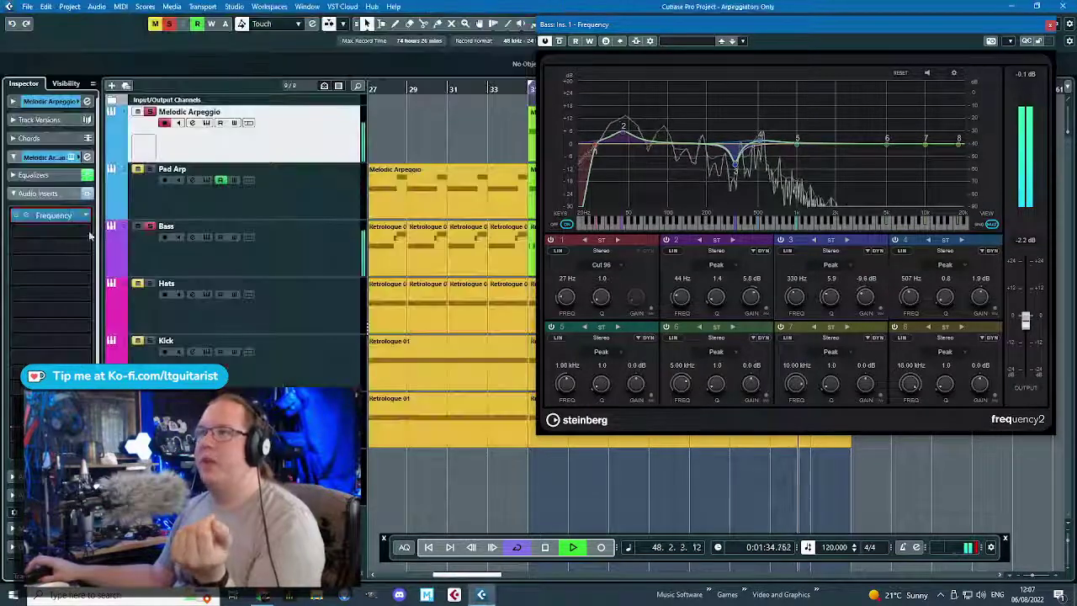
# - Insert StereoDelay in the Melodic Arpeggio's third insert slot and set Delay 2 to a dotted eighth (1/8 D) with playback stopped
pyautogui.click(88, 251)
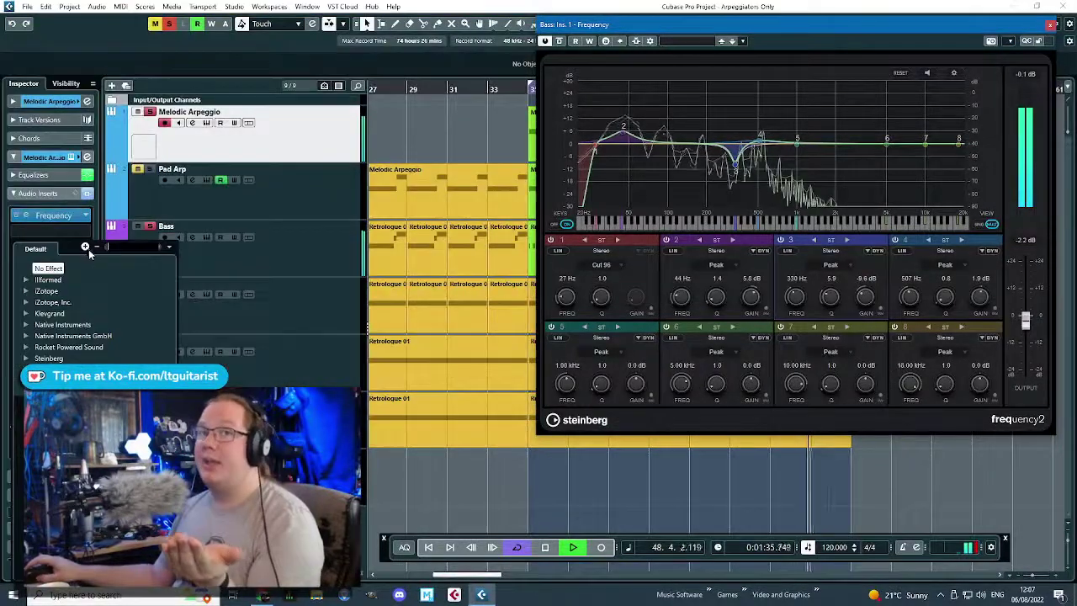
pyautogui.click(27, 359)
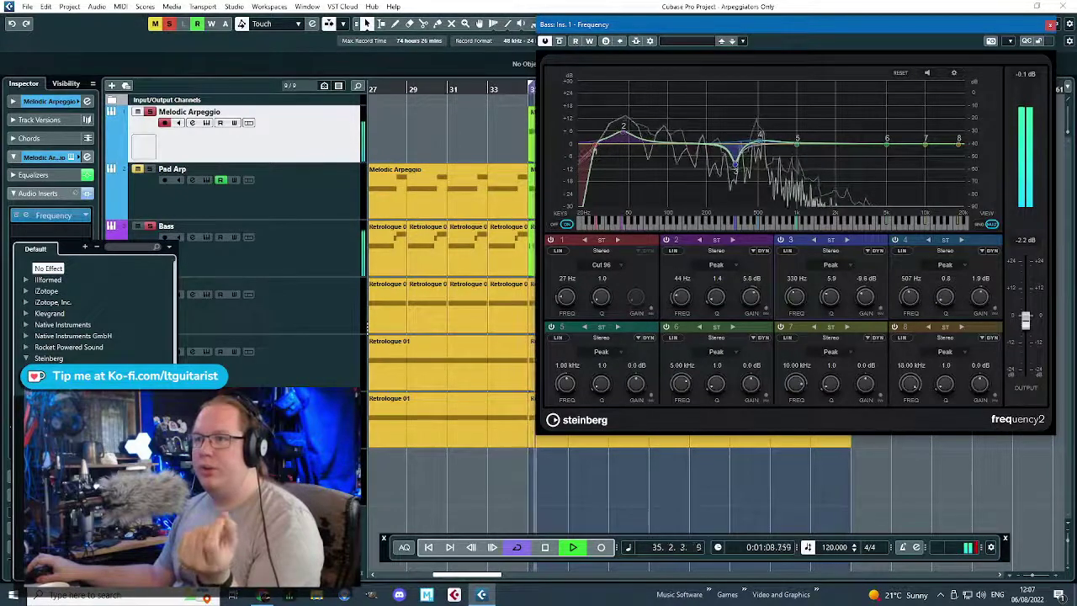
pyautogui.doubleClick(72, 427)
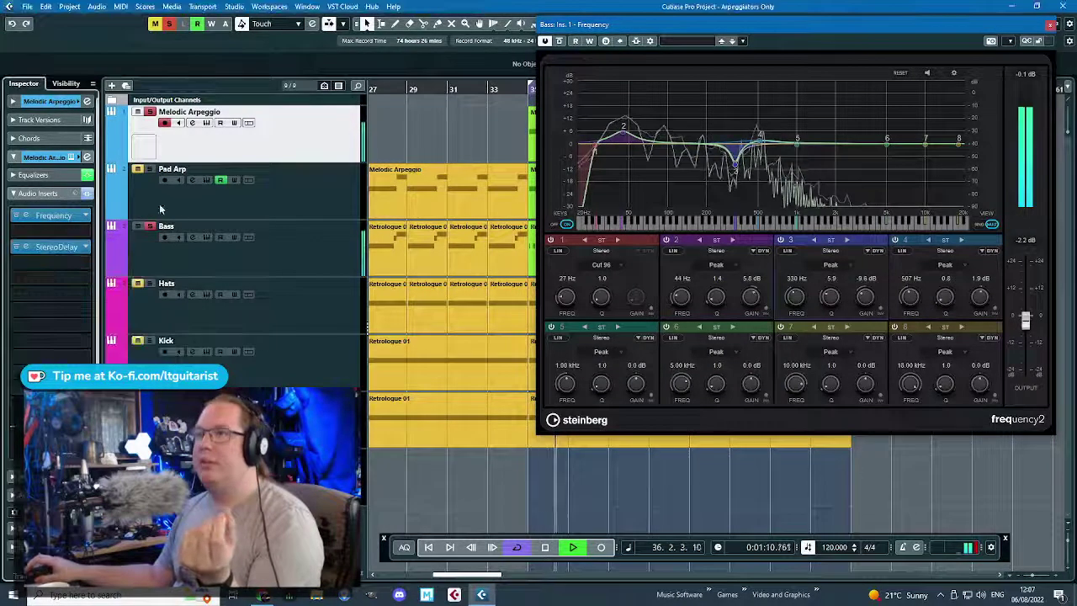
pyautogui.press('space')
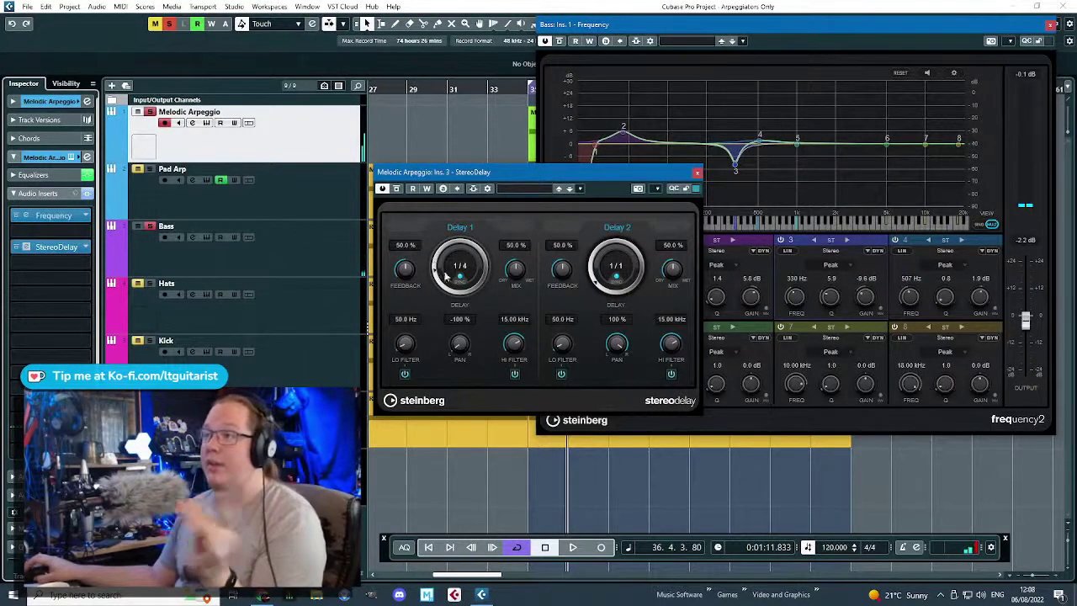
pyautogui.moveTo(592, 280); pyautogui.dragTo(594, 184)
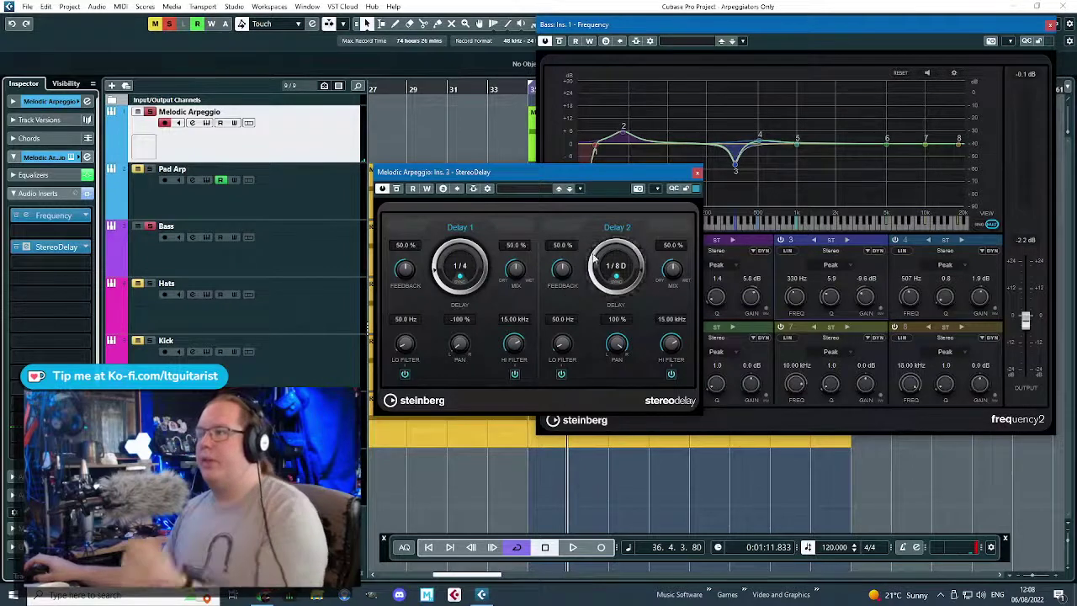
# - During playback, set the StereoDelay's Delay 1 mix to 23%, Delay 2 mix to 17.5% and Delay 2 feedback to 55%
pyautogui.press('space')
pyautogui.moveTo(516, 266); pyautogui.dragTo(512, 302)
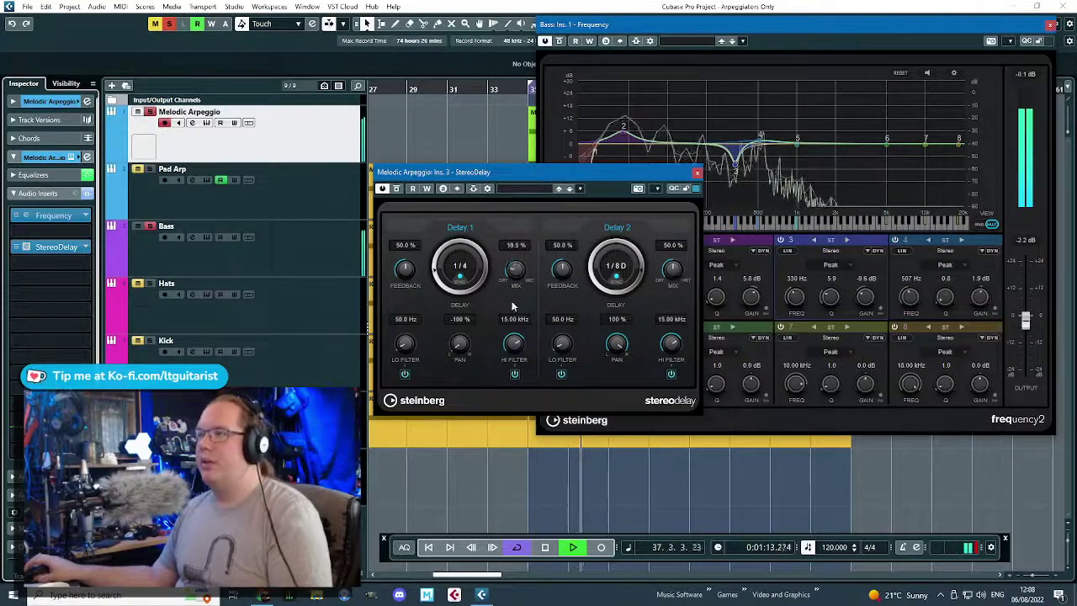
pyautogui.moveTo(674, 263); pyautogui.dragTo(673, 289)
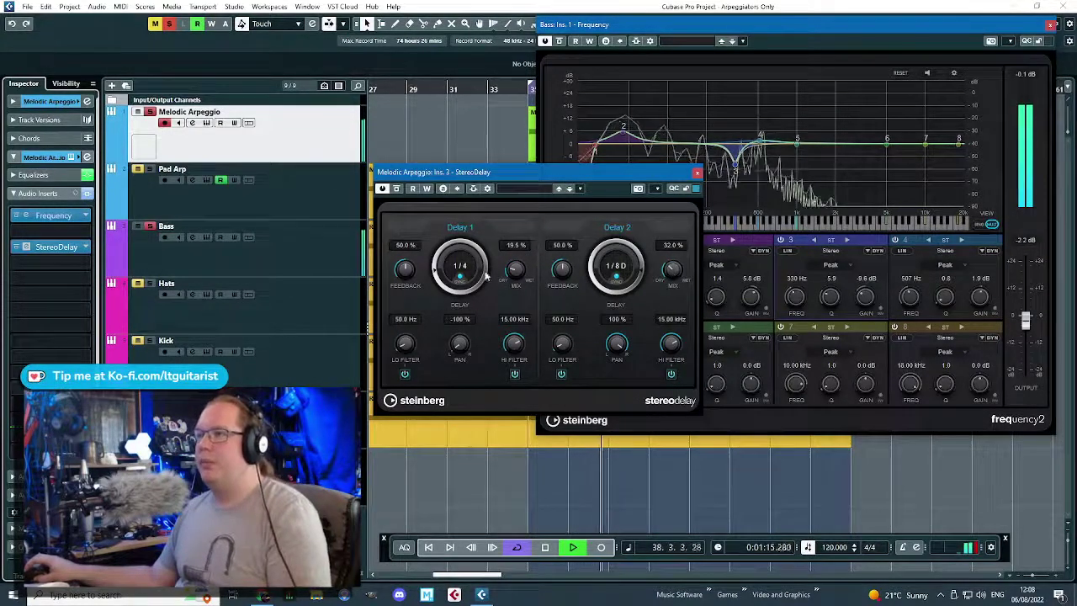
pyautogui.moveTo(561, 273); pyautogui.dragTo(512, 278)
pyautogui.moveTo(673, 271); pyautogui.dragTo(673, 281)
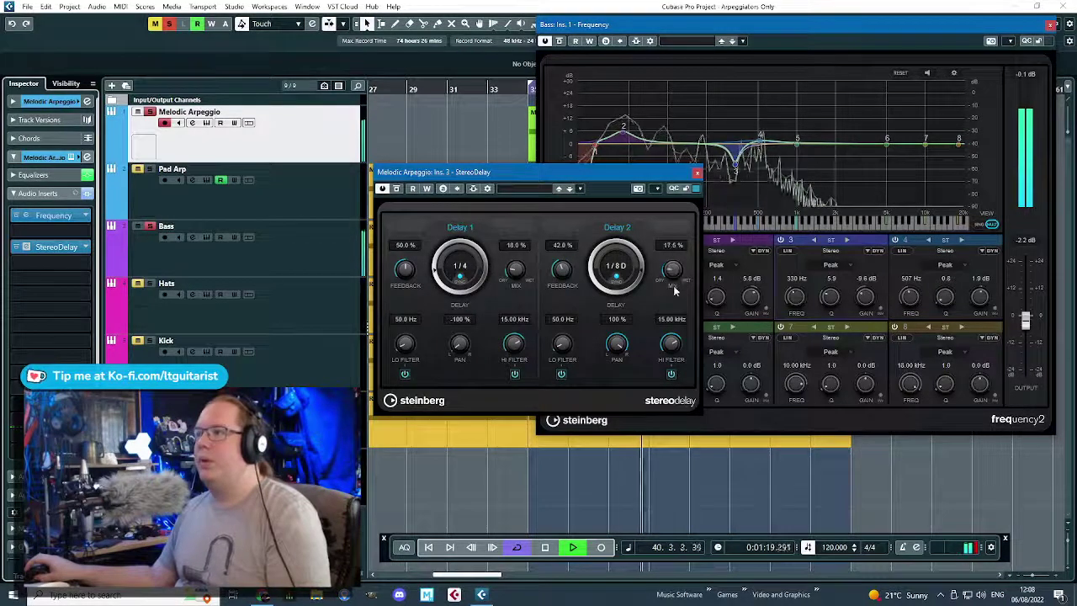
pyautogui.moveTo(563, 278); pyautogui.dragTo(518, 274)
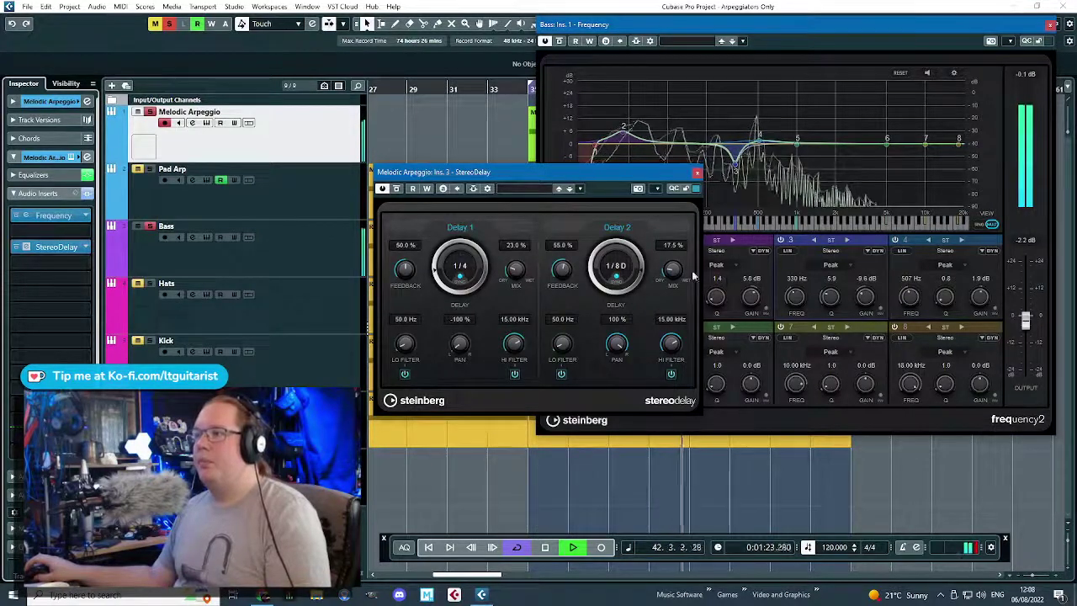
# - Raise the low filters to 239.6 Hz on Delay 1 and about 220 Hz on Delay 2, and switch off both high filters
pyautogui.moveTo(408, 347); pyautogui.dragTo(409, 336)
pyautogui.moveTo(568, 354); pyautogui.dragTo(570, 341)
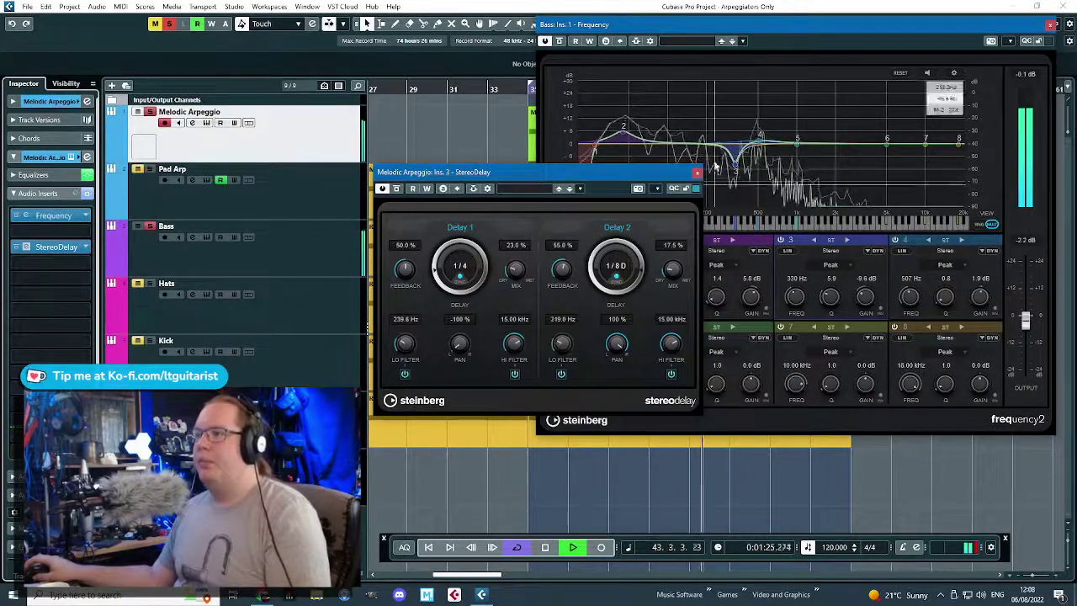
pyautogui.click(668, 374)
pyautogui.click(515, 374)
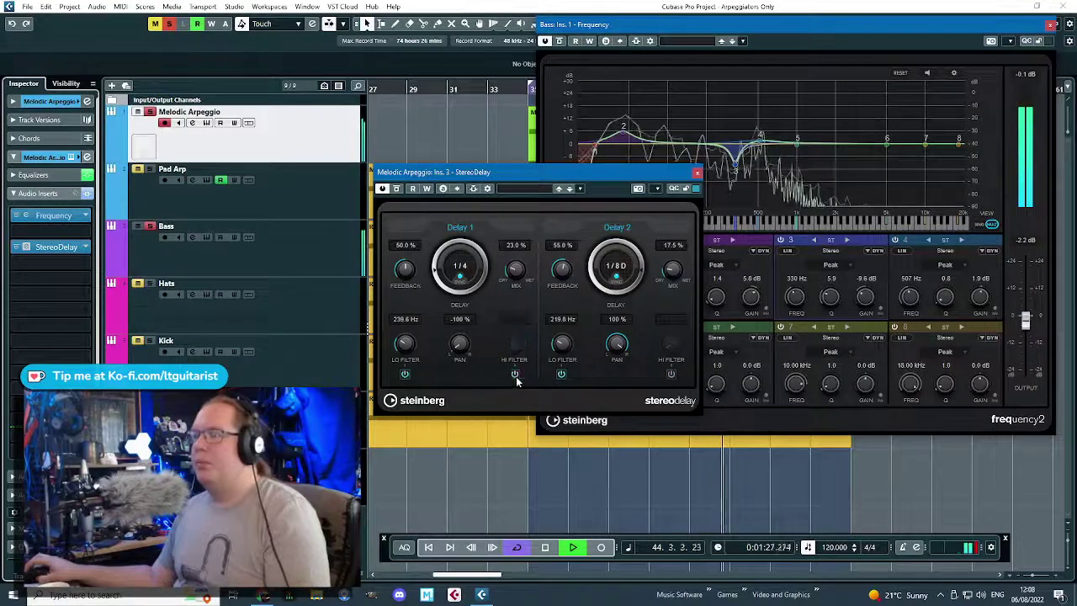
# - Close the StereoDelay and move it one insert slot down on the Melodic Arpeggio track
pyautogui.click(697, 173)
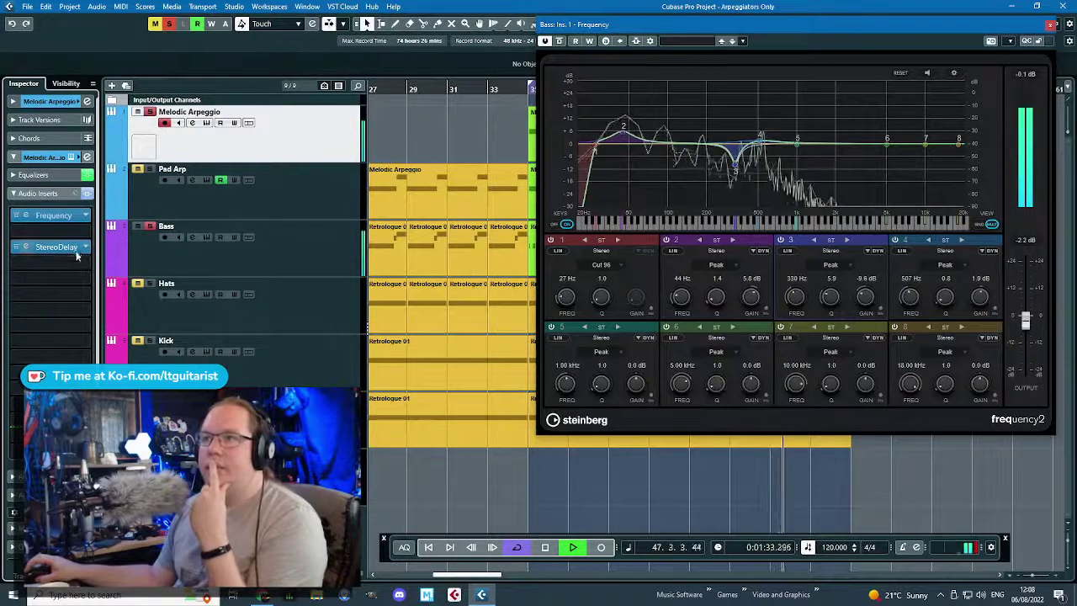
pyautogui.moveTo(73, 252); pyautogui.dragTo(74, 264)
pyautogui.click(55, 232)
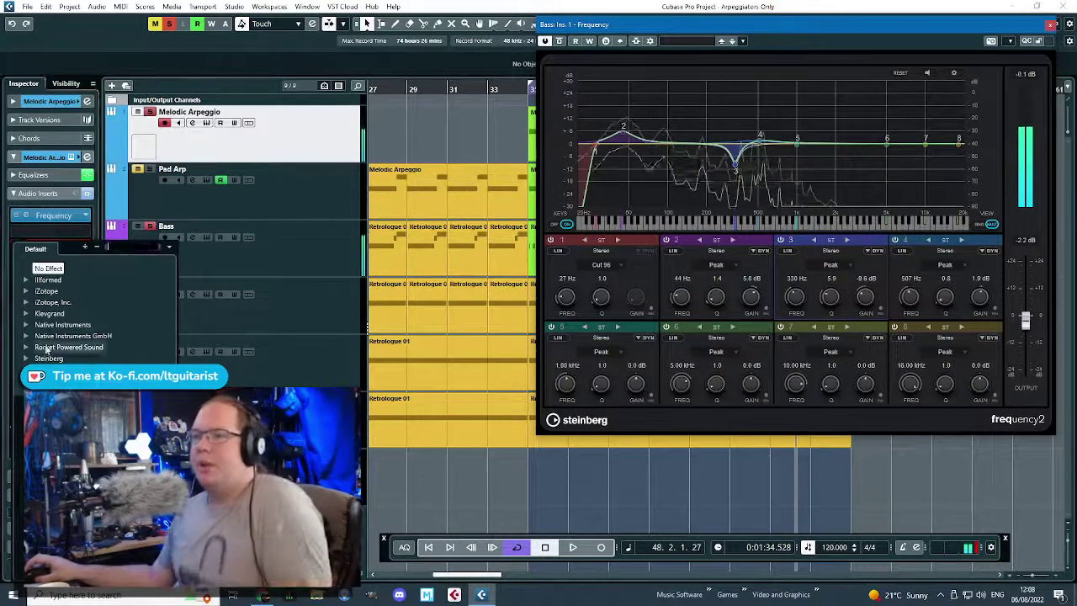
pyautogui.click(49, 219)
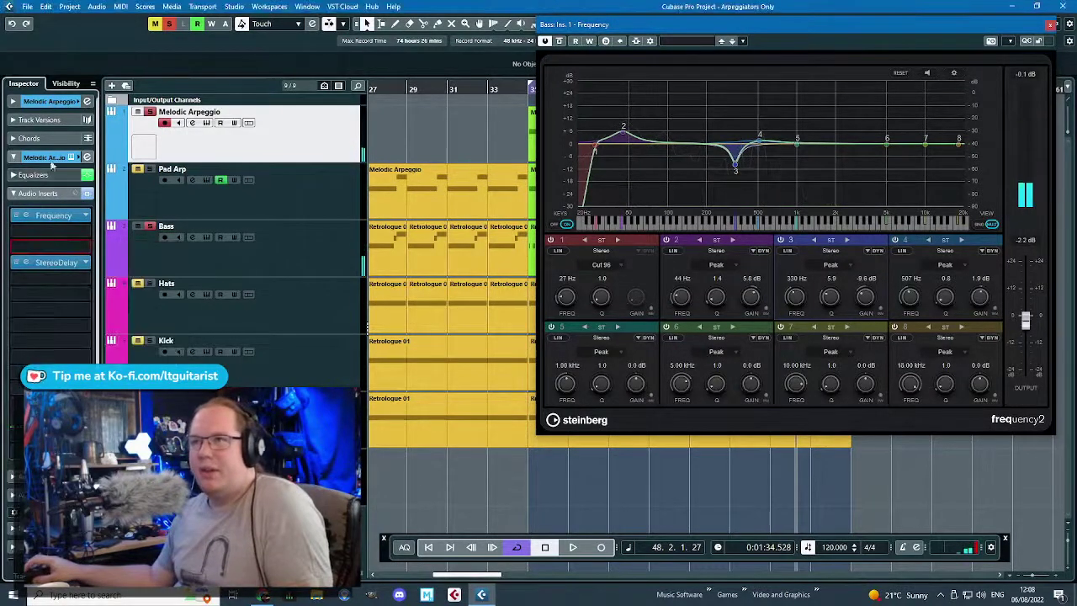
# - Open the Melodic Arpeggio's Retrologue instrument on its effects page and place its window clear of the track inspector
pyautogui.click(73, 157)
pyautogui.click(580, 225)
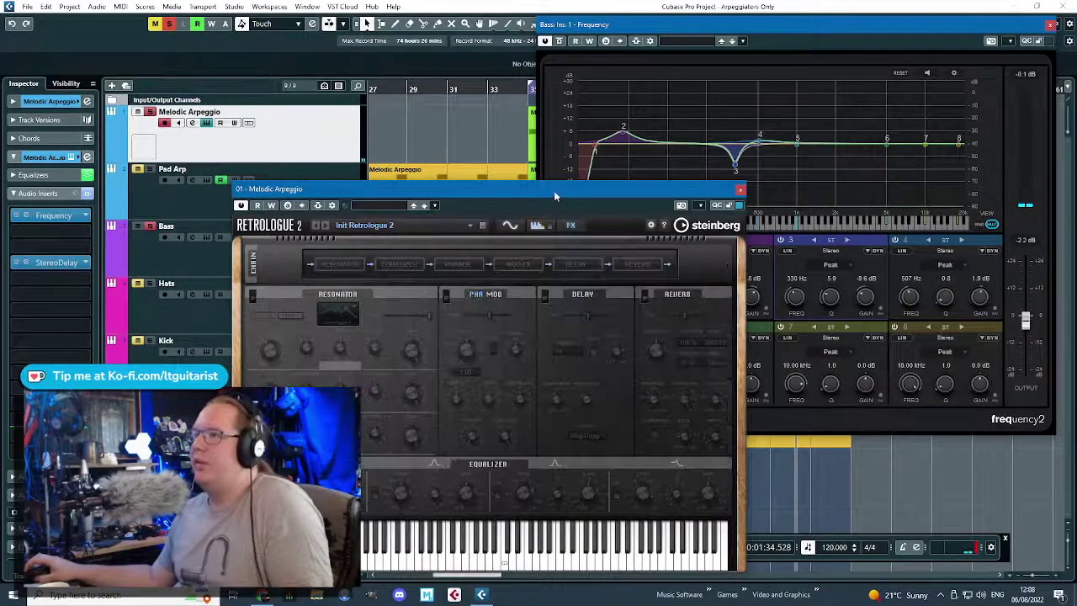
pyautogui.moveTo(558, 190); pyautogui.dragTo(611, 162)
# - Try the Retrologue Mod FX as a chorus with the Phaser off and the rate tempo-synced to 1/1
pyautogui.click(500, 268)
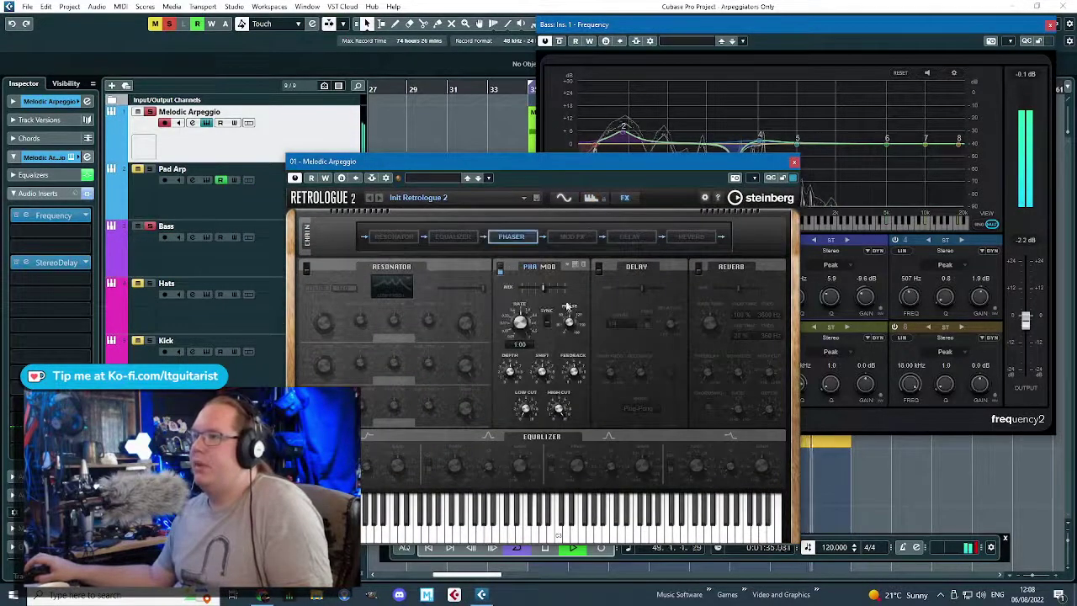
pyautogui.click(549, 268)
pyautogui.click(501, 269)
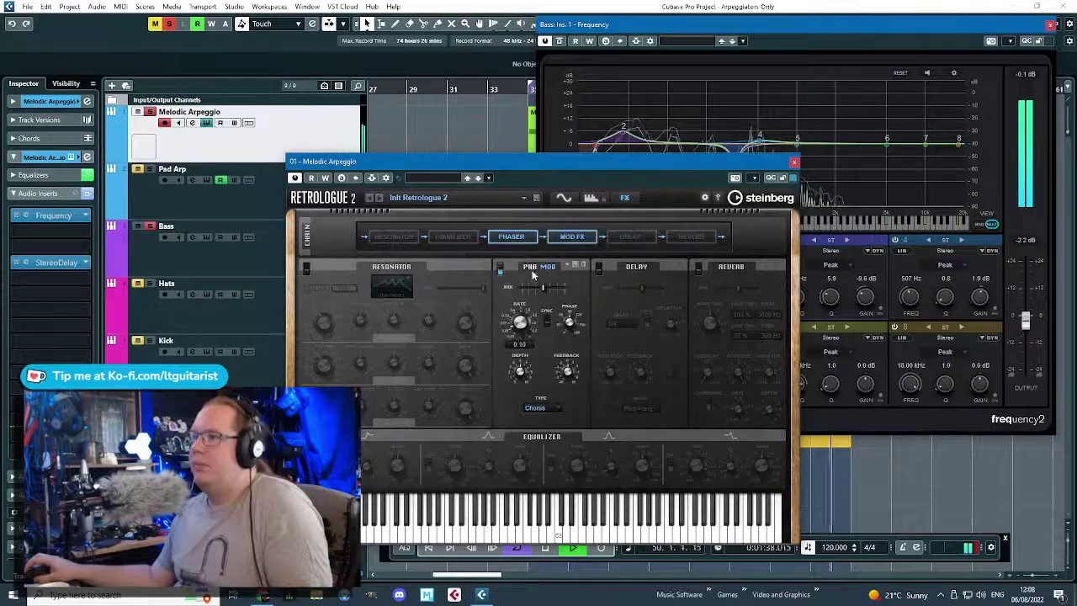
pyautogui.click(550, 268)
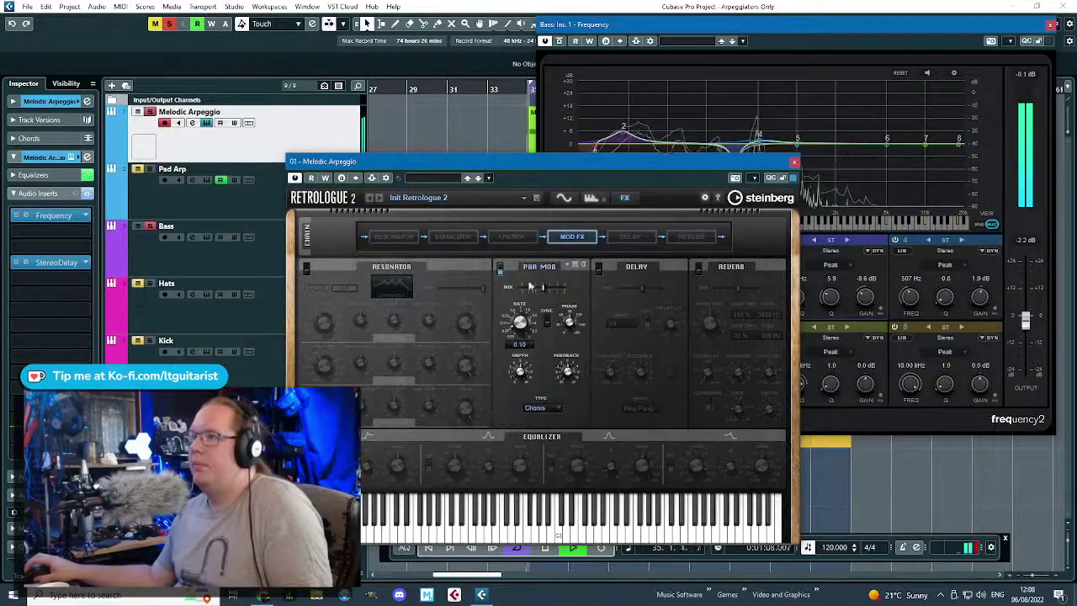
pyautogui.moveTo(522, 319); pyautogui.dragTo(528, 310)
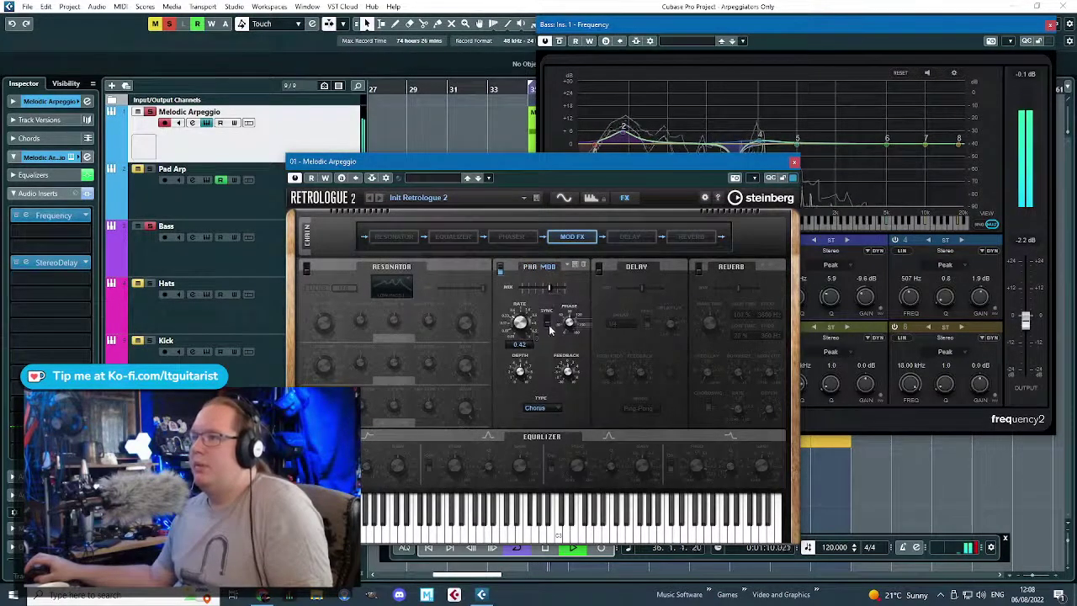
pyautogui.click(548, 321)
pyautogui.click(515, 324)
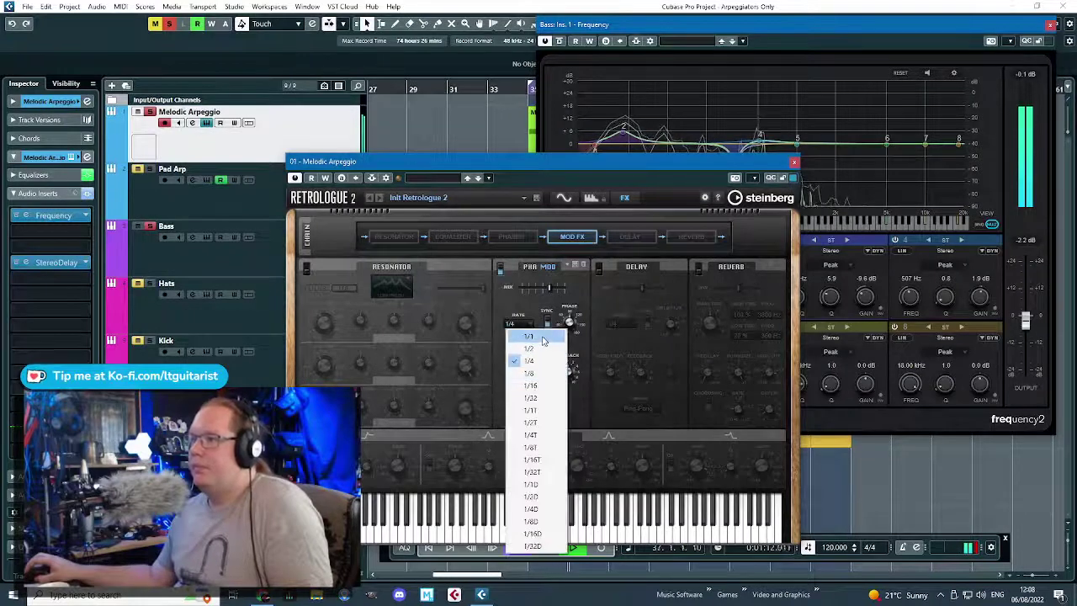
pyautogui.click(529, 337)
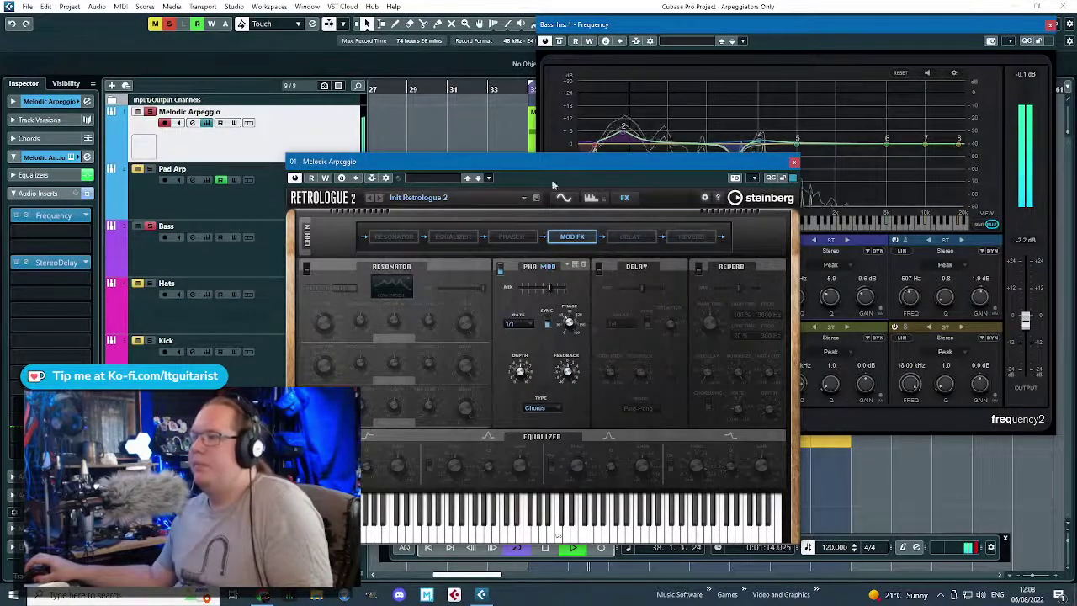
# - Try the Mod FX as a Flanger with 65% depth and 41% mix, and switch the effect off
pyautogui.moveTo(549, 160); pyautogui.dragTo(580, 67)
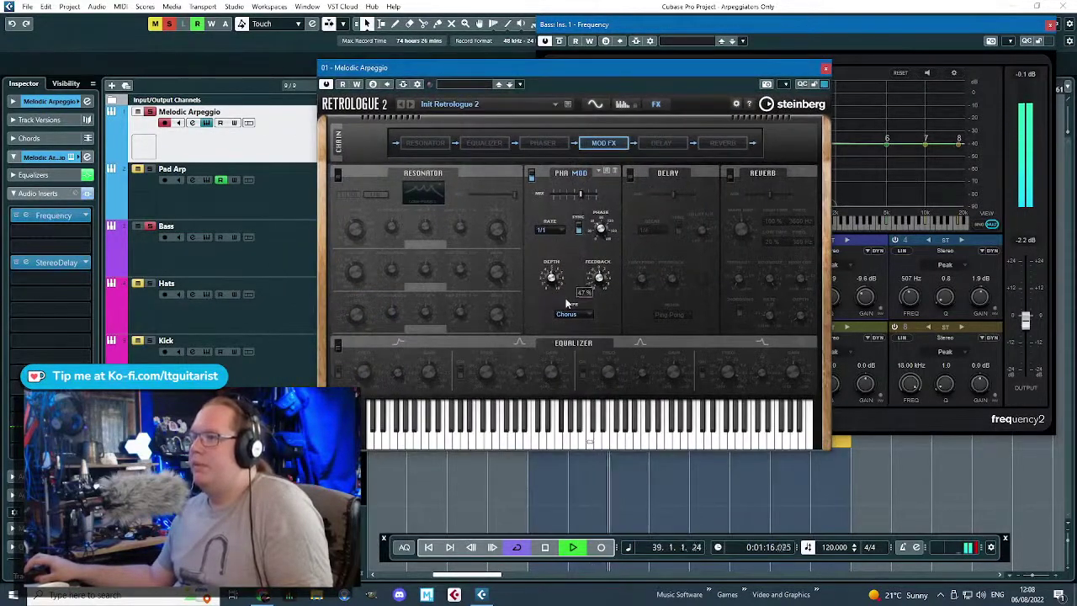
pyautogui.click(589, 315)
pyautogui.click(586, 327)
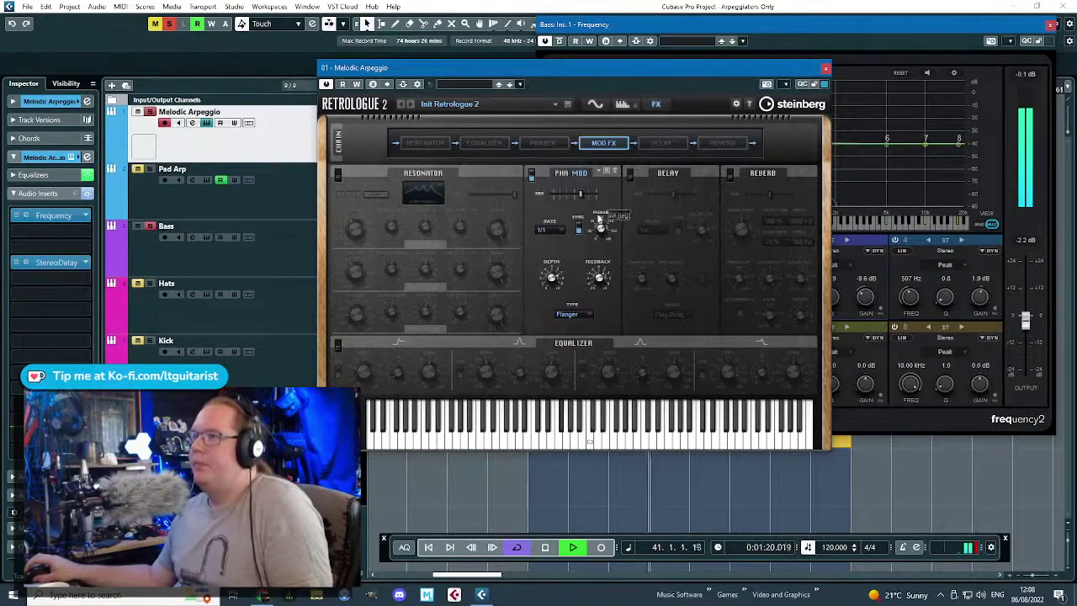
pyautogui.moveTo(599, 217); pyautogui.dragTo(601, 246)
pyautogui.moveTo(553, 282); pyautogui.dragTo(556, 296)
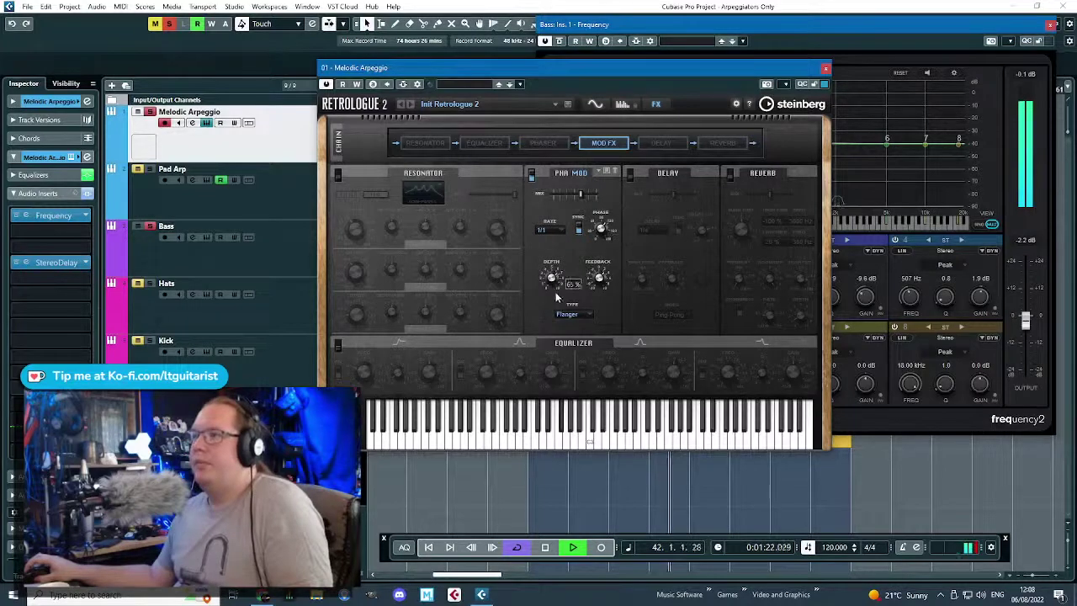
pyautogui.moveTo(580, 193); pyautogui.dragTo(570, 198)
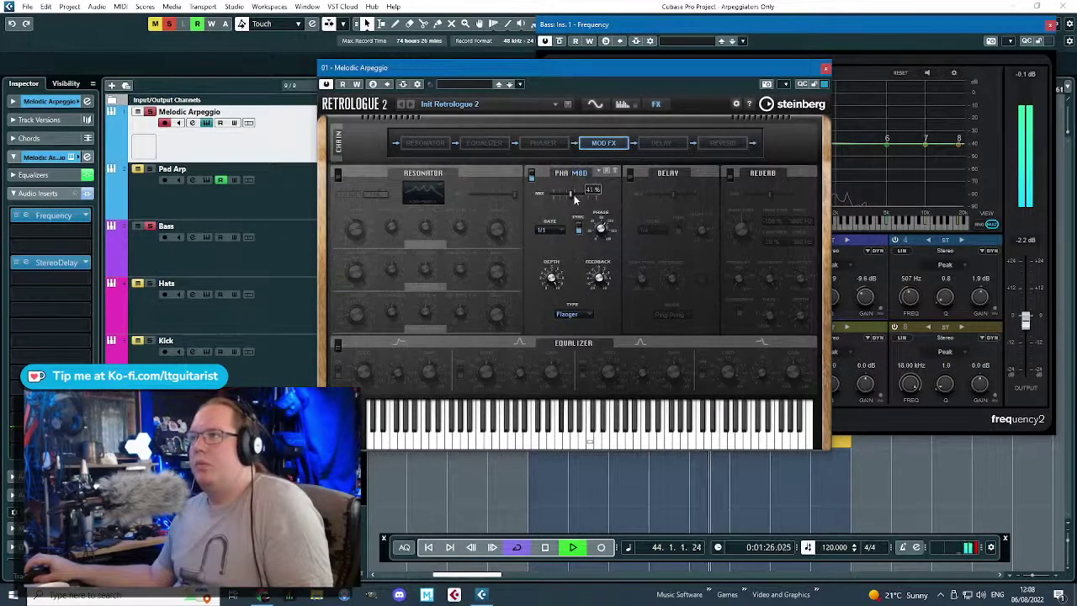
pyautogui.click(568, 313)
pyautogui.click(529, 174)
pyautogui.click(531, 174)
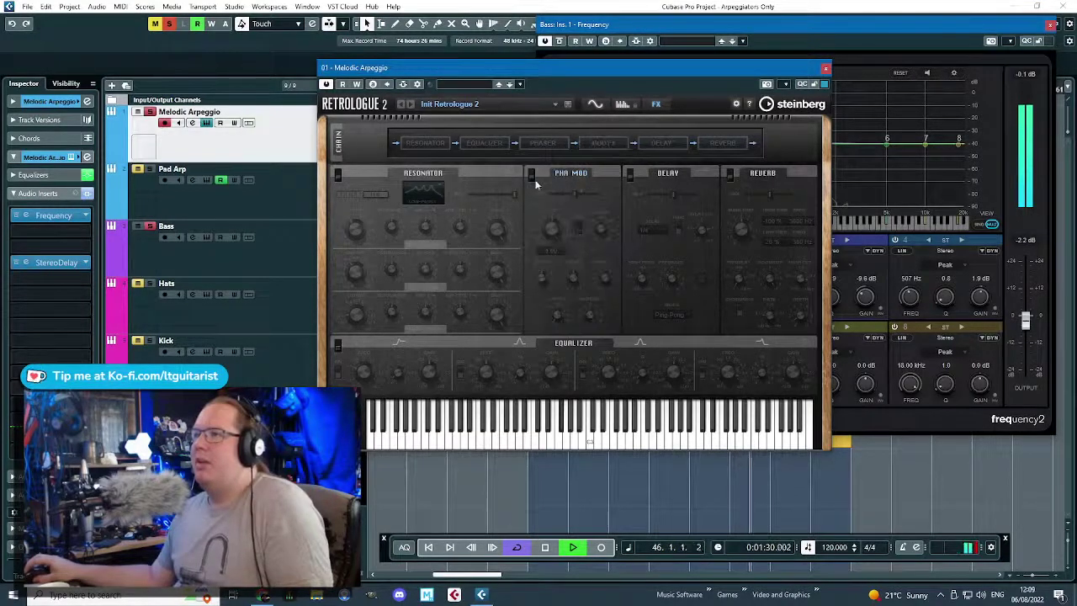
# - Switch on the Retrologue Phaser with its rate tempo-synced to 1/1, compare it with bypass, and set its mix to 15.8%
pyautogui.click(531, 175)
pyautogui.click(579, 229)
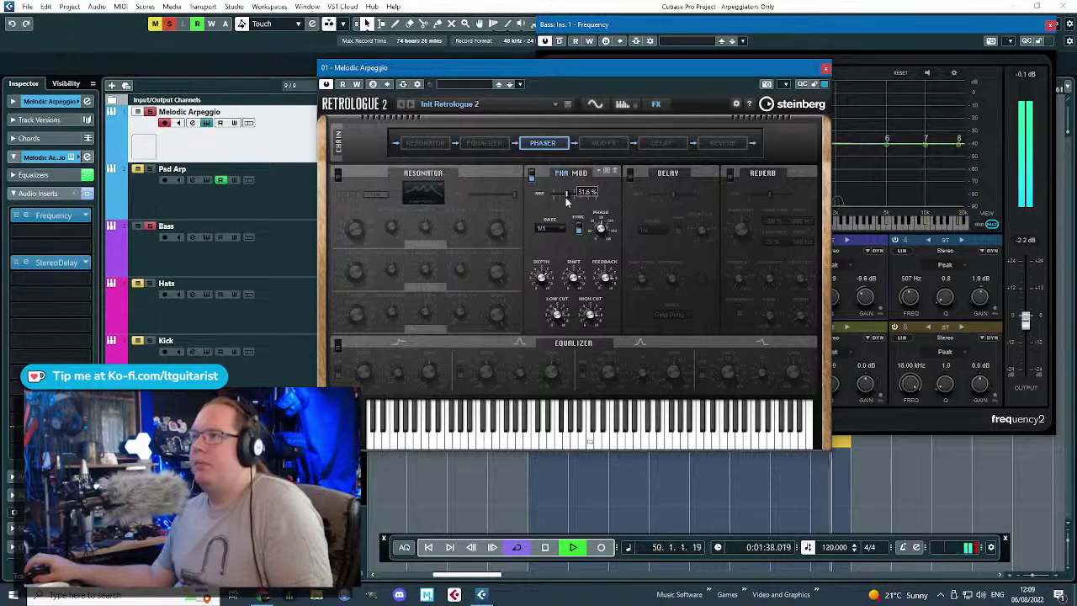
pyautogui.click(532, 175)
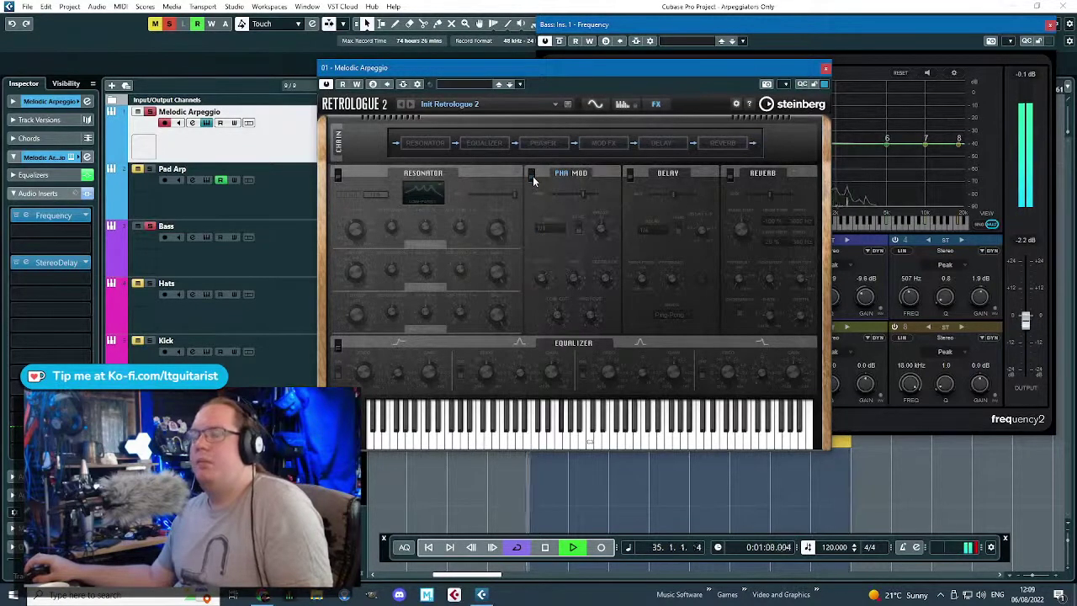
pyautogui.click(533, 176)
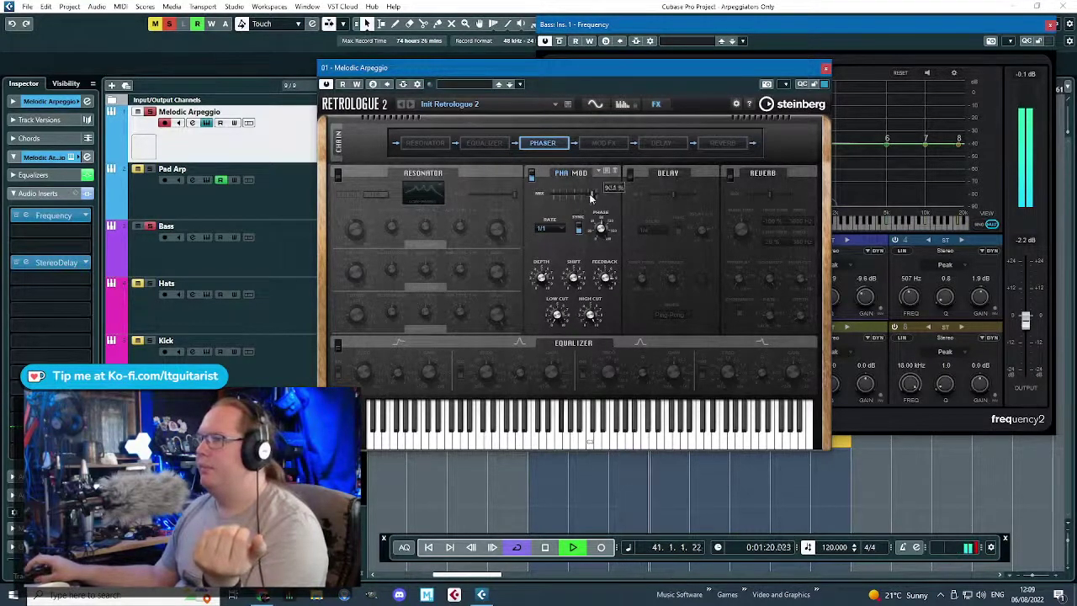
pyautogui.moveTo(552, 195)
pyautogui.mouseDown()
pyautogui.moveTo(572, 196)
pyautogui.moveTo(561, 196)
pyautogui.mouseUp()
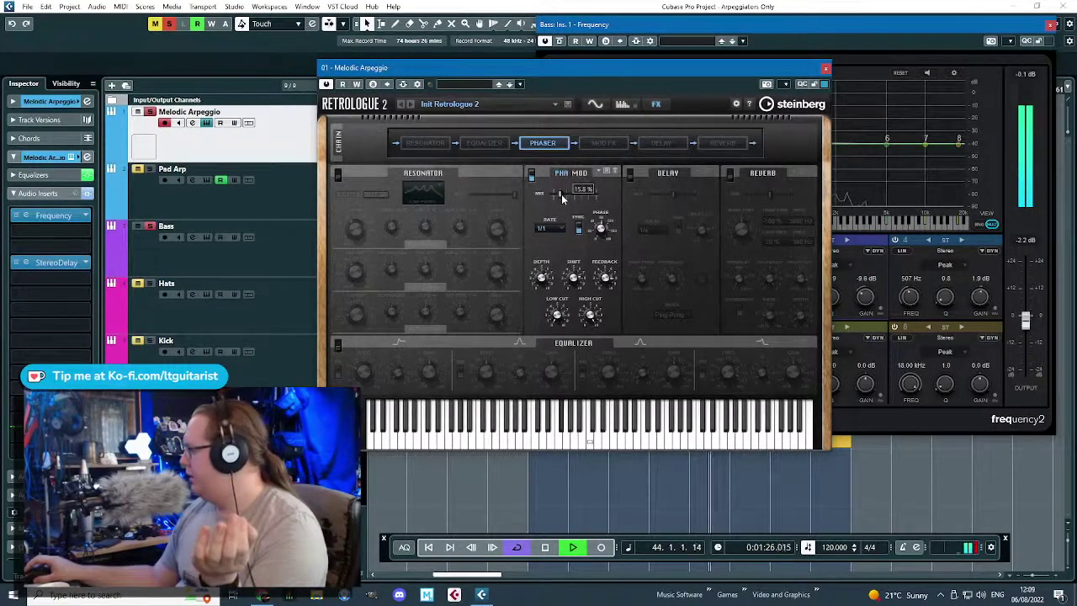
# - Switch on oscillators 2 and 3 and the noise generator in the Melodic Arpeggio's Retrologue synth section
pyautogui.click(594, 105)
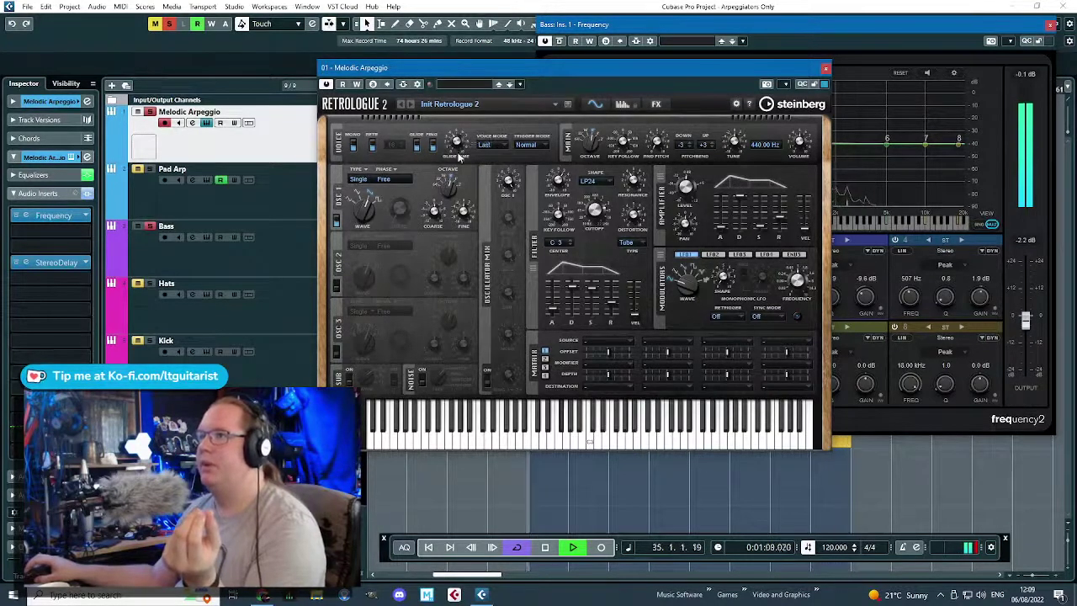
pyautogui.click(335, 286)
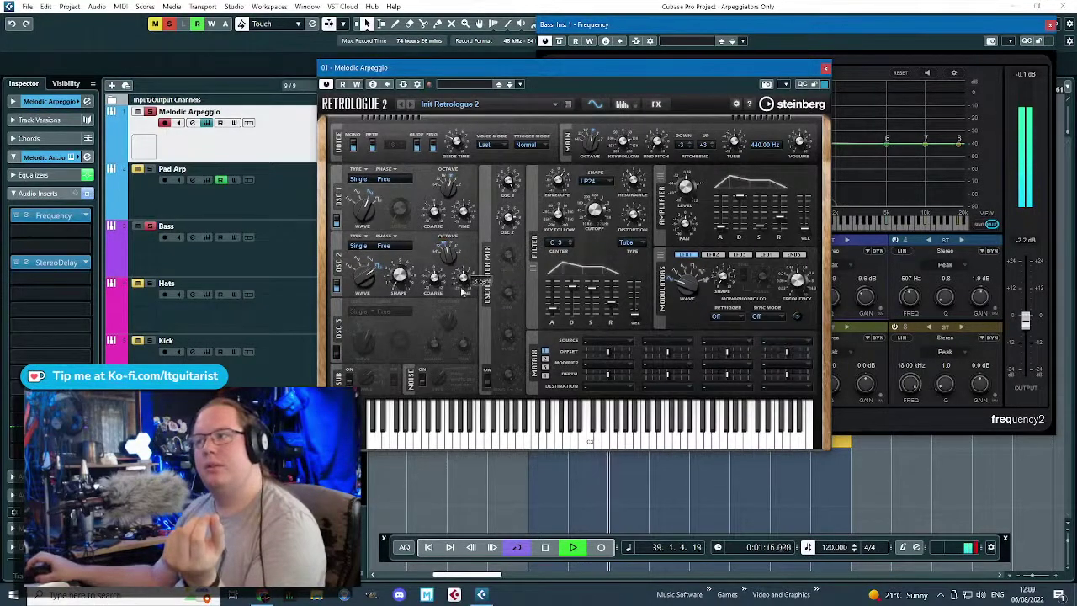
pyautogui.click(338, 352)
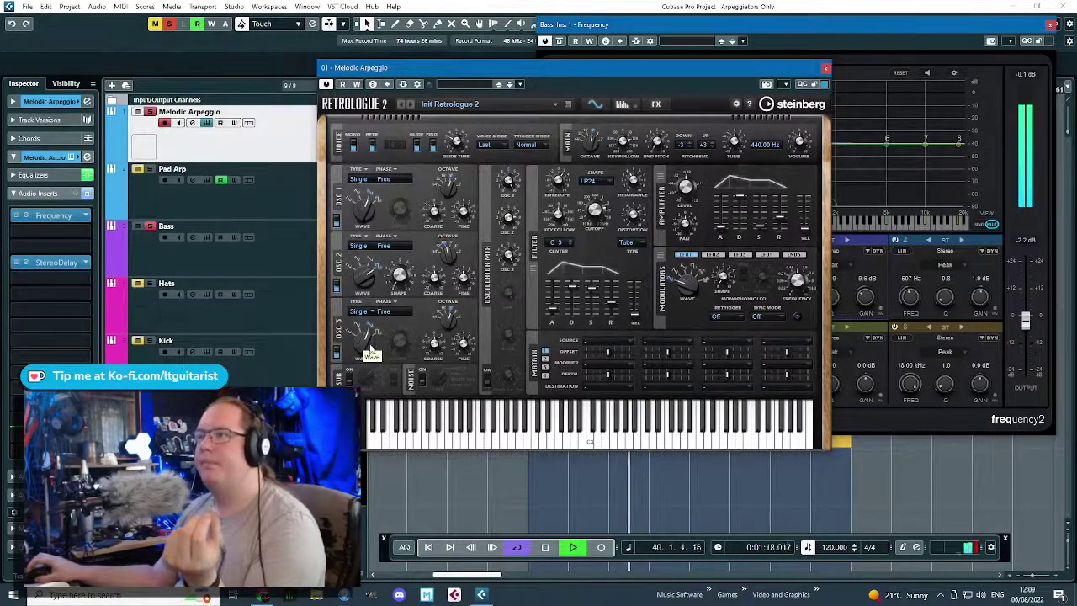
pyautogui.click(423, 382)
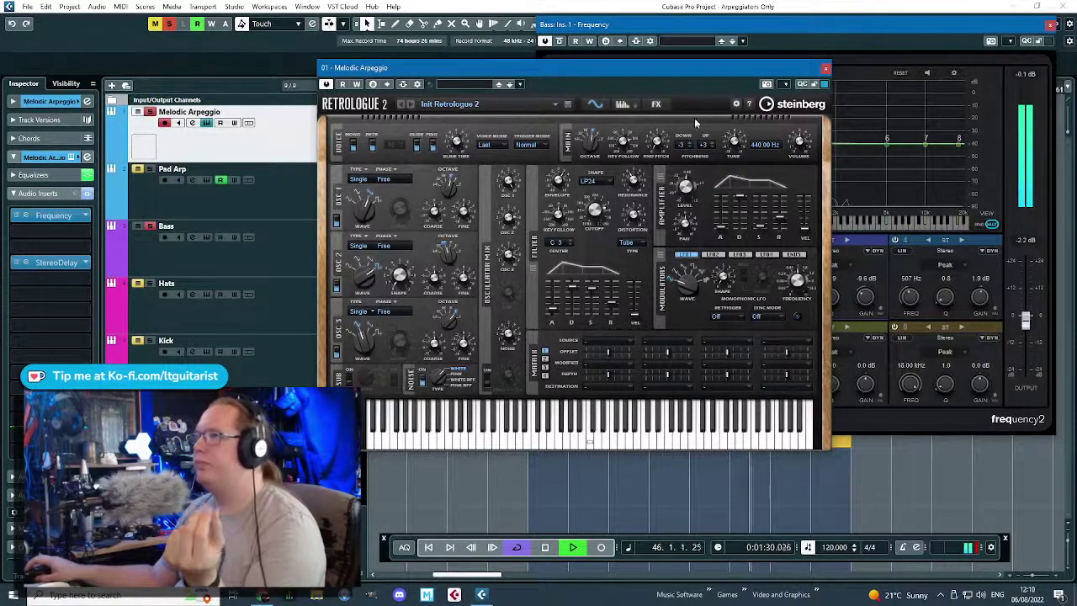
# - Close the Retrologue and Bass Frequency windows and clear all mutes and solos in the project
pyautogui.click(825, 69)
pyautogui.click(1050, 26)
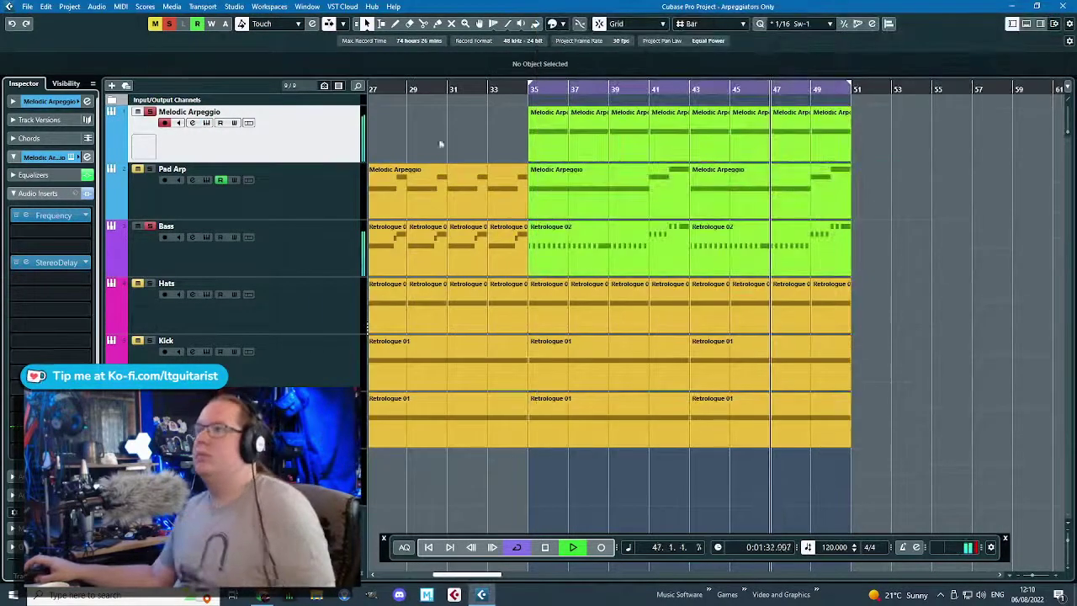
pyautogui.click(440, 143)
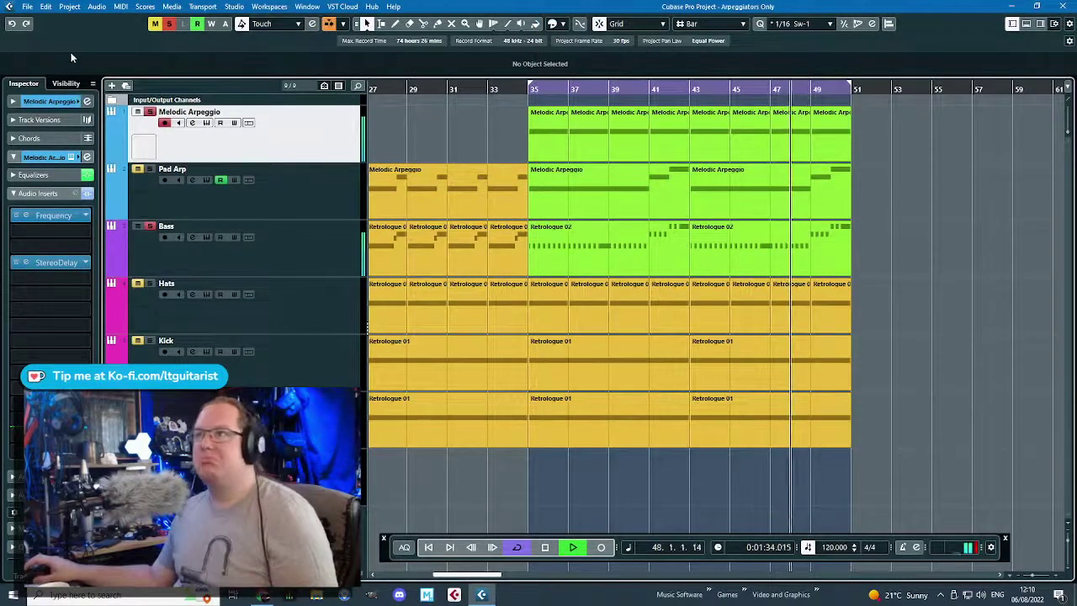
pyautogui.click(170, 26)
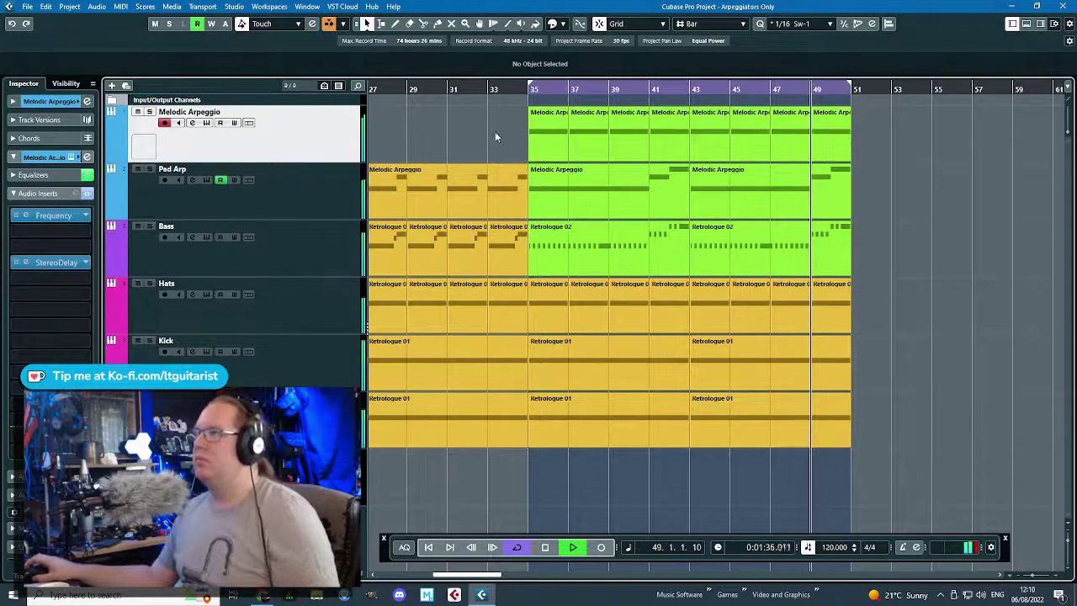
# - Listen to the full arrangement from bar 35 with the Pad Arp track selected, and stop playback
pyautogui.scroll(-2, 495, 131)
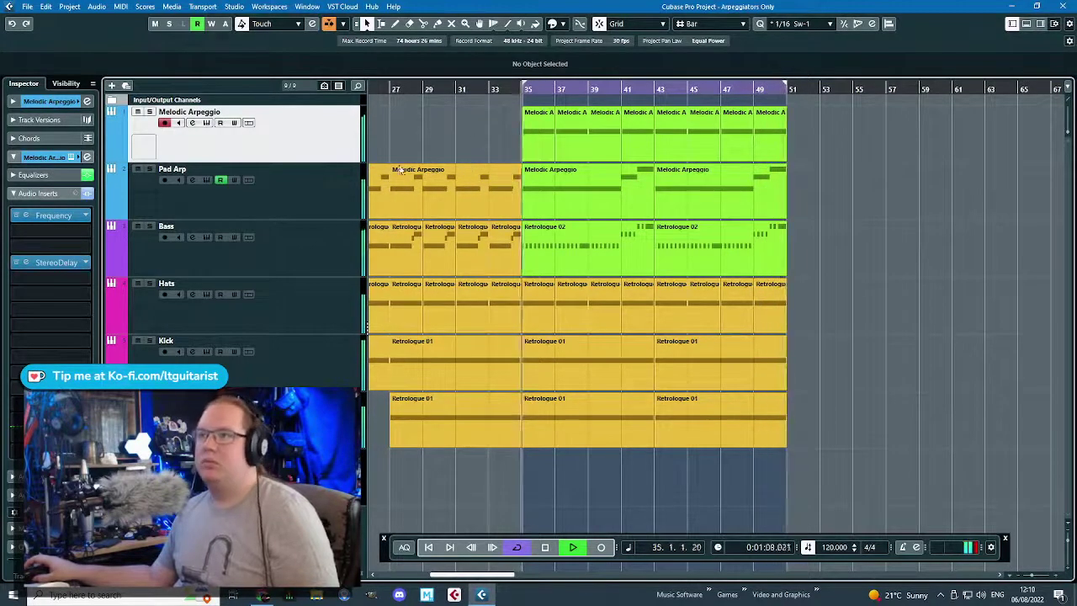
pyautogui.click(304, 179)
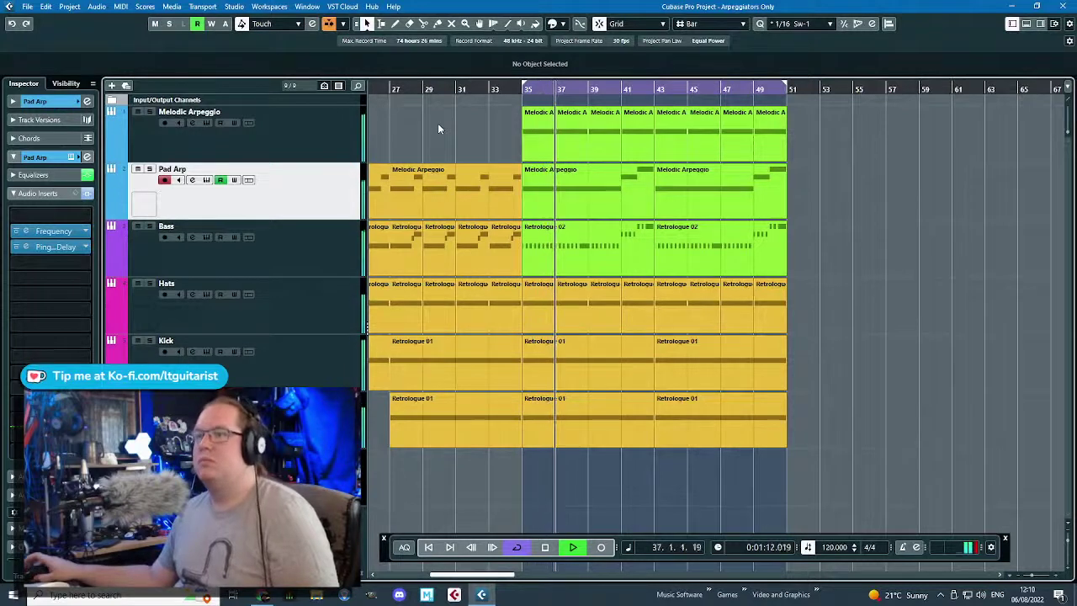
pyautogui.press('space')
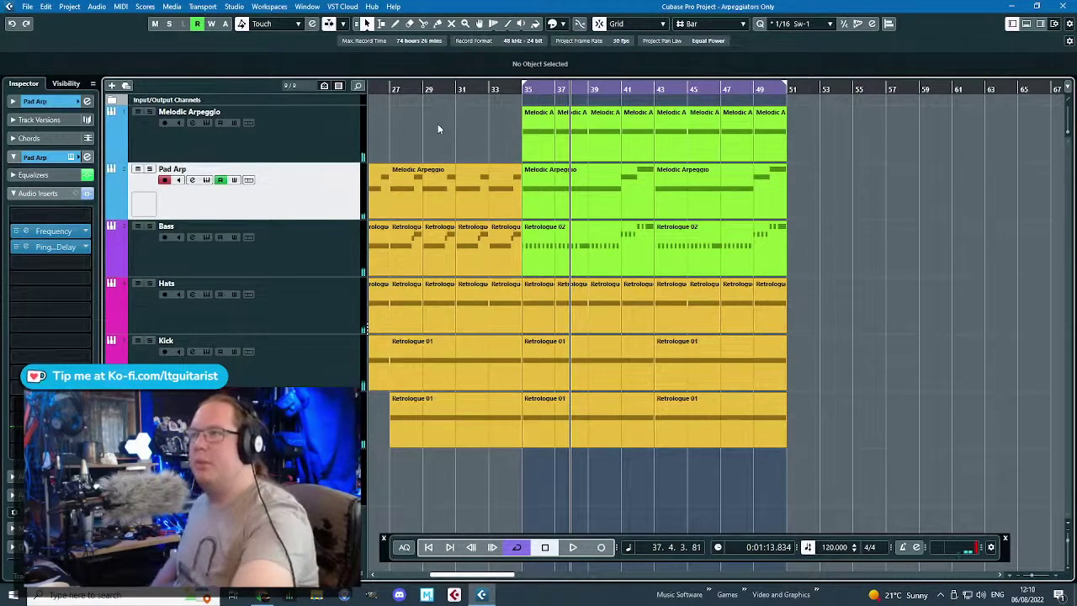
# - With the Hats track soloed, pan the Hats to R72 and the Pad Arp to L15
pyautogui.click(320, 307)
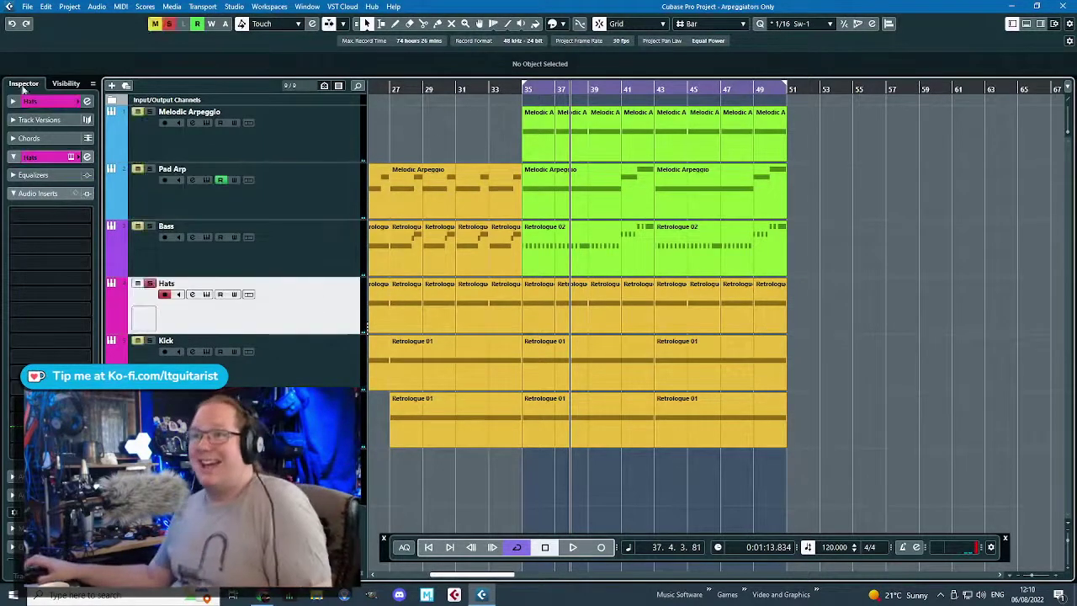
pyautogui.click(14, 101)
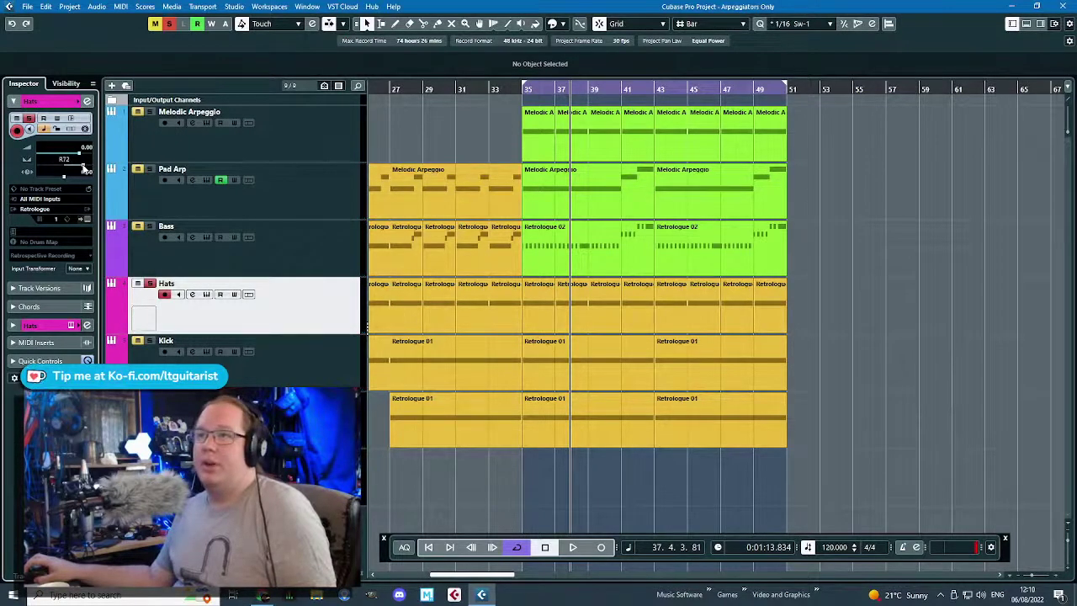
pyautogui.click(308, 216)
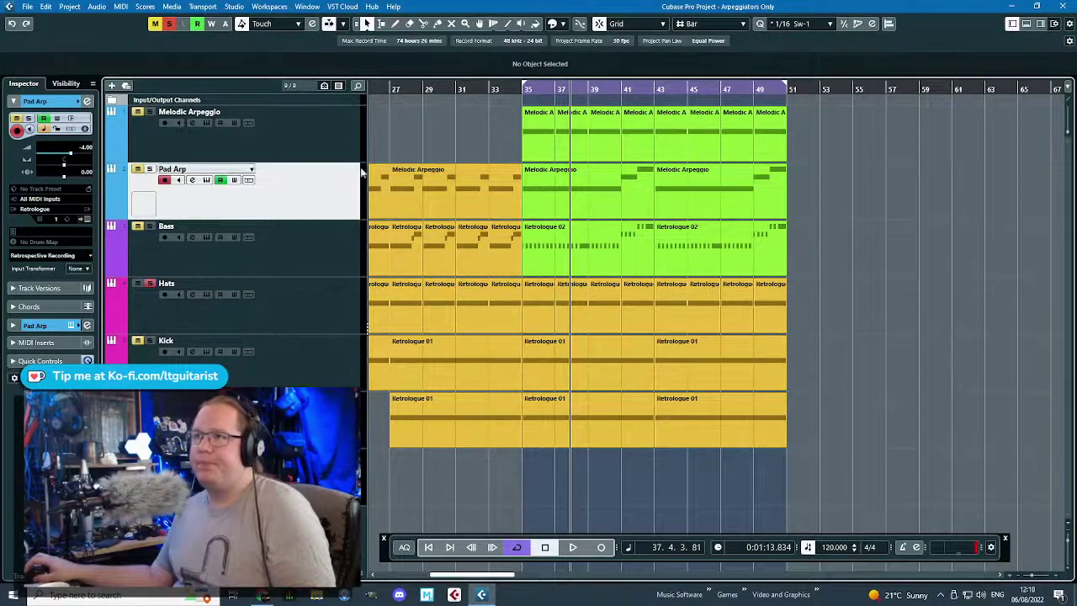
pyautogui.hscroll(-3, 325, 121)
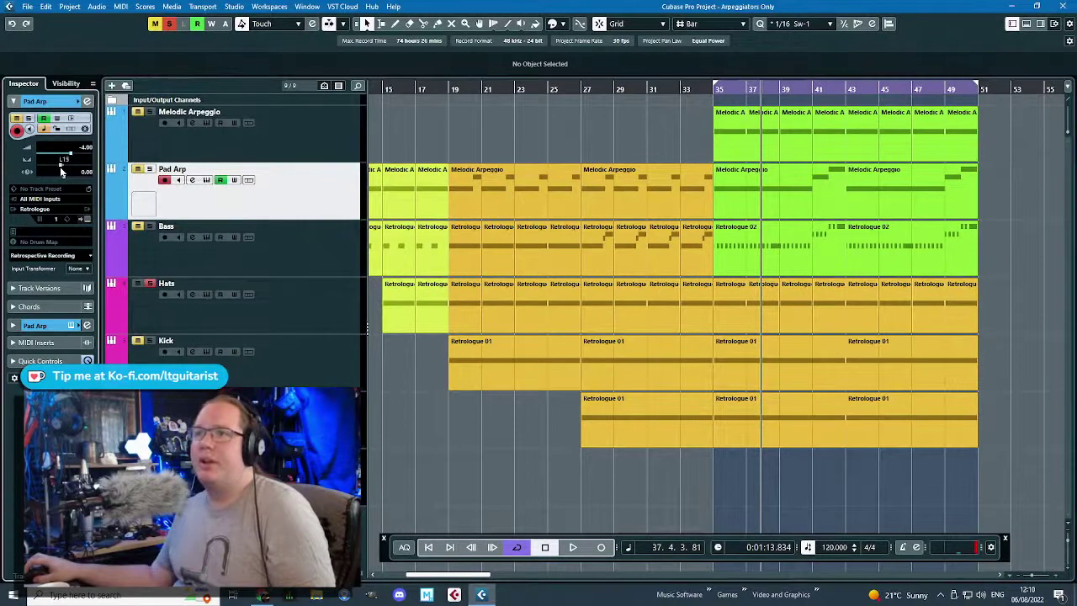
pyautogui.hscroll(-3, 511, 127)
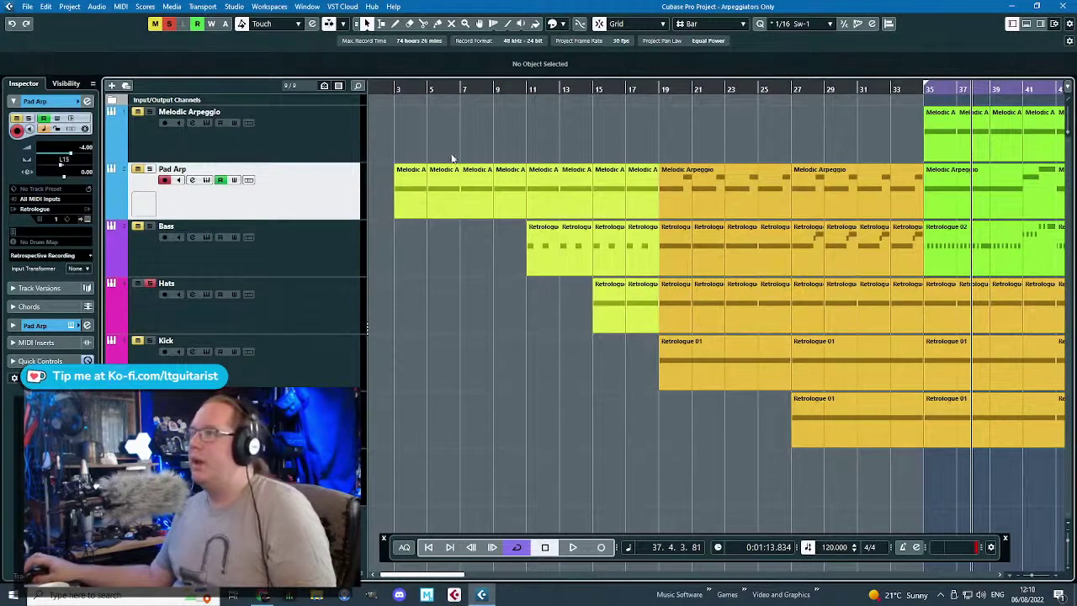
pyautogui.hscroll(2, 715, 319)
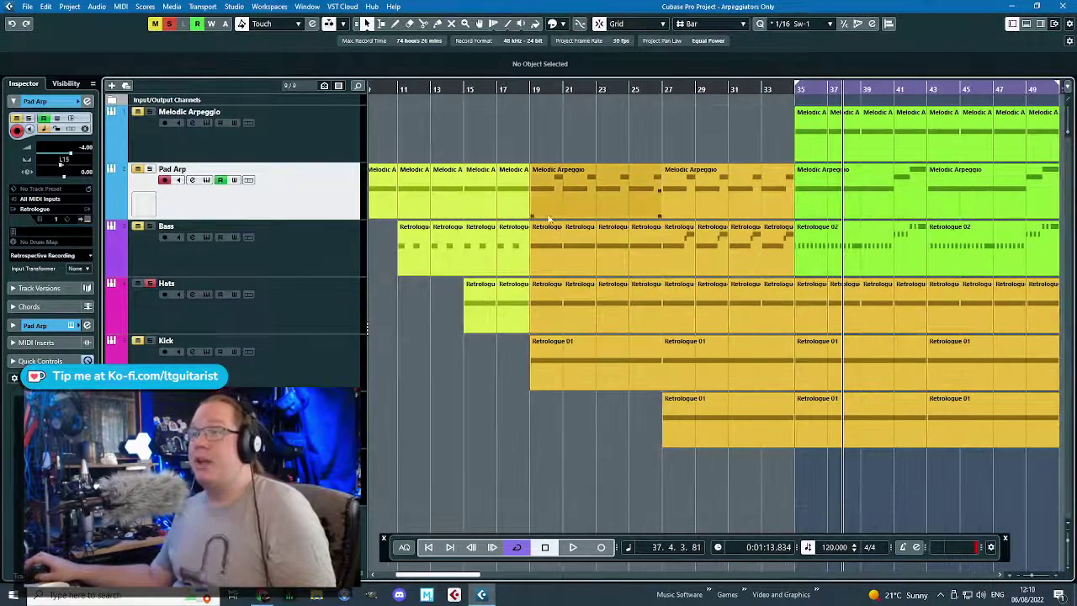
# - Show the Pad Arp's pan automation in its first lane and add L15 points just before bar 33 and after bar 51
pyautogui.click(133, 215)
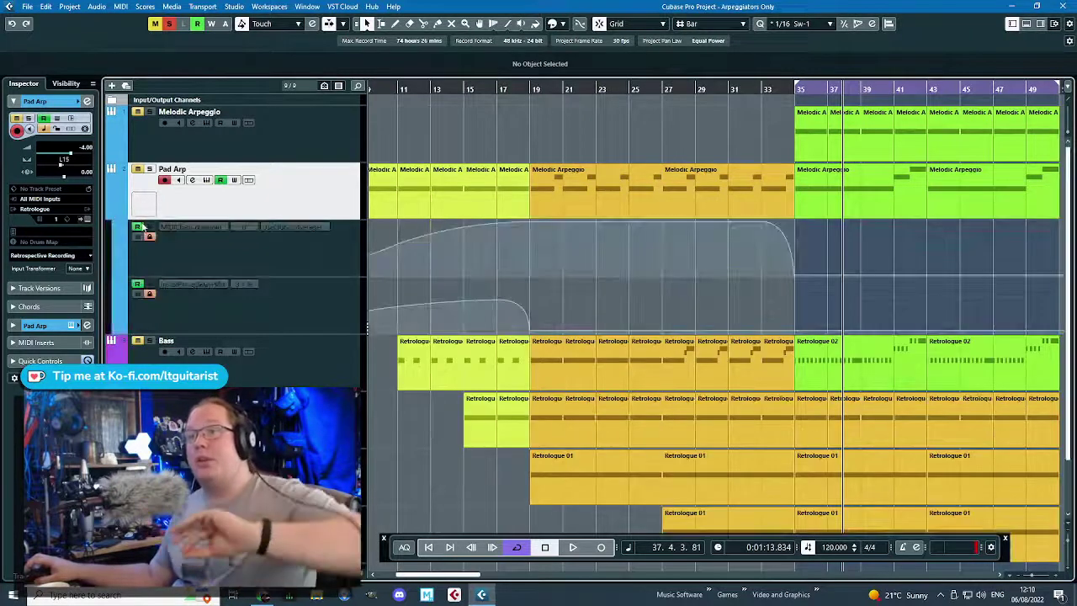
pyautogui.click(204, 229)
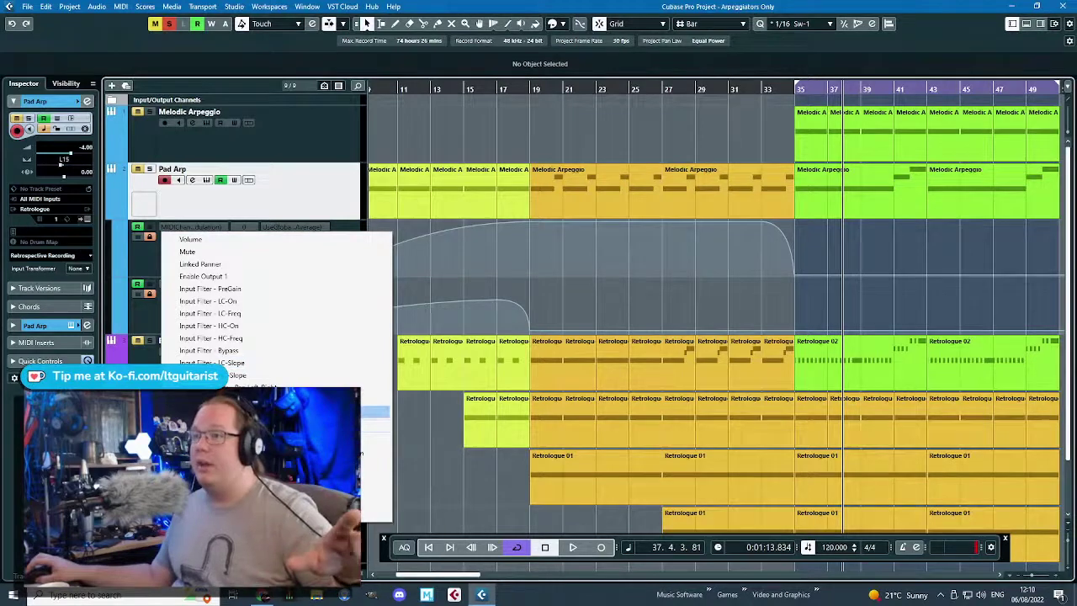
pyautogui.click(375, 412)
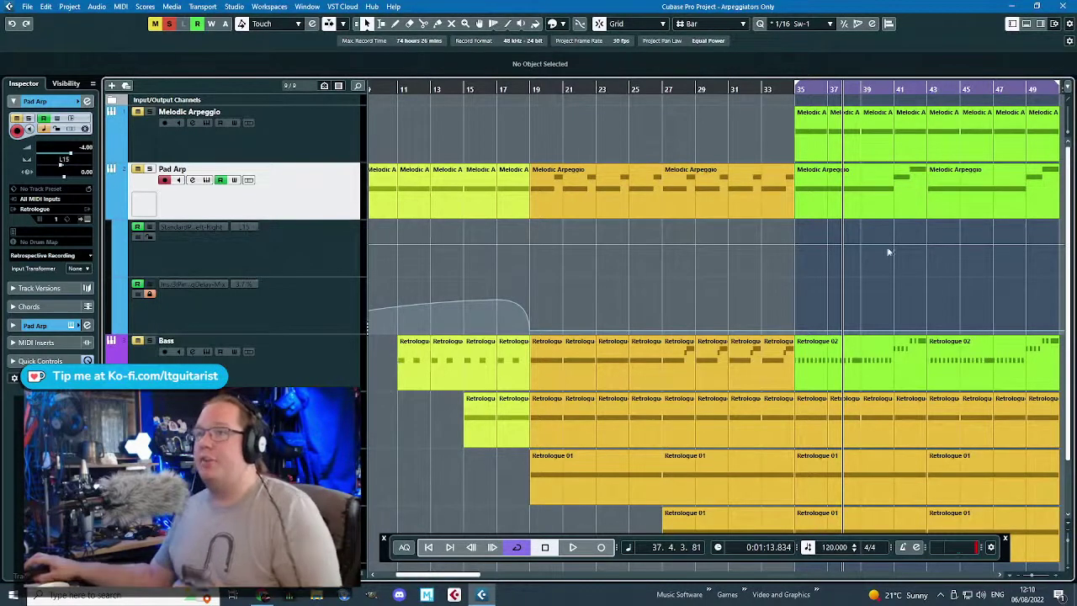
pyautogui.click(759, 244)
pyautogui.hscroll(3, 972, 273)
pyautogui.click(987, 244)
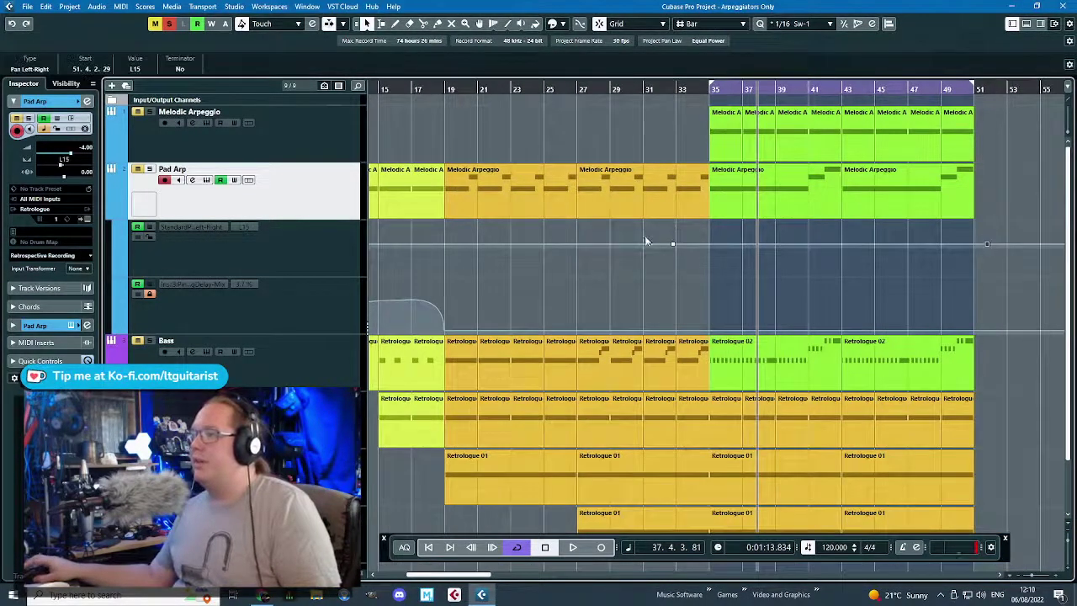
# - Add an L72 pan point at bar 35 on the Pad Arp and curve the ramps before and after the final section
pyautogui.scroll(2, 646, 242)
pyautogui.click(760, 229)
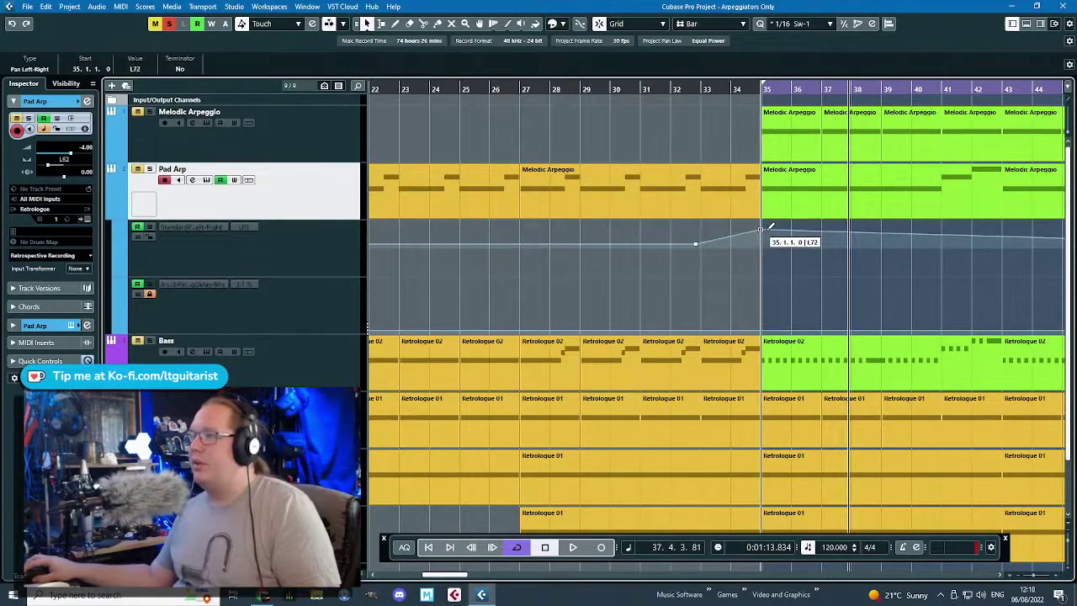
pyautogui.scroll(-1, 764, 225)
pyautogui.scroll(-2, 928, 241)
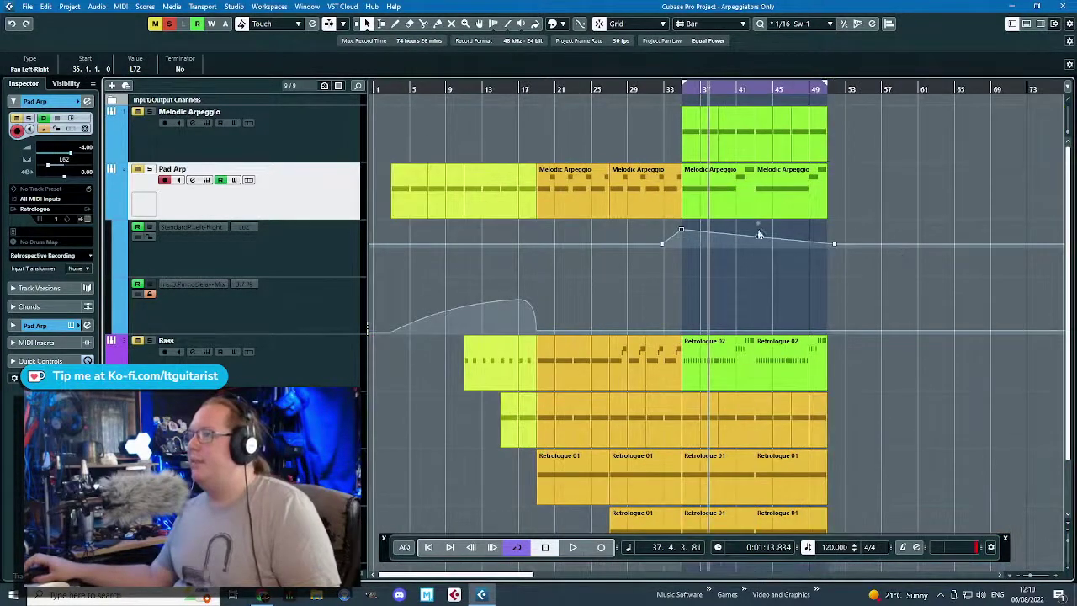
pyautogui.moveTo(759, 235); pyautogui.dragTo(764, 239)
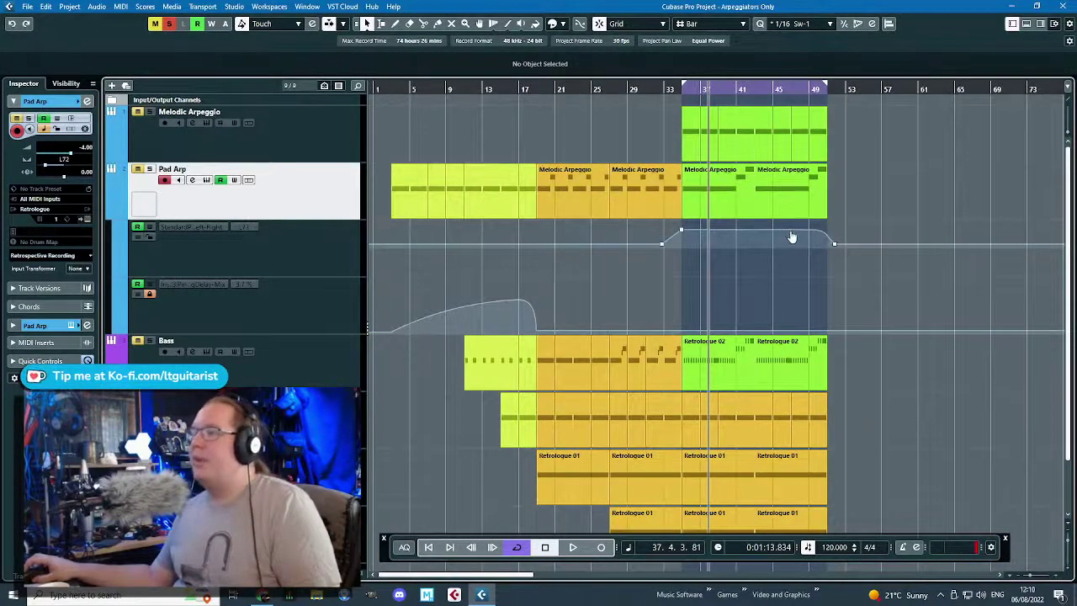
pyautogui.scroll(3, 697, 244)
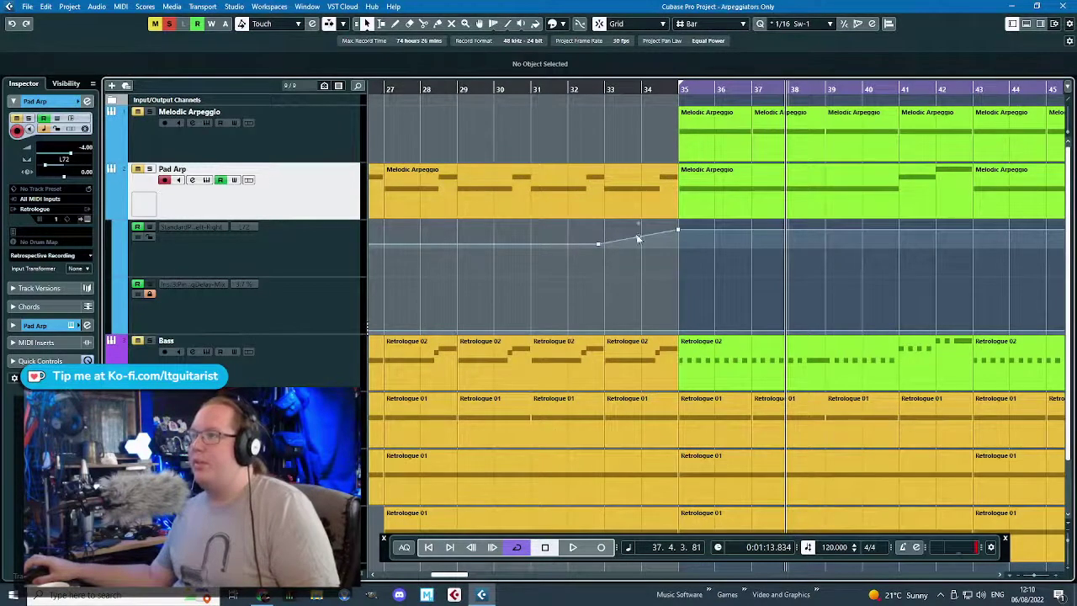
# - Play from bar 31 with all mutes and solos cleared, select the Hats track and show its equalizers, and stop playback
pyautogui.click(533, 89)
pyautogui.press('space')
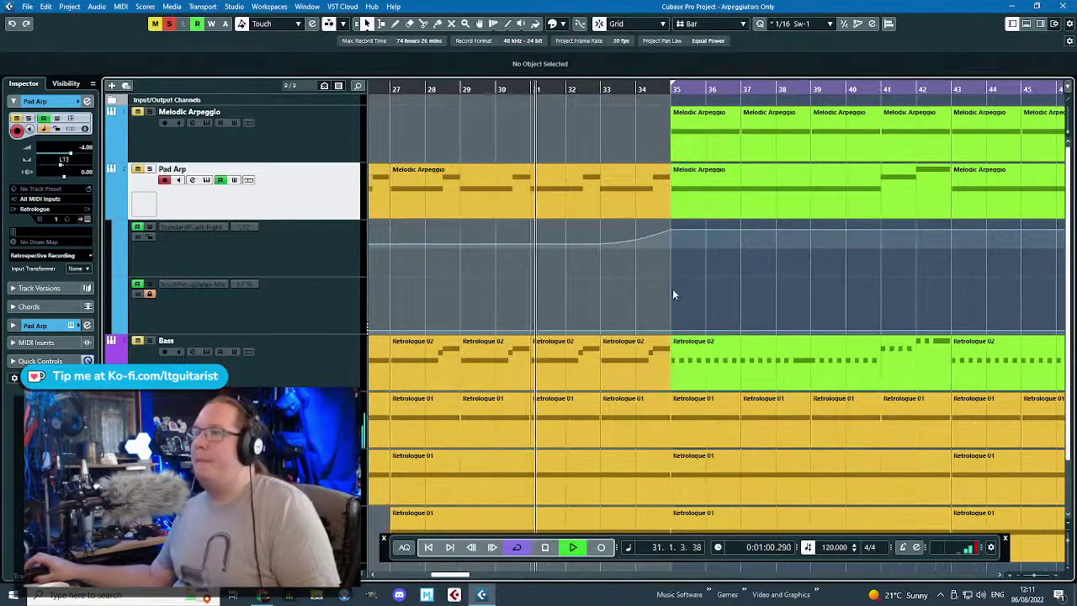
pyautogui.press('s')
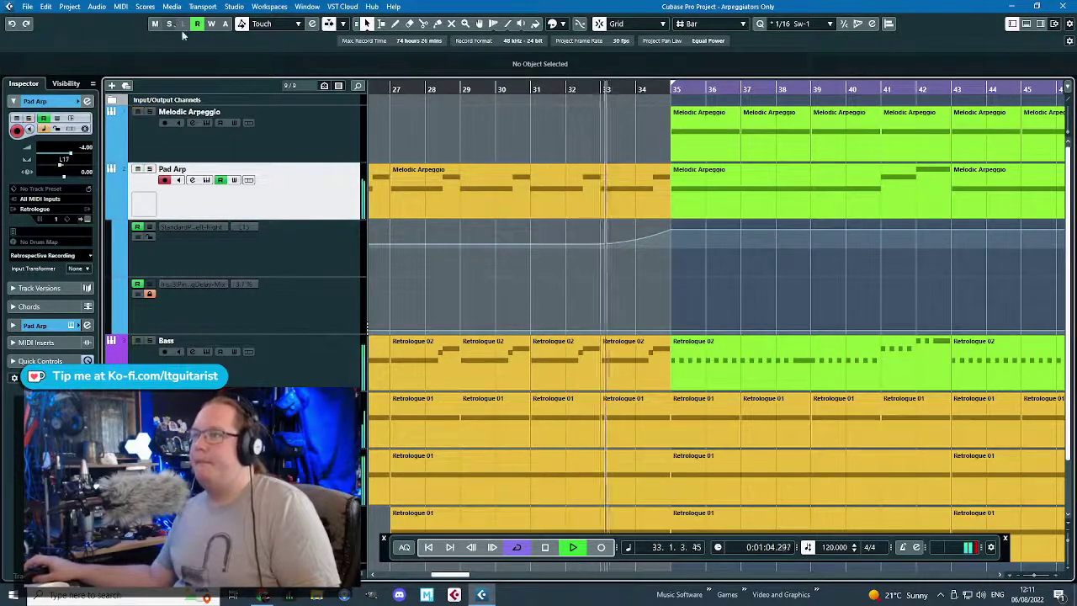
pyautogui.click(373, 407)
pyautogui.click(18, 326)
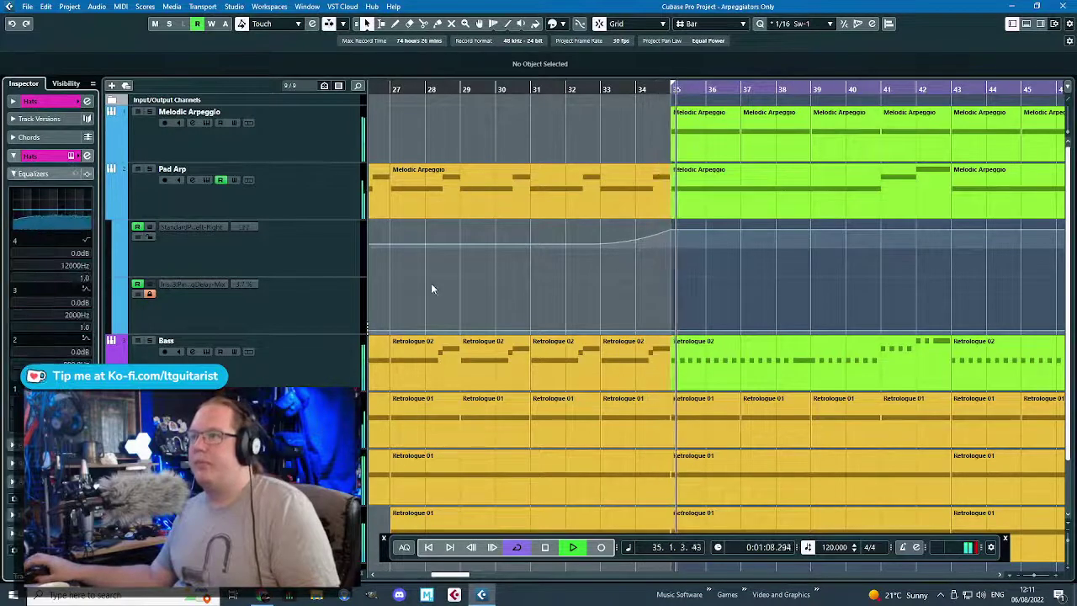
pyautogui.scroll(-3, 682, 291)
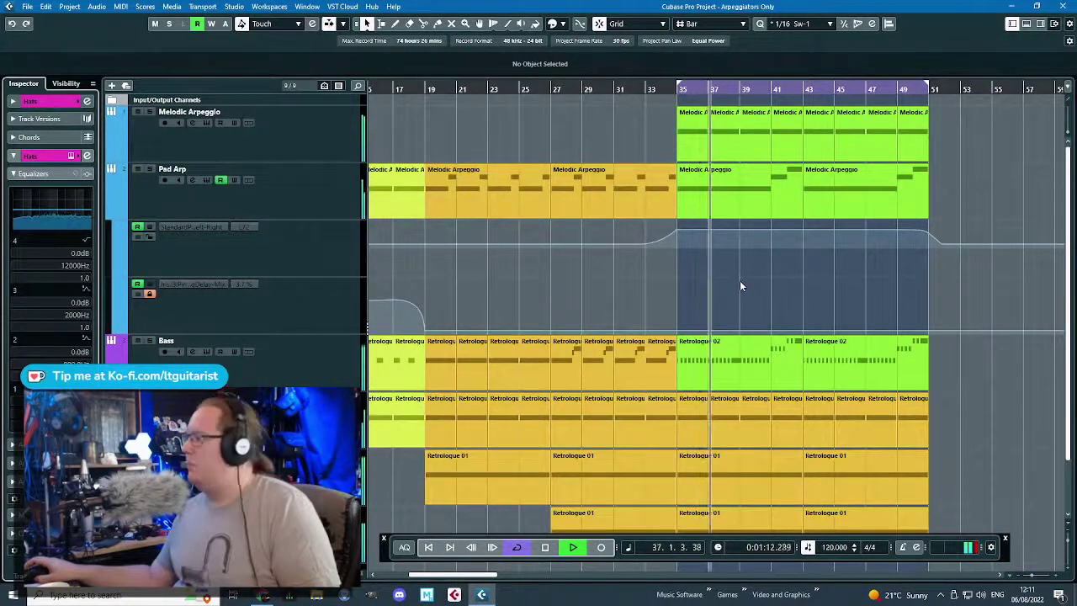
pyautogui.press('space')
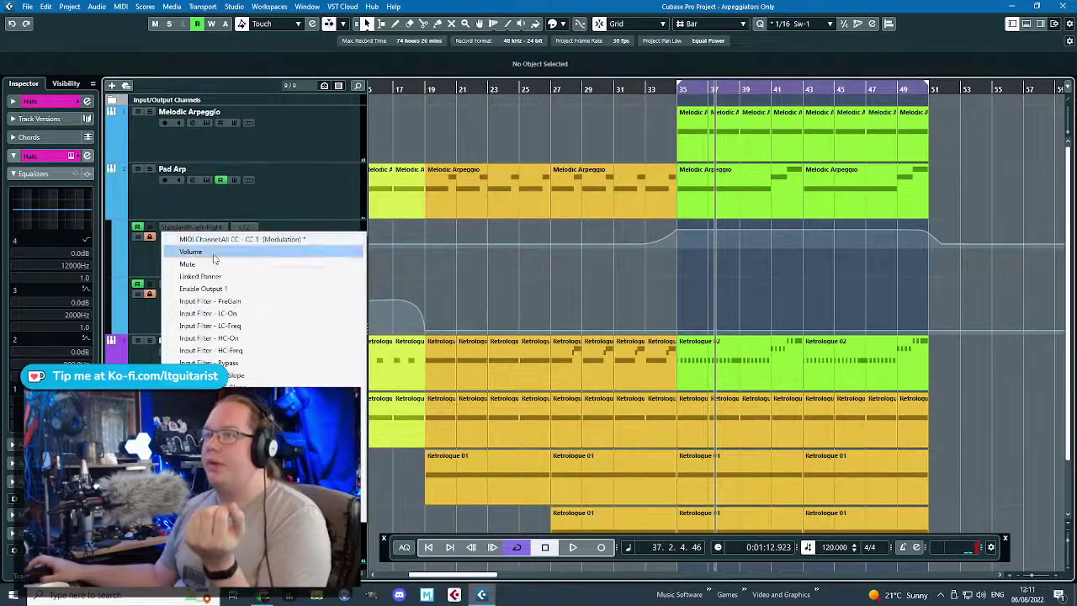
# - Switch the Pad Arp's first automation lane to Volume and curve the level from -4.00 just before bar 33 to -8.68 at bar 35
pyautogui.click(190, 251)
pyautogui.scroll(1, 647, 240)
pyautogui.scroll(1, 680, 244)
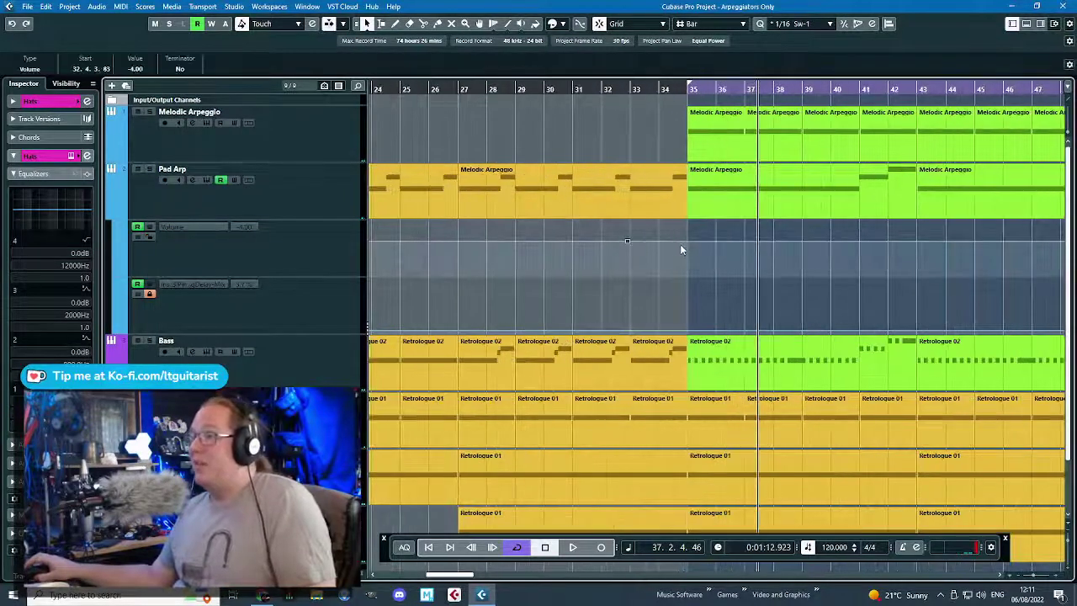
pyautogui.click(689, 246)
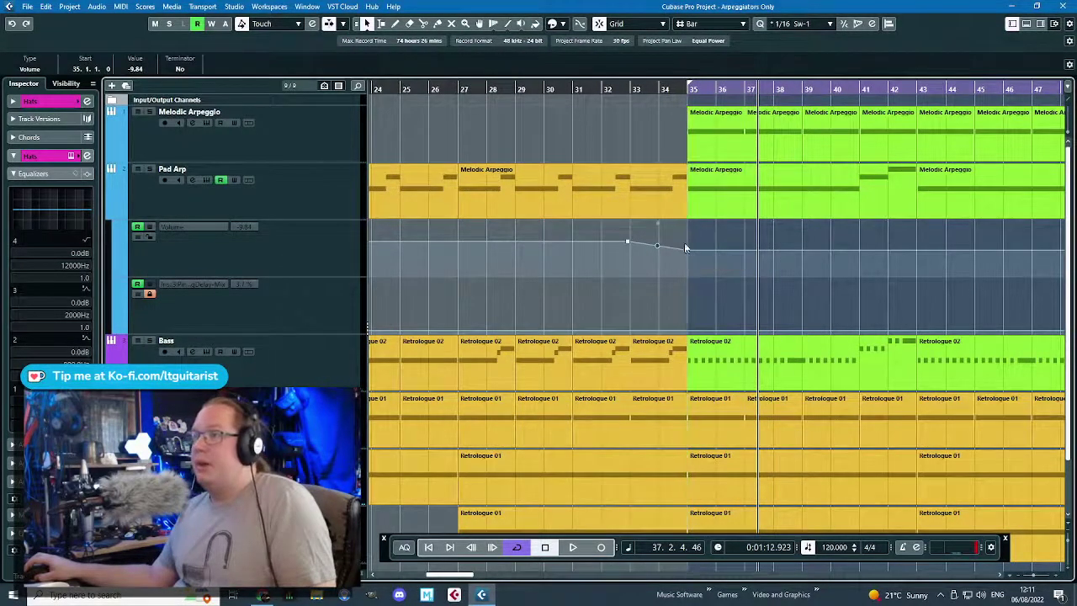
pyautogui.click(611, 89)
pyautogui.click(683, 109)
pyautogui.click(688, 92)
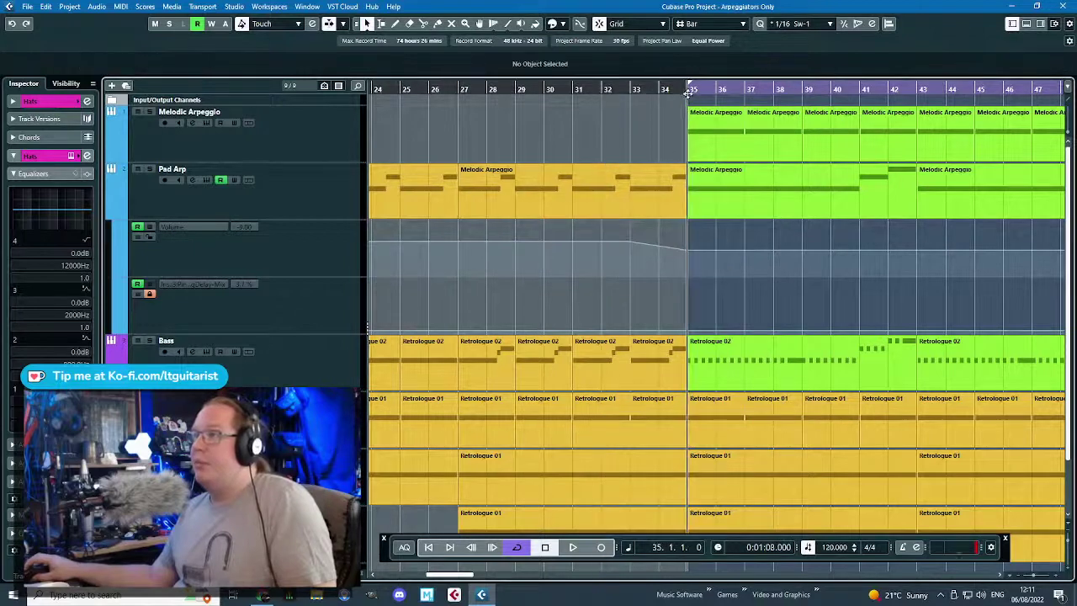
pyautogui.click(690, 255)
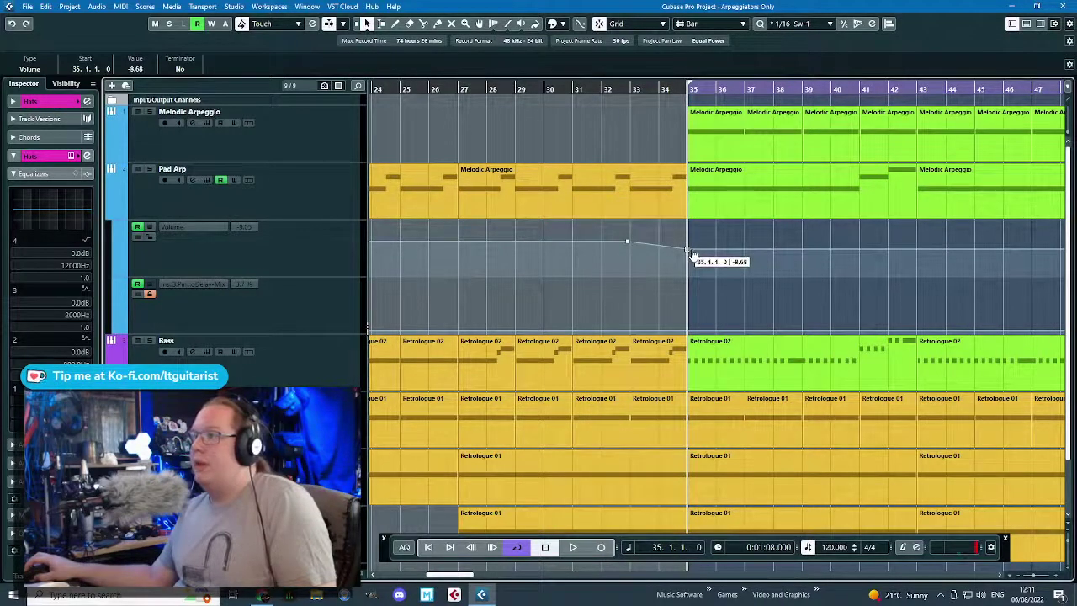
# - Play from bar 33, raise the Pad Arp's volume from bar 35 to about -6.57, and stop playback
pyautogui.click(628, 89)
pyautogui.press('space')
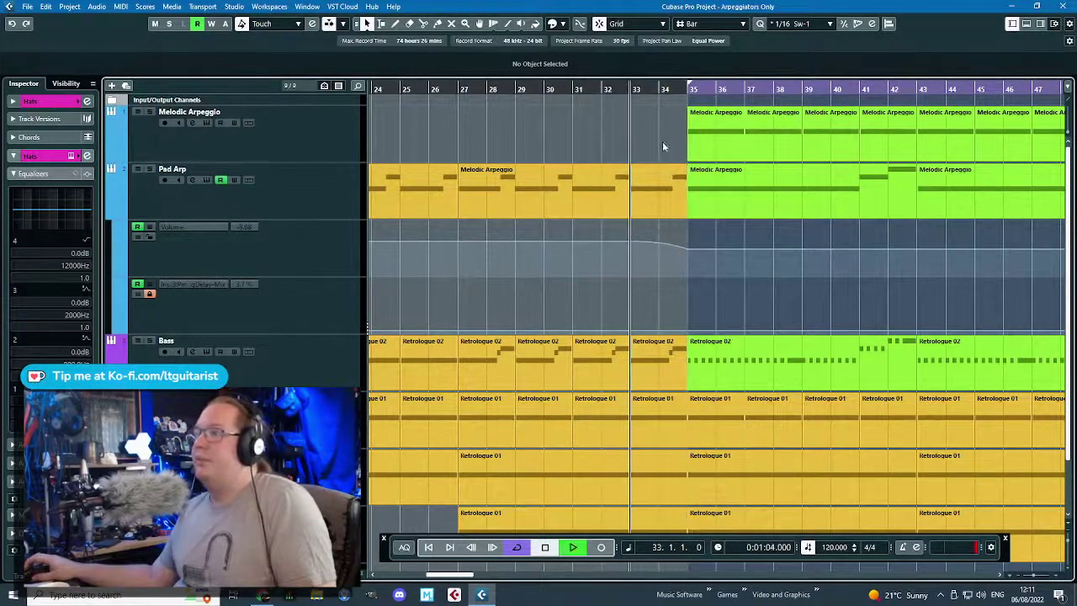
pyautogui.scroll(-1, 676, 265)
pyautogui.scroll(3, 676, 265)
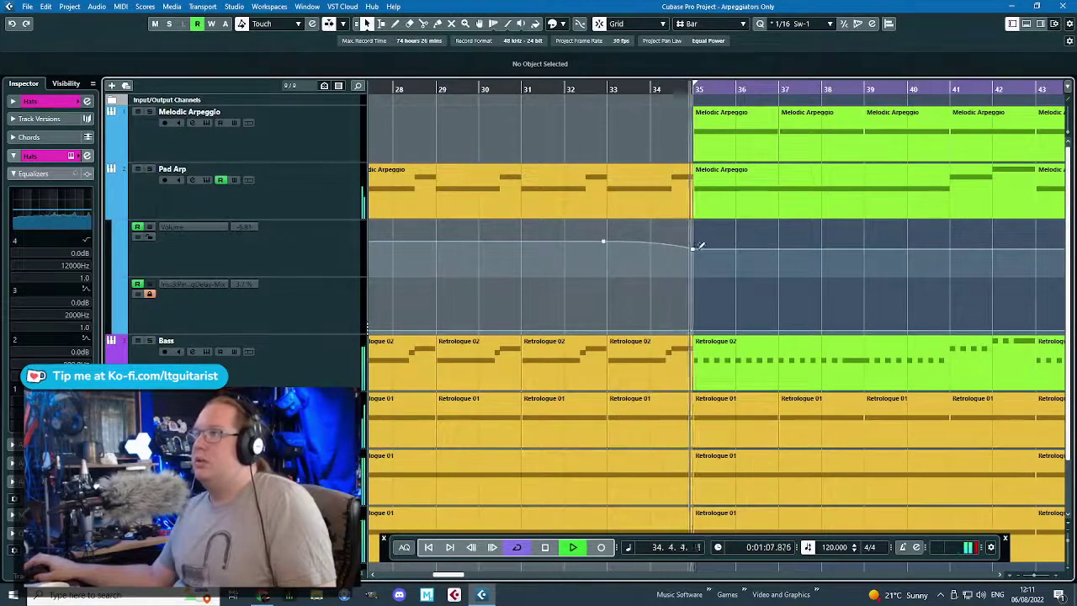
pyautogui.scroll(-1, 696, 290)
pyautogui.scroll(-4, 696, 290)
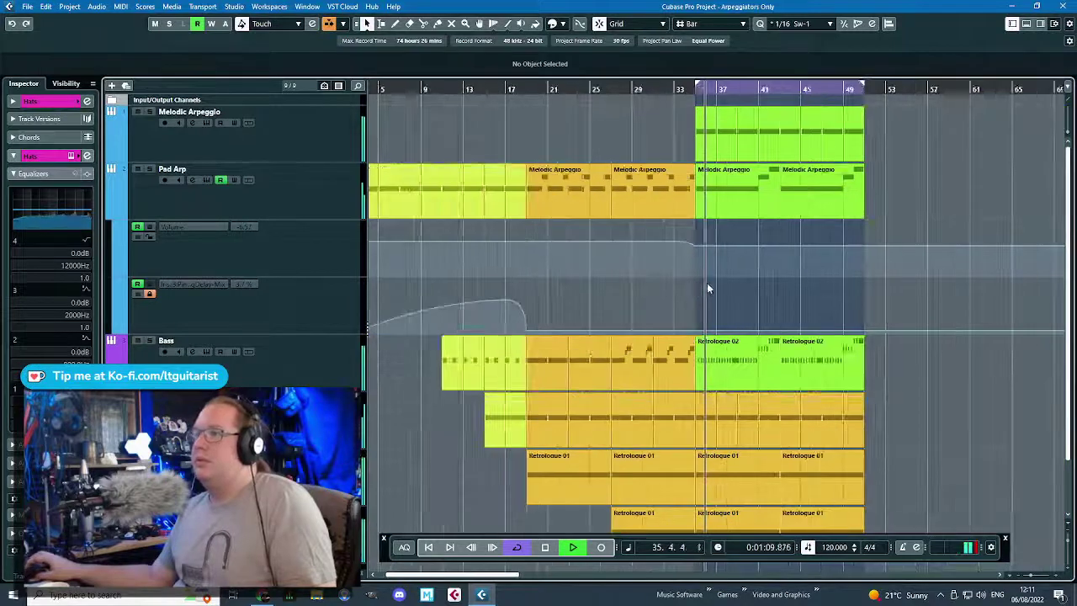
pyautogui.press('space')
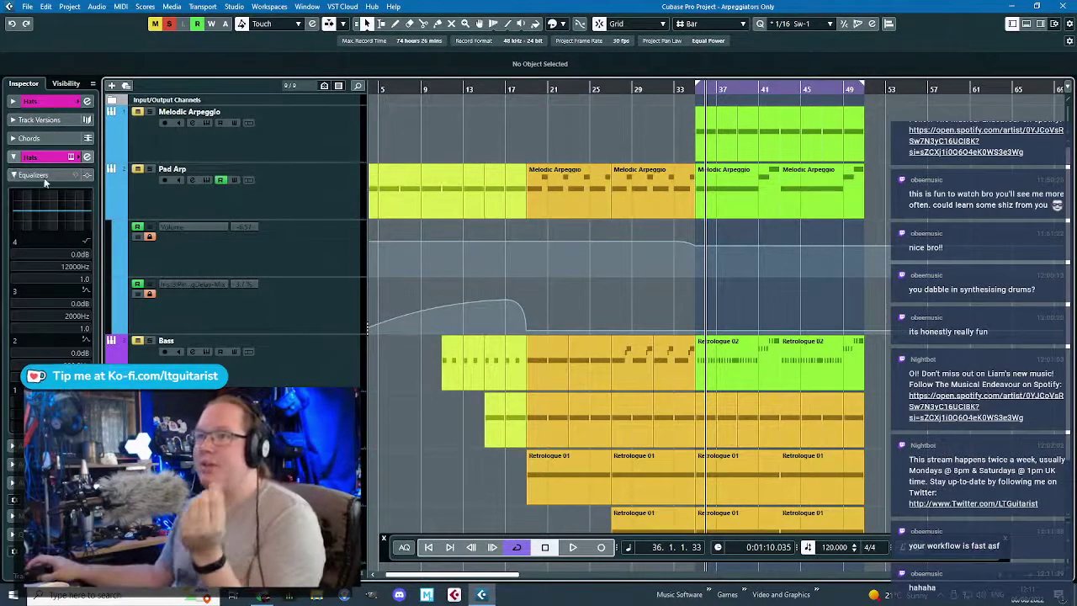
# - Open the effect list for an audio insert on the Hats track and expand the Steinberg plug-ins
pyautogui.click(38, 445)
pyautogui.click(81, 217)
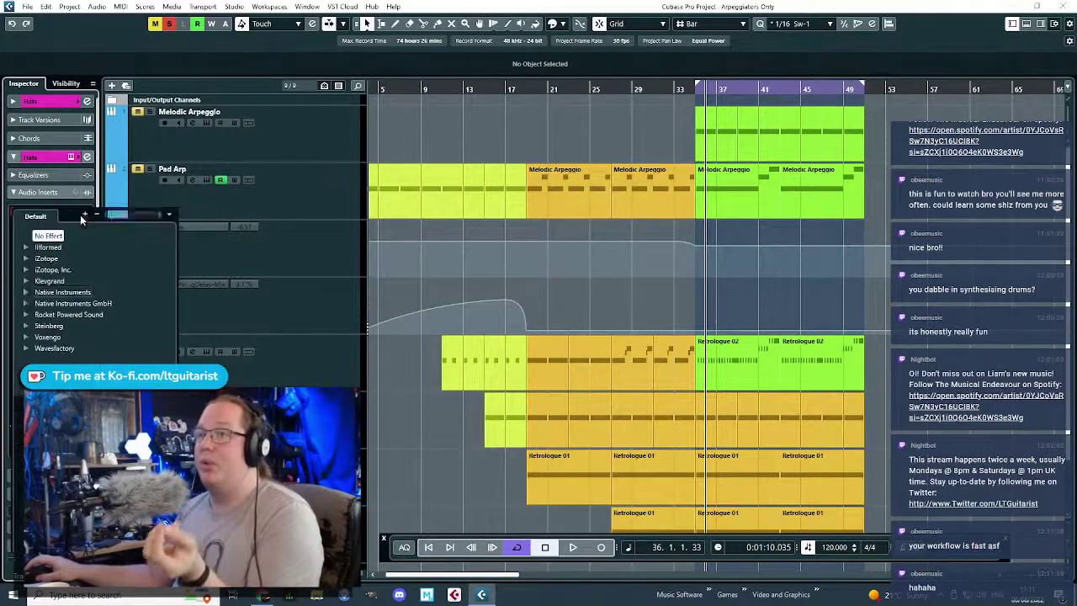
pyautogui.click(25, 326)
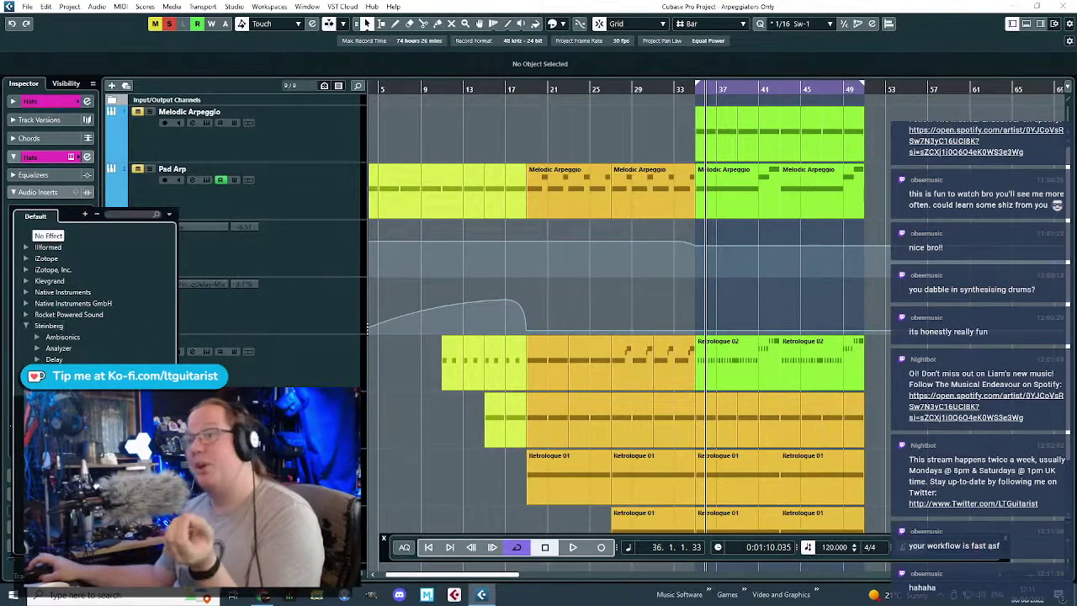
# - Insert the Frequency equalizer in the Hats track's first audio insert slot and open its editor beside the track list
pyautogui.click(66, 415)
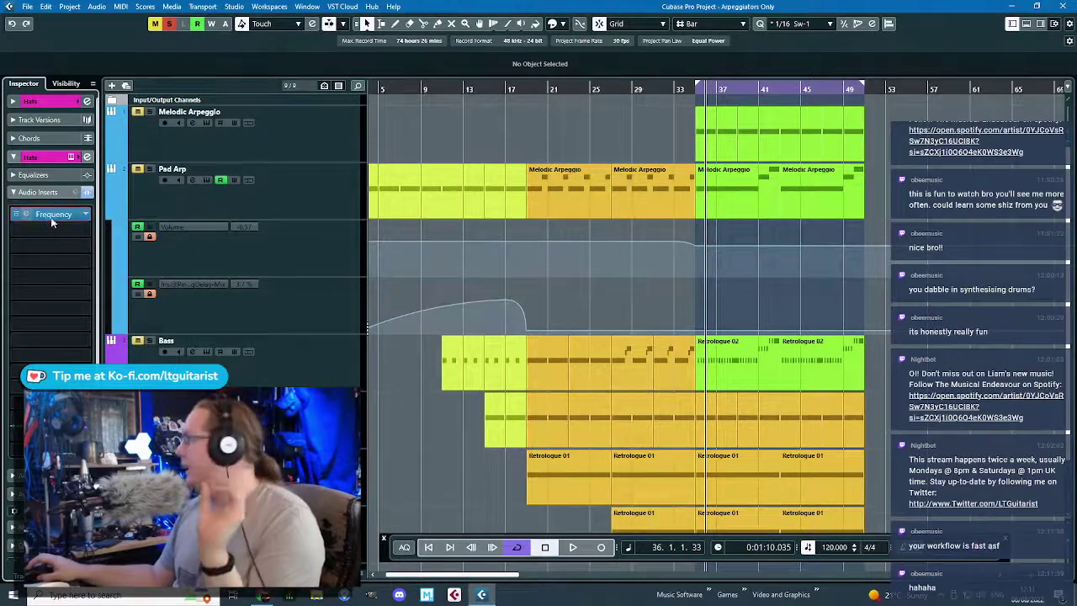
pyautogui.click(28, 213)
pyautogui.moveTo(385, 90); pyautogui.dragTo(476, 94)
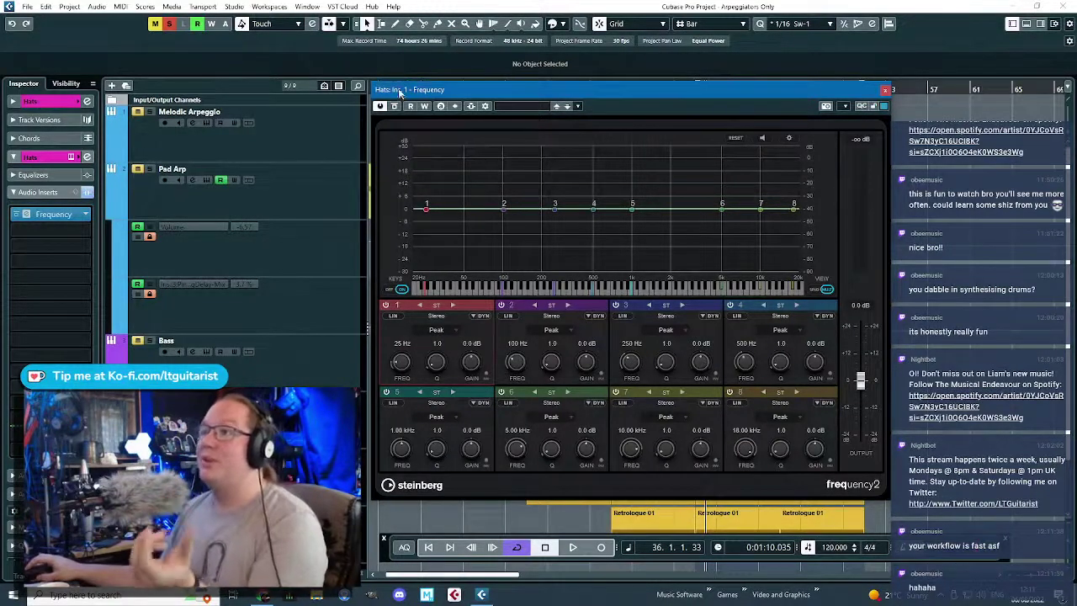
pyautogui.moveTo(398, 90); pyautogui.dragTo(397, 91)
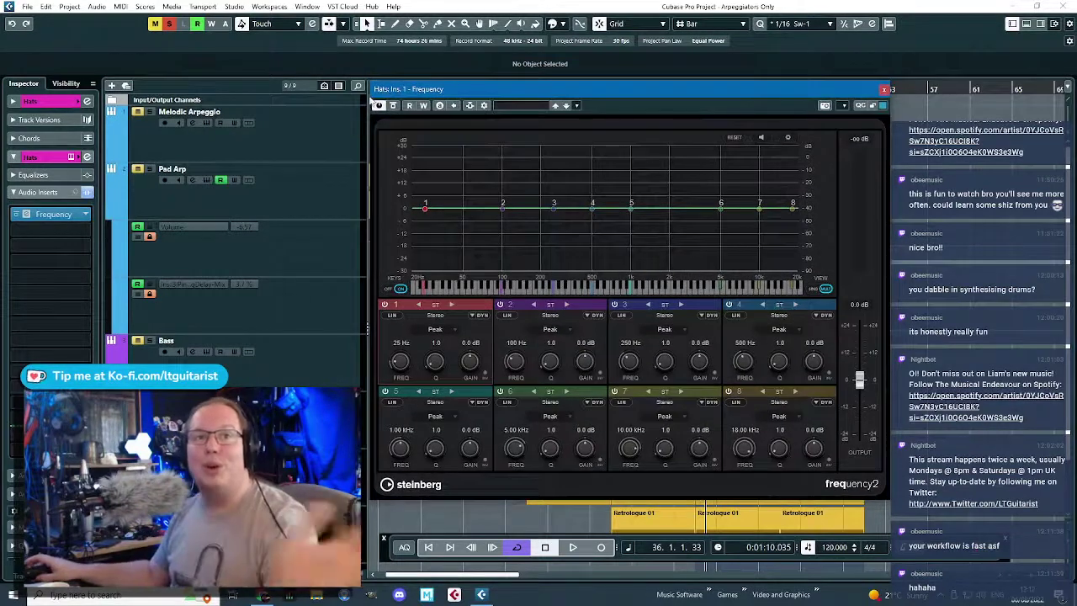
# - Search the equalizer presets for "hat" and load Hi Hat 1 Slight Boost
pyautogui.click(518, 108)
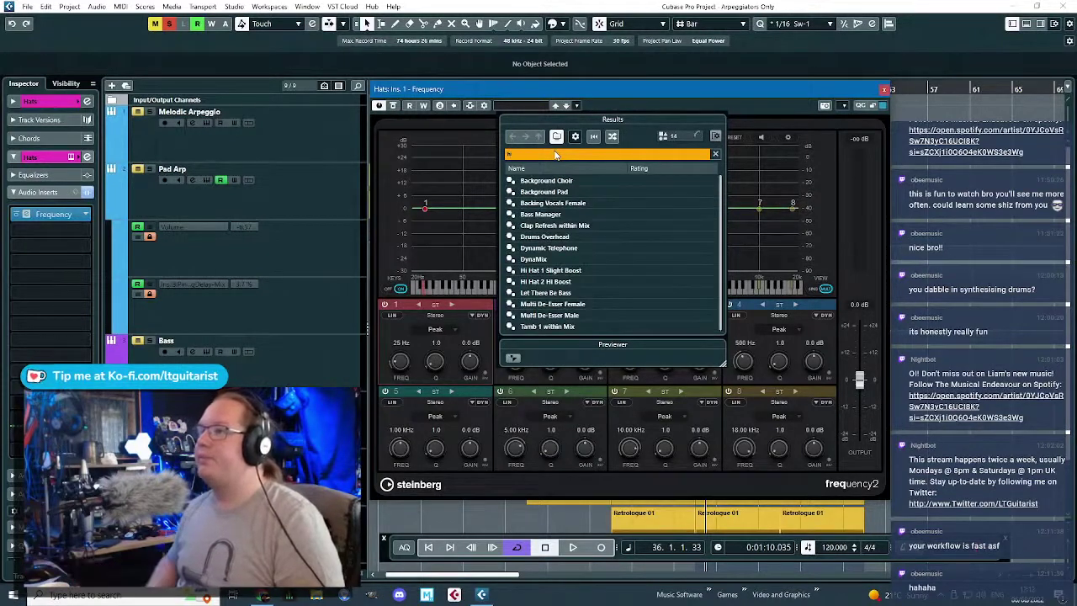
pyautogui.write('at')
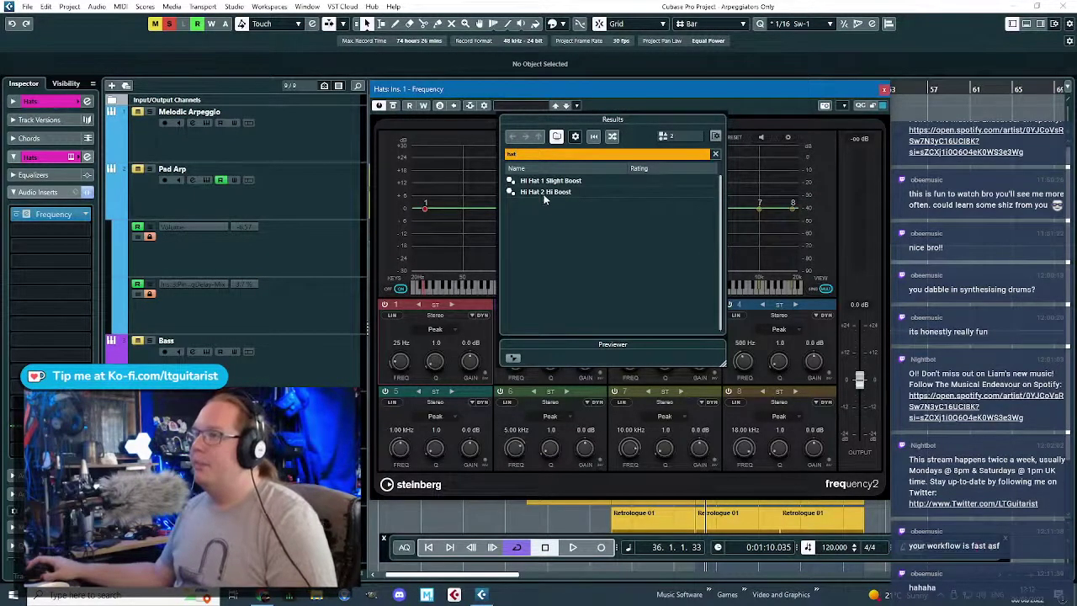
pyautogui.doubleClick(547, 181)
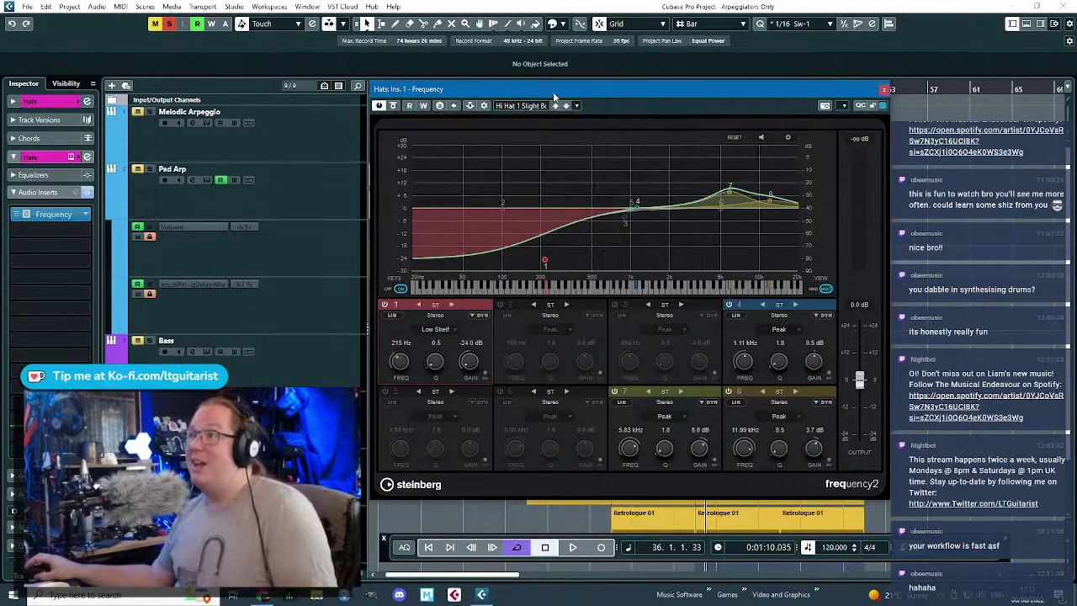
pyautogui.moveTo(553, 92); pyautogui.dragTo(651, 79)
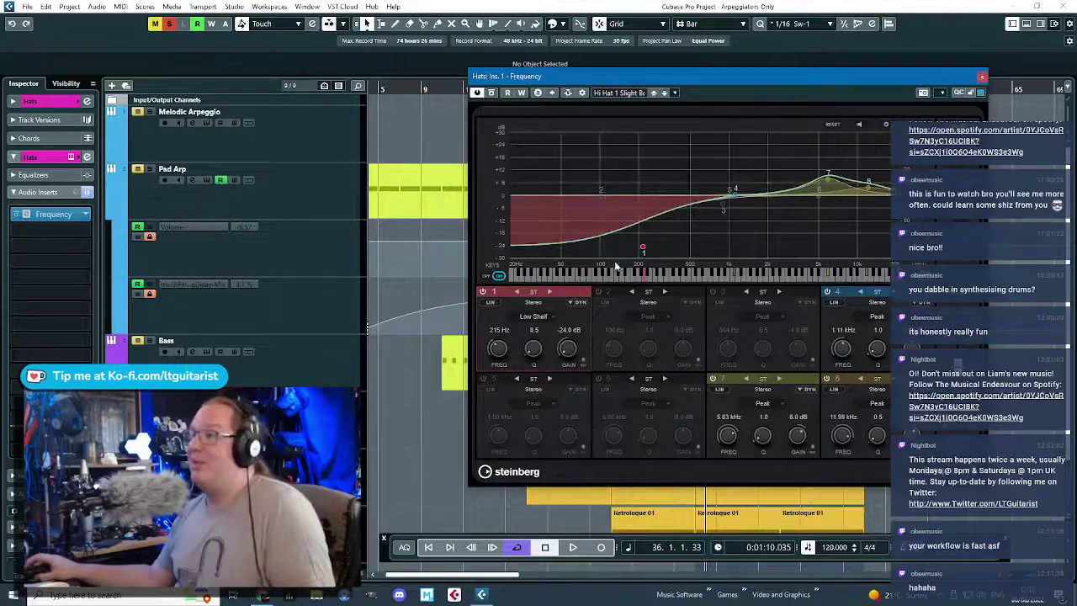
# - Enable EQ band 2 with a 5.3 dB cut at 20 Hz, and compare the hats with the equalizer bypassed during playback
pyautogui.click(600, 193)
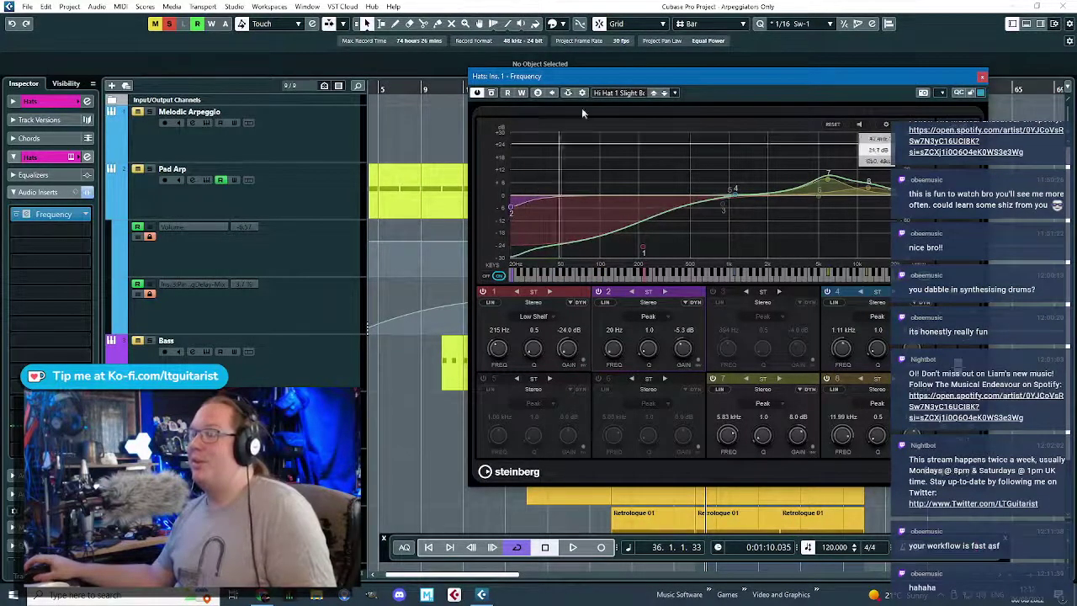
pyautogui.press('space')
pyautogui.moveTo(552, 79); pyautogui.dragTo(463, 73)
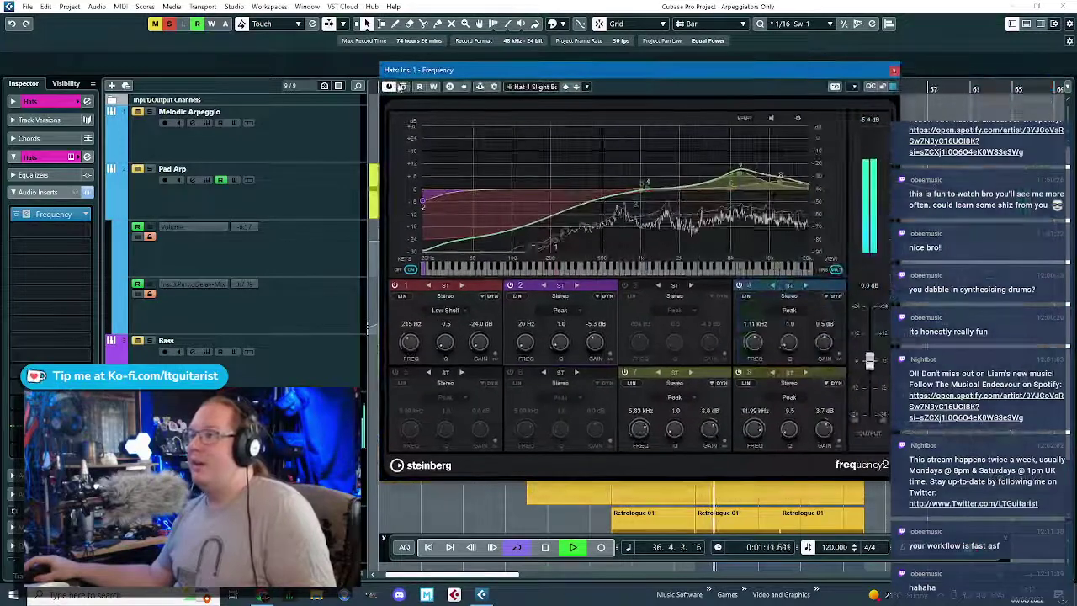
pyautogui.click(390, 87)
pyautogui.click(390, 87)
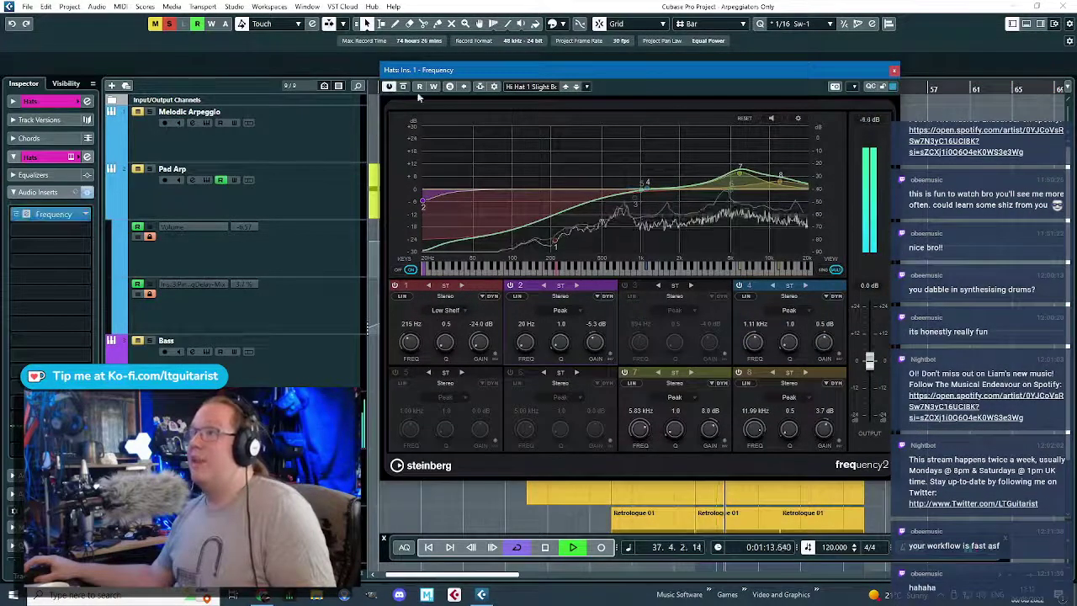
# - Boost the hats' mids with band 4 near 838 Hz and band 5 at 1.80 kHz by 3.2 dB, and lower band 7 to 4.71 kHz, 7.2 dB
pyautogui.moveTo(738, 169)
pyautogui.mouseDown()
pyautogui.moveTo(722, 179)
pyautogui.moveTo(735, 180)
pyautogui.mouseUp()
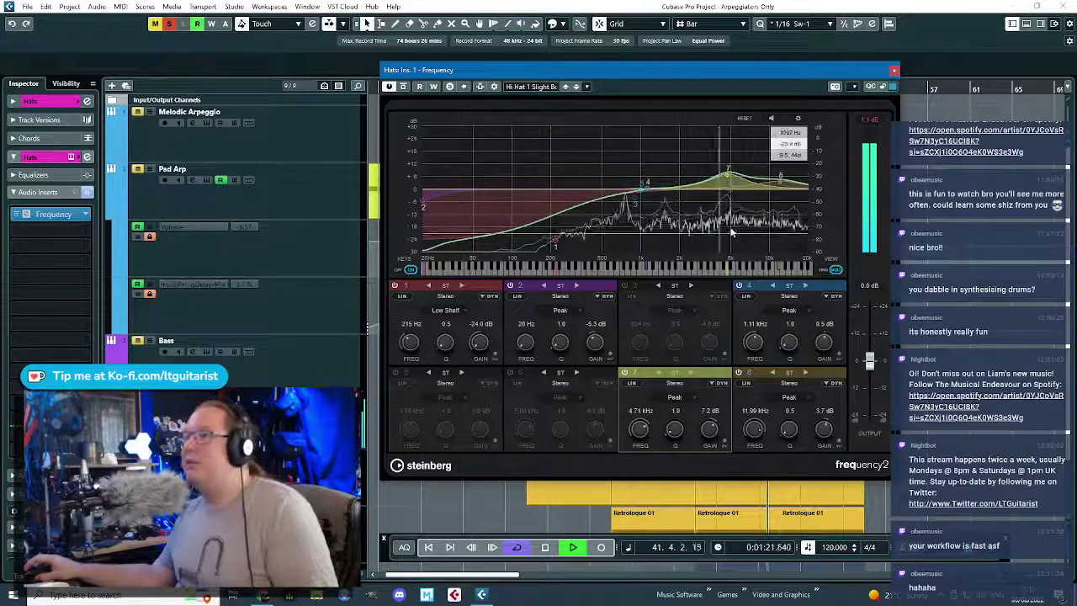
pyautogui.moveTo(636, 191); pyautogui.dragTo(628, 173)
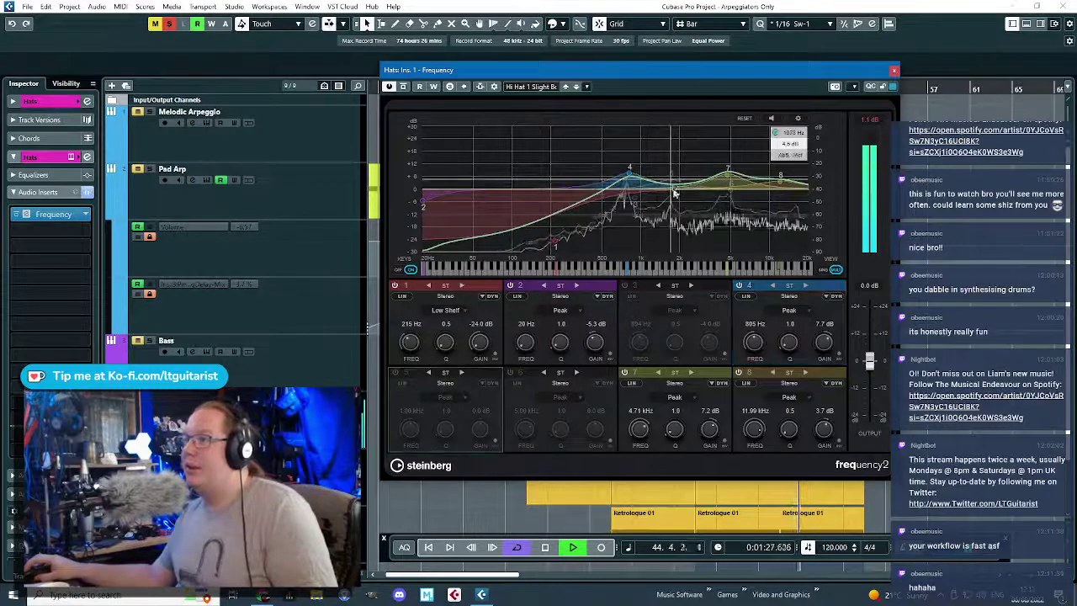
pyautogui.click(402, 376)
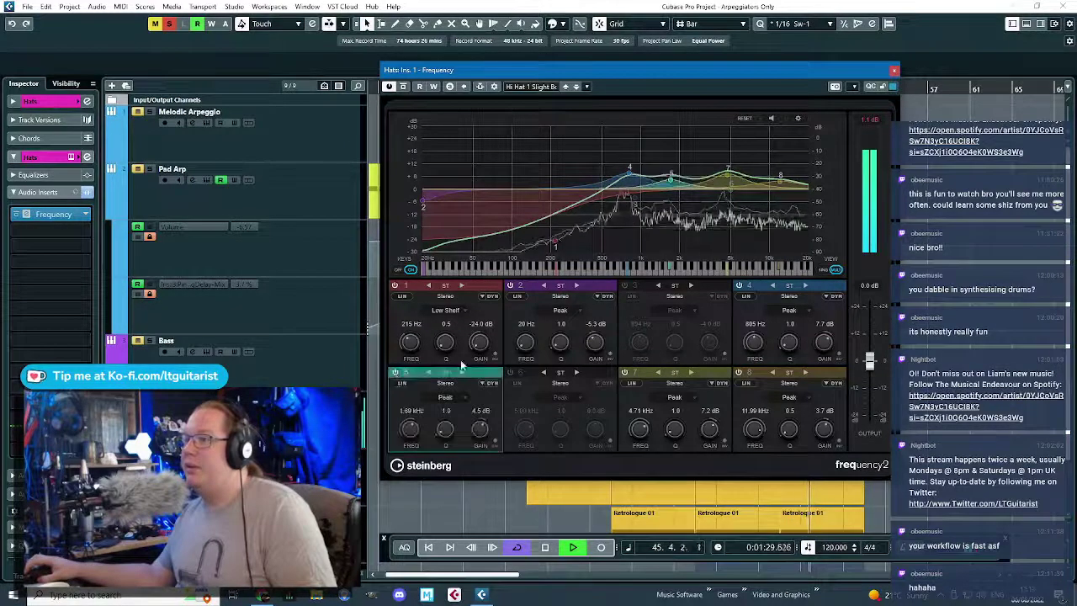
pyautogui.moveTo(629, 174); pyautogui.dragTo(632, 180)
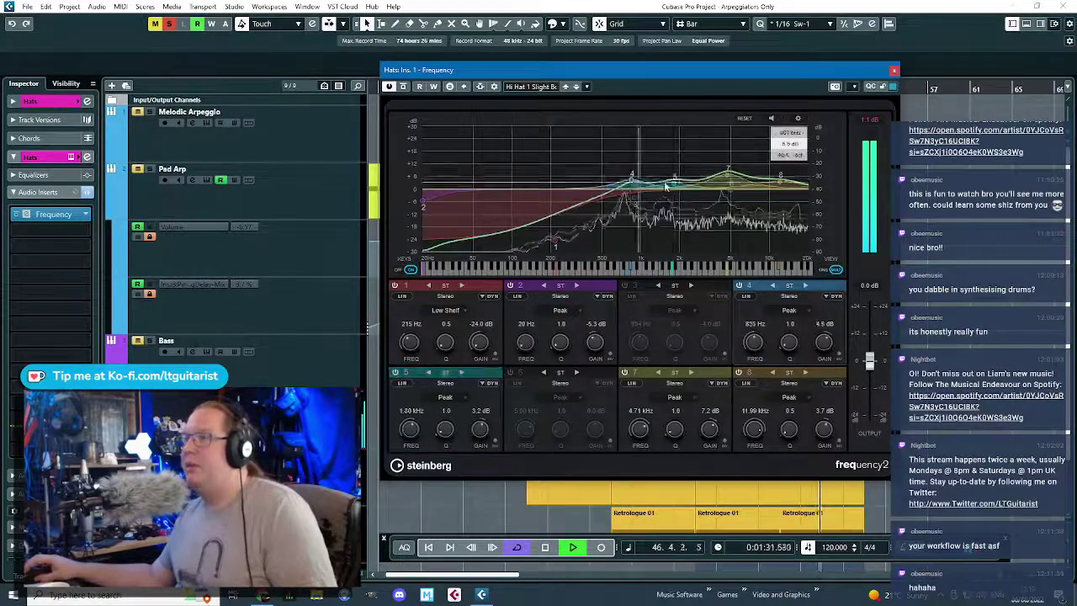
# - Raise EQ band 8 to 6.1 dB at 11.99 kHz, and turn band 7 into a narrower 13.0 dB cut at 4.05 kHz
pyautogui.moveTo(728, 174); pyautogui.dragTo(781, 221)
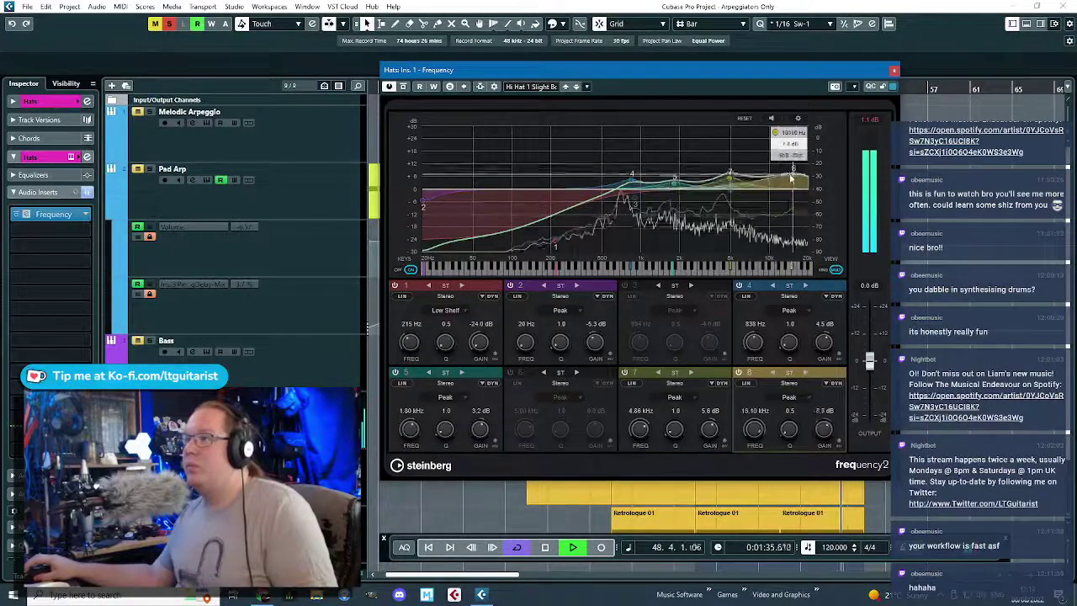
pyautogui.moveTo(730, 179); pyautogui.dragTo(726, 221)
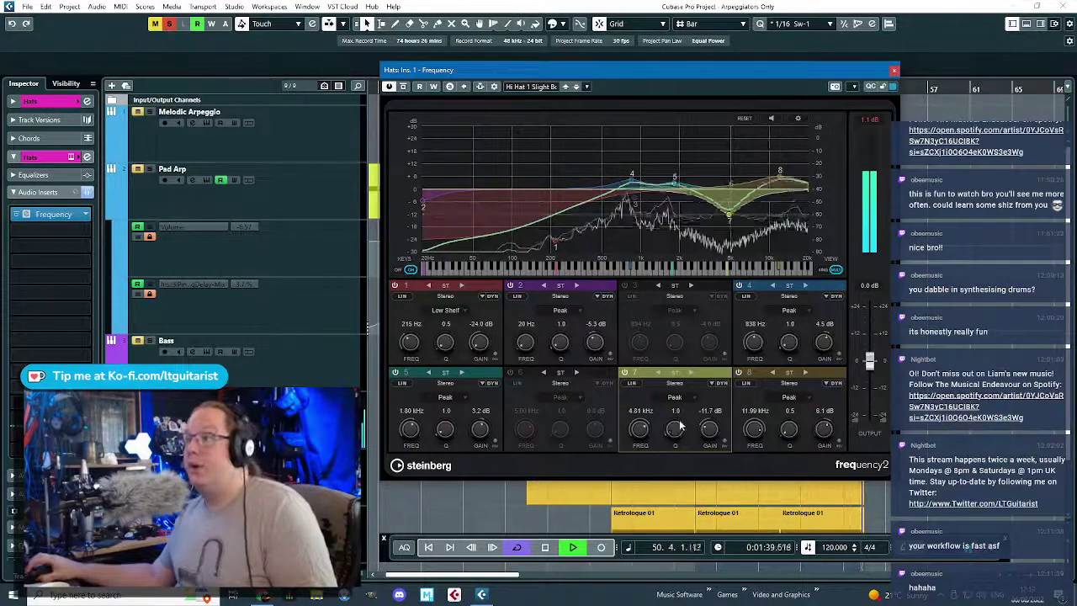
pyautogui.moveTo(722, 219); pyautogui.dragTo(720, 220)
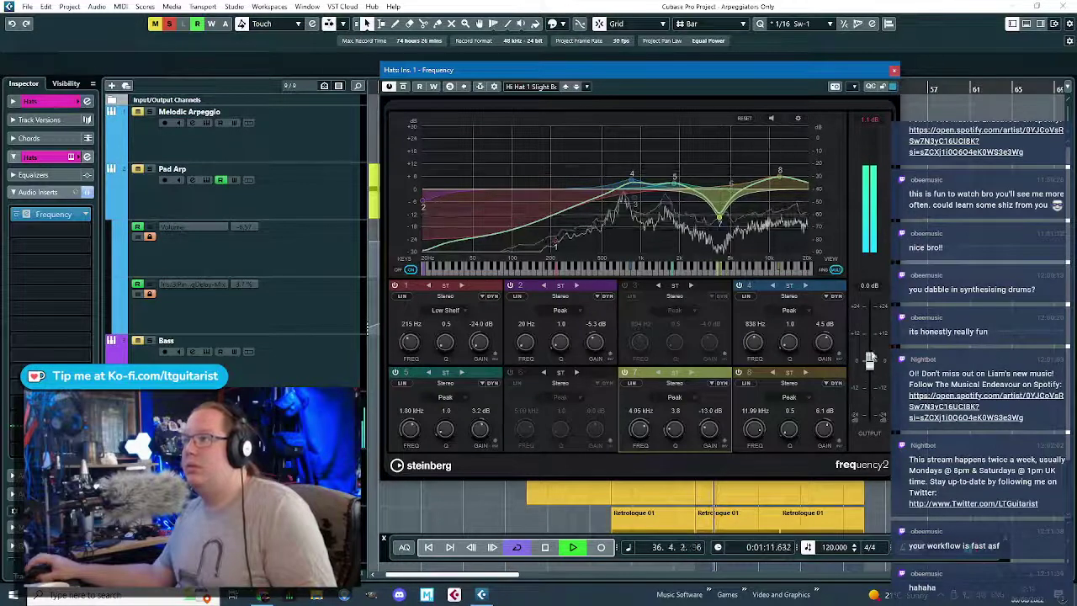
# - Unsolo the Hats track and close its equalizer to hear the full mix, and fold away the Pad Arp's automation lanes
pyautogui.press('s')
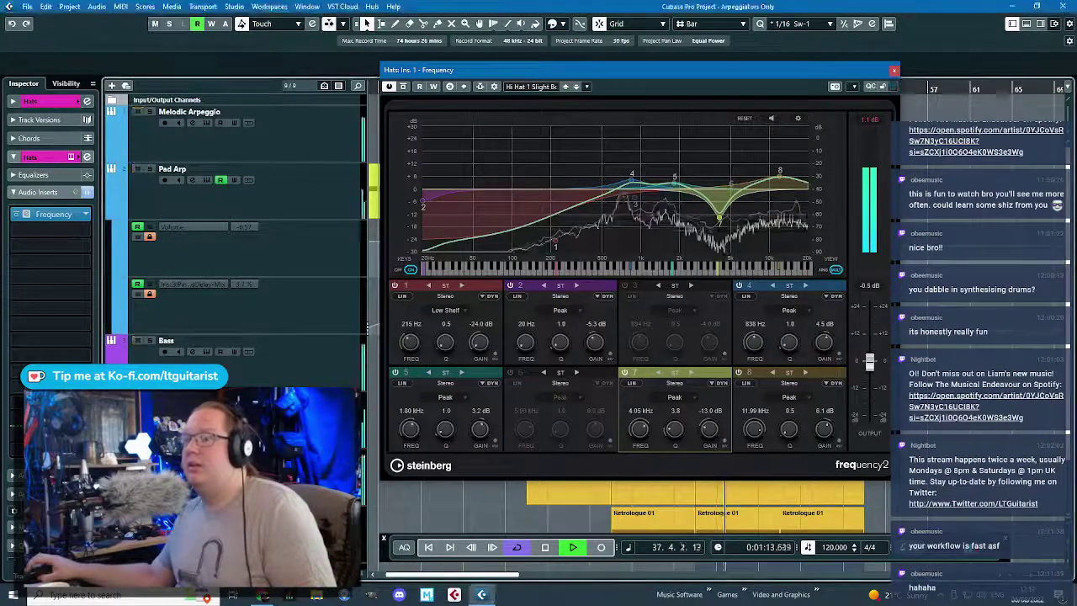
pyautogui.click(893, 71)
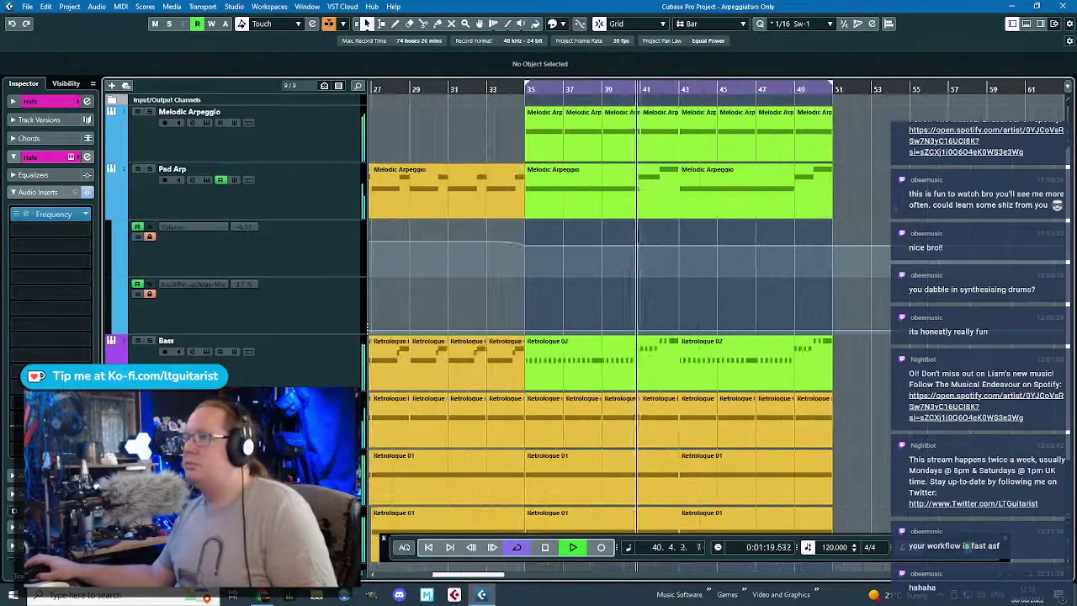
pyautogui.press('h')
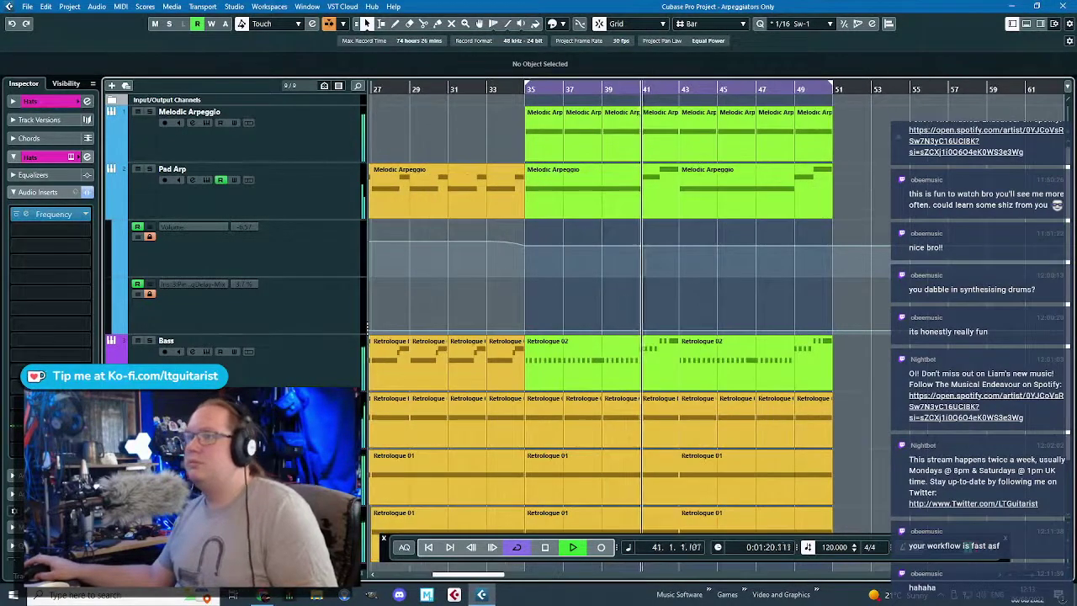
pyautogui.click(115, 214)
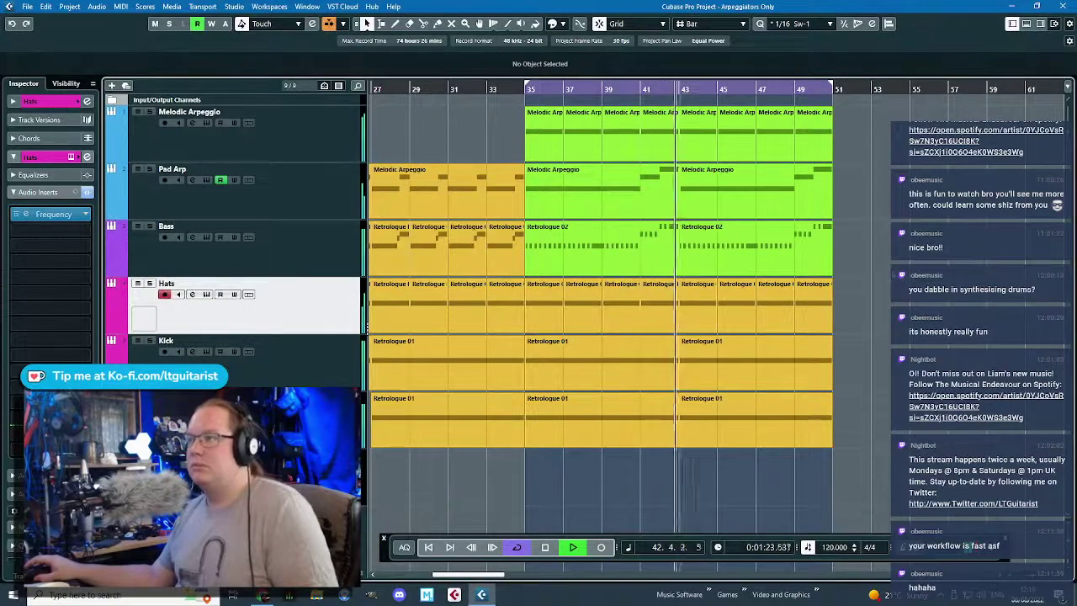
pyautogui.press('space')
# - Transpose the bar 41 note upward in the Pad Arp part that starts at bar 35
pyautogui.doubleClick(664, 197)
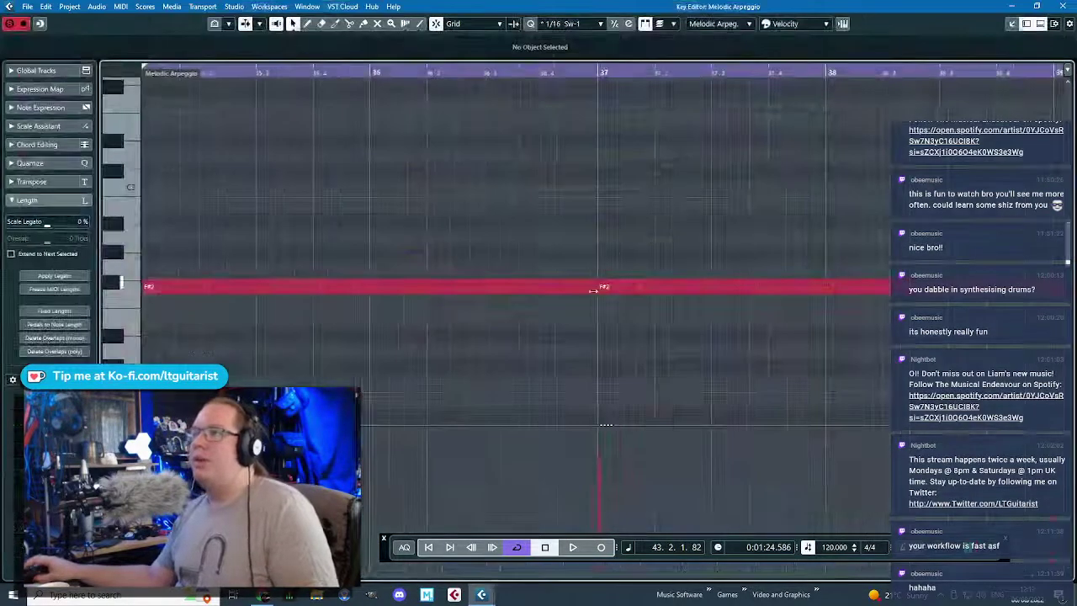
pyautogui.moveTo(841, 234); pyautogui.dragTo(842, 205)
pyautogui.press('Up')
pyautogui.press('Up')
pyautogui.click(1063, 7)
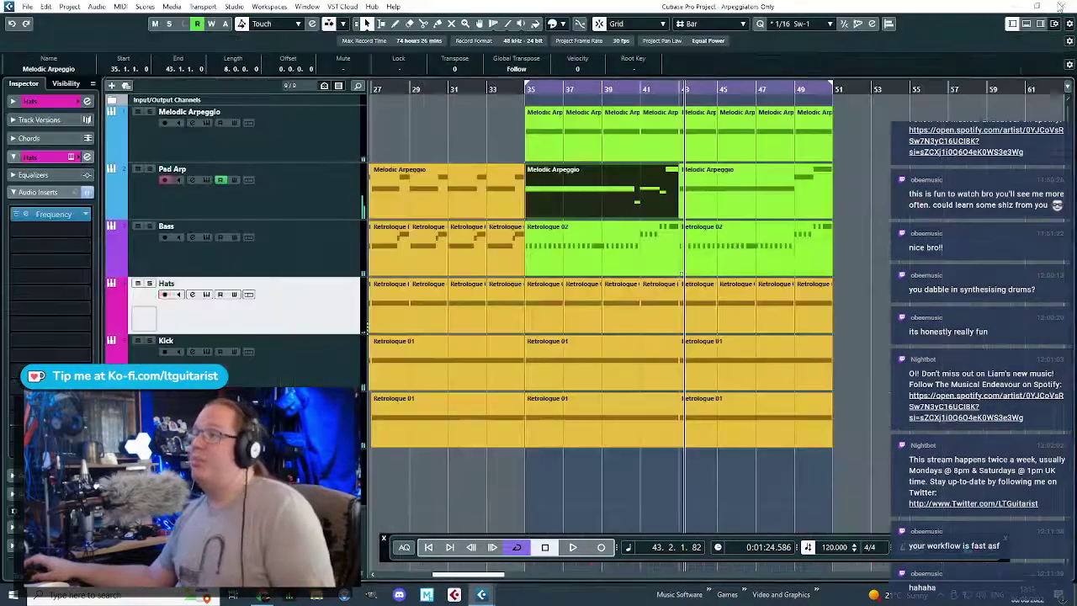
# - Raise the four A2 notes in bar 41 of the Bass part starting at bar 35 to C#3
pyautogui.doubleClick(630, 262)
pyautogui.moveTo(406, 215); pyautogui.dragTo(529, 242)
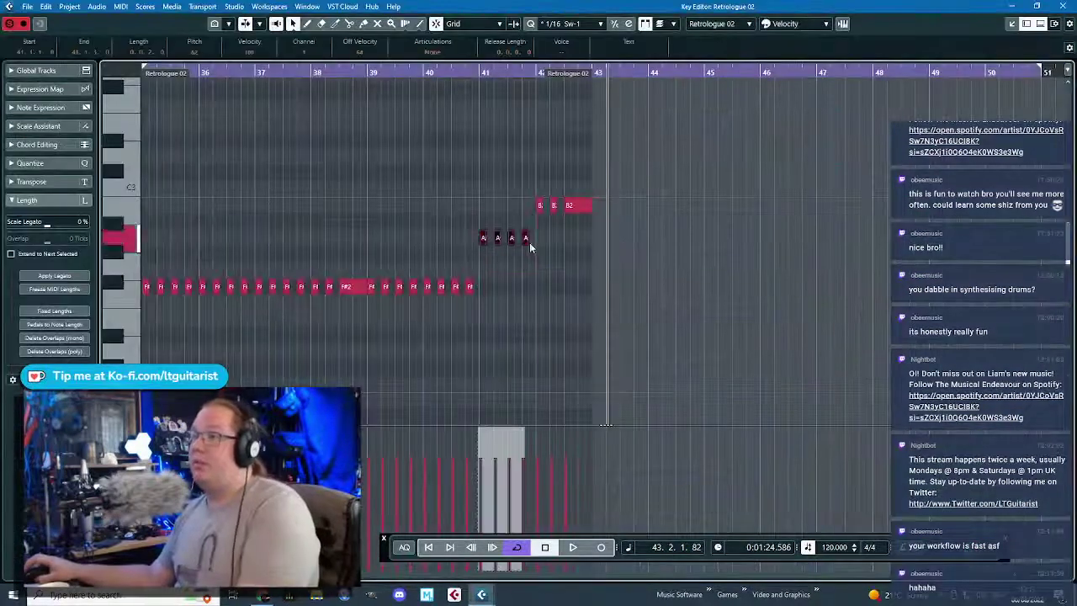
pyautogui.press('Up')
pyautogui.press('Up')
pyautogui.press('Up')
pyautogui.click(1027, 6)
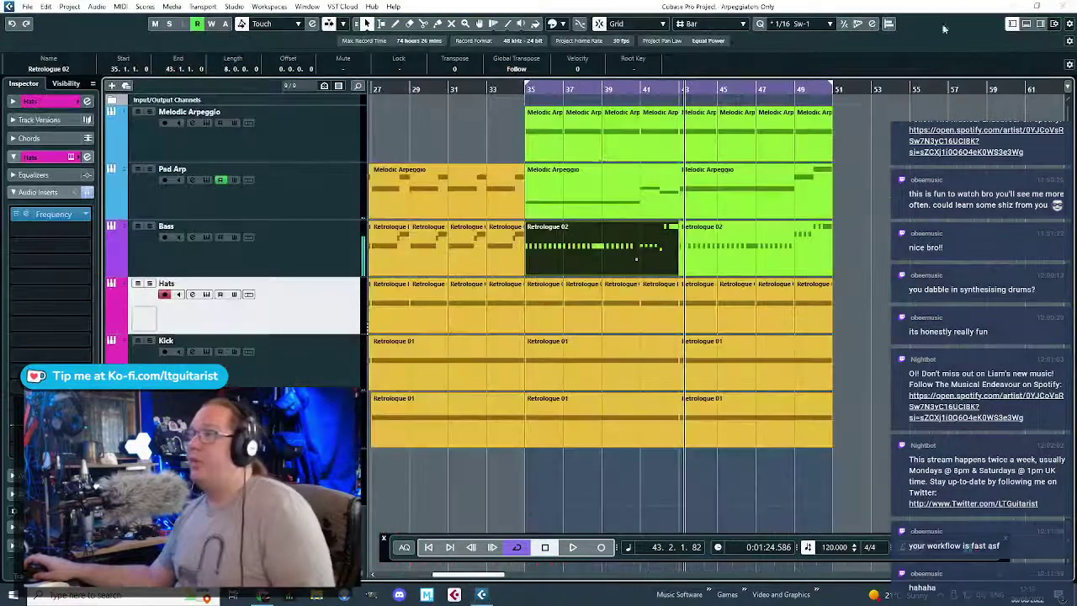
# - Play the arrangement from bar 39 and again from bar 41 to check the transposed Pad Arp and Bass notes
pyautogui.click(602, 93)
pyautogui.press('space')
pyautogui.click(922, 261)
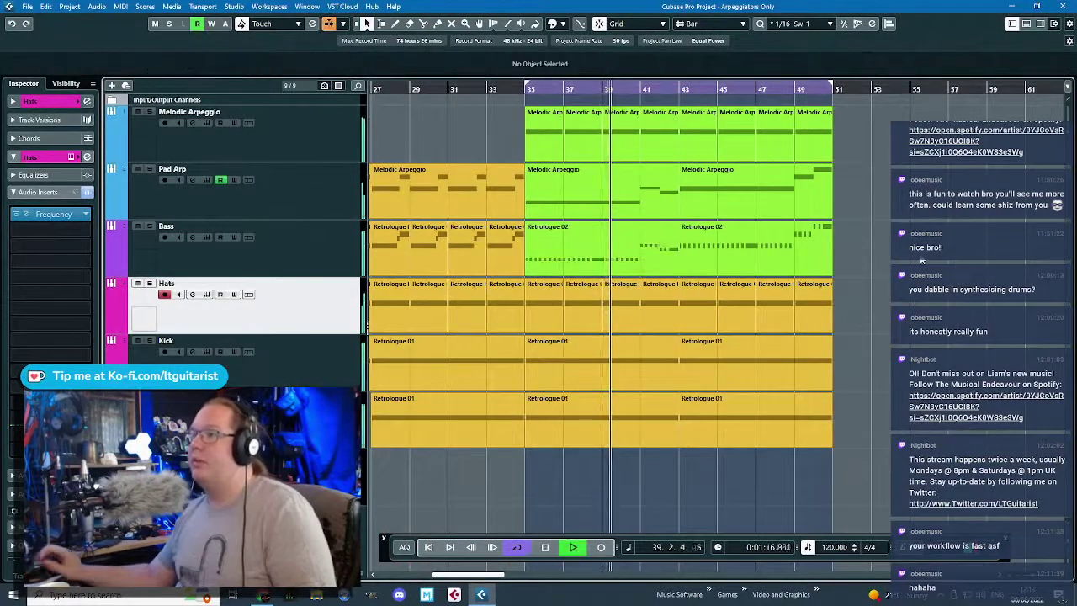
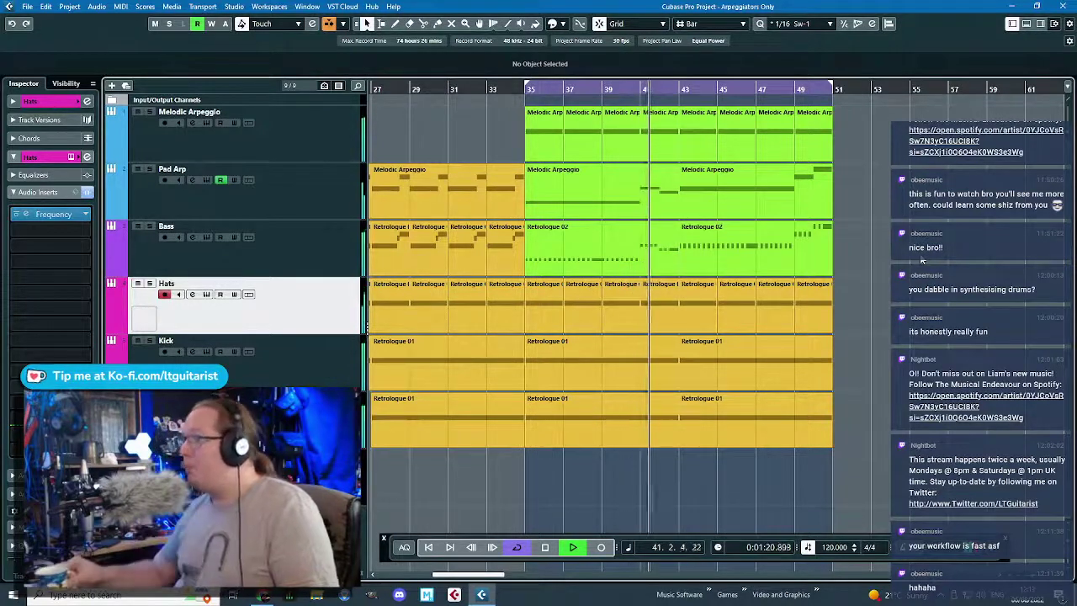
pyautogui.press('h')
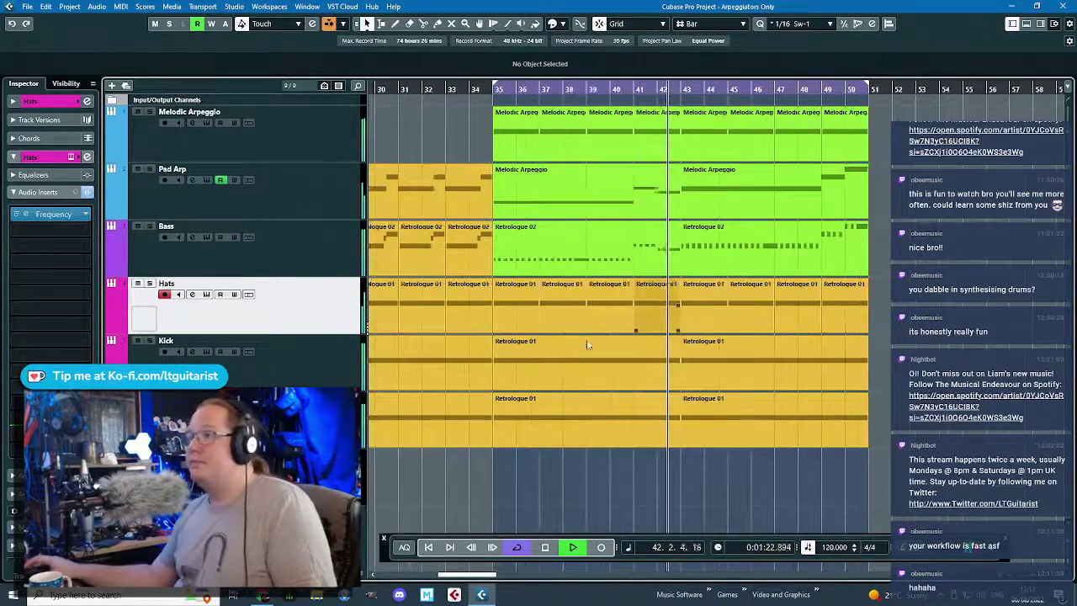
pyautogui.scroll(4, 741, 459)
pyautogui.scroll(-5, 711, 441)
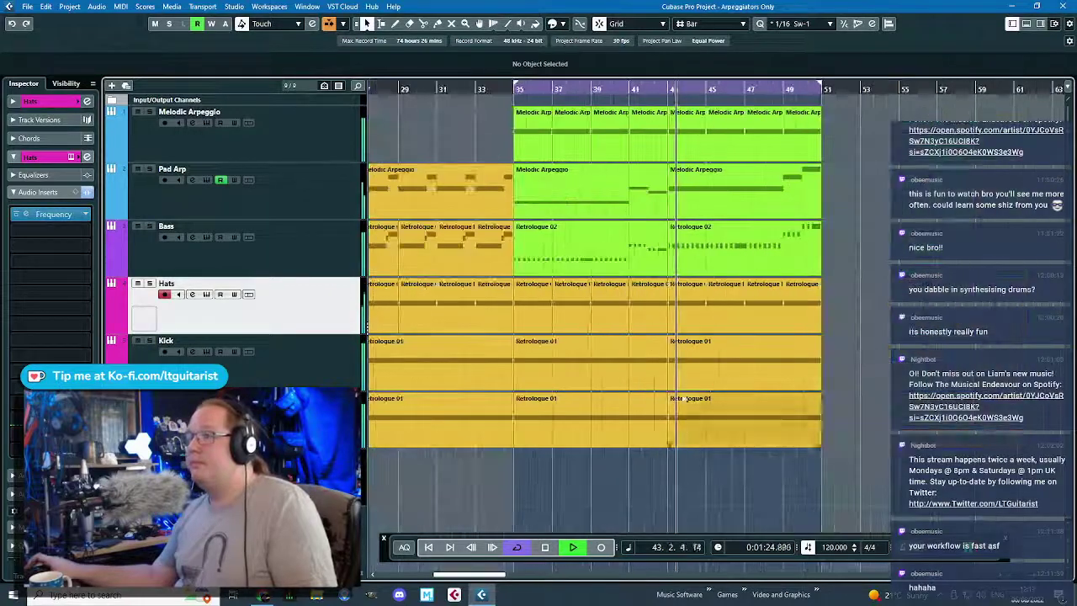
pyautogui.click(626, 90)
pyautogui.scroll(-1, 644, 162)
pyautogui.scroll(3, 652, 193)
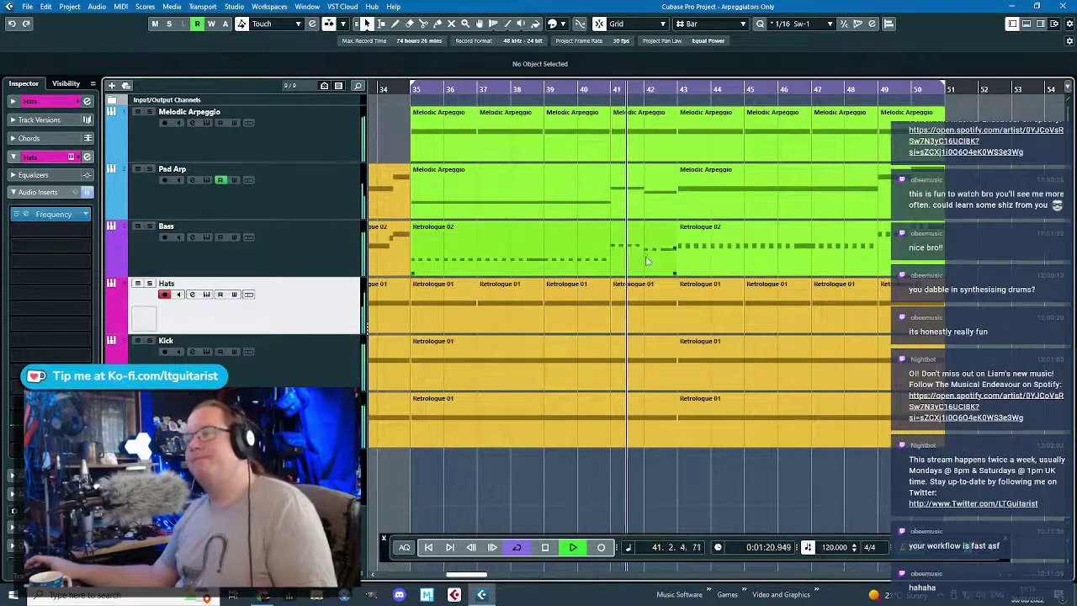
# - Delete the two short B2 notes in bar 42 of the first green Bass part and move the long B2 to the bar's start
pyautogui.click(647, 257)
pyautogui.doubleClick(646, 258)
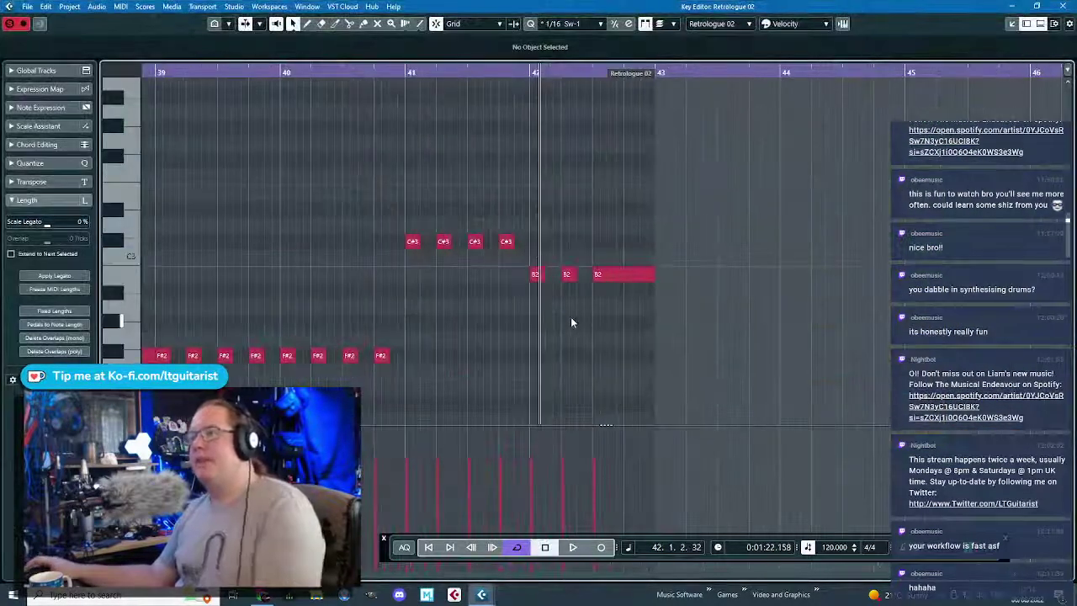
pyautogui.moveTo(572, 317); pyautogui.dragTo(519, 267)
pyautogui.press('Delete')
pyautogui.moveTo(624, 276); pyautogui.dragTo(562, 281)
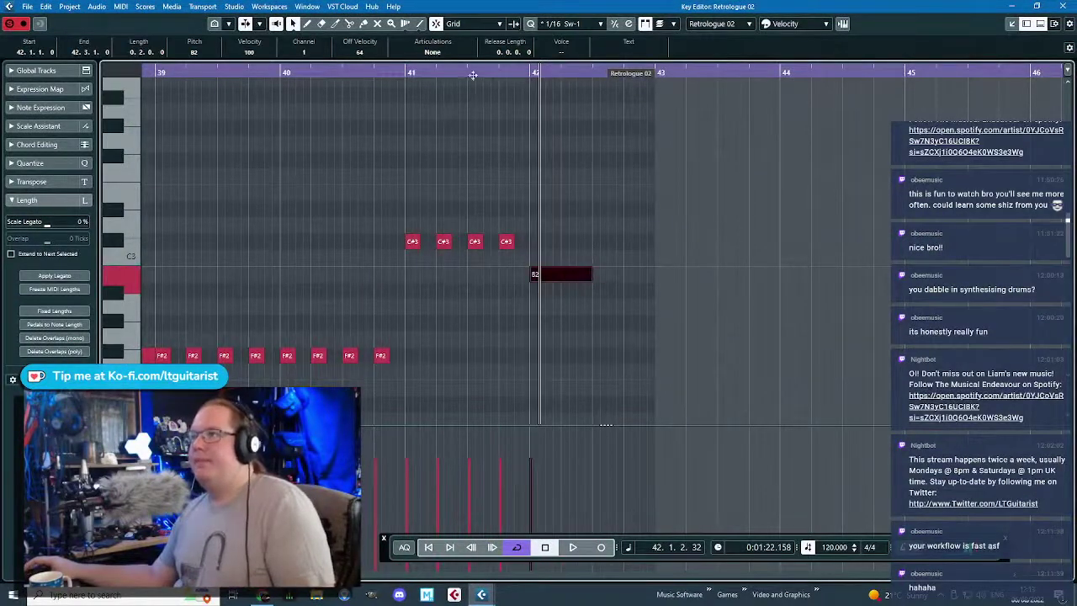
# - Extend the B2 bass note to fill bar 42 and play the phrase to hear the sustained note
pyautogui.moveTo(472, 76); pyautogui.dragTo(472, 72)
pyautogui.press('space')
pyautogui.moveTo(571, 275); pyautogui.dragTo(619, 286)
pyautogui.click(511, 75)
pyautogui.scroll(2, 591, 258)
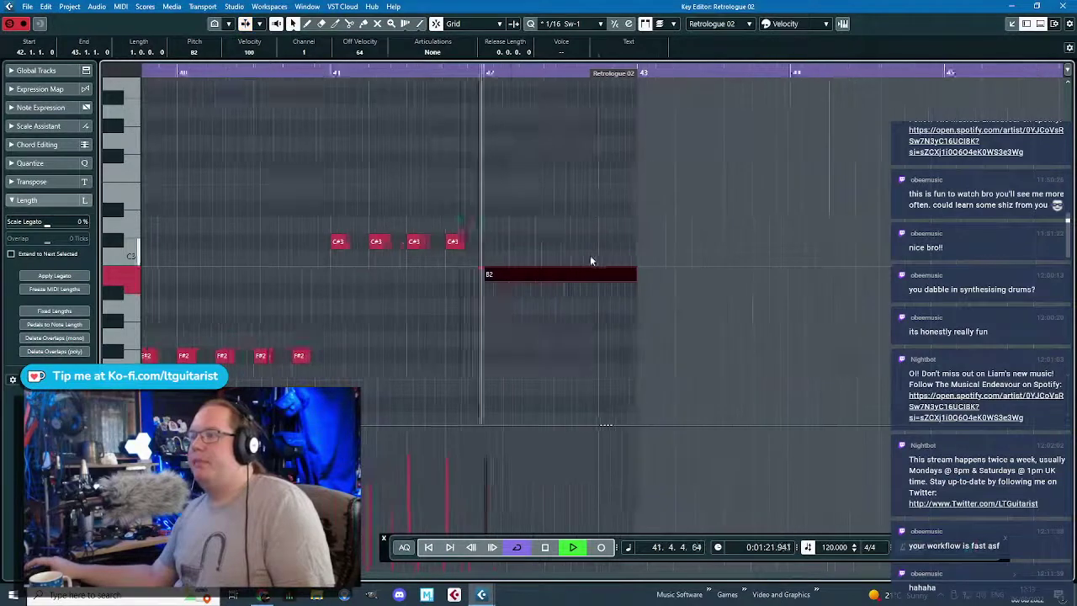
pyautogui.scroll(1, 590, 261)
pyautogui.click(670, 243)
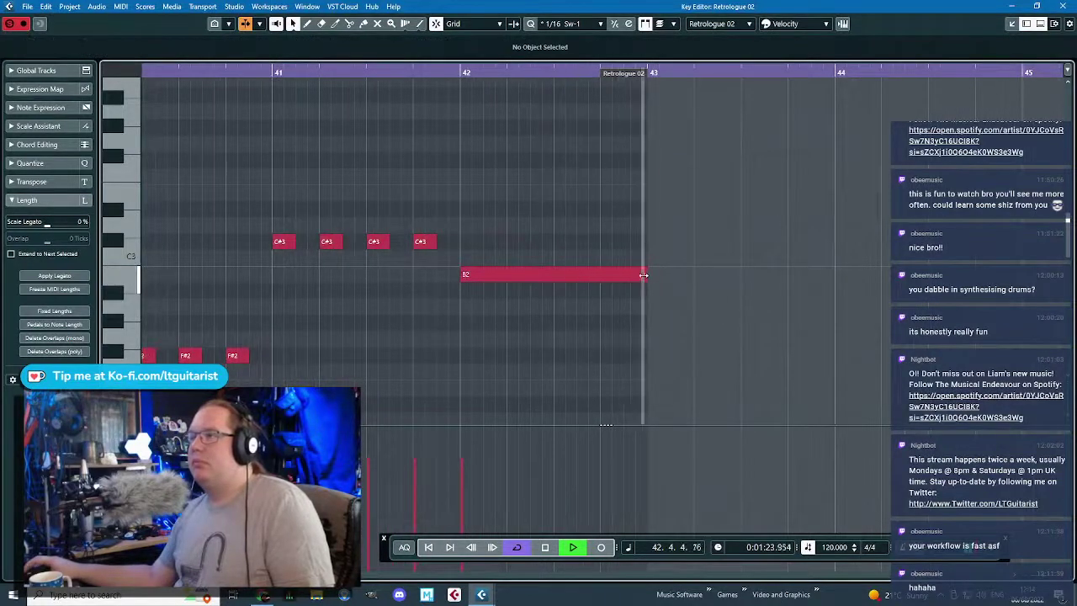
pyautogui.press('space')
# - Shorten the long B2 bass note to the first half of bar 42 and add short B2 notes on beats 3 and 4
pyautogui.moveTo(644, 274); pyautogui.dragTo(552, 276)
pyautogui.click(597, 276)
pyautogui.doubleClick(585, 274)
pyautogui.click(608, 276)
pyautogui.doubleClick(612, 277)
pyautogui.moveTo(579, 276)
pyautogui.mouseDown()
pyautogui.moveTo(554, 276)
pyautogui.moveTo(589, 280)
pyautogui.mouseUp()
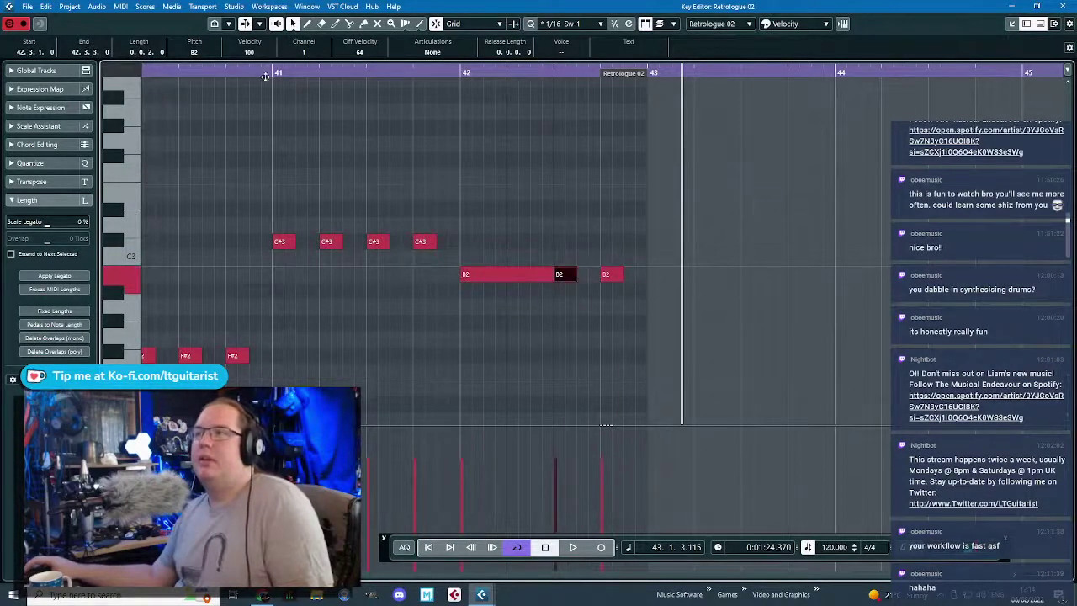
# - Play the Bass phrase from bar 41 to check the edited notes in bar 42
pyautogui.click(265, 77)
pyautogui.press('space')
pyautogui.click(423, 133)
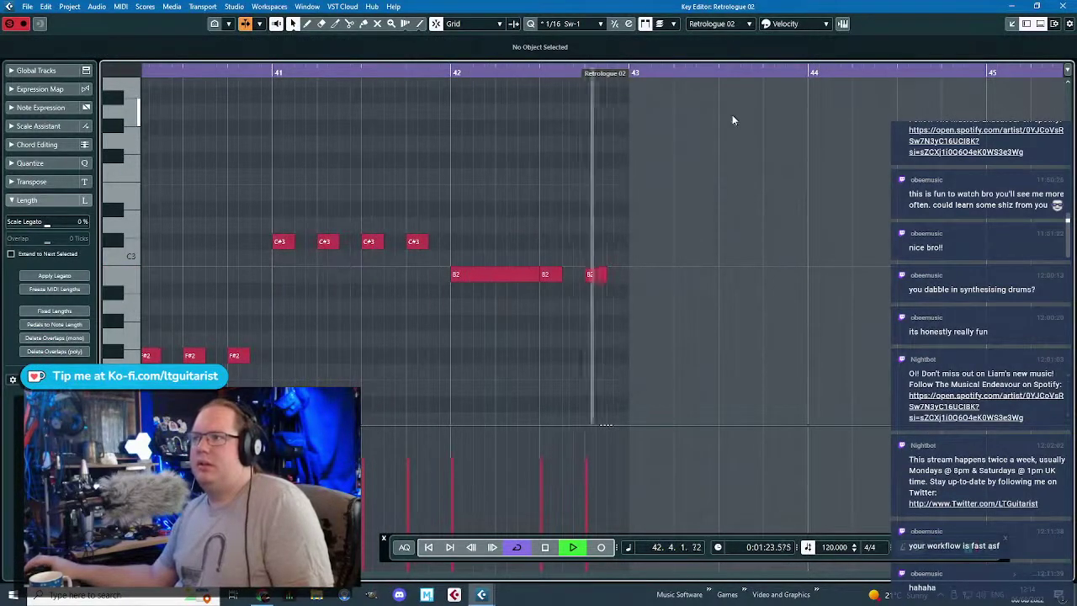
# - Return to the arrangement and replace the Bass part in bars 43 to 50 with a duplicate of the edited part from bar 35
pyautogui.click(1063, 6)
pyautogui.press('g')
pyautogui.moveTo(933, 256); pyautogui.dragTo(657, 258)
pyautogui.press('Delete')
pyautogui.hotkey('ctrl', 'd')
pyautogui.click(925, 261)
pyautogui.press('g')
pyautogui.press('g')
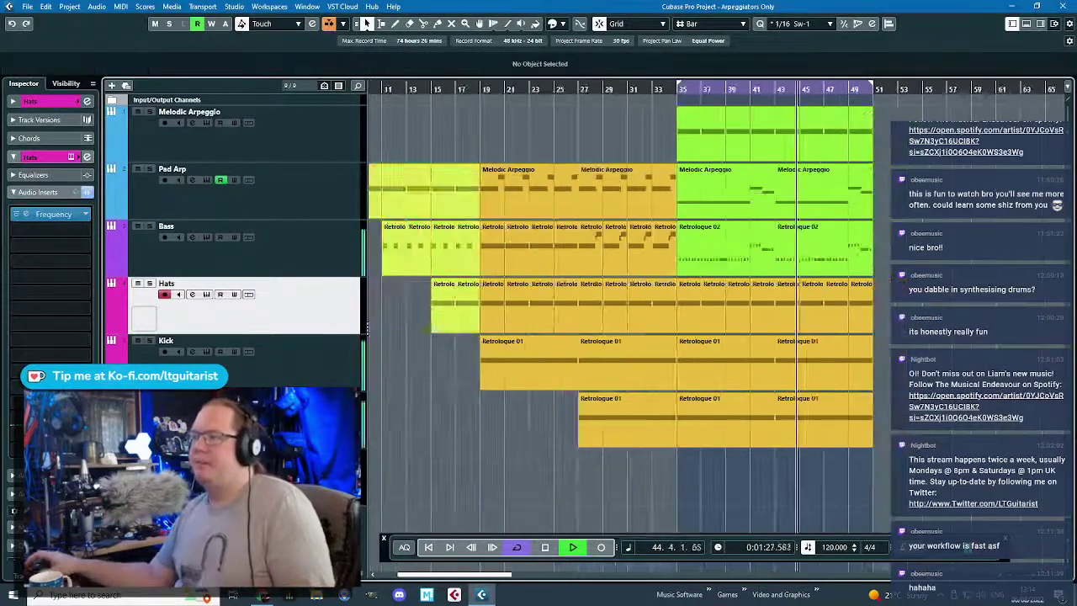
# - Listen through the looped section from bar 35 to bar 51 to review the varied Bass with the other tracks
pyautogui.press('h')
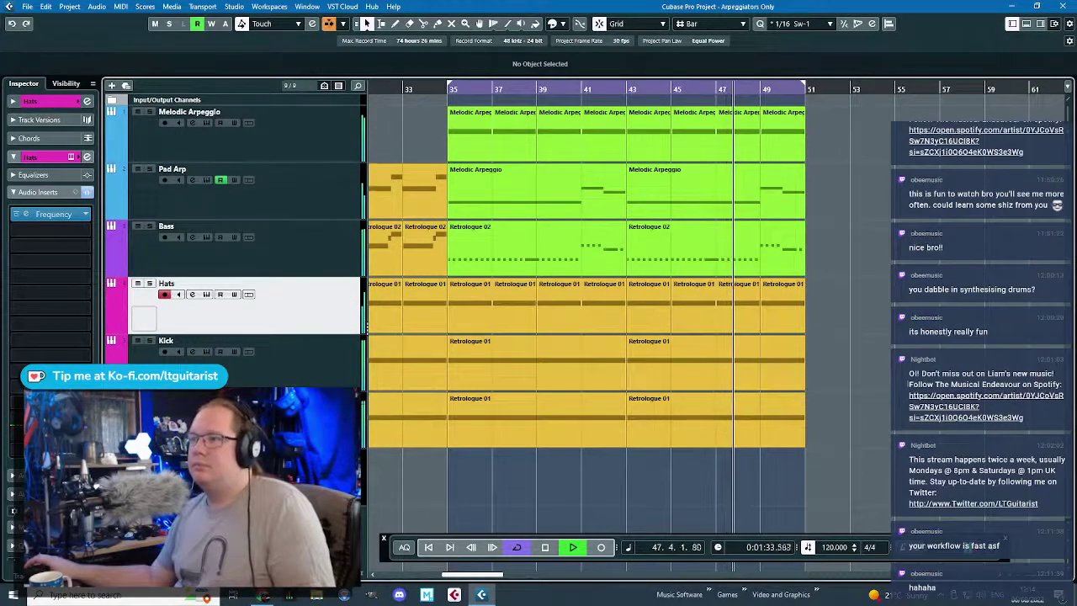
pyautogui.click(271, 372)
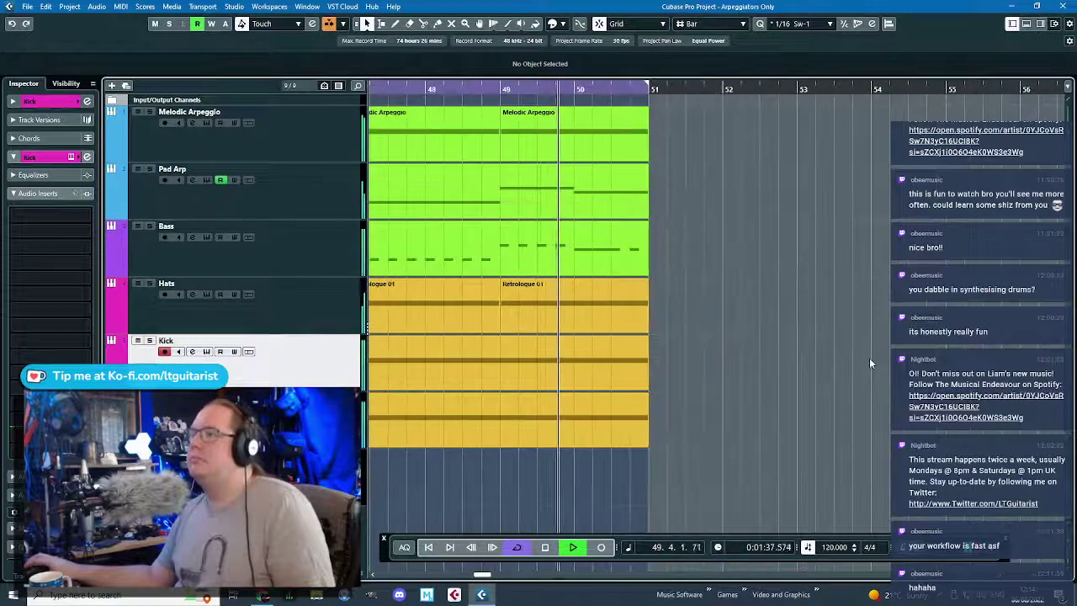
pyautogui.press('g')
pyautogui.press('g')
pyautogui.press('g')
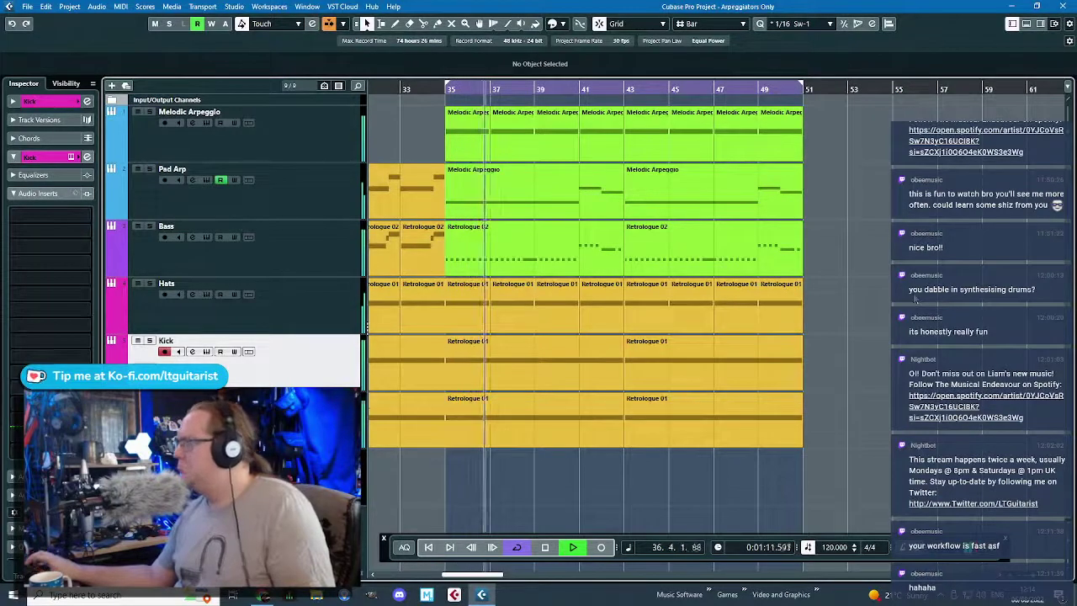
pyautogui.press('space')
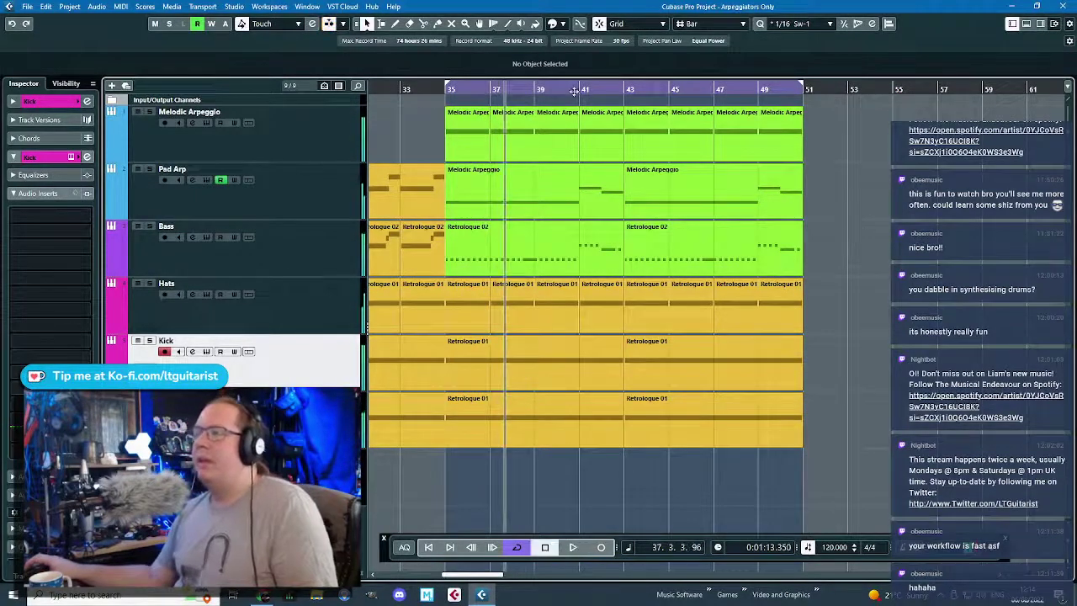
# - Open the Melodic Arpeggio part at bar 41 in the note editor and play it from its start
pyautogui.doubleClick(601, 135)
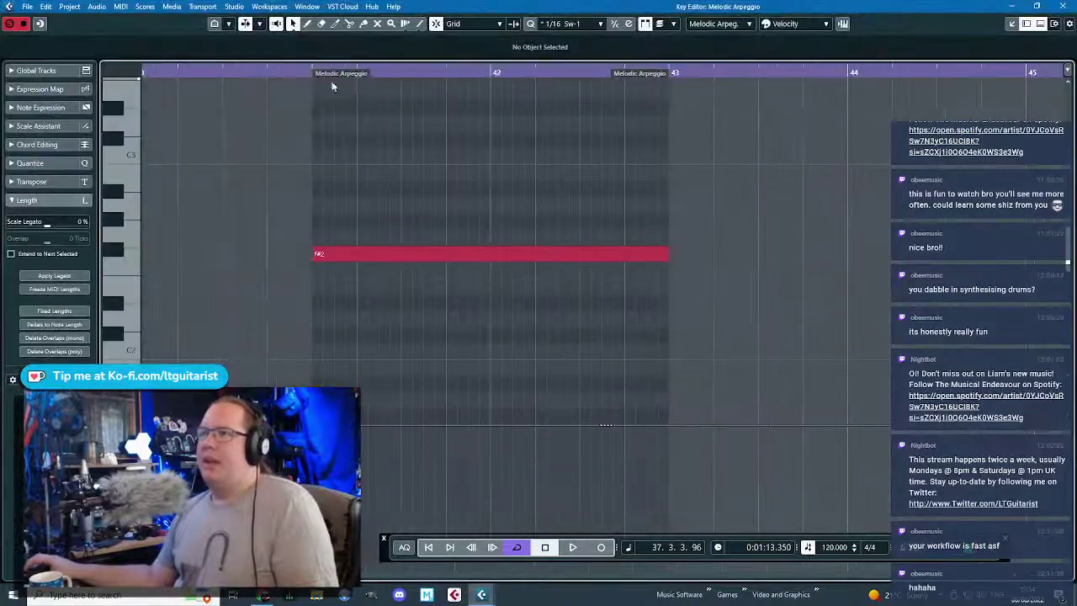
pyautogui.click(316, 74)
pyautogui.press('space')
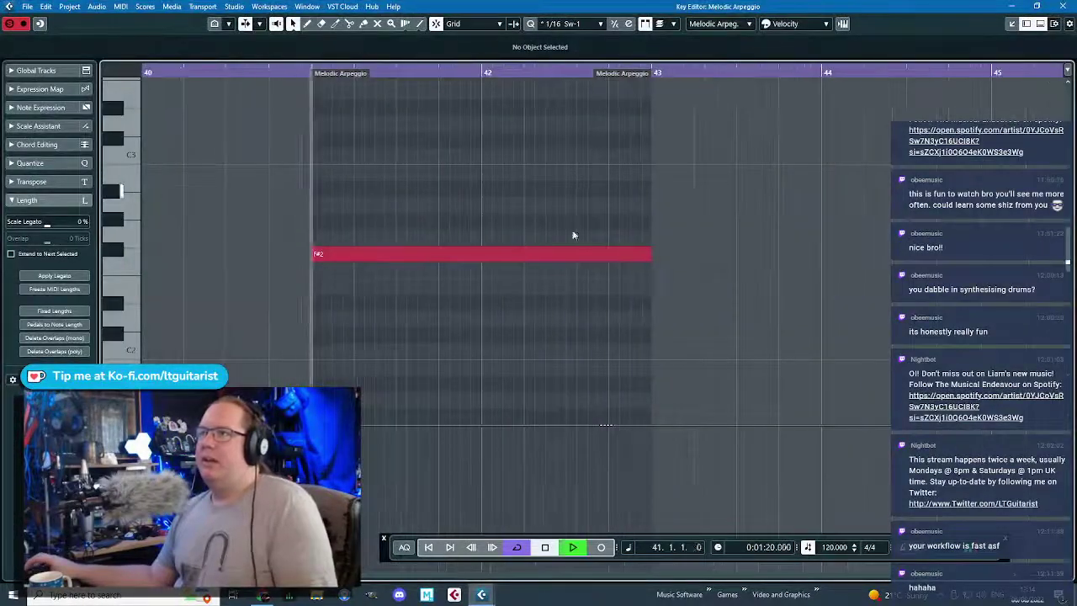
pyautogui.press('space')
# - Divide the two-bar F#2 in bars 41 and 42 into consecutive notes of three, two and three beats, and play the rhythm
pyautogui.click(648, 255)
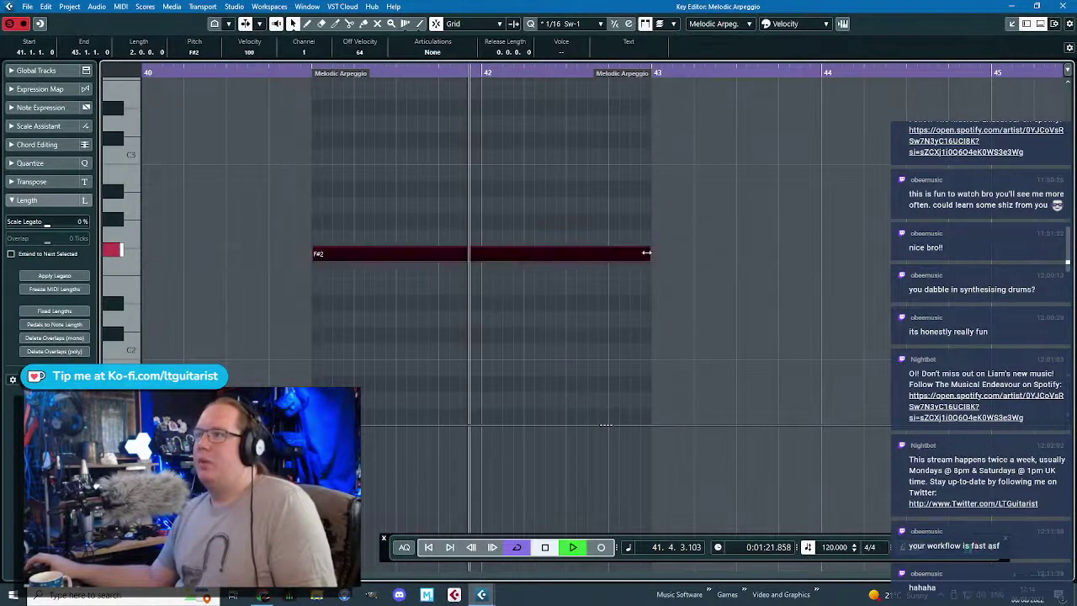
pyautogui.moveTo(647, 258); pyautogui.dragTo(441, 258)
pyautogui.hotkey('ctrl', 'd')
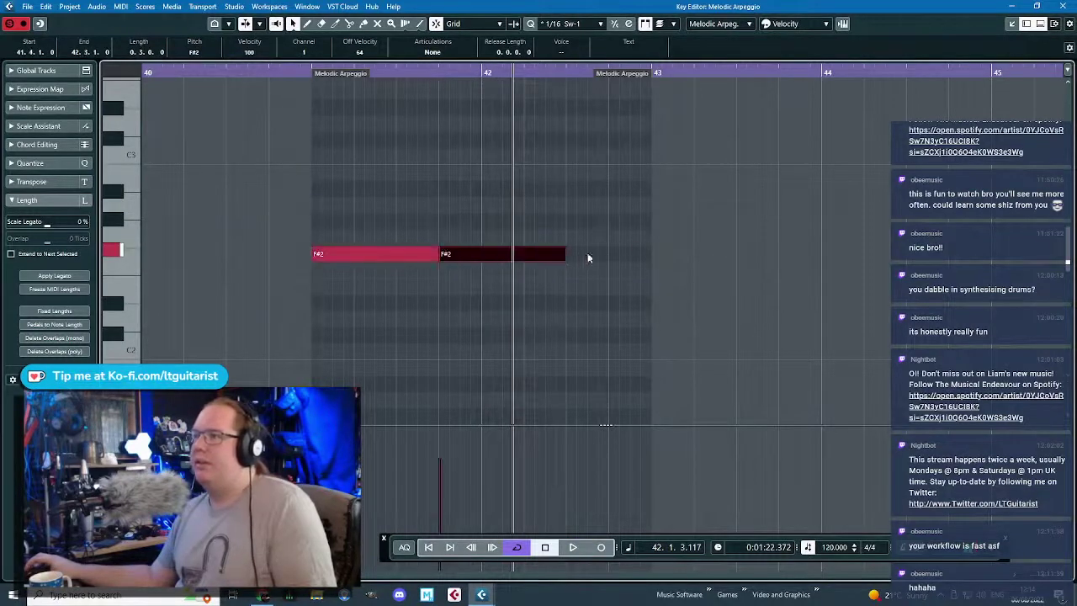
pyautogui.moveTo(565, 255); pyautogui.dragTo(524, 257)
pyautogui.hotkey('ctrl', 'd')
pyautogui.moveTo(609, 257); pyautogui.dragTo(650, 257)
pyautogui.click(296, 69)
pyautogui.press('space')
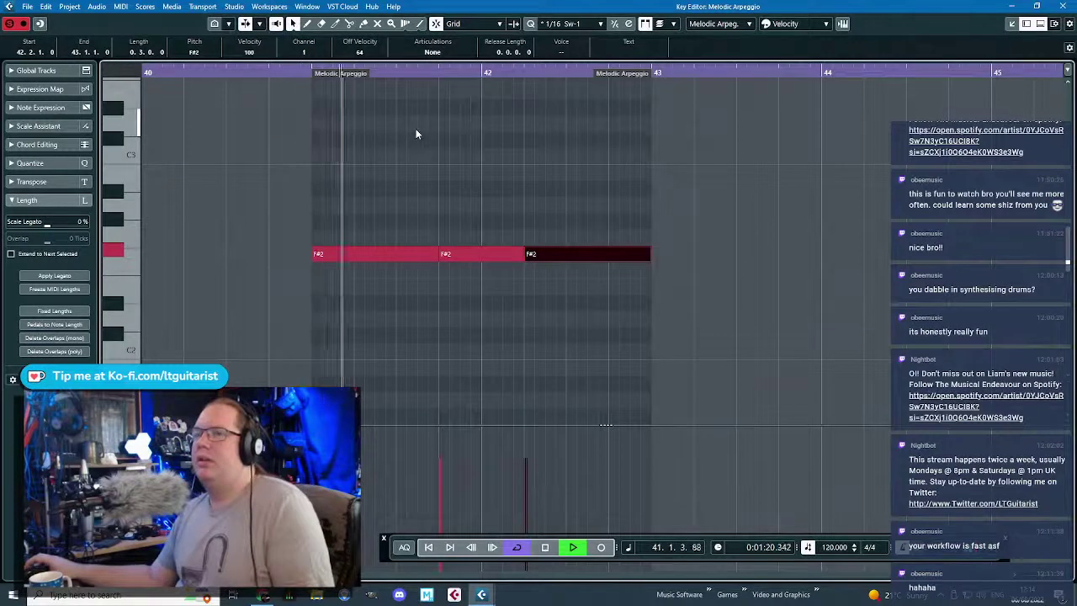
pyautogui.click(518, 141)
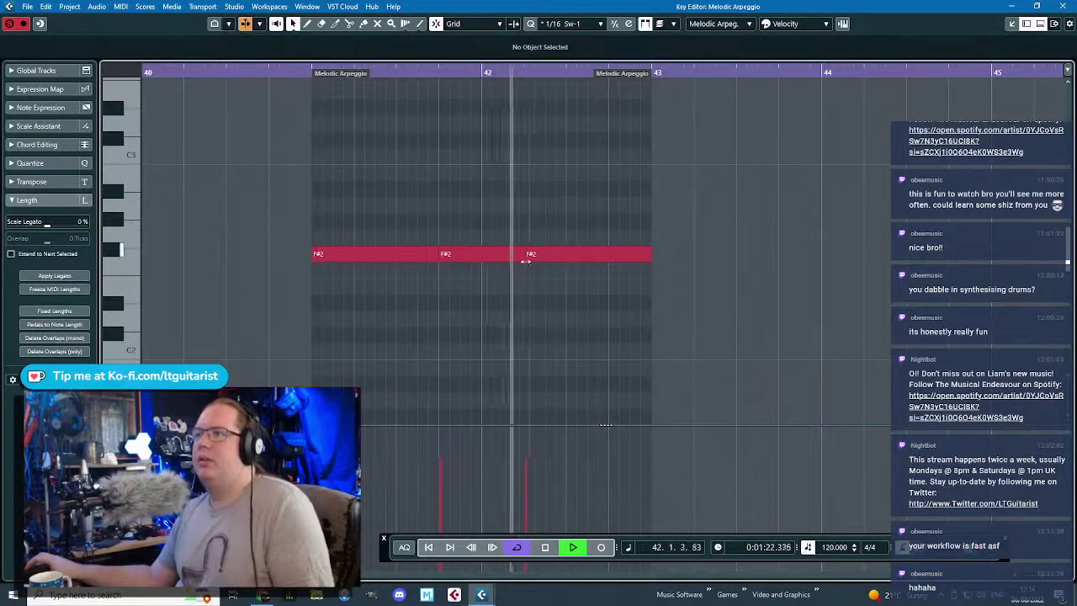
# - Start the third F#2 at bar 42 and shorten the second F#2 to three sixteenths
pyautogui.press('space')
pyautogui.moveTo(523, 257); pyautogui.dragTo(485, 258)
pyautogui.press('space')
pyautogui.click(503, 169)
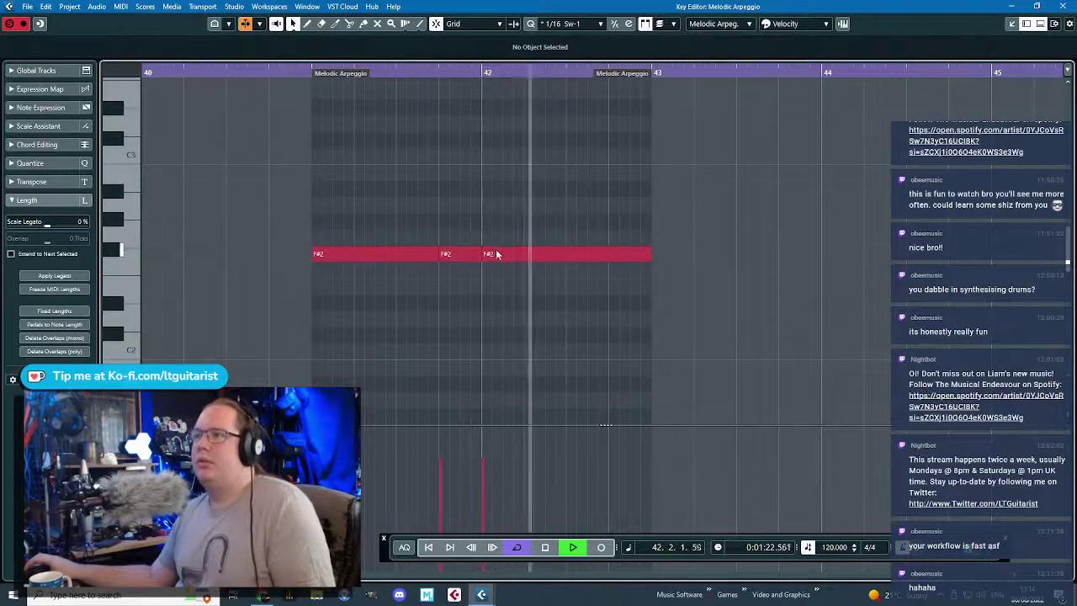
pyautogui.moveTo(480, 253); pyautogui.dragTo(471, 253)
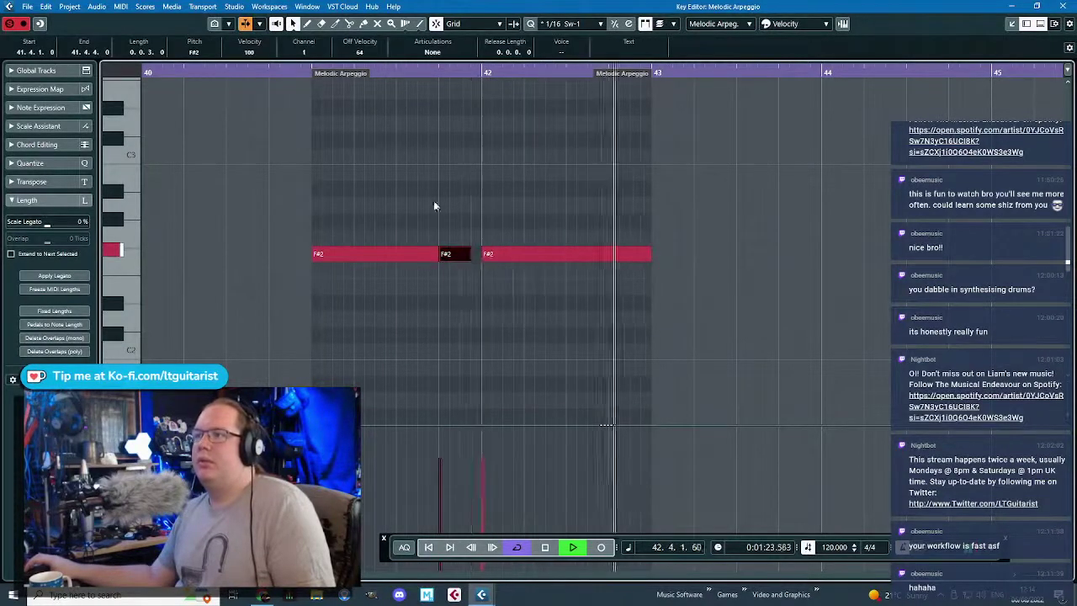
pyautogui.click(418, 122)
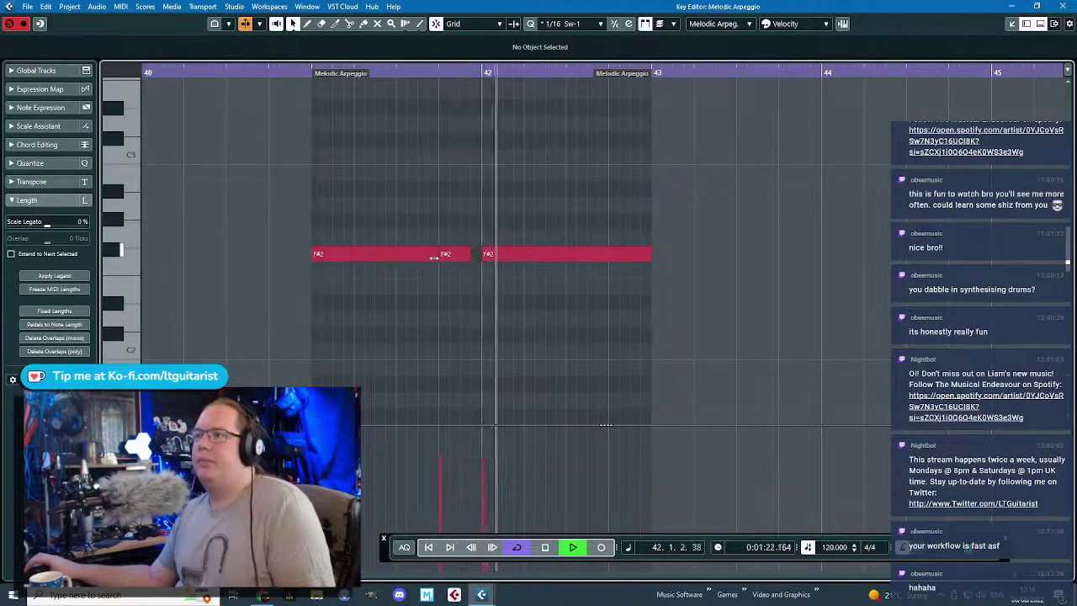
# - Shorten the F#2 at bar 42 to three beats, add a three-sixteenth F#2 on beat 4, and play the phrase
pyautogui.moveTo(647, 253)
pyautogui.mouseDown()
pyautogui.moveTo(604, 255)
pyautogui.moveTo(640, 256)
pyautogui.mouseUp()
pyautogui.press('space')
pyautogui.click(615, 253)
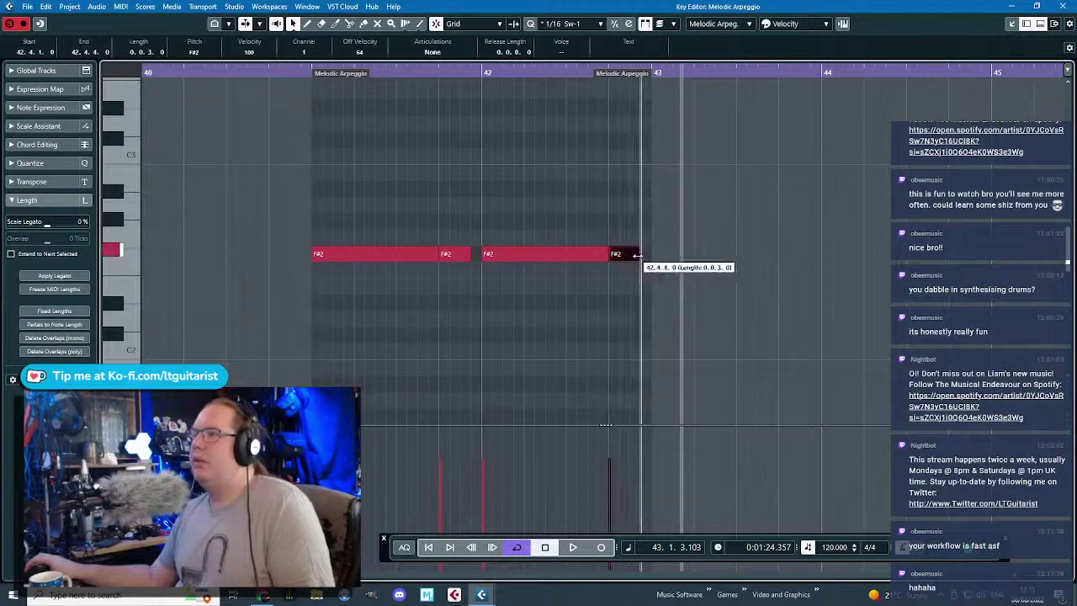
pyautogui.click(300, 73)
pyautogui.press('space')
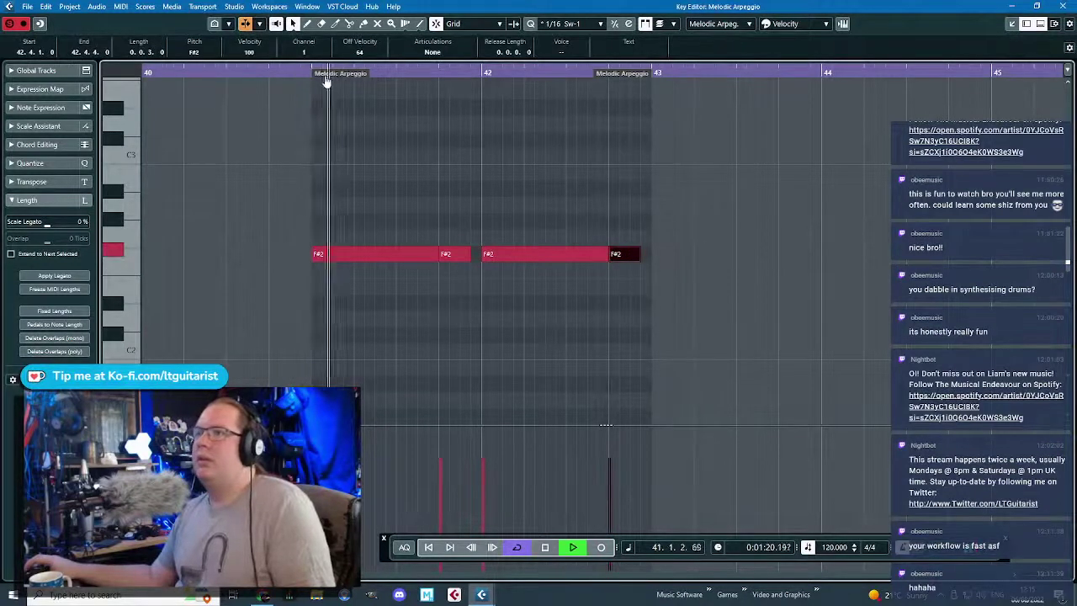
# - Shorten the first F#2 to two and a half beats, fill the gap before beat 4 with two sixteenth-note E2s, and play it
pyautogui.moveTo(436, 256); pyautogui.dragTo(409, 259)
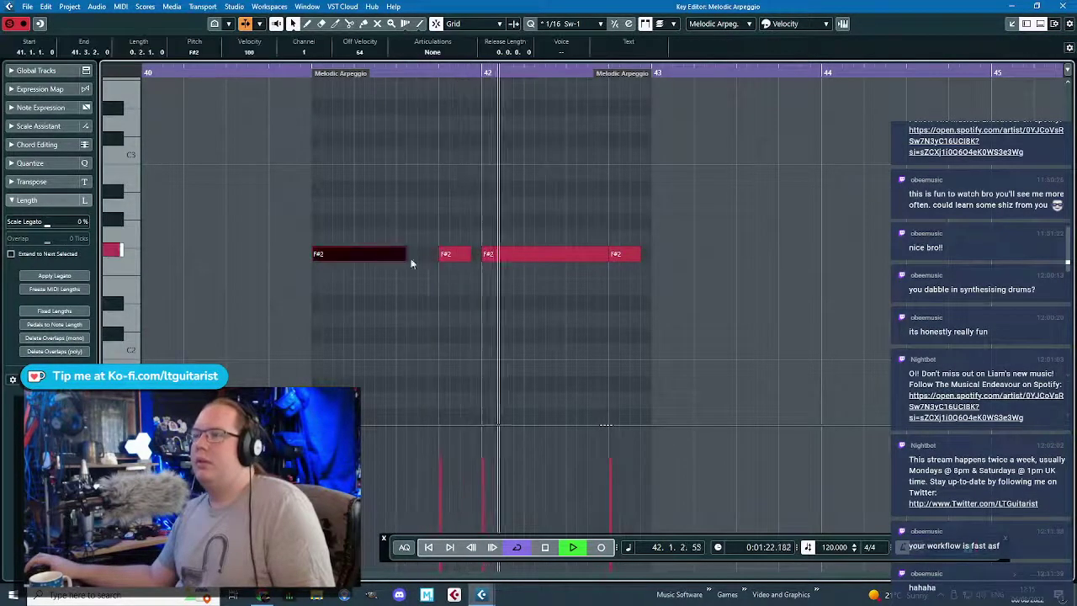
pyautogui.press('space')
pyautogui.doubleClick(420, 270)
pyautogui.click(436, 276)
pyautogui.doubleClick(436, 275)
pyautogui.moveTo(447, 292); pyautogui.dragTo(417, 254)
pyautogui.press('Down')
pyautogui.scroll(2, 351, 160)
pyautogui.click(352, 161)
pyautogui.press('space')
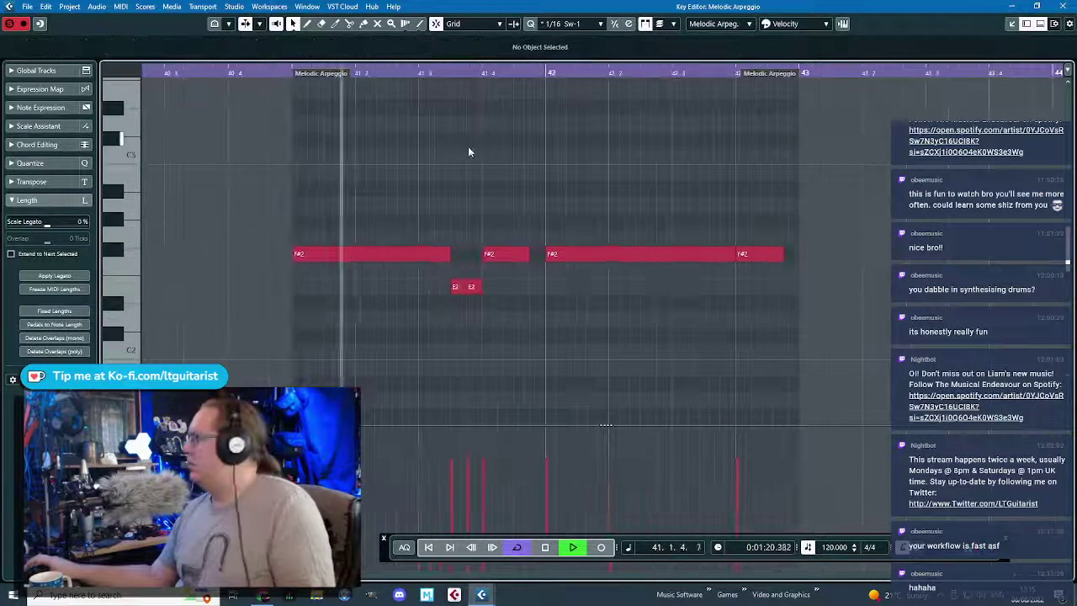
# - Replace the short F#2 on beat 4 of bar 41 with three sixteenth-note E2s and a sixteenth-note F2, and play the run
pyautogui.scroll(2, 462, 146)
pyautogui.press('space')
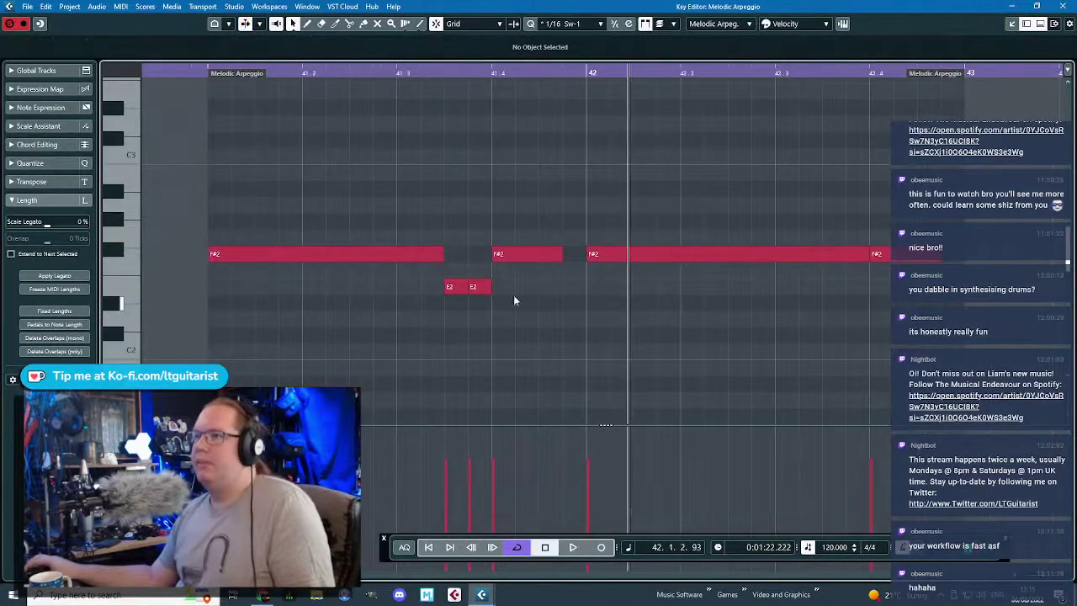
pyautogui.moveTo(501, 262); pyautogui.dragTo(515, 291)
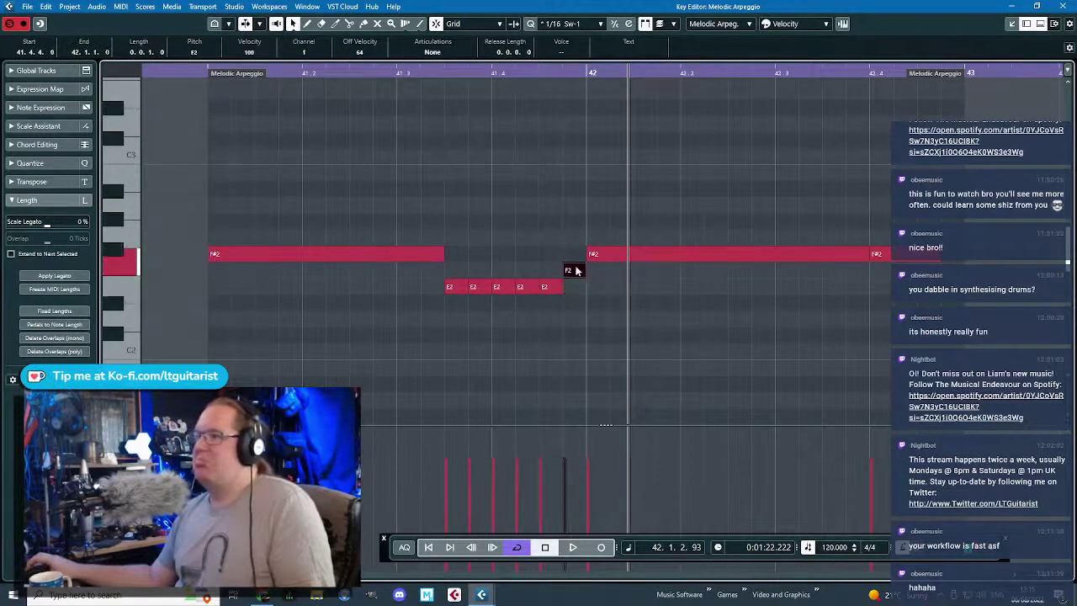
pyautogui.click(538, 207)
pyautogui.click(211, 75)
pyautogui.press('space')
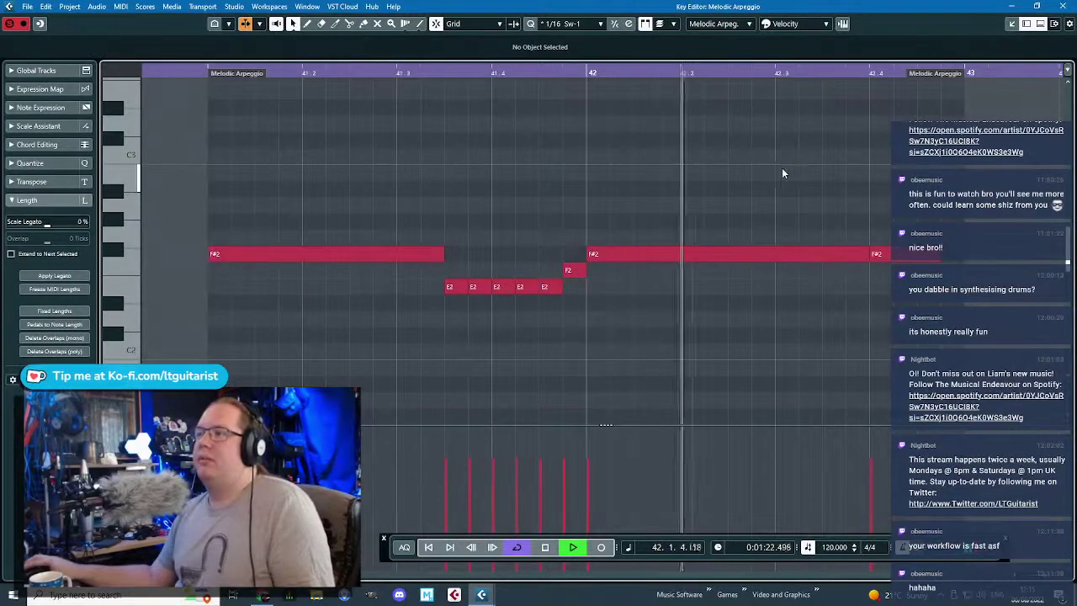
# - Return to the arrangement and glue the four Melodic Arpeggio parts from bar 35 to bar 43 into one part
pyautogui.click(1059, 6)
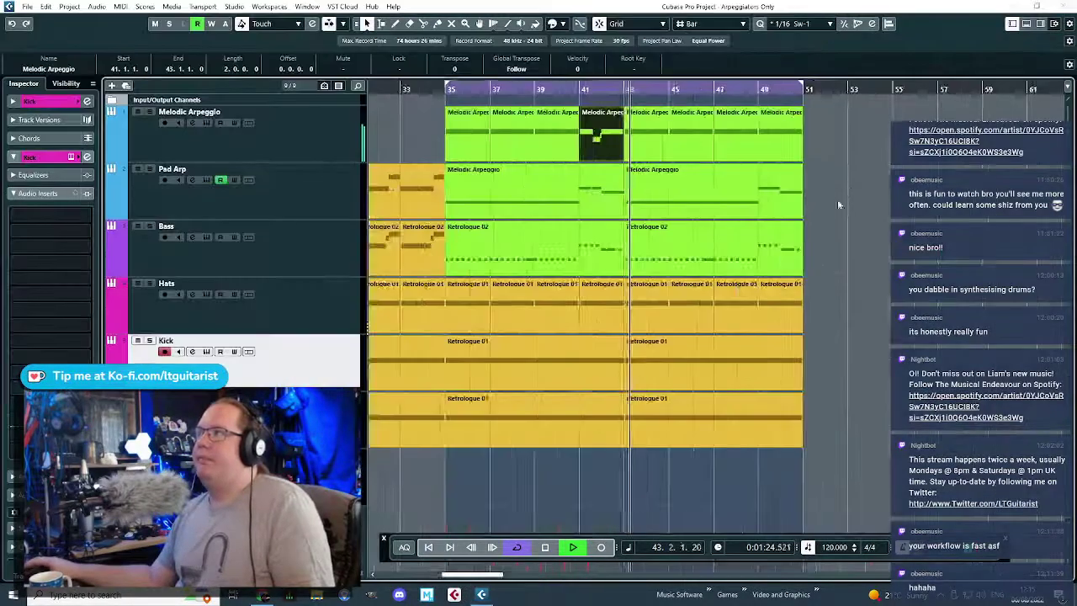
pyautogui.click(597, 135)
pyautogui.click(597, 134)
pyautogui.click(597, 135)
pyautogui.press('1')
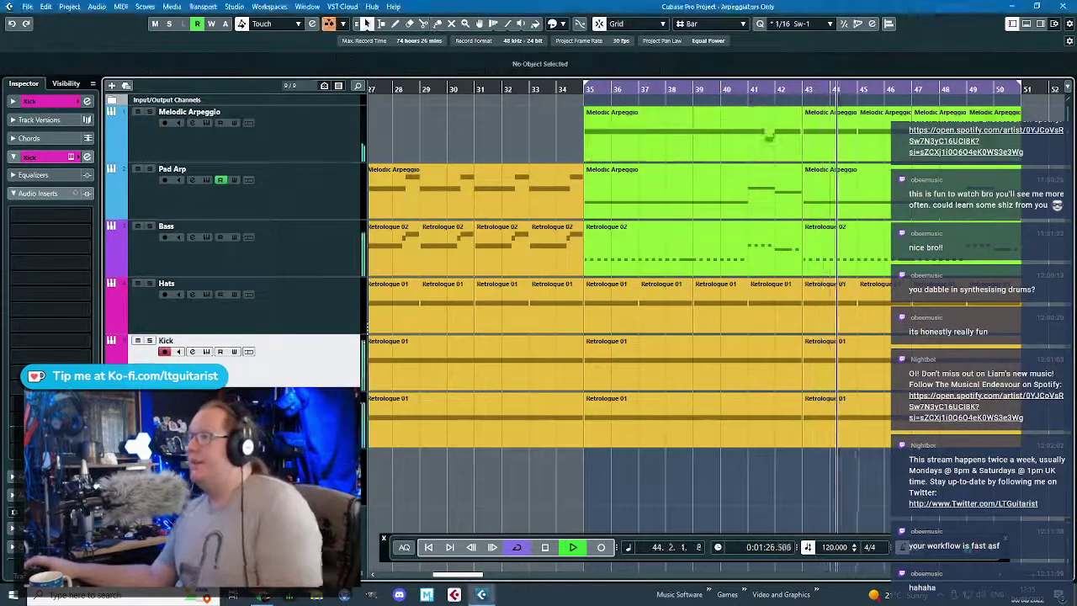
# - Replace the Melodic Arpeggio parts from bar 43 to bar 51 with a duplicate of the glued eight-bar part
pyautogui.moveTo(1031, 120); pyautogui.dragTo(844, 137)
pyautogui.press('Delete')
pyautogui.click(719, 136)
pyautogui.hotkey('ctrl', 'd')
# - Play the arrangement from bar 43 to the end of the loop to check the duplicated Melodic Arpeggio part
pyautogui.click(812, 89)
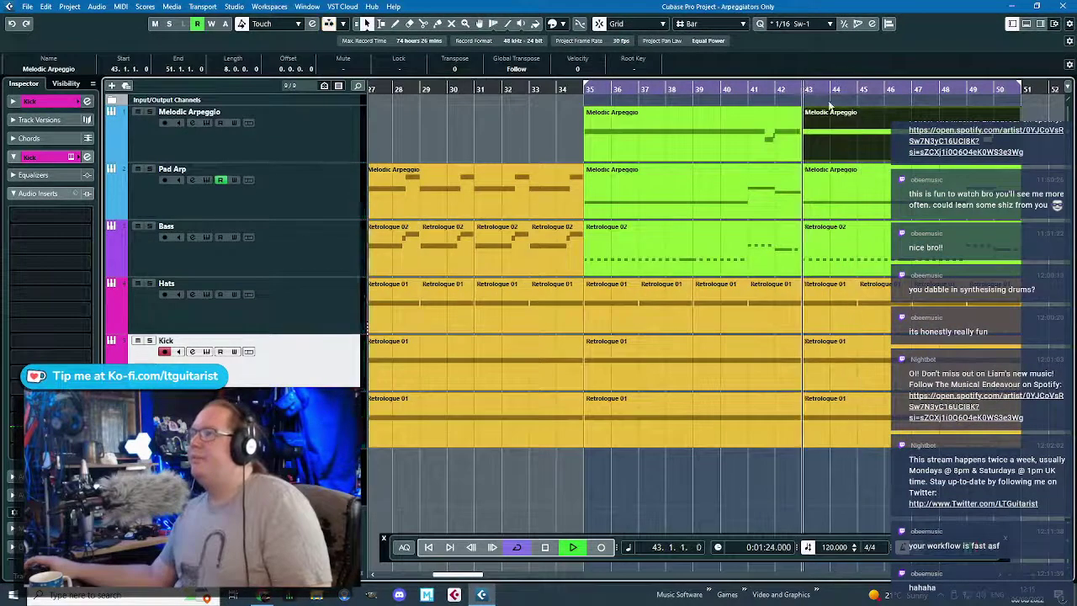
pyautogui.scroll(-2, 934, 488)
pyautogui.click(925, 488)
pyautogui.hscroll(3, 715, 343)
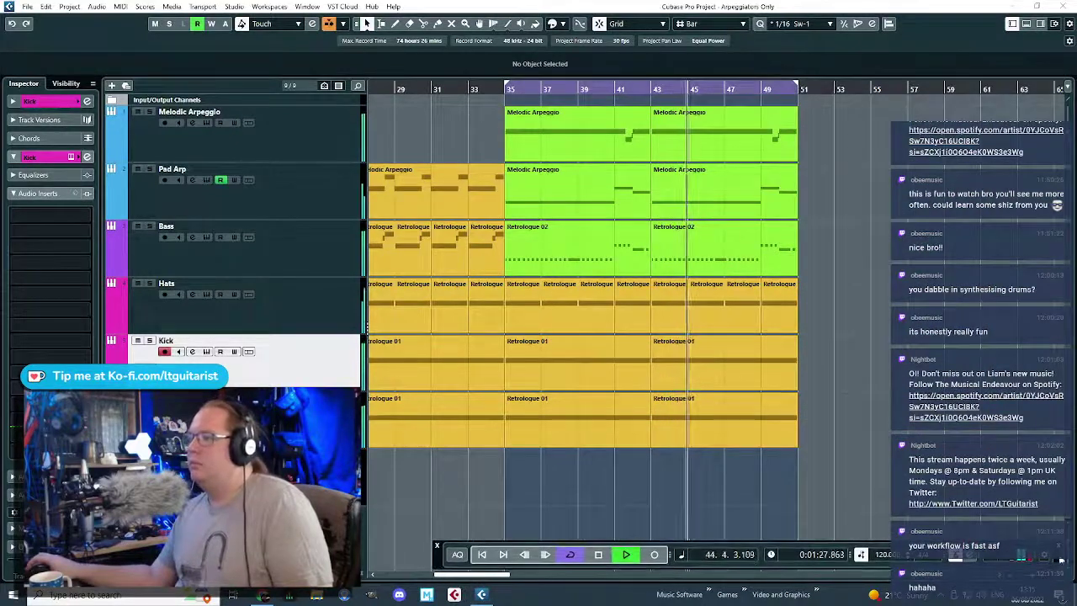
pyautogui.scroll(2, 911, 488)
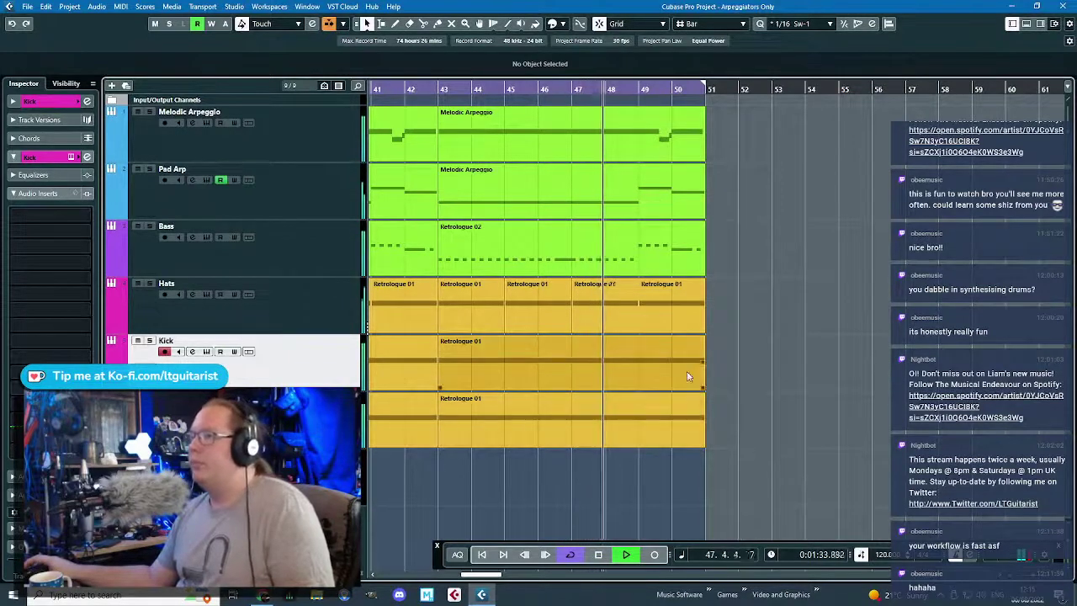
pyautogui.scroll(1, 755, 383)
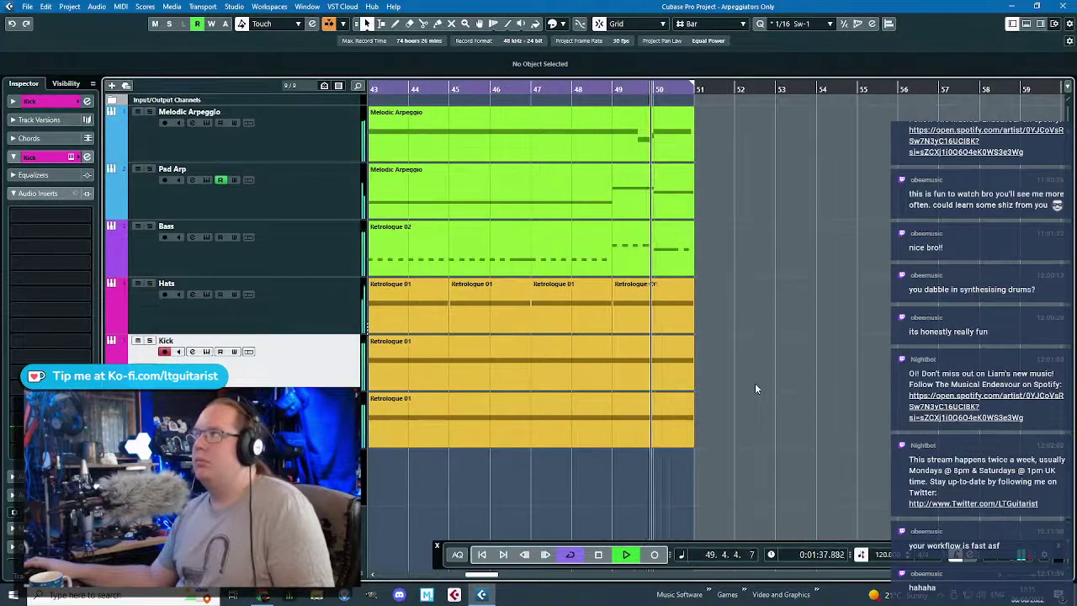
pyautogui.scroll(-1, 751, 389)
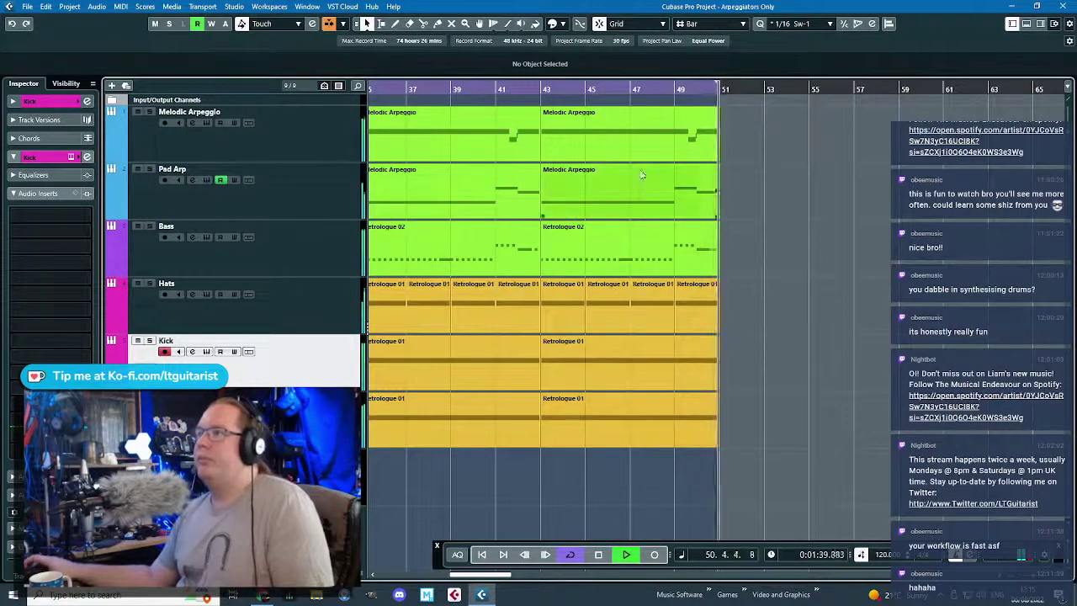
# - Split the second Melodic Arpeggio part at bar 47 and swap its two four-bar halves within bars 43 to 50
pyautogui.keyDown('alt'); pyautogui.click(639, 143); pyautogui.keyUp('alt')
pyautogui.press('space')
pyautogui.click(639, 145)
pyautogui.moveTo(578, 147); pyautogui.dragTo(756, 147)
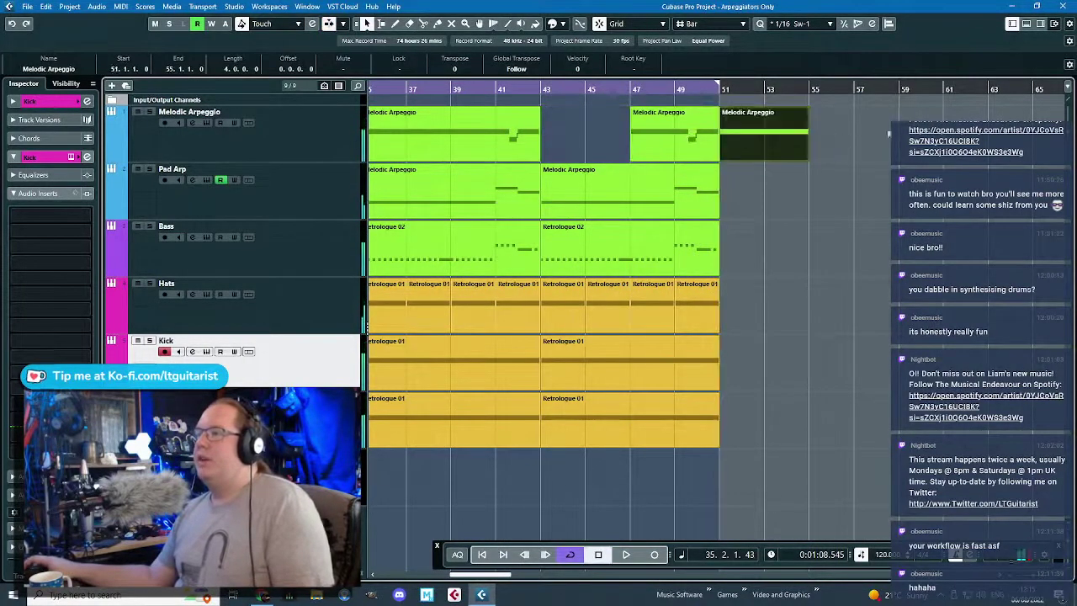
pyautogui.moveTo(886, 135); pyautogui.dragTo(593, 133)
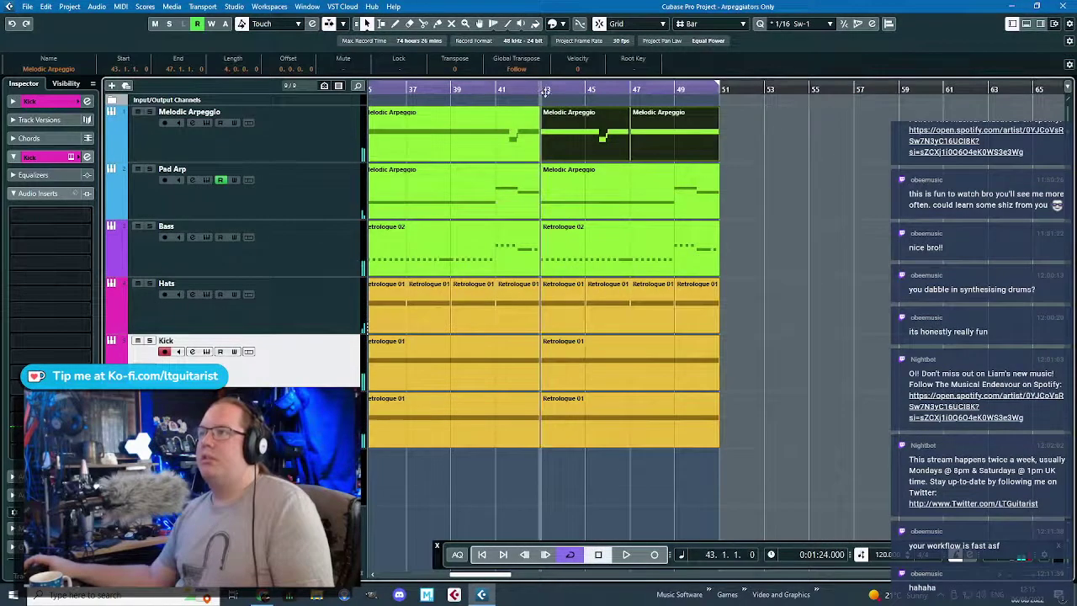
# - Play the arrangement from bar 43 to hear the rearranged Melodic Arpeggio halves
pyautogui.press('space')
pyautogui.scroll(1, 791, 165)
pyautogui.click(792, 165)
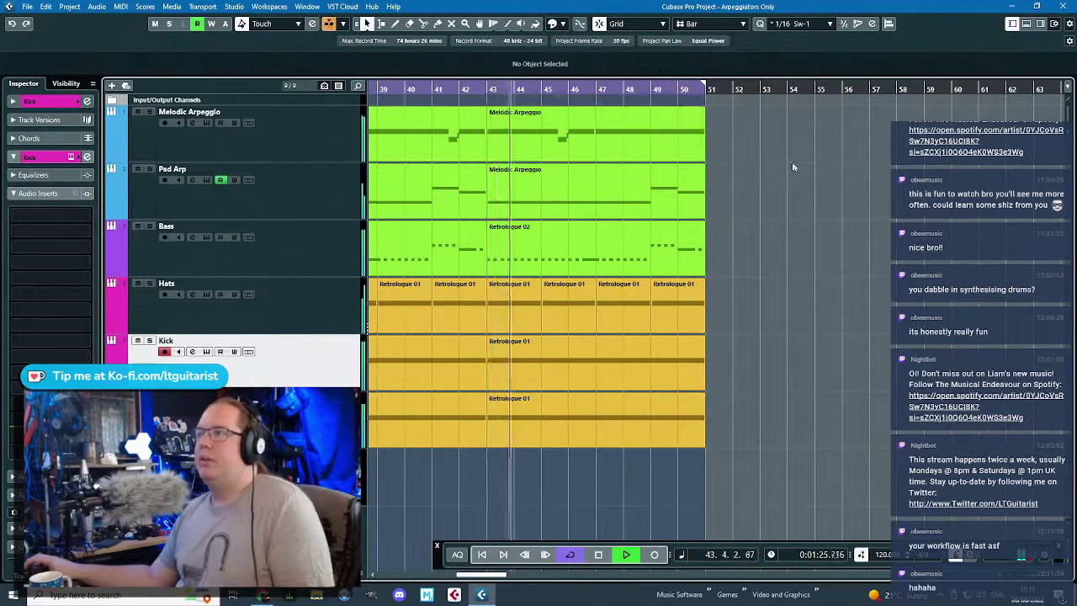
pyautogui.scroll(2, 722, 186)
pyautogui.scroll(1, 477, 204)
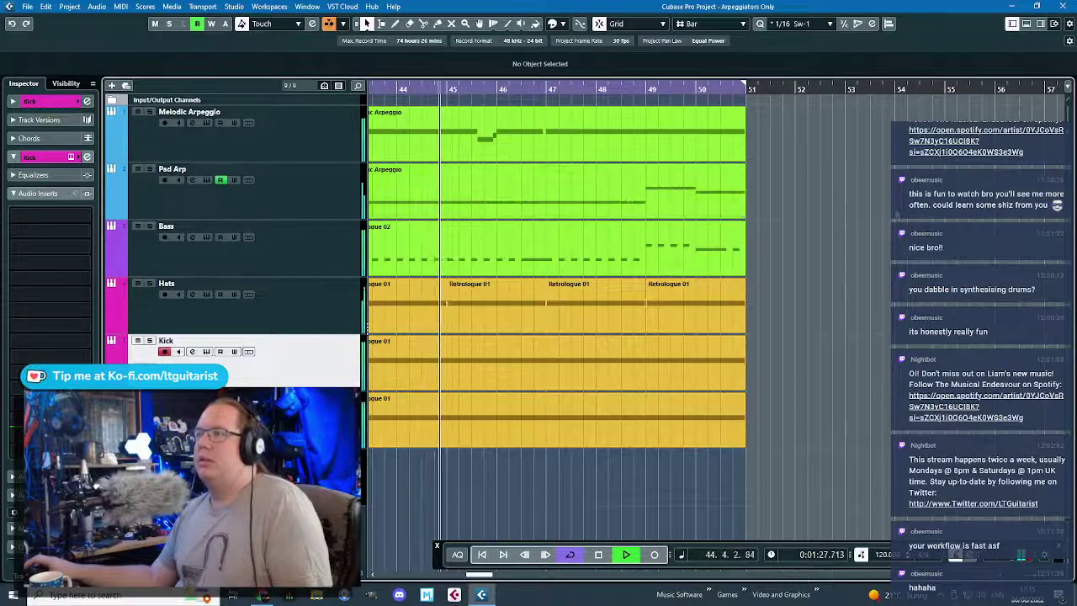
pyautogui.scroll(2, 554, 282)
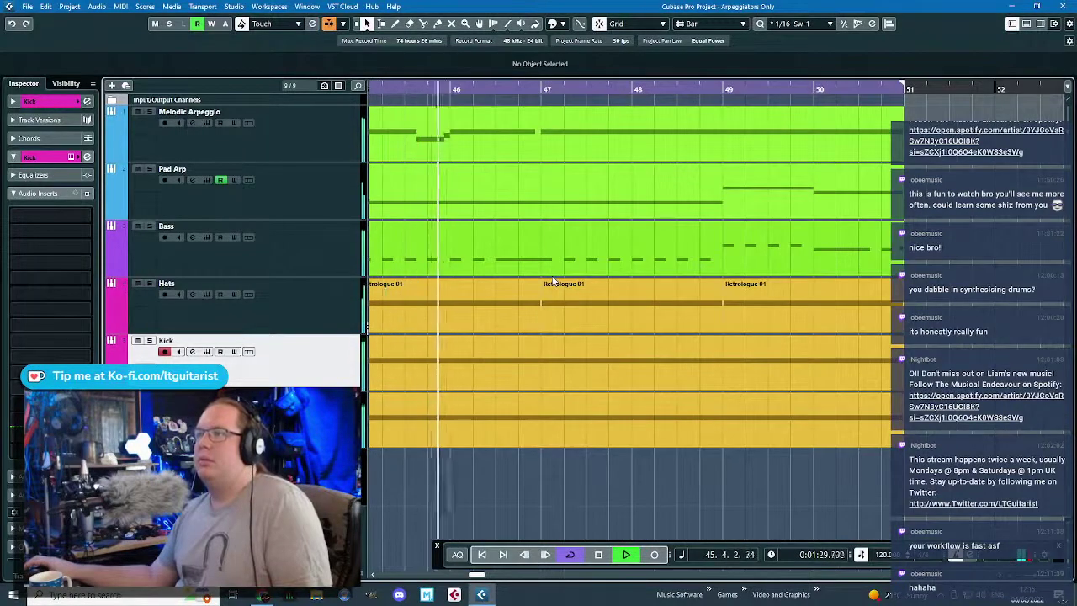
pyautogui.scroll(-1, 549, 277)
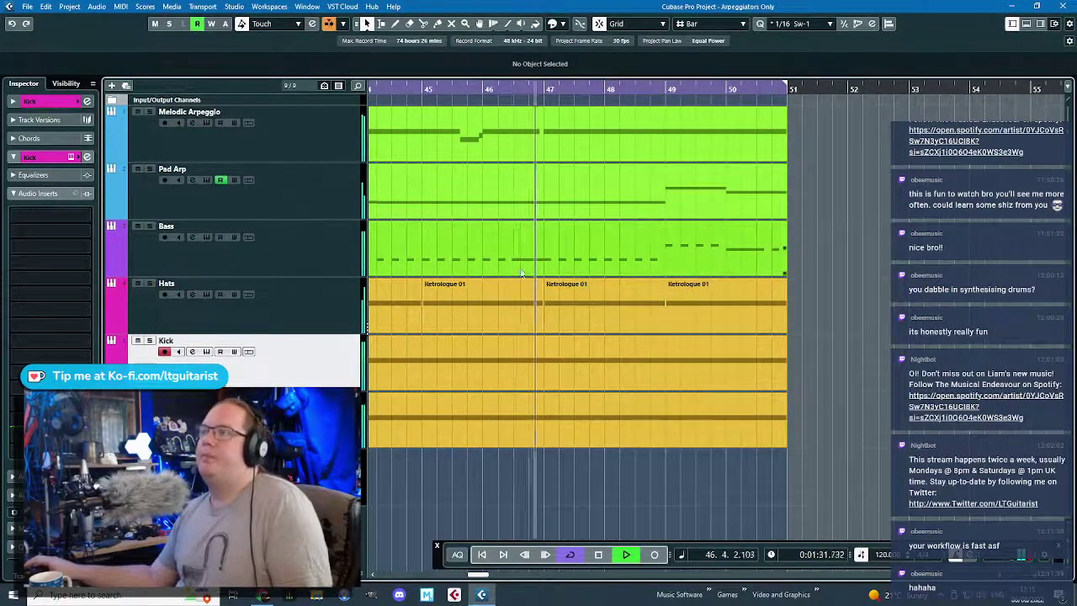
# - Replace the Melodic Arpeggio part at bars 35 to 43 with a copy of the rearranged part from bar 43
pyautogui.scroll(-3, 521, 272)
pyautogui.click(434, 112)
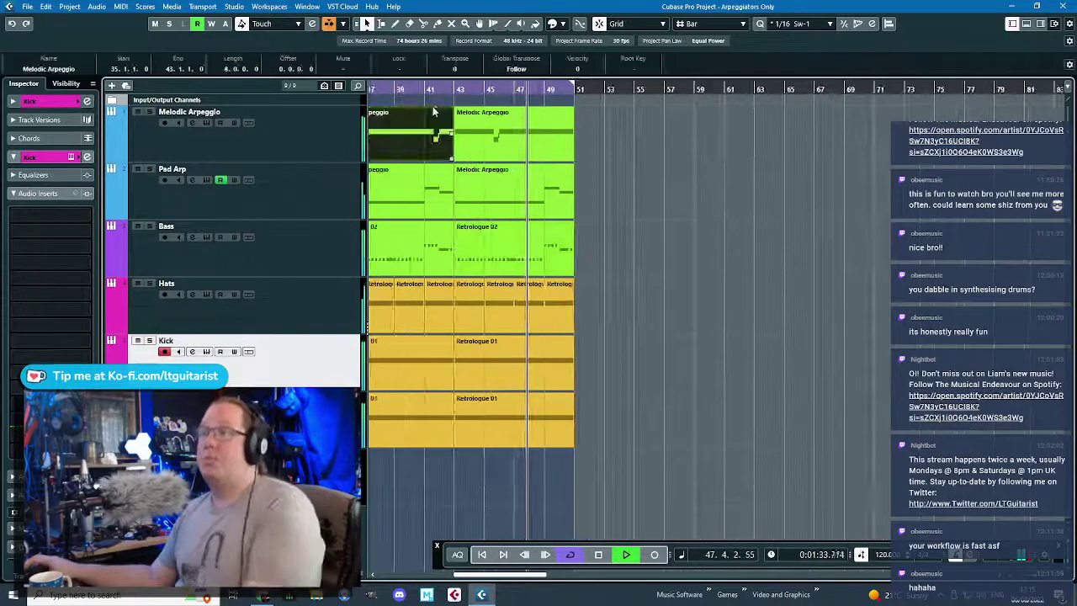
pyautogui.press('Delete')
pyautogui.hscroll(-3, 433, 115)
pyautogui.moveTo(637, 117); pyautogui.dragTo(556, 129)
pyautogui.moveTo(730, 135); pyautogui.dragTo(620, 143)
pyautogui.click(503, 149)
# - Play the arrangement through the end of the loop and on from bar 35, and stop playback
pyautogui.scroll(1, 820, 338)
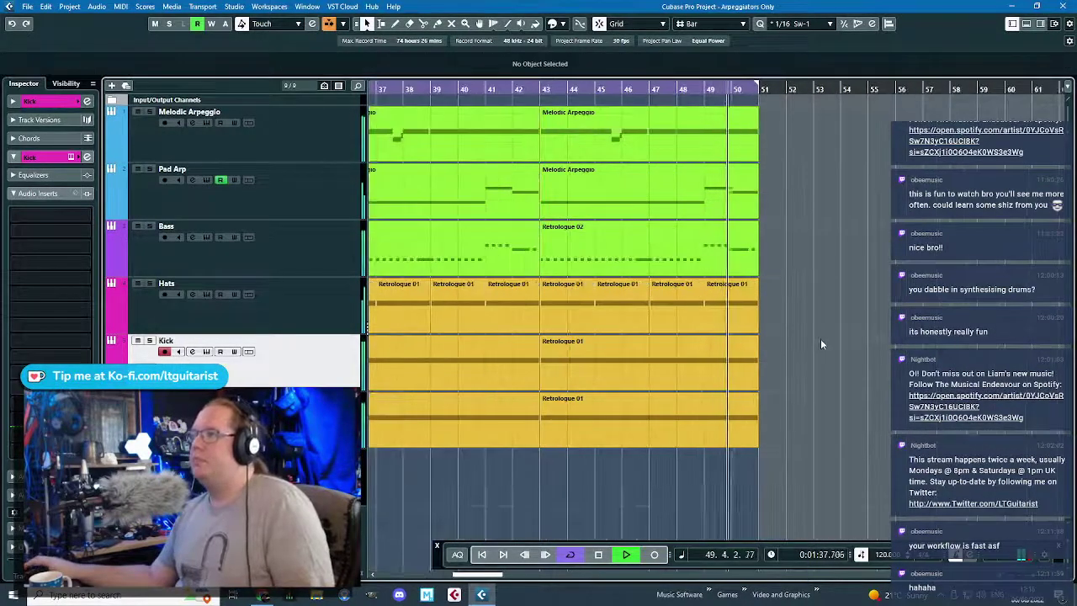
pyautogui.scroll(2, 820, 339)
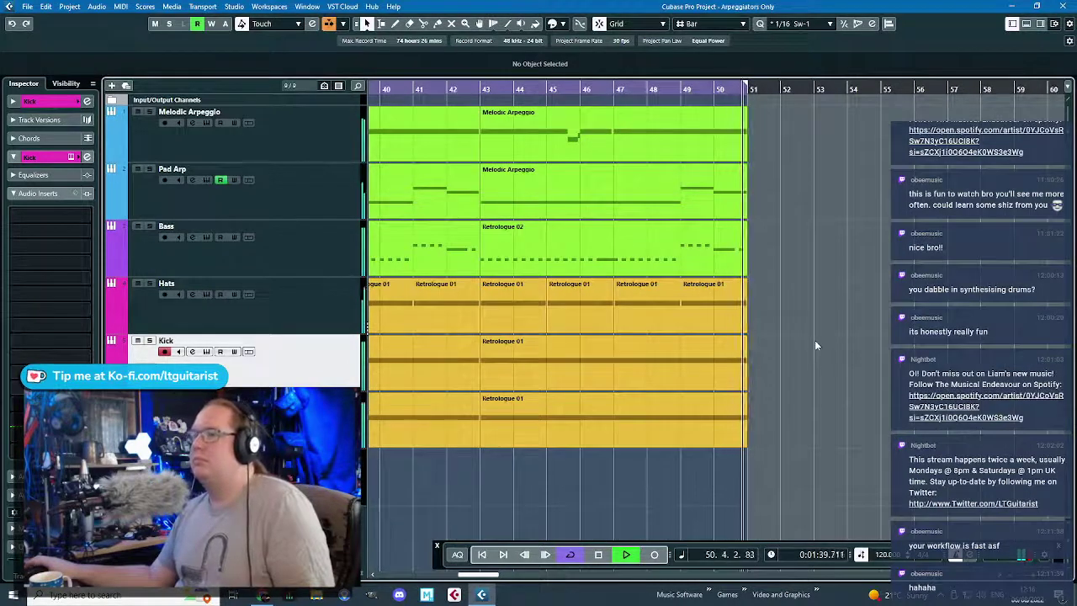
pyautogui.scroll(-5, 814, 340)
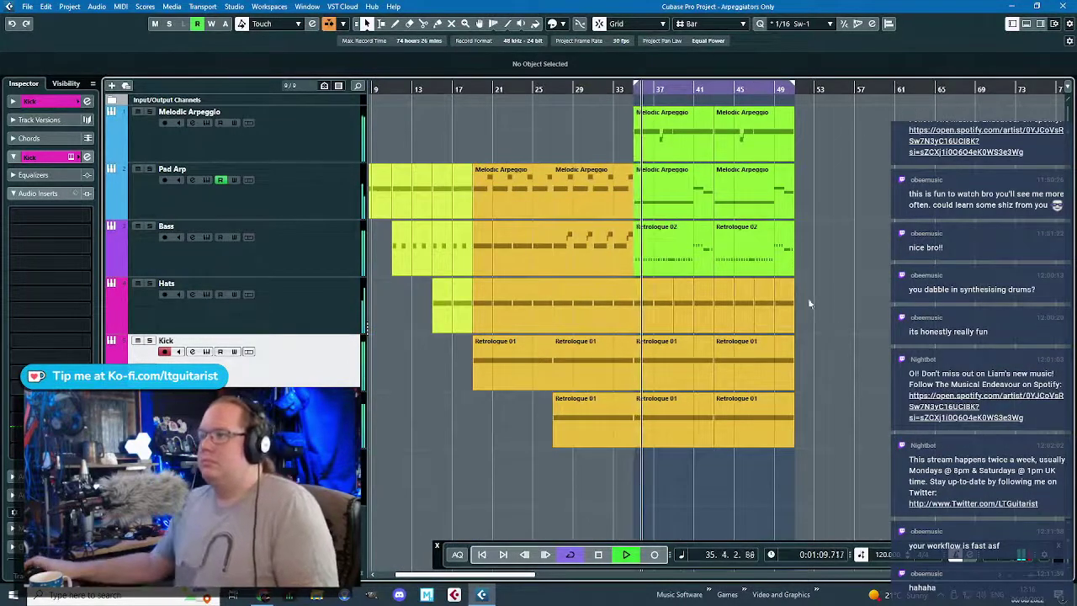
pyautogui.press('space')
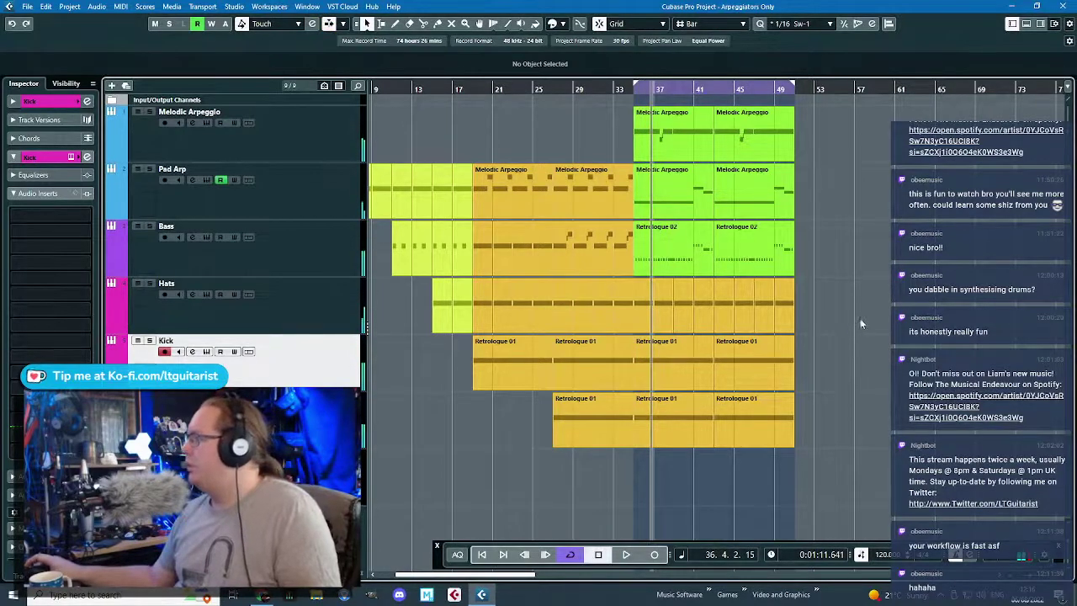
# - Duplicate the eight-bar Melodic Arpeggio part at bar 43 so a copy starts at bar 51
pyautogui.click(792, 137)
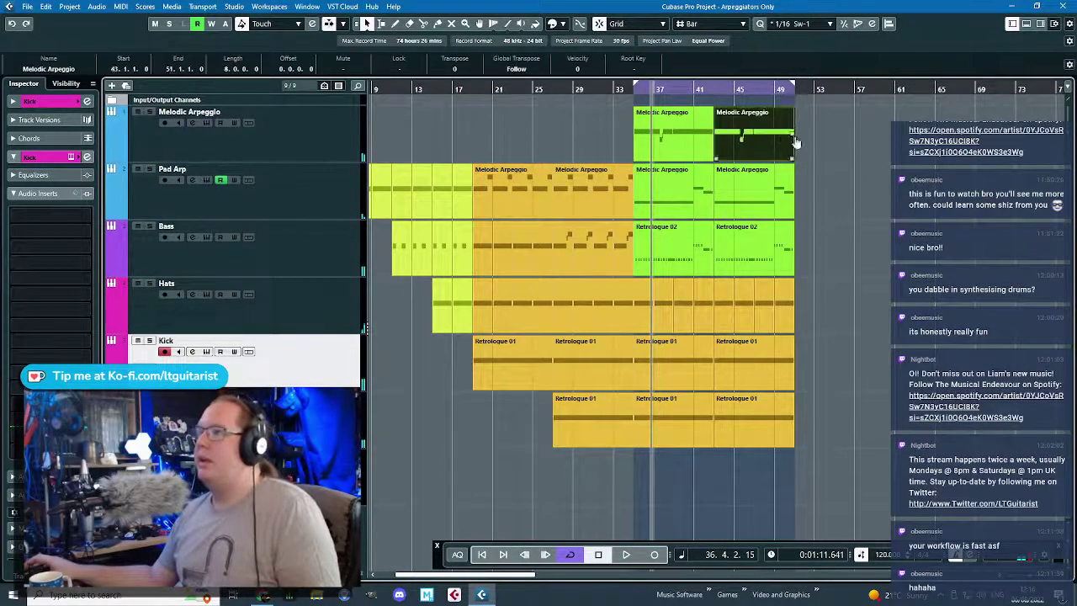
pyautogui.hotkey('ctrl', 'd')
pyautogui.scroll(4, 795, 151)
pyautogui.hscroll(3, 792, 252)
# - Delete every note except the first F#2 in the Melodic Arpeggio part at bar 51 and loop bars 51 to 59
pyautogui.doubleClick(595, 145)
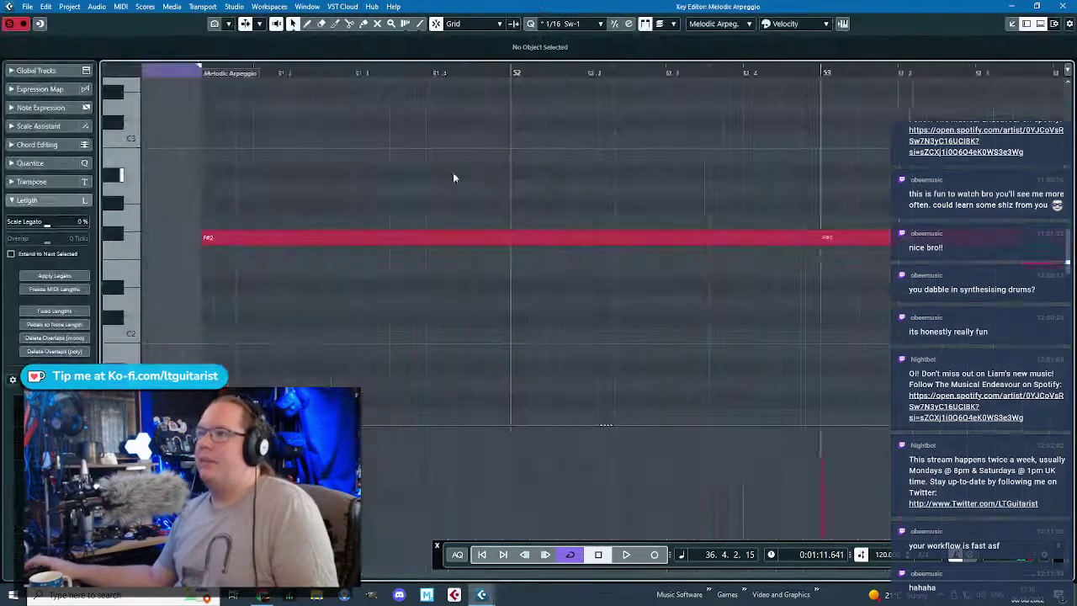
pyautogui.moveTo(980, 308); pyautogui.dragTo(576, 166)
pyautogui.press('Delete')
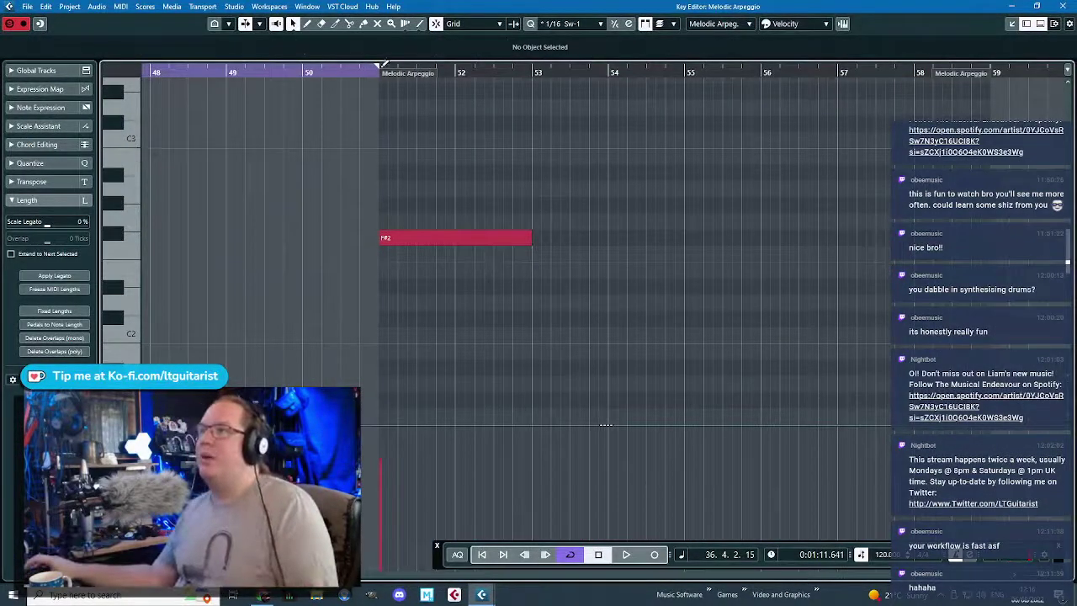
pyautogui.moveTo(383, 64); pyautogui.dragTo(748, 66)
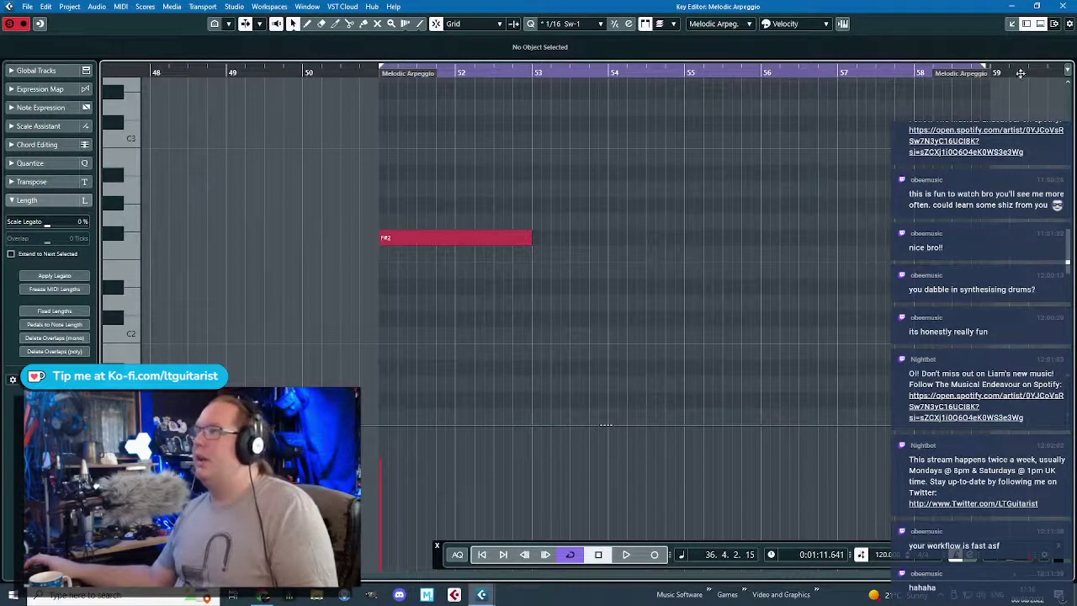
# - Shorten the F#2 note at bar 51 to half a bar and place a copy of it at bar 53
pyautogui.press('h')
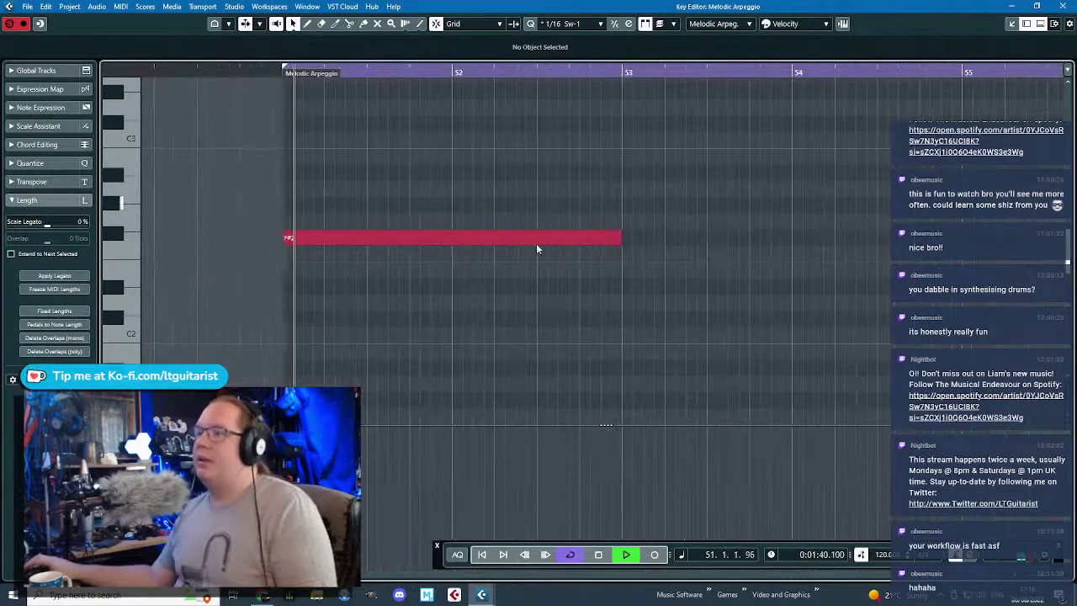
pyautogui.moveTo(623, 238); pyautogui.dragTo(362, 244)
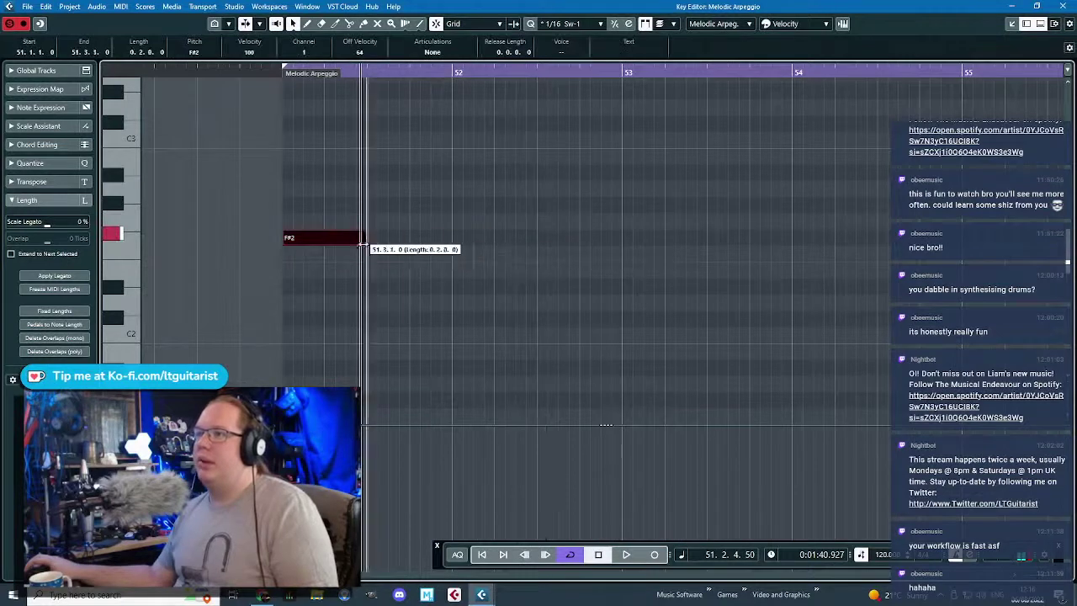
pyautogui.moveTo(649, 233); pyautogui.dragTo(658, 240)
pyautogui.click(625, 190)
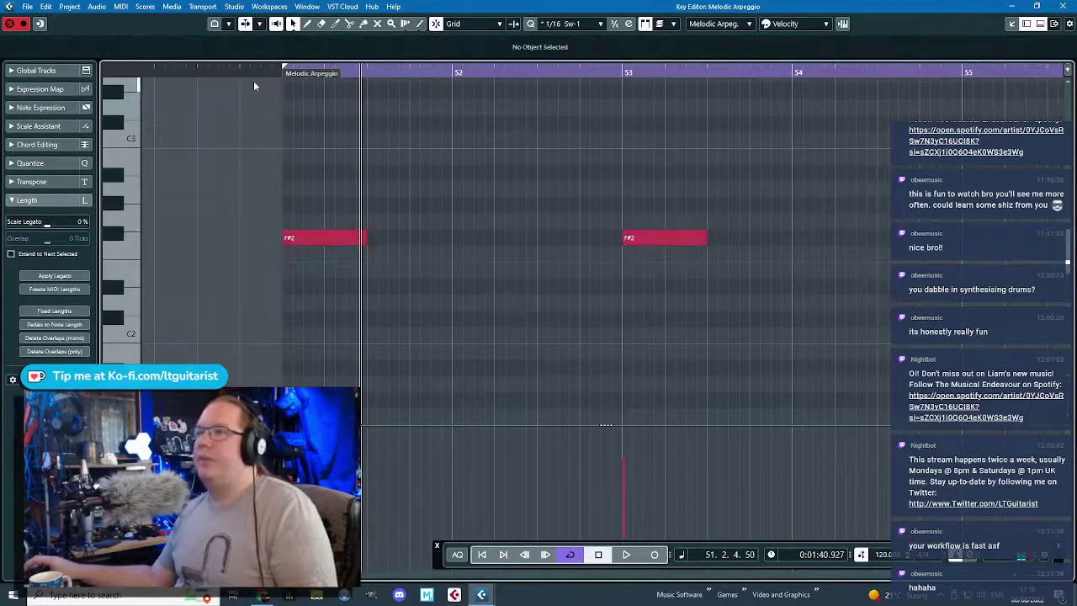
# - Play the Melodic Arpeggio part from bar 51 to hear the shortened F#2 notes
pyautogui.click(268, 72)
pyautogui.press('space')
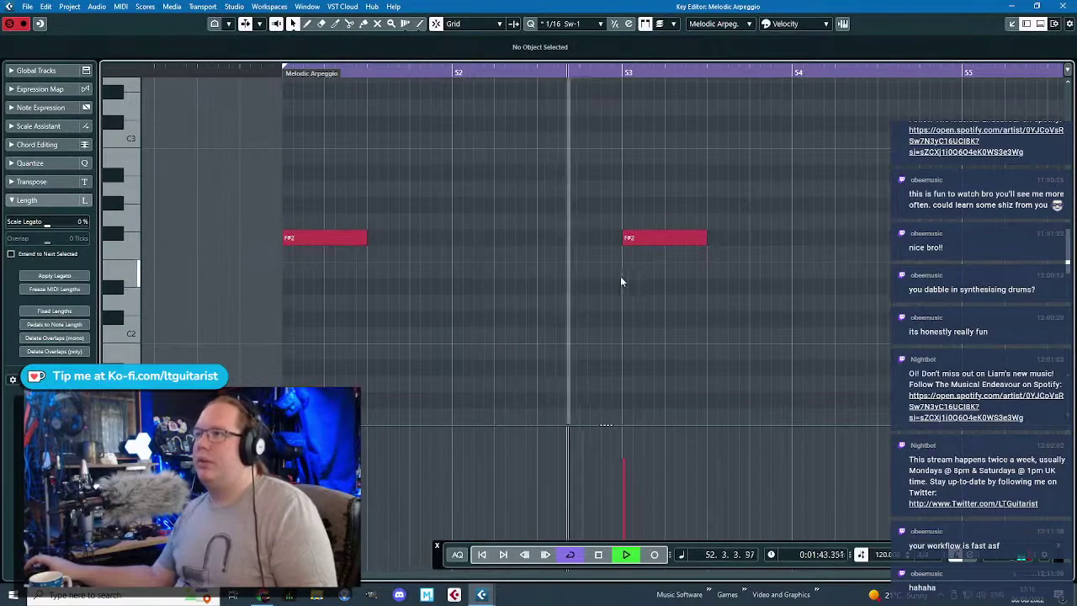
pyautogui.press('space')
# - Add three sixteenth E2 notes and one sixteenth F2 from beat 4 of bar 52, leading into the F#2 at bar 53
pyautogui.press('h')
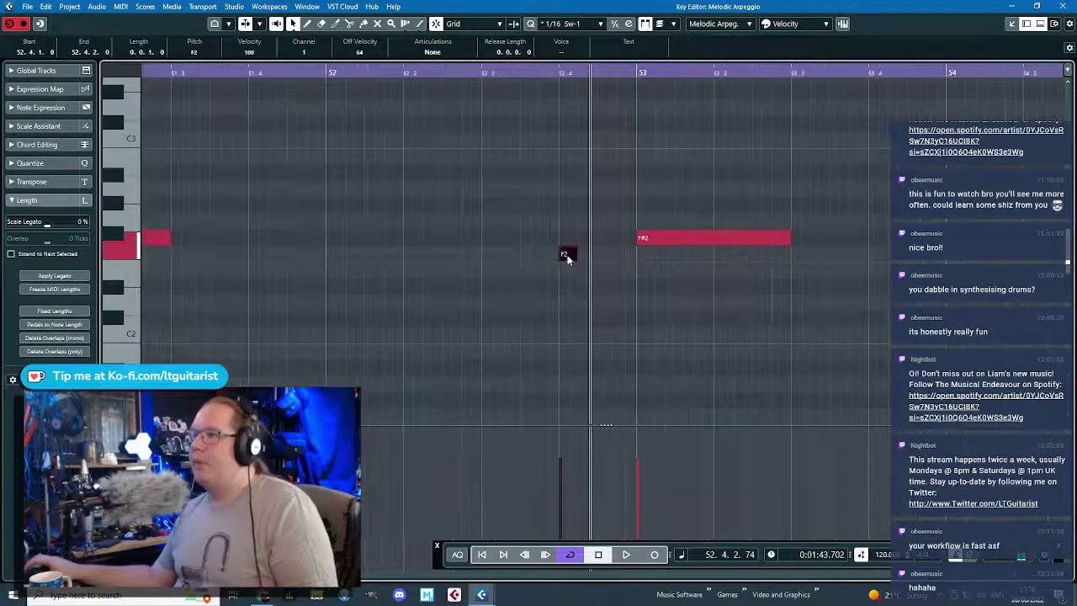
pyautogui.click(565, 271)
pyautogui.click(587, 270)
pyautogui.click(609, 270)
pyautogui.click(626, 253)
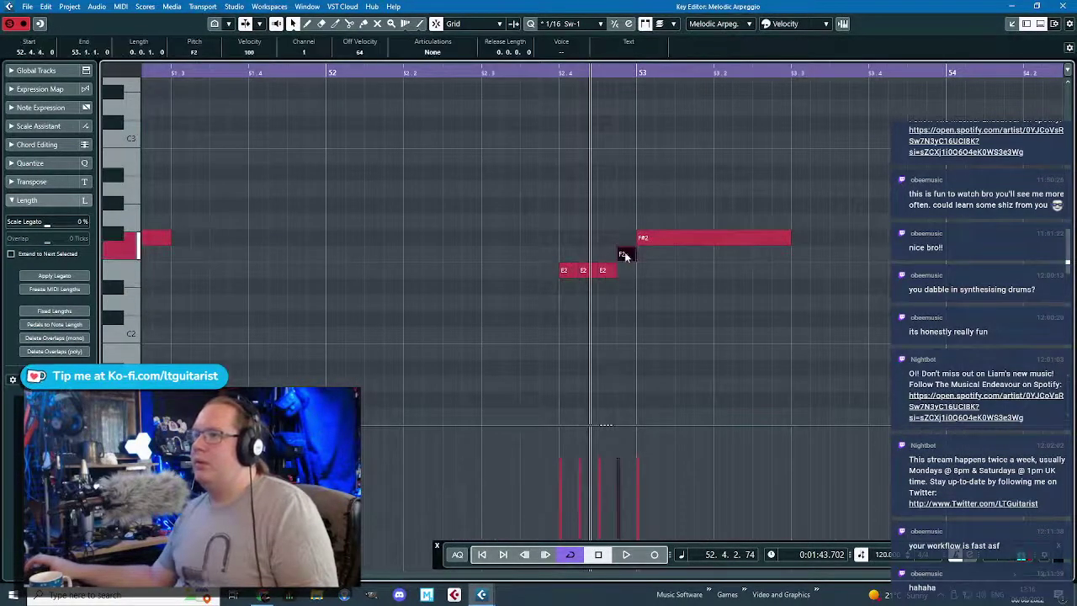
# - Play the new note run into bar 54 and return to the arrangement with playback stopped
pyautogui.press('space')
pyautogui.scroll(-3, 646, 185)
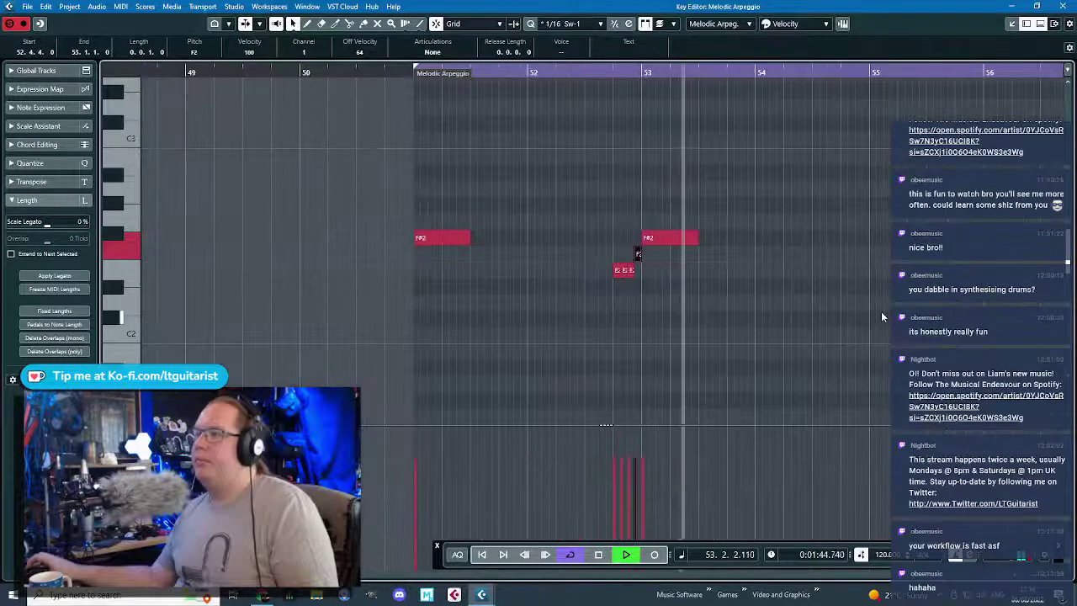
pyautogui.moveTo(915, 322); pyautogui.dragTo(261, 190)
pyautogui.scroll(-3, 505, 231)
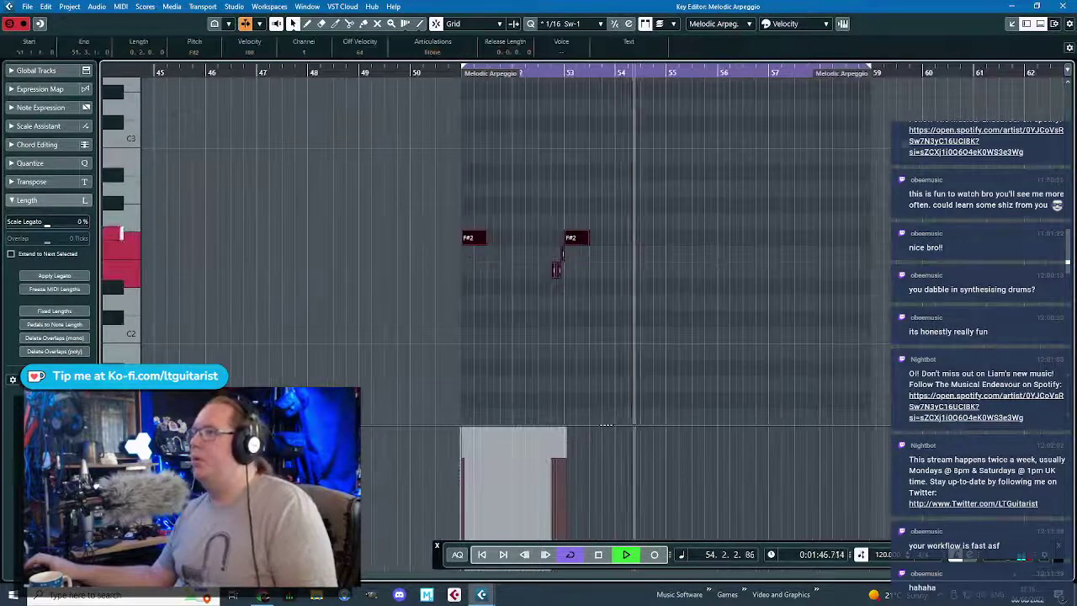
pyautogui.press('Return')
pyautogui.press('space')
# - Split the Melodic Arpeggio part at bar 55 and replace its second half with a duplicate of the first four bars
pyautogui.scroll(3, 652, 188)
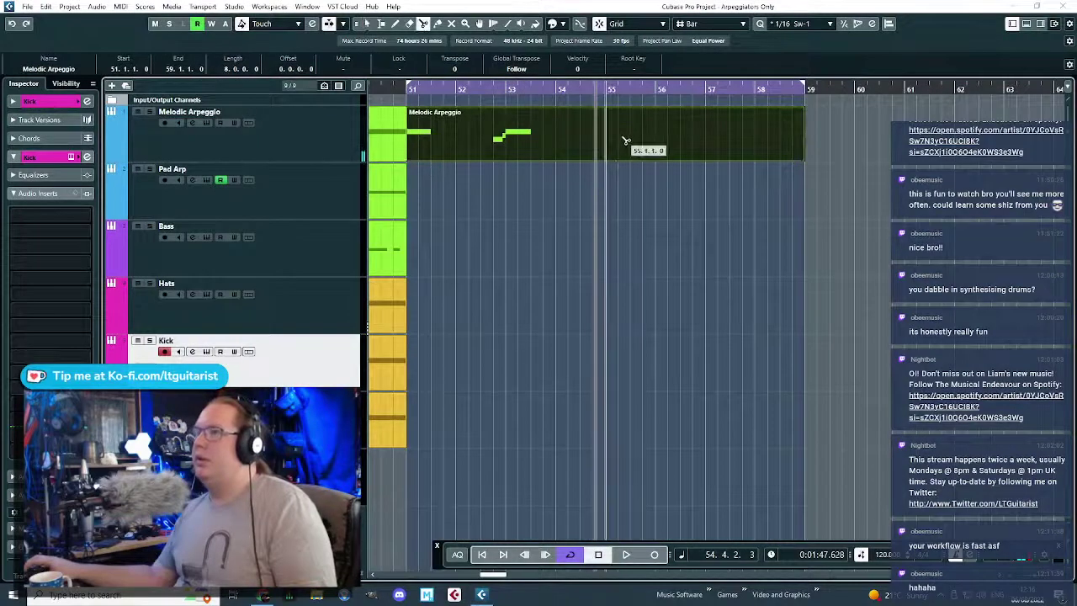
pyautogui.keyDown('alt'); pyautogui.click(609, 155); pyautogui.keyUp('alt')
pyautogui.press('Delete')
pyautogui.click(486, 111)
pyautogui.hotkey('ctrl', 'd')
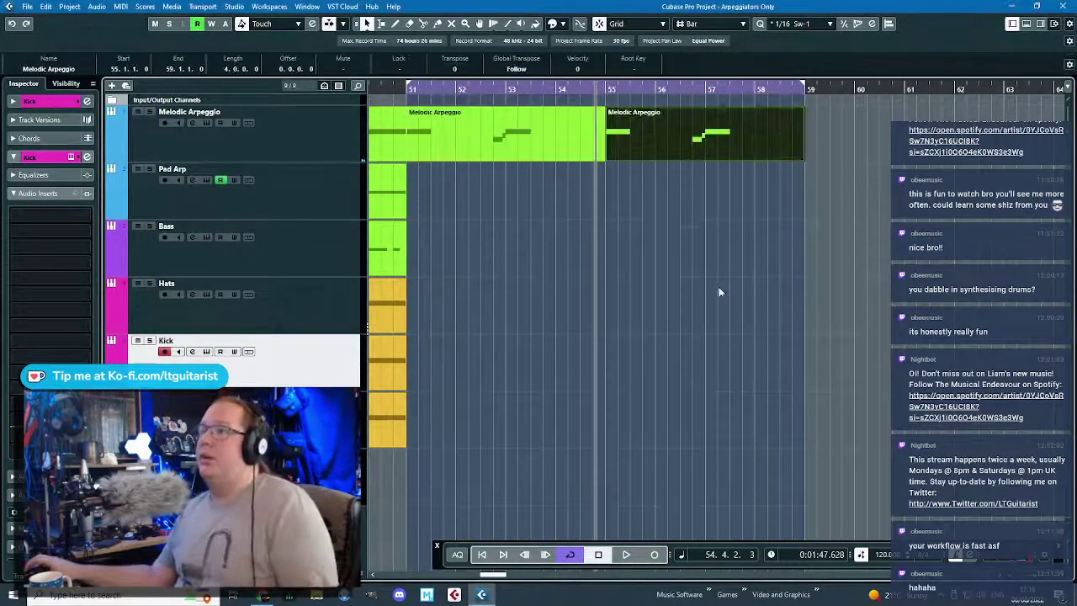
# - Colour the two four-bar Melodic Arpeggio parts at bars 51 and 55 blue
pyautogui.moveTo(719, 291); pyautogui.dragTo(513, 126)
pyautogui.click(556, 26)
pyautogui.click(593, 74)
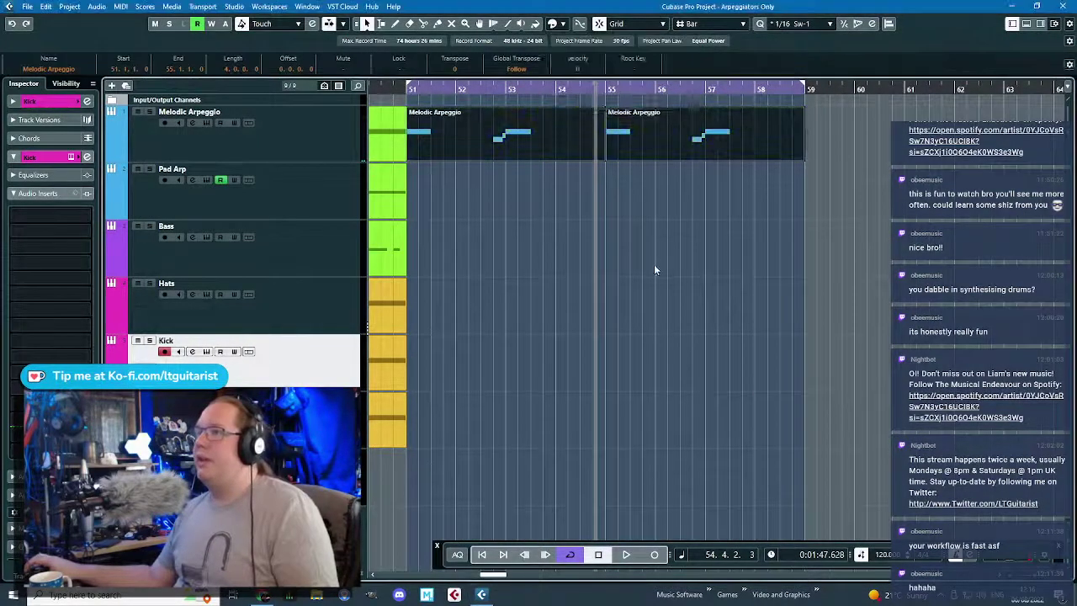
# - Unfold the automation lanes of the Pad Arp track and bring the earlier pad parts into view
pyautogui.scroll(-3, 653, 264)
pyautogui.click(745, 194)
pyautogui.moveTo(531, 196); pyautogui.dragTo(523, 197)
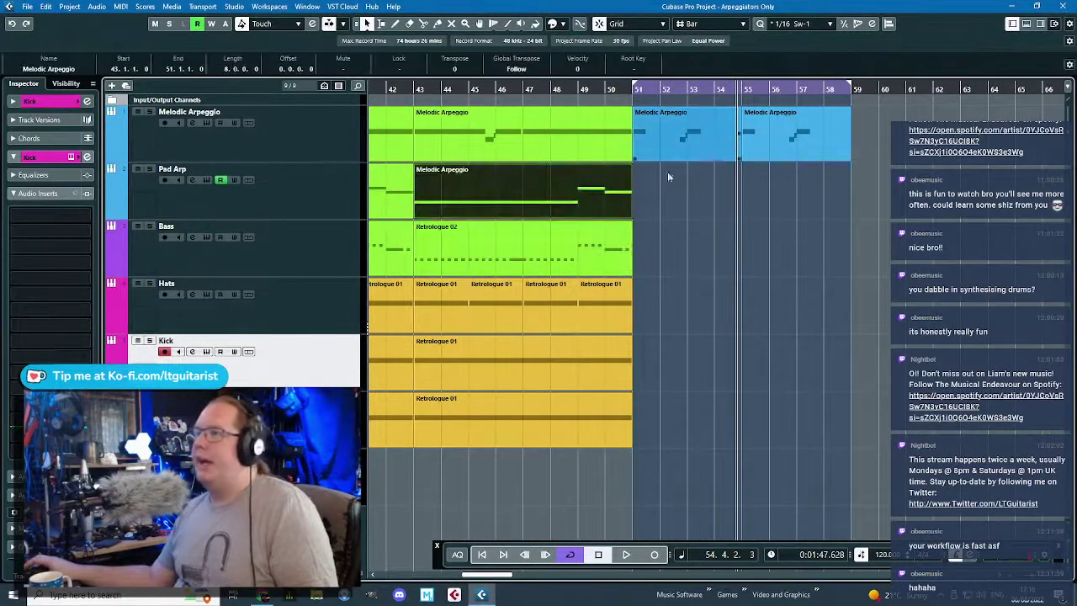
pyautogui.click(111, 215)
pyautogui.scroll(-4, 622, 287)
pyautogui.moveTo(579, 300); pyautogui.dragTo(771, 281)
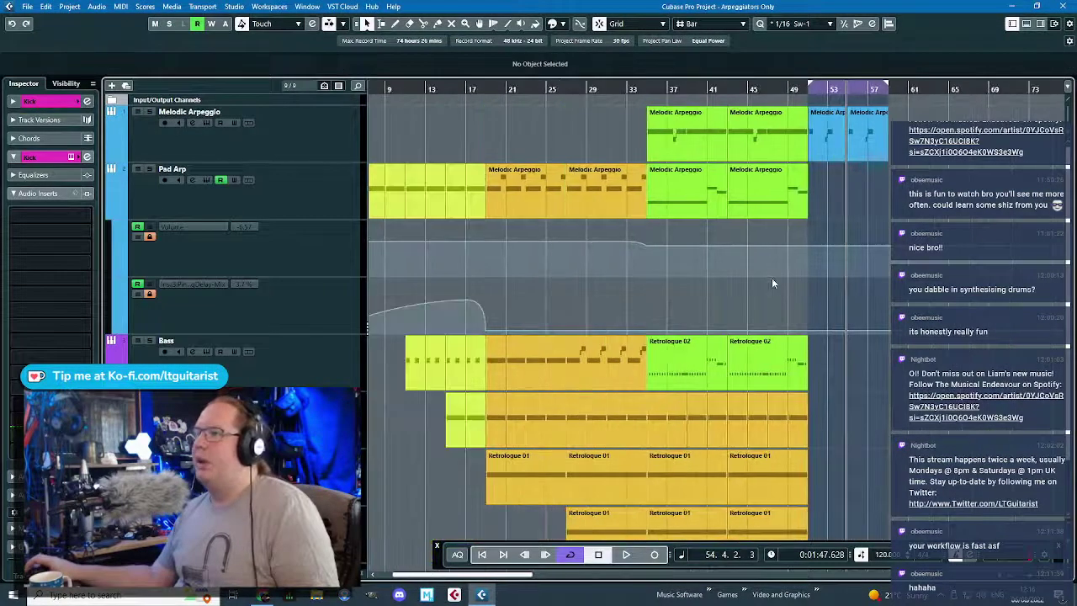
# - Copy the eight-bar Pad Arp part from bar 19 to bar 51 on the same track
pyautogui.click(520, 198)
pyautogui.hotkey('ctrl', 'c')
pyautogui.click(254, 201)
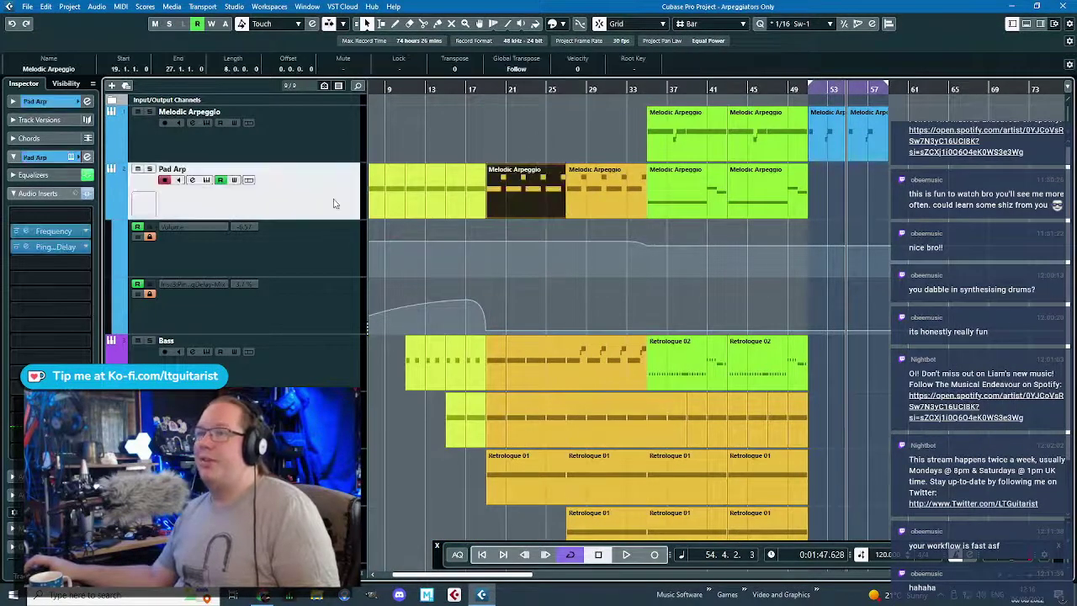
pyautogui.hotkey('ctrl', 'v')
pyautogui.scroll(3, 783, 210)
pyautogui.moveTo(931, 206); pyautogui.dragTo(845, 200)
pyautogui.scroll(-3, 663, 210)
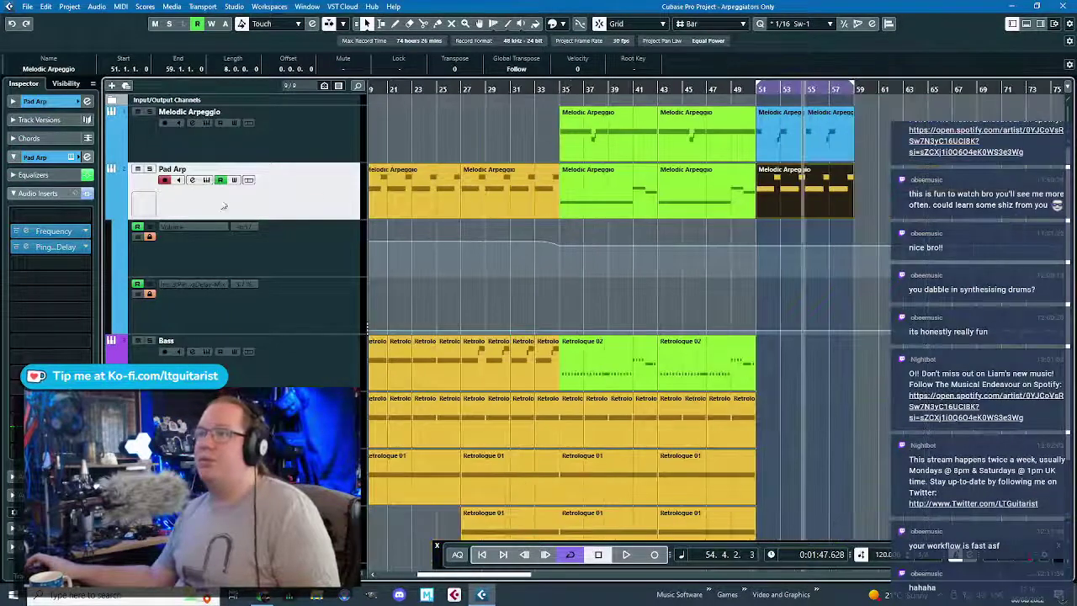
# - Show all used automation for the Pad Arp track, including its modulation and volume lanes
pyautogui.rightClick(326, 195)
pyautogui.click(403, 352)
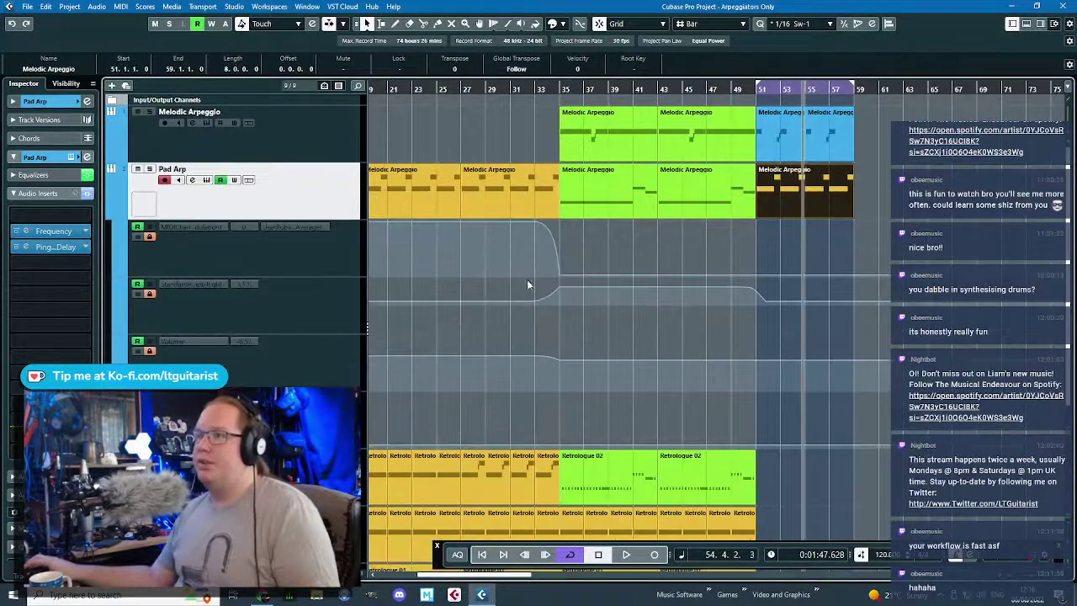
pyautogui.hscroll(-3, 494, 258)
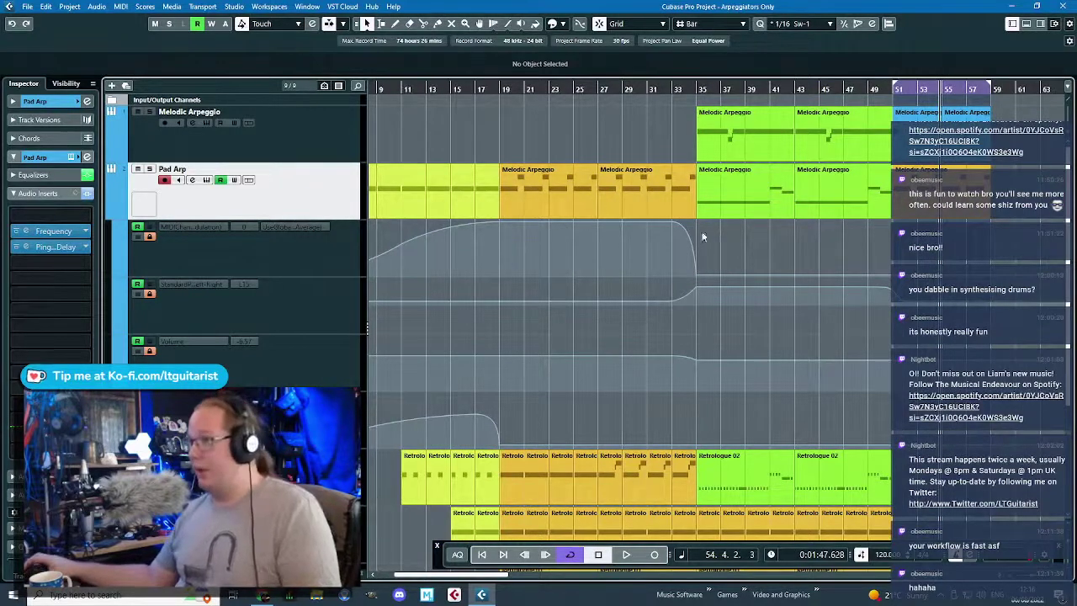
# - Automate the Pad Arp's modulation to rise in a curve from 0 at bar 51 to 127 at bar 59, and curve down by bar 67
pyautogui.scroll(3, 902, 271)
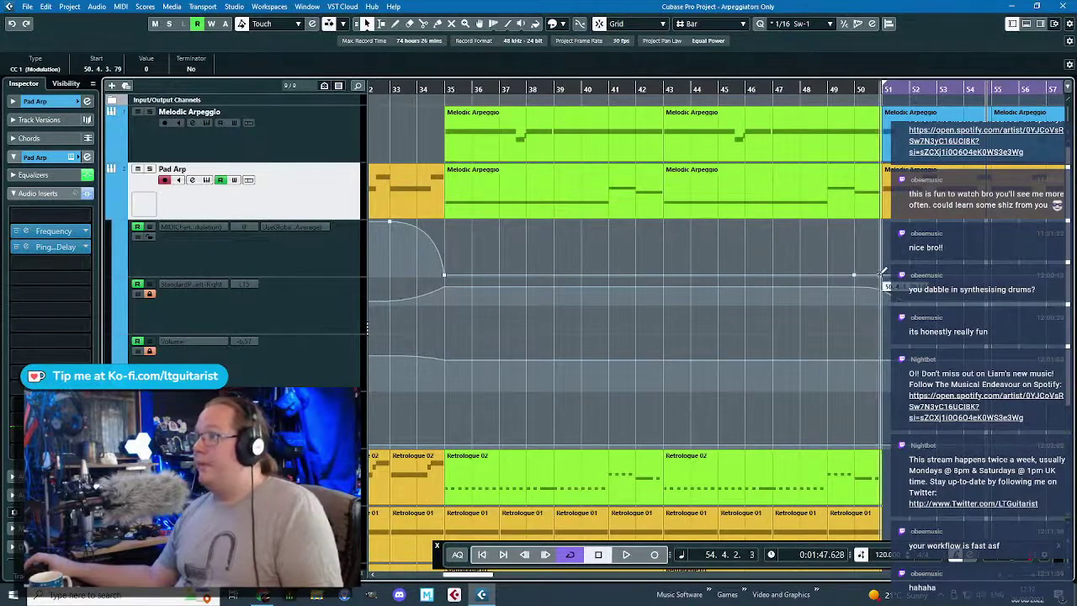
pyautogui.hscroll(5, 482, 273)
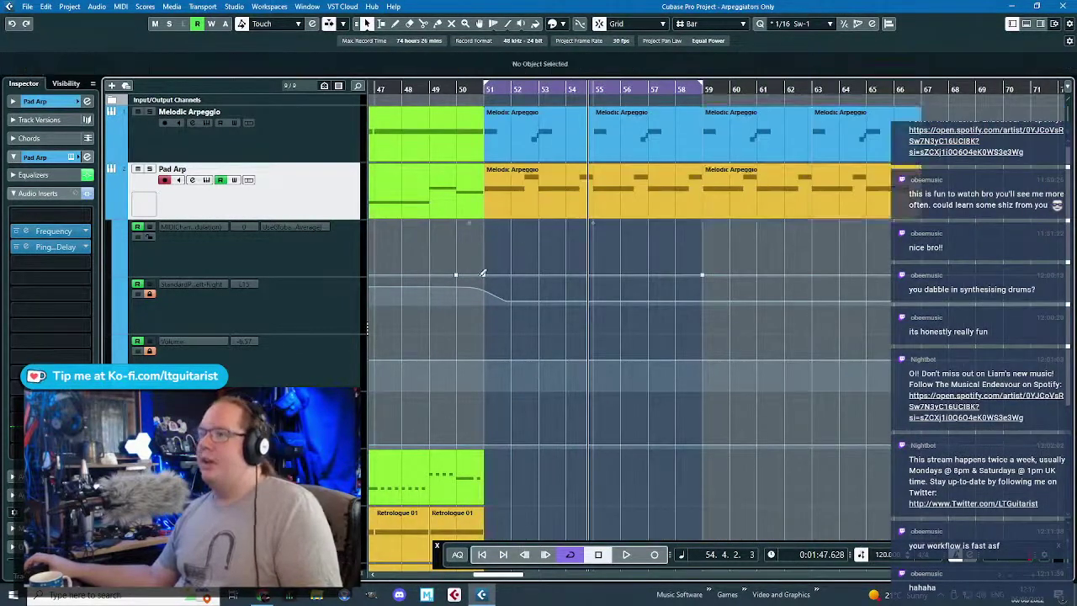
pyautogui.moveTo(702, 279); pyautogui.dragTo(703, 223)
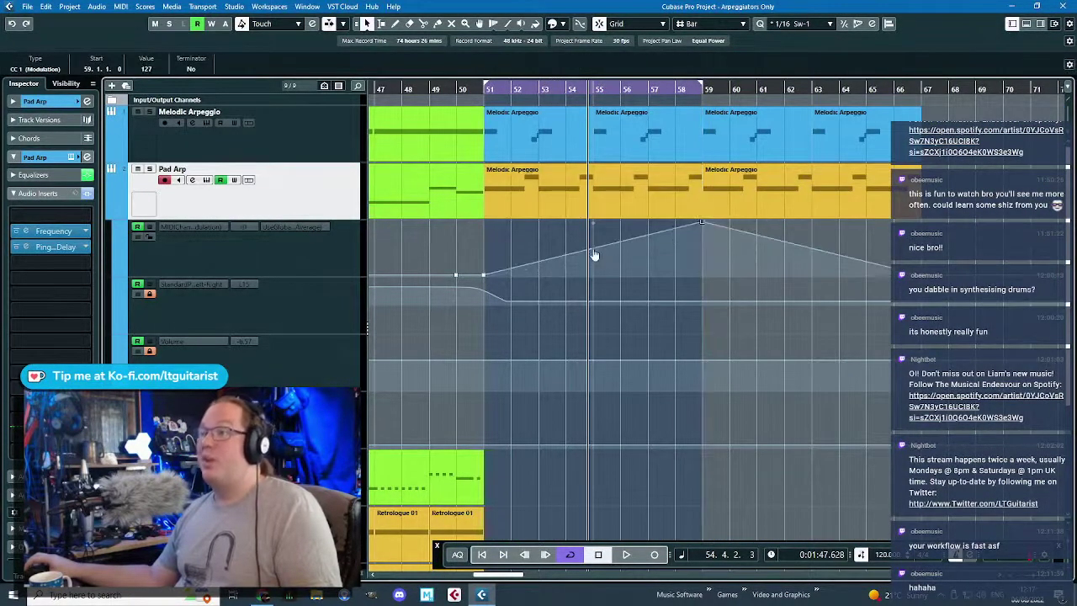
pyautogui.moveTo(593, 253); pyautogui.dragTo(607, 249)
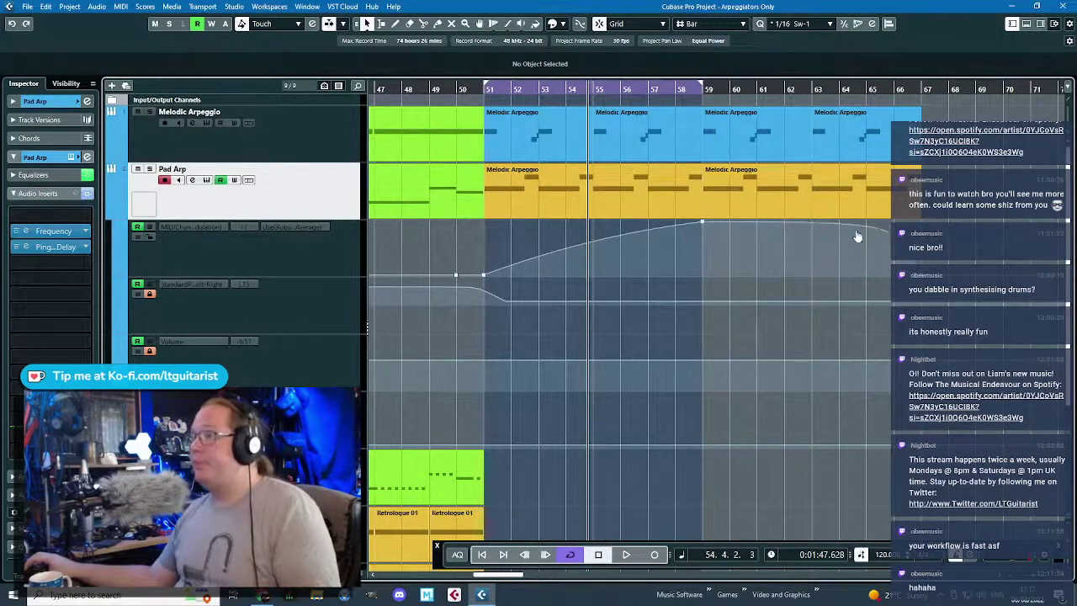
pyautogui.scroll(-2, 833, 252)
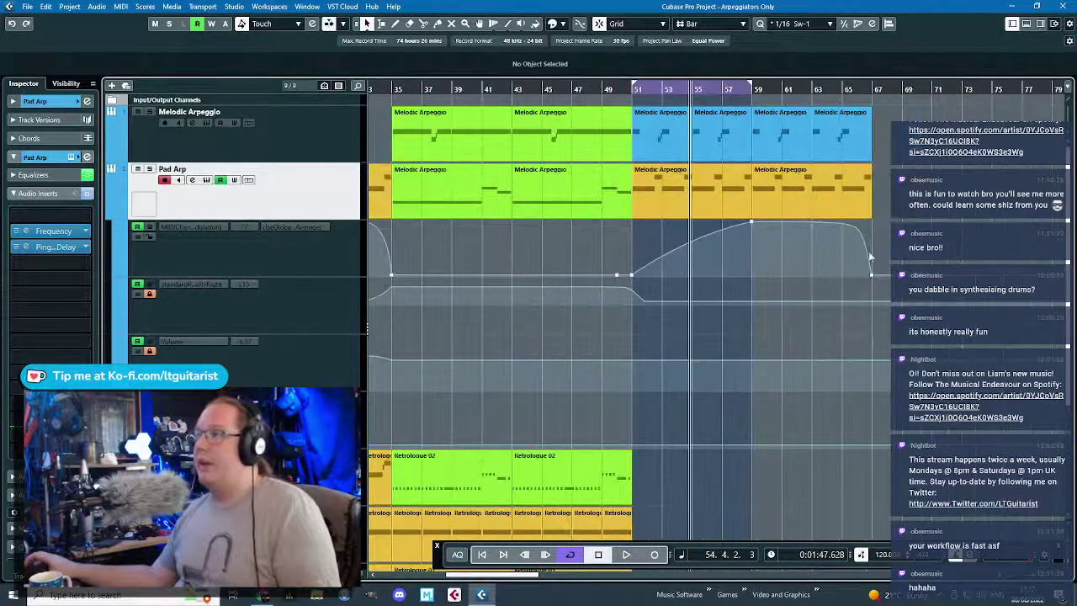
pyautogui.click(875, 87)
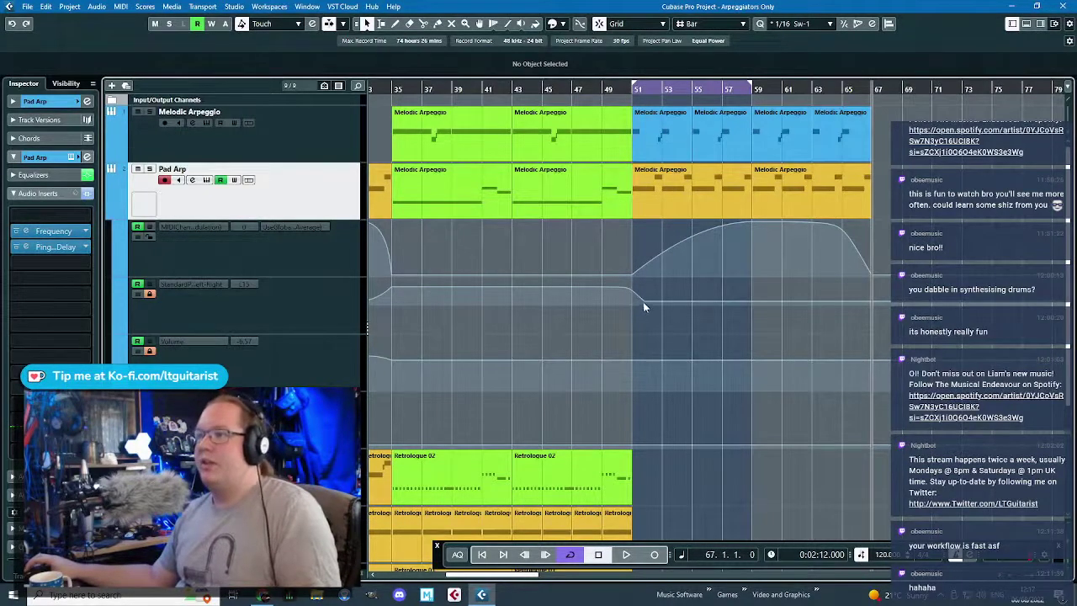
# - Automate the Pad Arp's volume to rise gradually from just before bar 51 to -4.04 at bar 59
pyautogui.hscroll(-4, 643, 301)
pyautogui.press('h')
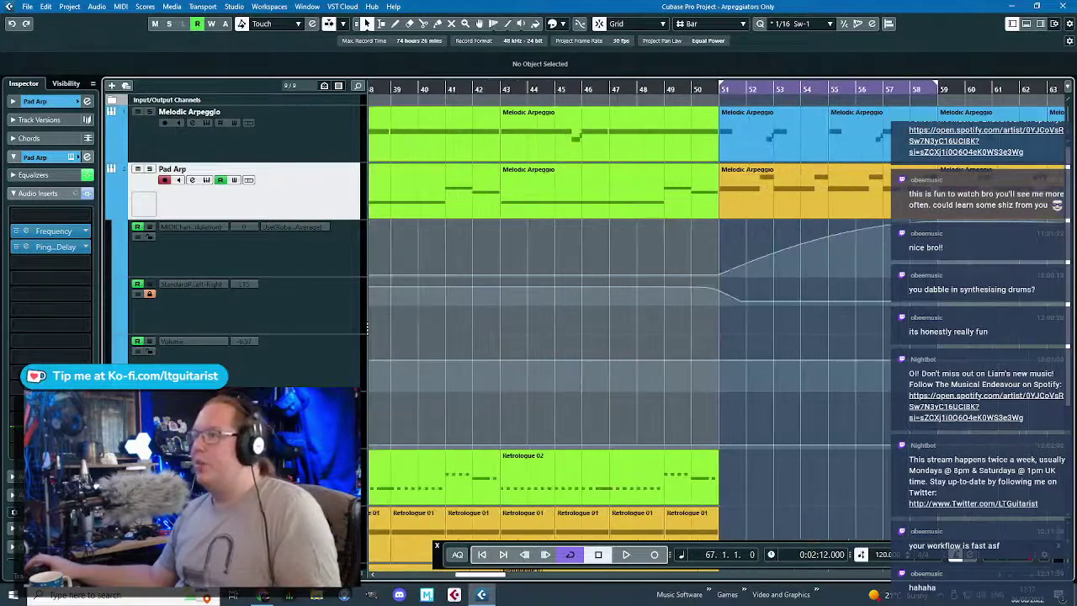
pyautogui.press('g')
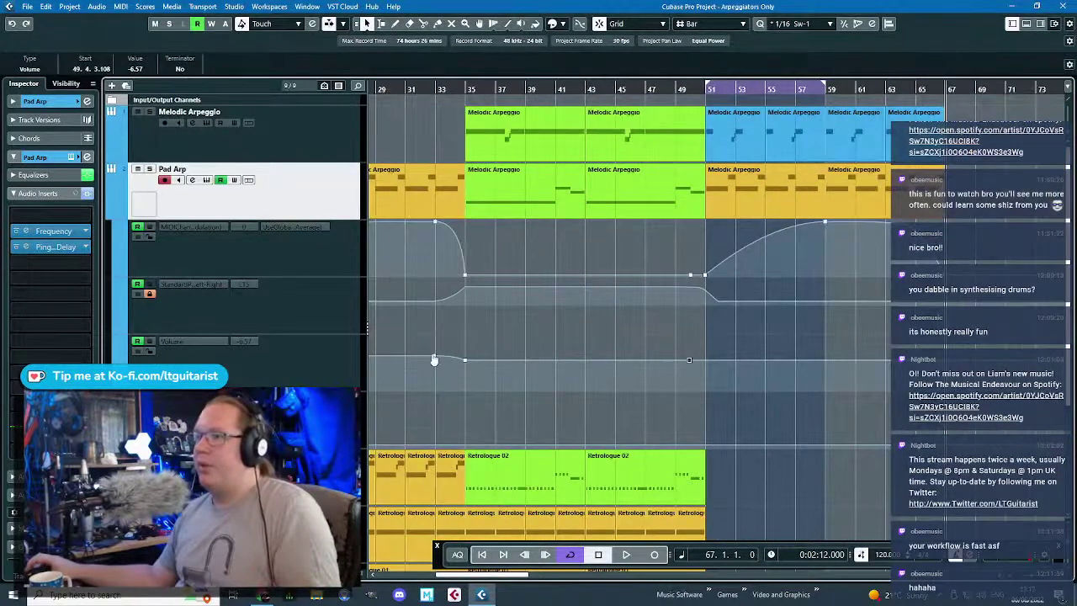
pyautogui.scroll(2, 694, 370)
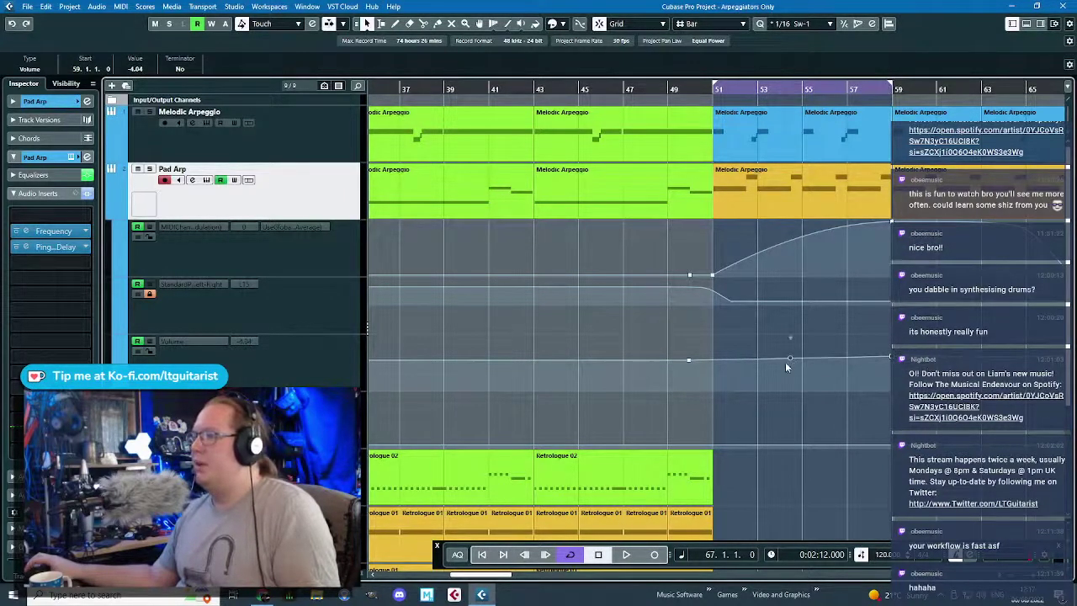
pyautogui.scroll(-4, 753, 421)
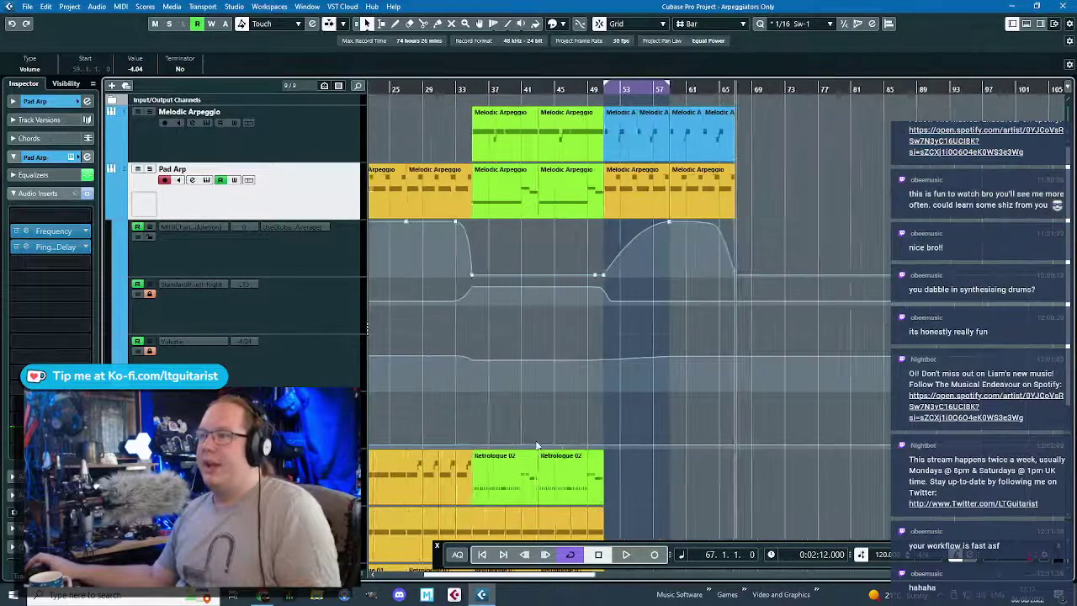
# - Hold the Pad Arp's Mix automation at 3.7% with points at bar 51 and bar 59
pyautogui.scroll(2, 881, 457)
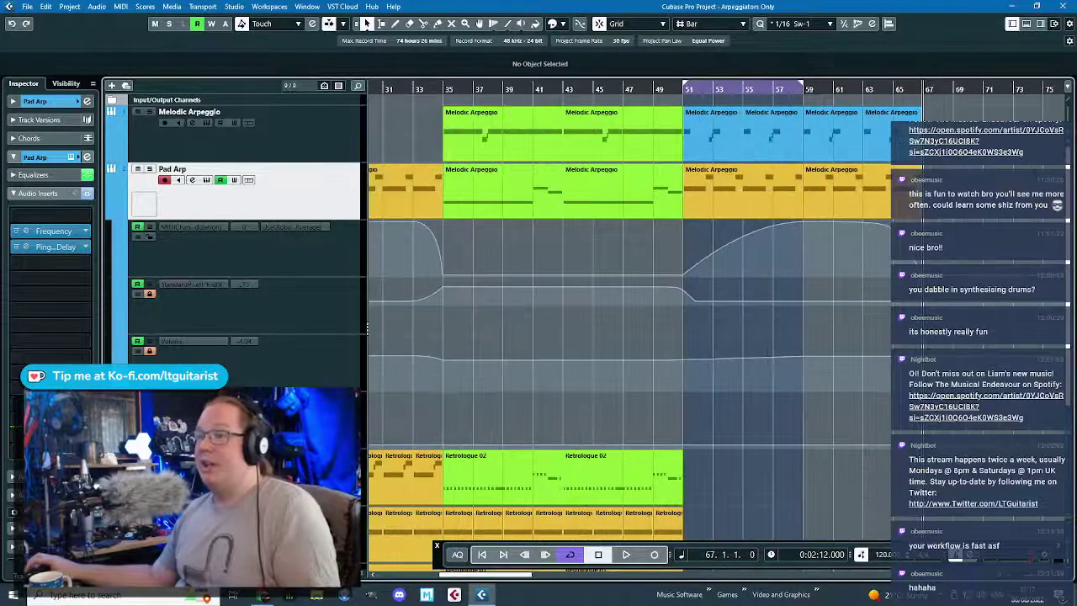
pyautogui.scroll(2, 558, 392)
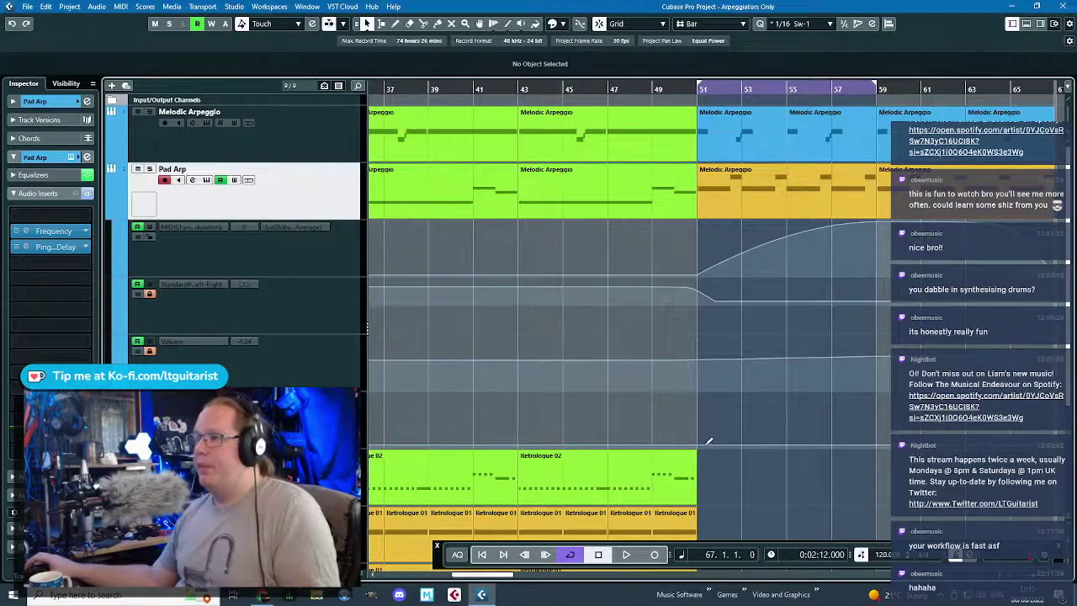
pyautogui.scroll(-2, 703, 442)
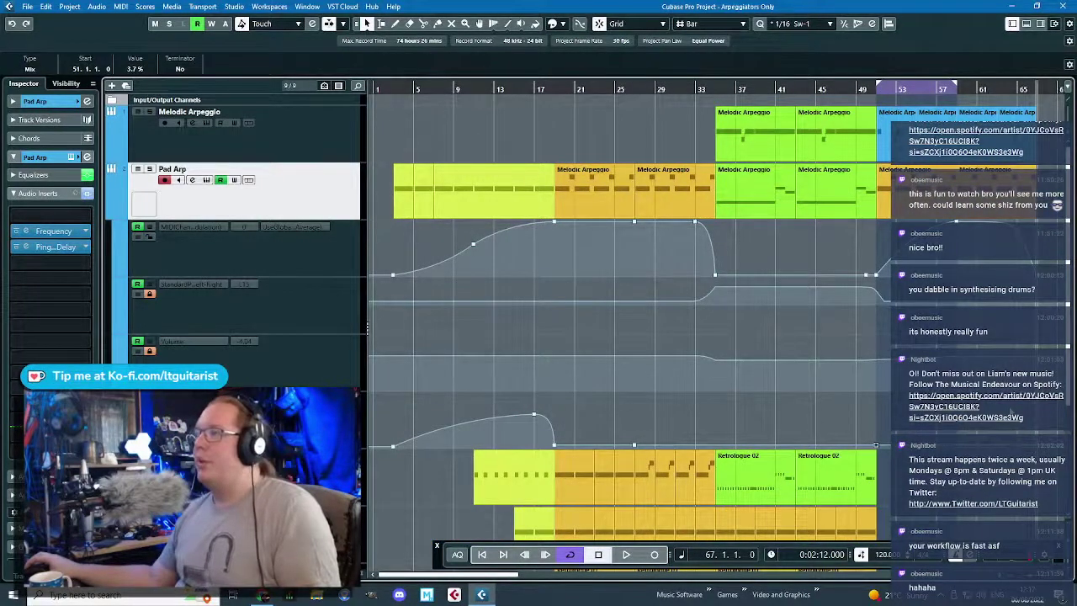
pyautogui.scroll(5, 835, 332)
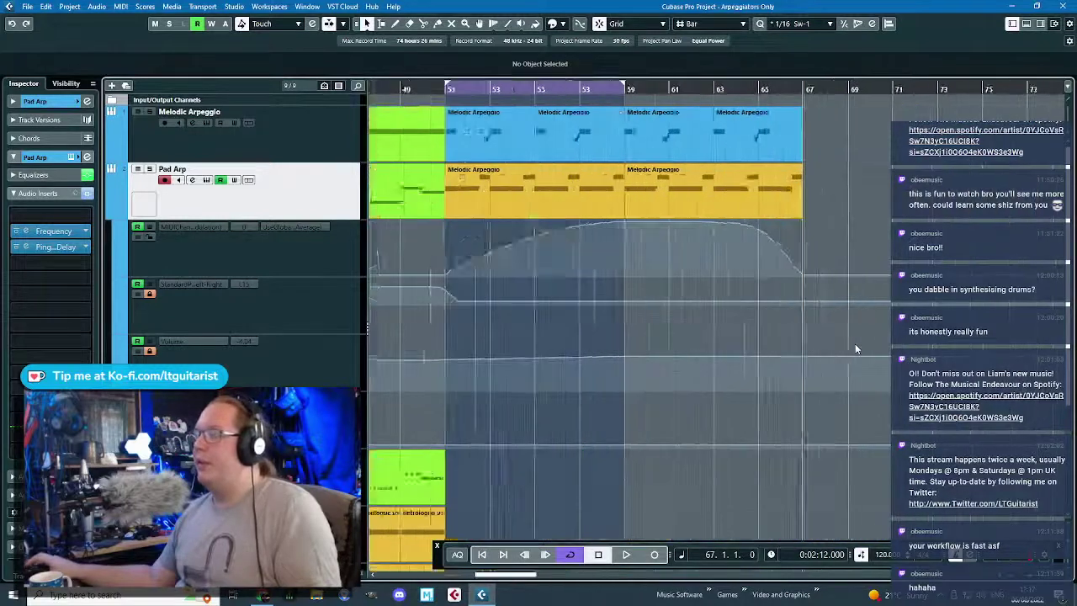
pyautogui.click(725, 189)
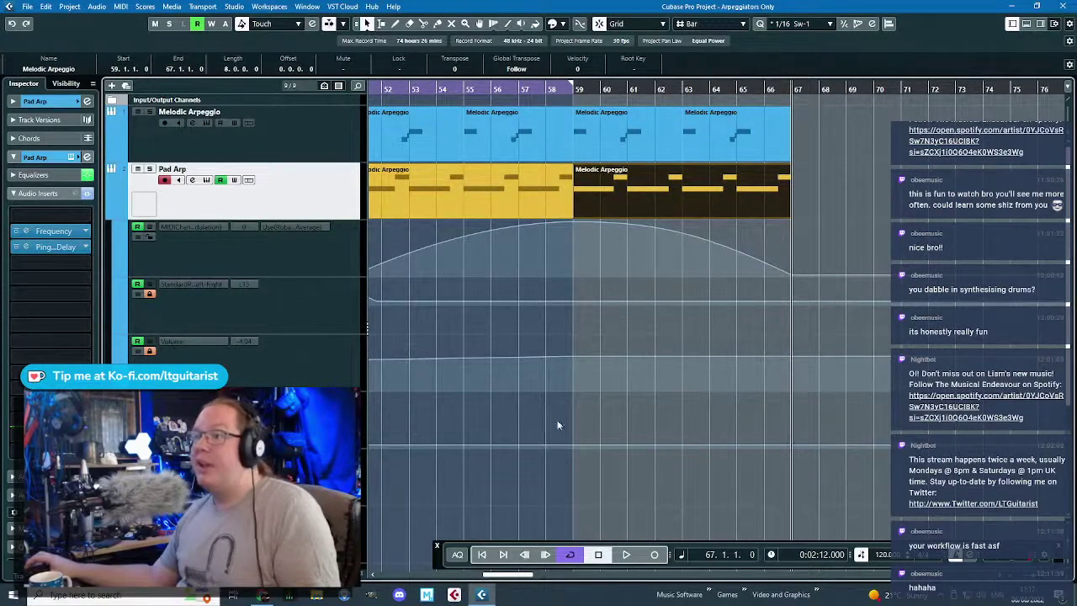
pyautogui.click(576, 439)
pyautogui.click(574, 443)
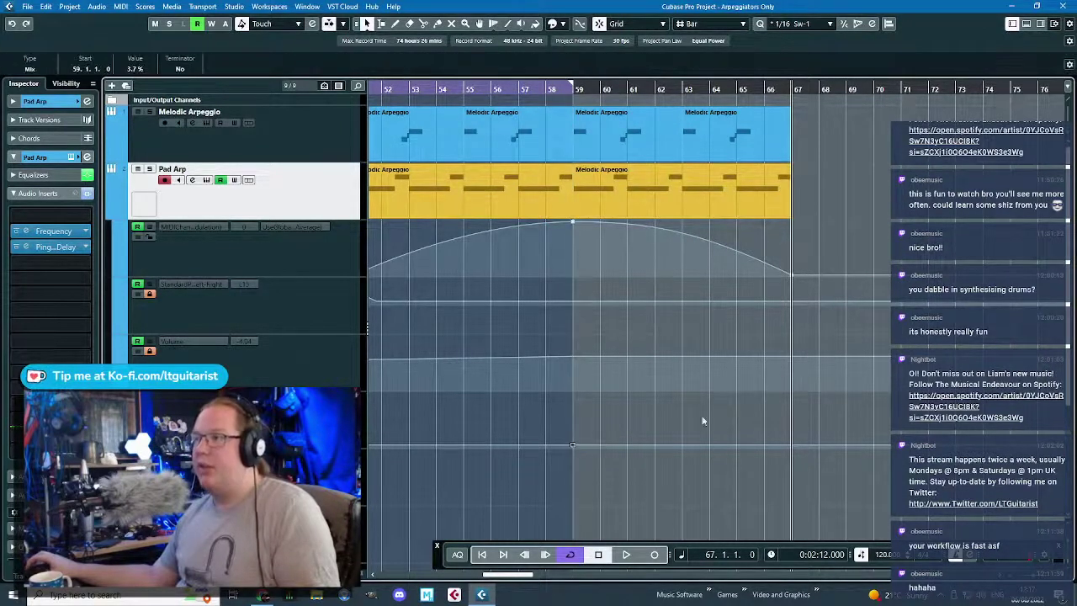
# - Curve the Pad Arp's Mix automation up from bar 59 to 53.2% at bar 67 and fold the track's automation lanes
pyautogui.moveTo(787, 443); pyautogui.dragTo(801, 410)
pyautogui.moveTo(801, 383); pyautogui.dragTo(801, 405)
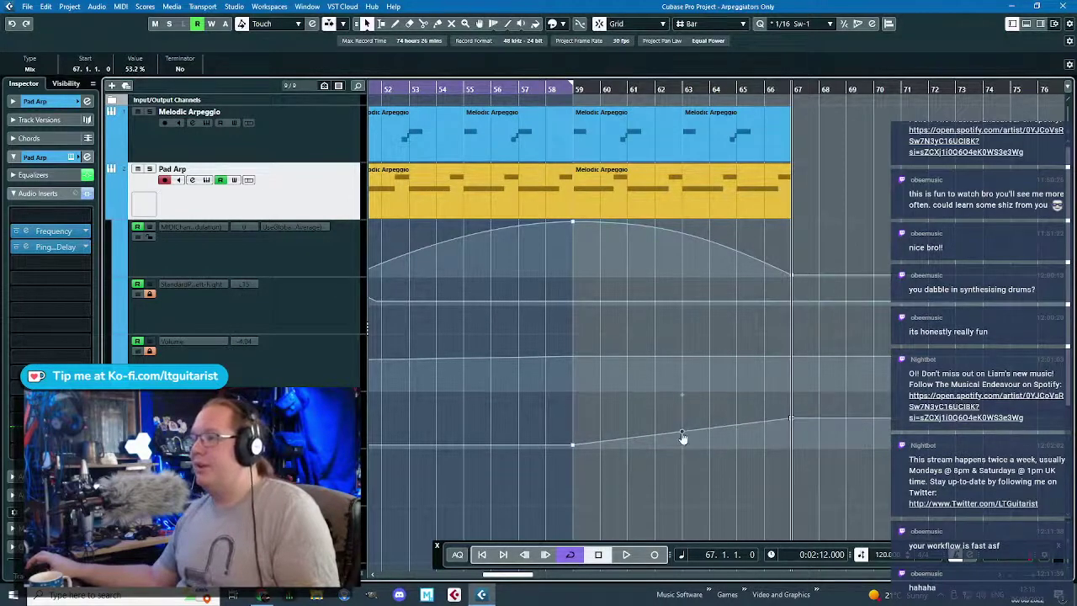
pyautogui.moveTo(682, 437); pyautogui.dragTo(694, 441)
pyautogui.press('g')
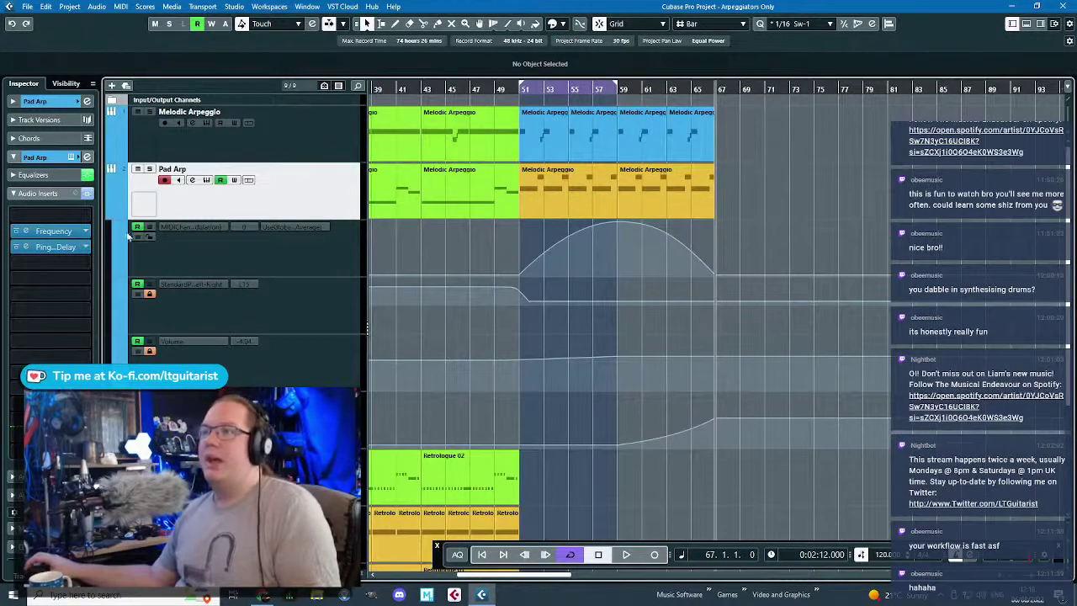
pyautogui.click(110, 213)
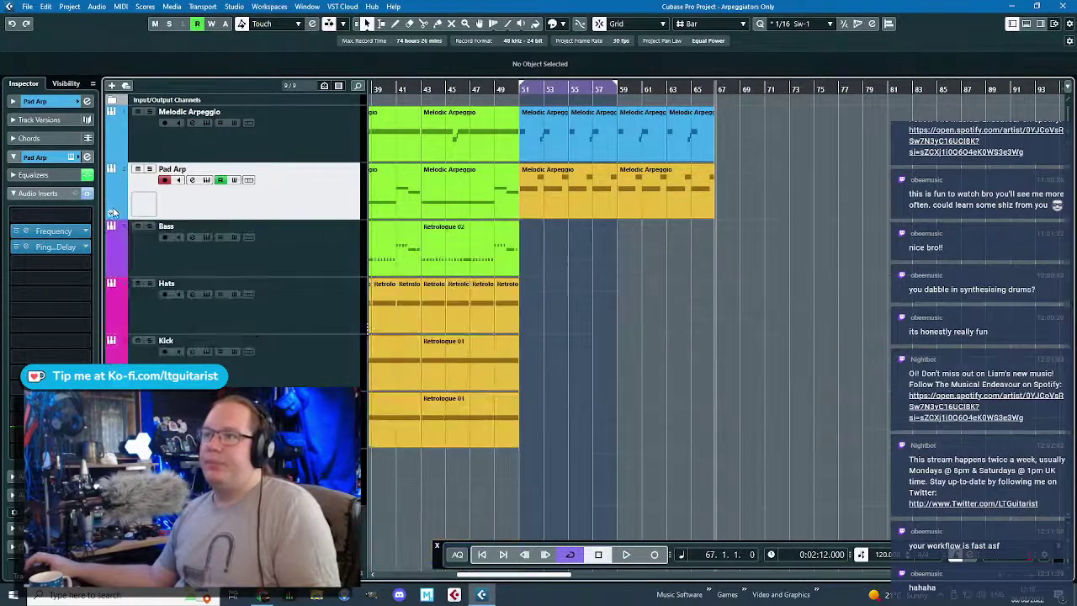
# - Copy the last eight-bar Kick part to bar 51 on the same track
pyautogui.moveTo(787, 276); pyautogui.dragTo(544, 125)
pyautogui.click(664, 352)
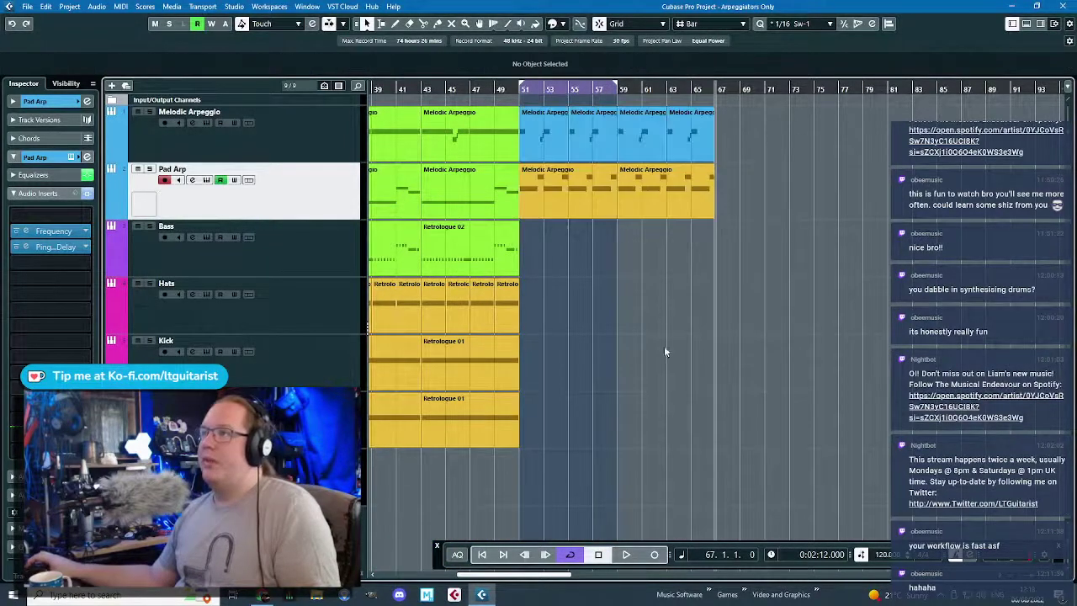
pyautogui.scroll(-1, 613, 478)
pyautogui.moveTo(567, 463); pyautogui.dragTo(367, 515)
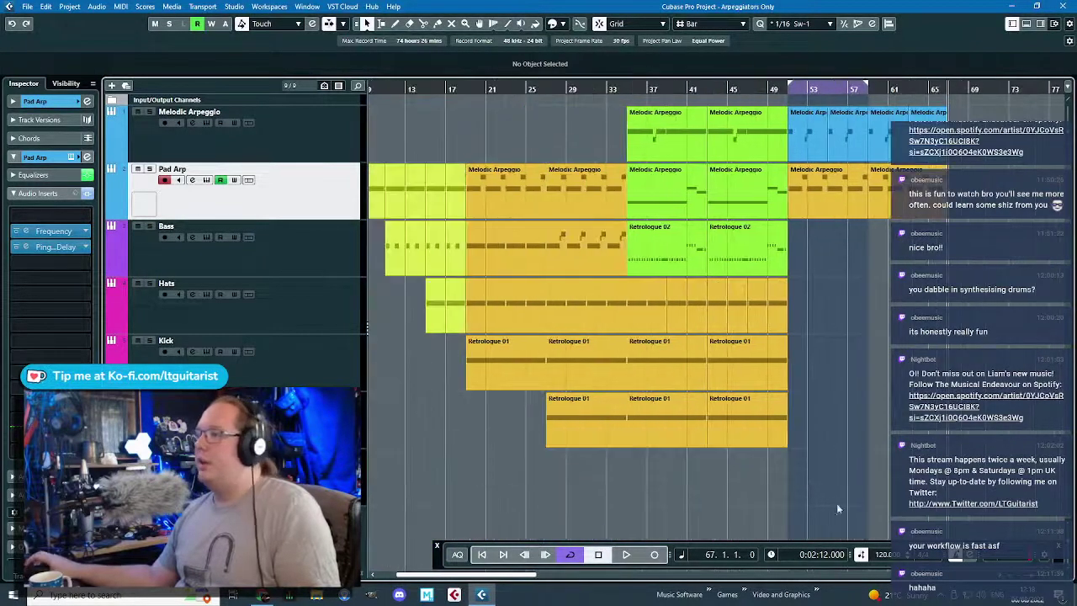
pyautogui.scroll(2, 838, 508)
pyautogui.moveTo(802, 469); pyautogui.dragTo(727, 427)
pyautogui.click(742, 377)
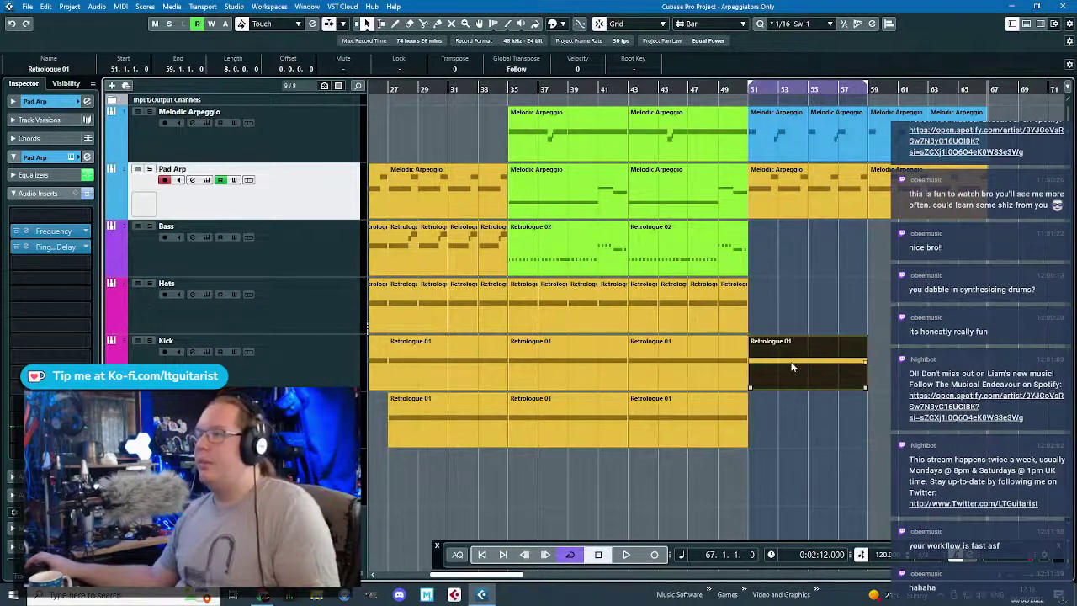
# - Open the Kick part at bar 51 for note editing and shorten all its F#2 notes to brief hits on each bar start
pyautogui.doubleClick(664, 350)
pyautogui.moveTo(750, 336); pyautogui.dragTo(169, 217)
pyautogui.moveTo(551, 254); pyautogui.dragTo(510, 273)
pyautogui.click(523, 278)
pyautogui.hscroll(-3, 358, 121)
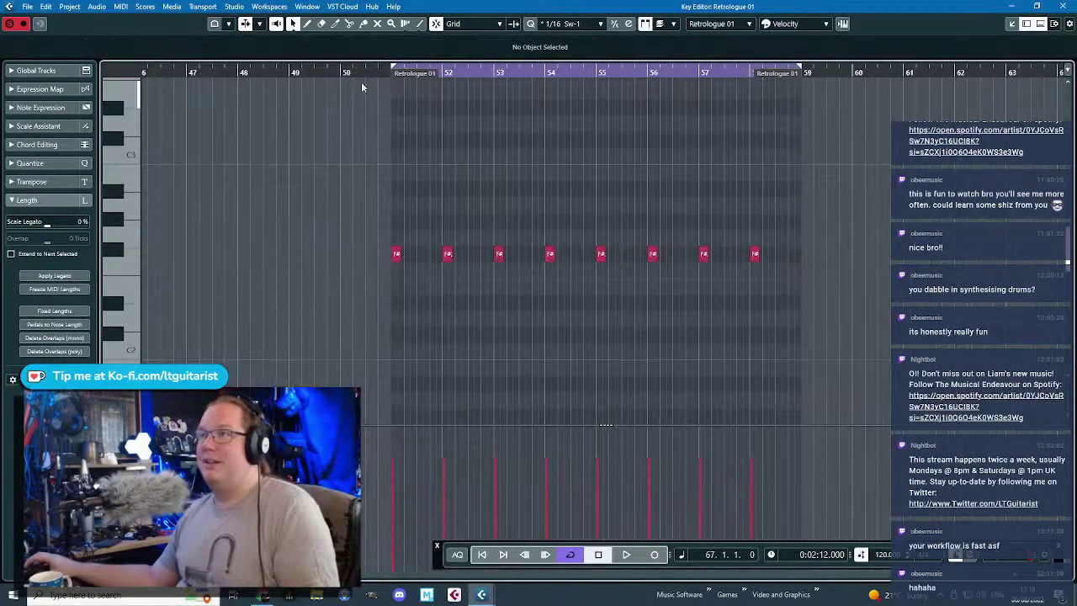
# - Copy the first F#2 kick note to 51.4.3 as a pickup into bar 52 and play the pattern back
pyautogui.click(378, 73)
pyautogui.press('space')
pyautogui.scroll(2, 507, 226)
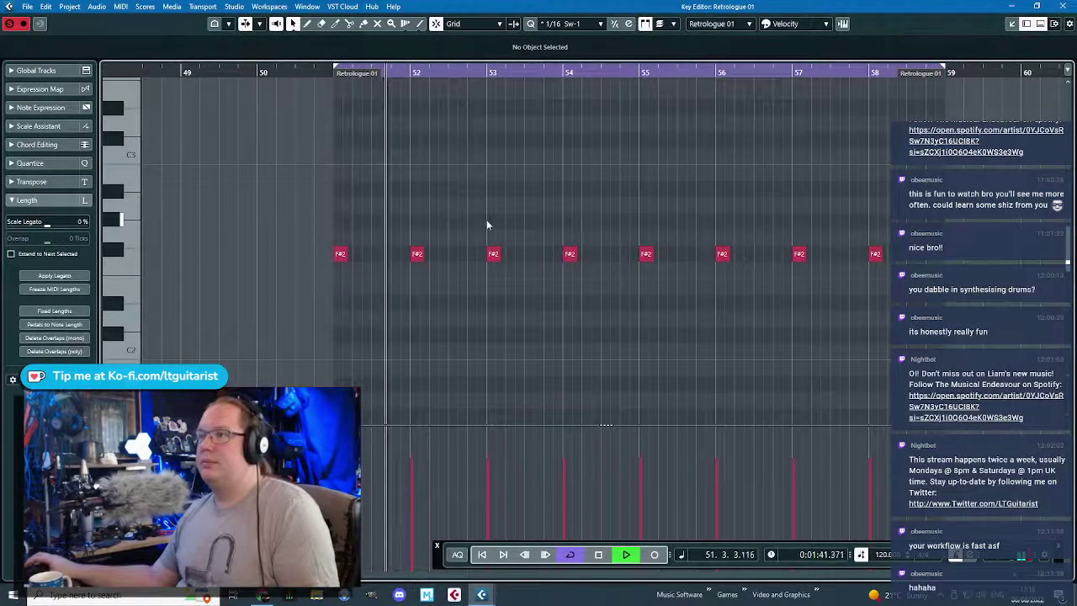
pyautogui.scroll(3, 395, 253)
pyautogui.press('space')
pyautogui.moveTo(303, 253); pyautogui.dragTo(428, 262)
pyautogui.press('space')
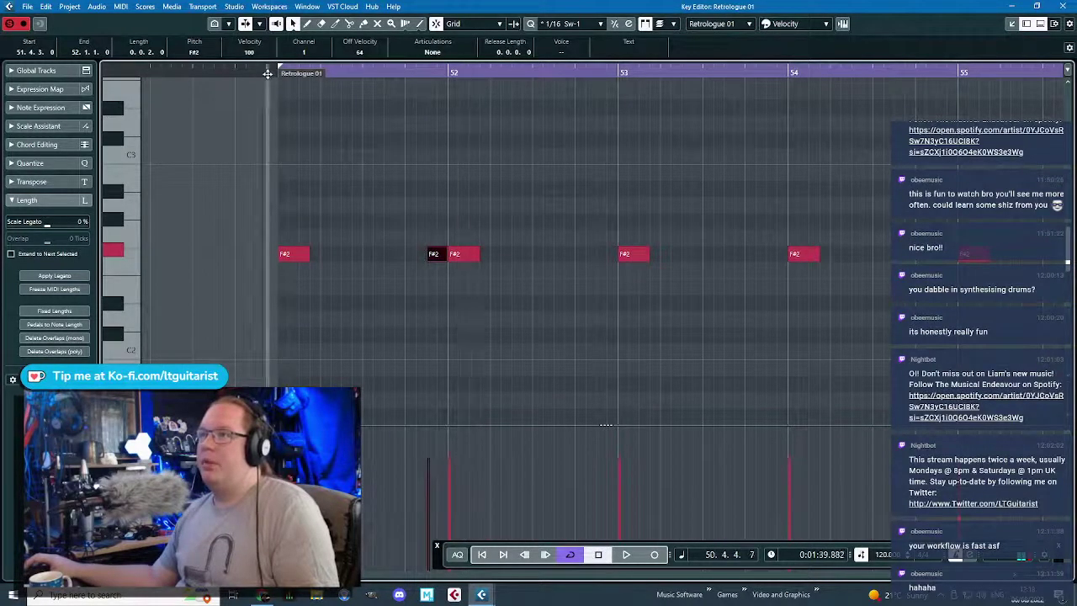
pyautogui.scroll(1, 349, 189)
pyautogui.click(497, 161)
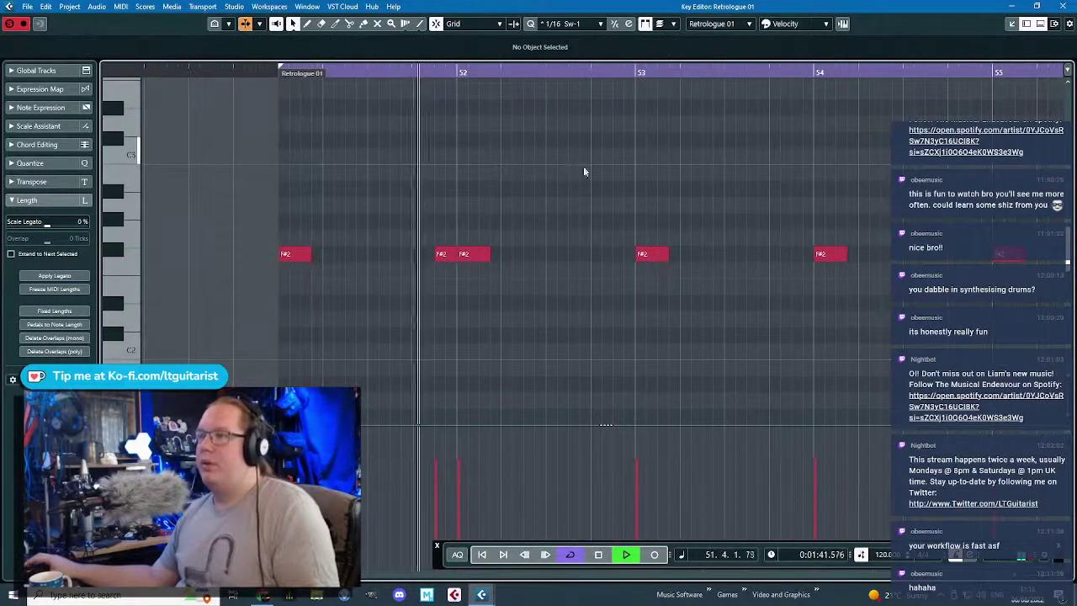
pyautogui.press('space')
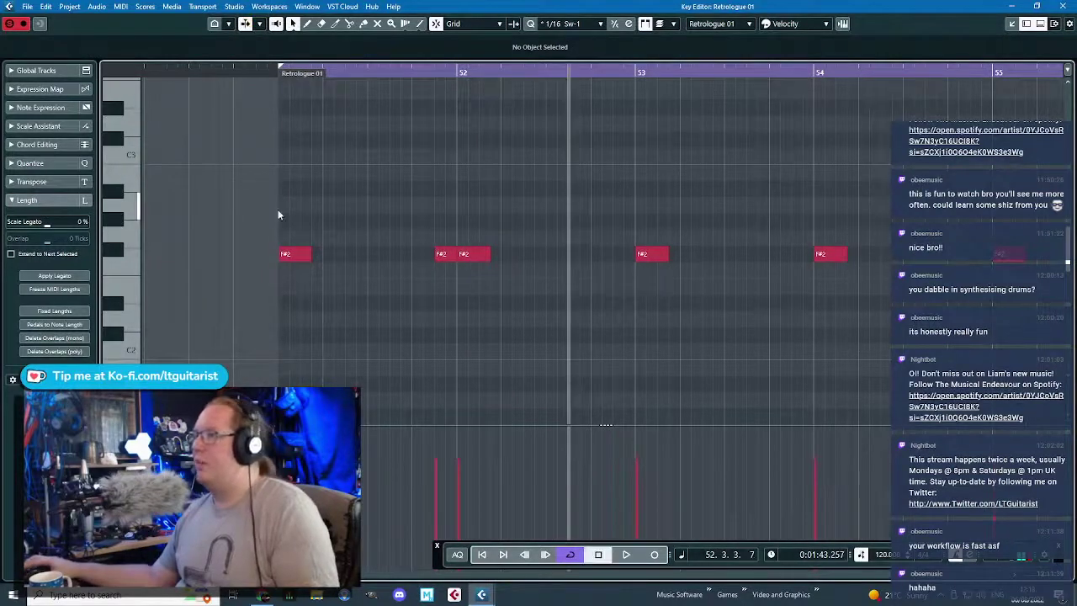
# - Close the note editor, split the new Kick part at bar 53 and delete the section after the split
pyautogui.scroll(-2, 502, 222)
pyautogui.moveTo(1049, 304); pyautogui.dragTo(1065, 304)
pyautogui.click(1066, 6)
pyautogui.scroll(3, 791, 366)
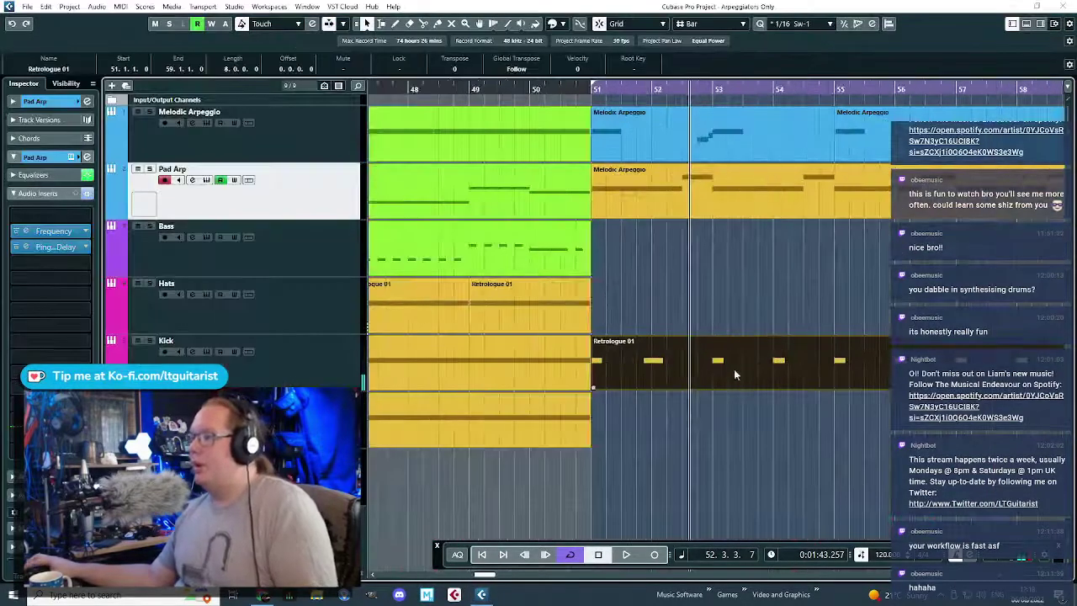
pyautogui.press('3')
pyautogui.click(713, 376)
pyautogui.press('1')
pyautogui.moveTo(758, 325); pyautogui.dragTo(677, 325)
pyautogui.press('Delete')
# - Duplicate the two-bar Kick part repeatedly from bar 53 until the pattern reaches bar 67
pyautogui.scroll(-2, 712, 325)
pyautogui.hotkey('ctrl', 'd')
pyautogui.hotkey('ctrl', 'd')
pyautogui.hotkey('ctrl', 'd')
pyautogui.hotkey('ctrl', 'd')
pyautogui.hotkey('ctrl', 'd')
pyautogui.hscroll(2, 1001, 303)
pyautogui.hotkey('ctrl', 'd')
pyautogui.hotkey('ctrl', 'd')
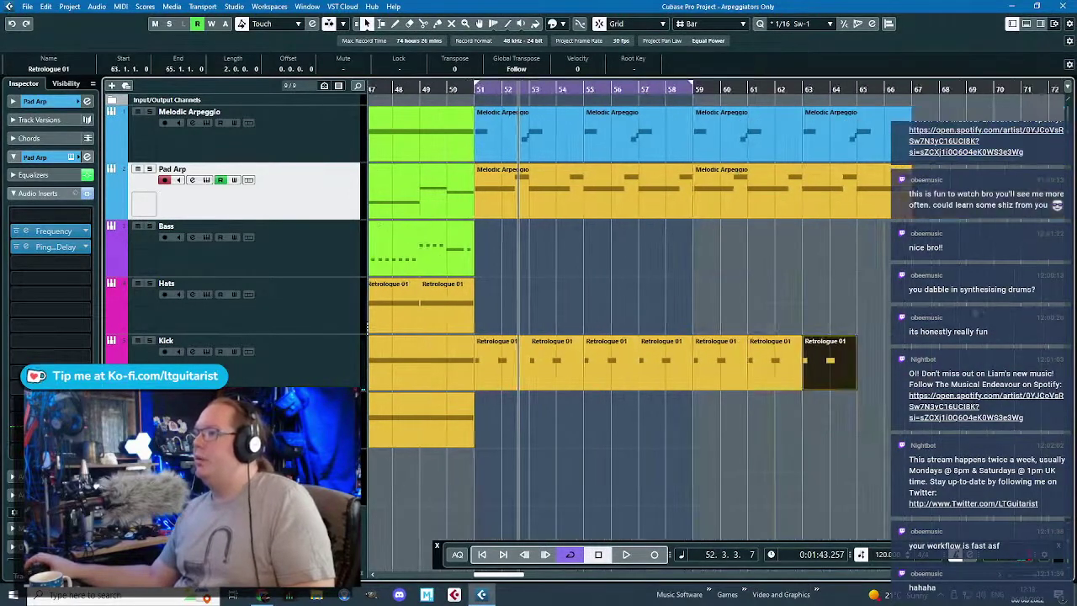
# - Colour all the two-bar Kick parts from bar 51 to bar 67 light blue, like the Melodic Arpeggio parts above
pyautogui.moveTo(943, 421); pyautogui.dragTo(661, 315)
pyautogui.click(562, 25)
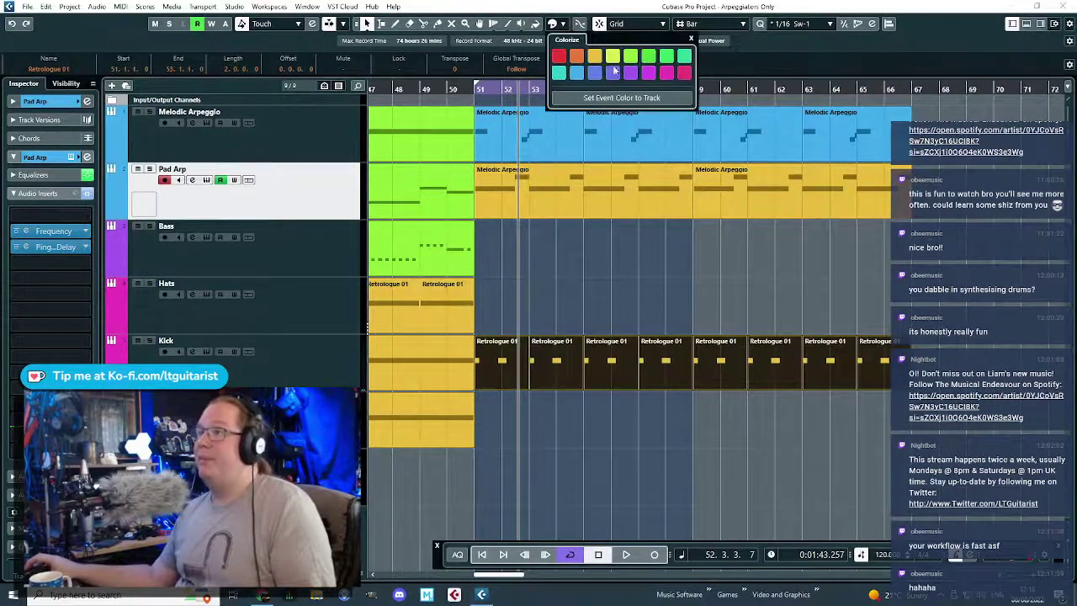
pyautogui.click(577, 75)
pyautogui.click(749, 320)
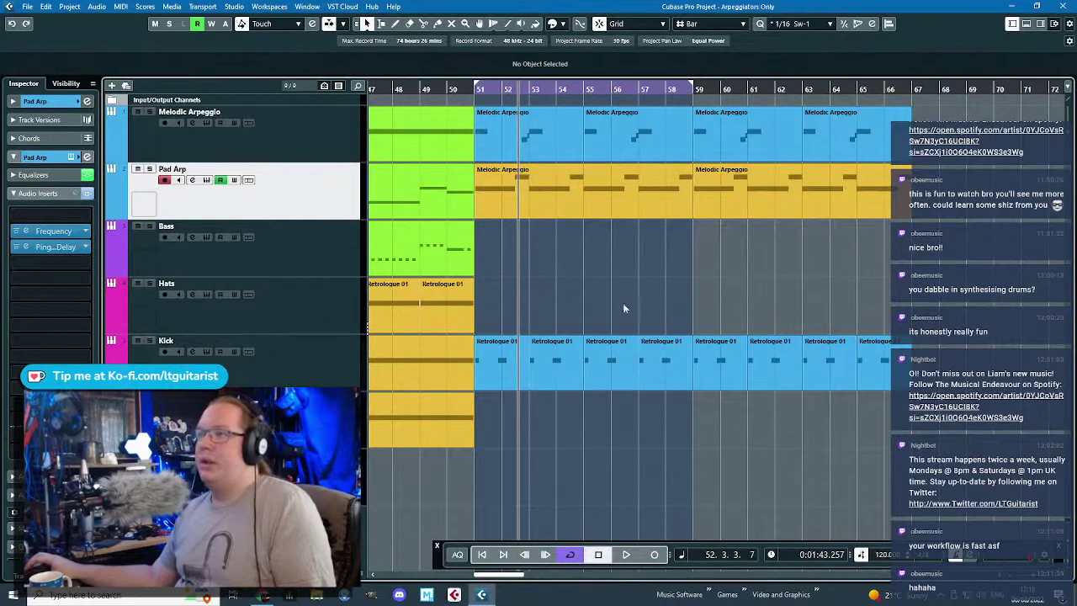
# - Look through the earlier sections of the arrangement for bass parts to reuse after bar 51
pyautogui.scroll(-3, 608, 285)
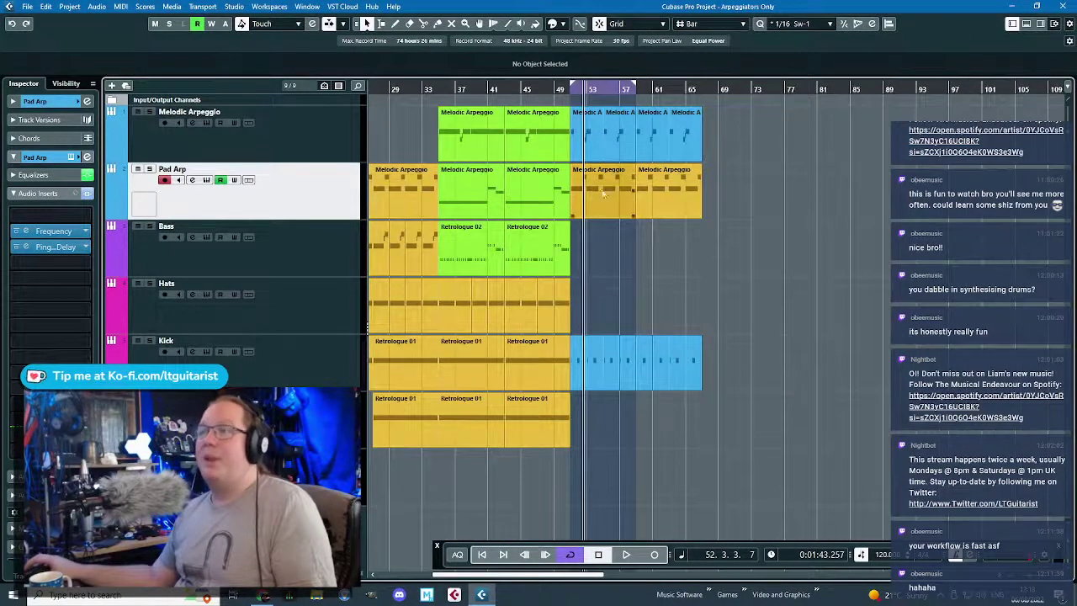
pyautogui.scroll(3, 402, 211)
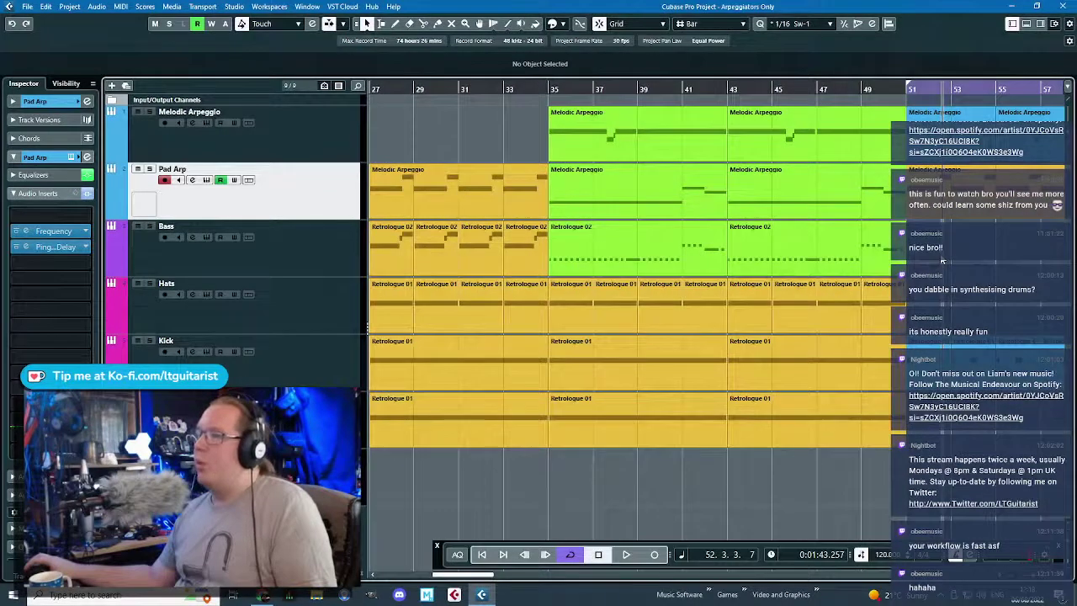
pyautogui.click(815, 247)
pyautogui.scroll(-3, 782, 303)
pyautogui.click(844, 487)
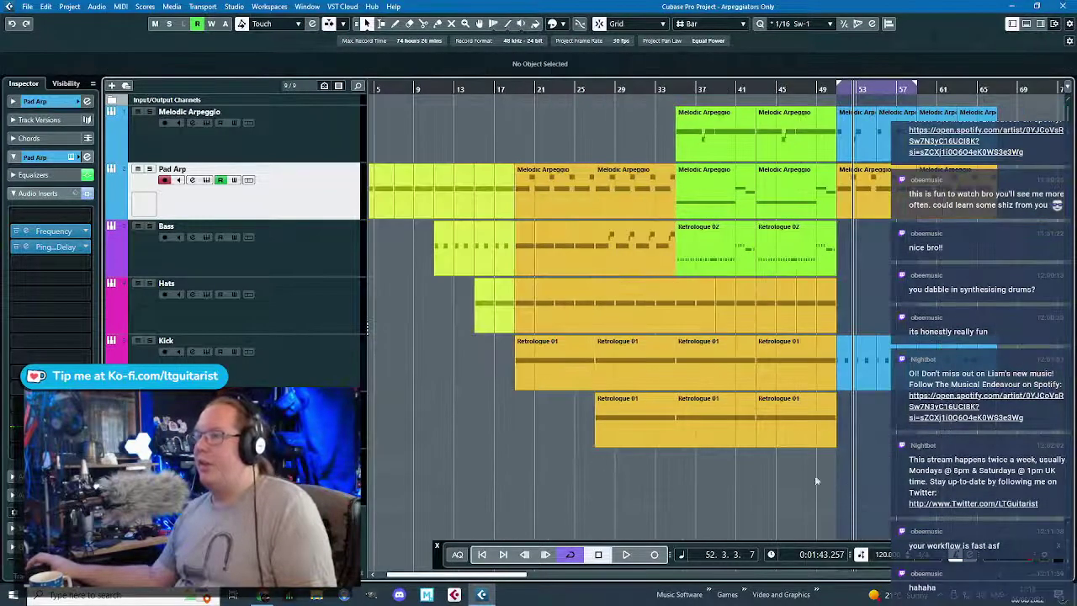
pyautogui.scroll(2, 862, 404)
pyautogui.scroll(-2, 724, 349)
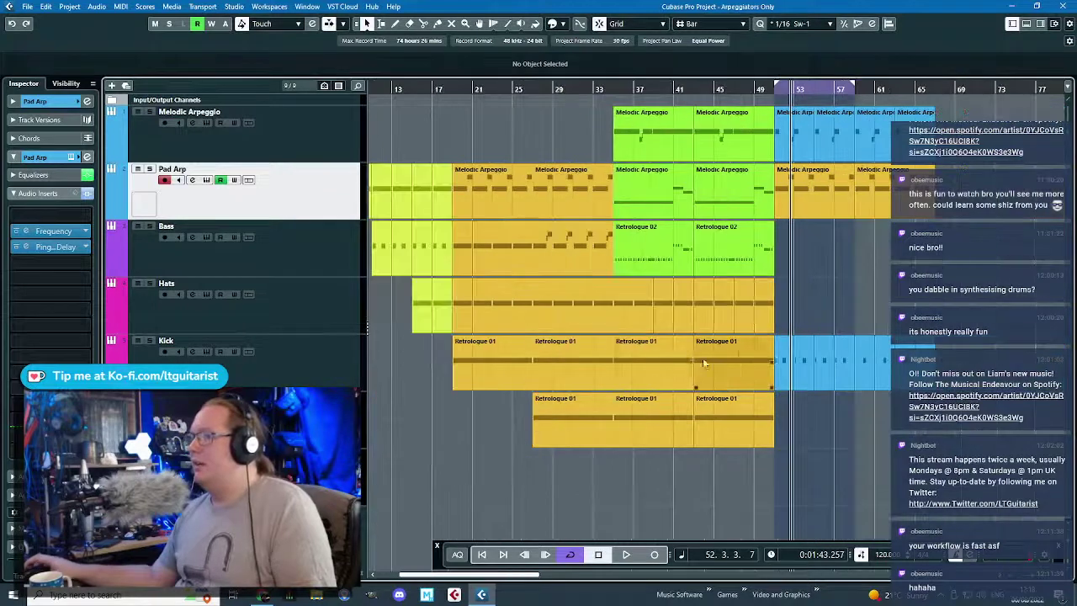
pyautogui.moveTo(511, 310); pyautogui.dragTo(470, 294)
pyautogui.hscroll(-1, 379, 301)
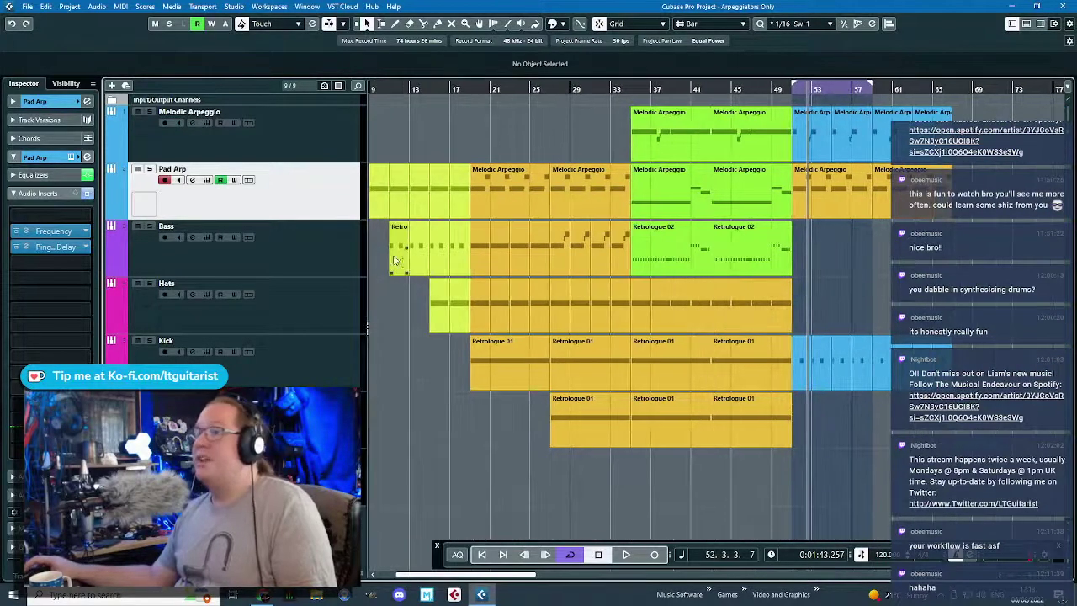
# - Copy the four two-bar yellow Bass parts from bars 11 to 19 to bar 51, with the Bass volume lane shown
pyautogui.click(402, 251)
pyautogui.hotkey('ctrl', 'd')
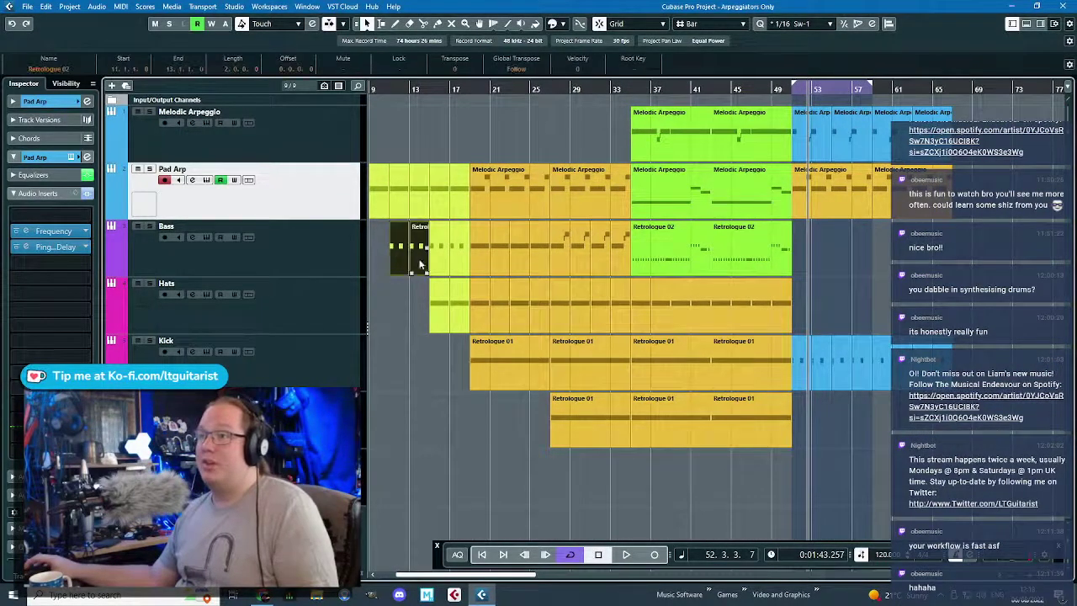
pyautogui.click(133, 274)
pyautogui.click(397, 247)
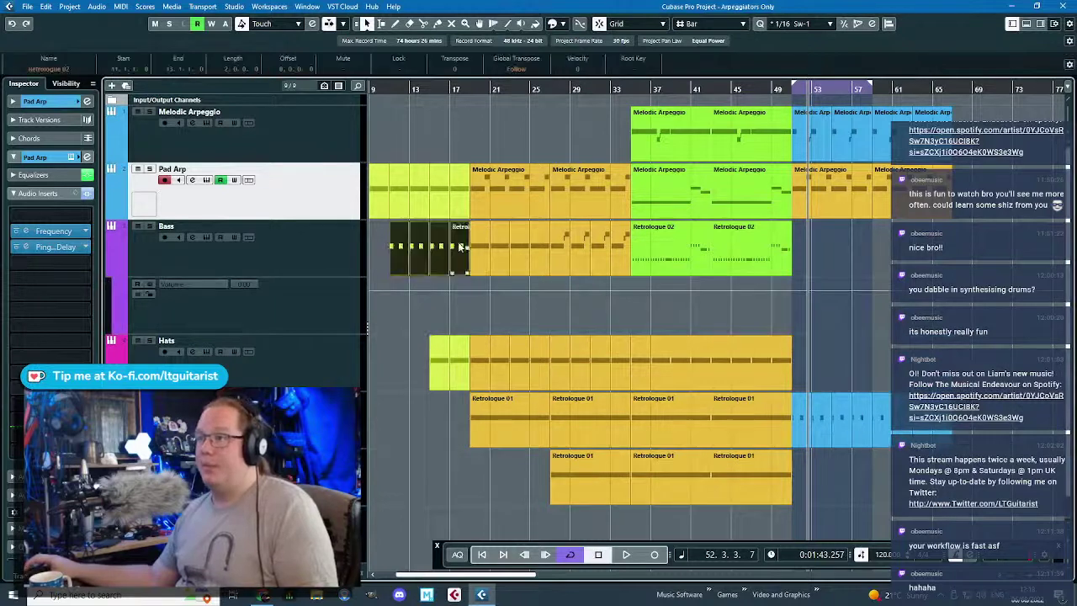
pyautogui.hotkey('ctrl', 'v')
pyautogui.scroll(2, 820, 280)
pyautogui.moveTo(766, 212); pyautogui.dragTo(740, 269)
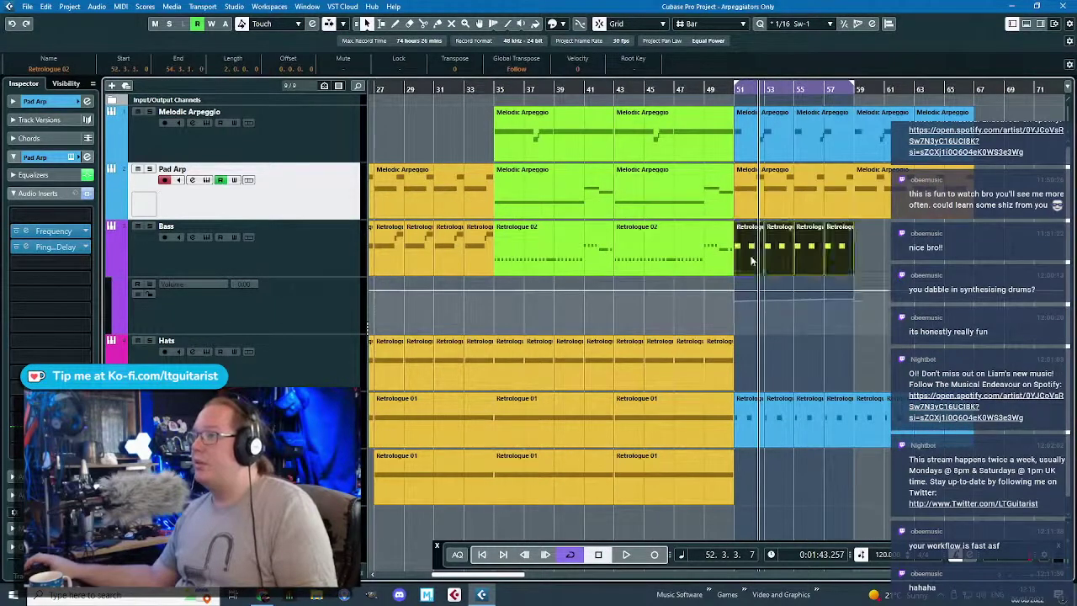
# - Deselect the copied Bass parts and unfold the Pad Arp track's automation lanes
pyautogui.click(881, 359)
pyautogui.scroll(-2, 664, 328)
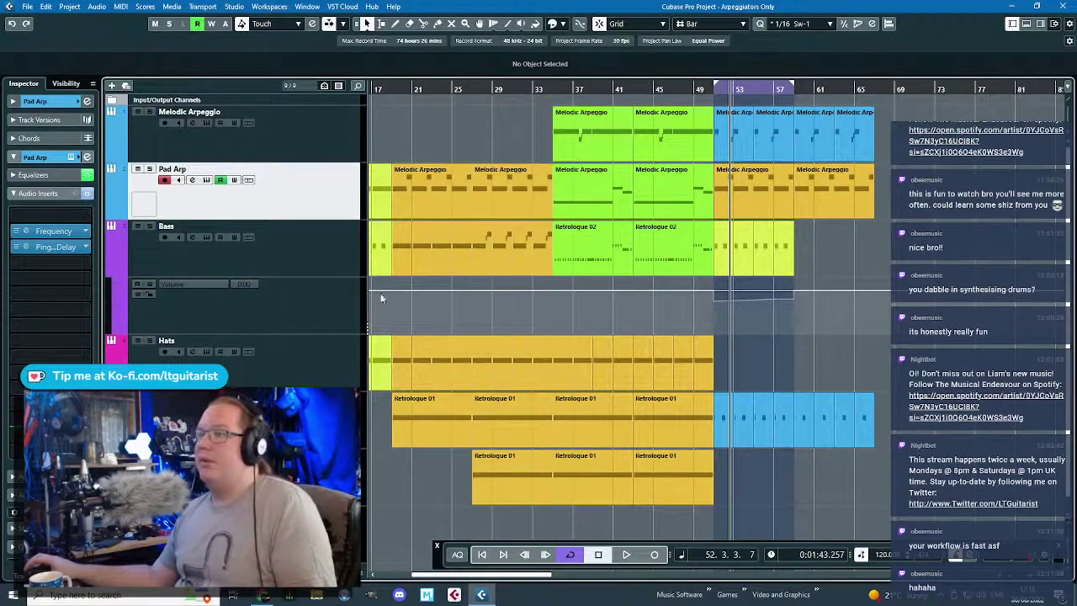
pyautogui.click(108, 214)
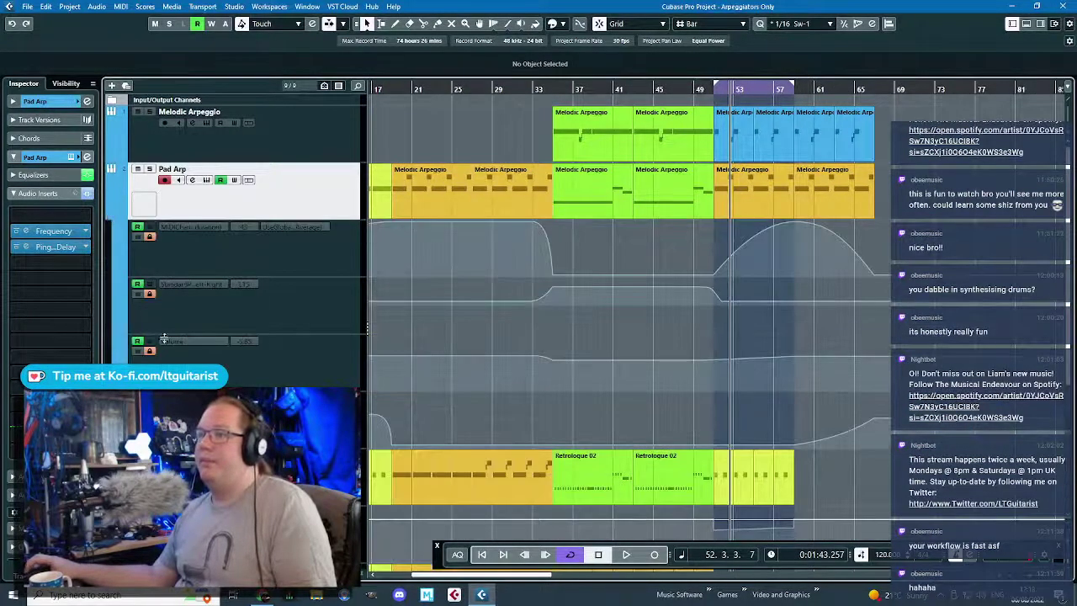
# - Fold the Pad Arp automation, delete the Bass volume automation points between bars 51 and 59, and turn off reading for that lane
pyautogui.click(111, 213)
pyautogui.click(137, 285)
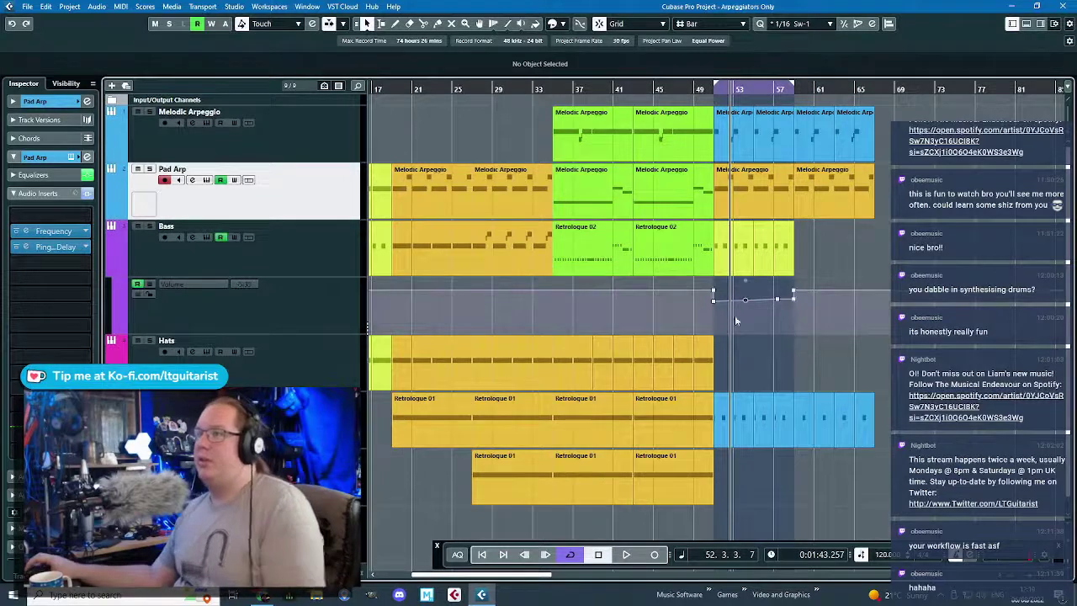
pyautogui.moveTo(679, 313); pyautogui.dragTo(854, 286)
pyautogui.press('Delete')
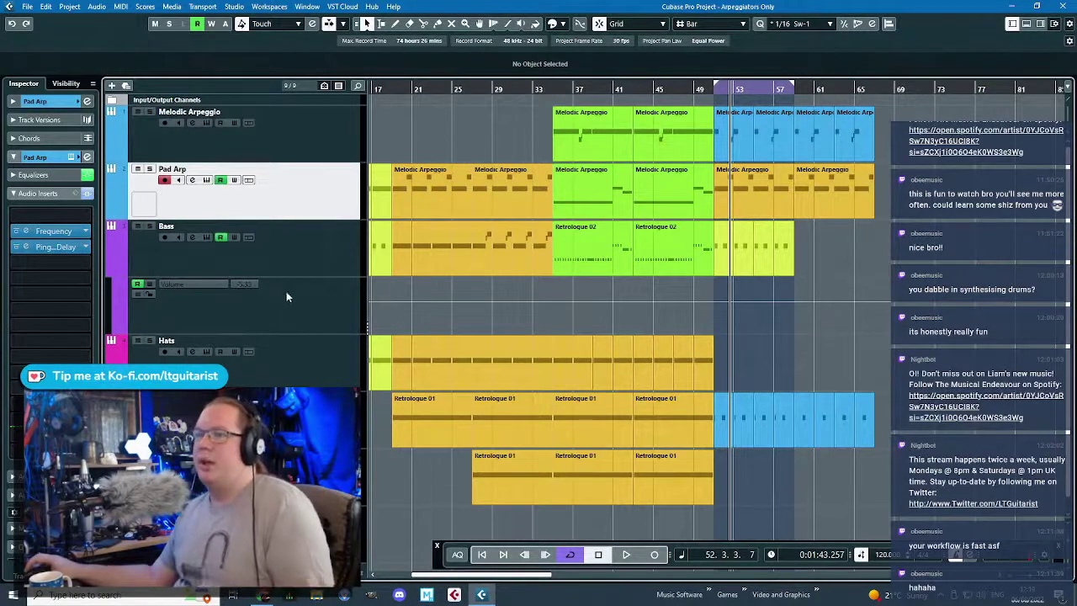
pyautogui.click(138, 284)
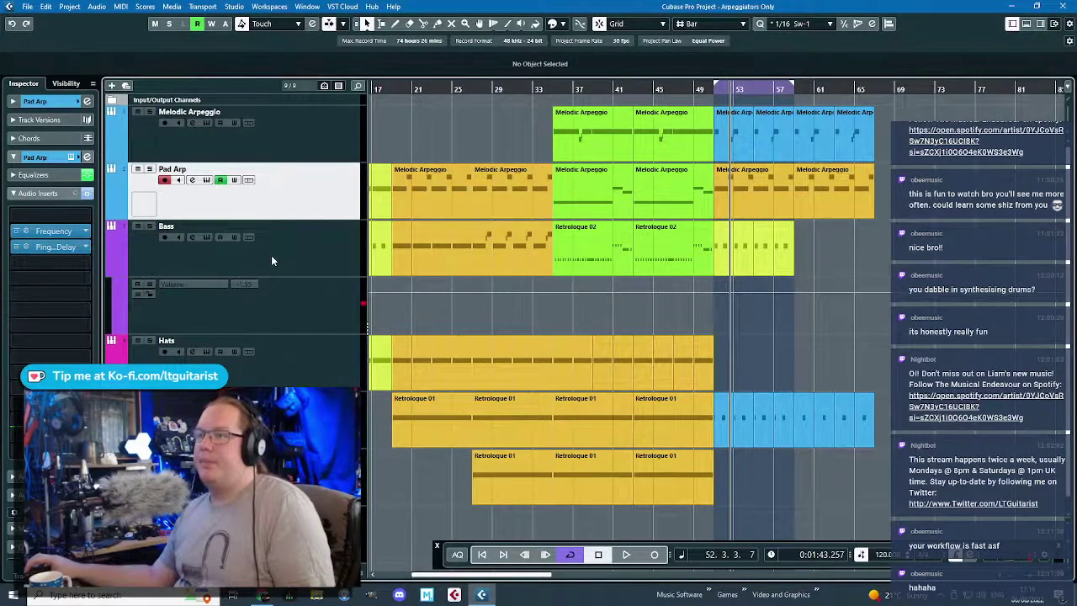
# - Play back the new section from bar 51 with the Bass automation folded and cycle mode turned off
pyautogui.press('space')
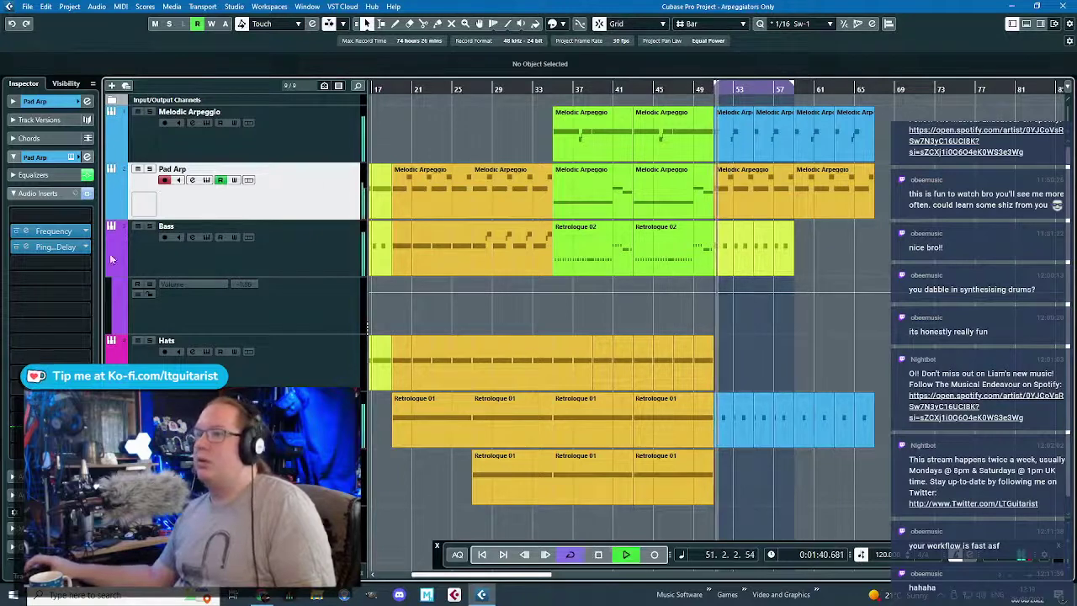
pyautogui.scroll(3, 900, 313)
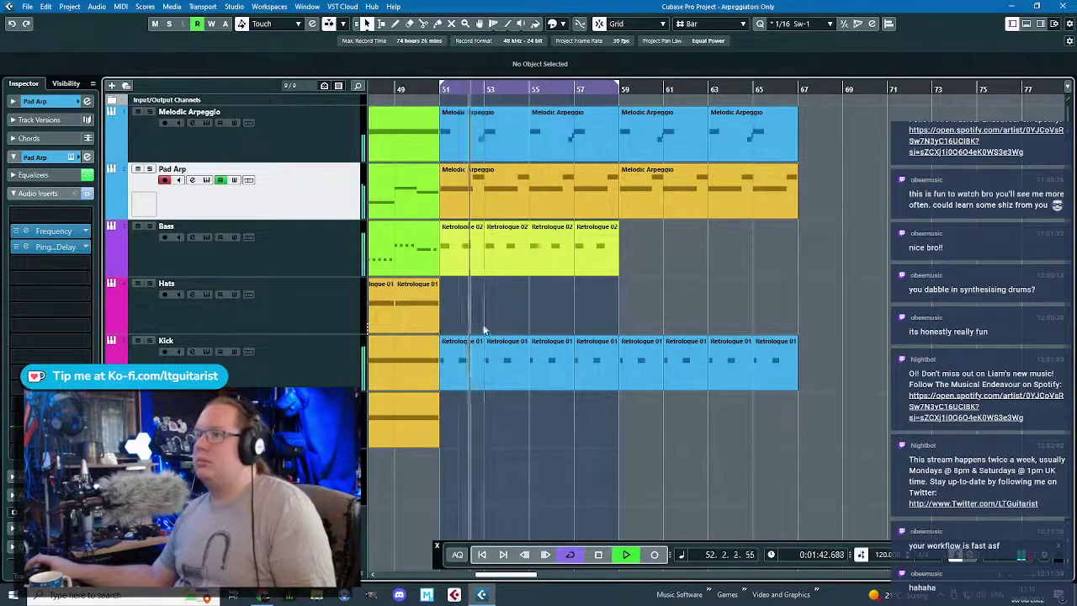
pyautogui.scroll(3, 476, 325)
pyautogui.scroll(-3, 515, 312)
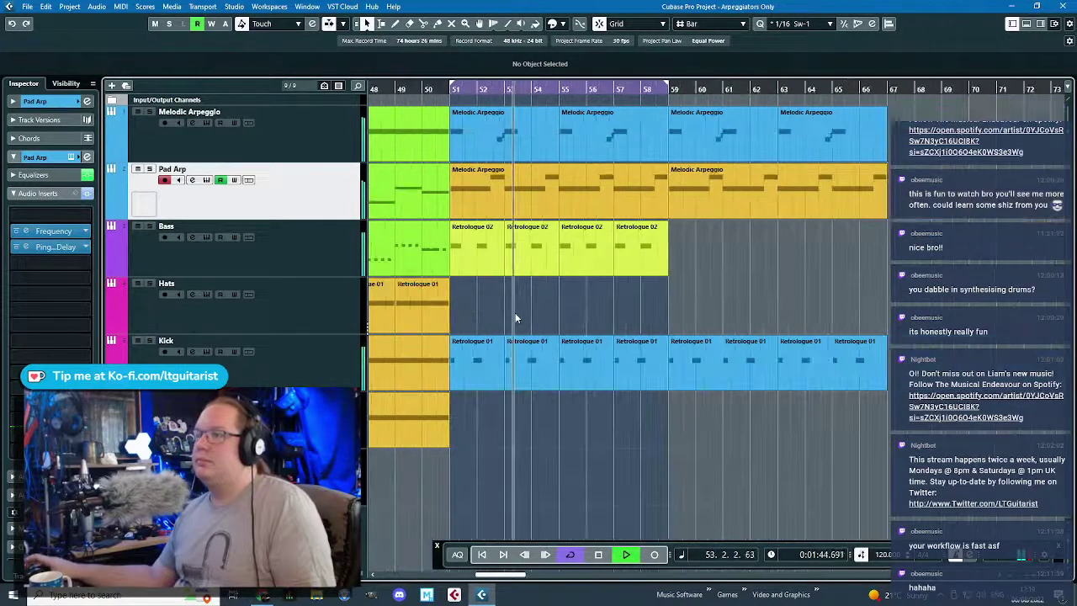
pyautogui.scroll(2, 592, 316)
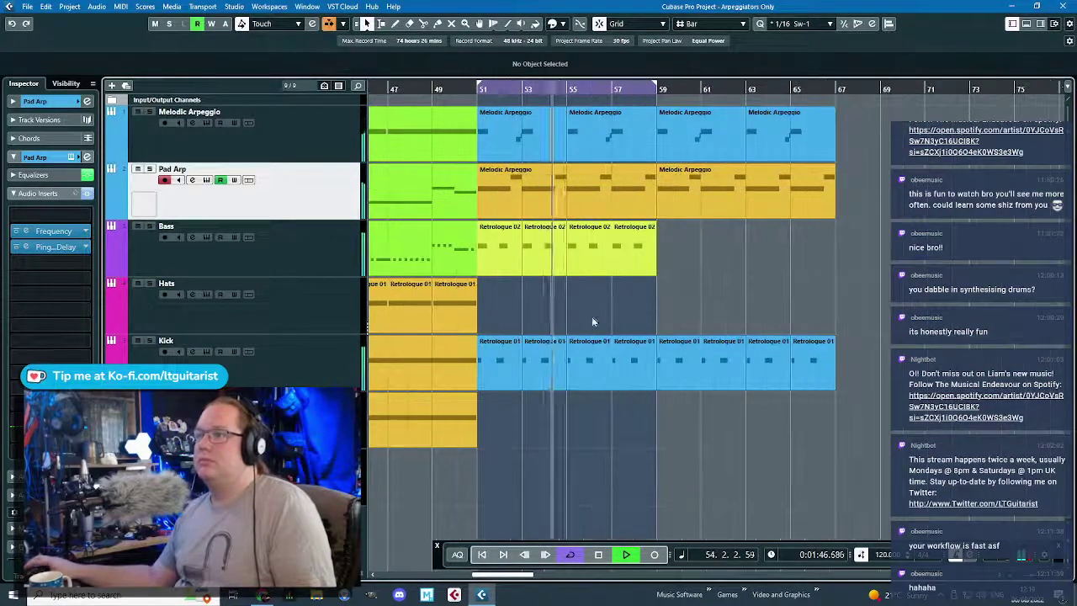
pyautogui.press('KP_Divide')
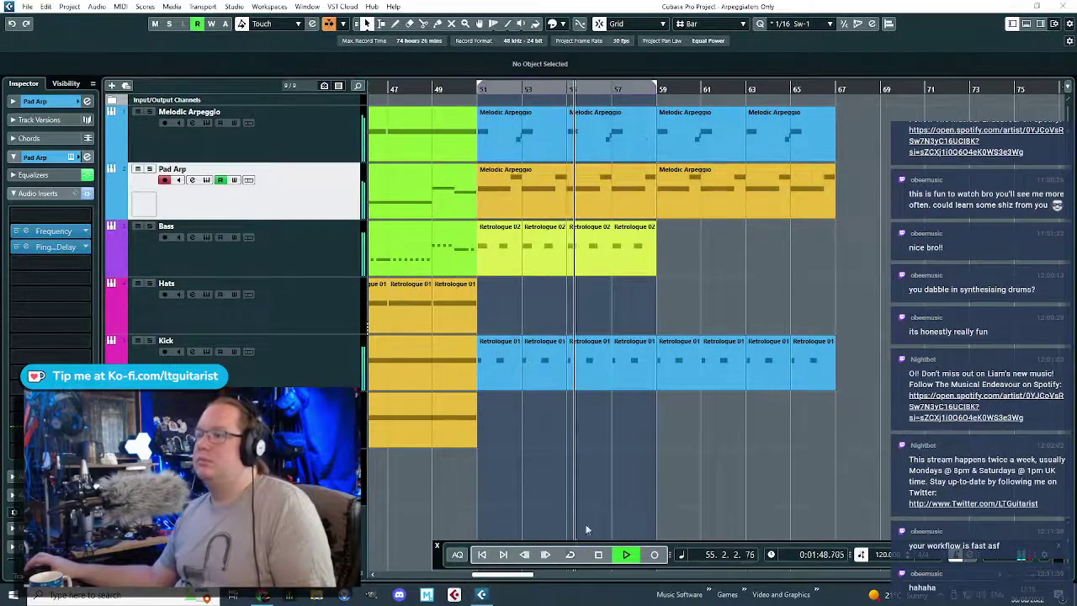
pyautogui.scroll(-2, 611, 498)
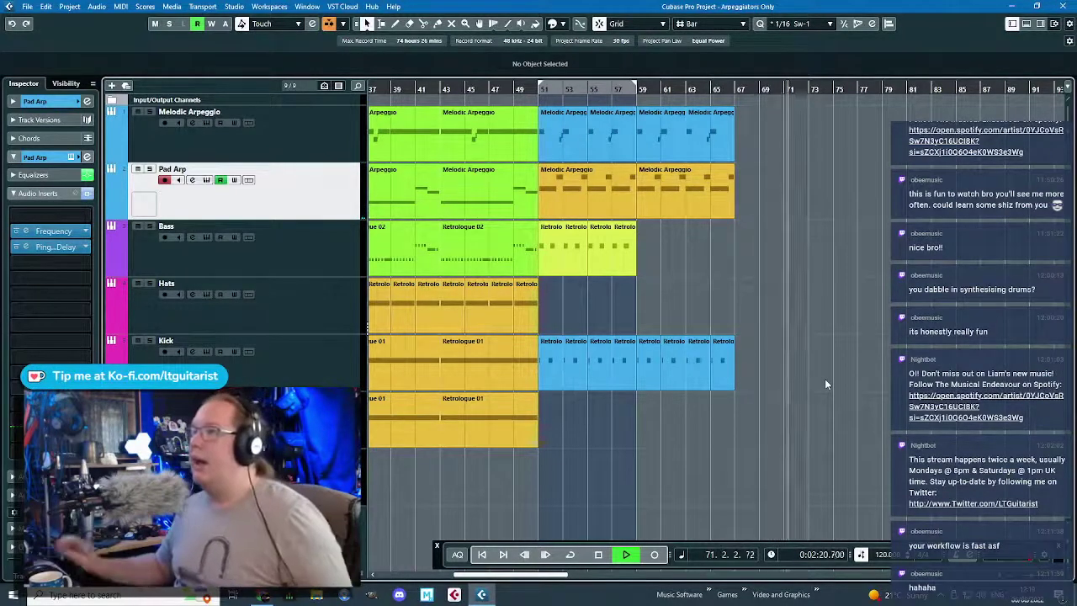
# - Solo the Melodic Arpeggio track, return the stopped playhead to bar 51, and show the track's Volume automation lane
pyautogui.click(352, 145)
pyautogui.click(137, 112)
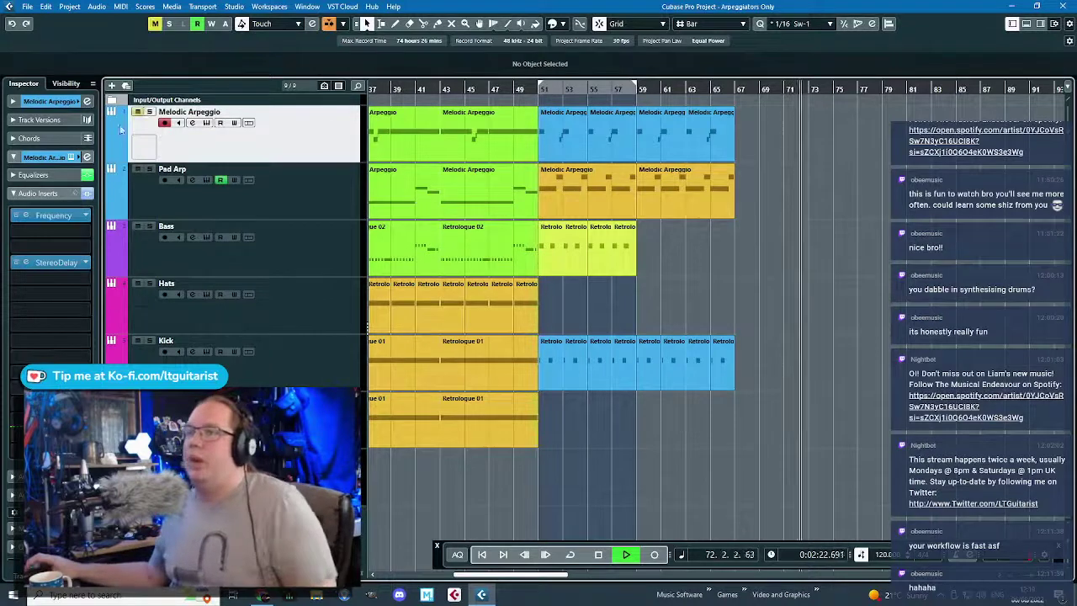
pyautogui.press('space')
pyautogui.click(151, 111)
pyautogui.press('space')
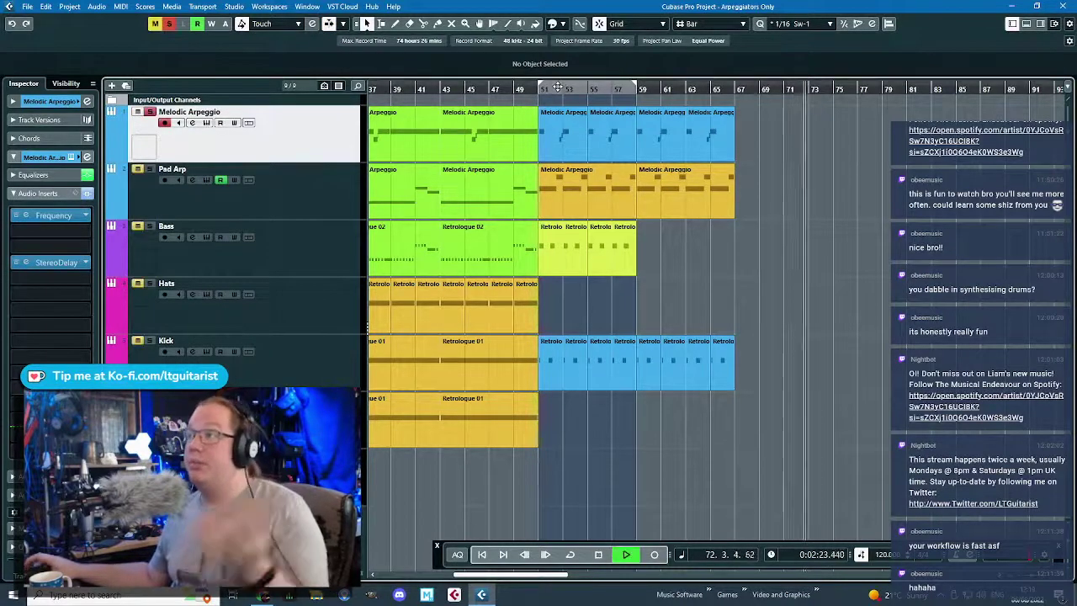
pyautogui.press('space')
pyautogui.click(549, 87)
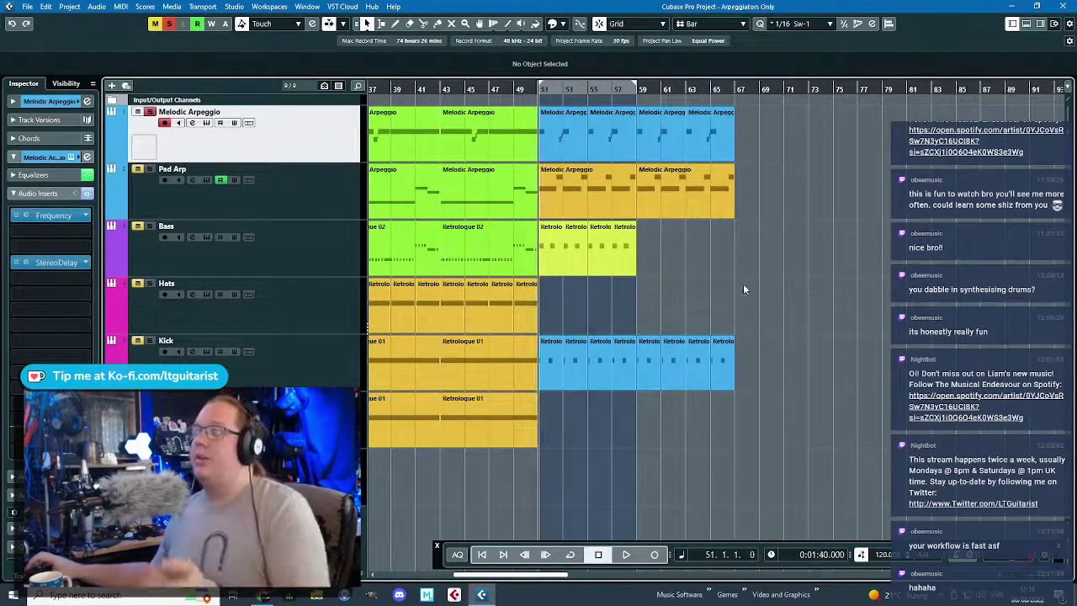
pyautogui.click(111, 157)
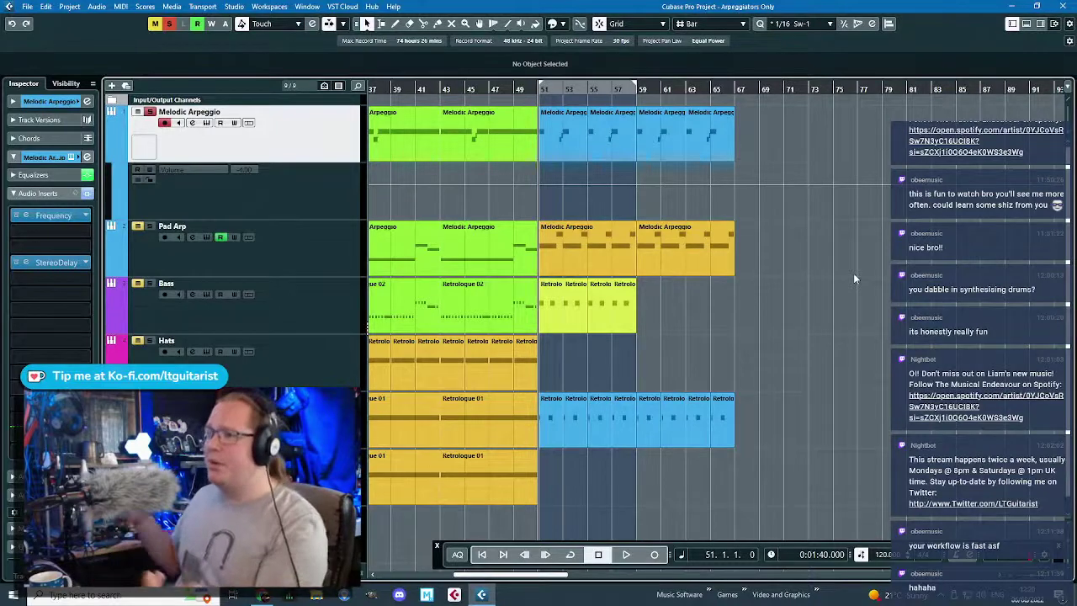
pyautogui.moveTo(529, 89); pyautogui.dragTo(427, 91)
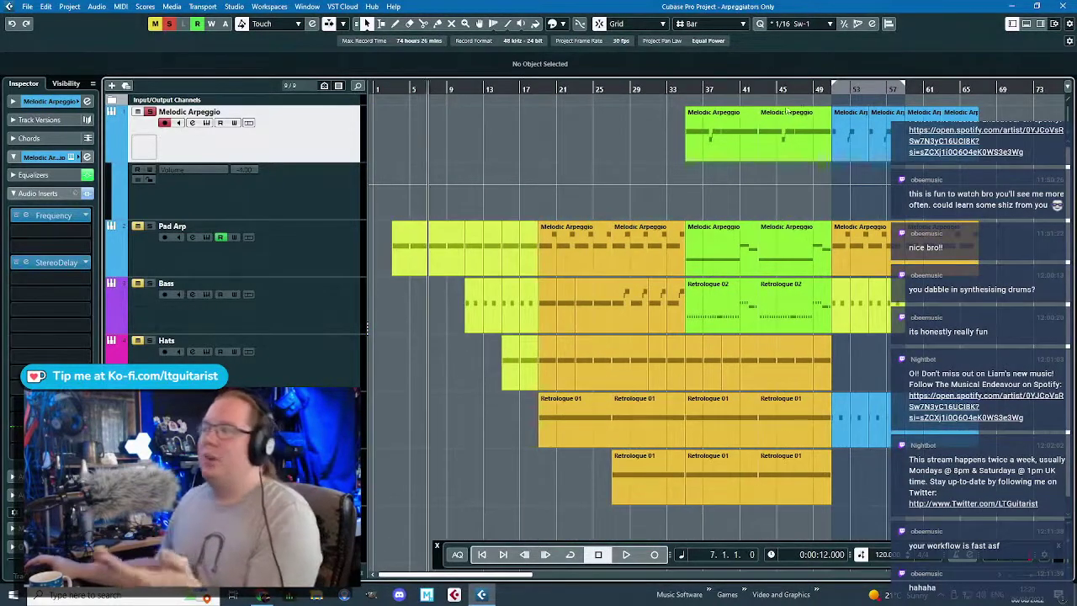
pyautogui.click(837, 87)
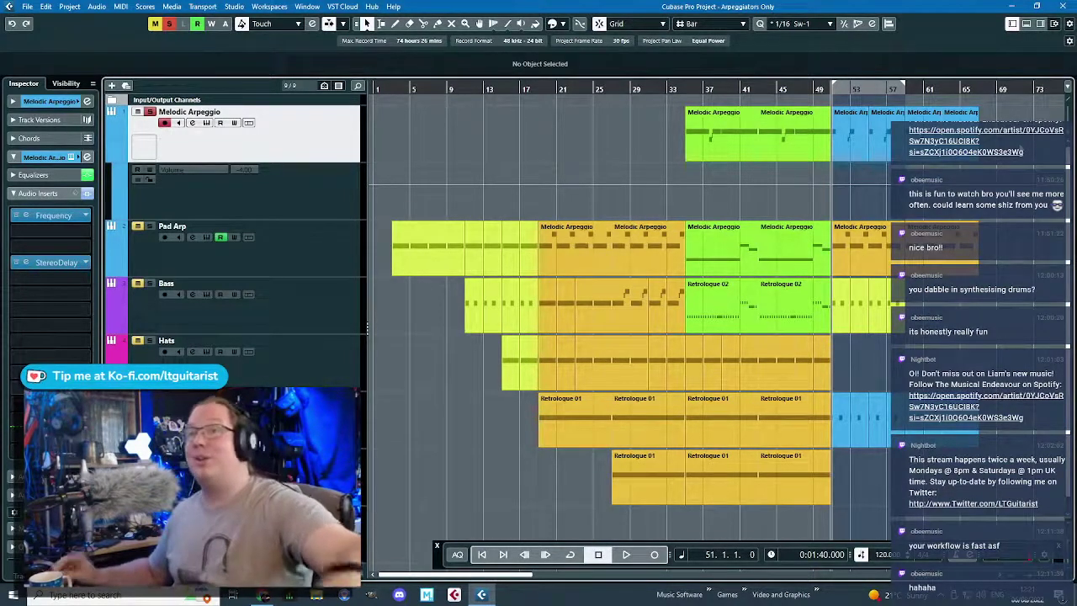
# - Open the Melodic Arpeggio's Retrologue 2 synth and adjust its filter while bars 51 to 59 play in a loop
pyautogui.hscroll(4, 673, 133)
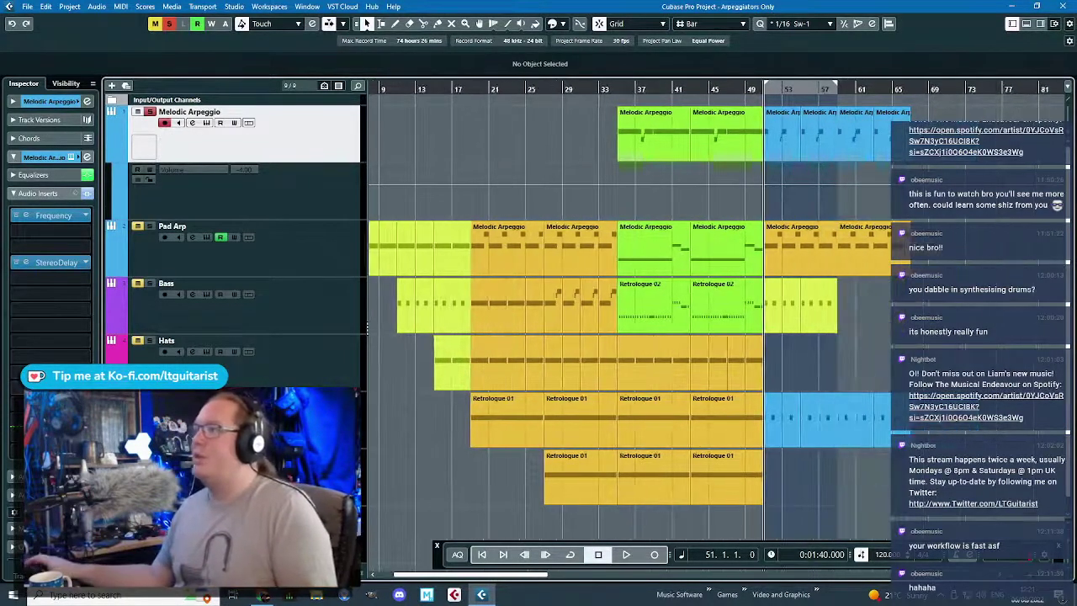
pyautogui.scroll(3, 673, 132)
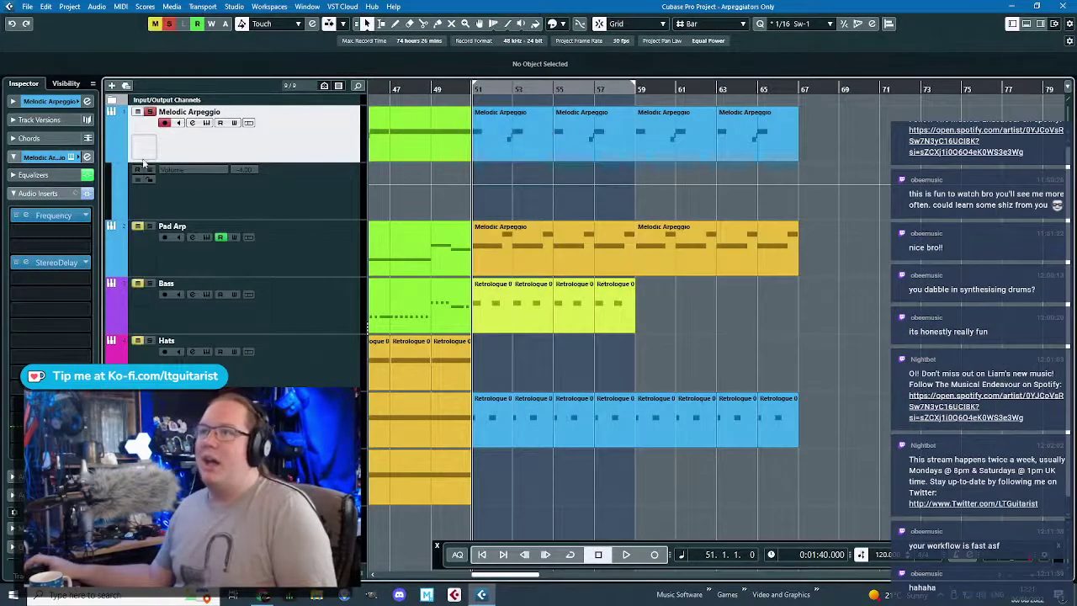
pyautogui.click(193, 124)
pyautogui.moveTo(650, 82); pyautogui.dragTo(785, 187)
pyautogui.click(514, 89)
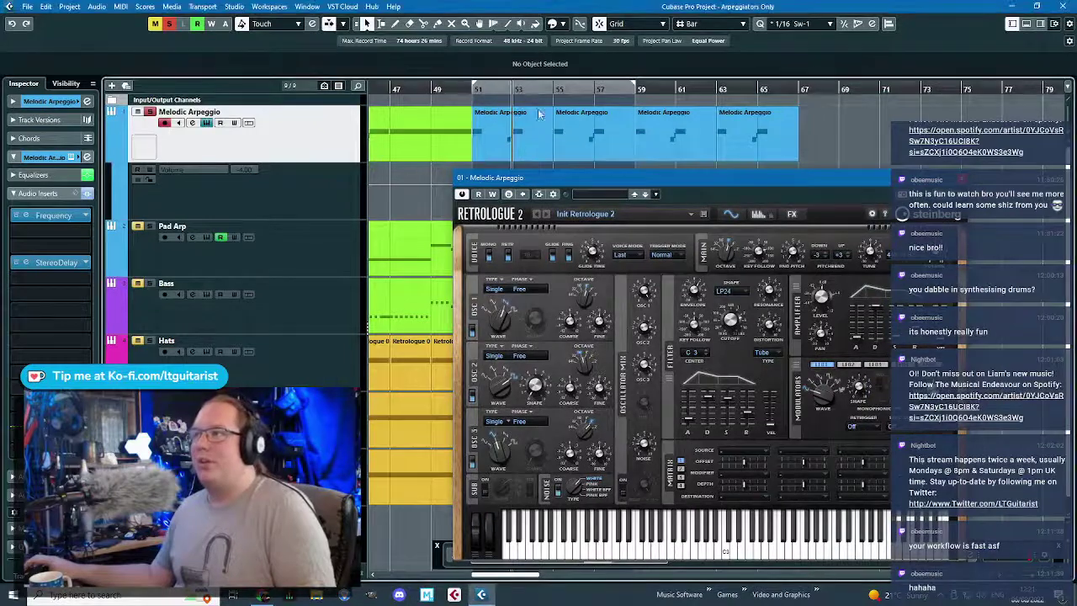
pyautogui.press('space')
pyautogui.moveTo(688, 176); pyautogui.dragTo(577, 219)
pyautogui.click(569, 554)
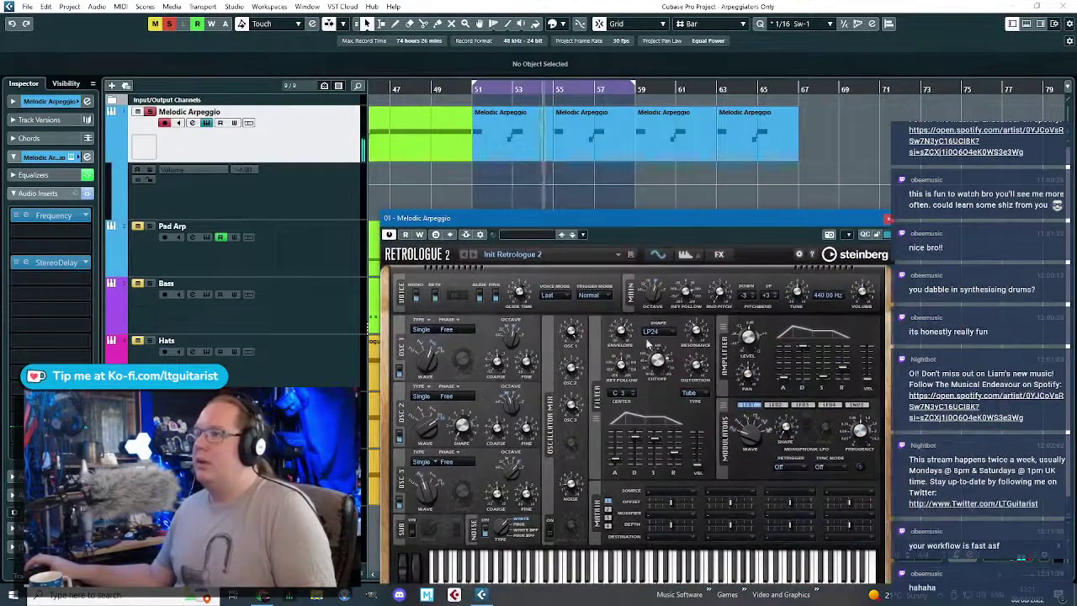
pyautogui.moveTo(664, 410); pyautogui.dragTo(662, 361)
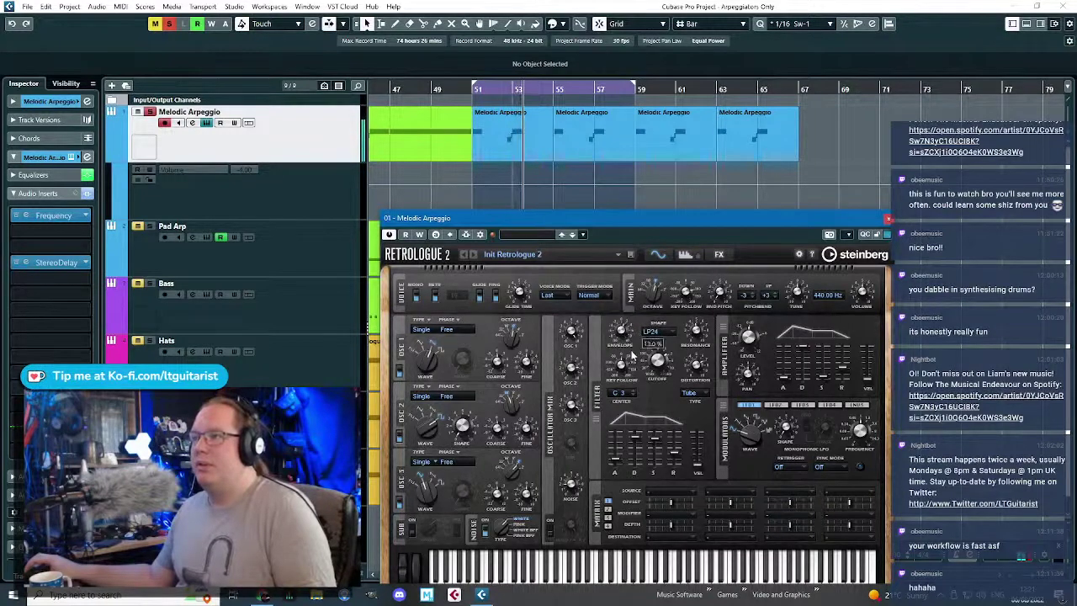
# - Set the grid type to Beat and narrow the loop to one bar, from beat 3 of bar 52 to beat 3 of bar 53
pyautogui.click(477, 90)
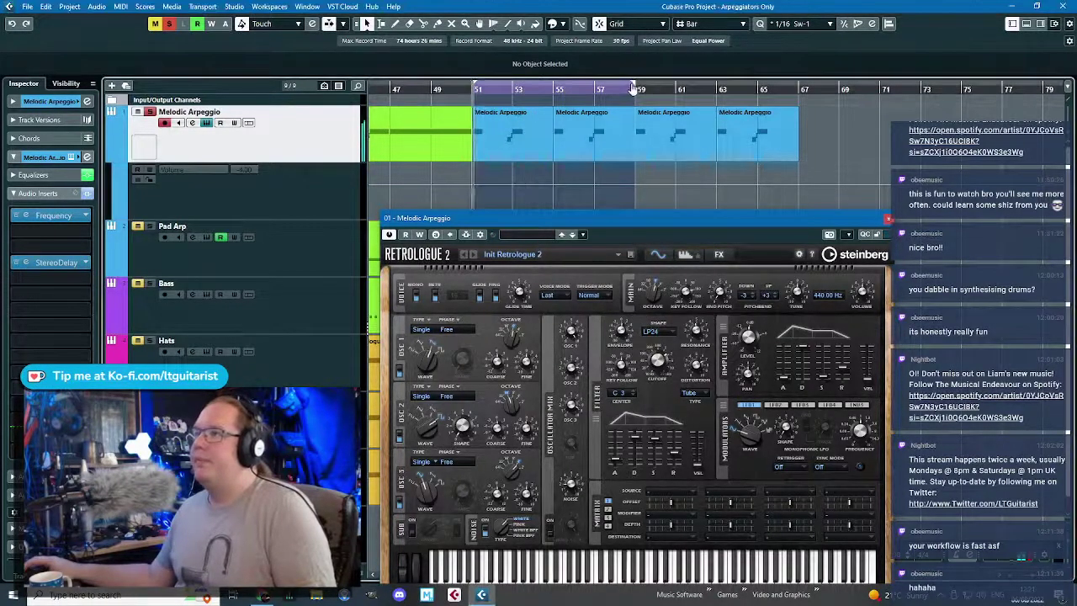
pyautogui.moveTo(635, 85); pyautogui.dragTo(532, 124)
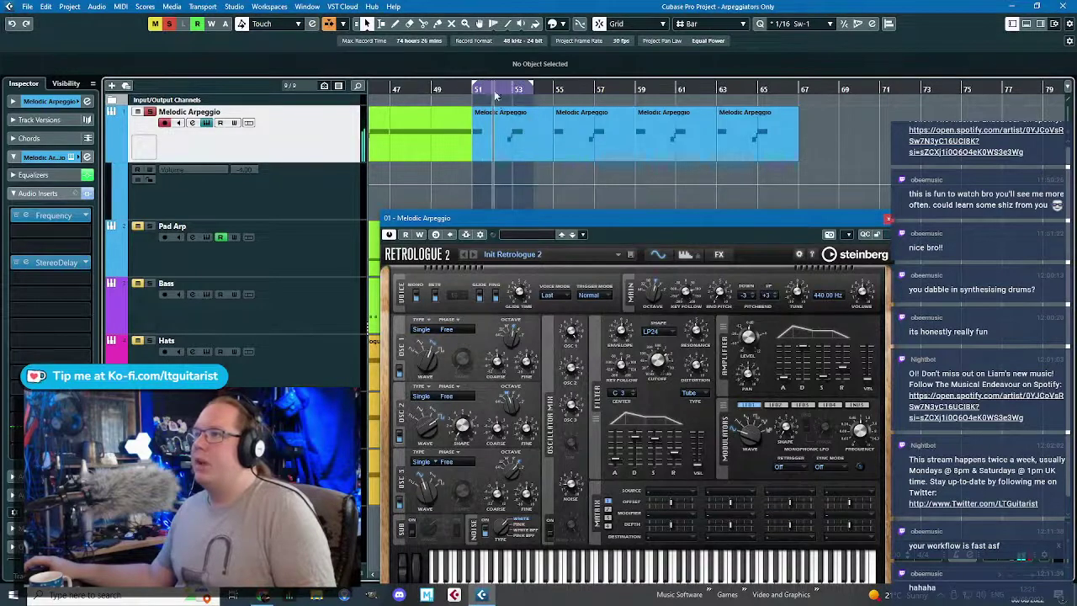
pyautogui.moveTo(503, 84); pyautogui.dragTo(527, 98)
pyautogui.press('h')
pyautogui.press('h')
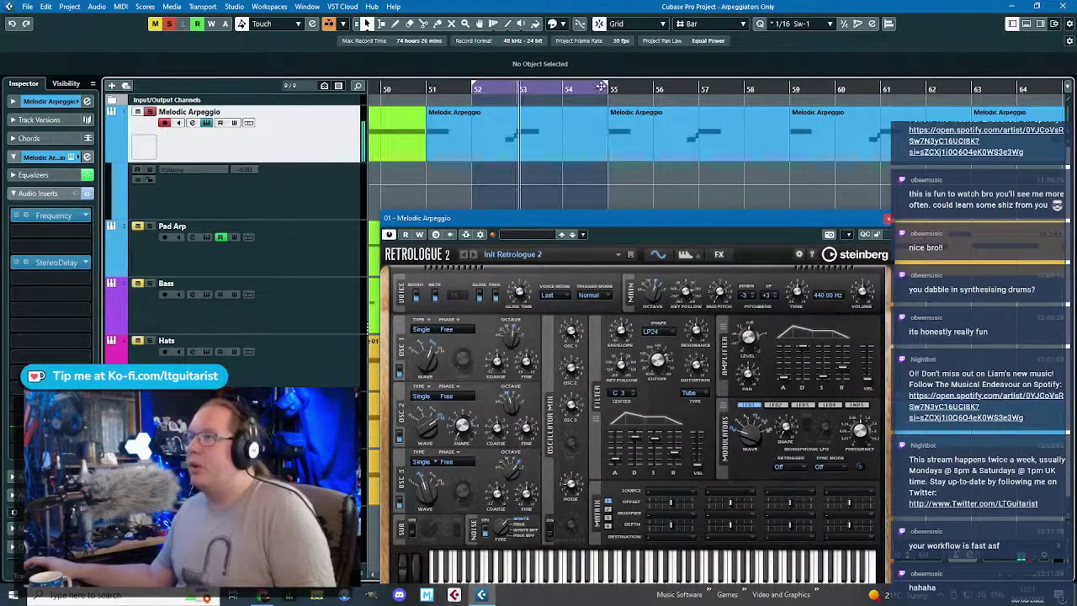
pyautogui.moveTo(606, 85); pyautogui.dragTo(565, 104)
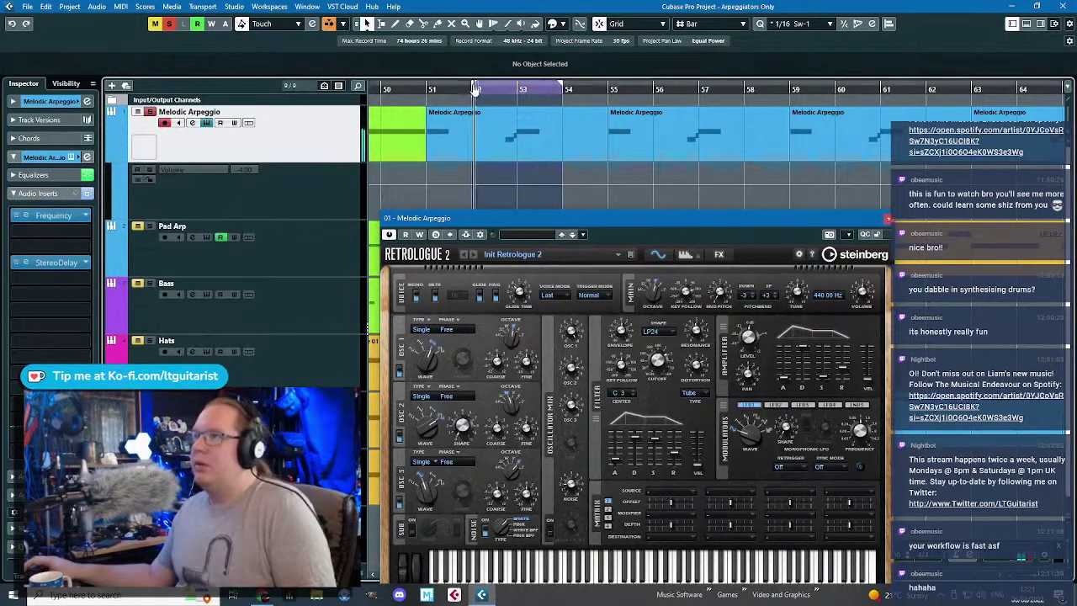
pyautogui.press('h')
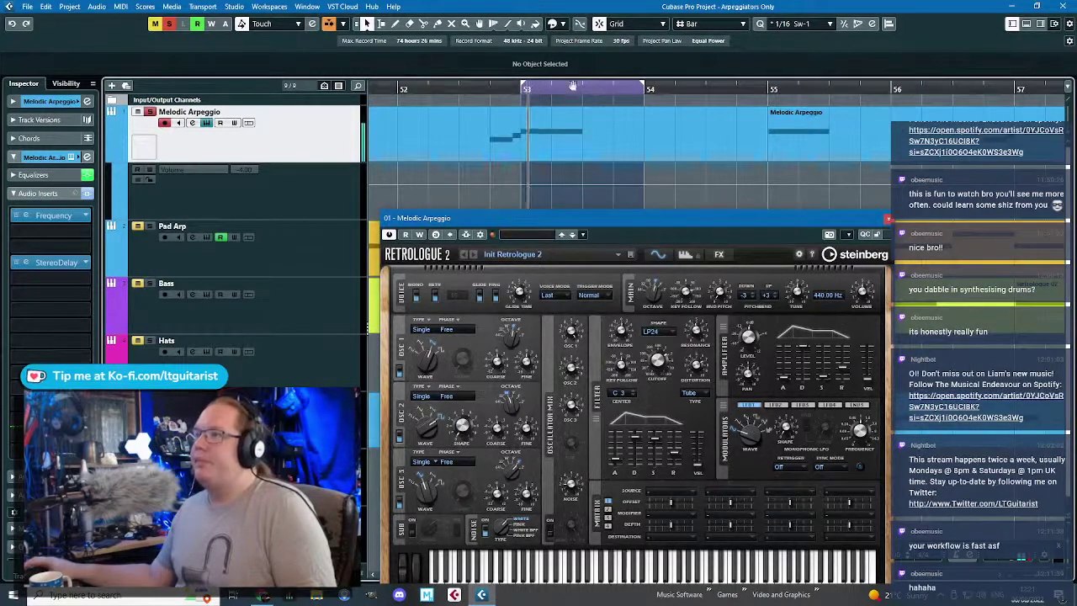
pyautogui.click(720, 26)
pyautogui.click(698, 51)
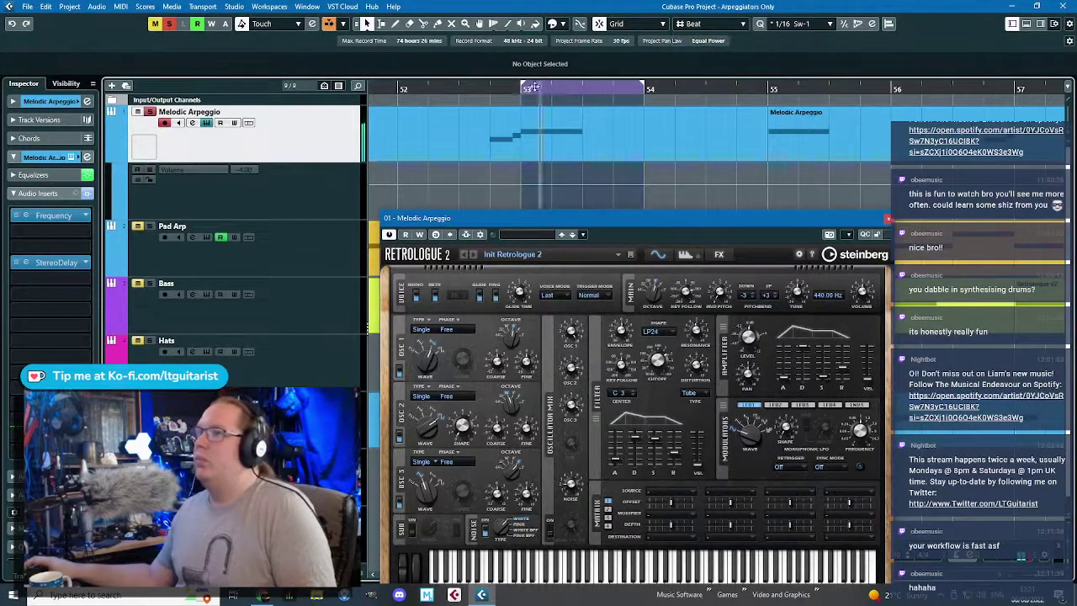
pyautogui.moveTo(608, 88); pyautogui.dragTo(554, 90)
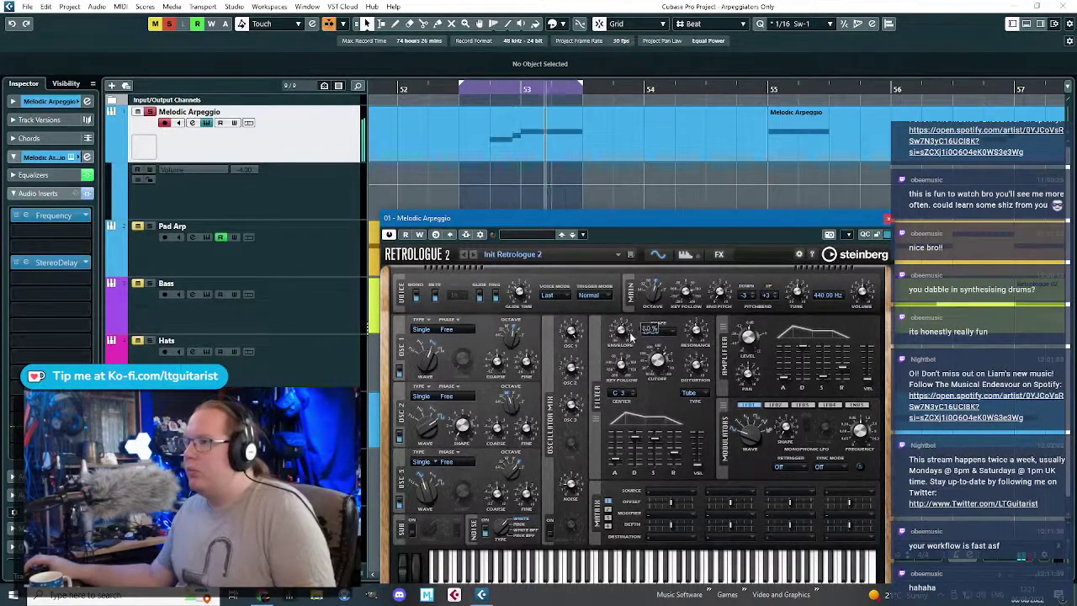
# - Adjust the attack of the Melodic Arpeggio synth's filter envelope during looped playback and reposition the synth window
pyautogui.moveTo(618, 475); pyautogui.dragTo(623, 459)
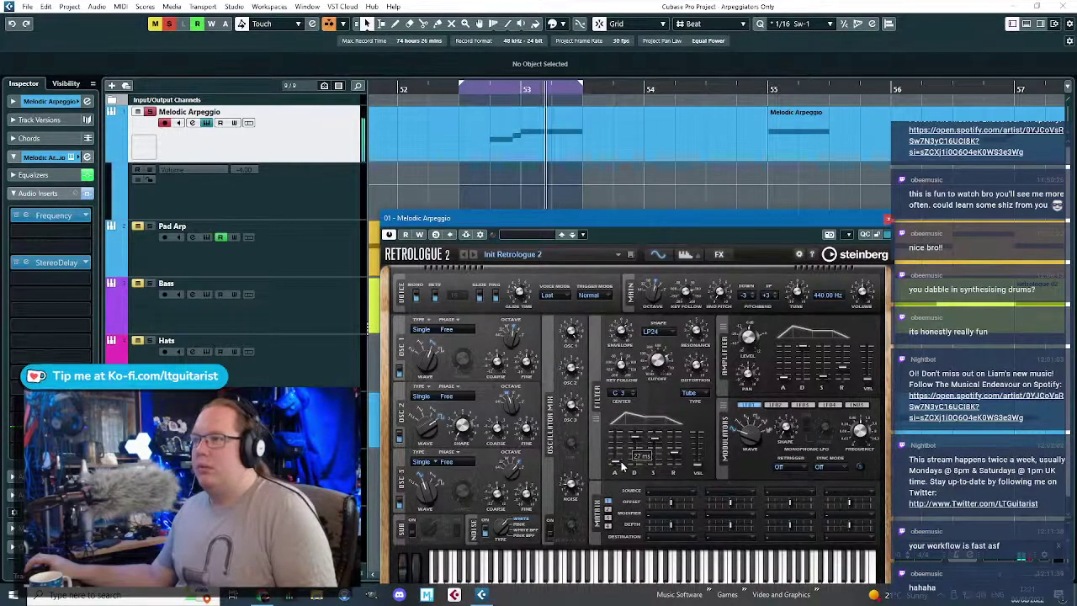
pyautogui.moveTo(740, 221); pyautogui.dragTo(866, 84)
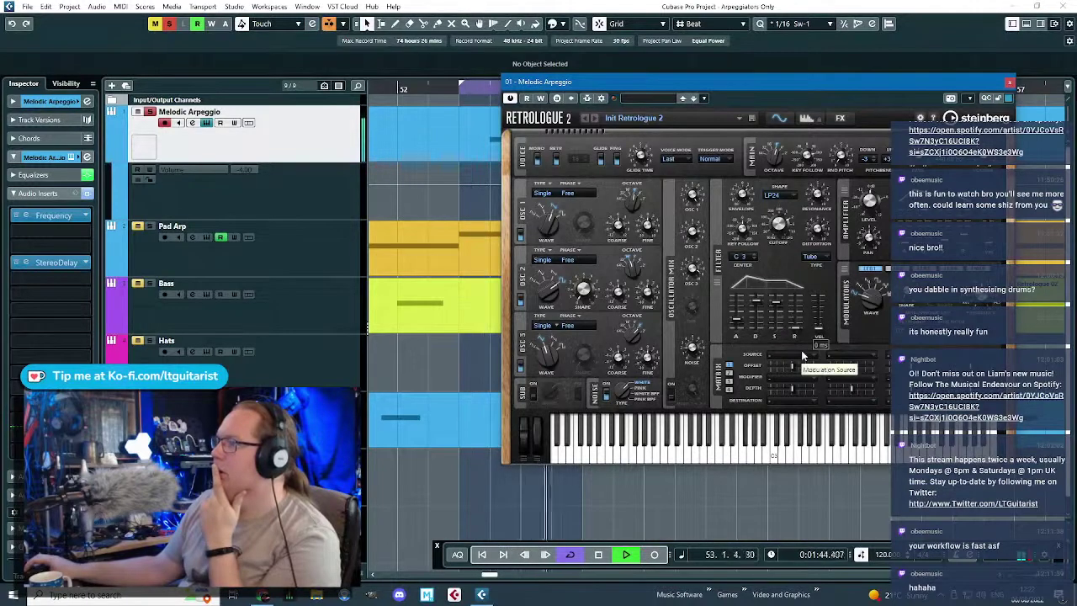
pyautogui.moveTo(802, 325)
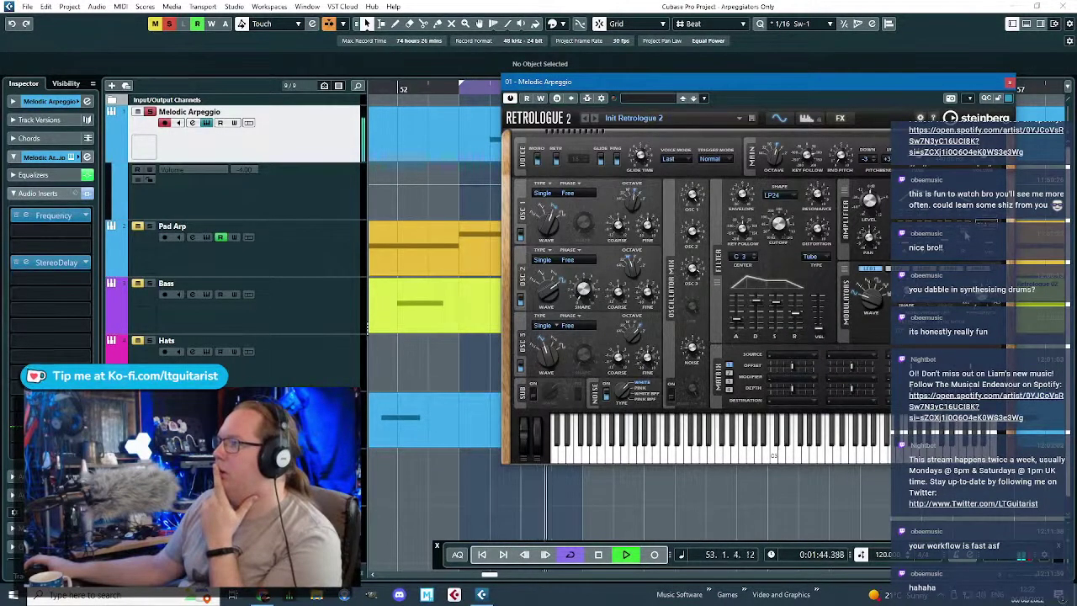
# - Adjust the glide time and filter cutoff of the Melodic Arpeggio synth, and stop playback
pyautogui.moveTo(653, 140)
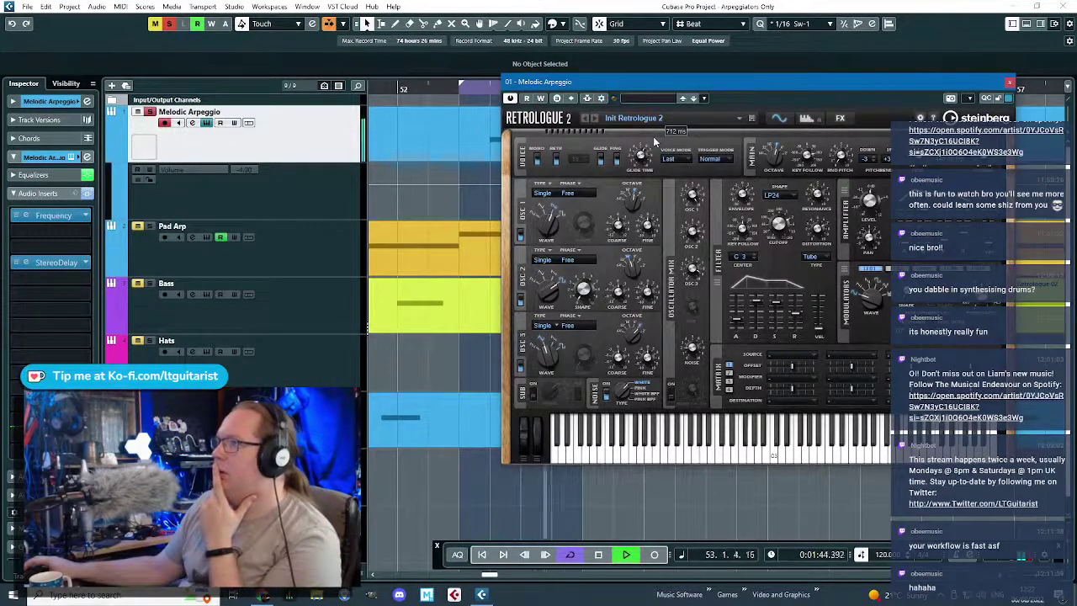
pyautogui.moveTo(649, 155); pyautogui.dragTo(646, 164)
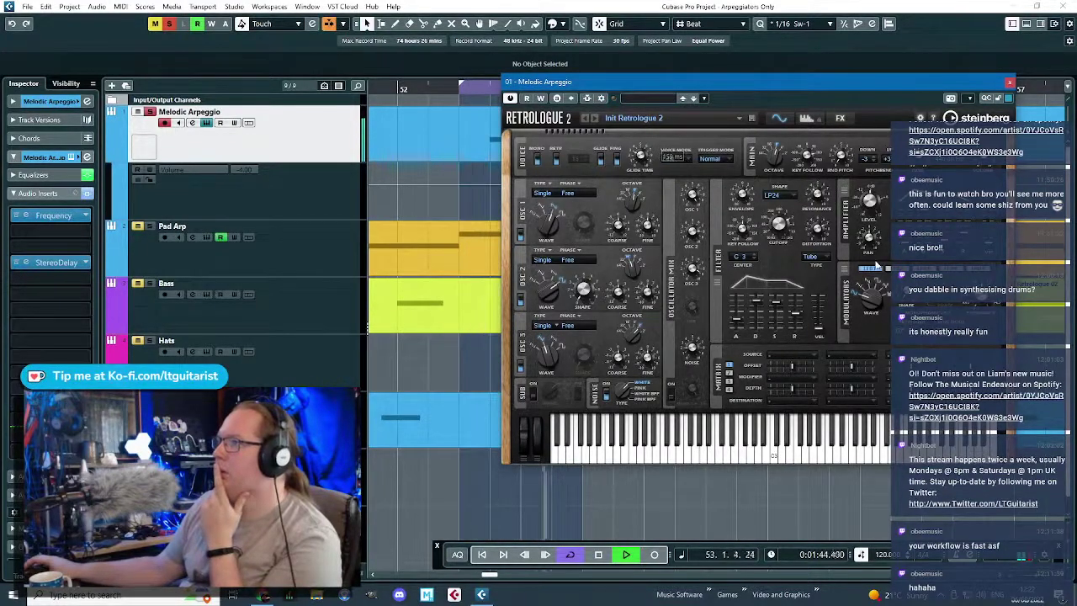
pyautogui.moveTo(783, 225); pyautogui.dragTo(786, 228)
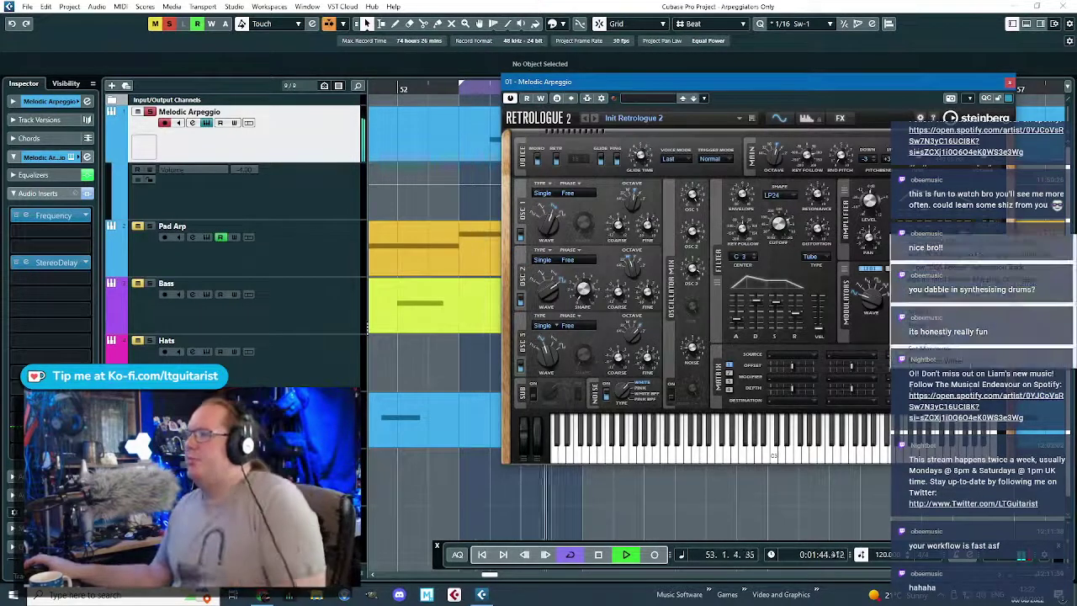
pyautogui.press('space')
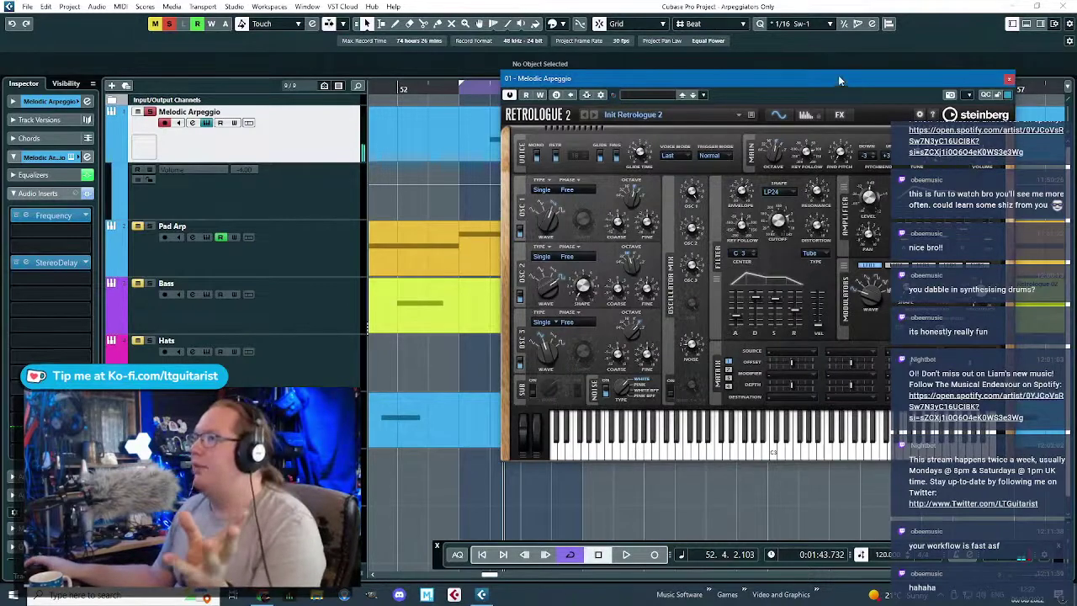
pyautogui.moveTo(838, 80); pyautogui.dragTo(806, 91)
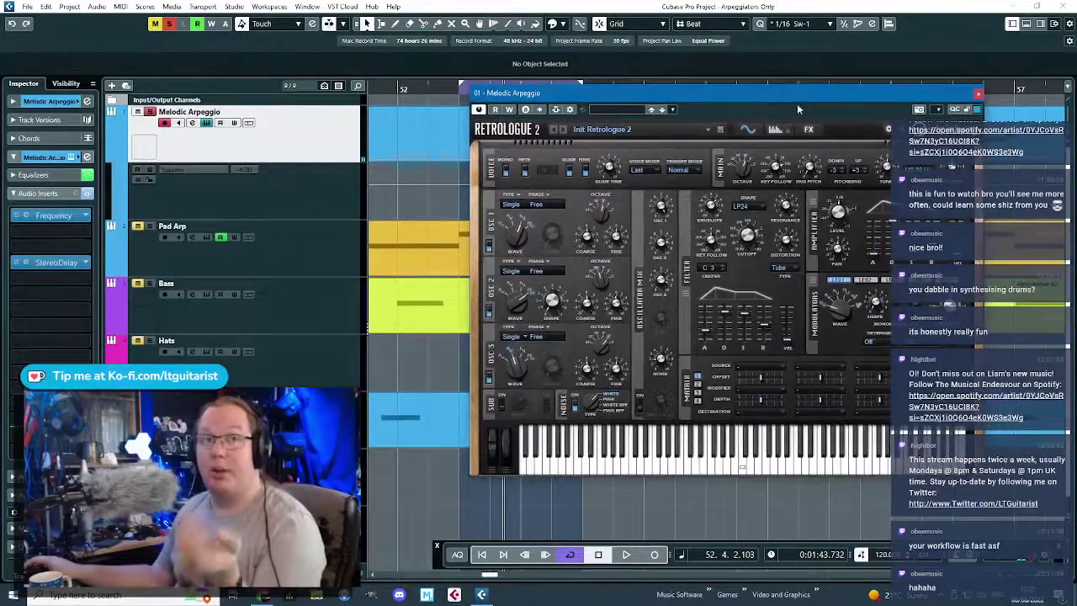
# - Show an automation track for the DCA Release of the Melodic Arpeggio synth and move the synth window clear of it
pyautogui.moveTo(725, 100); pyautogui.dragTo(714, 93)
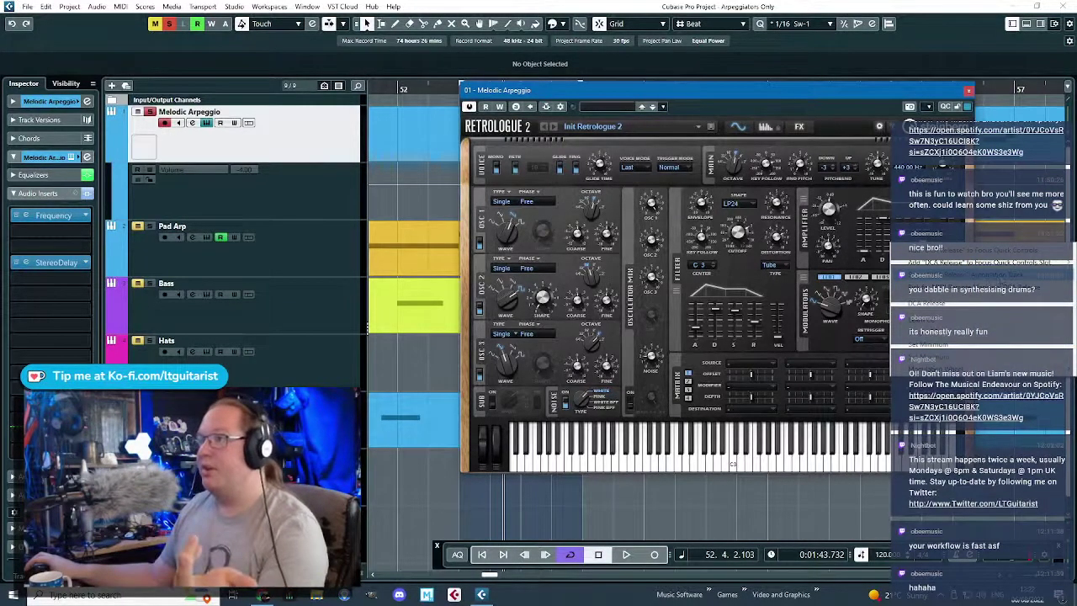
pyautogui.click(1001, 278)
pyautogui.click(286, 266)
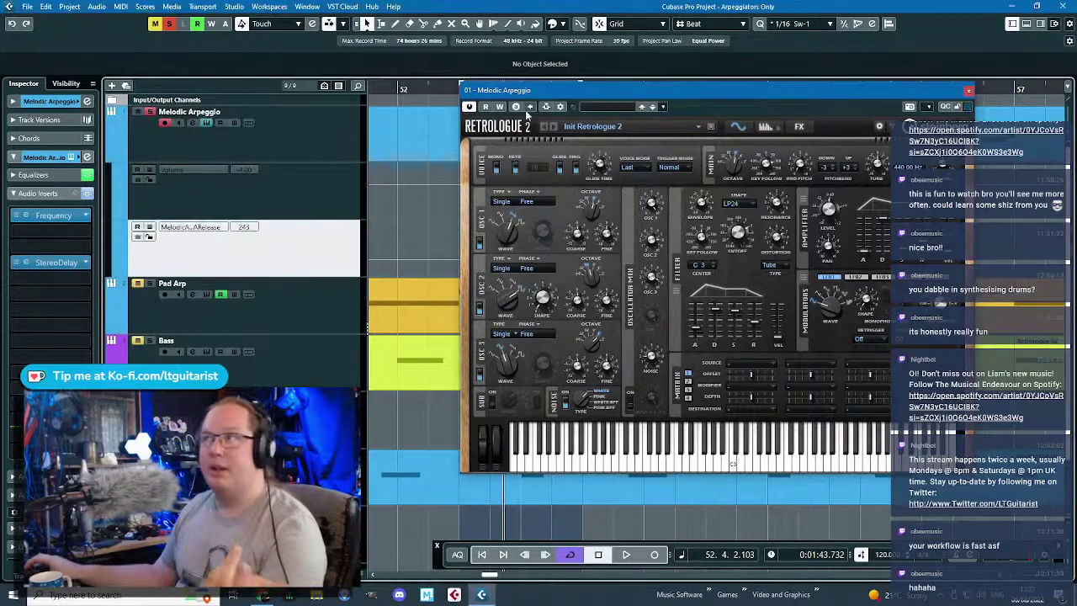
pyautogui.moveTo(522, 91); pyautogui.dragTo(577, 140)
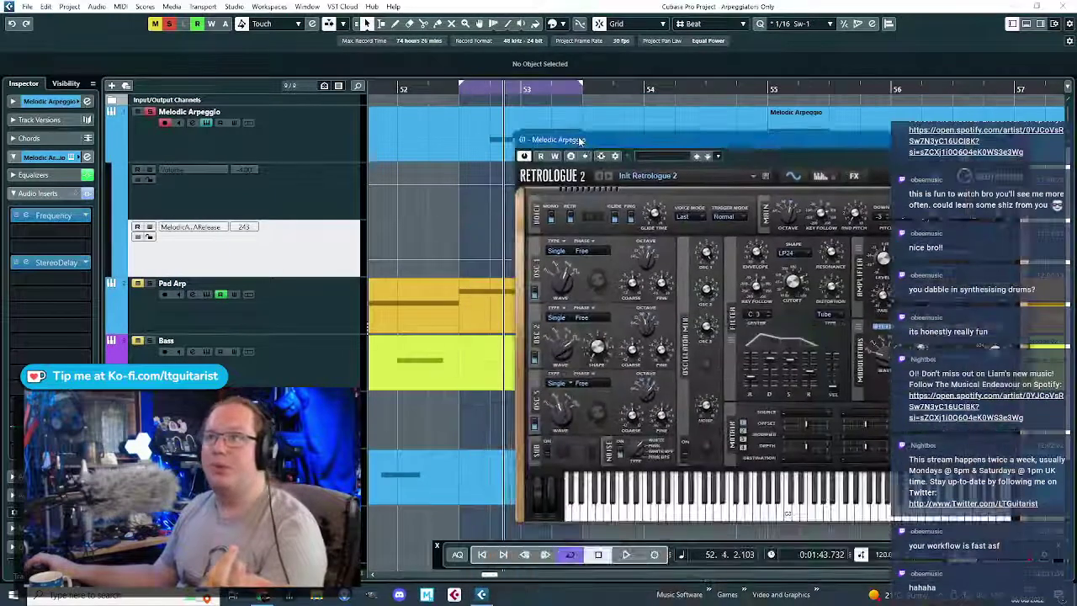
pyautogui.click(196, 237)
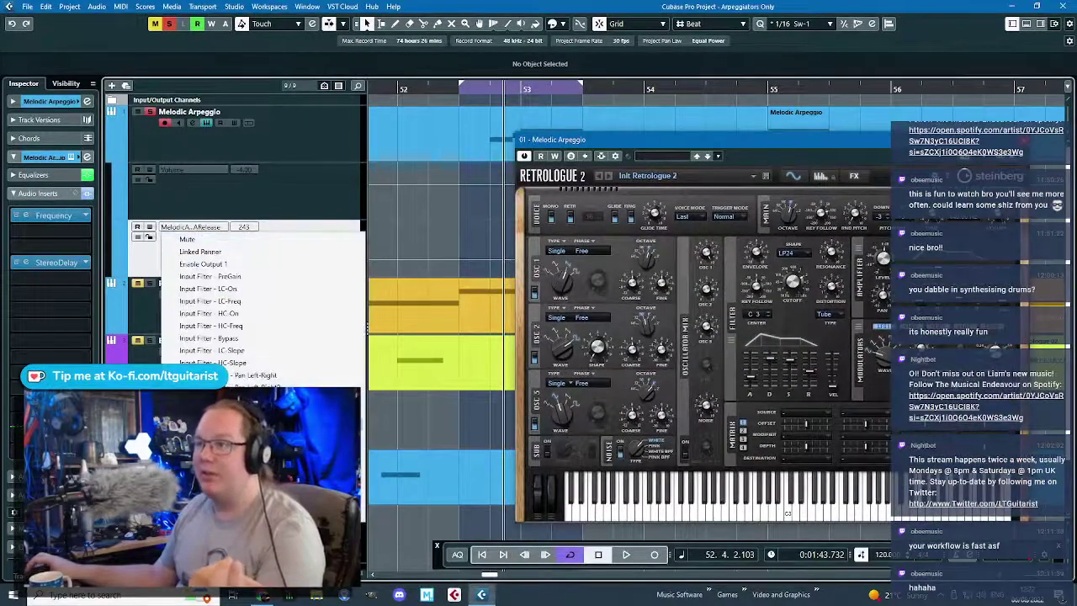
pyautogui.click(193, 503)
pyautogui.click(464, 291)
pyautogui.scroll(-10, 488, 295)
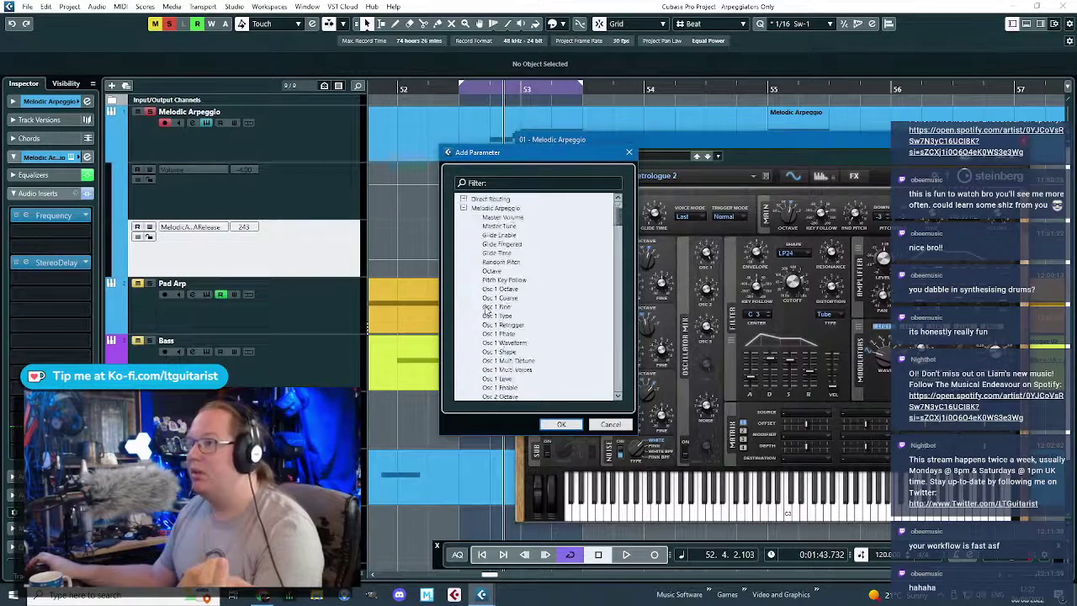
pyautogui.scroll(-7, 490, 294)
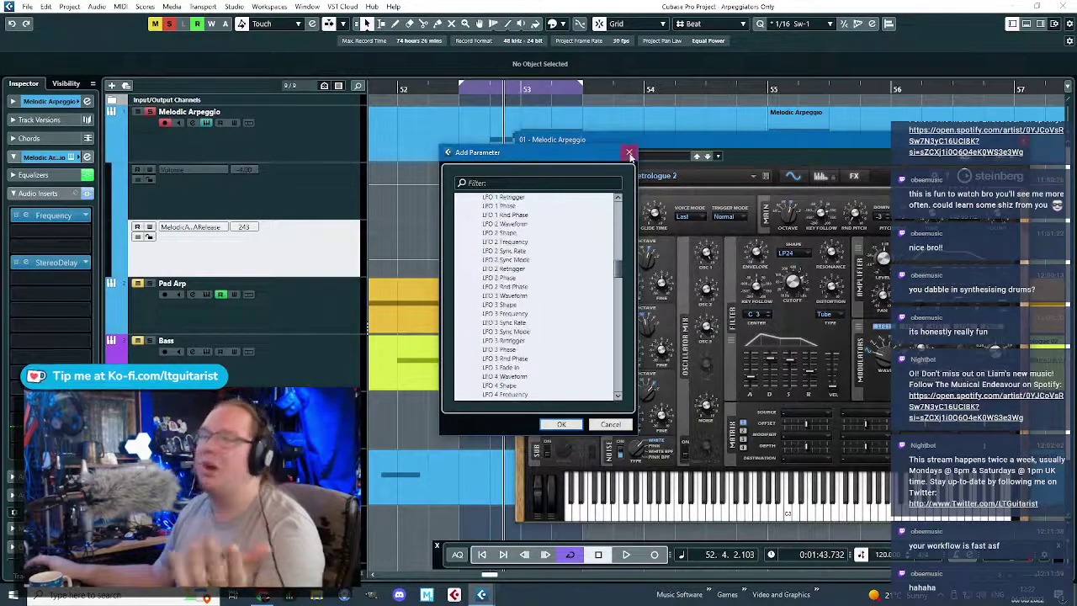
pyautogui.click(629, 153)
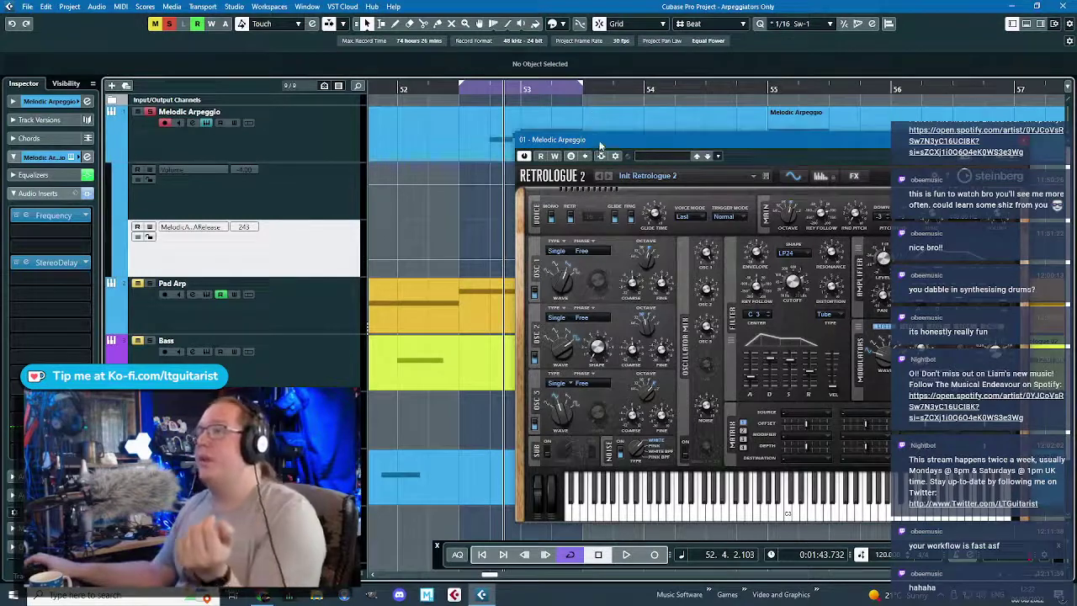
# - Show automation tracks for the Melodic Arpeggio synth's filter cutoff and filter resonance, and close the synth window
pyautogui.moveTo(601, 142); pyautogui.dragTo(267, 40)
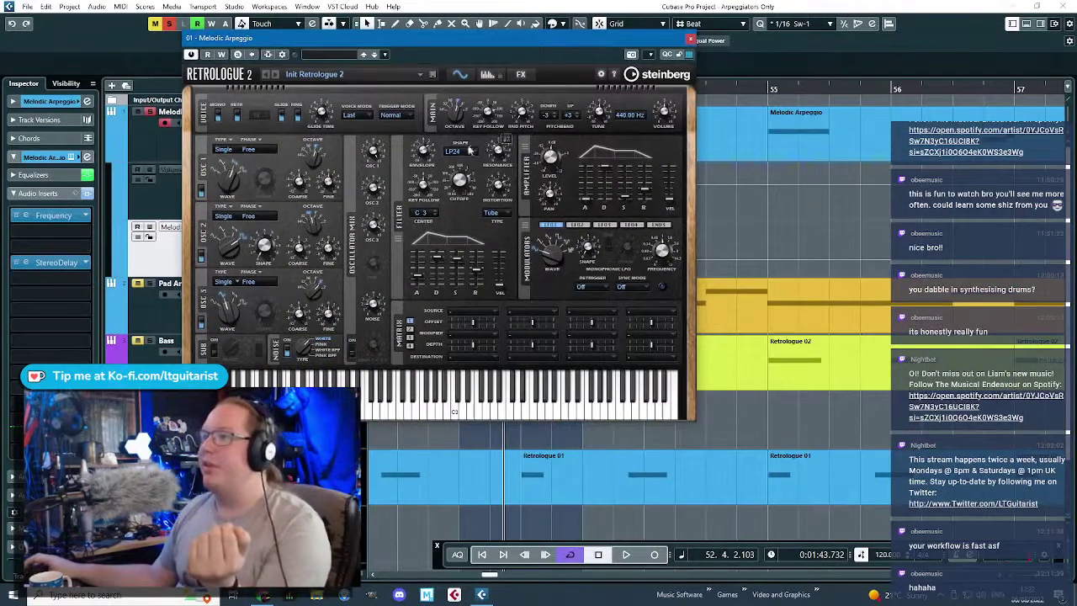
pyautogui.rightClick(459, 178)
pyautogui.click(484, 213)
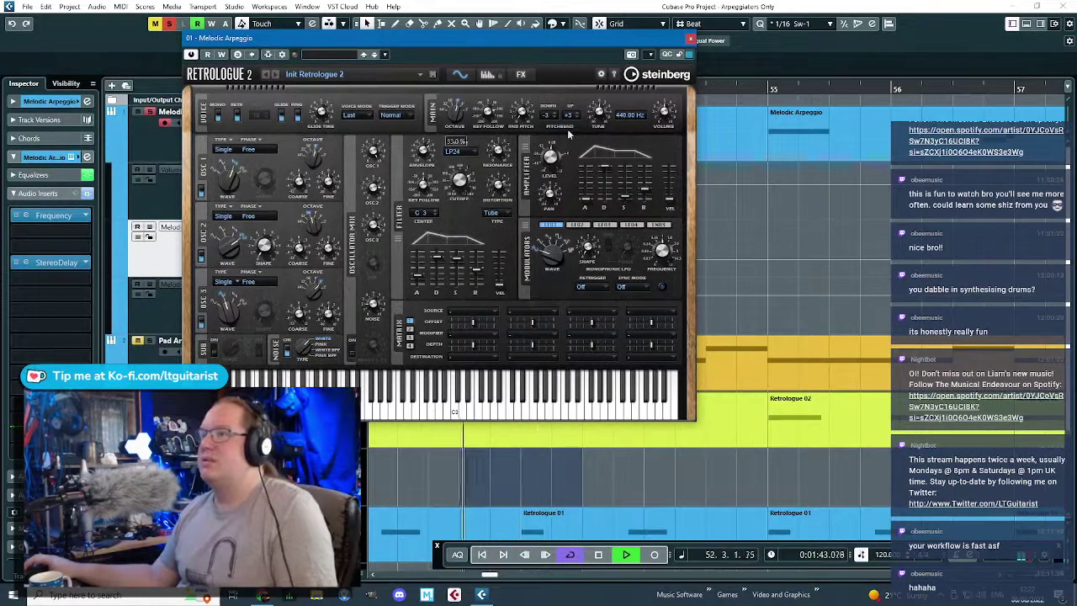
pyautogui.rightClick(498, 149)
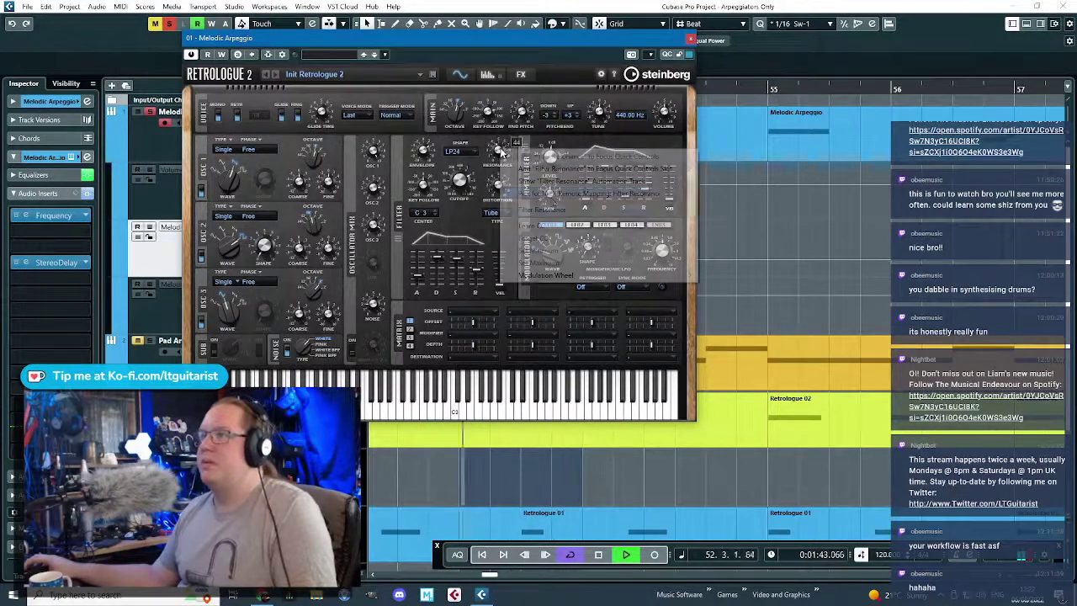
pyautogui.click(509, 187)
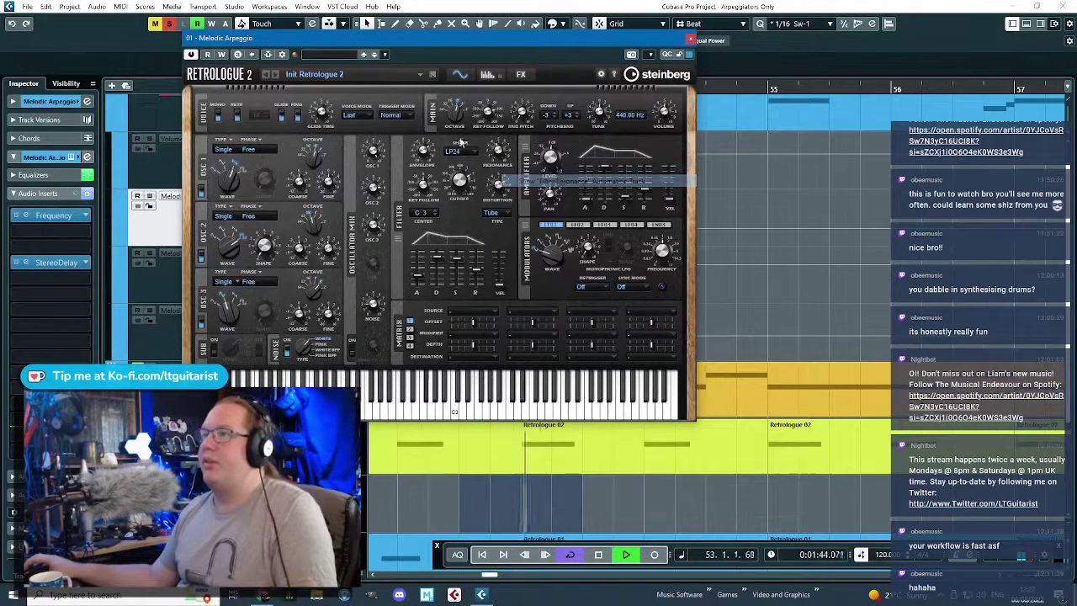
pyautogui.click(689, 39)
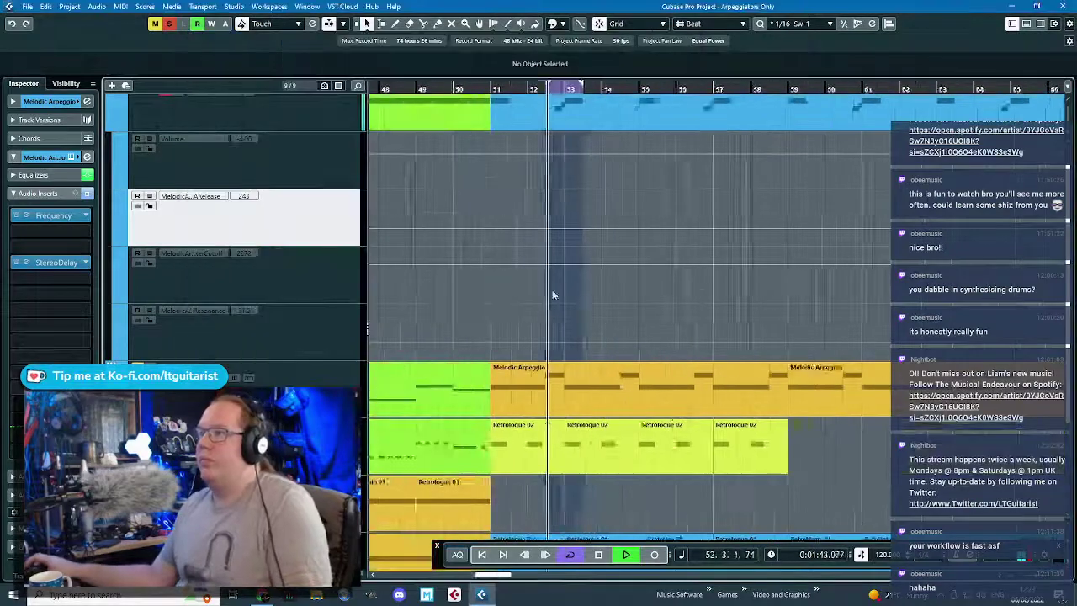
# - Automate the Melodic Arpeggio's filter resonance in a gentle curve rising from bar 51 to about 86 near bar 61
pyautogui.scroll(-3, 702, 321)
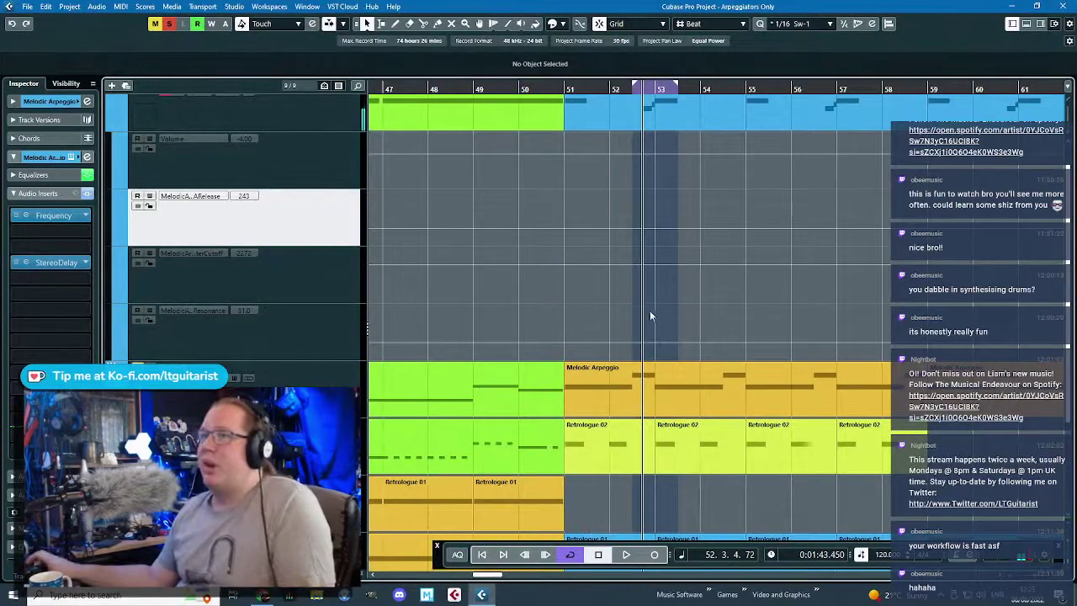
pyautogui.scroll(2, 650, 316)
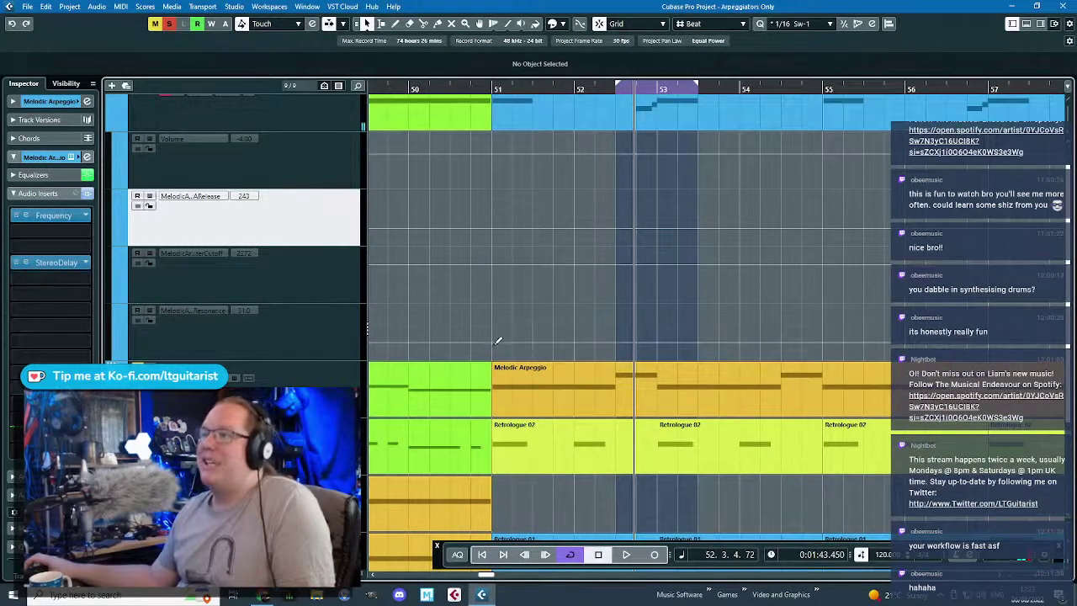
pyautogui.click(495, 341)
pyautogui.scroll(-2, 515, 351)
pyautogui.click(561, 352)
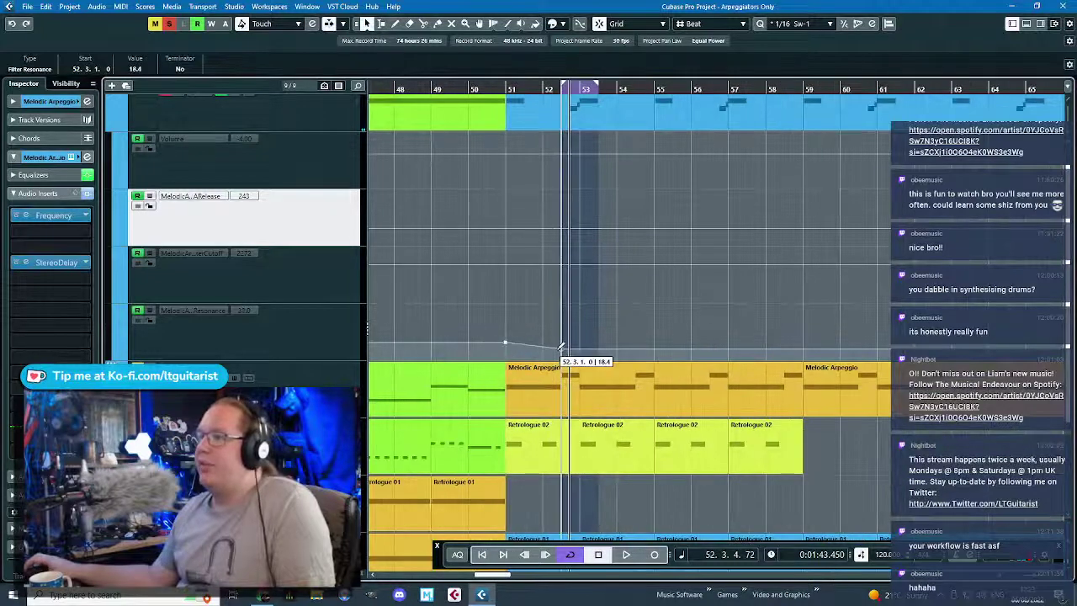
pyautogui.press('space')
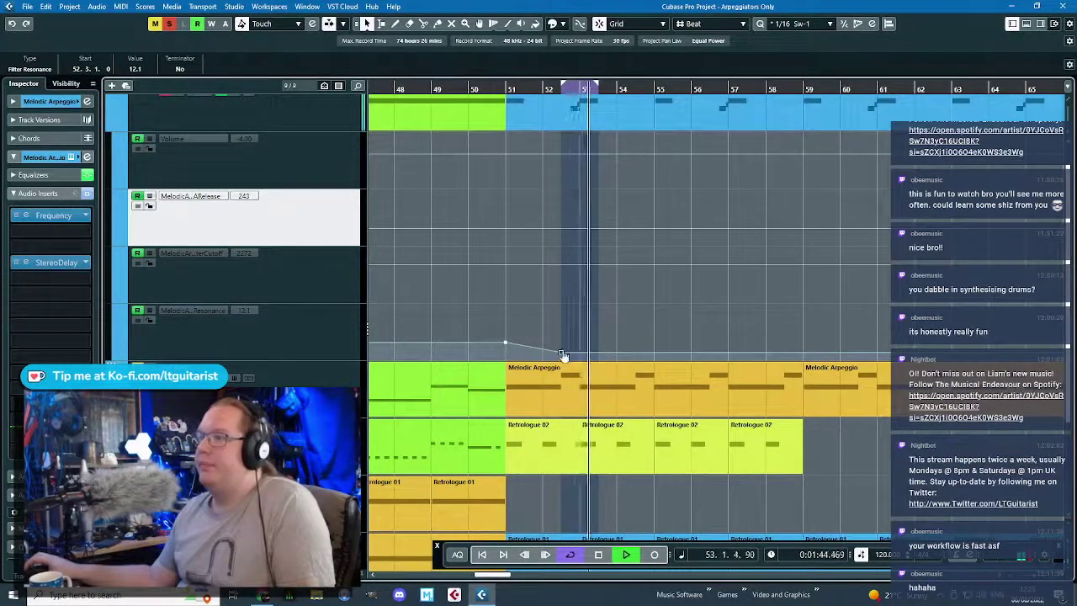
pyautogui.moveTo(563, 355); pyautogui.dragTo(868, 313)
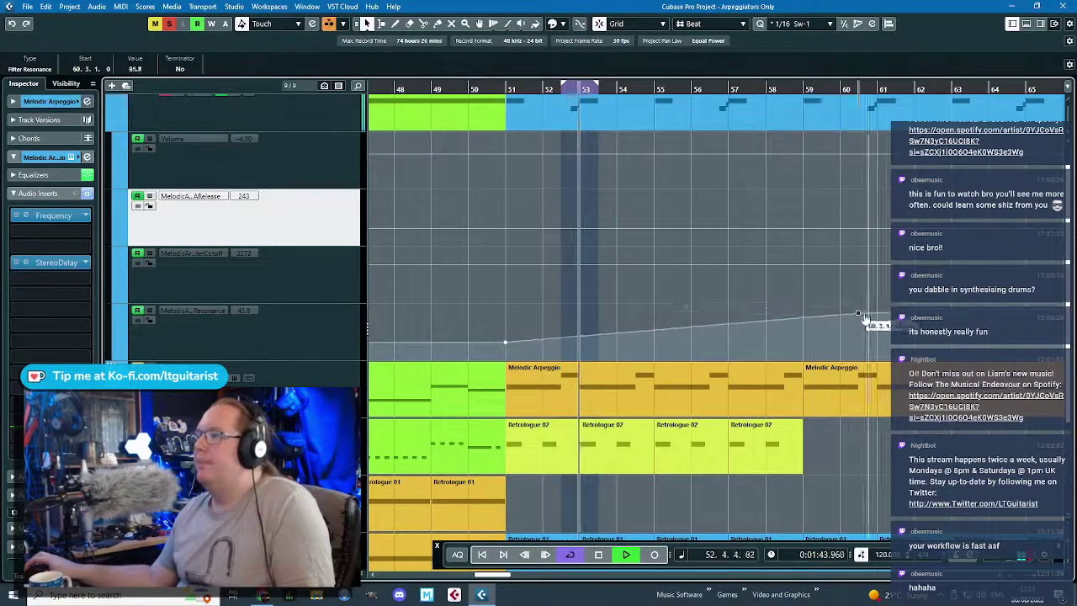
pyautogui.click(685, 332)
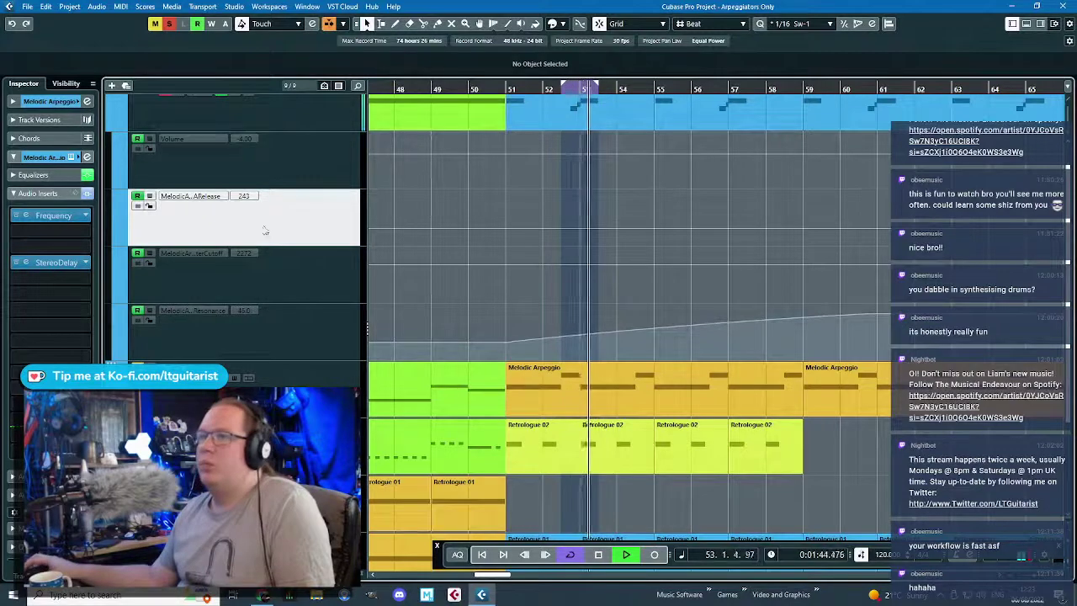
# - Automate the Melodic Arpeggio's DCA Release to fall from bar 51 to a value of 13 at bar 55
pyautogui.moveTo(510, 225); pyautogui.dragTo(654, 242)
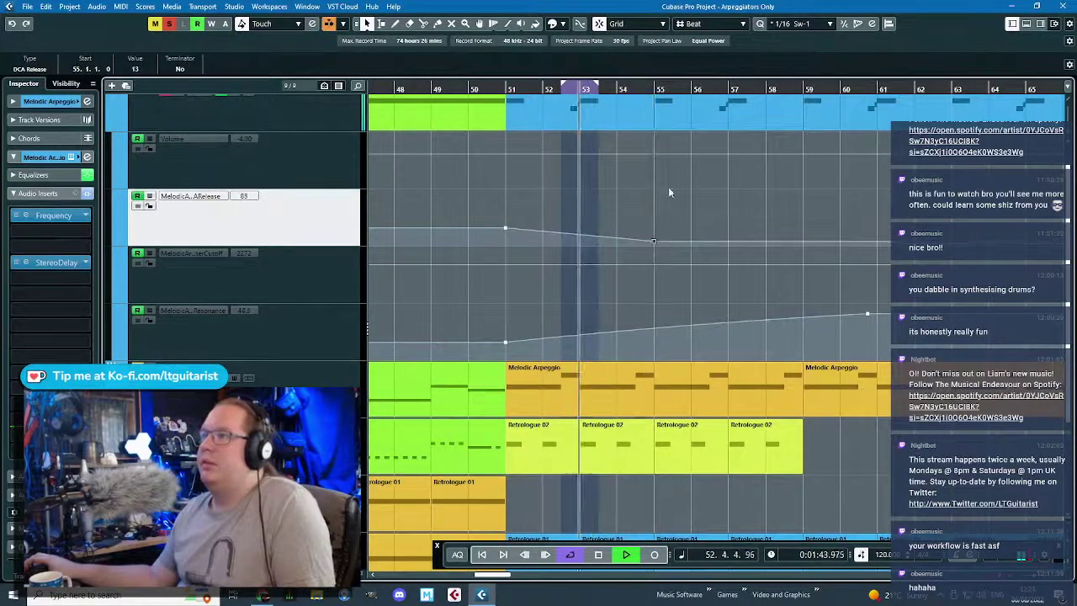
pyautogui.click(653, 85)
pyautogui.click(564, 85)
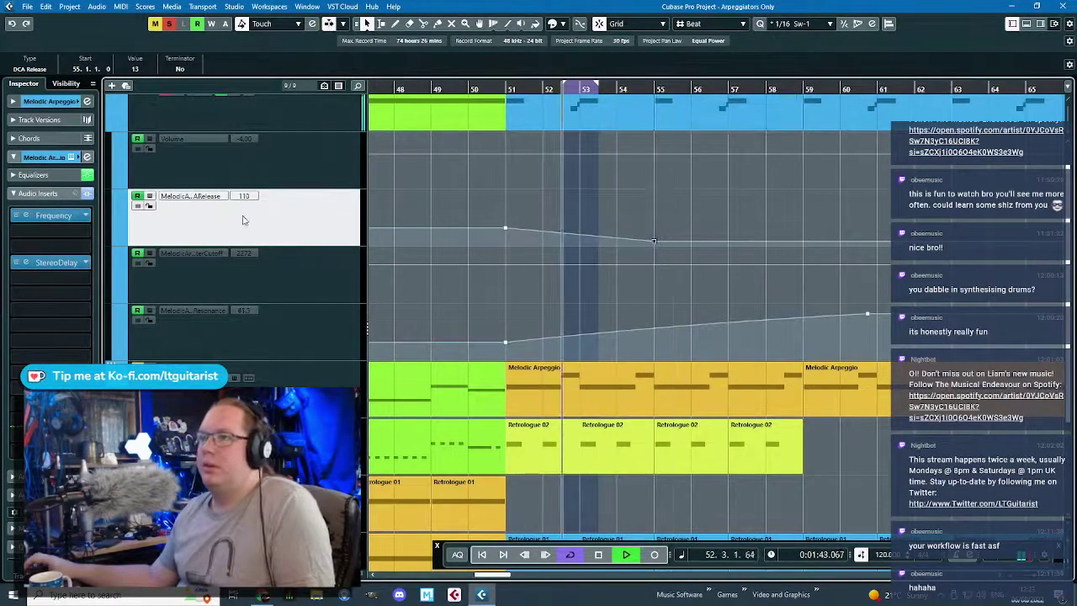
# - Automate the Melodic Arpeggio's filter cutoff to rise slightly from 2272 at bar 51 to a point near bar 62
pyautogui.click(506, 263)
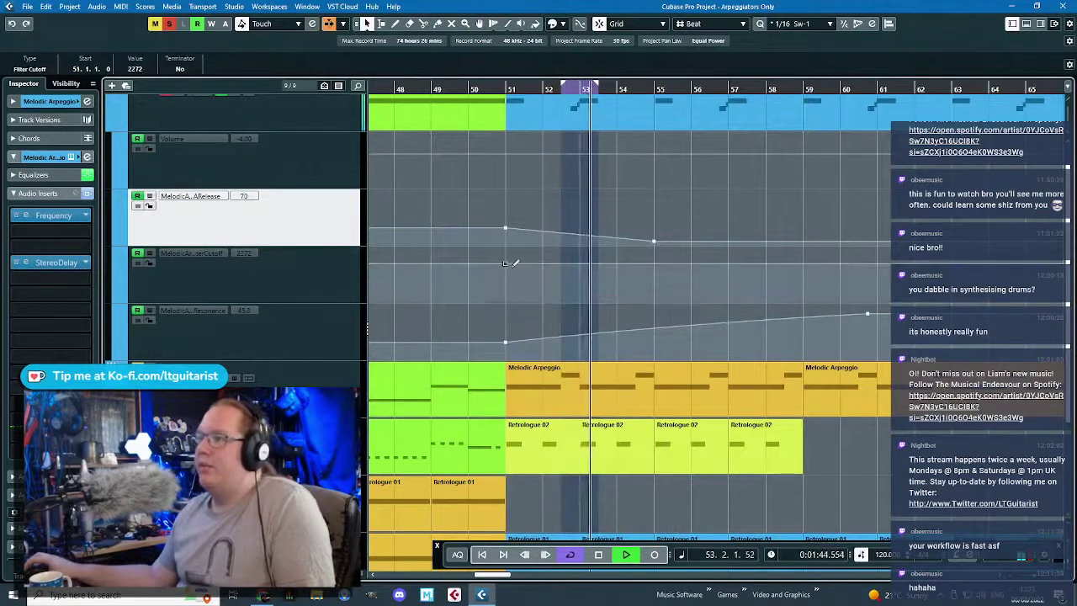
pyautogui.click(655, 268)
pyautogui.moveTo(657, 267); pyautogui.dragTo(908, 256)
pyautogui.click(831, 185)
# - Turn off looping, clear all mute and solo states, and play through the new section with auto-scroll switched
pyautogui.moveTo(448, 89)
pyautogui.mouseDown()
pyautogui.moveTo(471, 90)
pyautogui.moveTo(461, 94)
pyautogui.mouseUp()
pyautogui.click(570, 555)
pyautogui.scroll(2, 450, 280)
pyautogui.scroll(3, 532, 256)
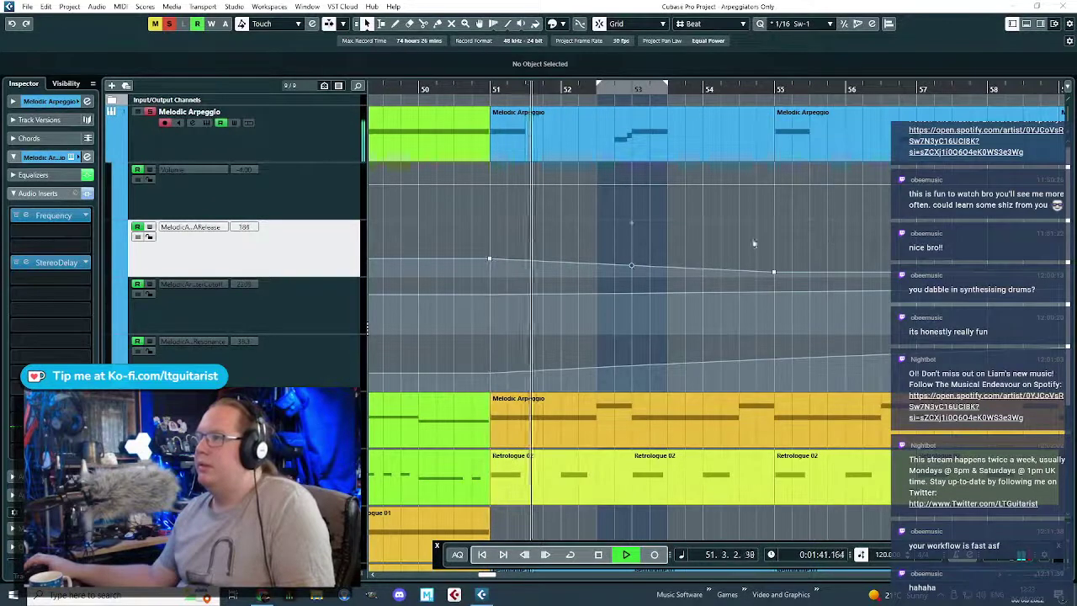
pyautogui.click(327, 131)
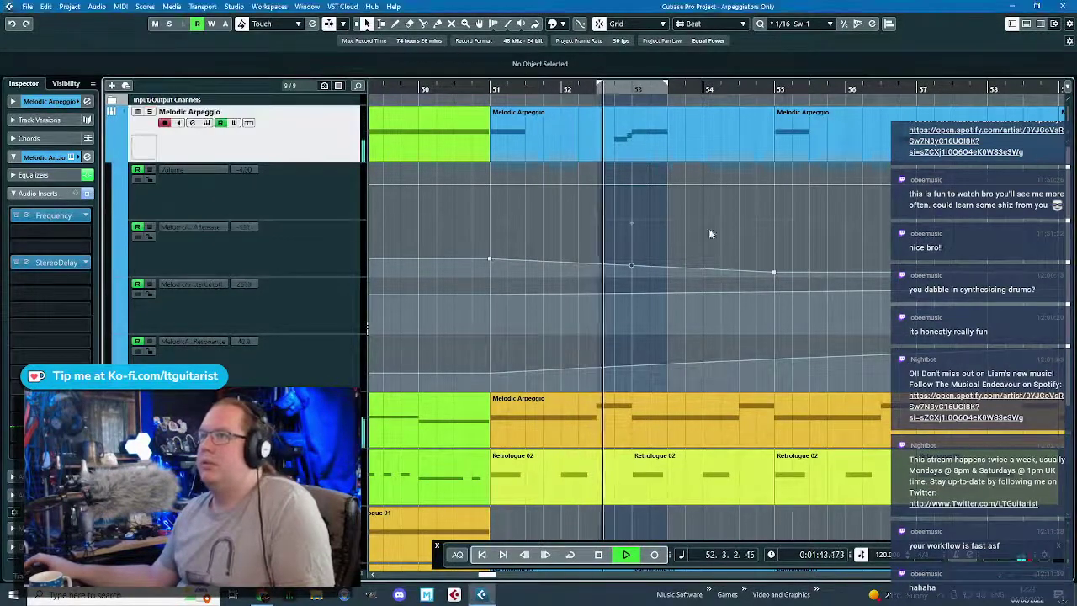
pyautogui.press('f')
pyautogui.scroll(-3, 769, 234)
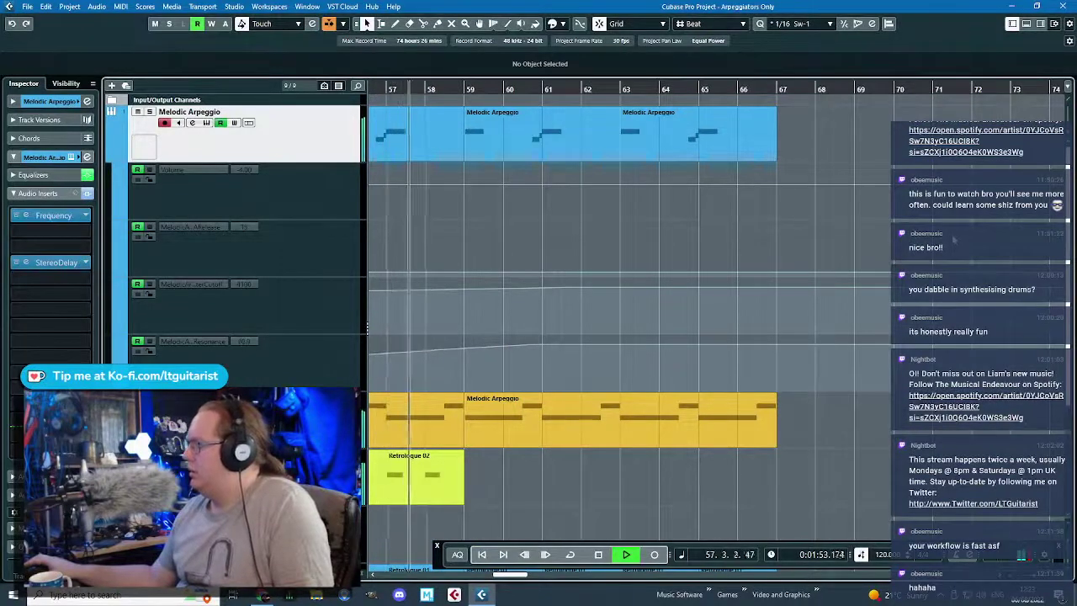
pyautogui.scroll(-2, 954, 239)
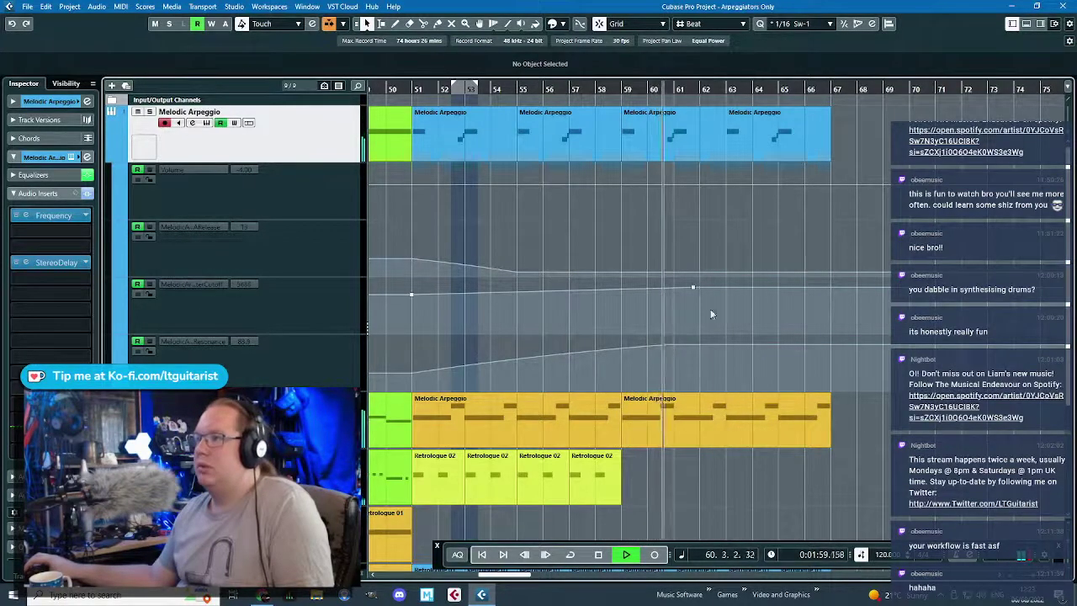
# - Move the Melodic Arpeggio's resonance end point to 74.2 at 63.2.1.0 and lower its cutoff end point to about 4180 near bar 63
pyautogui.moveTo(667, 346); pyautogui.dragTo(731, 349)
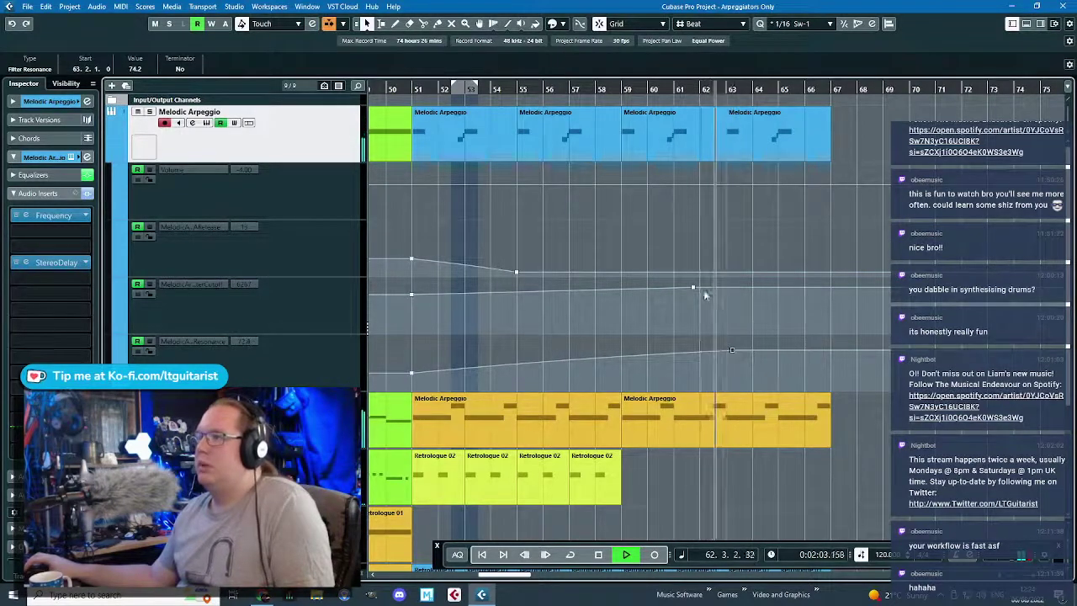
pyautogui.moveTo(694, 288); pyautogui.dragTo(727, 291)
pyautogui.click(712, 229)
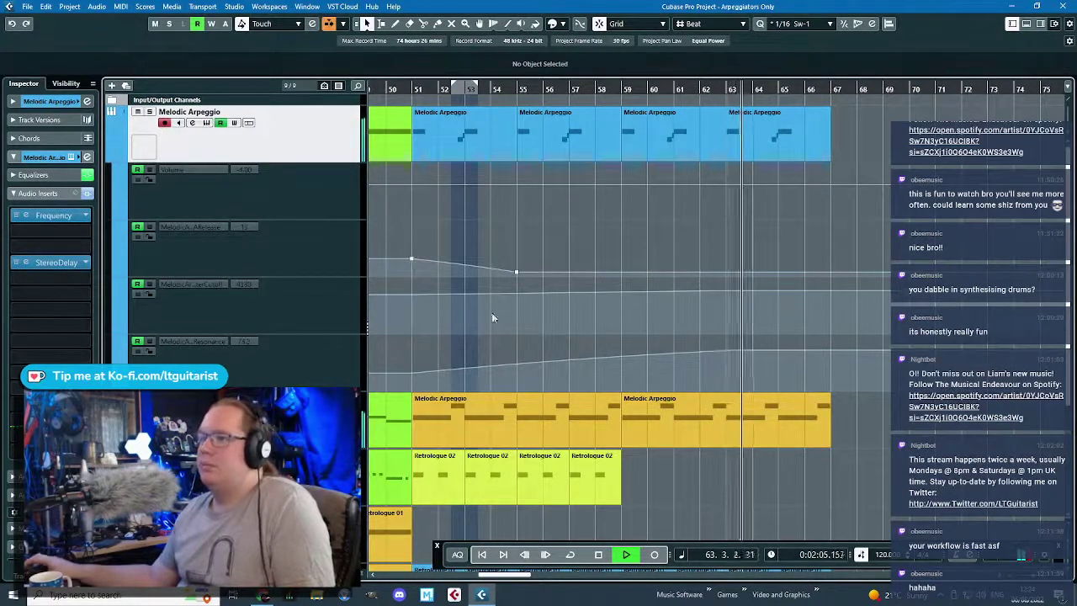
pyautogui.scroll(-3, 494, 317)
pyautogui.moveTo(508, 365); pyautogui.dragTo(508, 366)
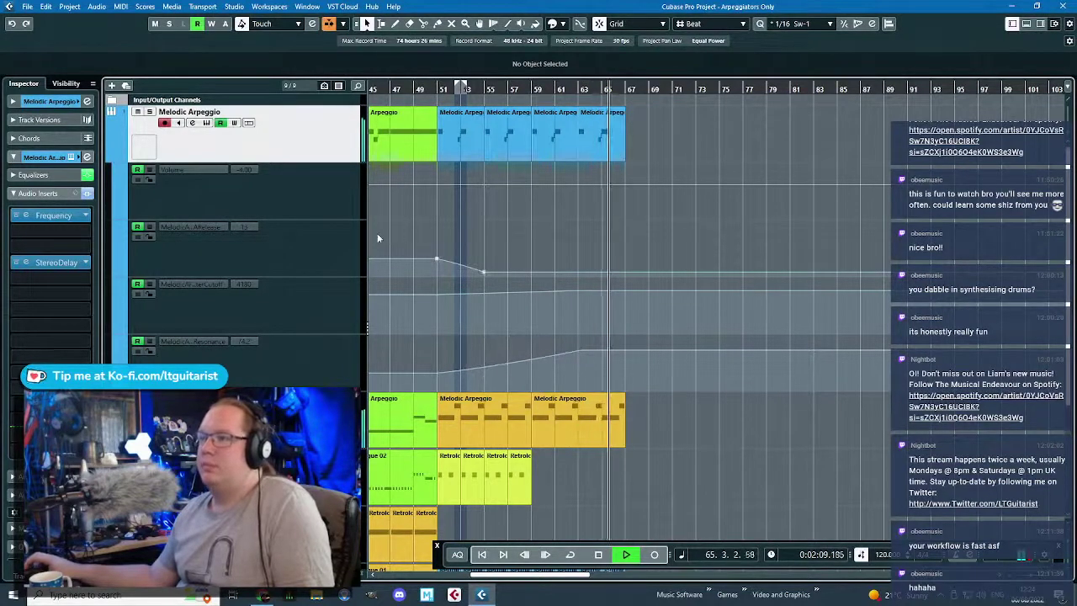
# - Lock the Melodic Arpeggio's resonance, cutoff, DCA Release and volume automation tracks
pyautogui.click(150, 351)
pyautogui.click(150, 294)
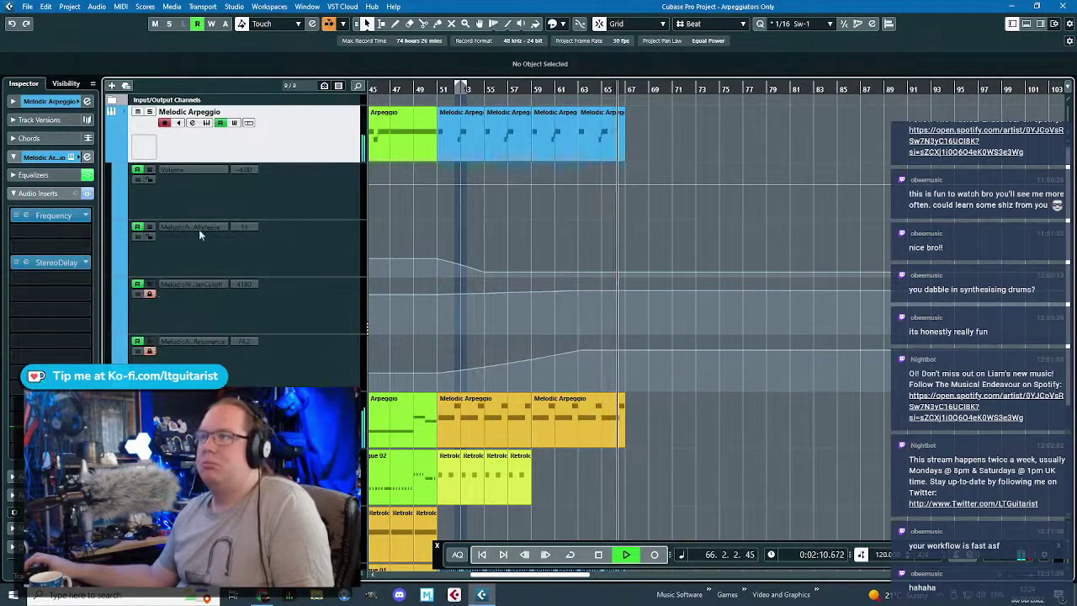
pyautogui.click(150, 237)
pyautogui.click(174, 187)
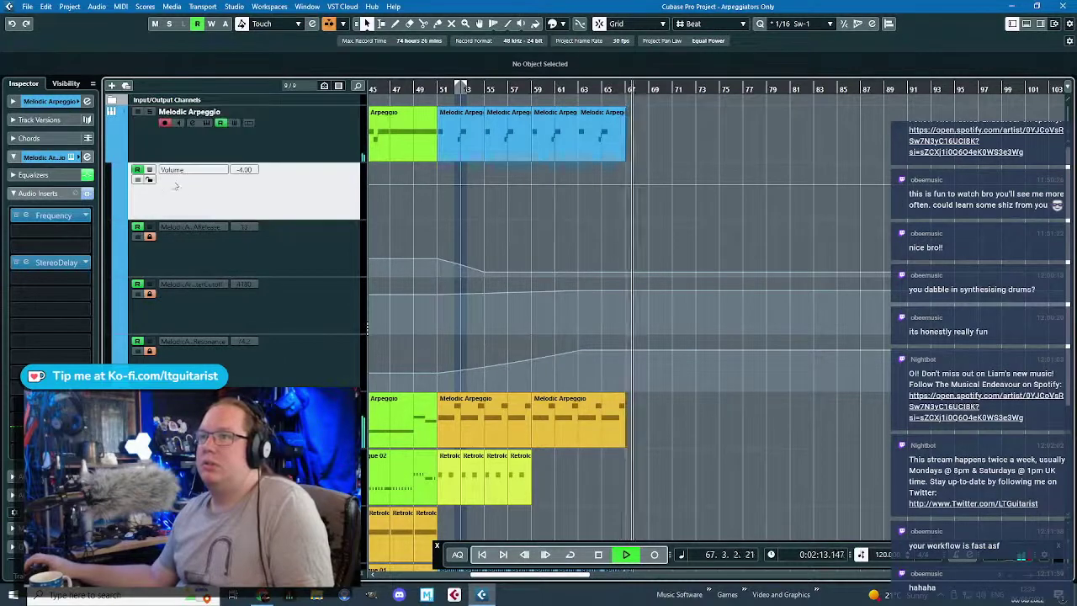
pyautogui.click(150, 179)
# - Duplicate the last Melodic Arpeggio part to bar 67, split the copy at bar 68 and delete the remainder
pyautogui.moveTo(671, 197); pyautogui.dragTo(613, 145)
pyautogui.hotkey('ctrl', 'd')
pyautogui.scroll(3, 627, 188)
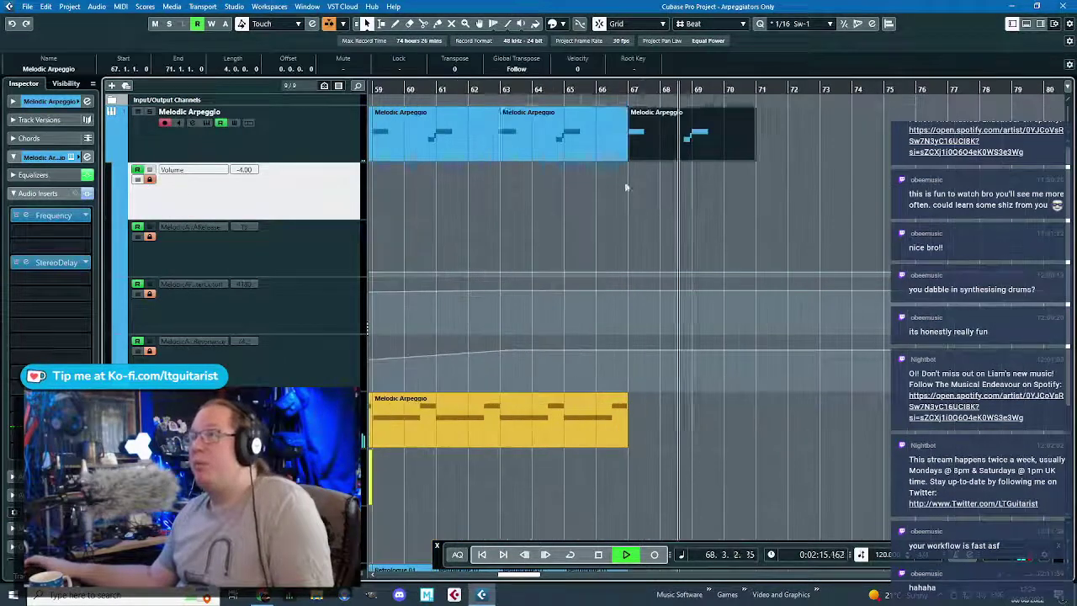
pyautogui.scroll(3, 627, 188)
pyautogui.press('3')
pyautogui.click(708, 145)
pyautogui.press('1')
pyautogui.moveTo(738, 173); pyautogui.dragTo(717, 141)
pyautogui.press('Delete')
# - Play the section ending from bar 66 and delete the one-bar Melodic Arpeggio part at bar 67
pyautogui.click(564, 89)
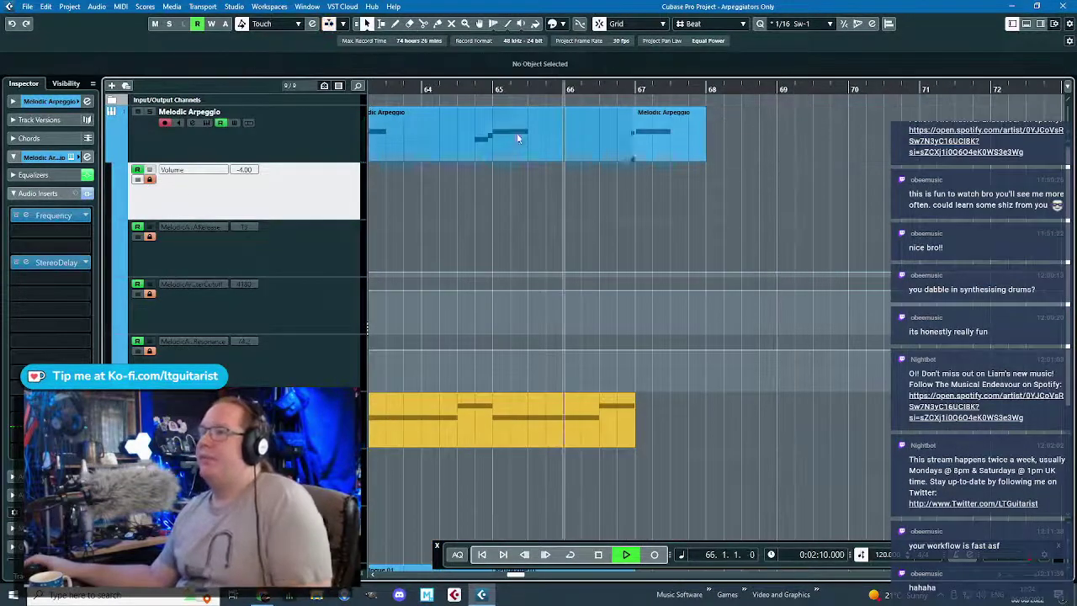
pyautogui.scroll(-5, 533, 185)
pyautogui.scroll(4, 561, 233)
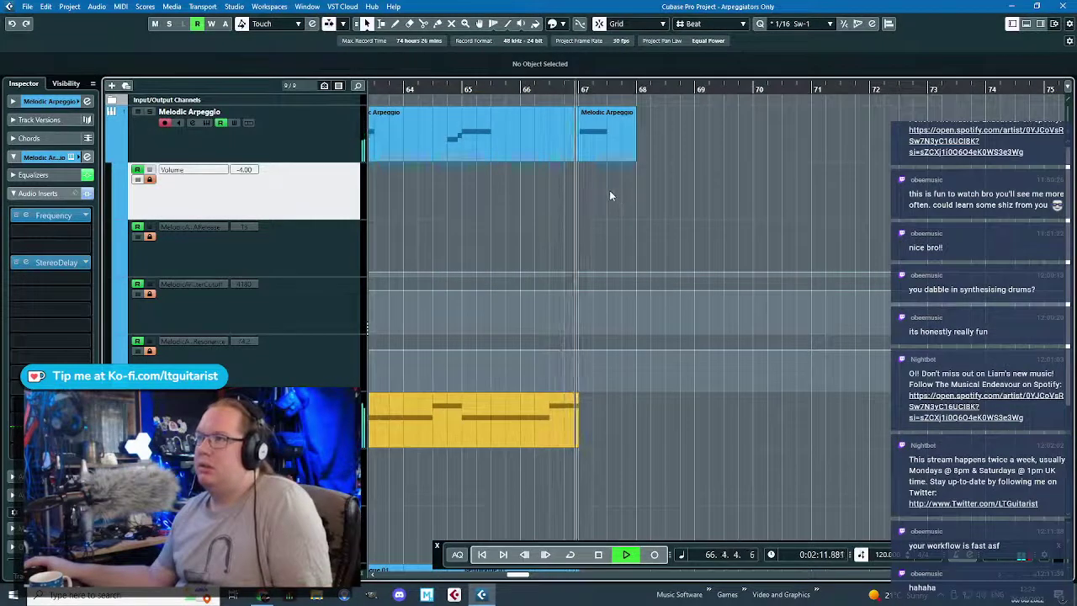
pyautogui.scroll(-4, 522, 242)
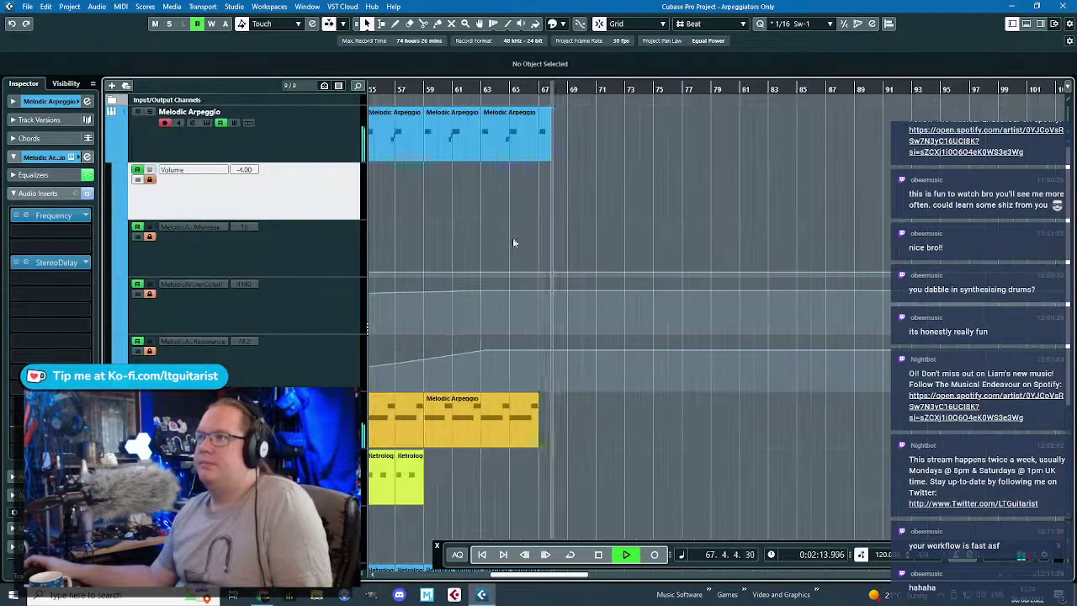
pyautogui.moveTo(559, 226); pyautogui.dragTo(544, 149)
pyautogui.press('Delete')
# - Stop playback and open the Pad Arp part spanning bars 59 to 67 in the Key Editor
pyautogui.moveTo(593, 201); pyautogui.dragTo(438, 244)
pyautogui.press('h')
pyautogui.press('h')
pyautogui.press('h')
pyautogui.press('h')
pyautogui.press('h')
pyautogui.press('h')
pyautogui.press('space')
pyautogui.doubleClick(729, 409)
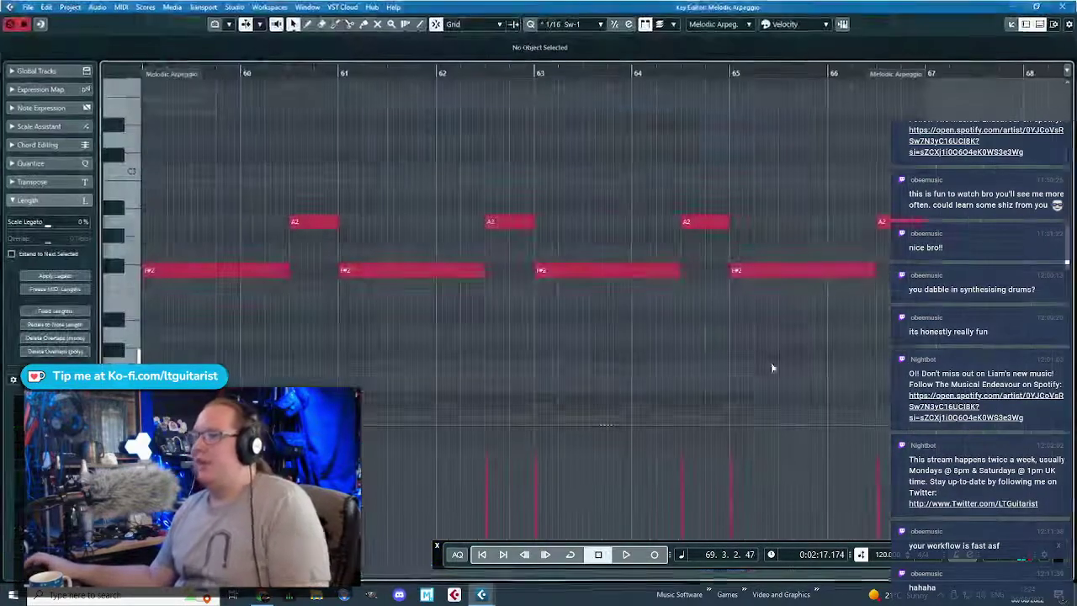
# - Close the Key Editor and play the section ending from bar 65
pyautogui.click(1060, 6)
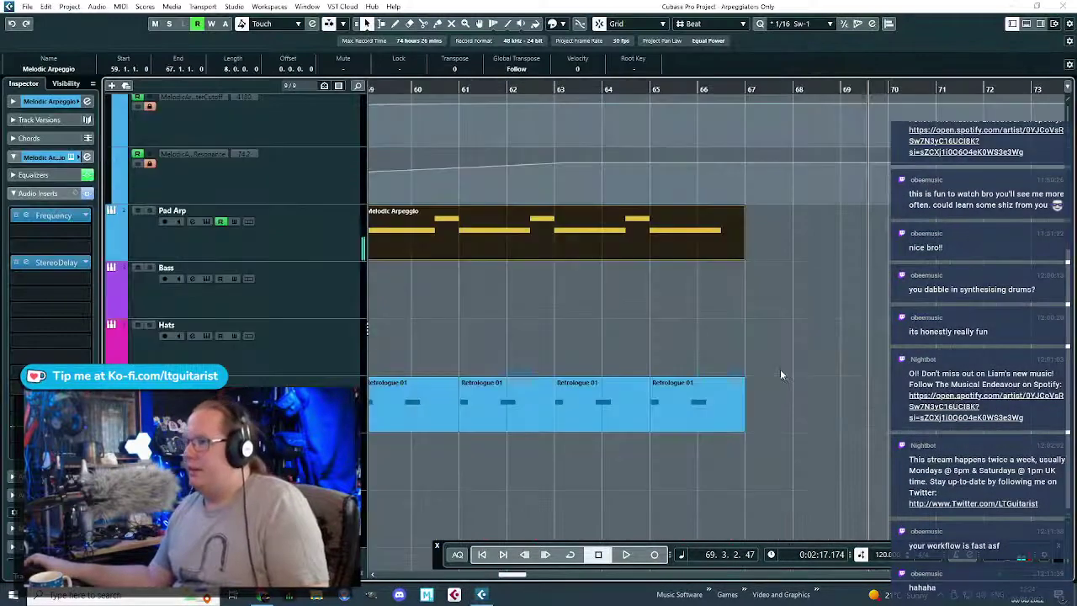
pyautogui.scroll(-3, 776, 370)
pyautogui.click(652, 89)
pyautogui.press('space')
pyautogui.scroll(7, 760, 395)
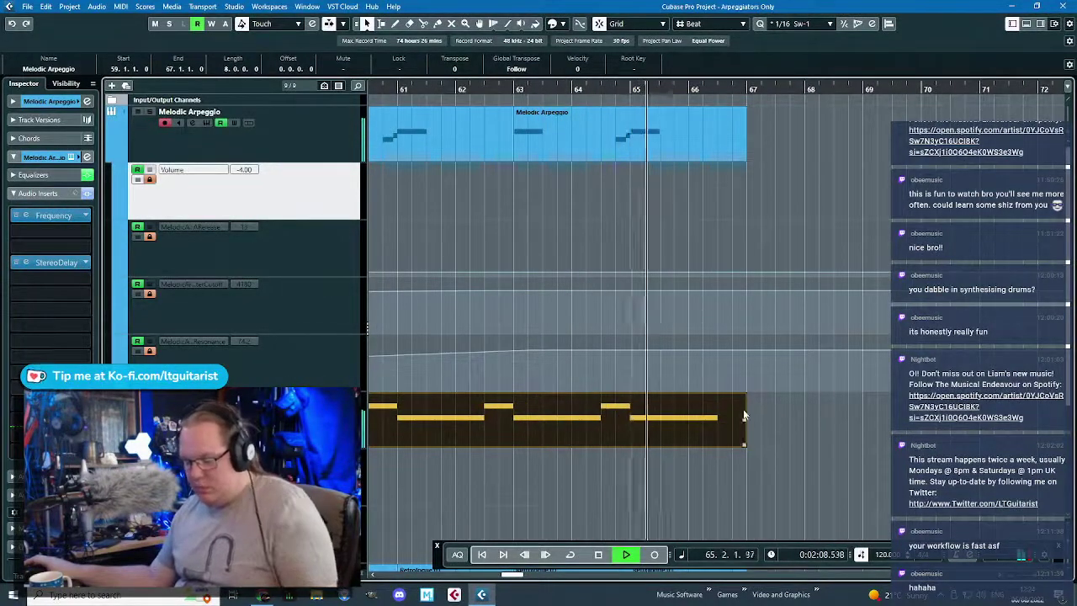
pyautogui.click(828, 505)
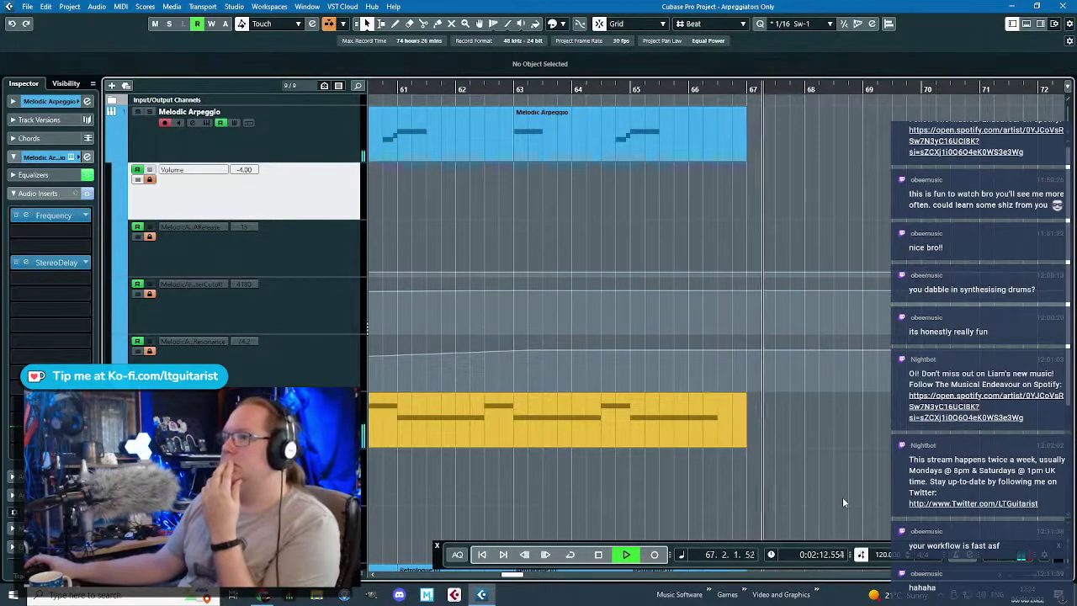
# - Play the arrangement from the start and show the Hats track's volume automation
pyautogui.moveTo(404, 90); pyautogui.dragTo(357, 83)
pyautogui.click(390, 92)
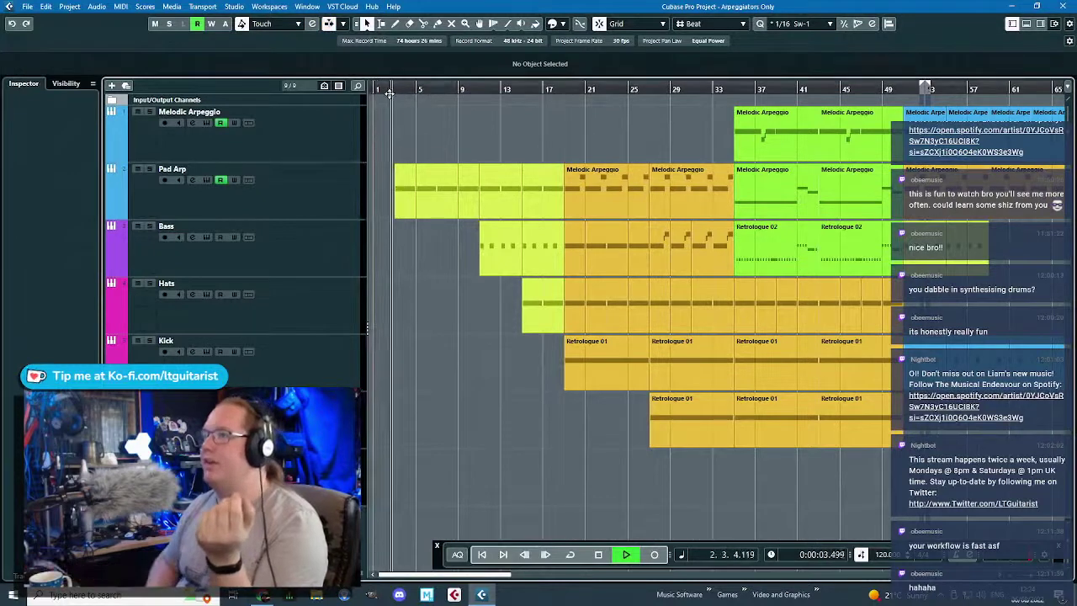
pyautogui.press('space')
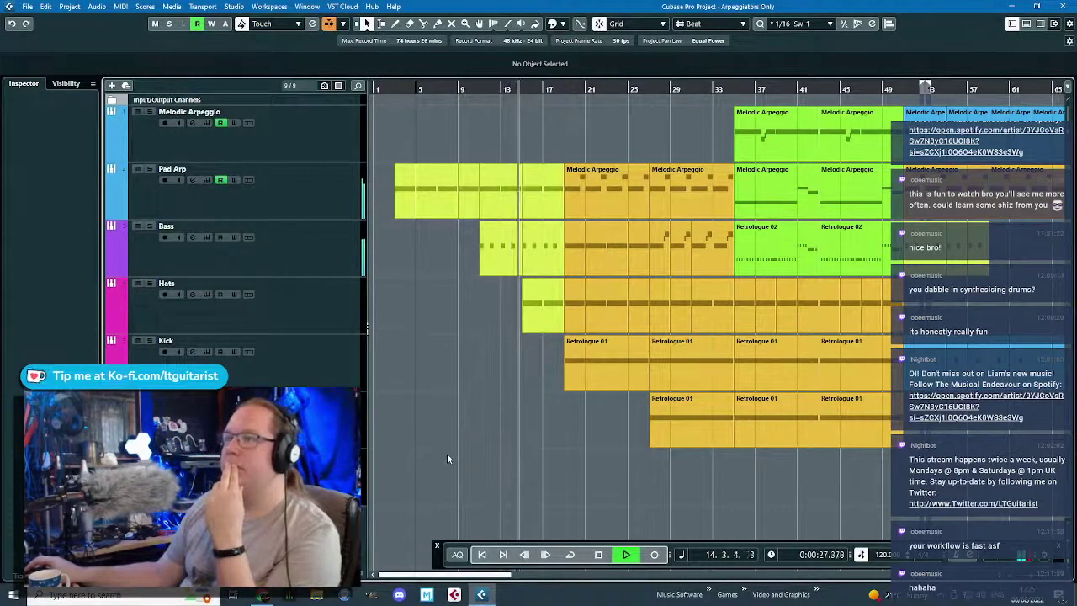
pyautogui.click(357, 330)
pyautogui.click(110, 328)
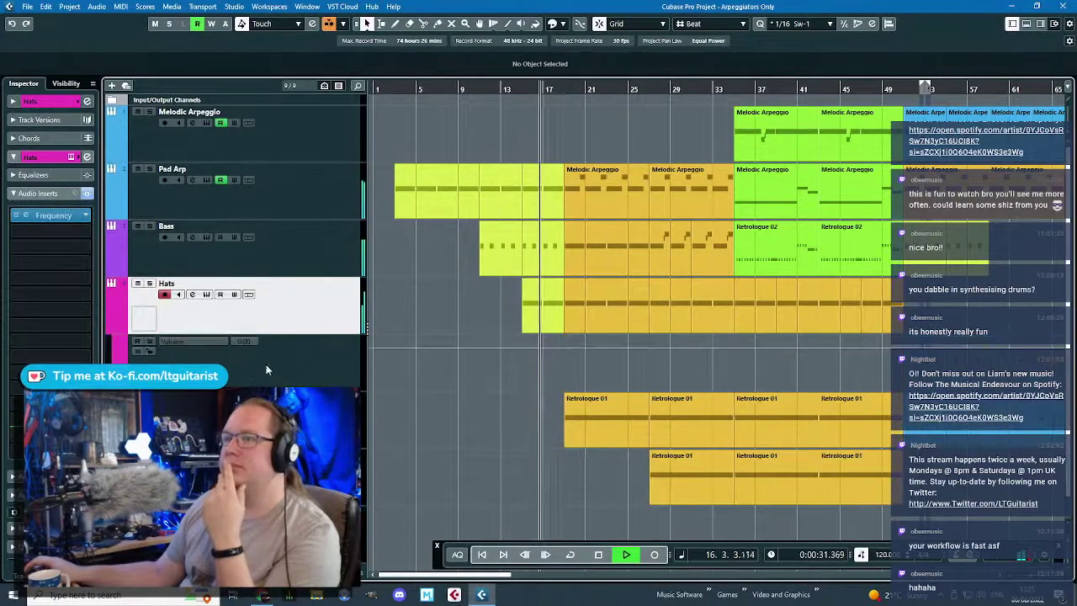
pyautogui.scroll(-4, 250, 344)
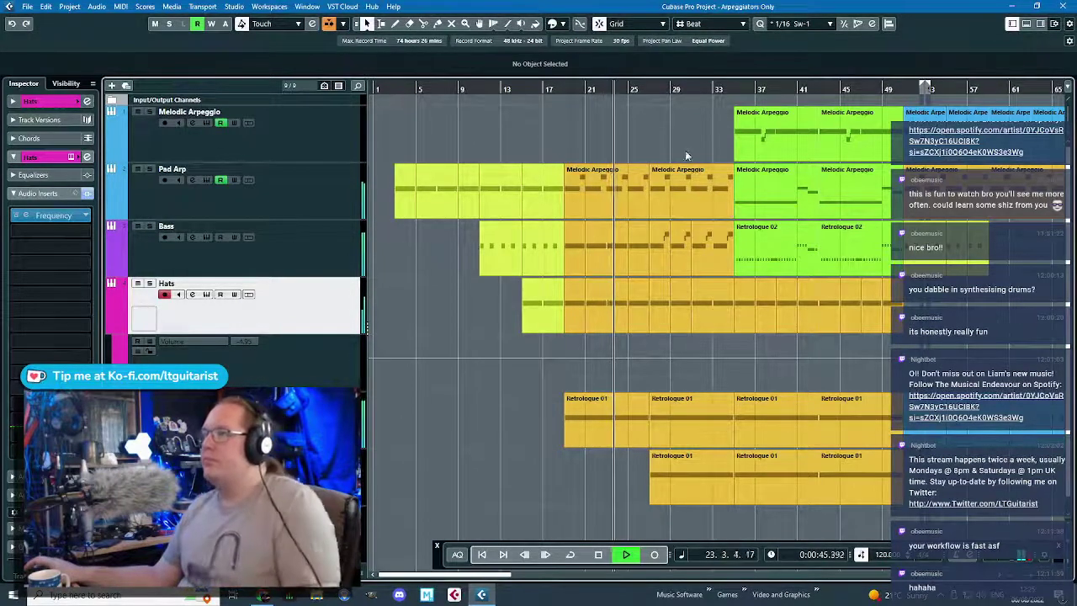
# - Colour the four Bass parts between bars 27 and 35 orange
pyautogui.scroll(3, 722, 329)
pyautogui.moveTo(583, 248); pyautogui.dragTo(731, 252)
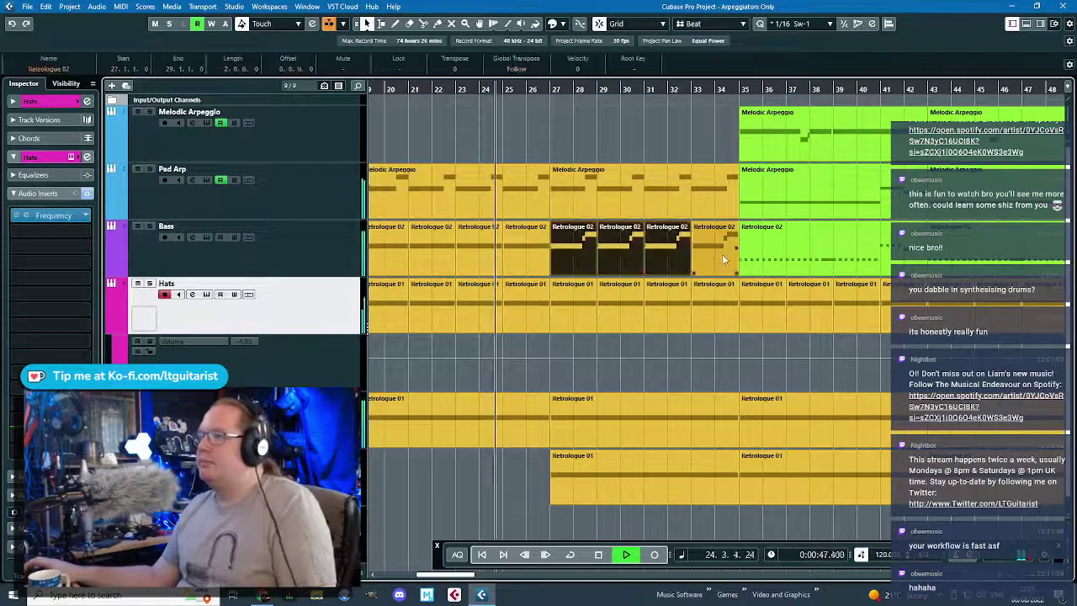
pyautogui.click(562, 25)
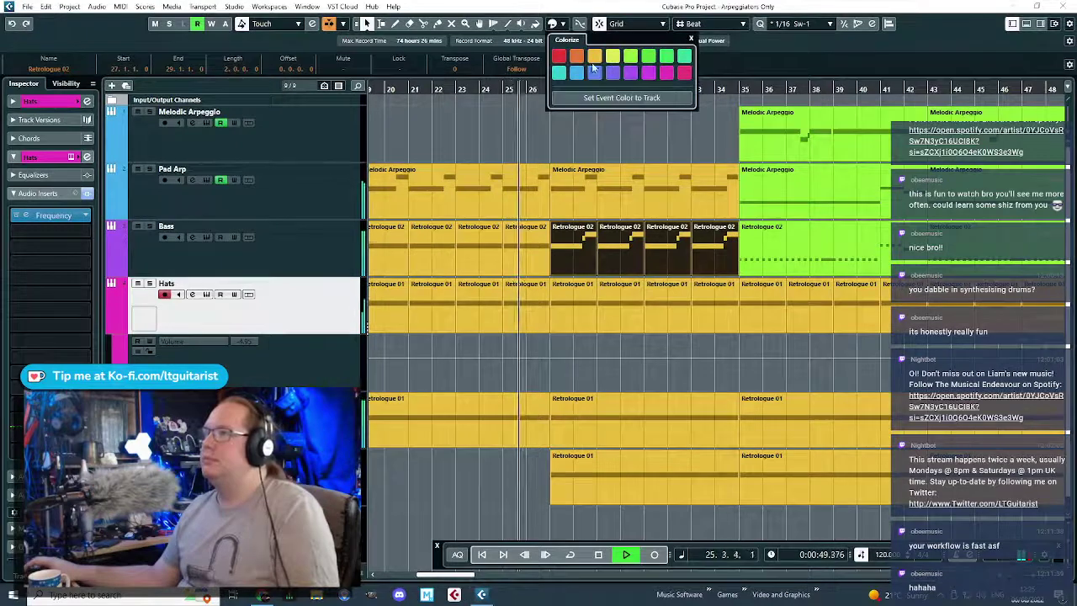
pyautogui.click(577, 57)
pyautogui.click(506, 115)
# - Listen through the change at bar 35, hide the Hats automation and stop playback
pyautogui.scroll(-4, 577, 240)
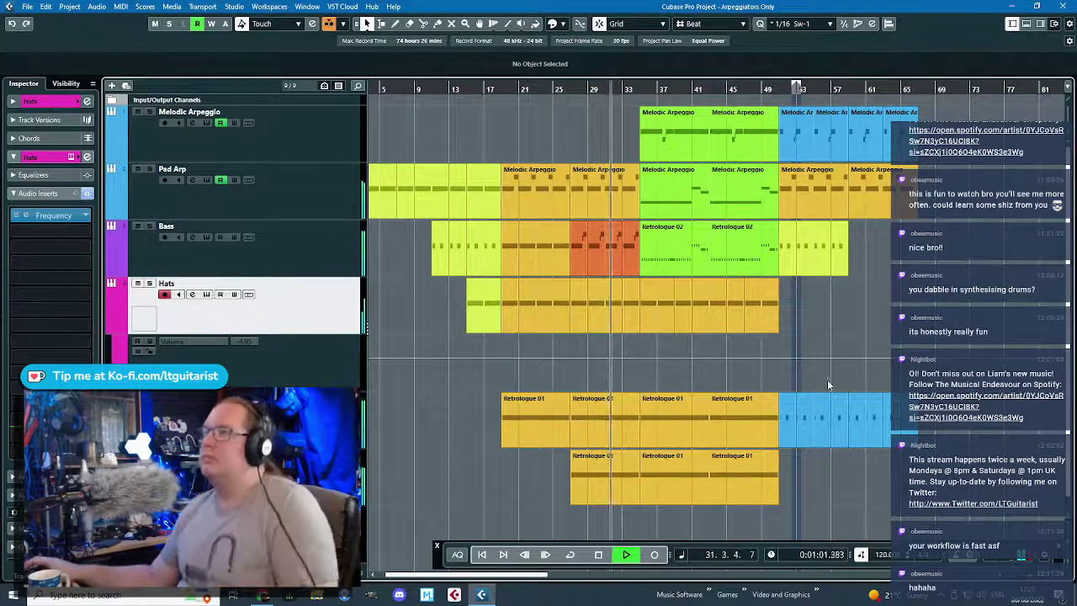
pyautogui.scroll(3, 651, 471)
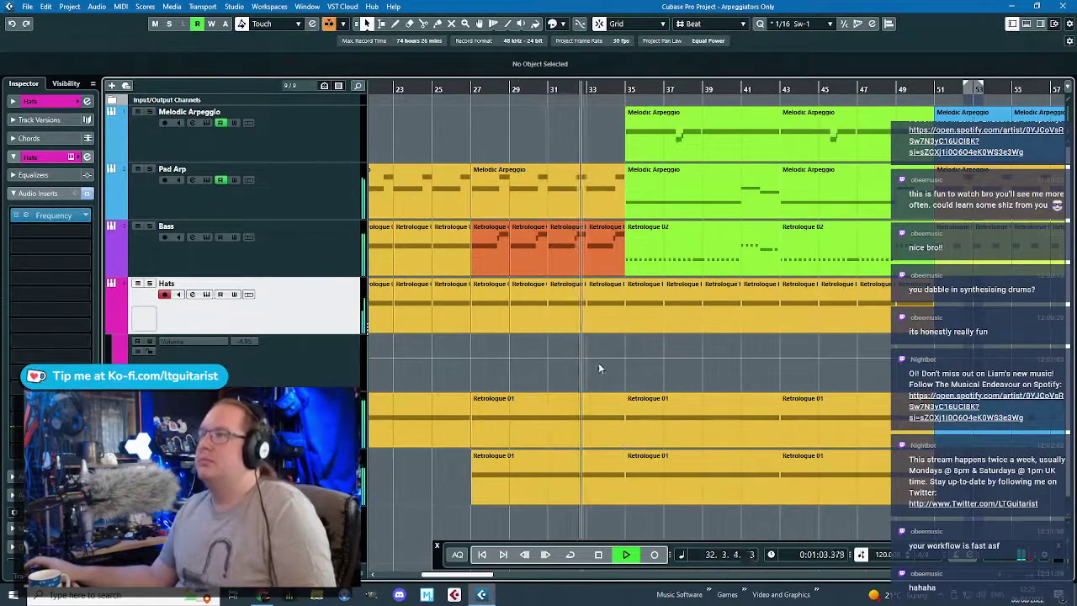
pyautogui.click(111, 330)
pyautogui.scroll(3, 682, 497)
pyautogui.scroll(-2, 557, 488)
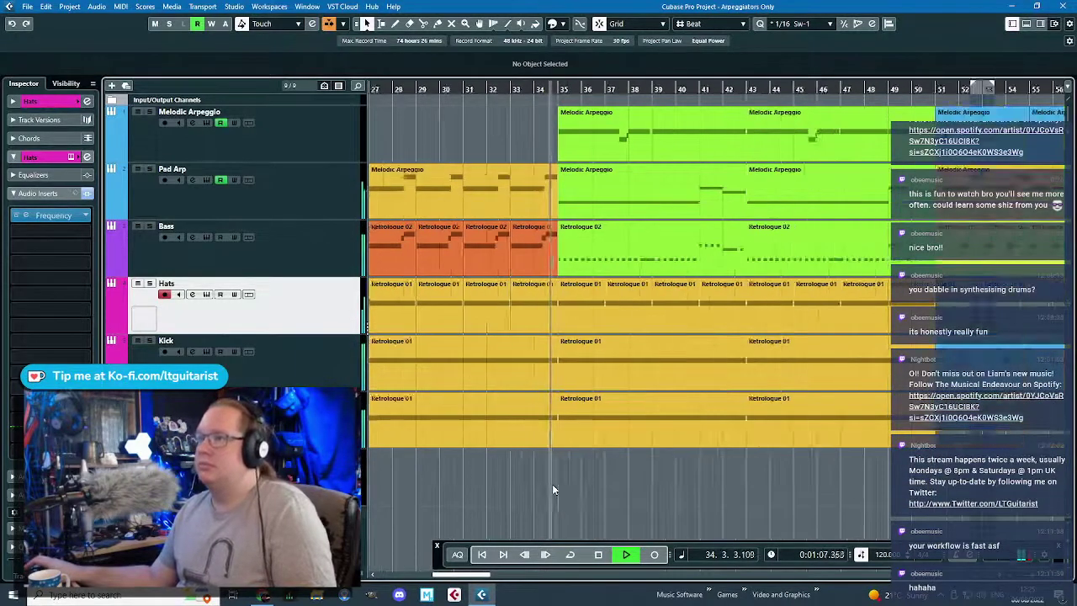
pyautogui.press('space')
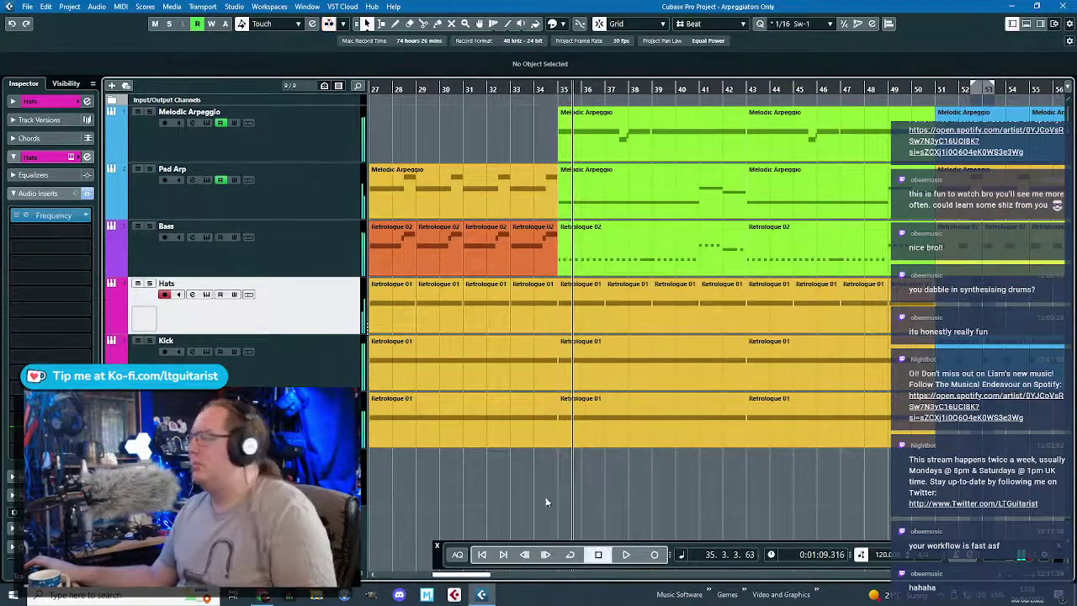
# - Show the Pad Arp automation and move the modulation curve's end point from bar 35 to bar 37
pyautogui.click(118, 214)
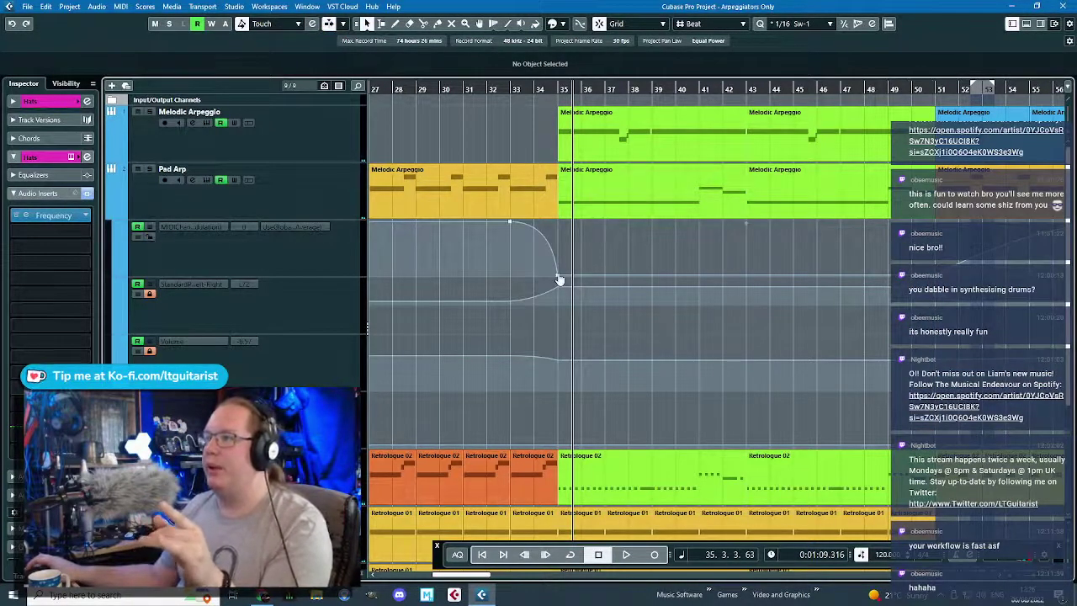
pyautogui.moveTo(559, 279); pyautogui.dragTo(605, 296)
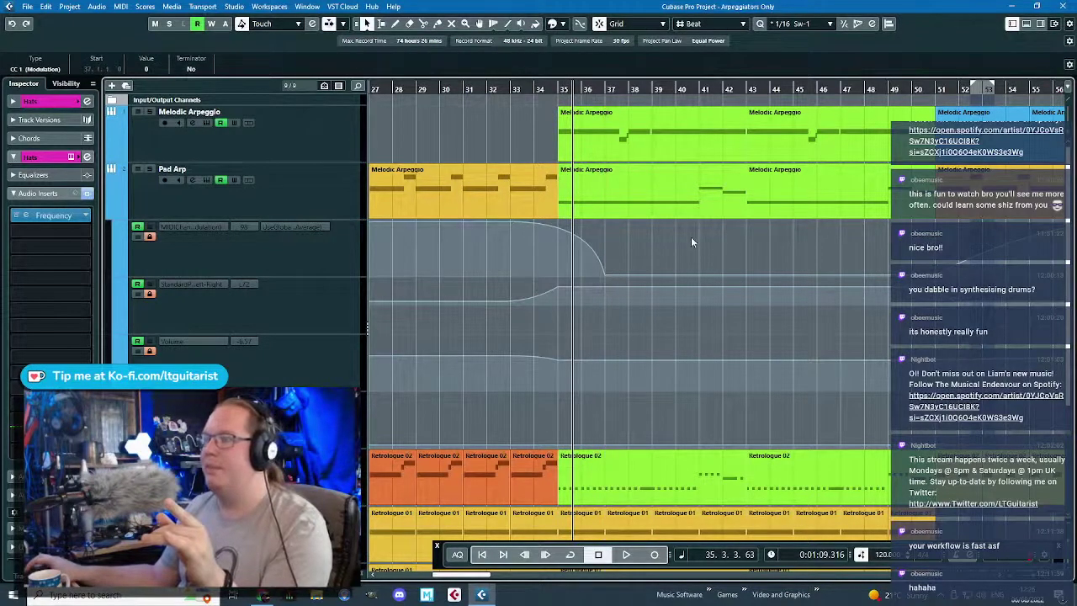
# - Delete the bar 35 note from the Kick part spanning bars 35 to 43 in the Key Editor, then close it
pyautogui.scroll(-4, 690, 242)
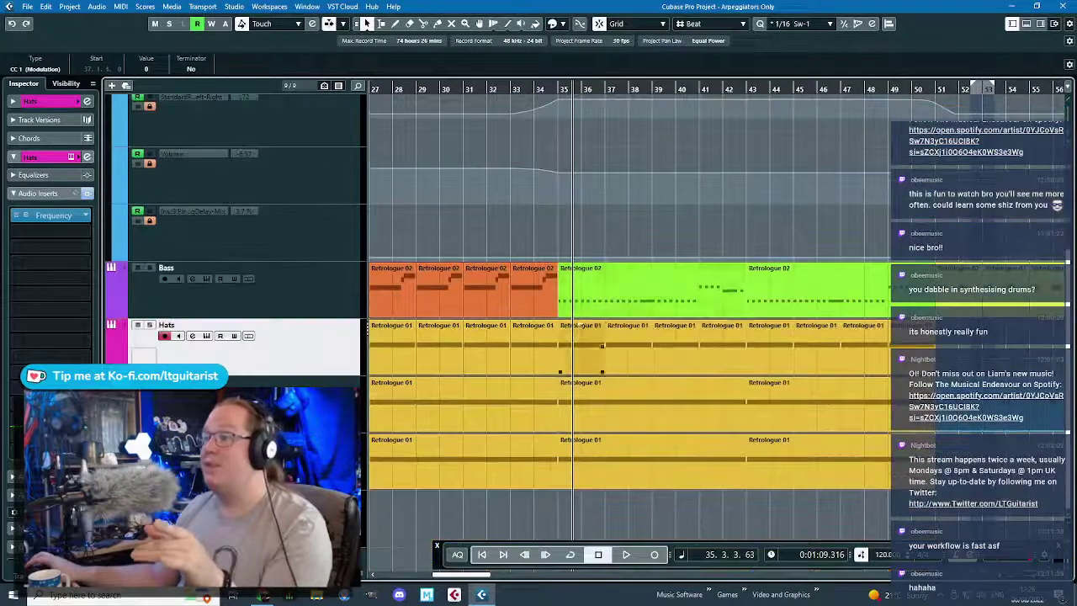
pyautogui.click(580, 351)
pyautogui.click(587, 416)
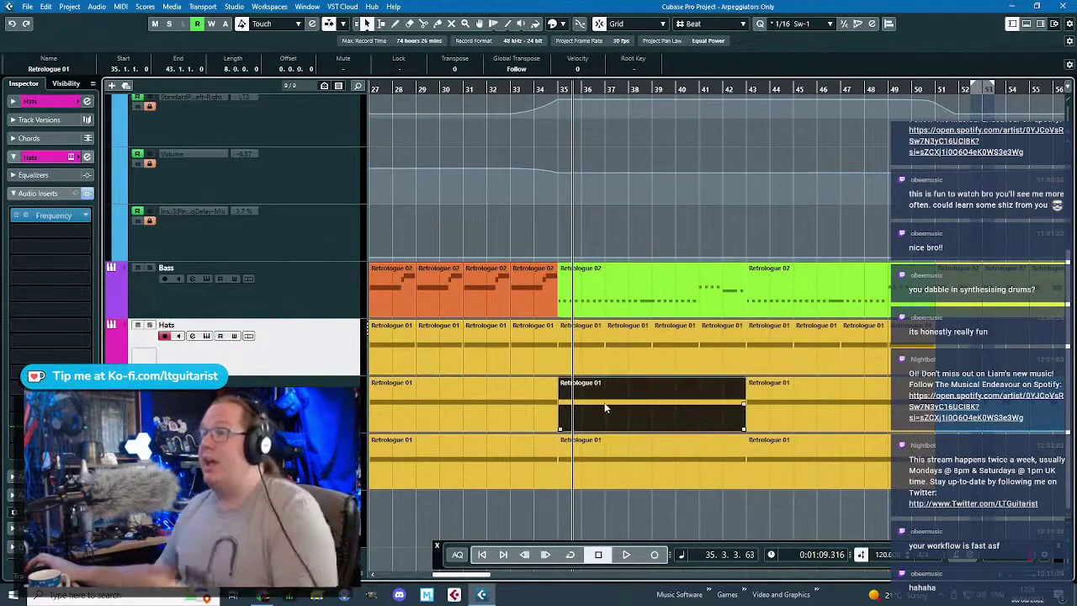
pyautogui.doubleClick(604, 407)
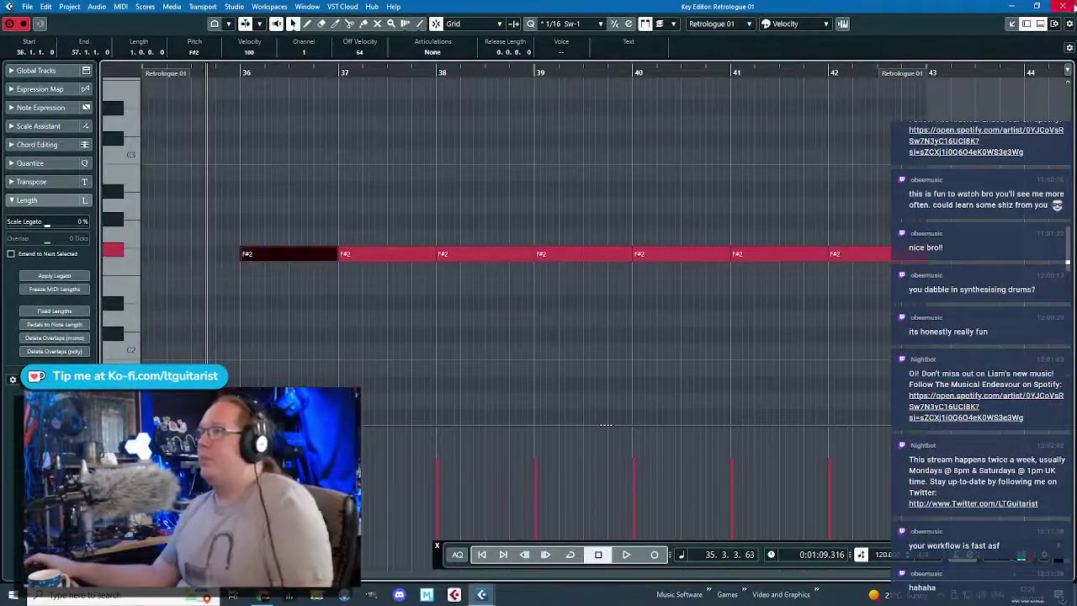
pyautogui.click(1073, 6)
# - Split the part on the track below Kick at bar 36 and delete its bar 35 section
pyautogui.press('h')
pyautogui.press('3')
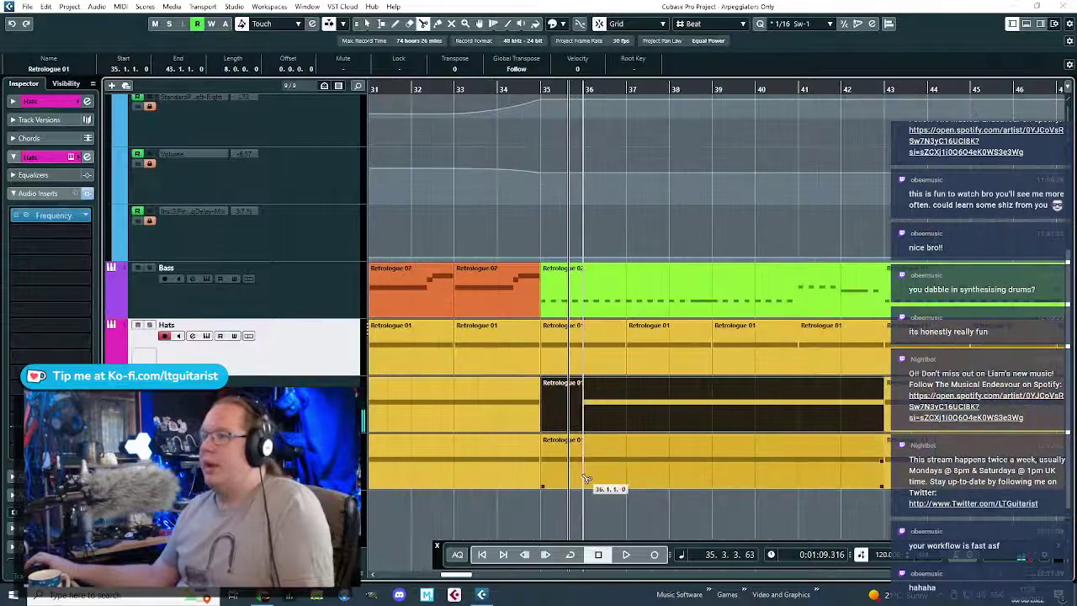
pyautogui.click(584, 477)
pyautogui.press('1')
pyautogui.click(573, 475)
pyautogui.press('Delete')
# - Split the Hats part at bar 36 and delete both halves to clear bars 35 and 36
pyautogui.click(578, 390)
pyautogui.press('3')
pyautogui.click(585, 357)
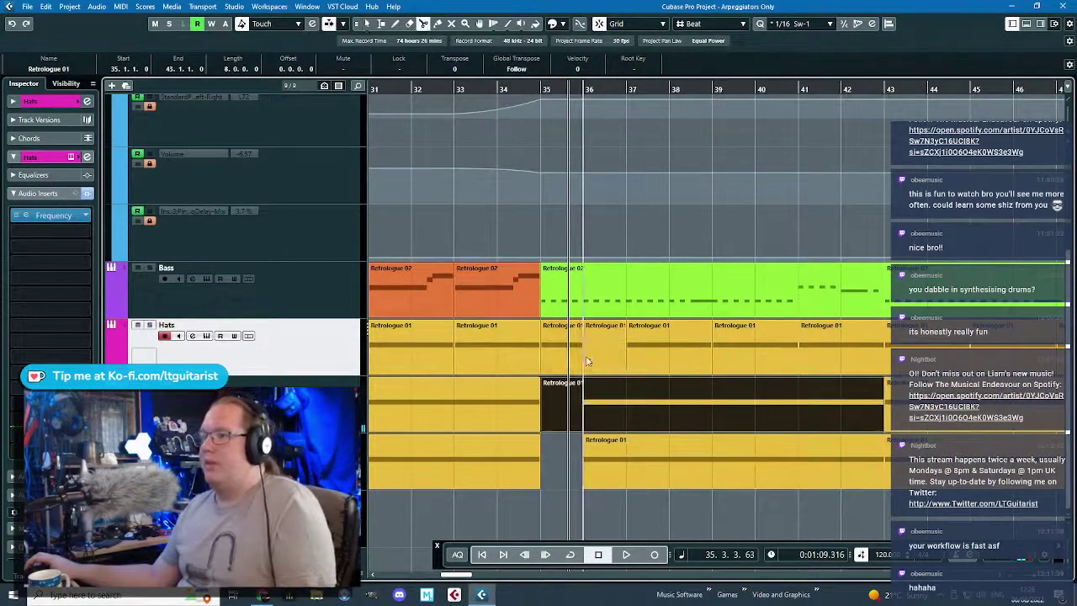
pyautogui.press('1')
pyautogui.press('Delete')
# - Play the thinned-out drum transition from bar 34
pyautogui.click(494, 88)
pyautogui.press('space')
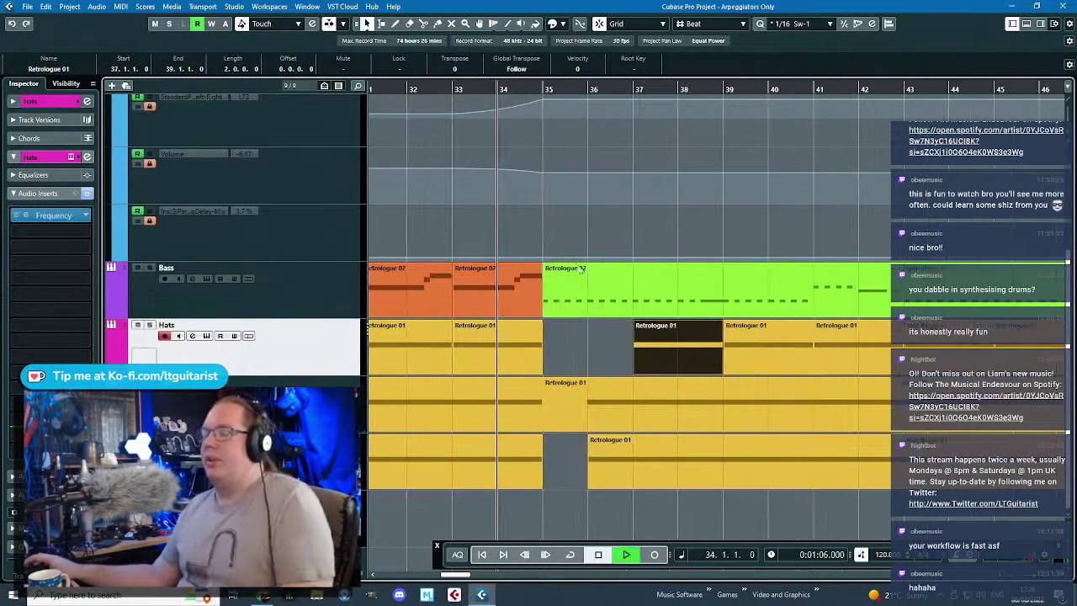
pyautogui.scroll(3, 571, 347)
pyautogui.scroll(4, 621, 381)
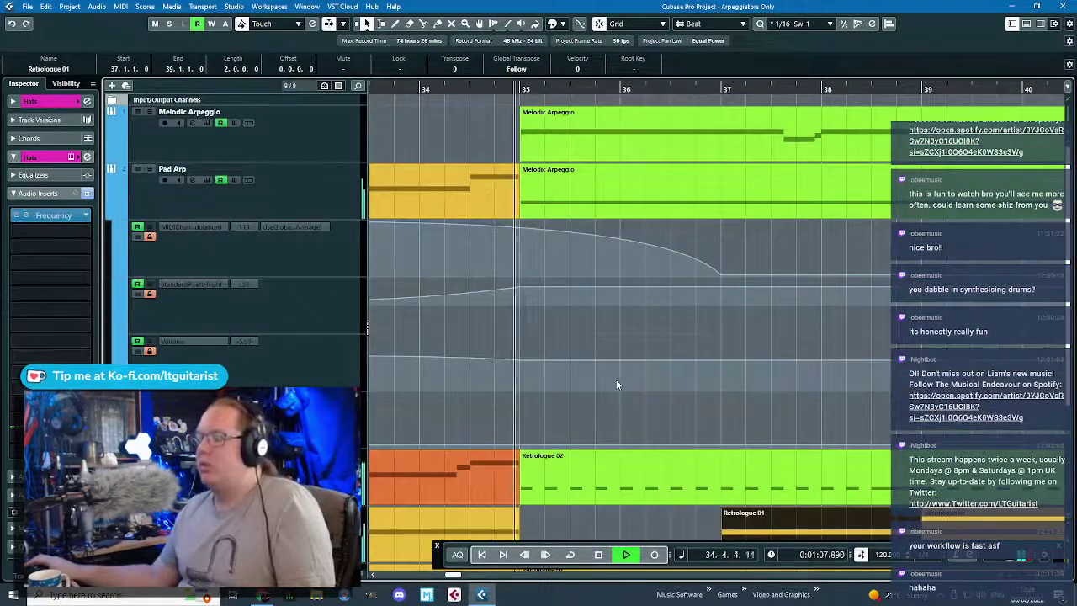
pyautogui.scroll(-4, 616, 385)
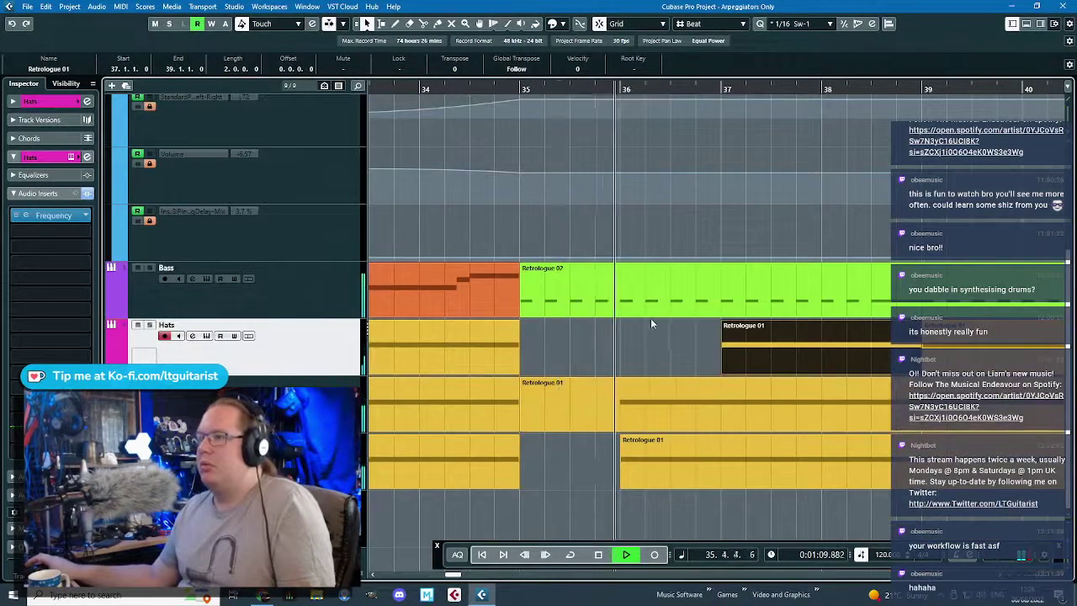
# - Split the green Bass part at bar 36 and delete its bar 35 section
pyautogui.press('3')
pyautogui.click(619, 310)
pyautogui.hotkey('ctrl', 'z')
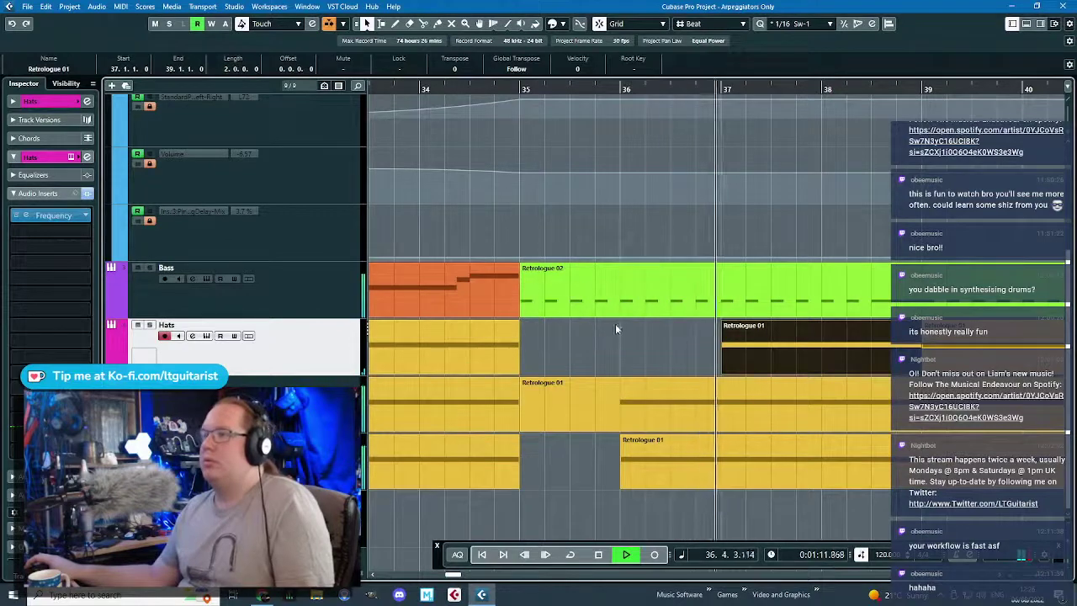
pyautogui.click(620, 313)
pyautogui.press('1')
pyautogui.click(597, 328)
pyautogui.press('space')
pyautogui.click(589, 305)
pyautogui.press('Delete')
# - Replay the transition from bar 34 to check the bass gap in bar 35
pyautogui.click(446, 89)
pyautogui.press('space')
pyautogui.scroll(4, 593, 352)
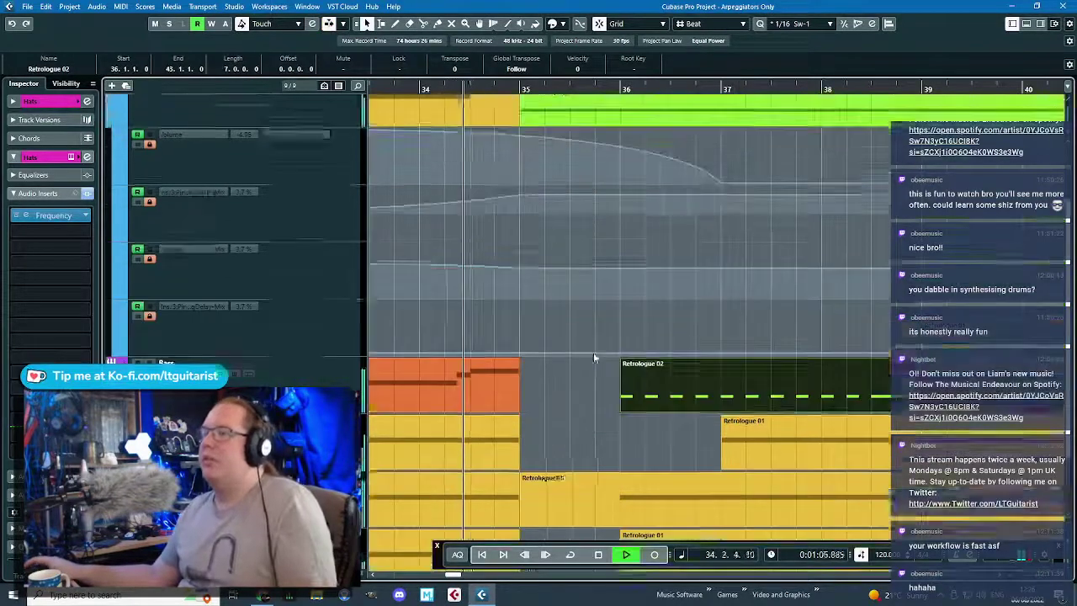
pyautogui.scroll(-4, 562, 345)
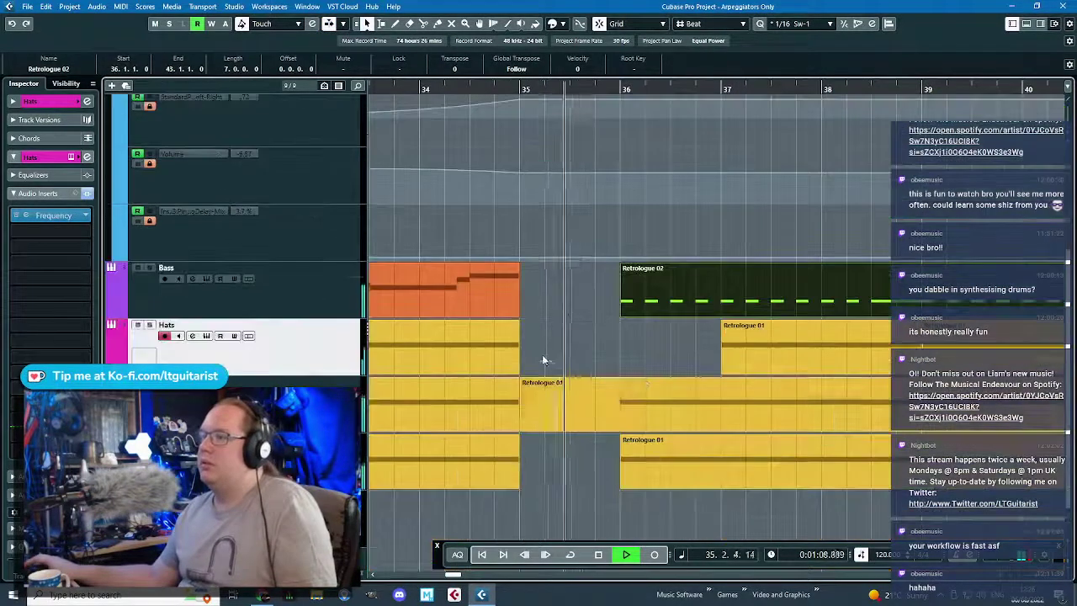
pyautogui.keyDown('ctrl'); pyautogui.scroll(-1, 636, 384); pyautogui.keyUp('ctrl')
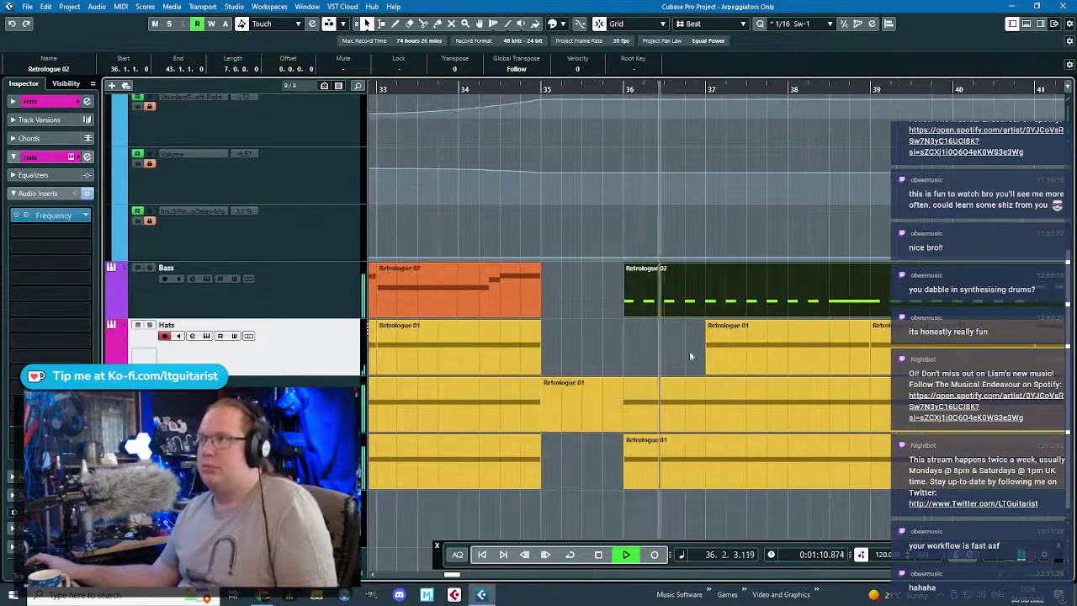
# - Split the green Bass part at bar 37 and delete its bar 36 section
pyautogui.keyDown('alt'); pyautogui.click(709, 307); pyautogui.keyUp('alt')
pyautogui.click(669, 301)
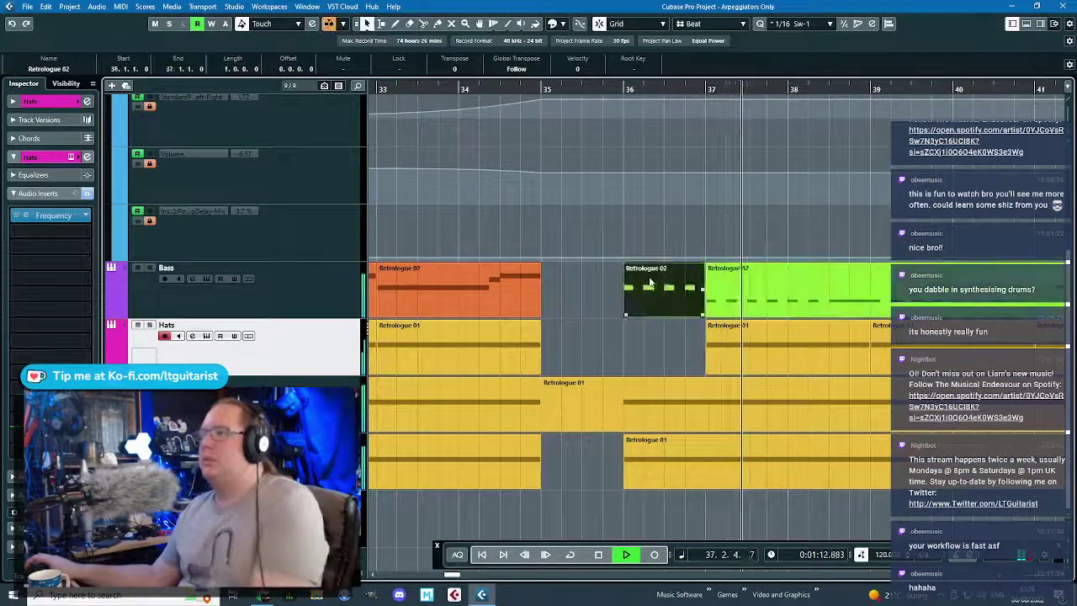
pyautogui.press('Delete')
# - Play from bar 34 and review how the bass, hats and kick re-enter across the section up to bar 51
pyautogui.click(503, 90)
pyautogui.scroll(3, 587, 328)
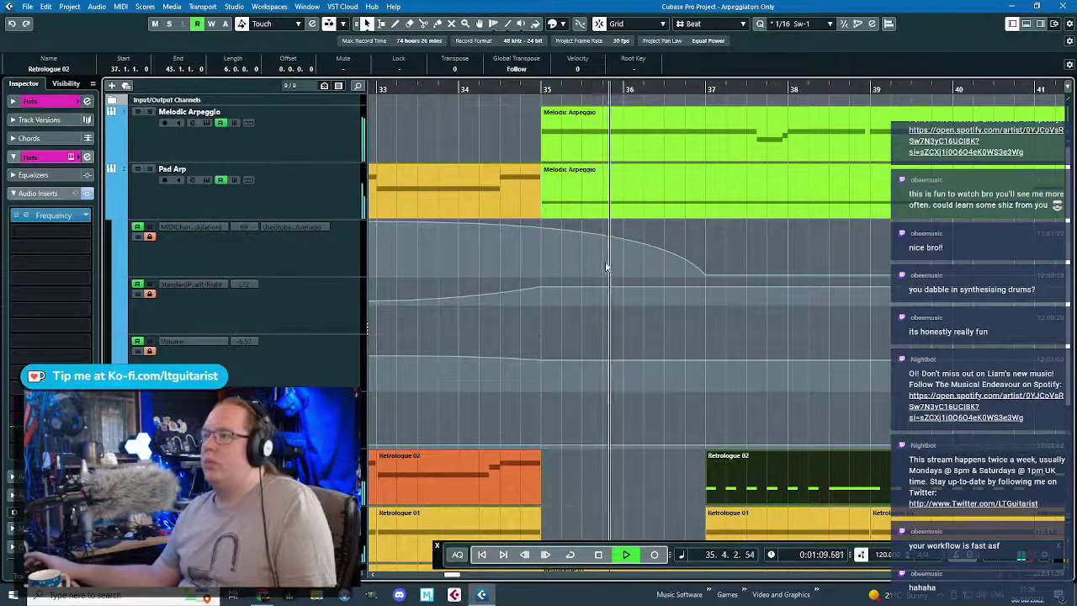
pyautogui.scroll(-3, 605, 260)
pyautogui.click(616, 396)
pyautogui.keyDown('ctrl'); pyautogui.scroll(-2, 604, 402); pyautogui.keyUp('ctrl')
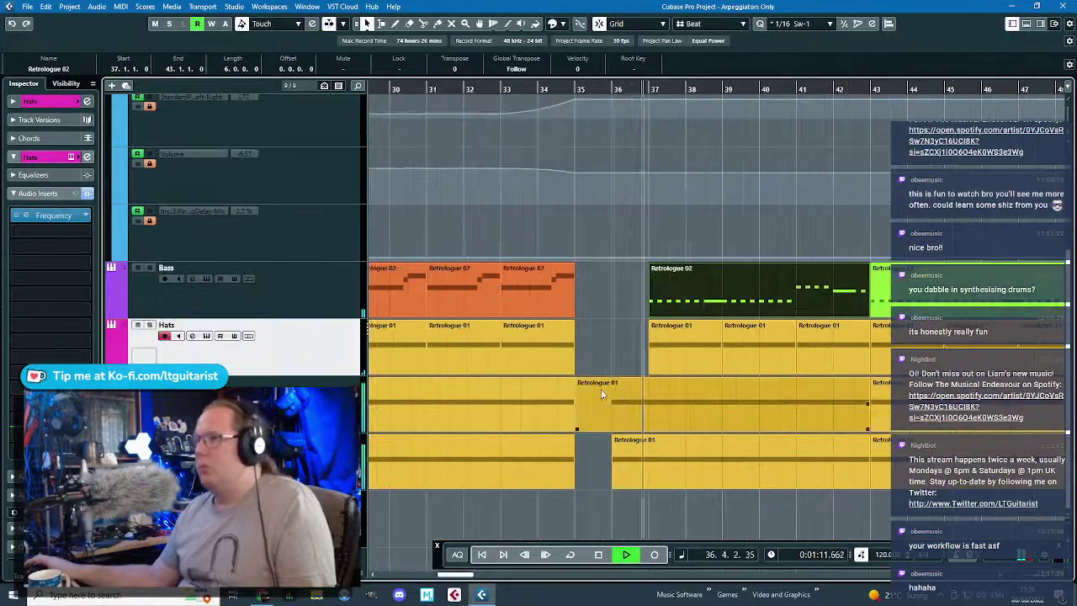
pyautogui.keyDown('ctrl'); pyautogui.scroll(-1, 647, 399); pyautogui.keyUp('ctrl')
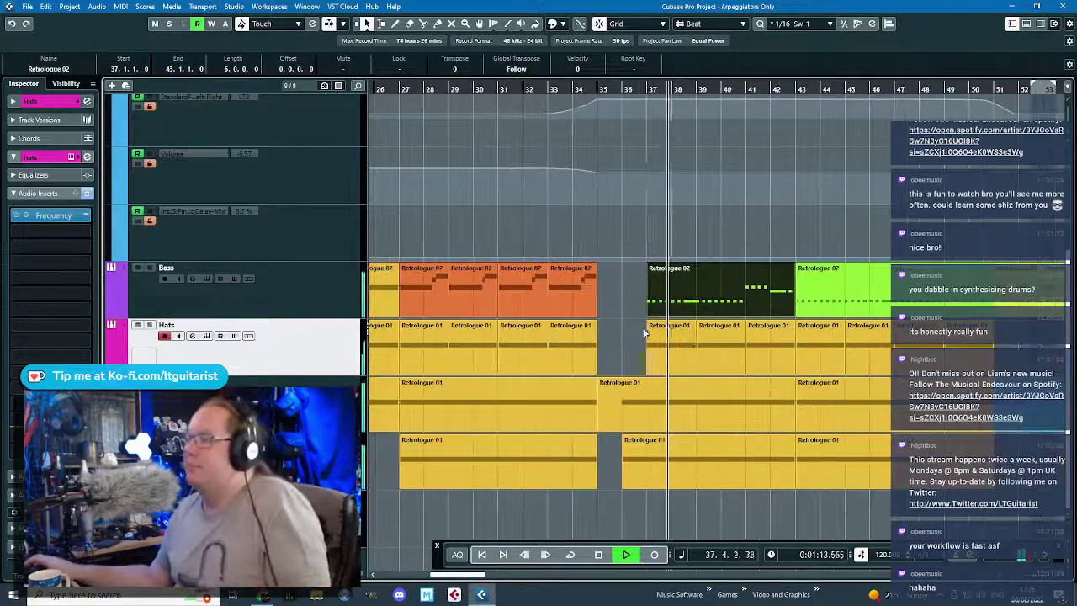
pyautogui.keyDown('ctrl'); pyautogui.scroll(2, 746, 397); pyautogui.keyUp('ctrl')
pyautogui.scroll(3, 741, 401)
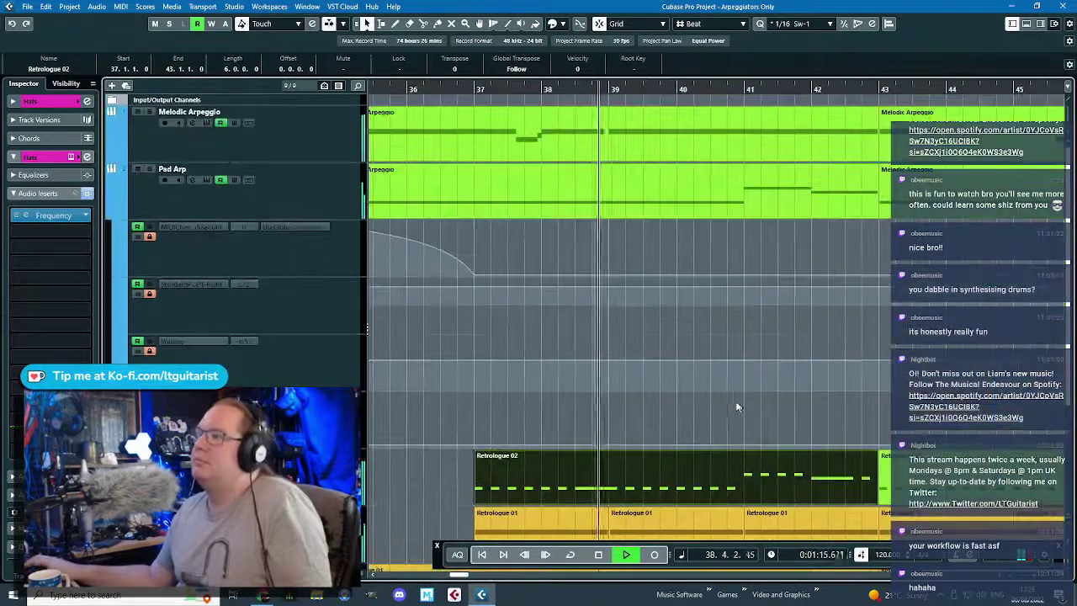
pyautogui.keyDown('ctrl'); pyautogui.scroll(-2, 724, 393); pyautogui.keyUp('ctrl')
pyautogui.keyDown('ctrl'); pyautogui.scroll(1, 703, 384); pyautogui.keyUp('ctrl')
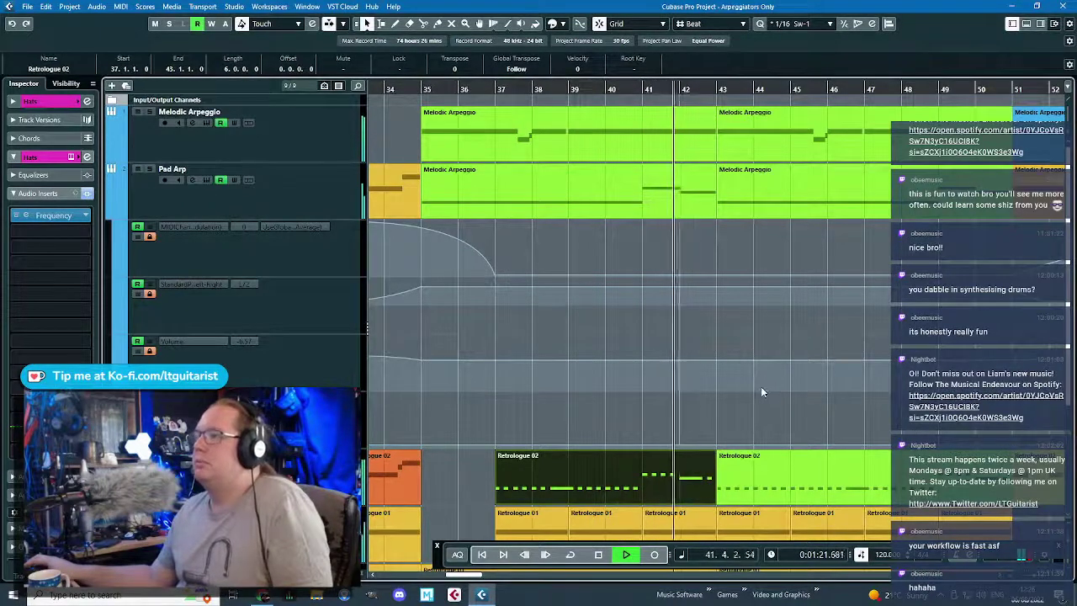
pyautogui.scroll(-3, 753, 390)
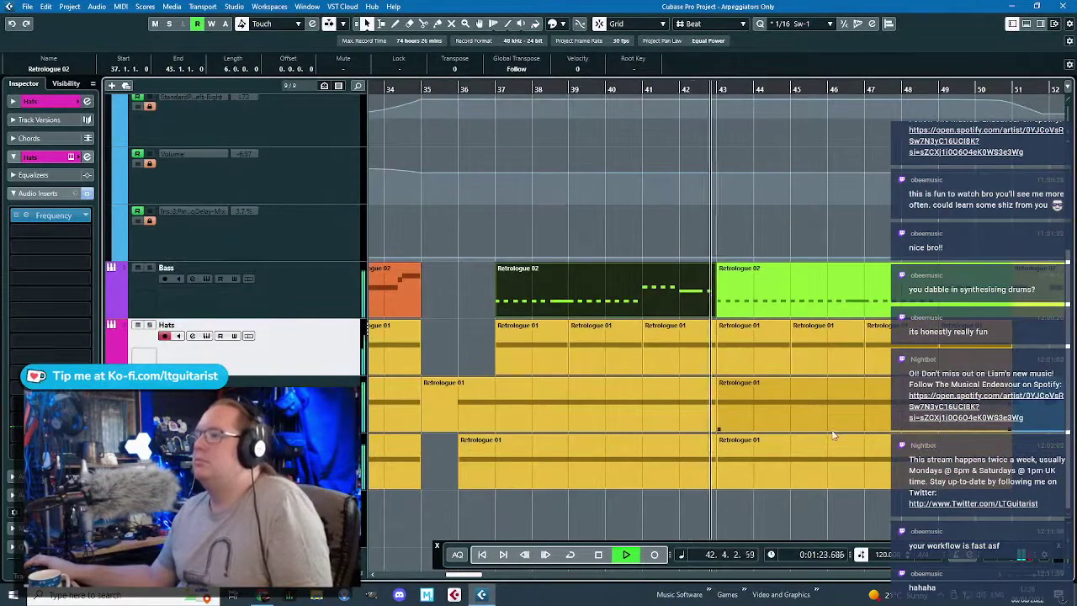
pyautogui.scroll(-3, 833, 432)
pyautogui.click(976, 434)
pyautogui.hscroll(3, 976, 434)
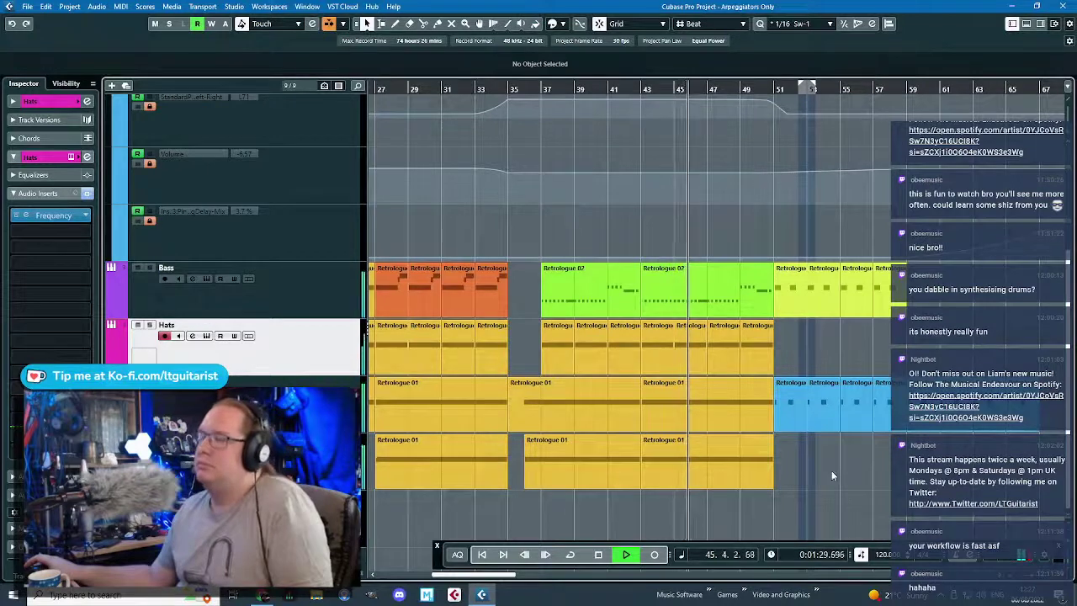
# - Stop playback, trim the green Melodic Arpeggio part at bar 35 to four bars and duplicate it to bar 39
pyautogui.scroll(3, 841, 472)
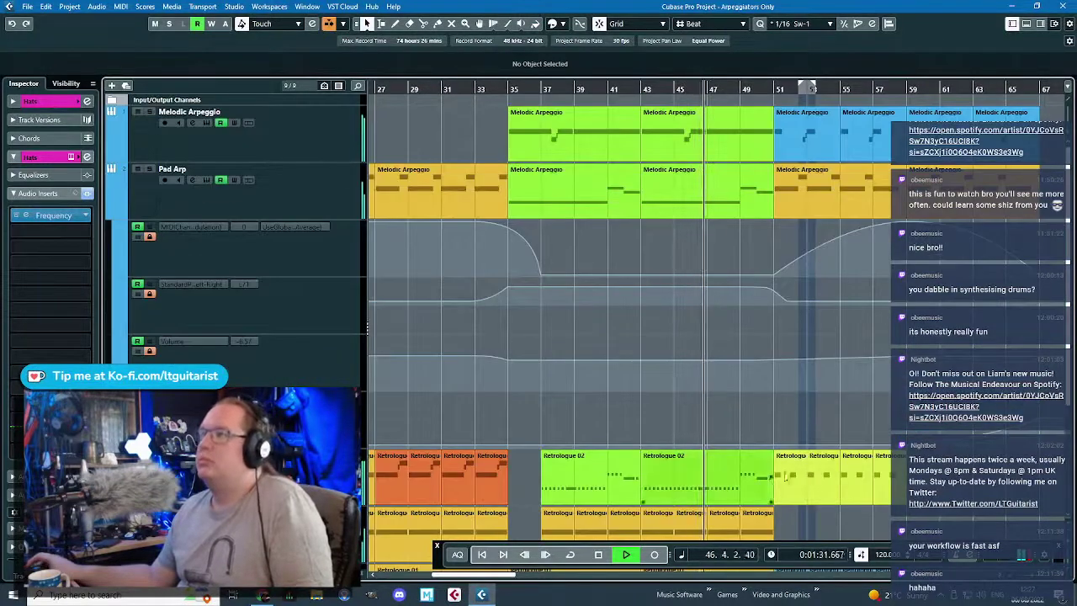
pyautogui.scroll(3, 581, 145)
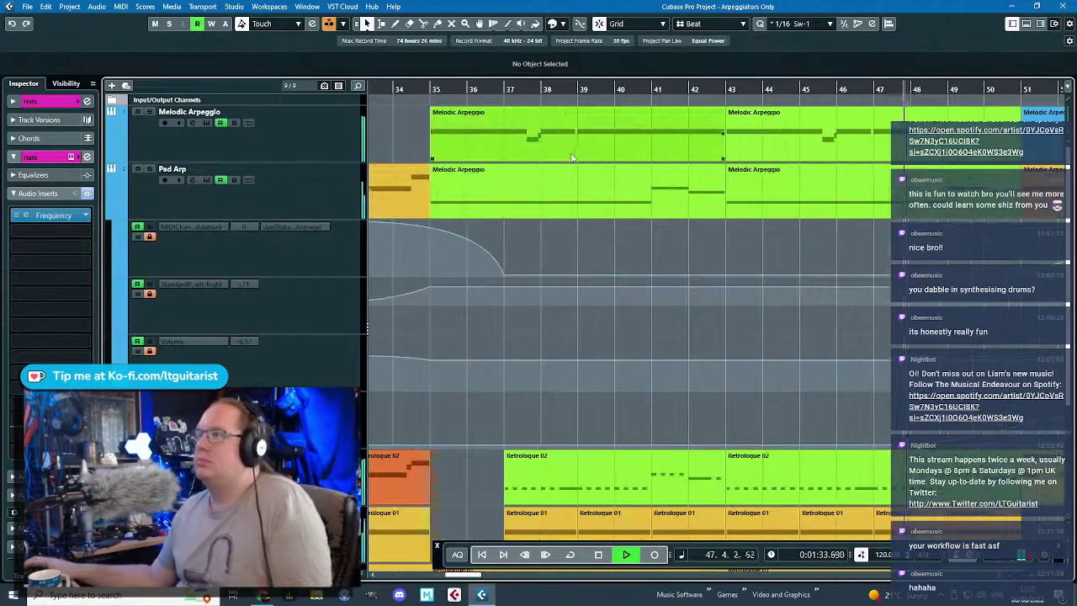
pyautogui.press('space')
pyautogui.moveTo(581, 144); pyautogui.dragTo(669, 147)
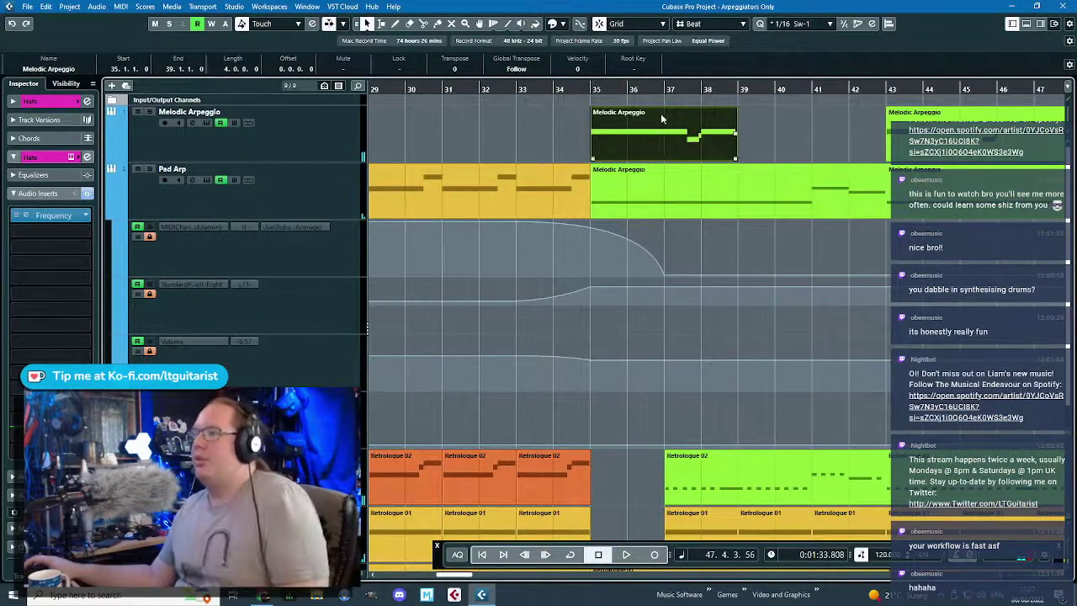
pyautogui.hotkey('ctrl', 'd')
# - Replace the Melodic Arpeggio part at bar 43 with a copy of the two four-bar parts and listen from bar 35
pyautogui.click(598, 89)
pyautogui.press('space')
pyautogui.scroll(-3, 647, 288)
pyautogui.click(825, 143)
pyautogui.press('Delete')
pyautogui.moveTo(824, 142); pyautogui.dragTo(601, 137)
pyautogui.hotkey('ctrl', 'd')
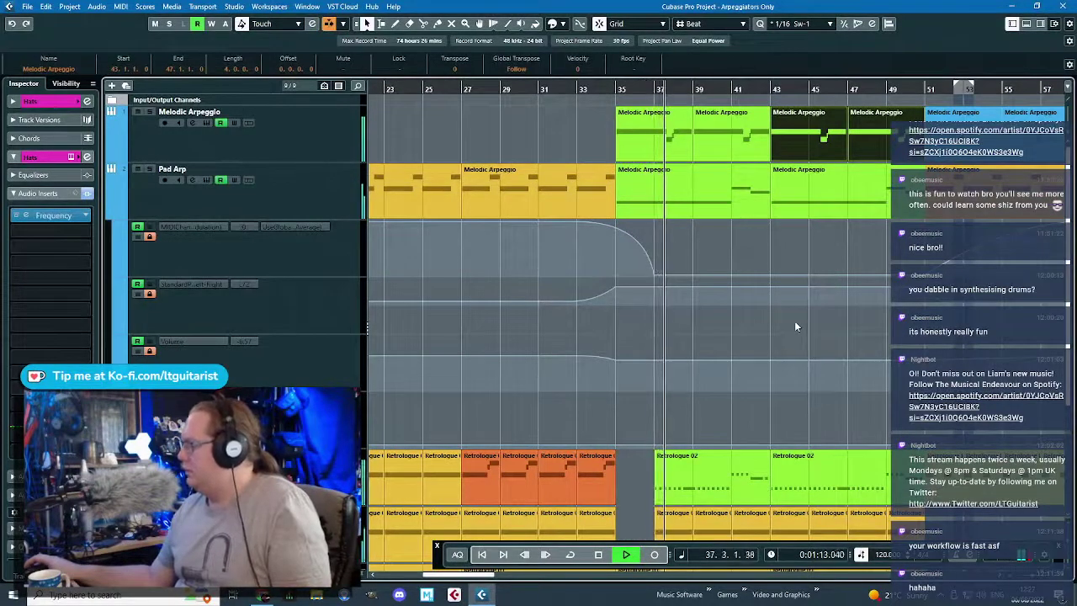
pyautogui.scroll(2, 835, 368)
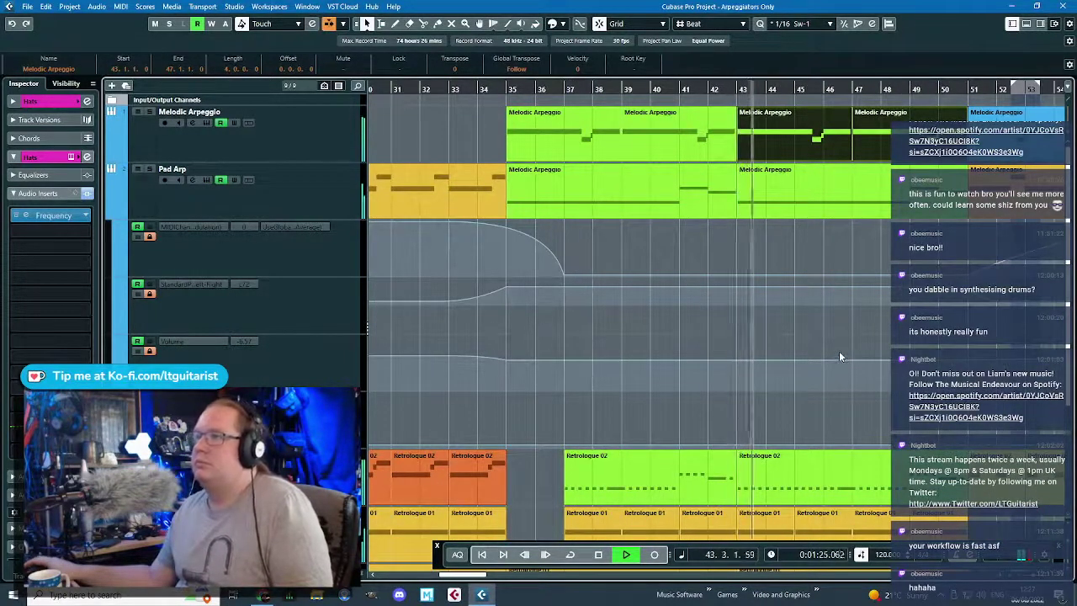
pyautogui.press('space')
pyautogui.click(838, 356)
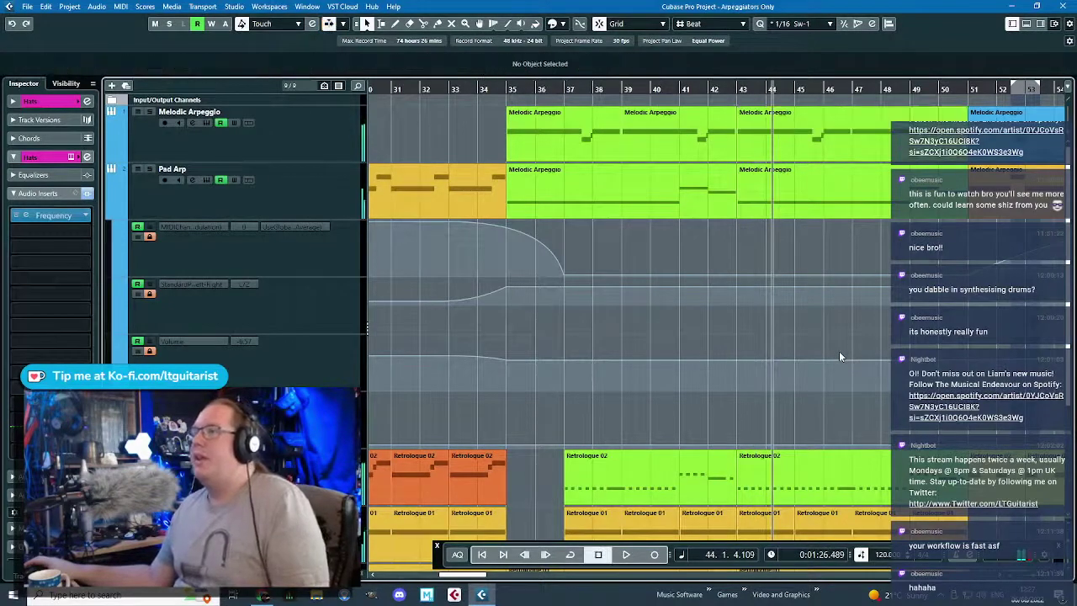
# - Open the eight-bar green Melodic Arpeggio part at bar 35 in the Key Editor
pyautogui.click(611, 134)
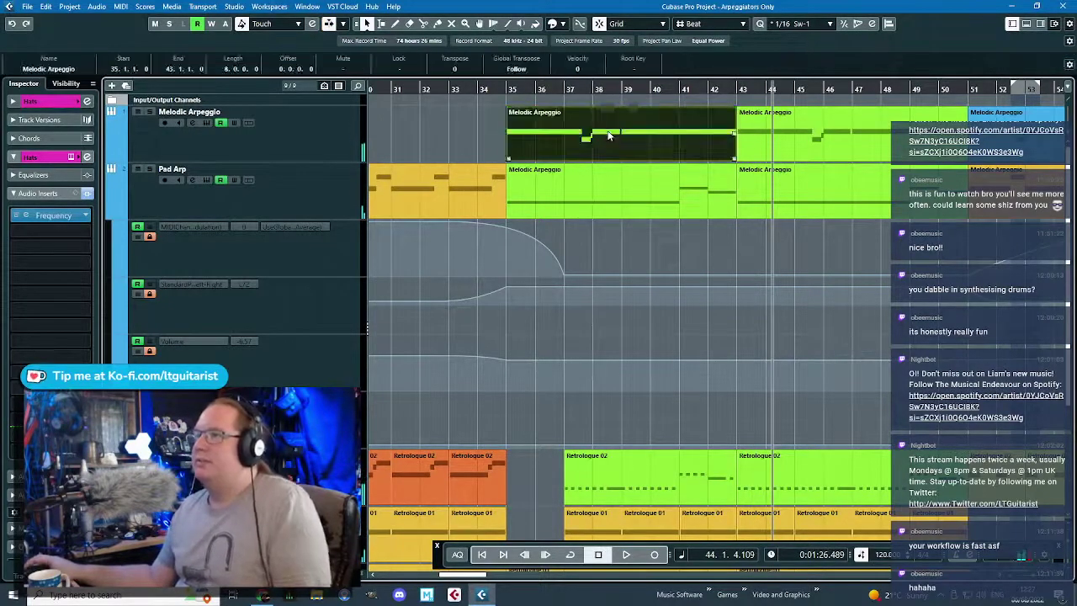
pyautogui.doubleClick(611, 134)
pyautogui.scroll(-2, 497, 271)
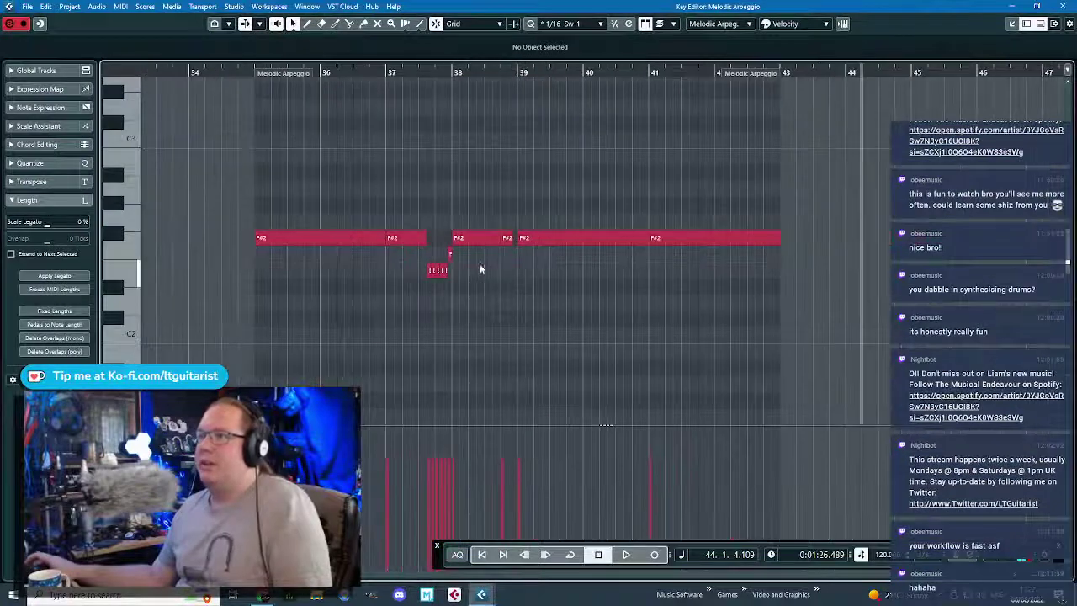
pyautogui.moveTo(244, 188); pyautogui.dragTo(449, 290)
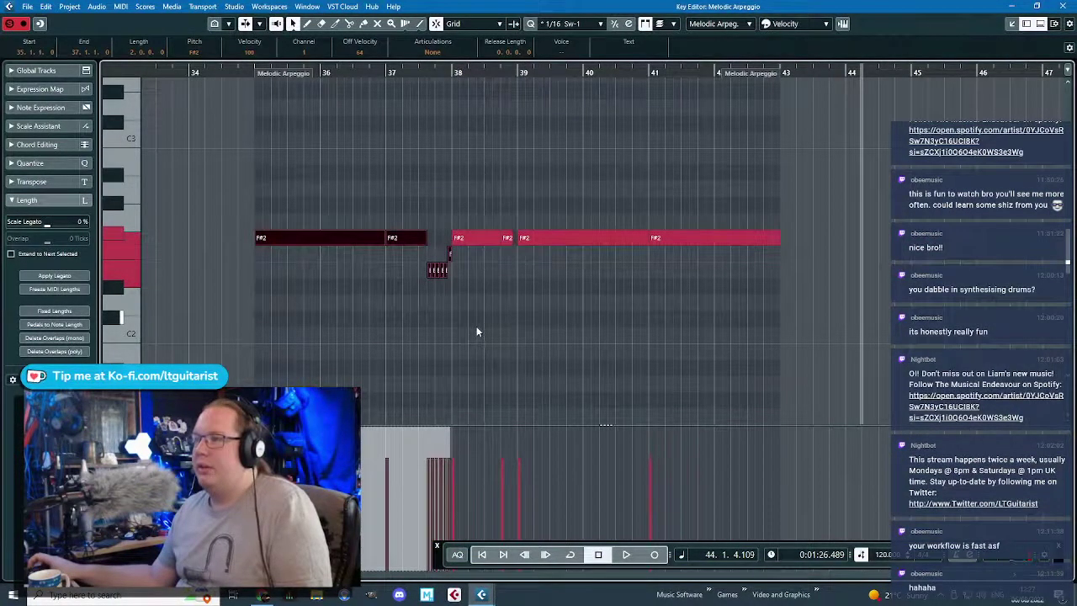
pyautogui.hotkey('ctrl', 'd')
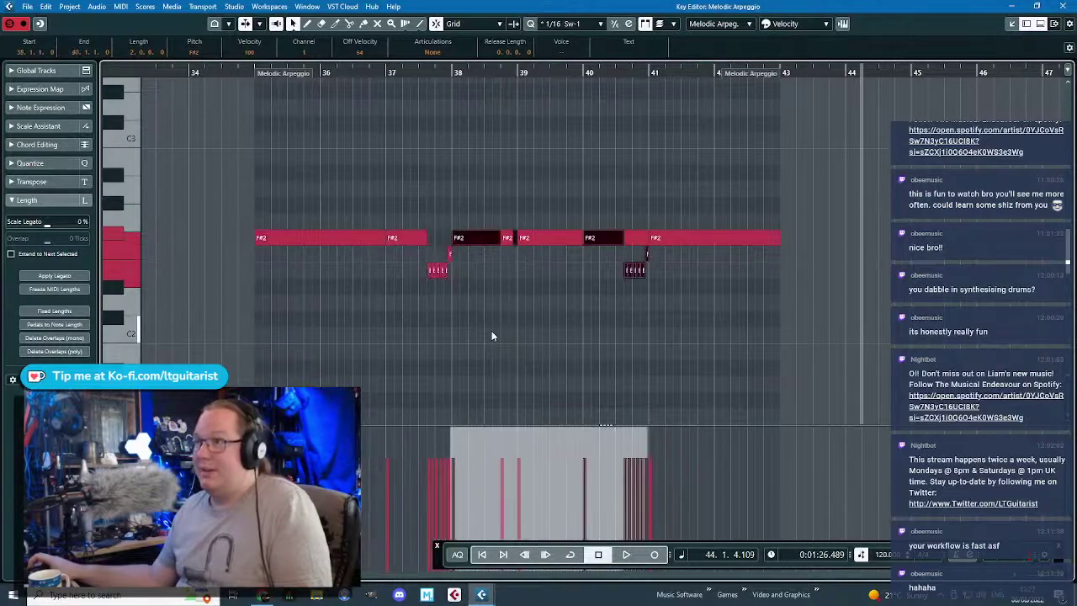
pyautogui.hotkey('ctrl', 'z')
# - Cut the bar 35–37 phrase, replace it with the two-bar F#2 note from bar 39 and delete the F#2 note at bar 41
pyautogui.moveTo(248, 188); pyautogui.dragTo(449, 300)
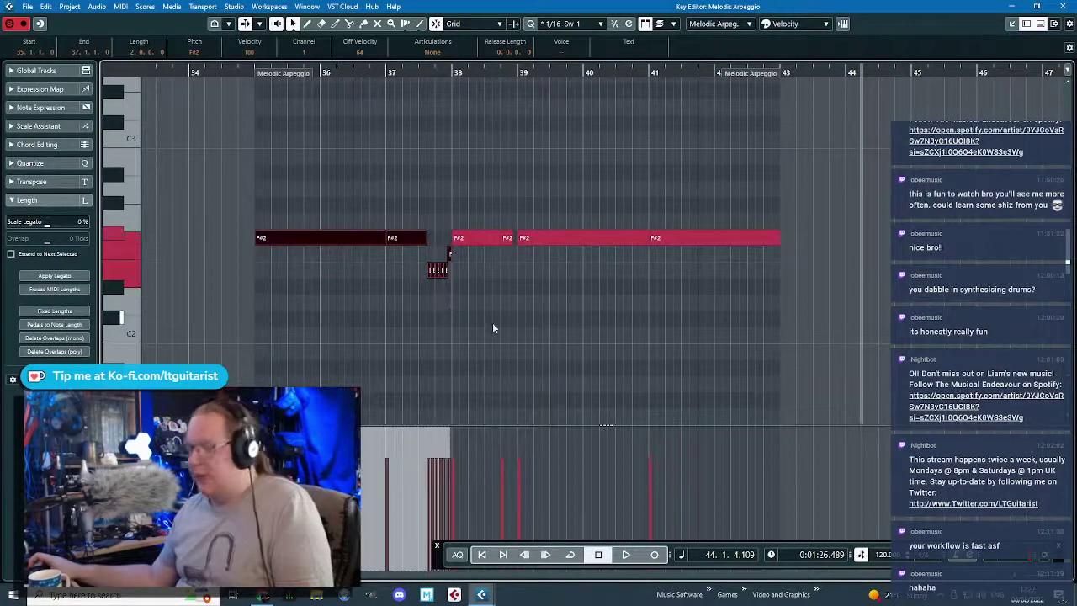
pyautogui.press('Delete')
pyautogui.moveTo(553, 238); pyautogui.dragTo(293, 244)
pyautogui.moveTo(606, 283); pyautogui.dragTo(698, 215)
pyautogui.press('Delete')
# - Paste the cut phrase at bar 39 and shift it one bar later to start at bar 40
pyautogui.click(520, 72)
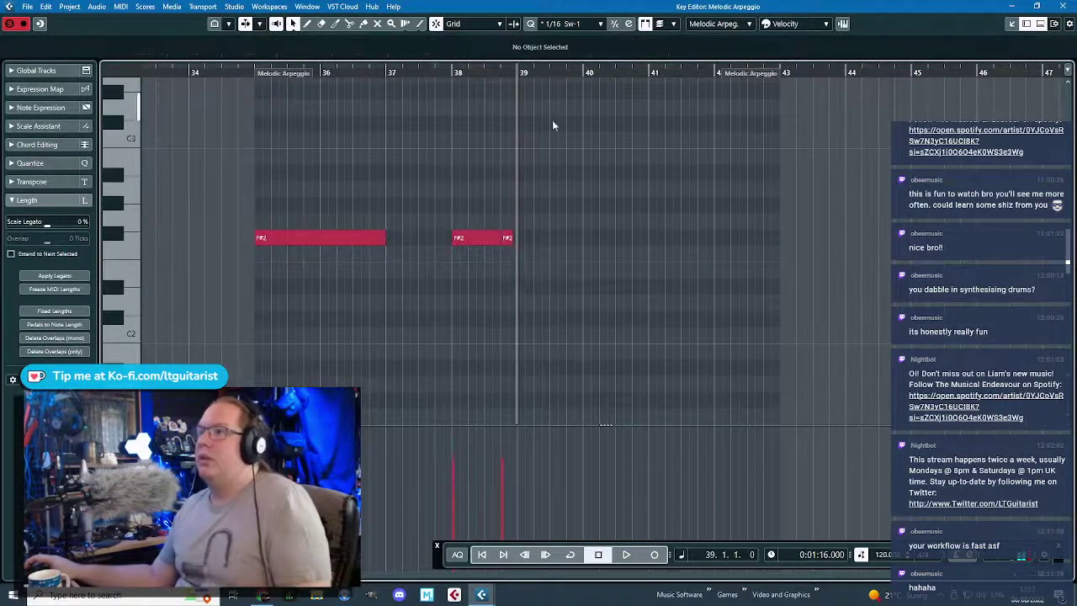
pyautogui.hotkey('ctrl', 'v')
pyautogui.scroll(2, 549, 240)
pyautogui.moveTo(547, 243); pyautogui.dragTo(647, 233)
pyautogui.click(572, 322)
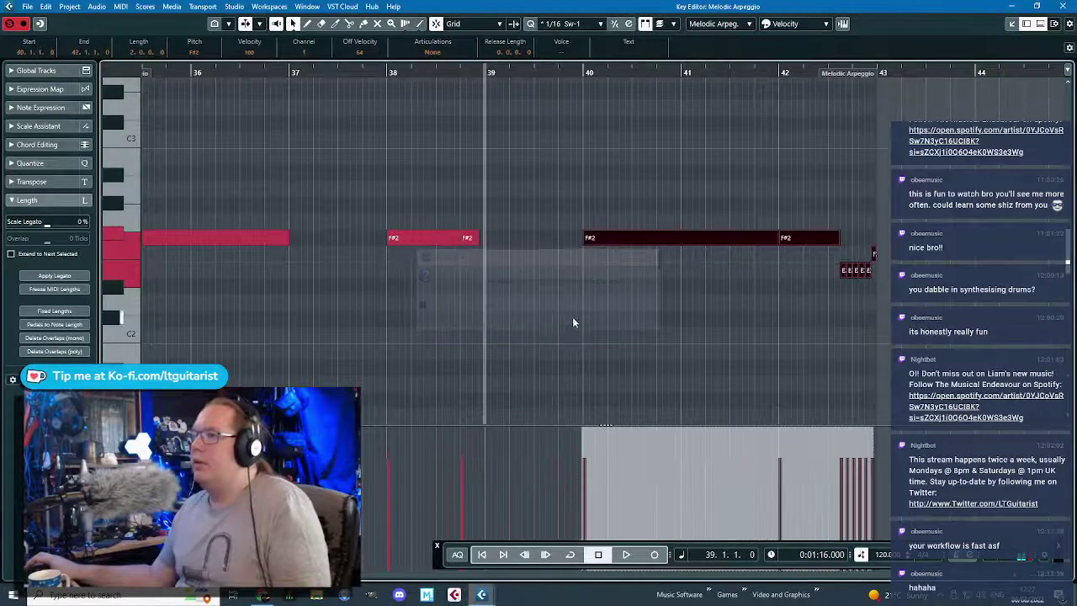
pyautogui.click(664, 211)
# - Move only the pasted phrase's two-bar F#2 note back to bar 39
pyautogui.scroll(5, 818, 278)
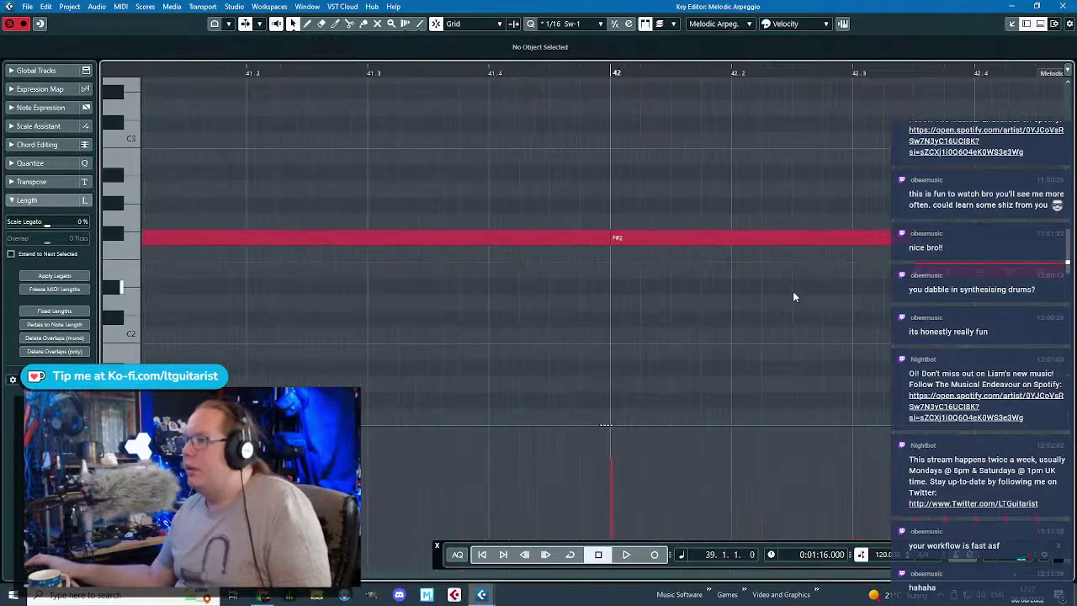
pyautogui.scroll(-5, 792, 291)
pyautogui.moveTo(516, 150); pyautogui.dragTo(266, 155)
pyautogui.moveTo(539, 237); pyautogui.dragTo(438, 240)
pyautogui.click(454, 206)
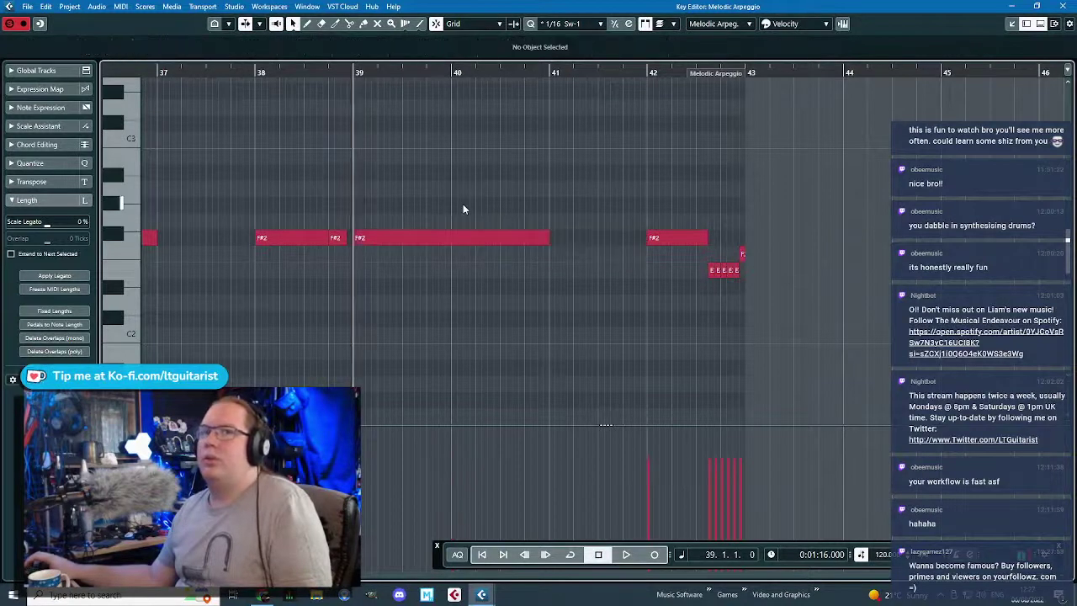
# - Fill bar 41 with a one-bar copy of the bar 39 F#2 note, keeping the bar 39 note two bars long
pyautogui.click(547, 243)
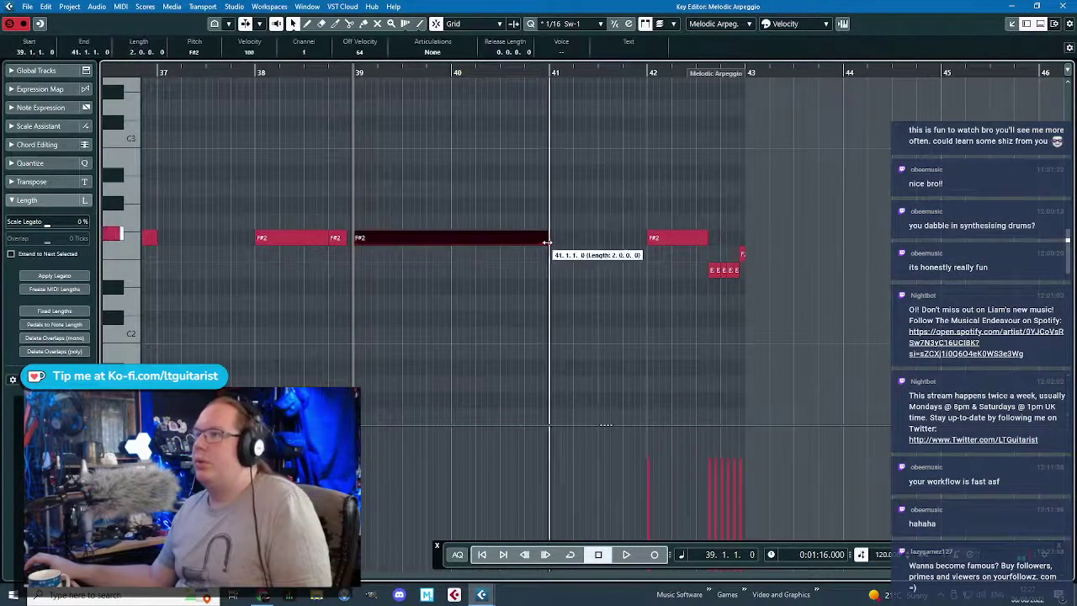
pyautogui.moveTo(548, 238); pyautogui.dragTo(449, 238)
pyautogui.hotkey('ctrl', 'd')
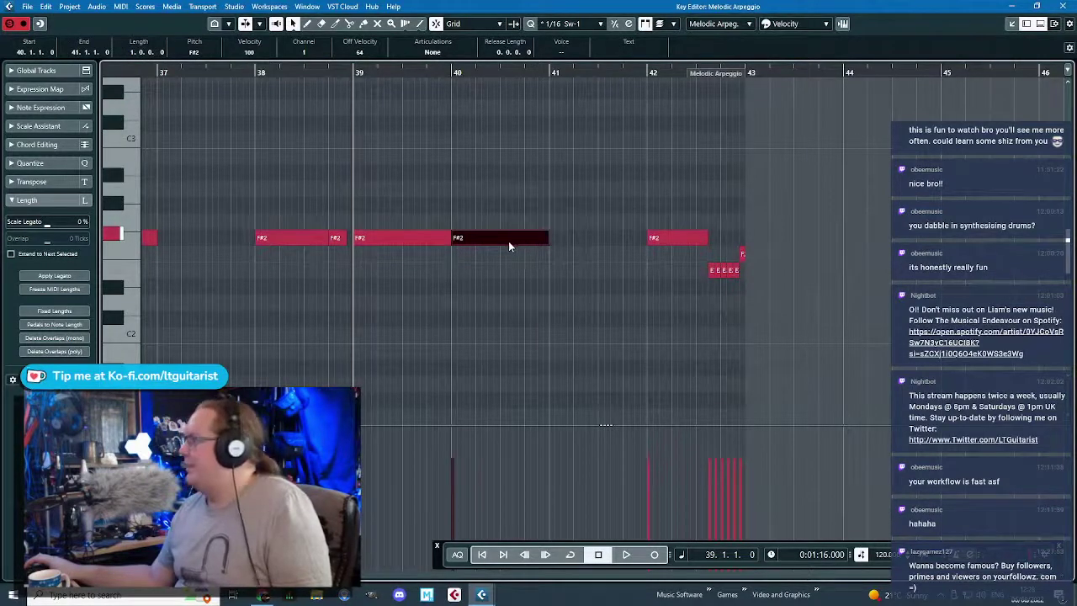
pyautogui.moveTo(483, 236); pyautogui.dragTo(579, 239)
pyautogui.click(422, 228)
pyautogui.moveTo(452, 237); pyautogui.dragTo(555, 238)
# - Fill bar 37 with a shortened copy of the bar 35 F#2 note, keeping the bar 35 note two bars long
pyautogui.moveTo(490, 203); pyautogui.dragTo(133, 153)
pyautogui.scroll(-2, 600, 297)
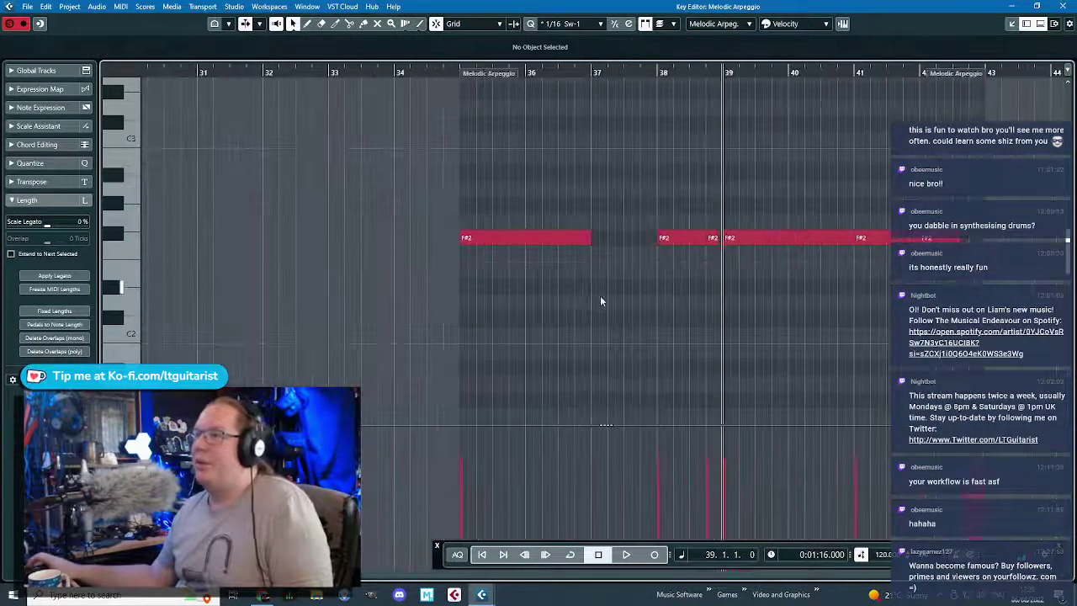
pyautogui.scroll(3, 658, 339)
pyautogui.moveTo(525, 240); pyautogui.dragTo(582, 248)
pyautogui.hotkey('ctrl', 'd')
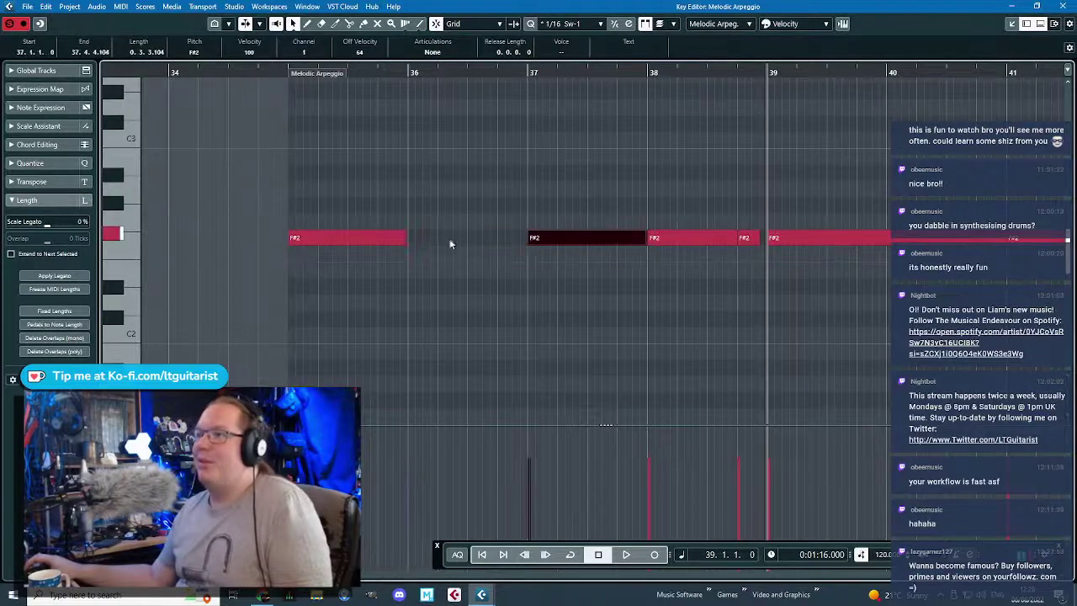
pyautogui.moveTo(402, 240); pyautogui.dragTo(530, 242)
# - Extend the F#2 note in bar 37 to a full bar so it ends exactly at bar 38
pyautogui.scroll(2, 576, 266)
pyautogui.scroll(2, 576, 266)
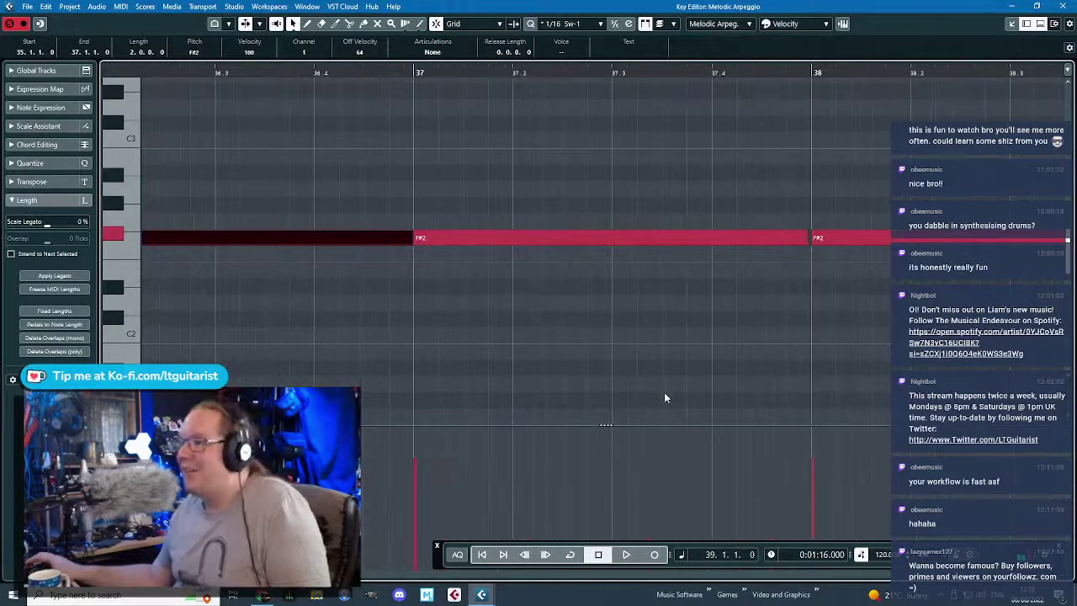
pyautogui.scroll(-3, 655, 376)
pyautogui.scroll(3, 732, 251)
pyautogui.moveTo(700, 239); pyautogui.dragTo(695, 240)
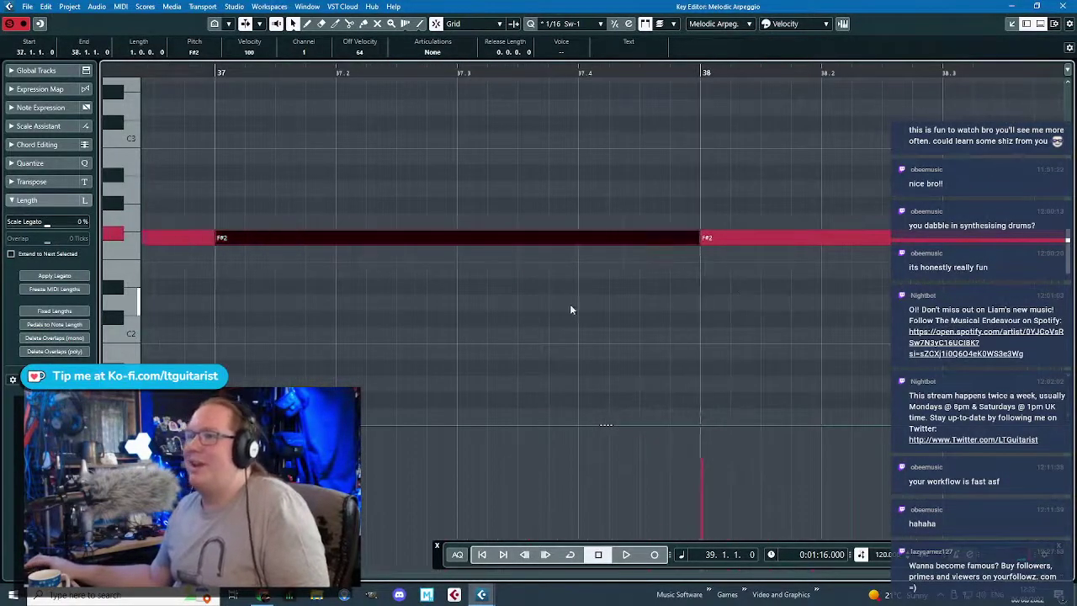
# - Shorten the five E2 notes and the F2 note at the end of bar 42 slightly
pyautogui.scroll(-4, 569, 303)
pyautogui.click(867, 314)
pyautogui.scroll(-2, 858, 307)
pyautogui.hscroll(6, 807, 244)
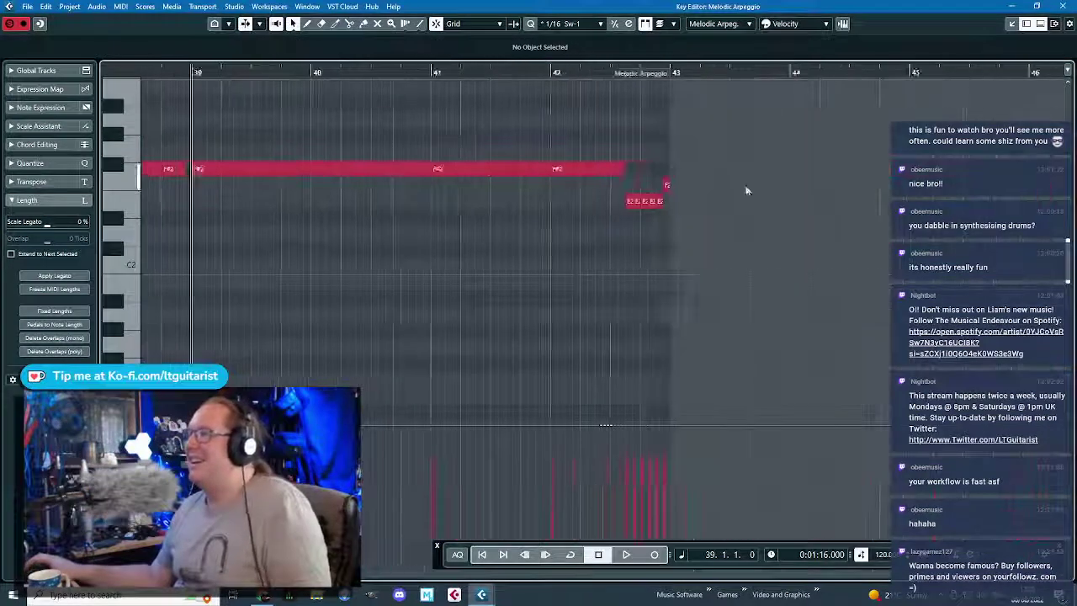
pyautogui.scroll(4, 686, 172)
pyautogui.moveTo(695, 165); pyautogui.dragTo(518, 207)
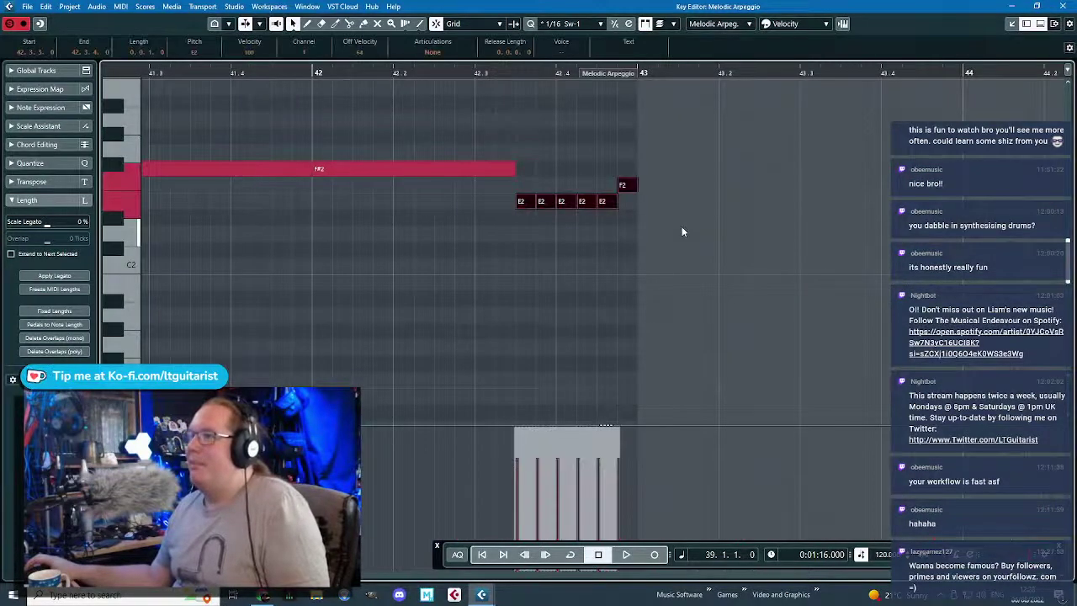
pyautogui.click(641, 213)
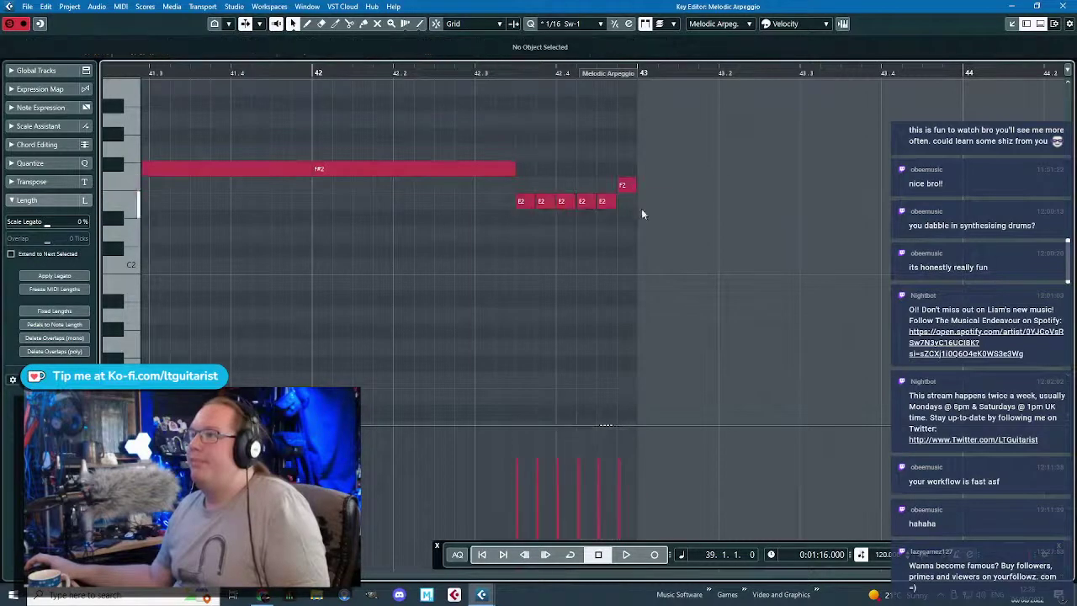
# - Play bar 42 to check the closing E2 and F2 notes of the phrase
pyautogui.click(313, 74)
pyautogui.press('space')
pyautogui.scroll(4, 555, 218)
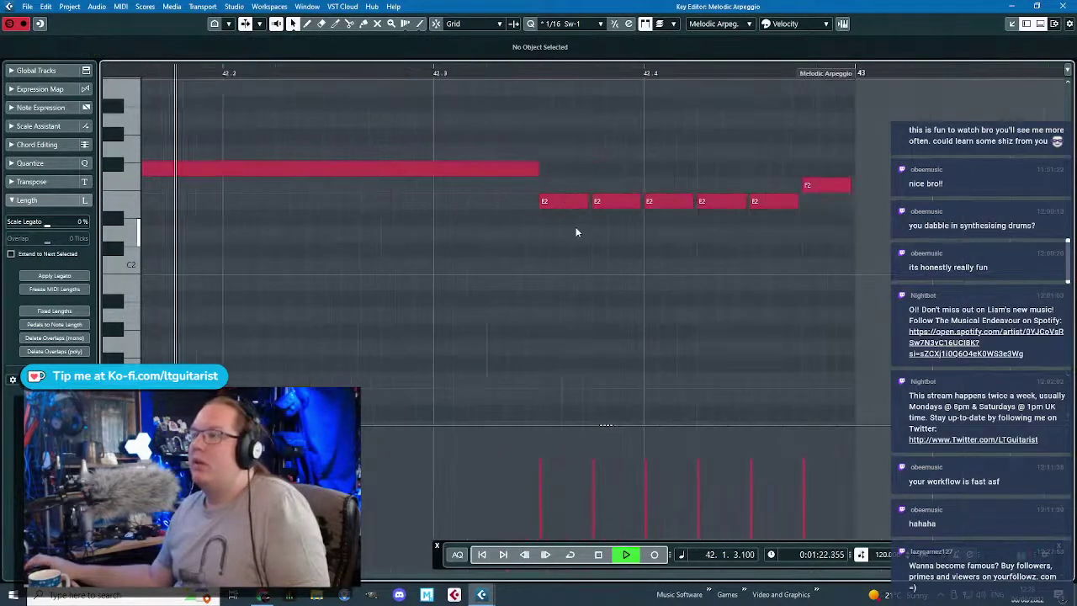
pyautogui.press('space')
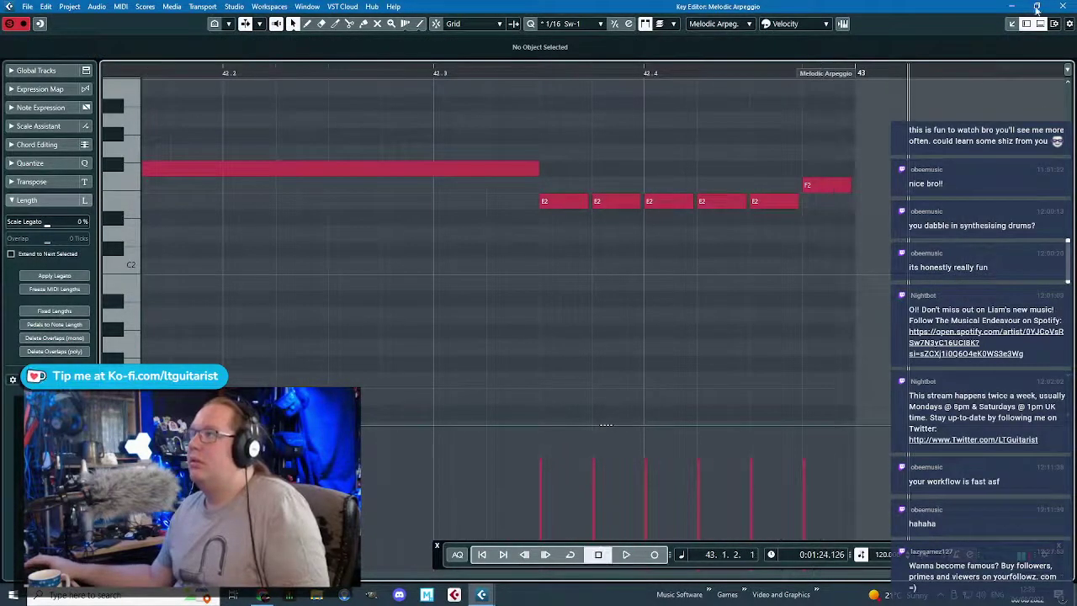
# - Close the Key Editor and replace the Melodic Arpeggio part at bar 43 with a duplicate of the edited bar 35 part
pyautogui.click(1061, 6)
pyautogui.press('g')
pyautogui.press('g')
pyautogui.click(738, 144)
pyautogui.press('Delete')
pyautogui.click(643, 141)
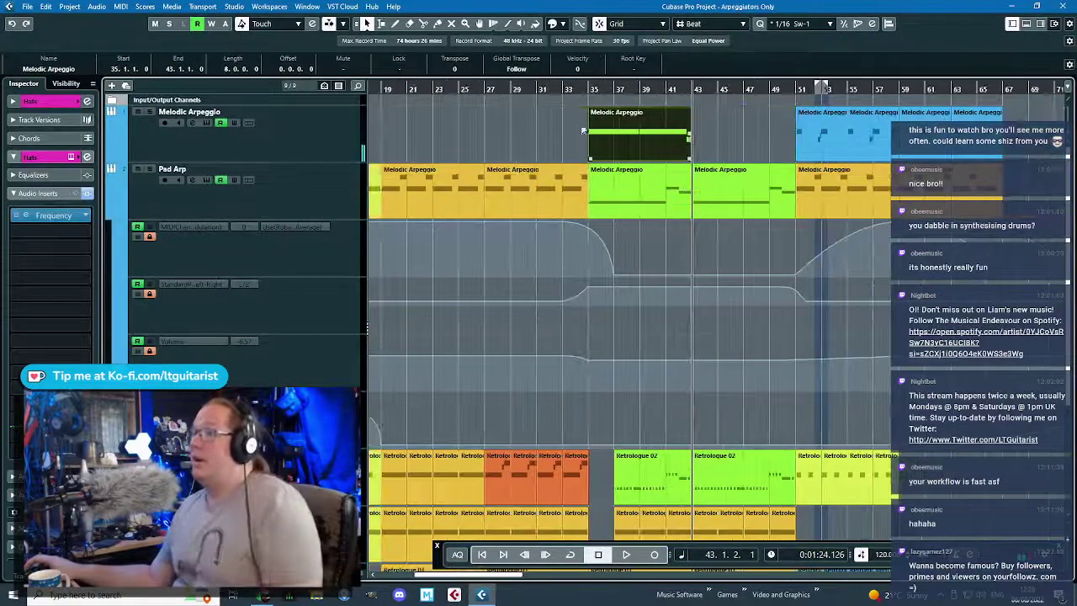
pyautogui.hotkey('ctrl', 'd')
# - Play from just before bar 35 and review the revised melody through the transition into the section from bar 51
pyautogui.click(583, 87)
pyautogui.press('space')
pyautogui.scroll(4, 727, 333)
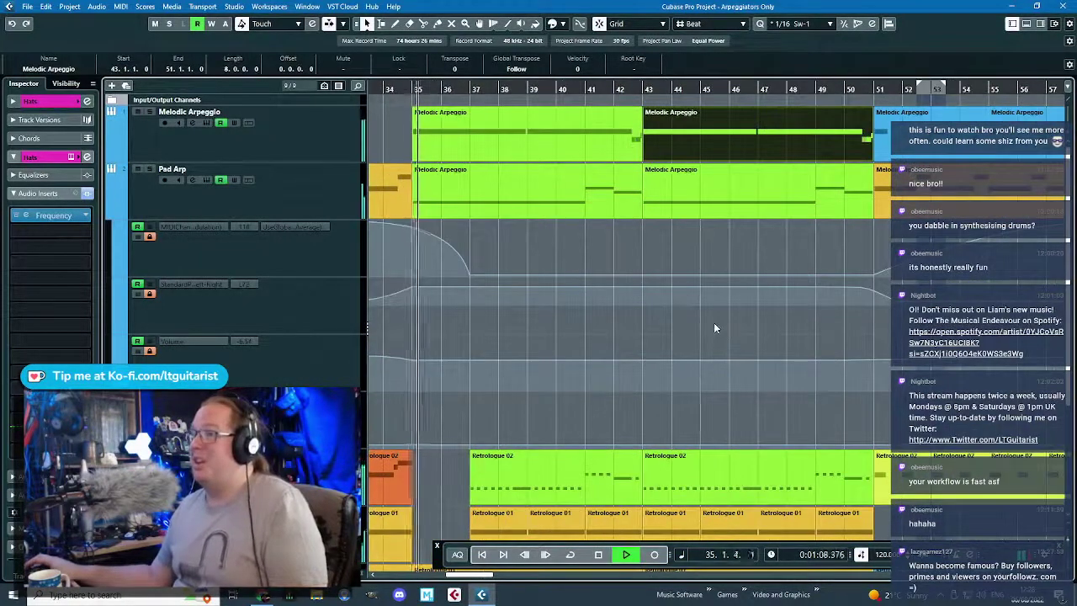
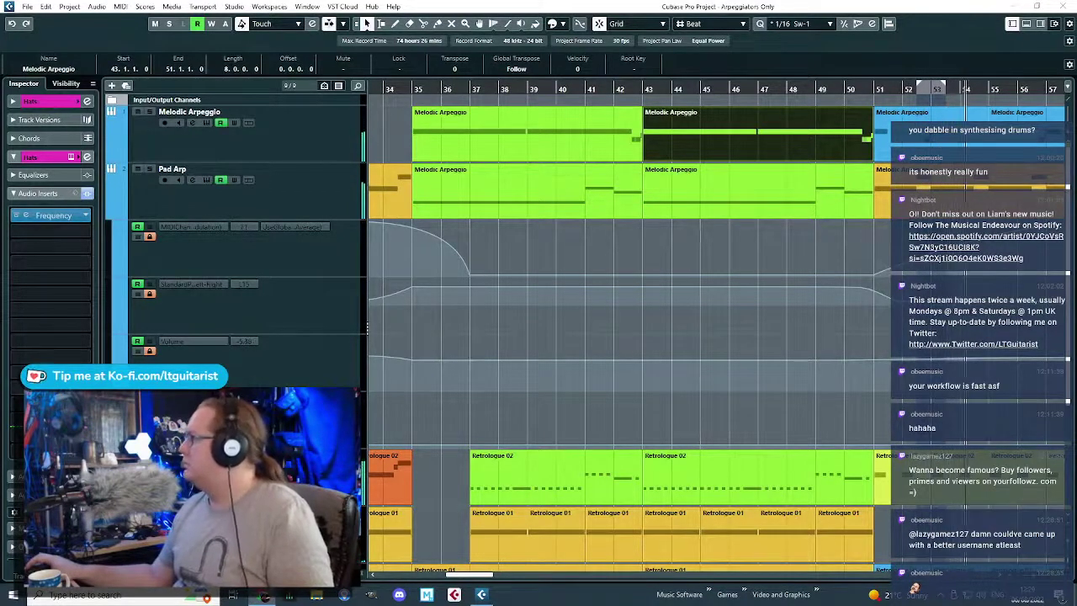
pyautogui.click(926, 336)
pyautogui.scroll(-3, 926, 337)
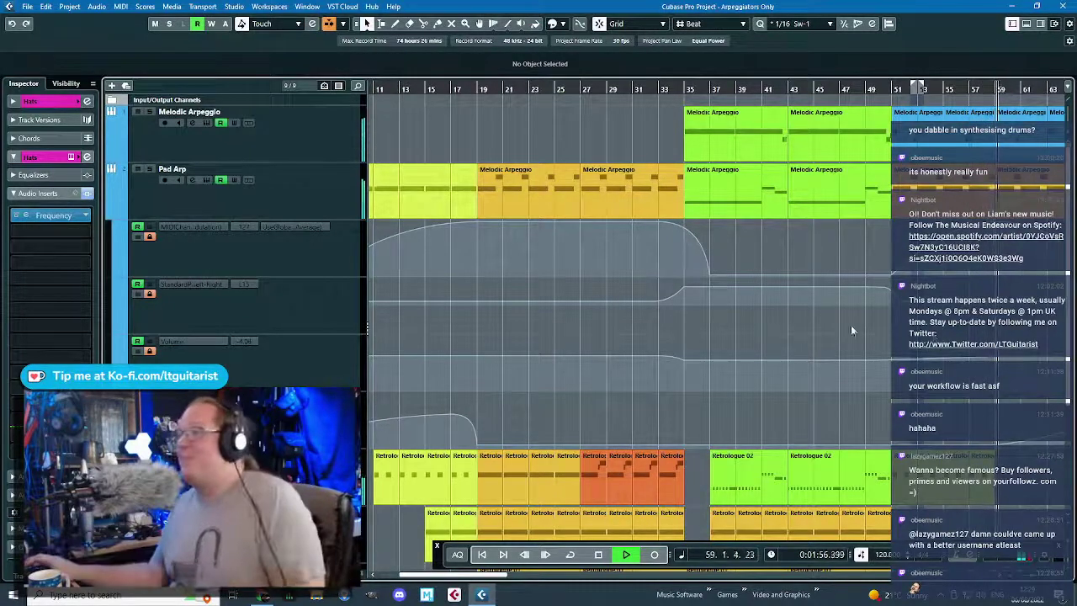
pyautogui.scroll(-5, 732, 333)
pyautogui.scroll(3, 690, 348)
pyautogui.hscroll(-4, 718, 342)
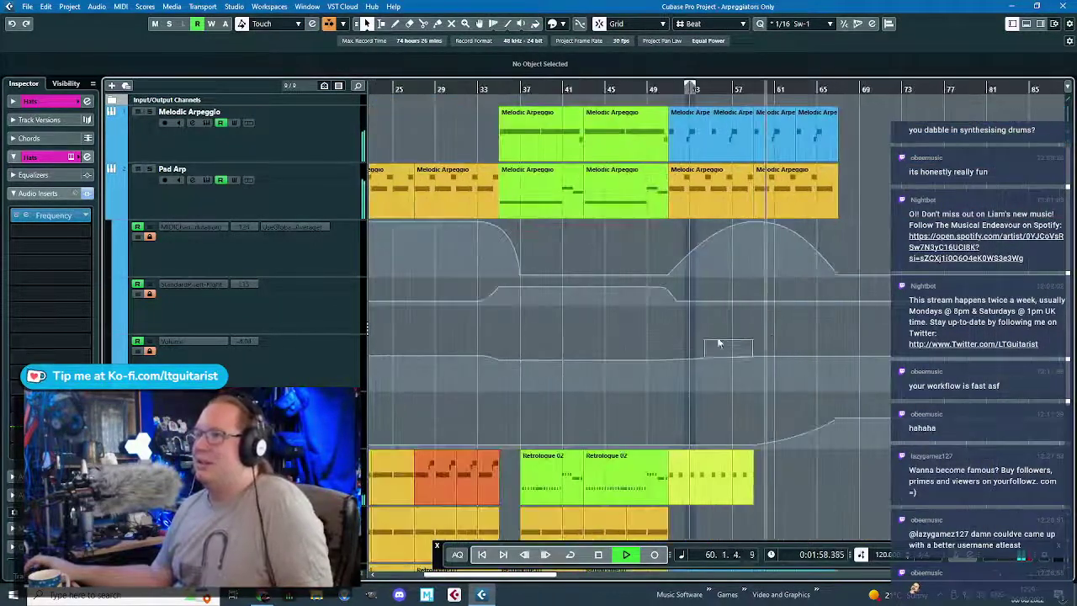
pyautogui.scroll(-4, 651, 322)
pyautogui.press('space')
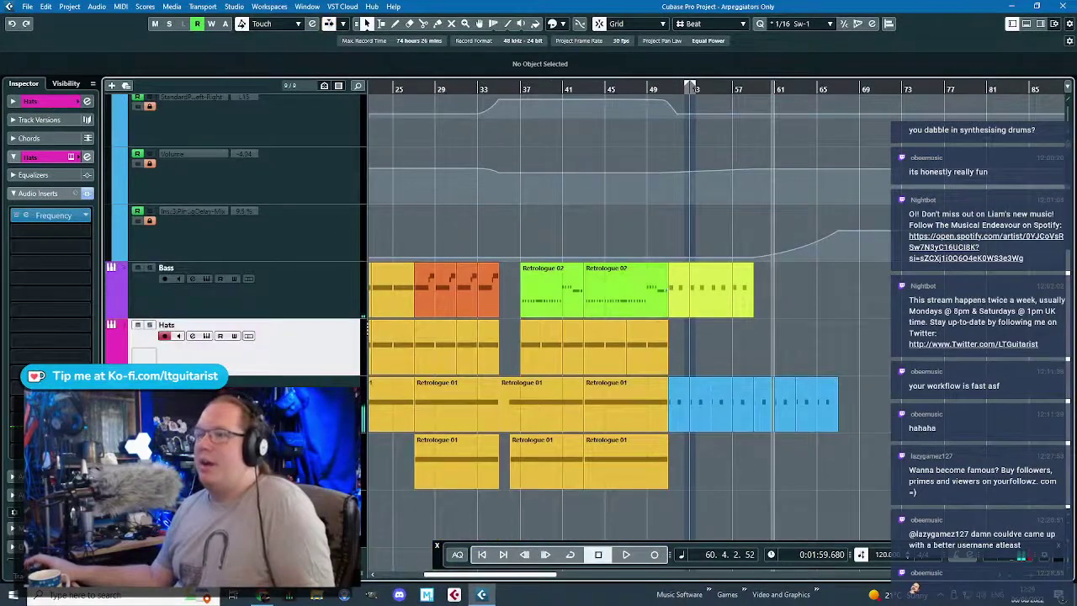
# - Collapse the Pad Arp automation lanes, show the arrangement from bar 1 and select the Padshop 01 track
pyautogui.scroll(2, 652, 323)
pyautogui.scroll(2, 651, 322)
pyautogui.click(112, 215)
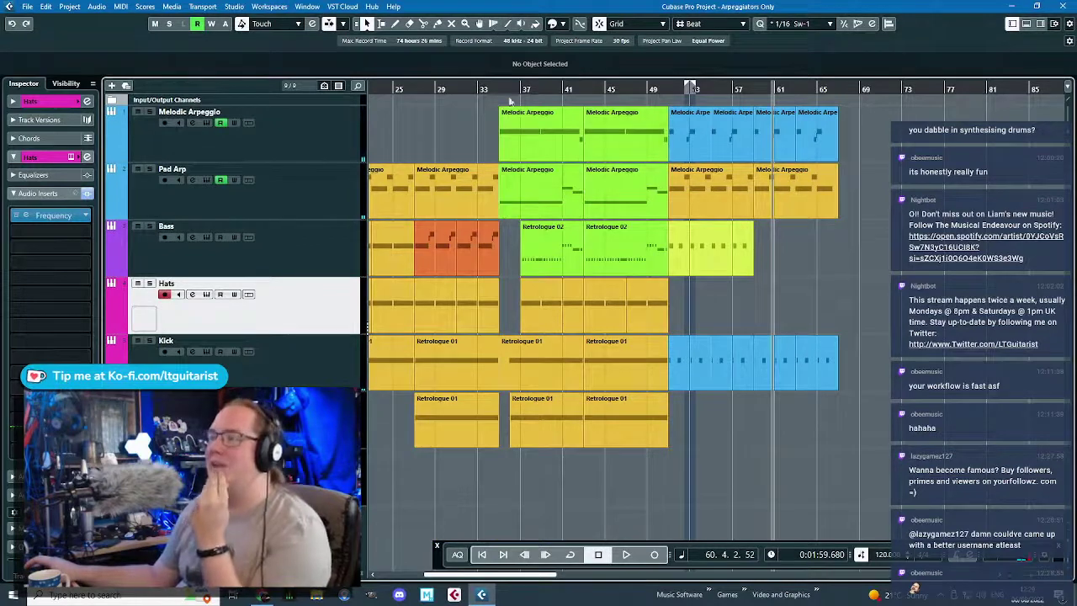
pyautogui.moveTo(502, 87); pyautogui.dragTo(415, 87)
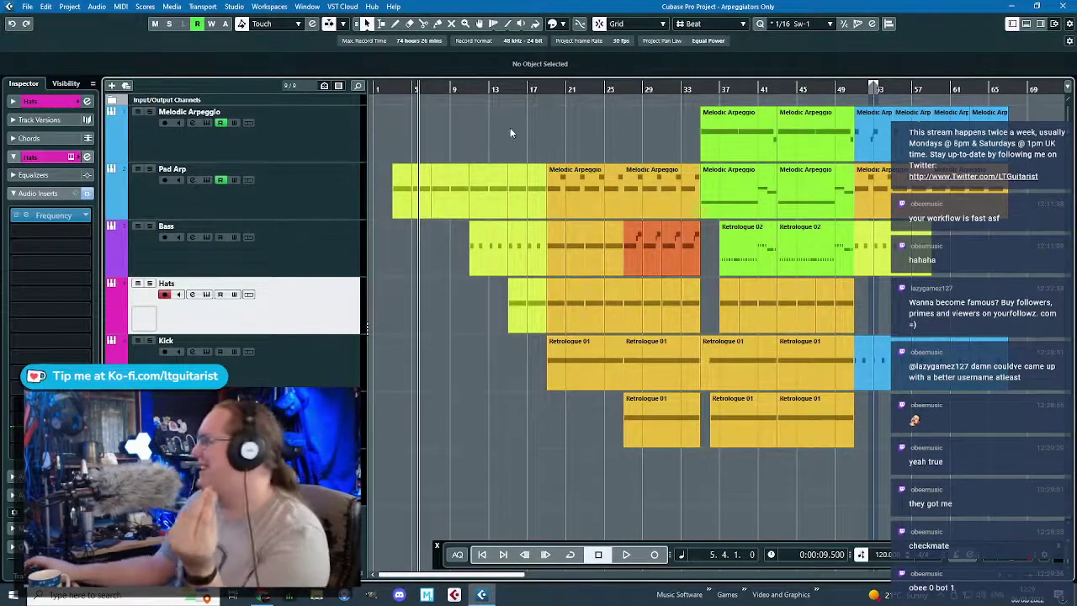
pyautogui.click(343, 485)
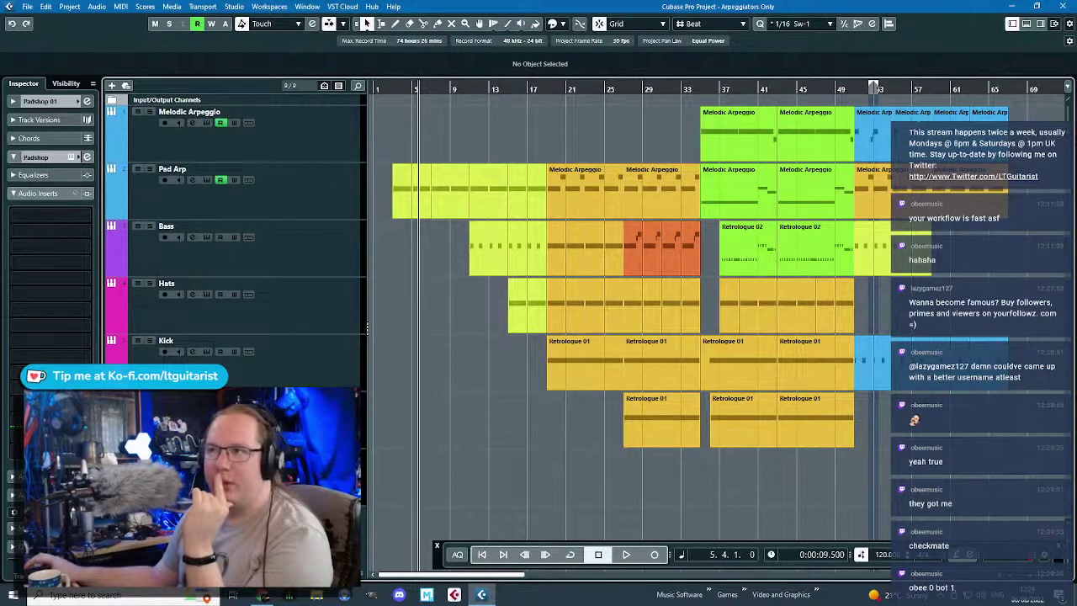
# - Open the Padshop 01 instrument with its step matrix shown and reposition its window over the arrangement
pyautogui.click(73, 159)
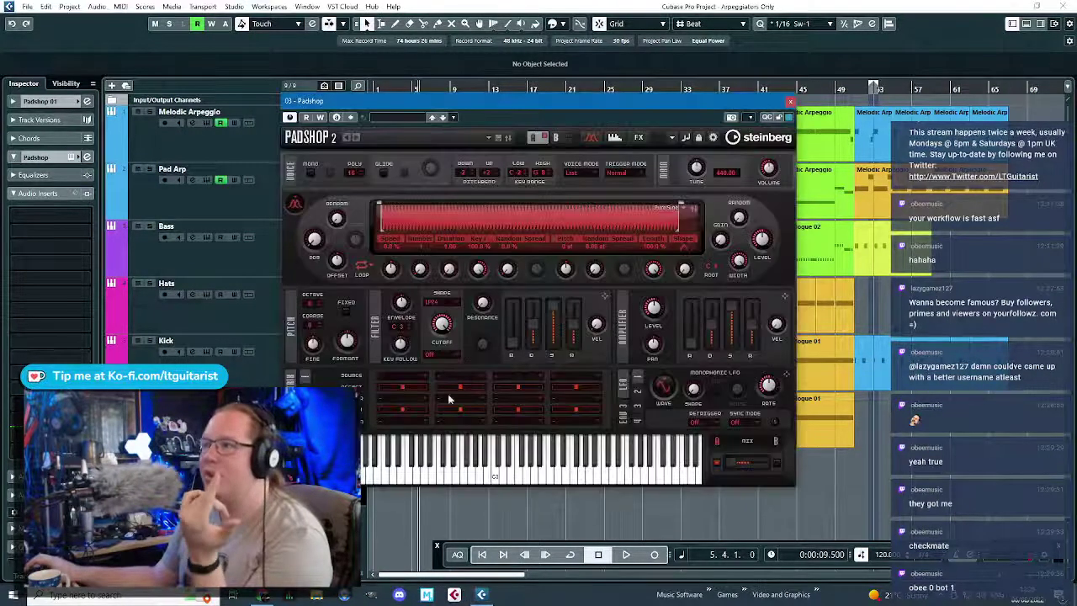
pyautogui.click(291, 412)
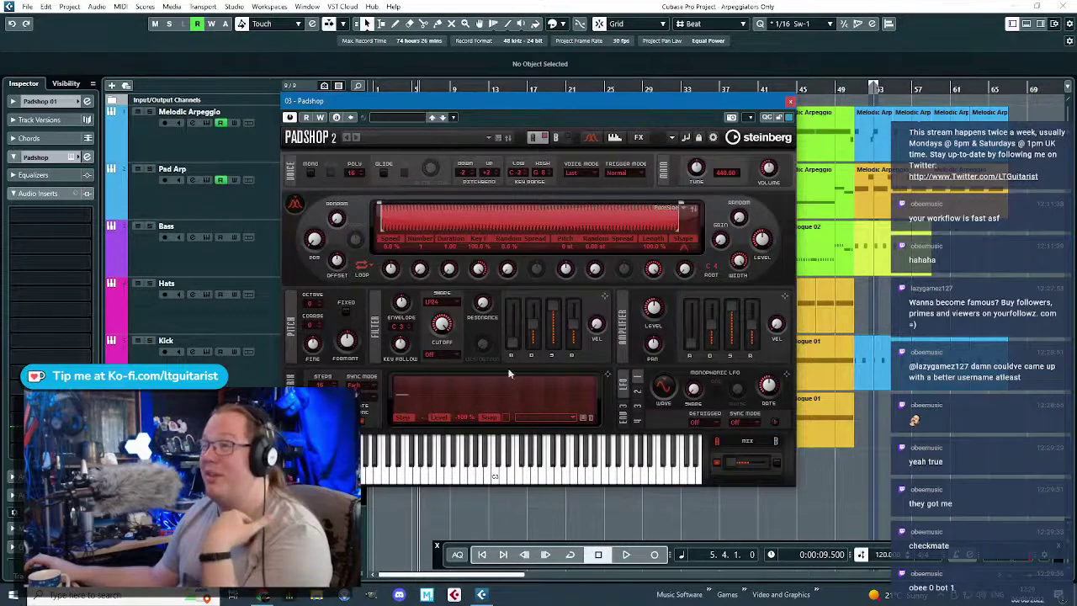
pyautogui.moveTo(412, 105); pyautogui.dragTo(500, 108)
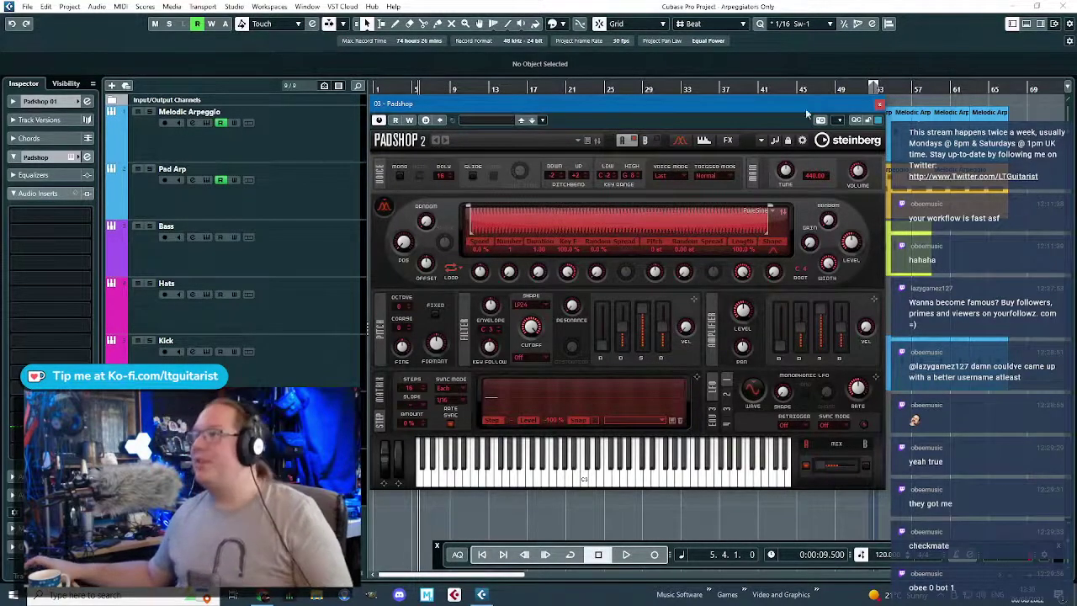
pyautogui.click(881, 104)
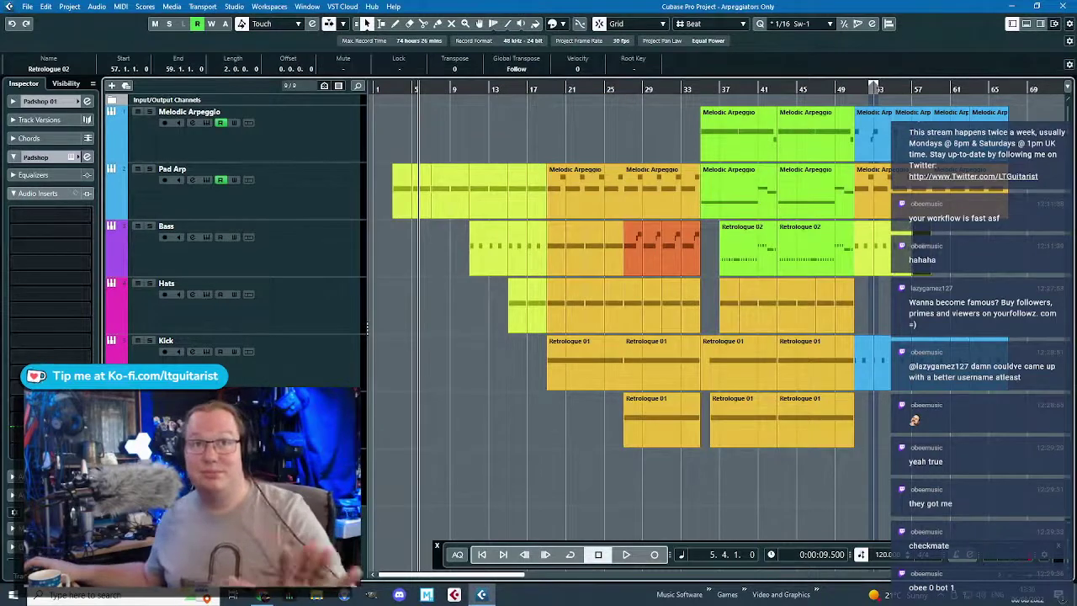
pyautogui.click(1011, 290)
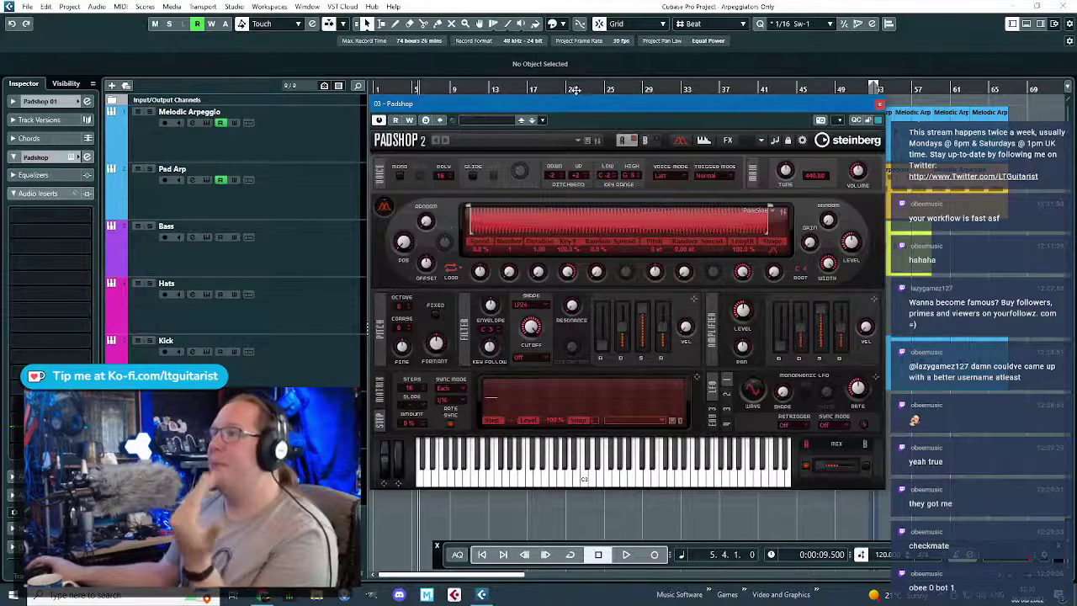
pyautogui.moveTo(580, 102); pyautogui.dragTo(467, 72)
pyautogui.click(565, 88)
pyautogui.click(645, 74)
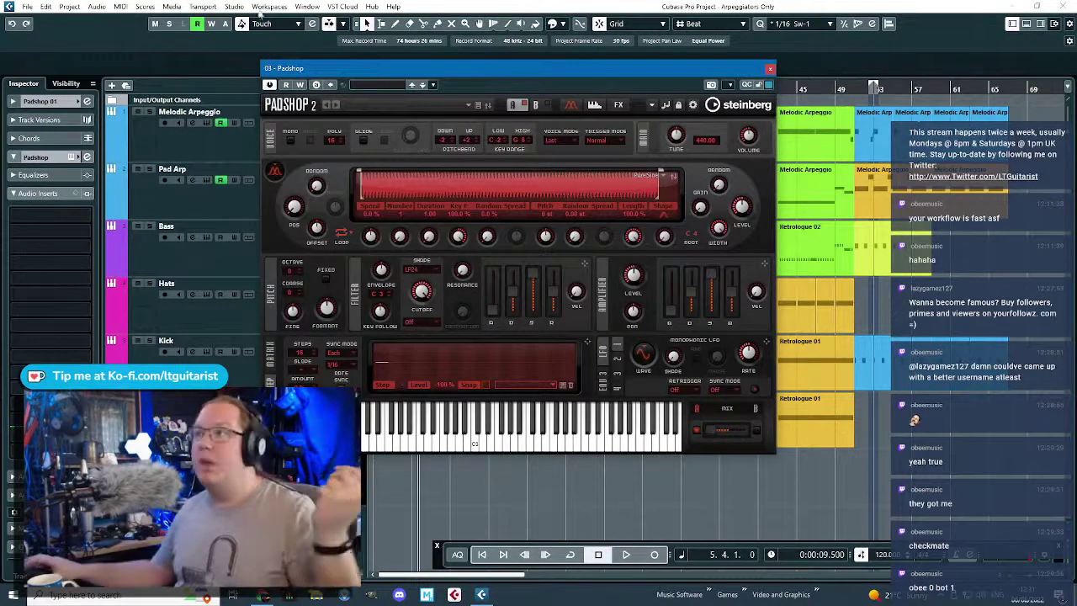
# - Filter Padshop's presets by the Drones sub category and load the So Creepy preset
pyautogui.click(397, 82)
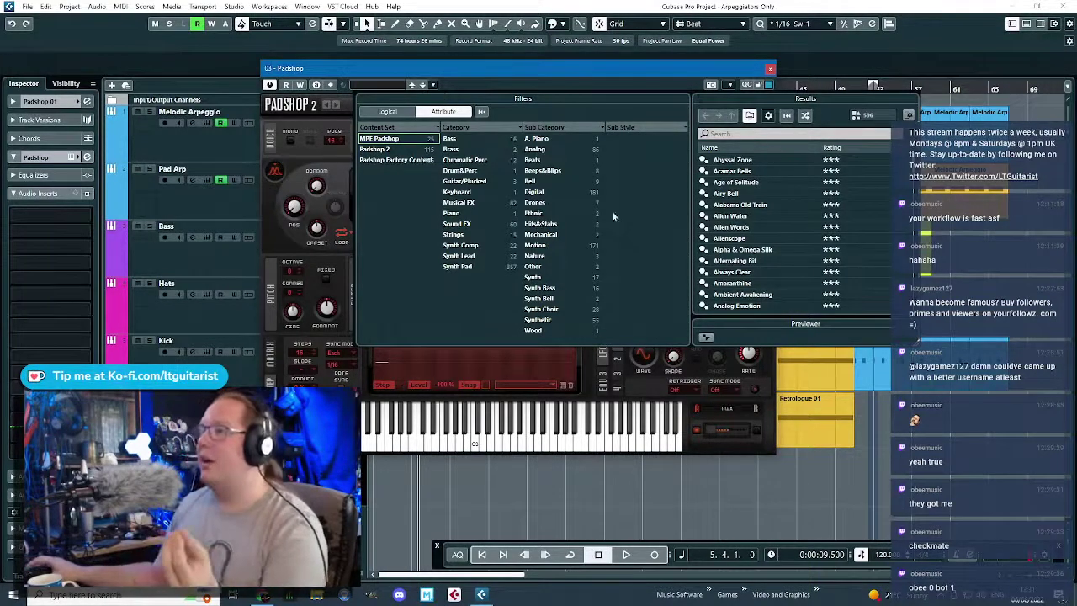
pyautogui.click(543, 202)
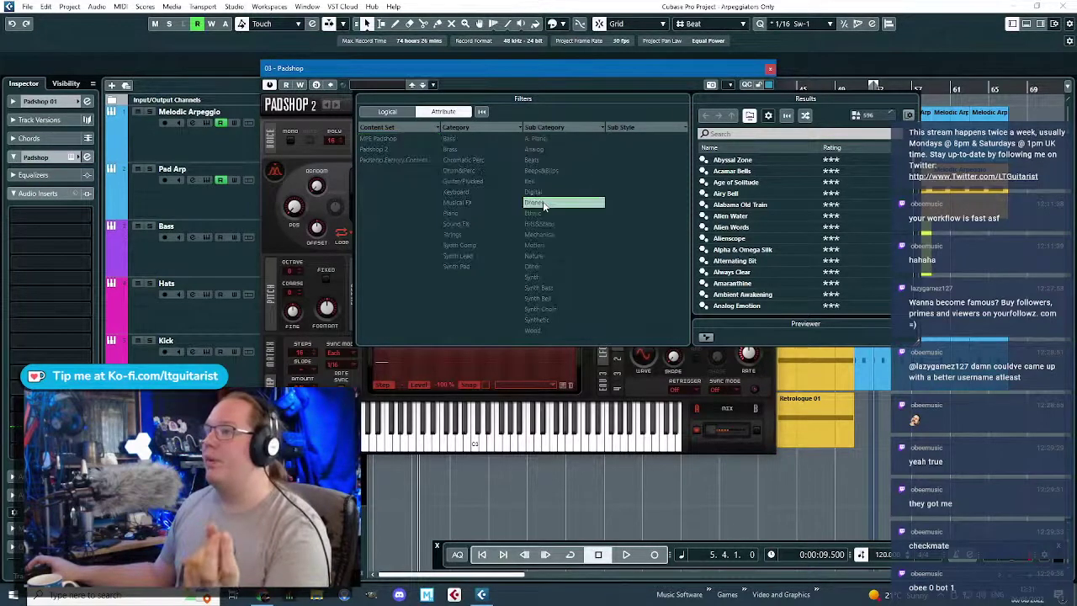
pyautogui.doubleClick(729, 205)
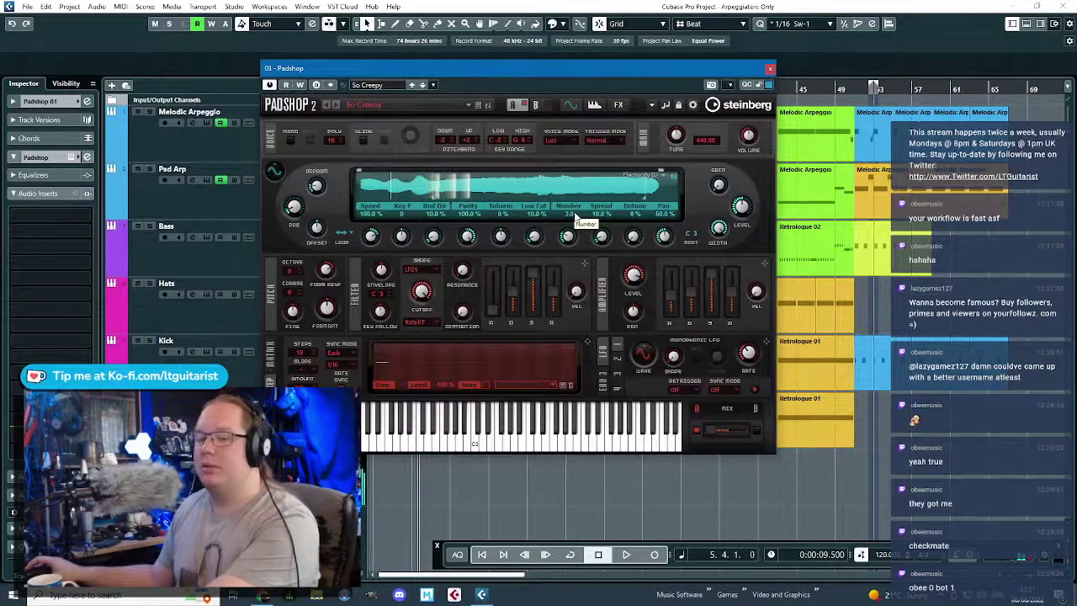
# - Replace the Drones filter with the Musical FX category and load the Vortex preset
pyautogui.click(382, 85)
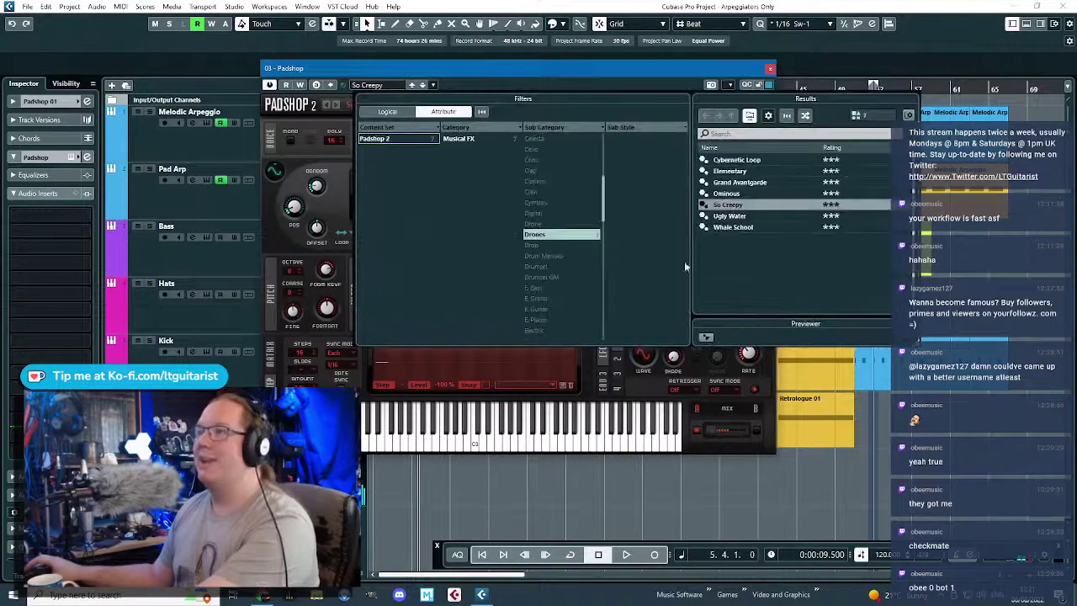
pyautogui.click(578, 235)
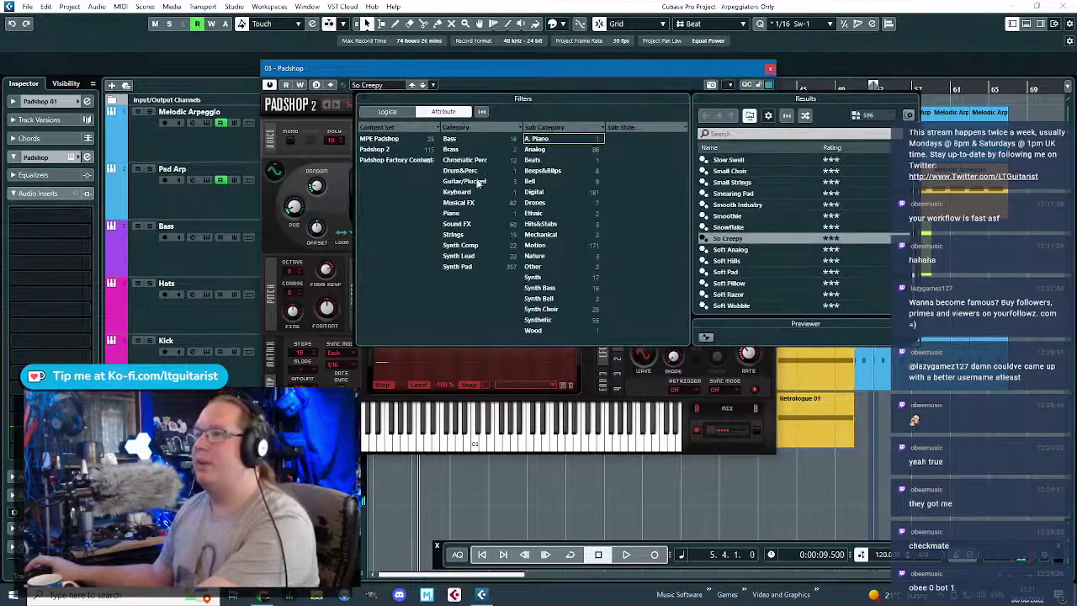
pyautogui.click(467, 203)
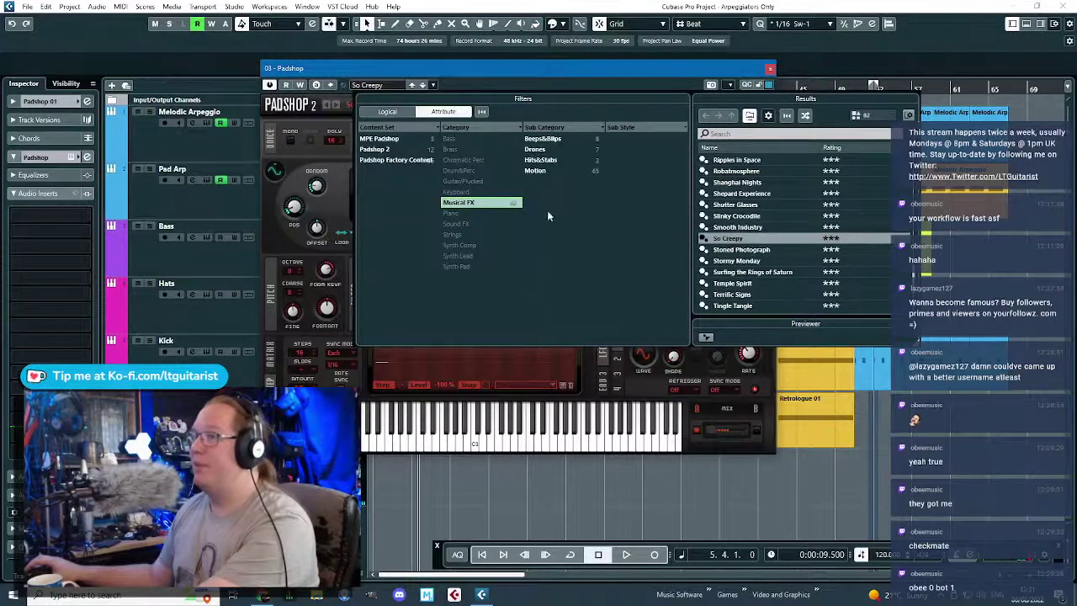
pyautogui.scroll(-3, 749, 243)
pyautogui.doubleClick(738, 277)
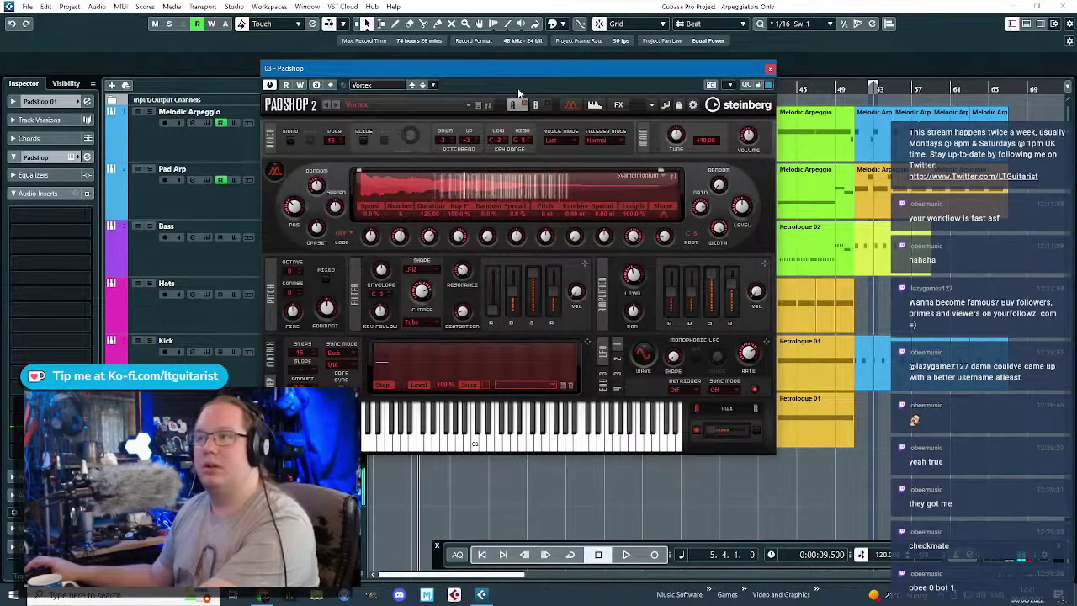
# - Load the Surfing the Rings of Saturn preset from the Musical FX results
pyautogui.click(373, 85)
pyautogui.click(740, 181)
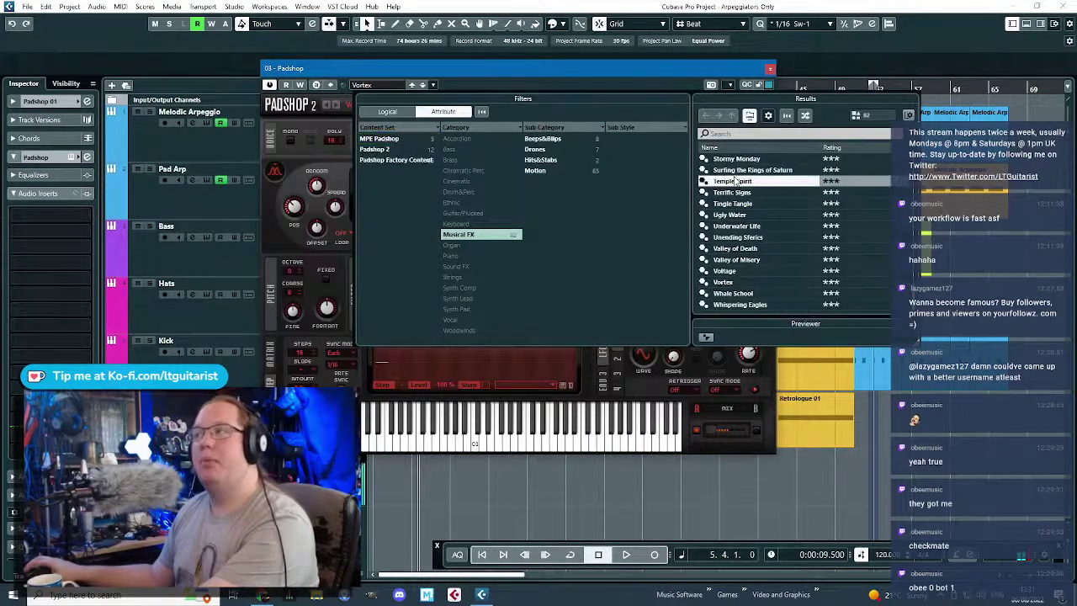
pyautogui.click(744, 171)
pyautogui.doubleClick(744, 170)
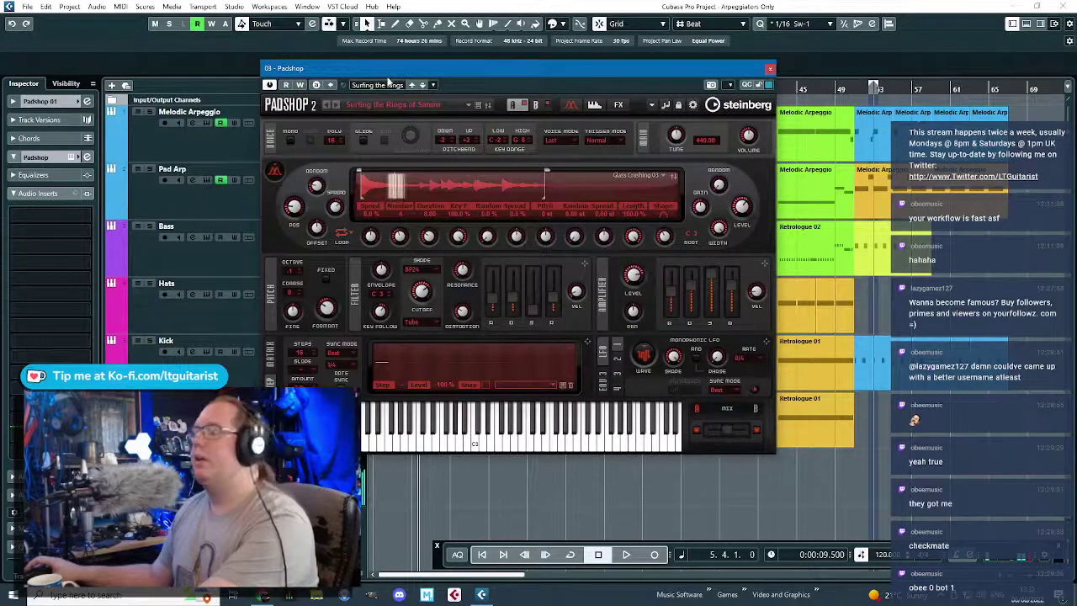
# - Give the 16-step matrix an alternating high and low pattern, with a 1/16 rate and Beat sync mode
pyautogui.click(352, 367)
pyautogui.click(378, 481)
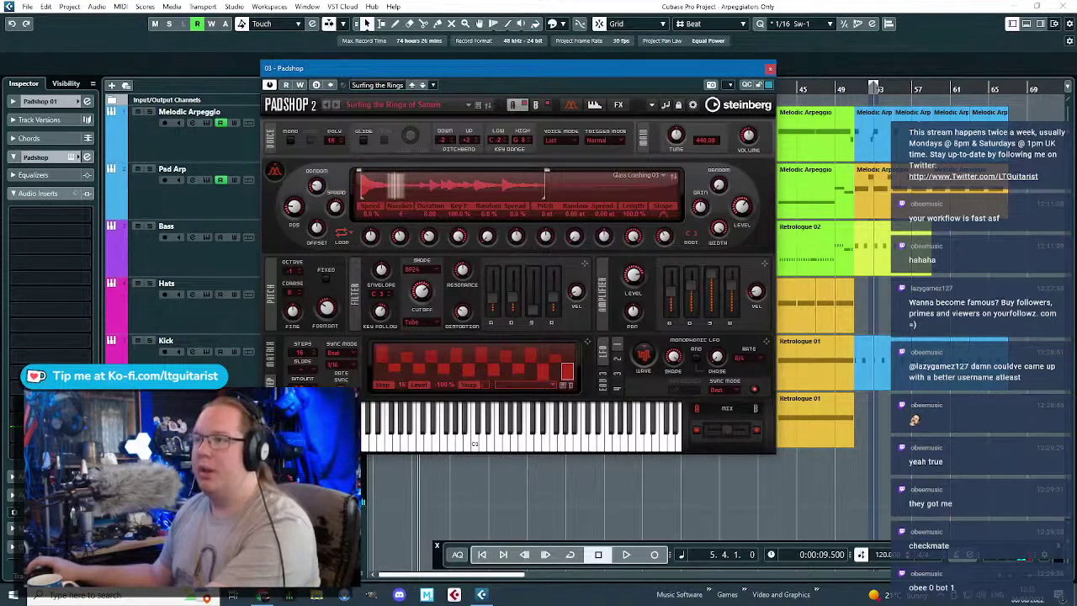
pyautogui.click(350, 356)
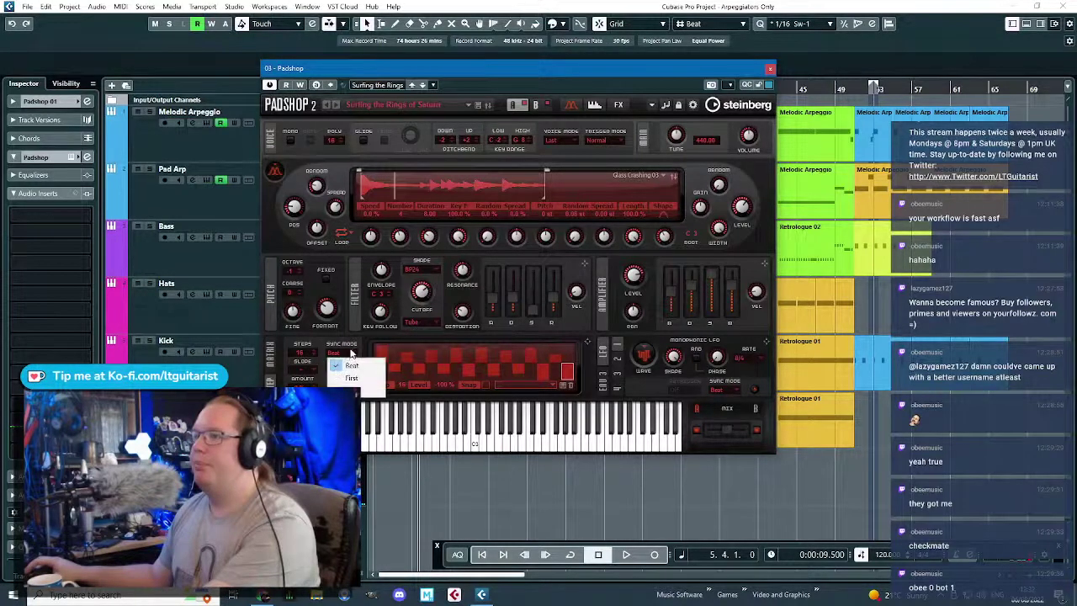
pyautogui.click(352, 365)
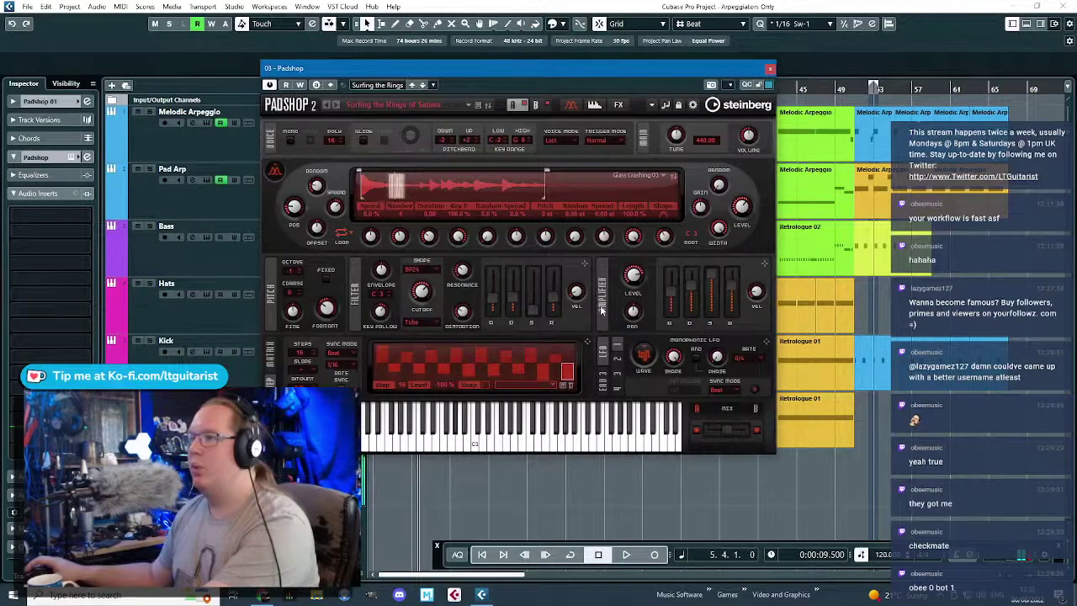
# - Change the waveform of Padshop's LFO 2 to Square
pyautogui.moveTo(498, 70); pyautogui.dragTo(626, 47)
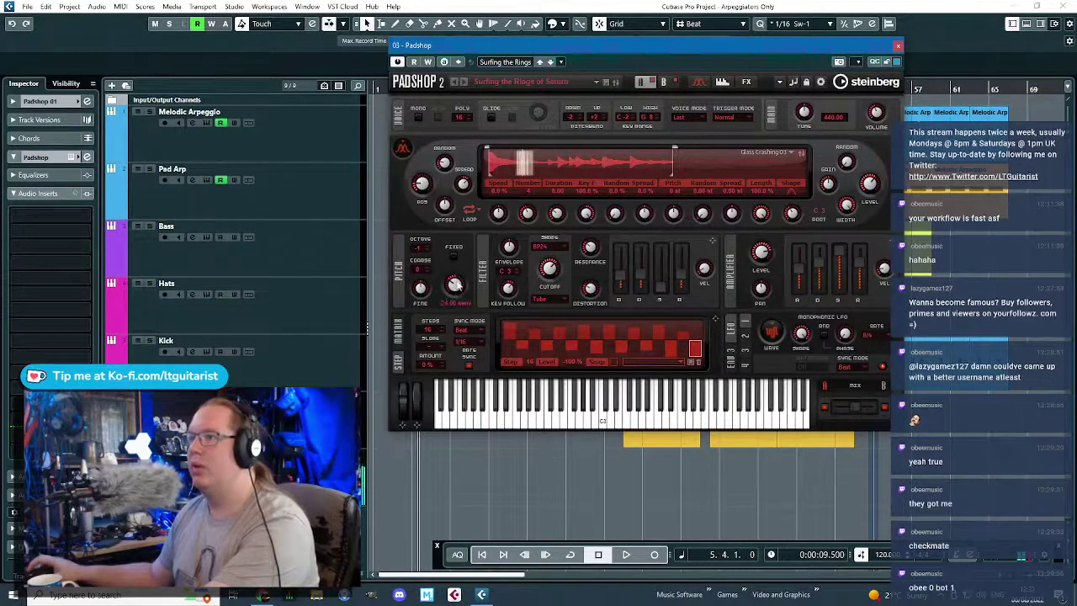
pyautogui.scroll(1, 461, 264)
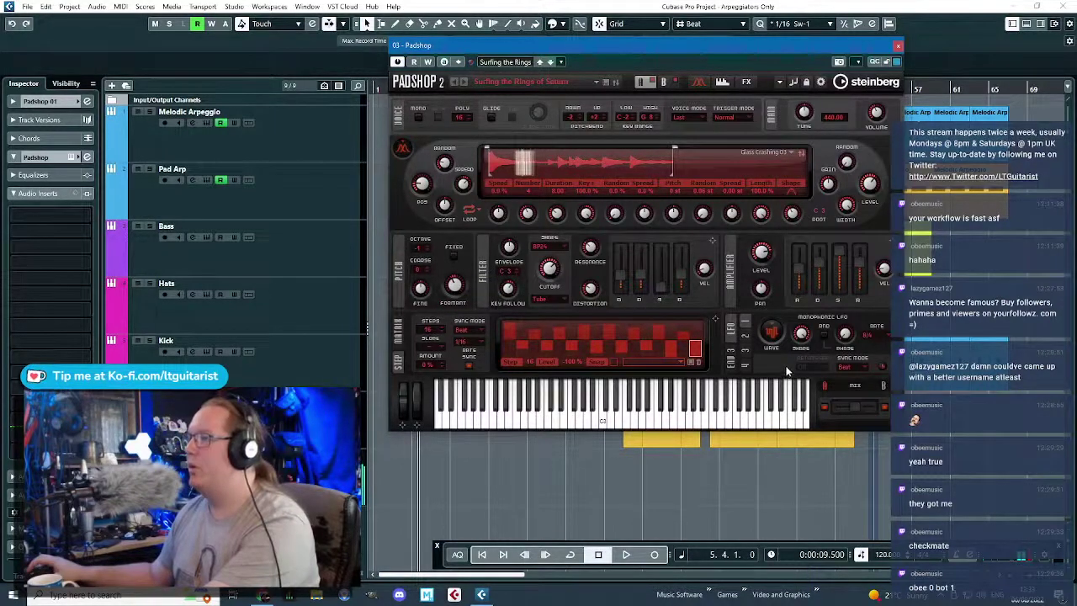
pyautogui.click(732, 360)
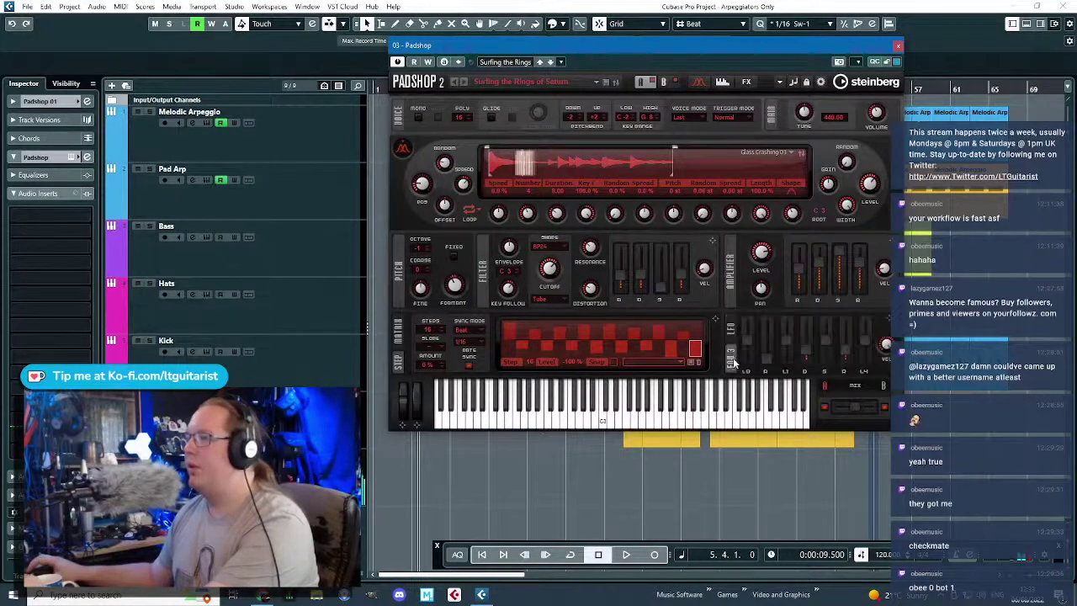
pyautogui.click(730, 339)
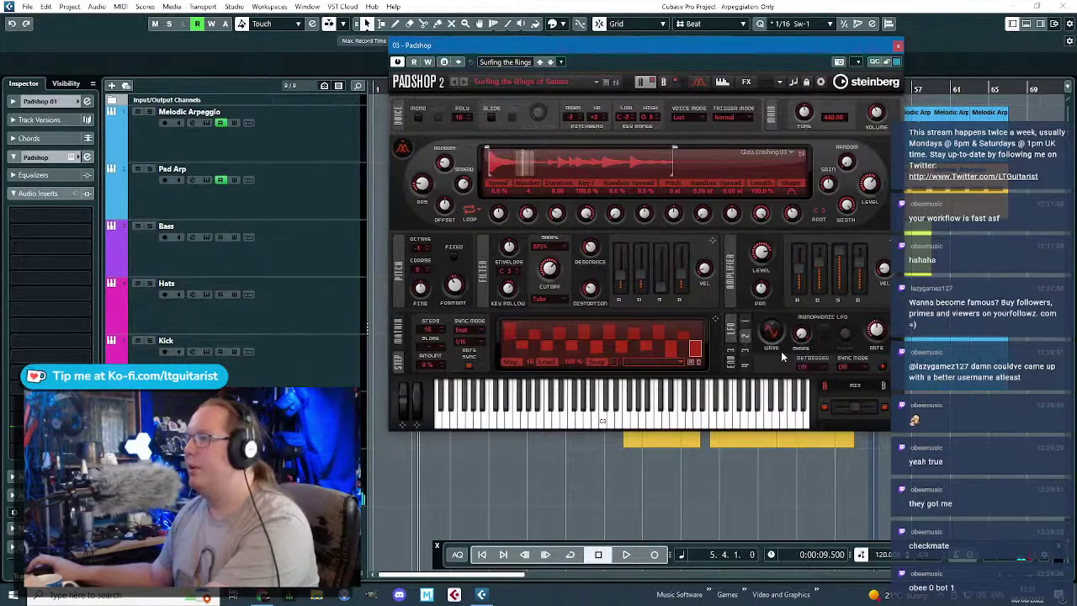
pyautogui.click(777, 334)
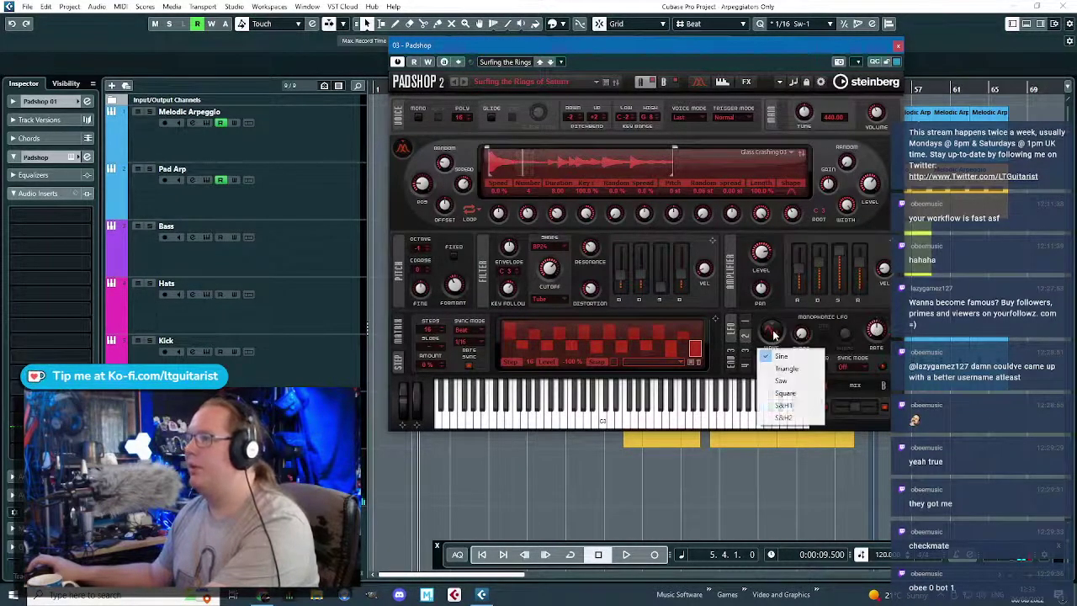
pyautogui.click(800, 371)
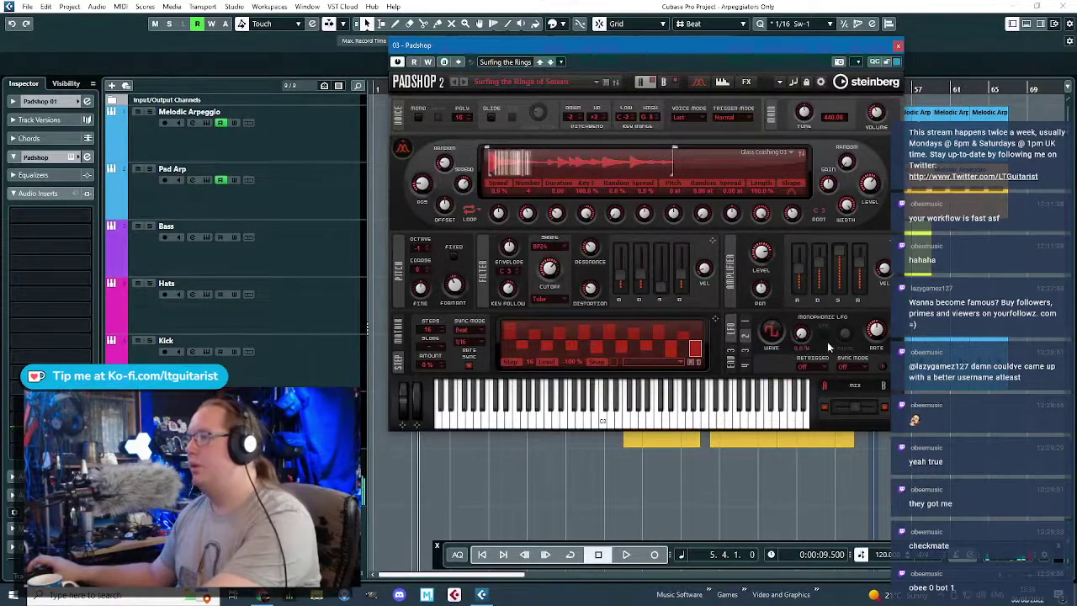
# - Set LFO 2's retrigger to First, its sync mode to Tempo and its rate to 1/8
pyautogui.click(806, 367)
pyautogui.click(814, 391)
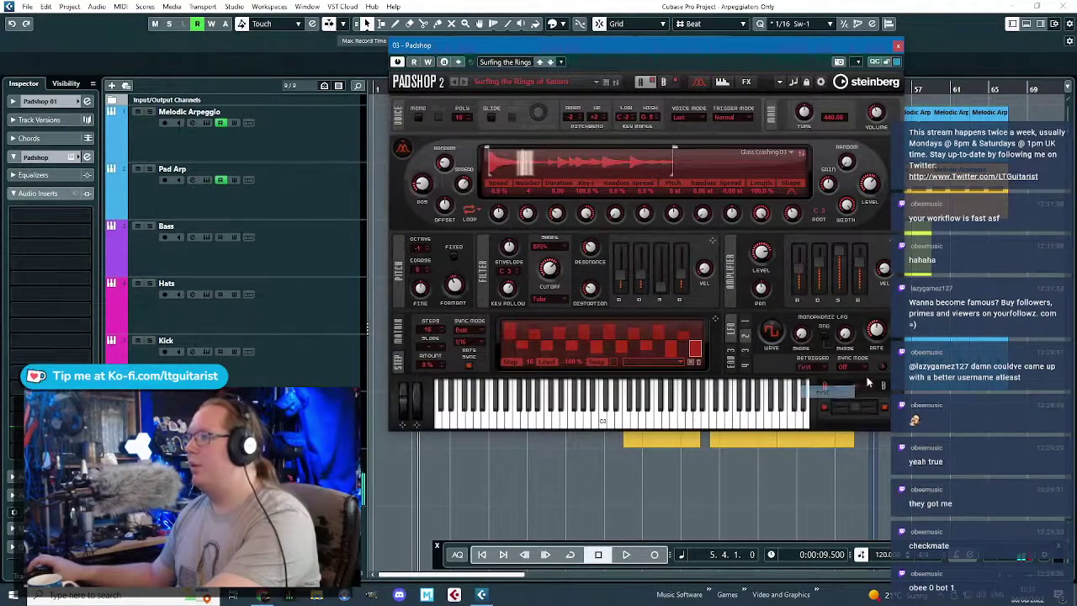
pyautogui.click(856, 367)
pyautogui.click(867, 393)
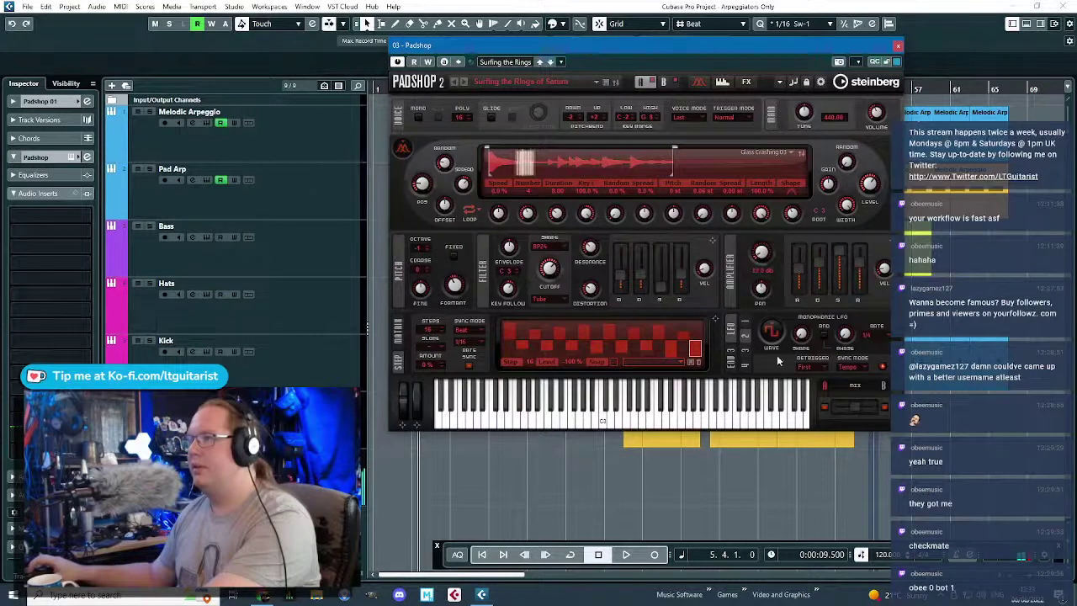
pyautogui.click(877, 334)
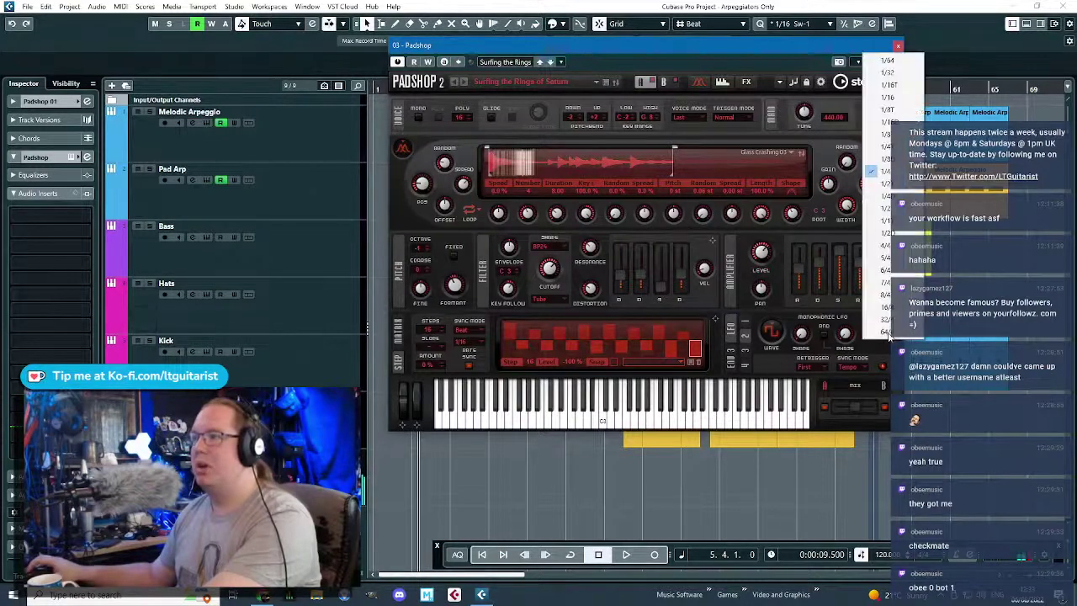
pyautogui.click(883, 147)
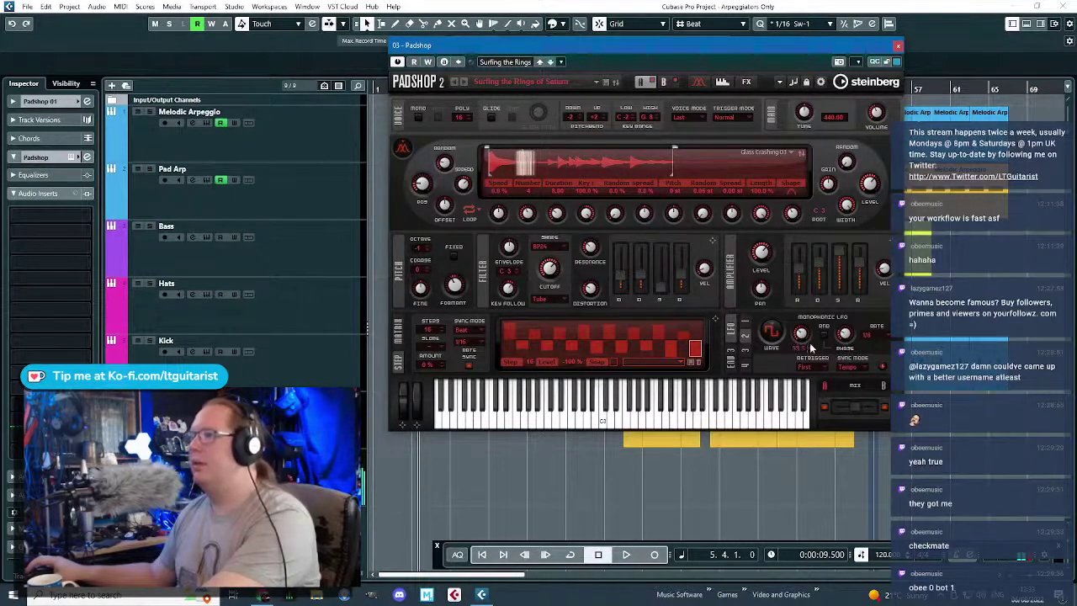
pyautogui.click(883, 335)
pyautogui.click(895, 362)
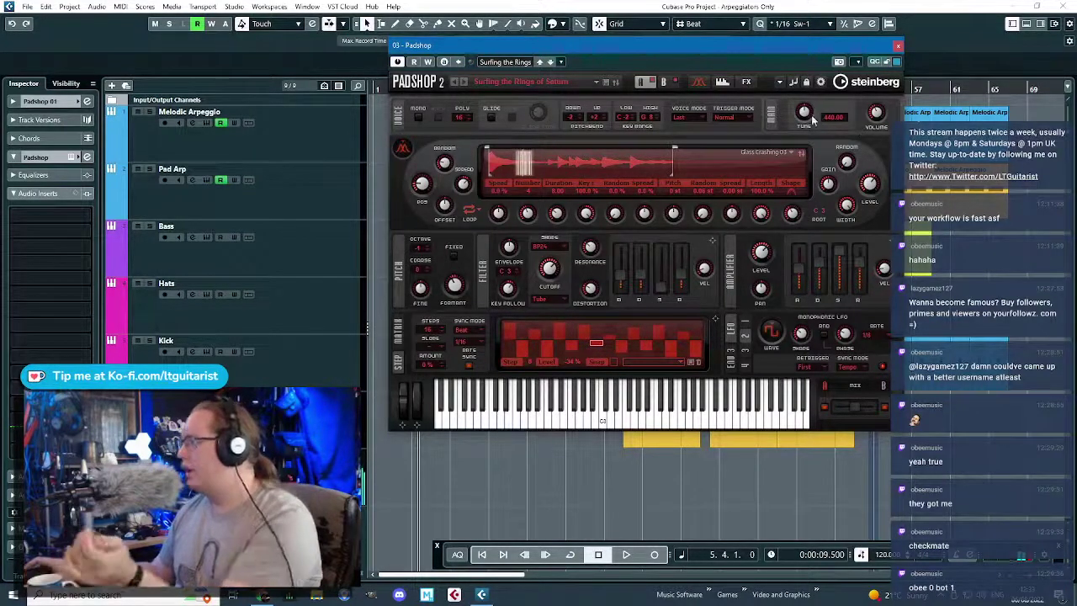
# - Close Padshop and move the Padshop 01 track above Melodic Arpeggio in the track list
pyautogui.click(898, 46)
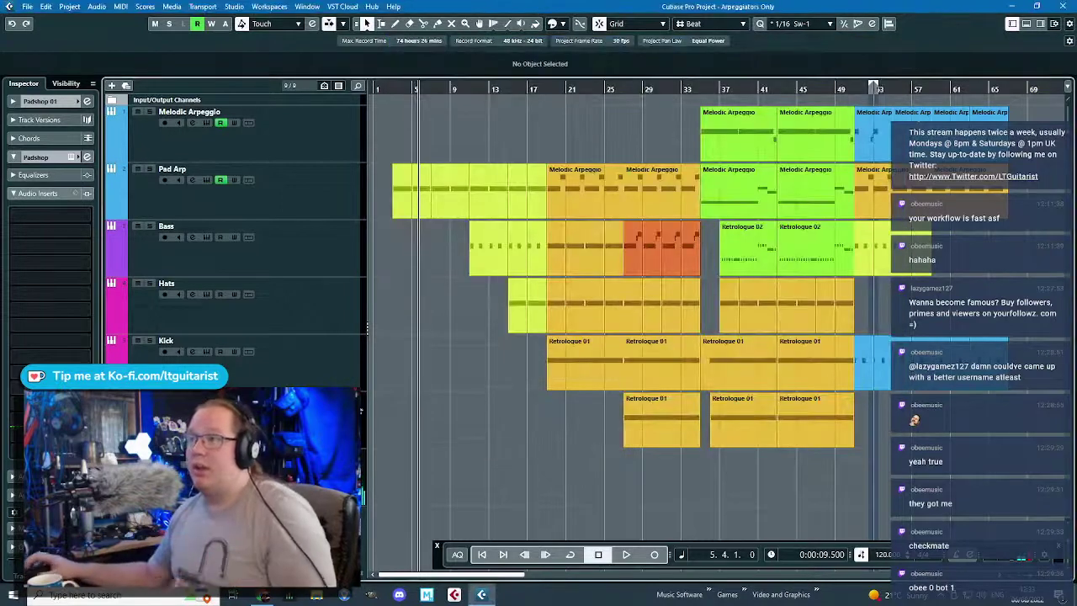
pyautogui.moveTo(330, 477); pyautogui.dragTo(334, 138)
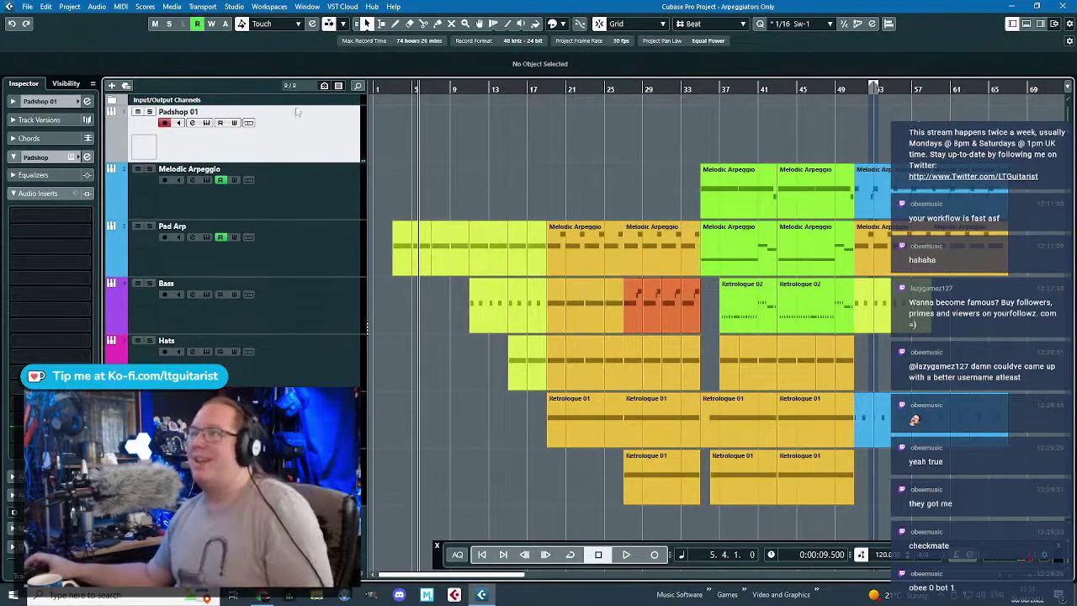
# - Draw a two-bar part on the Padshop 01 track from bar 17 to 19 and open it in the Key Editor
pyautogui.scroll(5, 515, 120)
pyautogui.click(395, 24)
pyautogui.scroll(2, 567, 160)
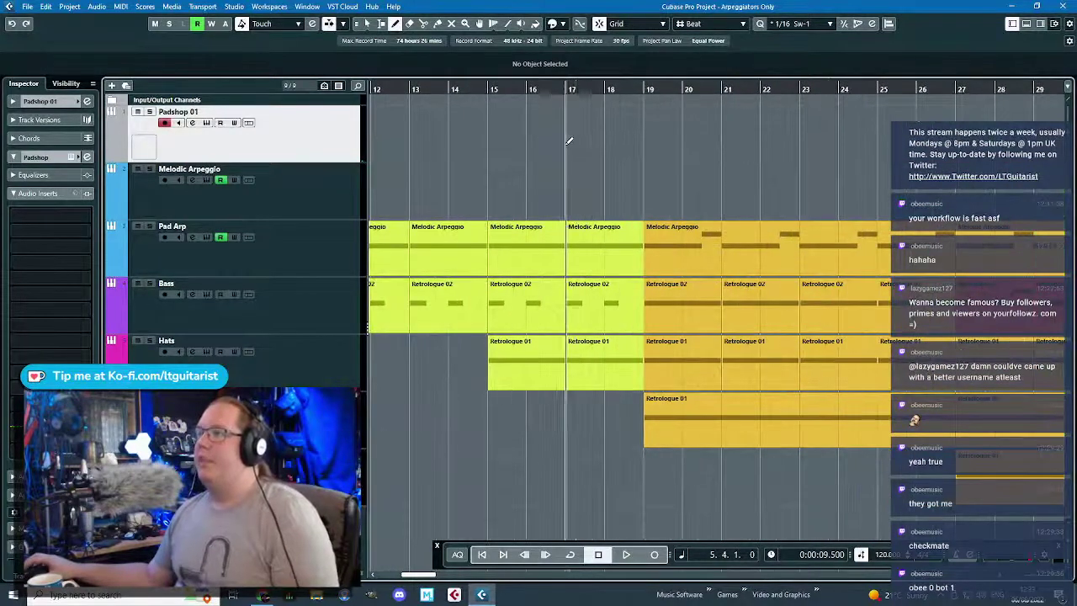
pyautogui.moveTo(571, 141); pyautogui.dragTo(644, 158)
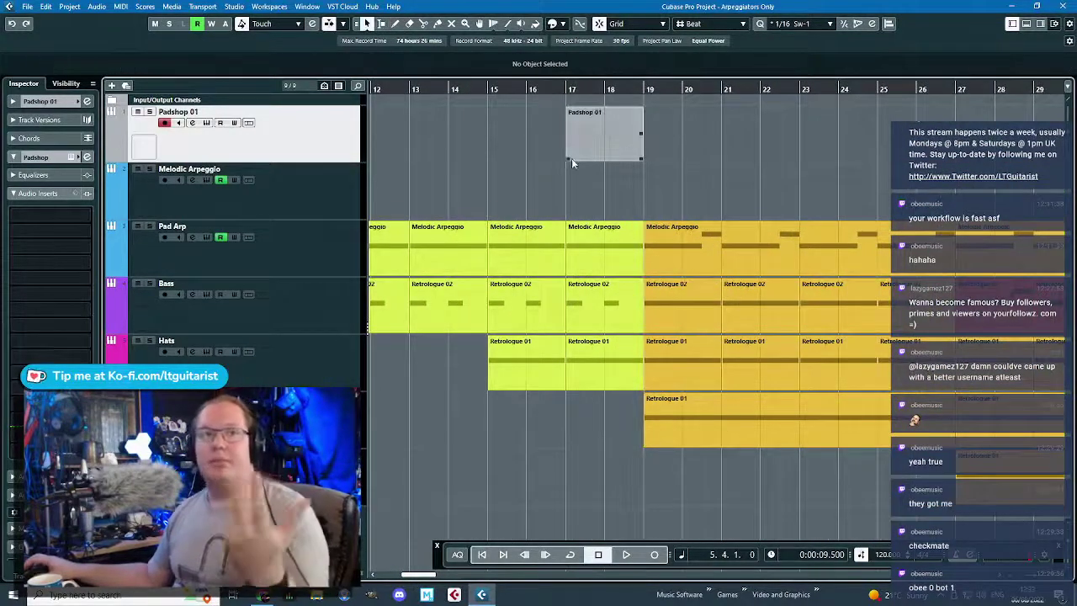
pyautogui.press('1')
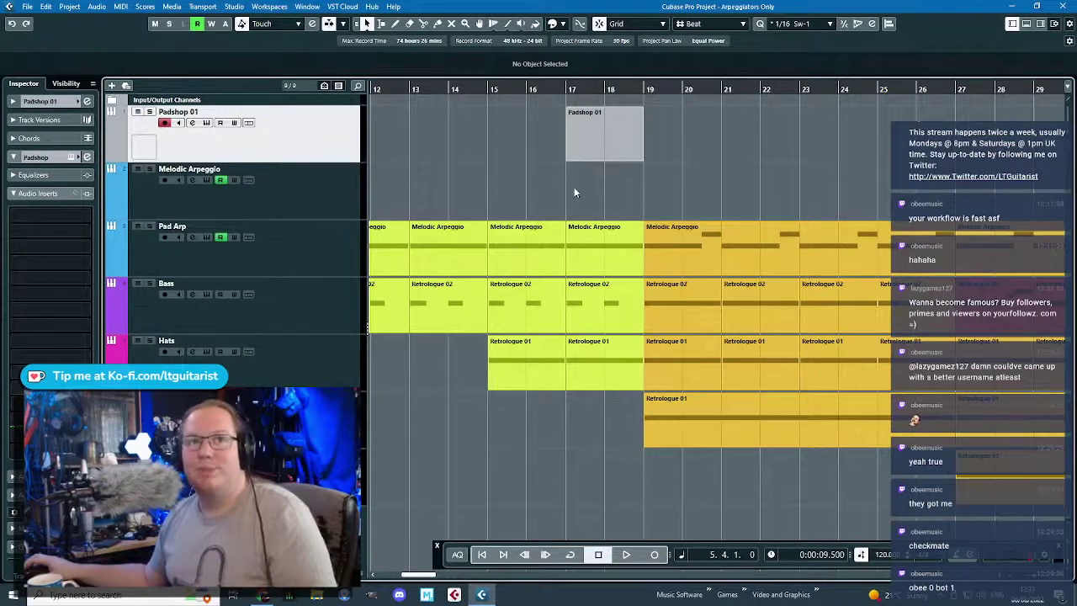
pyautogui.doubleClick(613, 141)
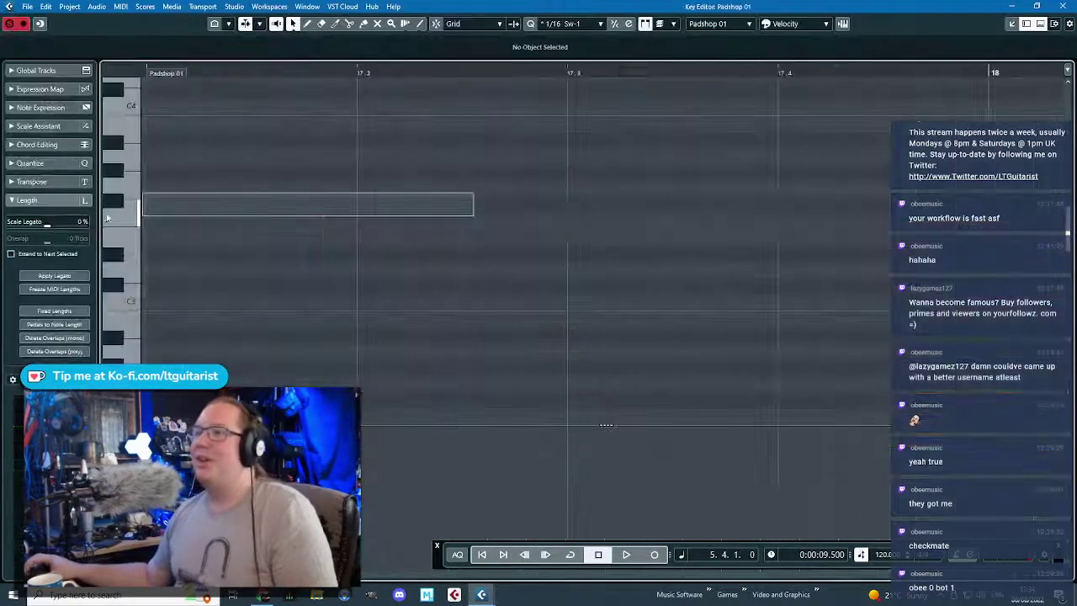
# - Draw an F#3 note spanning the Padshop 01 part from bar 17 to 19 and close the Key Editor
pyautogui.moveTo(301, 205); pyautogui.dragTo(800, 225)
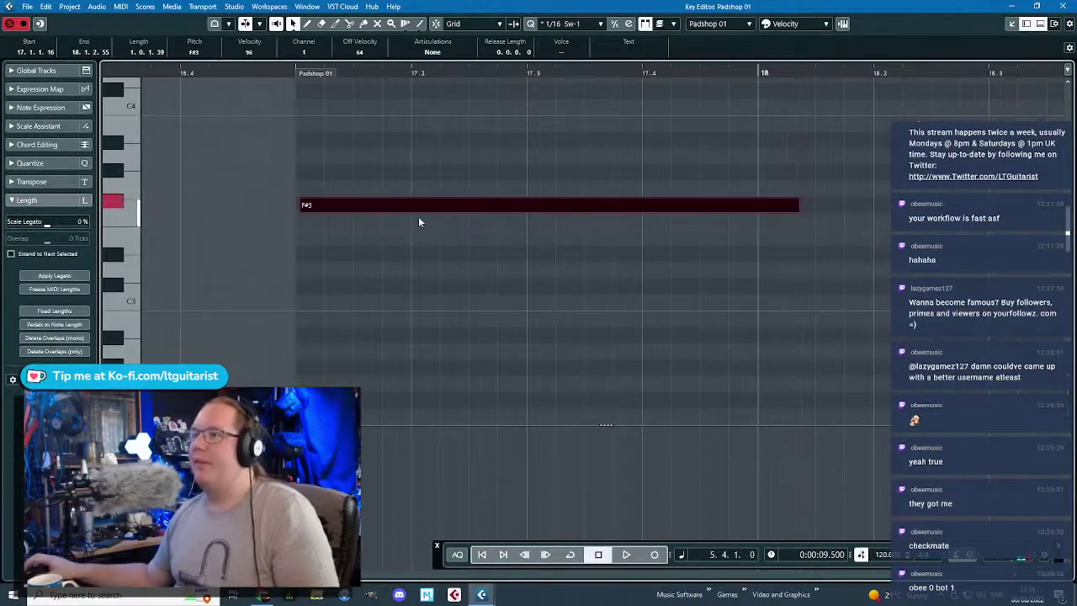
pyautogui.press('j')
pyautogui.moveTo(356, 207)
pyautogui.mouseDown()
pyautogui.moveTo(437, 215)
pyautogui.moveTo(377, 213)
pyautogui.mouseUp()
pyautogui.scroll(-3, 523, 220)
pyautogui.moveTo(621, 206); pyautogui.dragTo(774, 247)
pyautogui.click(787, 244)
pyautogui.click(1062, 6)
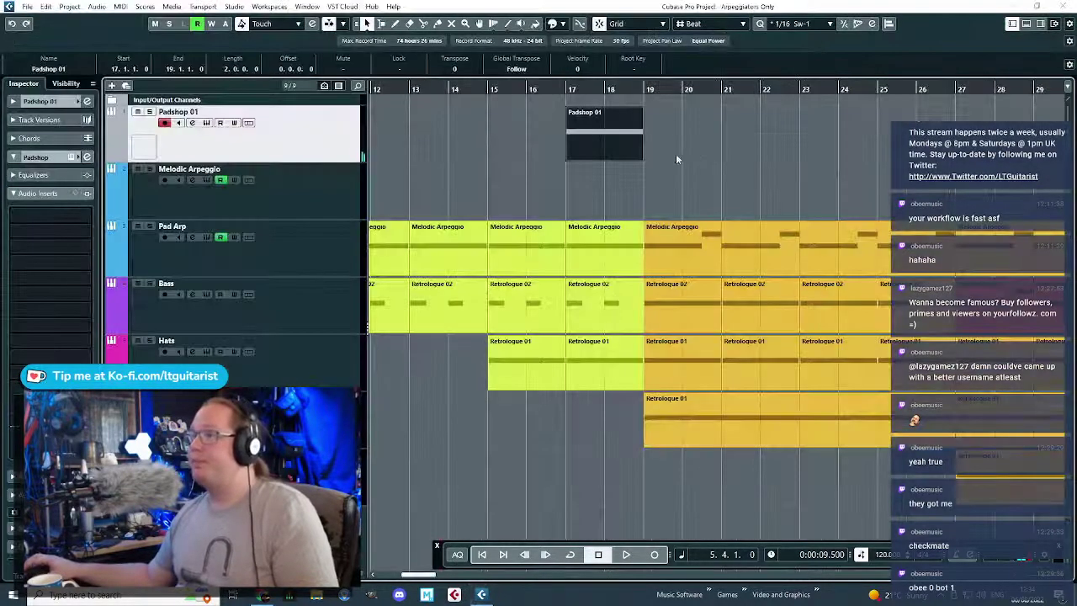
# - Extend the end of the Padshop 01 part to bar 20 and show the track's volume automation lane
pyautogui.moveTo(639, 163); pyautogui.dragTo(682, 163)
pyautogui.scroll(2, 673, 168)
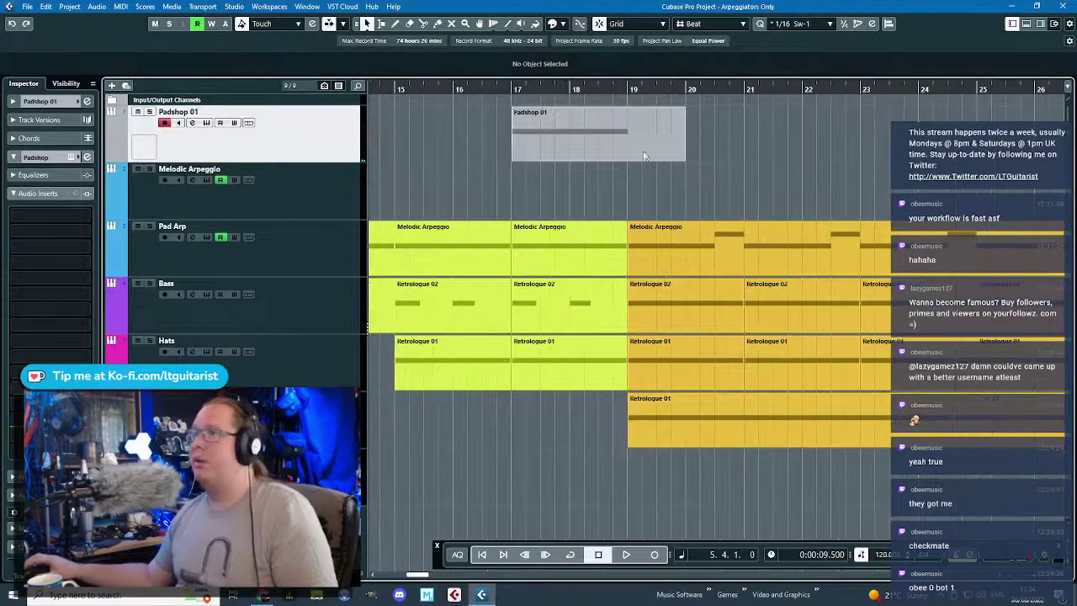
pyautogui.click(118, 159)
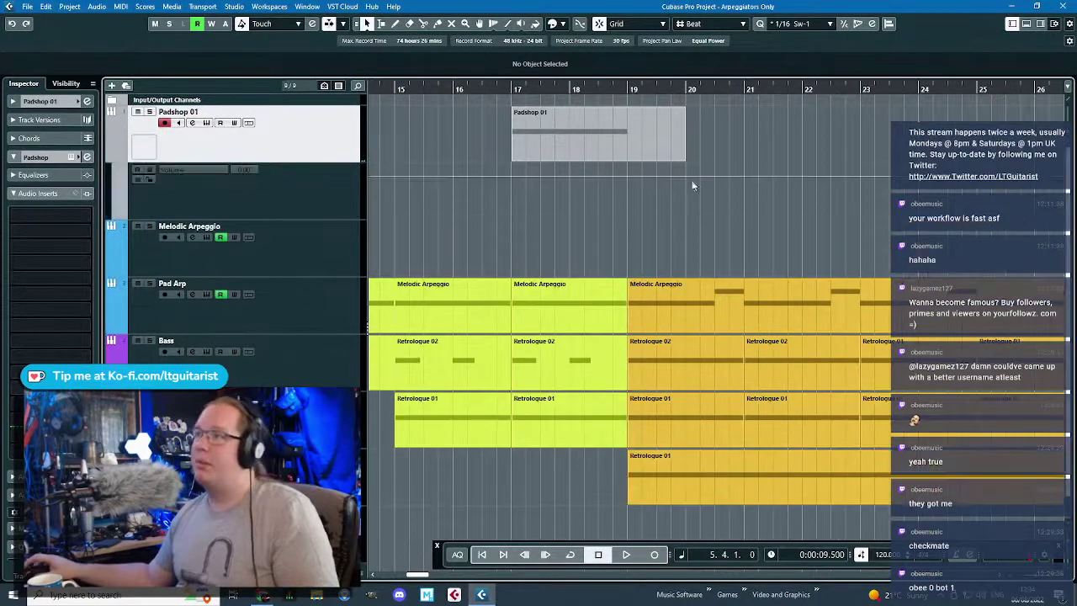
# - Draw a curved volume automation that rises from bar 17 to a peak at bar 19 and falls off to bar 20
pyautogui.scroll(2, 630, 178)
pyautogui.moveTo(627, 183); pyautogui.dragTo(628, 185)
pyautogui.moveTo(457, 185); pyautogui.dragTo(454, 212)
pyautogui.moveTo(541, 196); pyautogui.dragTo(551, 208)
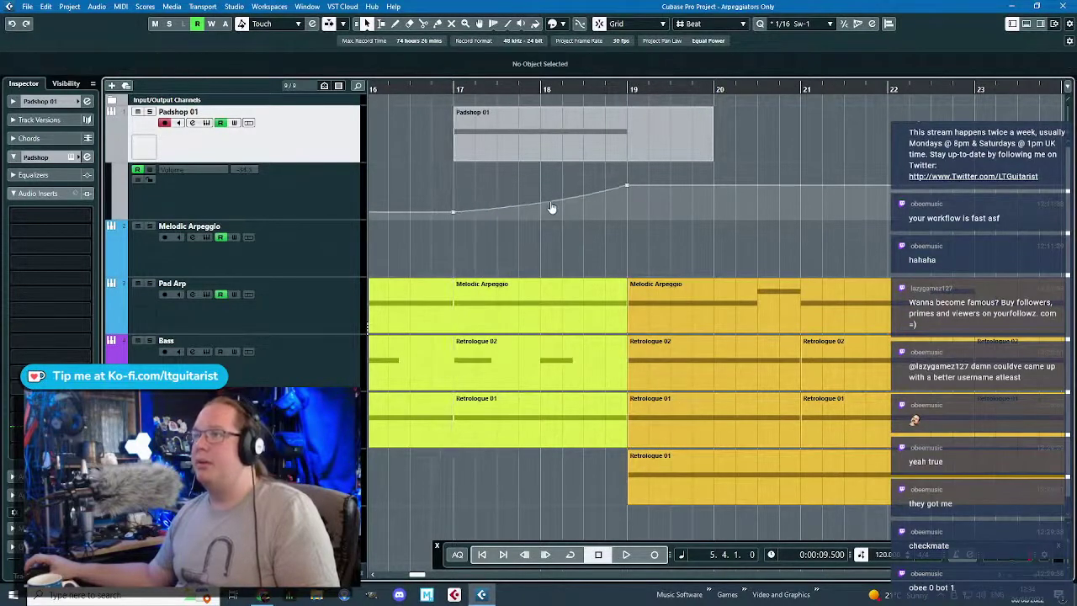
pyautogui.moveTo(705, 185); pyautogui.dragTo(665, 210)
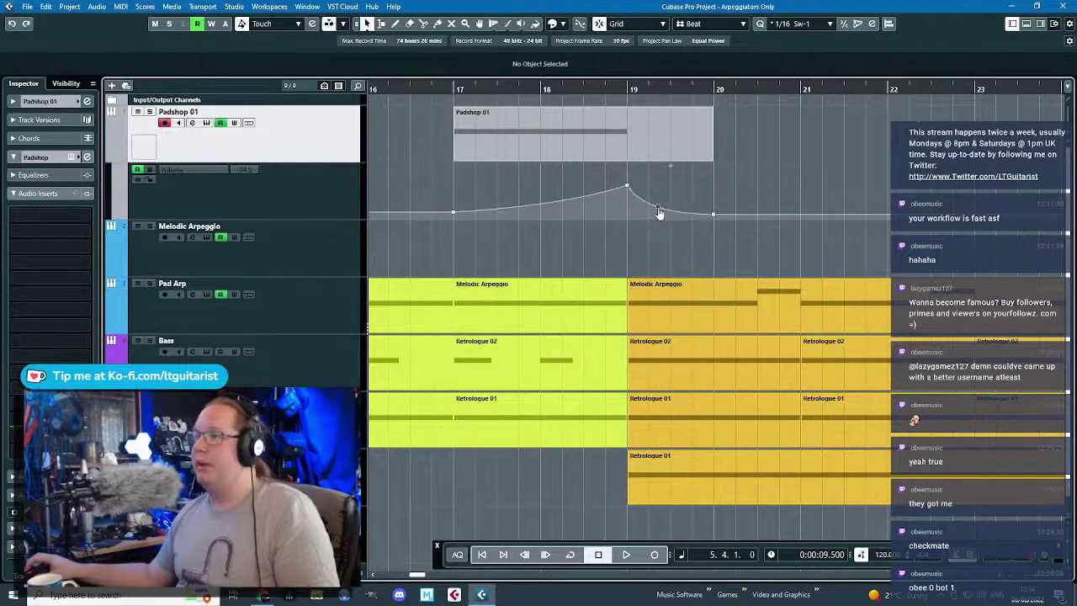
# - Play the Padshop 01 track soloed and raise the volume automation peak at bar 19 to -1.22 dB
pyautogui.click(492, 141)
pyautogui.press('space')
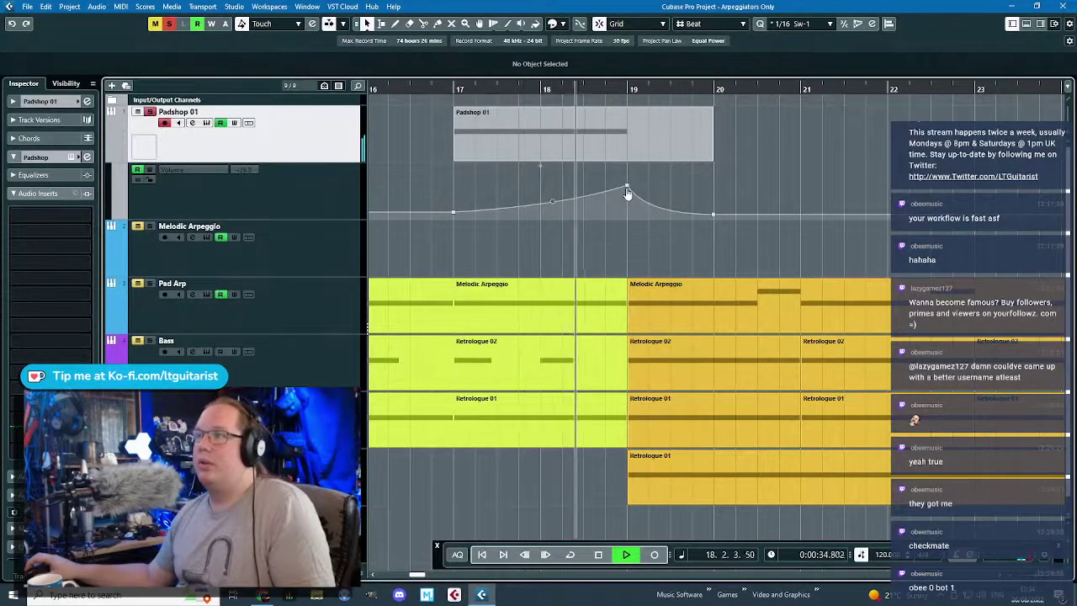
pyautogui.moveTo(627, 184); pyautogui.dragTo(627, 183)
pyautogui.press('g')
pyautogui.press('g')
pyautogui.press('space')
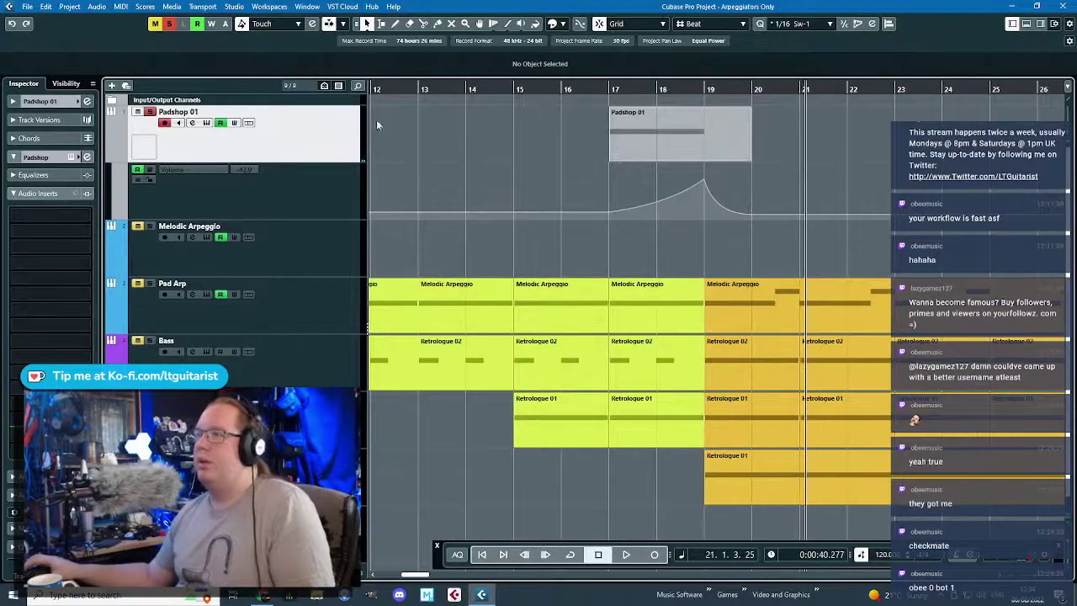
# - Extend the Padshop 01 part, its F#3 note and the start of the volume rise back to bar 15
pyautogui.moveTo(610, 159); pyautogui.dragTo(514, 159)
pyautogui.doubleClick(609, 144)
pyautogui.press('g')
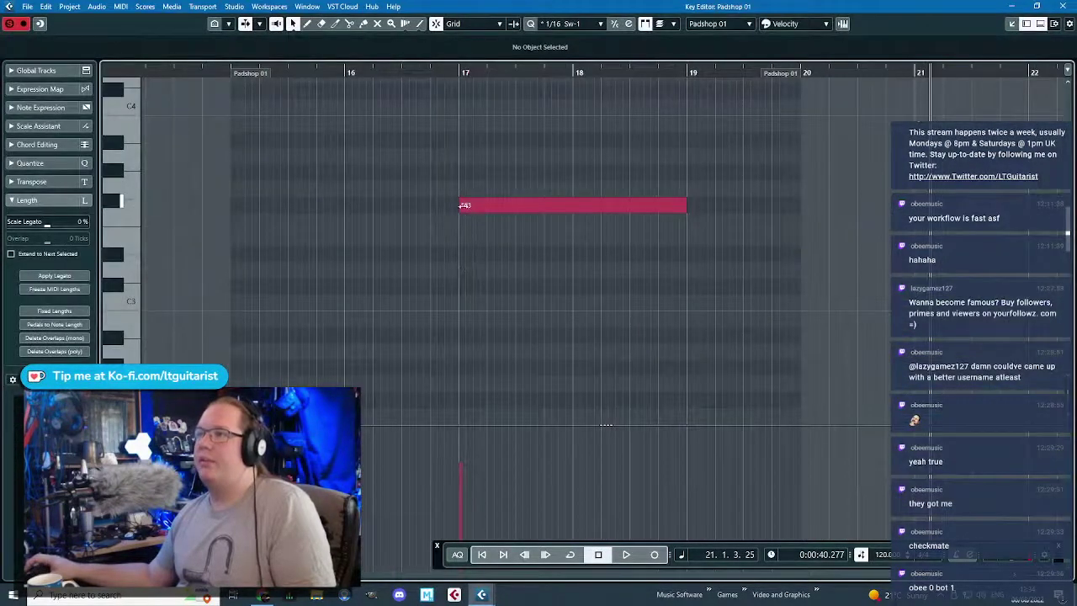
pyautogui.moveTo(462, 205); pyautogui.dragTo(232, 226)
pyautogui.click(1058, 6)
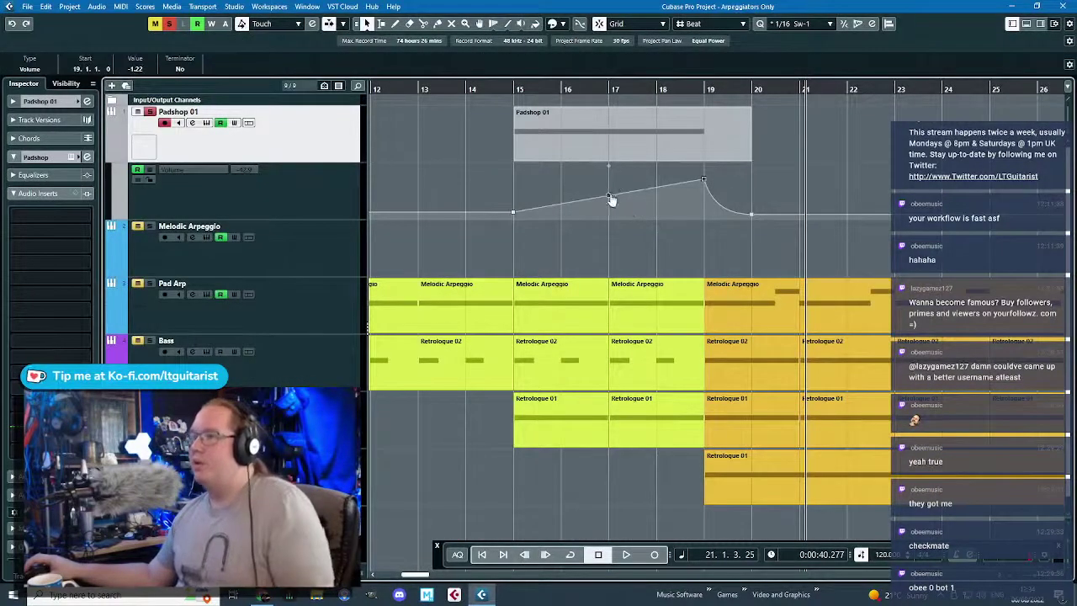
# - Bend the volume rise between bars 15 and 19 into a slow-starting curve and play back from bar 15
pyautogui.moveTo(612, 199); pyautogui.dragTo(628, 208)
pyautogui.click(519, 89)
pyautogui.press('space')
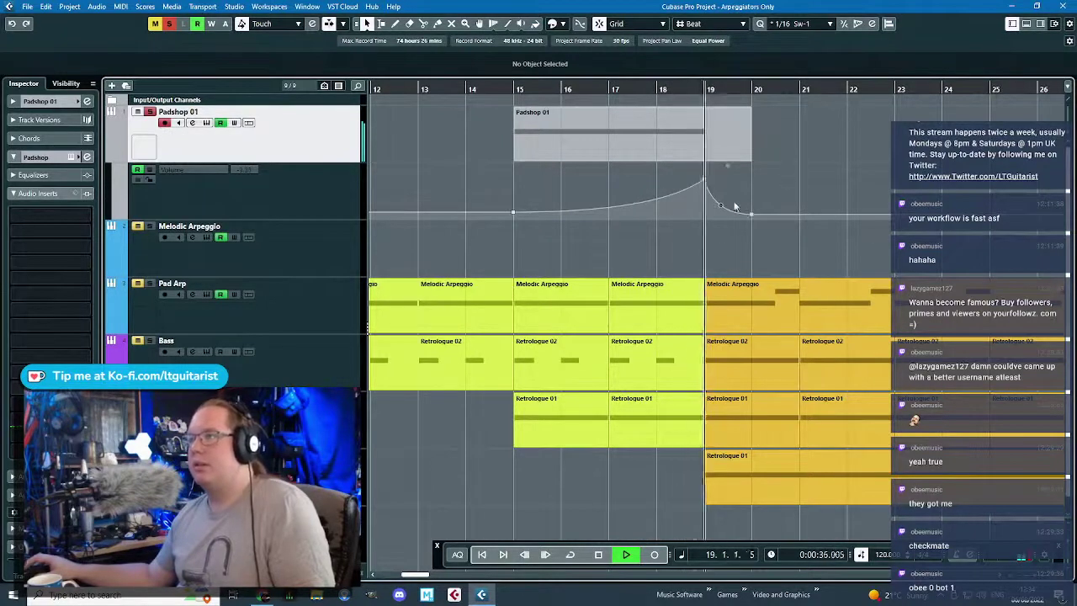
# - Steepen the volume drop after bar 19, lower the points at bars 15 and 20 to silence, and deepen the rising curve
pyautogui.moveTo(721, 207); pyautogui.dragTo(716, 210)
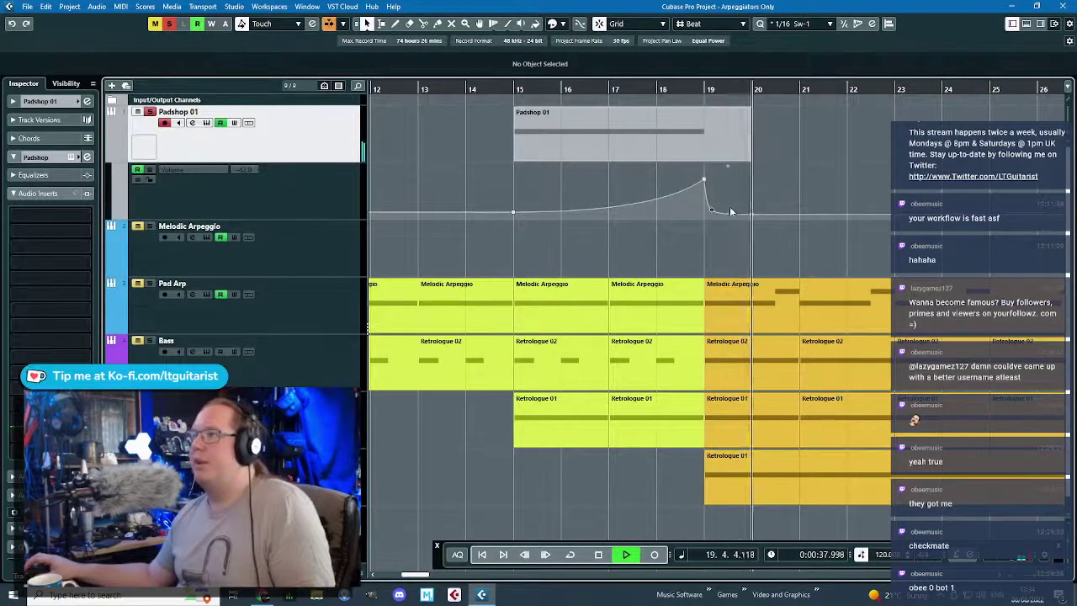
pyautogui.click(751, 217)
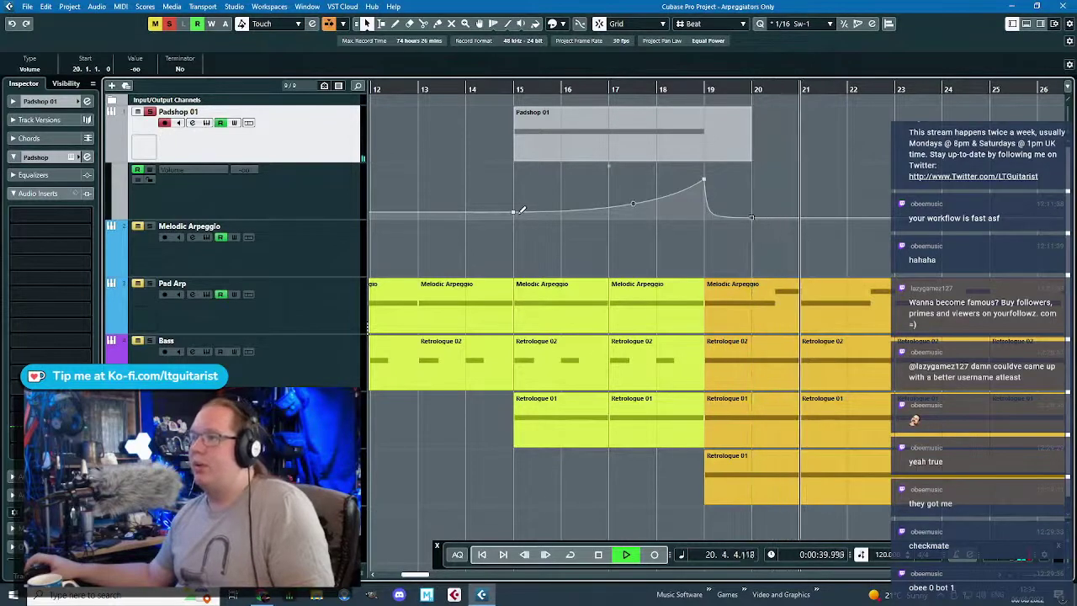
pyautogui.moveTo(514, 212); pyautogui.dragTo(516, 229)
pyautogui.moveTo(632, 207)
pyautogui.mouseDown()
pyautogui.moveTo(645, 217)
pyautogui.moveTo(631, 216)
pyautogui.mouseUp()
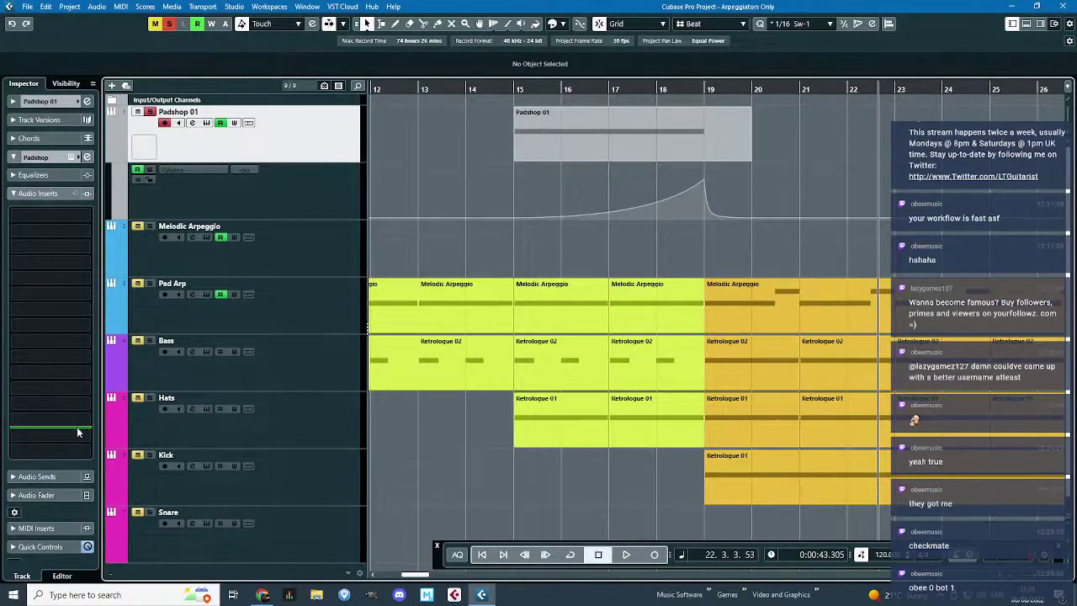
# - Move the pre/post-fader divider up the Padshop 01 inserts and load the RoomWorks reverb in post-fader slot 6
pyautogui.click(77, 428)
pyautogui.click(74, 426)
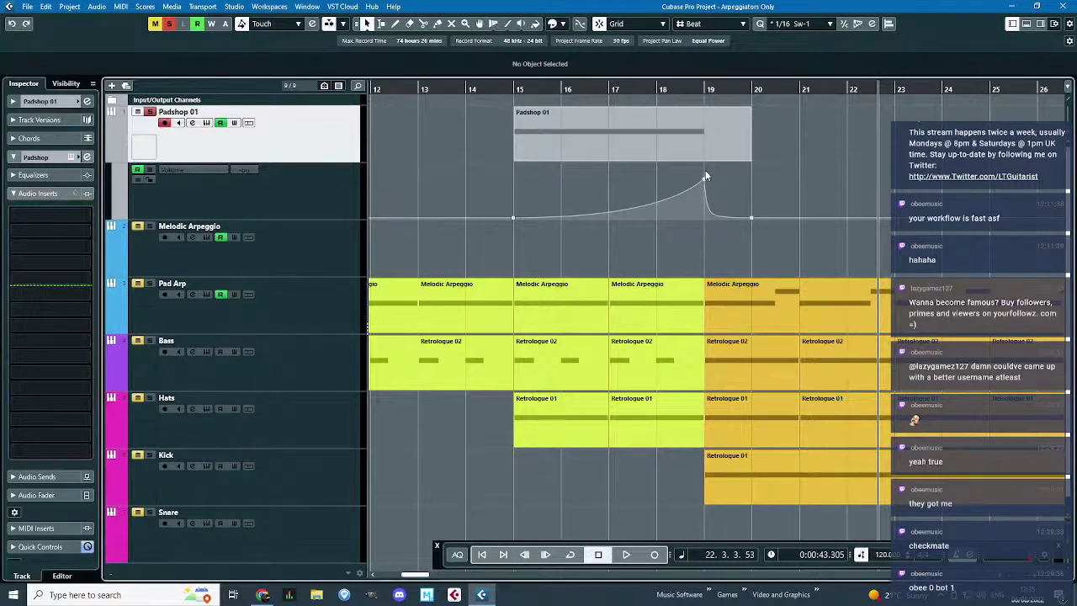
pyautogui.moveTo(739, 244); pyautogui.dragTo(747, 246)
pyautogui.click(84, 299)
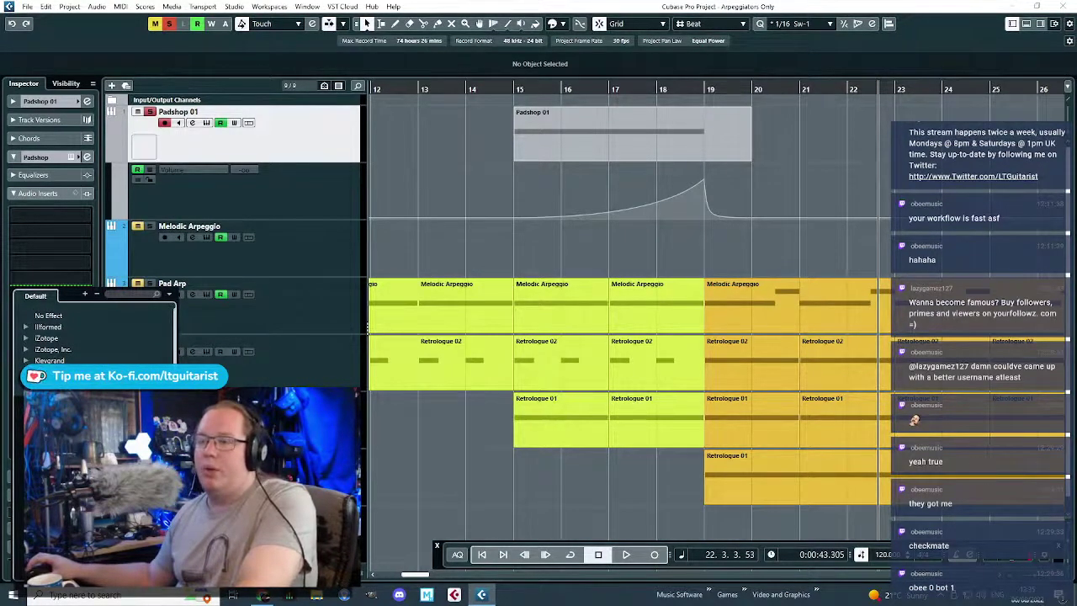
pyautogui.scroll(-1, 93, 332)
pyautogui.scroll(-1, 92, 365)
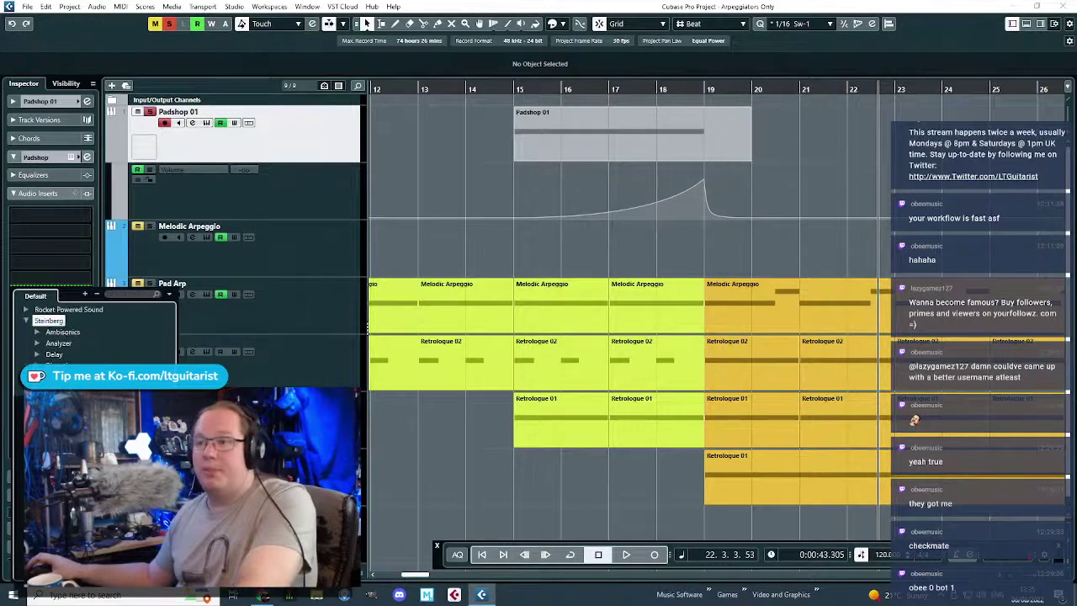
pyautogui.doubleClick(78, 496)
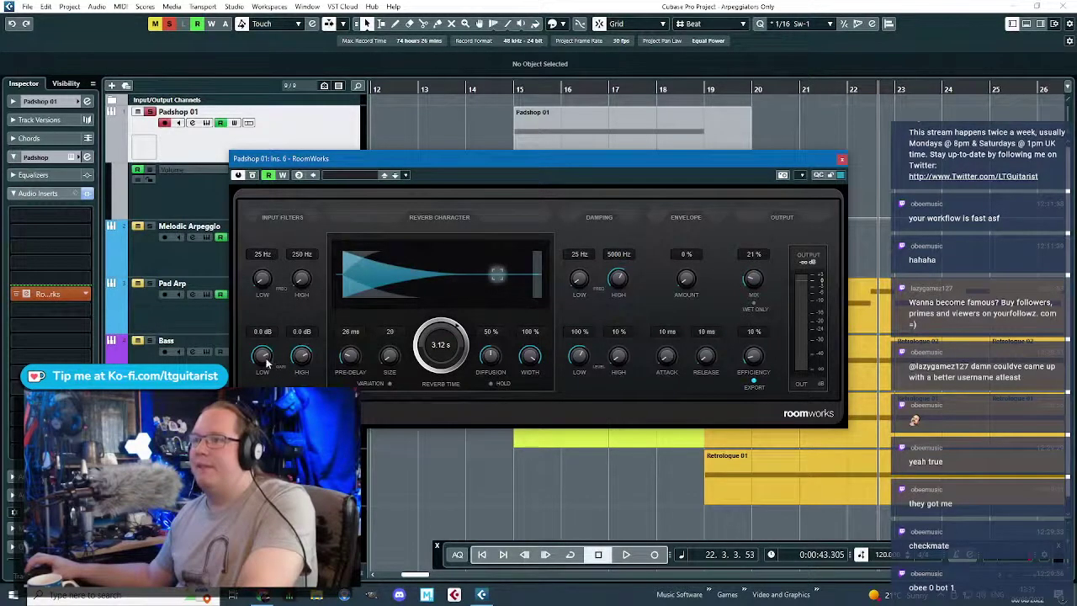
# - Set RoomWorks' low input filter gain to -8.6 dB and roll off the low end in Padshop 01's equalizer during playback
pyautogui.click(522, 91)
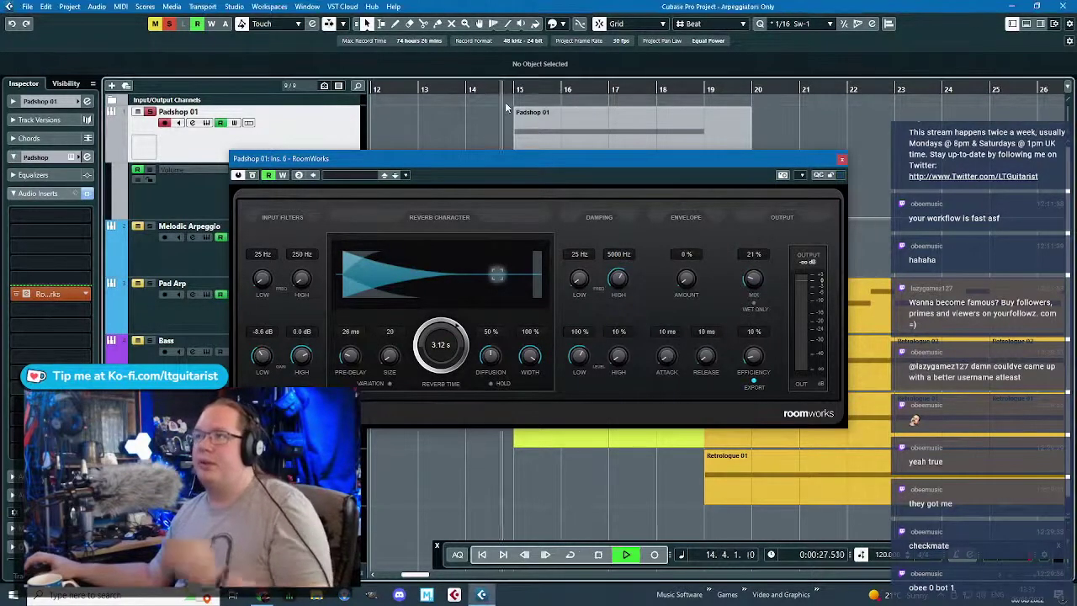
pyautogui.click(34, 175)
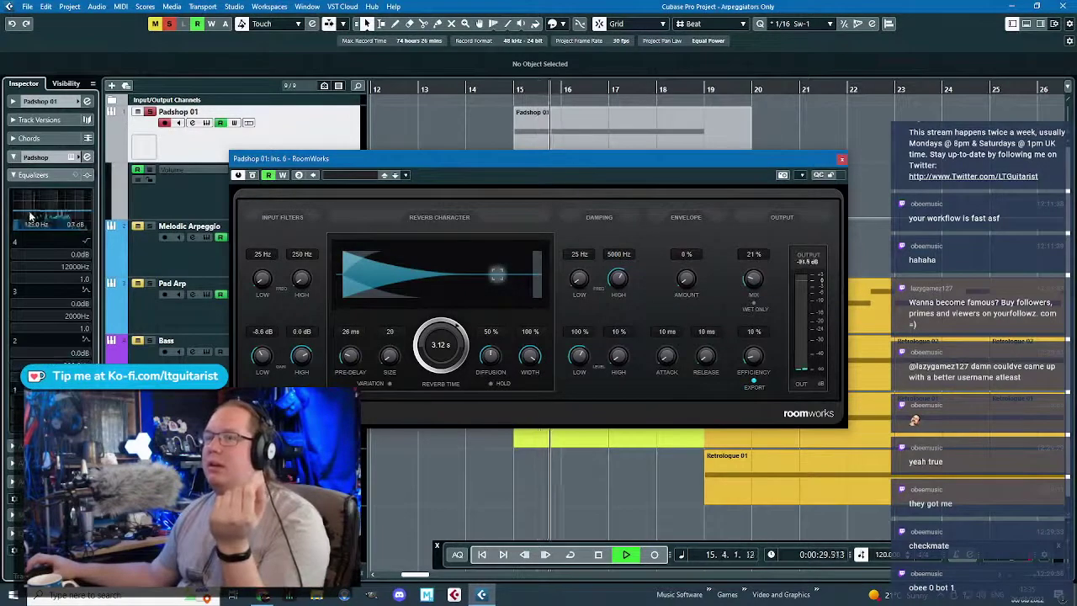
pyautogui.moveTo(581, 160); pyautogui.dragTo(768, 217)
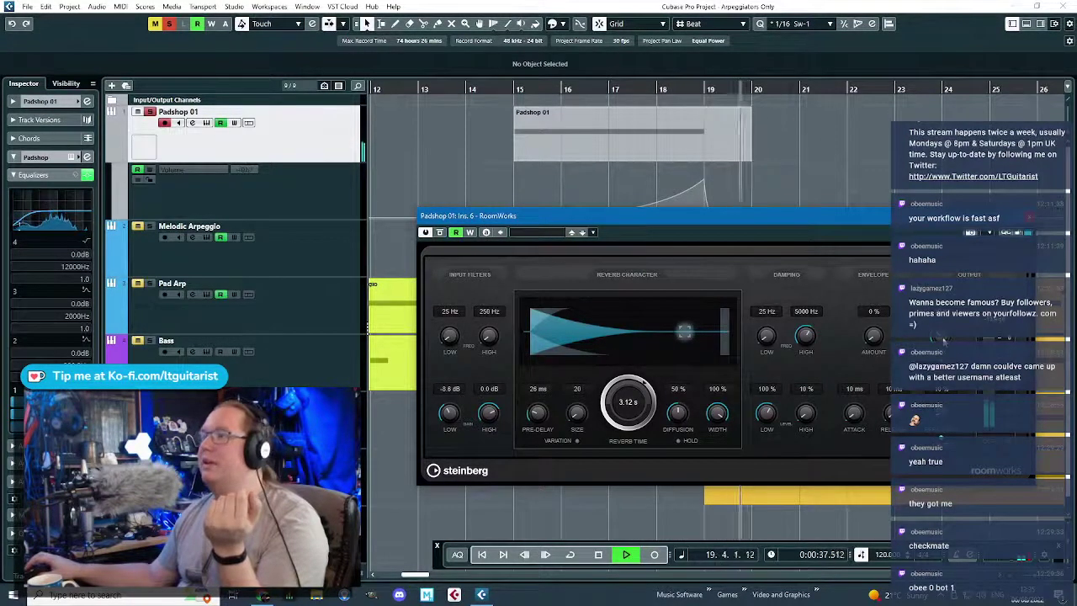
# - Set RoomWorks' reverb time to 5.90 s, pre-delay to 16 ms and high input gain to 0.6 dB, close it and unsolo Padshop 01
pyautogui.scroll(-3, 531, 423)
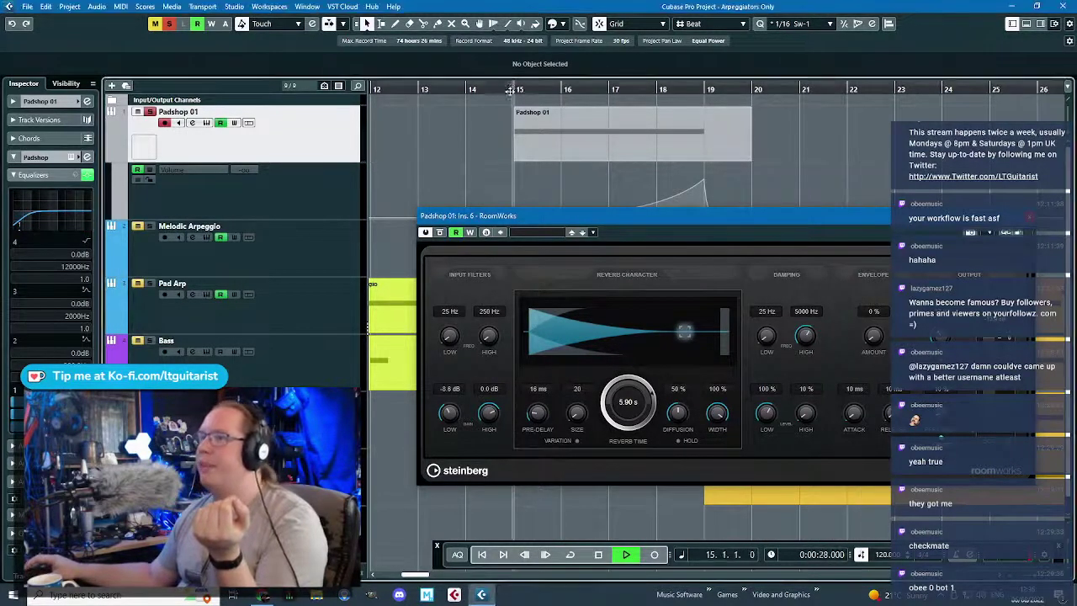
pyautogui.moveTo(492, 420); pyautogui.dragTo(491, 417)
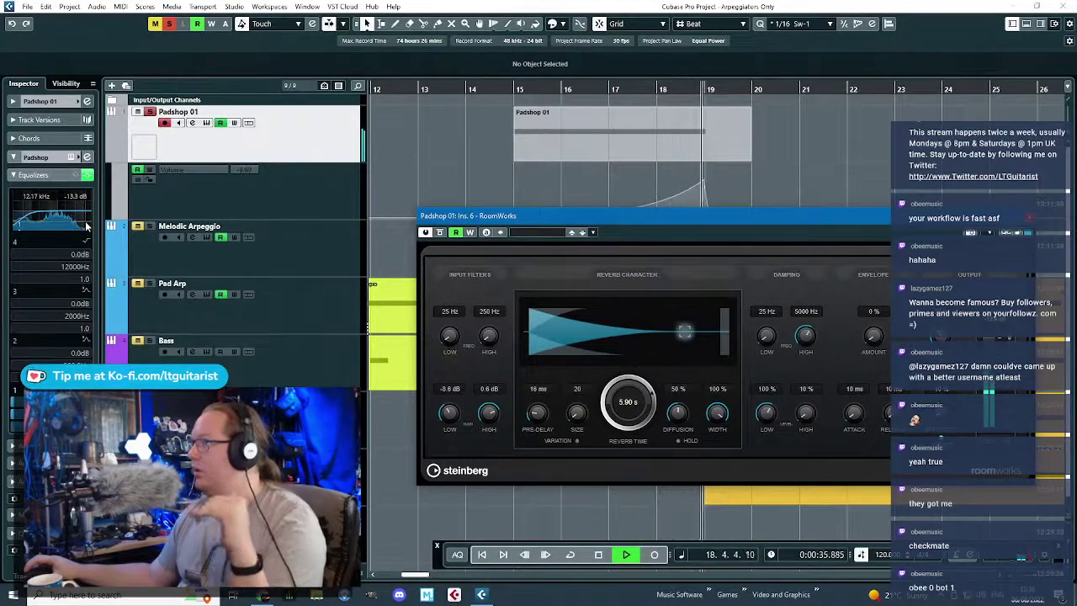
pyautogui.click(59, 246)
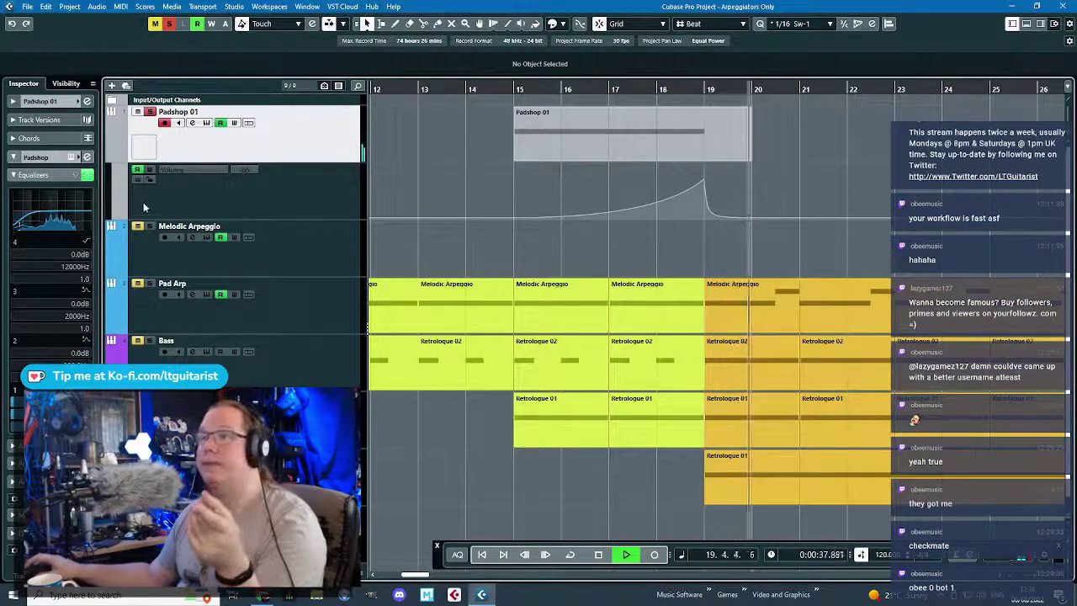
pyautogui.click(150, 111)
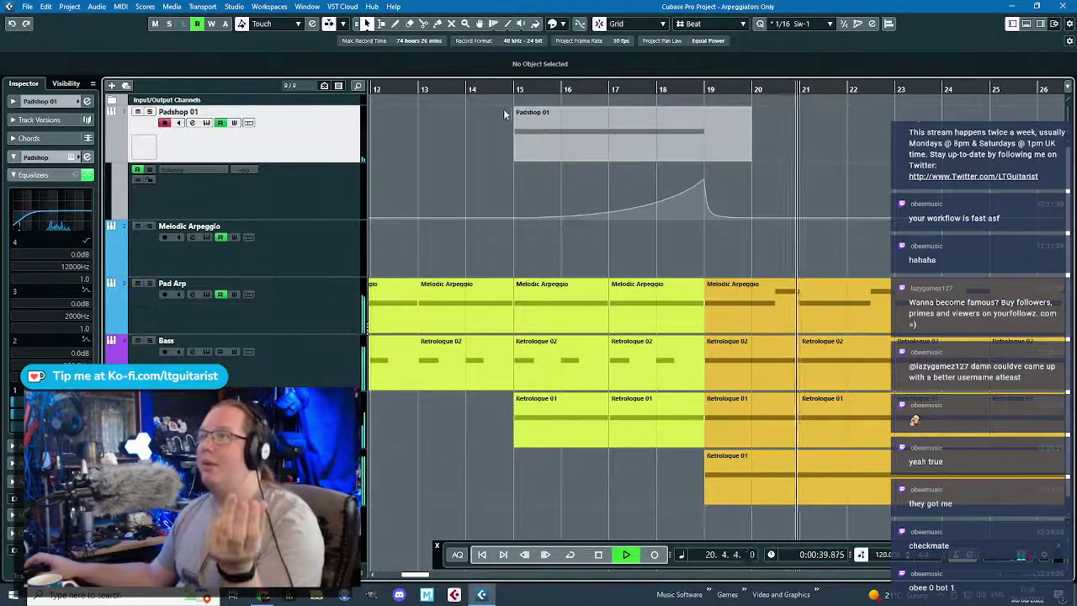
# - Play the song from bar 14, lock the Padshop 01 volume automation lane, and reposition playback at bar 17
pyautogui.click(467, 90)
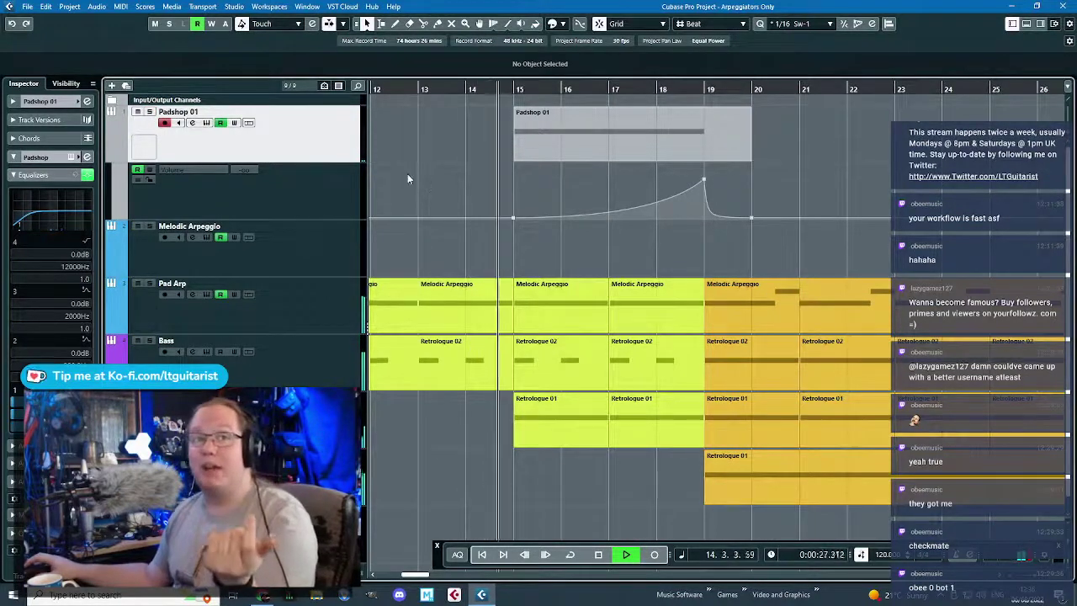
pyautogui.click(150, 178)
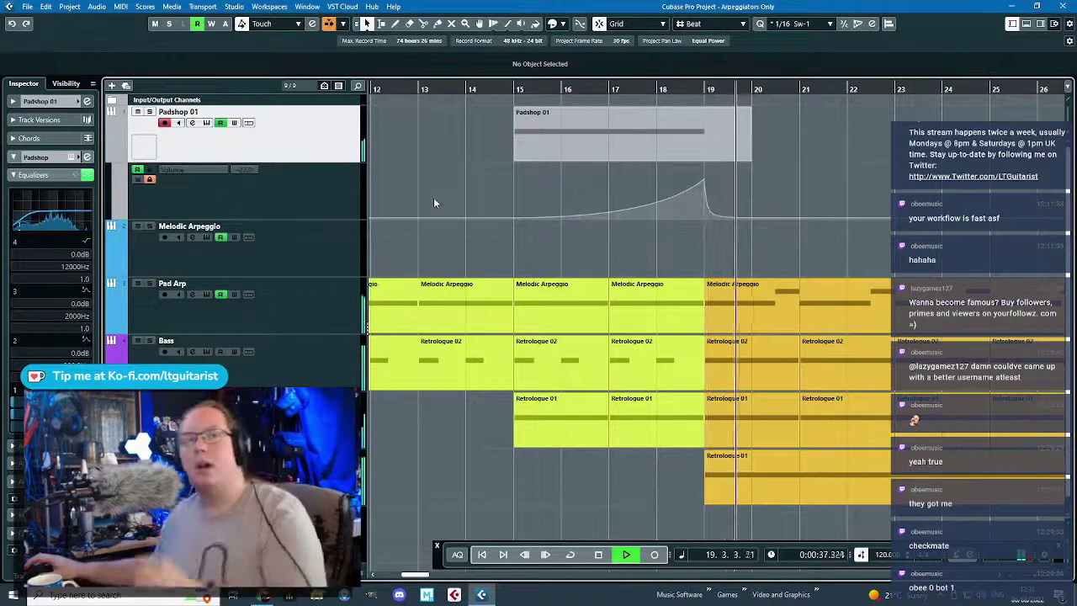
pyautogui.press('space')
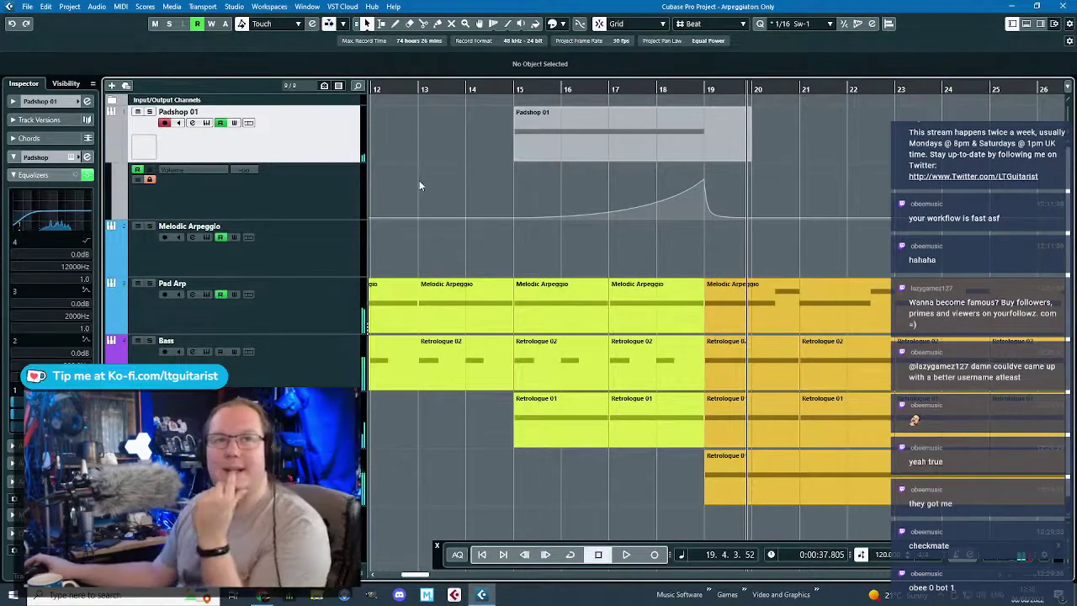
pyautogui.click(620, 88)
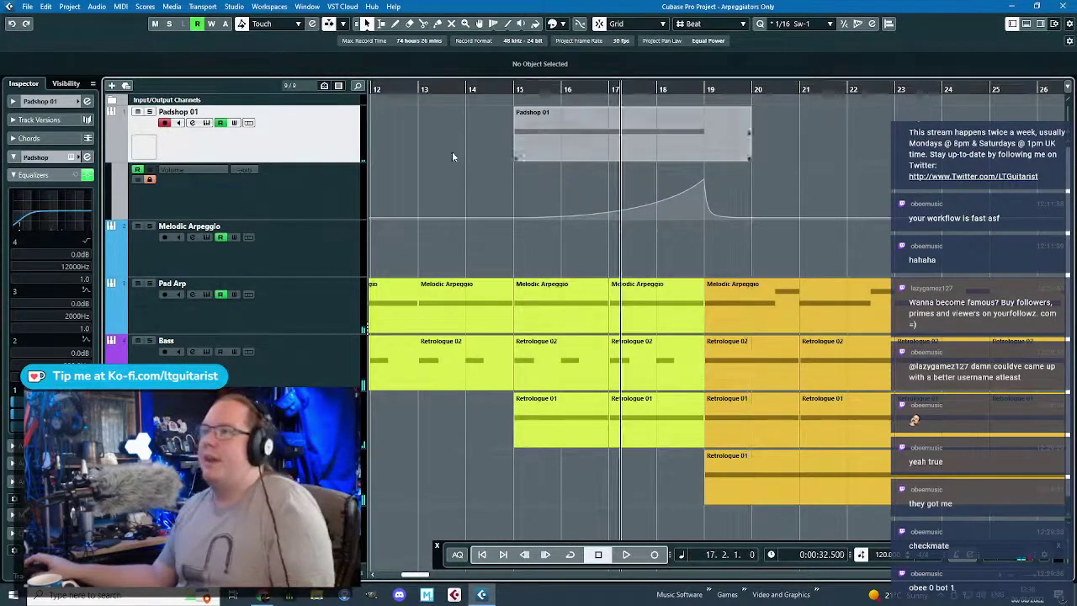
# - Open the Padshop instrument editor for the Padshop 01 track and select step 2 in its step matrix
pyautogui.click(81, 176)
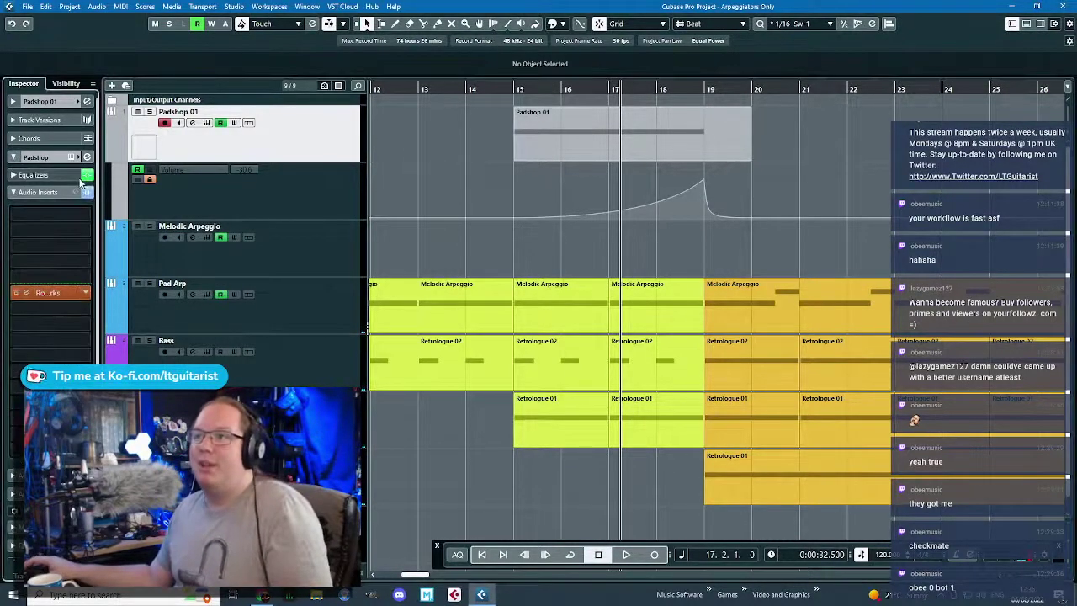
pyautogui.click(70, 157)
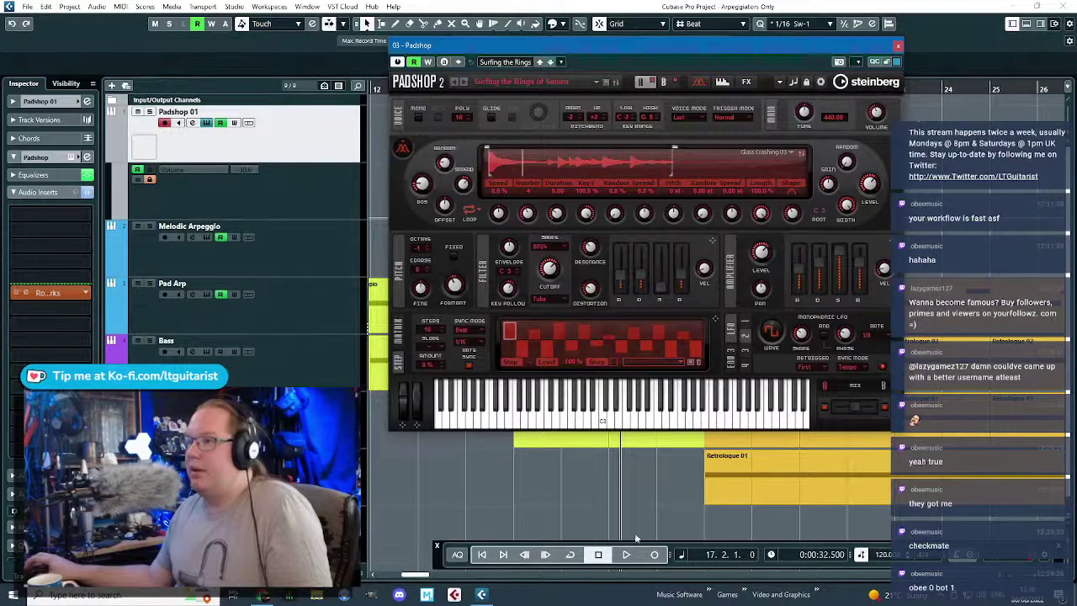
pyautogui.click(533, 330)
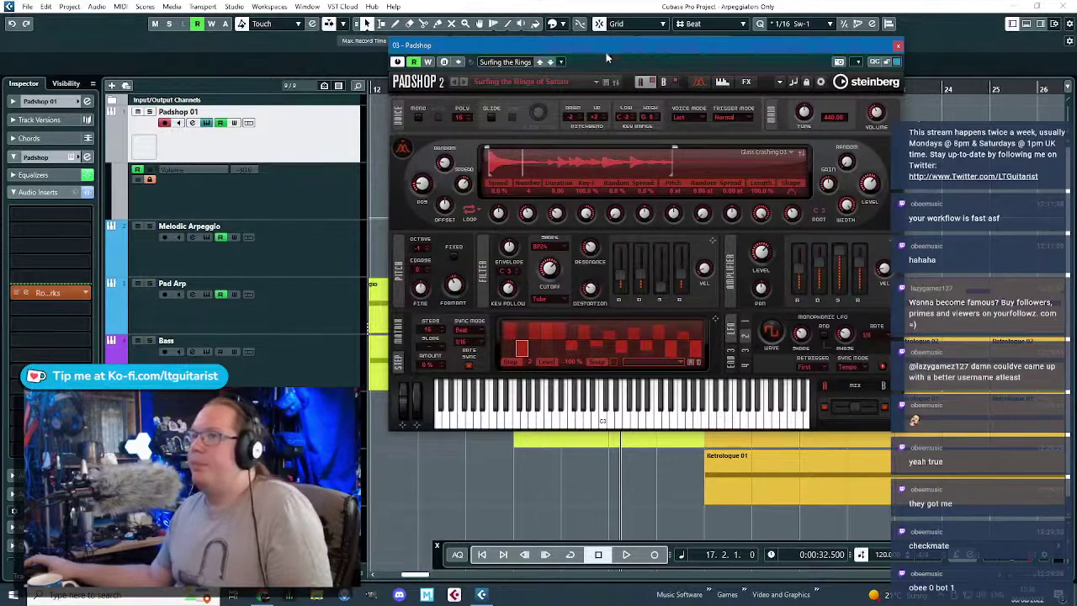
pyautogui.moveTo(606, 54); pyautogui.dragTo(588, 160)
# - Adjust Padshop's filter resonance while listening to the soloed Padshop 01 track
pyautogui.press('space')
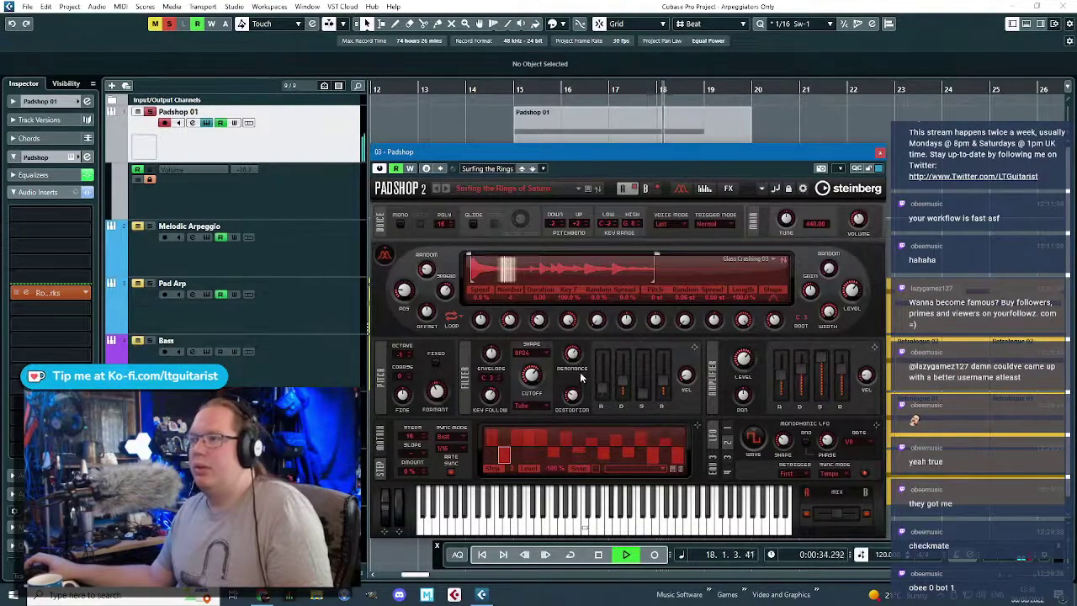
pyautogui.moveTo(577, 389); pyautogui.dragTo(577, 362)
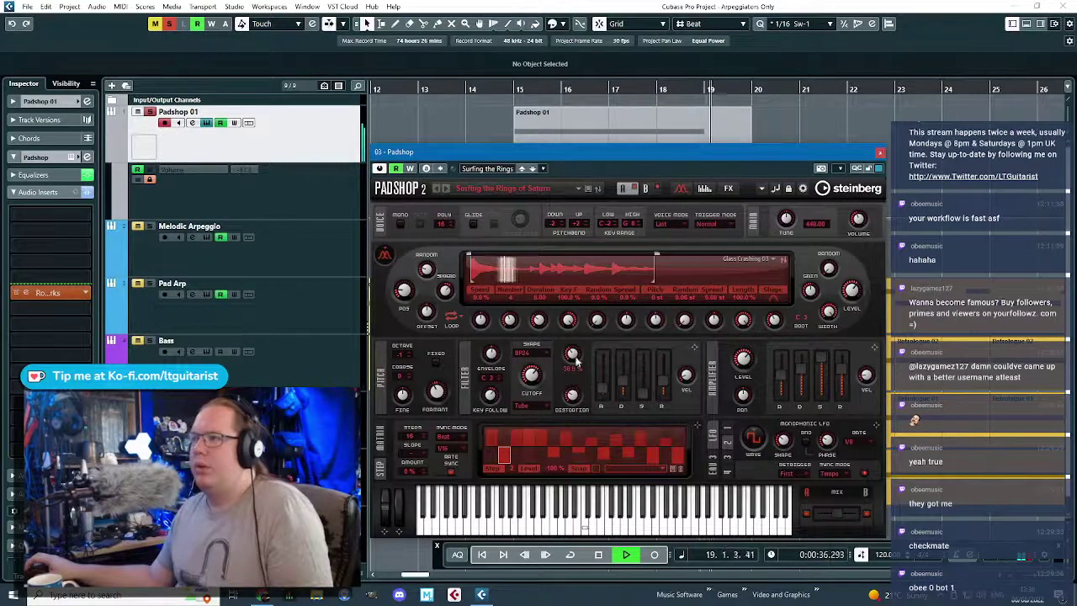
pyautogui.press('space')
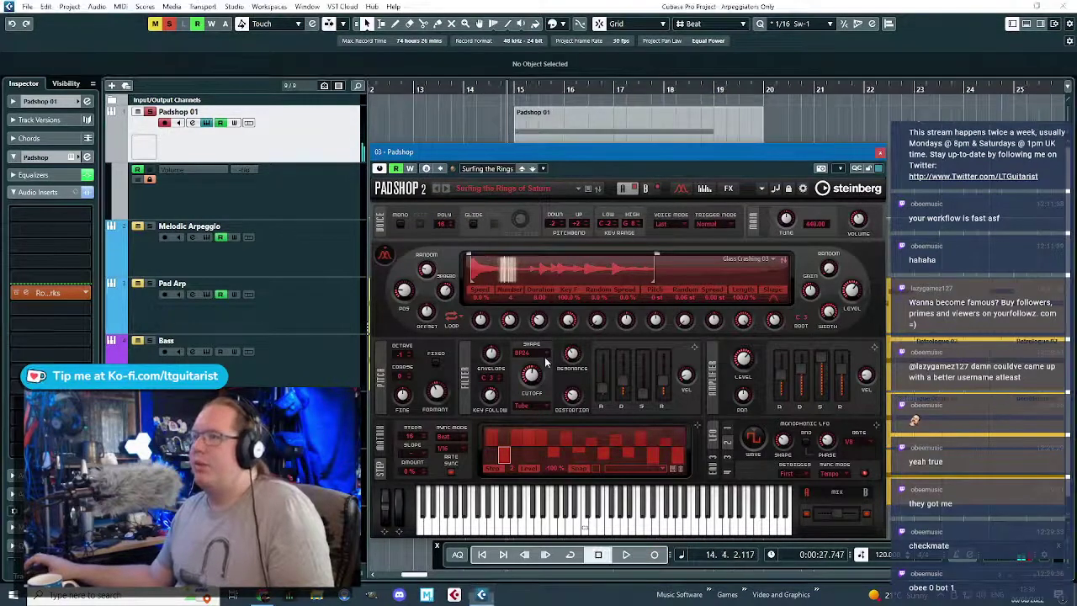
# - Set the Padshop layer A filter shape to HP24
pyautogui.click(531, 352)
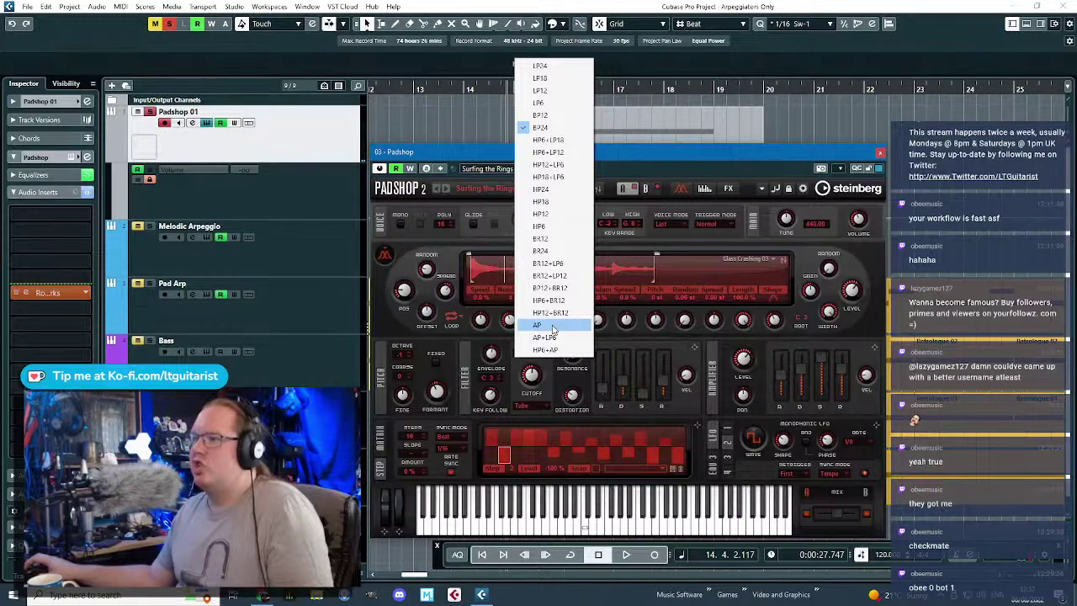
pyautogui.click(524, 448)
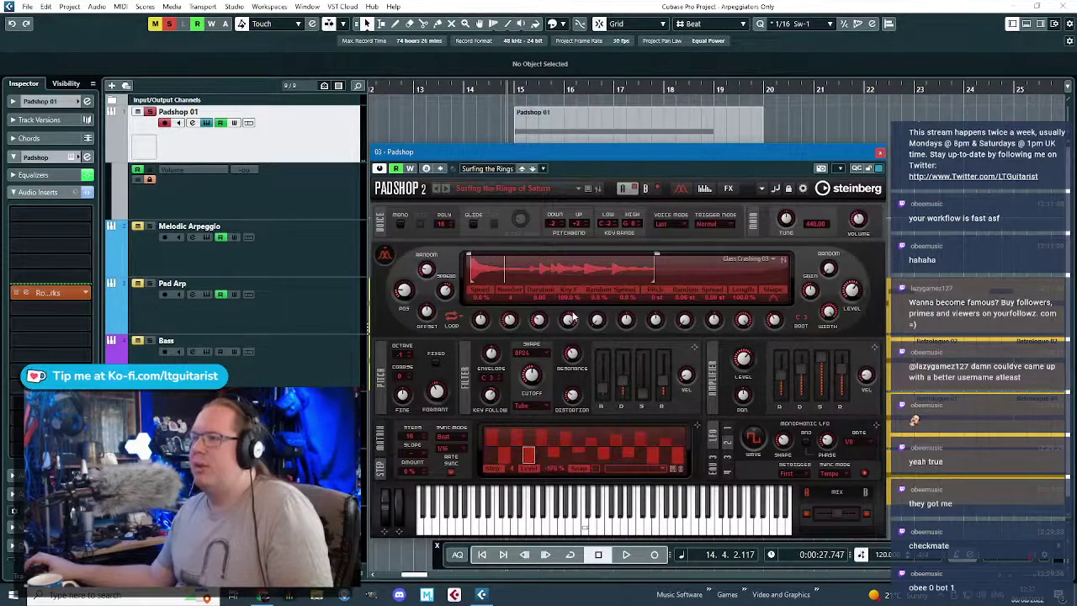
pyautogui.click(542, 355)
pyautogui.click(545, 350)
pyautogui.click(544, 352)
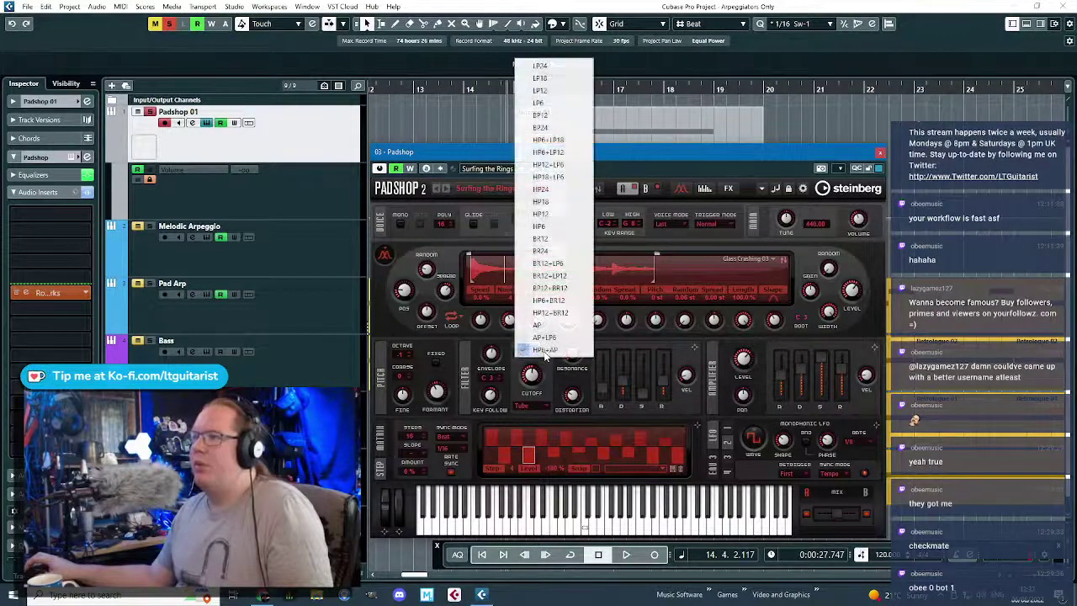
pyautogui.click(566, 192)
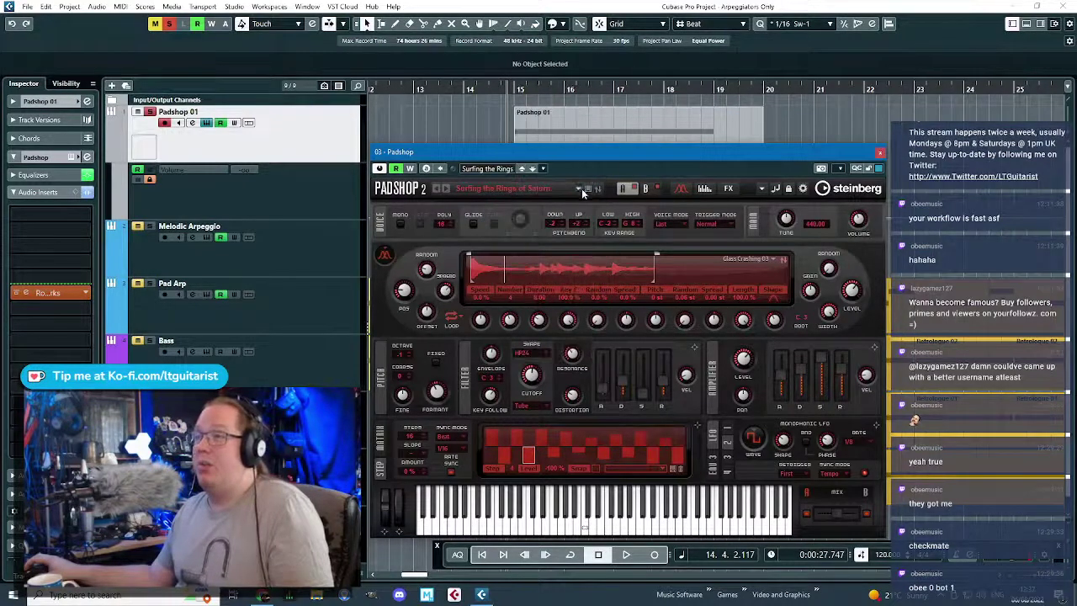
# - Play the soloed pad passage around bar 15 and set layer A's monophonic LFO rate to 1/4
pyautogui.press('space')
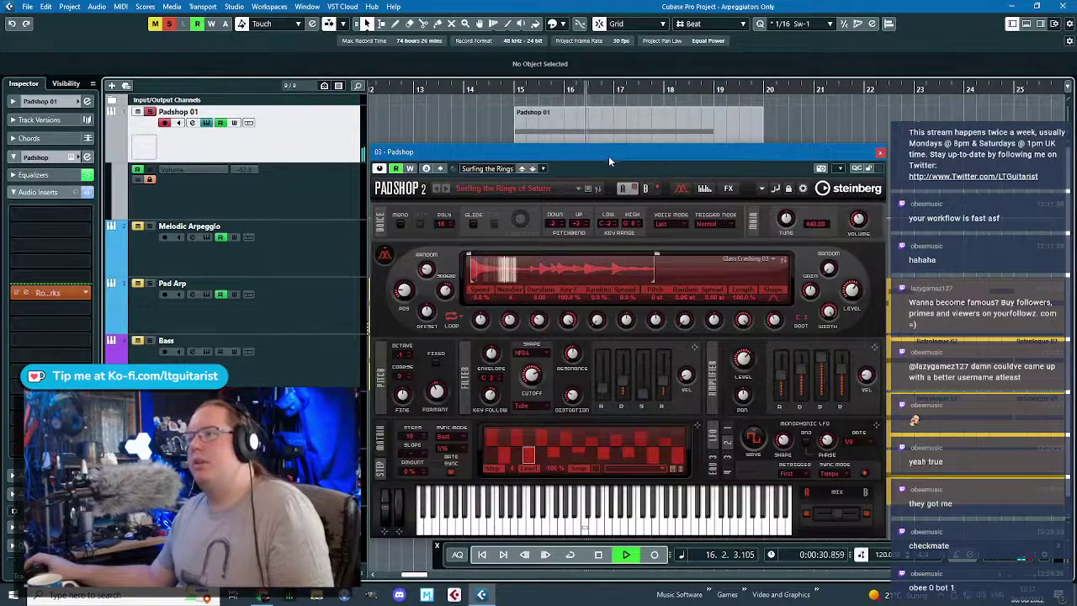
pyautogui.moveTo(609, 156); pyautogui.dragTo(331, 64)
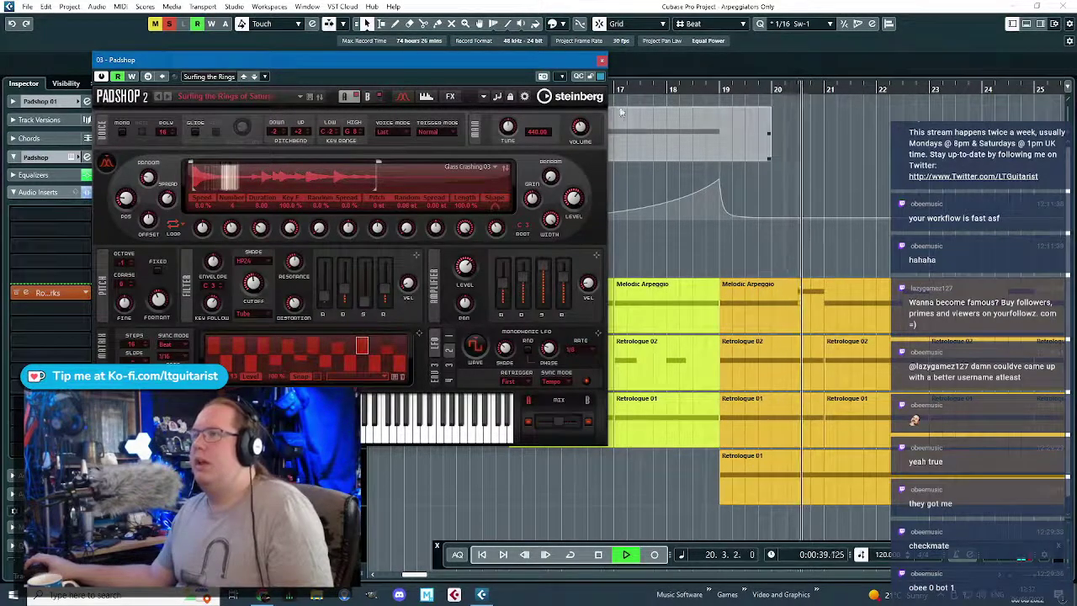
pyautogui.moveTo(621, 88); pyautogui.dragTo(538, 87)
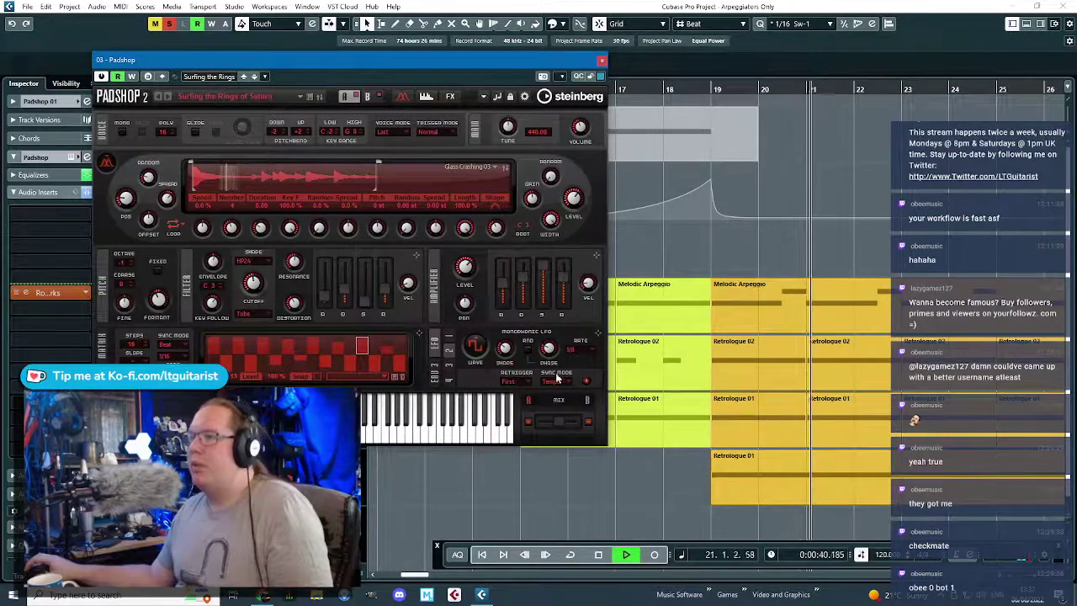
pyautogui.moveTo(647, 88); pyautogui.dragTo(490, 94)
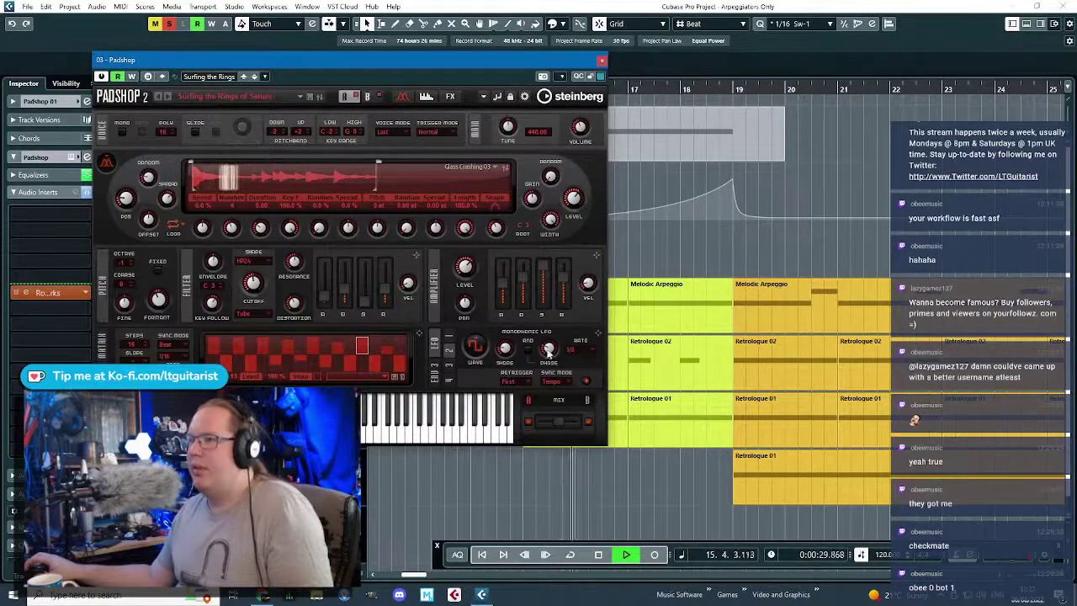
pyautogui.click(599, 360)
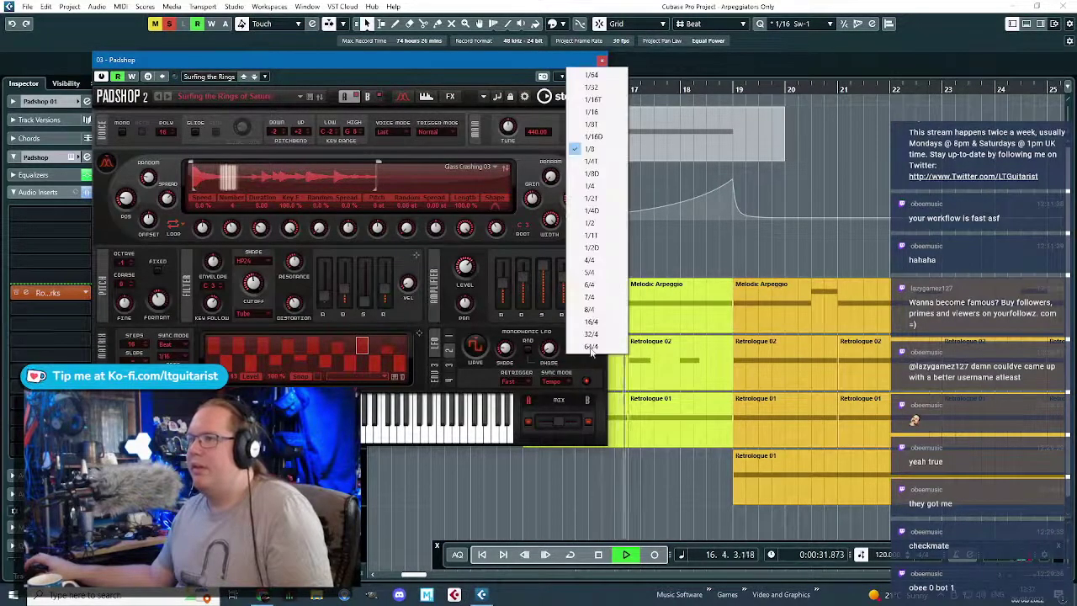
pyautogui.click(599, 186)
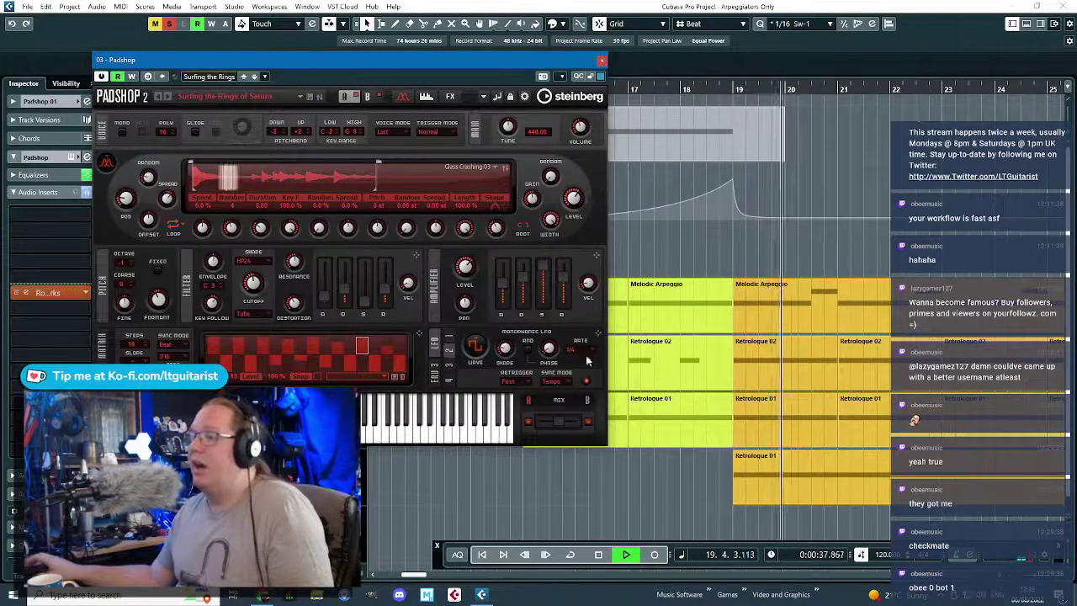
# - Compare Padshop's layers B and A, stop playback, and show layer B
pyautogui.click(587, 400)
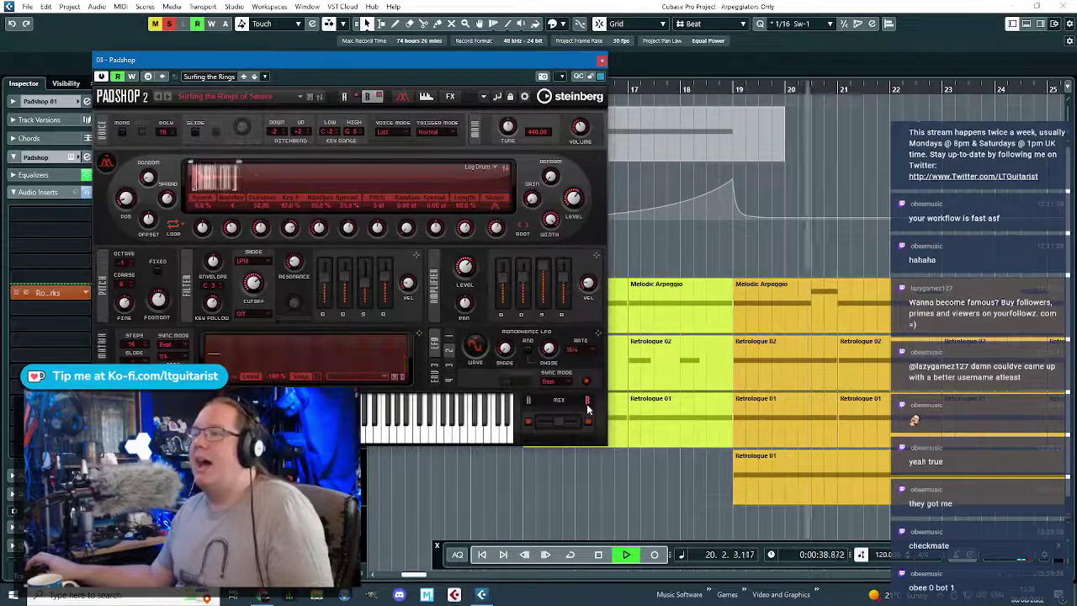
pyautogui.click(529, 403)
pyautogui.press('space')
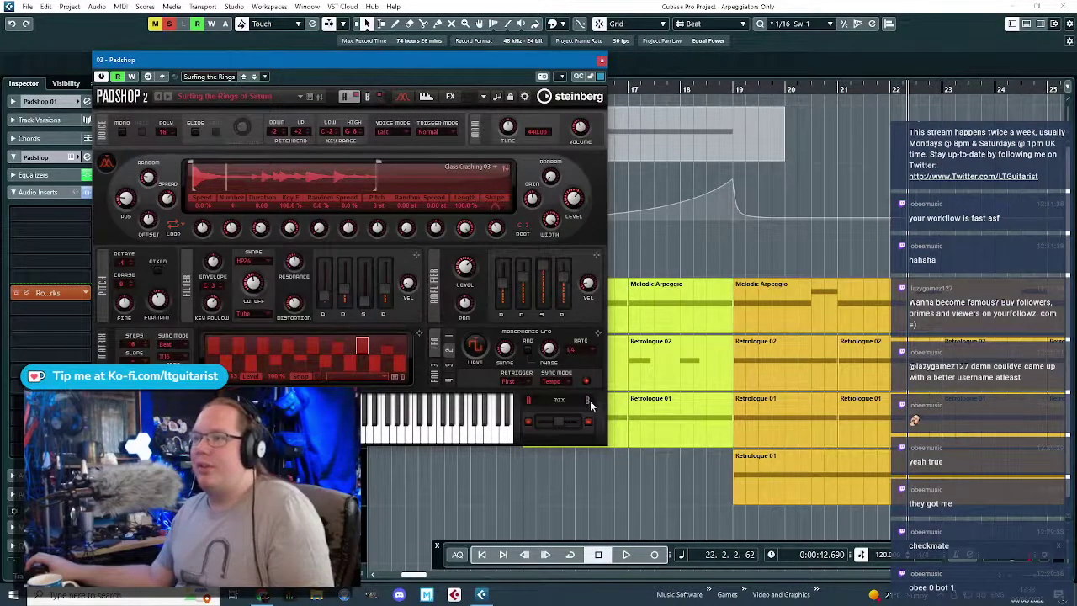
pyautogui.click(589, 400)
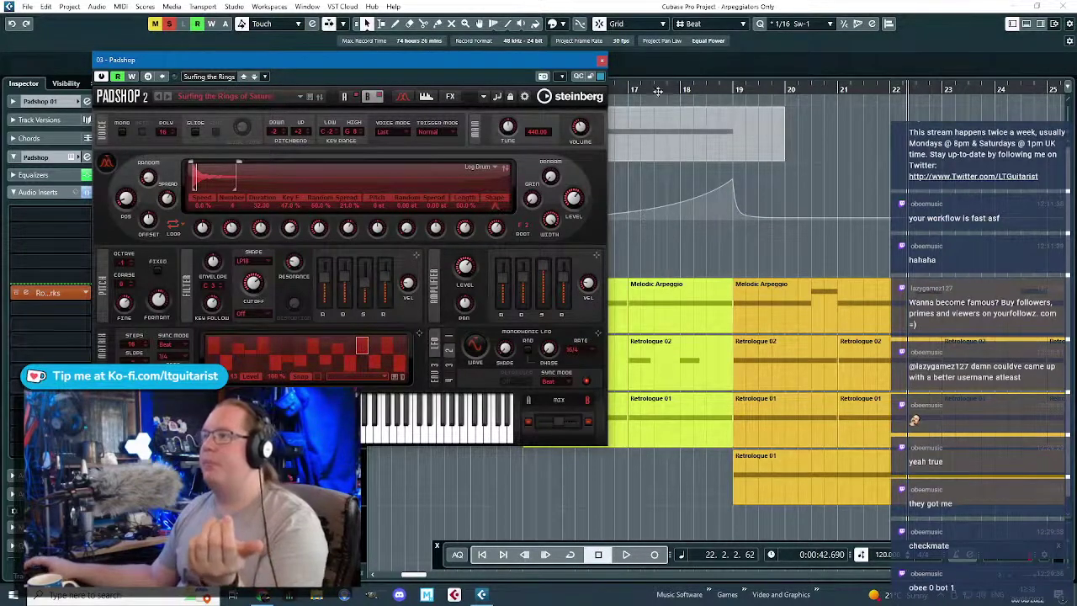
# - Shift the Padshop layer mix toward layer B and reposition playback in bar 18
pyautogui.moveTo(658, 89); pyautogui.dragTo(573, 422)
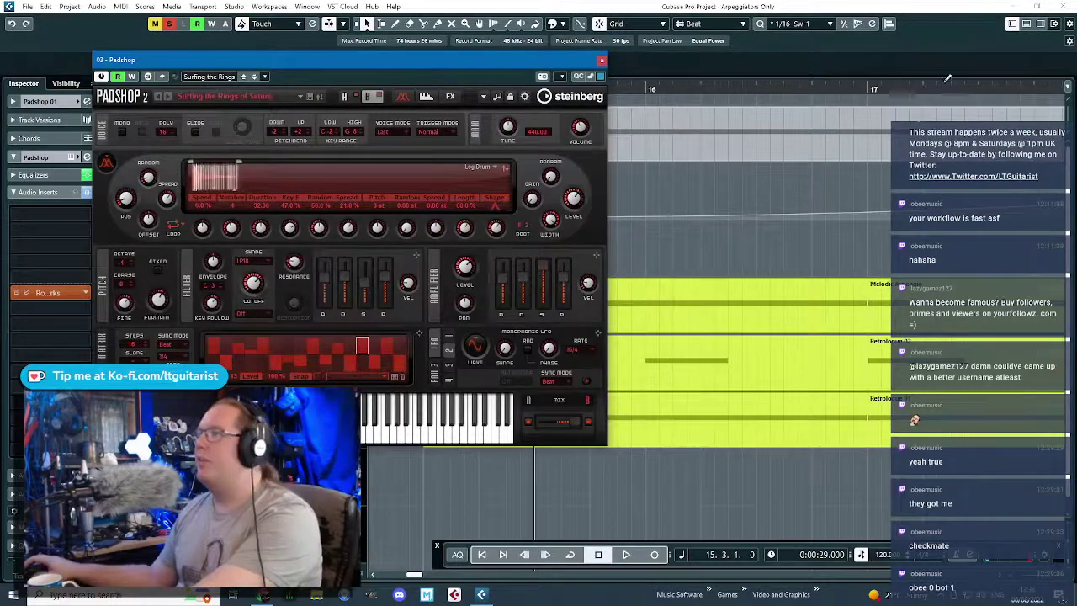
pyautogui.moveTo(947, 87); pyautogui.dragTo(1047, 74)
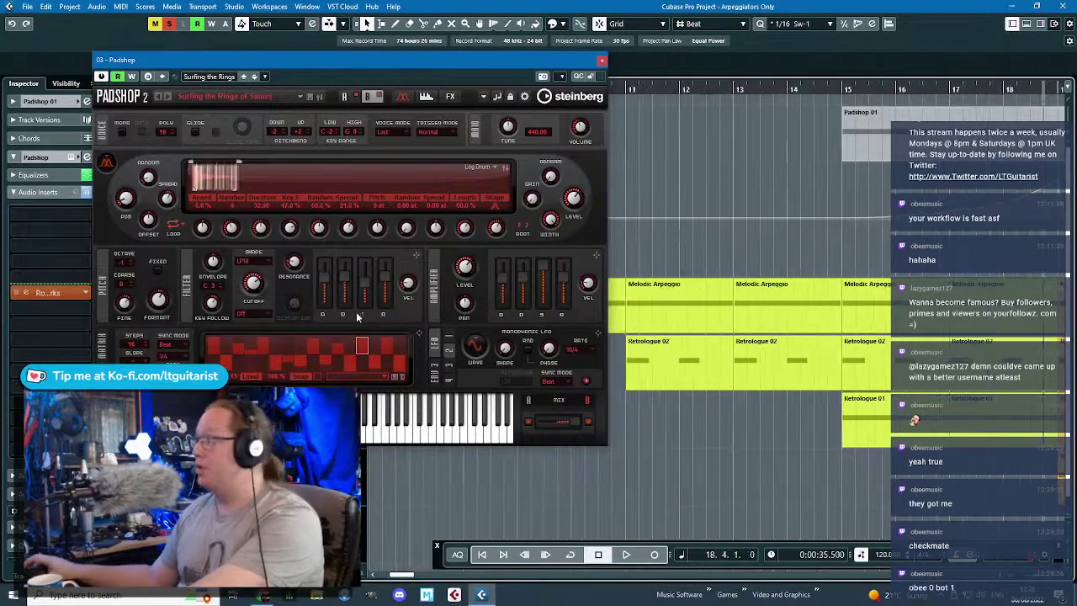
pyautogui.moveTo(395, 61); pyautogui.dragTo(670, 42)
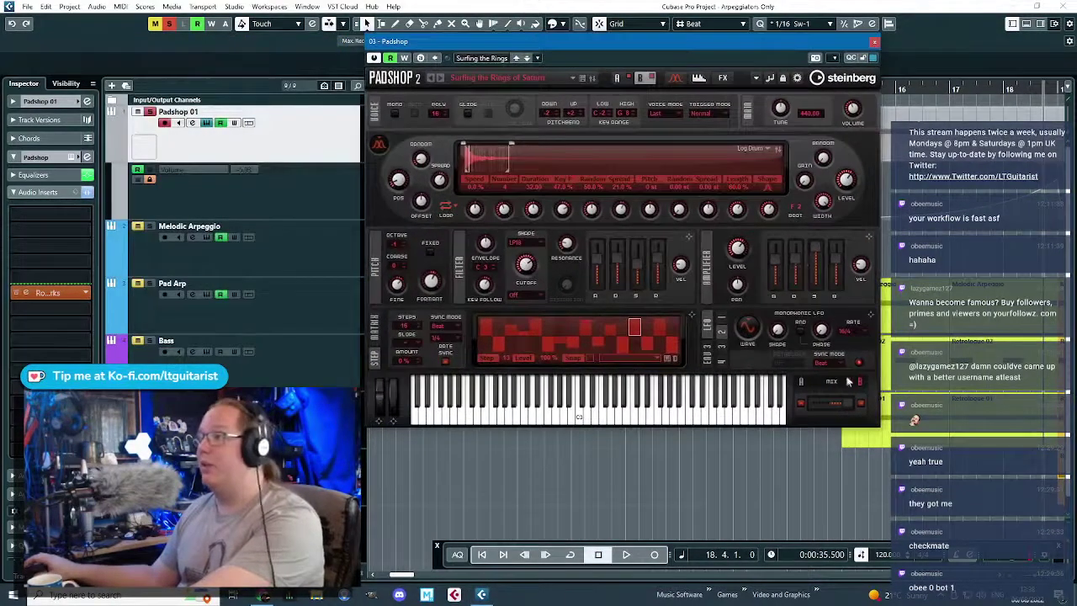
# - Review the Glass Crashing 03 layer against the Log Drum layer, leaving the Log Drum layer shown
pyautogui.click(800, 383)
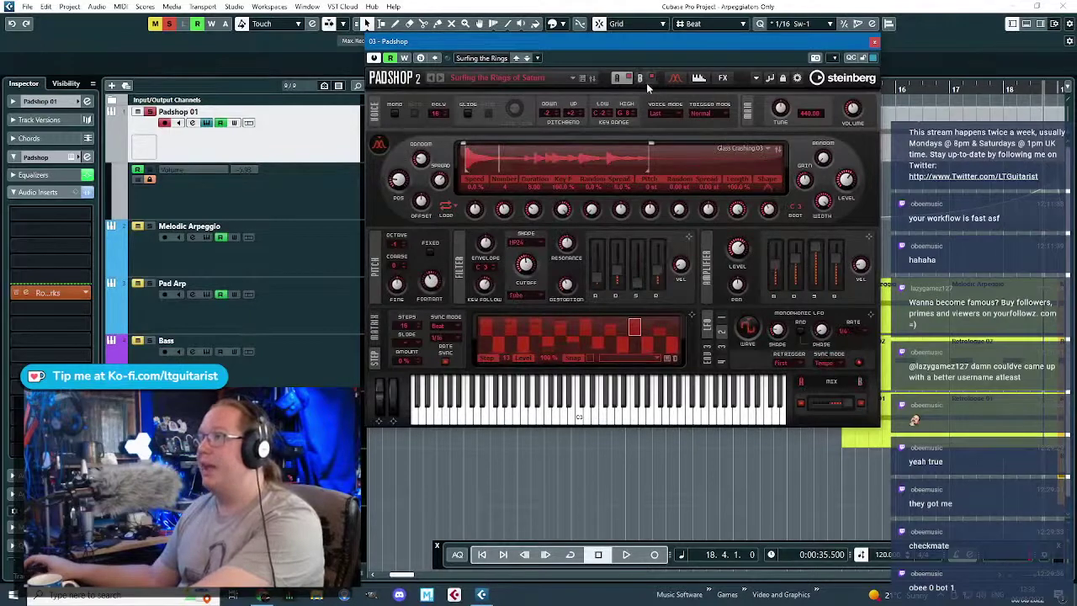
pyautogui.click(644, 79)
pyautogui.click(619, 79)
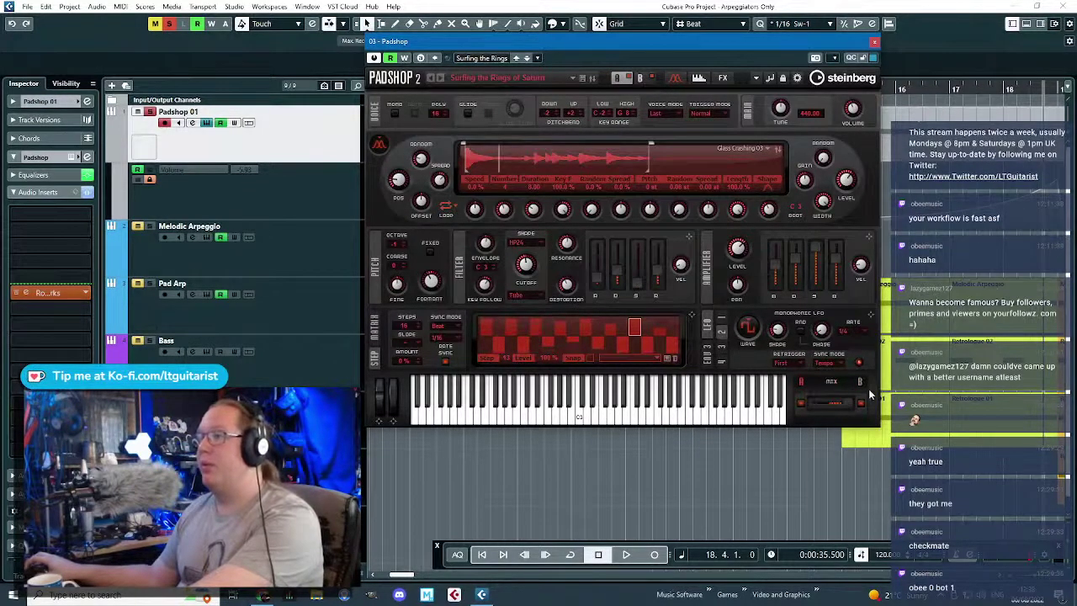
pyautogui.click(860, 383)
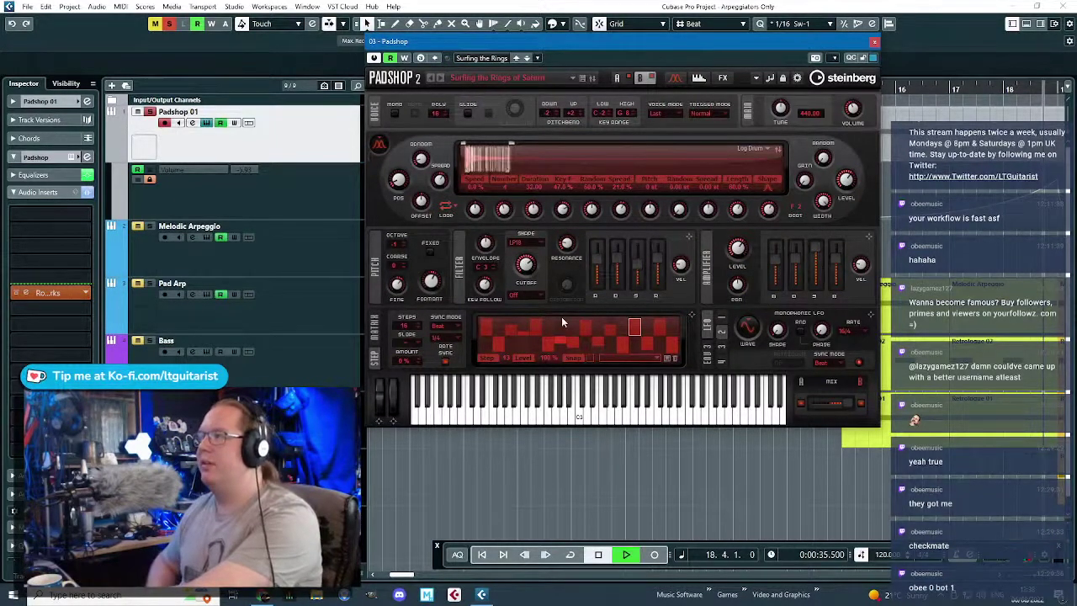
# - Raise the Padshop 01 volume automation from just after bar 23 to -2.24 dB at bar 24 and play from there
pyautogui.press('space')
pyautogui.moveTo(730, 46); pyautogui.dragTo(423, 94)
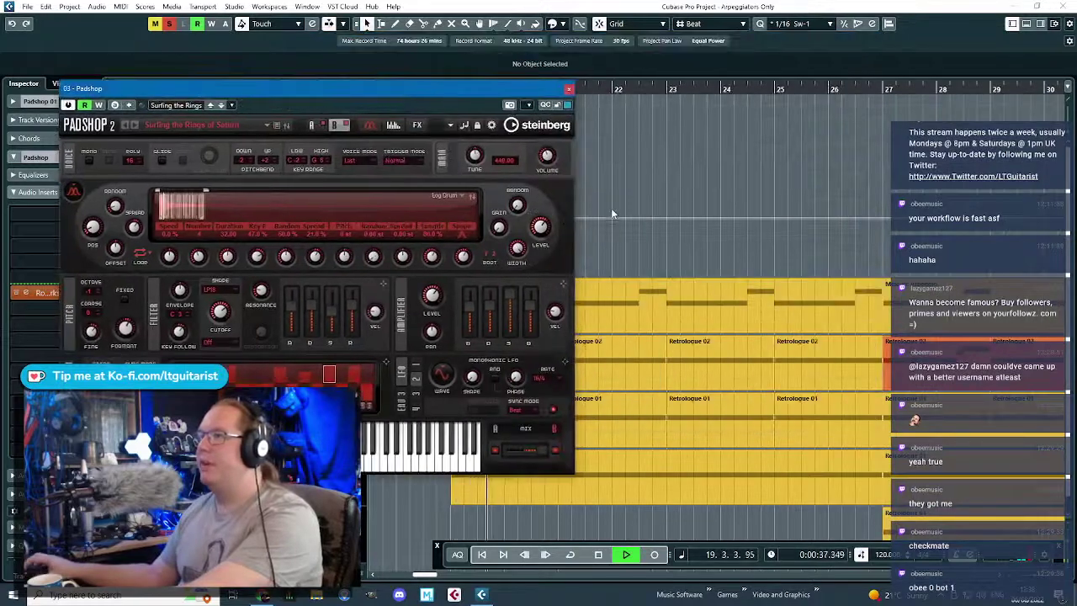
pyautogui.moveTo(517, 94); pyautogui.dragTo(562, 341)
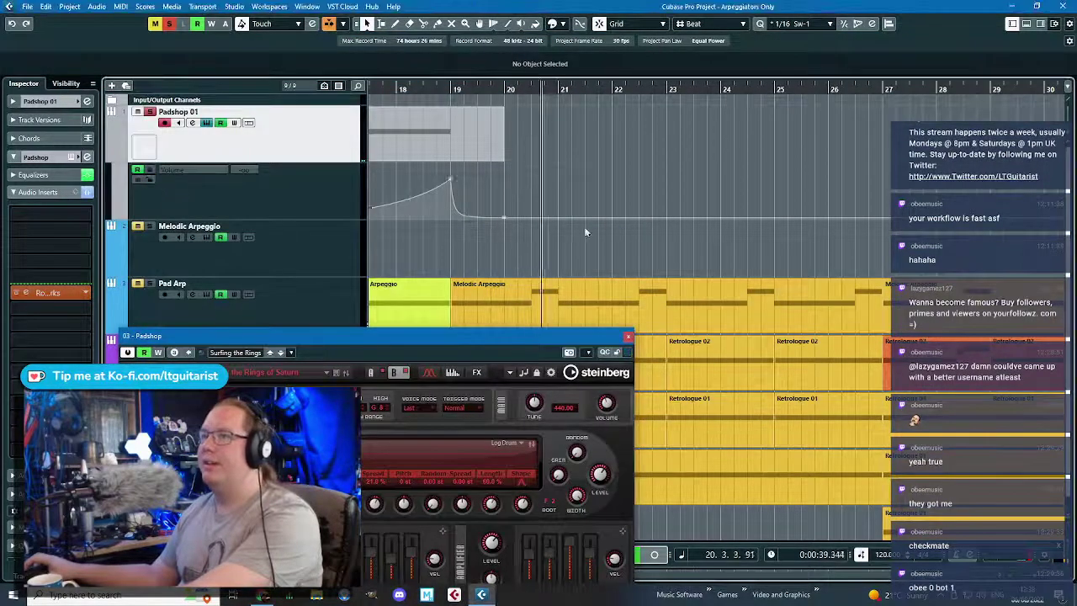
pyautogui.click(681, 218)
pyautogui.click(721, 180)
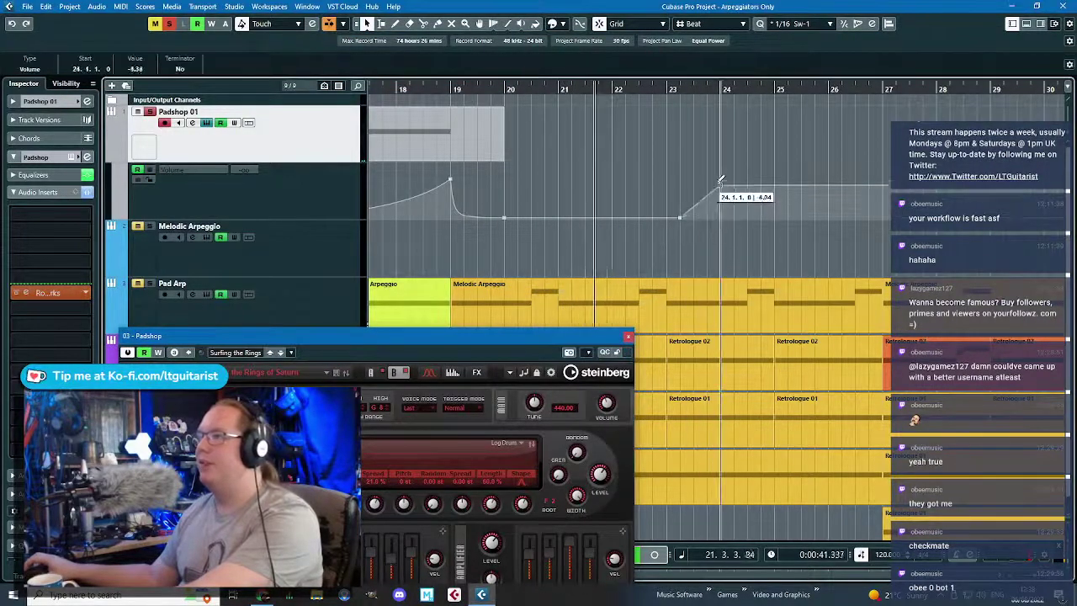
pyautogui.click(721, 90)
# - Try different step matrix rates for Padshop's layer B, finishing with 1/4
pyautogui.moveTo(482, 338); pyautogui.dragTo(533, 64)
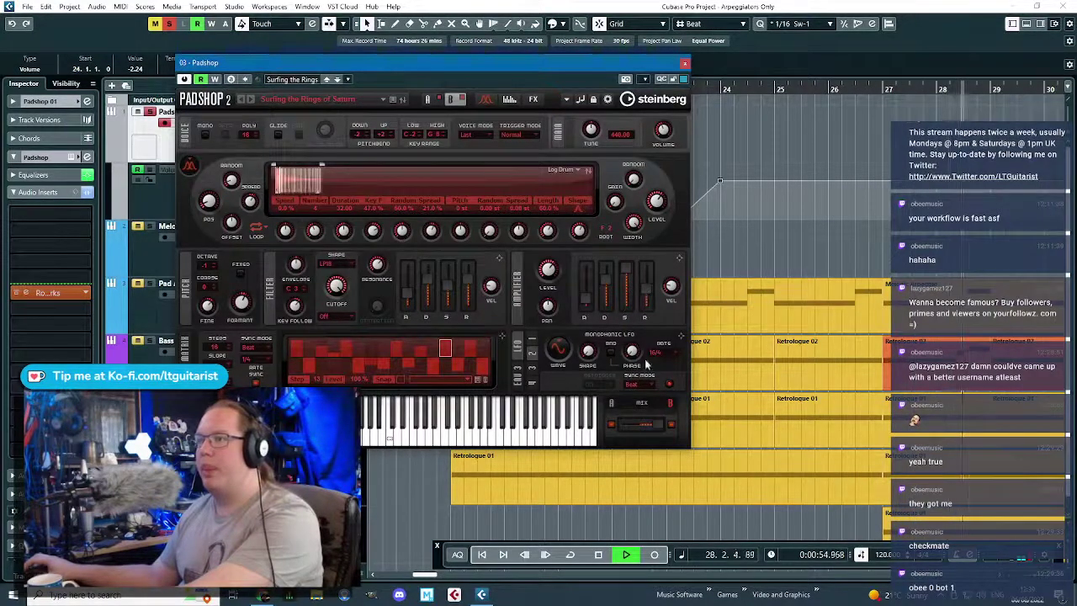
pyautogui.click(265, 360)
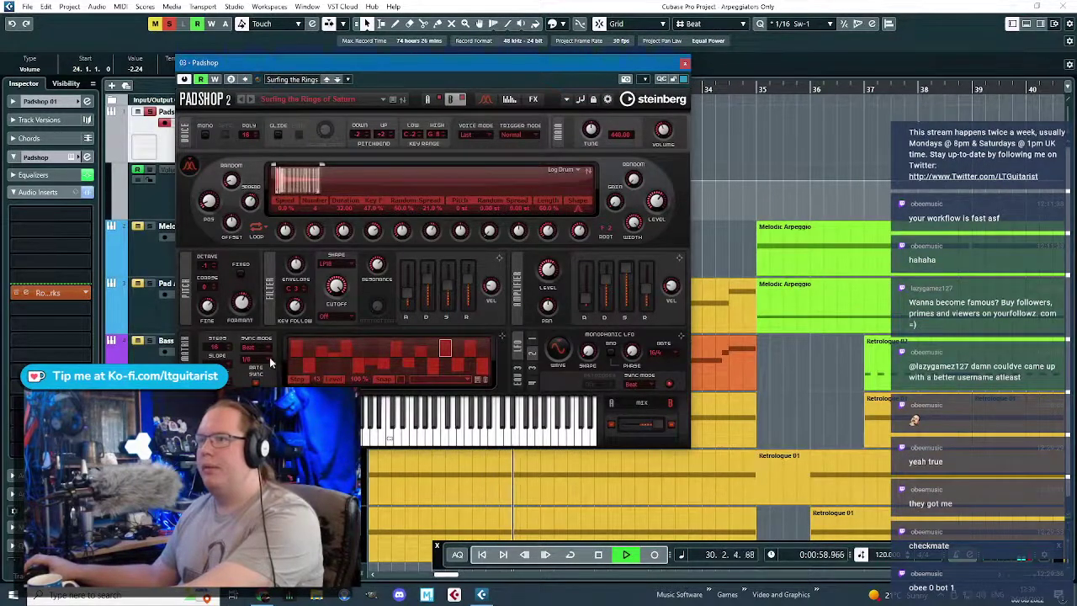
pyautogui.click(266, 481)
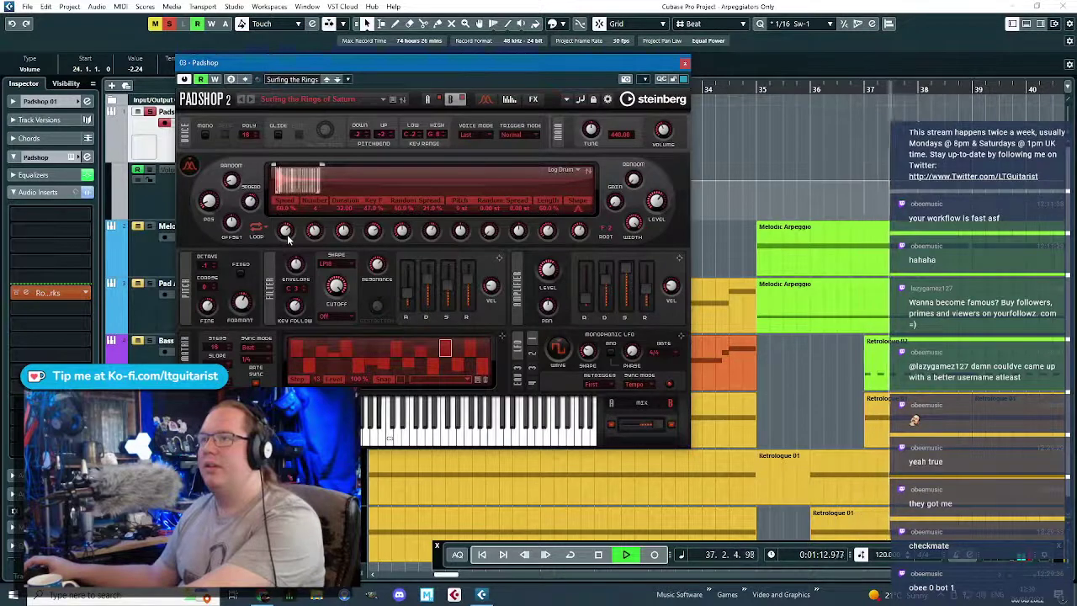
# - Set the Padshop layer mix to A72, then close the instrument window and play from around bar 14
pyautogui.moveTo(634, 431); pyautogui.dragTo(630, 424)
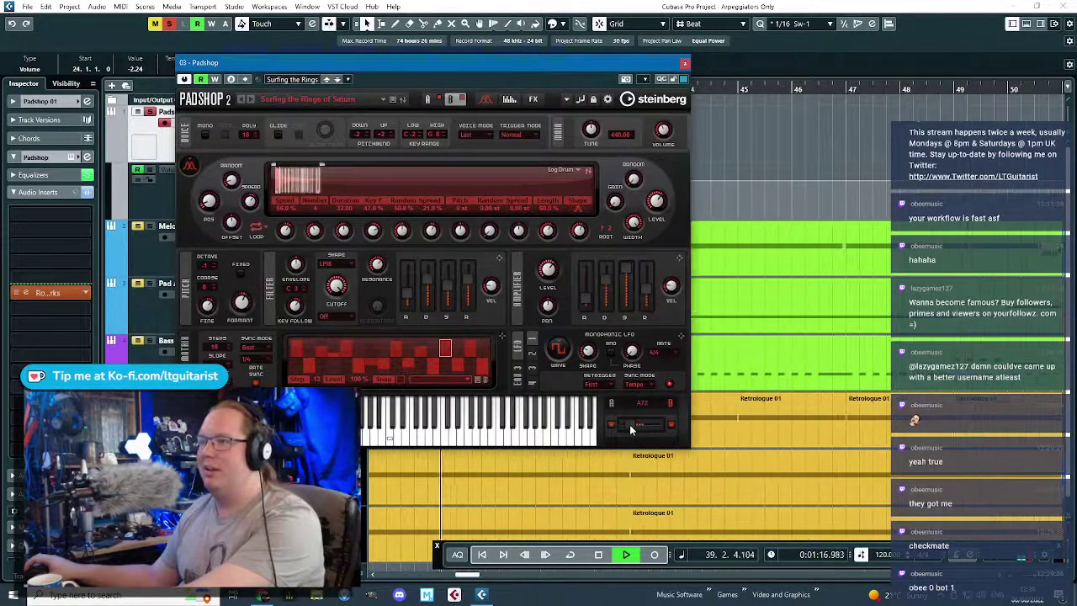
pyautogui.click(685, 63)
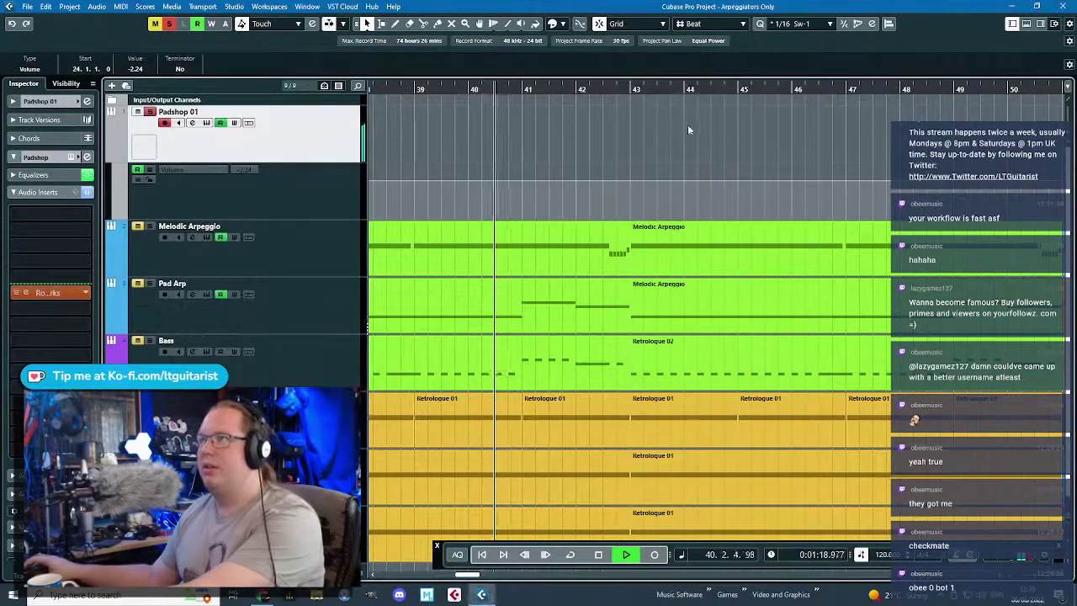
pyautogui.moveTo(565, 87); pyautogui.dragTo(460, 75)
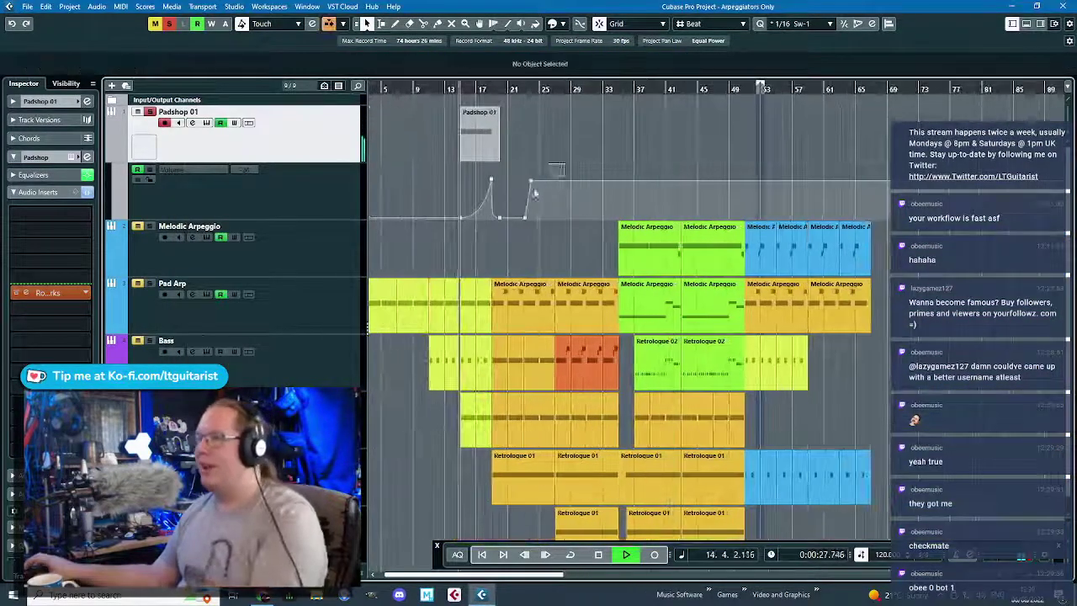
# - Delete the Padshop 01 volume automation points around bar 24 so the raised level is removed
pyautogui.click(525, 180)
pyautogui.press('Delete')
pyautogui.press('h')
pyautogui.press('h')
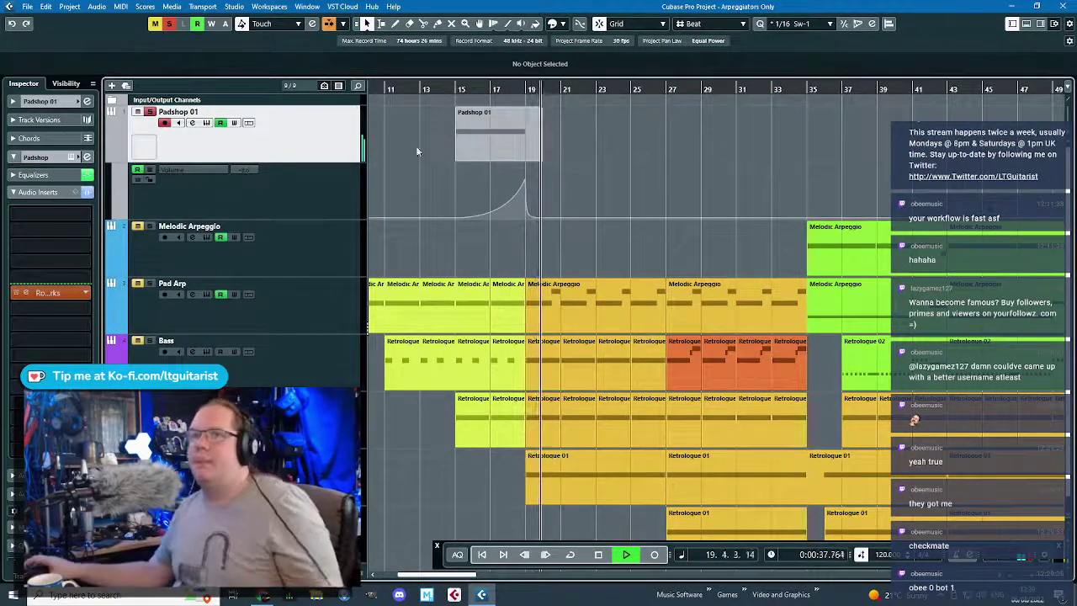
# - Duplicate the Padshop 01 part and its volume swell twice, starting at bars 20 and 25
pyautogui.click(530, 138)
pyautogui.press('h')
pyautogui.press('h')
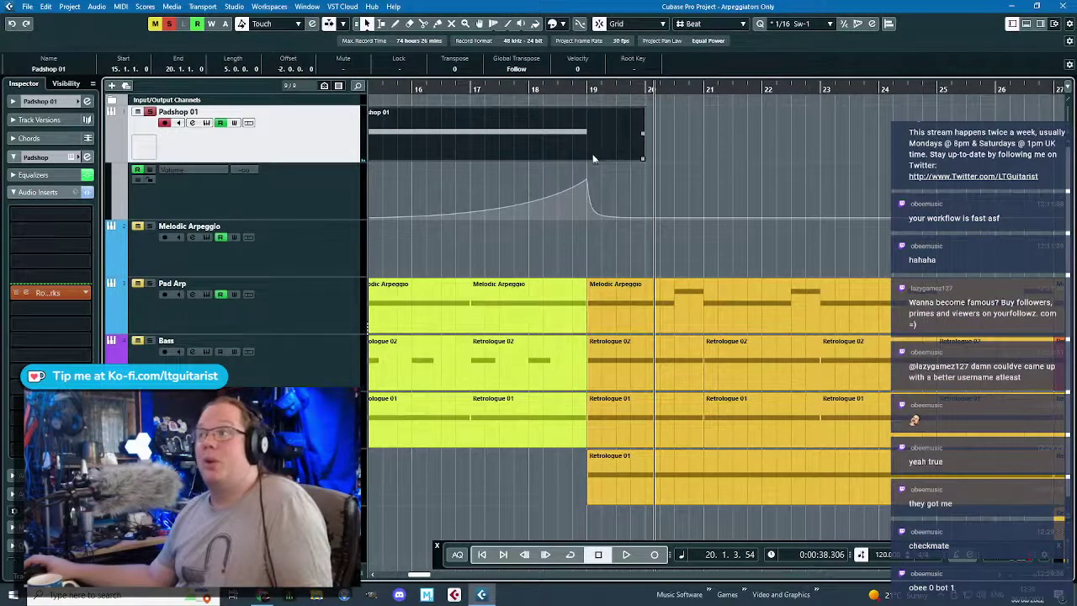
pyautogui.hotkey('ctrl', 'd')
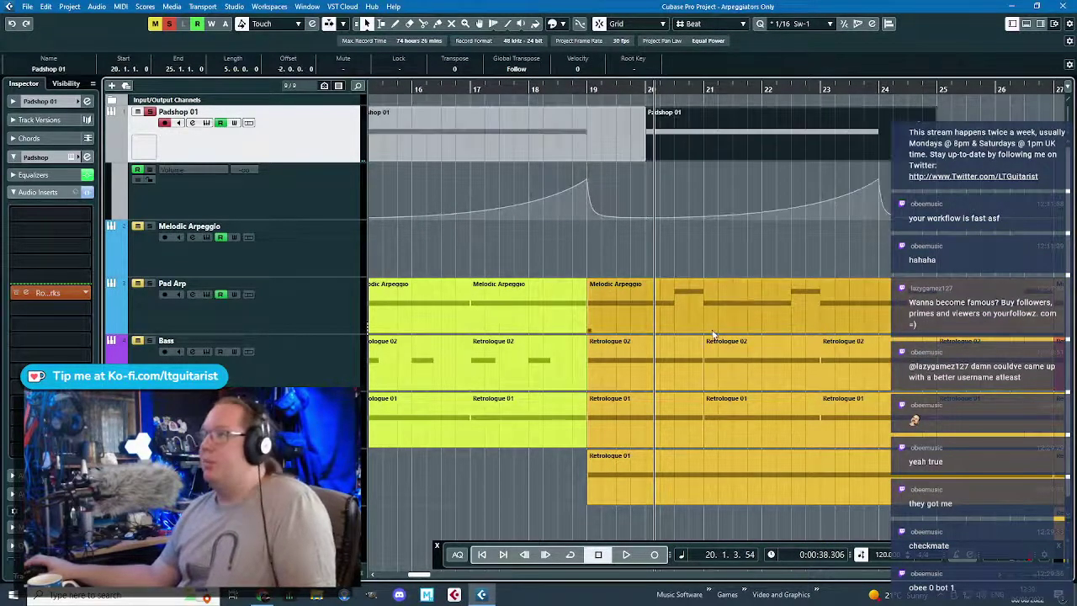
pyautogui.press('g')
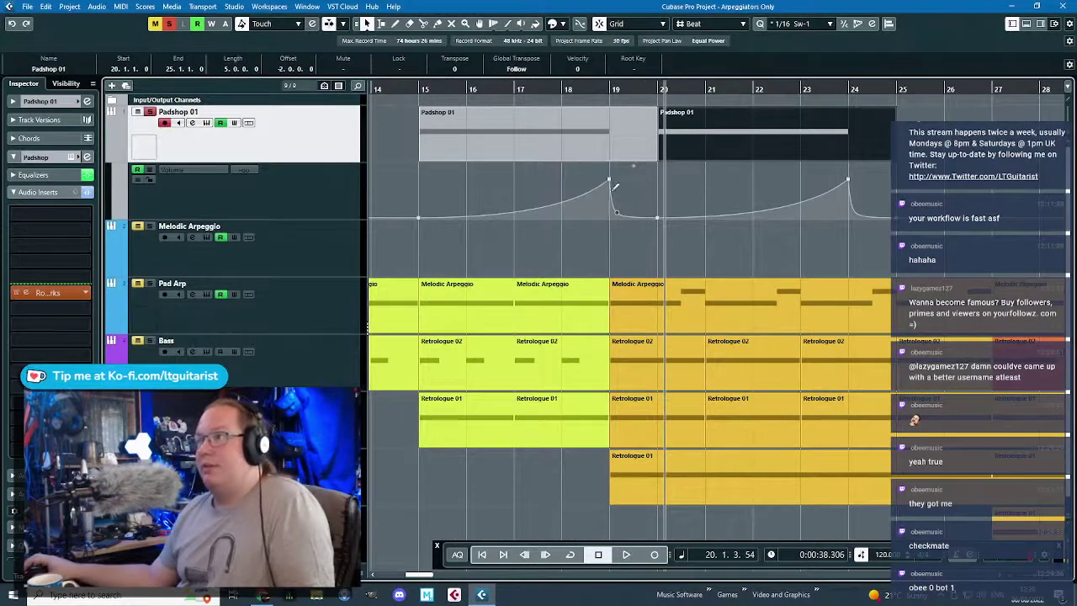
pyautogui.hotkey('ctrl', 'd')
pyautogui.press('g')
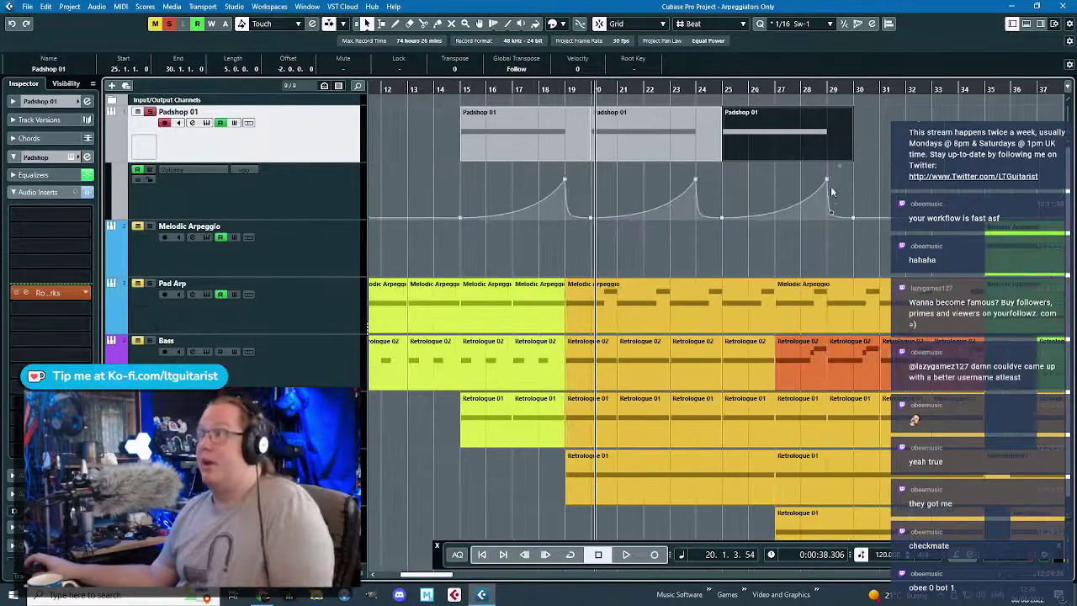
# - Delete the two duplicated Padshop 01 parts and their automation after bar 20
pyautogui.moveTo(885, 153); pyautogui.dragTo(661, 224)
pyautogui.press('Delete')
pyautogui.press('Delete')
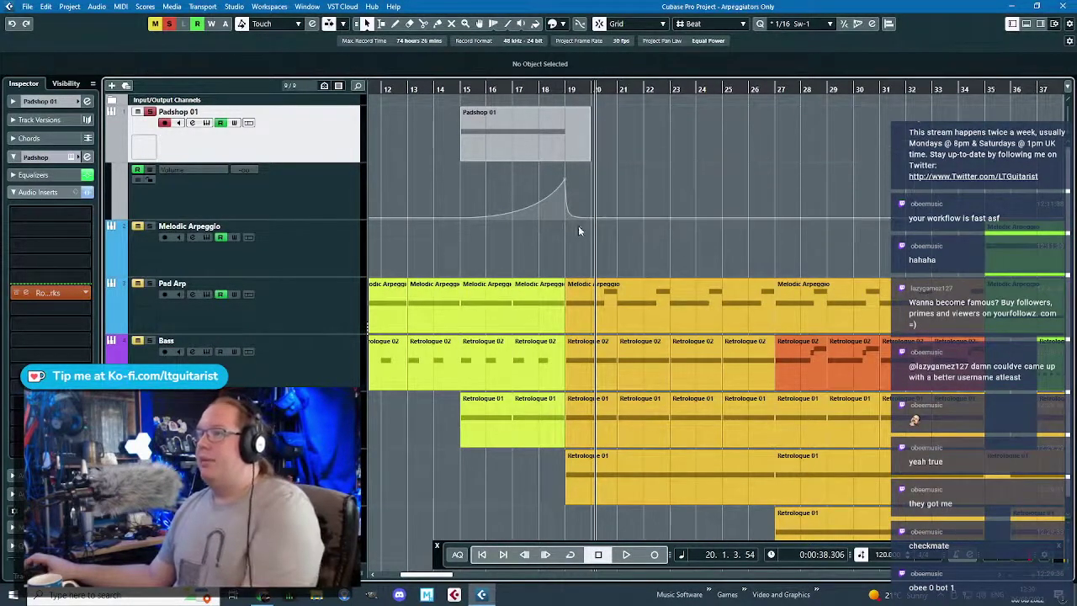
# - Copy the Padshop 01 part at bar 15 with its volume swell and place the copy at bar 31
pyautogui.click(558, 149)
pyautogui.hotkey('ctrl', 'c')
pyautogui.press('g')
pyautogui.click(774, 88)
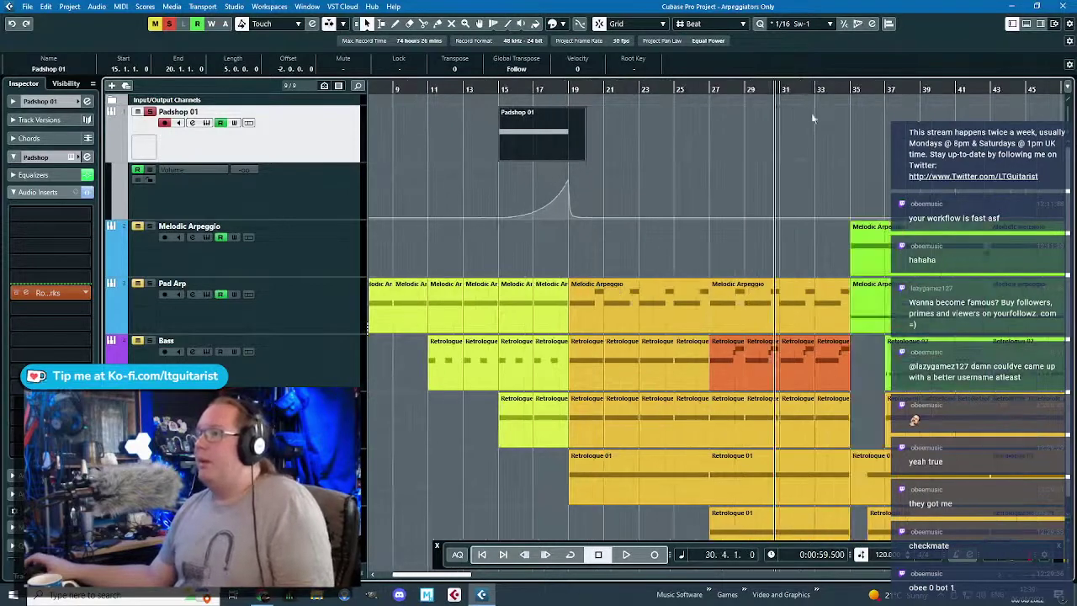
pyautogui.hotkey('ctrl', 'v')
pyautogui.press('h')
pyautogui.press('h')
pyautogui.press('g')
pyautogui.press('g')
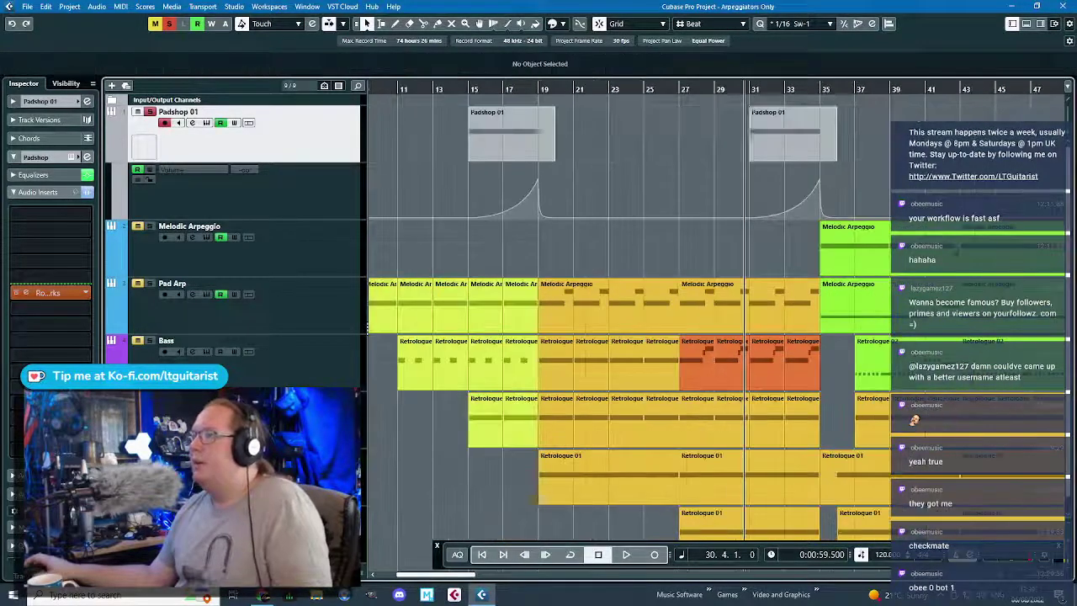
# - Place further copies of the Padshop 01 part and its volume swell at bars 47 and 55
pyautogui.moveTo(505, 143); pyautogui.dragTo(484, 168)
pyautogui.press('h')
pyautogui.press('h')
pyautogui.press('g')
pyautogui.press('g')
pyautogui.press('h')
pyautogui.press('h')
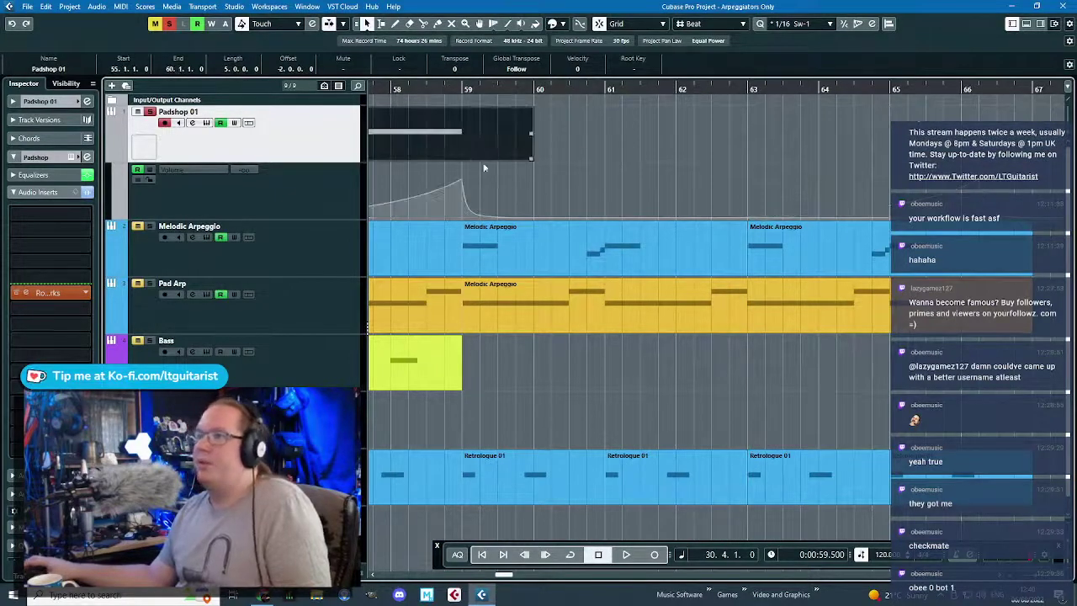
# - Lower the Padshop 01 volume peak at bar 59 to -6.57 dB
pyautogui.press('g')
pyautogui.press('g')
pyautogui.press('g')
pyautogui.press('h')
pyautogui.click(576, 185)
pyautogui.scroll(3, 522, 192)
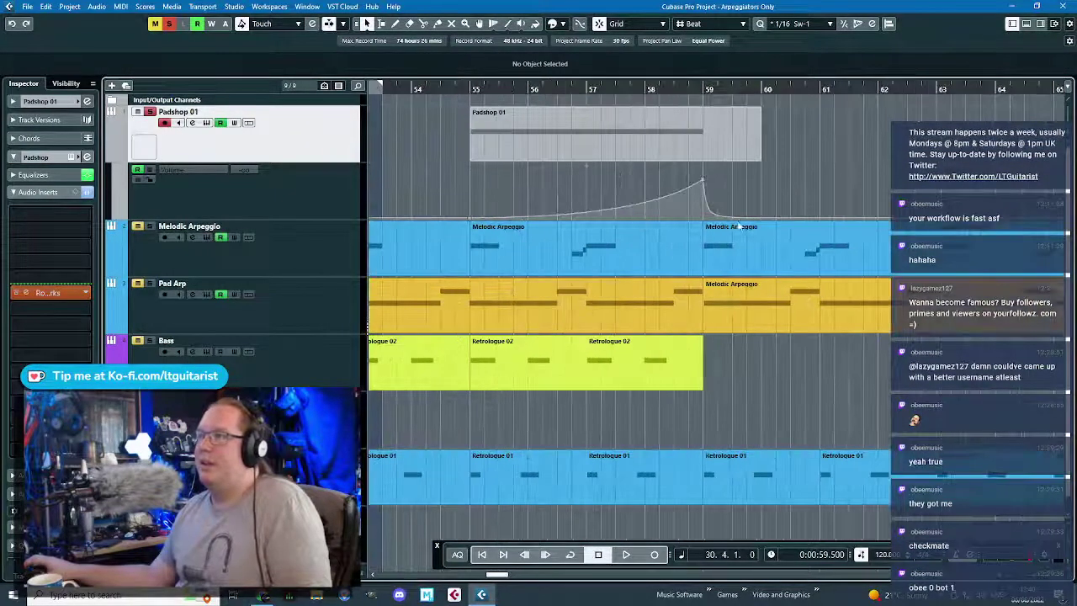
pyautogui.moveTo(704, 184); pyautogui.dragTo(704, 195)
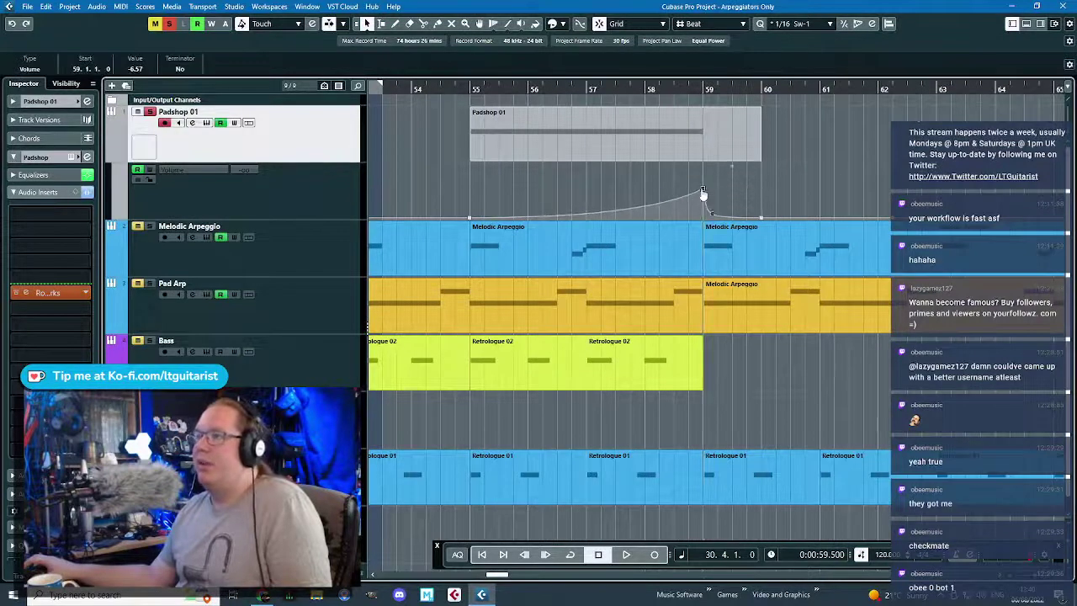
# - Soften the Padshop 01 volume fall after bar 51 and slightly lower the swell's peak at bar 35
pyautogui.moveTo(492, 192); pyautogui.dragTo(751, 187)
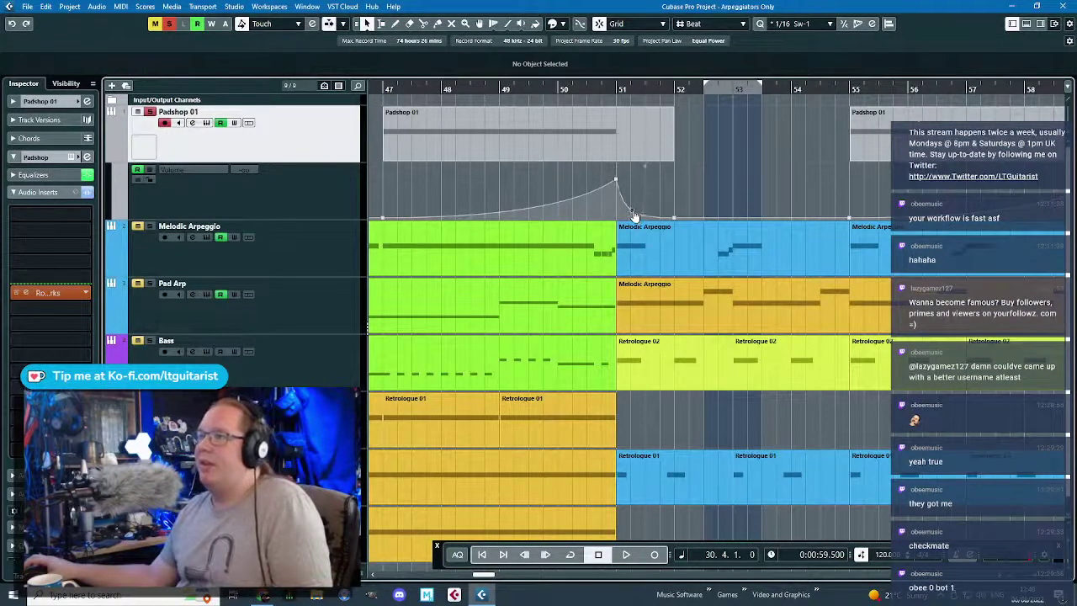
pyautogui.scroll(-3, 500, 194)
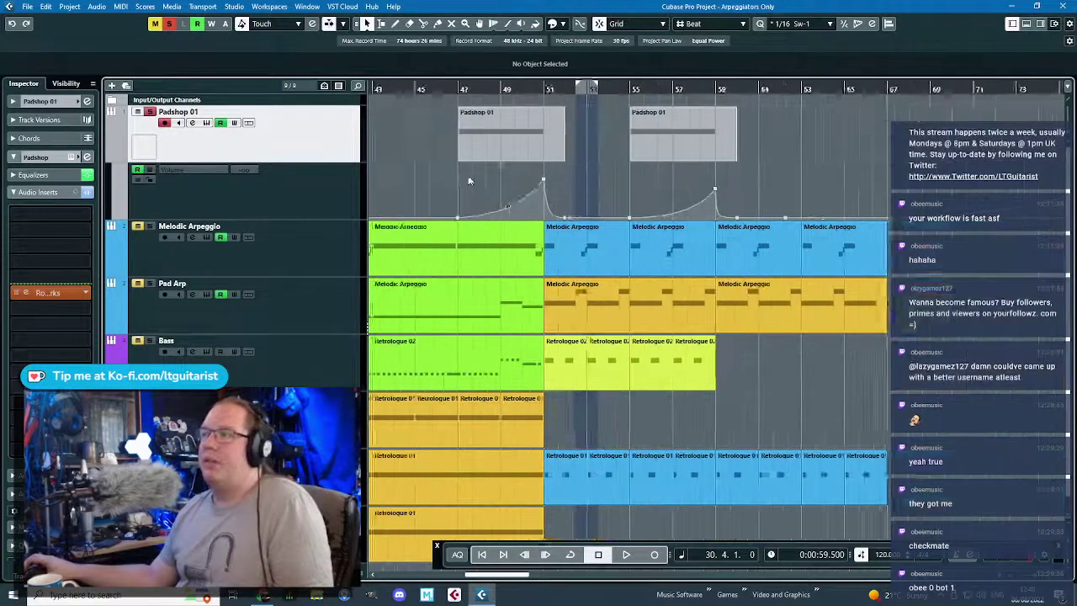
pyautogui.moveTo(468, 180); pyautogui.dragTo(827, 198)
pyautogui.scroll(3, 472, 208)
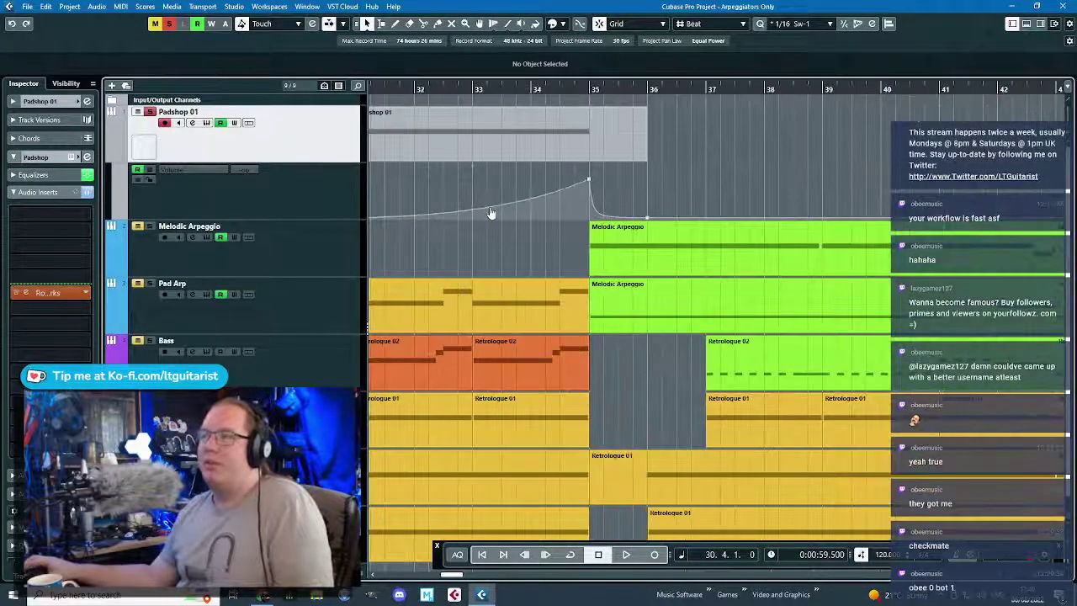
pyautogui.scroll(-3, 609, 217)
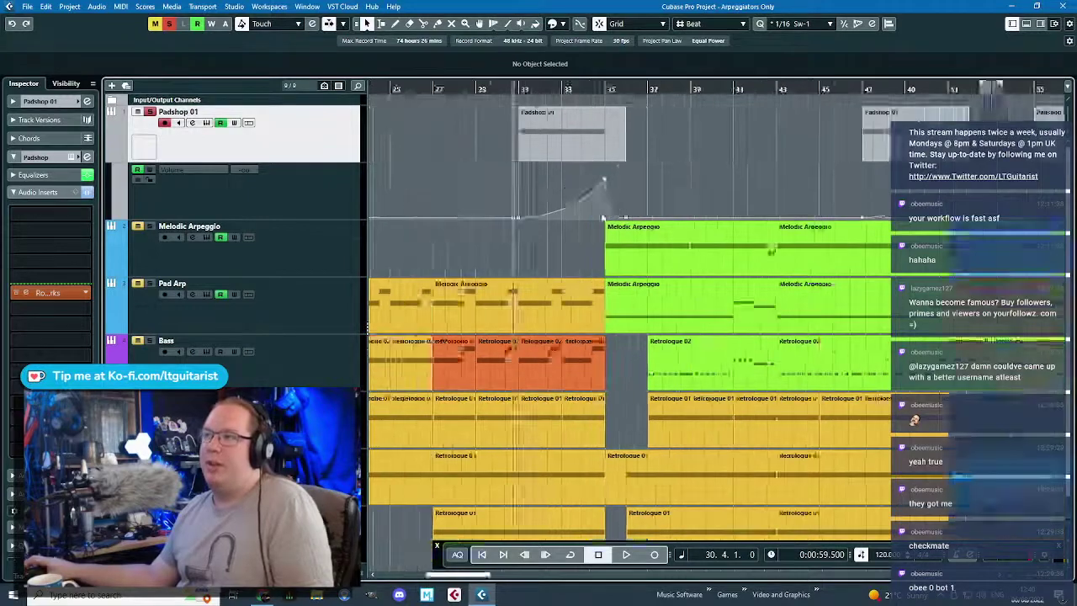
pyautogui.scroll(3, 548, 187)
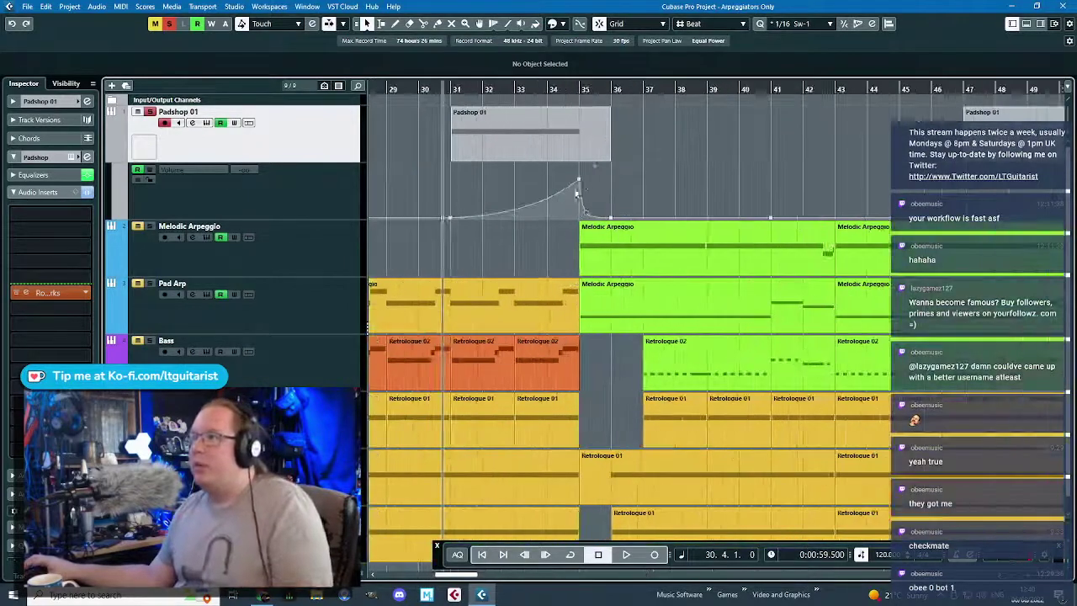
pyautogui.moveTo(579, 179); pyautogui.dragTo(580, 184)
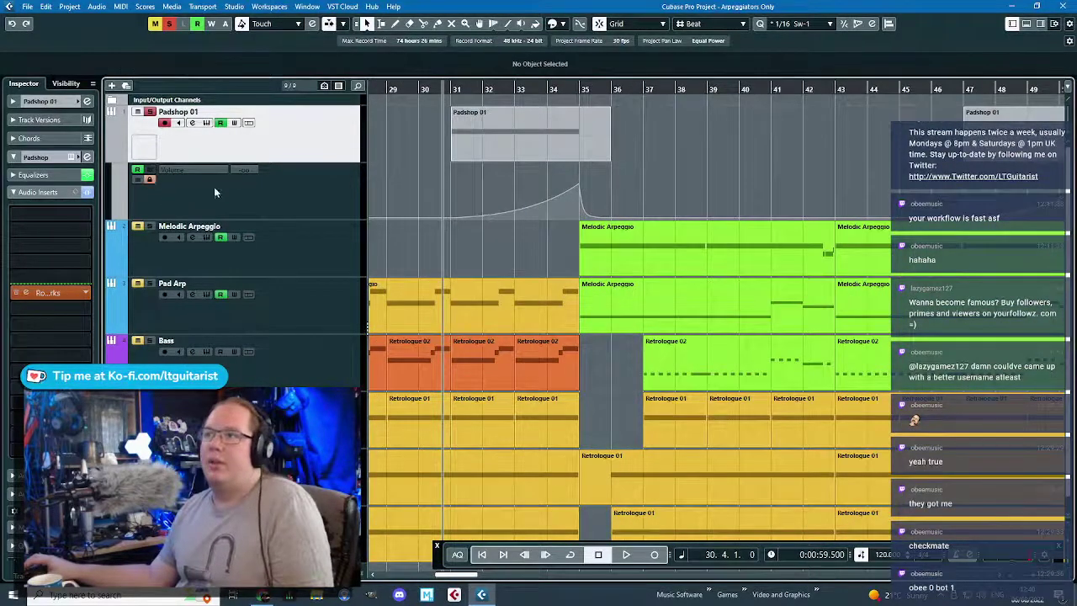
# - Listen to the pad swell into bar 35 with the full mix unsoloed, stopping just after bar 36
pyautogui.press('g')
pyautogui.press('h')
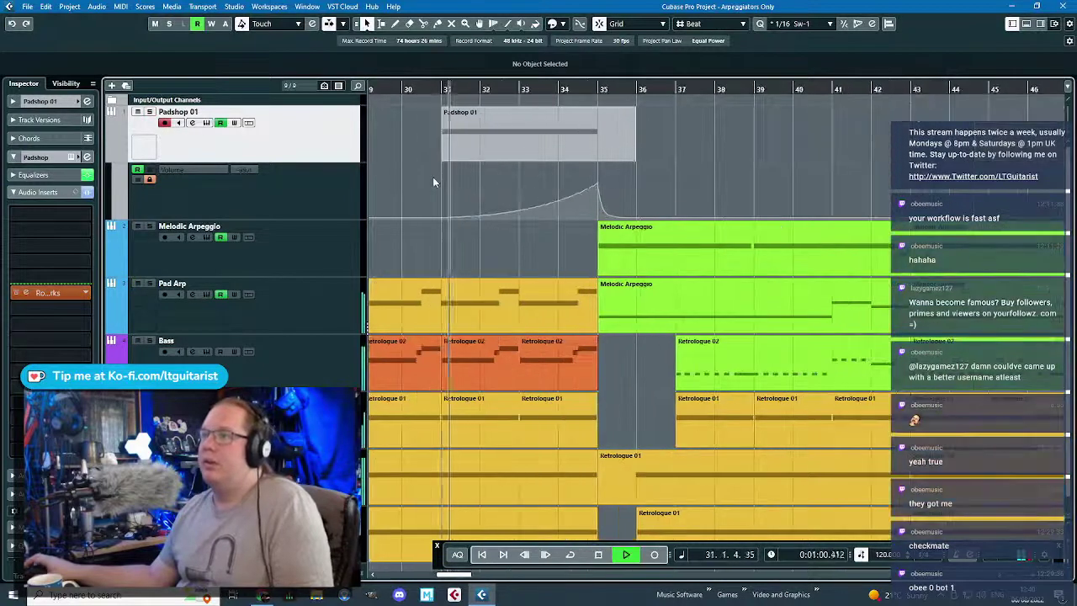
pyautogui.click(638, 170)
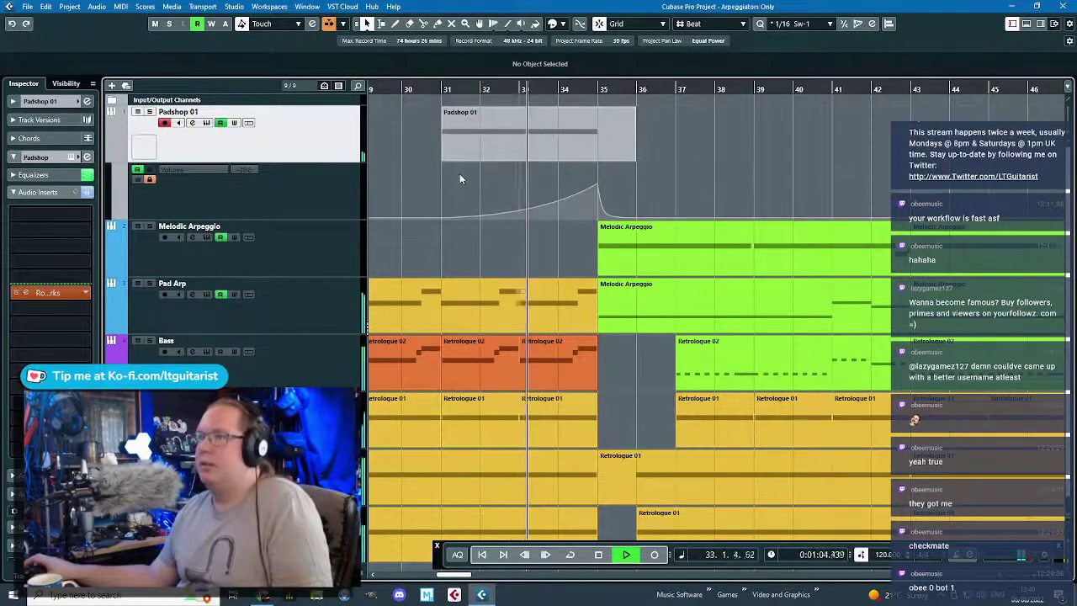
pyautogui.press('h')
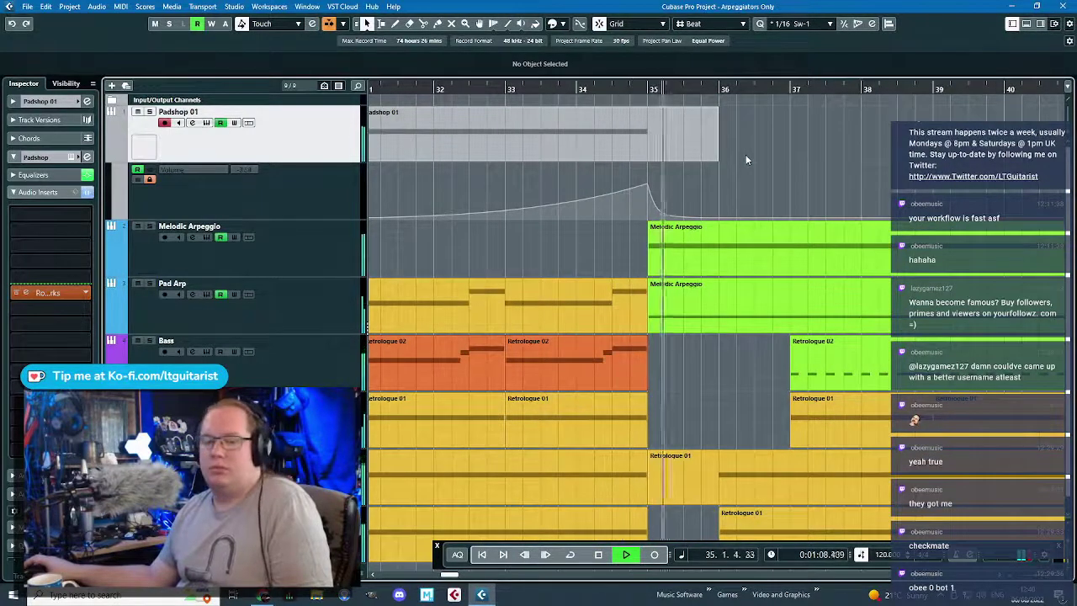
pyautogui.press('g')
pyautogui.scroll(-2, 646, 215)
pyautogui.press('space')
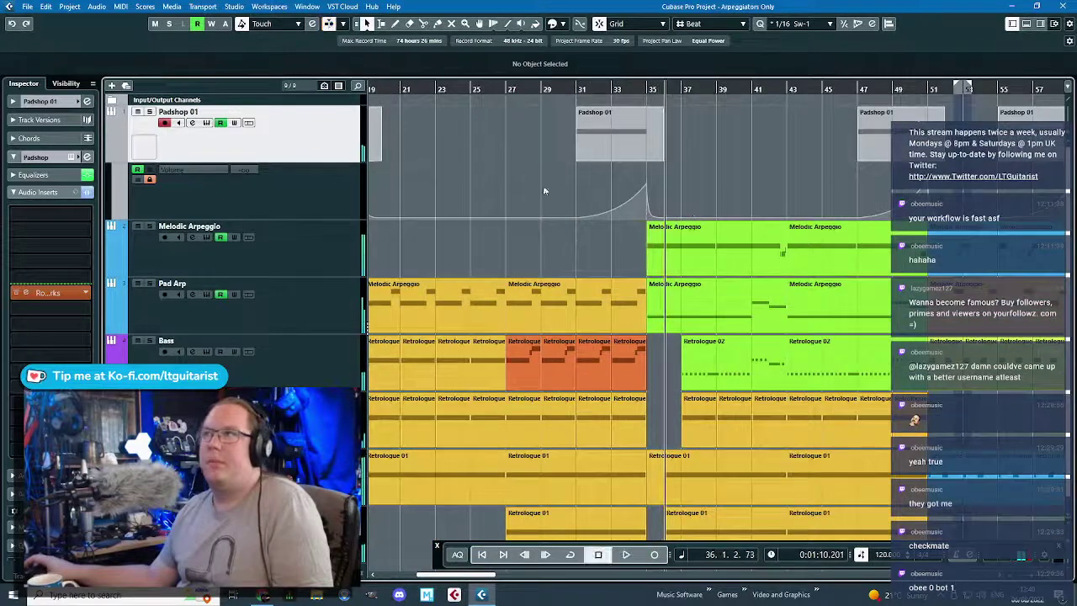
# - With Padshop 01 soloed, extend its bar 31 part to bar 37 and stretch the volume fade to 36.4.119
pyautogui.scroll(4, 543, 186)
pyautogui.press('s')
pyautogui.hscroll(3, 269, 183)
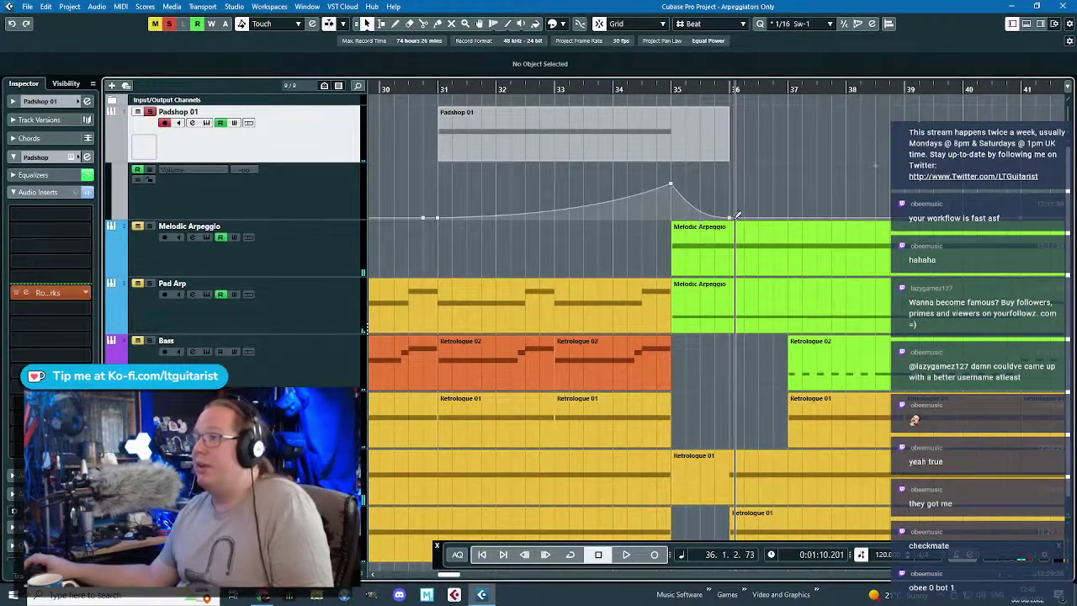
pyautogui.moveTo(728, 159); pyautogui.dragTo(789, 161)
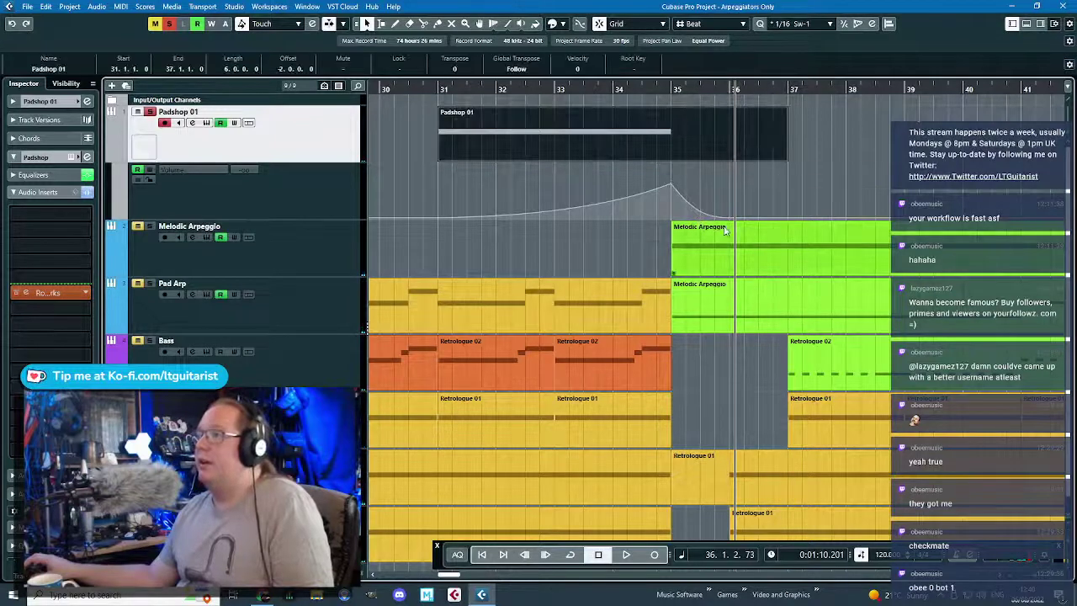
pyautogui.moveTo(729, 218); pyautogui.dragTo(787, 218)
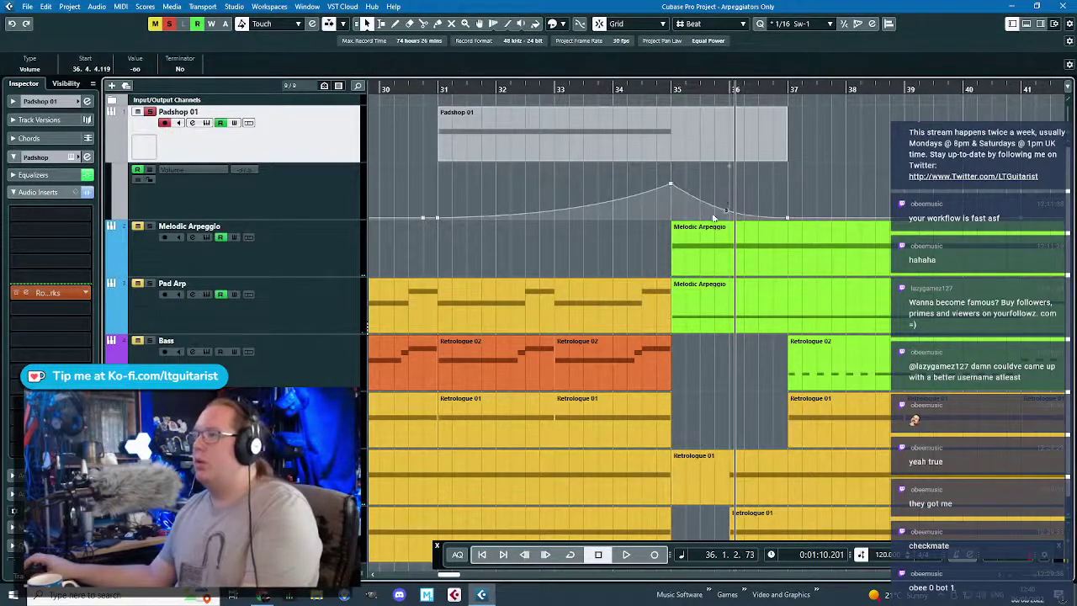
# - Play the soloed pad from bar 34 and reshape its volume fade between bars 35 and 37 into a gentler curve
pyautogui.click(600, 89)
pyautogui.press('space')
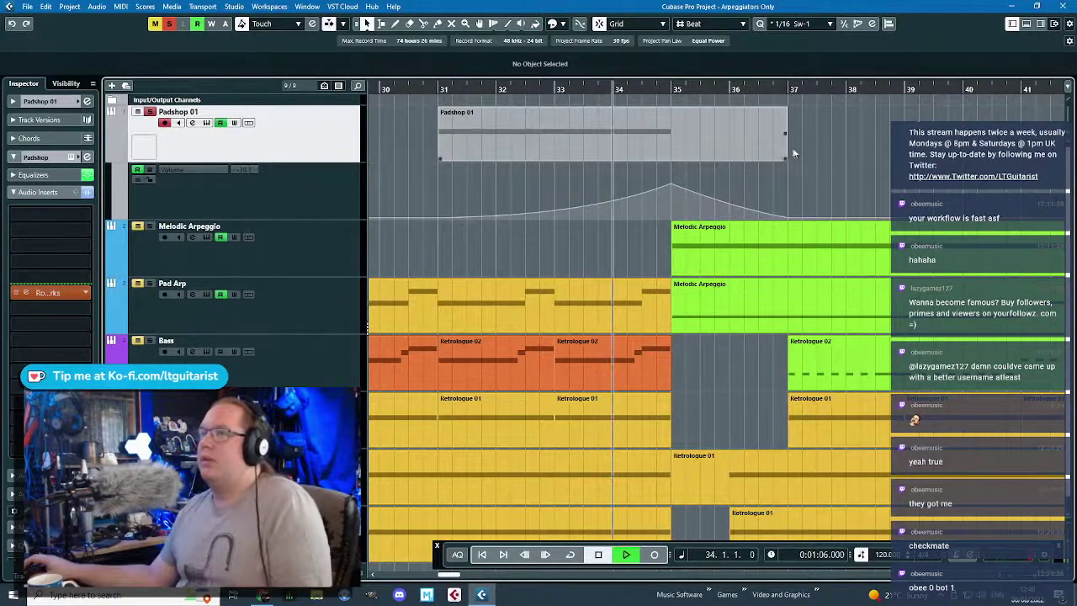
pyautogui.moveTo(733, 207); pyautogui.dragTo(733, 213)
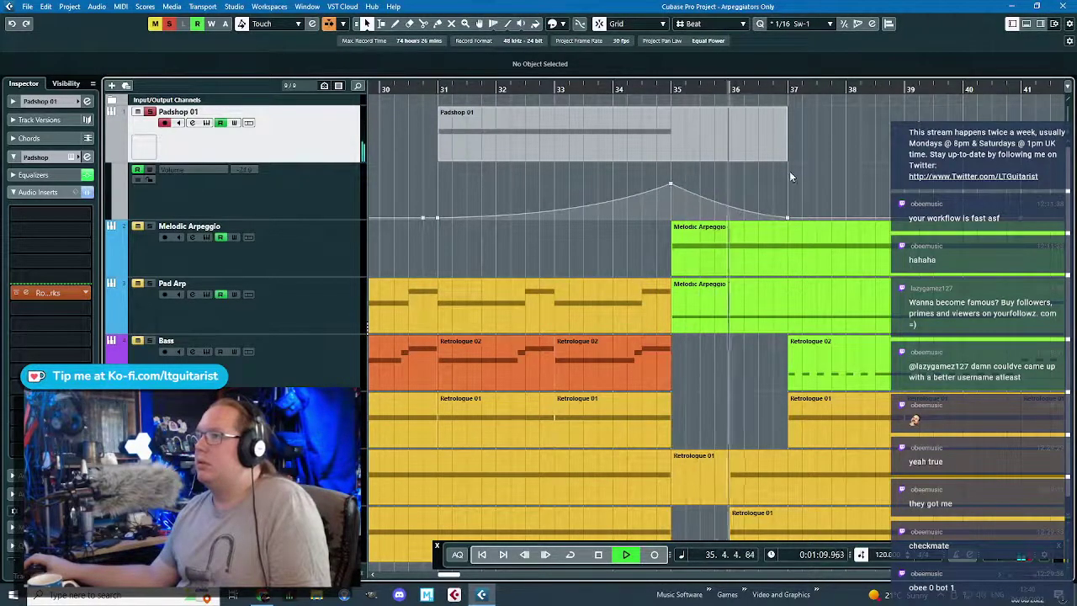
pyautogui.press('space')
# - During unsoloed playback, add a Padshop 01 volume point of -22.9 dB at 33.3.1 and set the bar 35 peak to -2.52 dB
pyautogui.press('s')
pyautogui.moveTo(475, 92); pyautogui.dragTo(424, 97)
pyautogui.press('space')
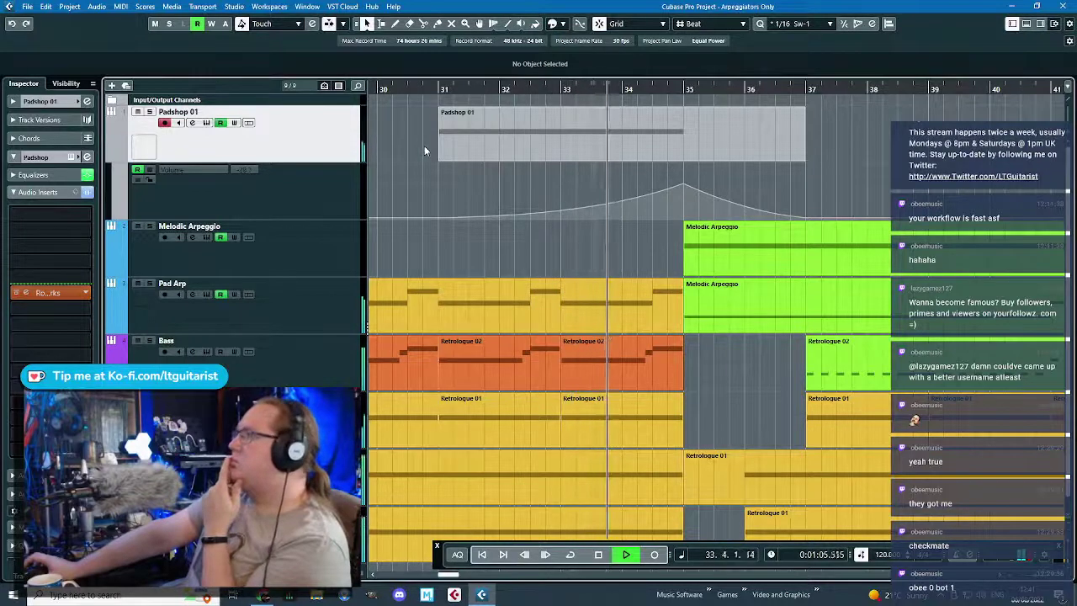
pyautogui.click(592, 207)
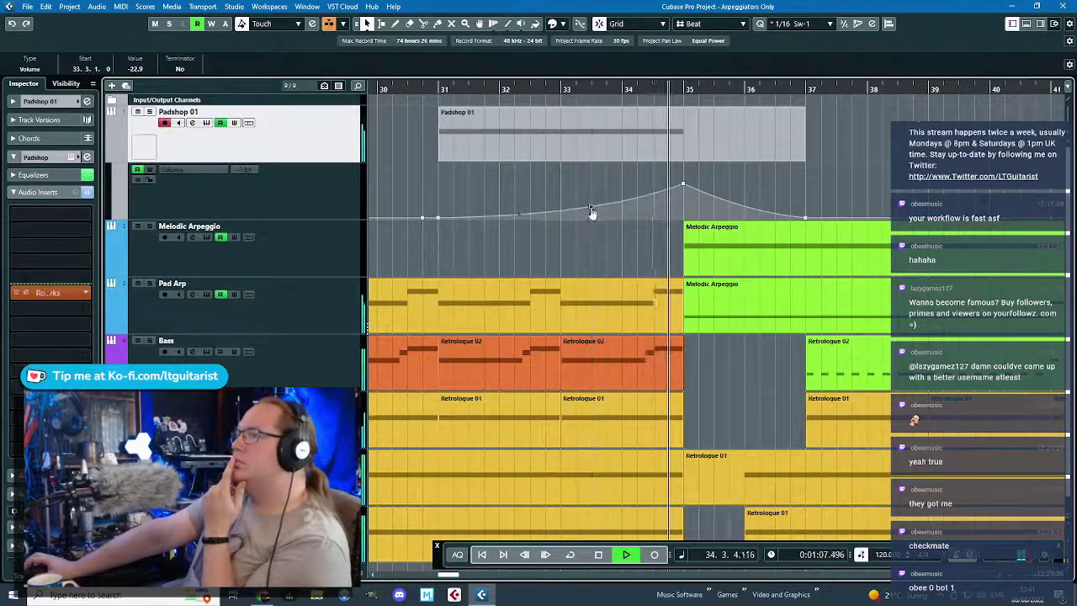
pyautogui.click(684, 183)
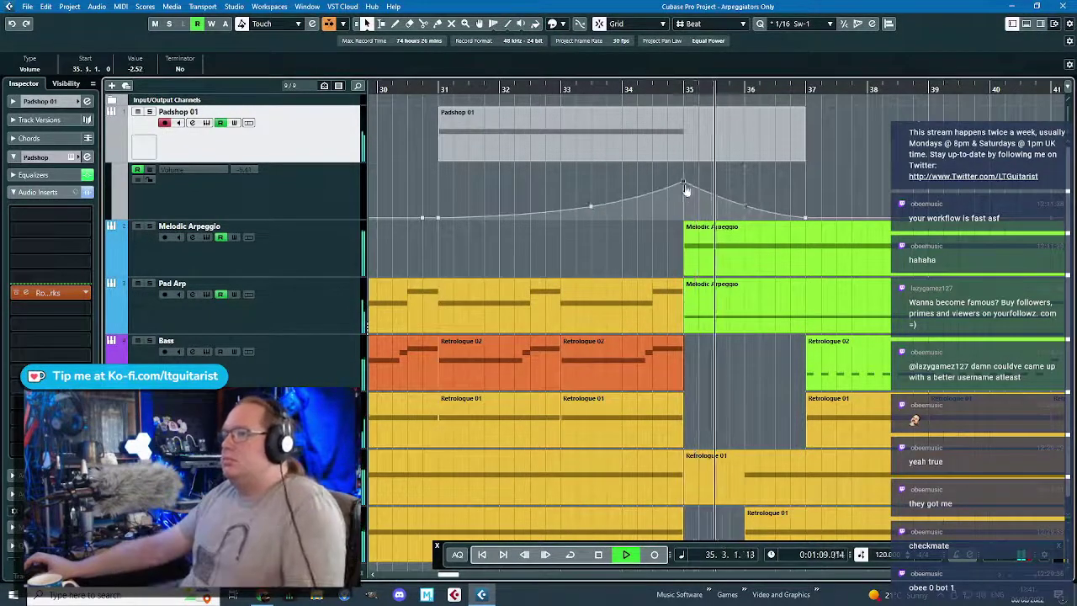
pyautogui.click(553, 219)
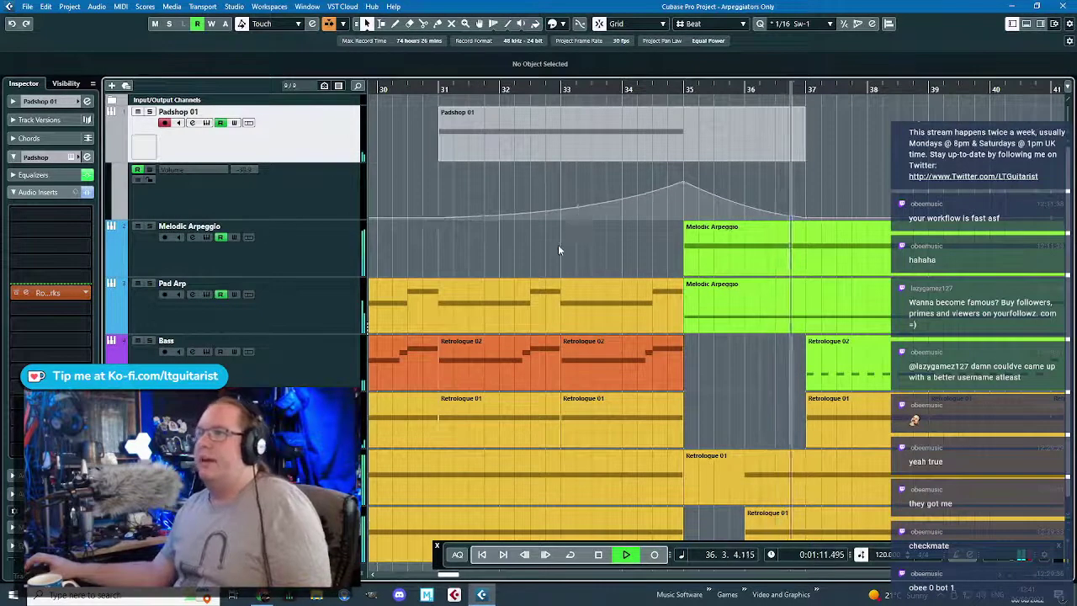
# - Hide the Padshop 01 automation lane and show the wider arrangement around the four pad parts
pyautogui.scroll(-6, 536, 244)
pyautogui.scroll(2, 480, 220)
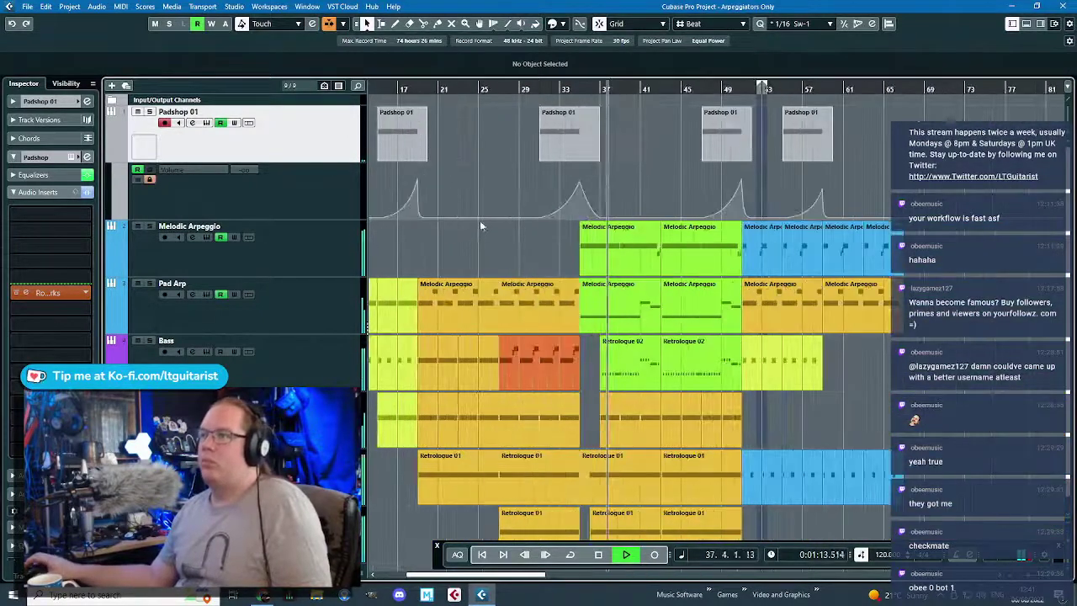
pyautogui.click(125, 165)
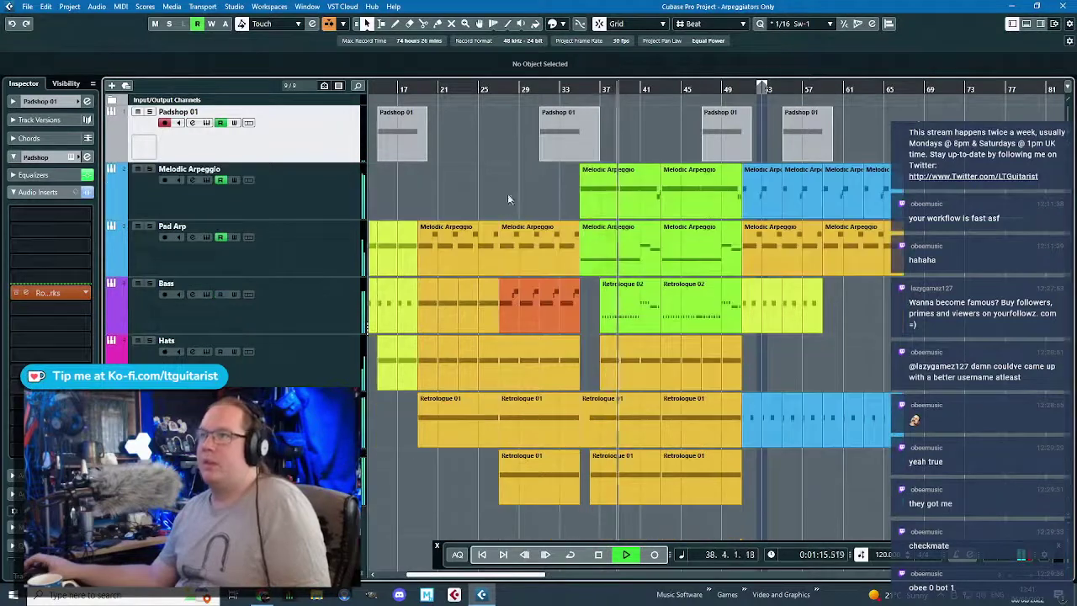
# - Reduce the height of the Padshop 01 track and stop playback
pyautogui.moveTo(317, 161); pyautogui.dragTo(329, 131)
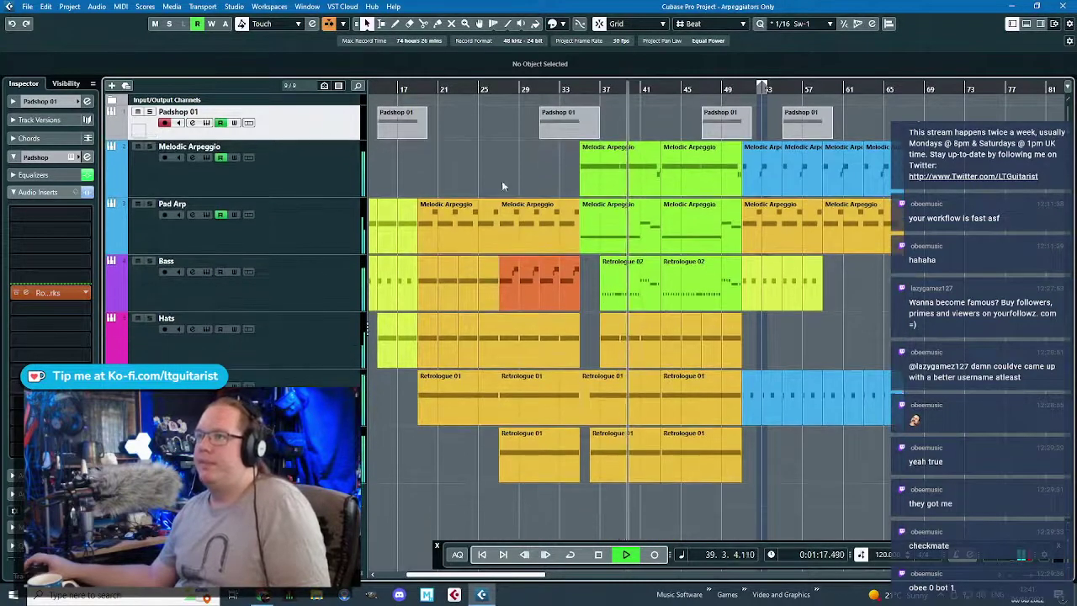
pyautogui.scroll(3, 501, 181)
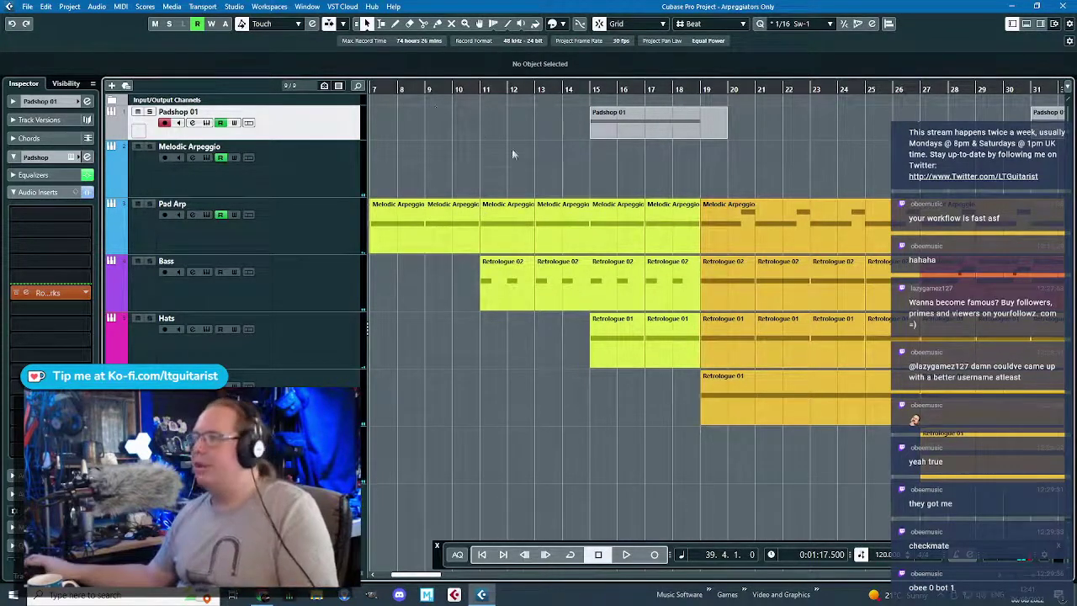
pyautogui.scroll(-4, 513, 154)
pyautogui.scroll(2, 674, 451)
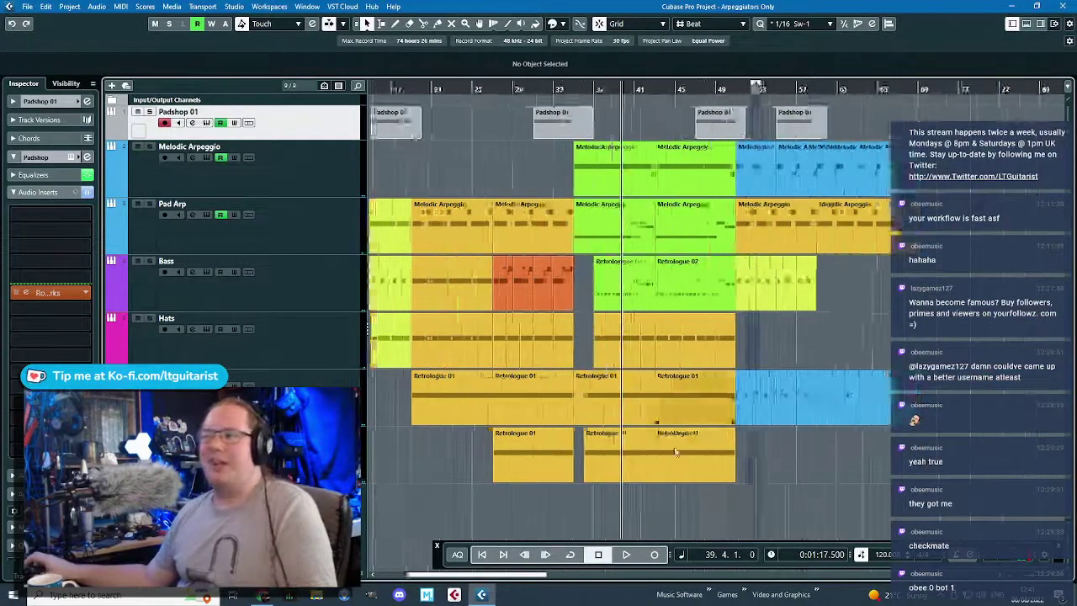
# - Load the Illformed Glitch2 effect into the Snare track's second audio insert slot
pyautogui.click(545, 479)
pyautogui.click(613, 515)
pyautogui.click(305, 461)
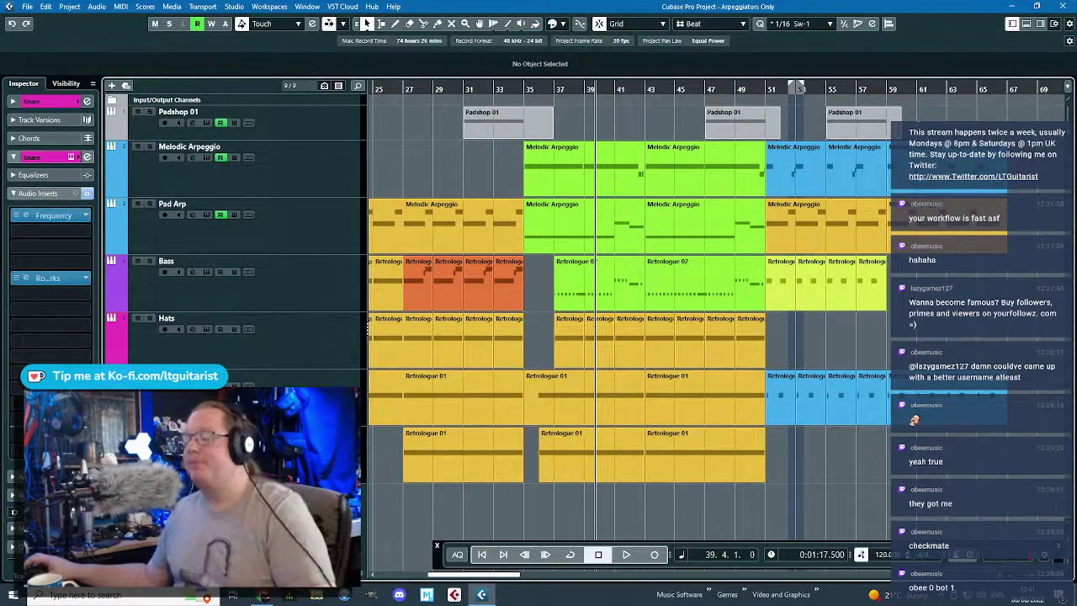
pyautogui.click(73, 231)
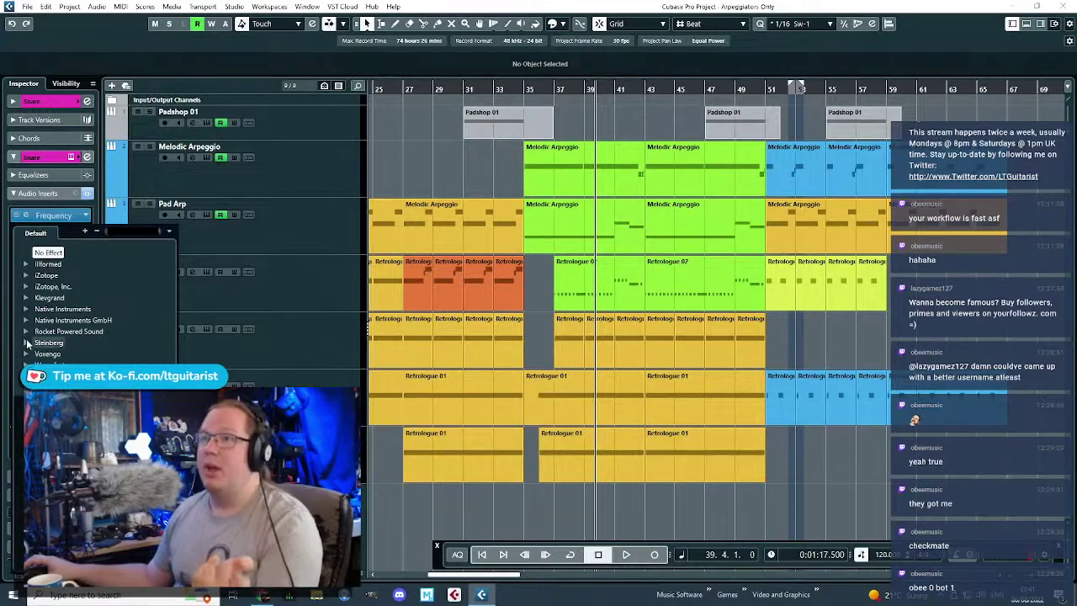
pyautogui.click(4, 296)
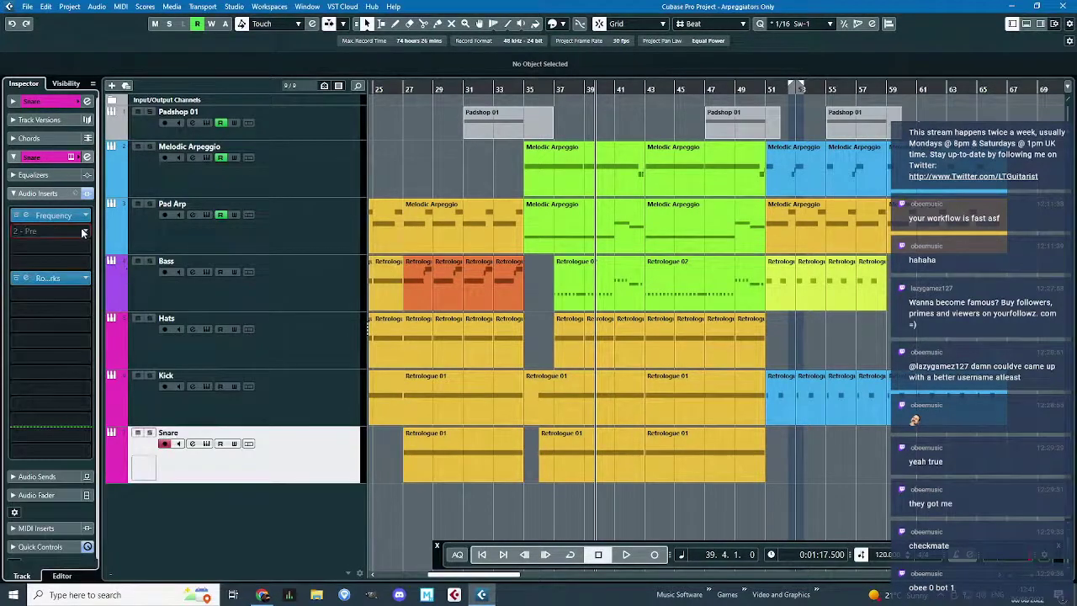
pyautogui.click(84, 232)
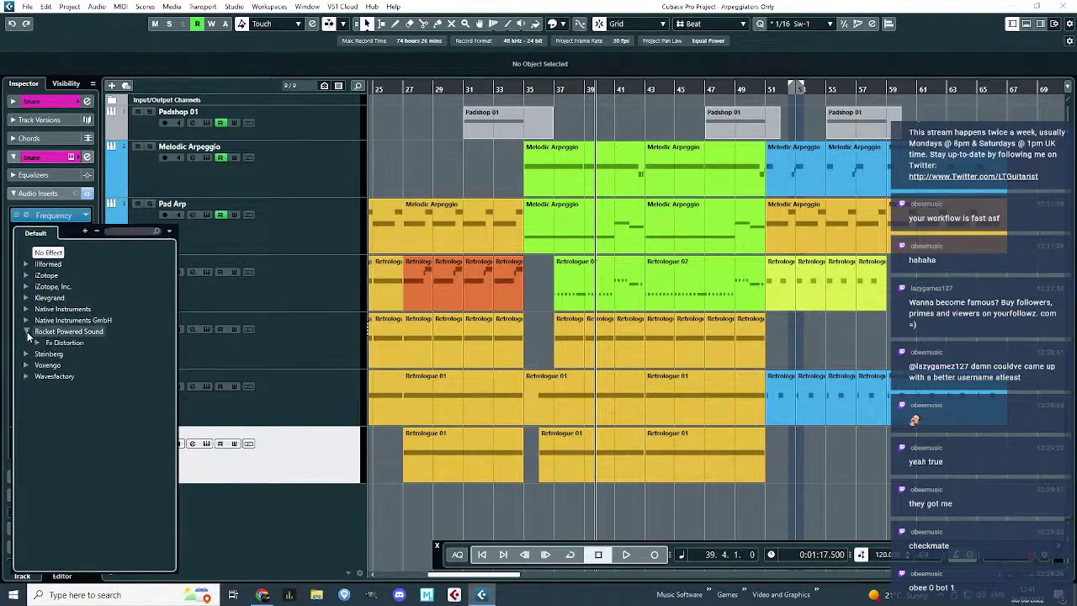
pyautogui.click(26, 265)
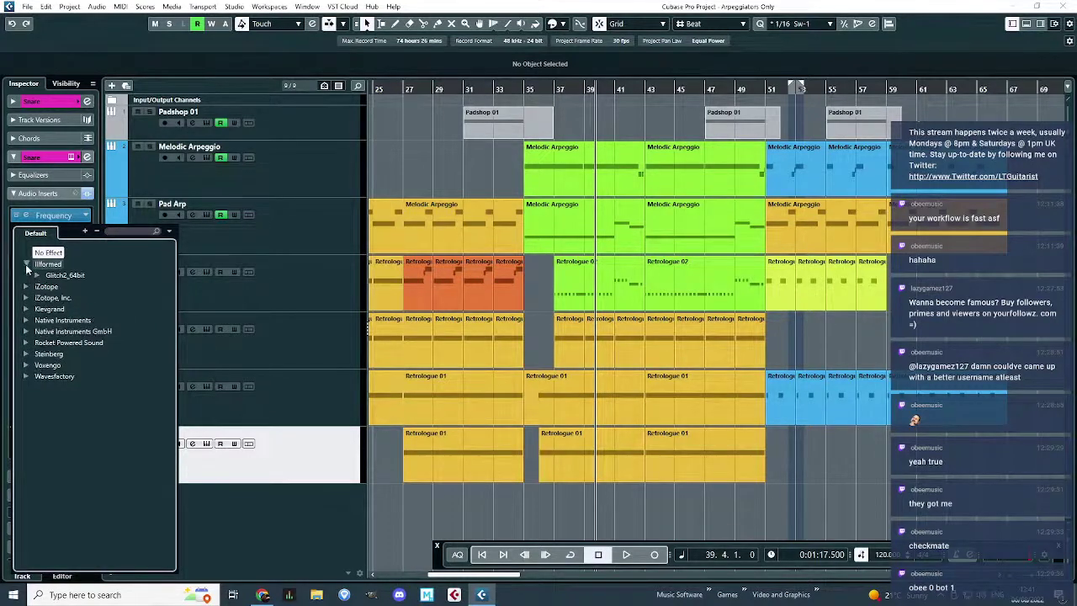
pyautogui.click(77, 275)
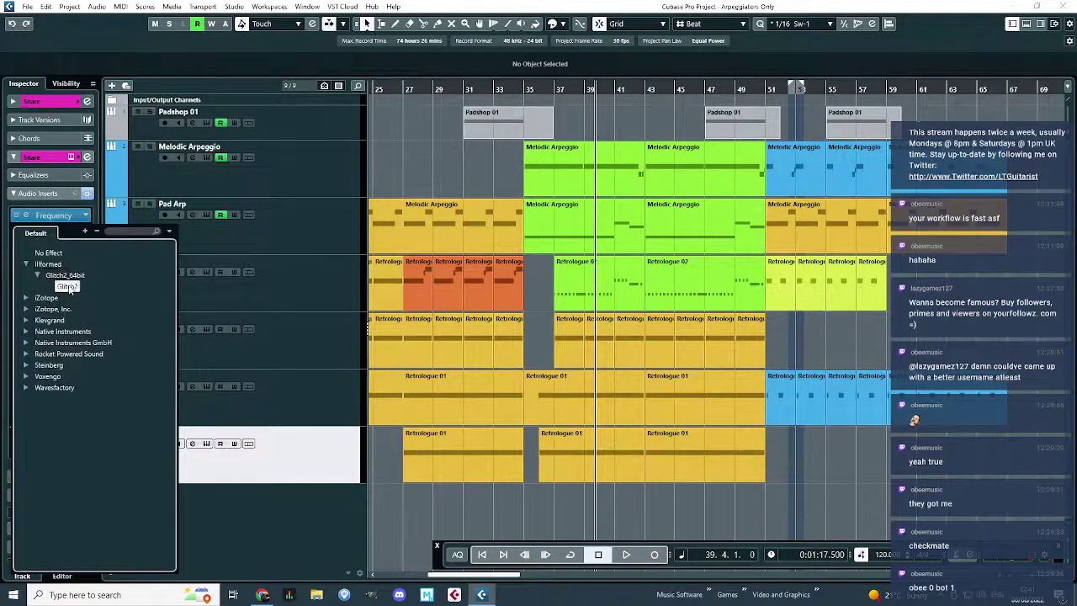
pyautogui.click(68, 287)
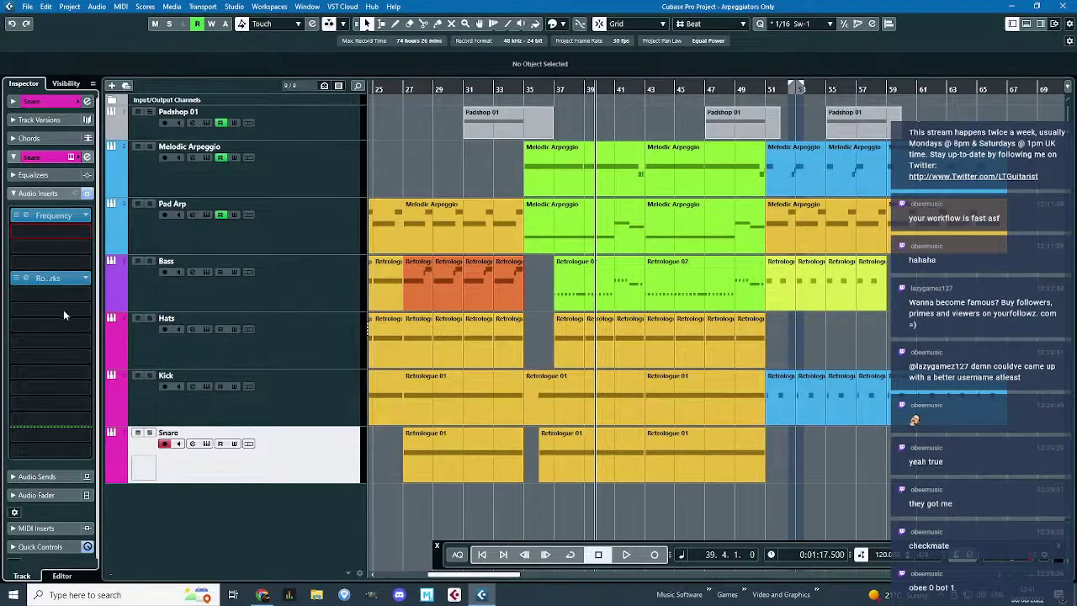
# - Open the Snare's Glitch2 editor and initialise its sequence to an empty grid
pyautogui.click(57, 241)
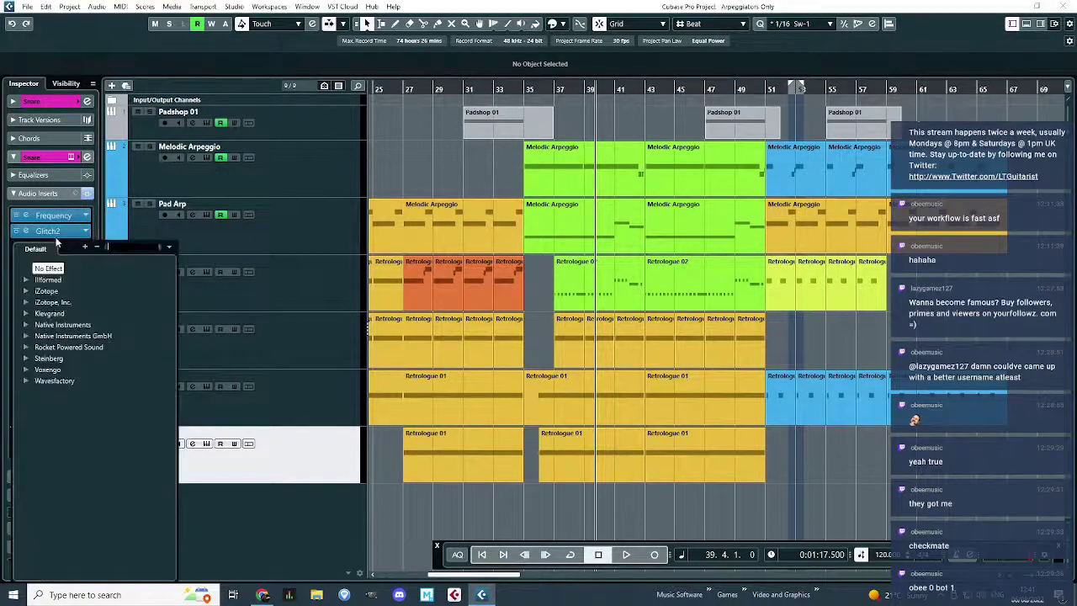
pyautogui.click(57, 234)
pyautogui.click(56, 234)
pyautogui.moveTo(555, 113); pyautogui.dragTo(634, 74)
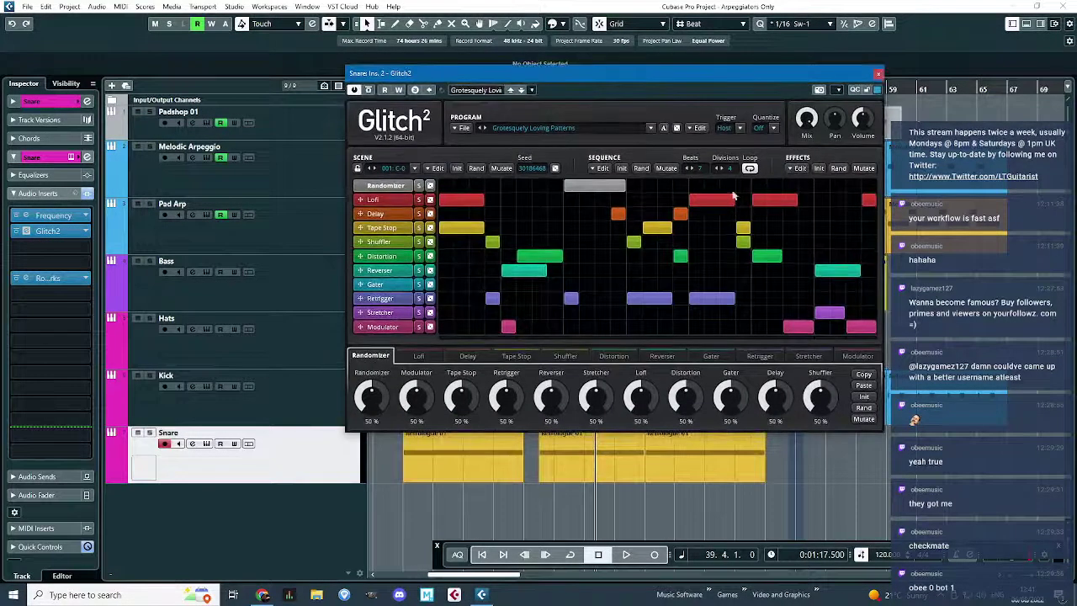
pyautogui.click(622, 168)
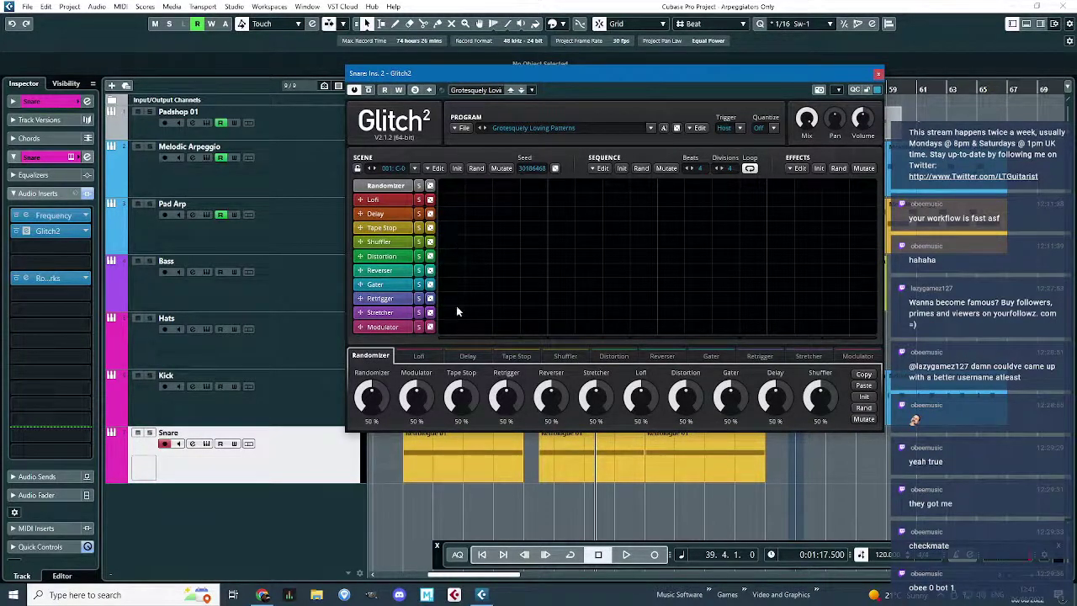
pyautogui.moveTo(453, 299); pyautogui.dragTo(534, 301)
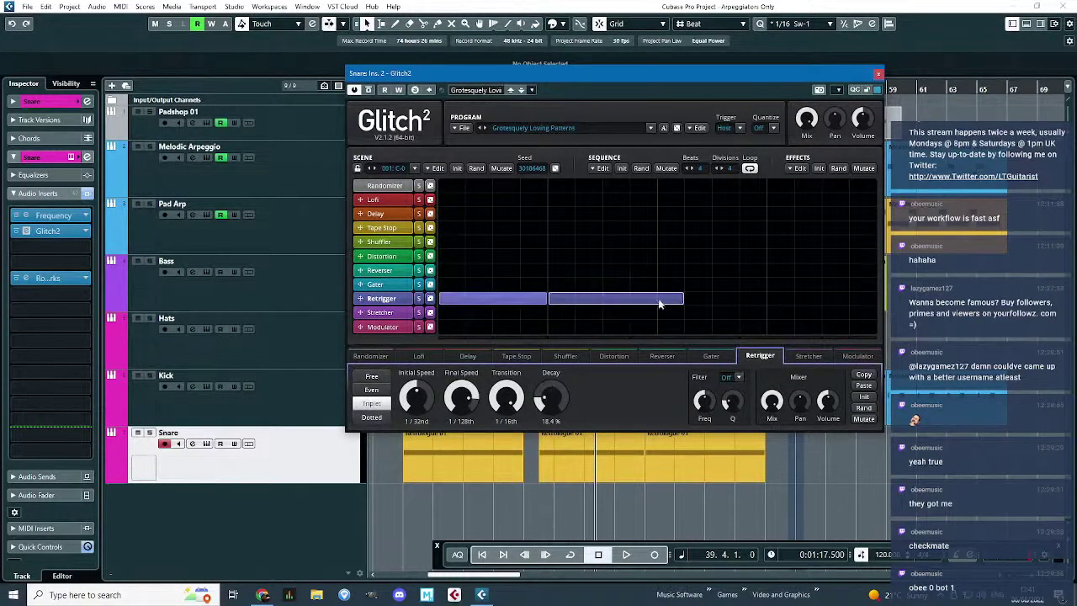
pyautogui.rightClick(659, 301)
pyautogui.rightClick(544, 300)
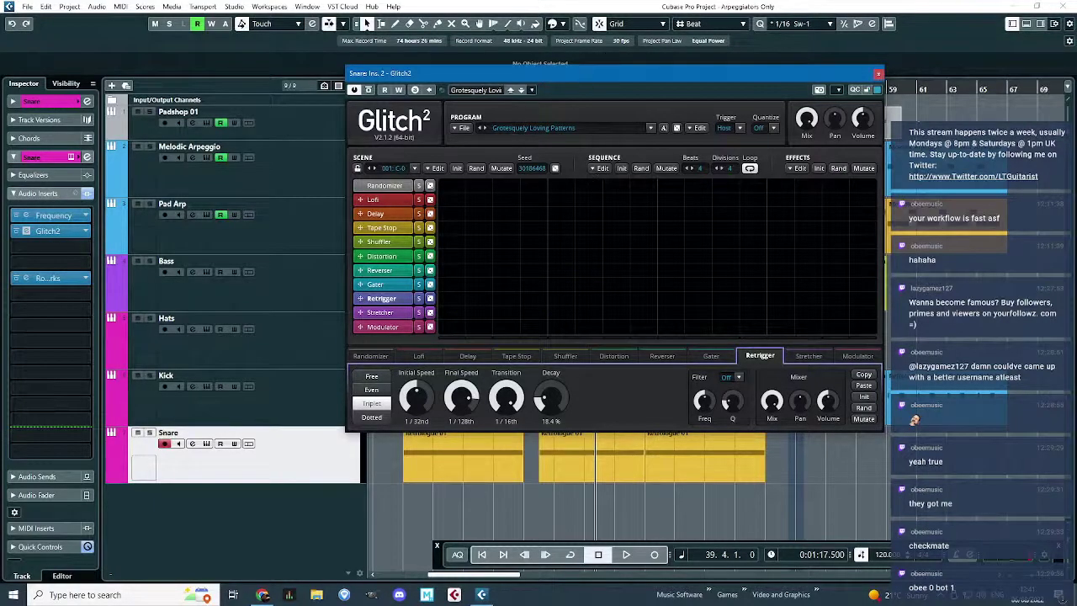
# - With the Snare soloed and playing, draw Retrigger blocks across beats 2 and 4 of the Glitch2 sequence
pyautogui.moveTo(610, 74); pyautogui.dragTo(668, 34)
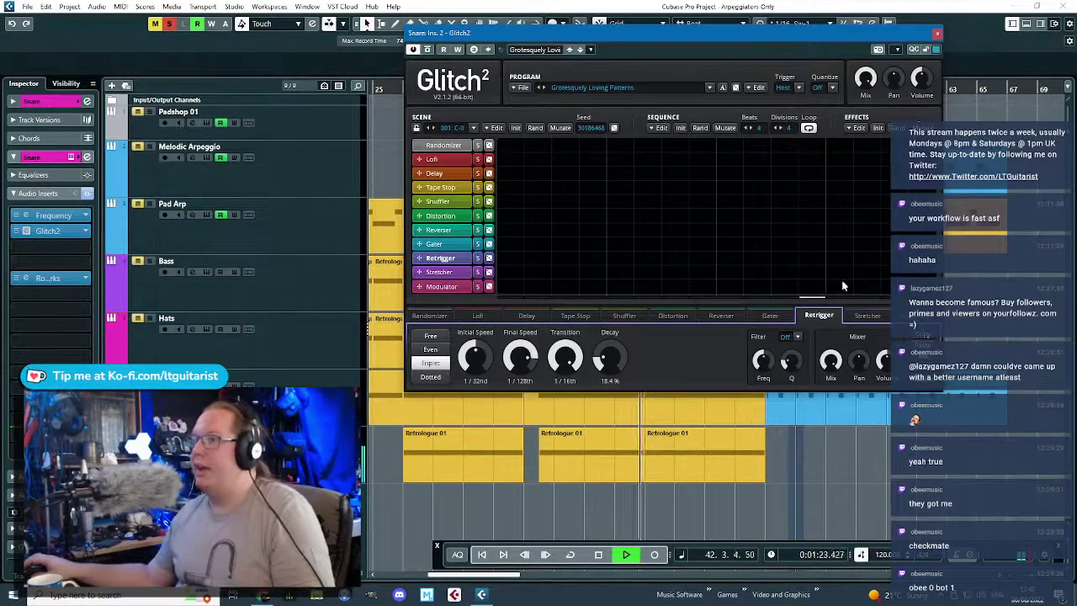
pyautogui.moveTo(635, 259); pyautogui.dragTo(698, 261)
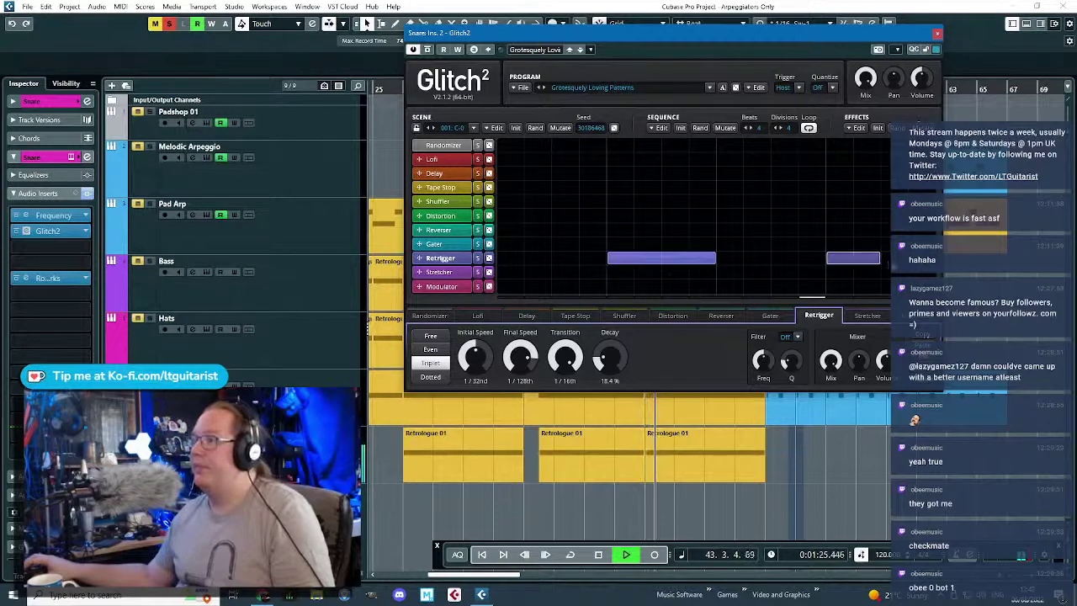
pyautogui.moveTo(889, 264); pyautogui.dragTo(921, 262)
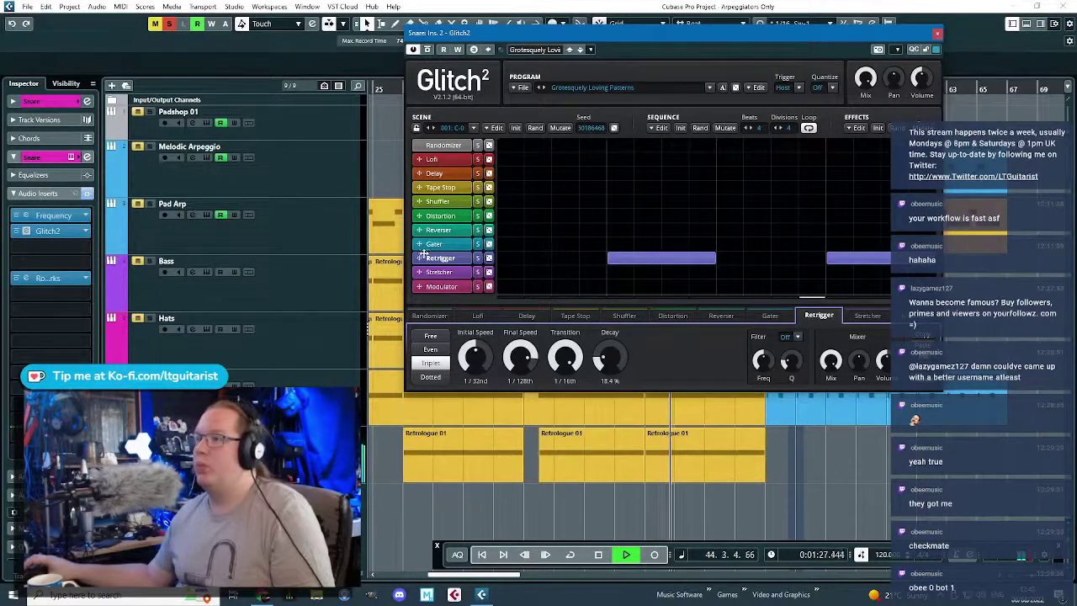
# - Set Retrigger to Even, initial and final speed 1/16th, transition 4 beats and decay 0.0 %, then close Glitch2 and stop playback
pyautogui.click(427, 350)
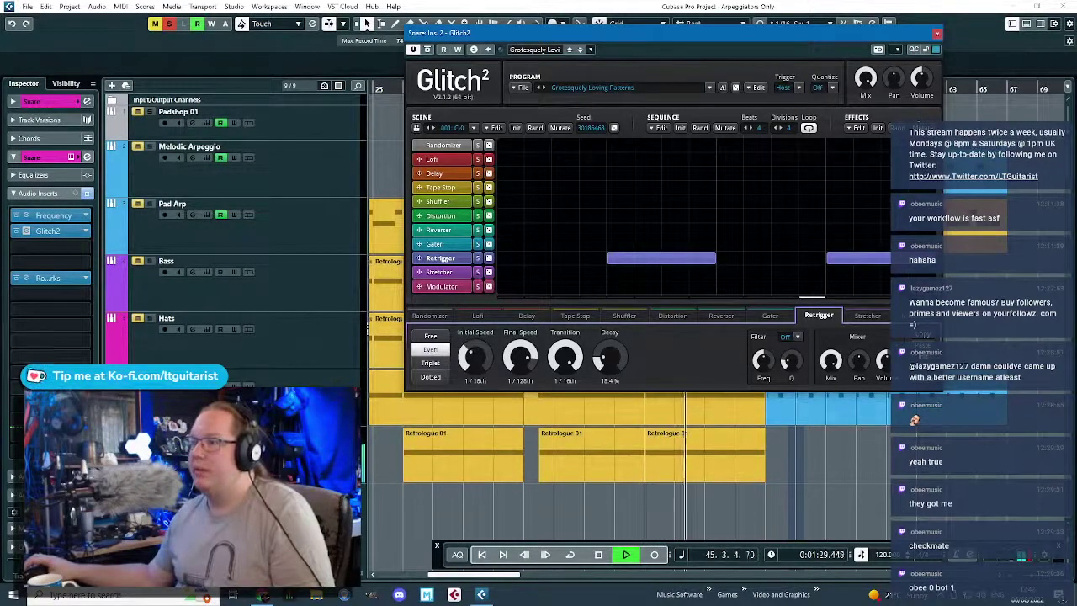
pyautogui.moveTo(509, 363); pyautogui.dragTo(509, 387)
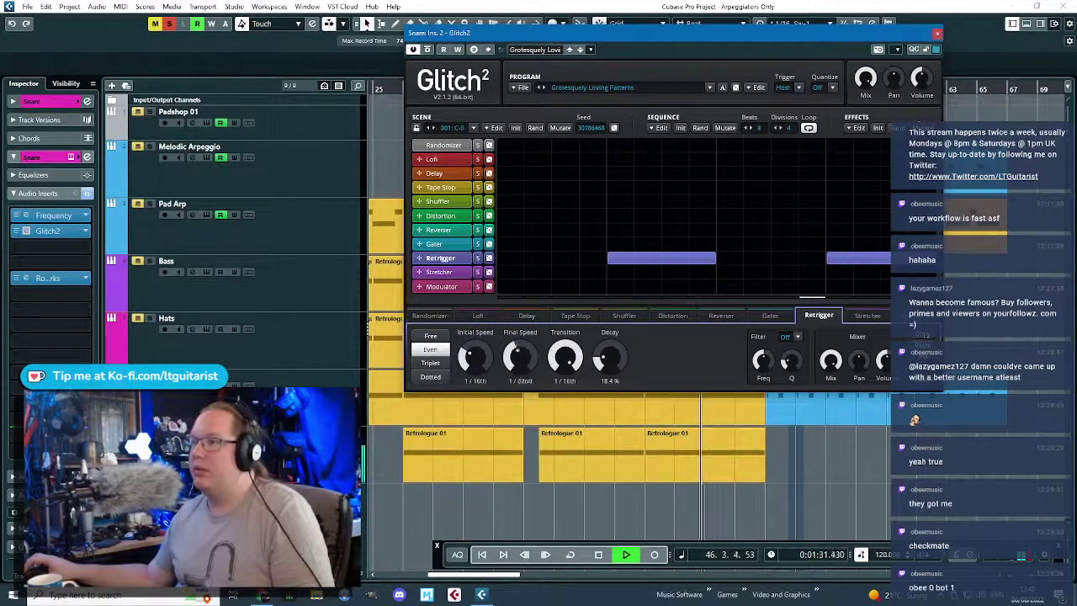
pyautogui.moveTo(562, 347)
pyautogui.mouseDown()
pyautogui.moveTo(562, 360)
pyautogui.moveTo(562, 350)
pyautogui.mouseUp()
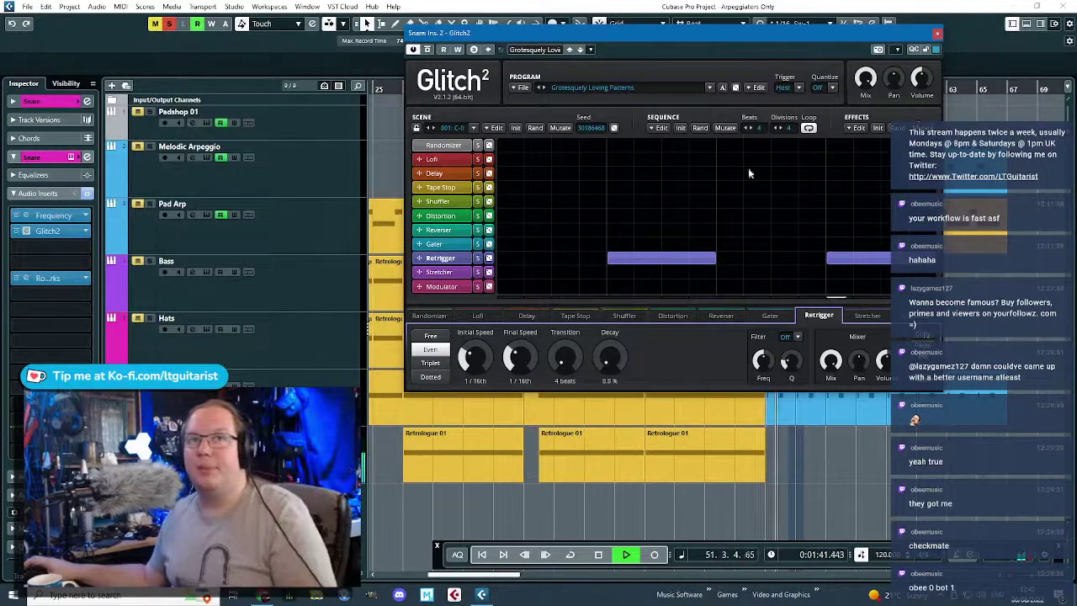
pyautogui.click(938, 34)
pyautogui.press('space')
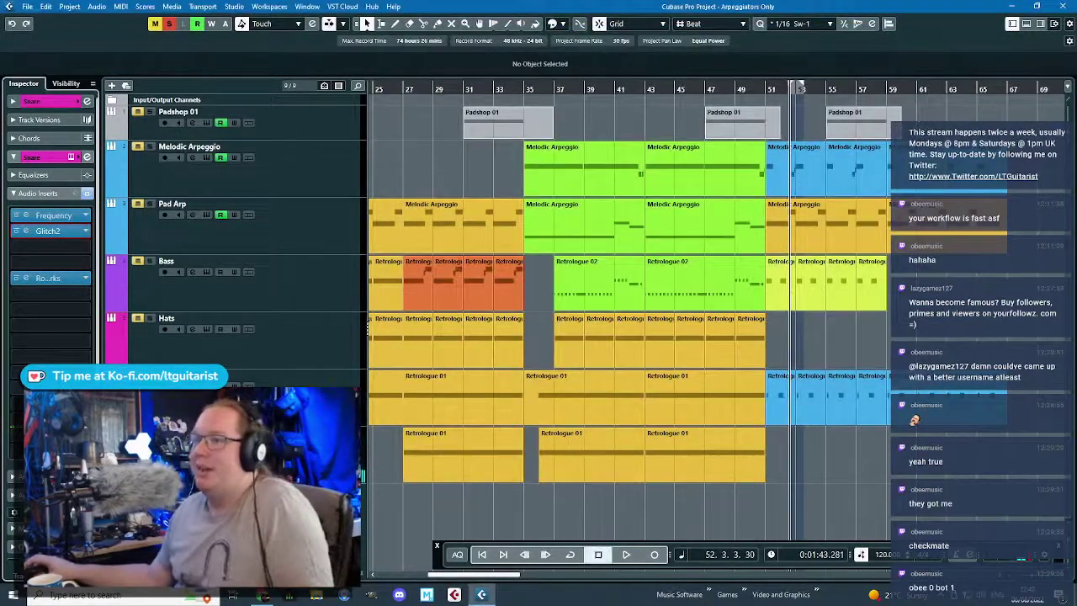
# - Move the Snare track directly below the Bass track
pyautogui.moveTo(524, 494); pyautogui.dragTo(526, 541)
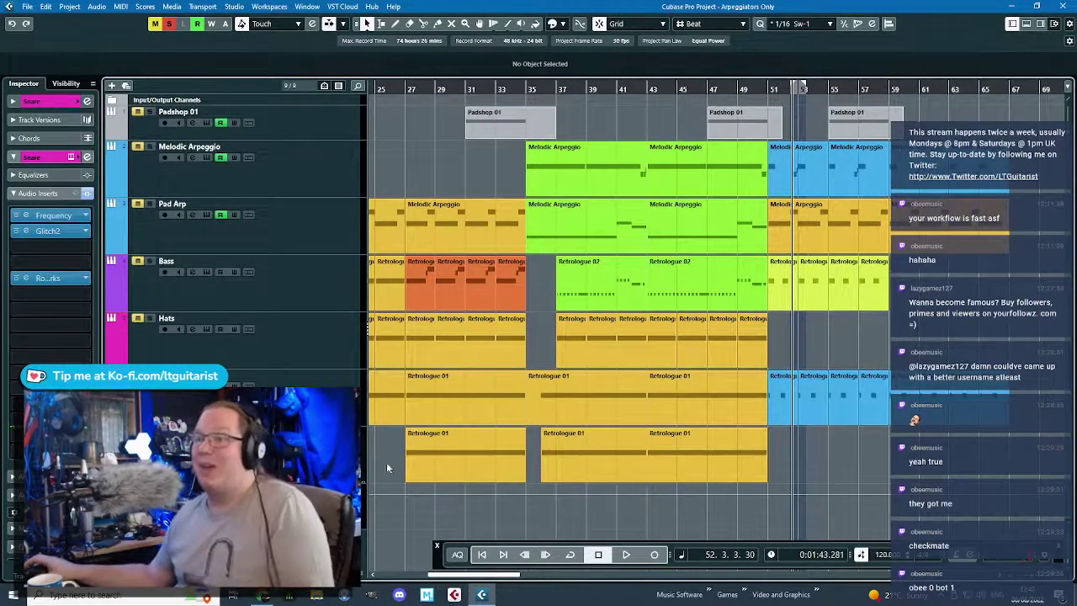
pyautogui.moveTo(301, 452); pyautogui.dragTo(308, 338)
pyautogui.scroll(2, 480, 444)
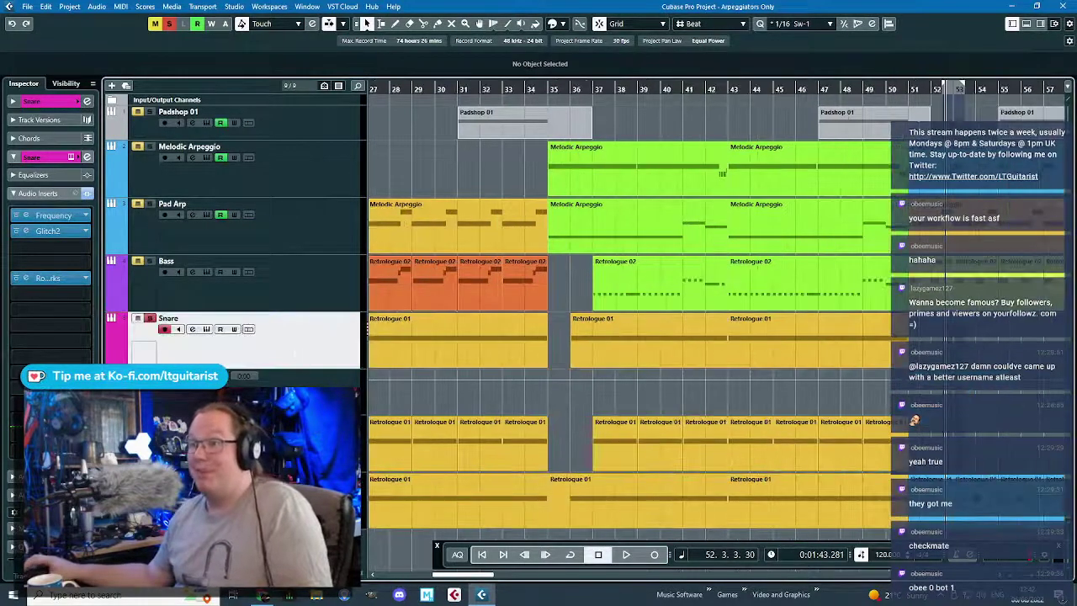
# - Assign Glitch2's MST:Mix parameter to the Snare track's automation lane
pyautogui.click(189, 377)
pyautogui.click(190, 295)
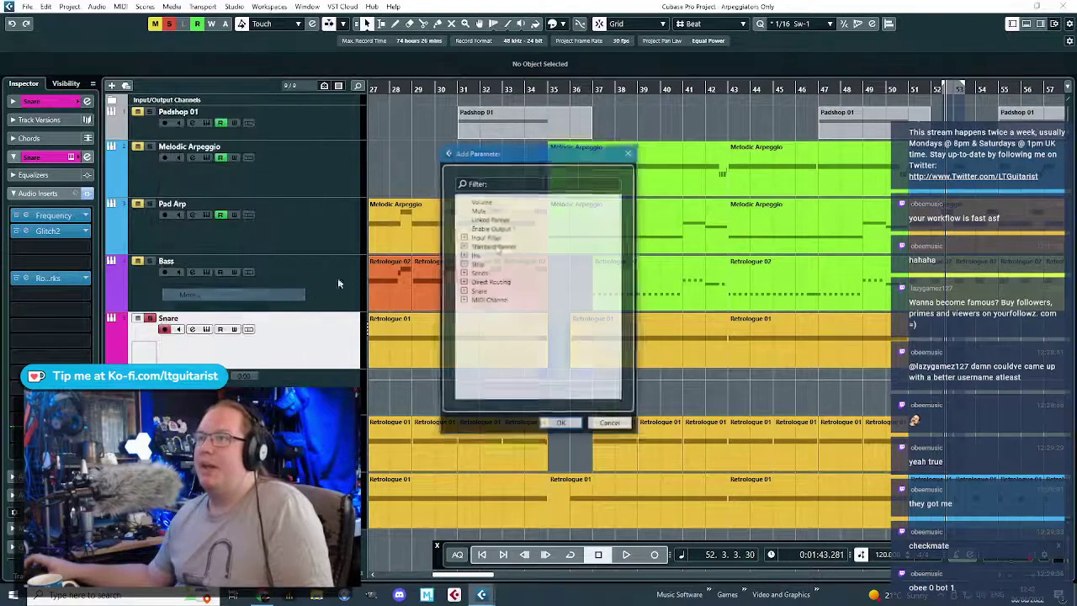
pyautogui.click(462, 255)
pyautogui.click(474, 273)
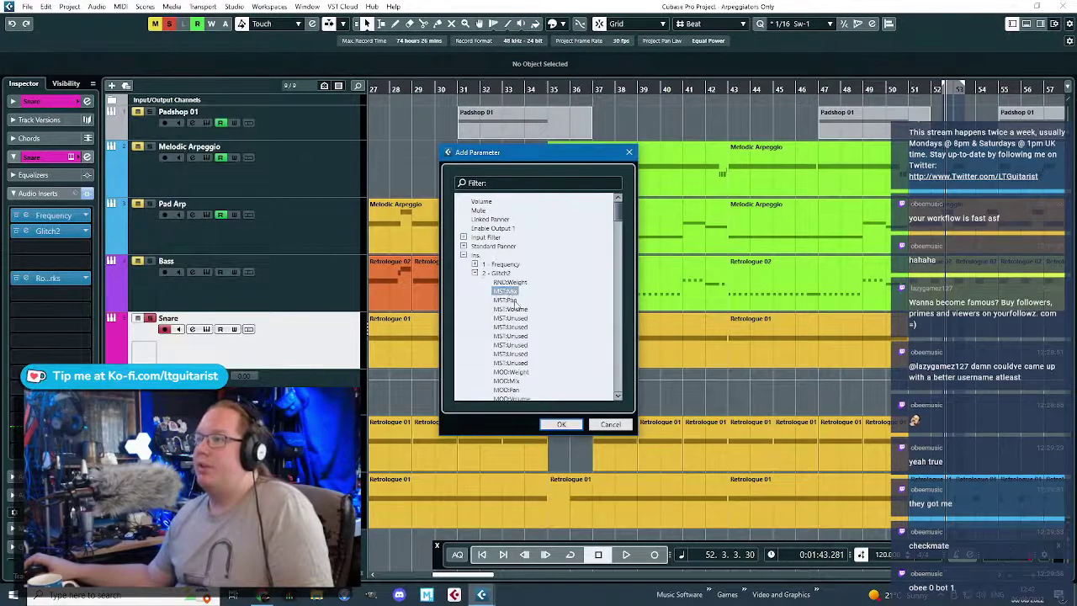
pyautogui.click(562, 425)
pyautogui.scroll(3, 811, 469)
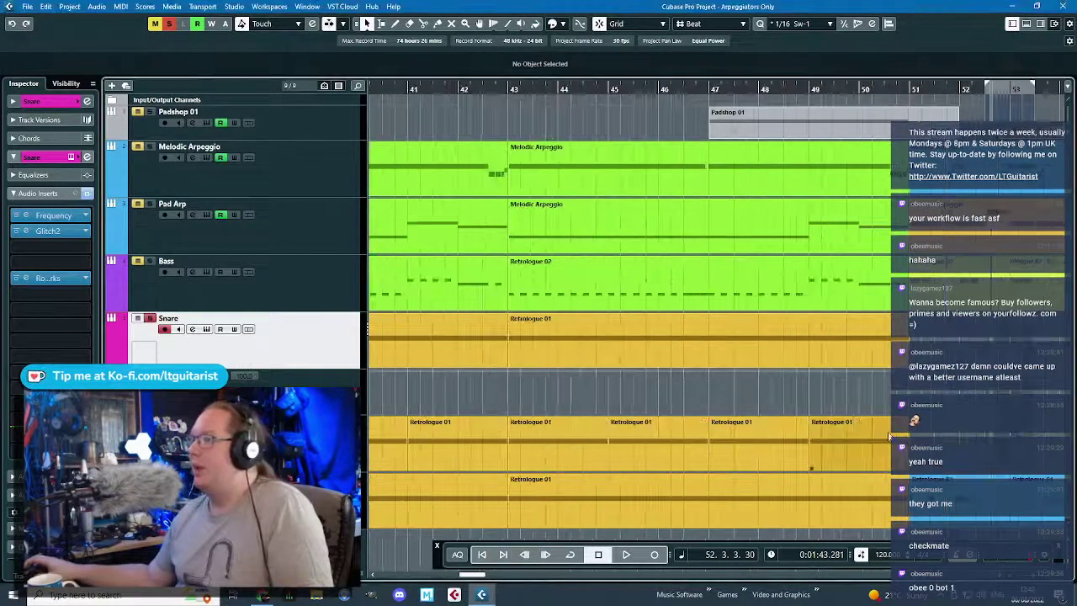
# - Play from bar 46, unsolo the Snare, and drop the Glitch2 mix automation to 0 up to bar 49
pyautogui.click(658, 87)
pyautogui.press('space')
pyautogui.scroll(2, 786, 399)
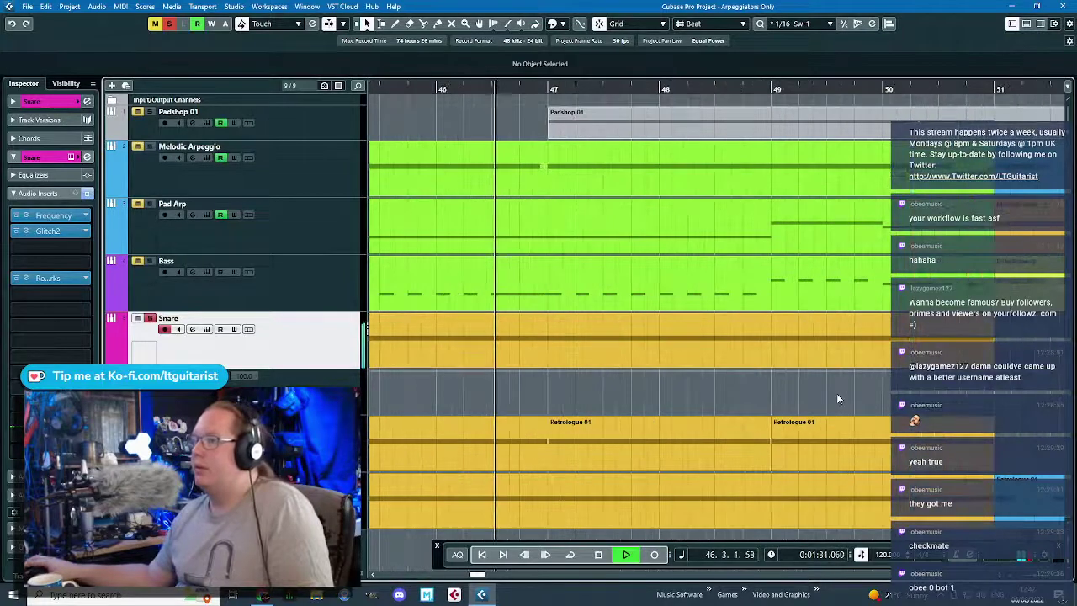
pyautogui.press('s')
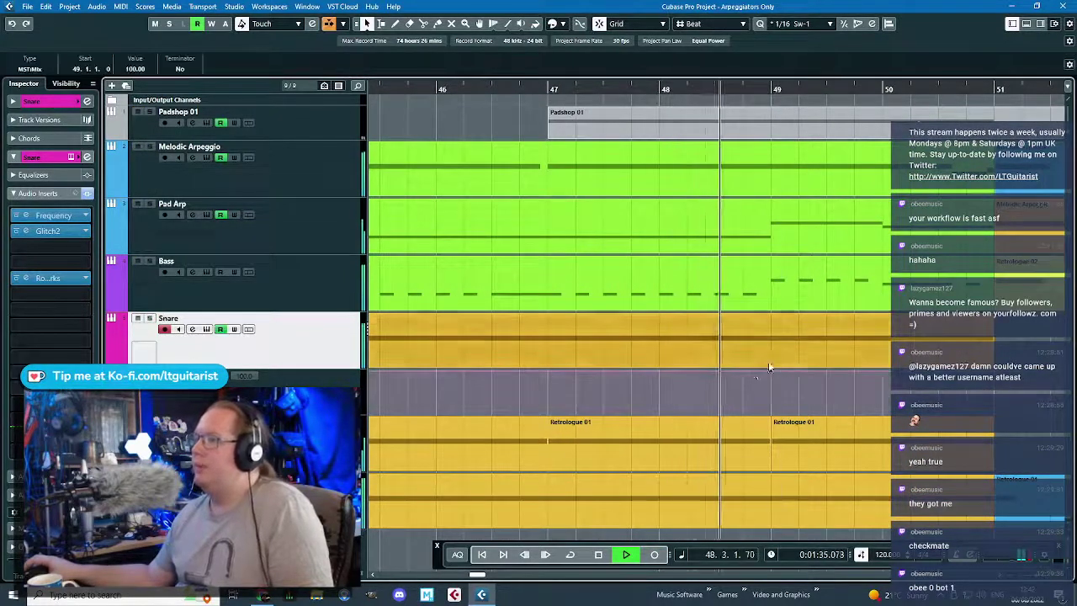
pyautogui.click(758, 373)
pyautogui.moveTo(769, 372); pyautogui.dragTo(771, 413)
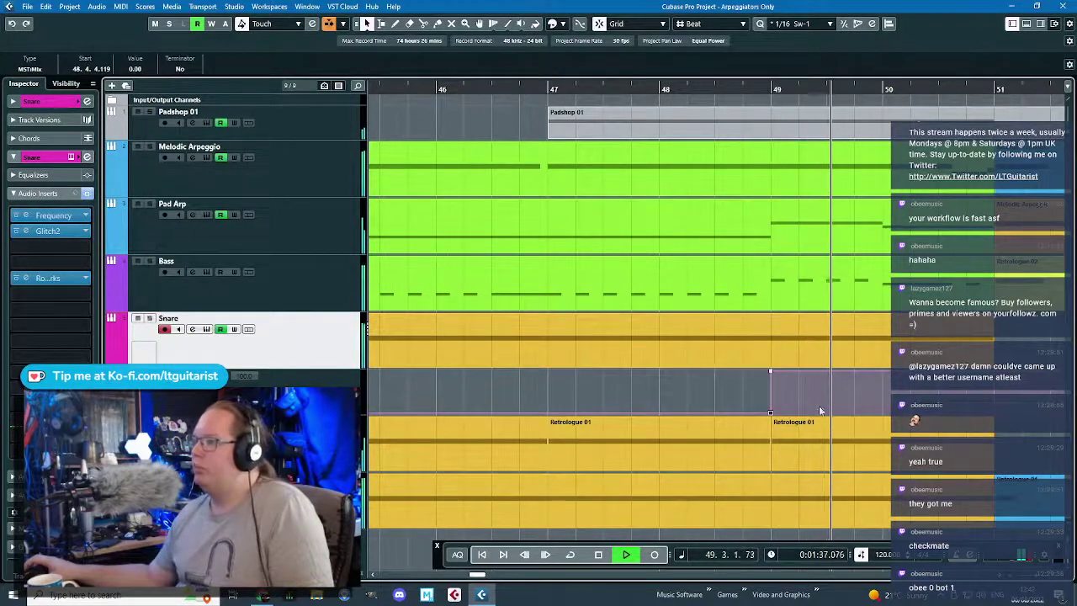
# - Raise the Glitch2 mix to 100 over the second halves of bars 49 and 50, returning to 0 at bars 50 and 51
pyautogui.moveTo(771, 370); pyautogui.dragTo(826, 371)
pyautogui.click(879, 372)
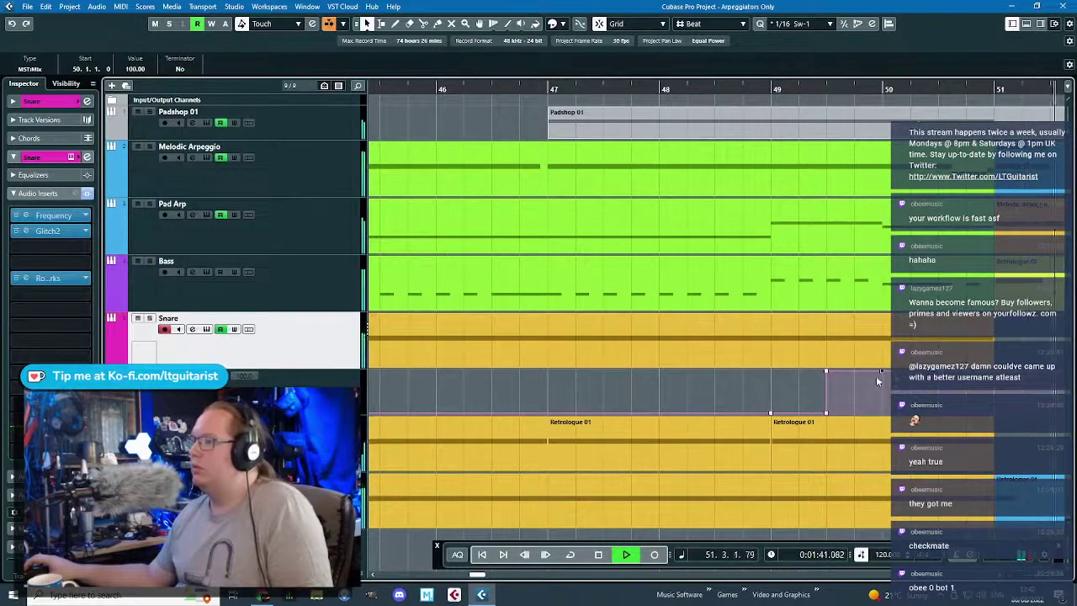
pyautogui.moveTo(896, 371); pyautogui.dragTo(882, 445)
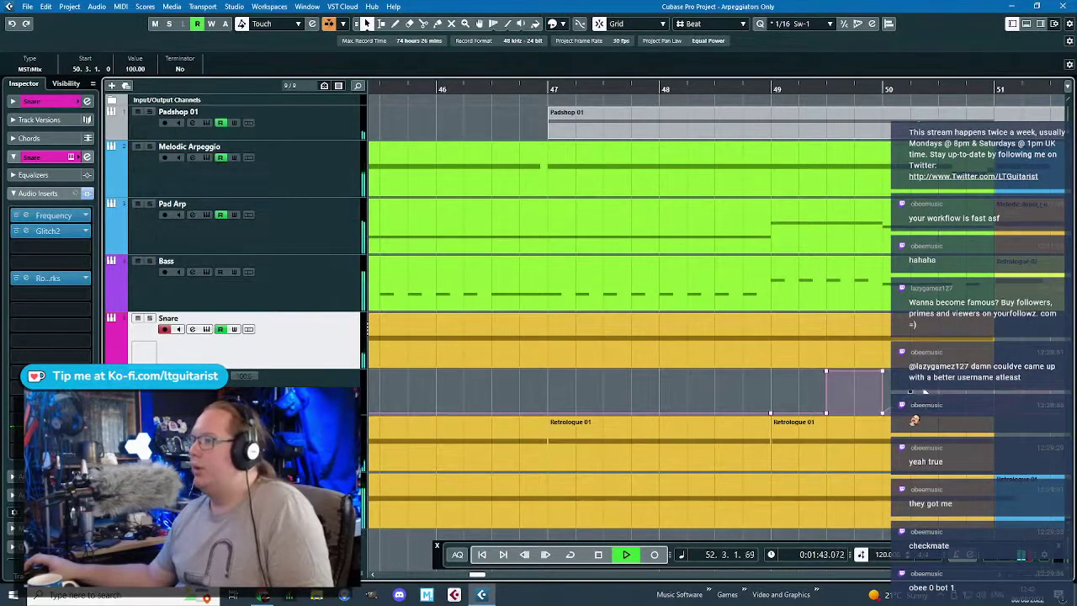
pyautogui.moveTo(922, 384); pyautogui.dragTo(939, 468)
pyautogui.moveTo(1005, 371); pyautogui.dragTo(996, 450)
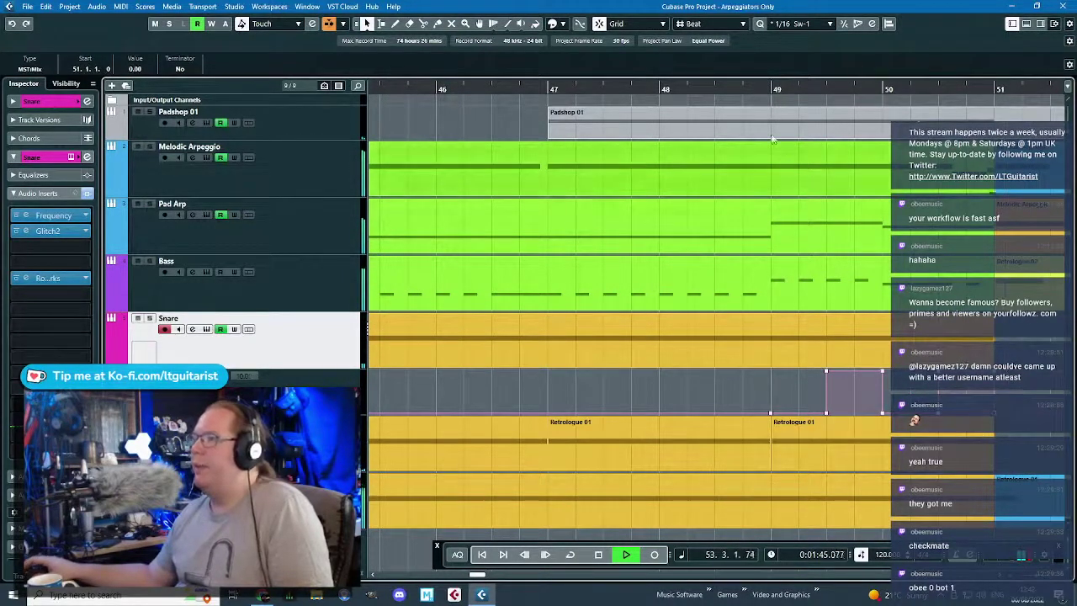
# - Play from bar 49 into bar 51 to audition the automated Snare glitches in the full arrangement
pyautogui.click(770, 90)
pyautogui.press('g')
pyautogui.press('g')
pyautogui.press('g')
pyautogui.press('g')
pyautogui.press('h')
pyautogui.press('h')
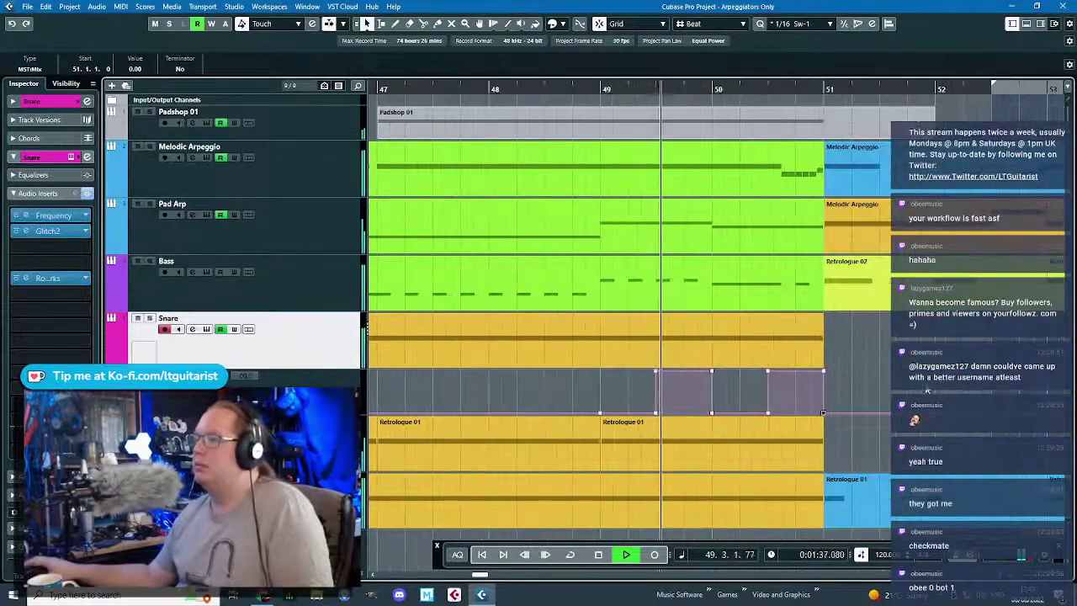
pyautogui.press('g')
pyautogui.press('g')
pyautogui.press('g')
pyautogui.press('g')
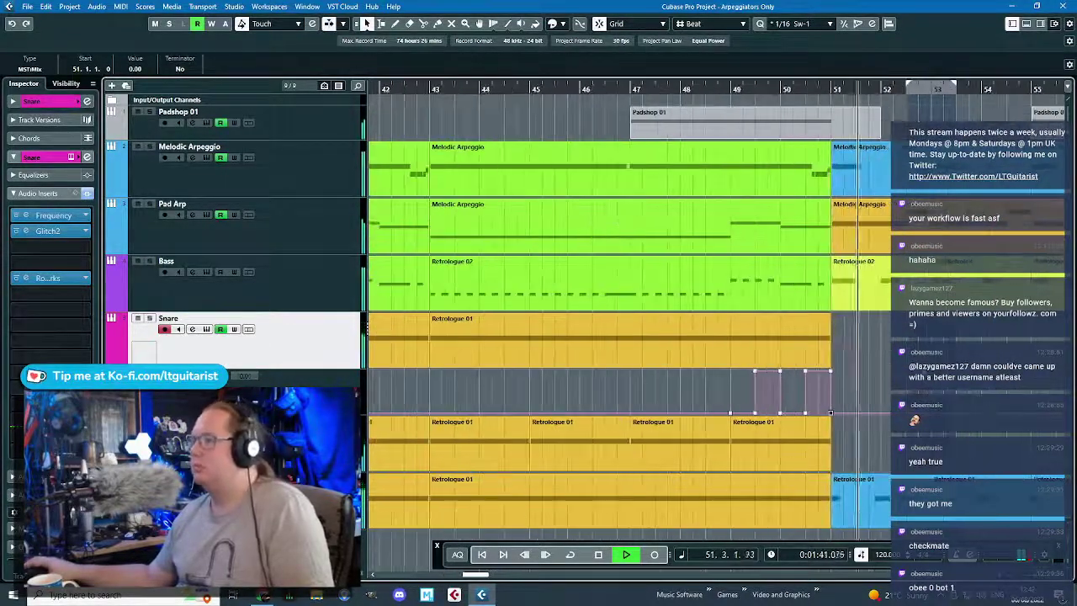
# - Stop playback and change the Retrigger block on beat 2 of the Snare's Glitch2 sequence to a Stretcher block
pyautogui.press('space')
pyautogui.press('h')
pyautogui.press('h')
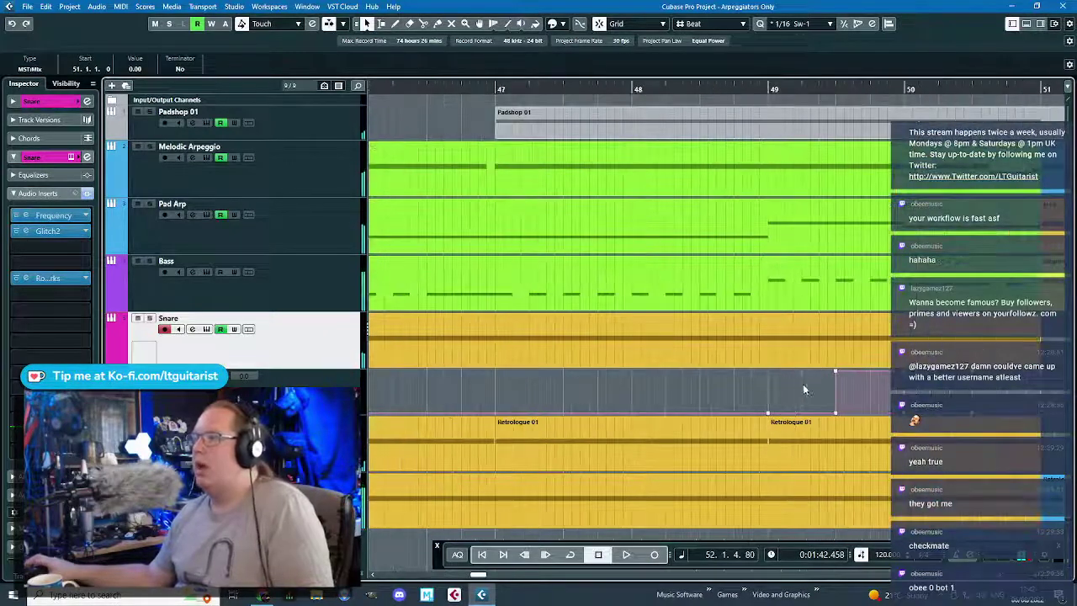
pyautogui.press('h')
pyautogui.press('h')
pyautogui.click(925, 87)
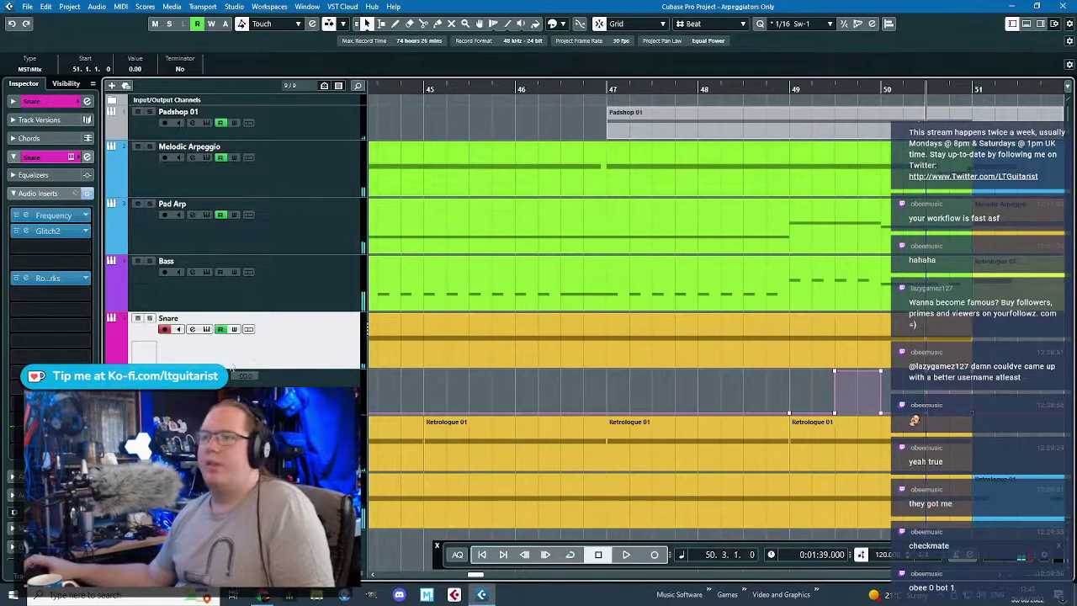
pyautogui.click(68, 234)
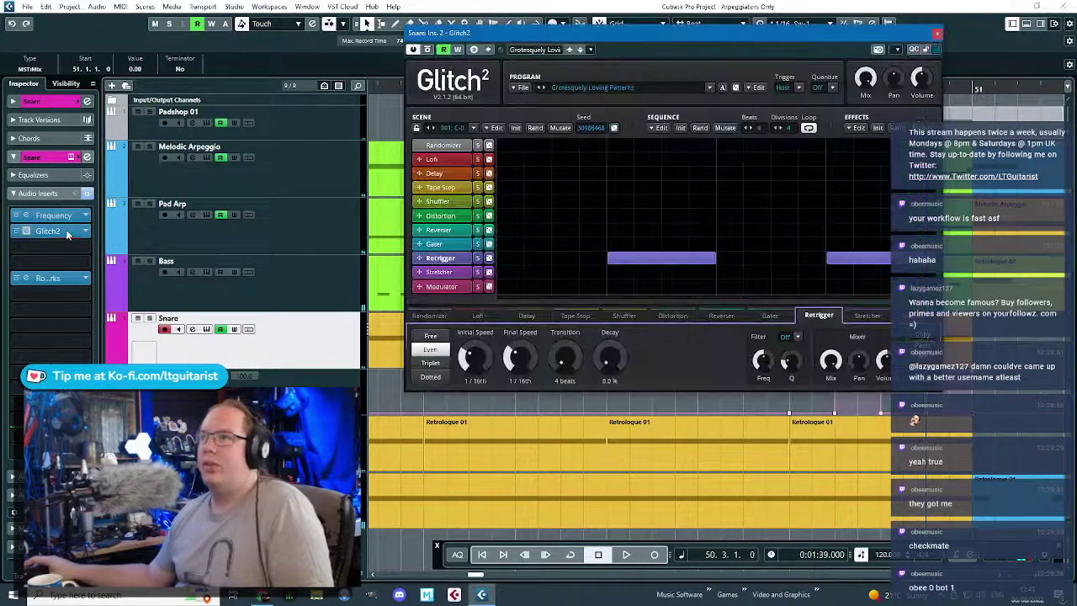
pyautogui.moveTo(653, 262); pyautogui.dragTo(707, 279)
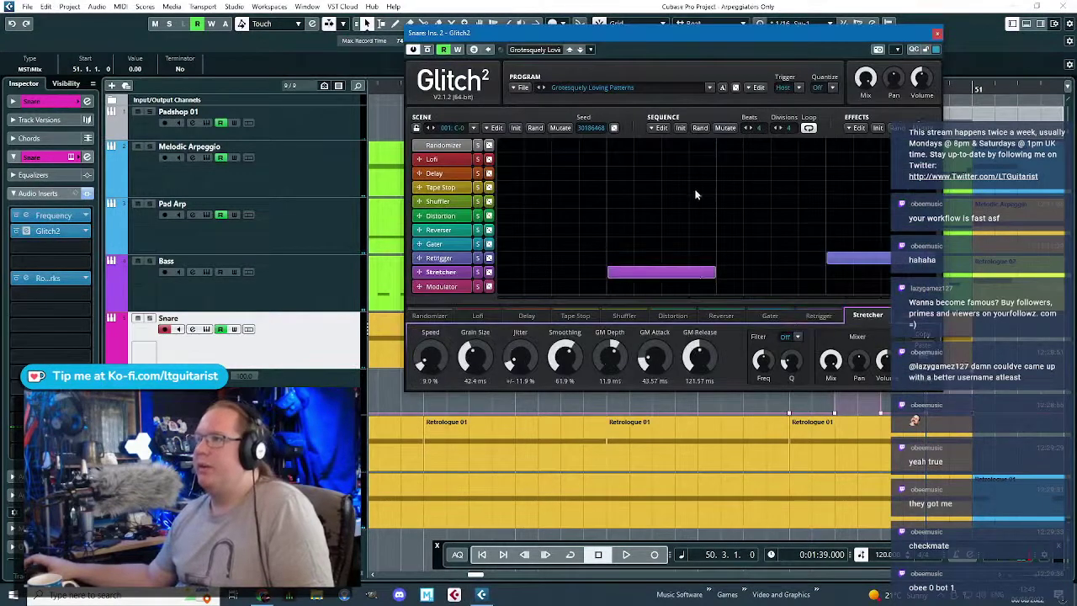
pyautogui.moveTo(705, 32); pyautogui.dragTo(485, 26)
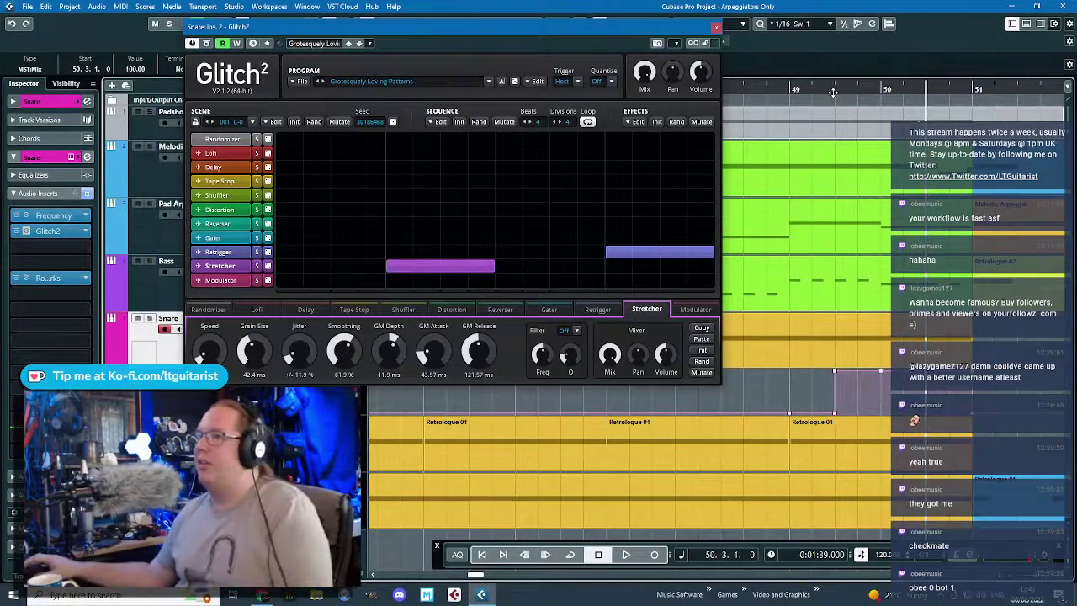
# - Hold the Glitch2 mix automation at 100 across bar 50 and loop that bar with the Snare soloed
pyautogui.click(797, 90)
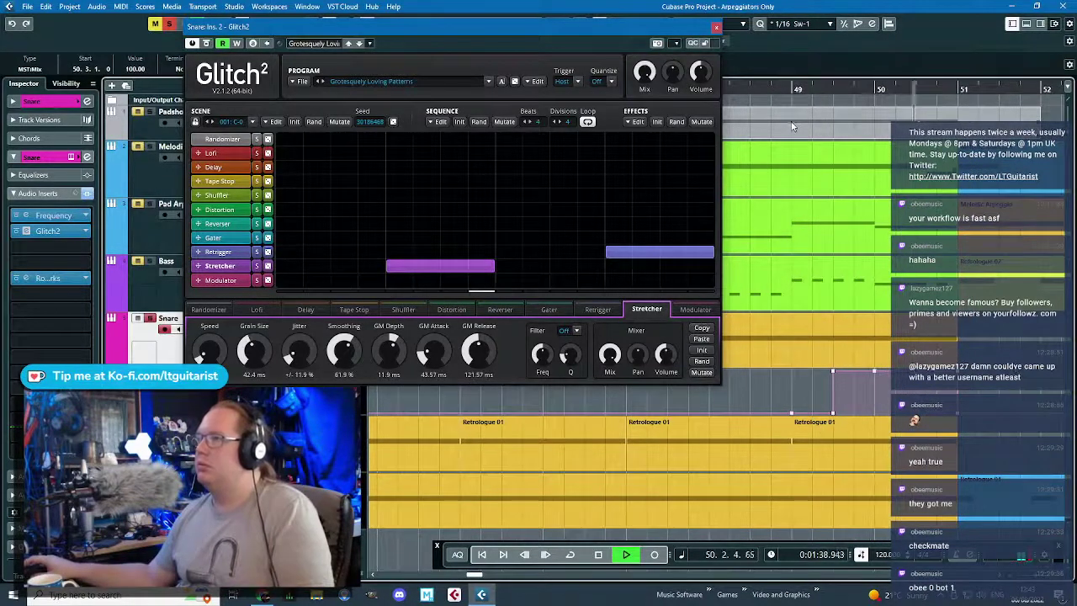
pyautogui.click(784, 90)
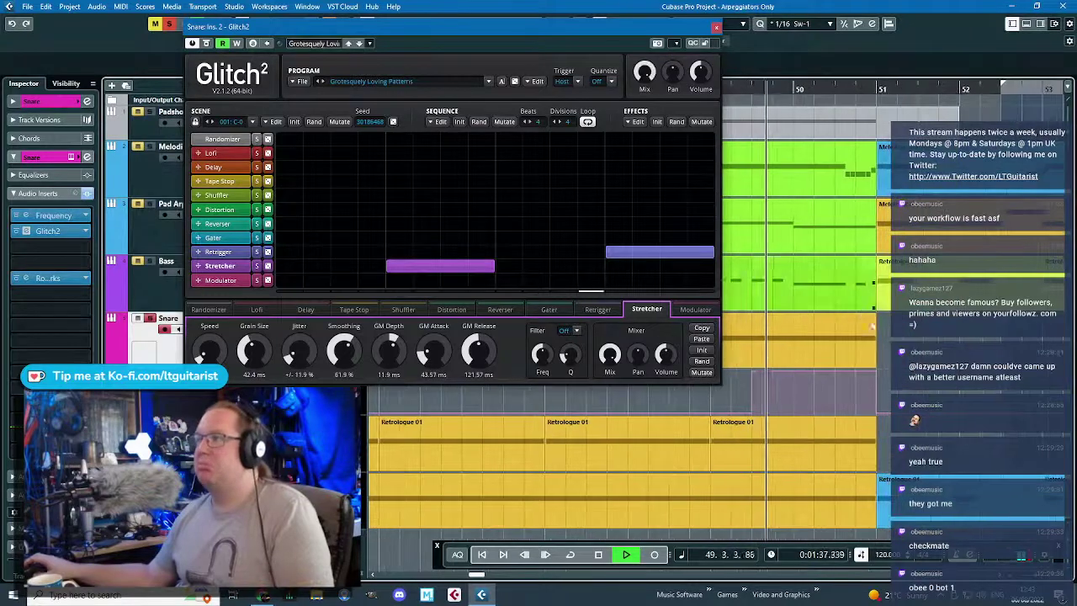
pyautogui.moveTo(795, 84); pyautogui.dragTo(877, 84)
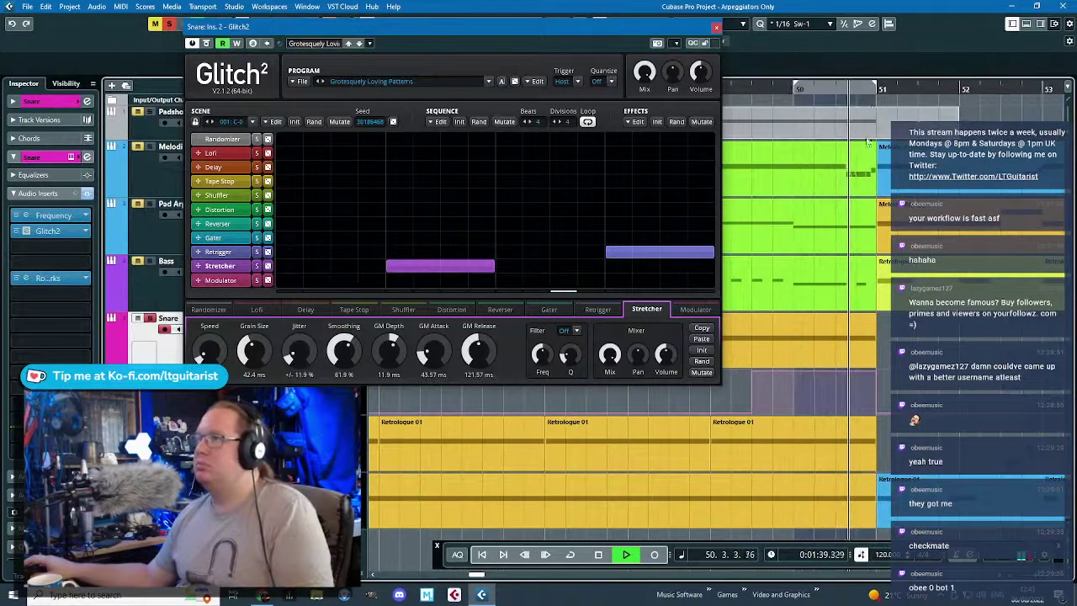
pyautogui.click(789, 90)
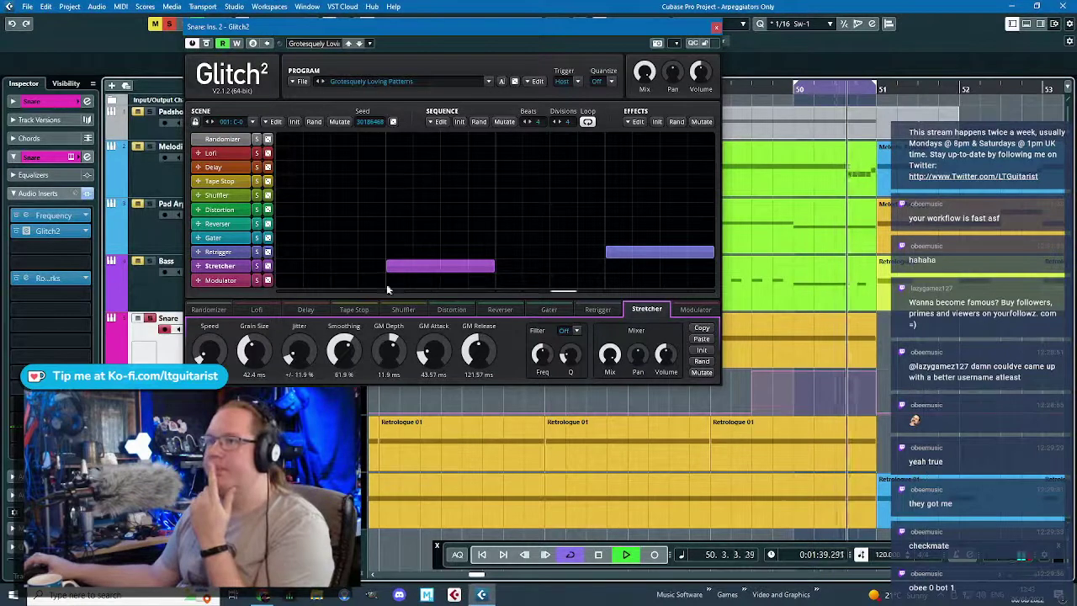
# - Set Glitch2's Delay to an even 1/64 time with 0% slew, and its Stretcher to 25.7 ms grain size with 0% smoothing
pyautogui.click(241, 267)
pyautogui.moveTo(429, 255)
pyautogui.mouseDown()
pyautogui.moveTo(422, 167)
pyautogui.moveTo(425, 269)
pyautogui.mouseUp()
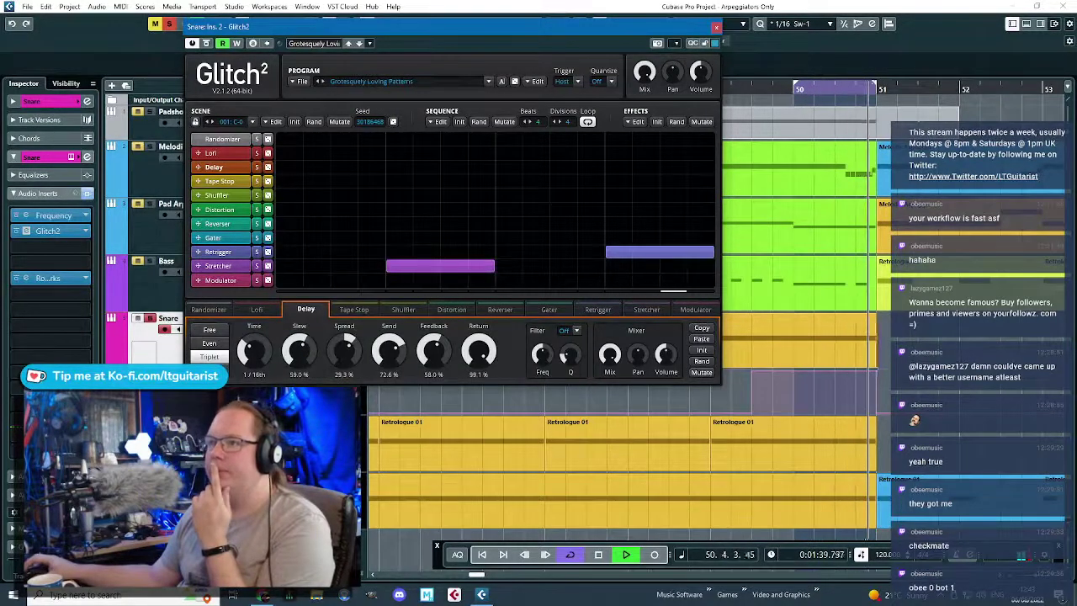
pyautogui.moveTo(253, 350)
pyautogui.mouseDown()
pyautogui.moveTo(253, 360)
pyautogui.moveTo(254, 342)
pyautogui.mouseUp()
pyautogui.click(216, 346)
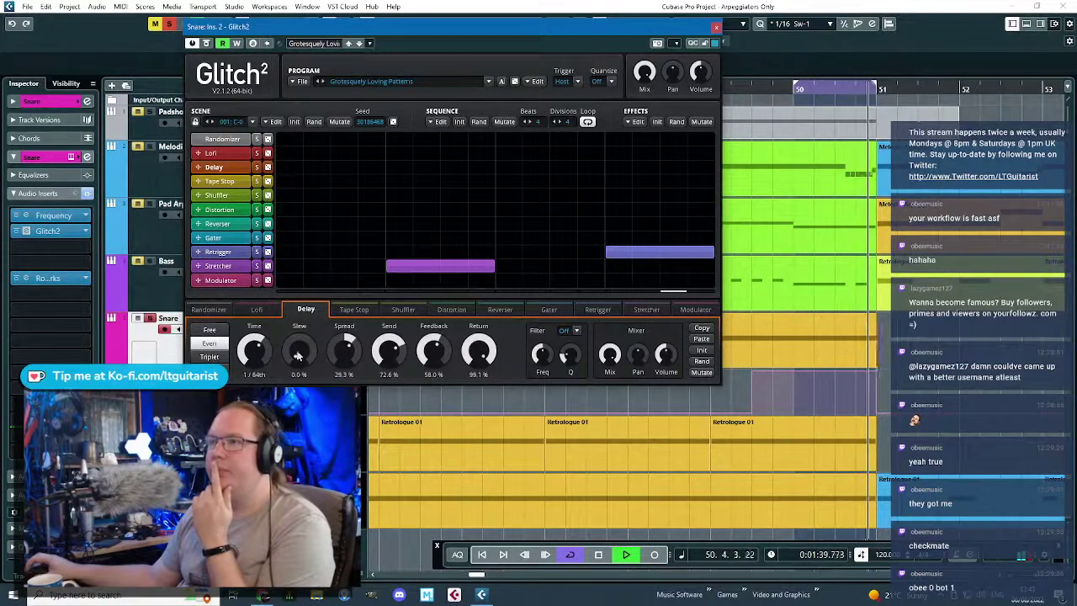
pyautogui.click(222, 266)
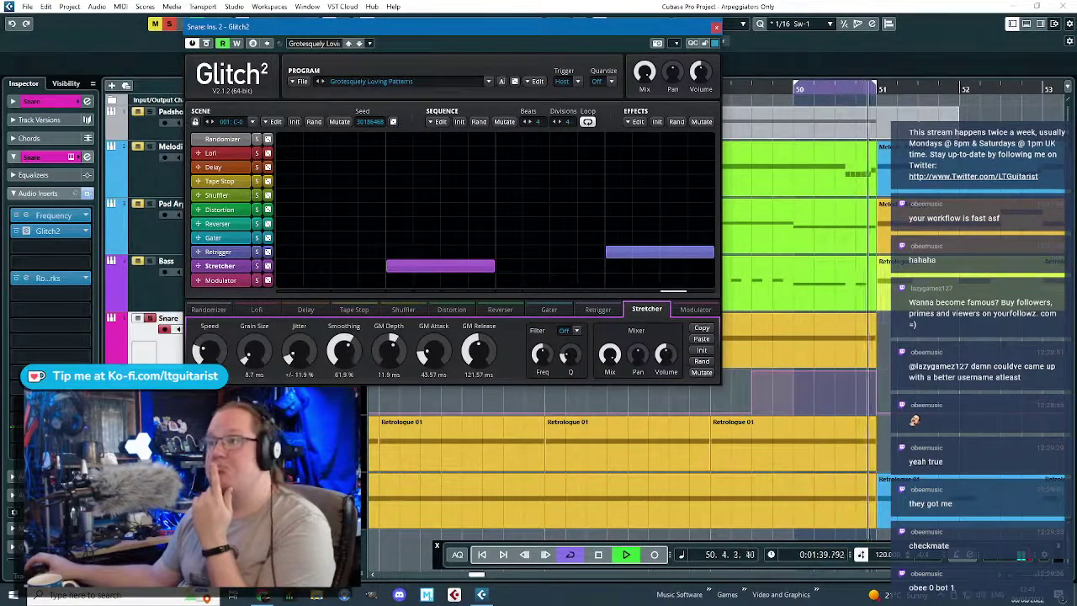
pyautogui.moveTo(344, 351); pyautogui.dragTo(344, 404)
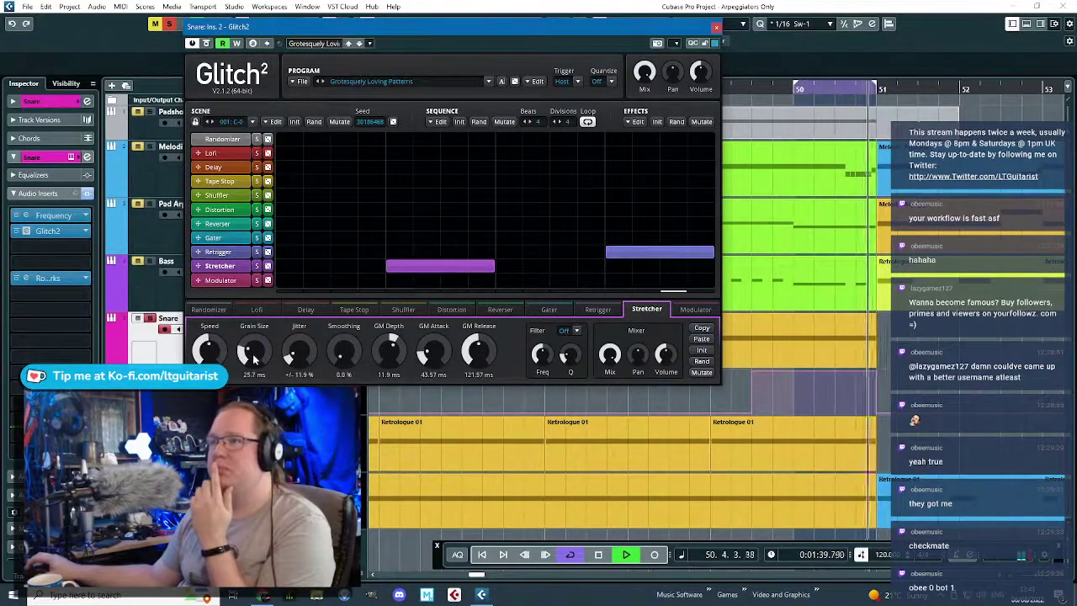
# - Try a Retrigger block and a Gater block with 4 steps above the Stretcher block on beat 2
pyautogui.moveTo(425, 252)
pyautogui.mouseDown()
pyautogui.moveTo(481, 255)
pyautogui.moveTo(495, 267)
pyautogui.moveTo(484, 256)
pyautogui.mouseUp()
pyautogui.click(491, 266)
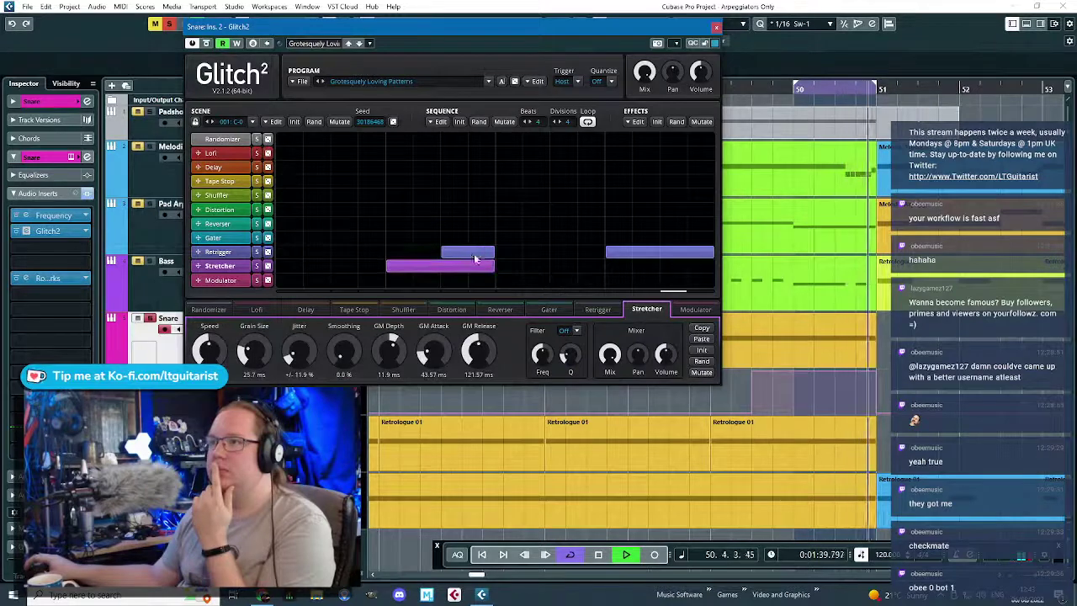
pyautogui.rightClick(474, 255)
pyautogui.moveTo(431, 240); pyautogui.dragTo(493, 243)
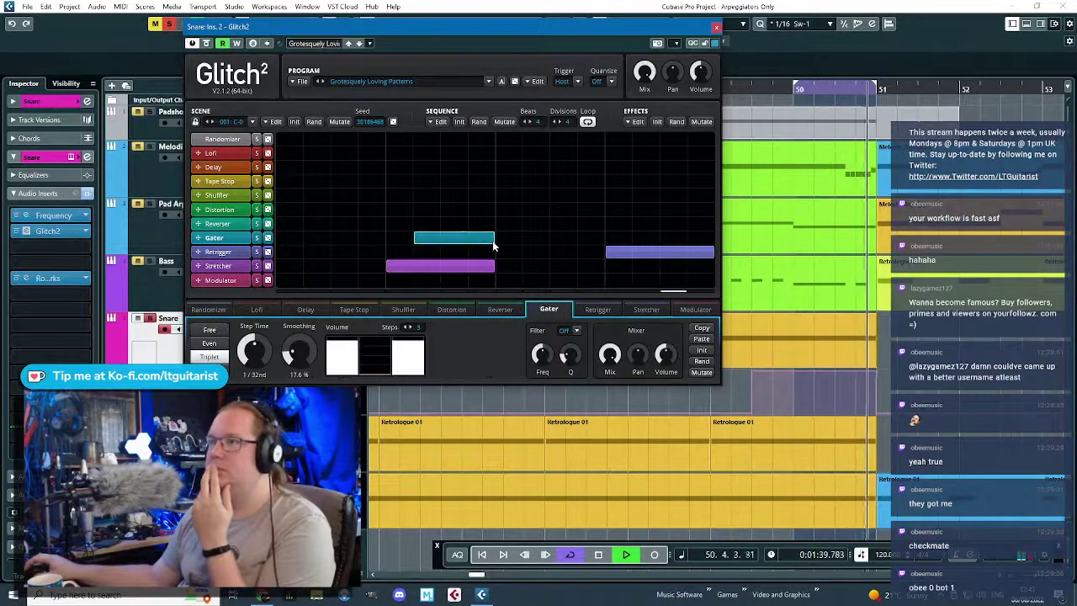
pyautogui.click(408, 329)
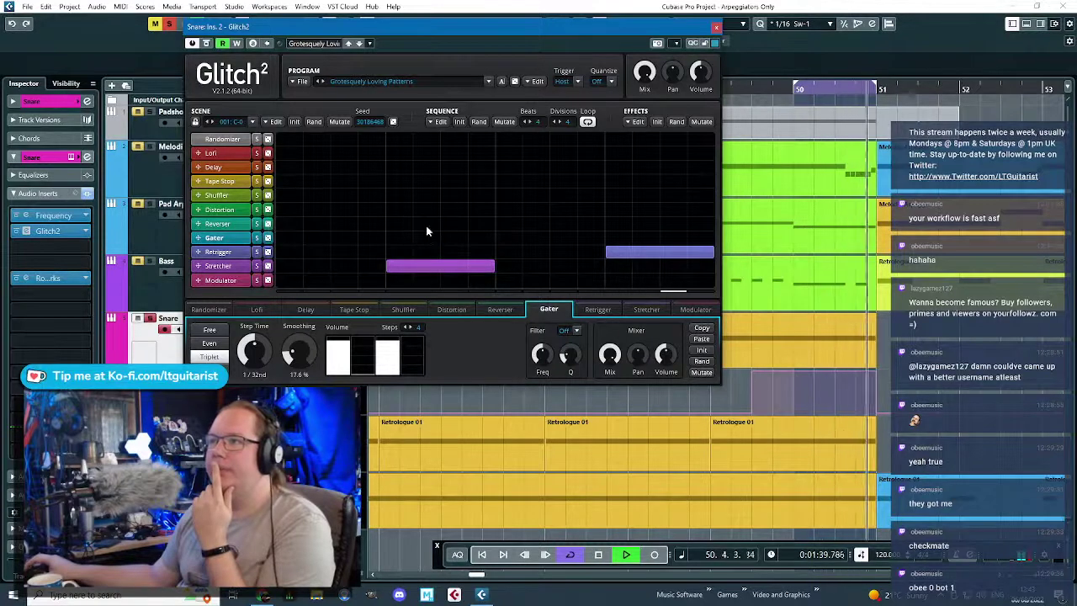
# - Try Reverser blocks of different lengths and positions across beats 2 and 3 of the Glitch2 sequence
pyautogui.moveTo(500, 225); pyautogui.dragTo(630, 227)
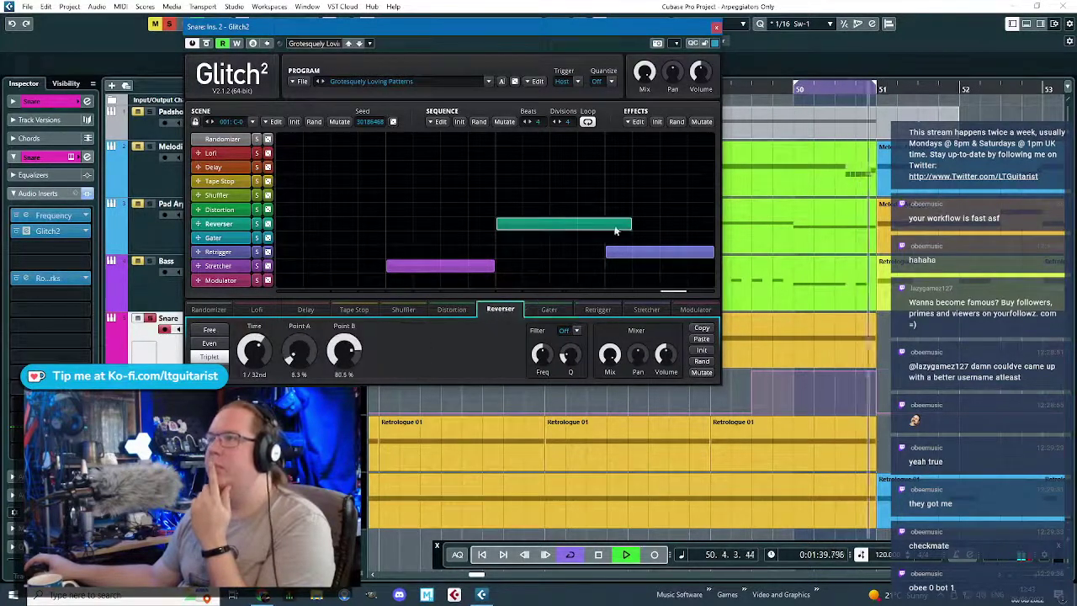
pyautogui.rightClick(517, 227)
pyautogui.moveTo(441, 225); pyautogui.dragTo(577, 225)
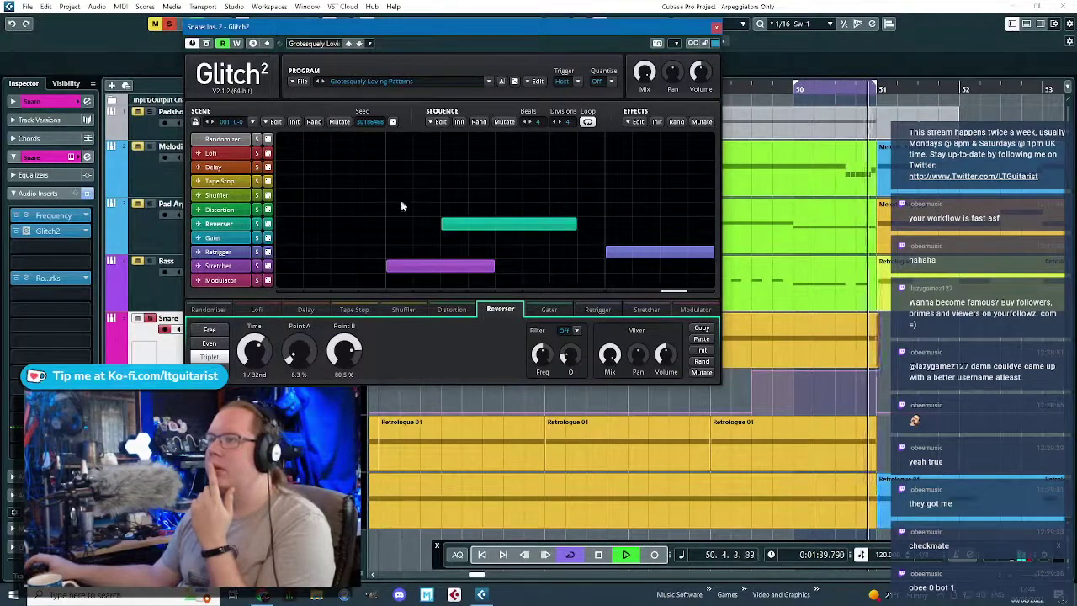
pyautogui.click(508, 224)
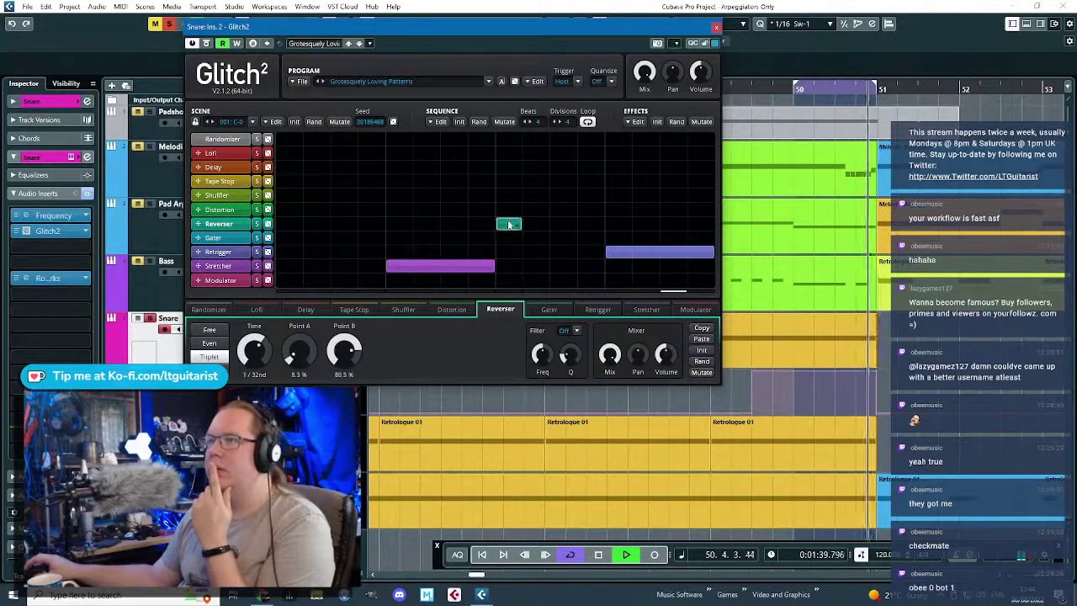
pyautogui.moveTo(509, 224); pyautogui.dragTo(577, 225)
pyautogui.rightClick(569, 225)
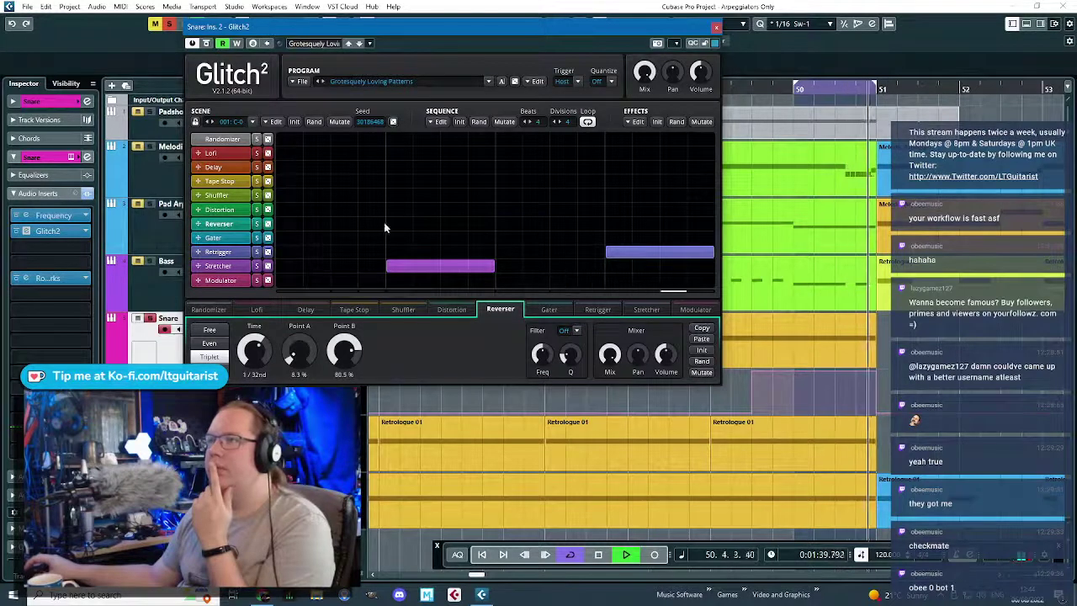
pyautogui.moveTo(398, 224); pyautogui.dragTo(428, 225)
pyautogui.rightClick(406, 225)
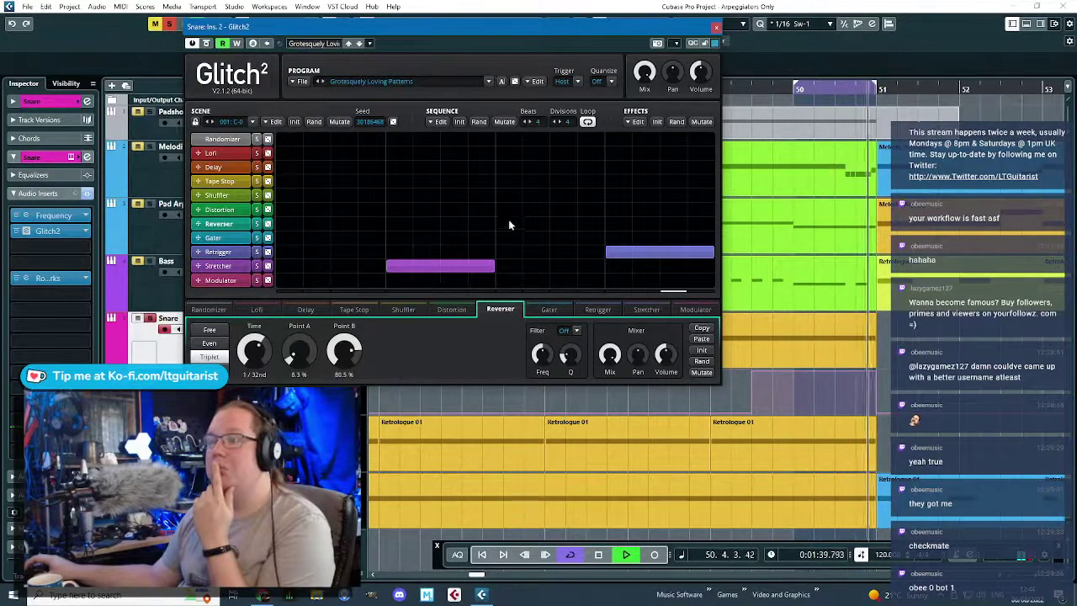
# - Close the Glitch2 editor, unsolo the Snare, and stop the looped playback
pyautogui.click(224, 265)
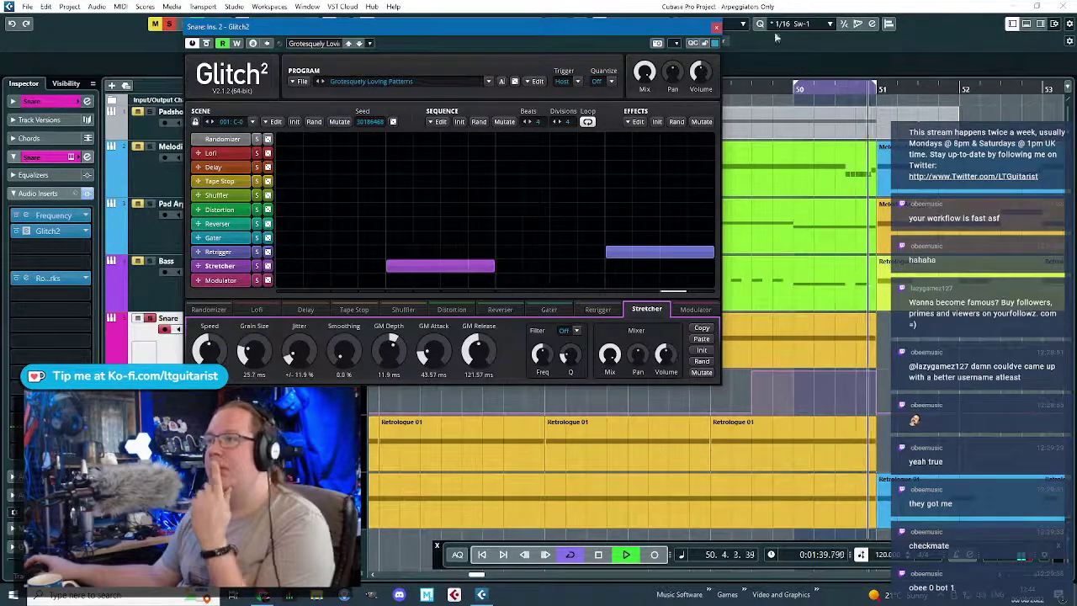
pyautogui.click(716, 27)
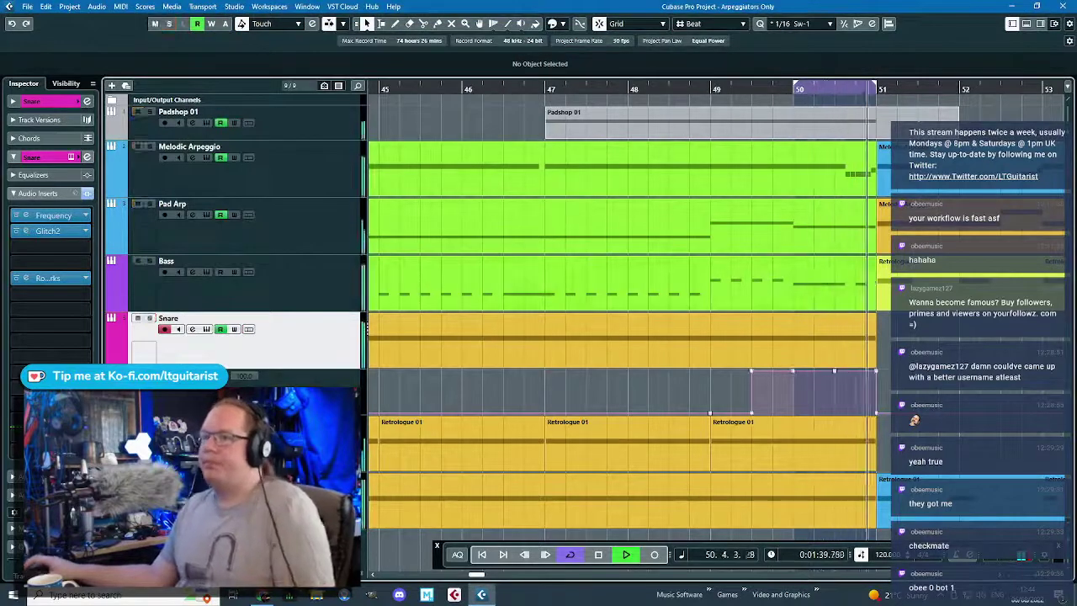
pyautogui.press('g')
pyautogui.press('g')
pyautogui.press('g')
pyautogui.press('g')
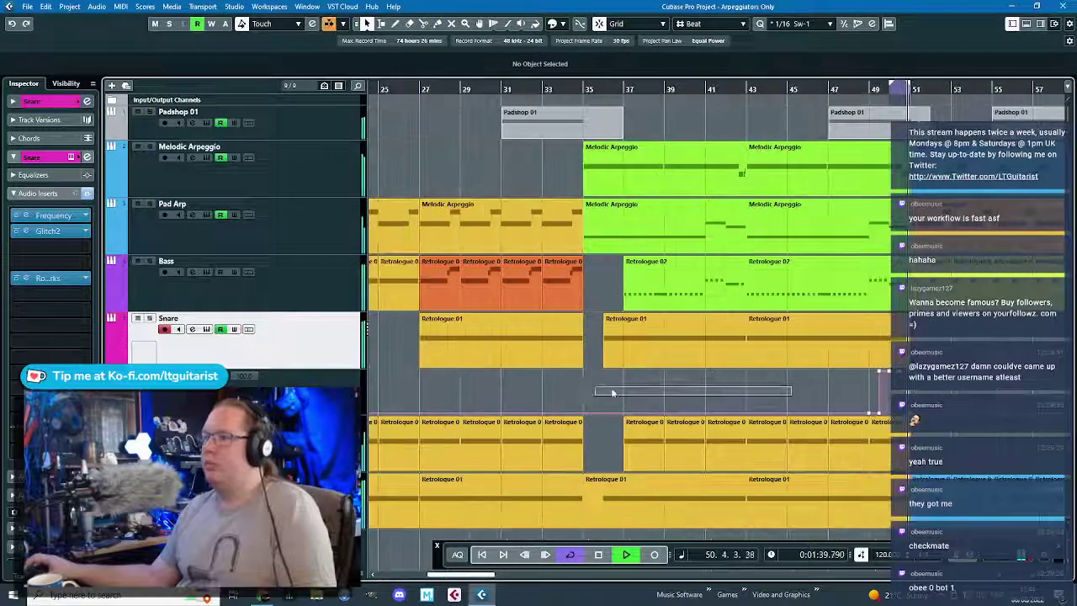
pyautogui.moveTo(613, 393); pyautogui.dragTo(595, 396)
pyautogui.press('space')
# - Raise the Snare's Glitch2 mix to 100 over the second half of bar 34, returning to 0 at bar 35, and hide the automation lane
pyautogui.scroll(3, 562, 404)
pyautogui.click(597, 411)
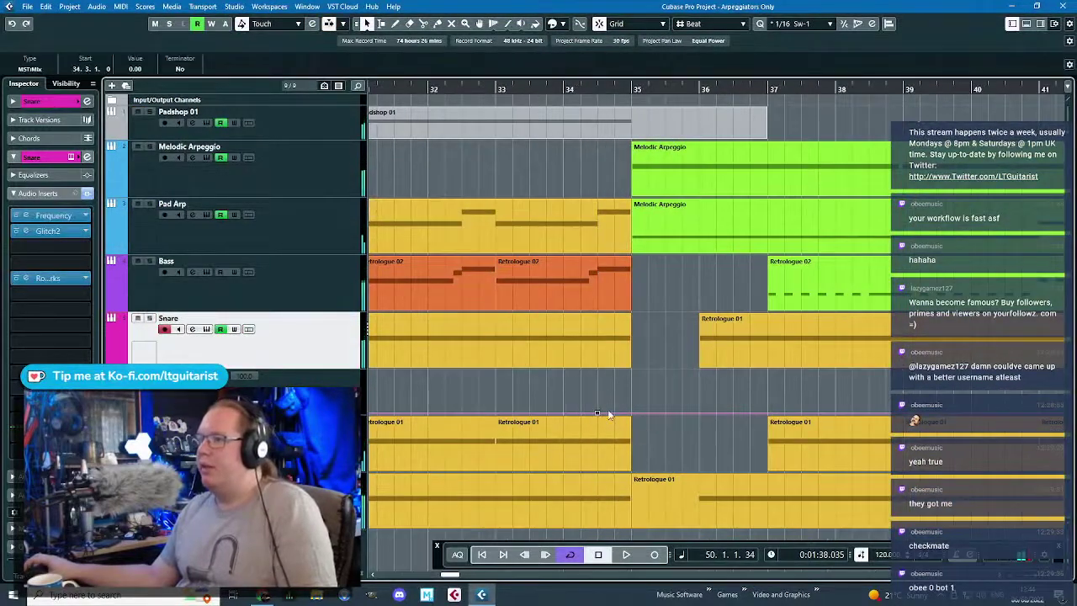
pyautogui.click(609, 412)
pyautogui.keyDown('alt'); pyautogui.click(598, 370); pyautogui.keyUp('alt')
pyautogui.keyDown('alt'); pyautogui.click(633, 370); pyautogui.keyUp('alt')
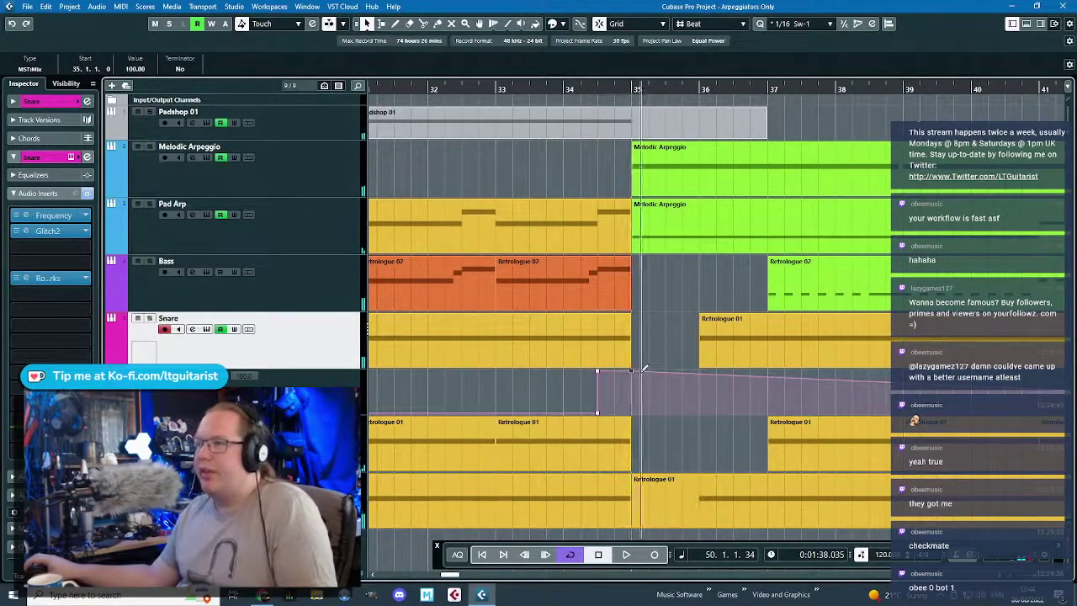
pyautogui.keyDown('alt'); pyautogui.click(633, 412); pyautogui.keyUp('alt')
pyautogui.scroll(-5, 612, 388)
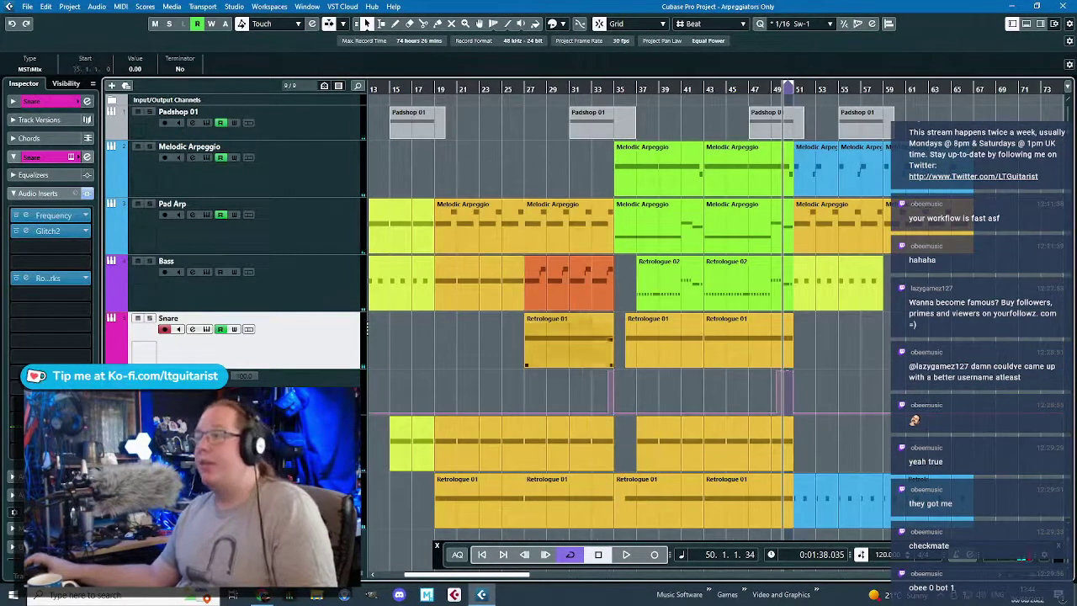
pyautogui.click(928, 339)
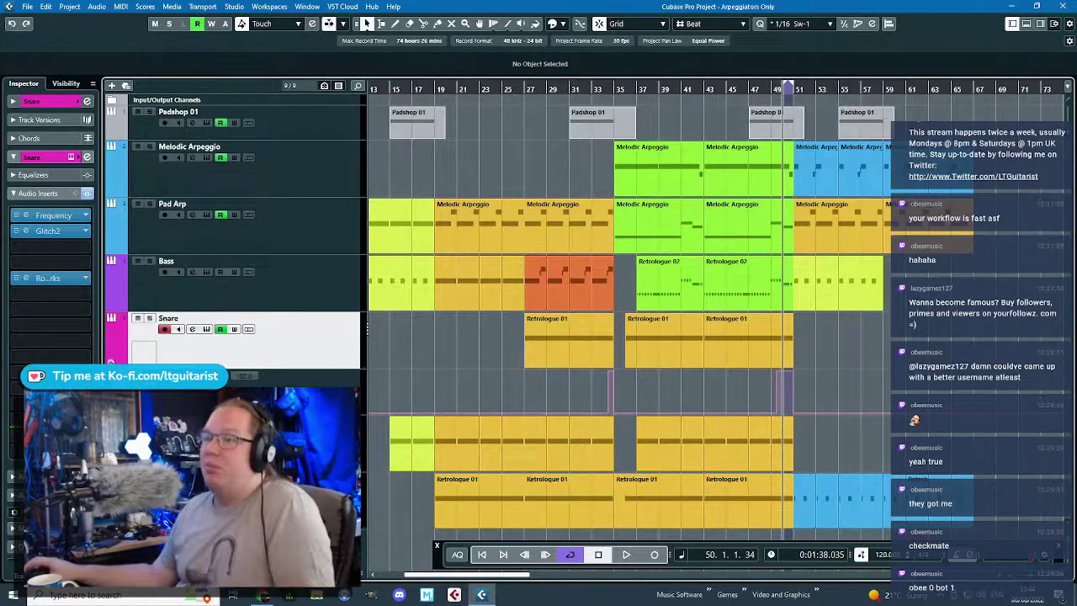
pyautogui.click(110, 363)
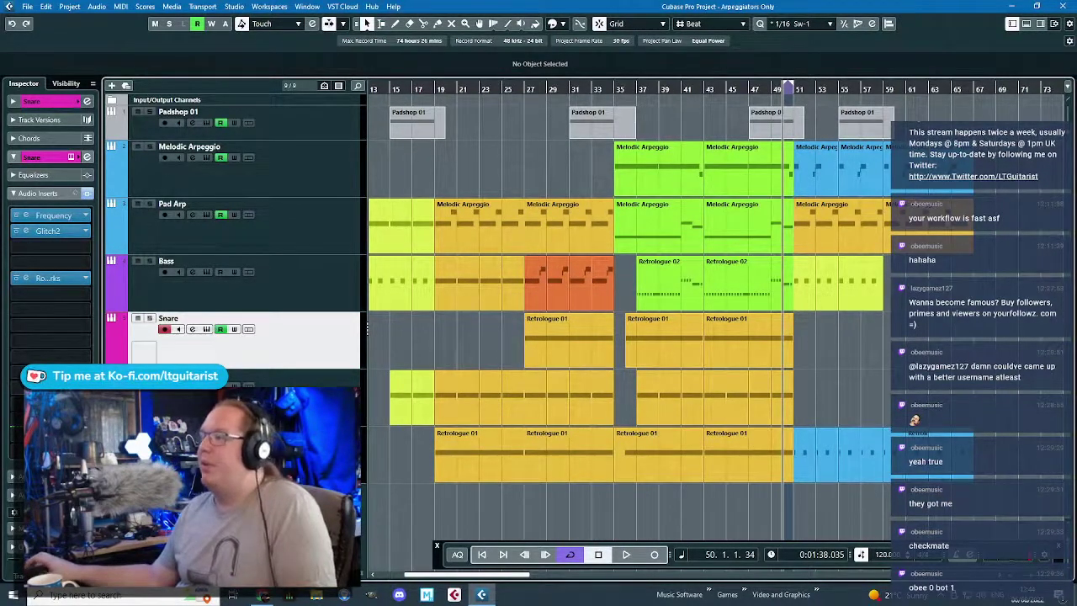
# - Open the arpeggiator page of the Snare track's Retrologue 2 instrument
pyautogui.press('Down')
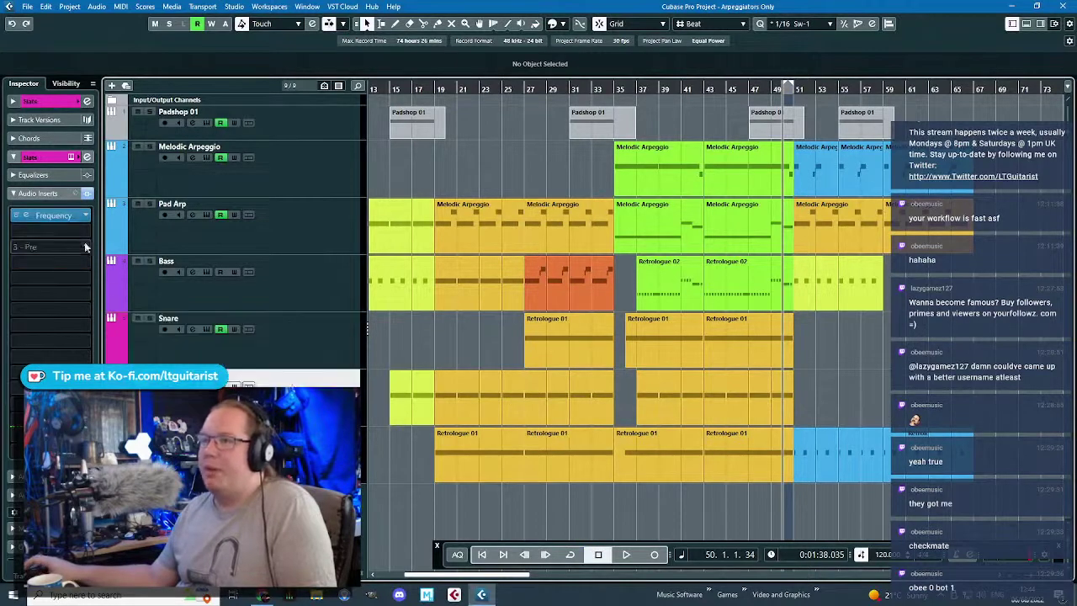
pyautogui.press('Up')
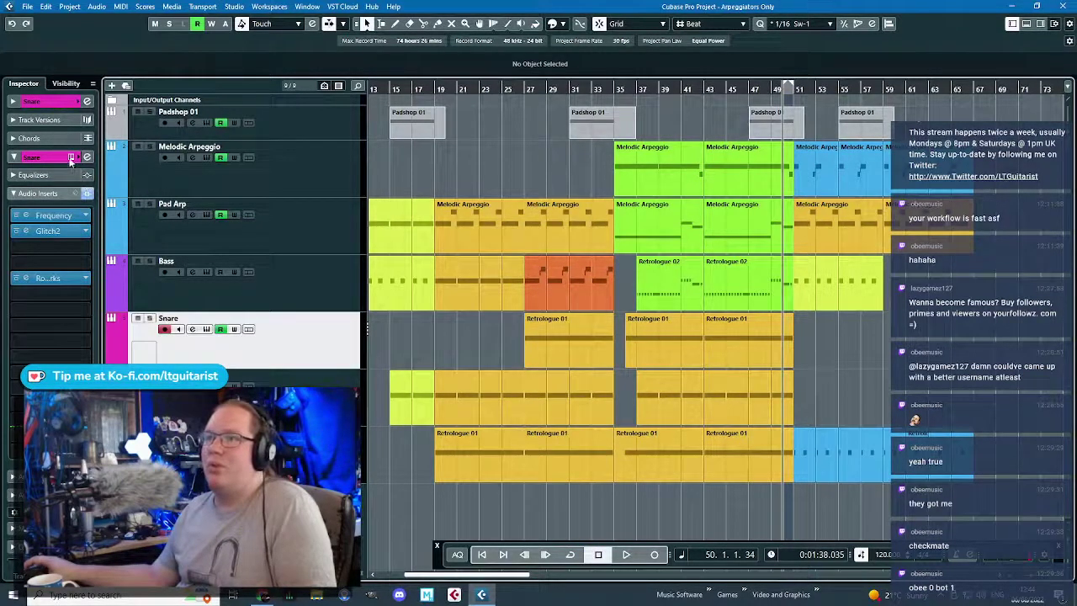
pyautogui.click(73, 158)
pyautogui.click(676, 143)
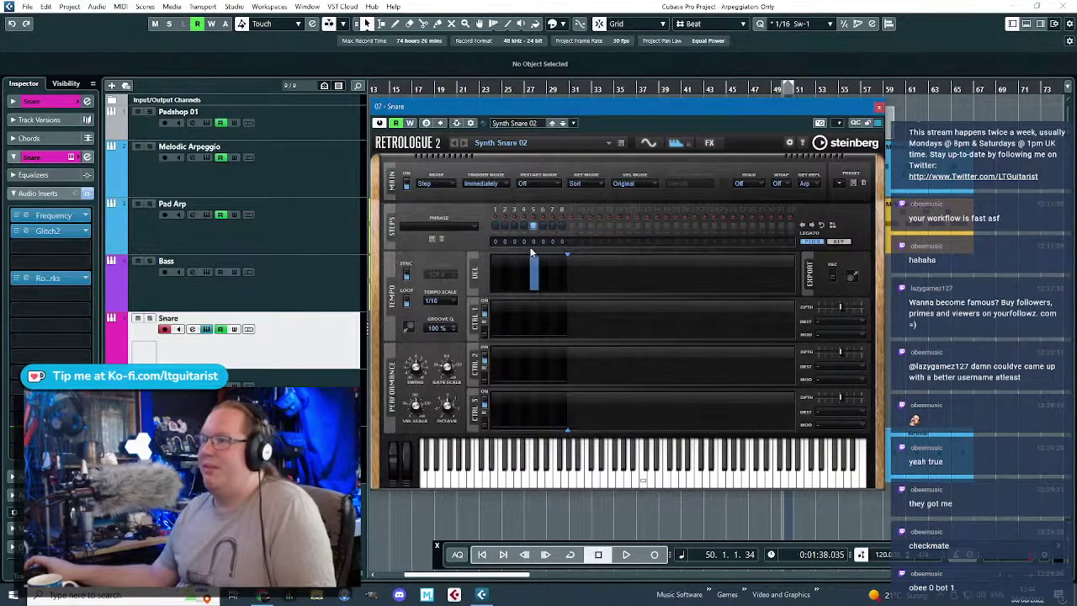
# - Try a 4/4 tempo scale in the Snare's arpeggiator and restore it to 1/16
pyautogui.click(470, 229)
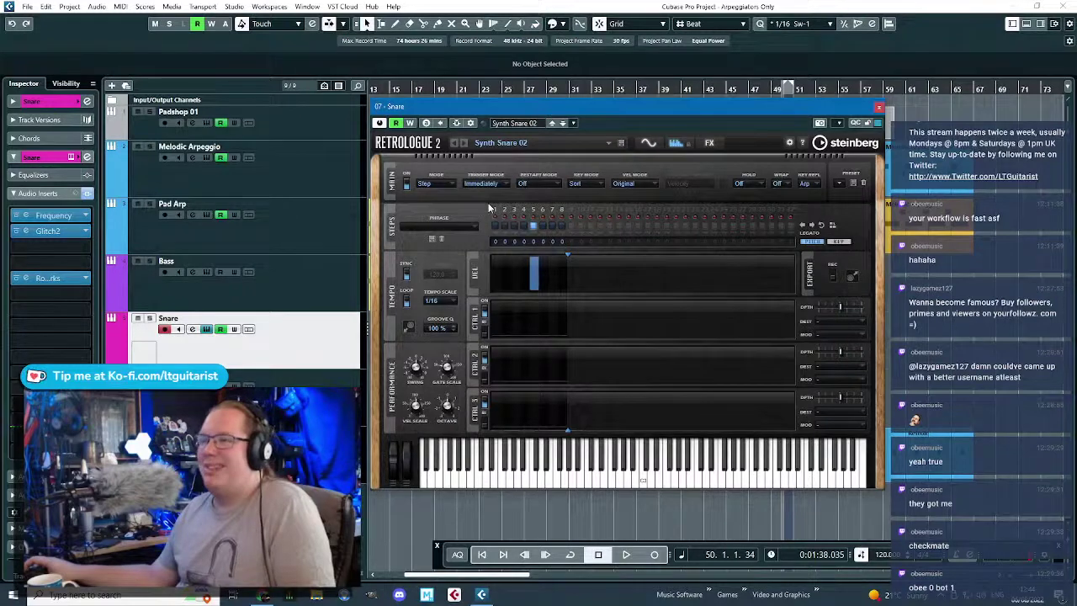
pyautogui.click(454, 300)
pyautogui.click(448, 305)
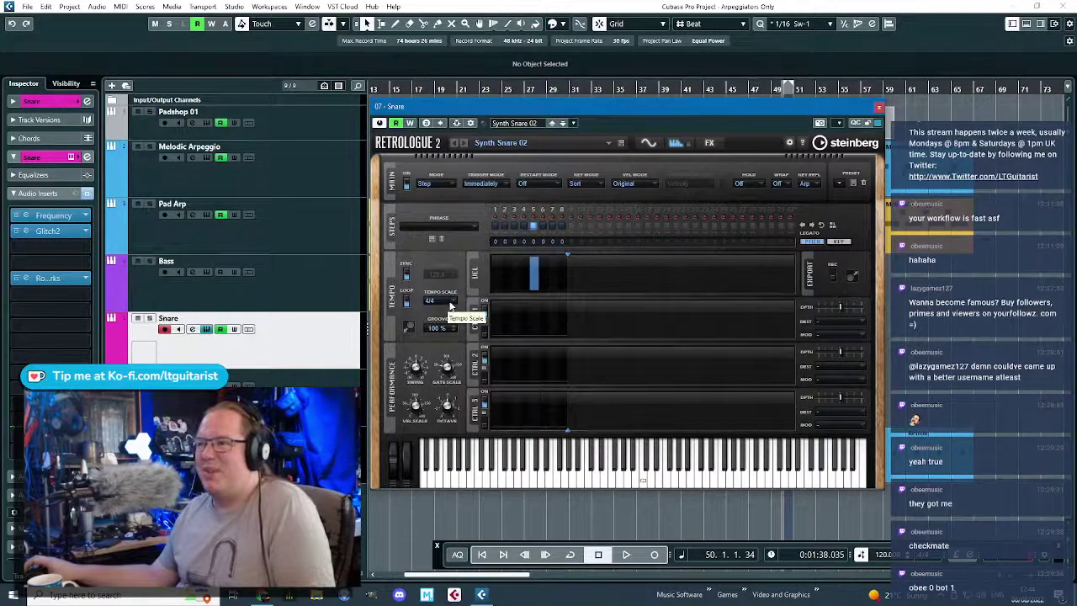
pyautogui.click(450, 306)
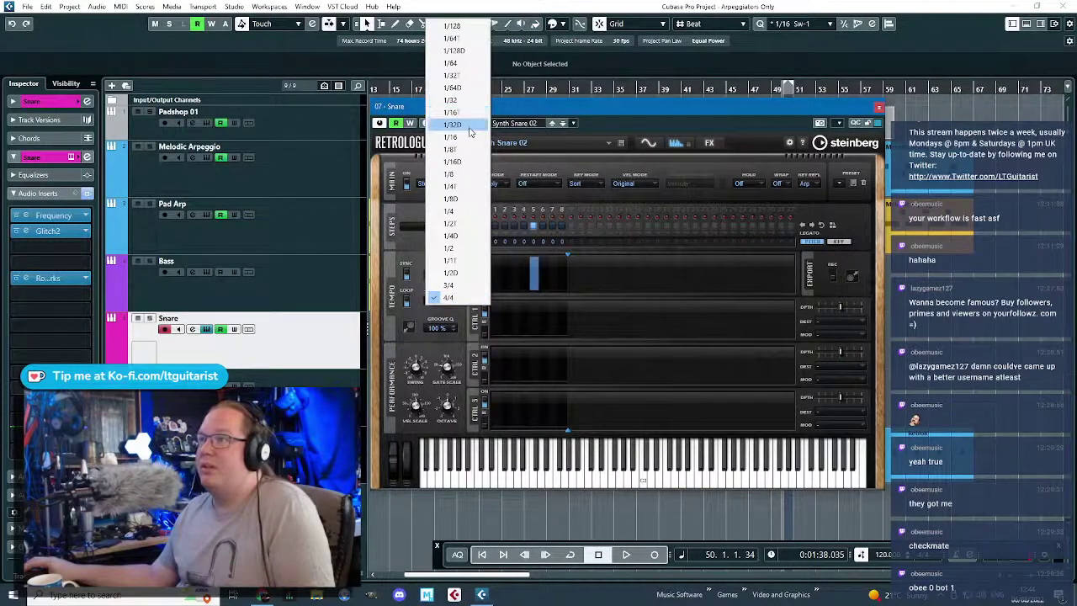
pyautogui.click(472, 139)
# - Show the automation track for the arpeggiator's tempo scale and move the Retrologue 2 window clear of the arrangement
pyautogui.rightClick(437, 301)
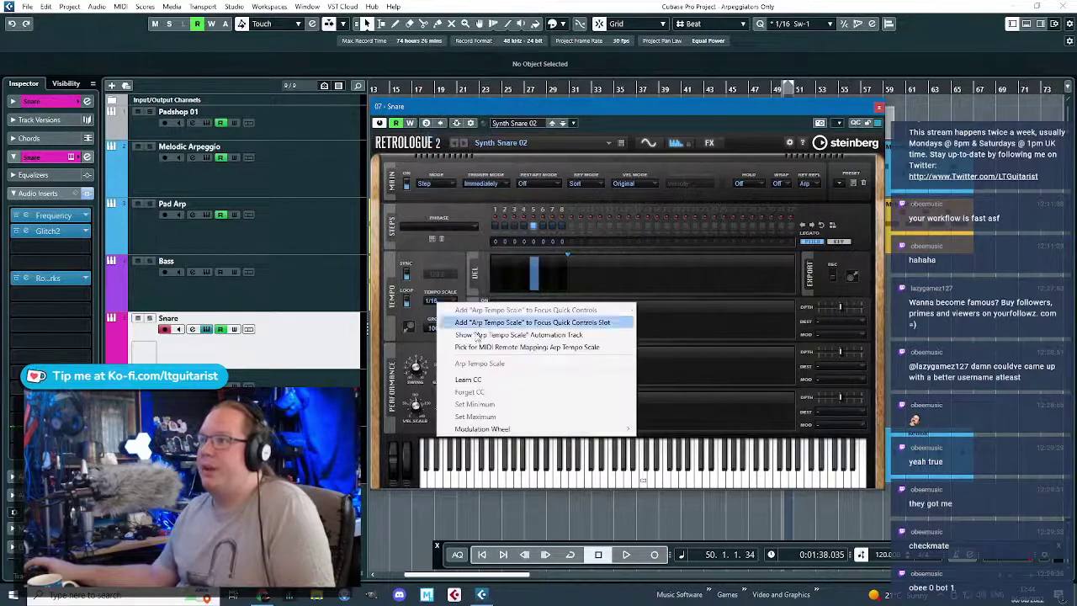
pyautogui.click(504, 336)
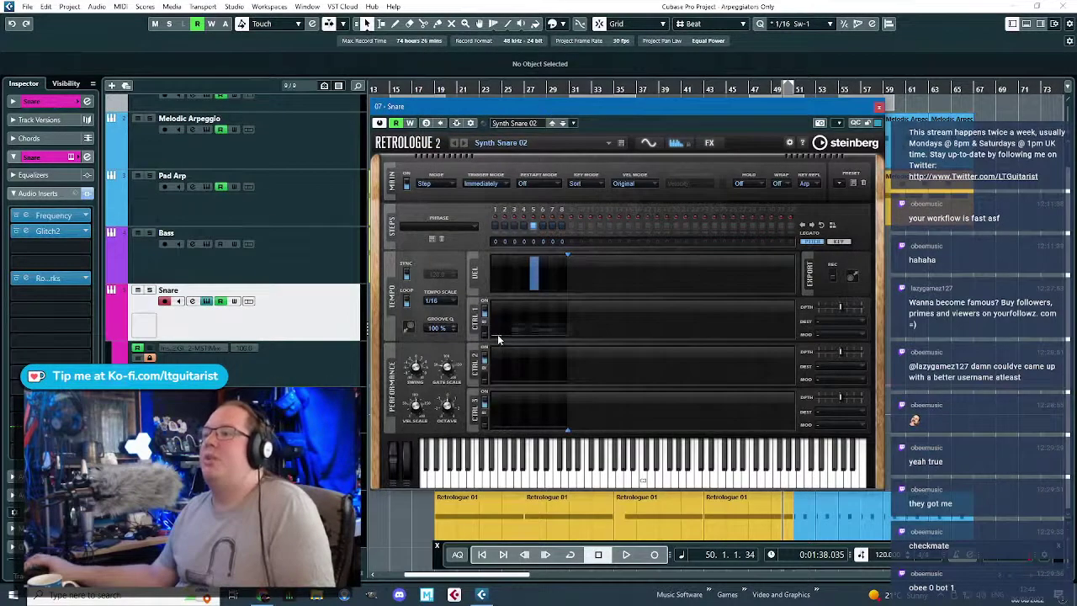
pyautogui.moveTo(709, 109); pyautogui.dragTo(448, 32)
pyautogui.scroll(3, 685, 365)
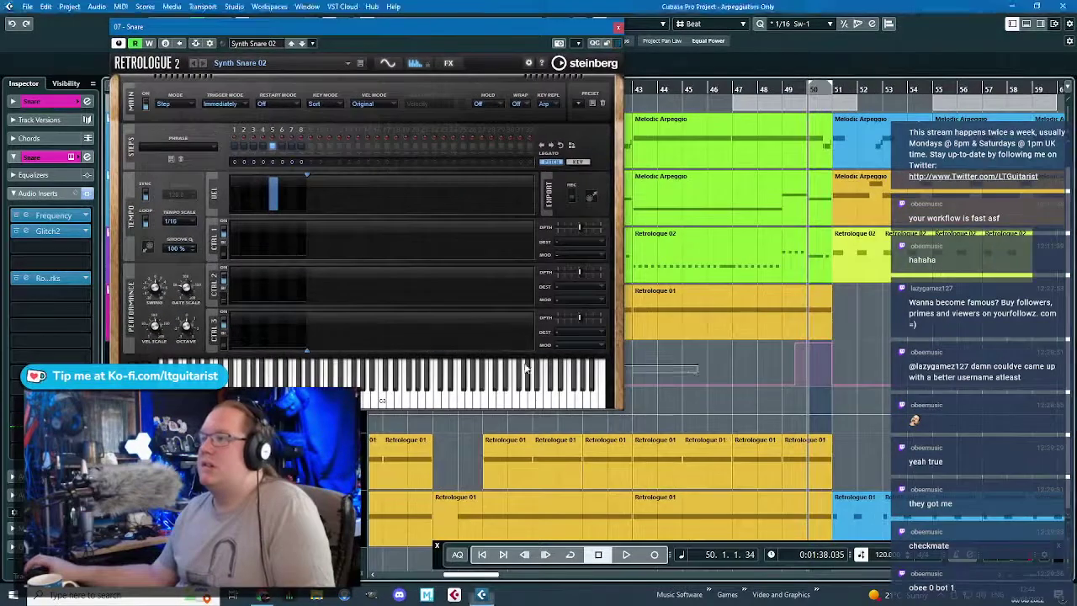
pyautogui.scroll(5, 743, 381)
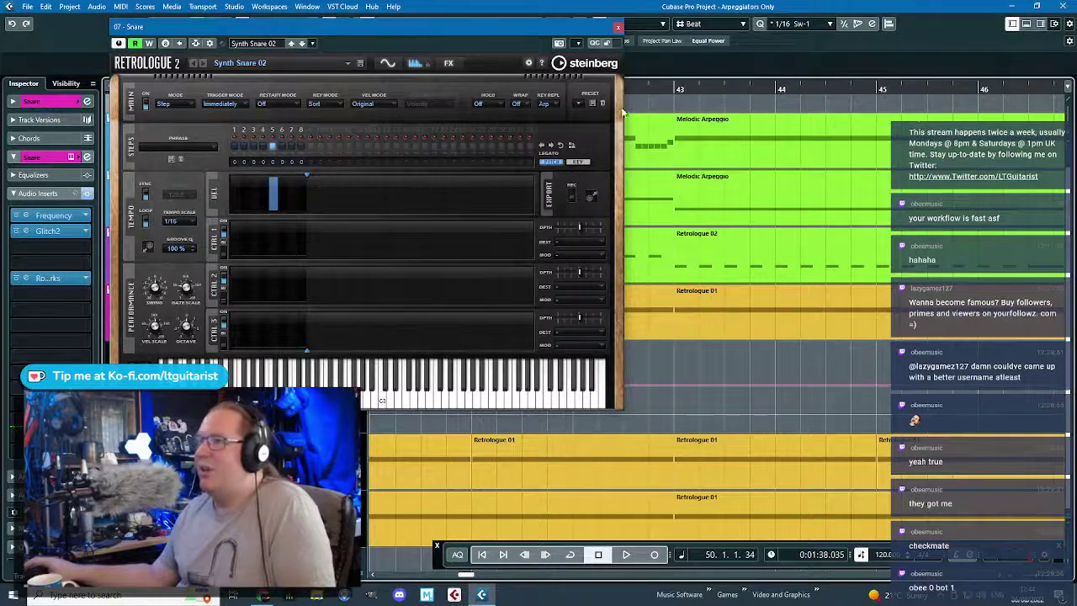
pyautogui.click(618, 30)
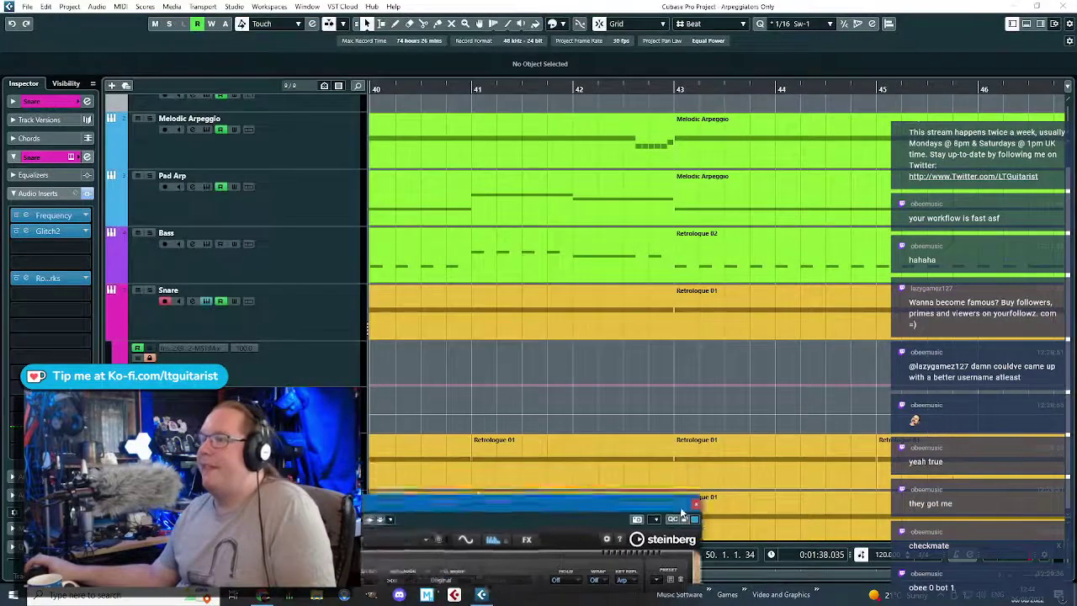
# - Automate the Snare's arpeggiator tempo scale to 1/32 over bar 42, returning to 1/16 at bar 43
pyautogui.click(579, 411)
pyautogui.scroll(-6, 628, 289)
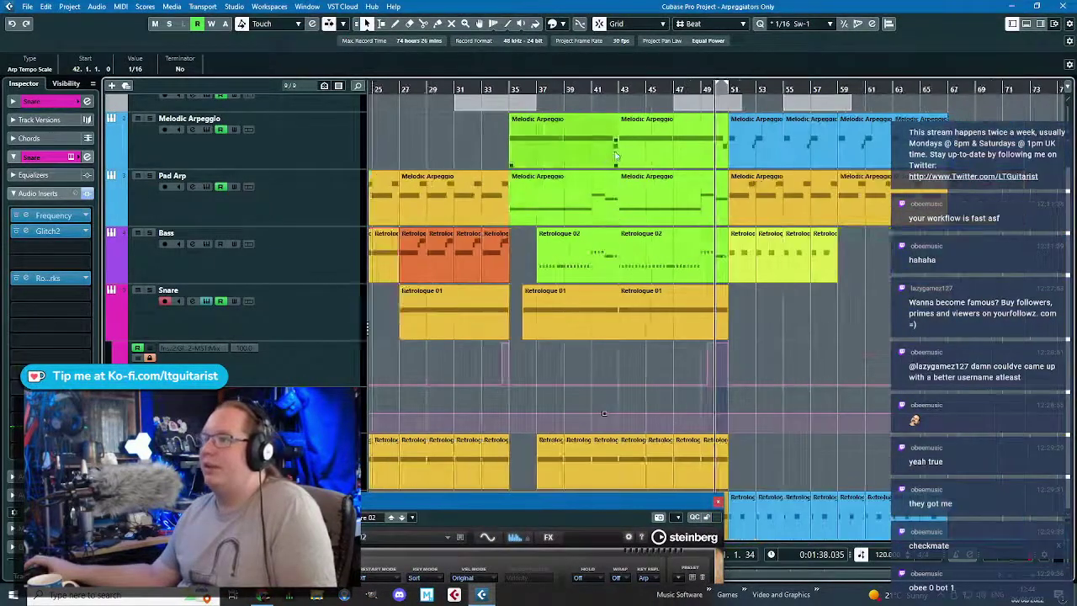
pyautogui.scroll(6, 615, 156)
pyautogui.click(660, 411)
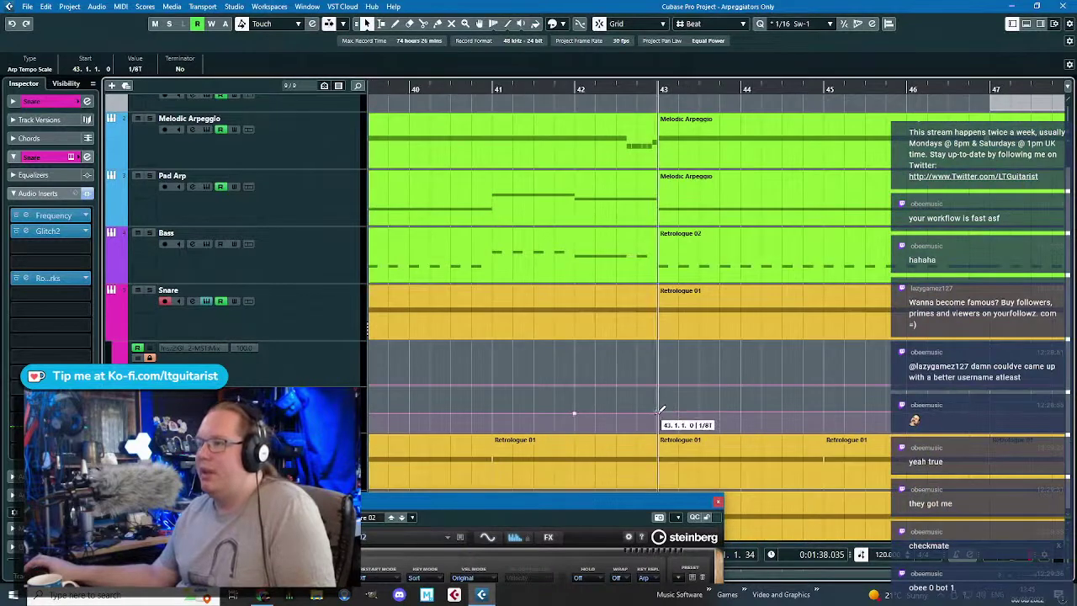
pyautogui.hotkey('ctrl', 'z')
pyautogui.click(658, 413)
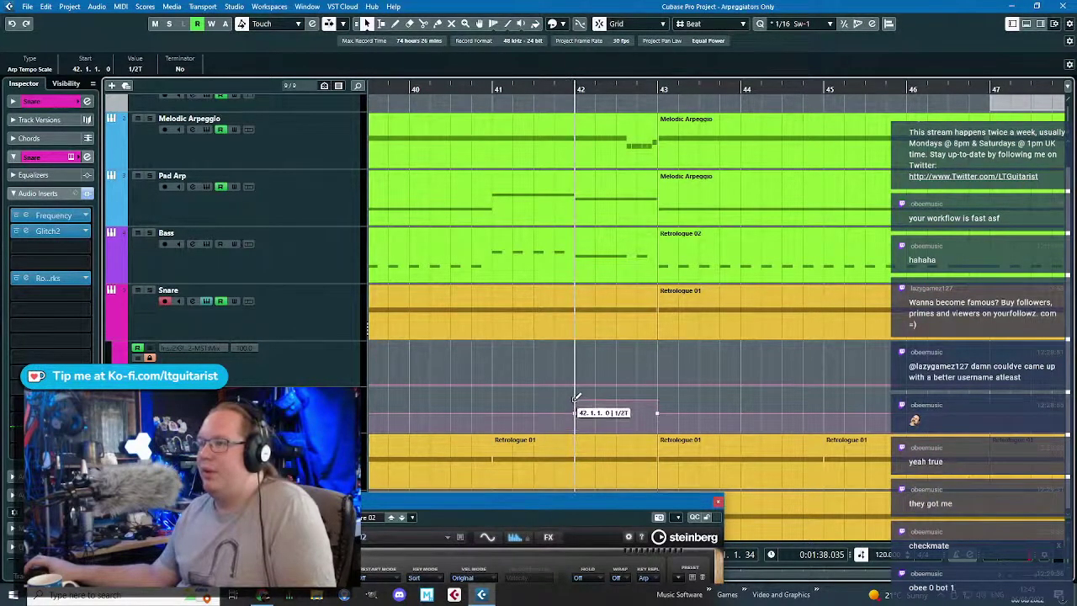
pyautogui.moveTo(576, 398); pyautogui.dragTo(577, 413)
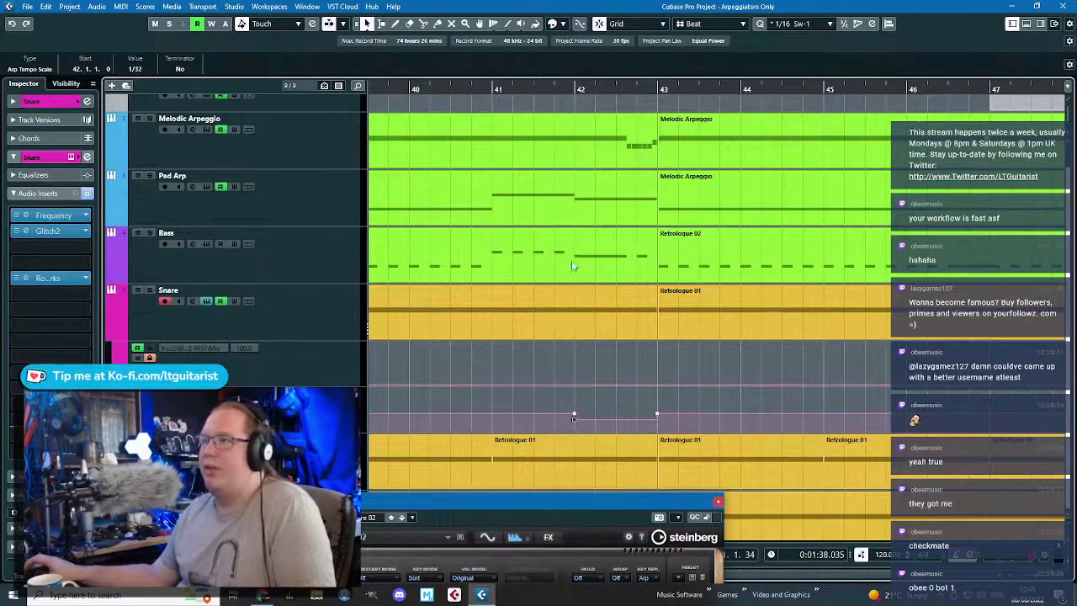
# - Audition the bar 42 tempo scale change from bar 41 with the Snare soloed, and unsolo it to hear the full mix
pyautogui.click(299, 323)
pyautogui.press('s')
pyautogui.click(494, 88)
pyautogui.press('space')
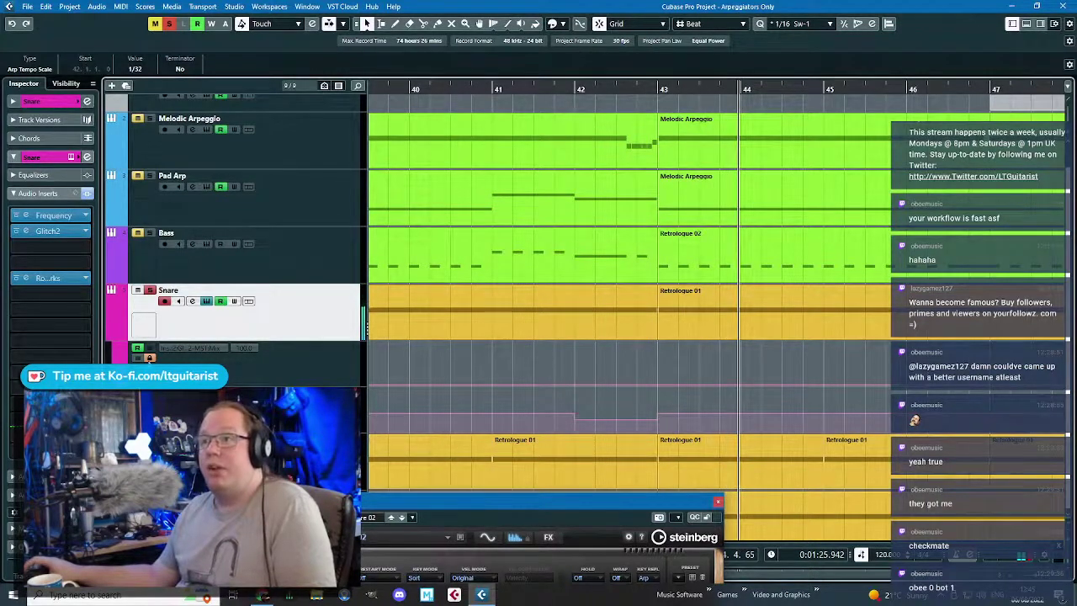
pyautogui.click(149, 291)
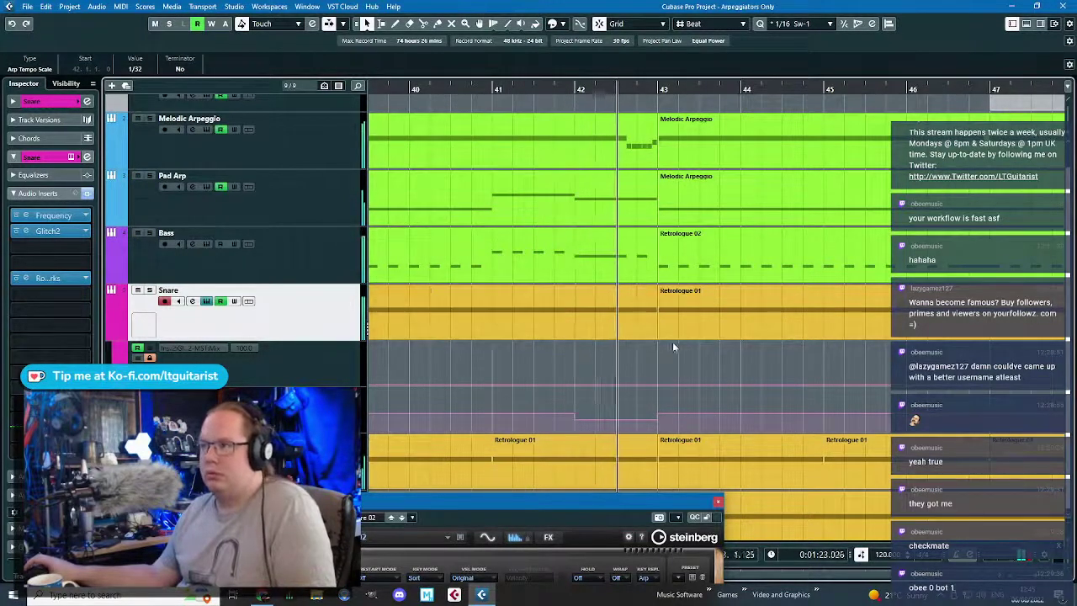
pyautogui.click(805, 366)
# - Set the Snare's tempo scale automation to 1/32 over the second half of bar 46, returning to 1/16 at bar 47
pyautogui.scroll(-6, 609, 370)
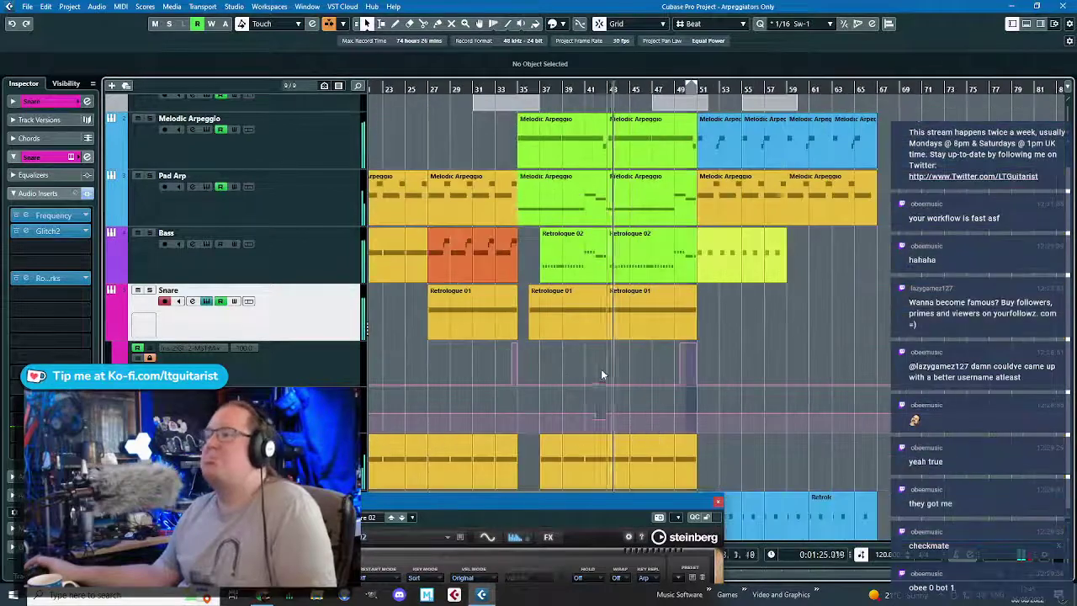
pyautogui.scroll(2, 613, 369)
pyautogui.scroll(2, 693, 374)
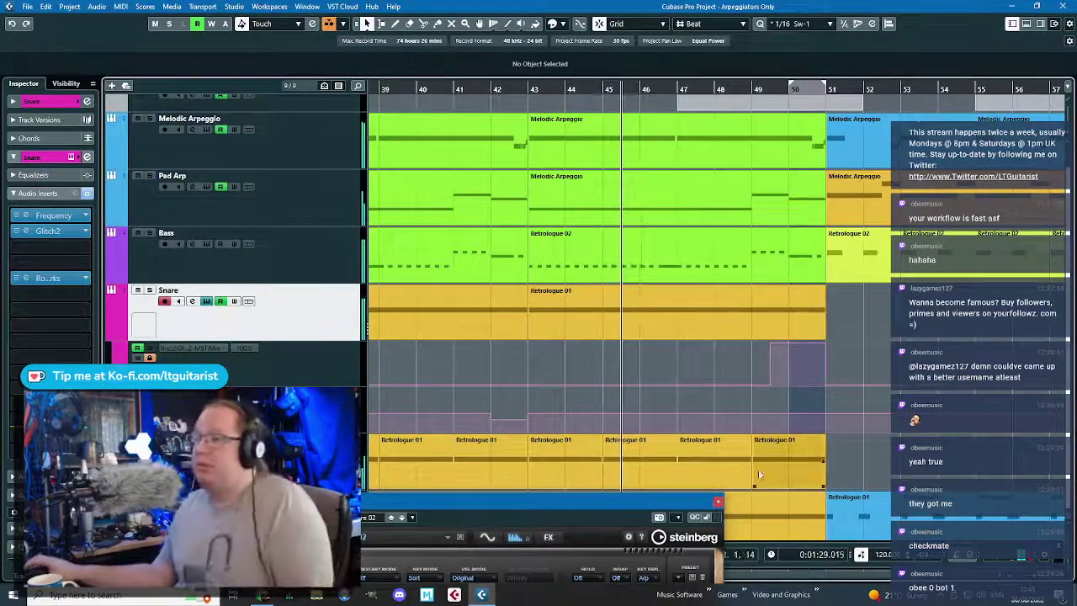
pyautogui.scroll(2, 784, 386)
pyautogui.scroll(2, 749, 369)
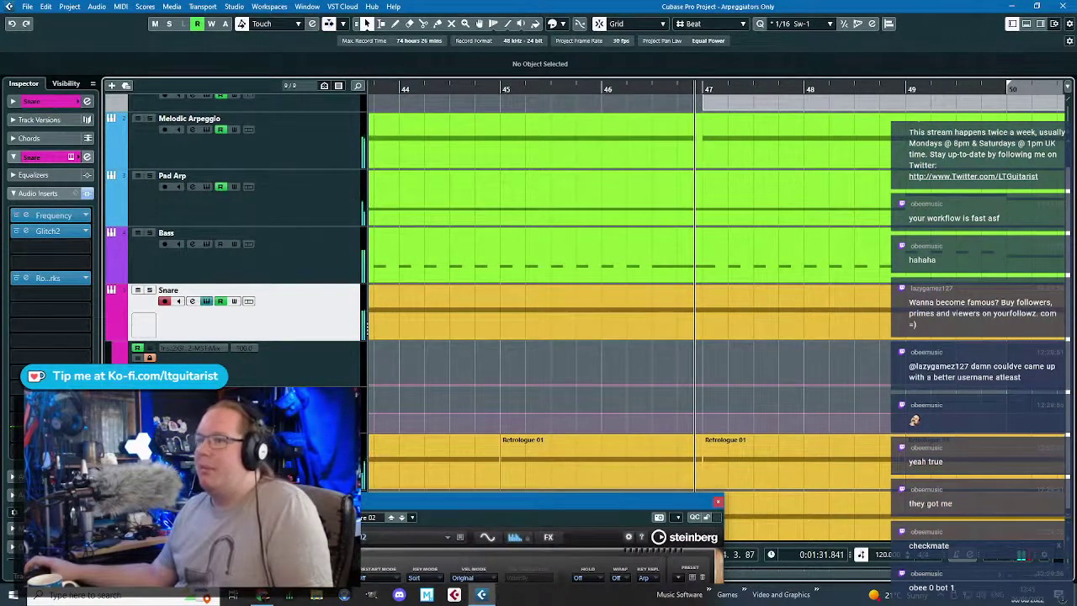
pyautogui.click(652, 413)
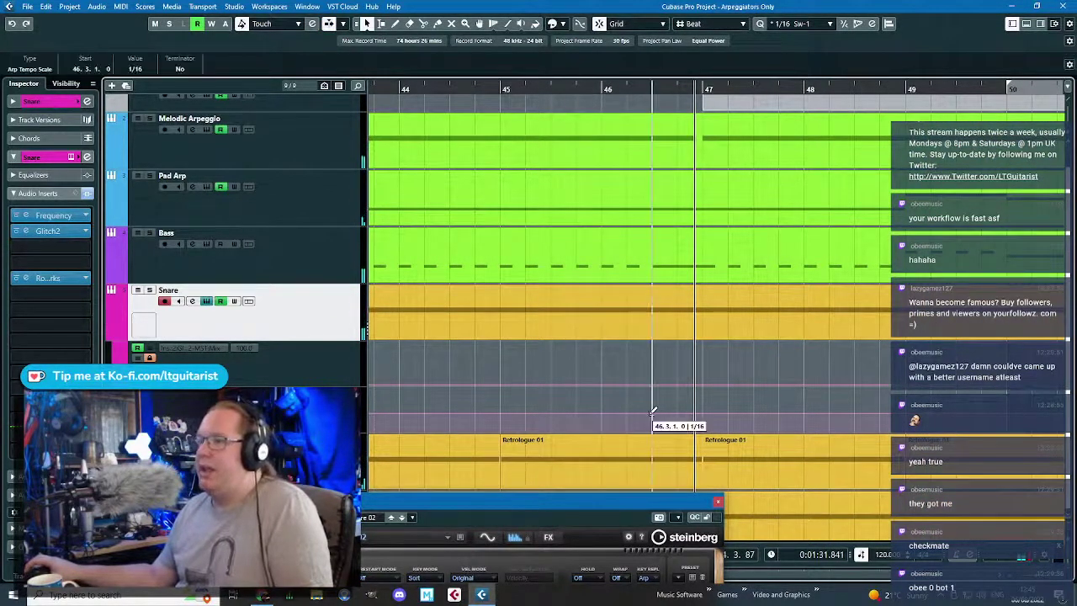
pyautogui.moveTo(653, 413); pyautogui.dragTo(661, 415)
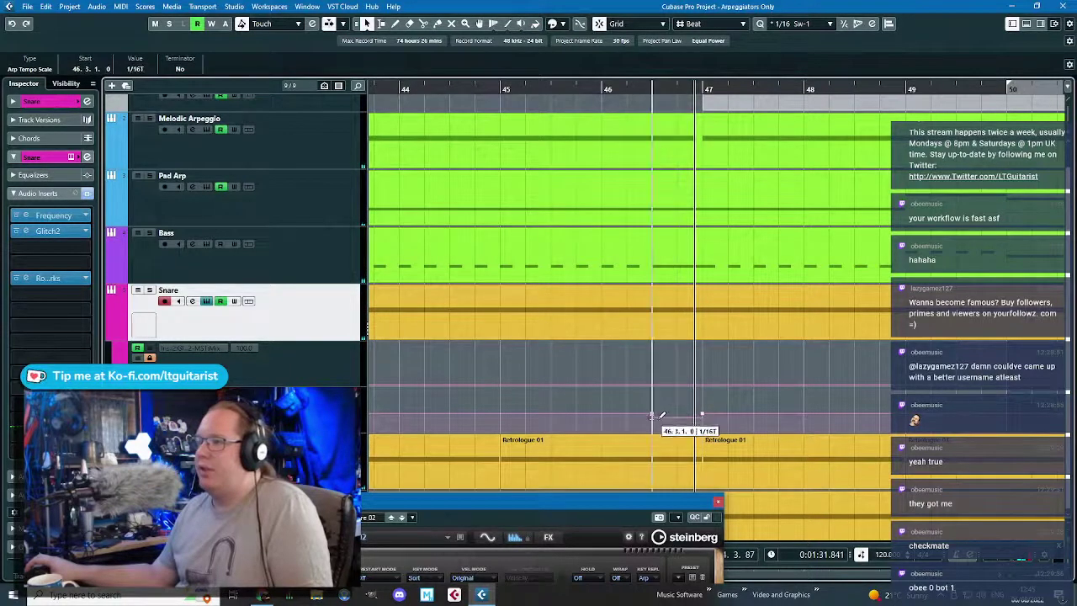
pyautogui.scroll(-3, 660, 415)
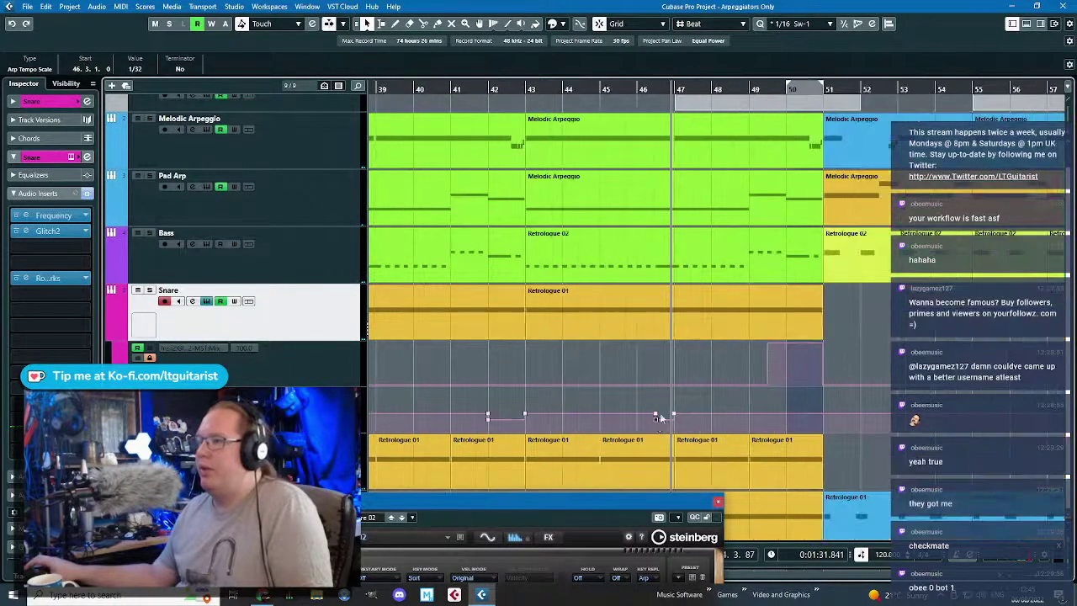
# - Set the Snare's tempo scale automation to 1/32 over the second half of bar 38, returning to 1/16 at bar 39
pyautogui.hscroll(-4, 559, 402)
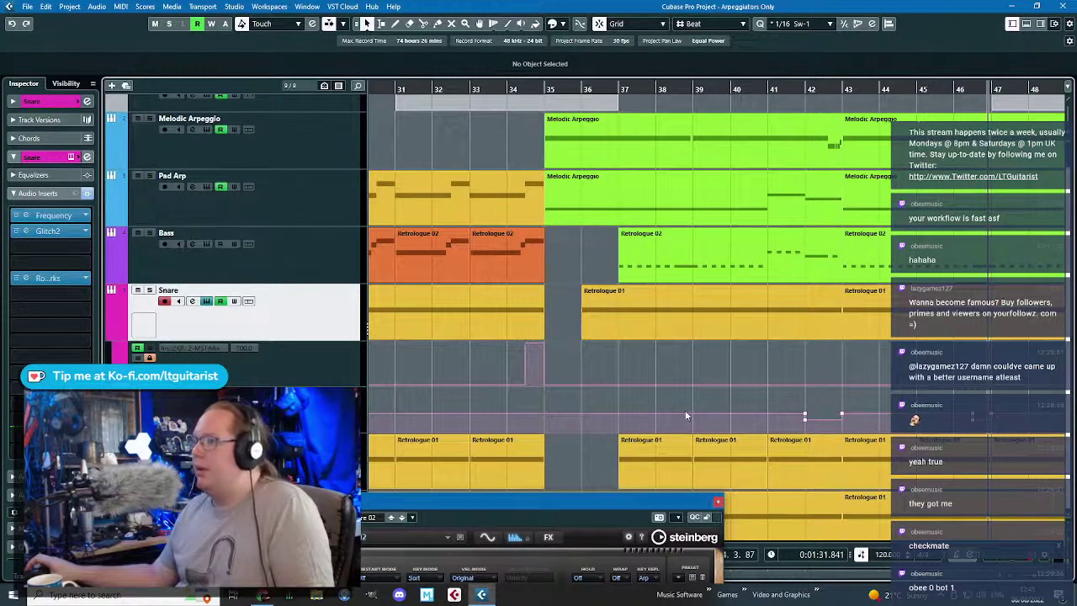
pyautogui.scroll(2, 684, 415)
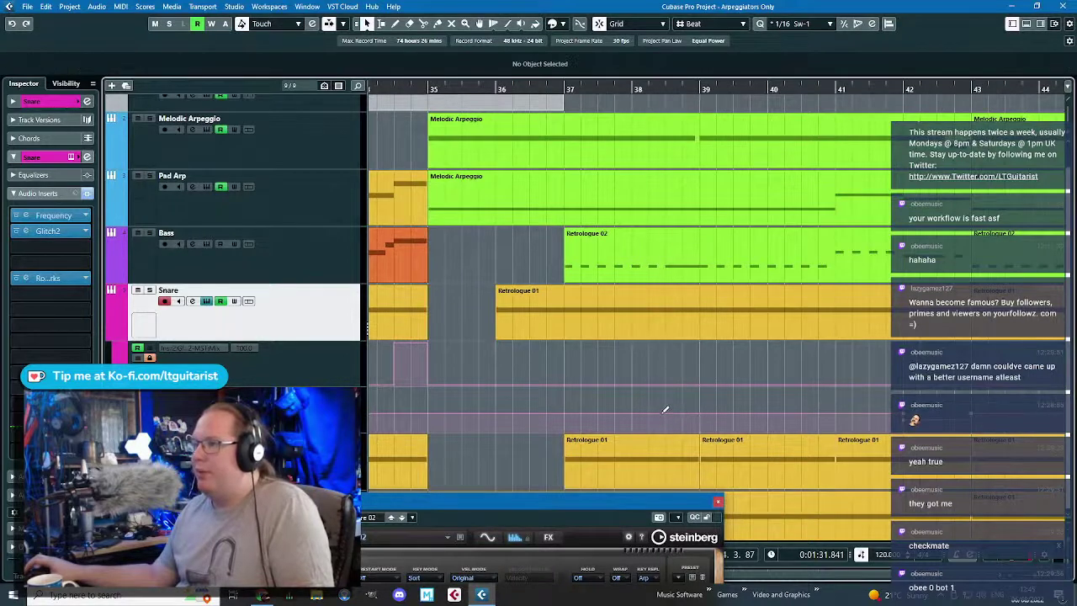
pyautogui.click(671, 412)
pyautogui.scroll(2, 699, 410)
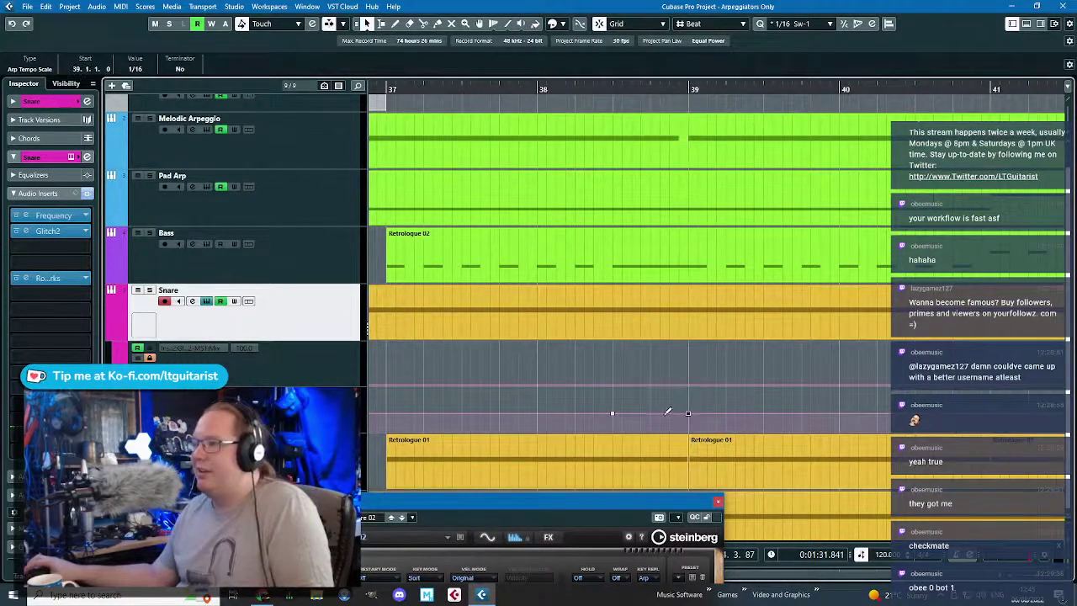
pyautogui.click(621, 415)
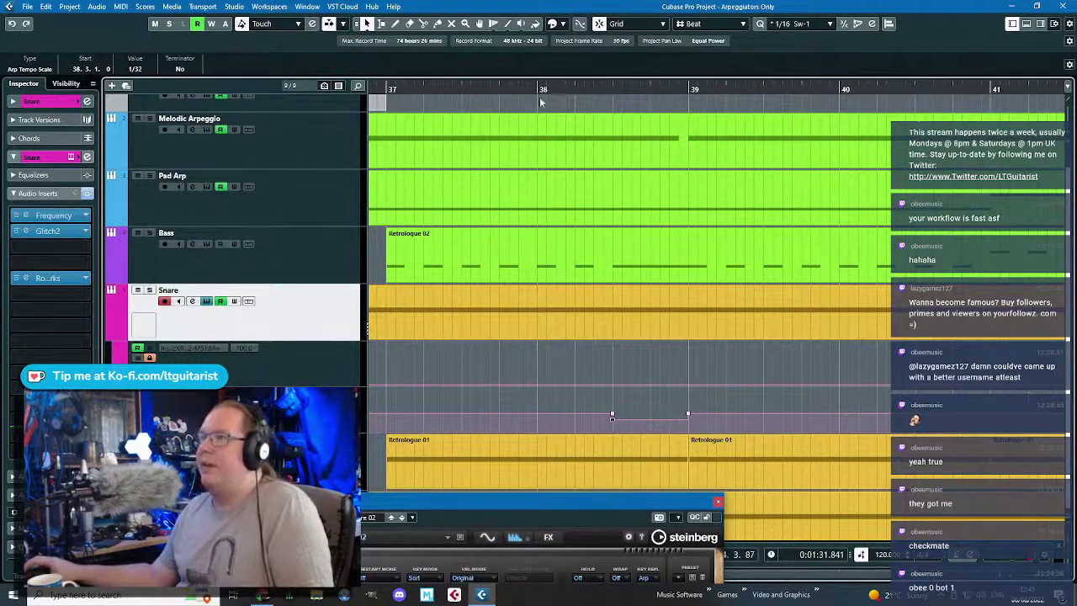
# - Play the arrangement from bar 35 through the new snare fills, close the Retrologue 2 window, and stop playback
pyautogui.scroll(-4, 567, 209)
pyautogui.click(417, 90)
pyautogui.press('space')
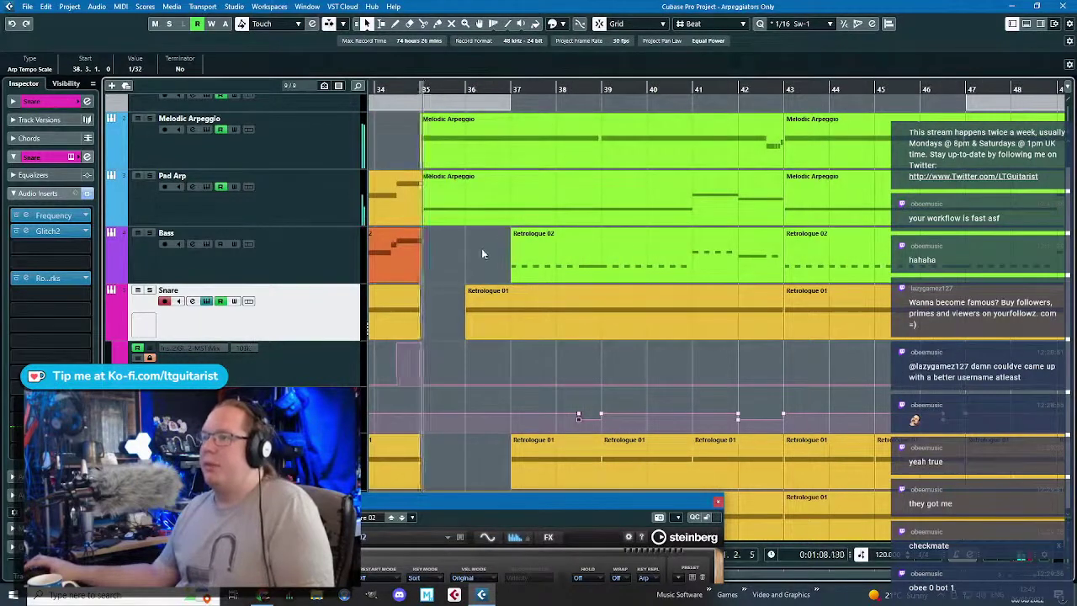
pyautogui.click(717, 502)
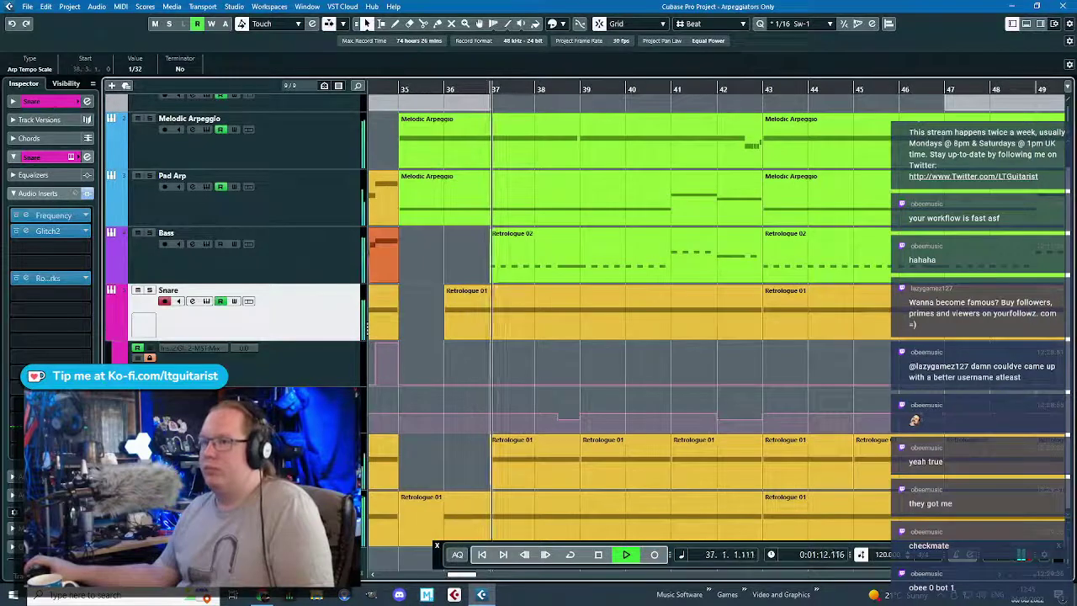
pyautogui.scroll(2, 541, 376)
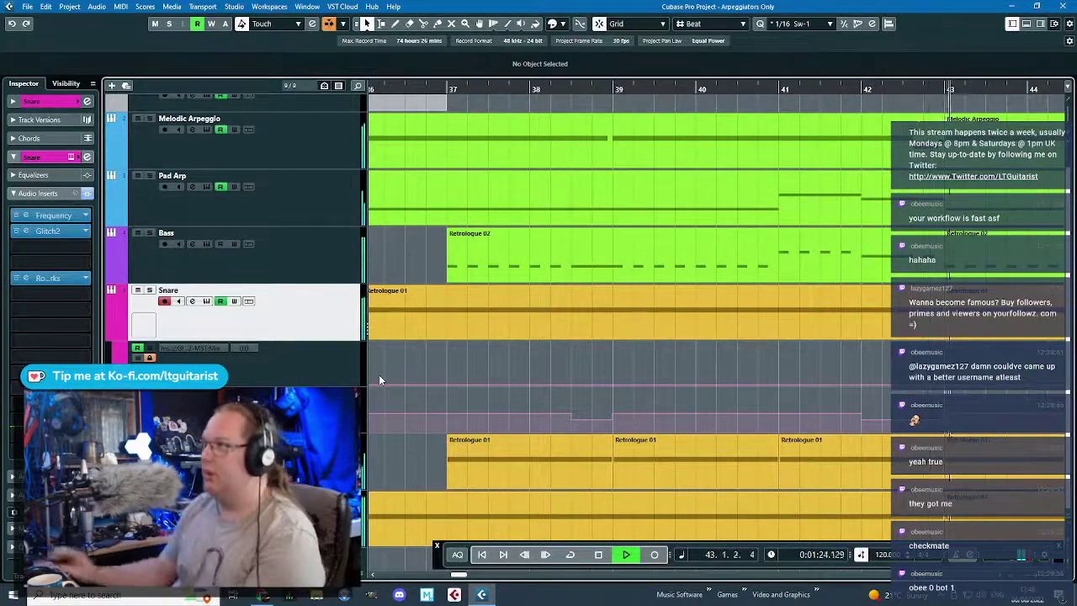
pyautogui.click(789, 93)
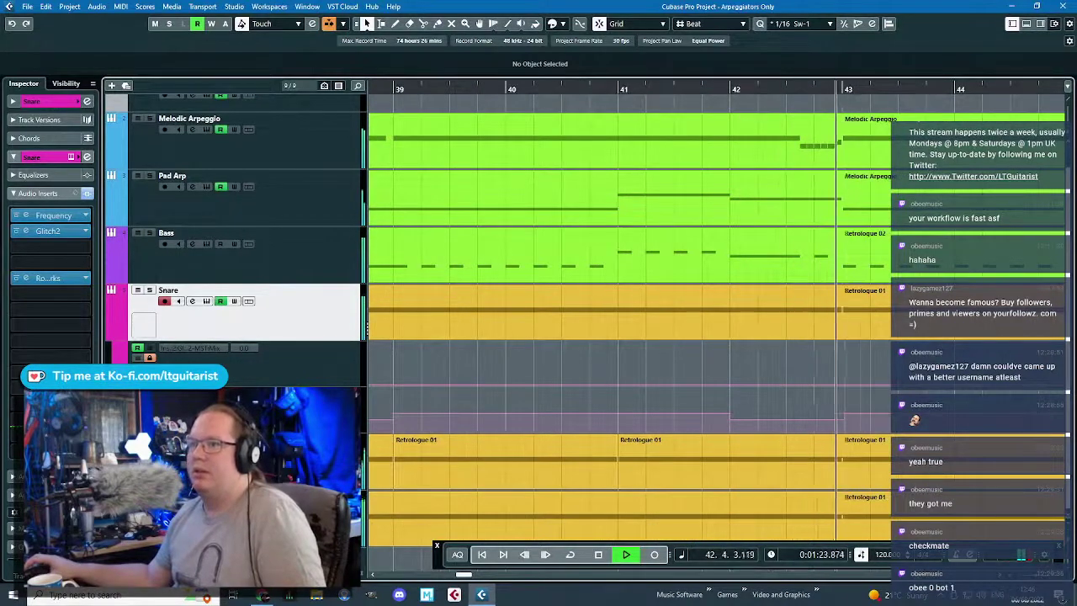
pyautogui.press('space')
# - Try a 1/64D tempo scale at the bar 42 automation point and return it to 1/32
pyautogui.click(758, 99)
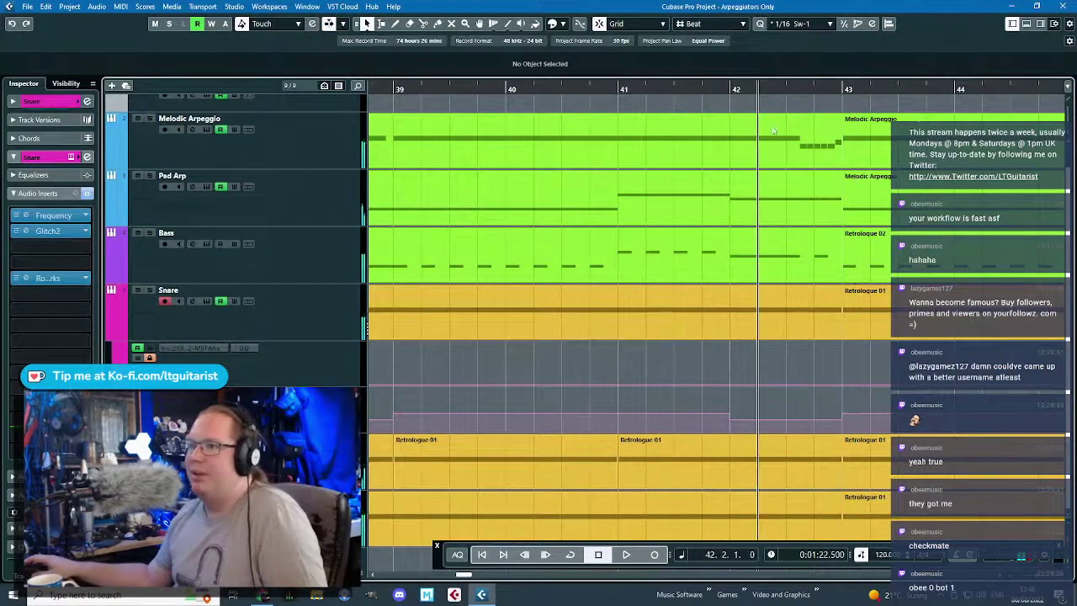
pyautogui.moveTo(732, 417); pyautogui.dragTo(731, 427)
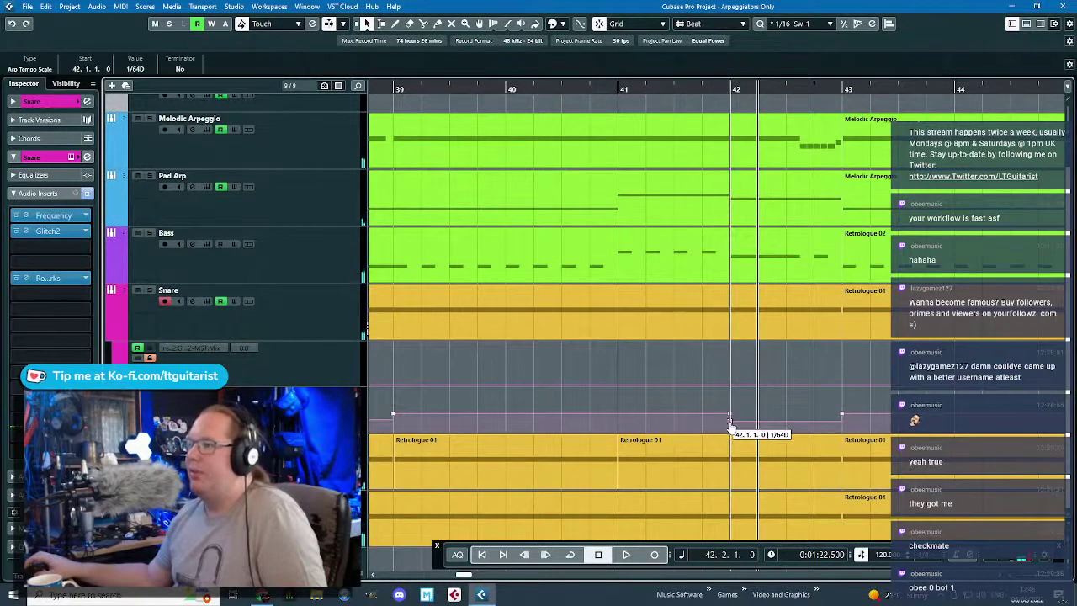
pyautogui.scroll(-2, 574, 405)
# - Play back the section around bars 38 to 42 to hear the snare's tempo scale changes in the full mix
pyautogui.click(462, 90)
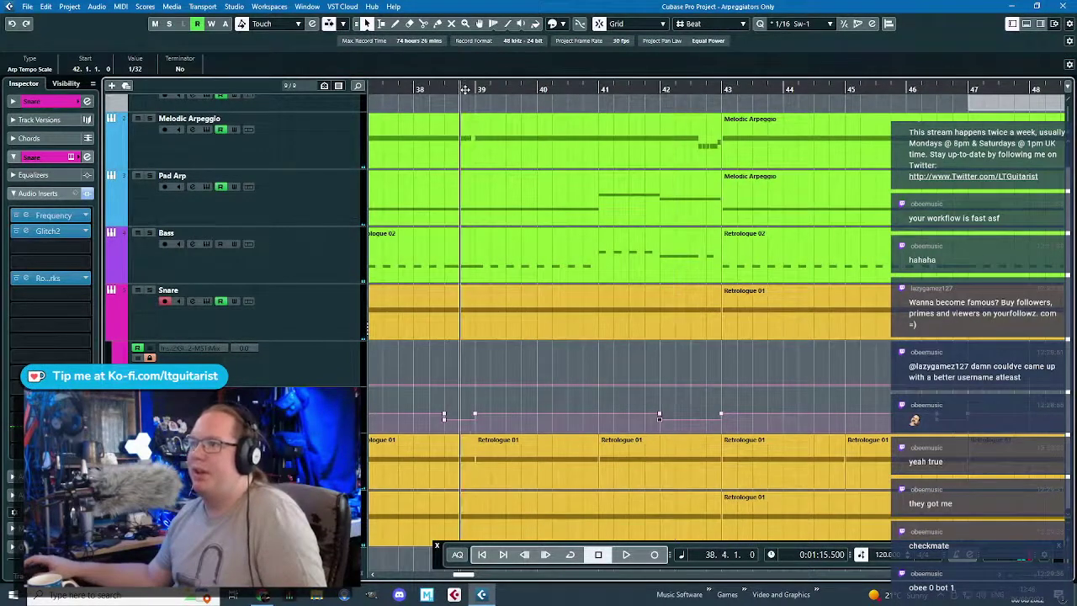
pyautogui.click(950, 89)
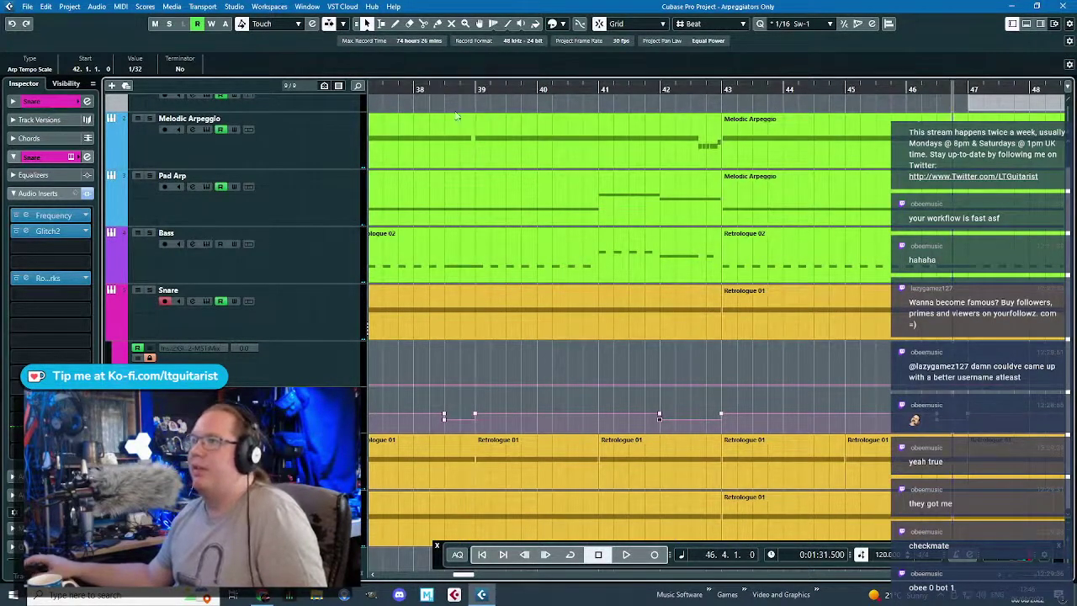
pyautogui.press('space')
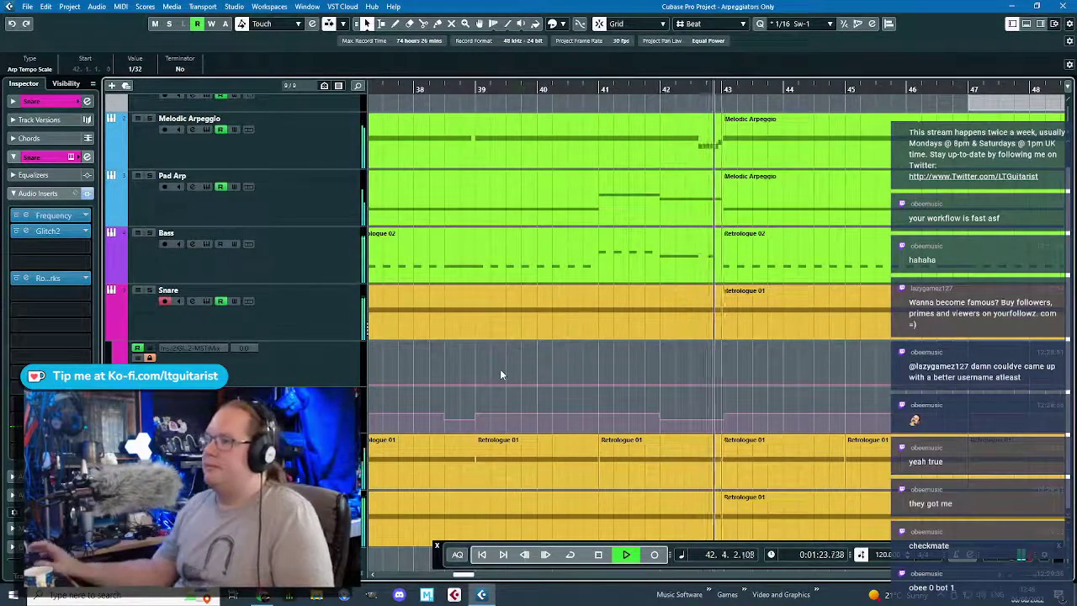
# - Collapse and reopen the Snare's automation lanes to view them against the whole arrangement, and stop playback
pyautogui.click(107, 336)
pyautogui.scroll(-2, 795, 515)
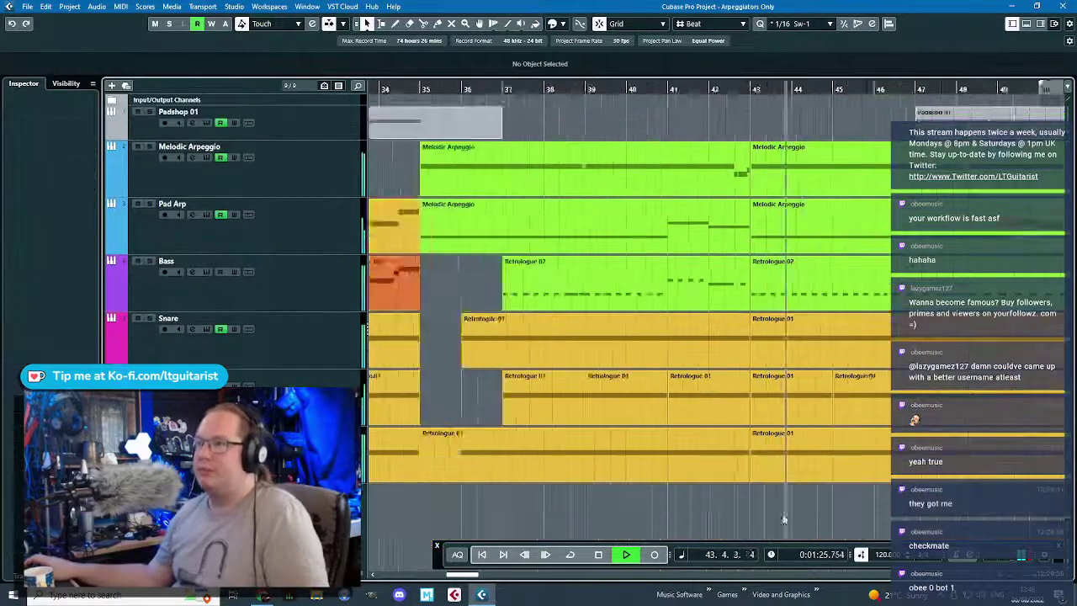
pyautogui.click(108, 364)
pyautogui.press('space')
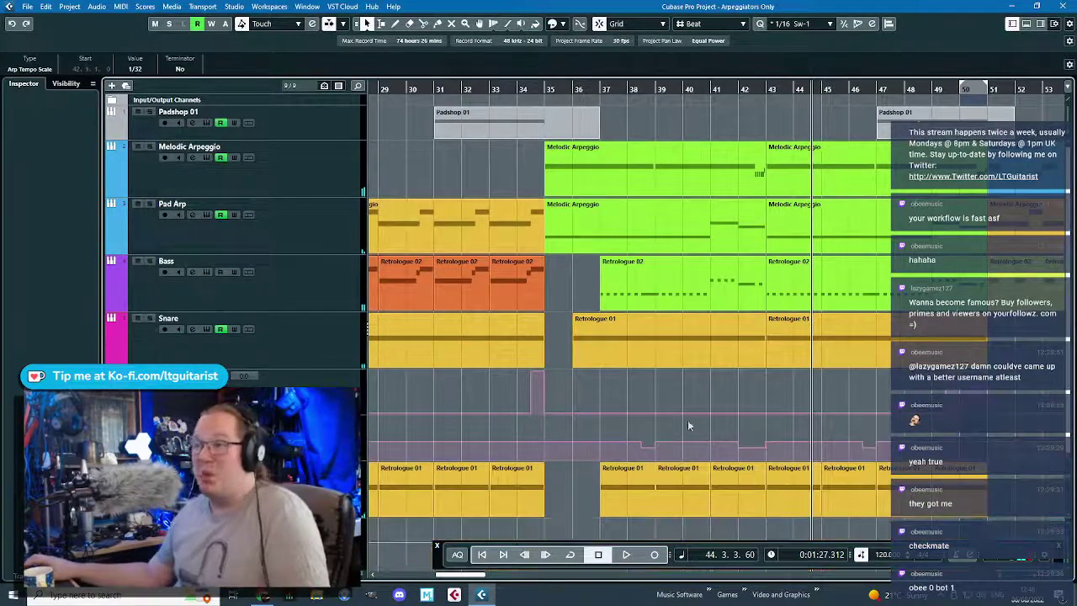
# - Try splitting the Hats part at bar 42 and deleting the one-bar section before bar 43
pyautogui.scroll(-2, 690, 424)
pyautogui.scroll(4, 759, 426)
pyautogui.click(733, 414)
pyautogui.press('3')
pyautogui.click(614, 423)
pyautogui.press('1')
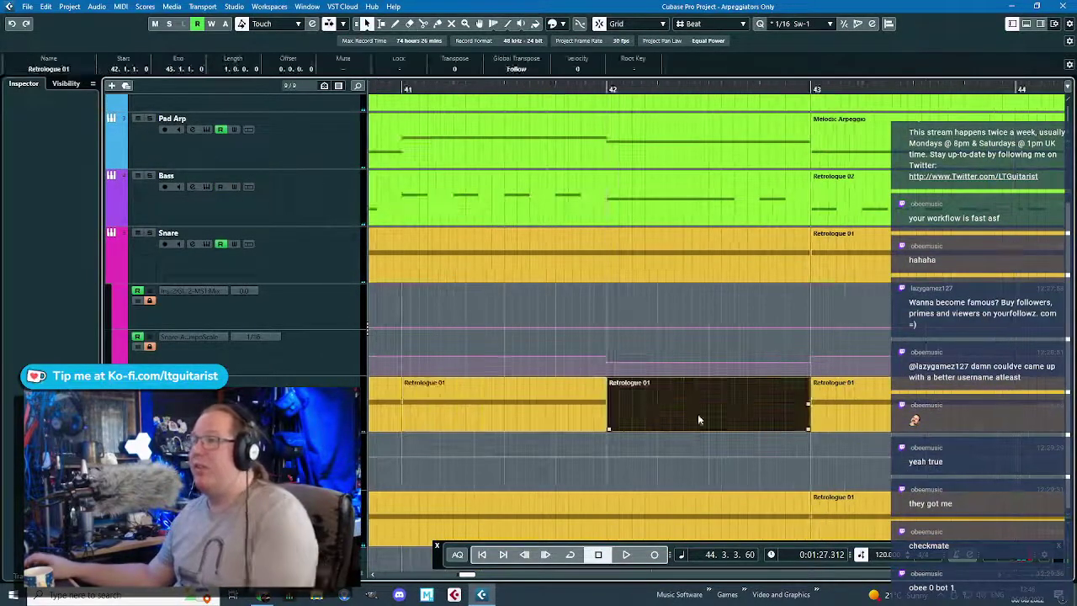
pyautogui.press('Delete')
# - Try cutting the Hats part at the third beat of bar 38 and deleting the remainder up to bar 39
pyautogui.scroll(-5, 711, 419)
pyautogui.scroll(4, 494, 407)
pyautogui.click(557, 427)
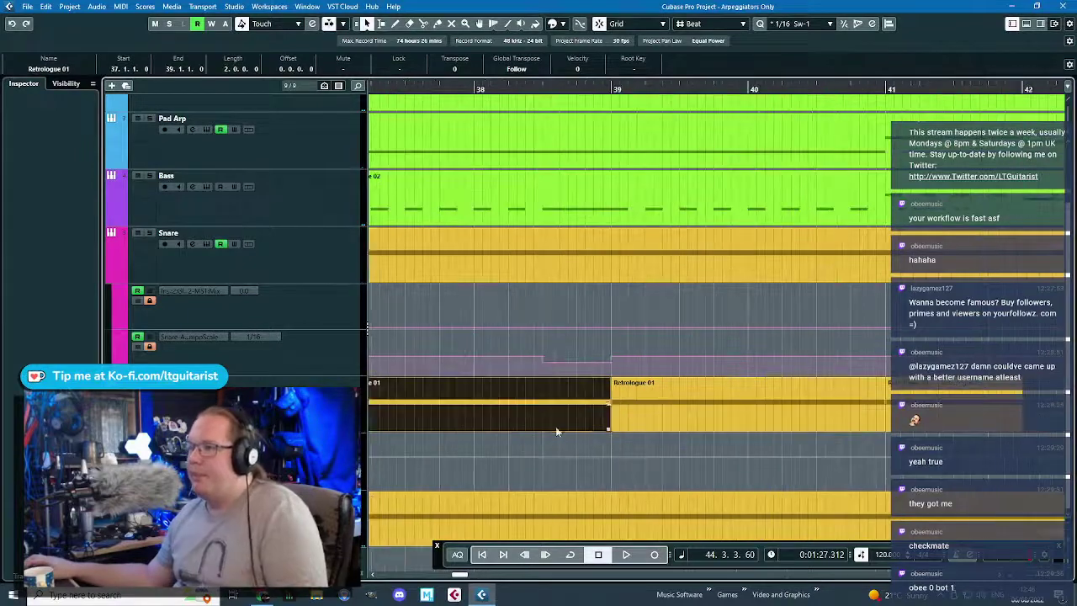
pyautogui.press('3')
pyautogui.click(551, 423)
pyautogui.press('1')
pyautogui.press('Delete')
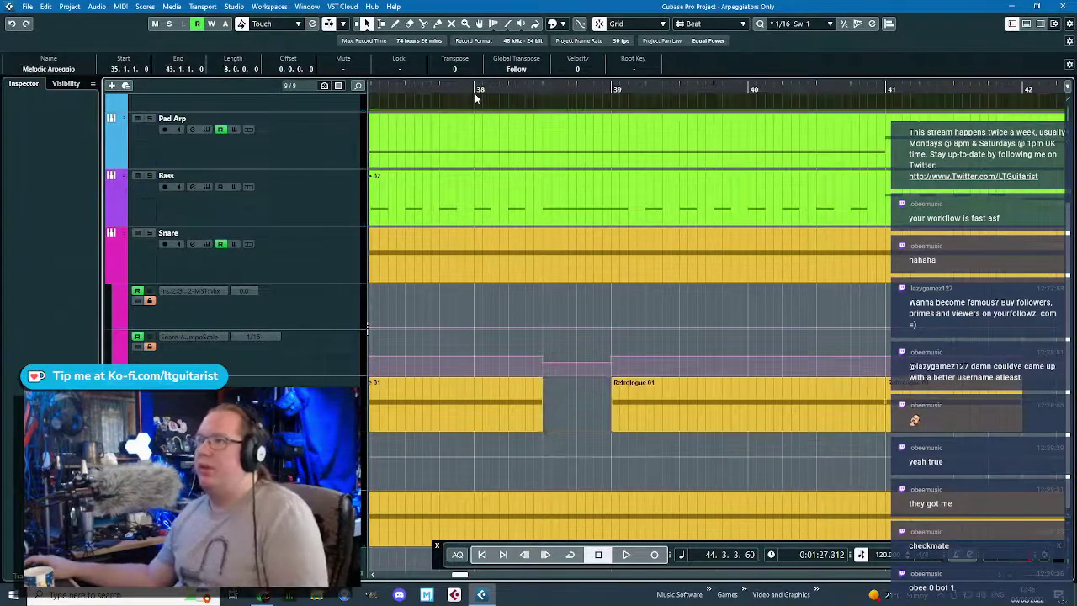
# - Try shortening the F#3 note in the Hats part starting at bar 37, close the Key Editor and play the gap before bar 39
pyautogui.click(499, 402)
pyautogui.doubleClick(498, 416)
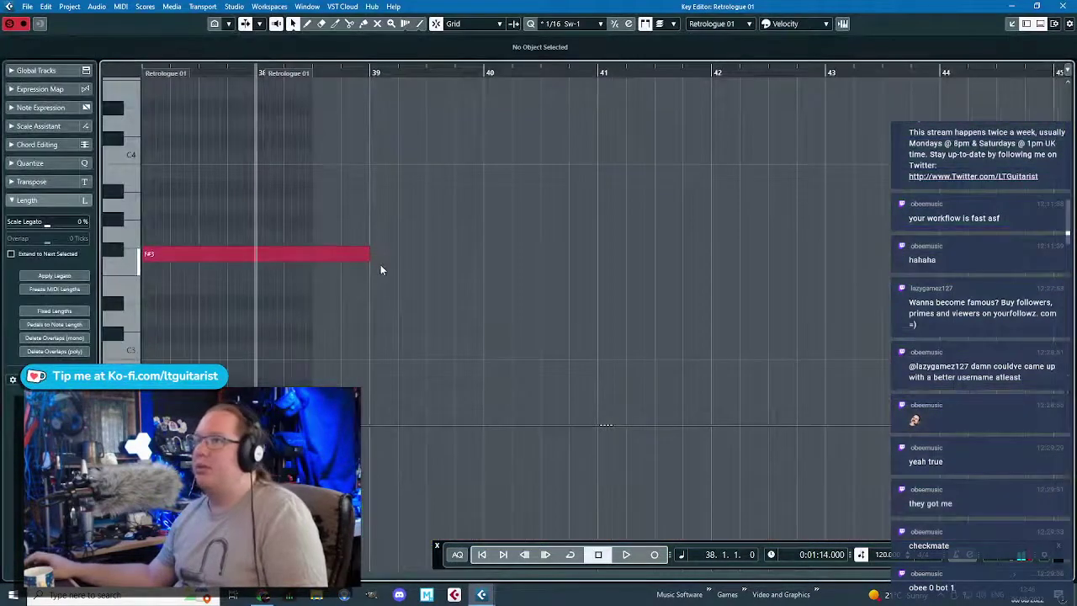
pyautogui.moveTo(410, 253); pyautogui.dragTo(356, 253)
pyautogui.click(1063, 7)
pyautogui.press('space')
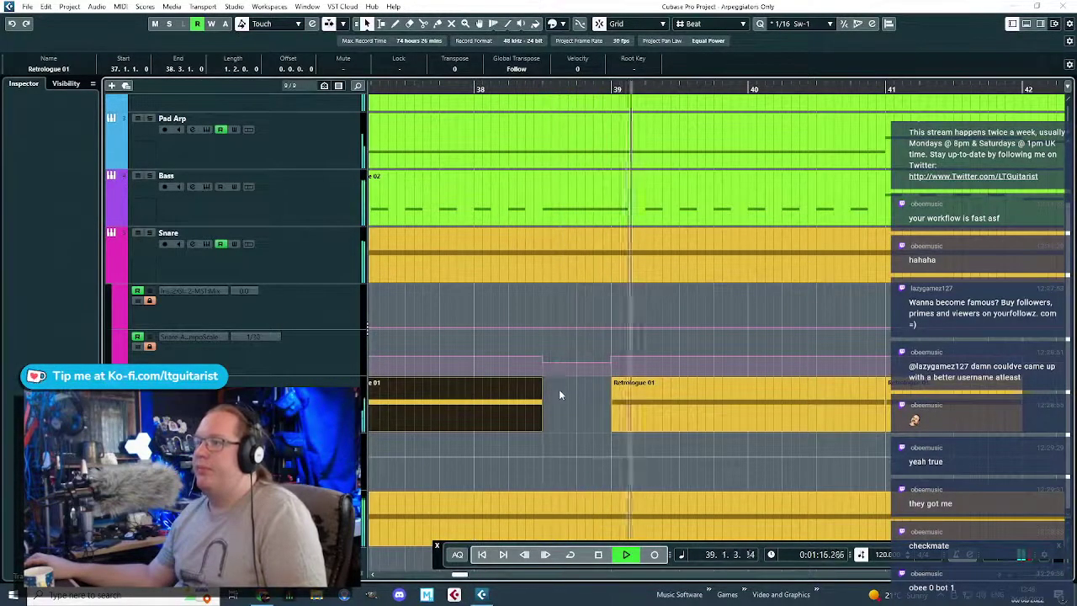
# - Try shortening the Hats part that starts at bar 45 so it ends at the third beat of bar 46
pyautogui.keyDown('ctrl'); pyautogui.scroll(-3, 558, 389); pyautogui.keyUp('ctrl')
pyautogui.keyDown('ctrl'); pyautogui.scroll(-2, 745, 450); pyautogui.keyUp('ctrl')
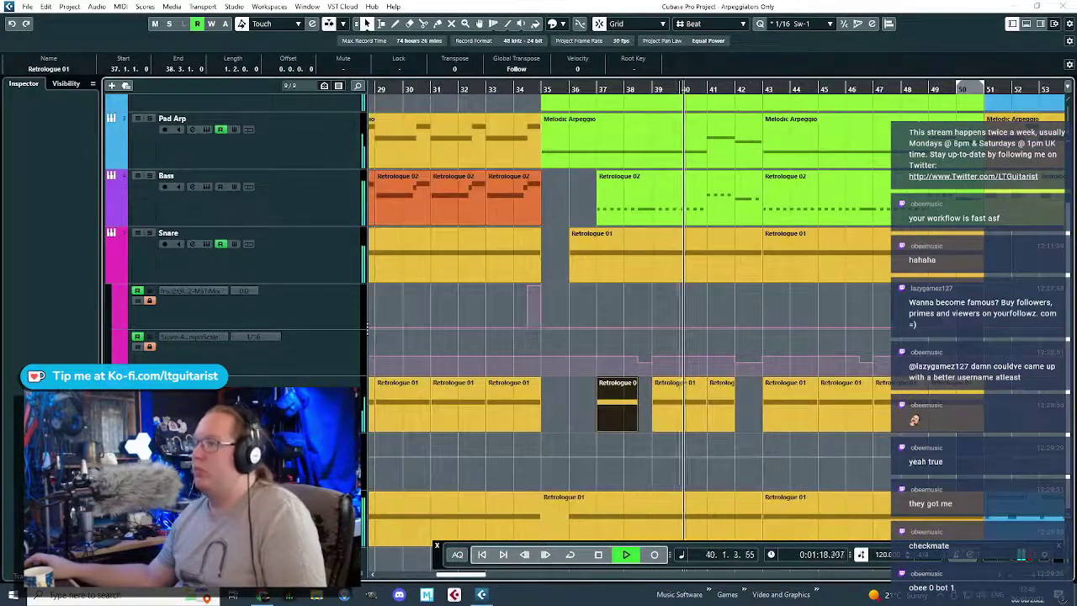
pyautogui.click(856, 428)
pyautogui.moveTo(860, 432); pyautogui.dragTo(848, 433)
pyautogui.keyDown('ctrl'); pyautogui.scroll(2, 848, 434); pyautogui.keyUp('ctrl')
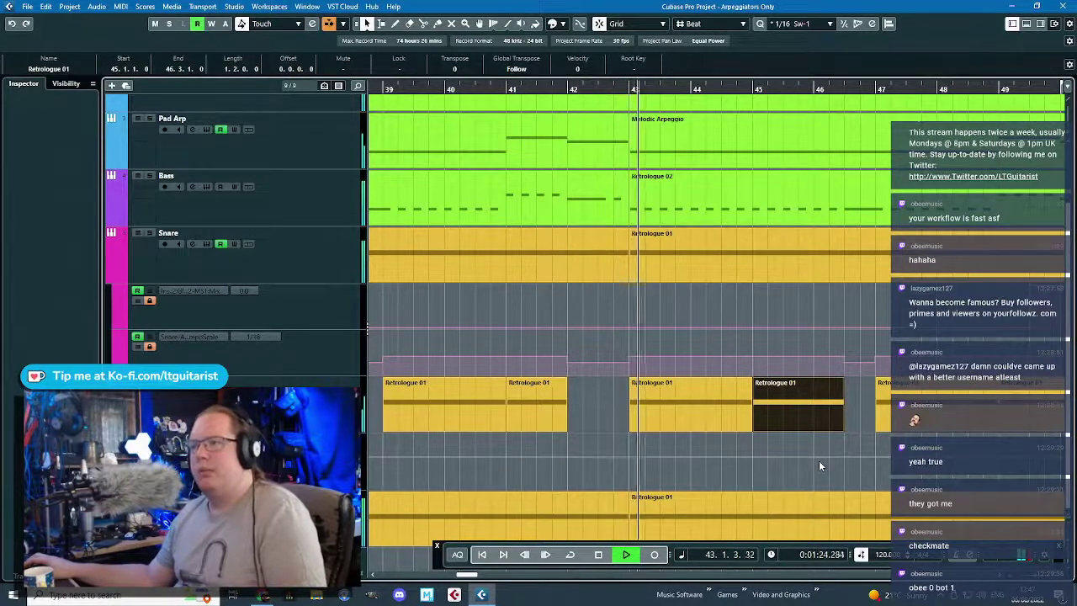
# - Undo the cuts and shortening of the Hats parts and stop playback
pyautogui.keyDown('ctrl'); pyautogui.scroll(-2, 819, 461); pyautogui.keyUp('ctrl')
pyautogui.hotkey('ctrl', 'z')
pyautogui.press('space')
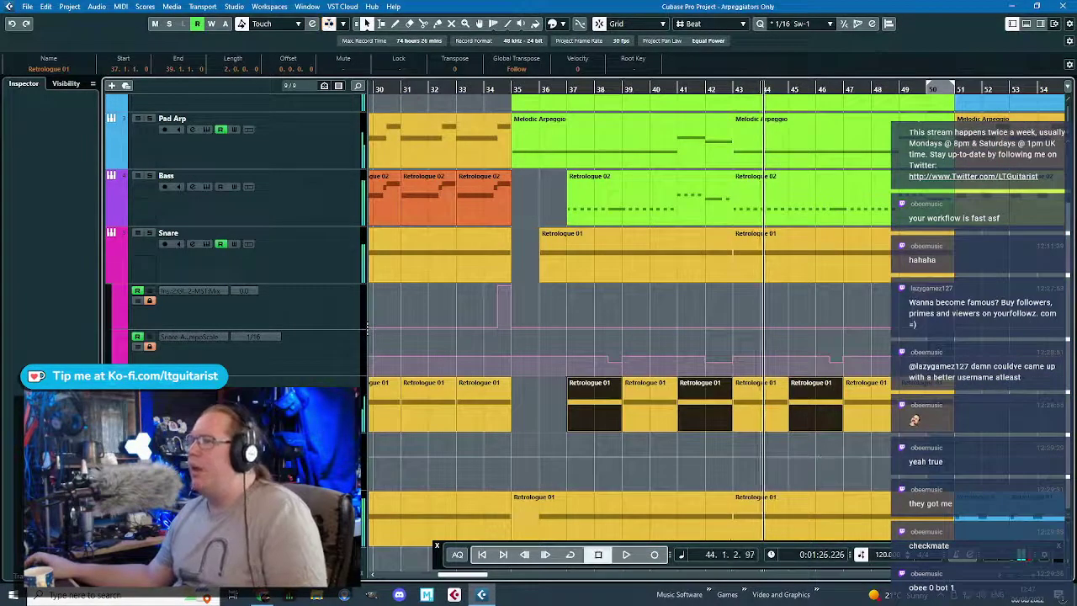
# - Open the Retrologue 2 instrument of the Hats track and move its window clear of the track list
pyautogui.click(825, 455)
pyautogui.hscroll(1, 842, 420)
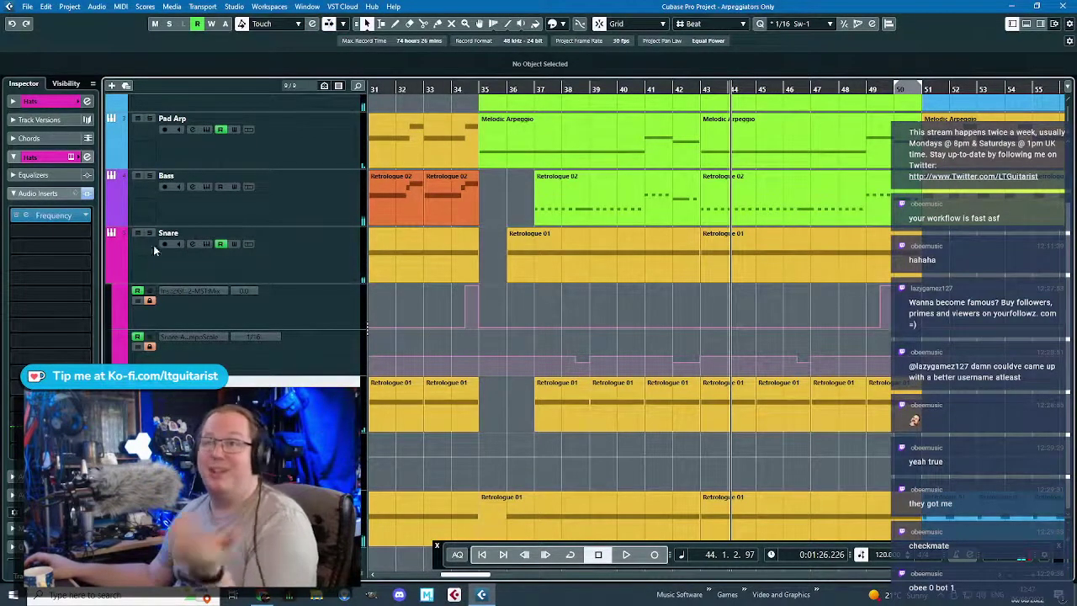
pyautogui.click(72, 158)
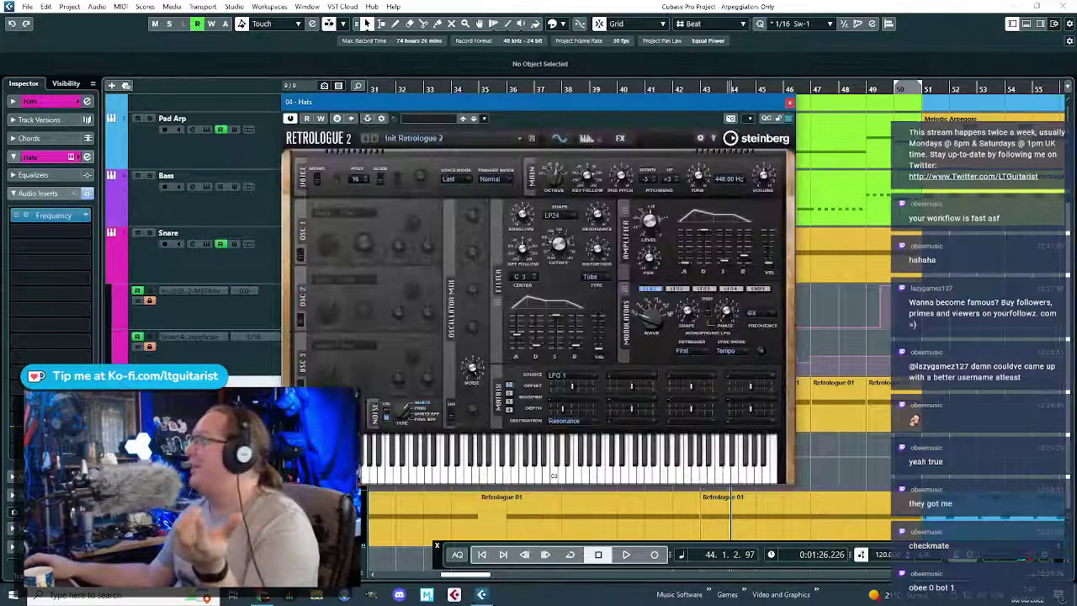
pyautogui.hotkey('alt', 'Tab')
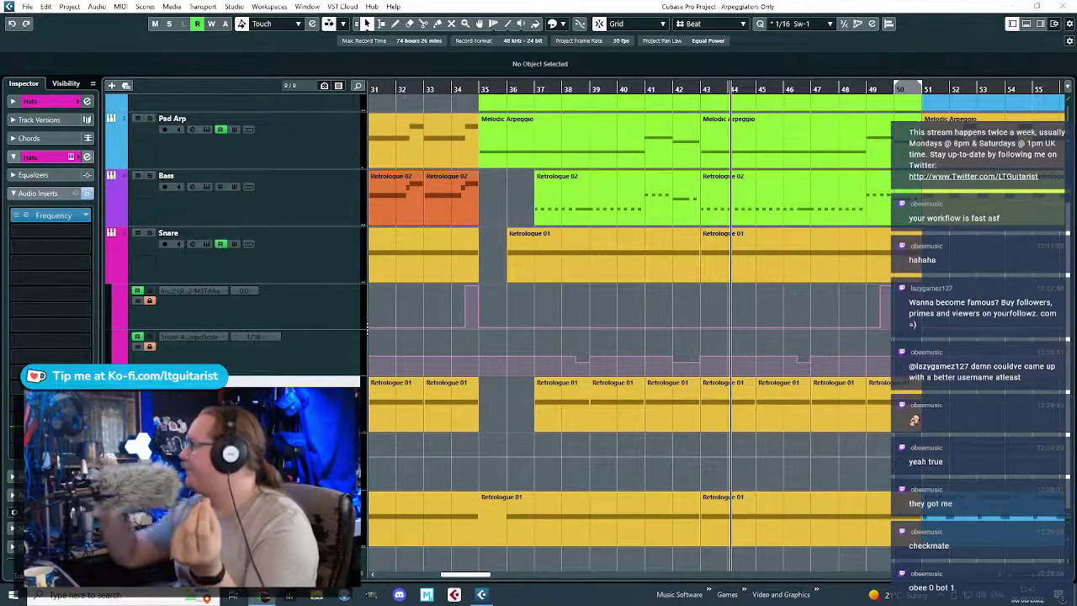
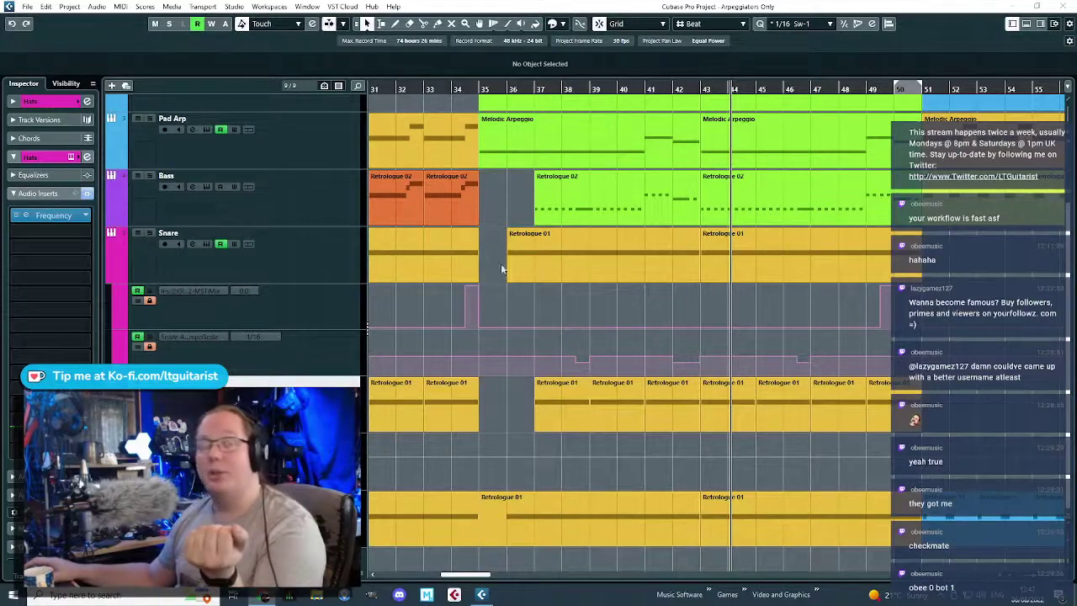
pyautogui.click(533, 295)
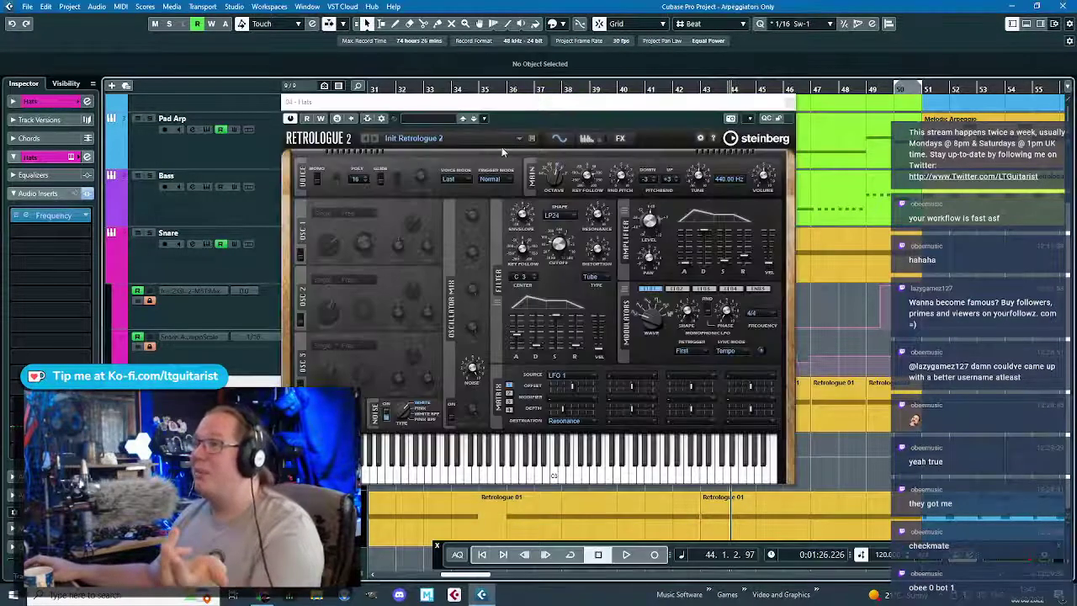
pyautogui.moveTo(528, 105); pyautogui.dragTo(618, 89)
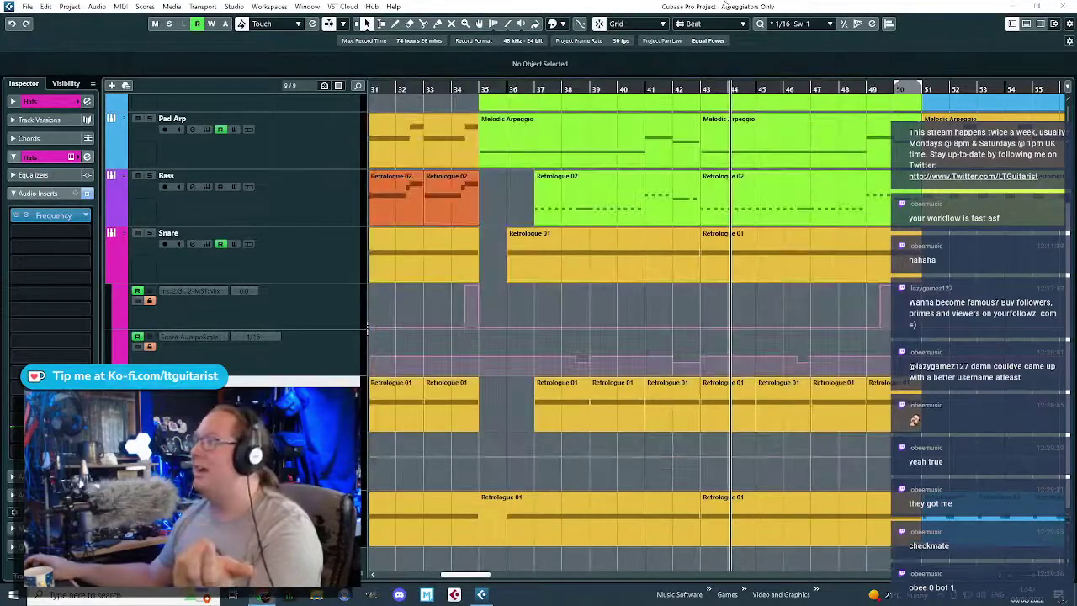
pyautogui.click(776, 5)
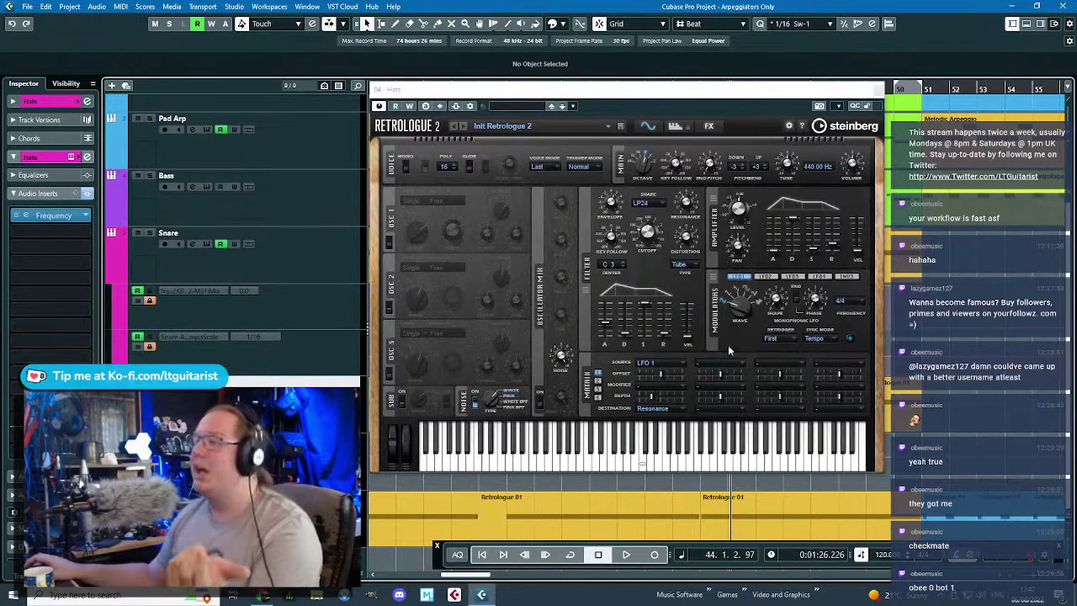
# - Show an automation track for the Hats' Arp Tempo Scale from the Retrologue 2 arpeggiator page and close the instrument
pyautogui.click(675, 125)
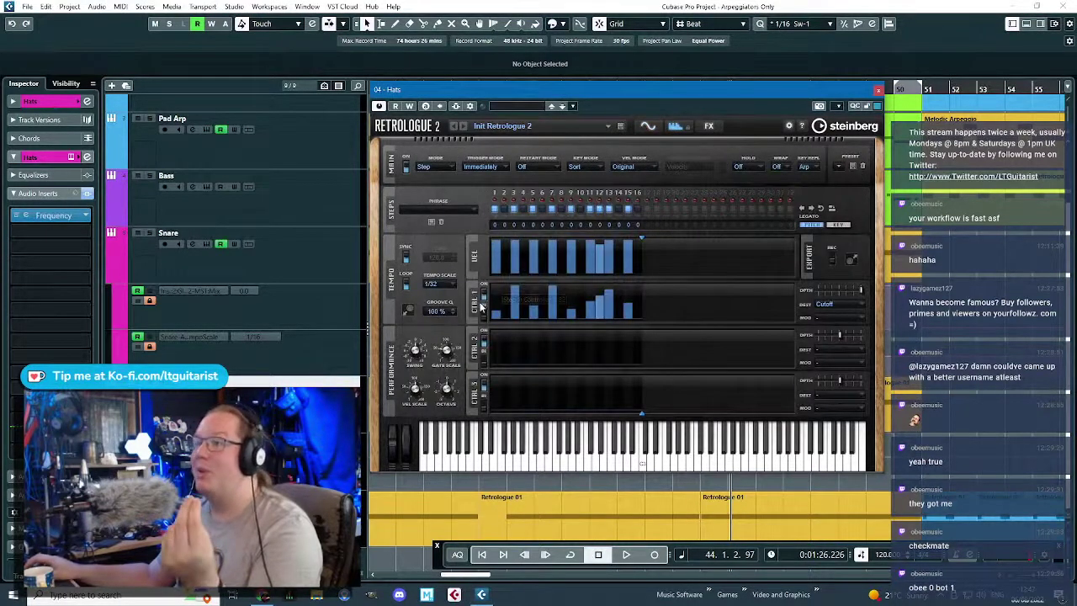
pyautogui.click(444, 286)
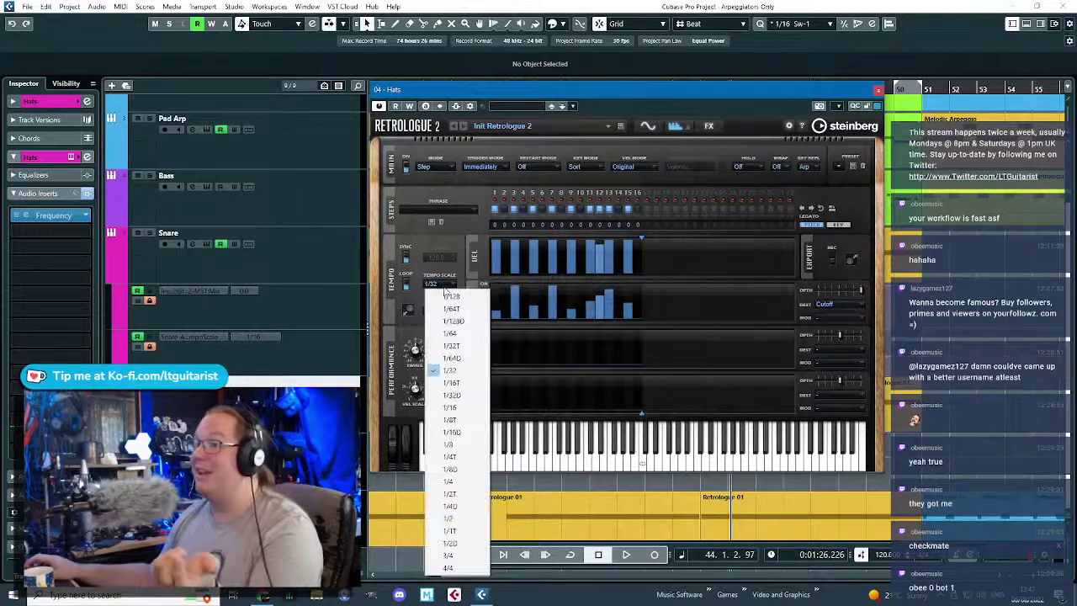
pyautogui.click(444, 286)
pyautogui.rightClick(444, 284)
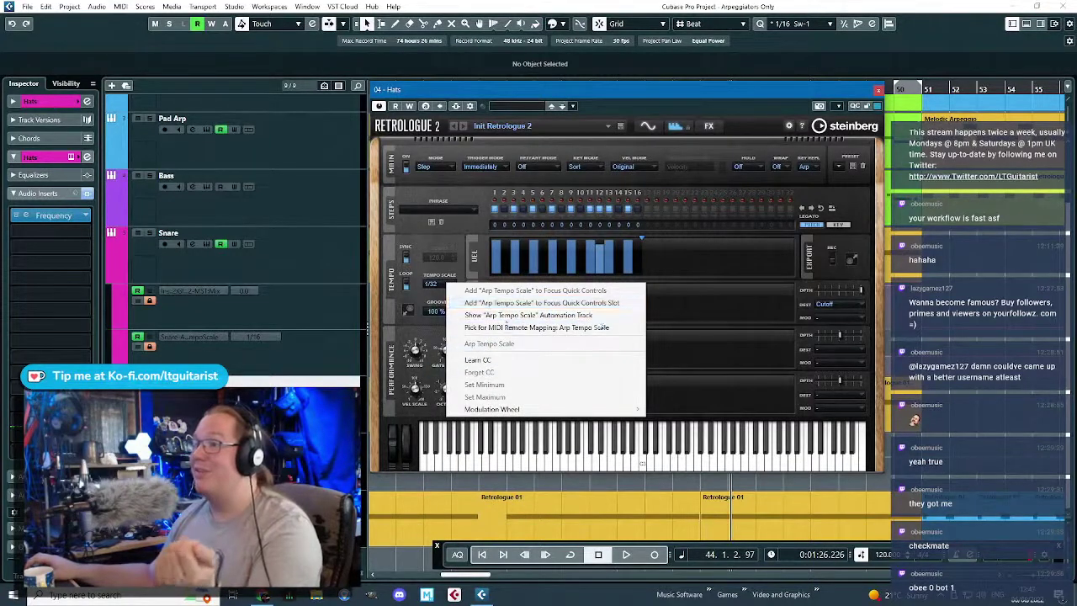
pyautogui.click(580, 315)
pyautogui.click(878, 90)
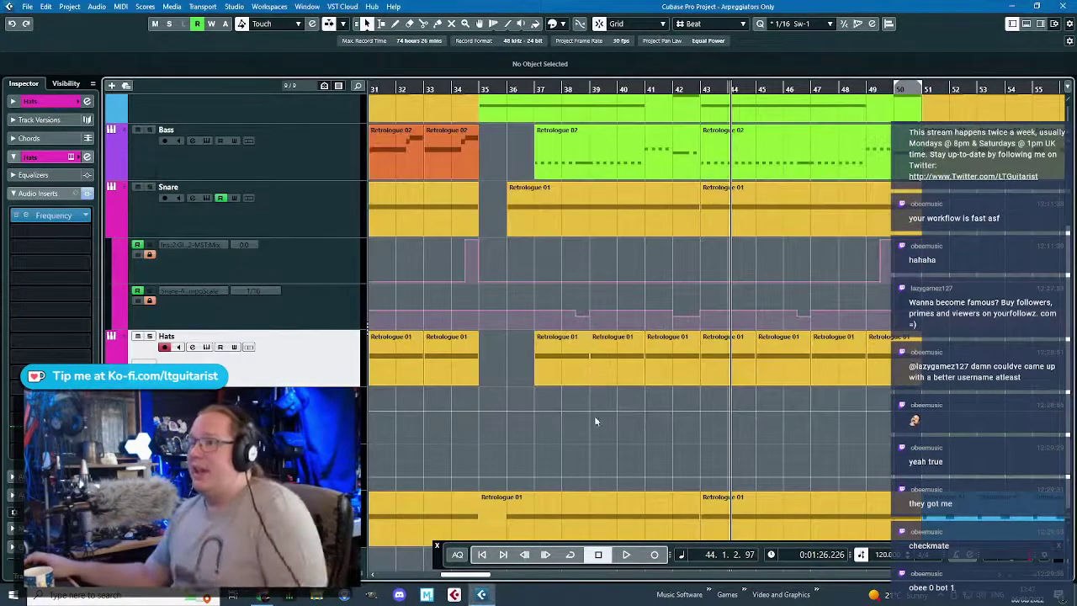
# - Solo the Hats and Snare tracks and play them up to the snare fill at the third beat of bar 46
pyautogui.press('s')
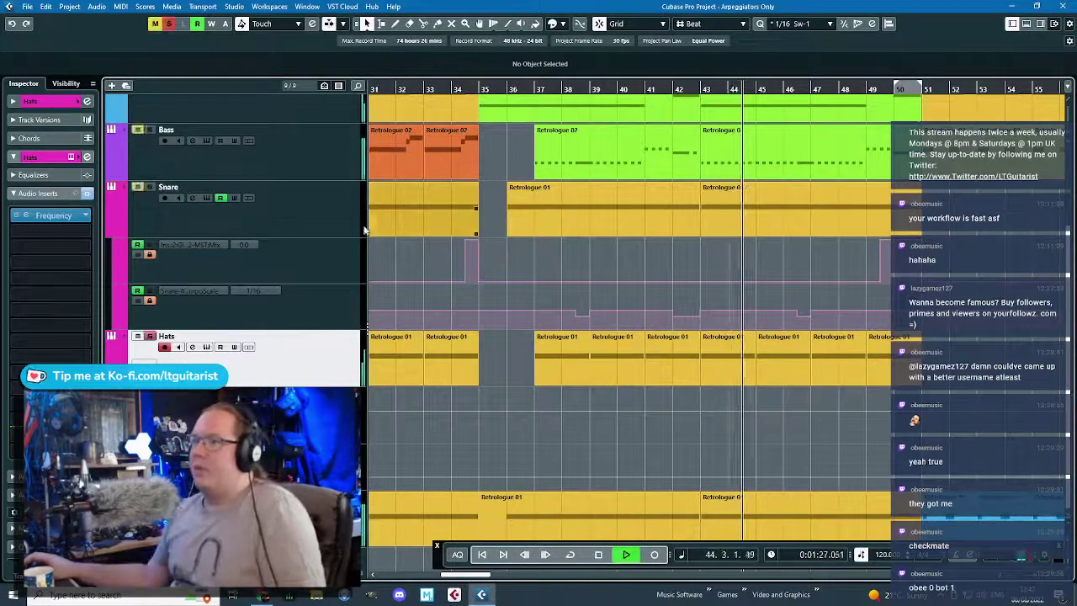
pyautogui.click(350, 228)
pyautogui.press('s')
pyautogui.scroll(2, 853, 453)
pyautogui.scroll(2, 864, 450)
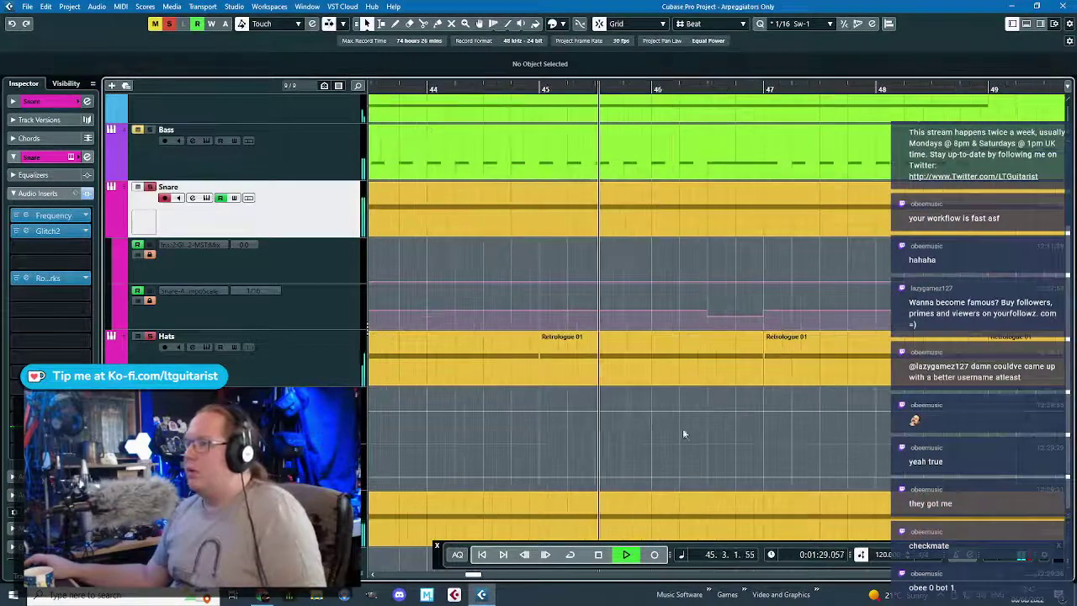
pyautogui.scroll(1, 720, 429)
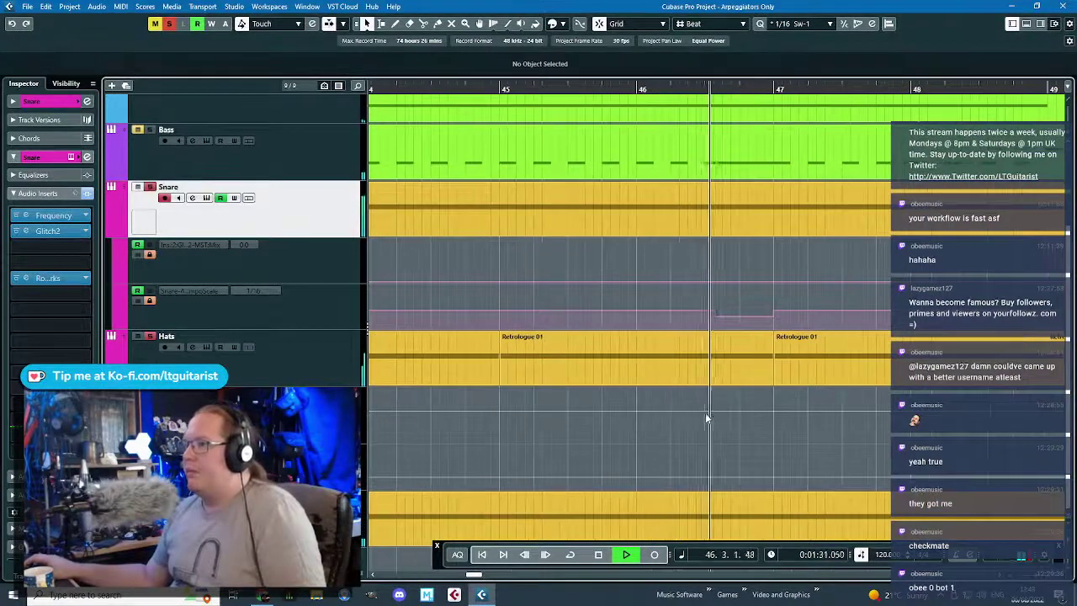
pyautogui.press('space')
# - Automate the Hats' Arp Tempo Scale to 1/8 from the third beat of bar 46, returning to 1/32 at bar 47
pyautogui.click(707, 410)
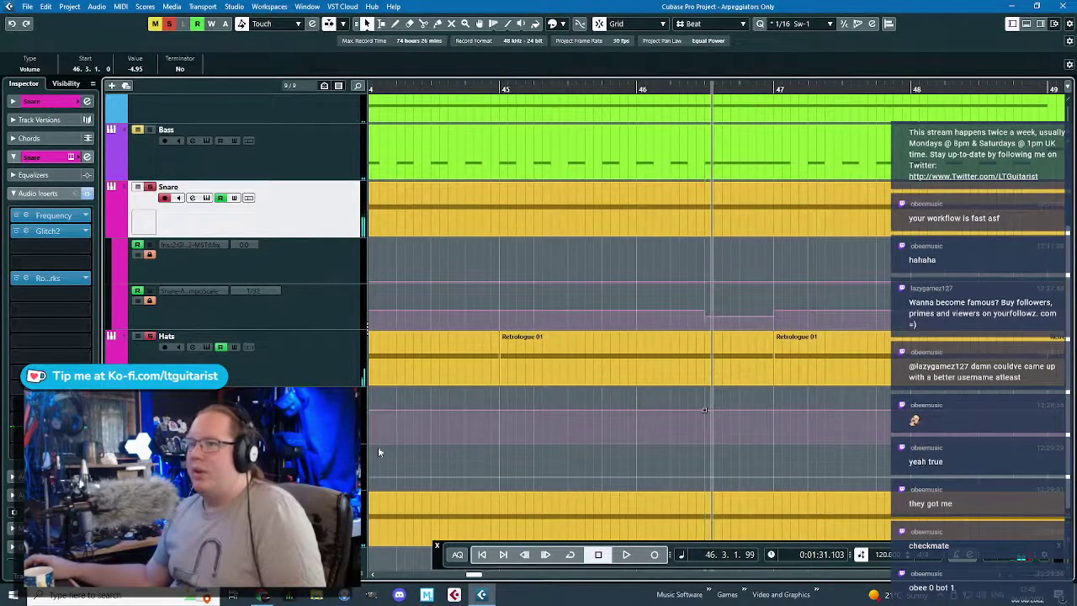
pyautogui.click(202, 406)
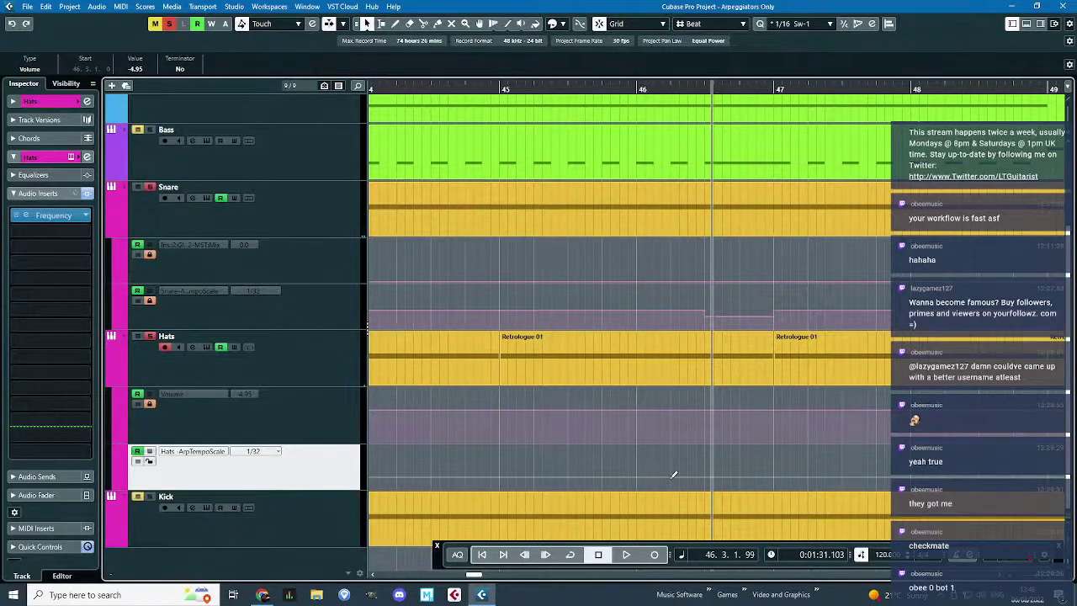
pyautogui.click(716, 478)
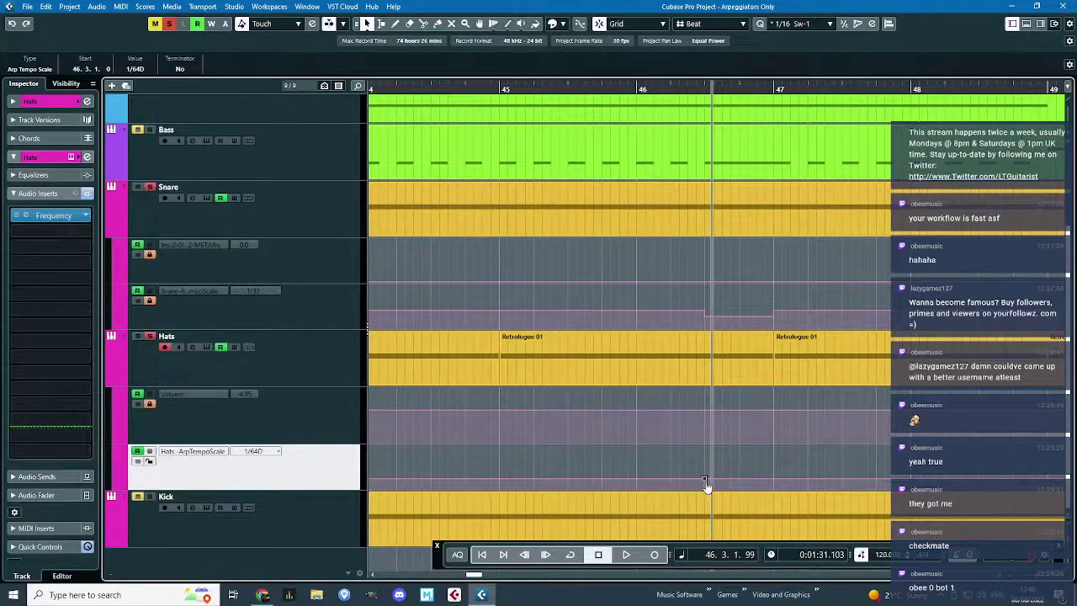
pyautogui.moveTo(706, 483); pyautogui.dragTo(706, 485)
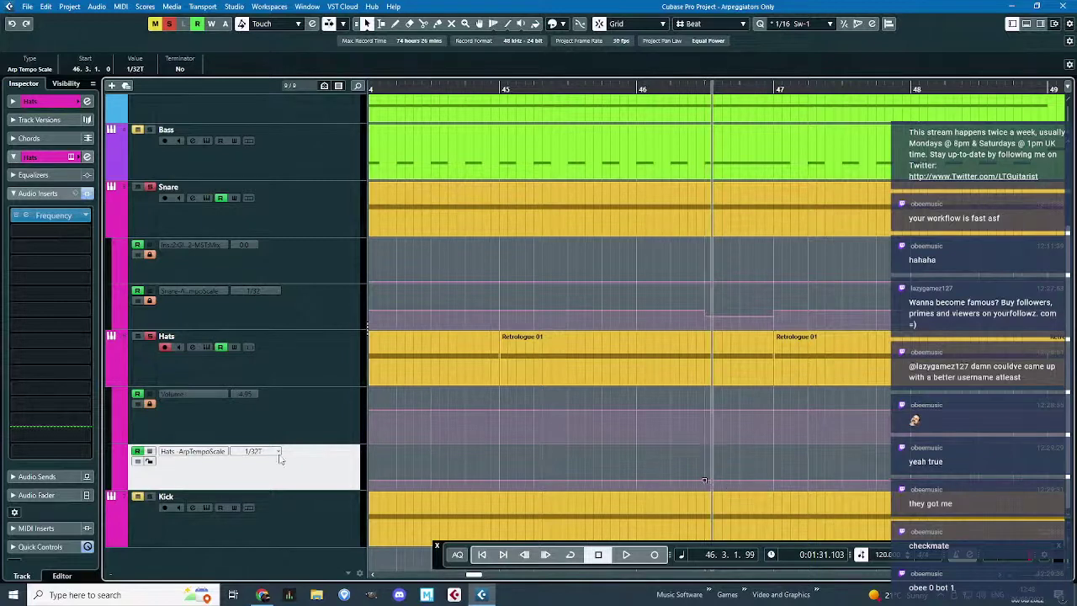
pyautogui.click(86, 157)
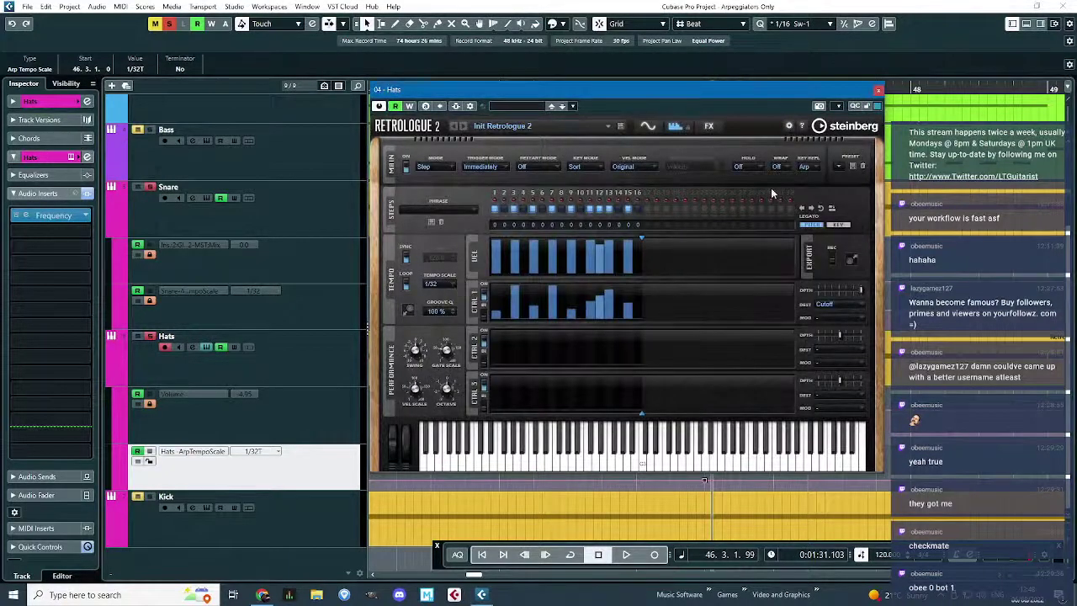
pyautogui.click(878, 90)
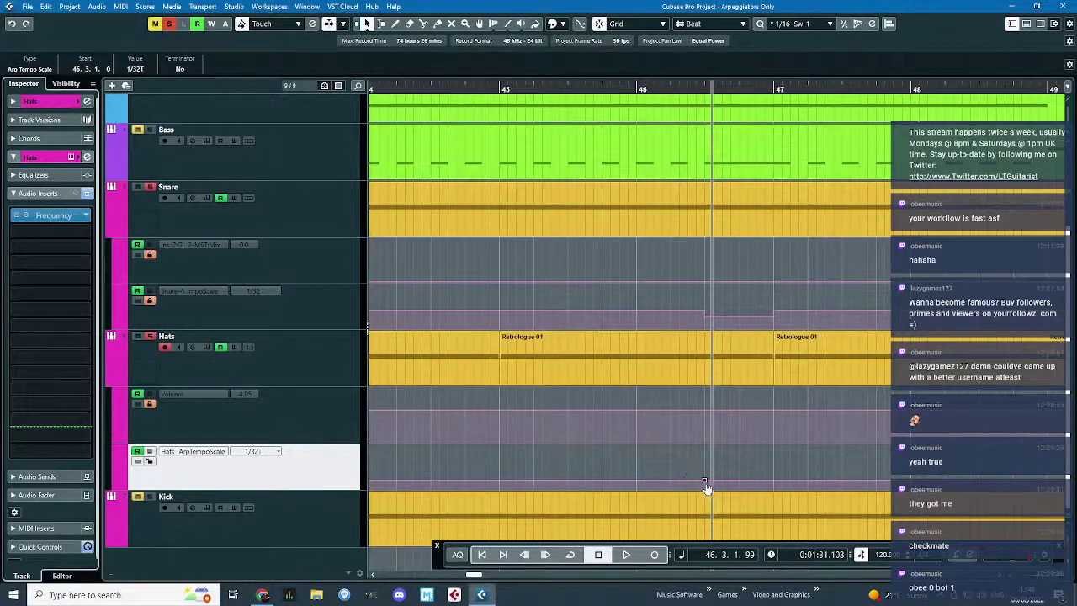
pyautogui.moveTo(705, 483); pyautogui.dragTo(705, 478)
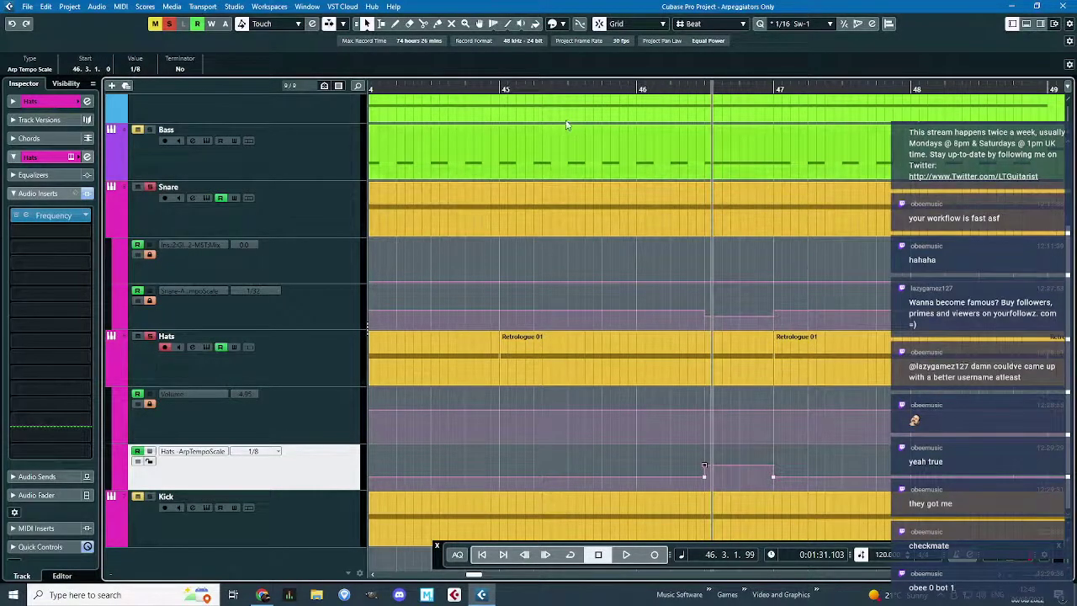
# - Play back the soloed Snare and Hats from bar 45 through the Hats' tempo scale change before bar 47
pyautogui.click(502, 89)
pyautogui.press('space')
pyautogui.click(852, 459)
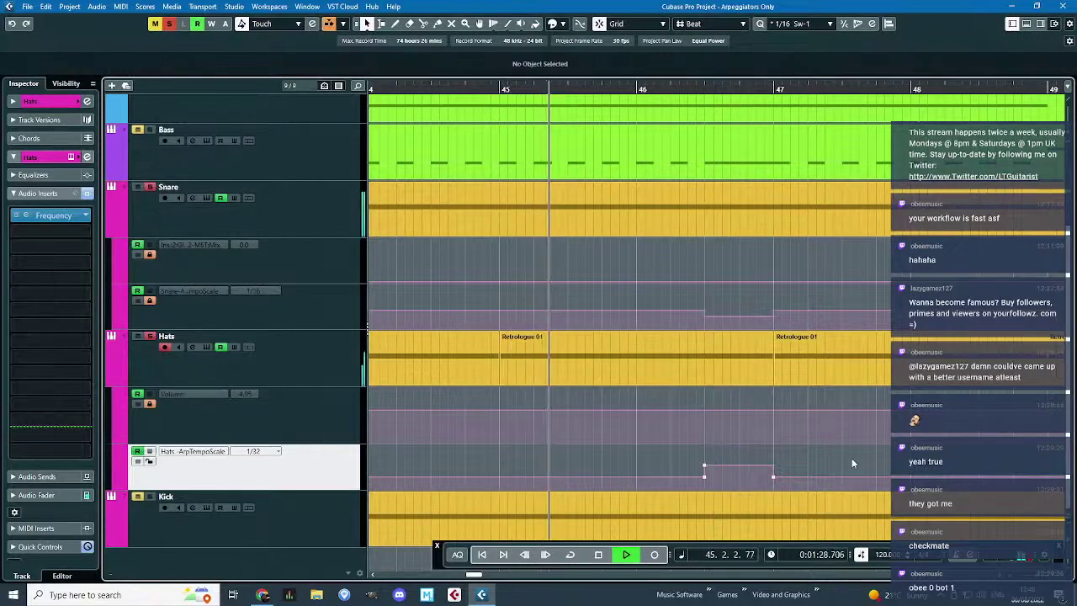
pyautogui.scroll(1, 806, 442)
pyautogui.scroll(1, 784, 437)
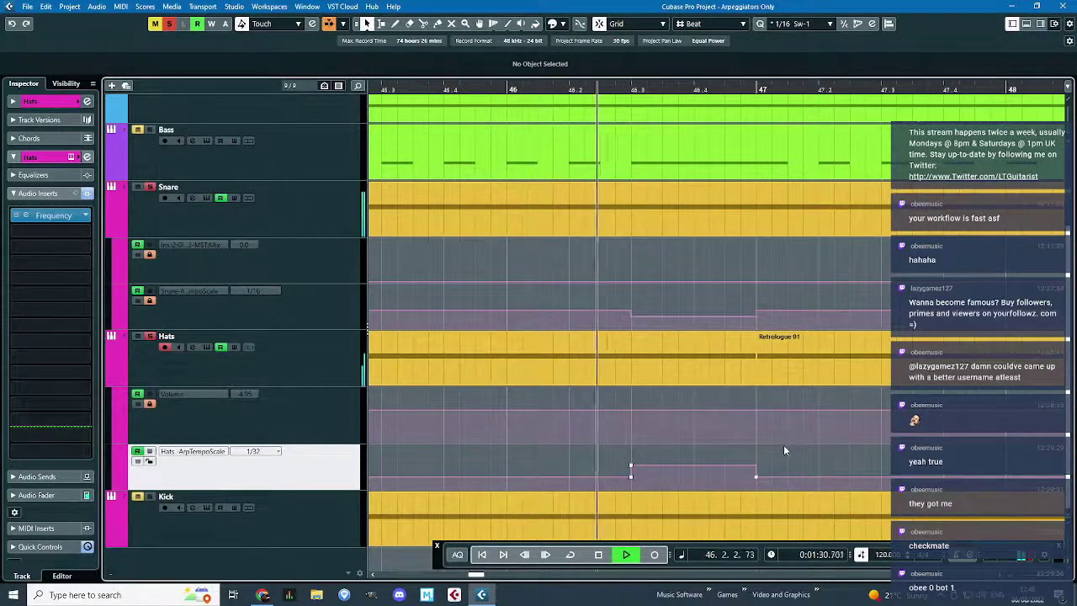
pyautogui.scroll(-2, 783, 444)
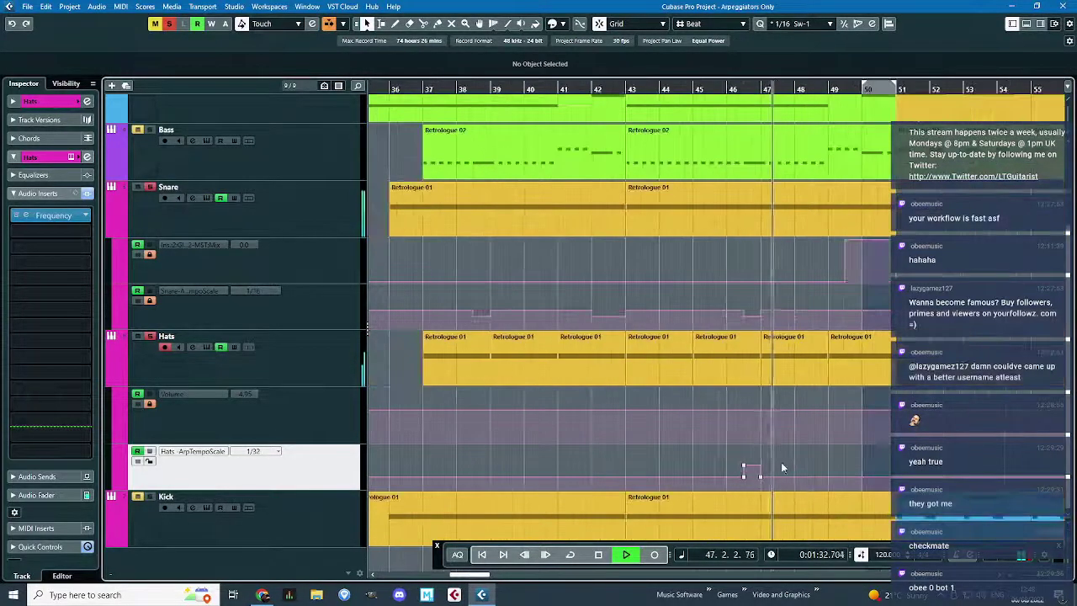
pyautogui.press('space')
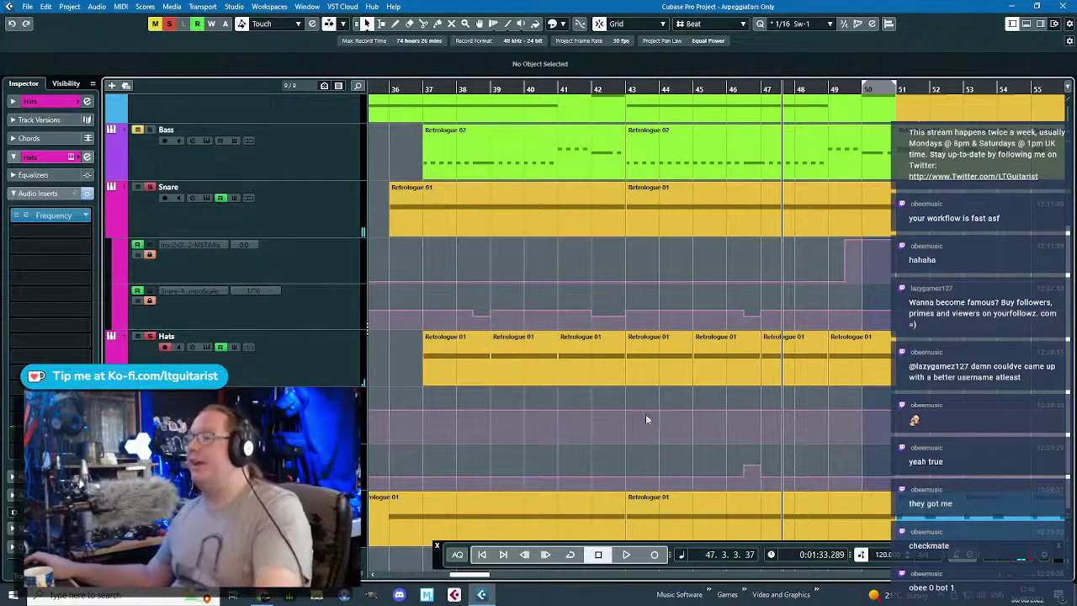
# - Add another 1/8 tempo scale fill on the Hats from the third beat of bar 49 to bar 50, with 1/32 points at bars 49, 50 and 51
pyautogui.scroll(1, 805, 477)
pyautogui.scroll(3, 834, 469)
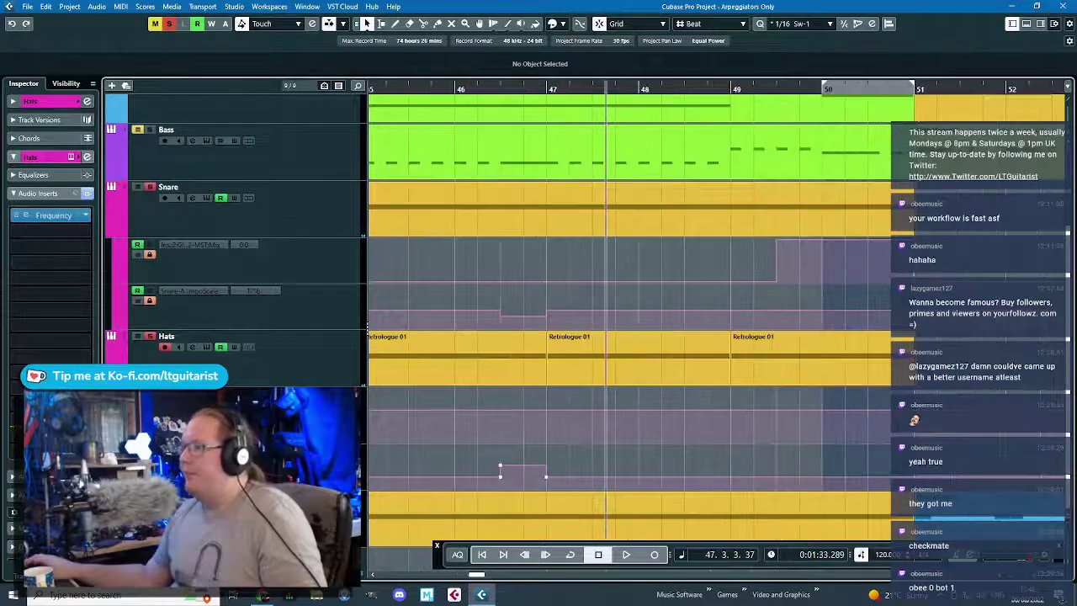
pyautogui.scroll(1, 745, 469)
pyautogui.click(731, 474)
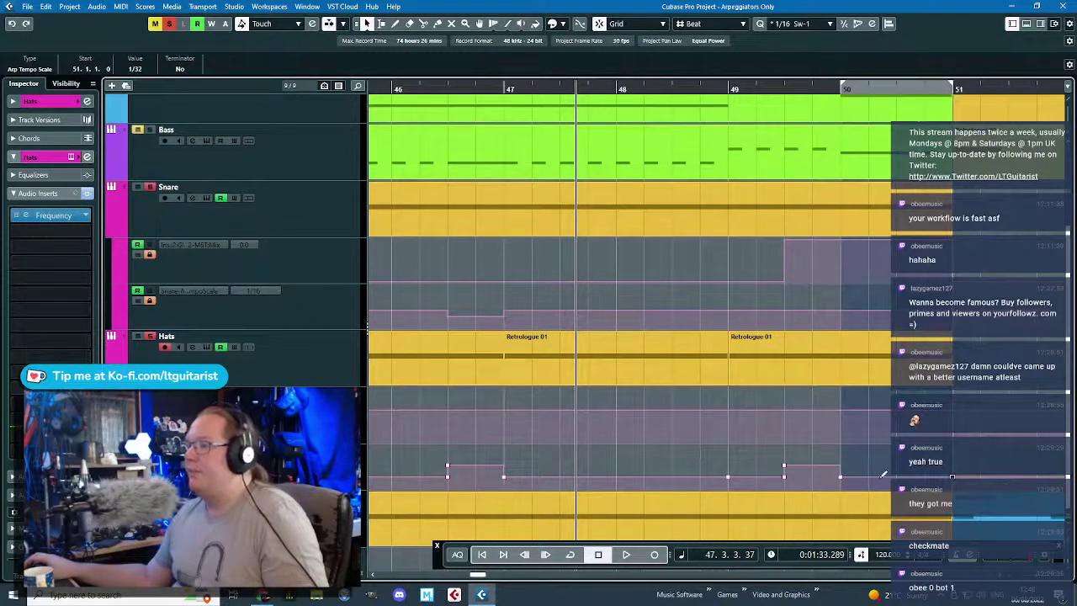
# - Raise the Hats' Arp Tempo Scale to 1/4 from bar 50 and play back the soloed fill past bar 51
pyautogui.moveTo(843, 481); pyautogui.dragTo(844, 467)
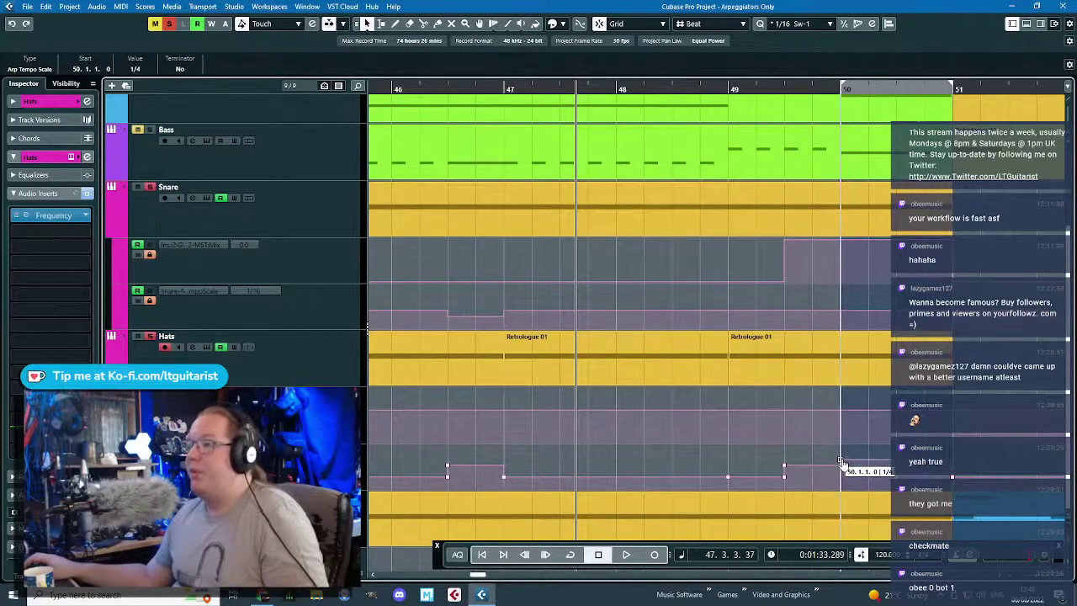
pyautogui.press('space')
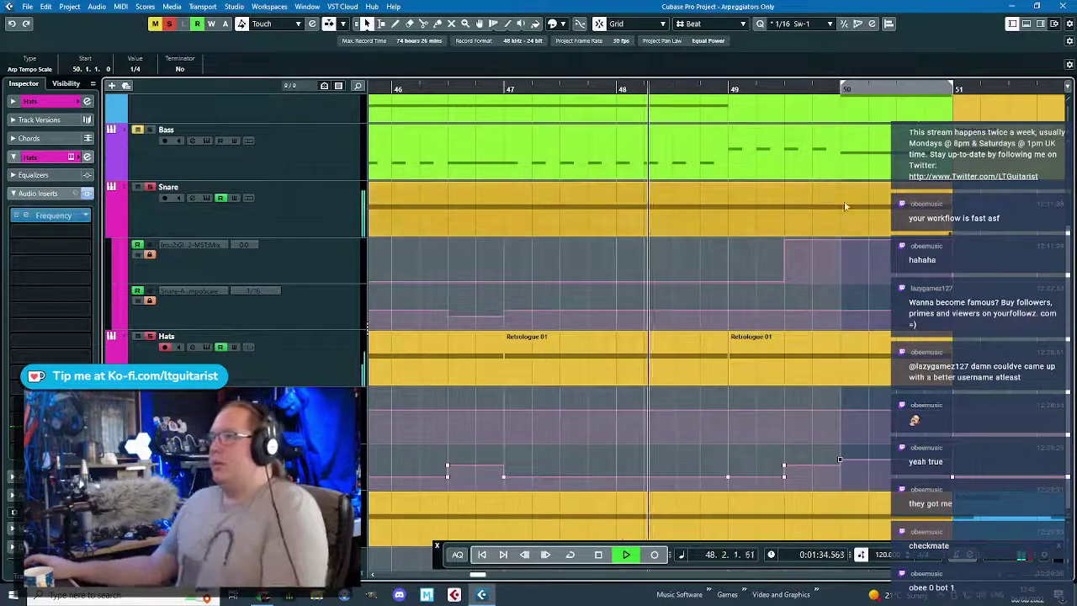
pyautogui.click(1036, 284)
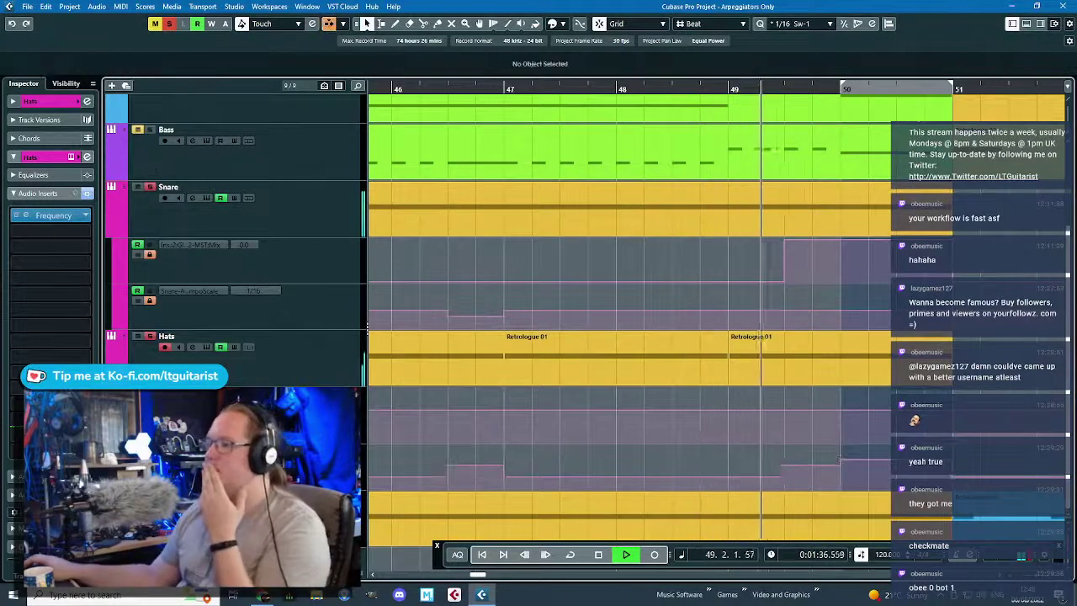
pyautogui.hscroll(2, 1037, 284)
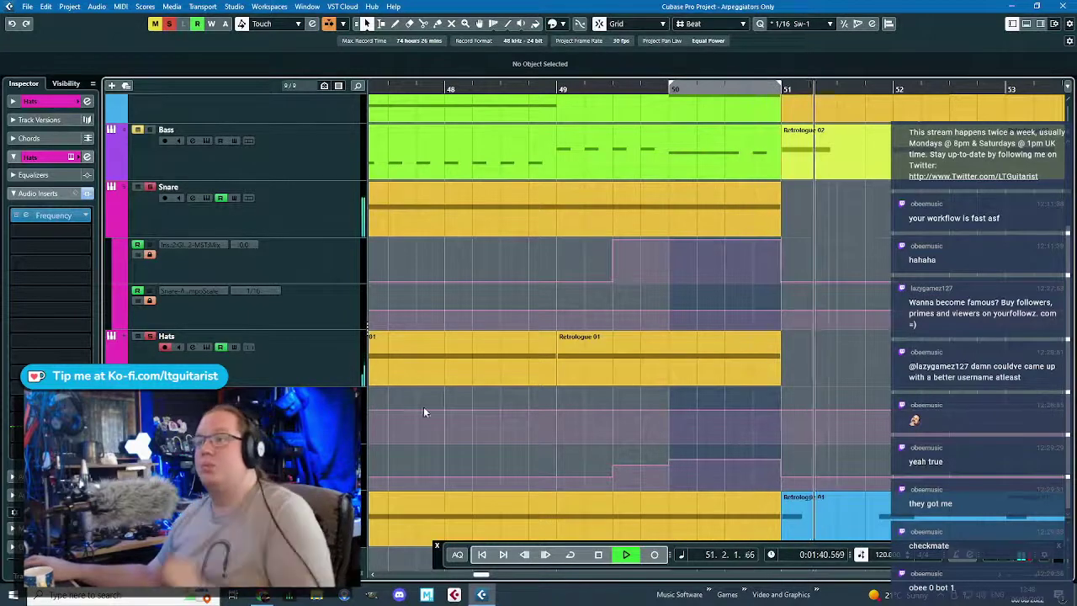
pyautogui.scroll(-3, 560, 432)
pyautogui.press('space')
# - Add a 1/64 Arp Tempo Scale change on the Hats from the third beat of bar 42 to bar 43 and play it back
pyautogui.moveTo(459, 265); pyautogui.dragTo(714, 230)
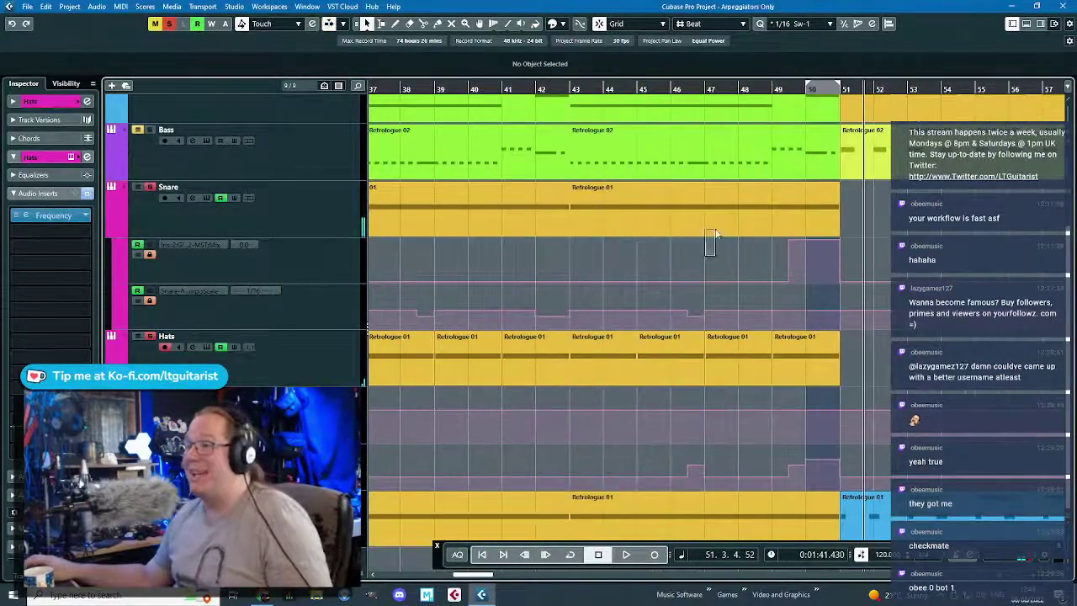
pyautogui.moveTo(603, 281); pyautogui.dragTo(532, 496)
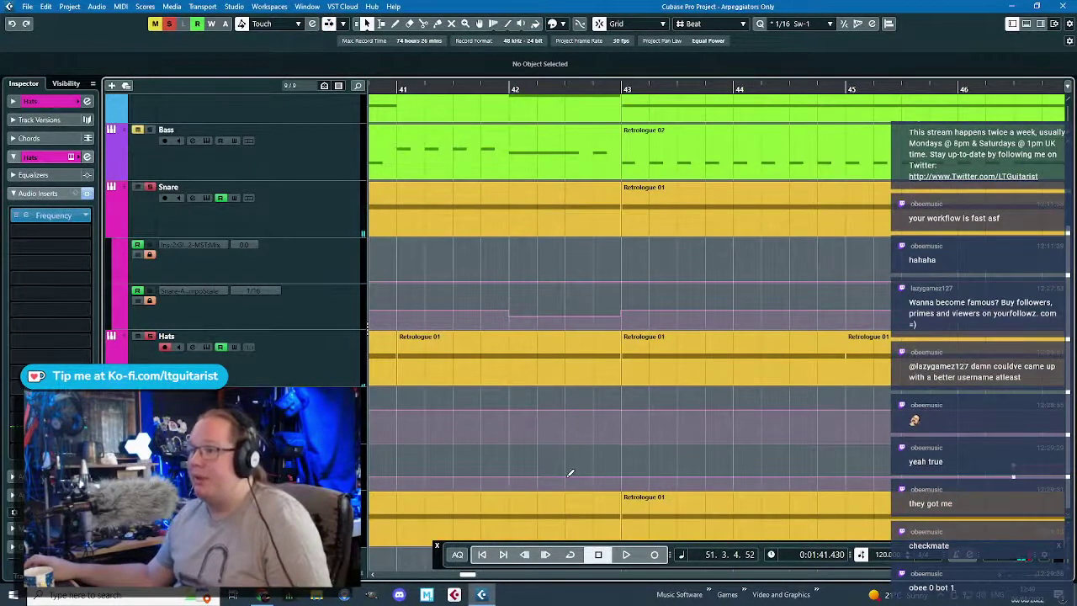
pyautogui.click(569, 476)
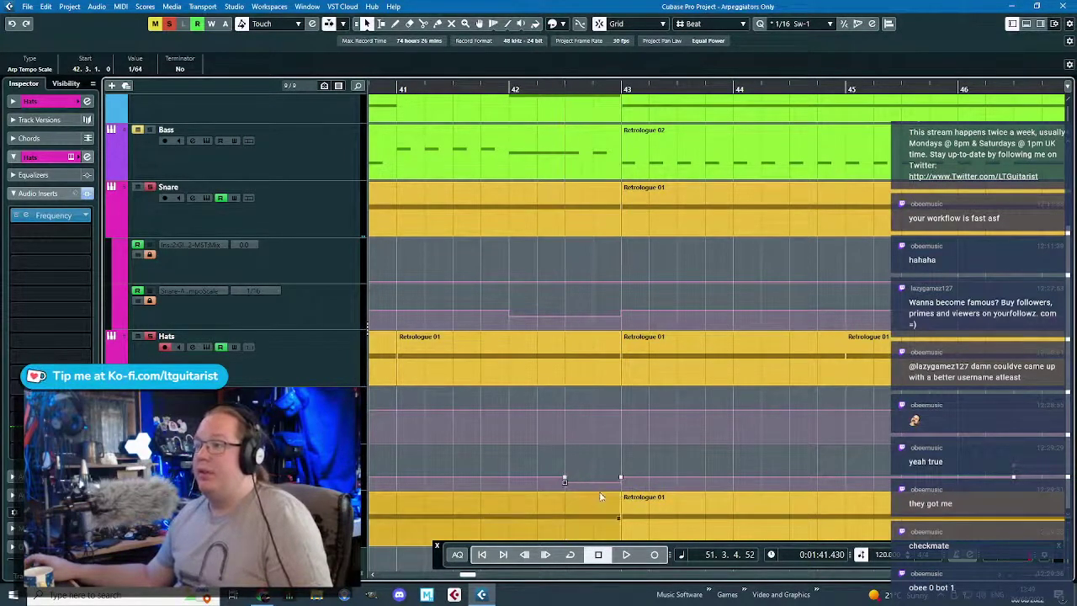
pyautogui.click(512, 87)
pyautogui.press('space')
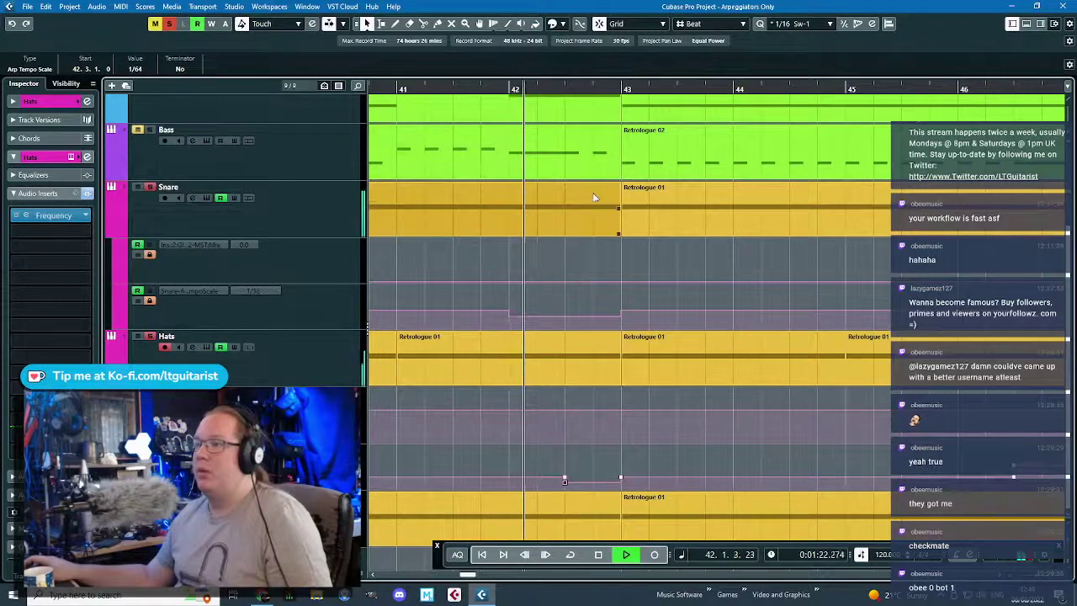
pyautogui.press('space')
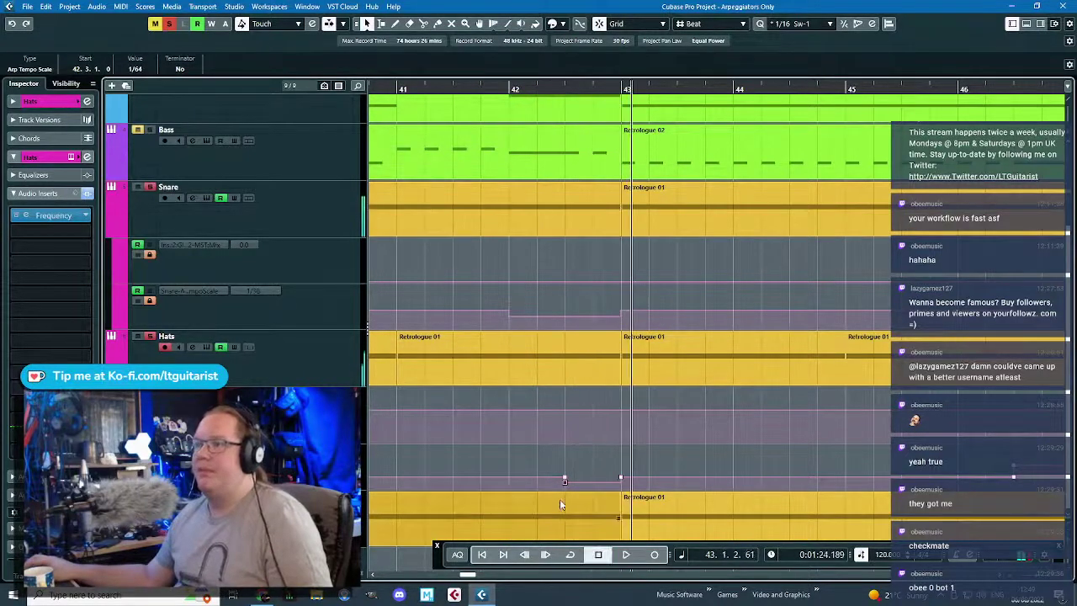
# - Set the Hats' Arp Tempo Scale at the third beat of bar 42 to 1/8 and play back from bar 42
pyautogui.moveTo(565, 480); pyautogui.dragTo(565, 464)
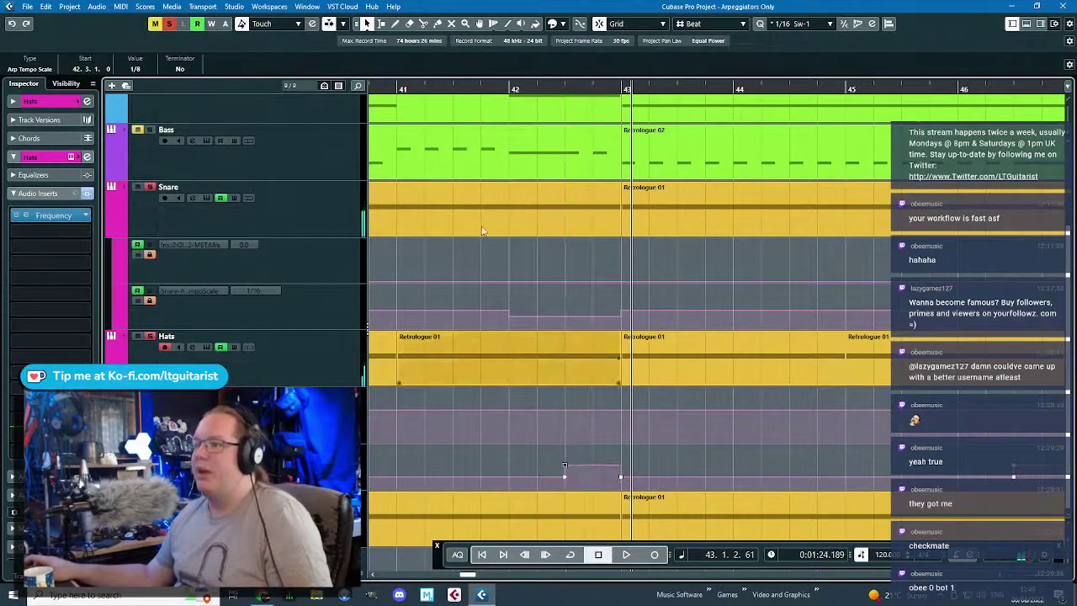
pyautogui.click(510, 87)
pyautogui.press('space')
pyautogui.click(604, 270)
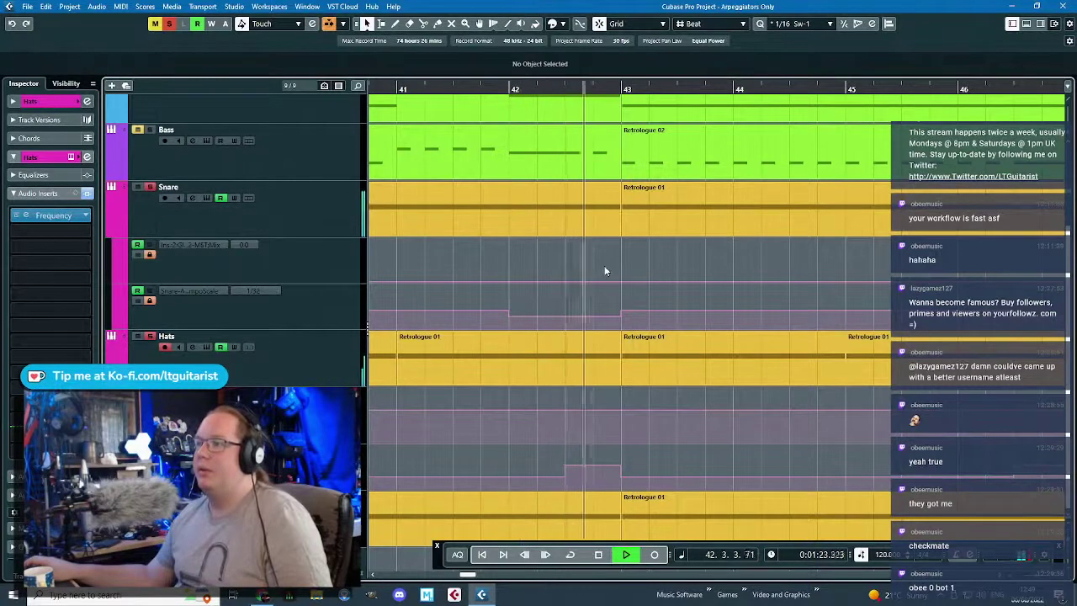
pyautogui.scroll(-1, 560, 454)
pyautogui.press('space')
# - Extend the Hats' 1/8 tempo scale fill so that it starts at the beginning of bar 42
pyautogui.click(564, 478)
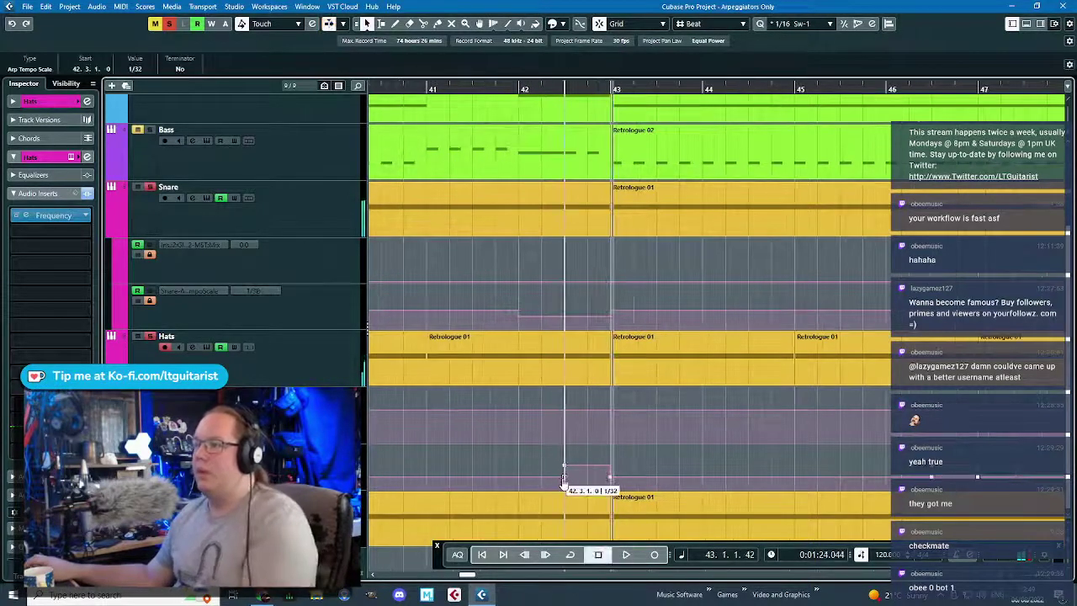
pyautogui.click(518, 477)
pyautogui.moveTo(567, 470); pyautogui.dragTo(520, 472)
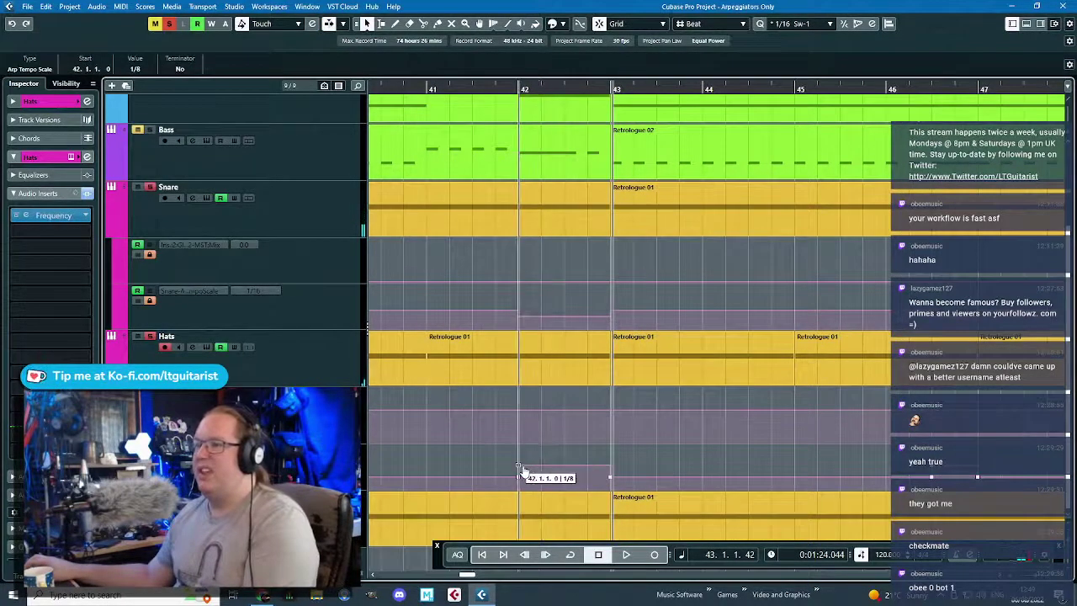
# - Automate the Hats' Arp Tempo Scale to 1/8 from bar 18 to bar 19 and play it back from bar 17
pyautogui.scroll(-4, 607, 388)
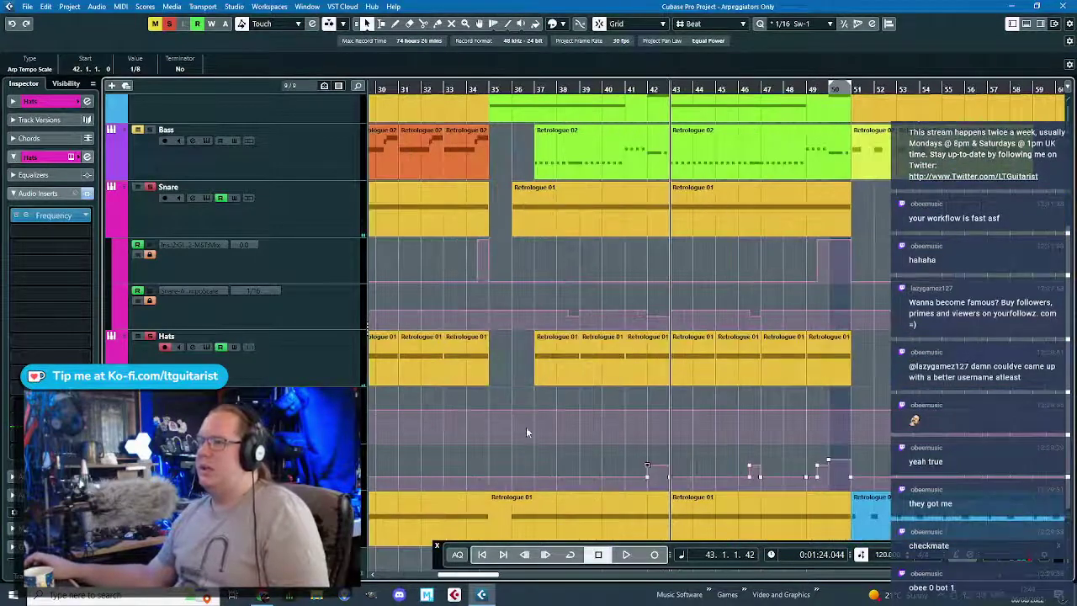
pyautogui.scroll(4, 459, 461)
pyautogui.click(469, 462)
pyautogui.hscroll(-2, 491, 459)
pyautogui.scroll(-3, 496, 458)
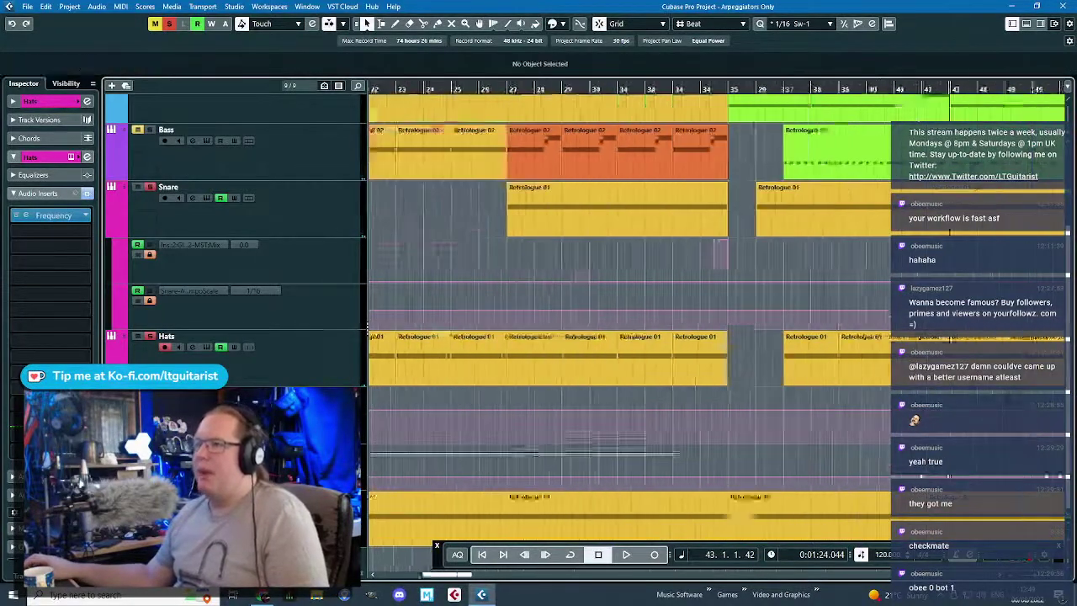
pyautogui.hscroll(-4, 761, 459)
pyautogui.scroll(3, 673, 452)
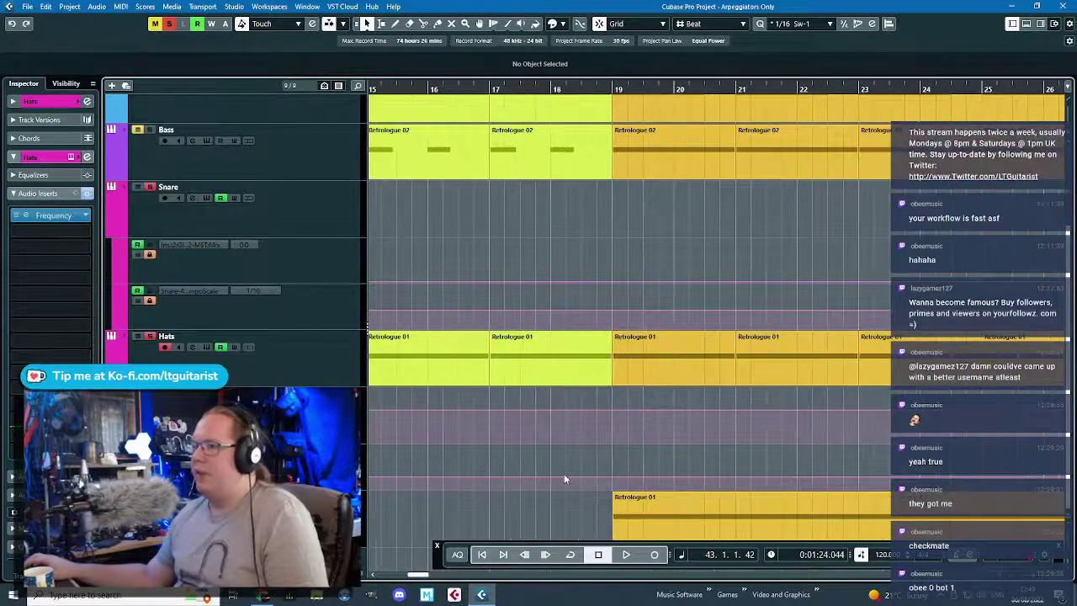
pyautogui.click(551, 476)
pyautogui.click(614, 476)
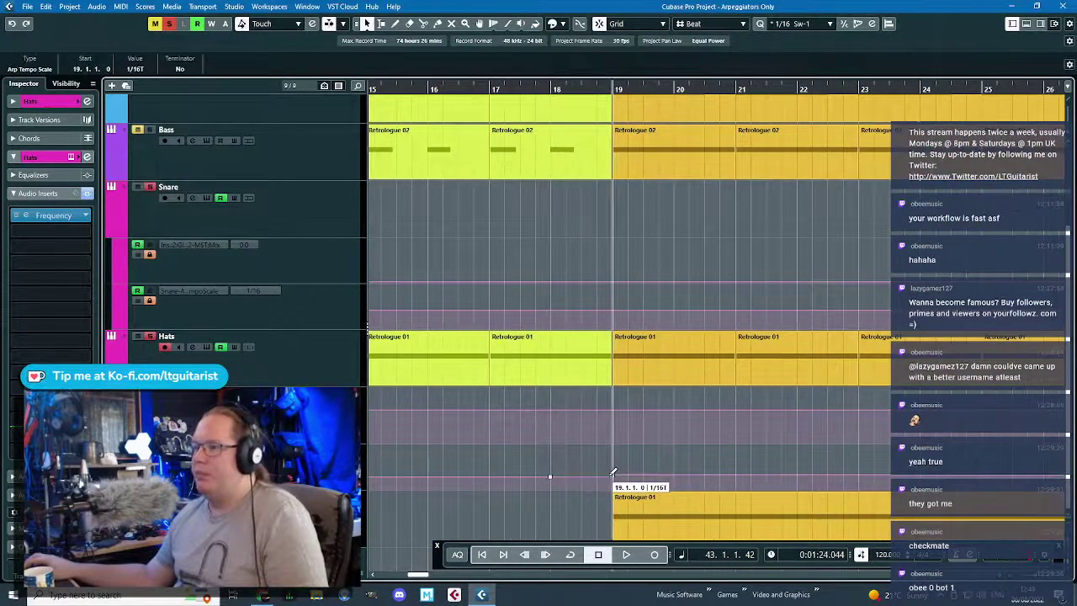
pyautogui.moveTo(568, 475); pyautogui.dragTo(546, 467)
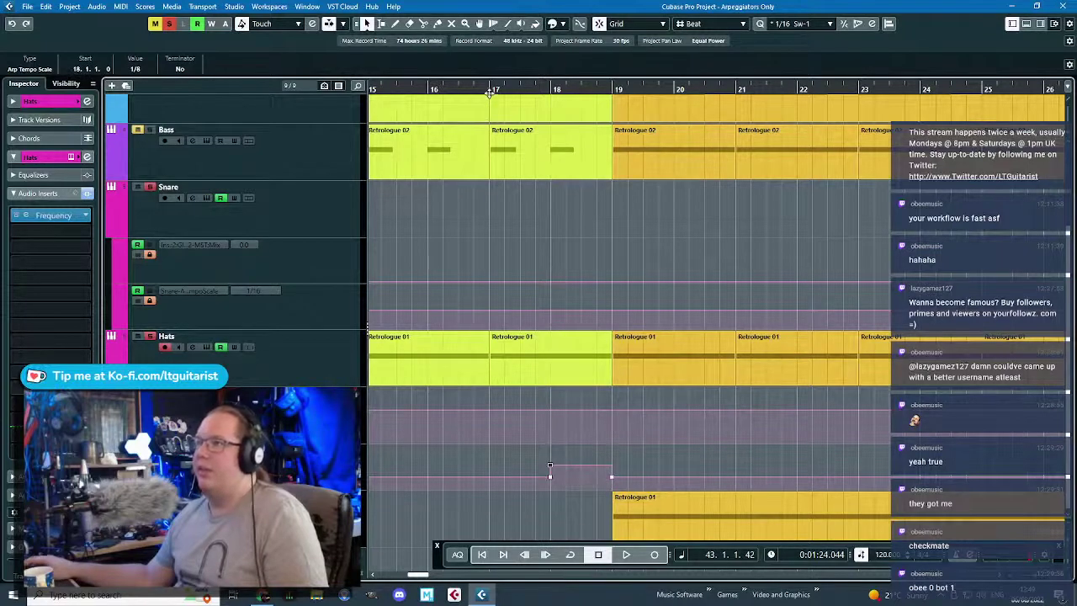
pyautogui.press('space')
pyautogui.scroll(-2, 715, 446)
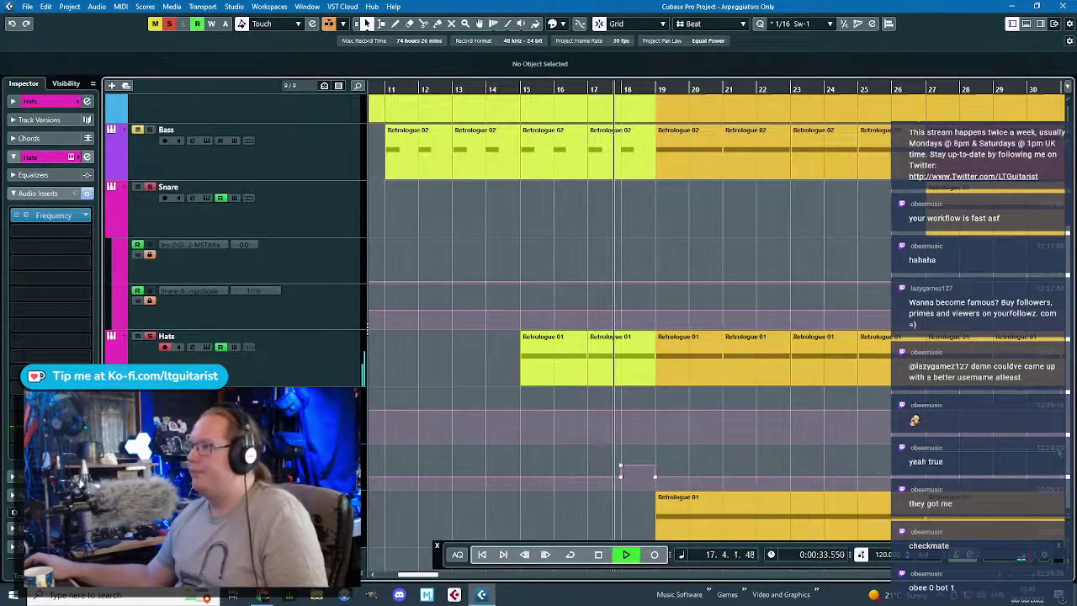
# - Automate the Hats' Arp Tempo Scale to 1/16 from bar 26 to bar 27 and play from just before it
pyautogui.scroll(-1, 684, 487)
pyautogui.scroll(1, 687, 481)
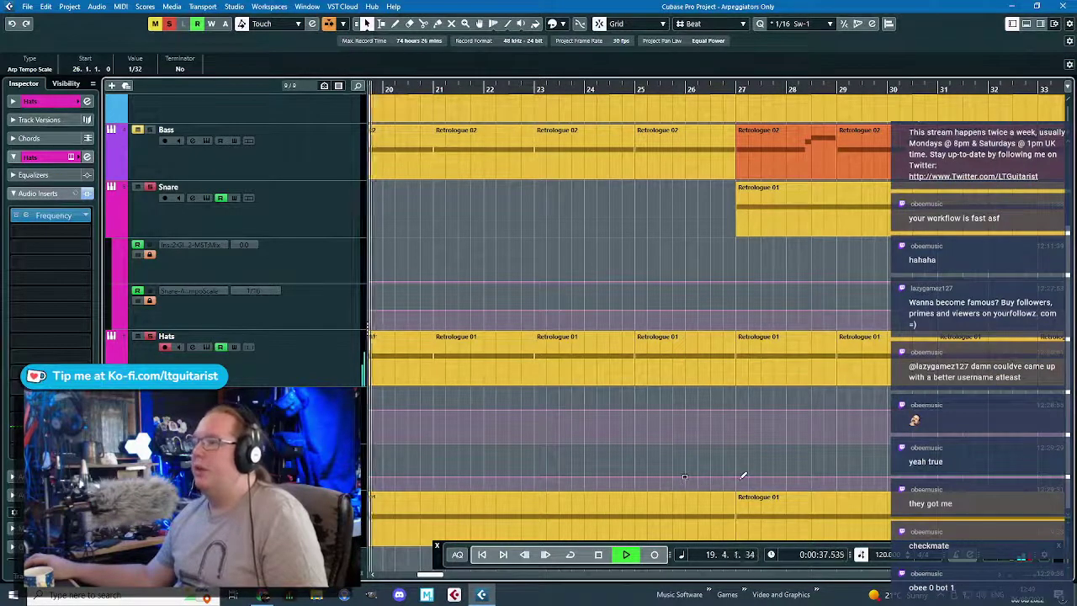
pyautogui.click(695, 474)
pyautogui.moveTo(696, 468); pyautogui.dragTo(686, 468)
pyautogui.click(680, 116)
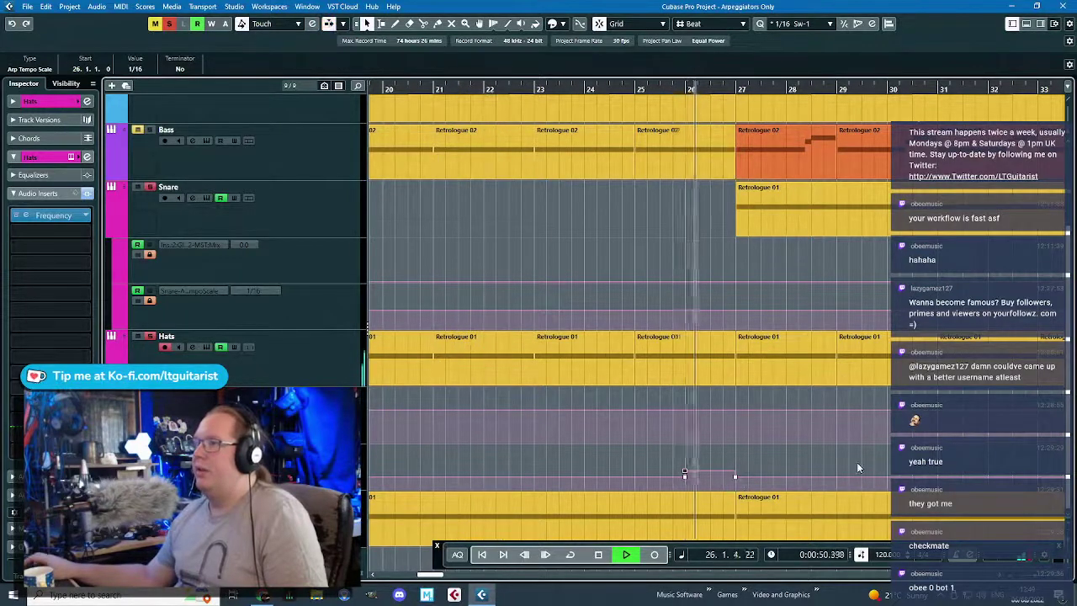
# - Step the Hats' Arp Tempo Scale up to 1/16 at bar 33 and 1/4 at bar 34, returning to 1/32 at bar 35
pyautogui.hscroll(6, 732, 484)
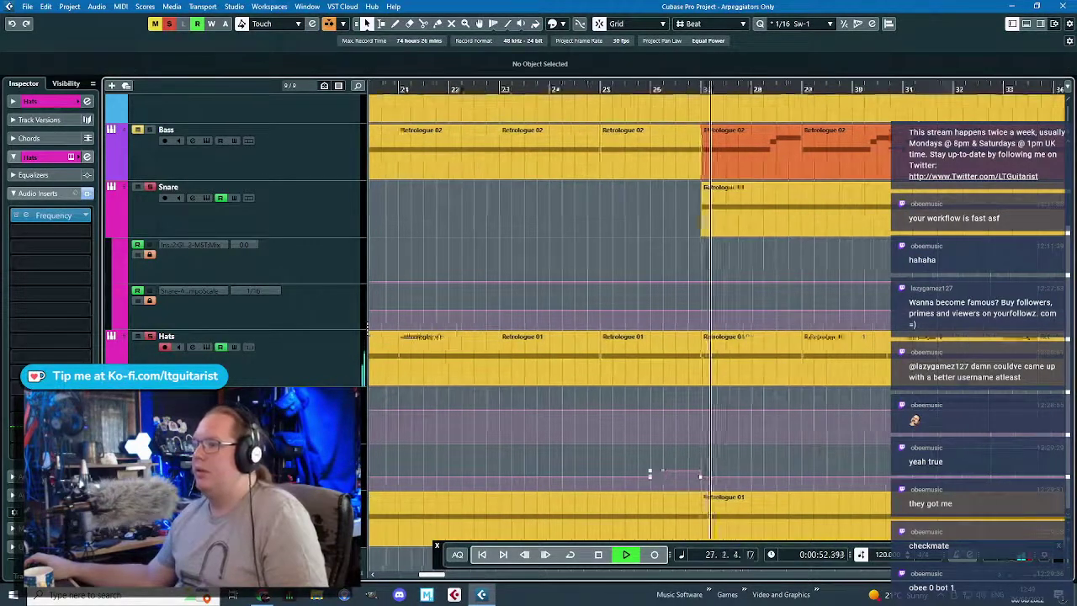
pyautogui.click(773, 477)
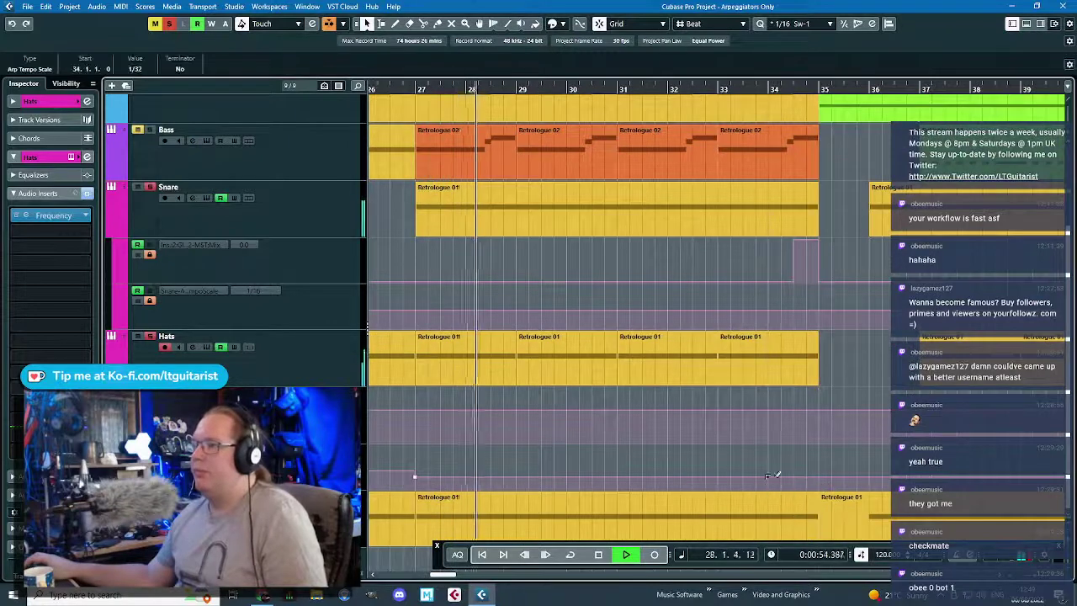
pyautogui.click(819, 476)
pyautogui.click(718, 476)
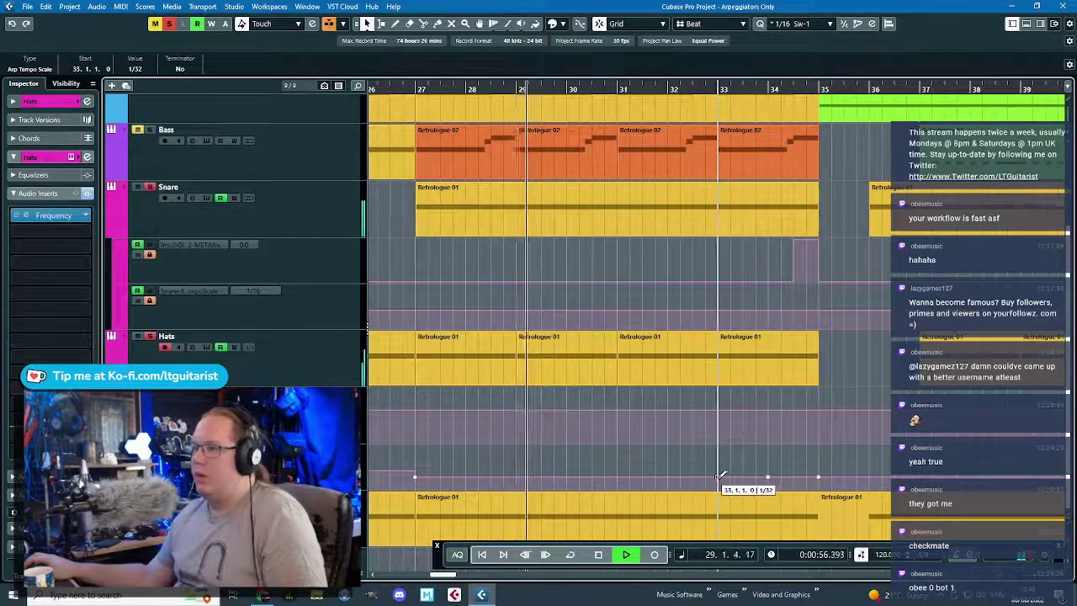
pyautogui.moveTo(768, 477); pyautogui.dragTo(767, 459)
pyautogui.click(845, 459)
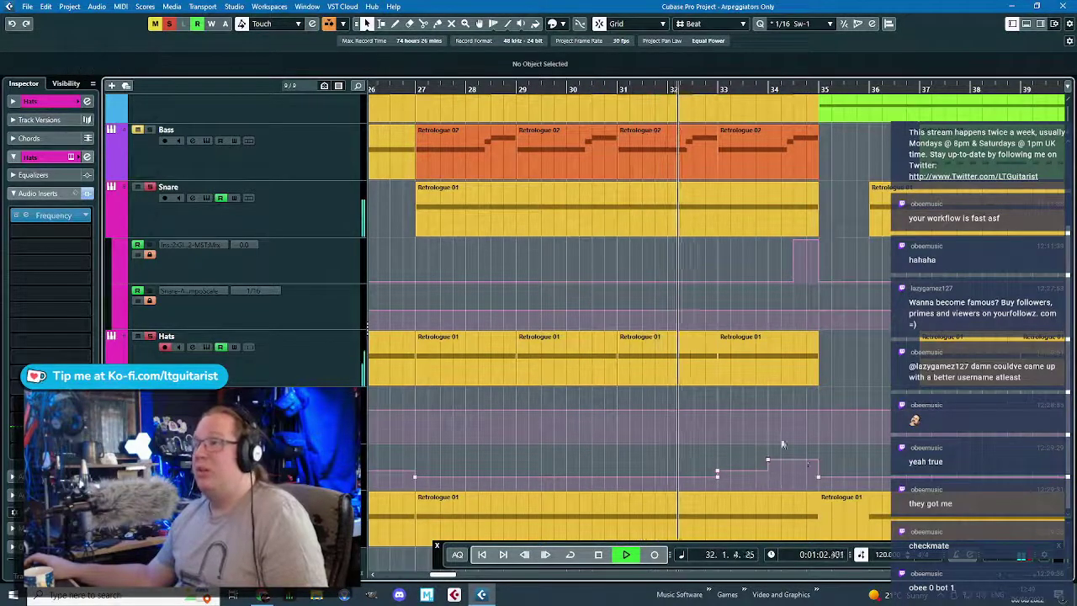
# - Listen to the stepped Hats fill up to bar 35, stop playback, and unsolo the Snare and Hats
pyautogui.scroll(2, 801, 425)
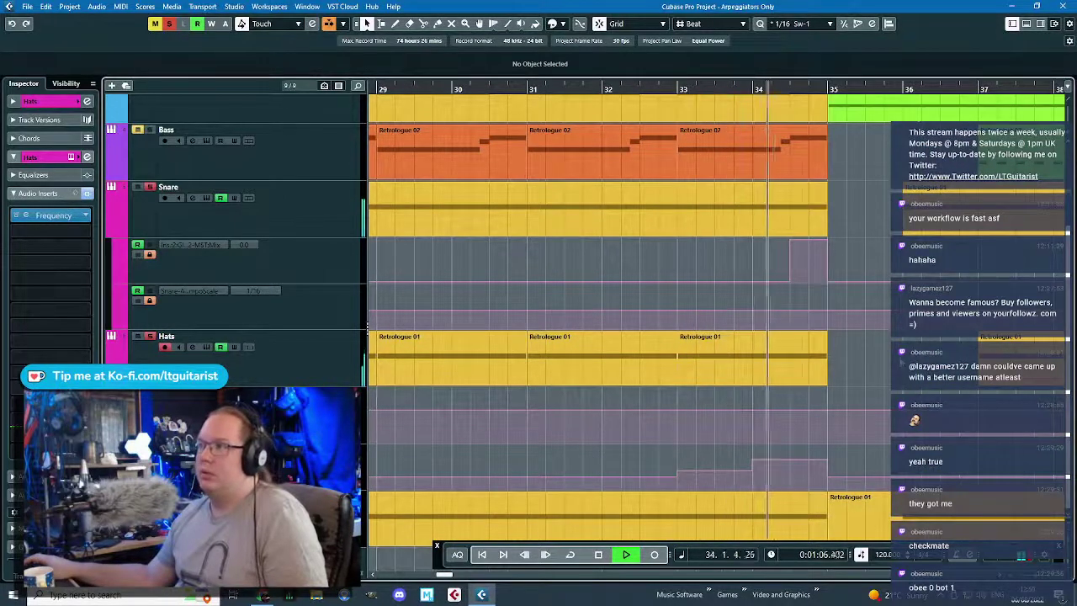
pyautogui.press('g')
pyautogui.press('g')
pyautogui.press('g')
pyautogui.press('g')
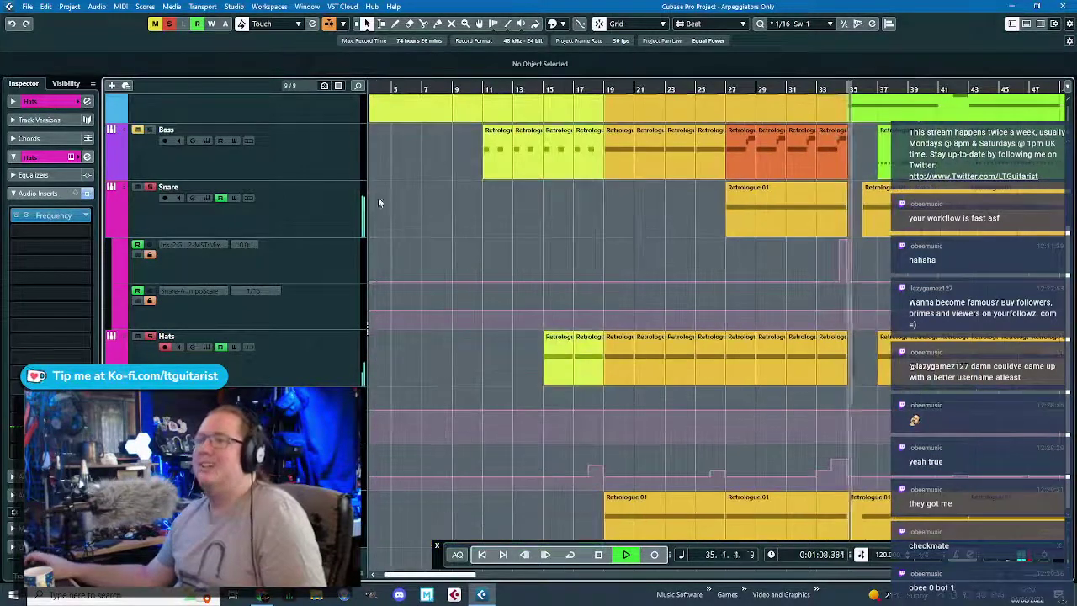
pyautogui.press('space')
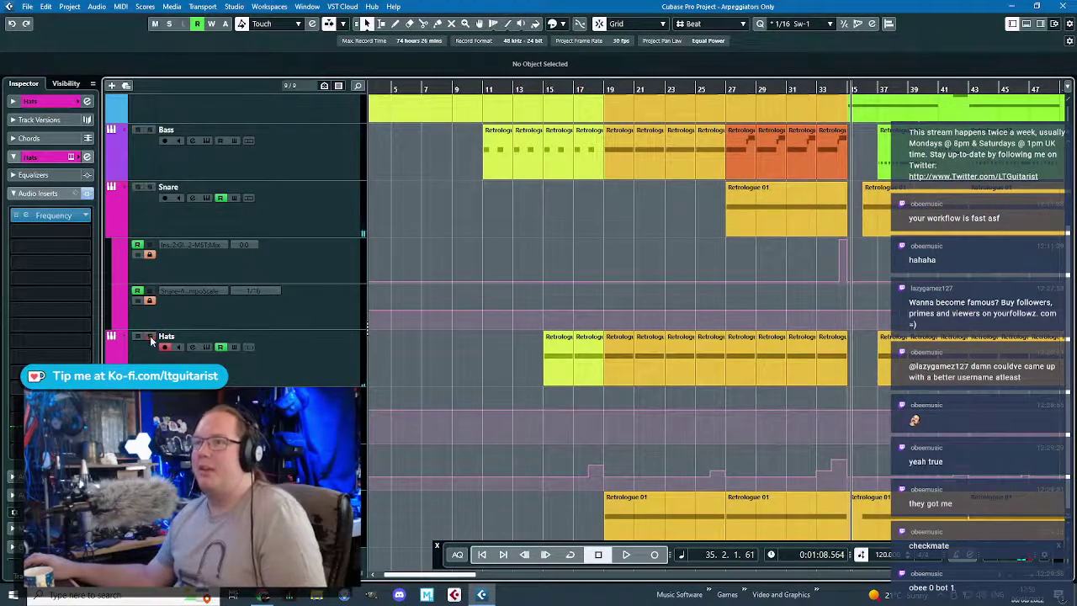
# - Show the whole arrangement and place the playback position at the third beat of bar 2
pyautogui.scroll(4, 463, 353)
pyautogui.press('g')
pyautogui.press('g')
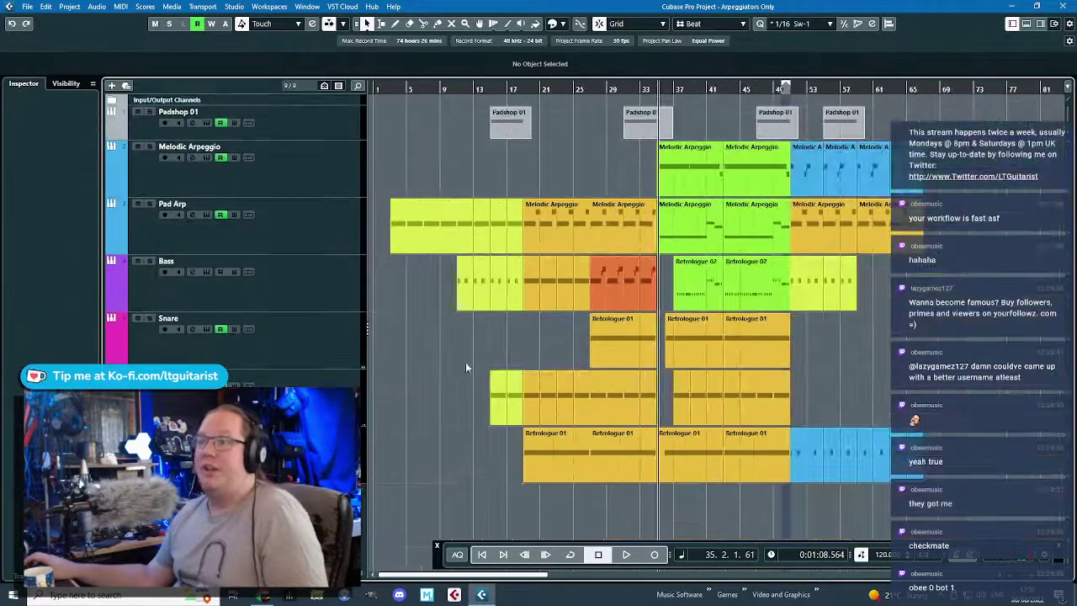
pyautogui.click(387, 89)
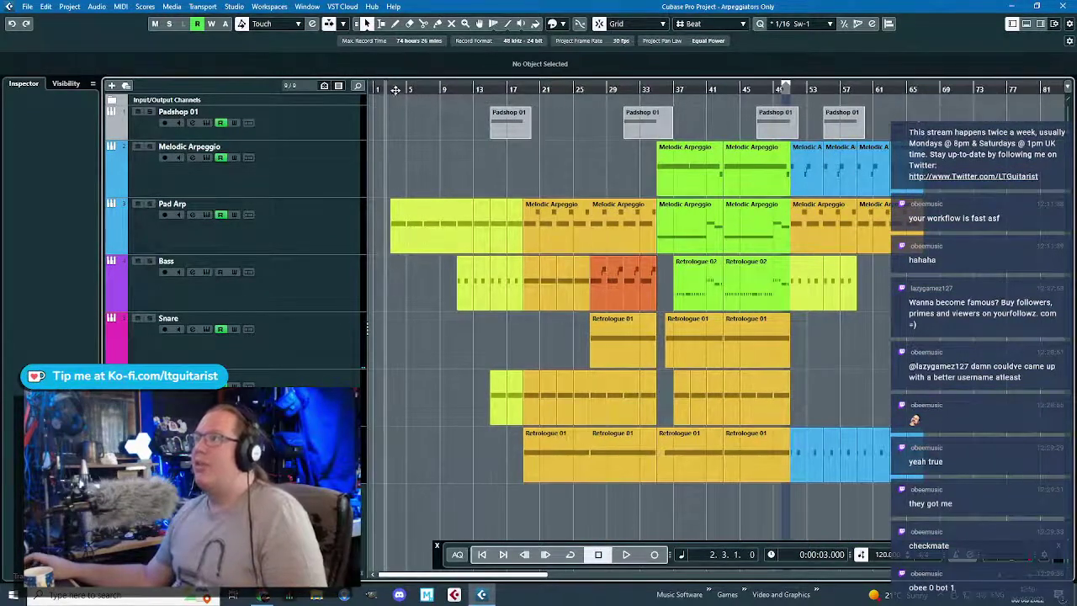
# - Select all four Padshop 01 events and colour them yellow-green
pyautogui.moveTo(508, 140); pyautogui.dragTo(421, 206)
pyautogui.click(416, 168)
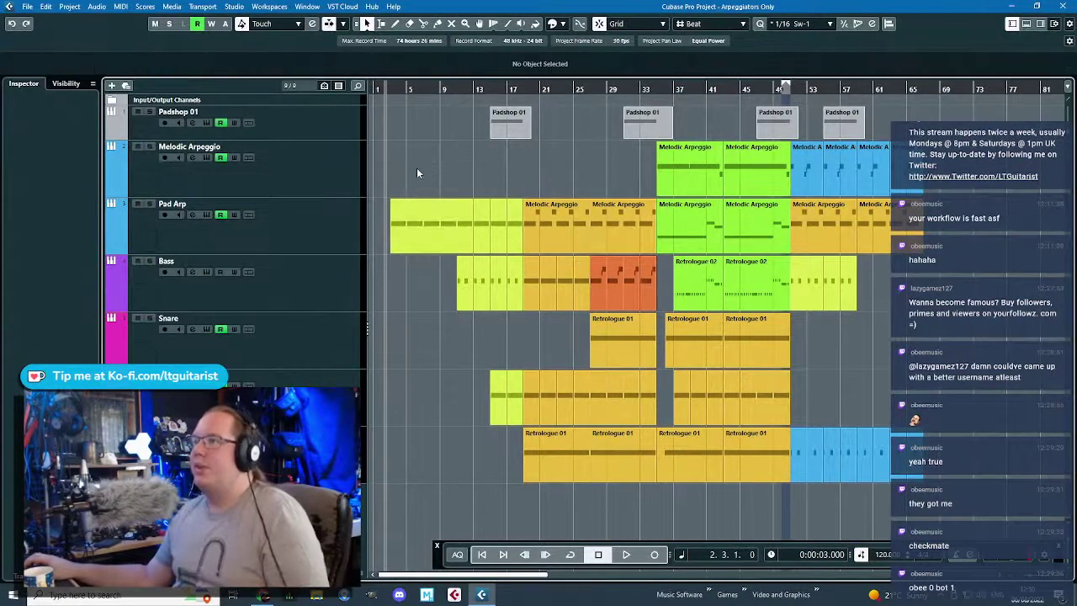
pyautogui.moveTo(483, 126); pyautogui.dragTo(874, 118)
pyautogui.click(553, 25)
pyautogui.click(615, 47)
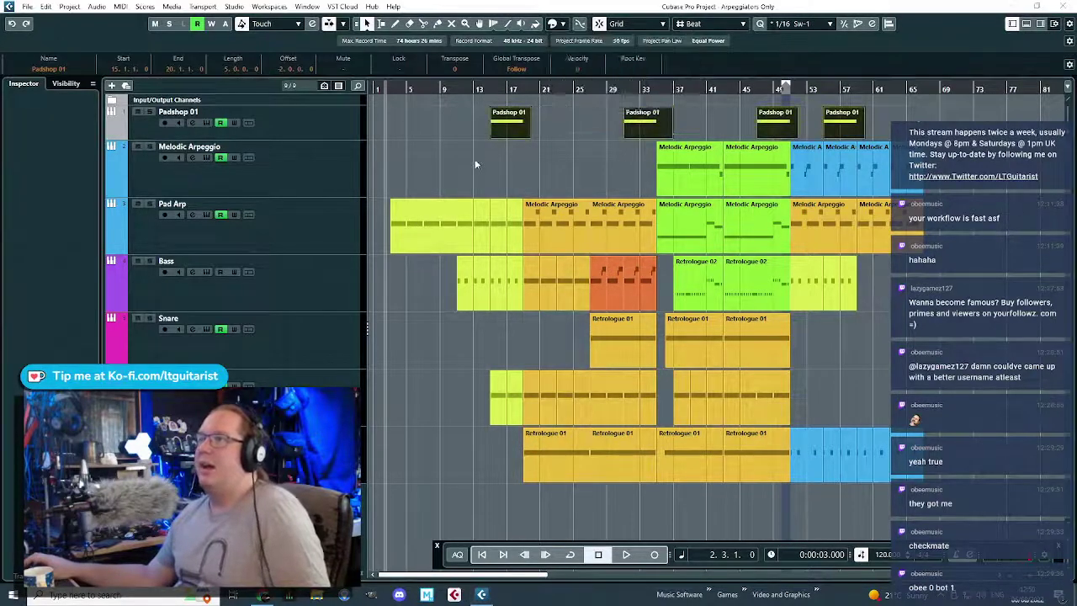
pyautogui.click(474, 164)
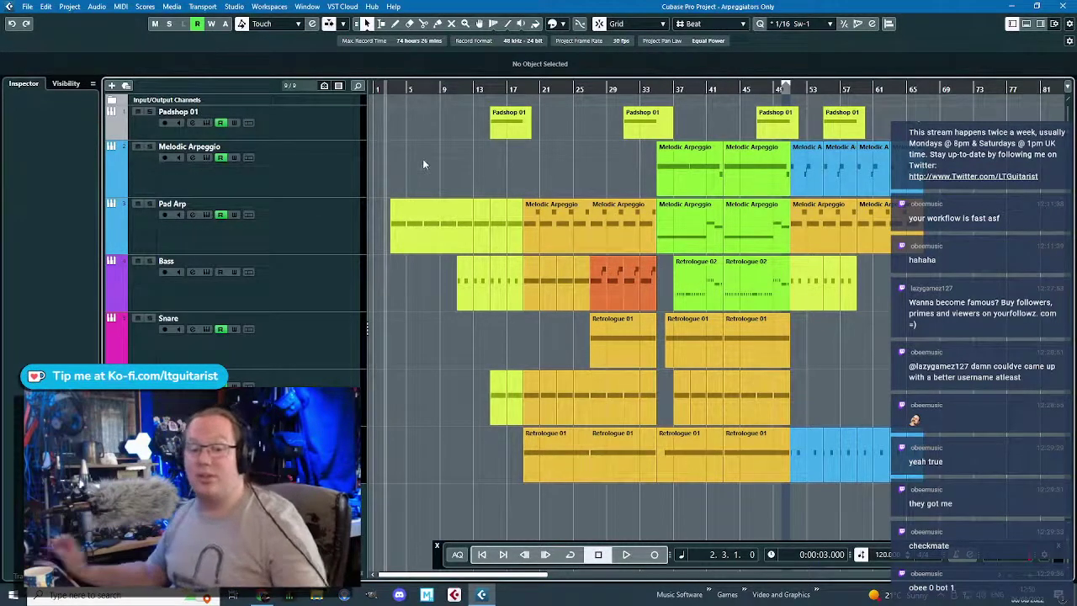
# - Play back the full arrangement from the third beat of bar 2
pyautogui.press('space')
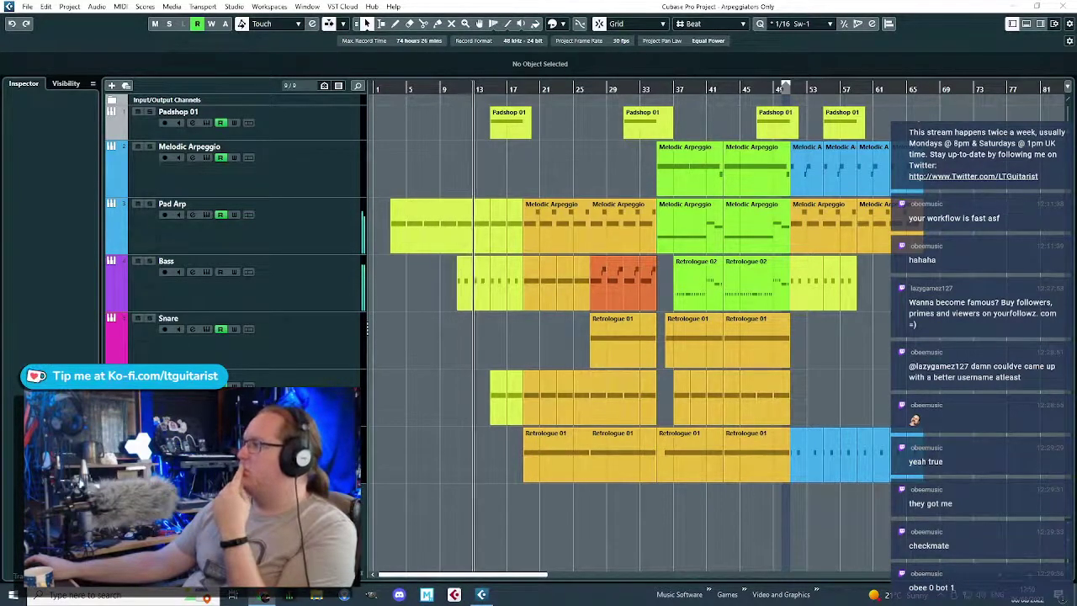
pyautogui.hotkey('alt', 'Tab')
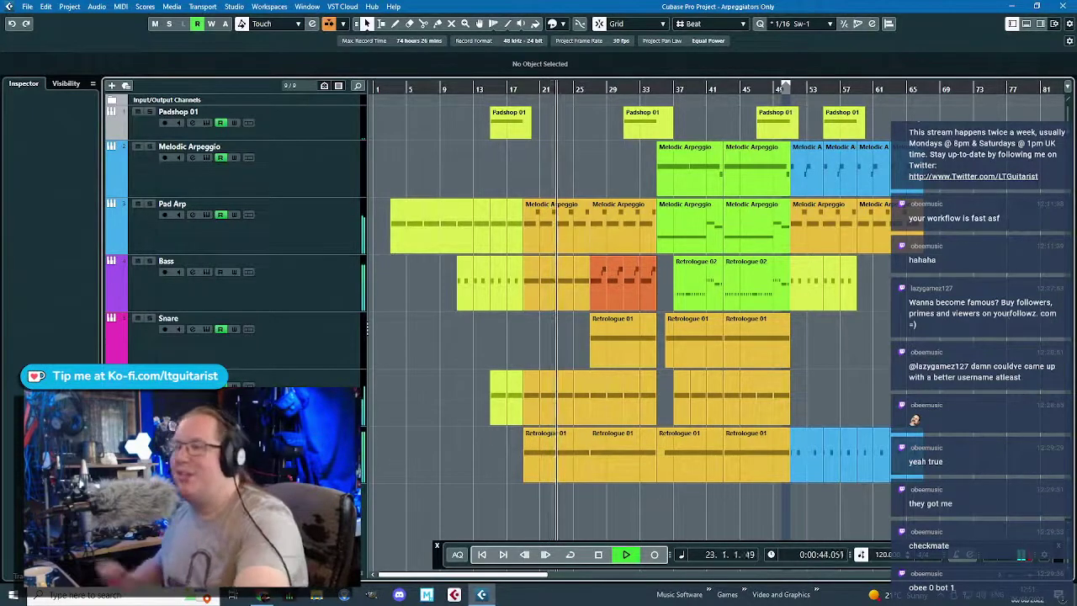
# - Select the Kick track, stop playback and load VintageCompressor in its first insert slot
pyautogui.click(323, 402)
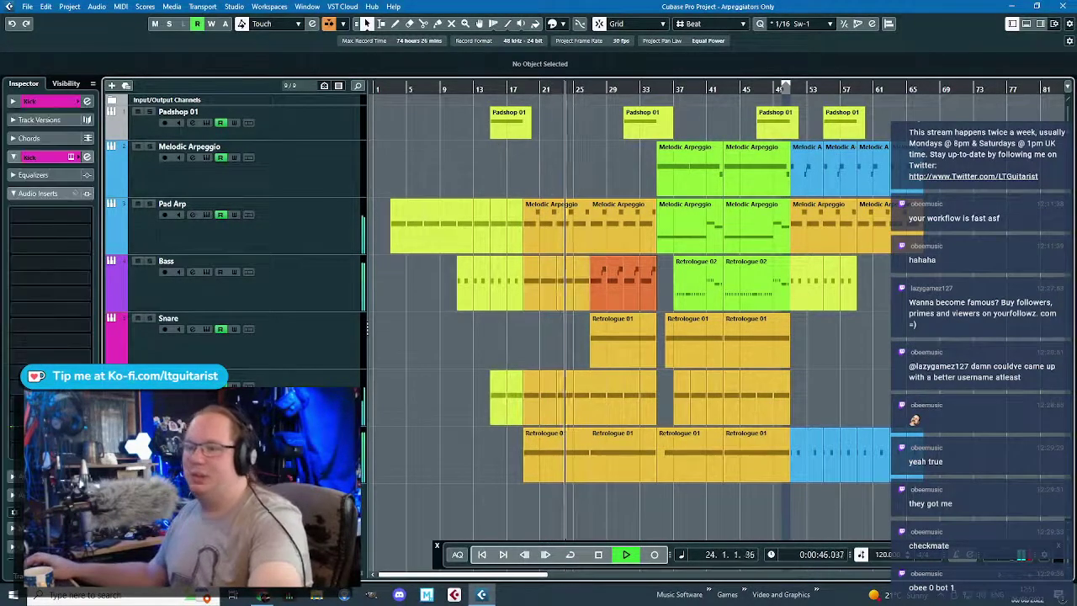
pyautogui.press('space')
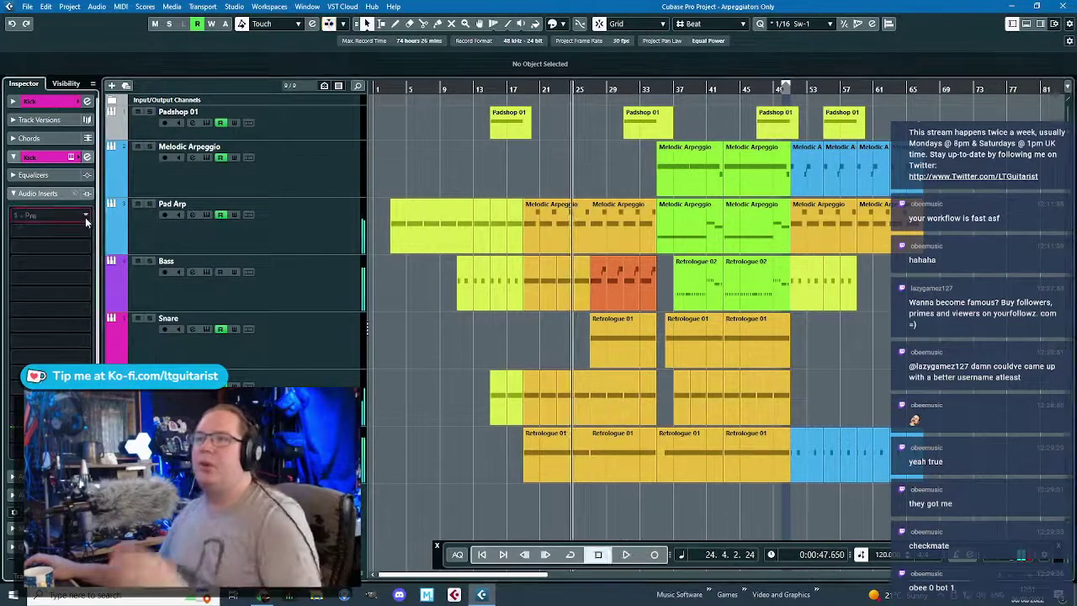
pyautogui.click(85, 218)
pyautogui.click(27, 327)
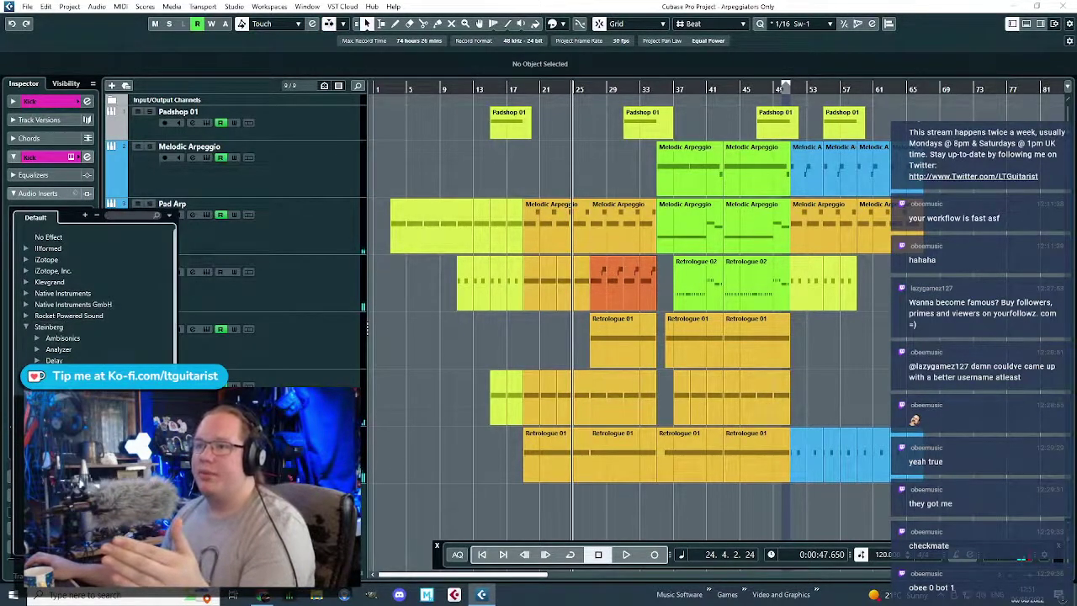
pyautogui.scroll(-3, 39, 271)
pyautogui.click(37, 271)
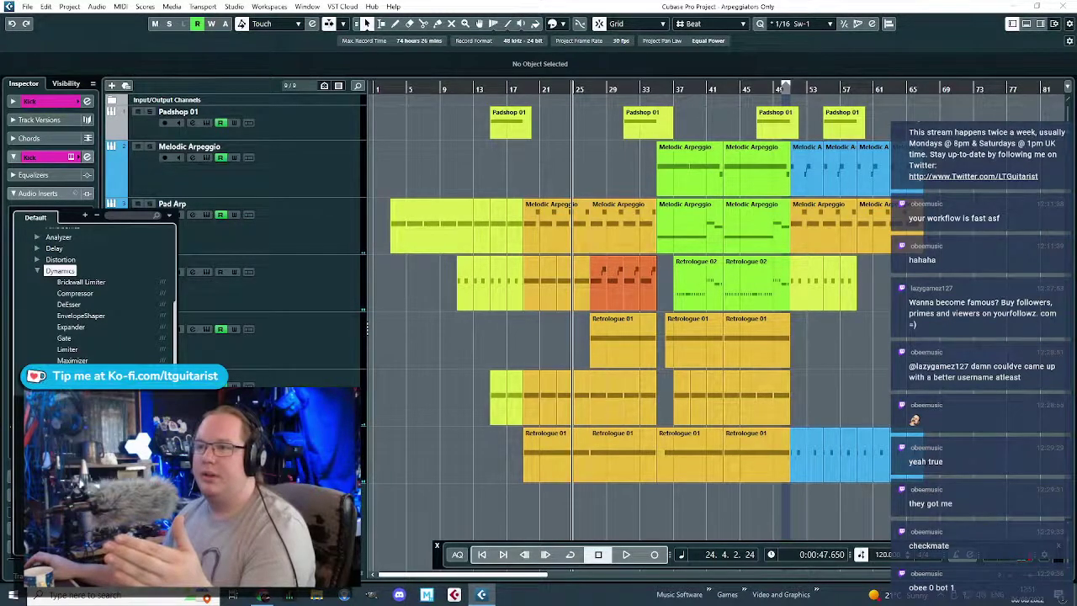
pyautogui.click(85, 446)
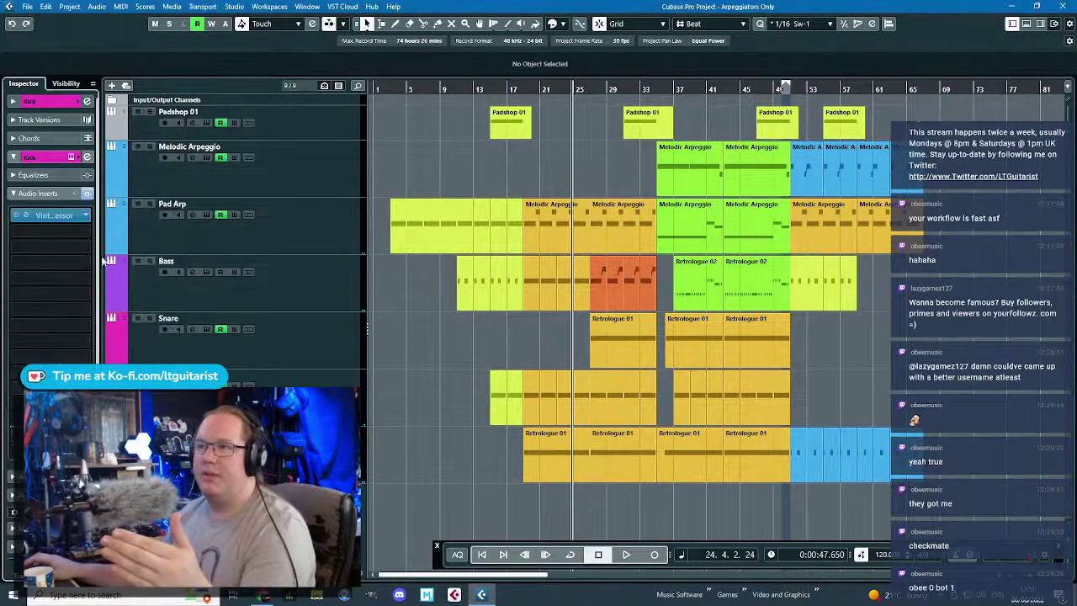
# - Search the VintageCompressor presets for "drum" and for "kick", and close the preset browser
pyautogui.click(459, 221)
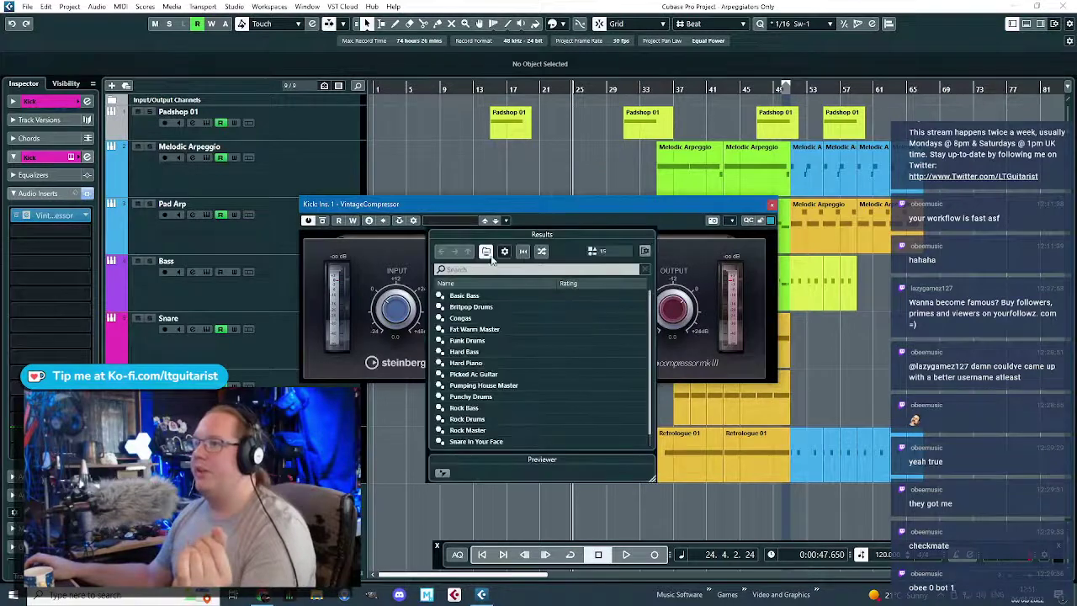
pyautogui.write('dru')
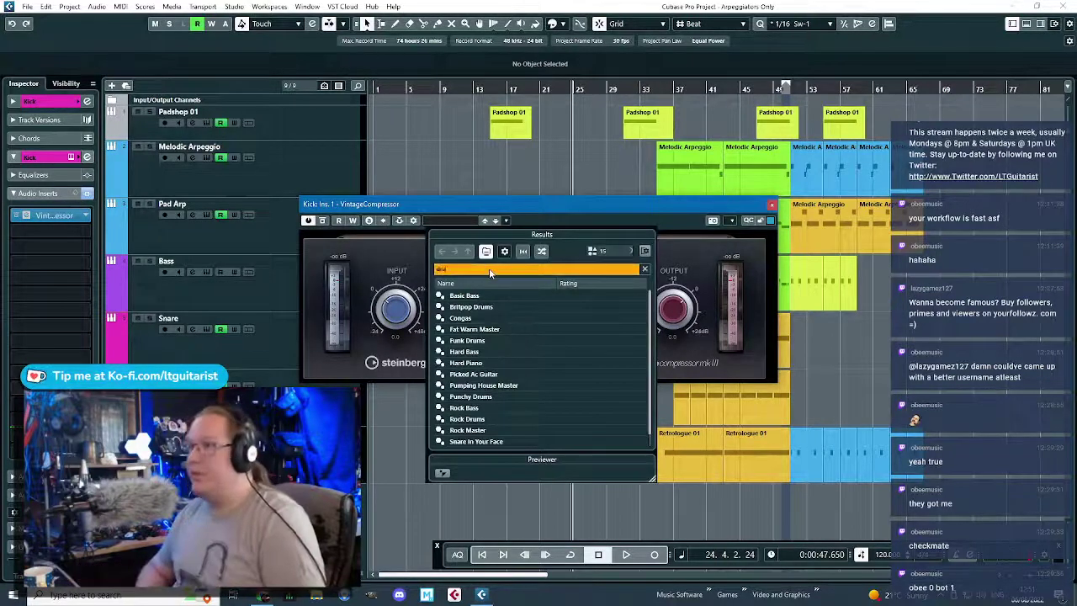
pyautogui.write('m')
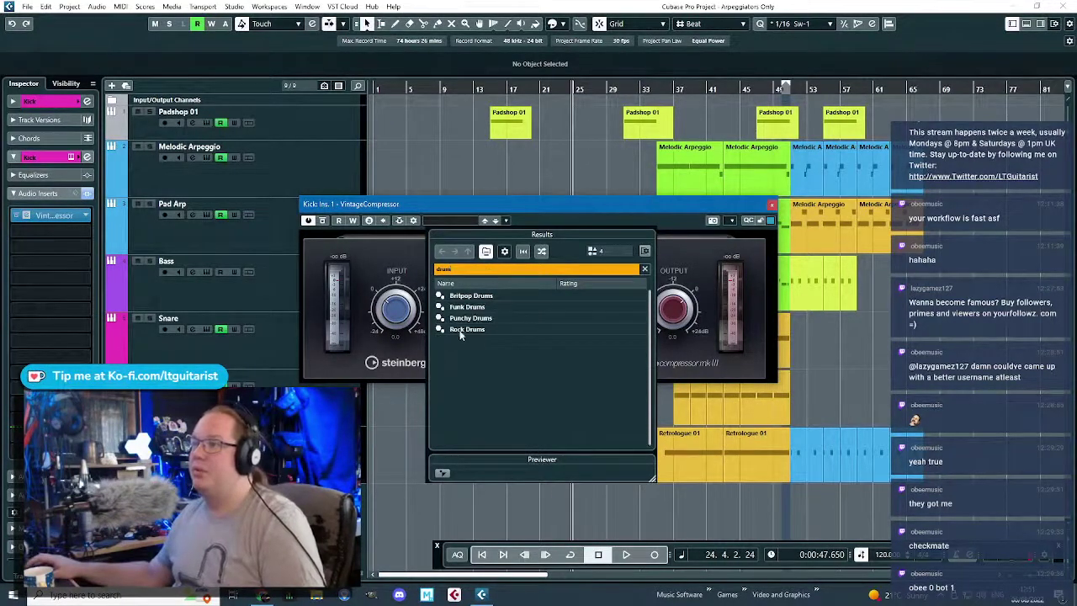
pyautogui.press('BackSpace')
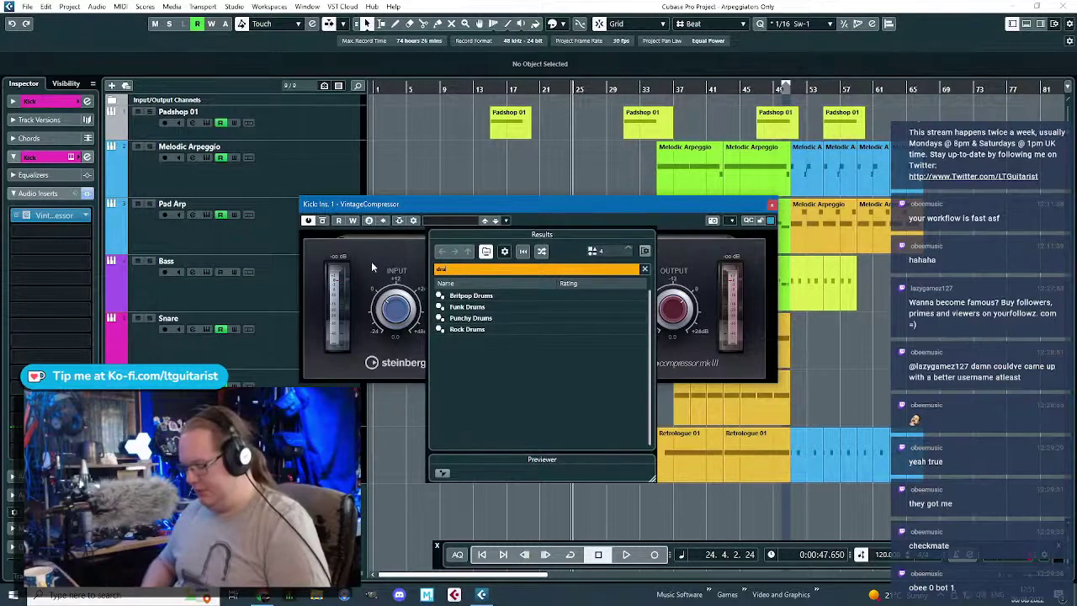
pyautogui.write('kick')
pyautogui.press('BackSpace')
pyautogui.press('BackSpace')
pyautogui.press('BackSpace')
pyautogui.press('BackSpace')
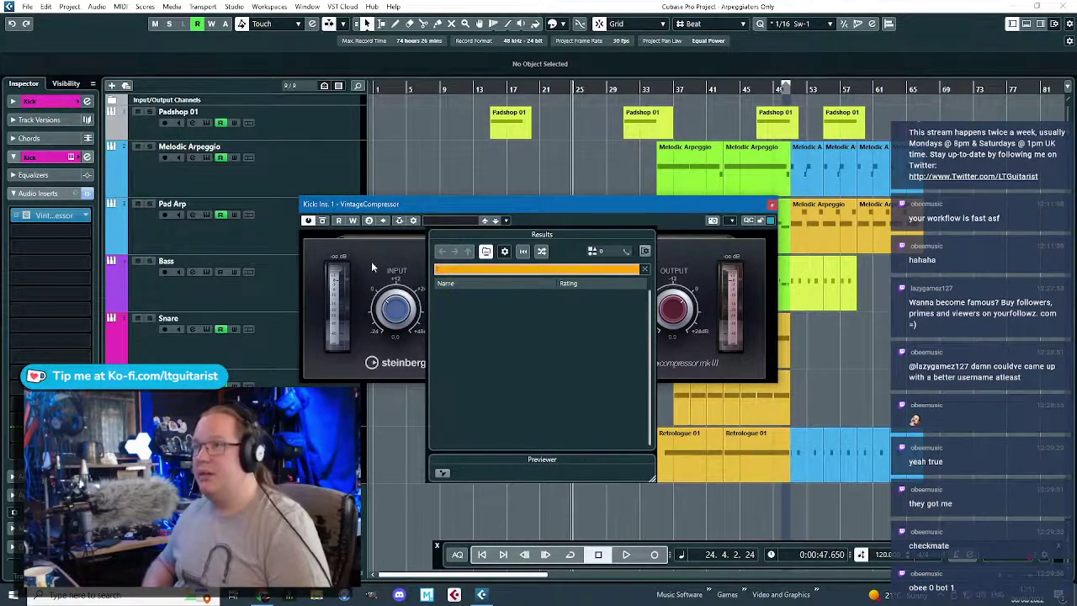
pyautogui.click(84, 218)
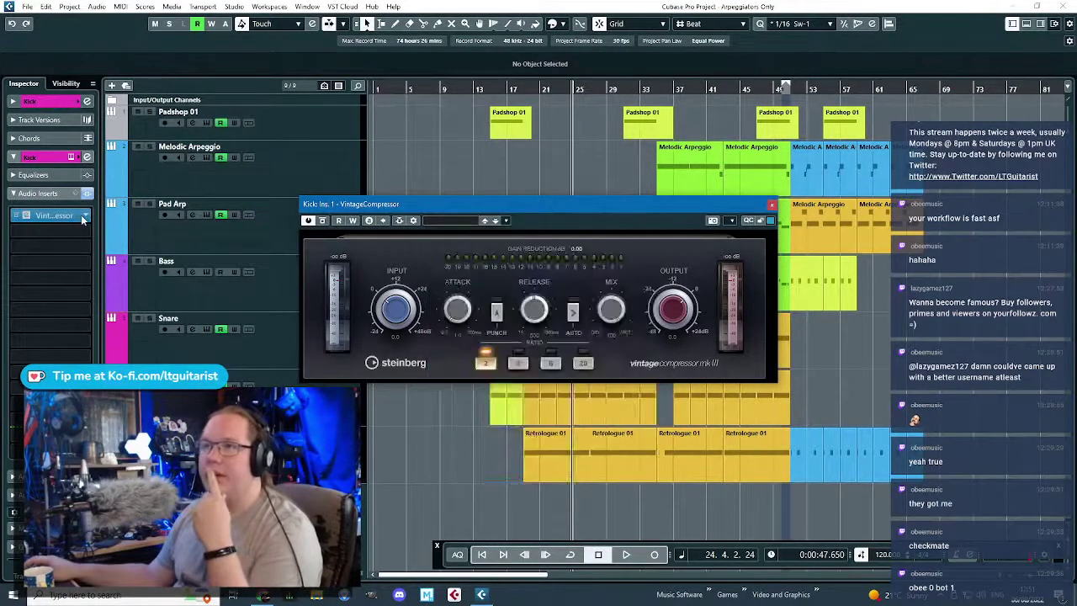
# - Replace VintageCompressor in the Kick's first insert slot with the Compressor plug-in
pyautogui.click(88, 229)
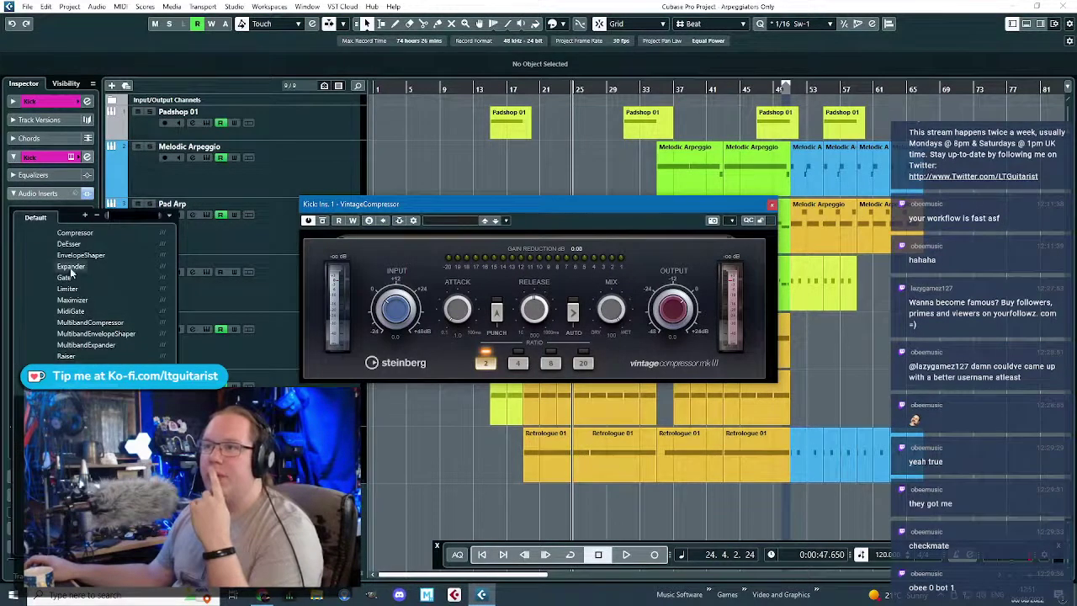
pyautogui.scroll(2, 74, 267)
pyautogui.click(80, 289)
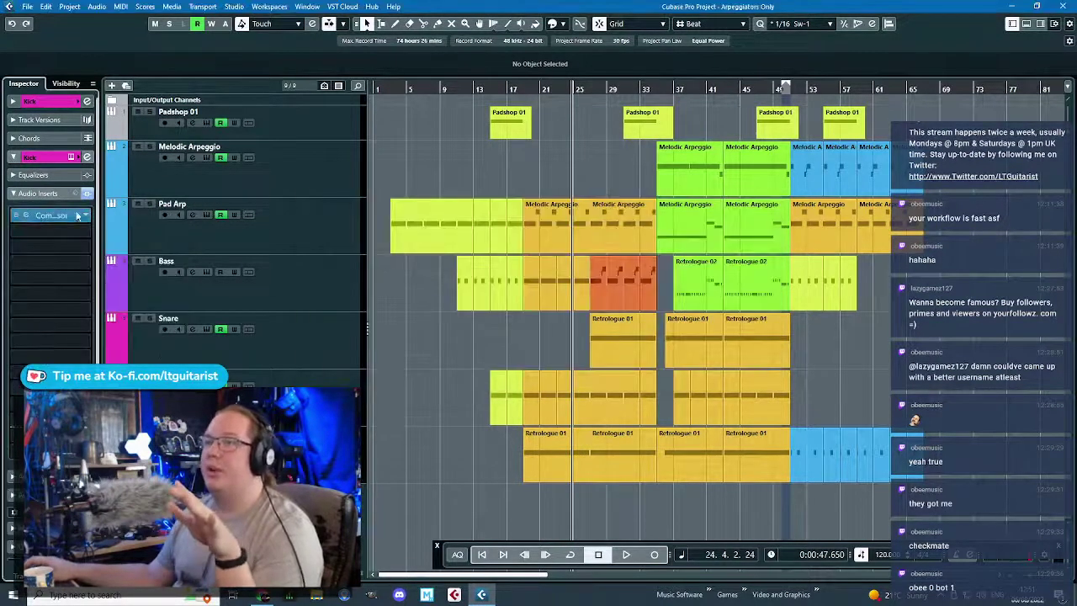
pyautogui.click(542, 159)
pyautogui.click(559, 150)
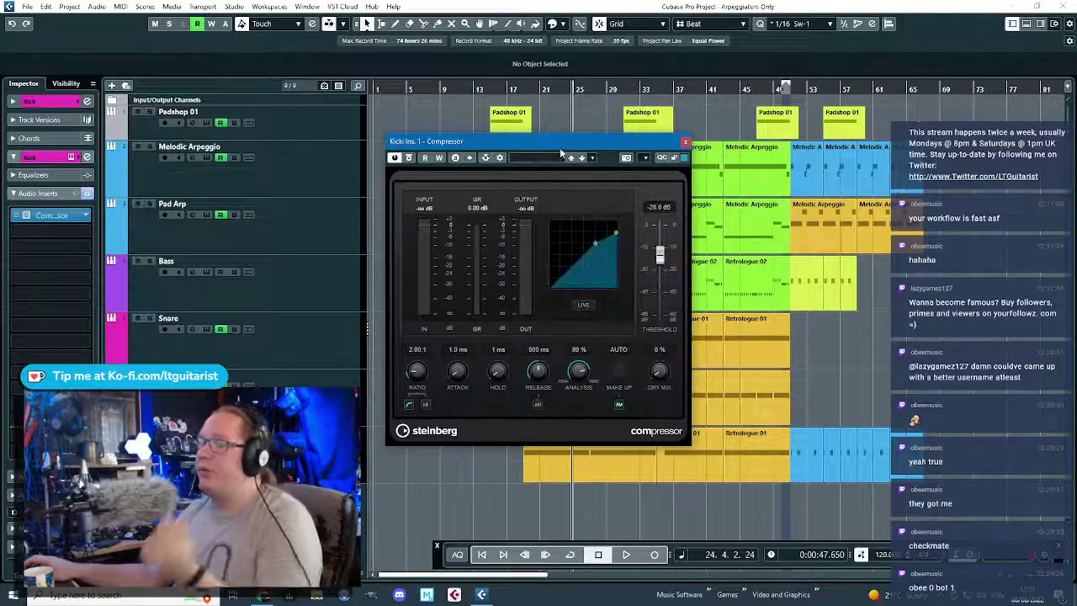
# - With the Kick soloed, set the Compressor's threshold to about -27.6 dB and attack to 0.1 ms, comparing against bypass
pyautogui.press('s')
pyautogui.moveTo(595, 243); pyautogui.dragTo(587, 252)
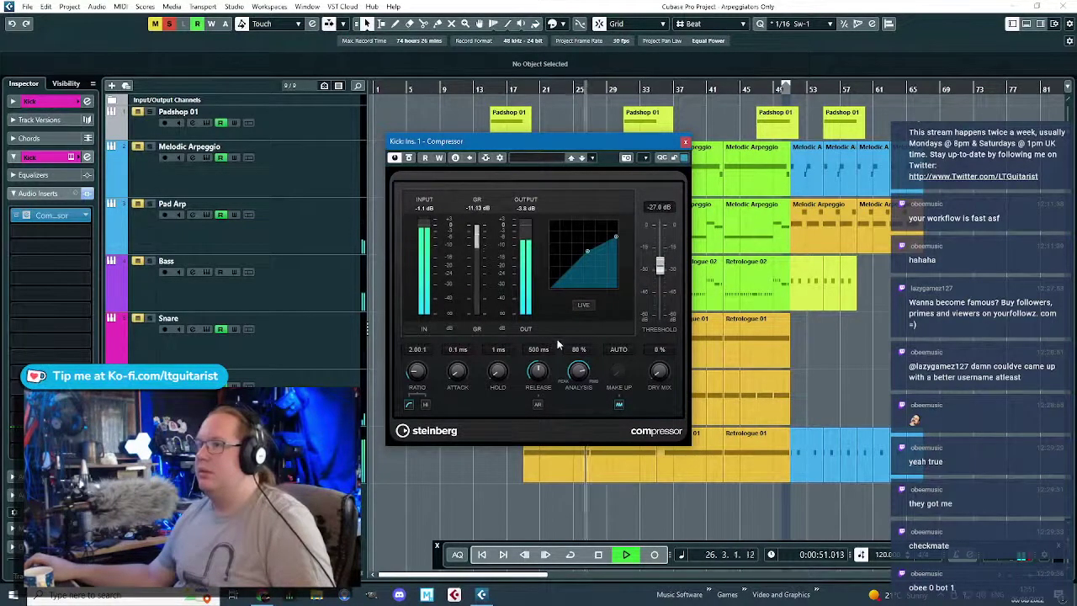
pyautogui.click(395, 159)
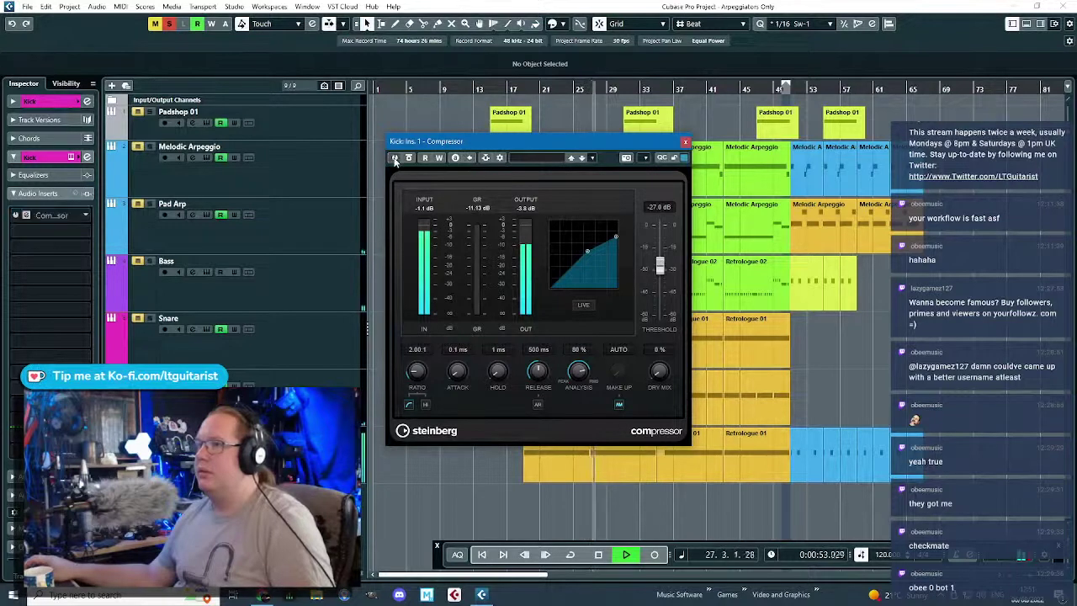
pyautogui.click(395, 159)
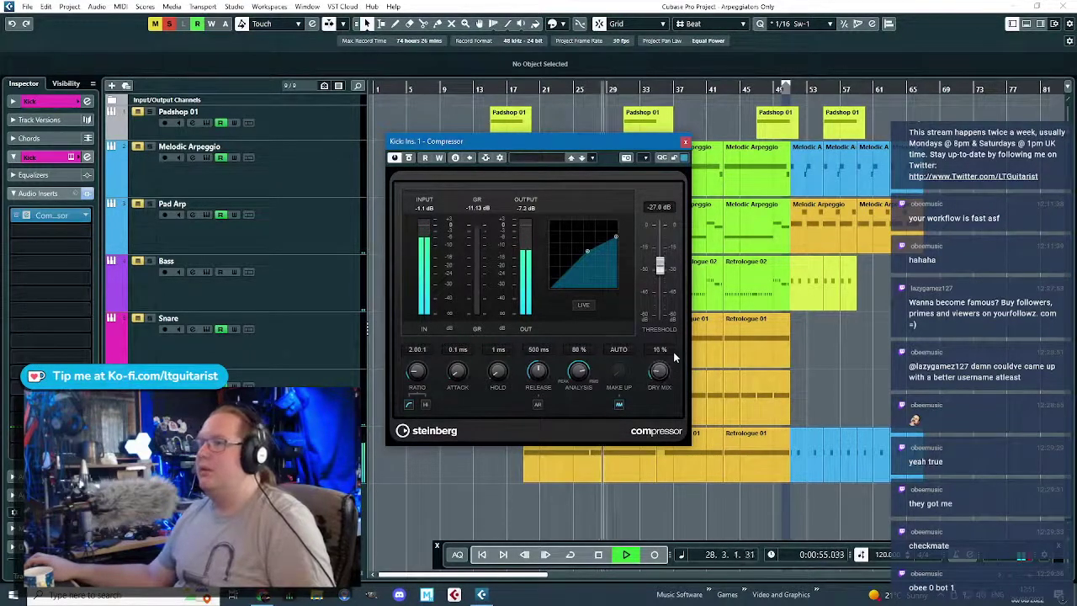
# - Unsolo the Kick and finish its Compressor with a threshold of about -21.6 dB, 24 % dry mix and automatic release
pyautogui.press('s')
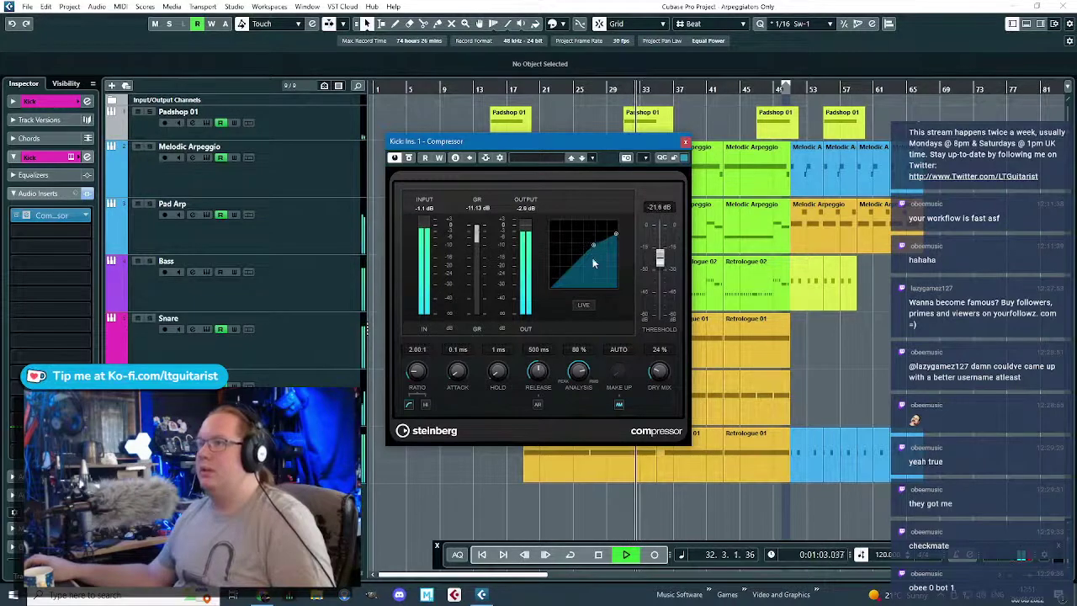
pyautogui.click(537, 404)
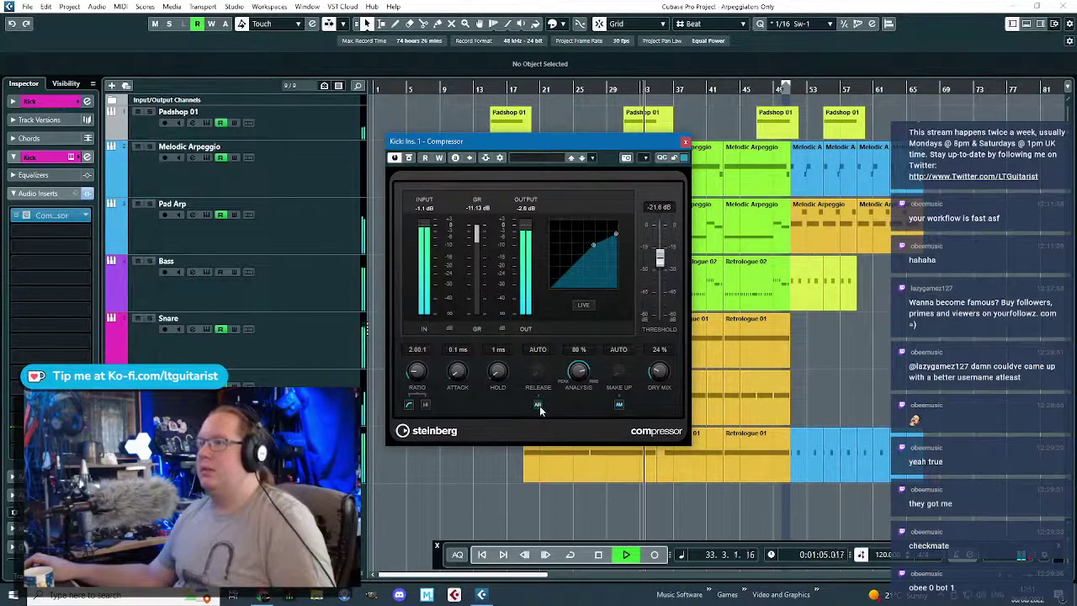
pyautogui.click(684, 141)
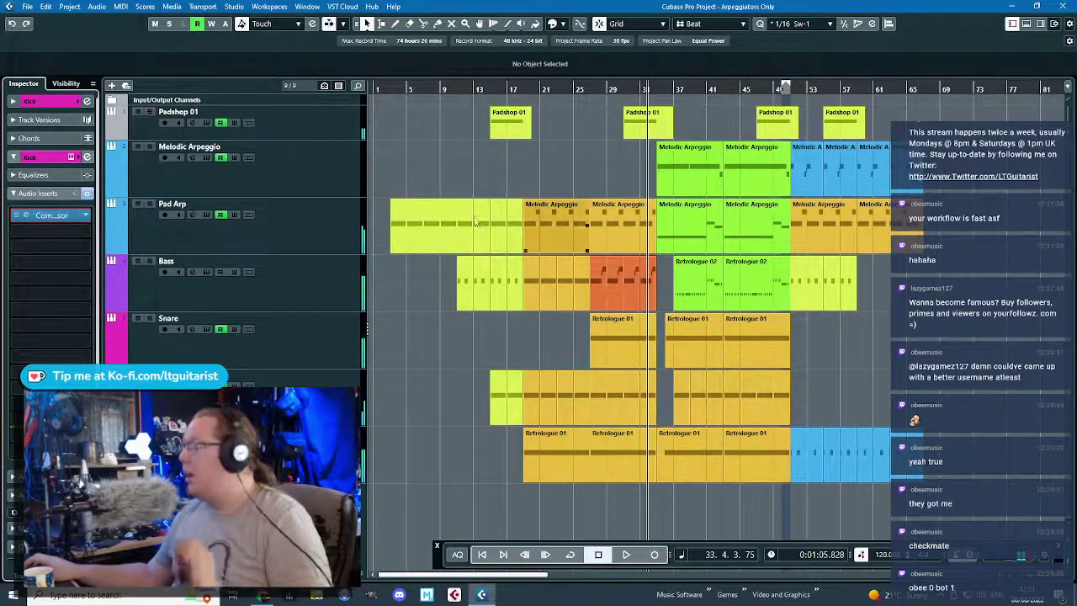
# - Reveal the Stereo Out channel and load Magneto II in its first insert slot
pyautogui.click(112, 100)
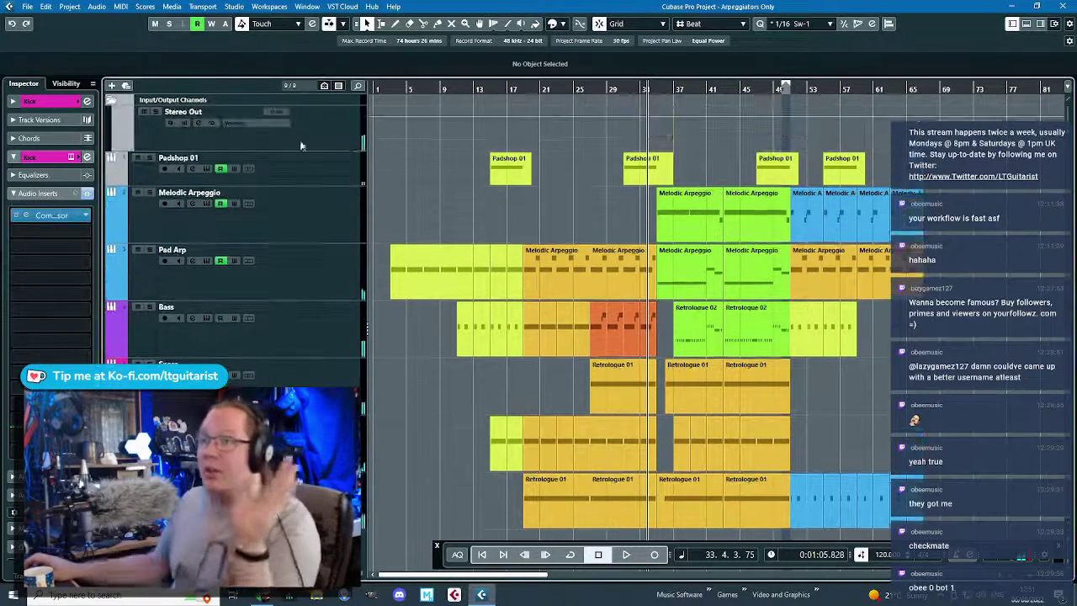
pyautogui.click(301, 144)
pyautogui.click(67, 159)
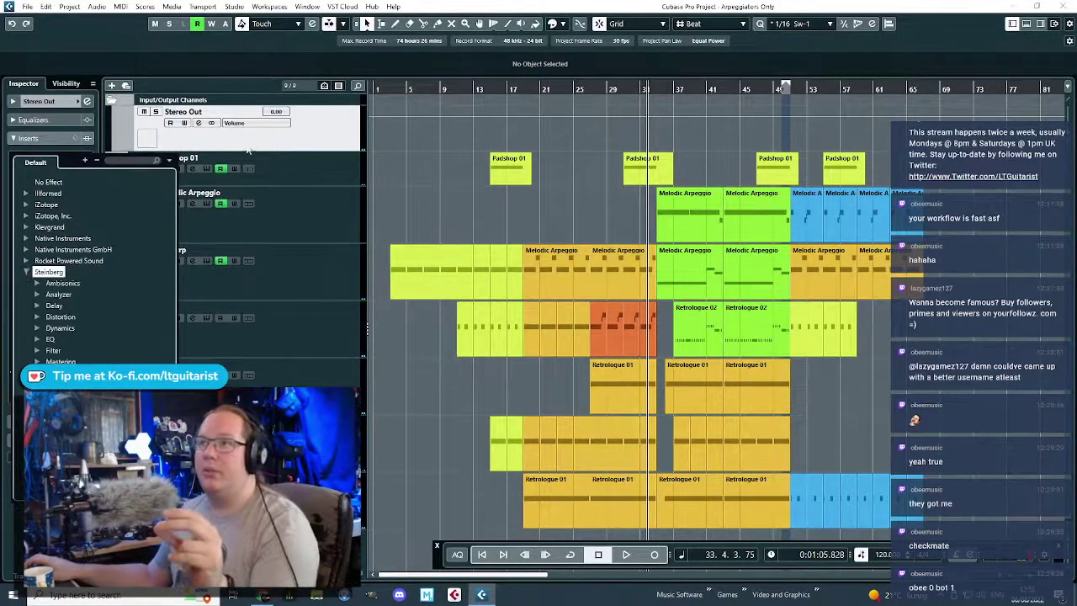
pyautogui.click(40, 316)
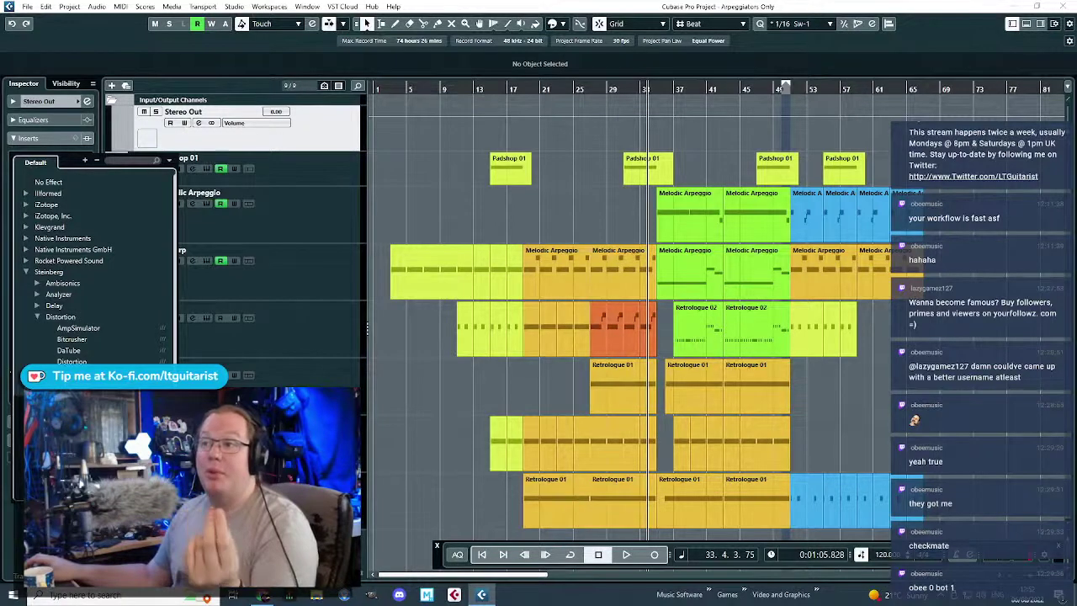
pyautogui.click(72, 373)
# - Load the Maximizer in the second insert slot of Stereo Out
pyautogui.click(78, 178)
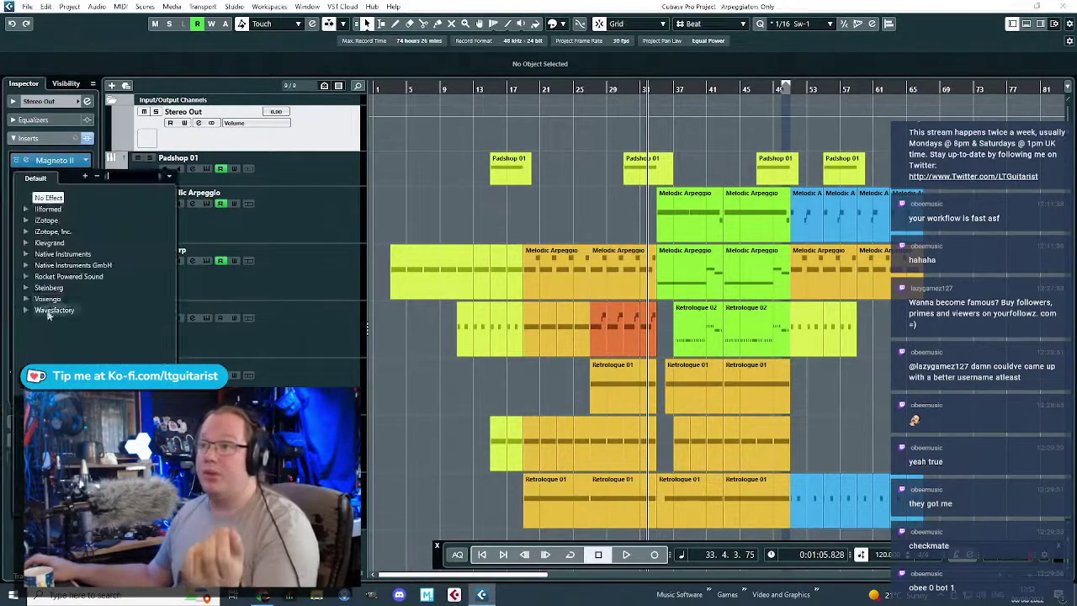
pyautogui.click(26, 288)
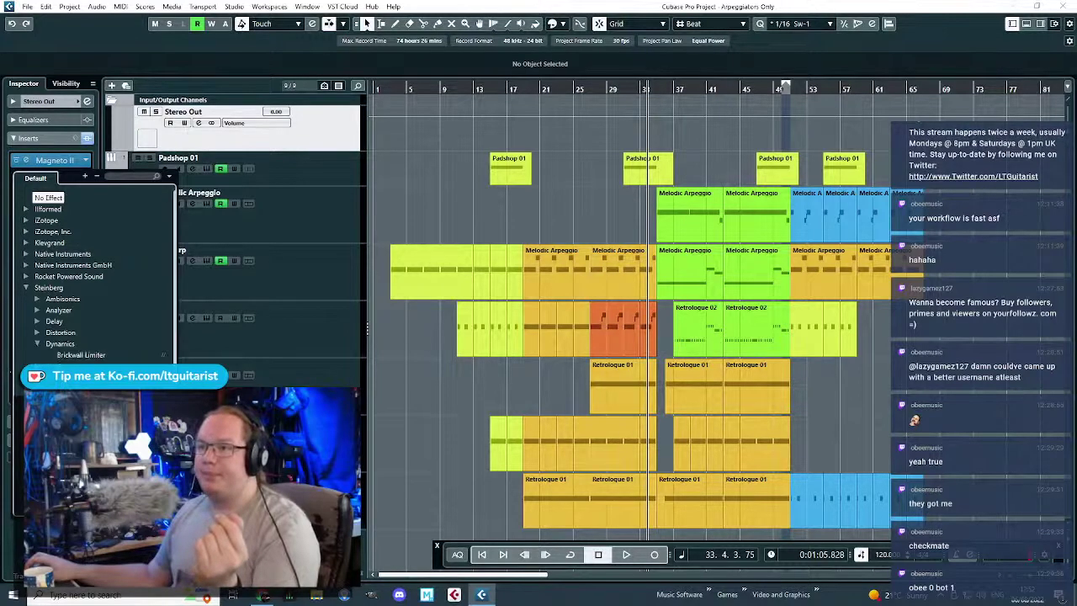
pyautogui.click(72, 366)
# - Load the Frequency equalizer in the third insert slot of Stereo Out
pyautogui.click(86, 196)
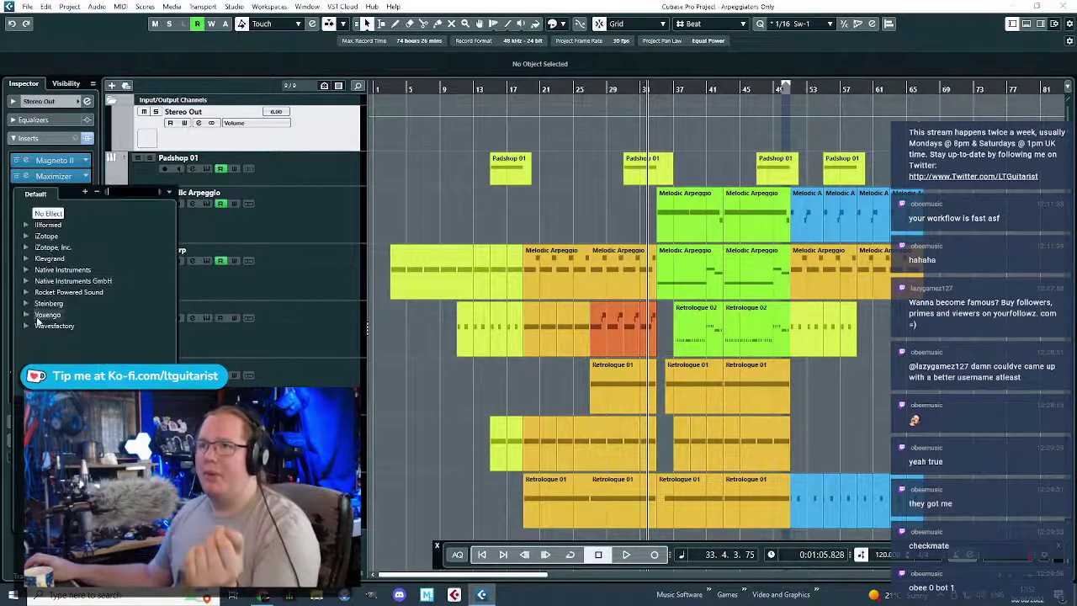
pyautogui.click(25, 303)
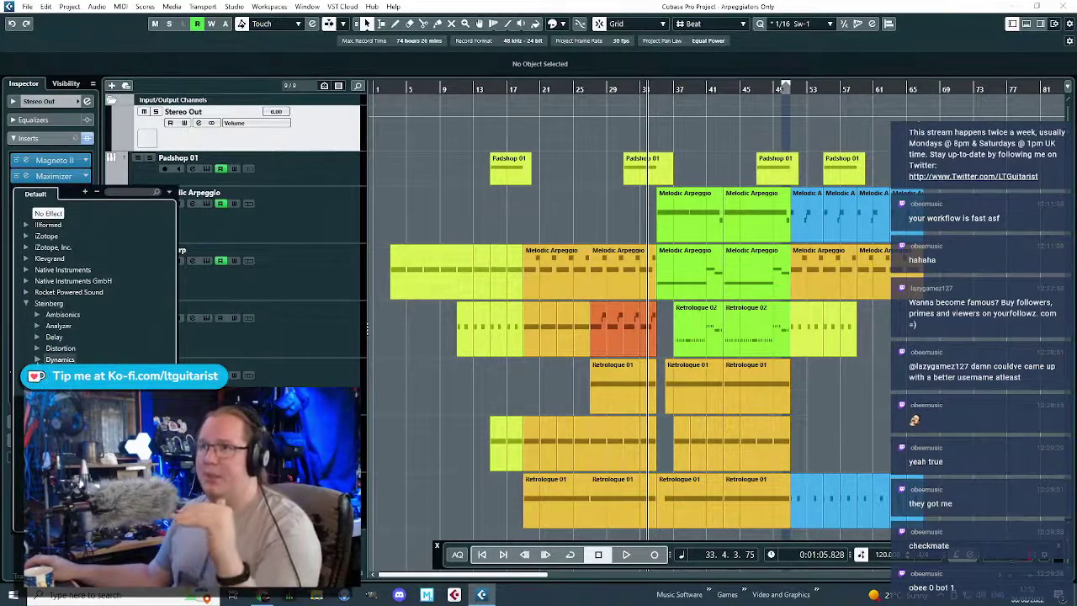
pyautogui.click(37, 359)
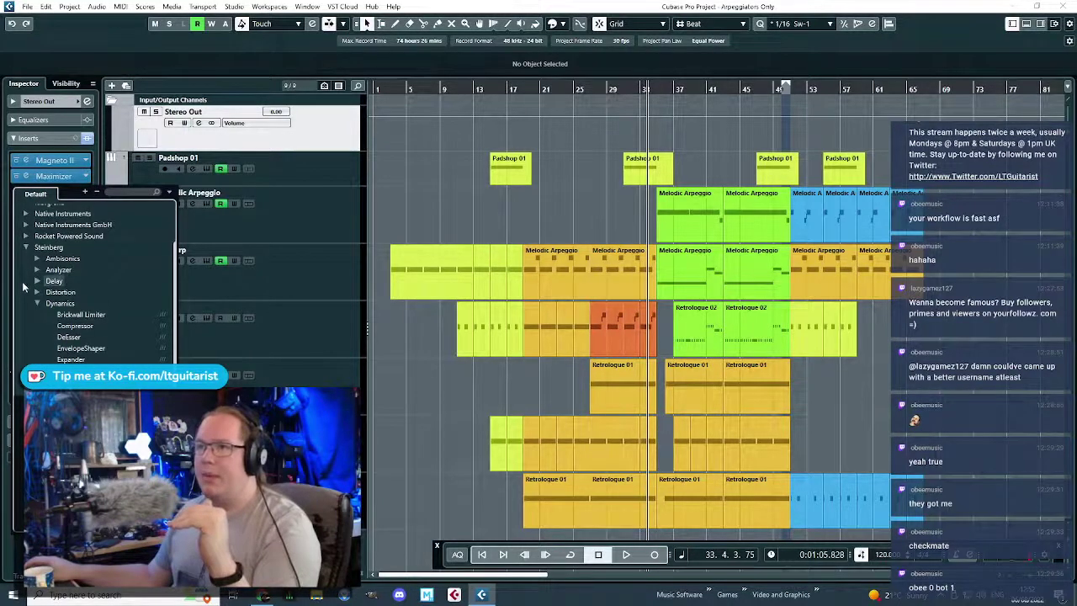
pyautogui.scroll(-3, 84, 286)
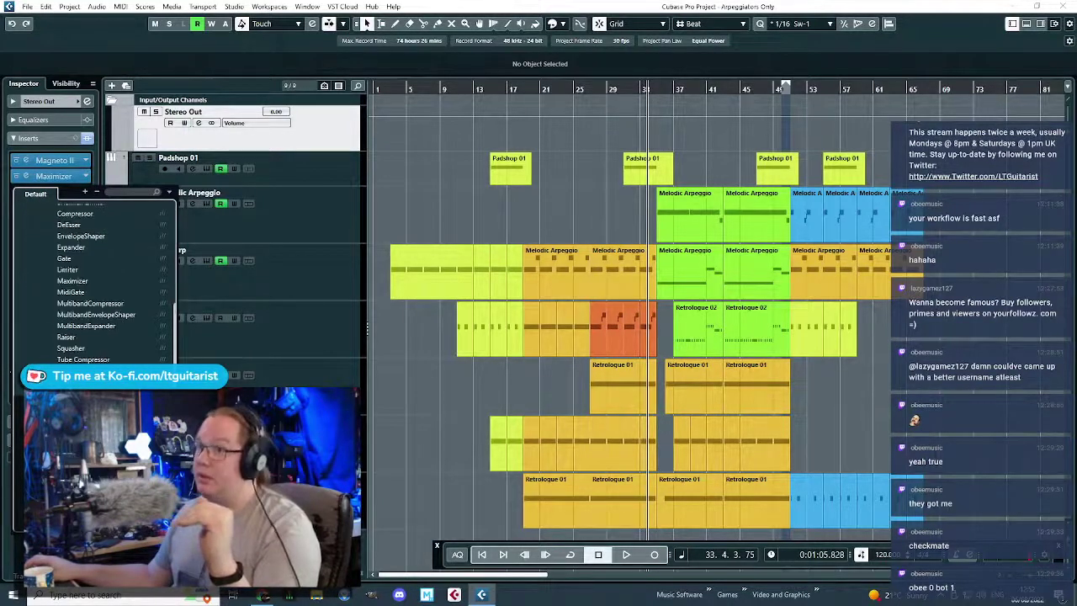
pyautogui.click(73, 427)
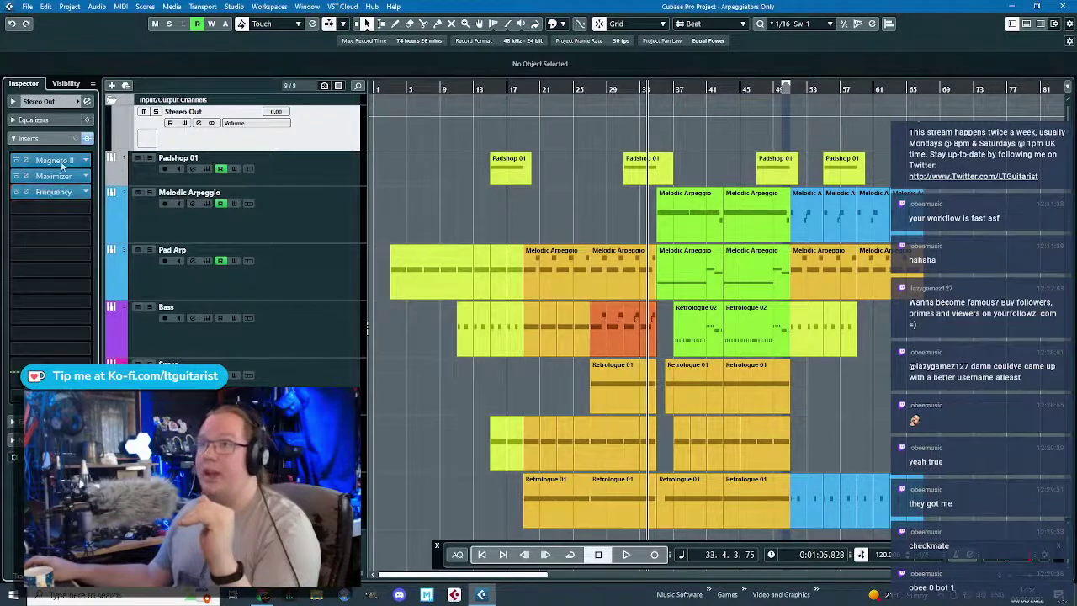
# - On Stereo Out, move the Maximizer to the fifth insert slot, after Frequency, and load Imager in the seventh slot
pyautogui.moveTo(71, 179); pyautogui.dragTo(83, 225)
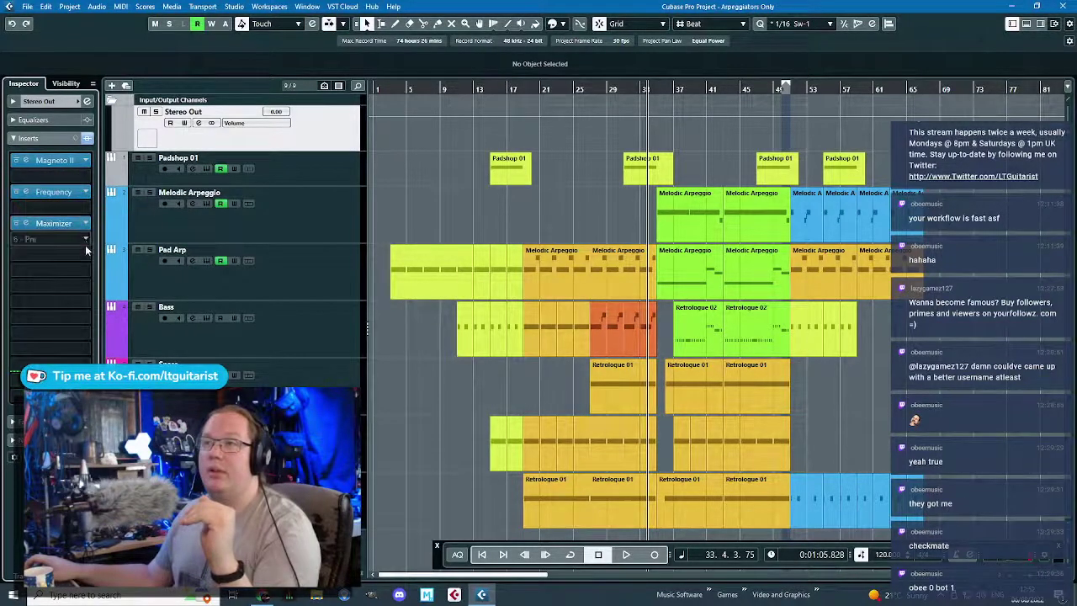
pyautogui.click(85, 243)
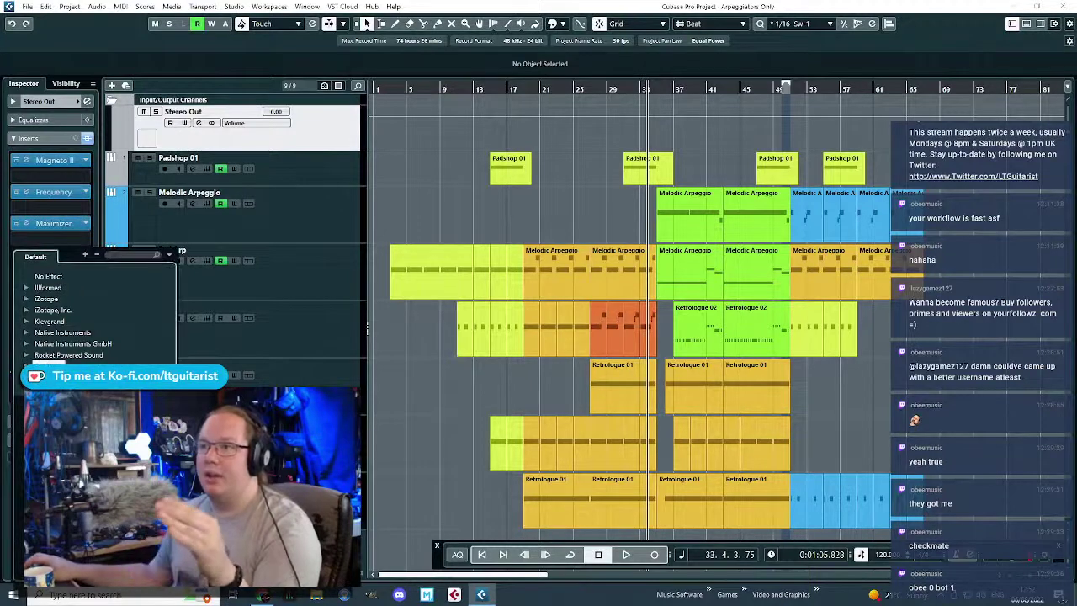
pyautogui.scroll(-2, 94, 320)
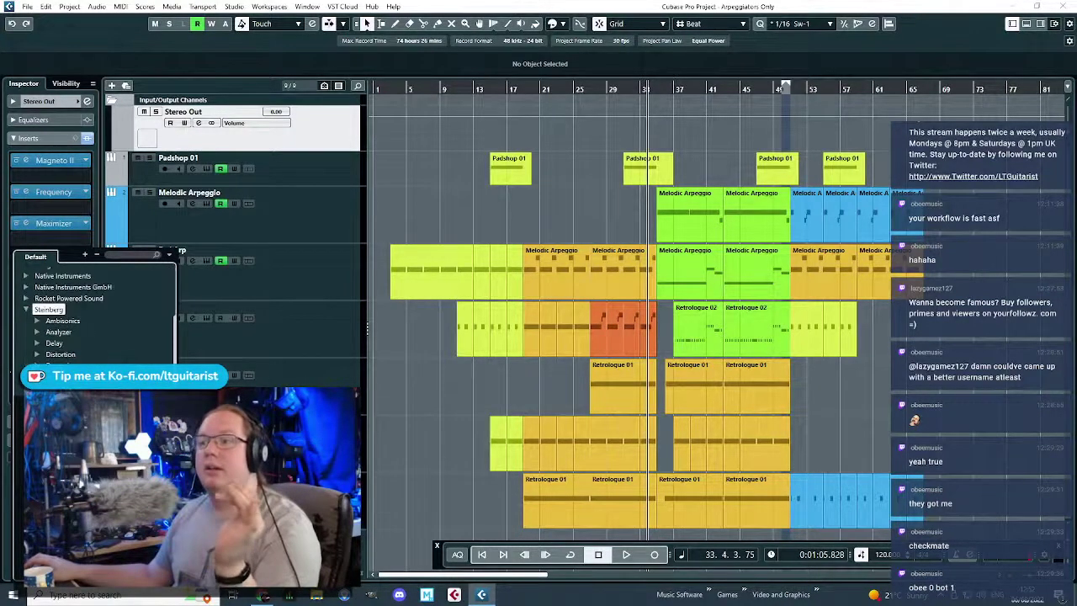
pyautogui.doubleClick(75, 478)
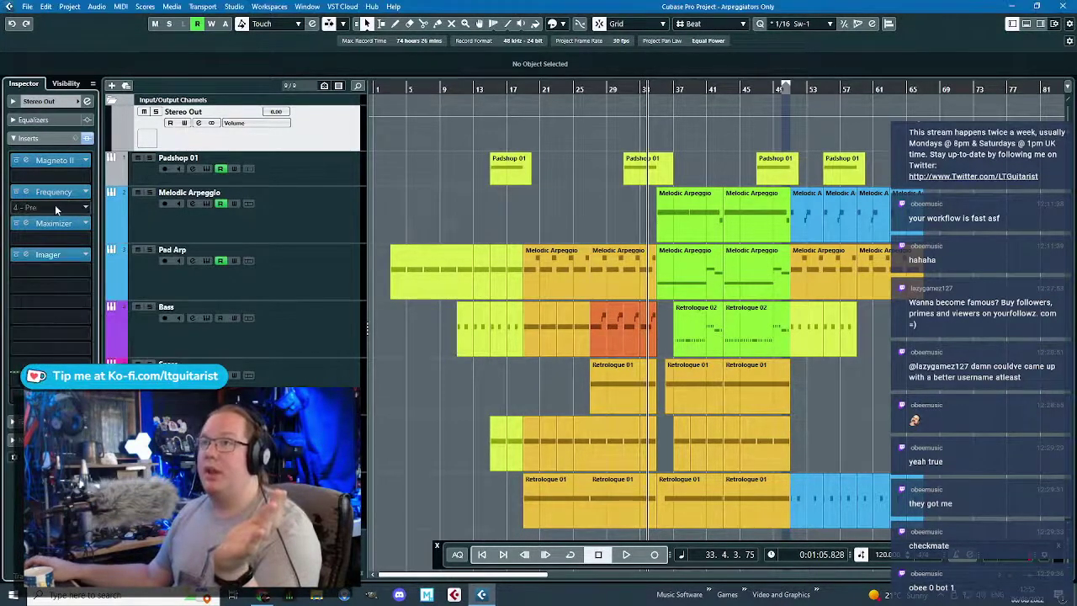
# - Place the playback position at the third beat of bar 17 and enlarge the timeline view
pyautogui.click(390, 204)
pyautogui.moveTo(512, 88); pyautogui.dragTo(508, 104)
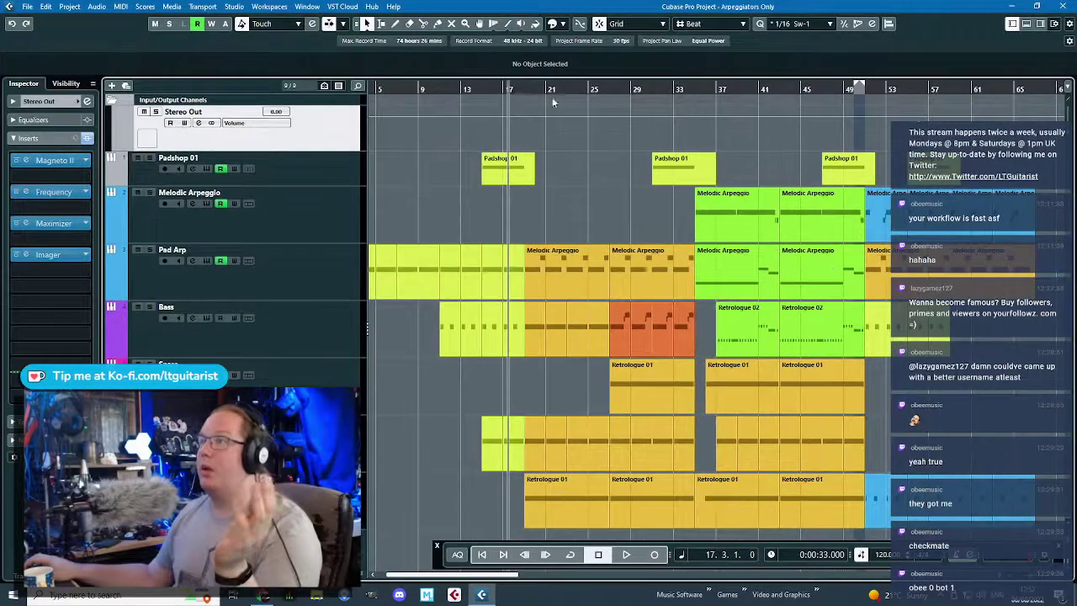
# - Start playback, open Magneto II on Stereo Out, and bypass the Frequency, Maximizer and Imager inserts
pyautogui.press('space')
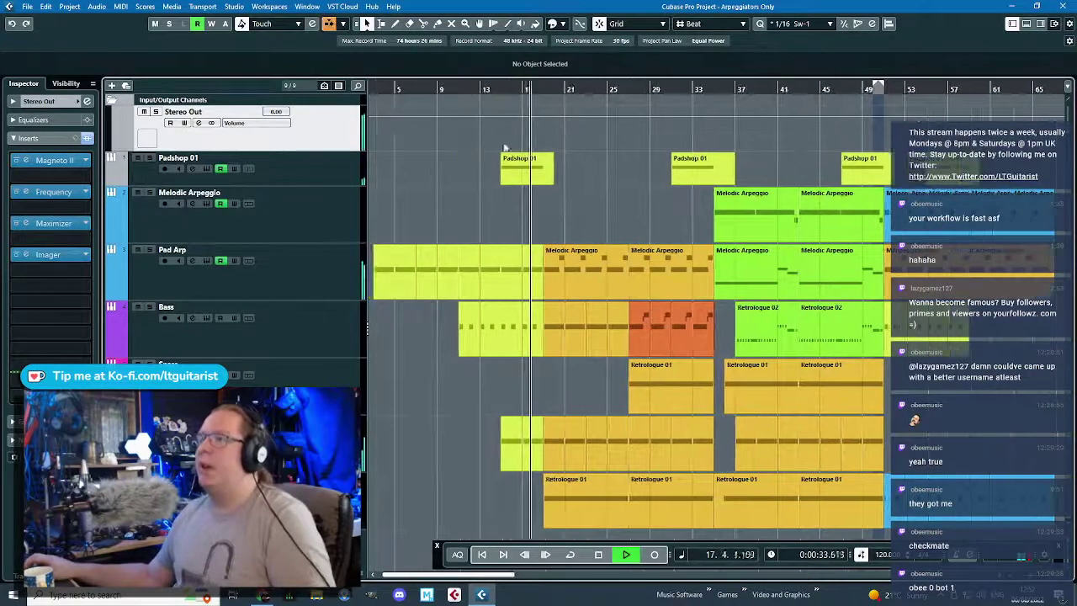
pyautogui.click(56, 162)
pyautogui.click(16, 192)
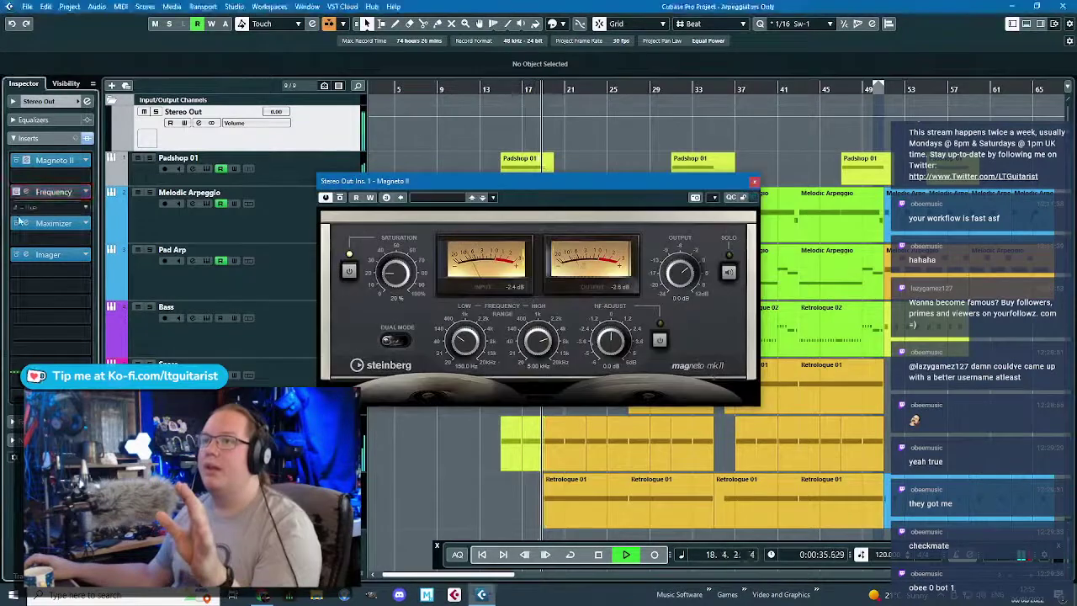
pyautogui.click(16, 223)
pyautogui.click(16, 255)
# - Load the "Master - more Air" preset in Magneto II and set its output to -4.0 dB
pyautogui.click(444, 207)
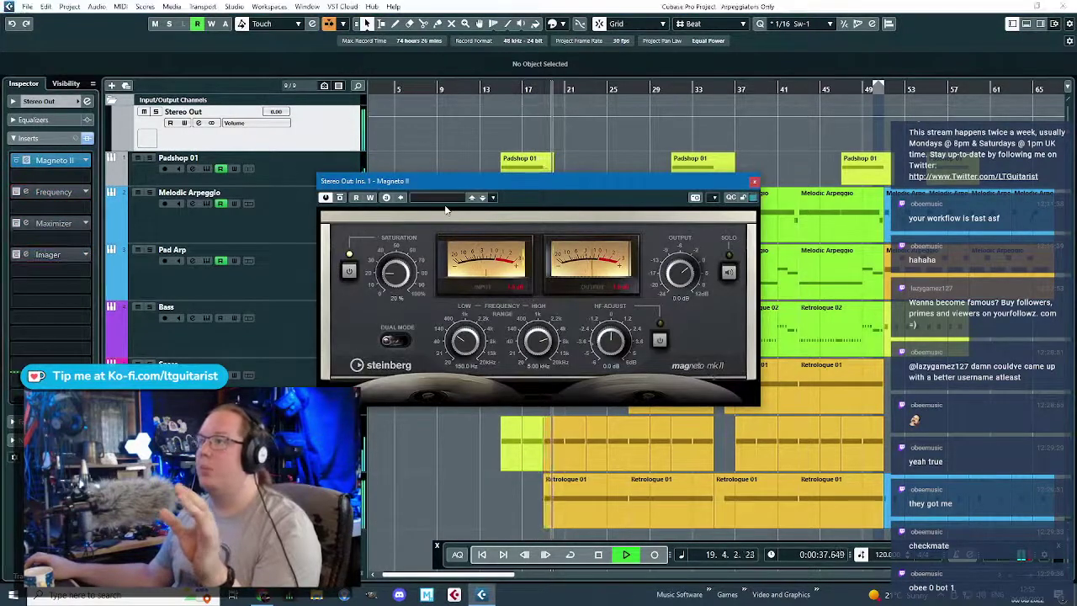
pyautogui.click(440, 197)
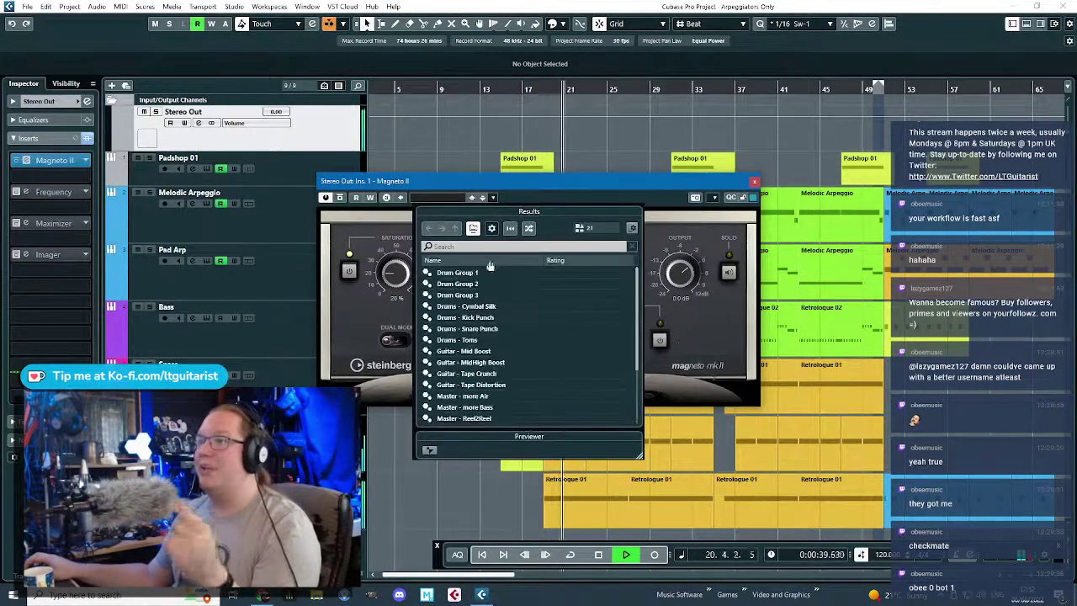
pyautogui.click(478, 248)
pyautogui.write('mas')
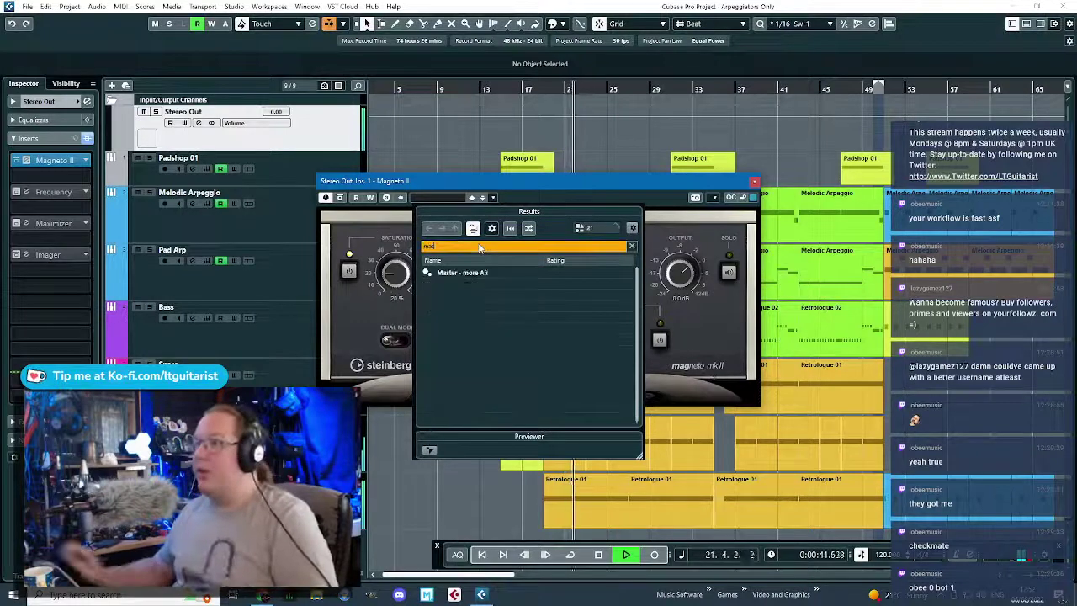
pyautogui.doubleClick(462, 273)
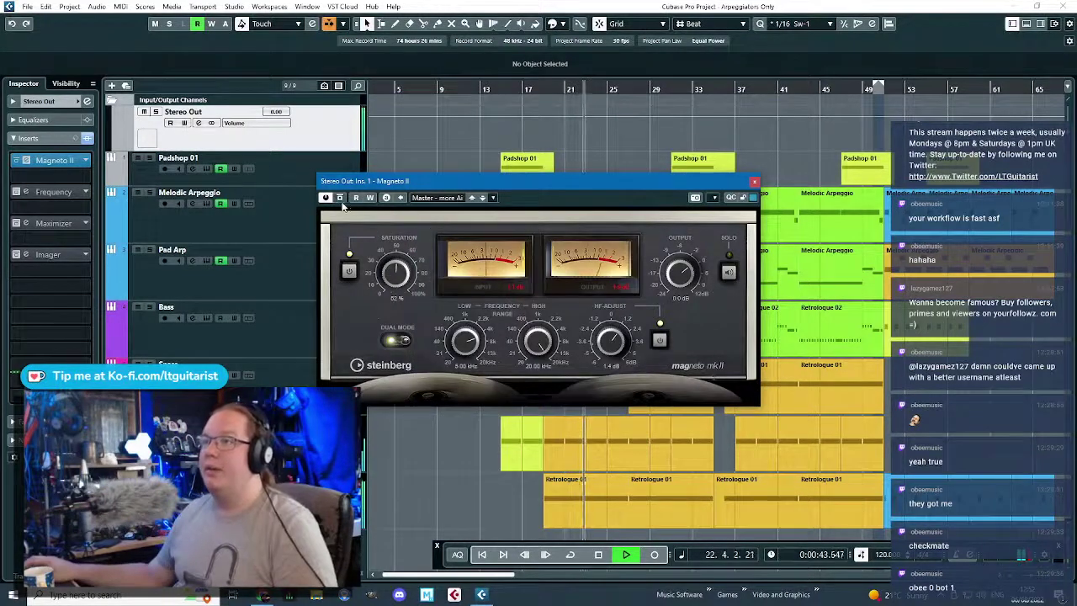
pyautogui.click(326, 198)
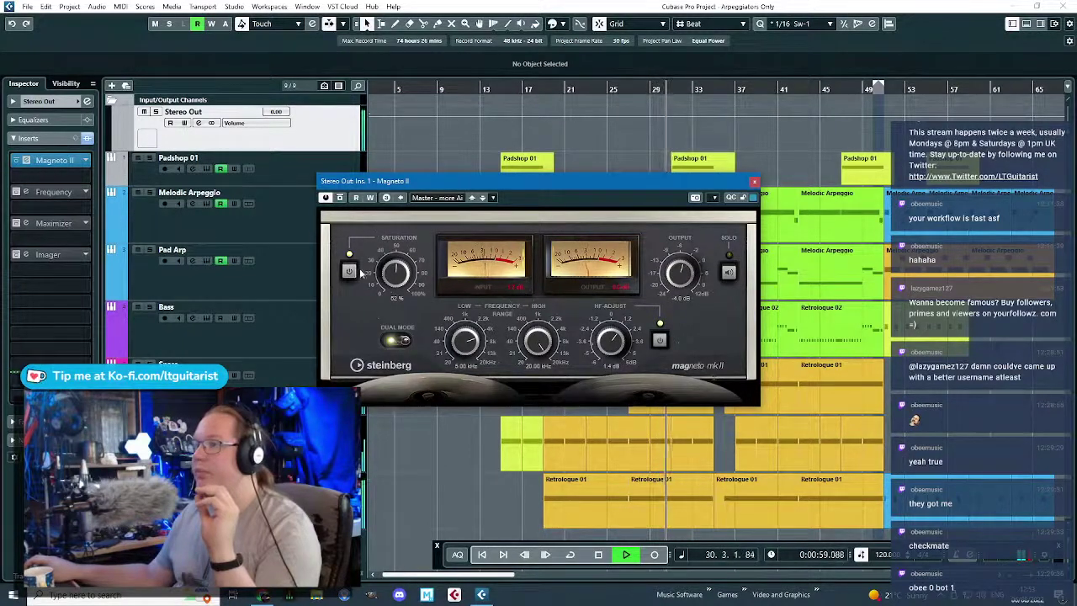
# - Reactivate the Frequency equalizer on Stereo Out and load its "Master Buss DeMudder" preset
pyautogui.click(15, 195)
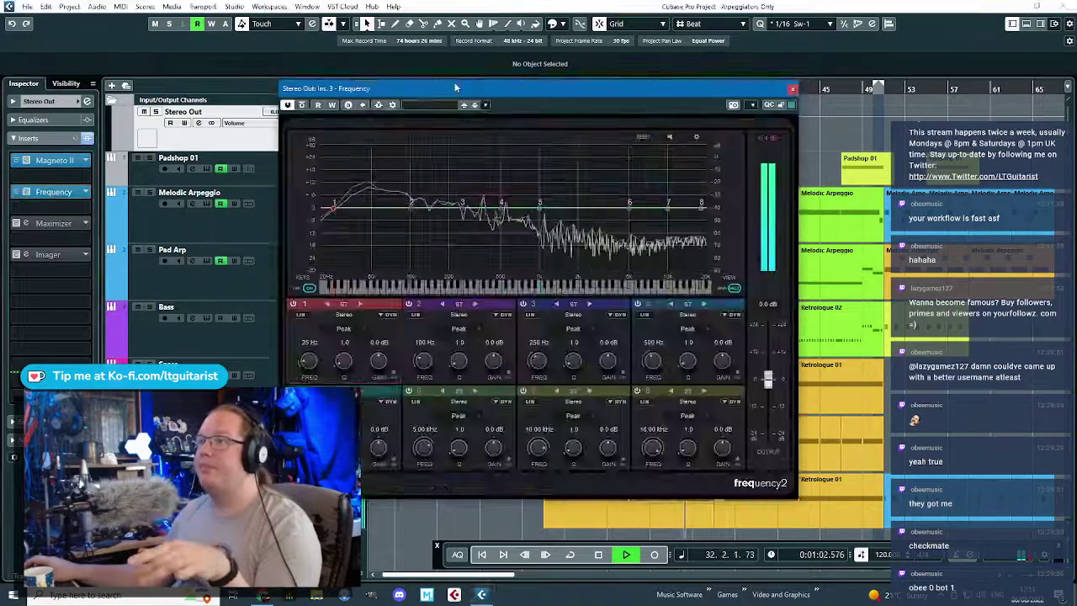
pyautogui.click(439, 105)
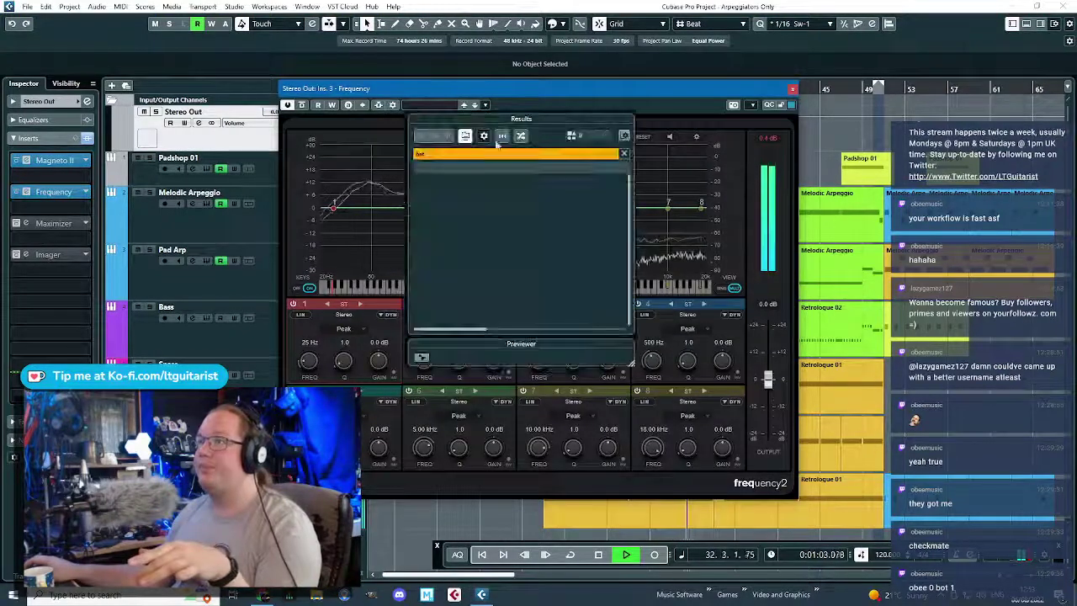
pyautogui.click(489, 156)
pyautogui.write('mas')
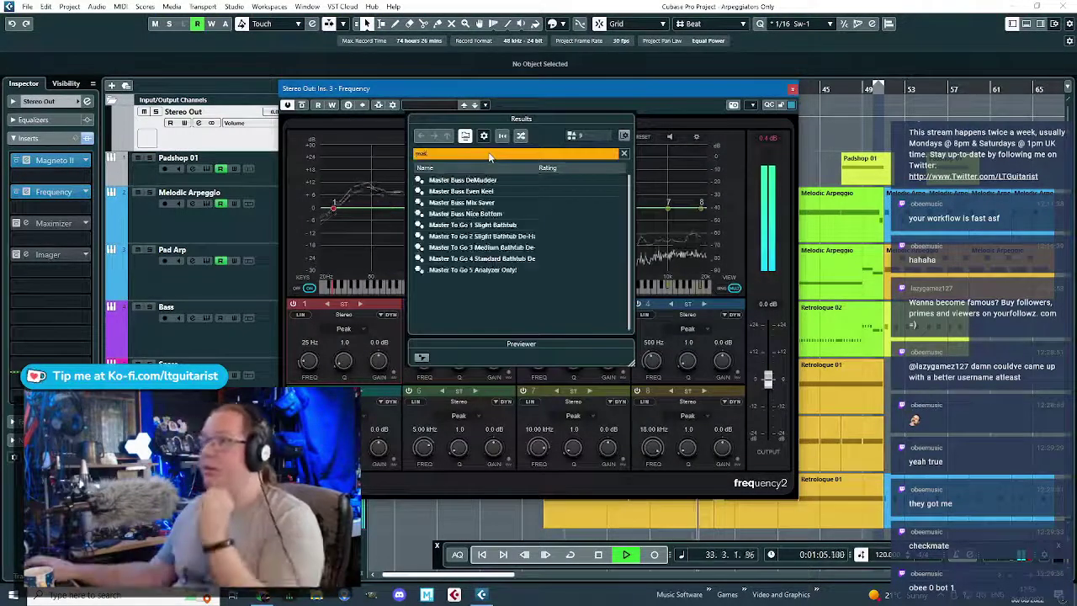
pyautogui.doubleClick(494, 180)
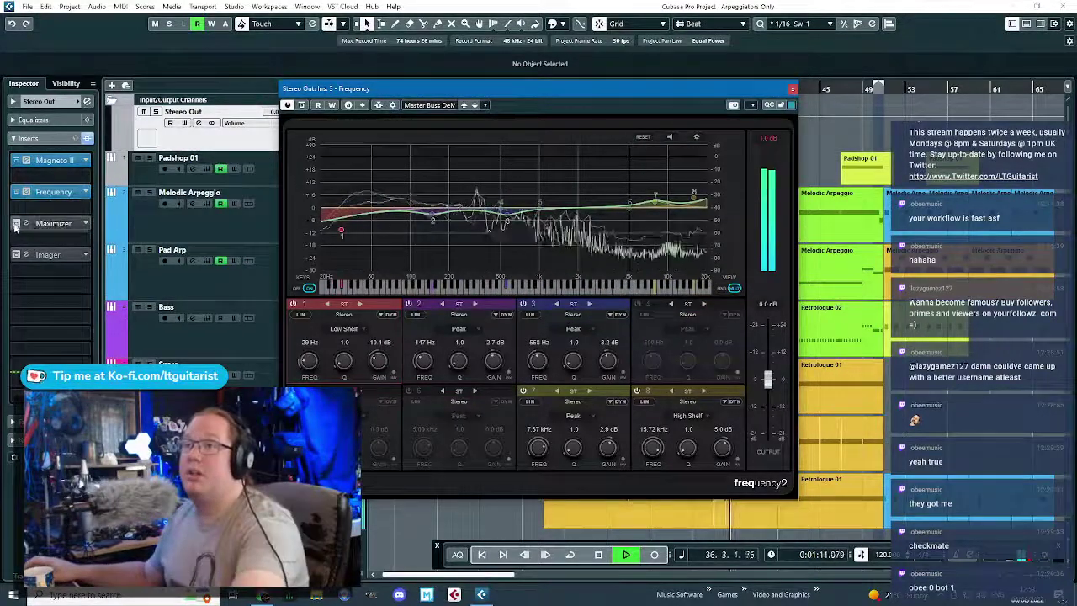
# - Reactivate the Maximizer on Stereo Out and load its "Master Buss Dynamics Are Cool" preset
pyautogui.click(50, 223)
pyautogui.click(536, 145)
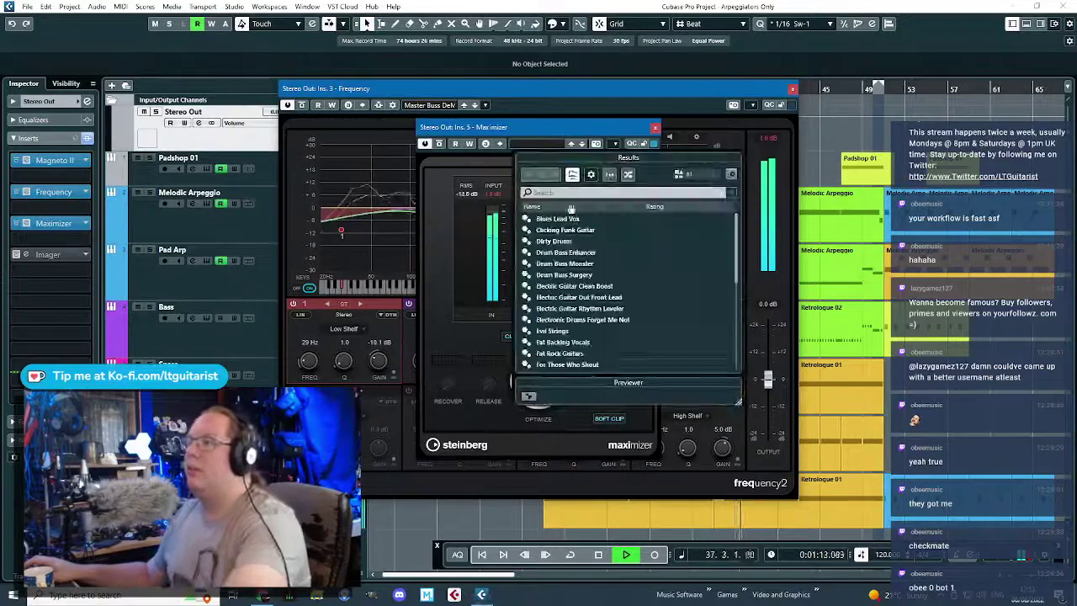
pyautogui.write('mas')
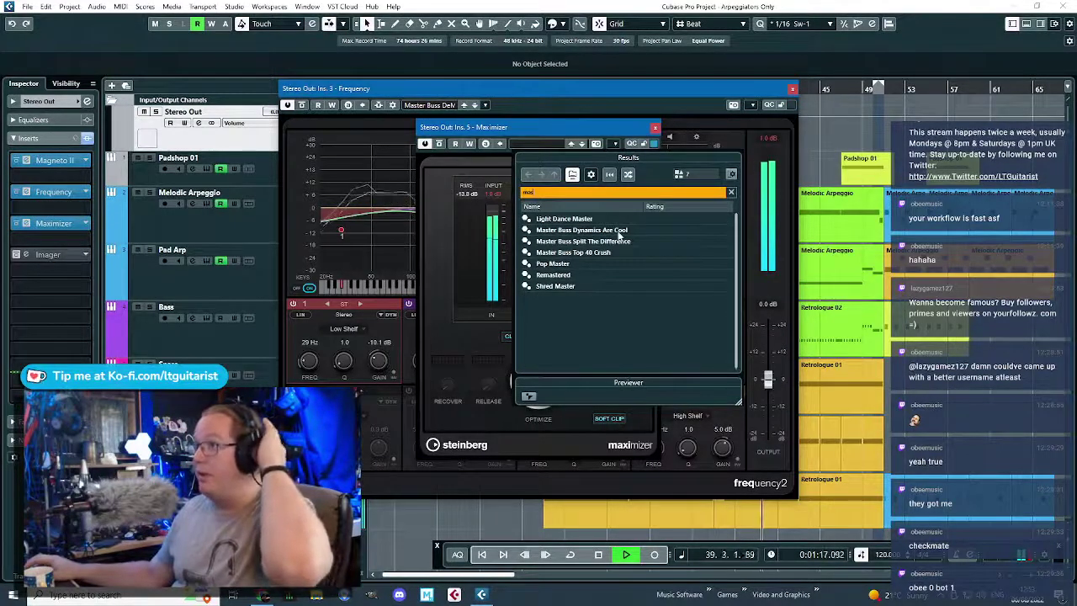
pyautogui.doubleClick(619, 235)
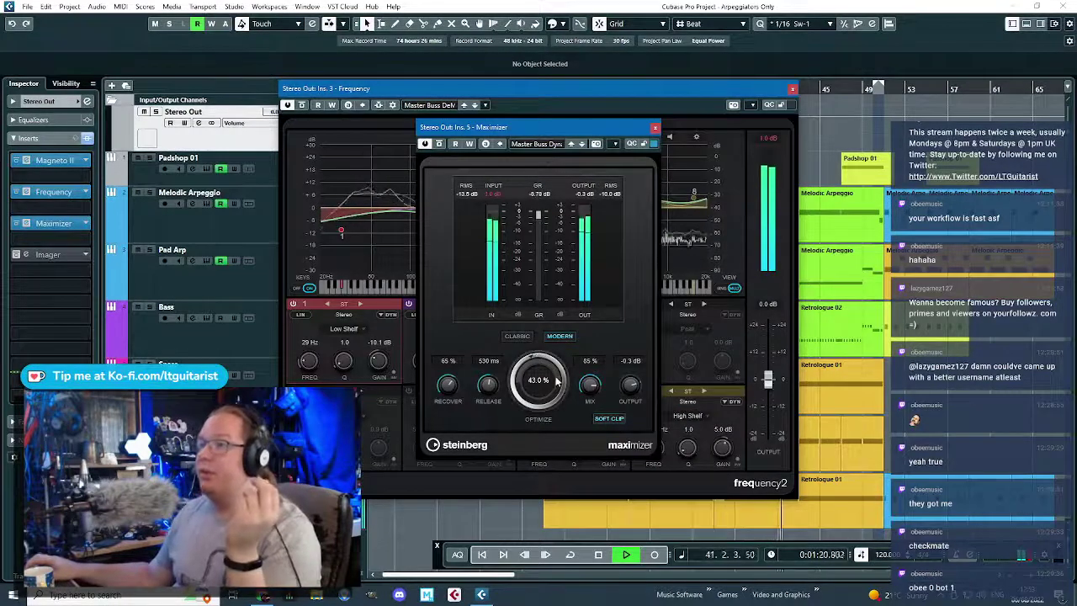
# - Set the Maximizer's Optimize to 40 %, Mix to 80 % and Output to -1 dB
pyautogui.moveTo(555, 383); pyautogui.dragTo(589, 387)
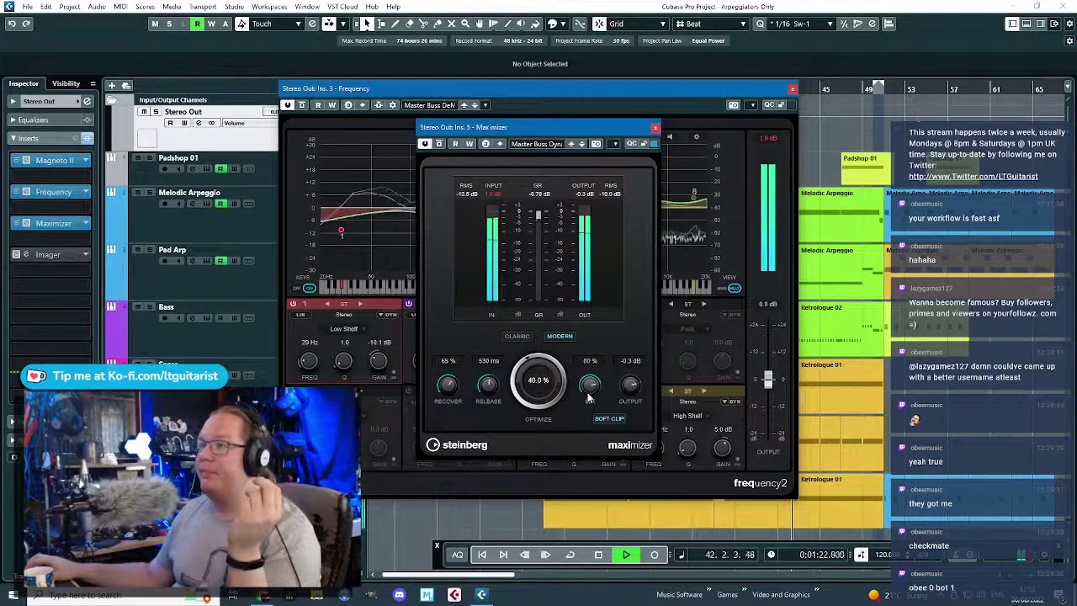
pyautogui.doubleClick(635, 363)
pyautogui.write('-1')
pyautogui.press('Return')
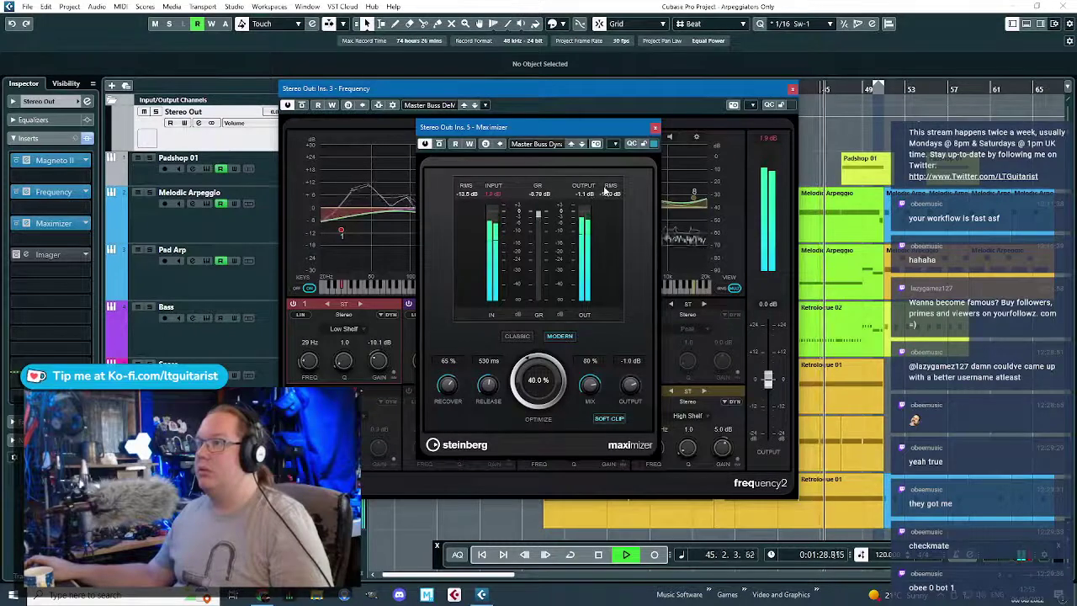
# - Reactivate the Imager on Stereo Out and load its "4 Bands - Expanded Wideness" preset
pyautogui.click(16, 254)
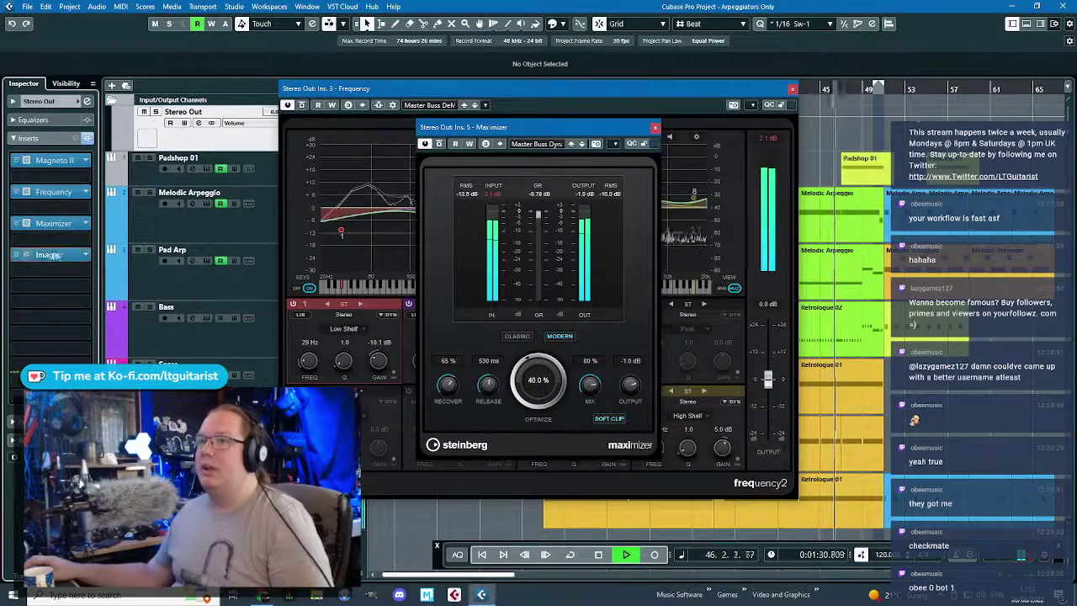
pyautogui.click(41, 254)
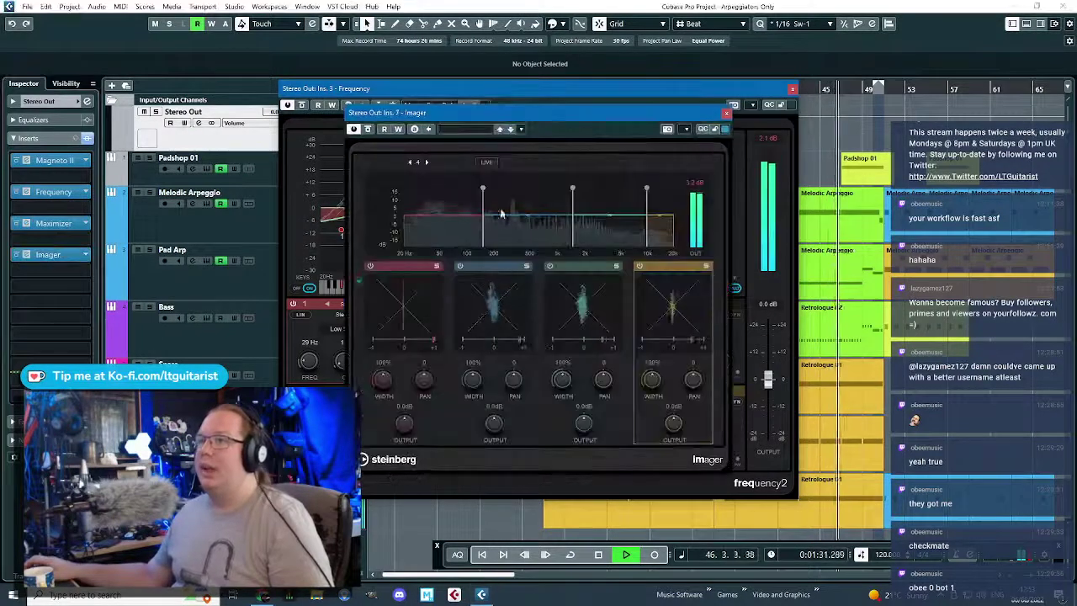
pyautogui.click(462, 130)
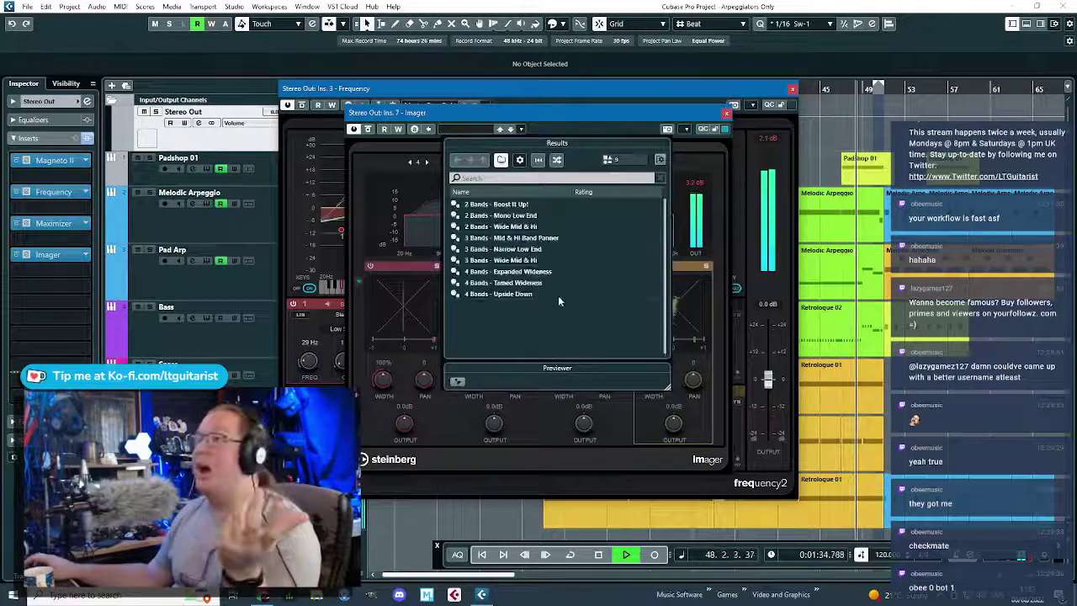
pyautogui.click(518, 178)
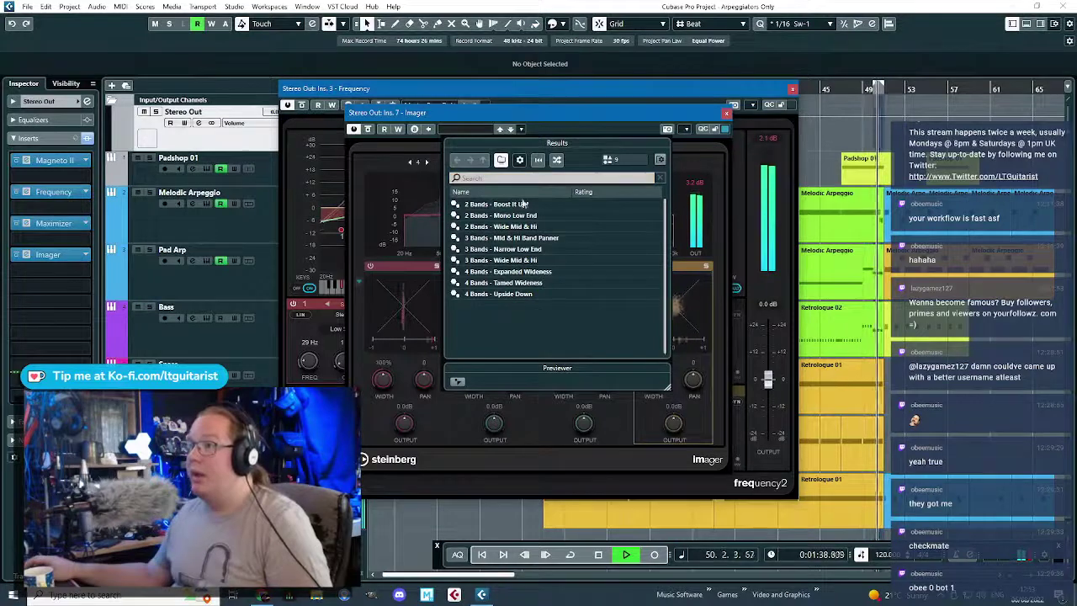
pyautogui.doubleClick(512, 270)
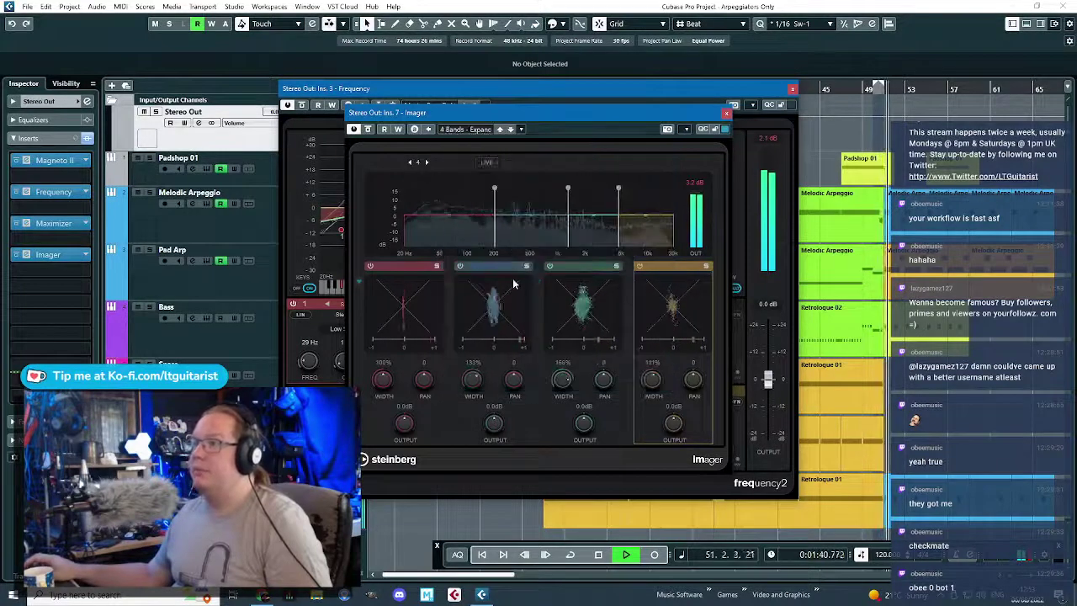
# - Set the Imager's lowest band to 0 % width with its upper crossover at about 101 Hz, and close the Imager
pyautogui.moveTo(378, 380); pyautogui.dragTo(387, 392)
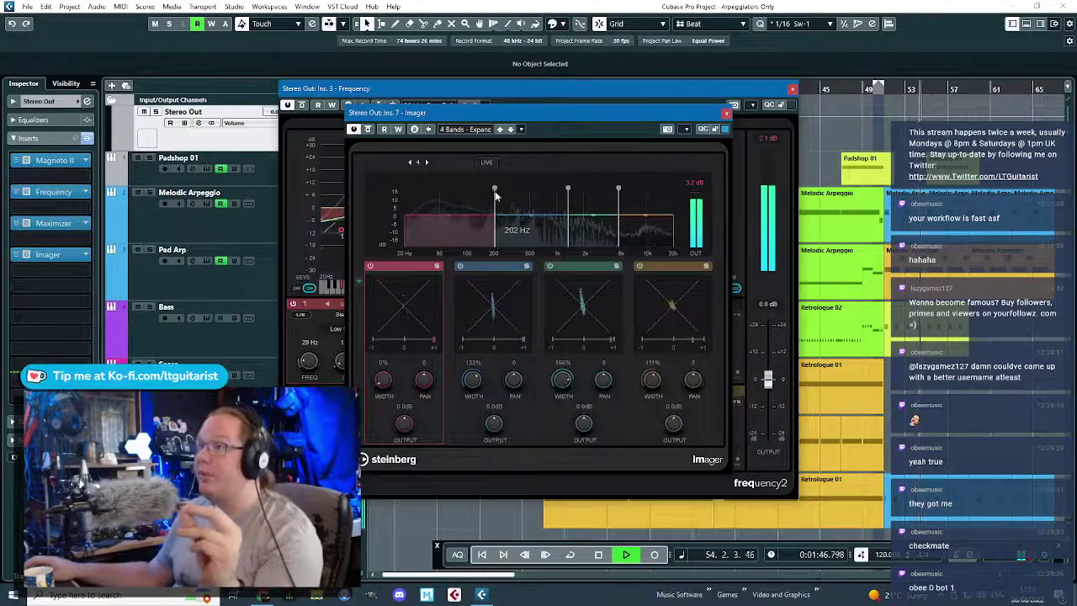
pyautogui.moveTo(495, 189); pyautogui.dragTo(468, 198)
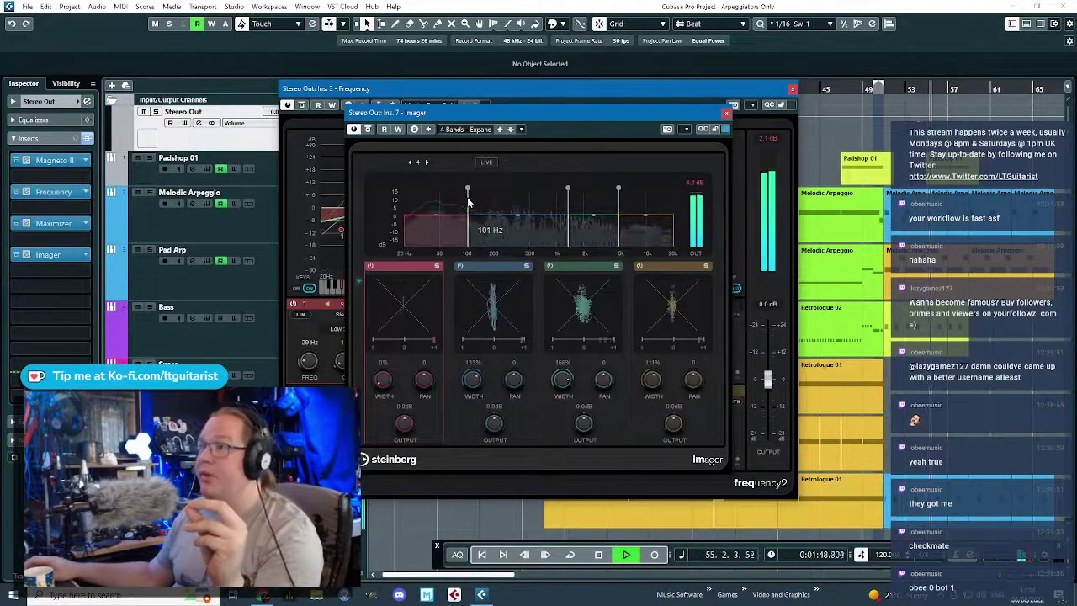
pyautogui.click(755, 136)
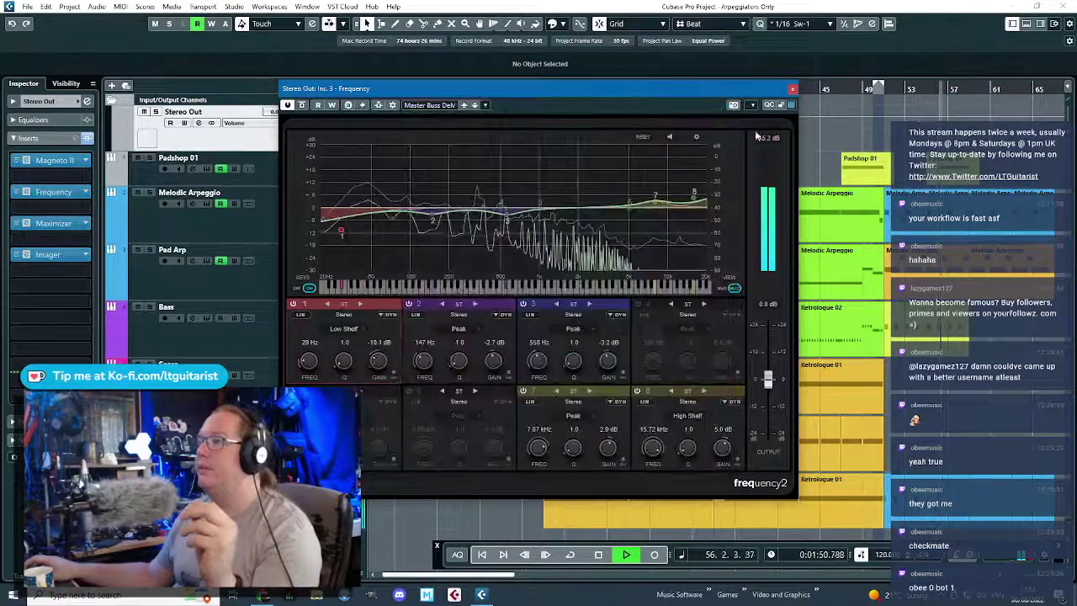
# - Close the Frequency, Magneto II and Maximizer windows and stop playback
pyautogui.click(791, 89)
pyautogui.click(708, 110)
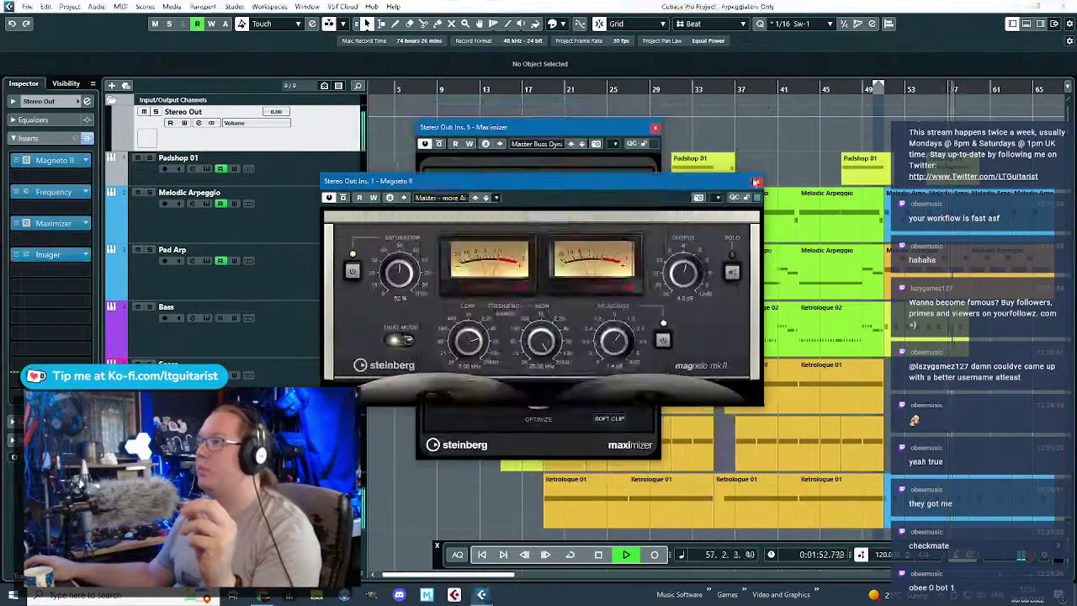
pyautogui.click(659, 138)
pyautogui.click(758, 182)
pyautogui.click(655, 128)
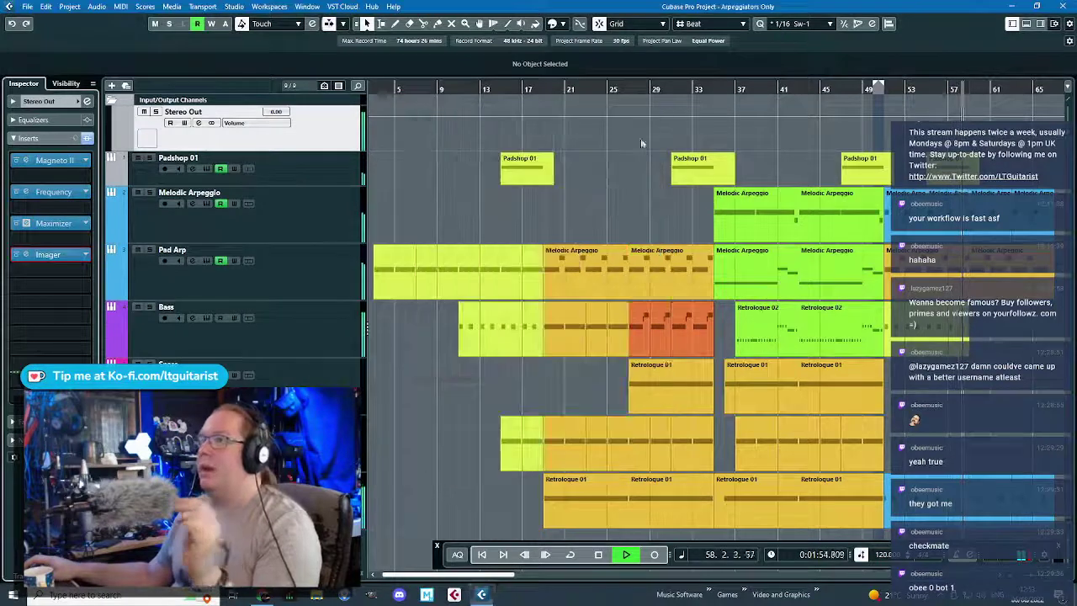
pyautogui.press('space')
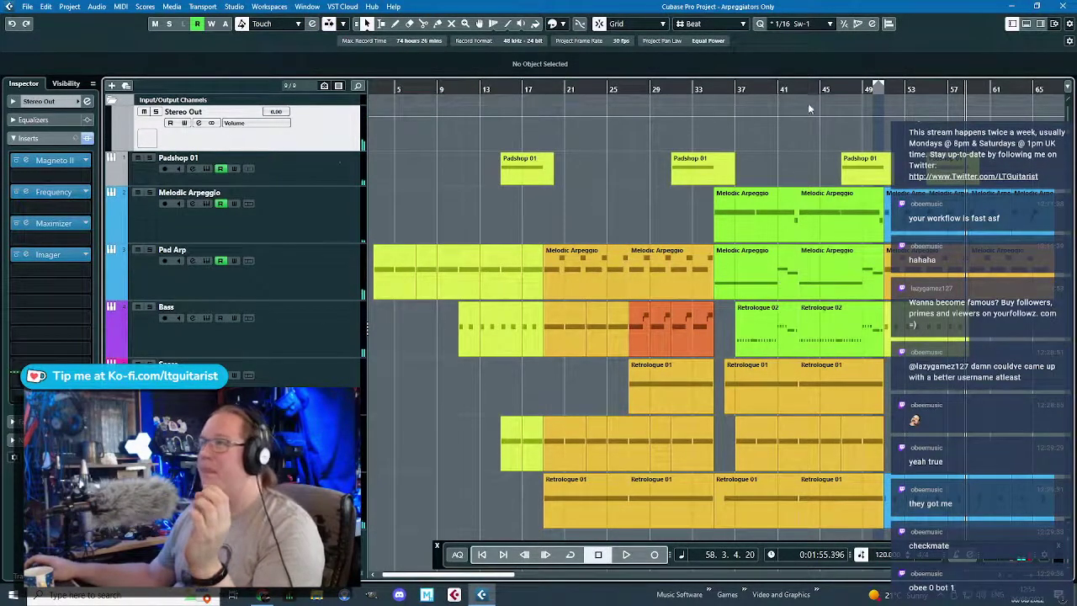
# - Play the section from bar 35 and check the Maximizer's input, gain reduction and output meters
pyautogui.click(714, 99)
pyautogui.press('space')
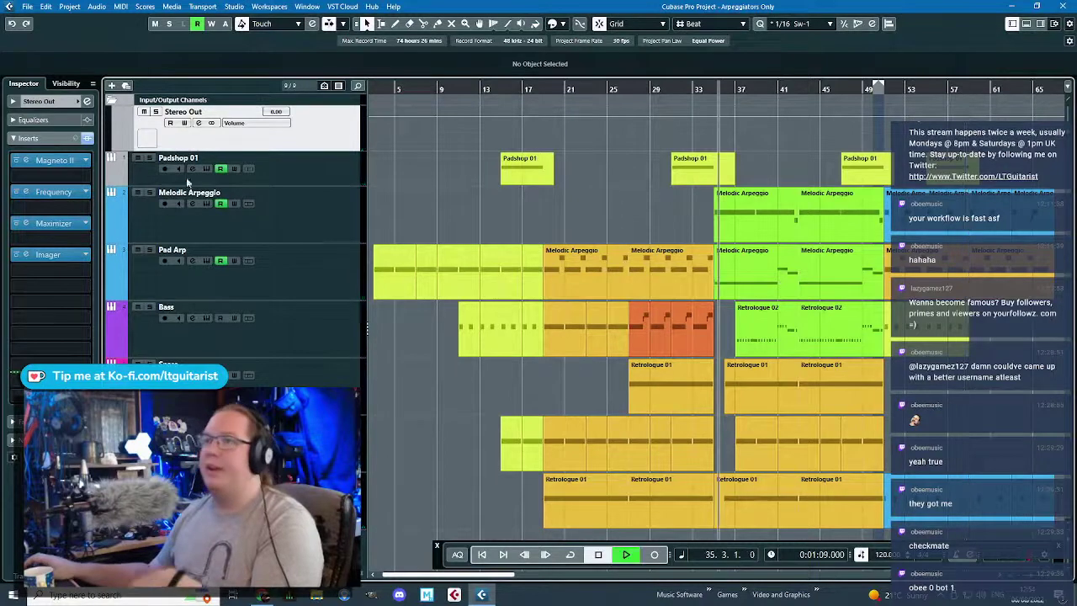
pyautogui.click(50, 223)
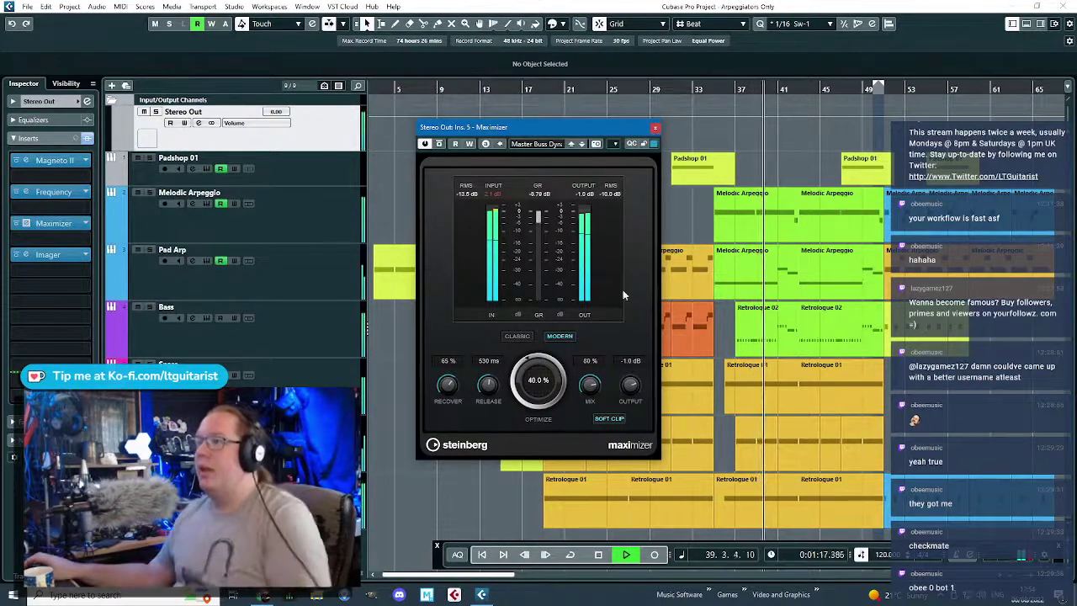
pyautogui.press('space')
# - Show an automation lane for the Maximizer's Mix parameter under Stereo Out and close the plug-in
pyautogui.moveTo(540, 131); pyautogui.dragTo(629, 144)
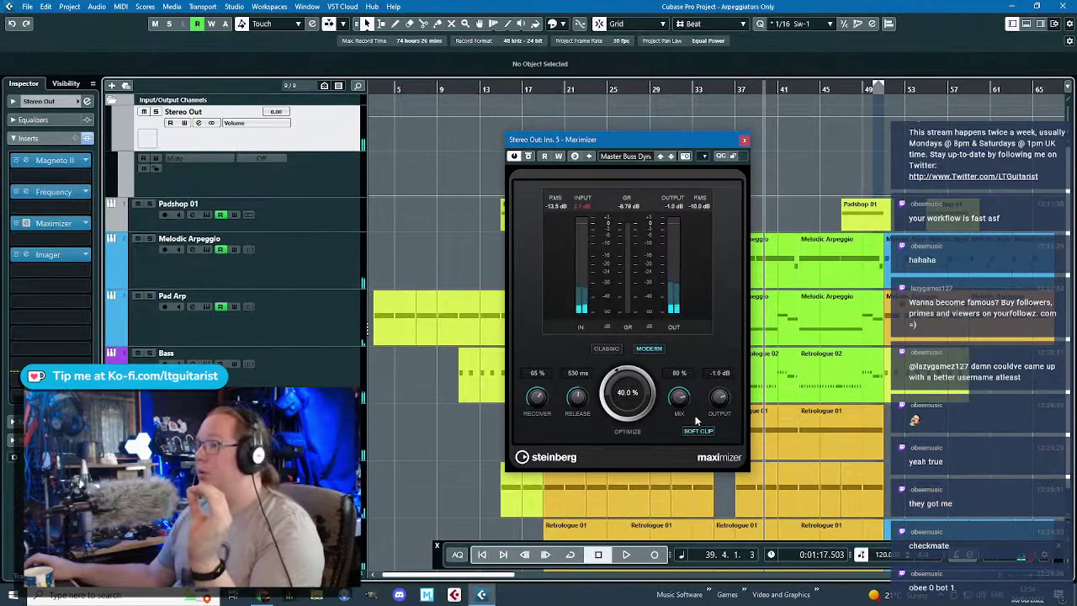
pyautogui.rightClick(678, 399)
pyautogui.click(723, 426)
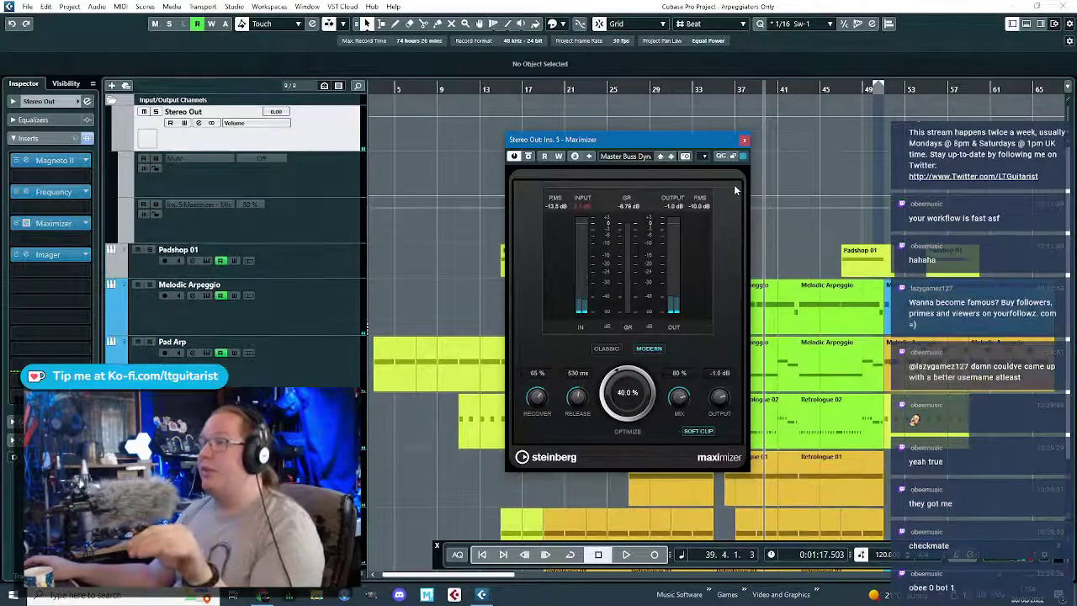
pyautogui.click(743, 141)
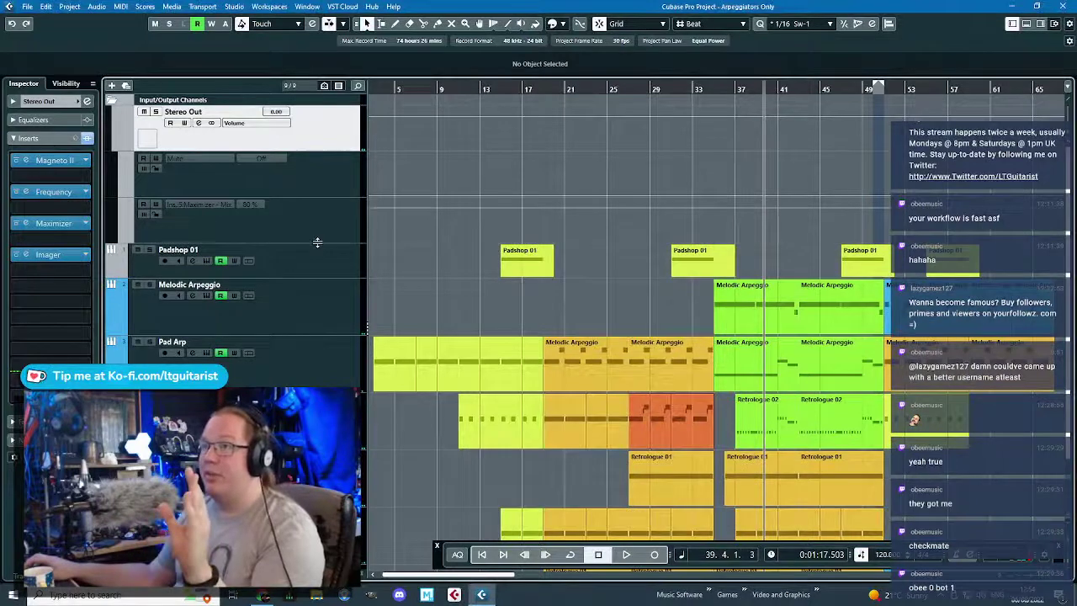
# - Enlarge the Maximizer Mix automation lane and add an automation point at 80 % on bar 35
pyautogui.moveTo(317, 243); pyautogui.dragTo(328, 276)
pyautogui.scroll(7, 714, 234)
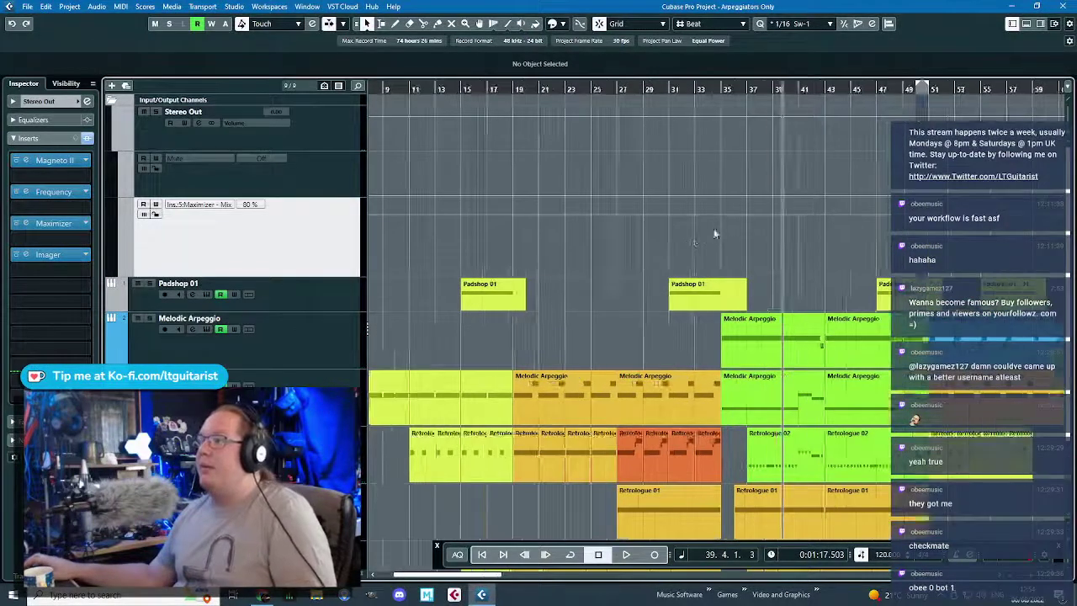
pyautogui.click(707, 214)
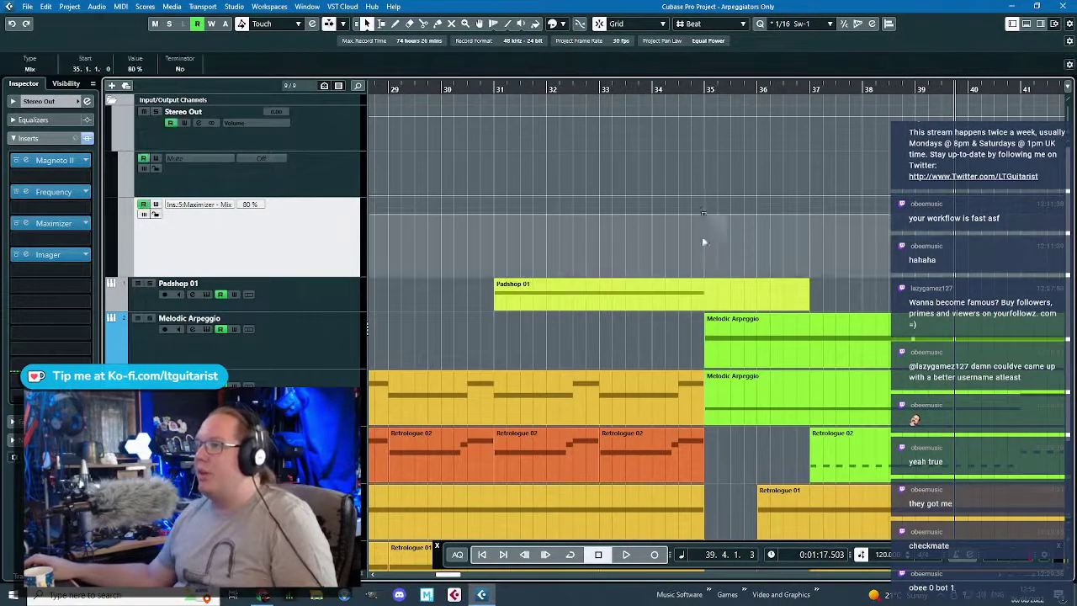
pyautogui.scroll(-3, 707, 237)
pyautogui.scroll(-5, 707, 234)
pyautogui.scroll(3, 708, 233)
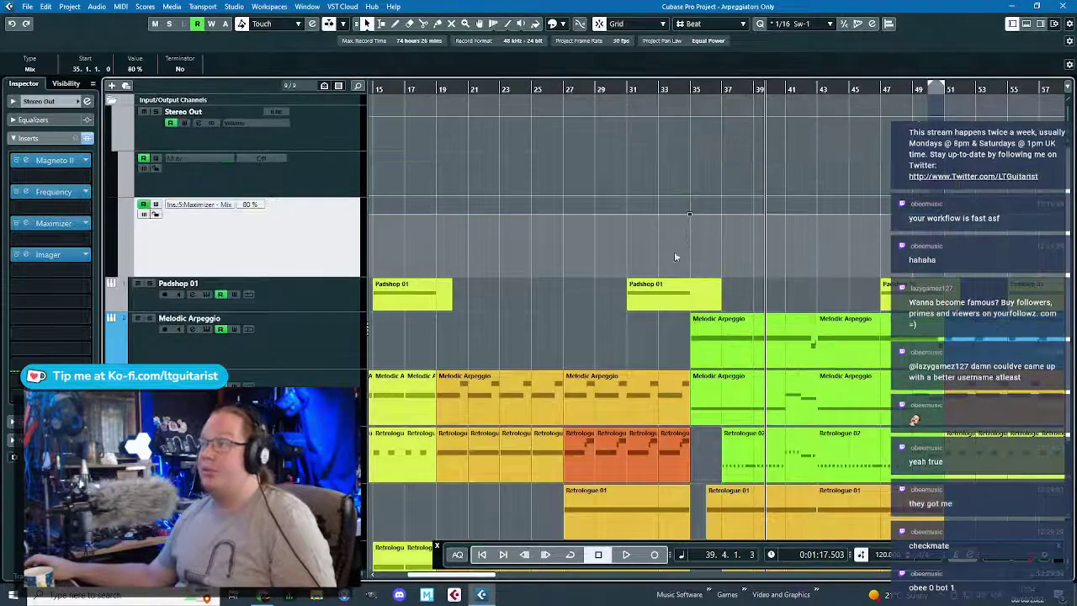
# - Add Maximizer Mix automation points at 80 % on bar 51 and 28 % in bar 66, and curve the descent between them
pyautogui.scroll(6, 715, 247)
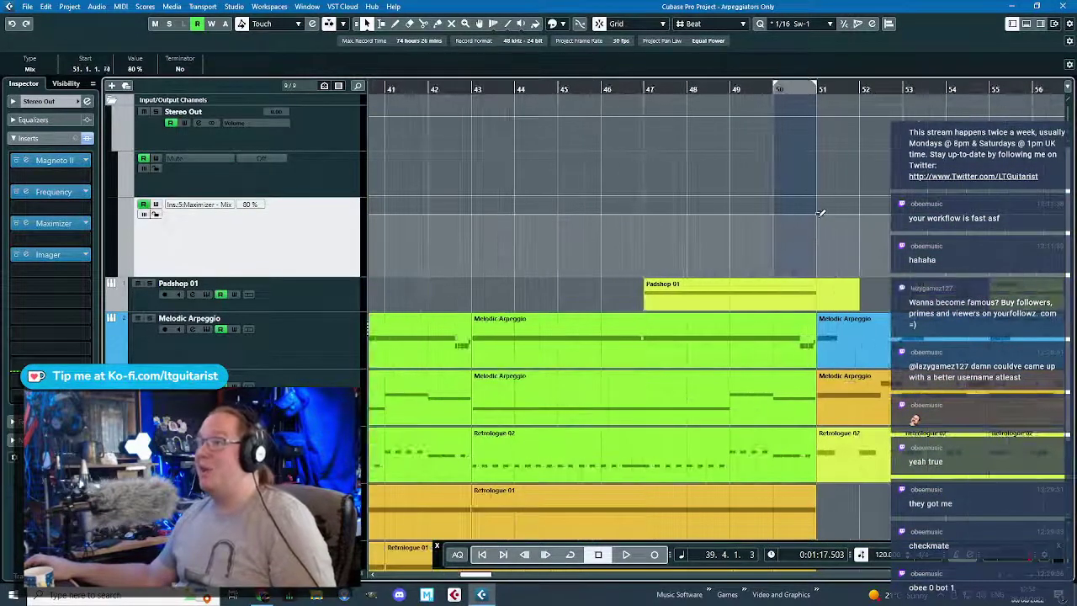
pyautogui.scroll(-3, 820, 218)
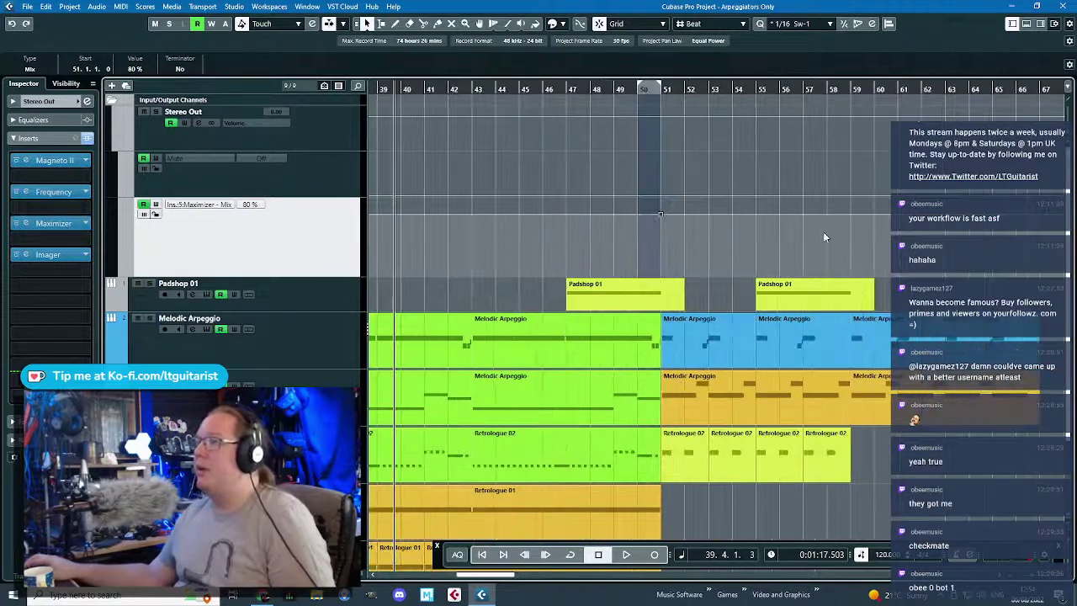
pyautogui.moveTo(817, 212)
pyautogui.mouseDown()
pyautogui.moveTo(1032, 246)
pyautogui.moveTo(1075, 266)
pyautogui.mouseUp()
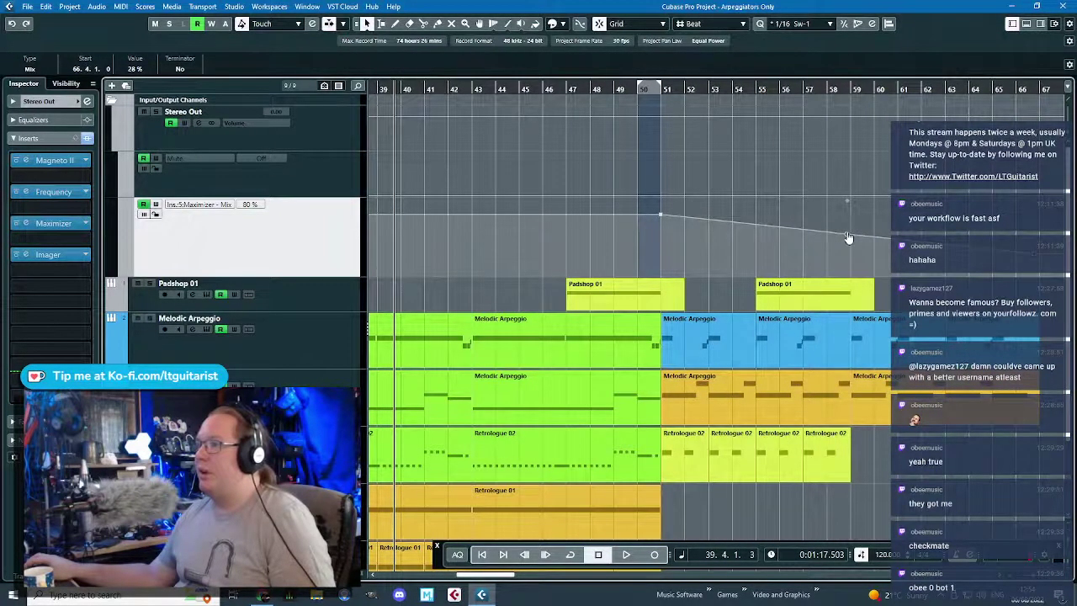
pyautogui.moveTo(848, 238); pyautogui.dragTo(823, 248)
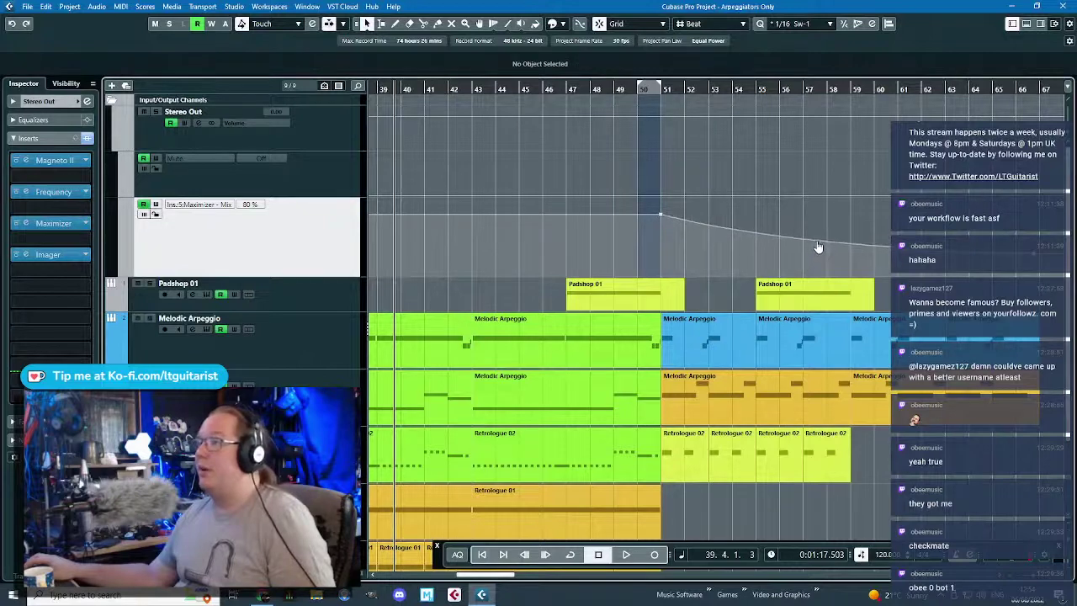
# - Add a Maximizer Mix automation point at 59 % on bar 19 and bend the segment so it rises mainly just before bar 35
pyautogui.keyDown('ctrl'); pyautogui.scroll(-3, 720, 261); pyautogui.keyUp('ctrl')
pyautogui.hscroll(-3, 387, 267)
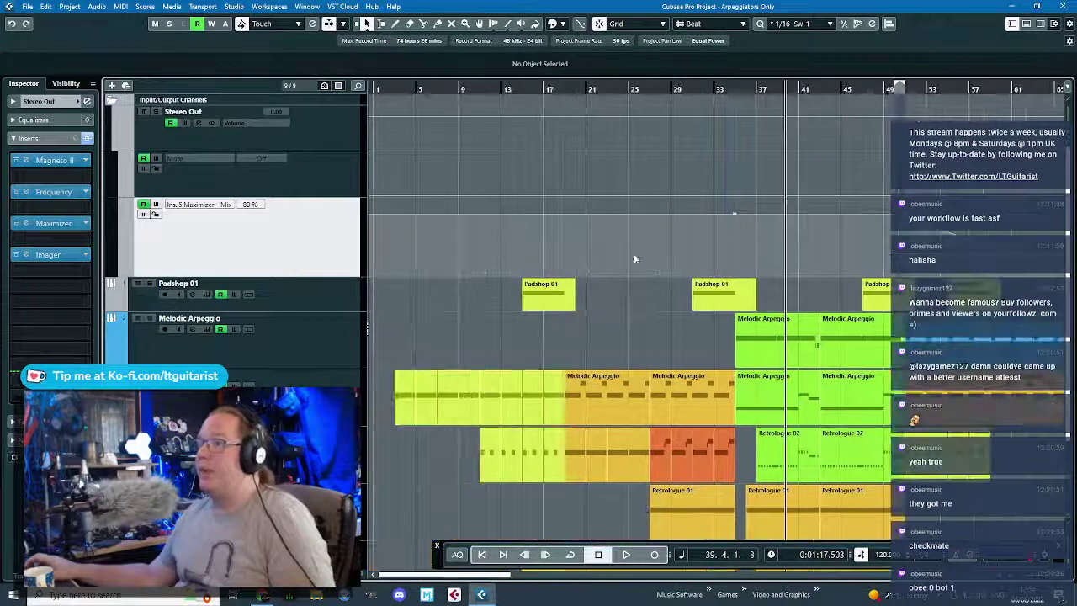
pyautogui.scroll(3, 633, 253)
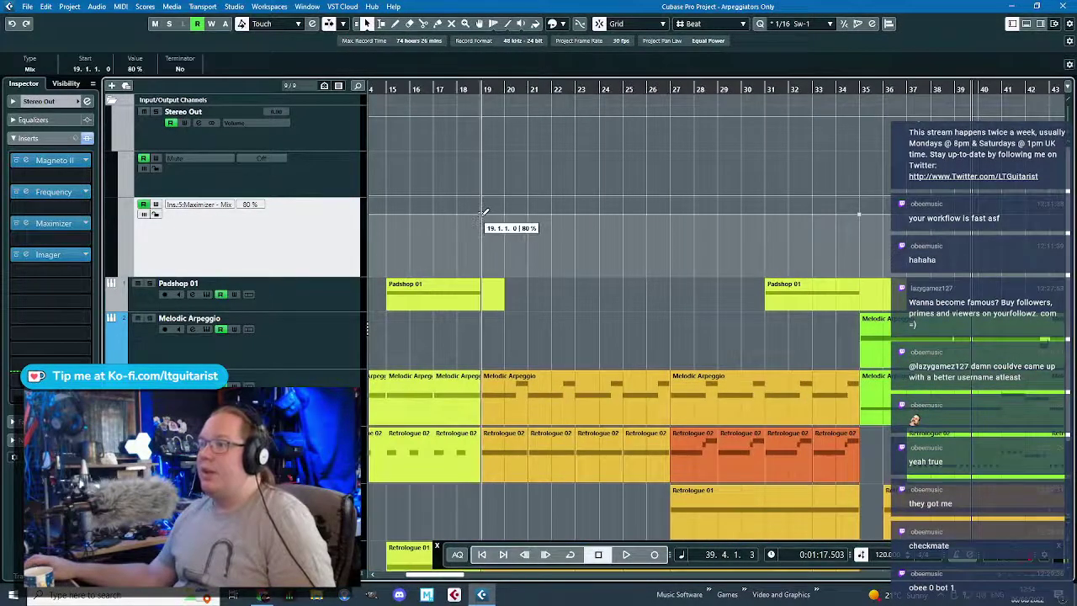
pyautogui.moveTo(484, 211); pyautogui.dragTo(484, 224)
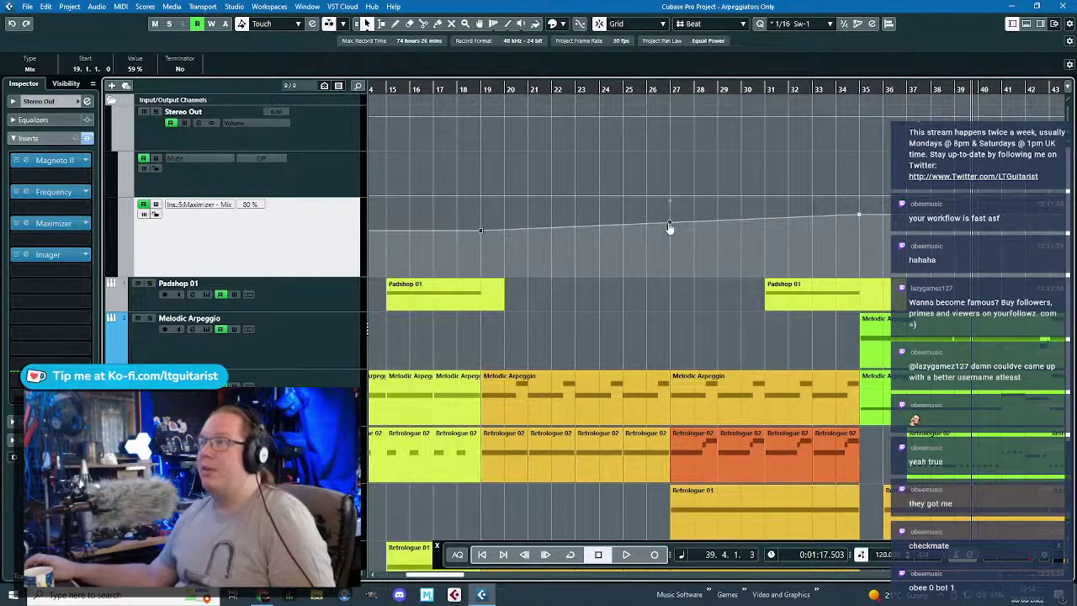
pyautogui.moveTo(670, 224); pyautogui.dragTo(713, 231)
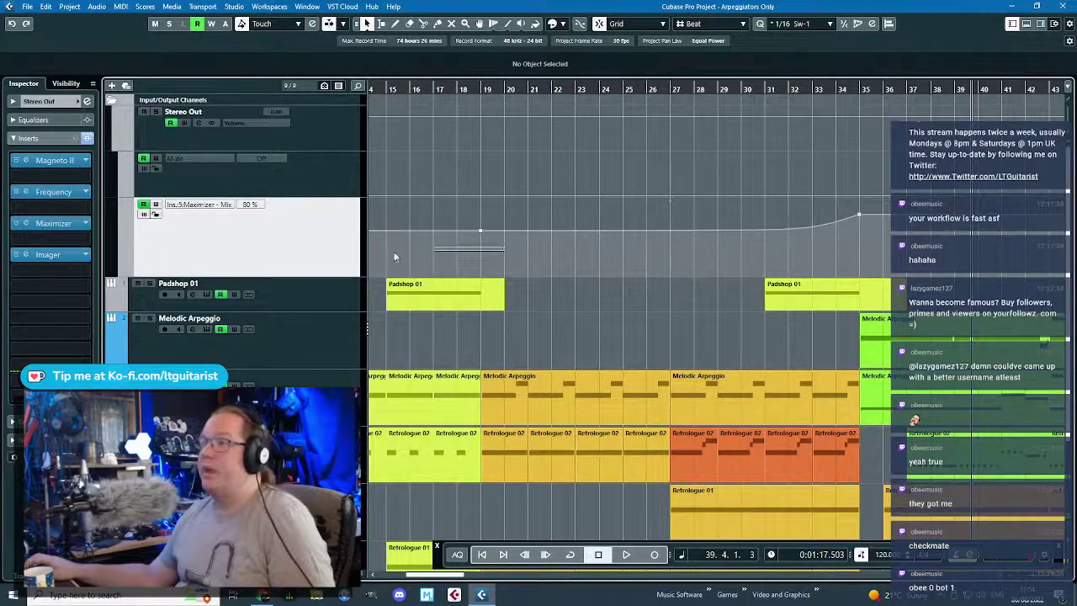
# - Add a lower Maximizer Mix automation point on bar 5 and curve the rise from it to bar 19
pyautogui.hscroll(-5, 396, 257)
pyautogui.moveTo(738, 230); pyautogui.dragTo(468, 252)
pyautogui.moveTo(633, 243); pyautogui.dragTo(643, 245)
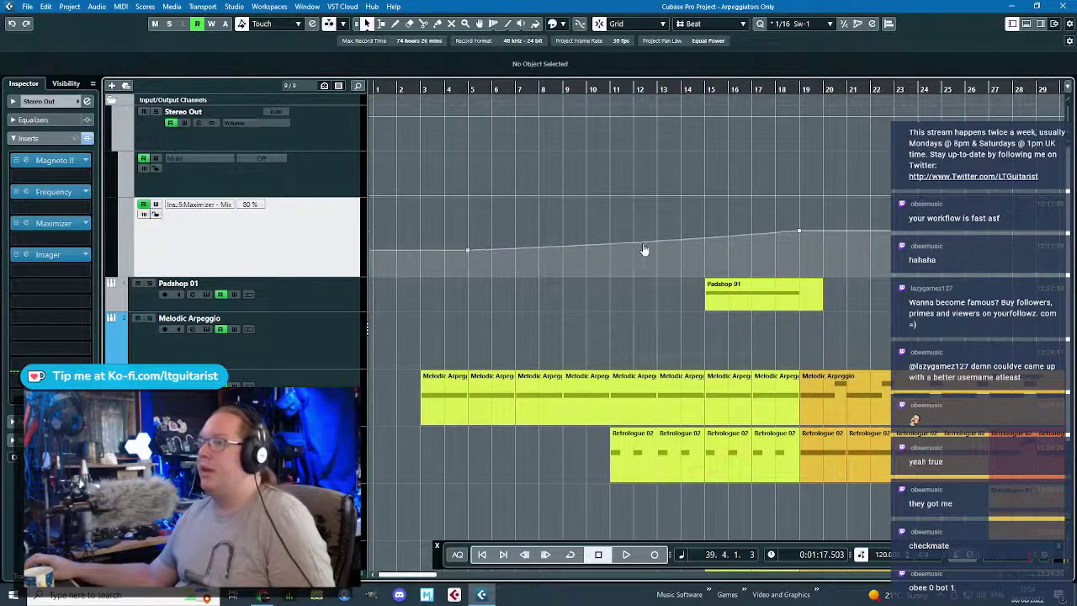
pyautogui.scroll(-5, 579, 298)
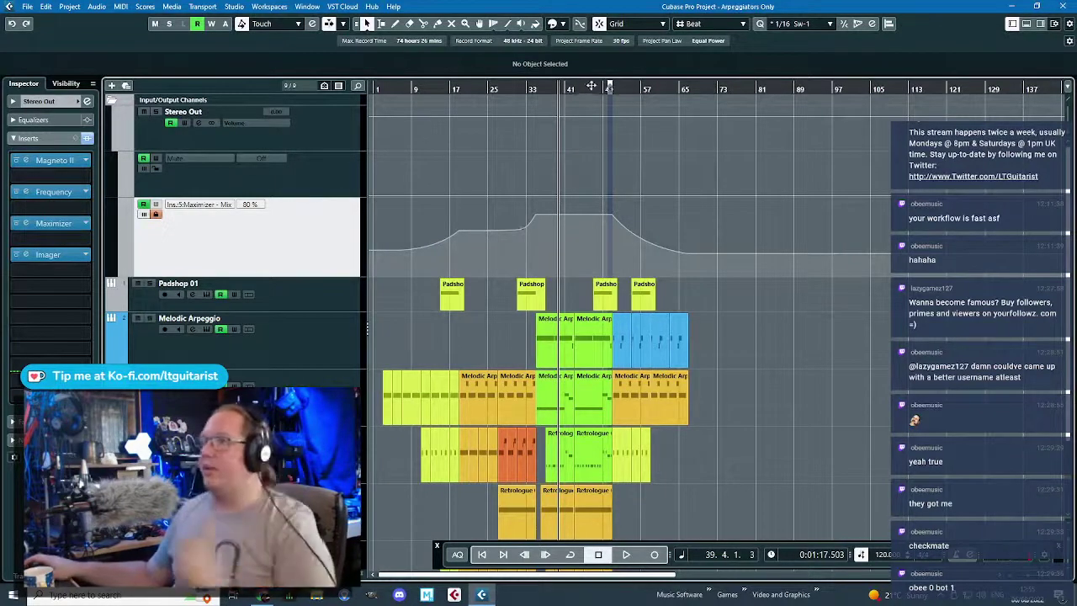
# - Play the track briefly from bar 39 and from bar 62 to hear the Maximizer Mix automation
pyautogui.keyDown('ctrl'); pyautogui.scroll(2, 575, 263); pyautogui.keyUp('ctrl')
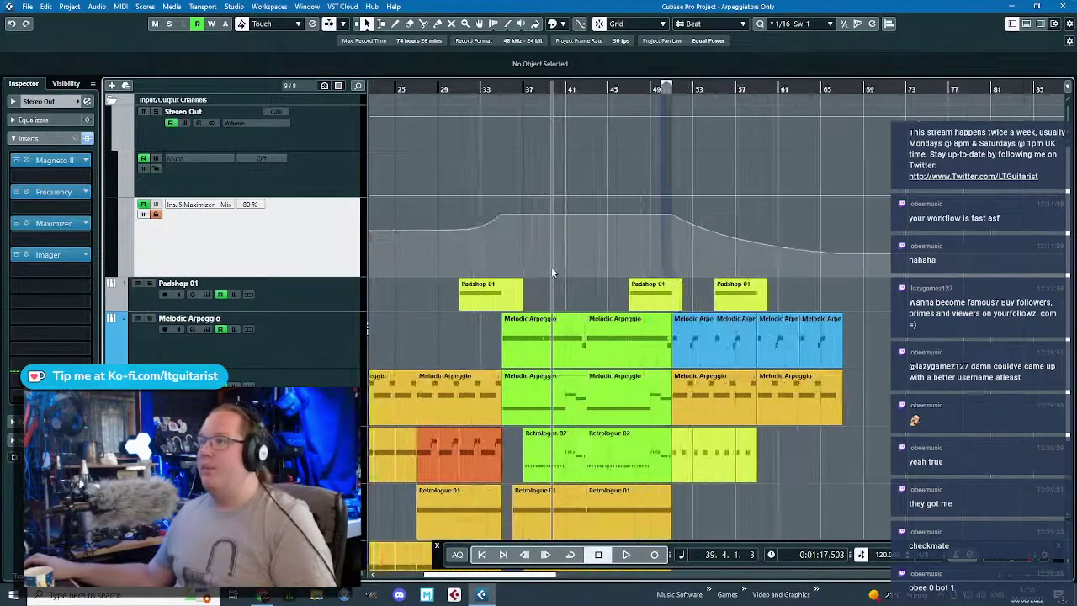
pyautogui.press('space')
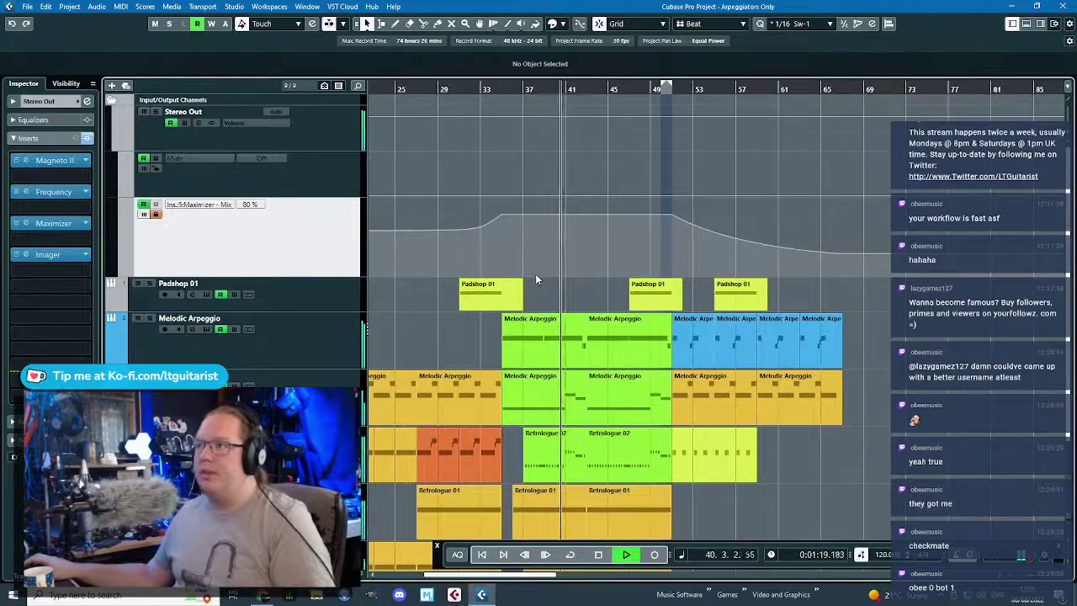
pyautogui.press('space')
pyautogui.scroll(-2, 618, 312)
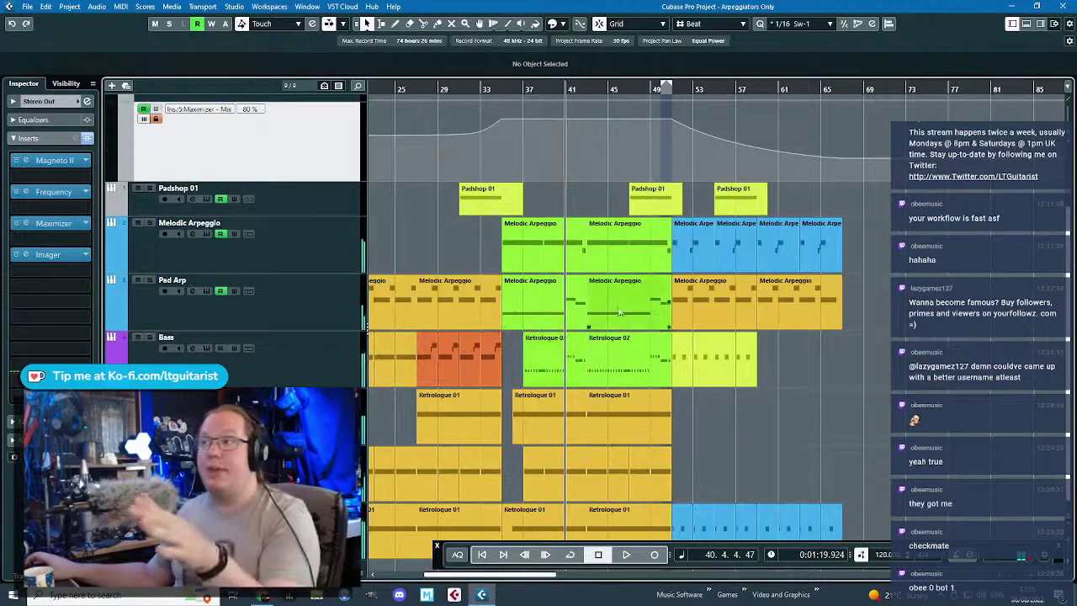
pyautogui.scroll(2, 746, 105)
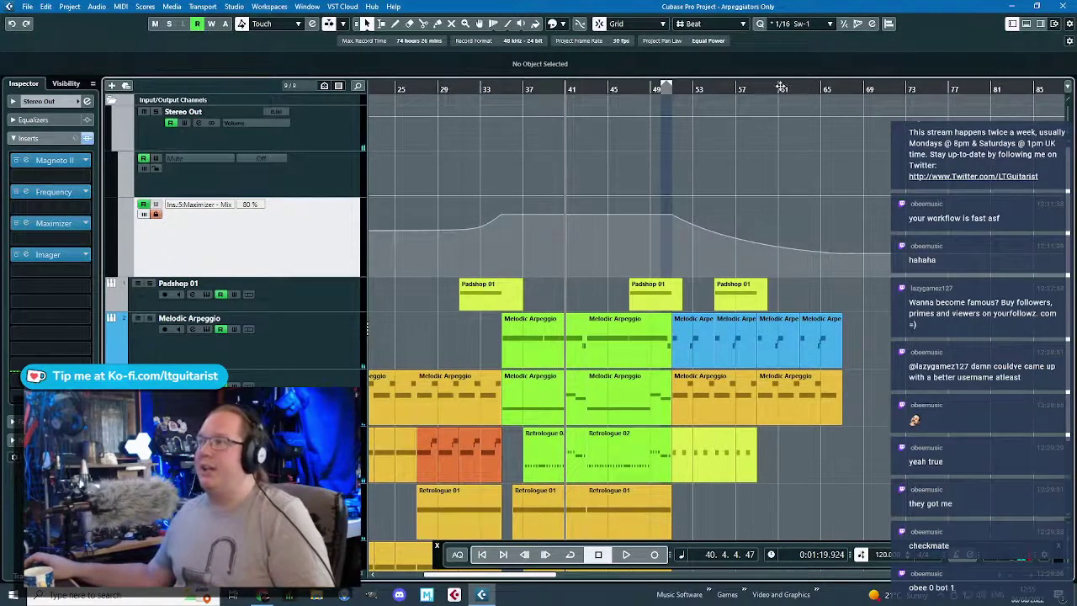
pyautogui.moveTo(780, 87); pyautogui.dragTo(744, 112)
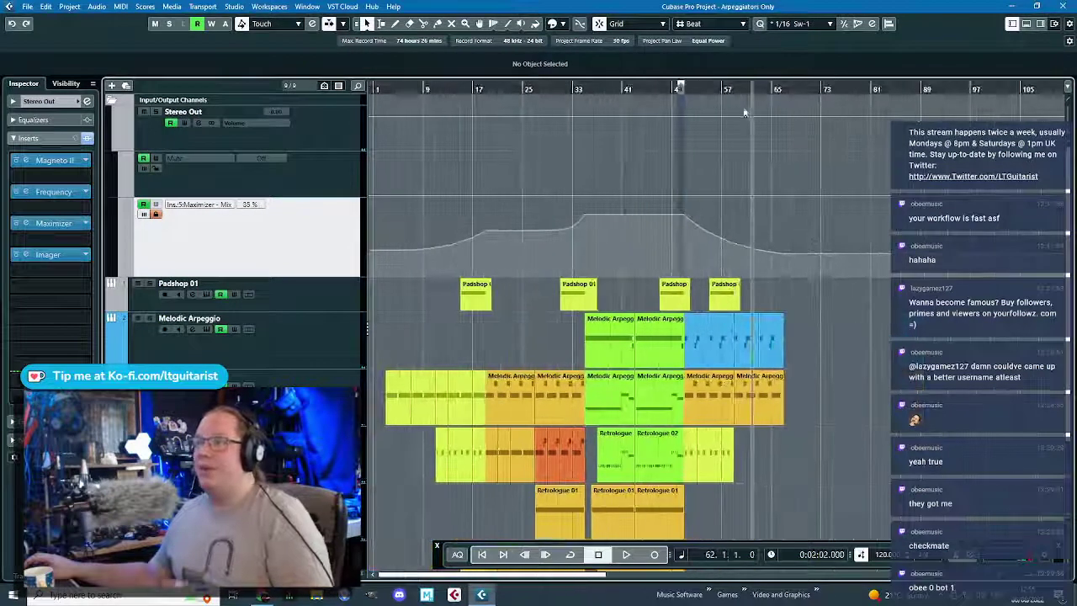
pyautogui.press('space')
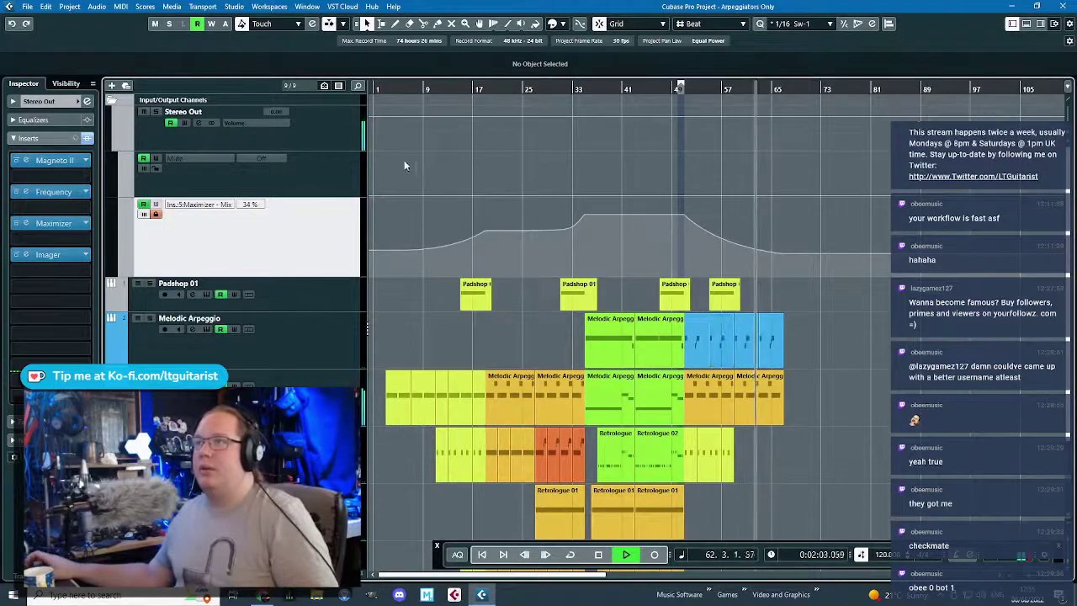
# - Hide the Stereo Out automation lanes and play the whole track from just before bar 3
pyautogui.click(115, 144)
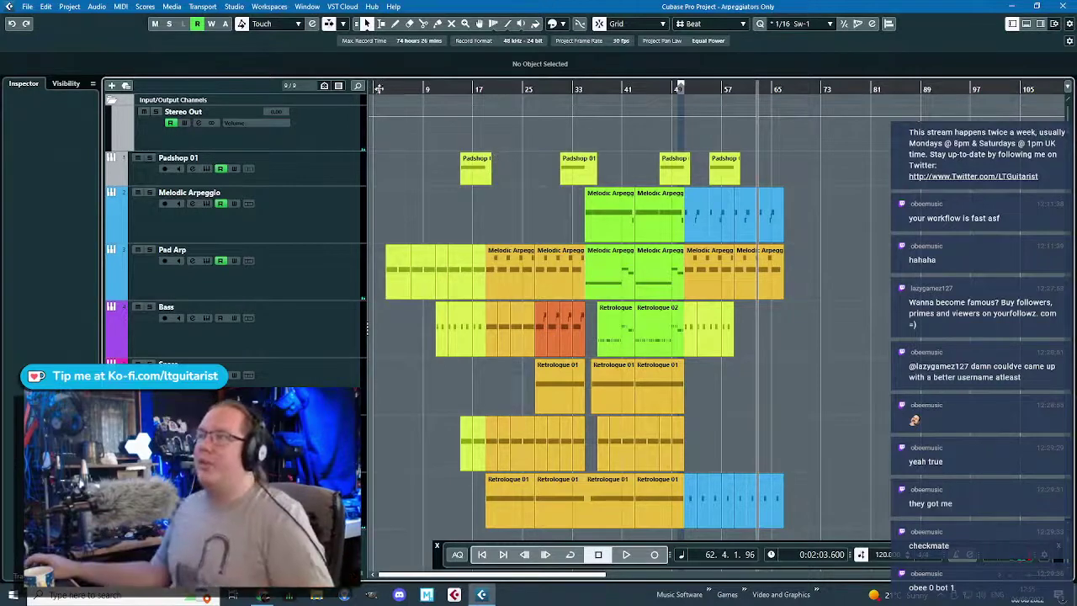
pyautogui.moveTo(379, 89); pyautogui.dragTo(387, 103)
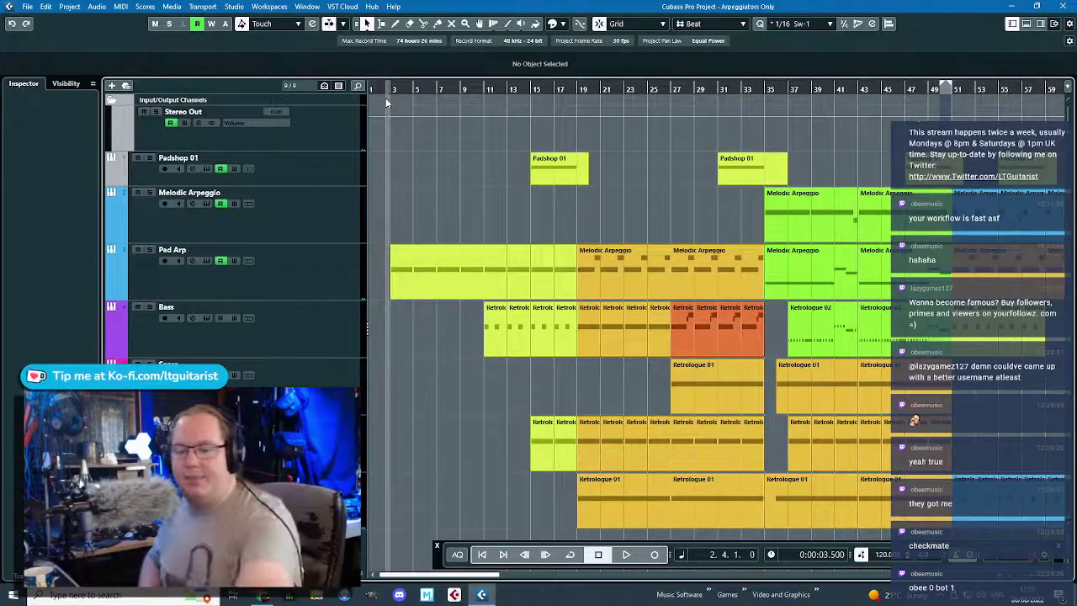
pyautogui.press('space')
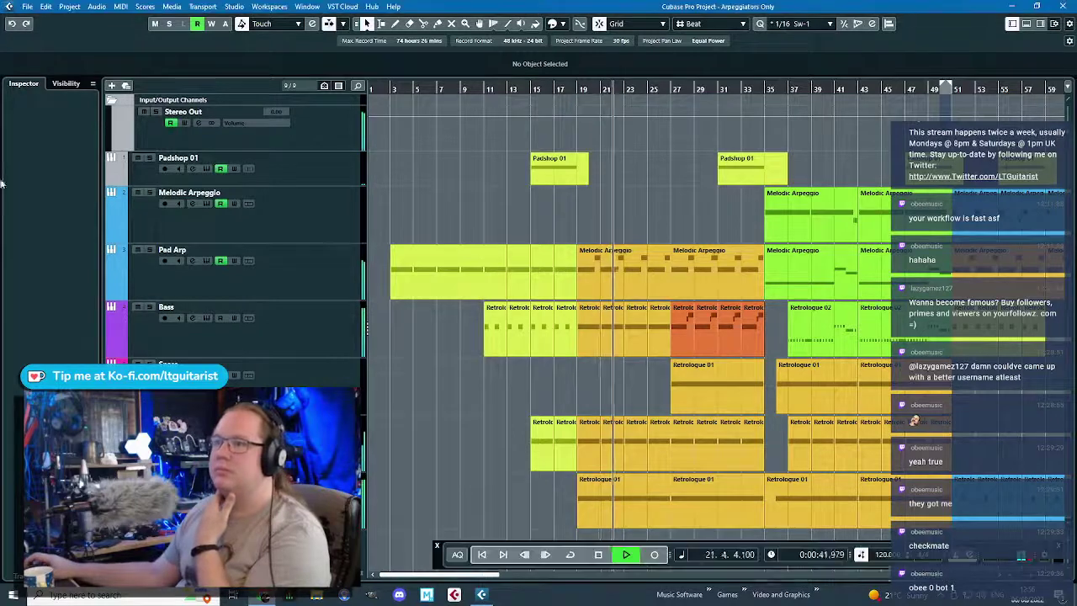
# - In the Hats track's Frequency EQ, set band 8 to 2.1 dB at 12.73 kHz and band 7's gain to -17.5 dB, then close it
pyautogui.click(52, 216)
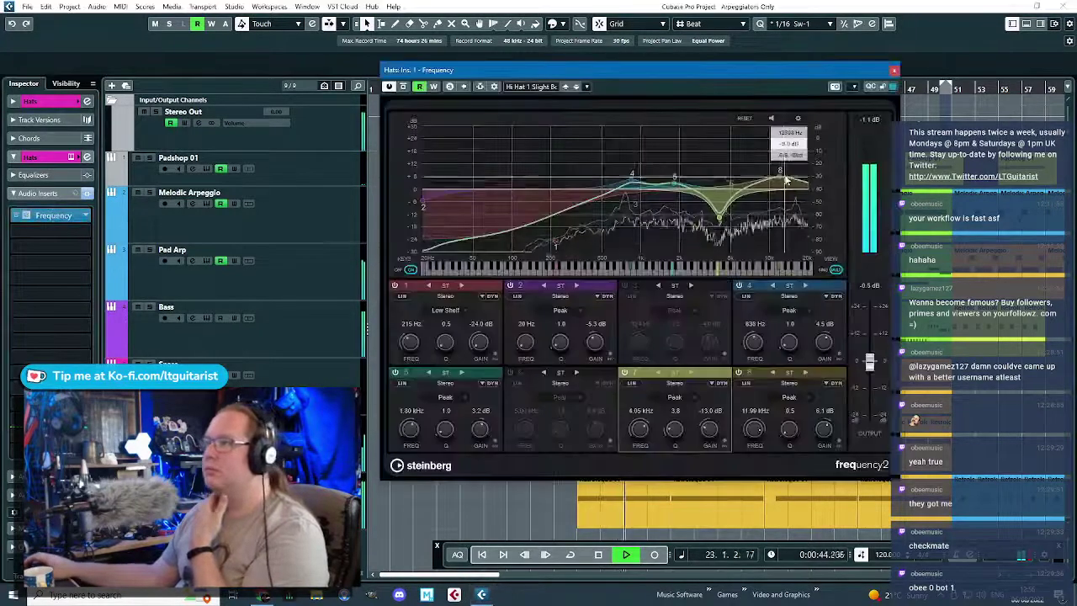
pyautogui.moveTo(780, 177); pyautogui.dragTo(783, 185)
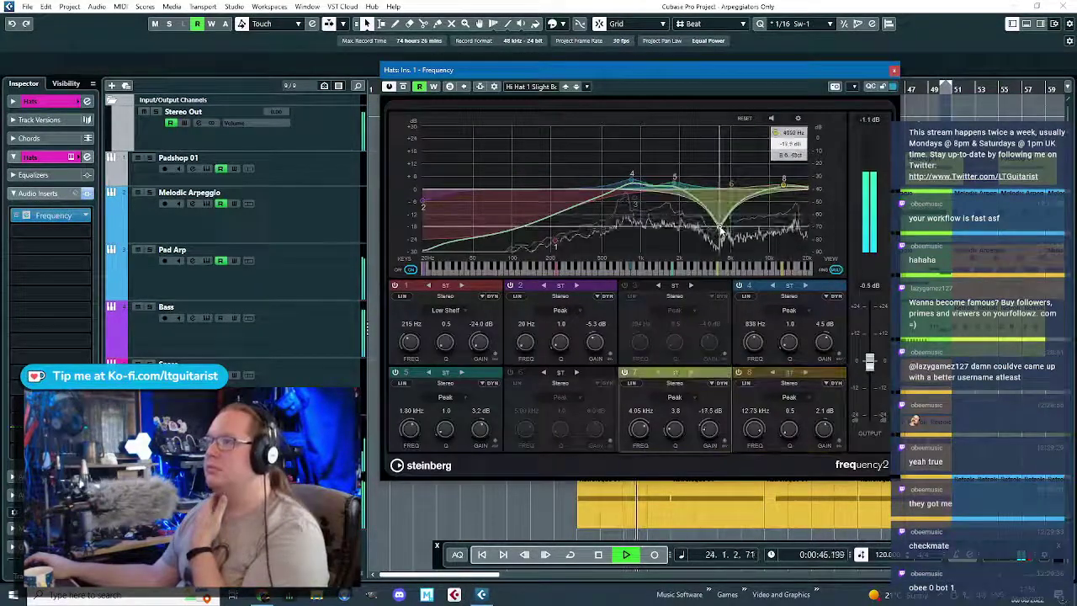
pyautogui.click(895, 70)
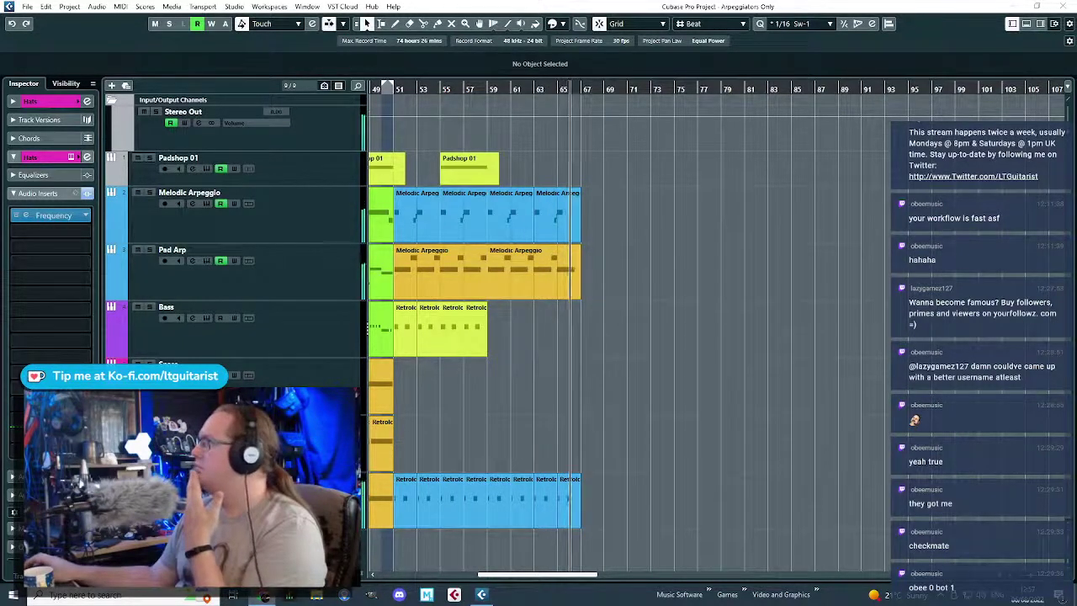
# - Show the transport bar again, stop playback and switch away from the project window
pyautogui.press('F2')
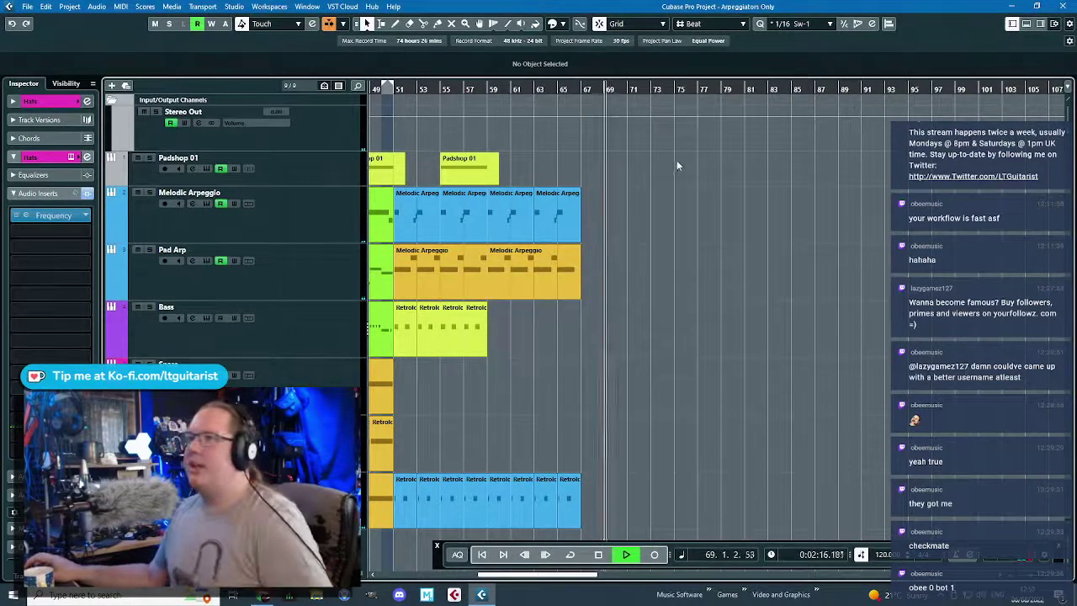
pyautogui.press('space')
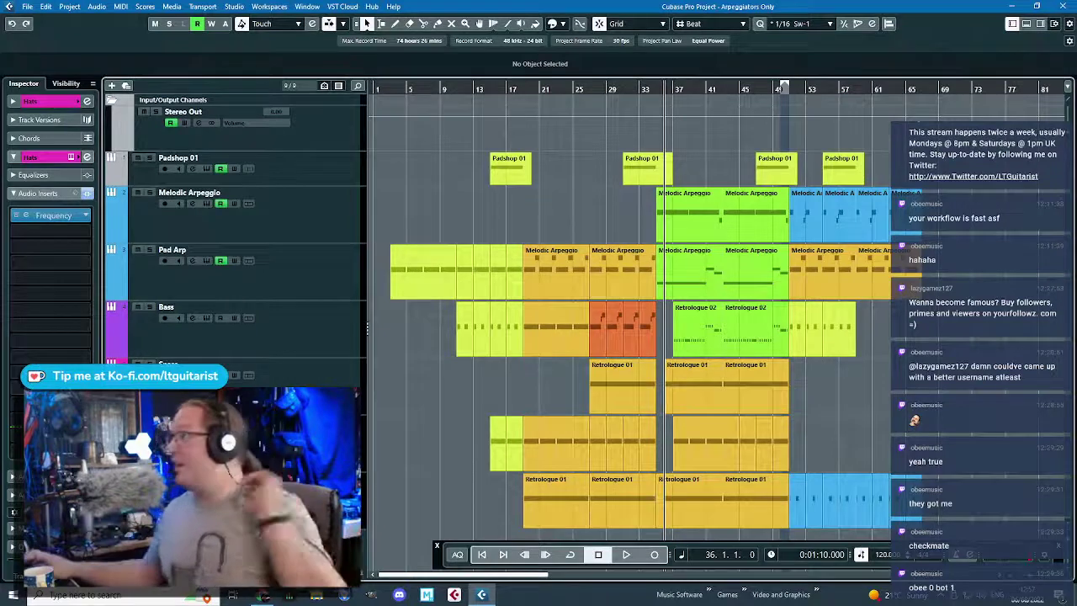
pyautogui.hotkey('alt', 'Tab')
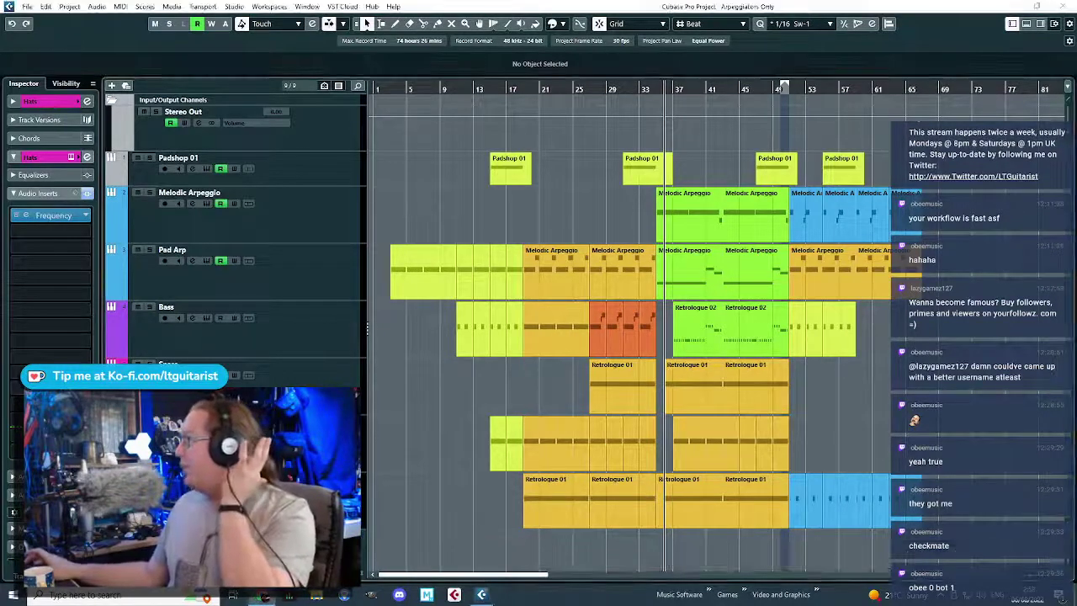